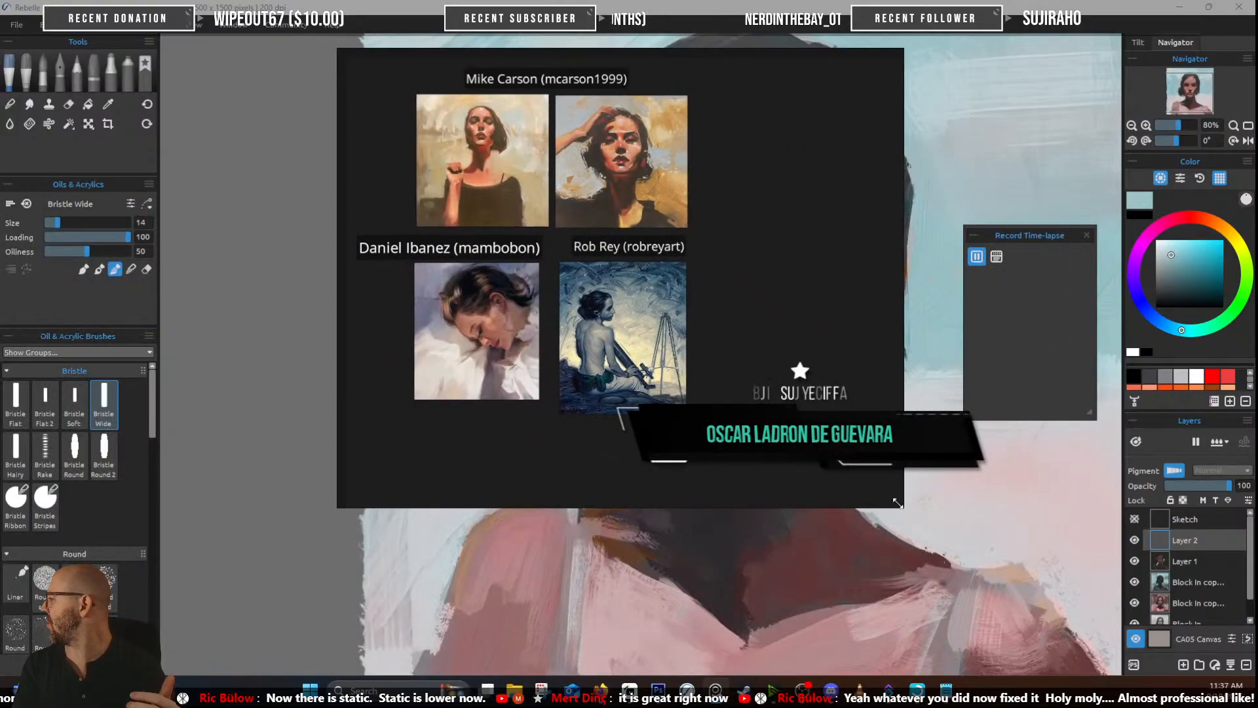
Enlarge the reference board window over the canvas and magnify its four paintings
drag(339, 502, 50, 655)
drag(502, 486, 576, 517)
scroll(575, 516, up, 5)
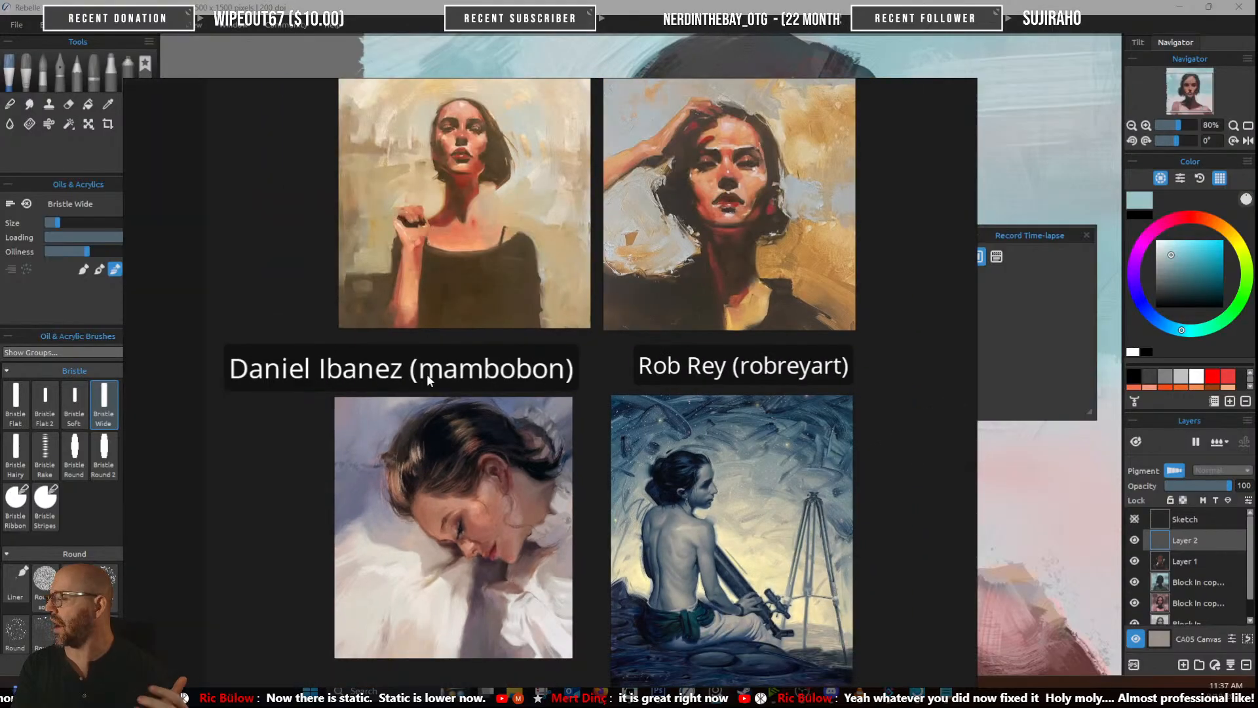
Examine the painting of the resting woman on the reference board, comparing the brushwork in her hair, ear and face
scroll(459, 490, up, 4)
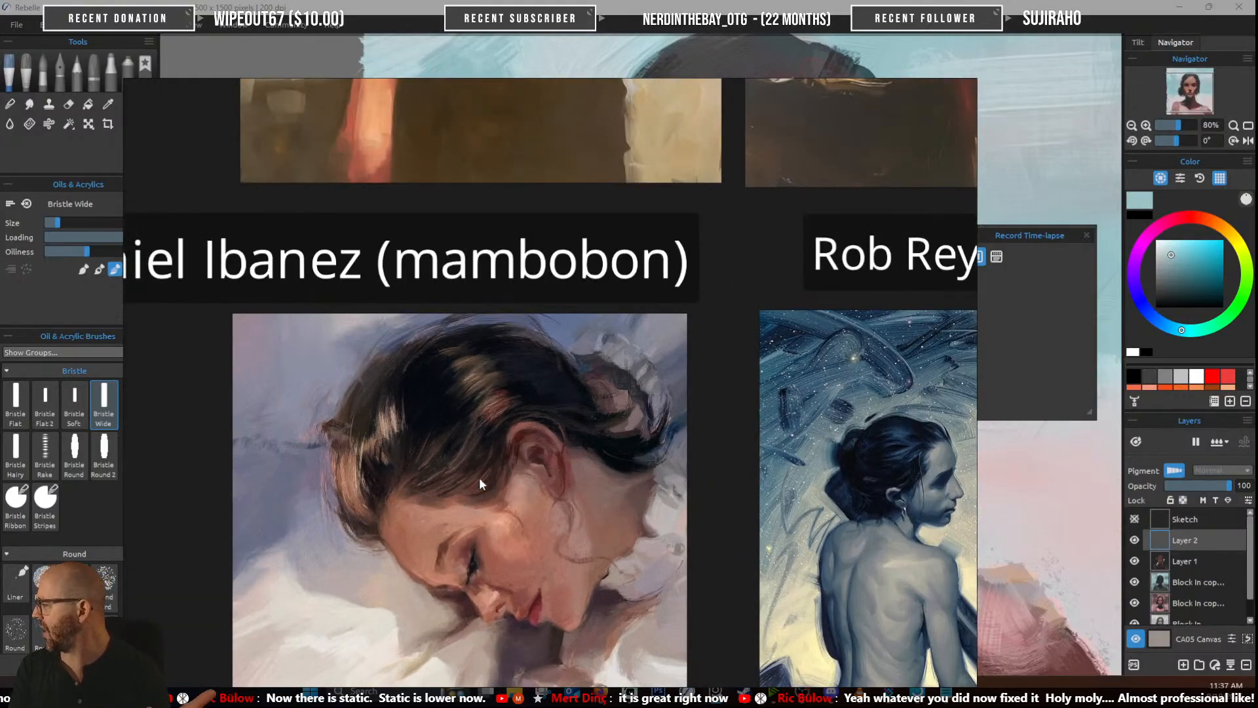
drag(478, 477, 462, 540)
drag(451, 444, 474, 476)
scroll(474, 476, down, 2)
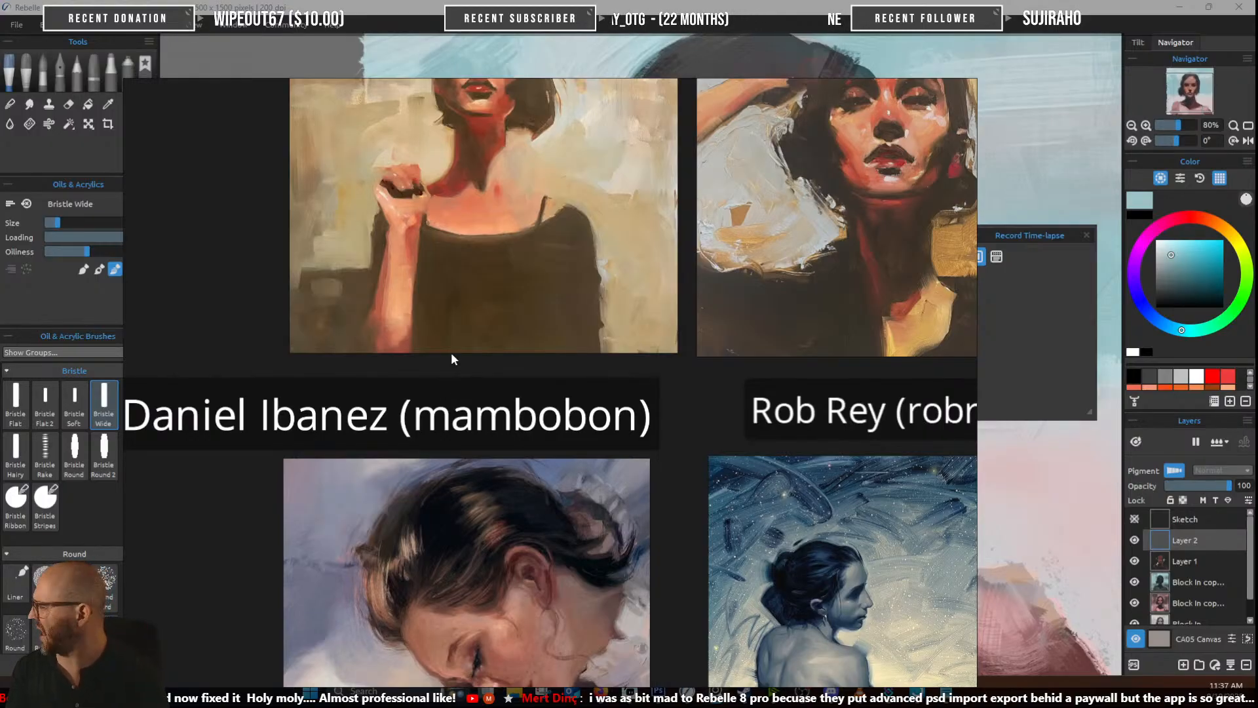
drag(473, 497, 509, 295)
drag(482, 450, 624, 360)
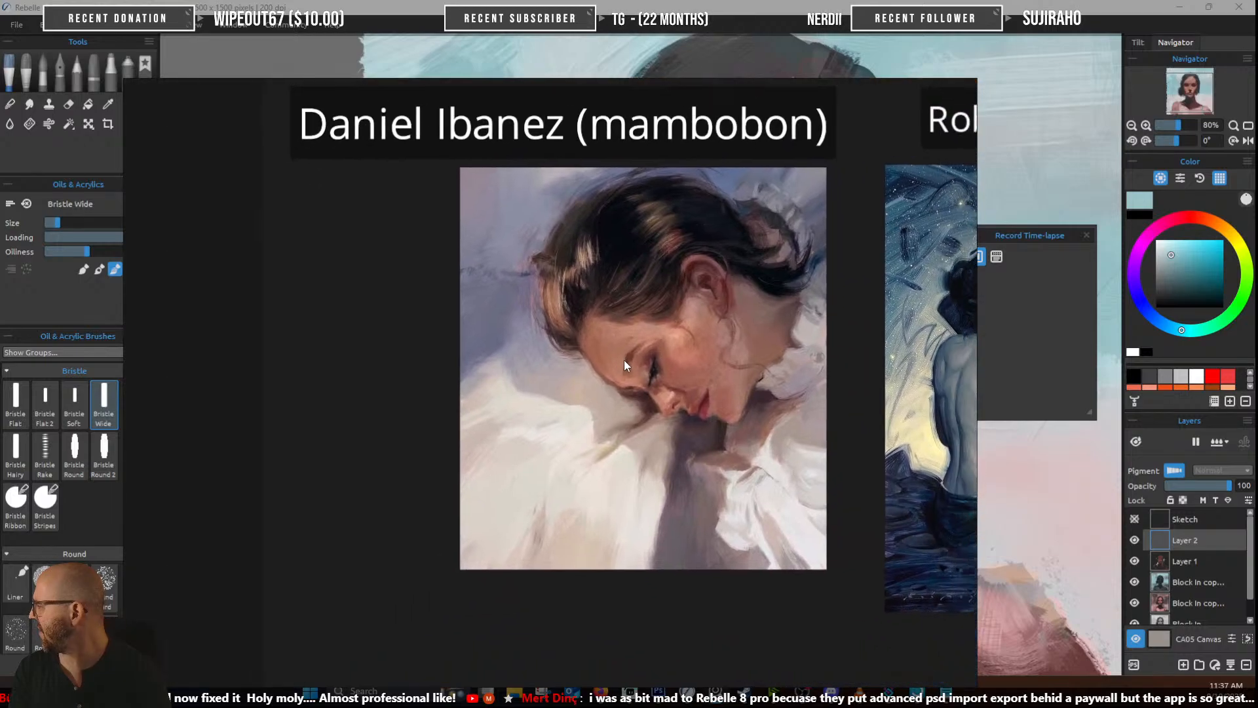
scroll(624, 360, up, 2)
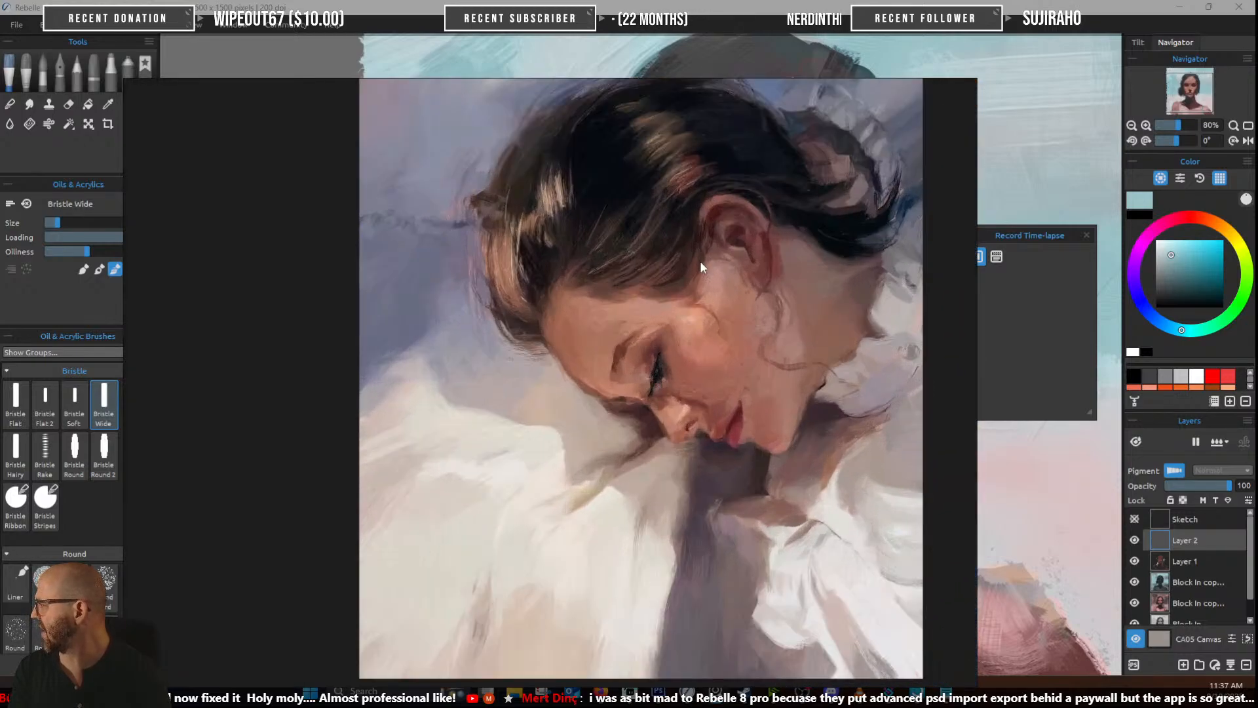
scroll(698, 386, up, 2)
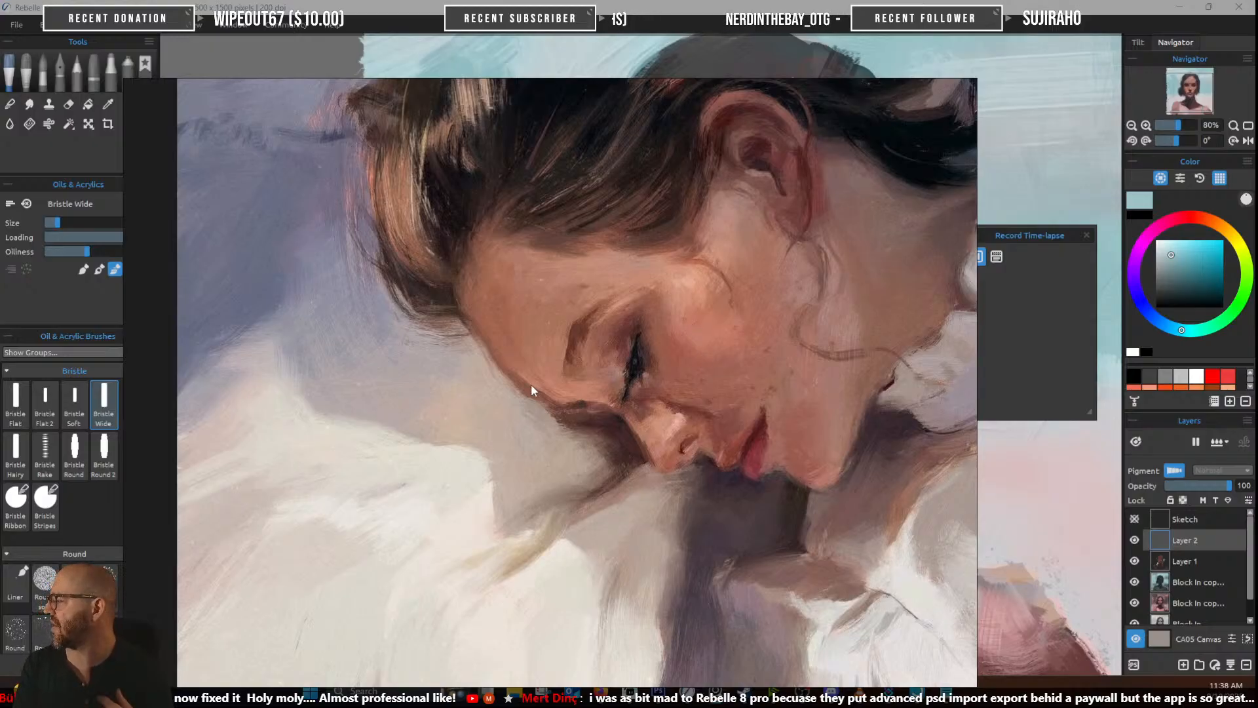
Examine the loose strokes and soft edges of the white fabric around the resting woman's face
drag(411, 471, 623, 371)
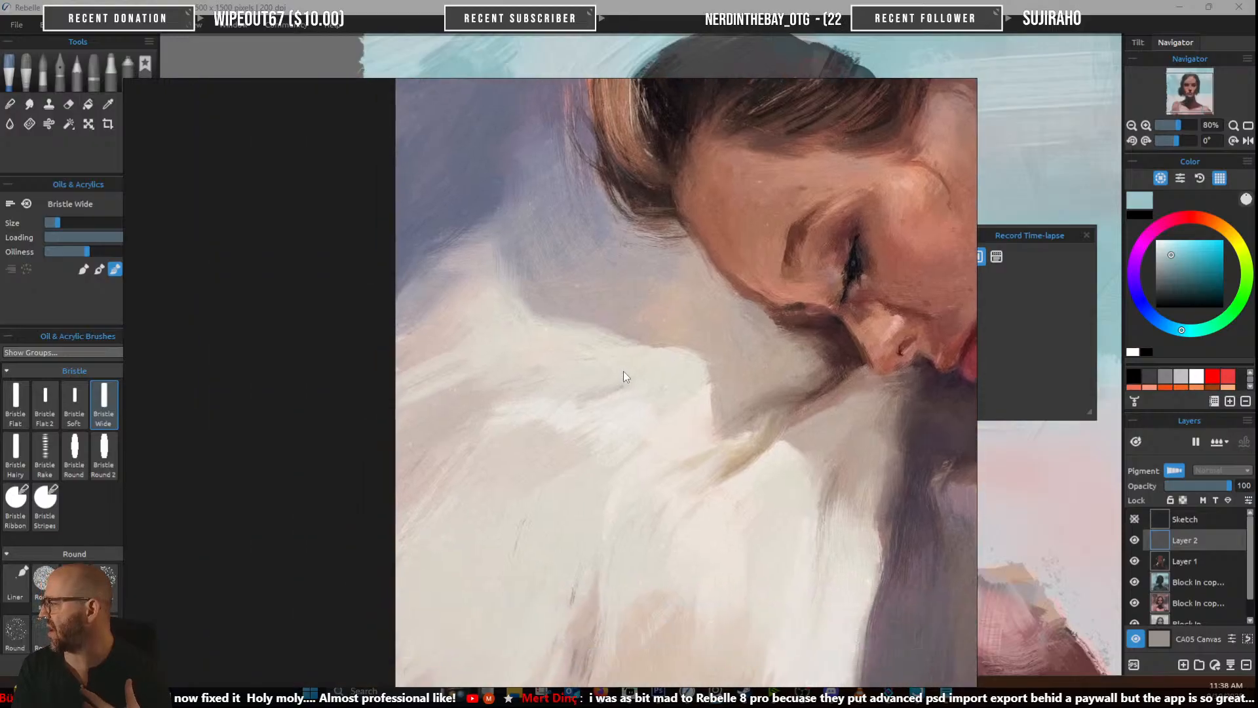
scroll(452, 403, up, 3)
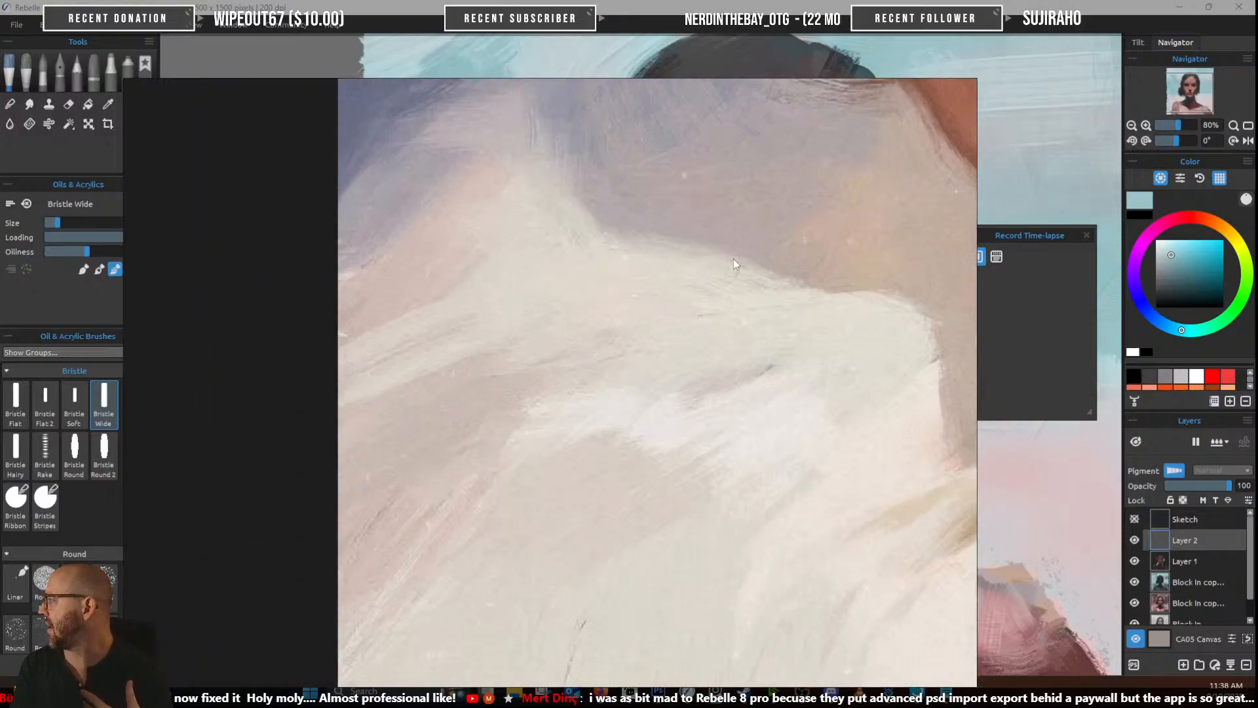
drag(733, 258, 521, 486)
scroll(708, 286, down, 3)
drag(708, 286, 449, 301)
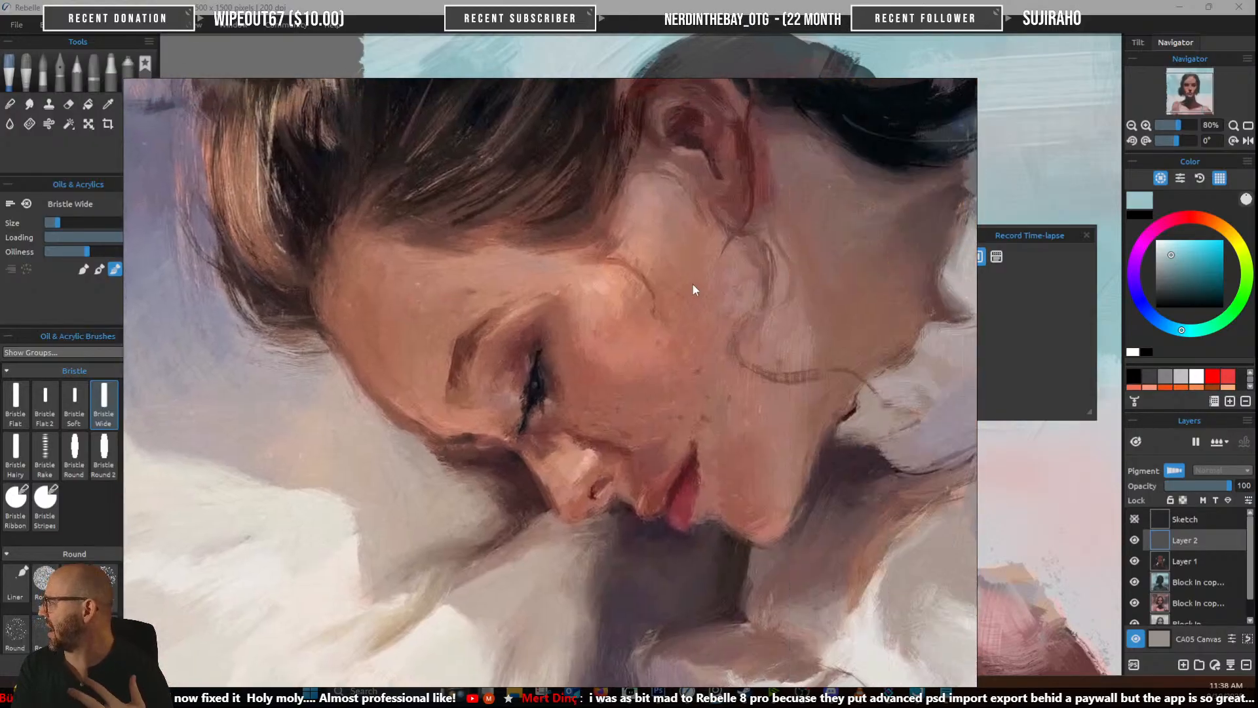
scroll(693, 285, down, 3)
scroll(694, 282, down, 3)
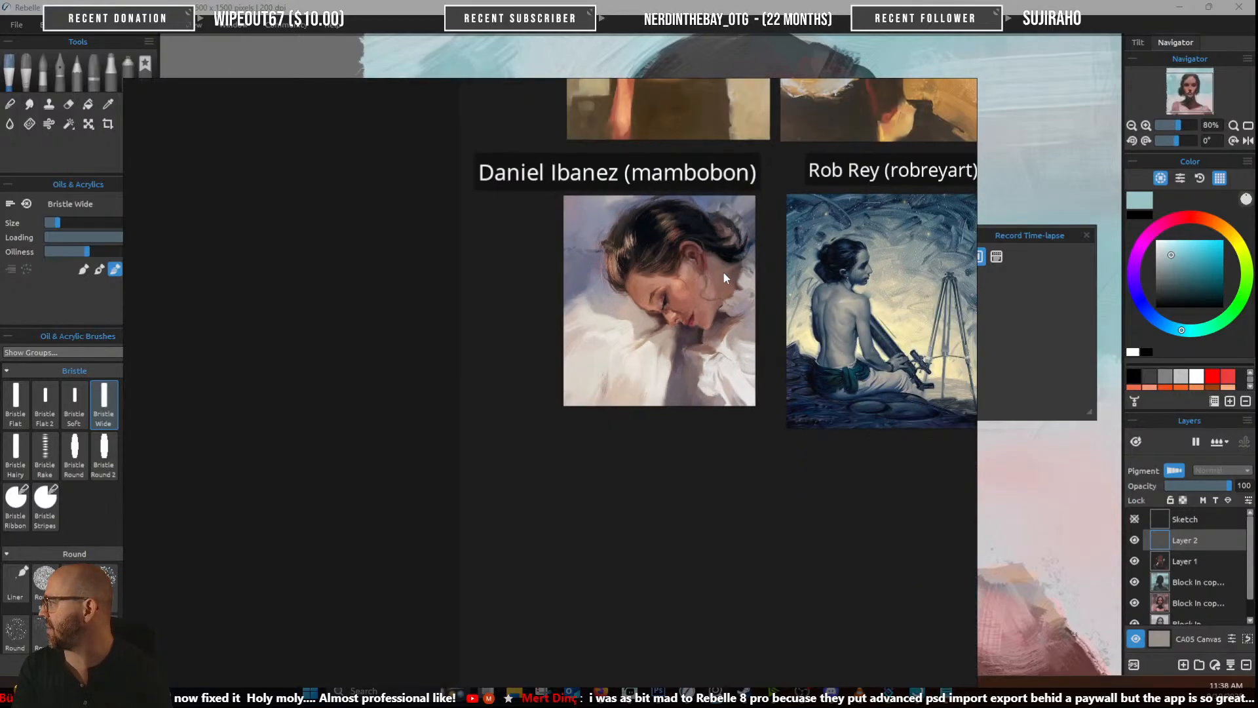
Examine the starry sky strokes and the seated figure's head in the blue telescope painting
drag(722, 271, 498, 311)
scroll(500, 306, up, 5)
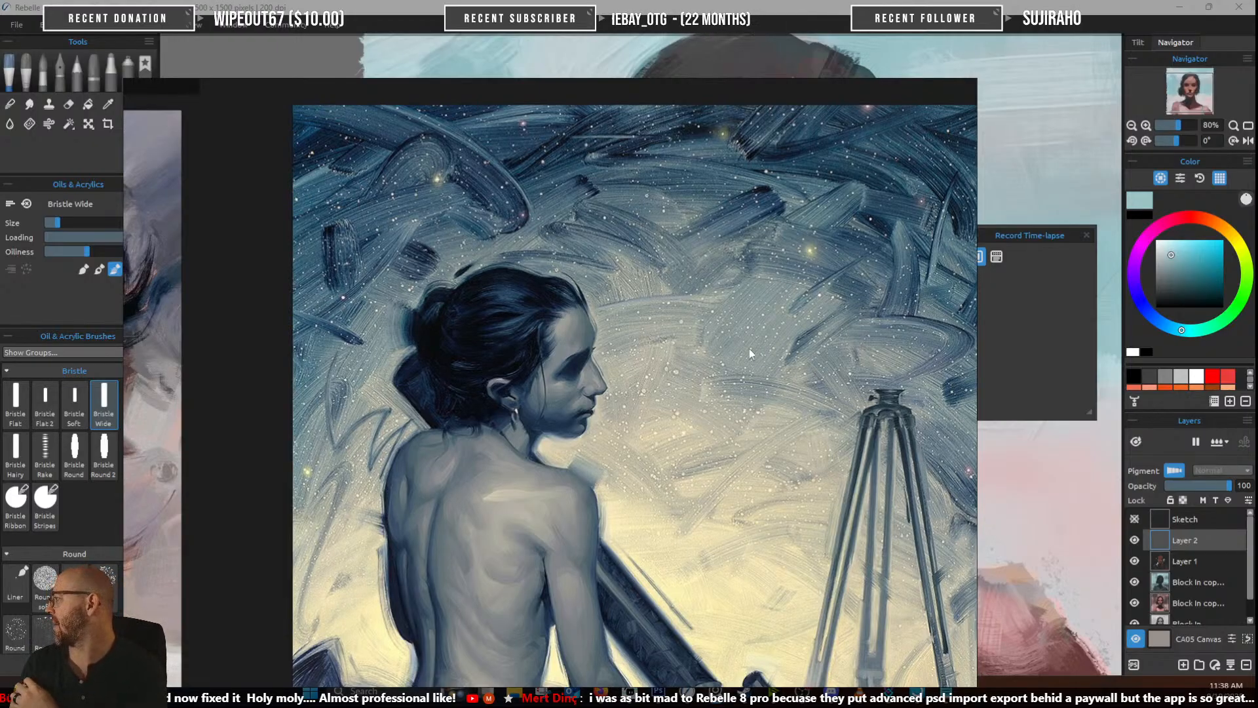
drag(780, 342, 737, 337)
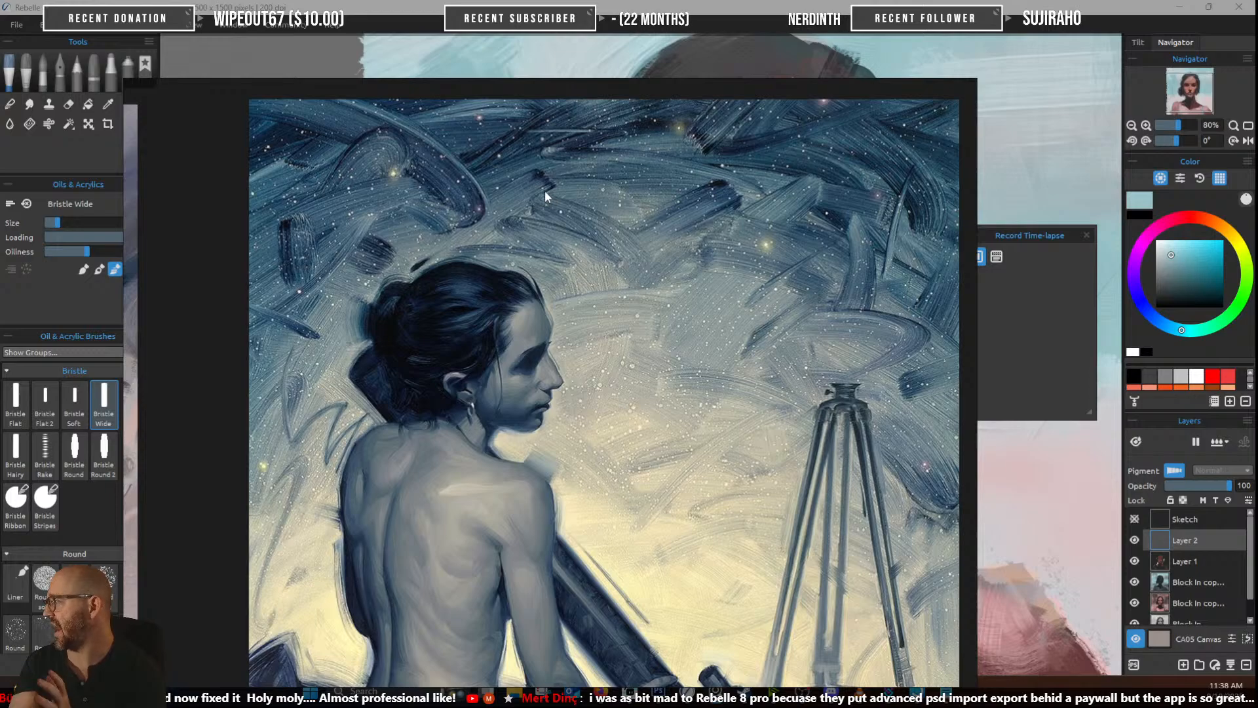
scroll(509, 401, up, 3)
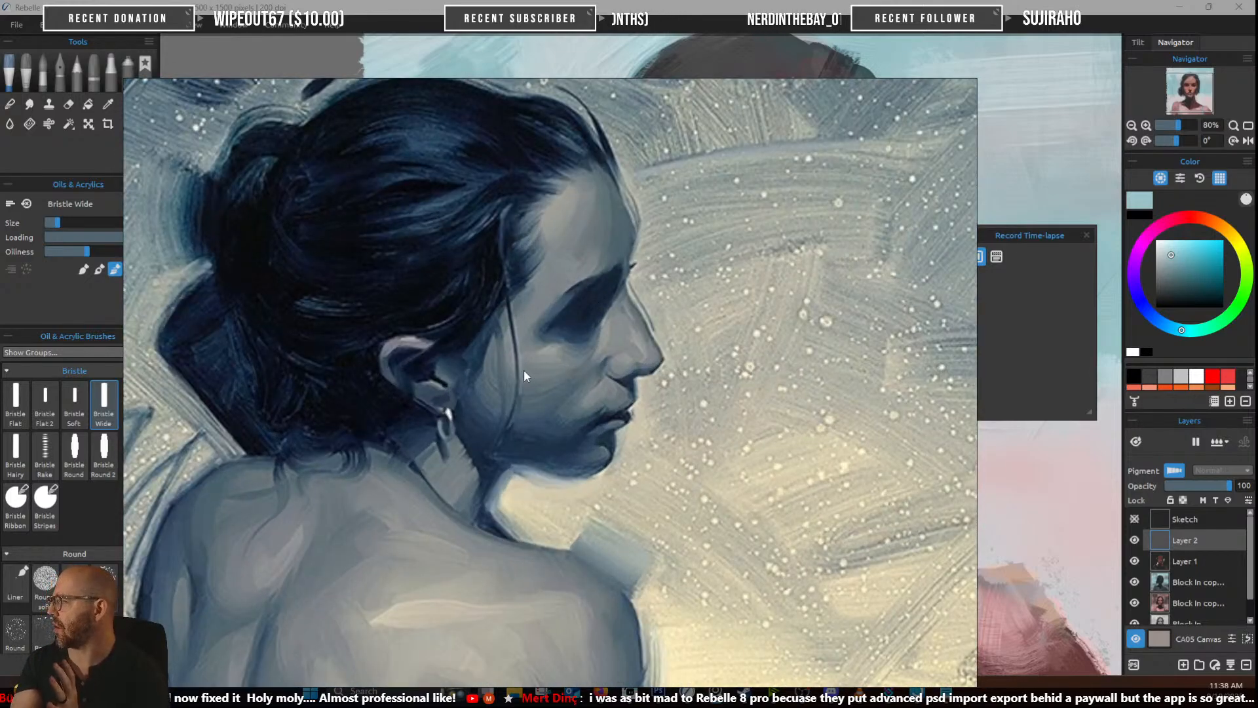
scroll(524, 368, down, 5)
Examine how the seated figure's back and shoulders are modelled against the rough background in the blue painting
scroll(521, 415, up, 2)
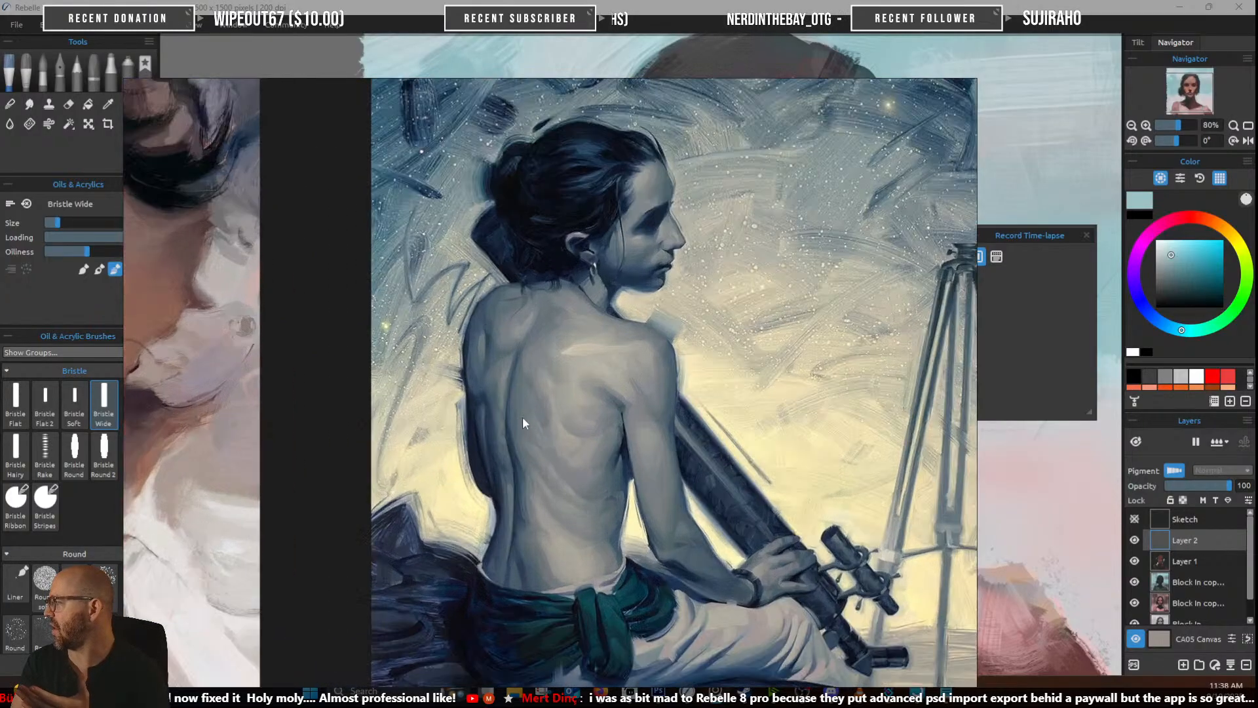
scroll(523, 423, up, 2)
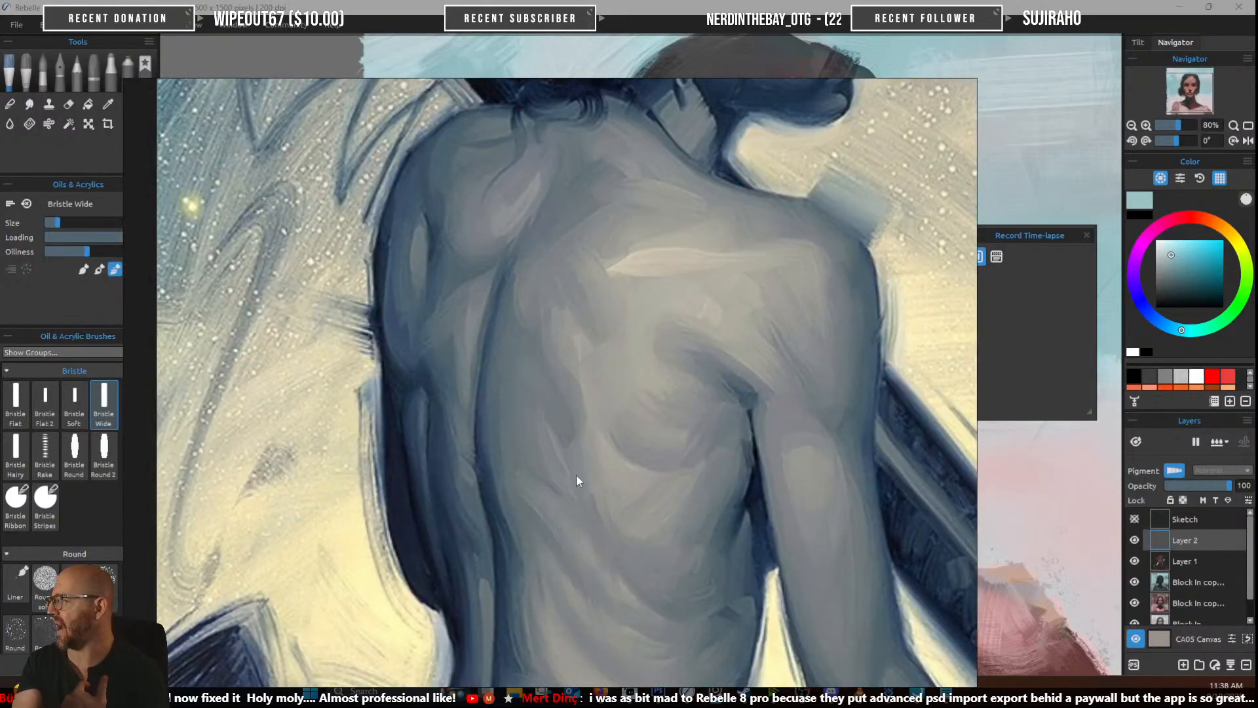
scroll(587, 433, down, 1)
scroll(604, 353, up, 3)
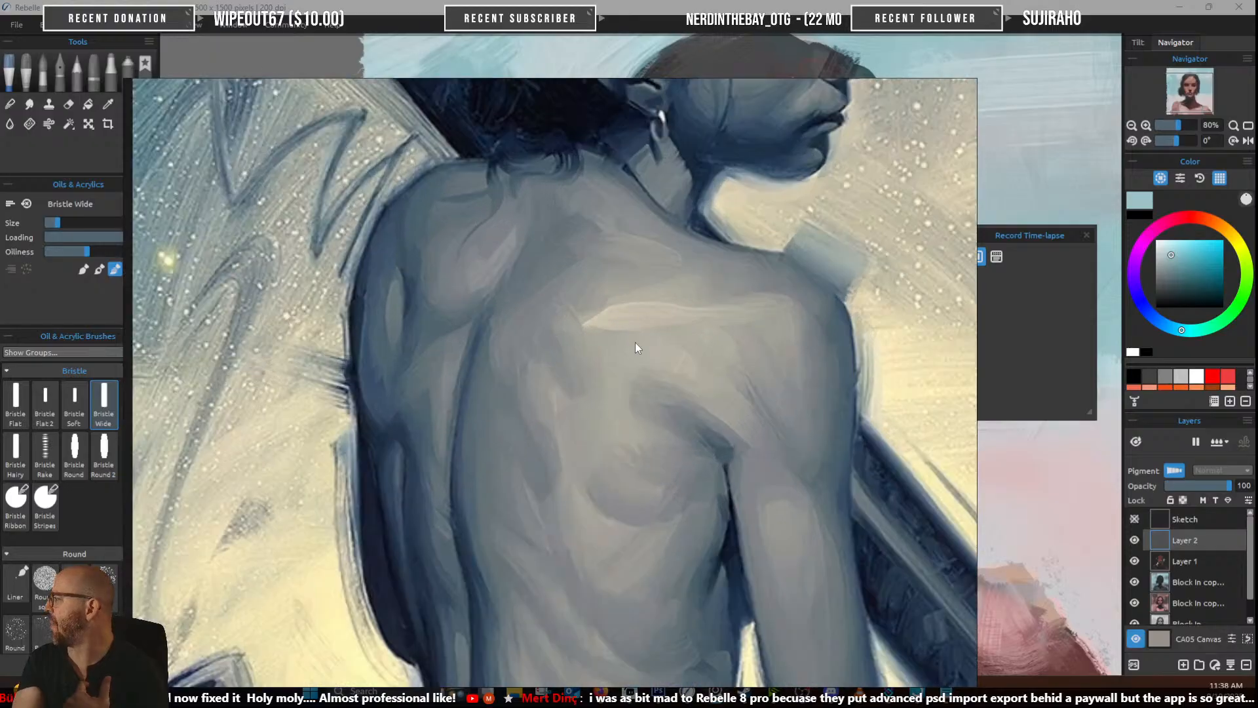
scroll(514, 361, down, 3)
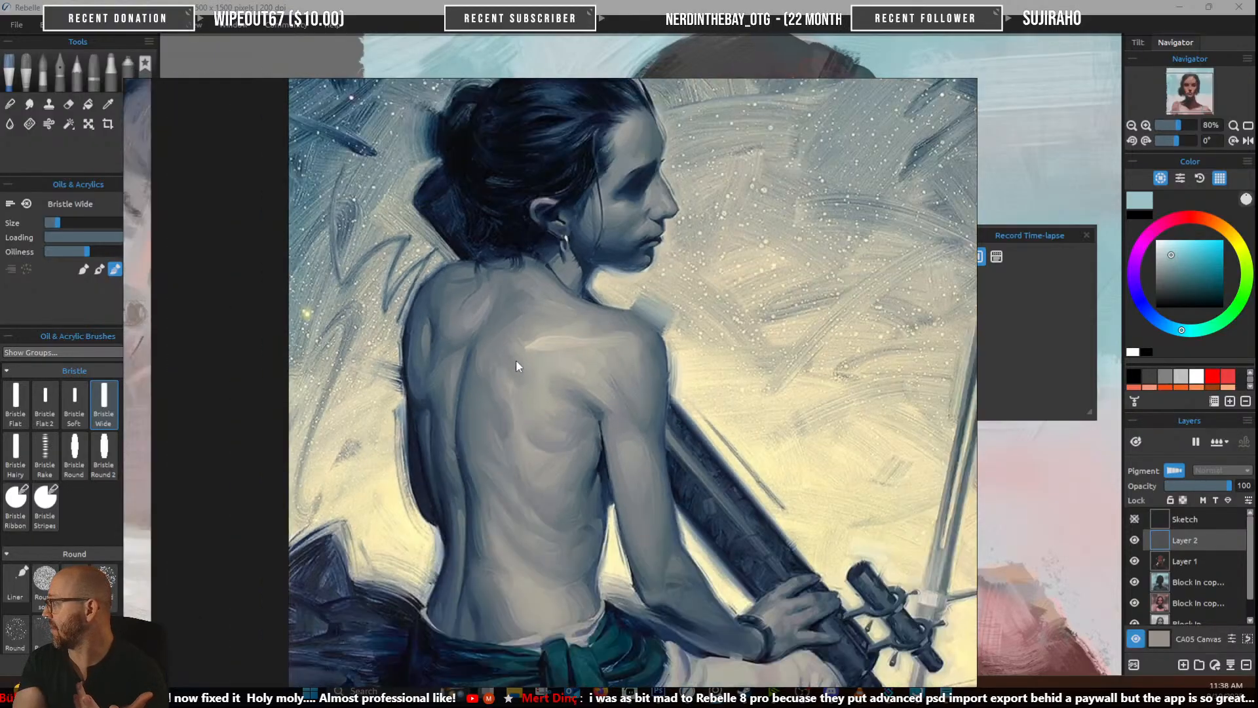
scroll(558, 277, down, 2)
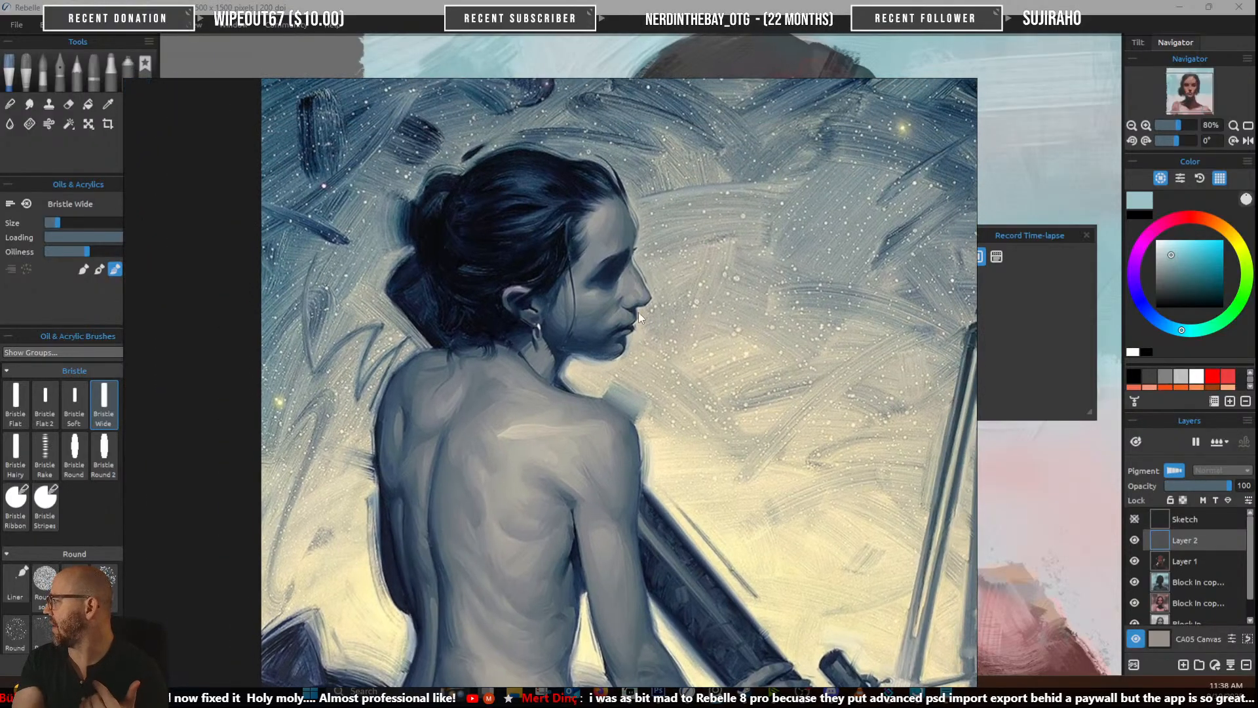
scroll(708, 354, down, 1)
drag(718, 392, 612, 360)
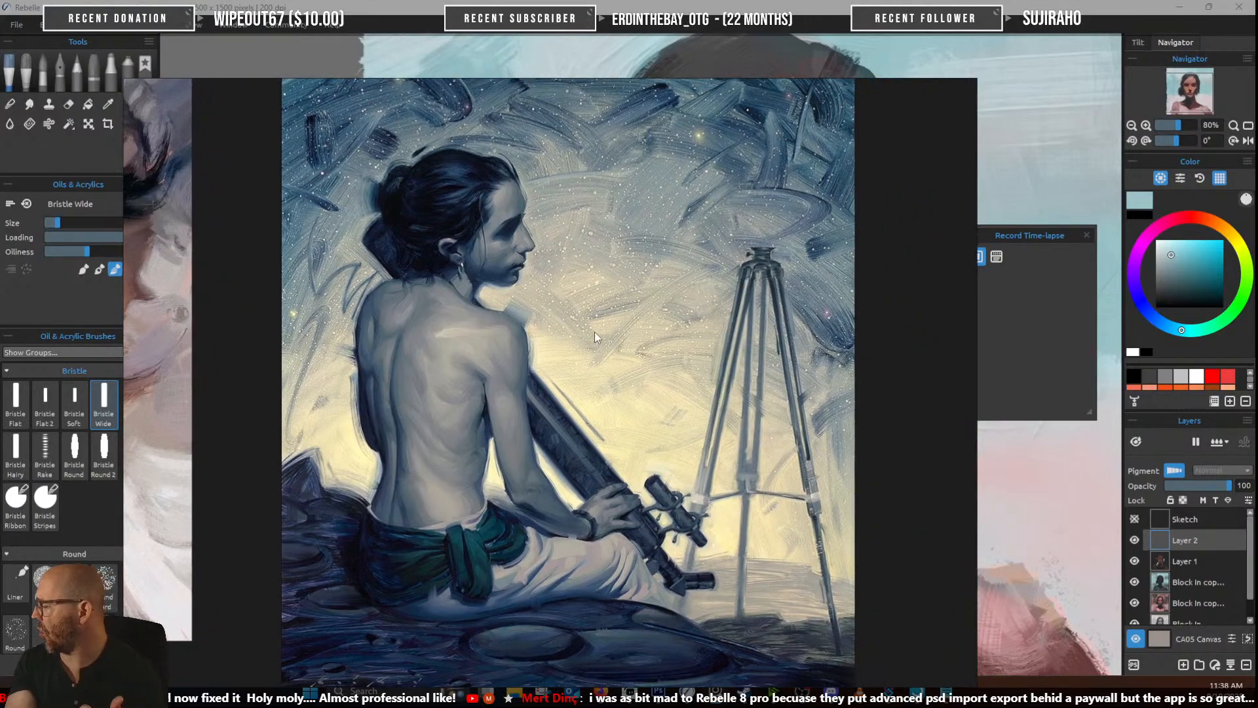
View the whole reference board and compare the two warm-toned portraits of dark-haired women in its upper row
scroll(616, 309, down, 3)
scroll(639, 367, down, 2)
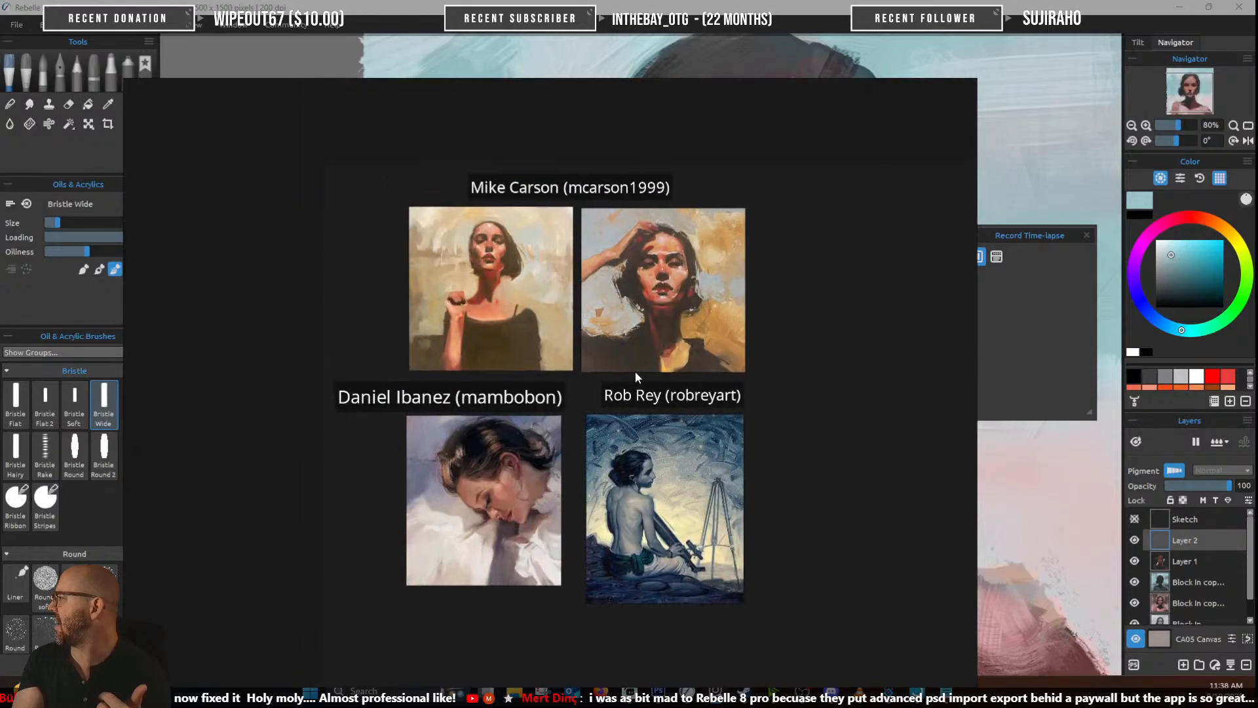
scroll(584, 285, up, 3)
scroll(584, 286, down, 1)
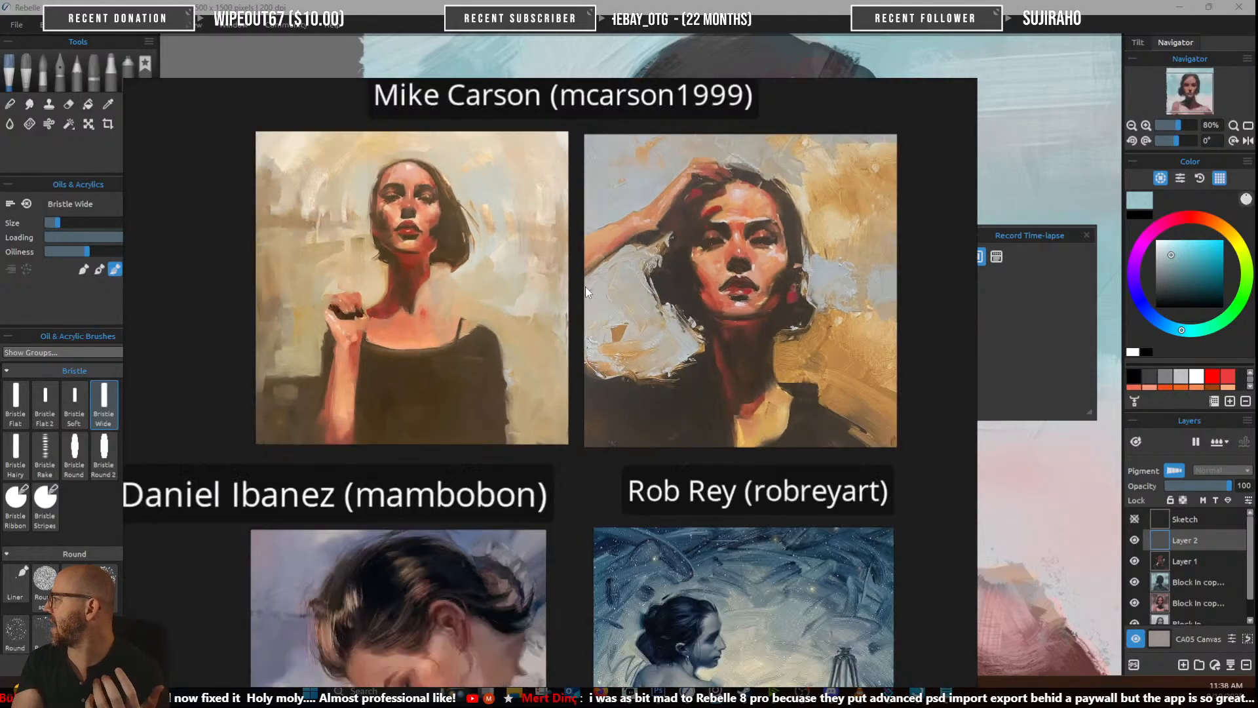
drag(584, 286, 611, 331)
scroll(549, 249, up, 2)
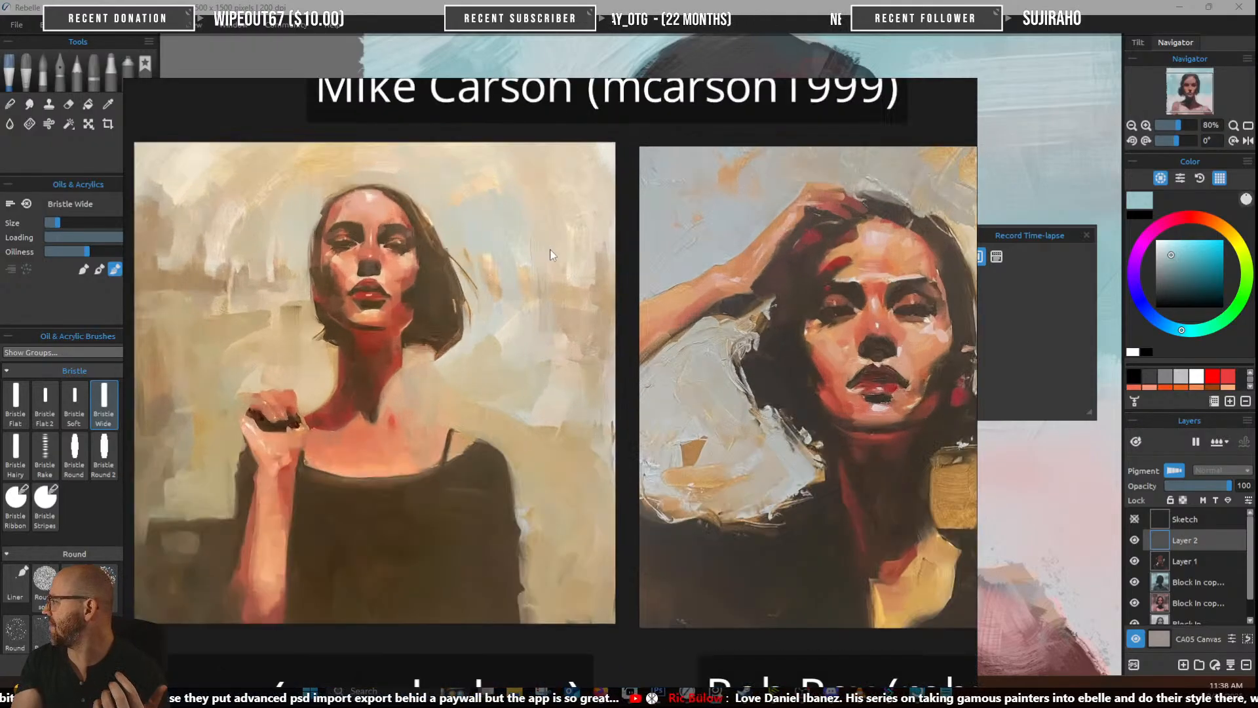
scroll(652, 341, down, 1)
Examine the thick light-grey paint and the bold strokes on the face, forehead and hand in the raised-arm portrait
scroll(624, 333, up, 3)
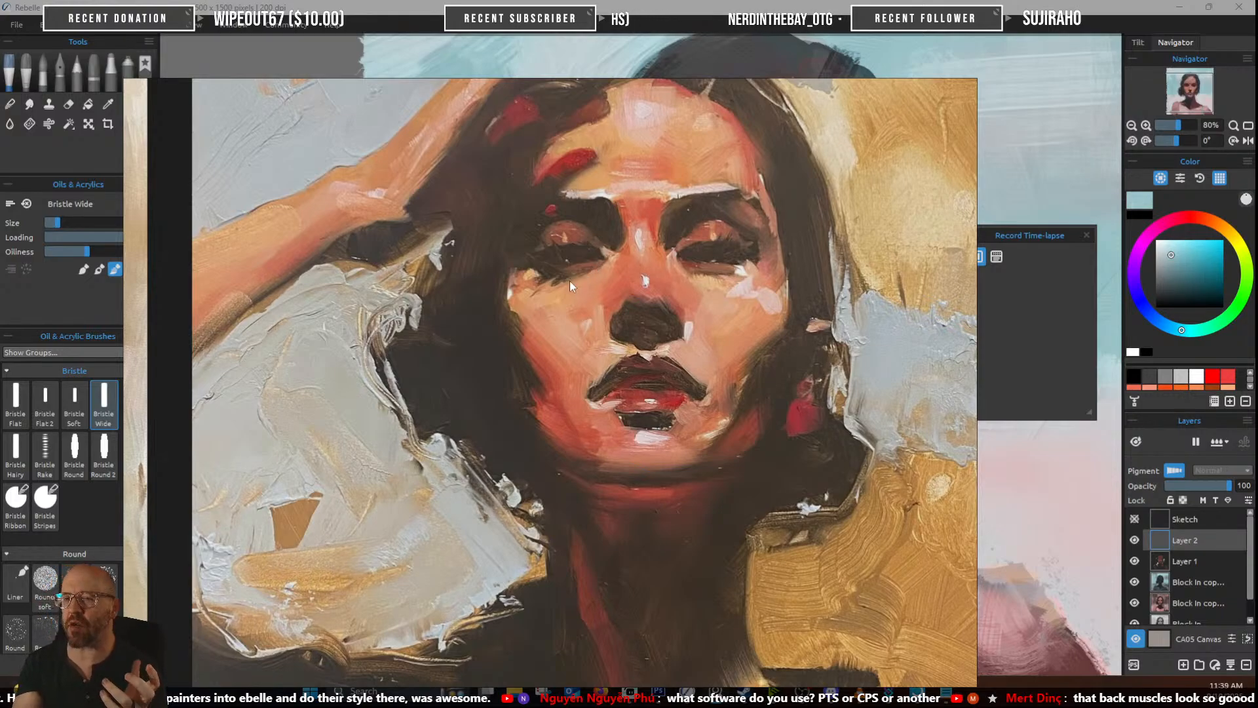
scroll(568, 283, down, 2)
scroll(397, 355, up, 2)
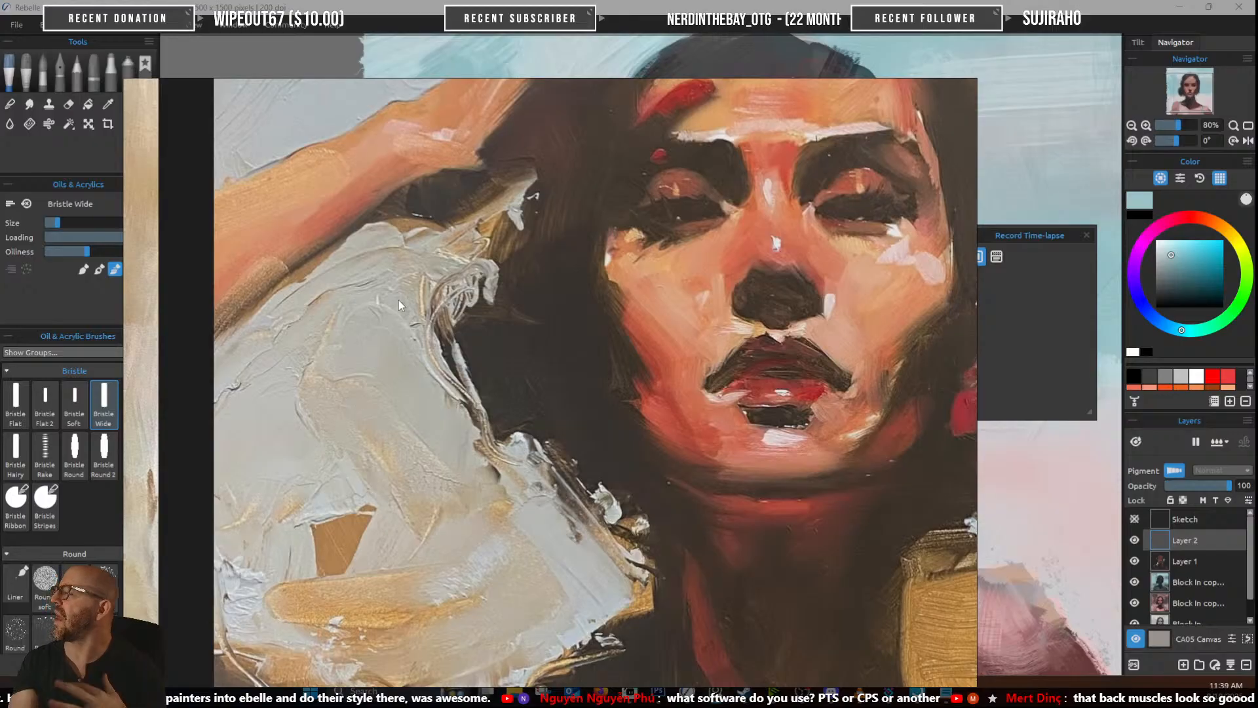
drag(339, 391, 427, 332)
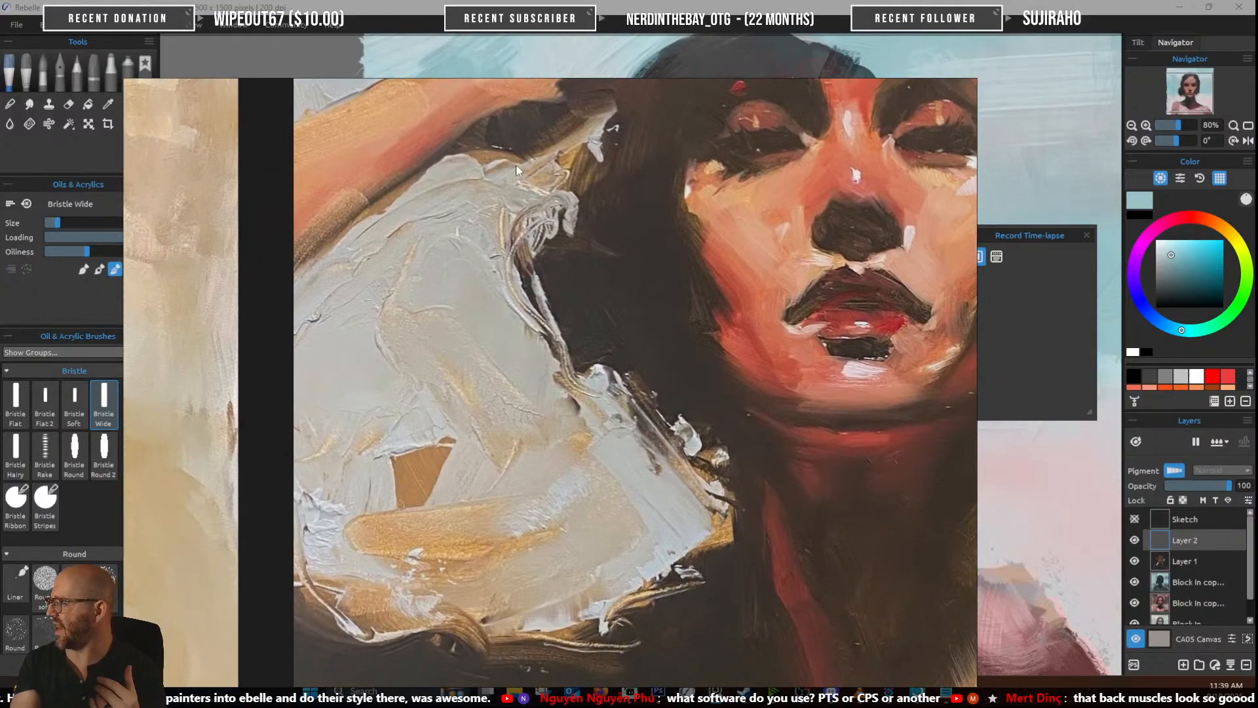
drag(675, 330, 500, 370)
scroll(511, 364, up, 2)
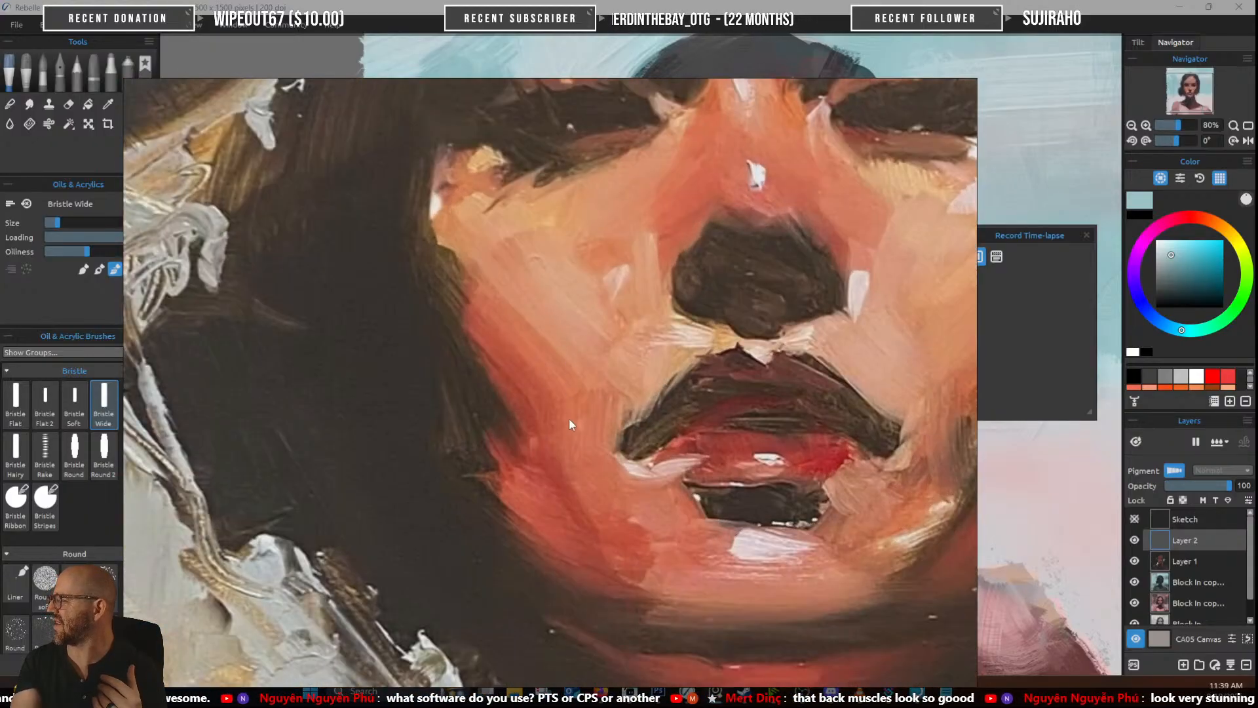
scroll(602, 262, down, 3)
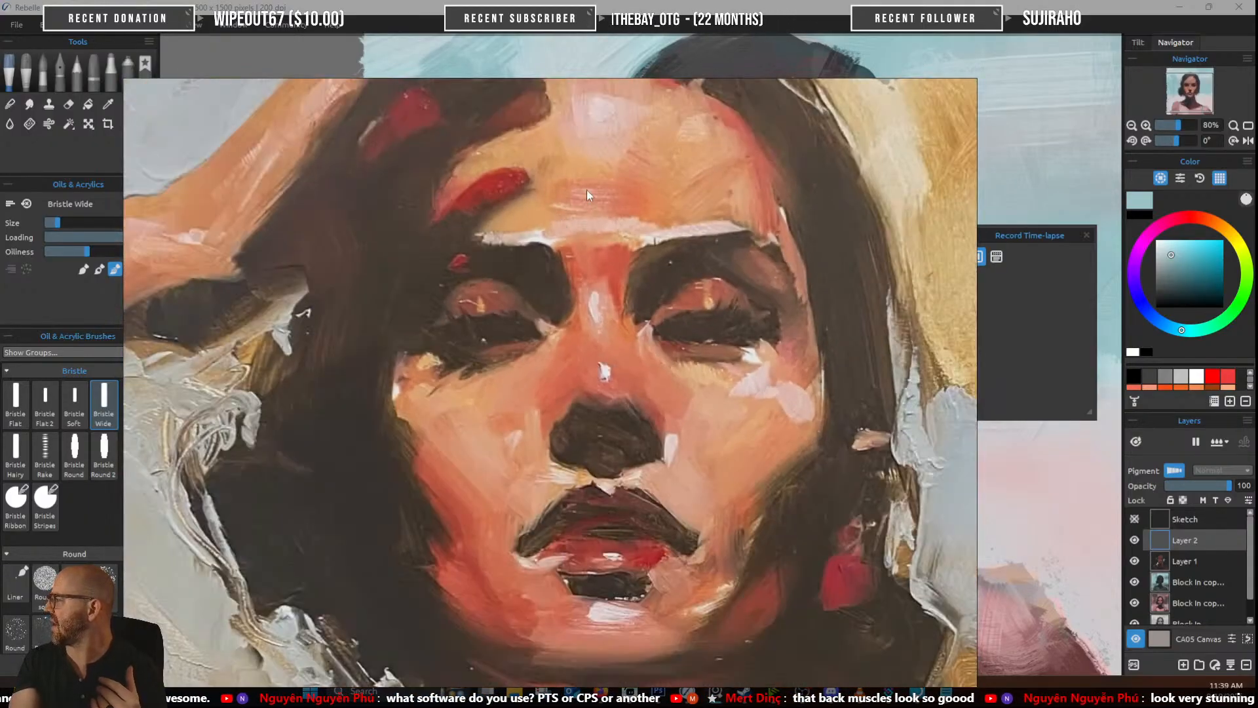
drag(587, 190, 601, 325)
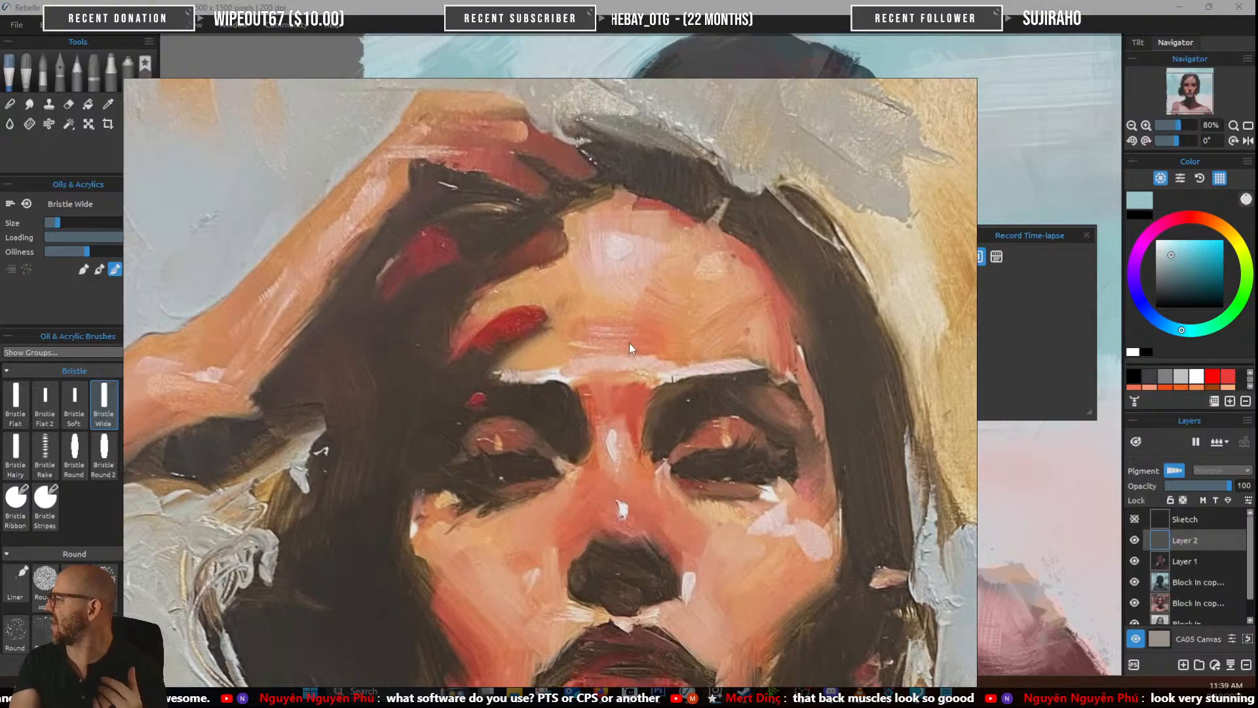
drag(584, 248, 684, 376)
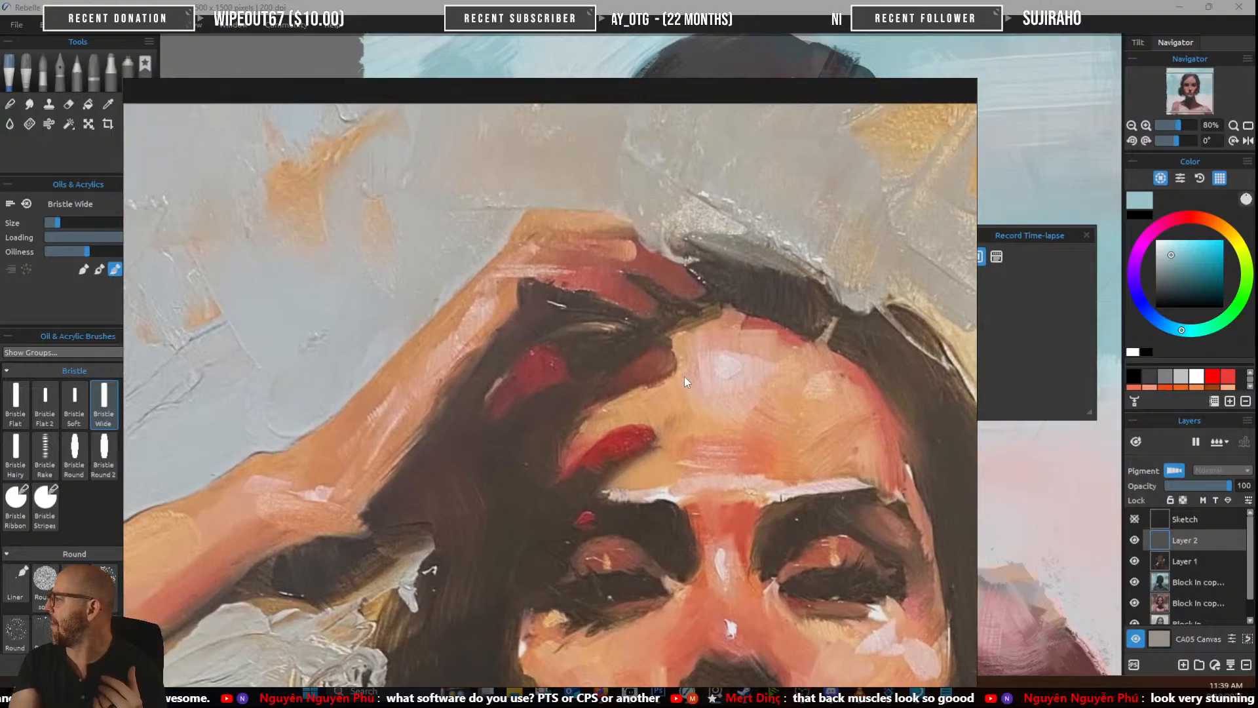
Compare the textured gold and grey background of the raised-arm portrait with the softer background of the neighbouring portrait
scroll(522, 313, down, 3)
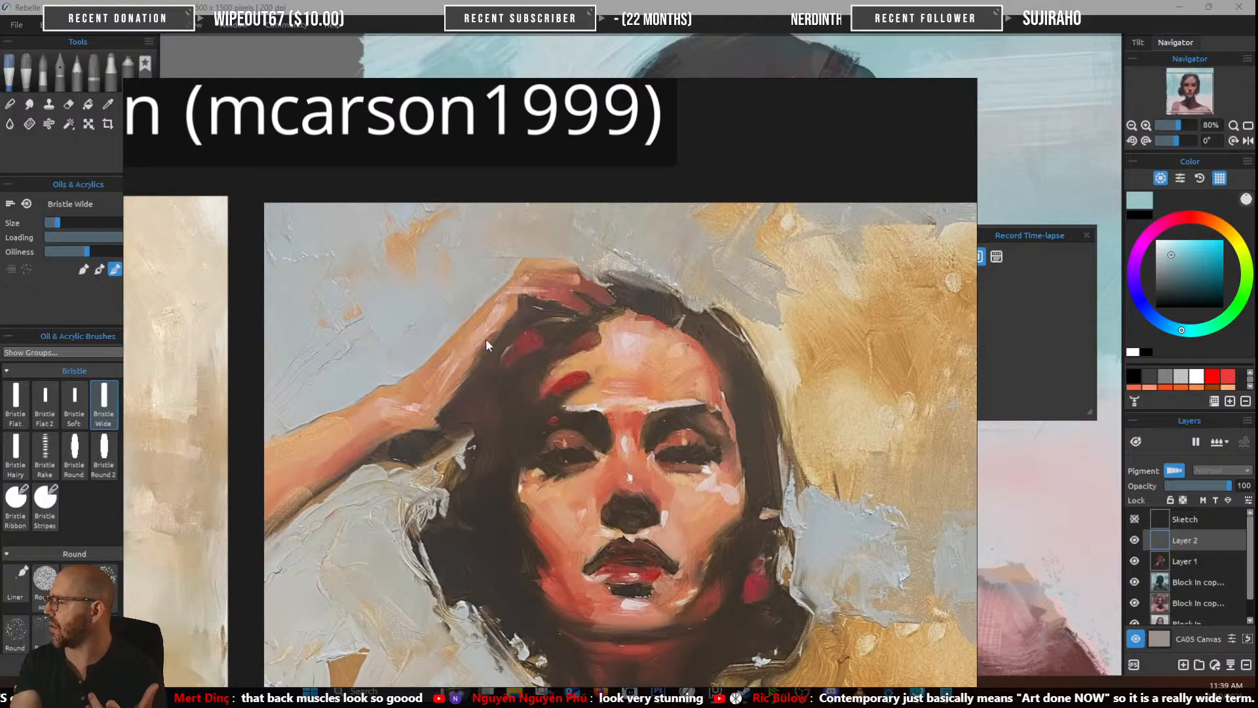
scroll(485, 339, up, 1)
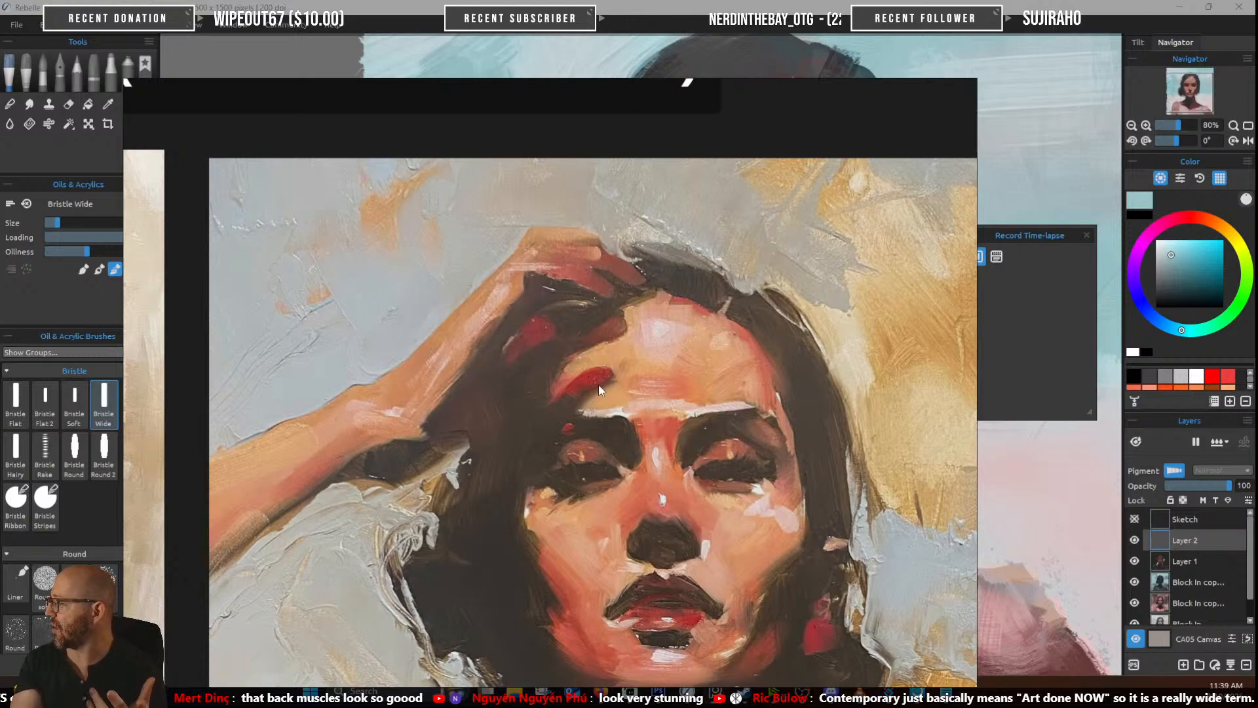
scroll(599, 384, down, 1)
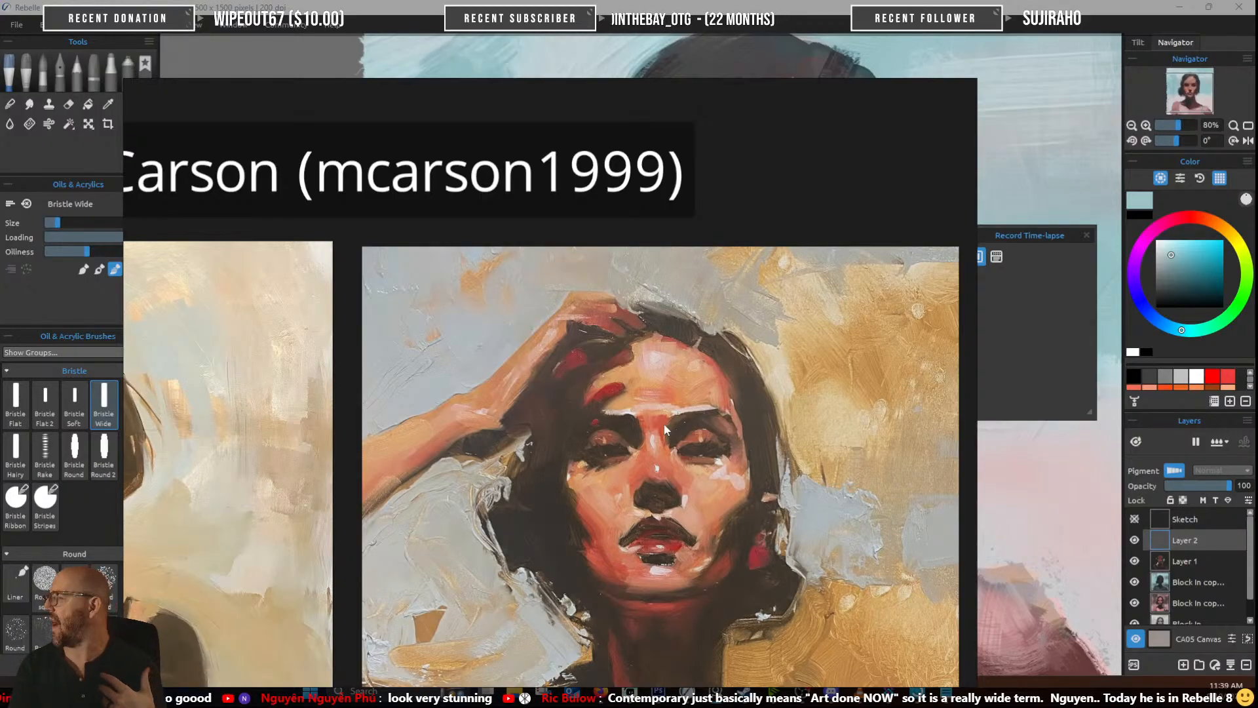
scroll(705, 417, down, 4)
scroll(785, 457, up, 5)
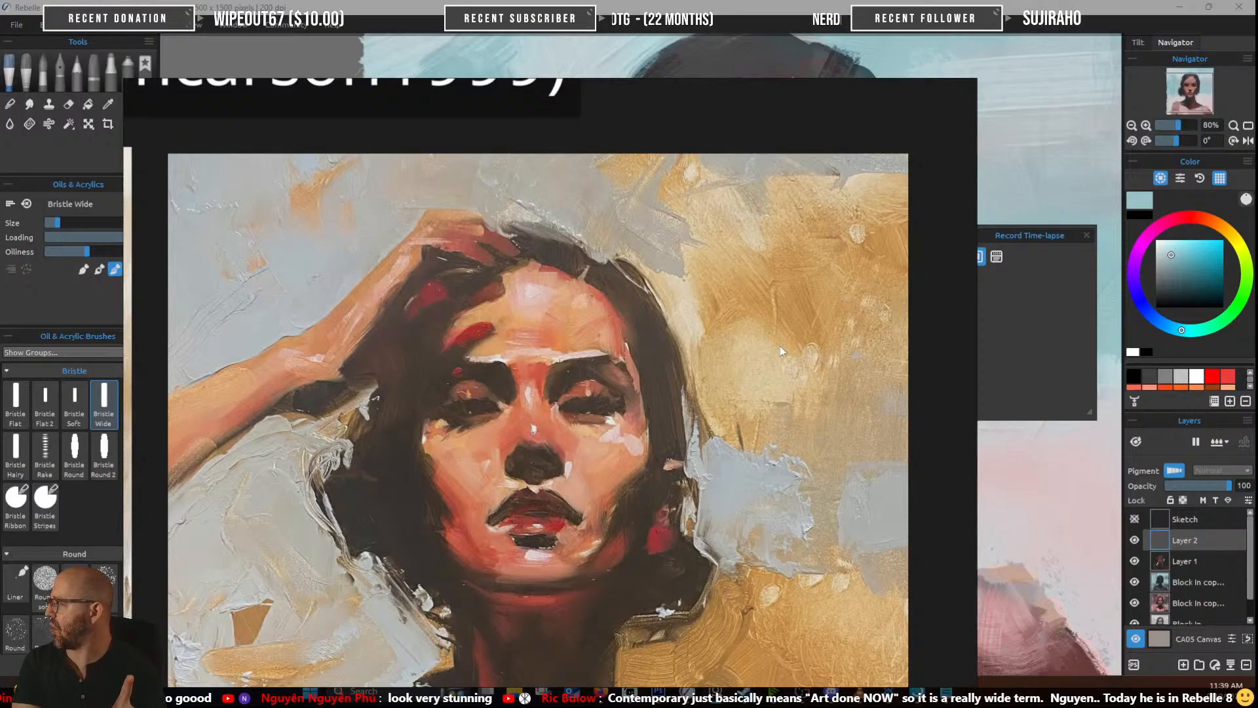
scroll(767, 310, down, 3)
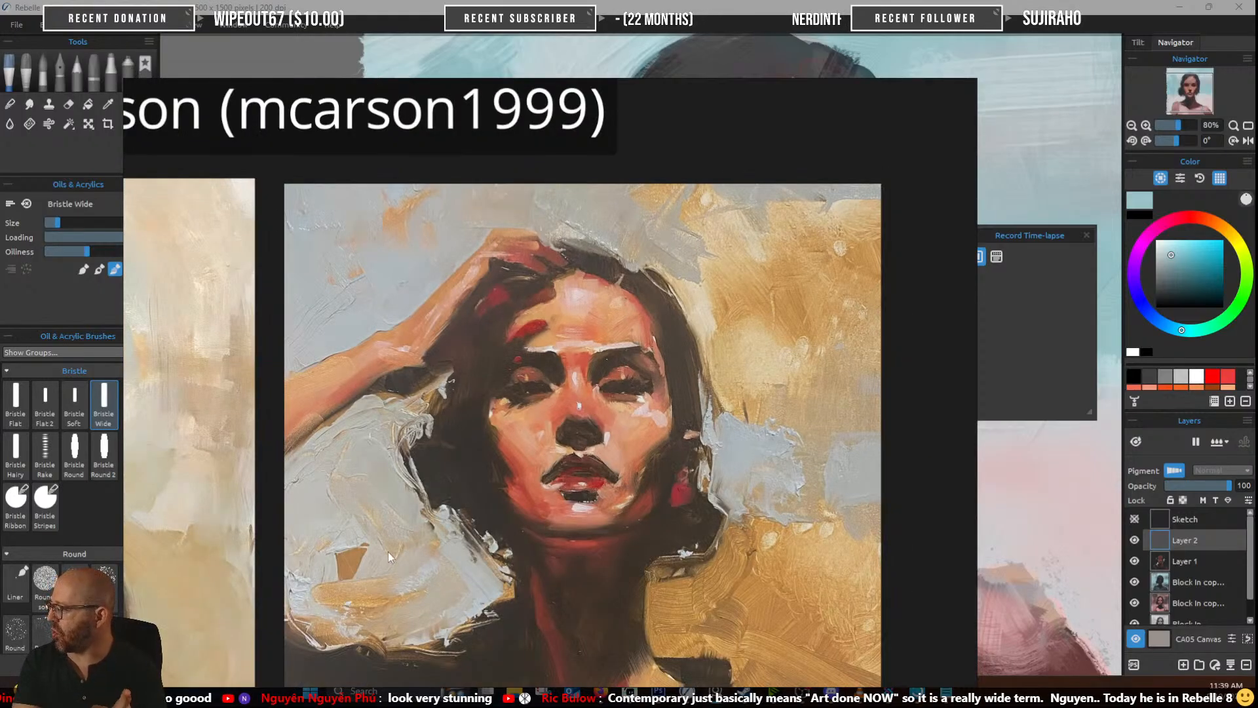
scroll(406, 435, down, 2)
scroll(407, 435, up, 3)
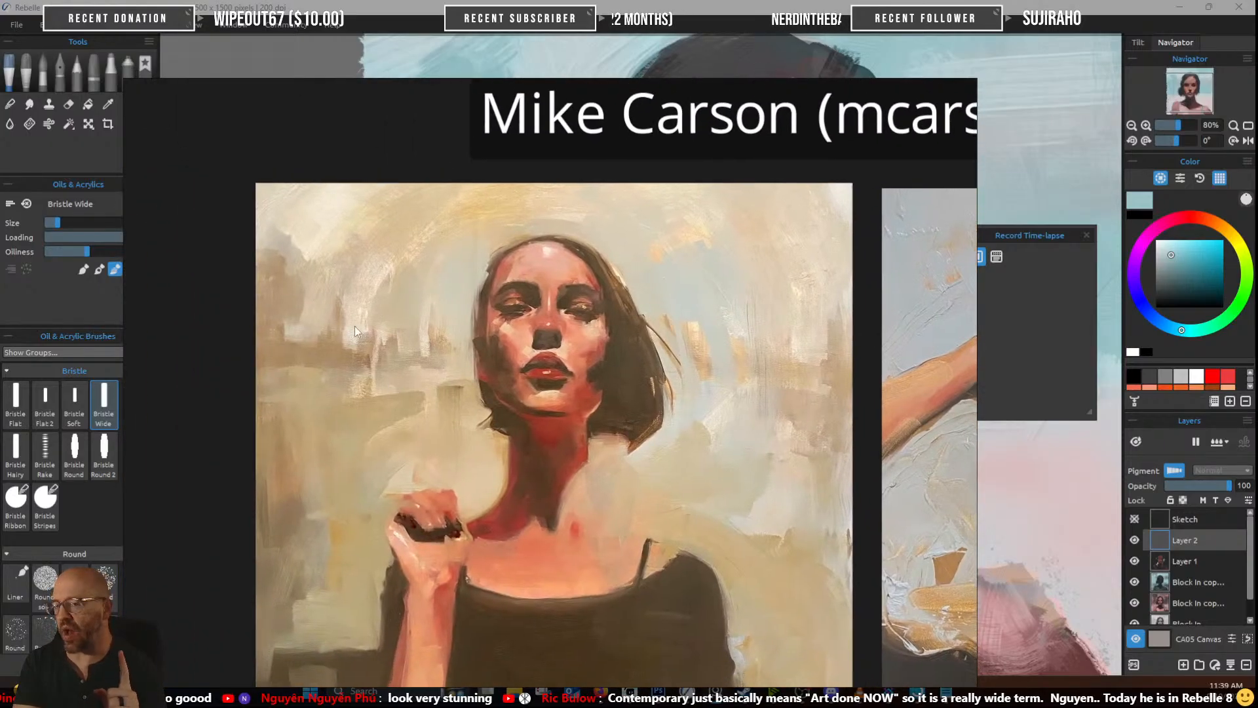
Review the reference board from the two warm-toned portraits down to the blue seated figure and the bowed-head portrait
scroll(460, 353, down, 3)
drag(639, 380, 581, 278)
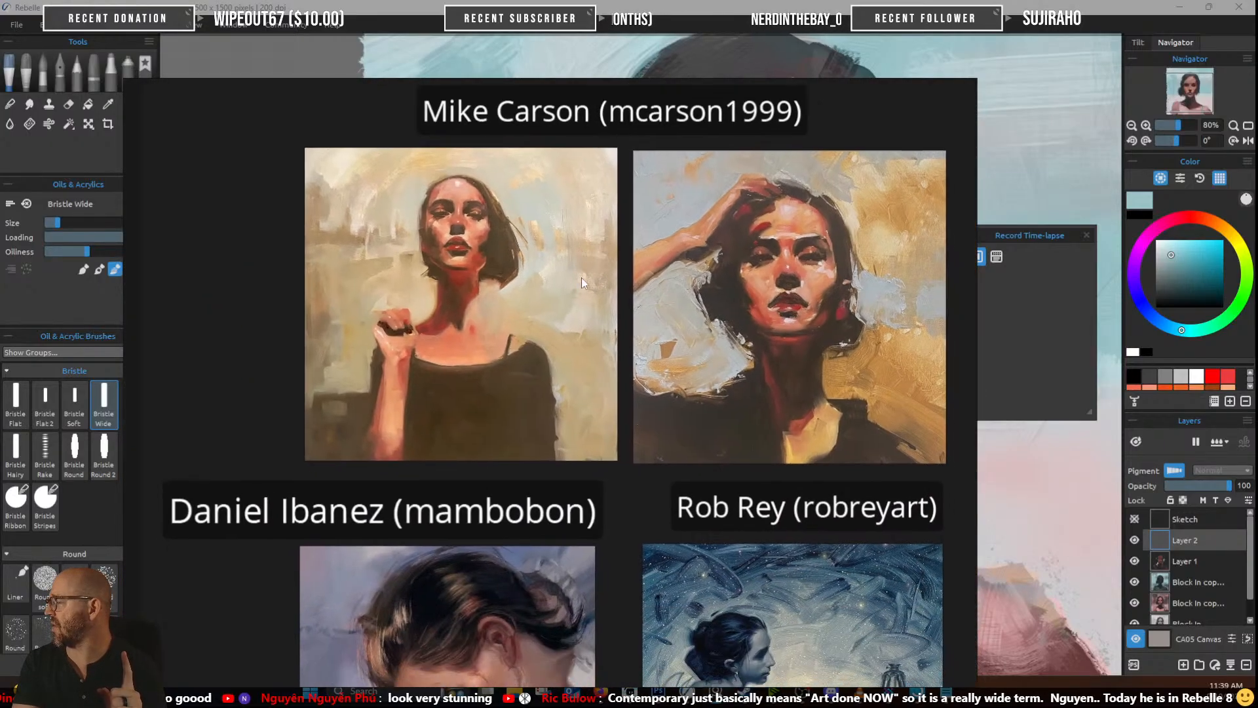
scroll(643, 396, down, 1)
mouse_move(643, 414)
mouse_down()
mouse_move(646, 318)
mouse_move(630, 379)
mouse_up()
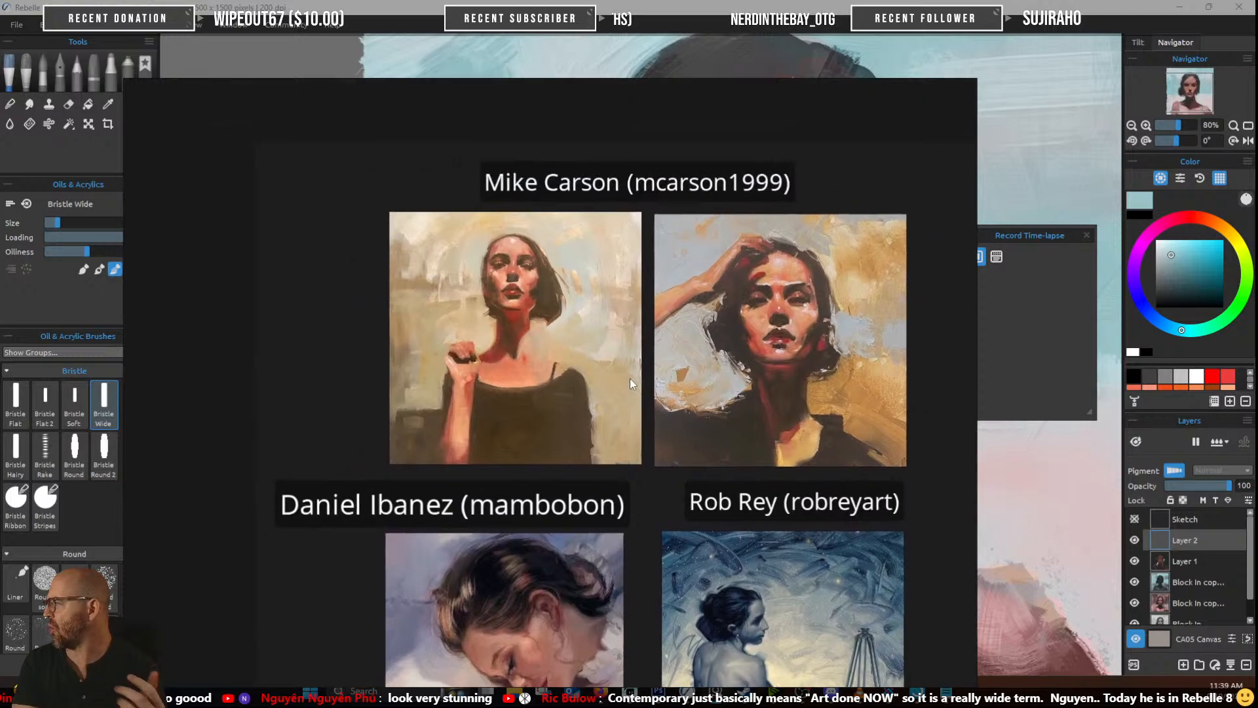
scroll(591, 343, up, 3)
scroll(591, 340, down, 3)
drag(709, 473, 717, 326)
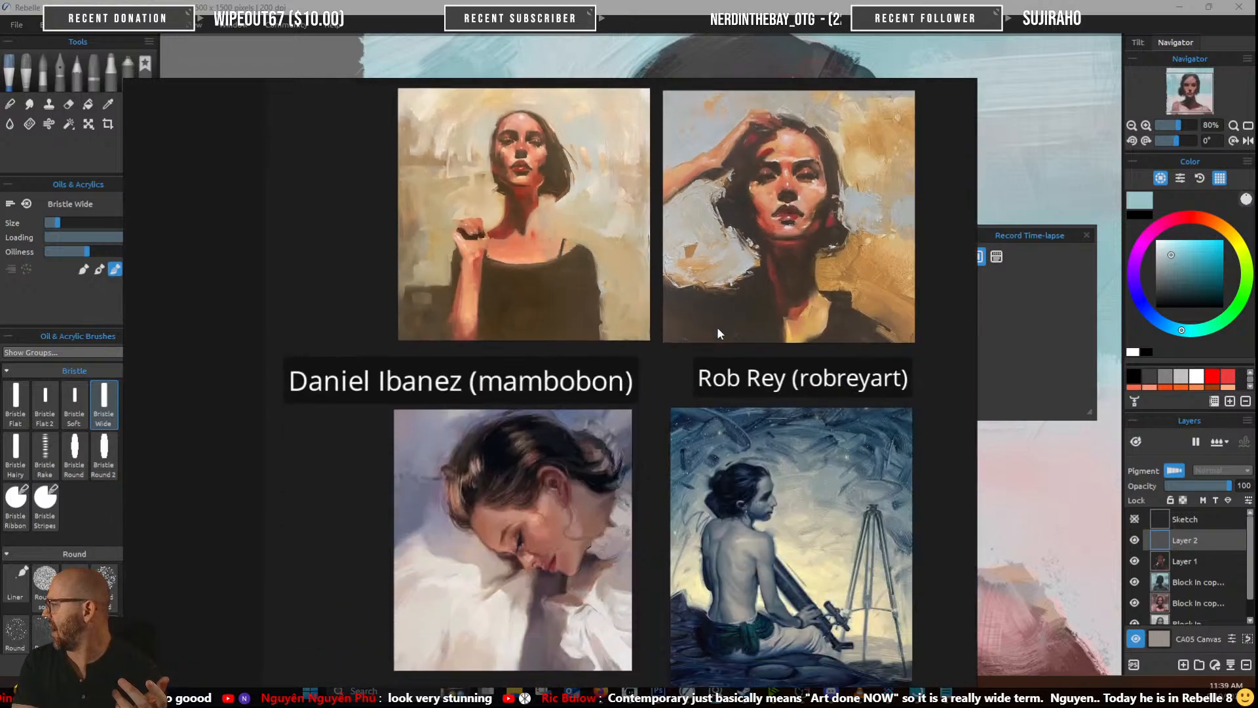
drag(764, 515, 780, 404)
scroll(780, 403, up, 3)
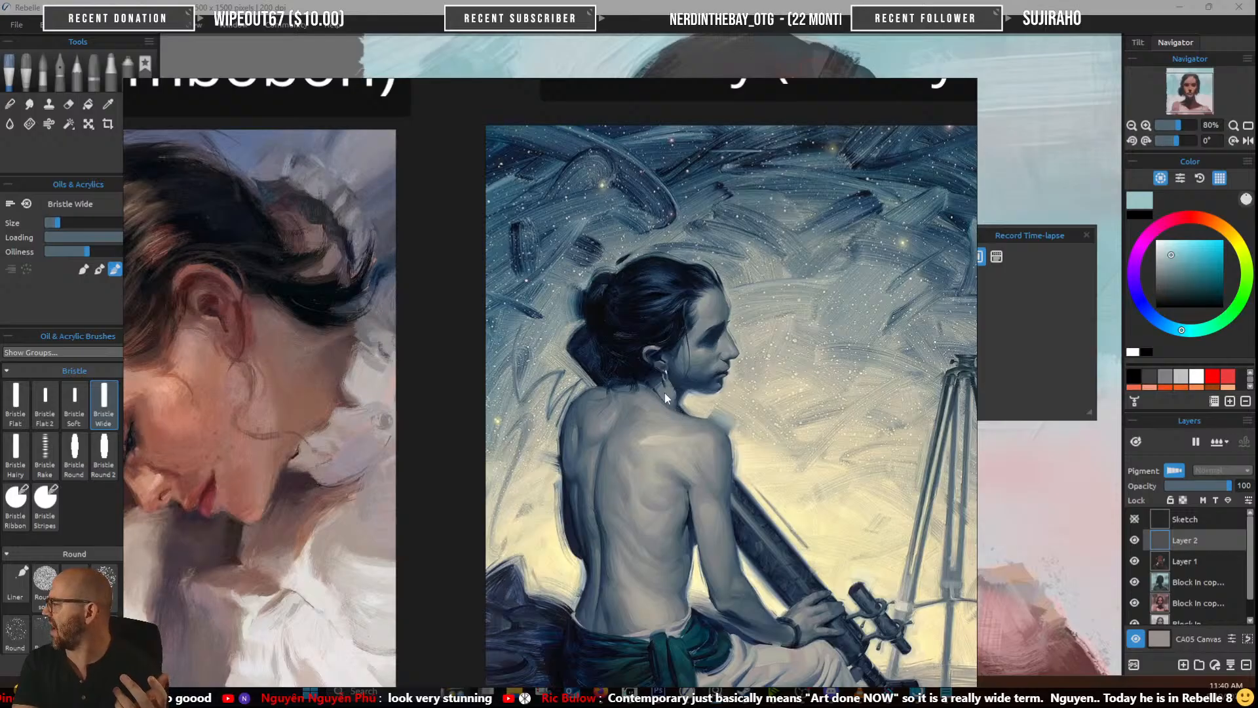
mouse_move(312, 468)
mouse_down()
mouse_move(581, 466)
mouse_move(757, 375)
mouse_up()
scroll(677, 403, down, 3)
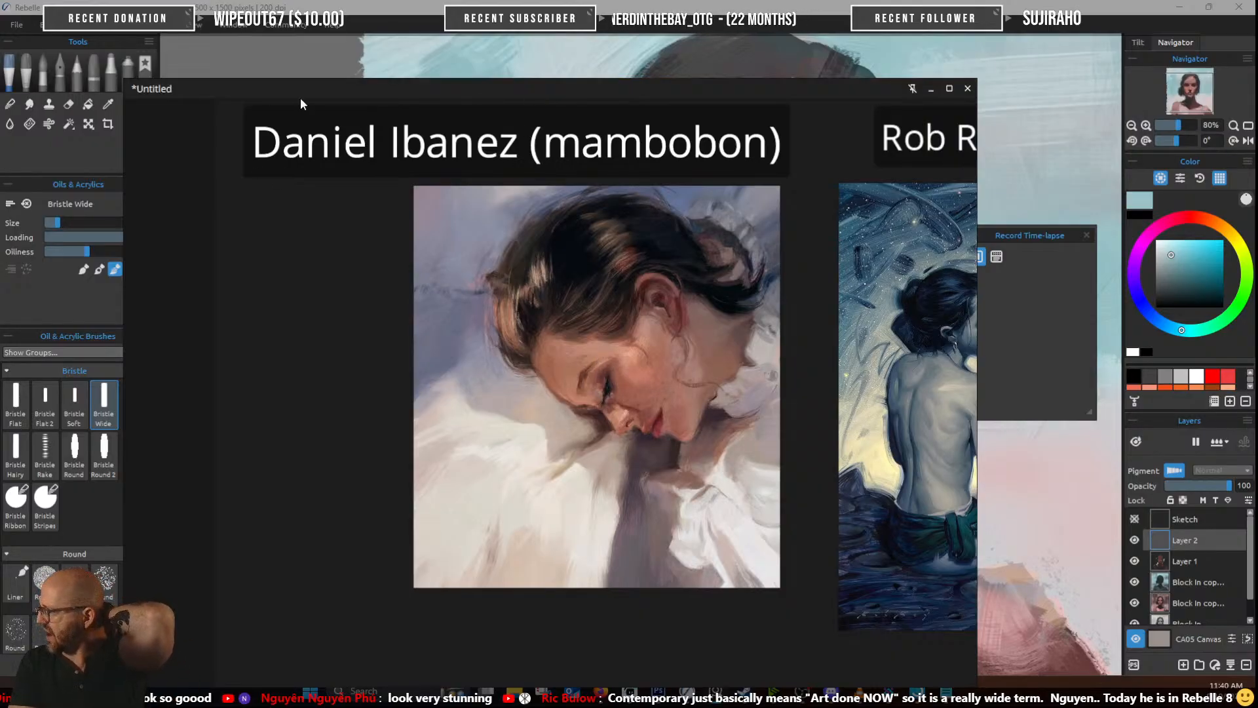
Move the reference board and the Record Time-lapse panel off the portrait, placing the panel in the empty area beside the canvas
drag(277, 90, 0, 77)
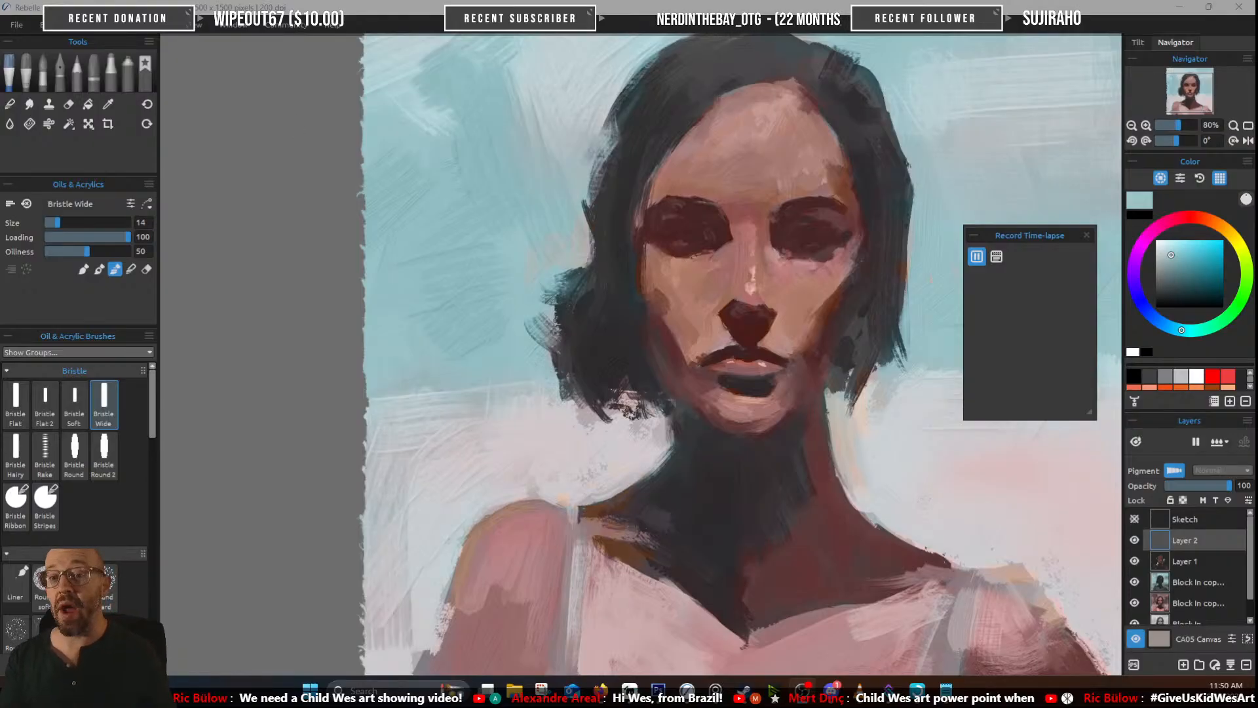
drag(999, 235, 240, 158)
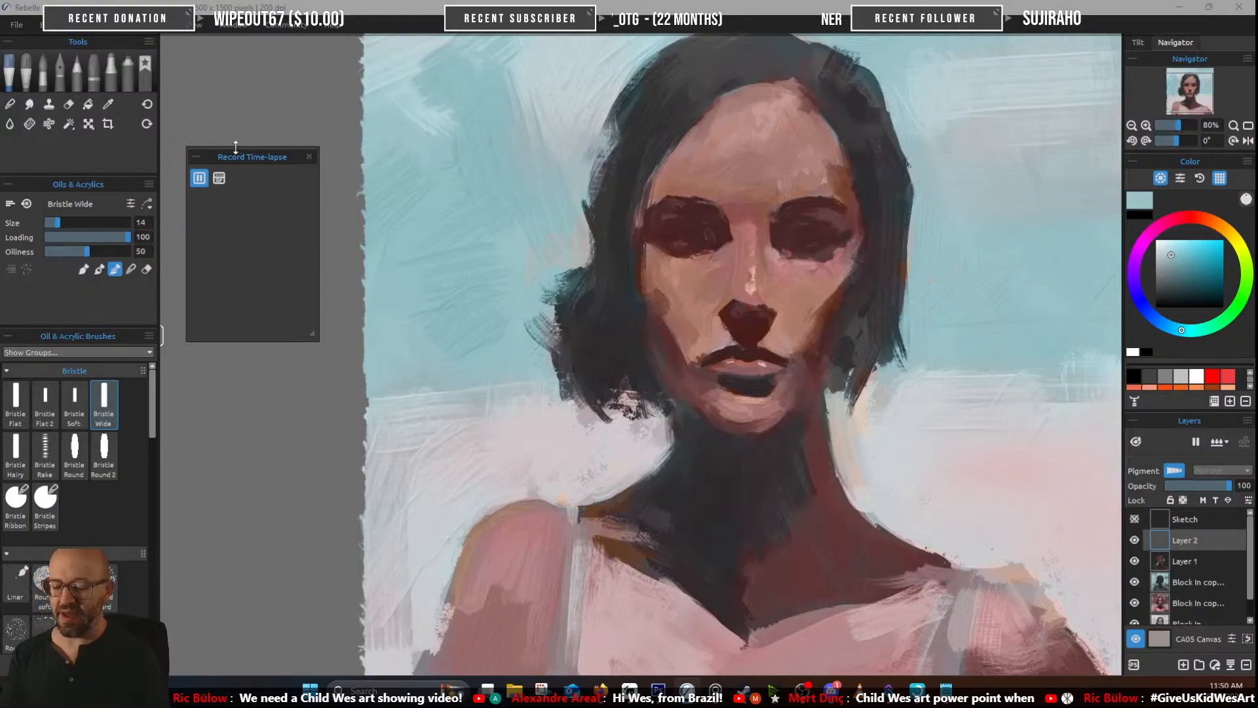
drag(246, 156, 235, 149)
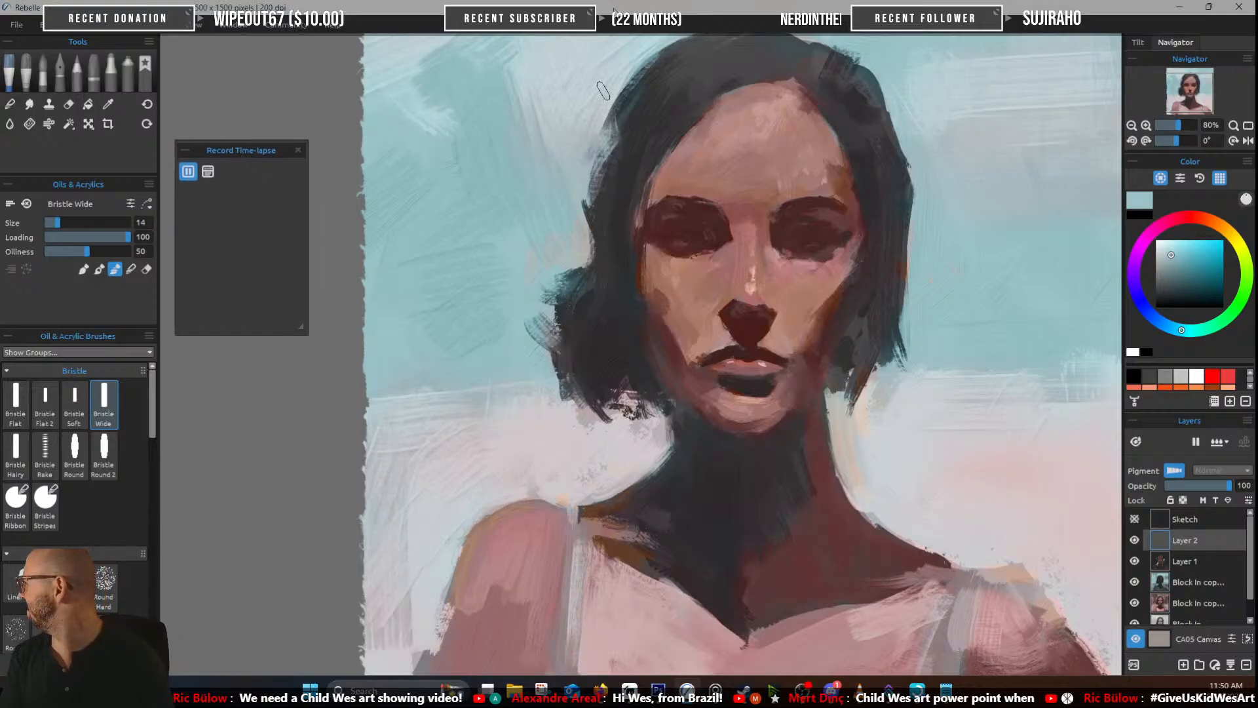
Inspect the portrait's face and hair up close and judge them against the whole painting
scroll(777, 372, down, 3)
scroll(897, 433, up, 2)
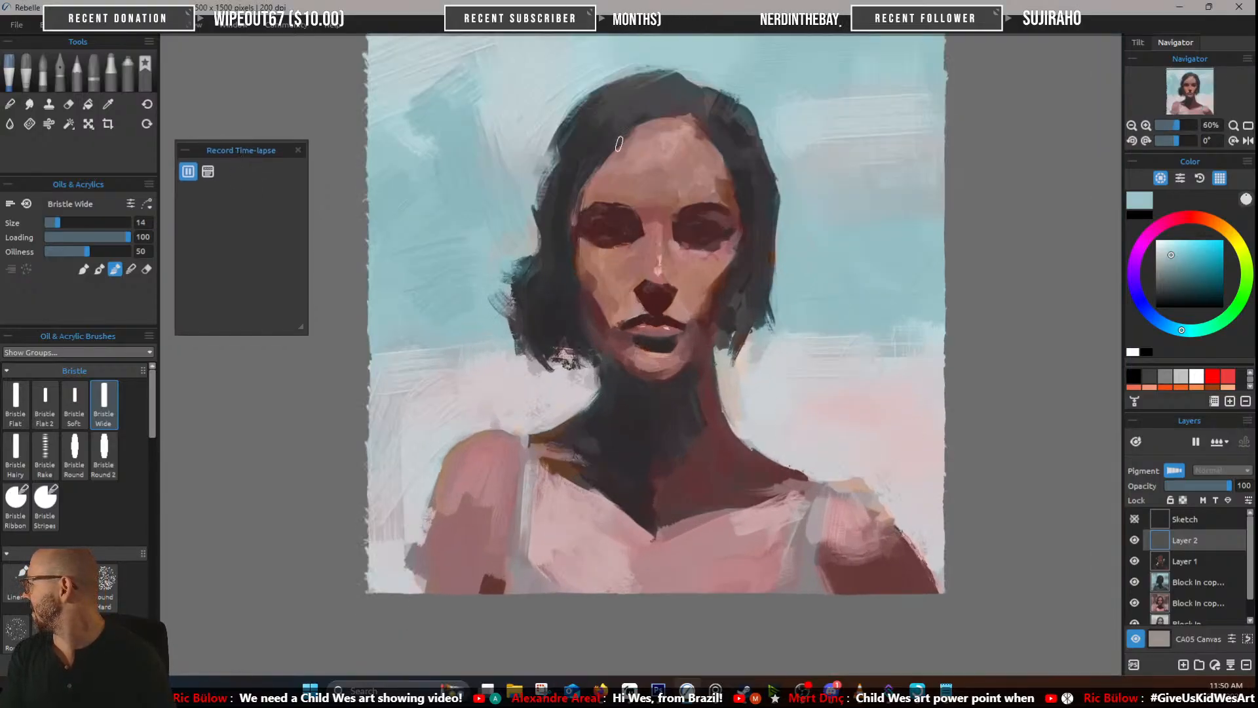
scroll(668, 243, up, 2)
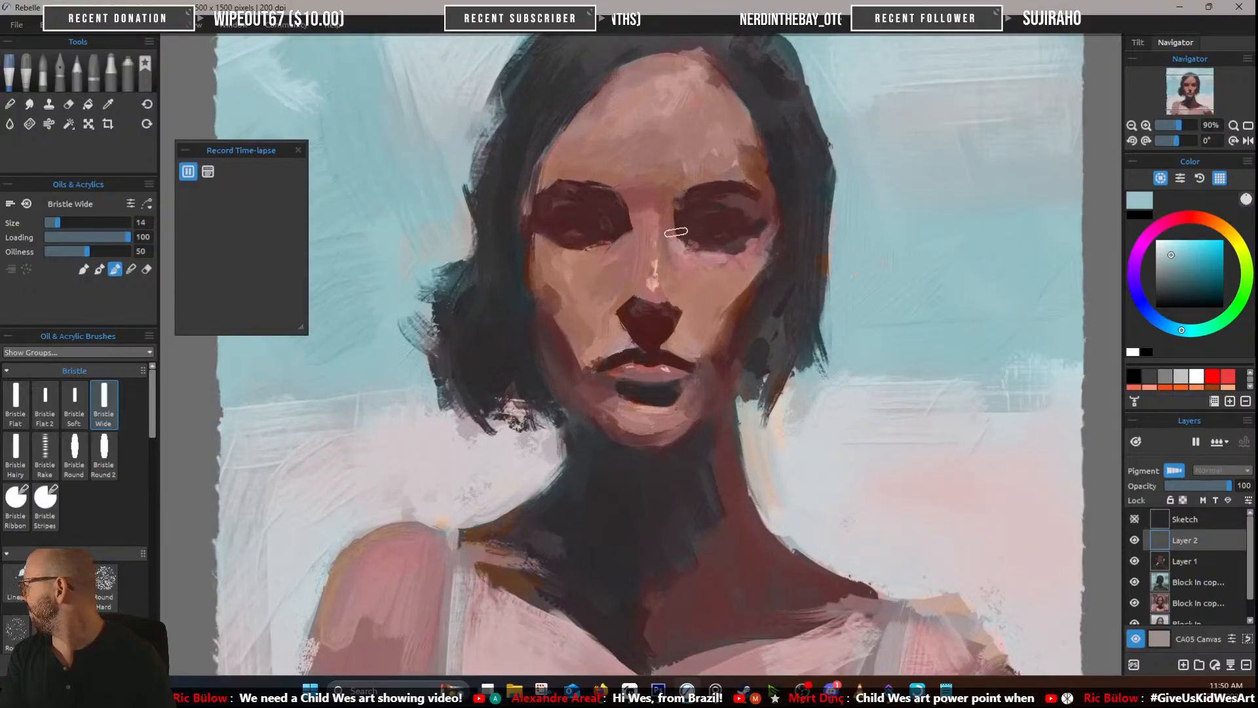
scroll(727, 242, up, 2)
scroll(748, 220, down, 3)
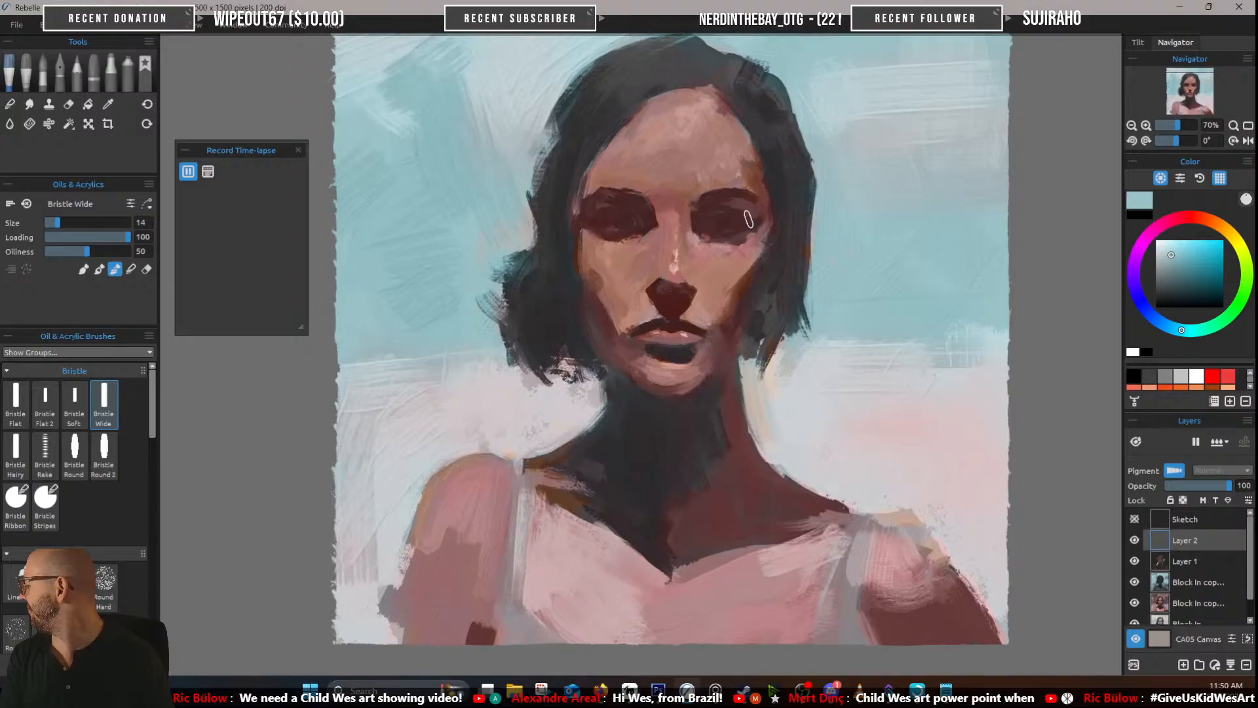
scroll(748, 218, down, 2)
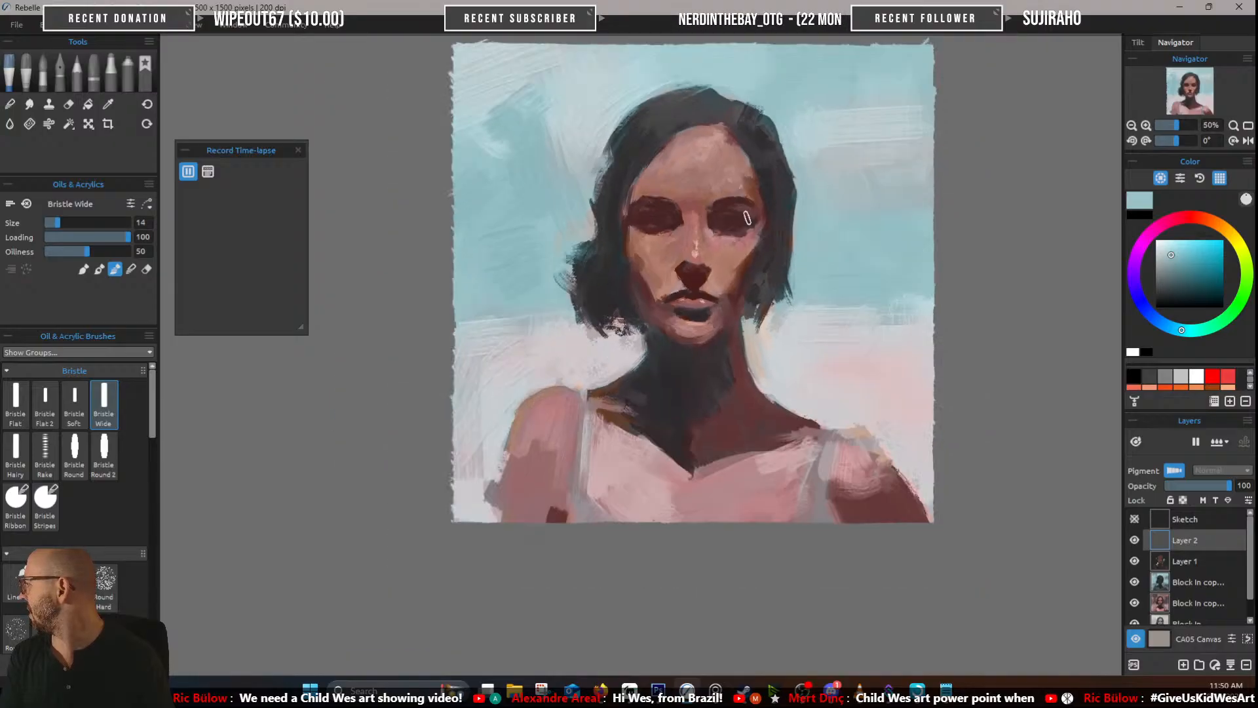
scroll(736, 218, up, 3)
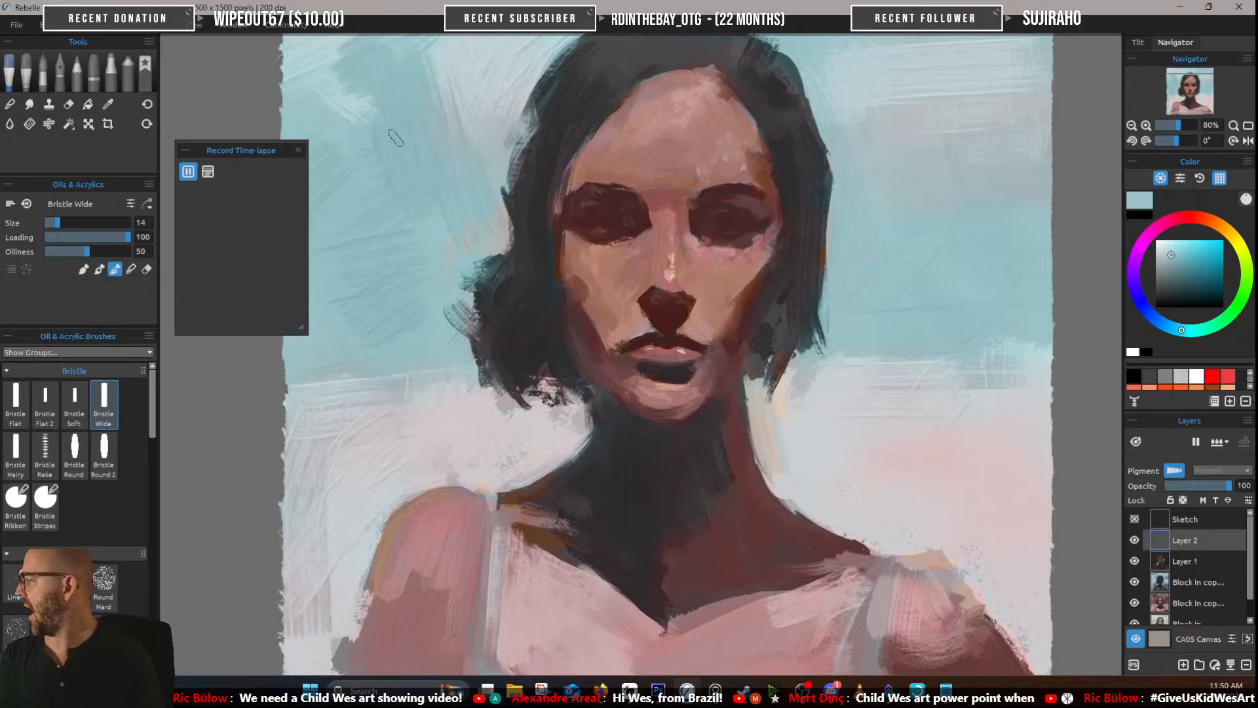
Collapse the Record Time-lapse panel and dock it above the Navigator
click(183, 150)
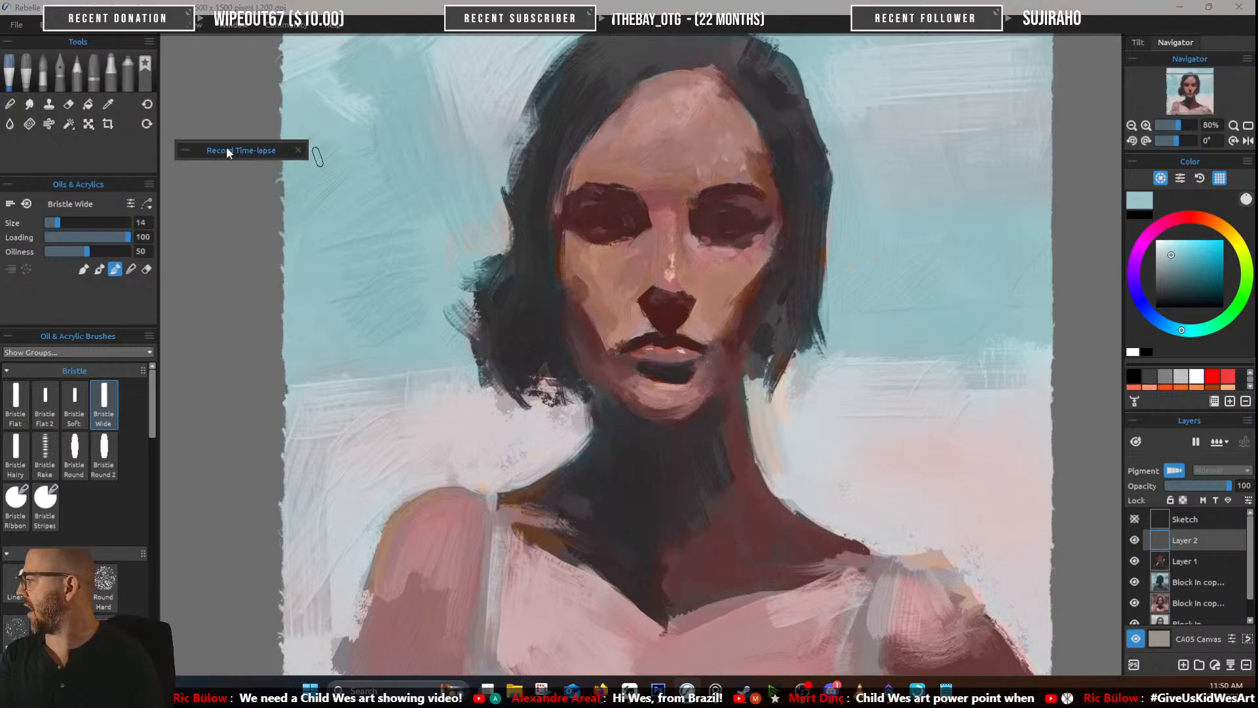
drag(228, 151, 1186, 45)
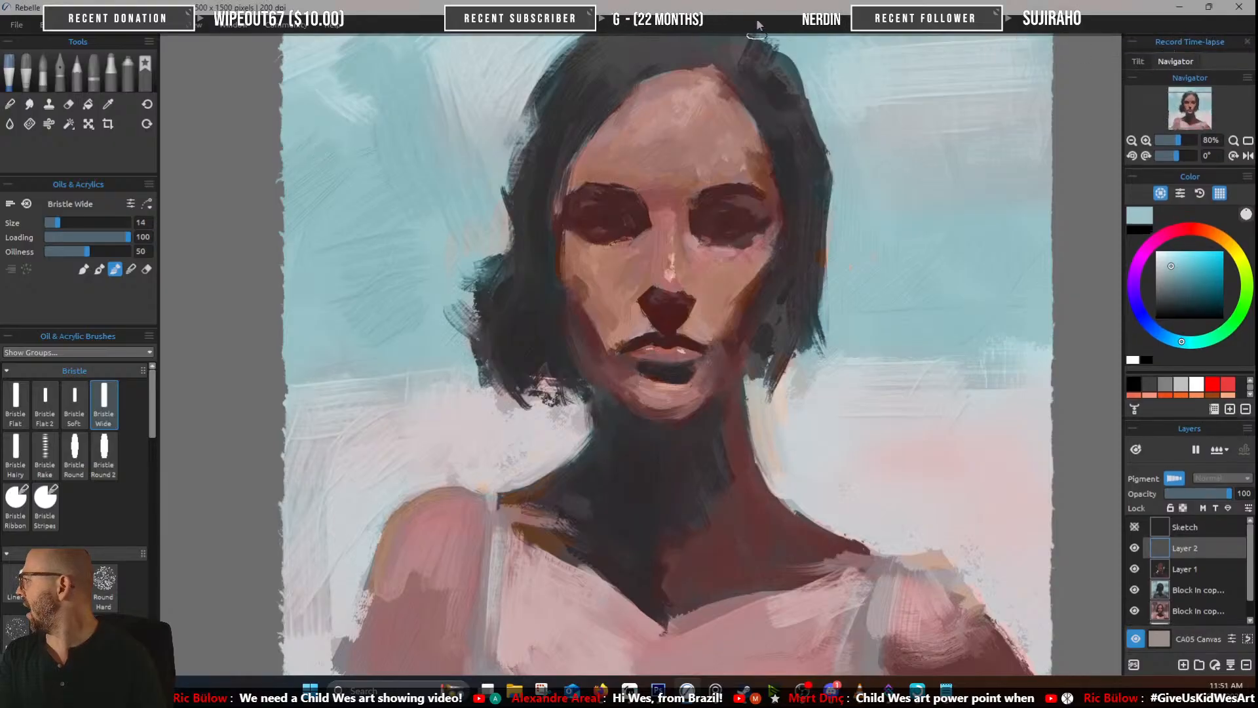
Examine the broken brush edges where the dark hair meets the light blue background, and how they read in the whole portrait
scroll(651, 187, down, 4)
scroll(478, 157, up, 3)
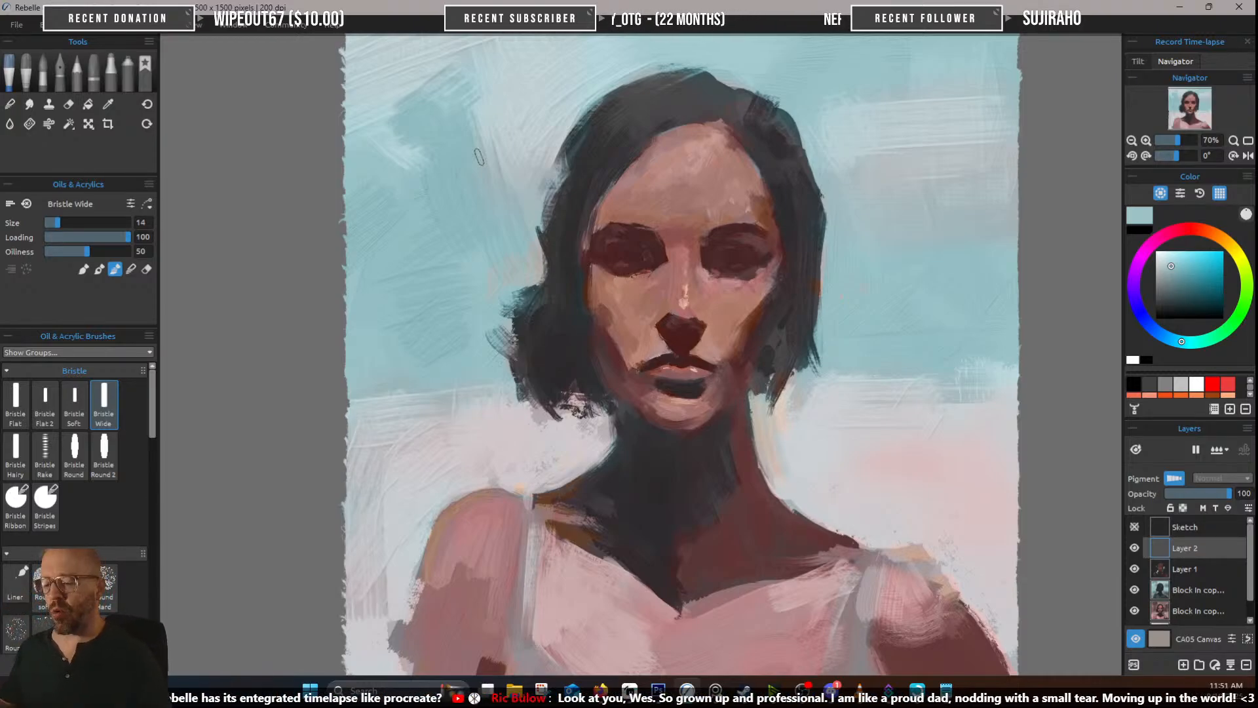
scroll(485, 161, up, 3)
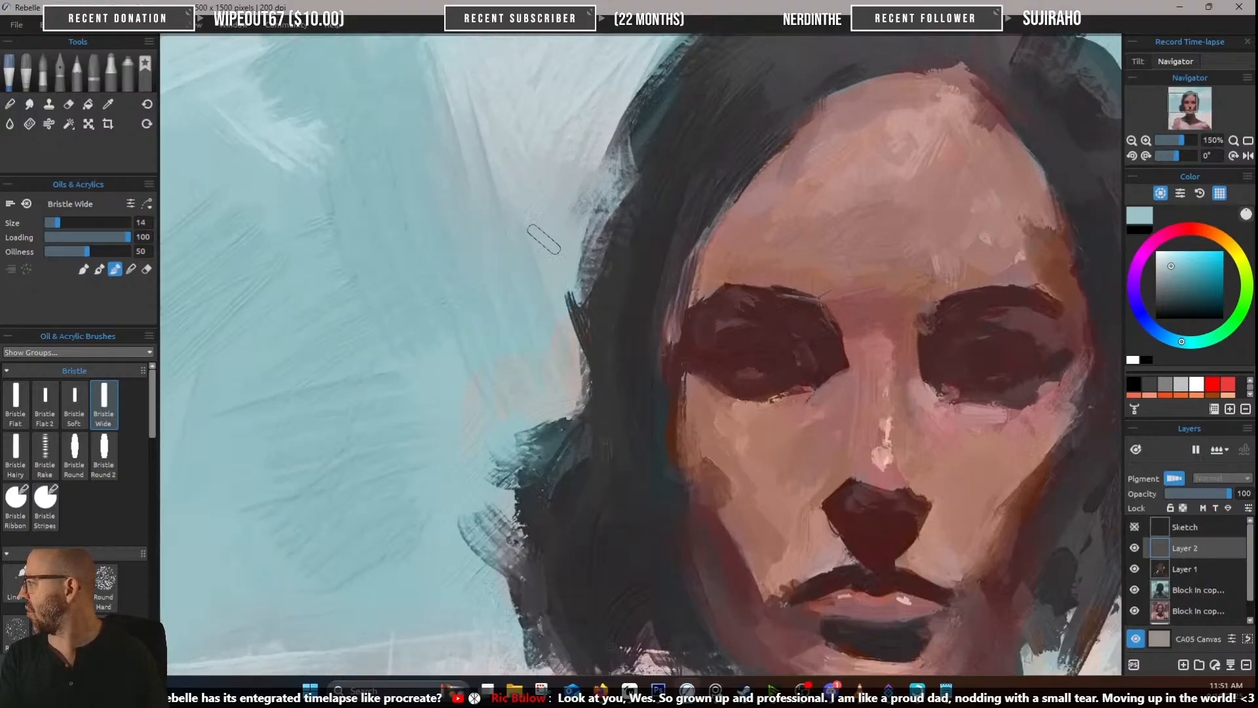
scroll(673, 86, up, 1)
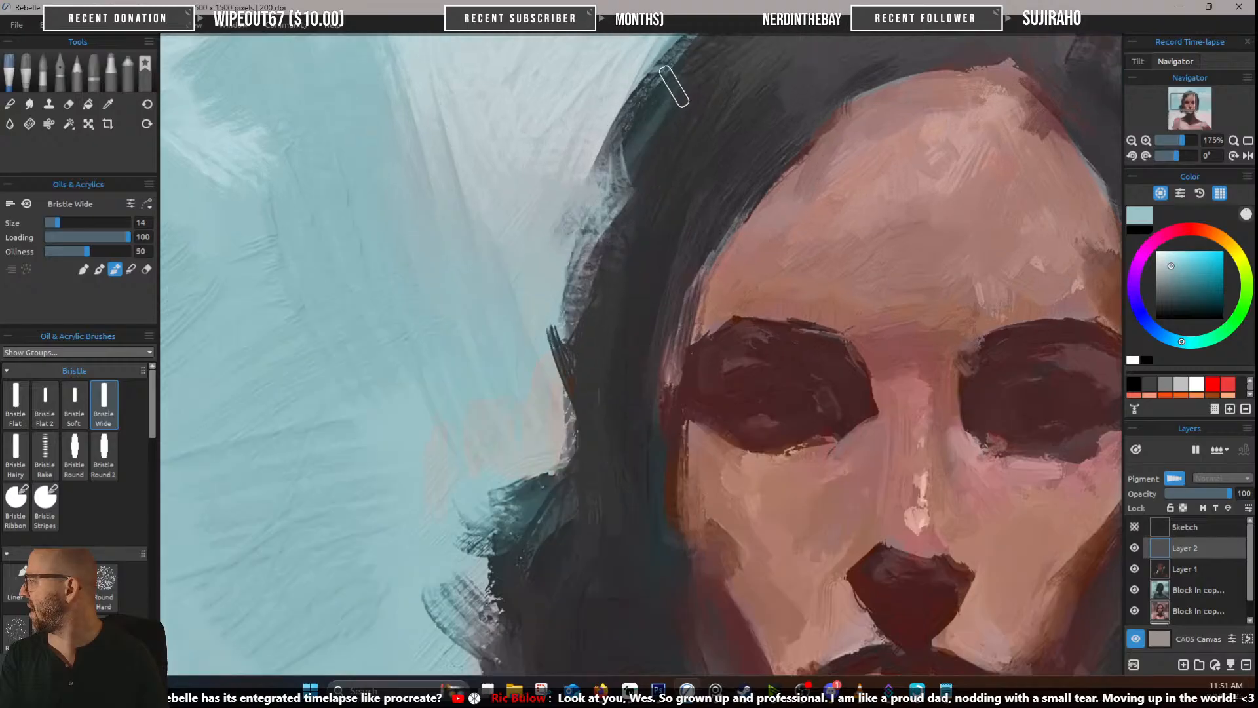
scroll(581, 281, down, 3)
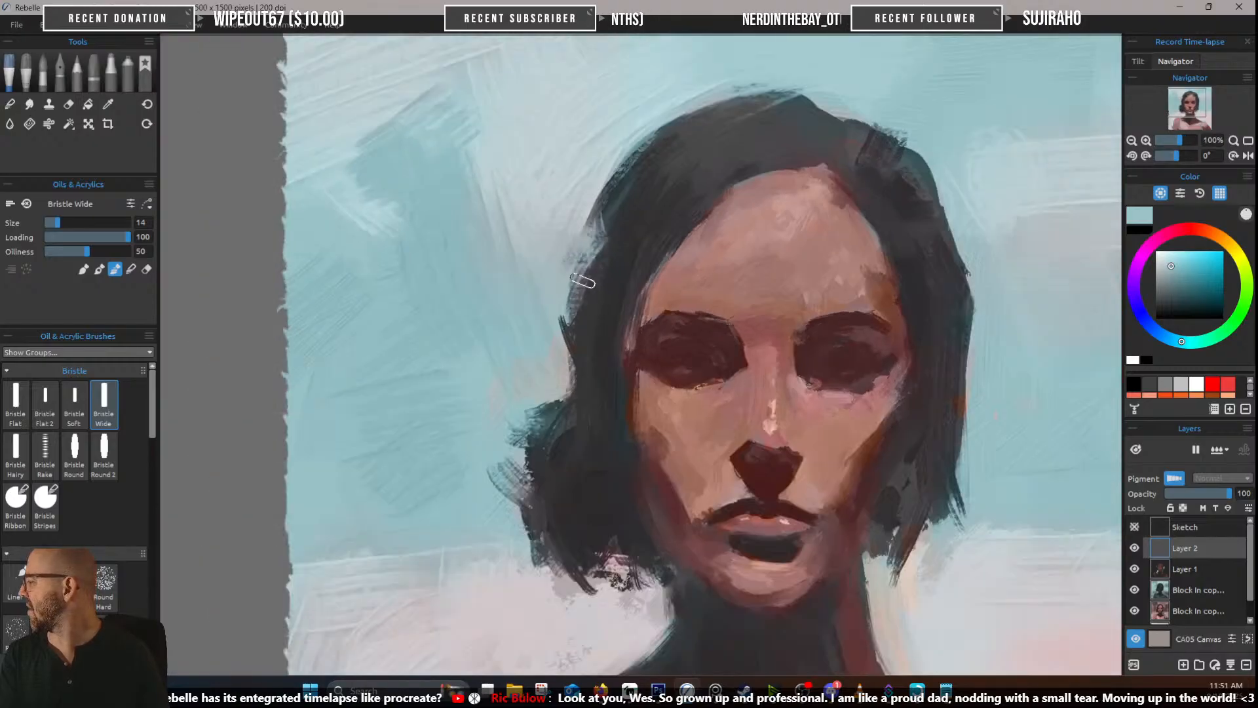
scroll(582, 280, up, 5)
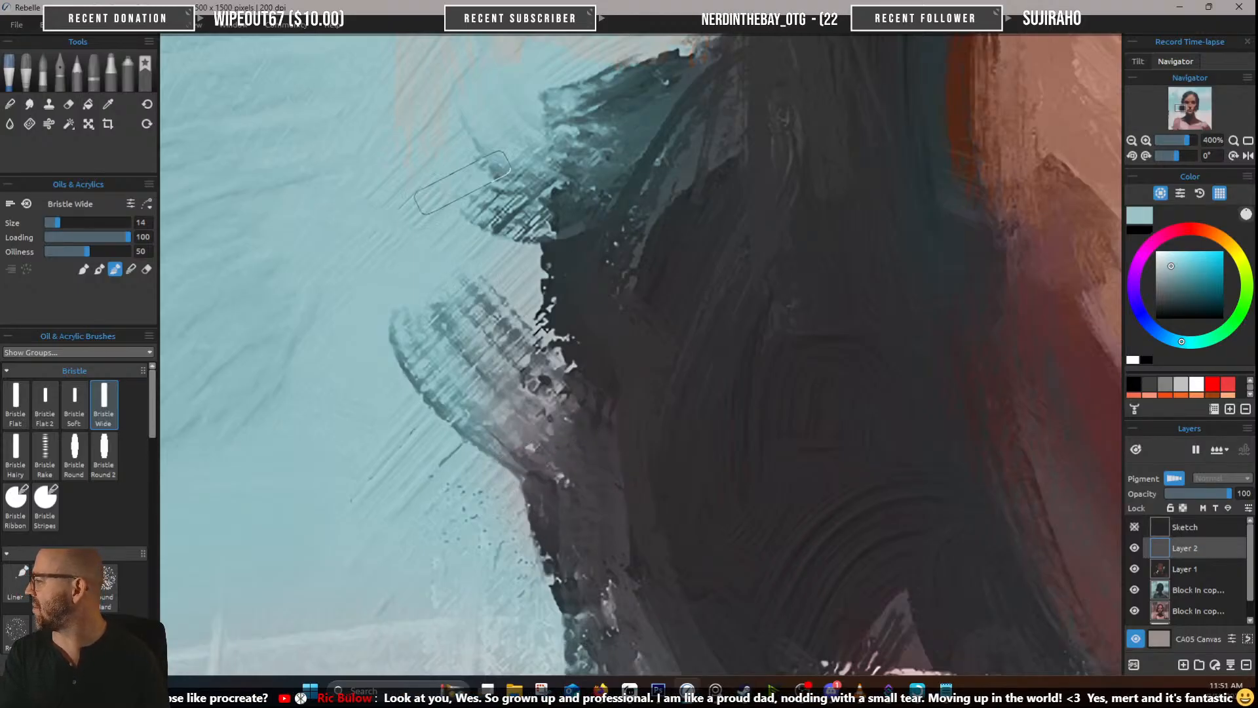
scroll(550, 241, down, 5)
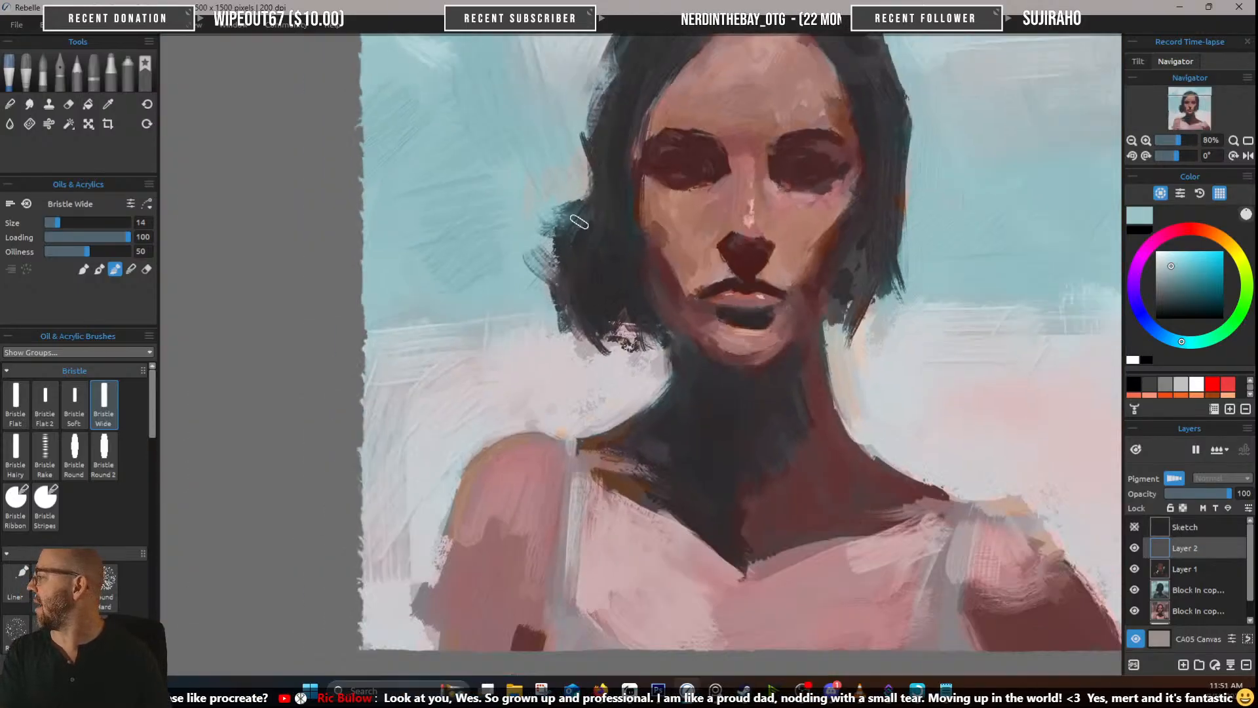
scroll(579, 221, down, 1)
scroll(630, 36, down, 3)
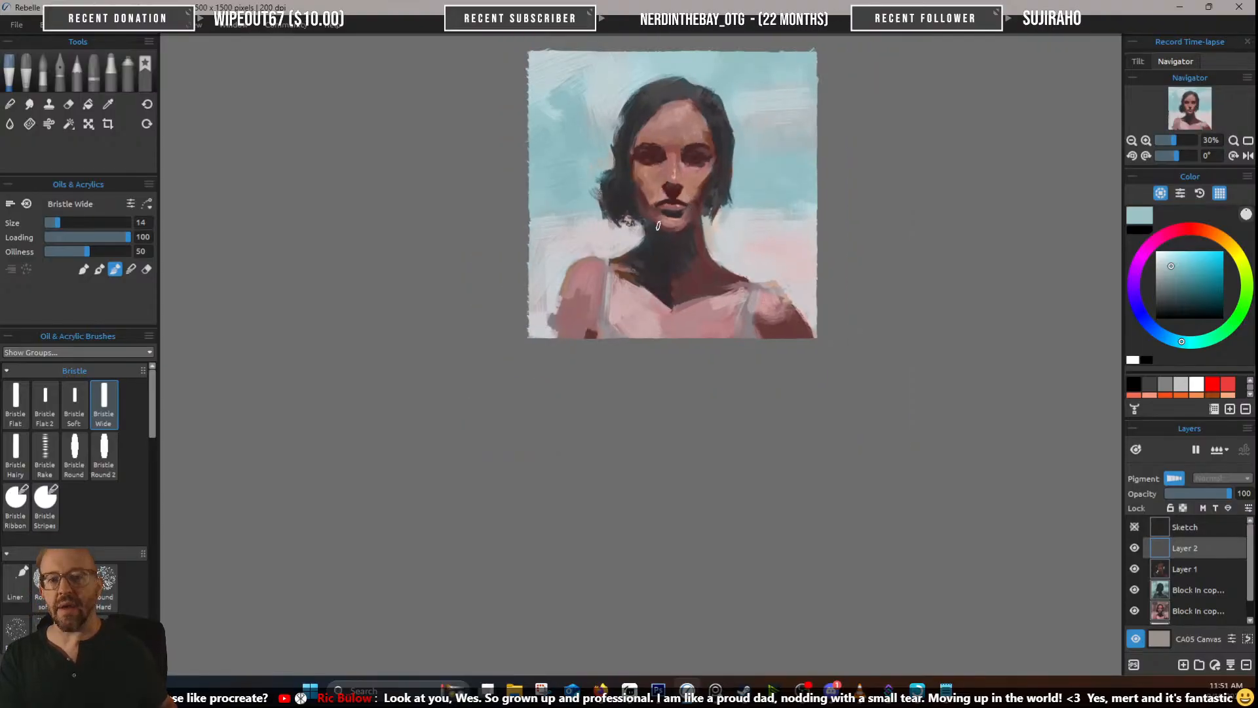
drag(657, 226, 658, 360)
scroll(714, 351, up, 2)
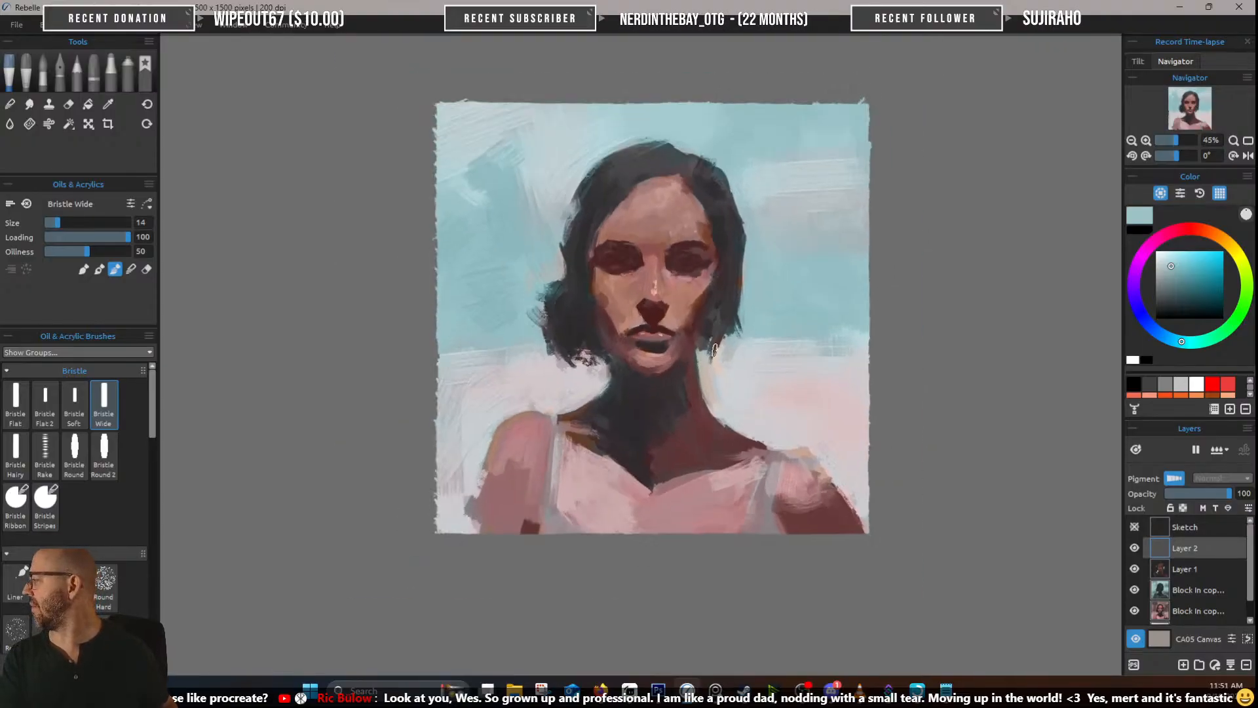
scroll(714, 351, up, 2)
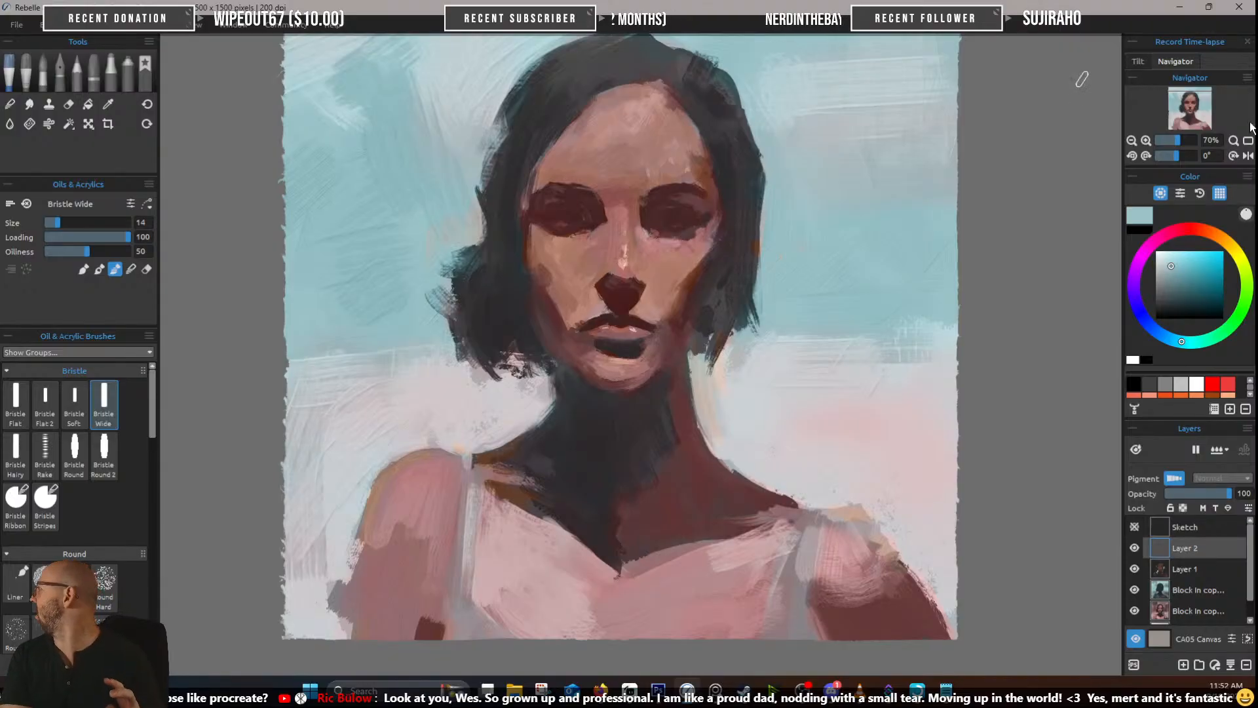
Expand the docked Record Time-lapse panel and reduce its height to make room for the Navigator preview
click(1131, 46)
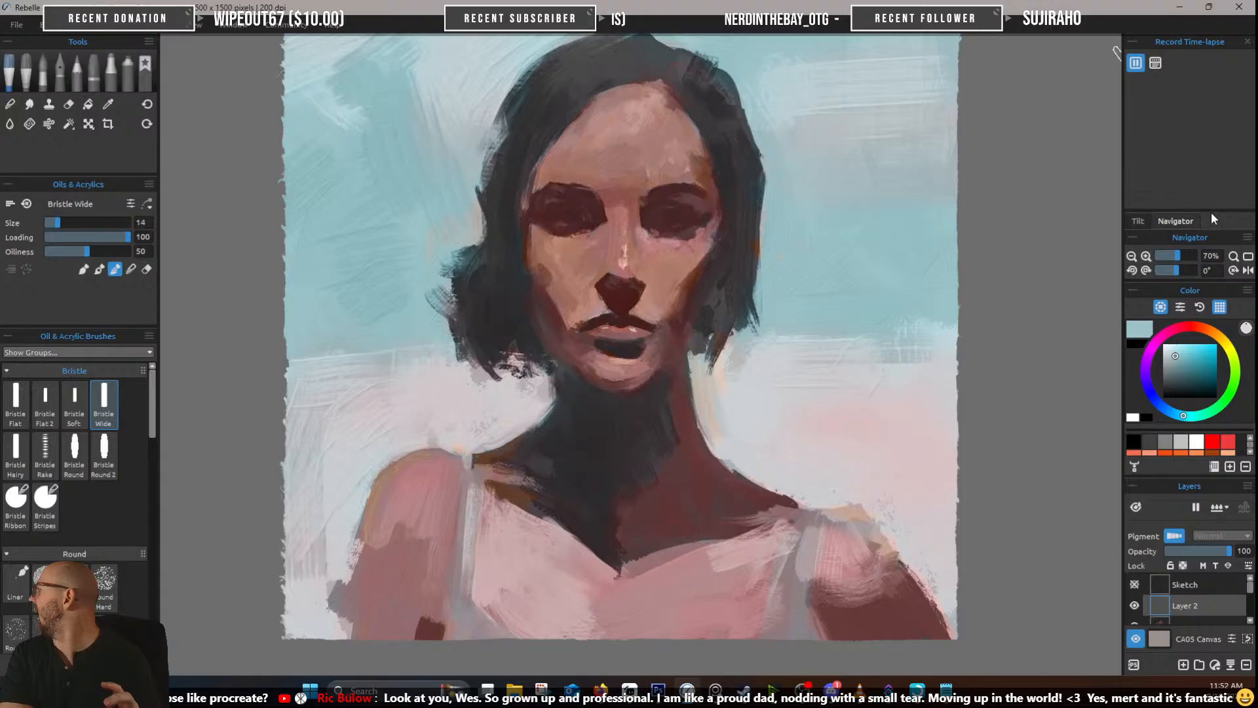
drag(1211, 211, 1208, 73)
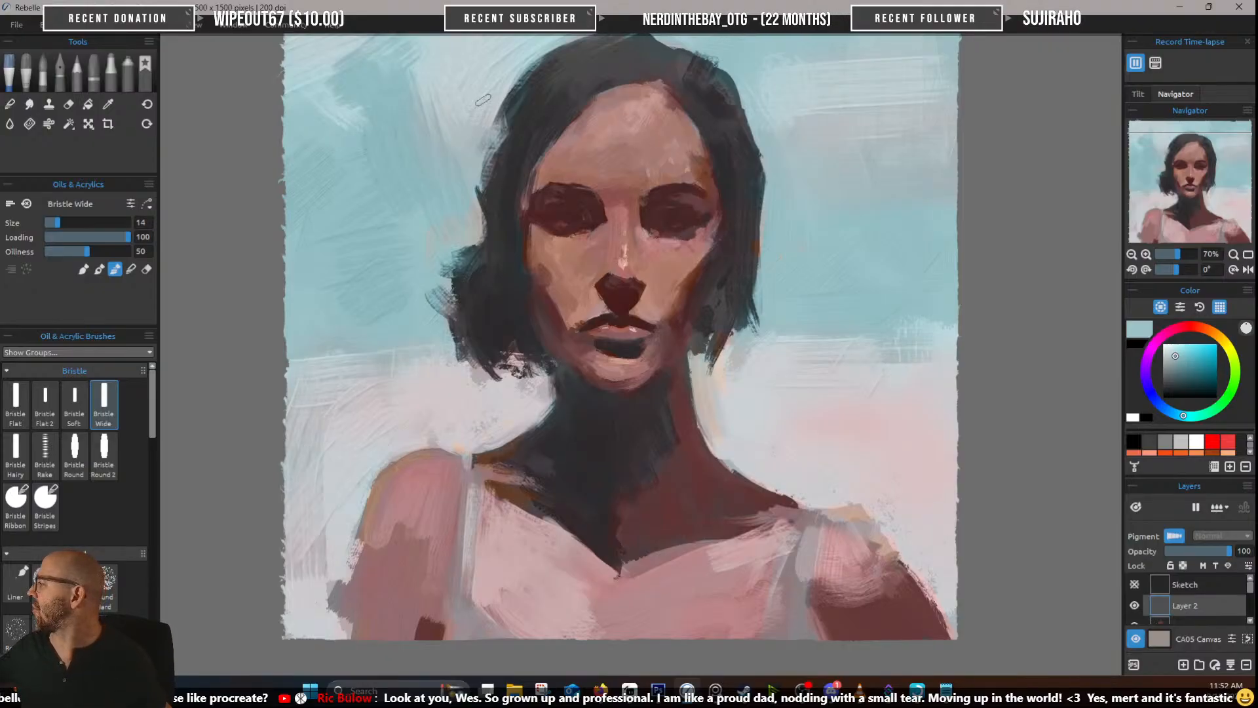
Sample light blue from the background beside the hair and review the time-lapse controls and Record Settings
alt+click(427, 168)
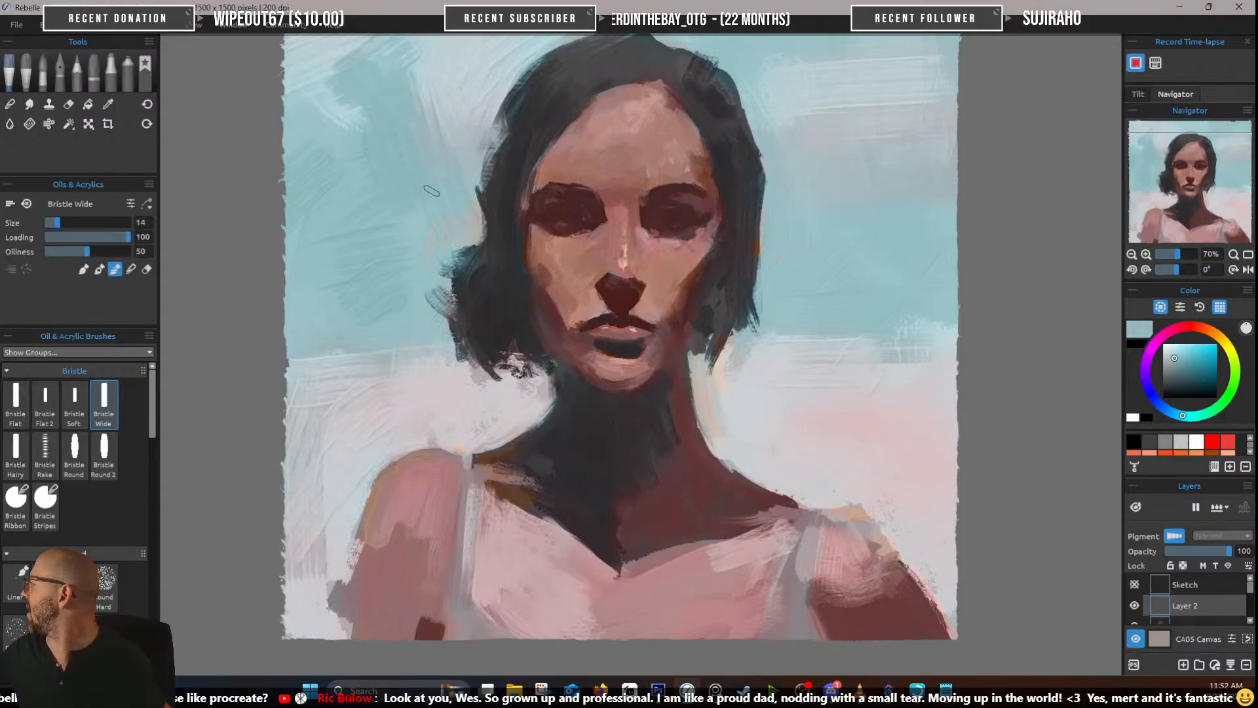
click(1136, 63)
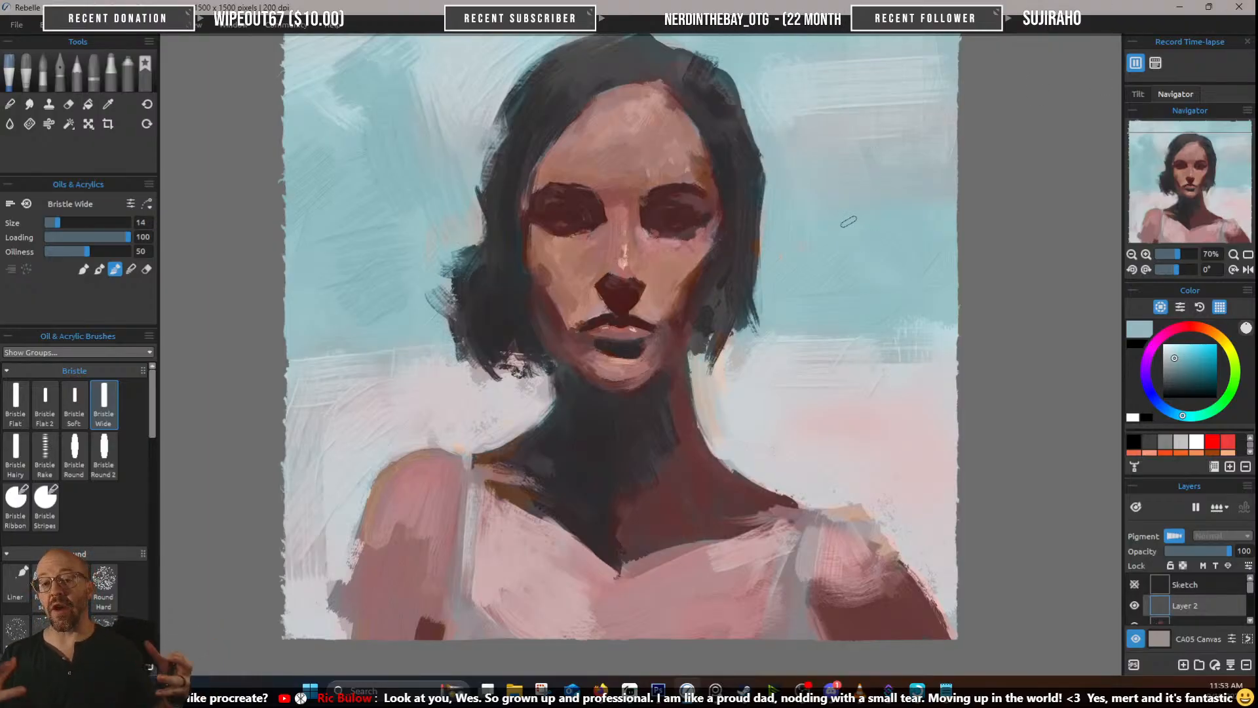
click(1155, 62)
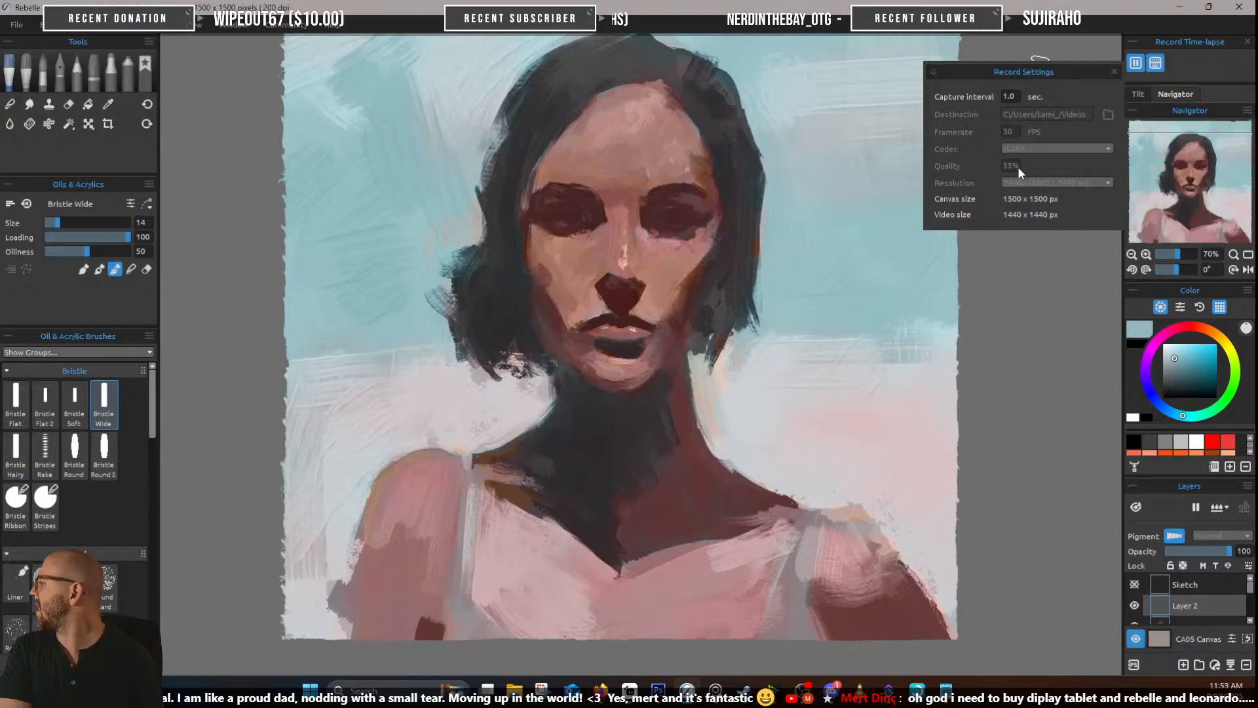
click(1114, 71)
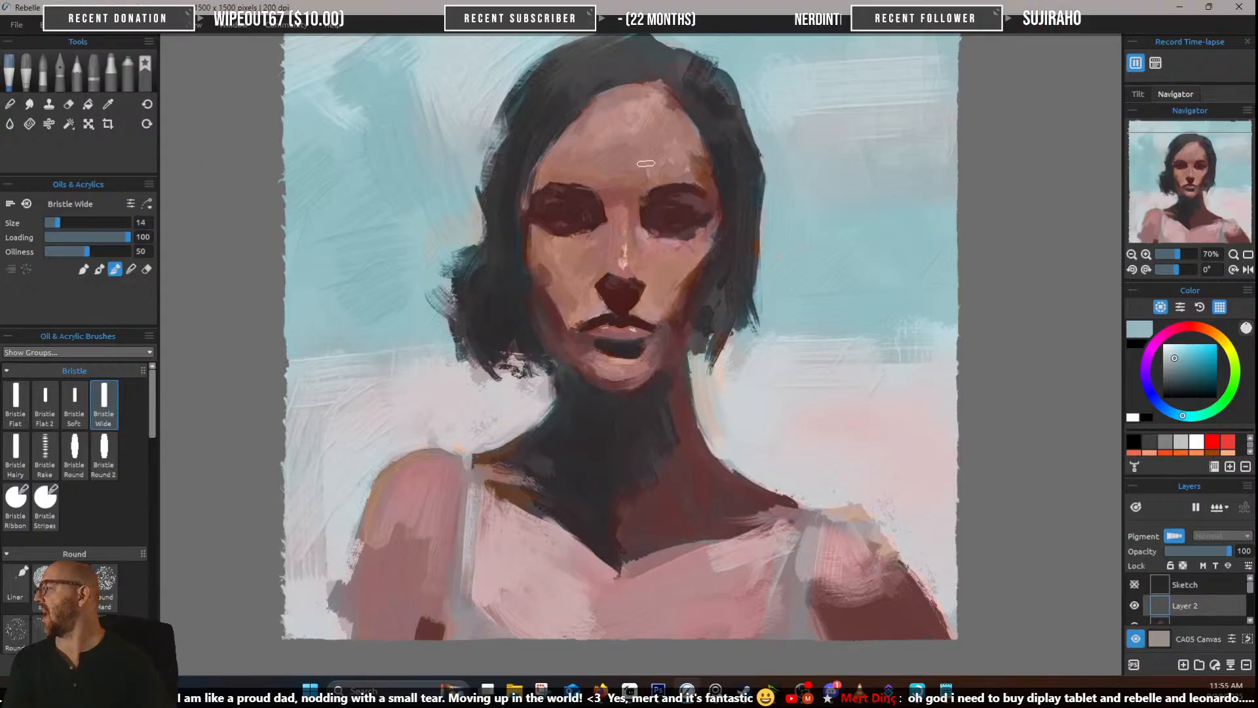
With the Bristle Wide brush at size 5 and dark brown sampled from the eye area, paint a vertical guide line through each eye
scroll(647, 164, up, 5)
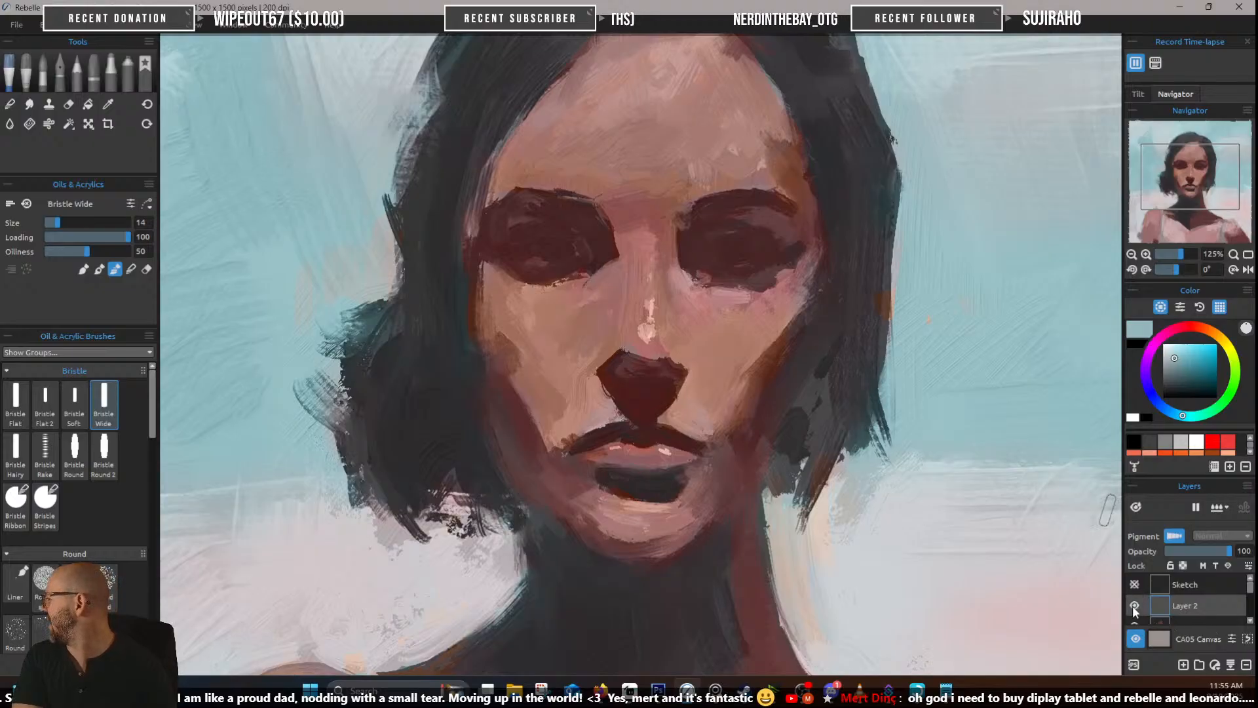
scroll(907, 452, down, 5)
scroll(908, 452, up, 2)
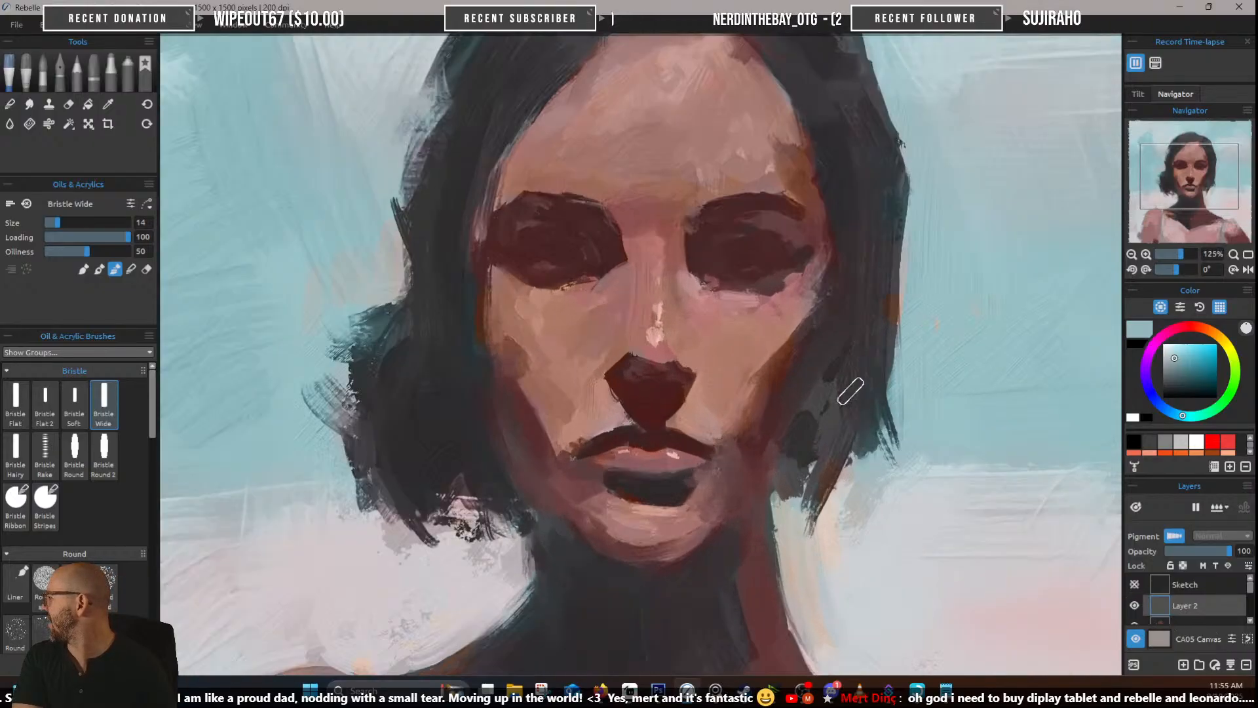
scroll(875, 408, up, 2)
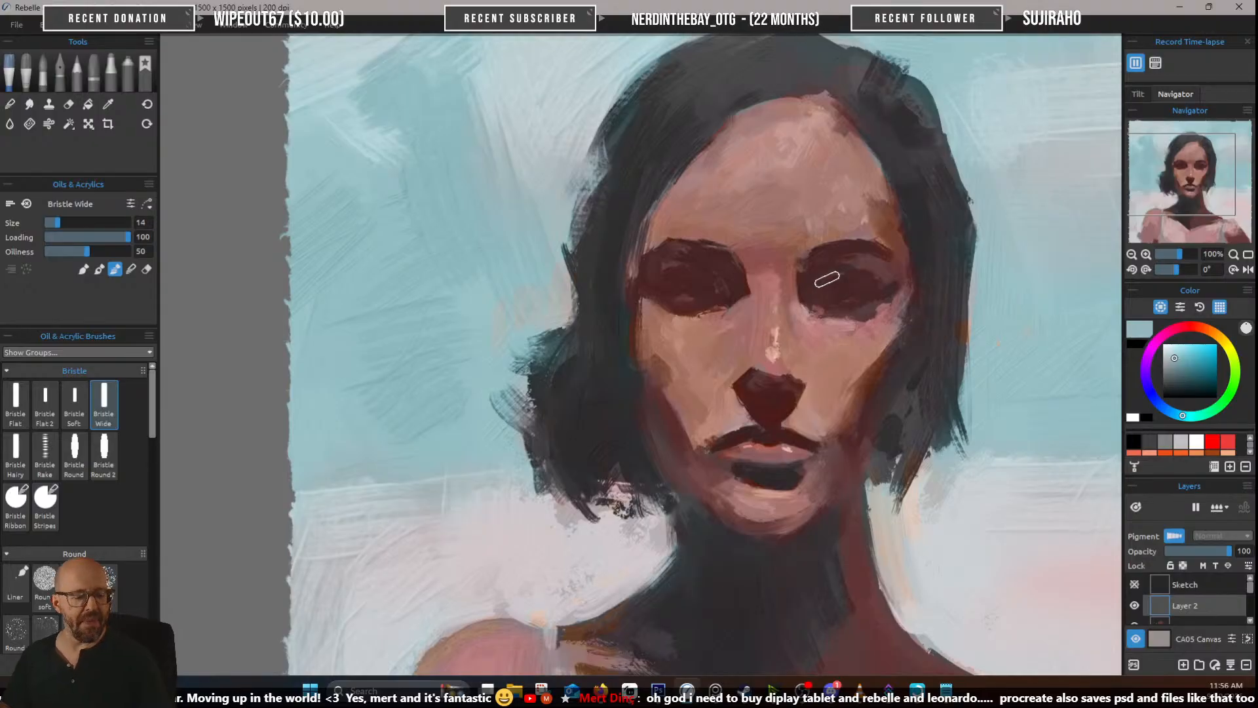
key([)
key([)
key([)
key([)
key([)
key([)
key([)
key([)
key([)
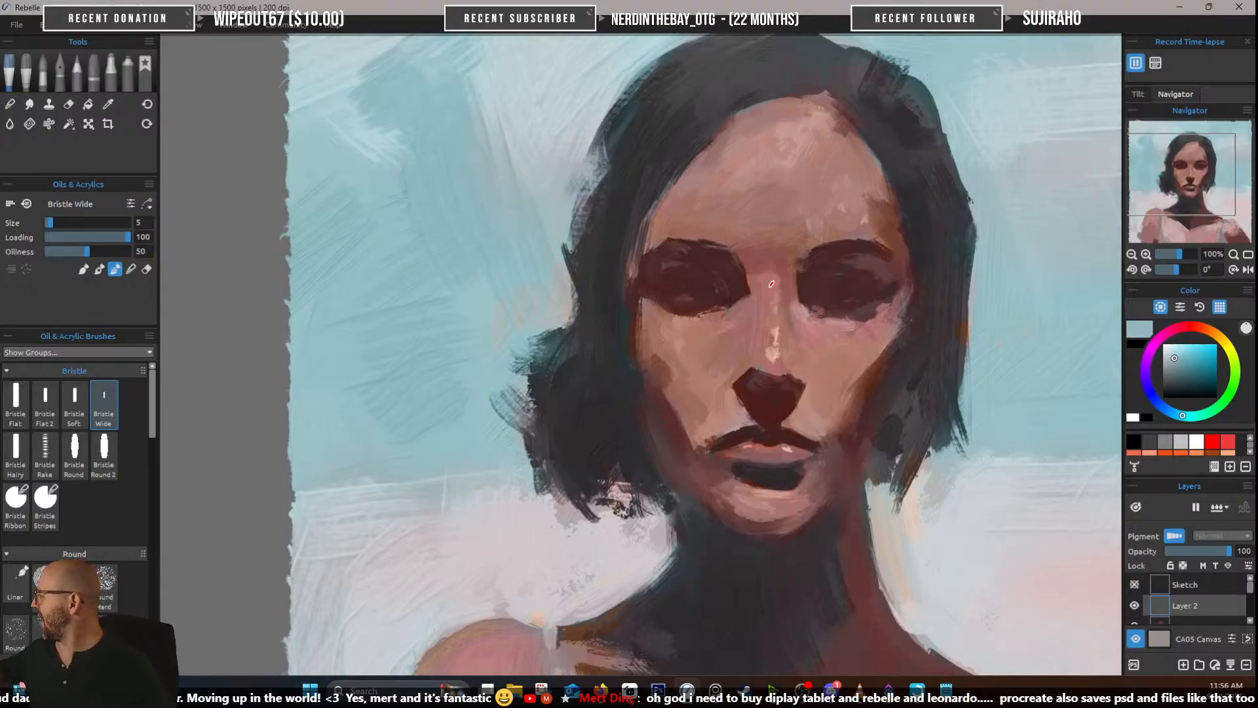
alt+click(697, 258)
drag(697, 201, 701, 352)
drag(850, 201, 846, 353)
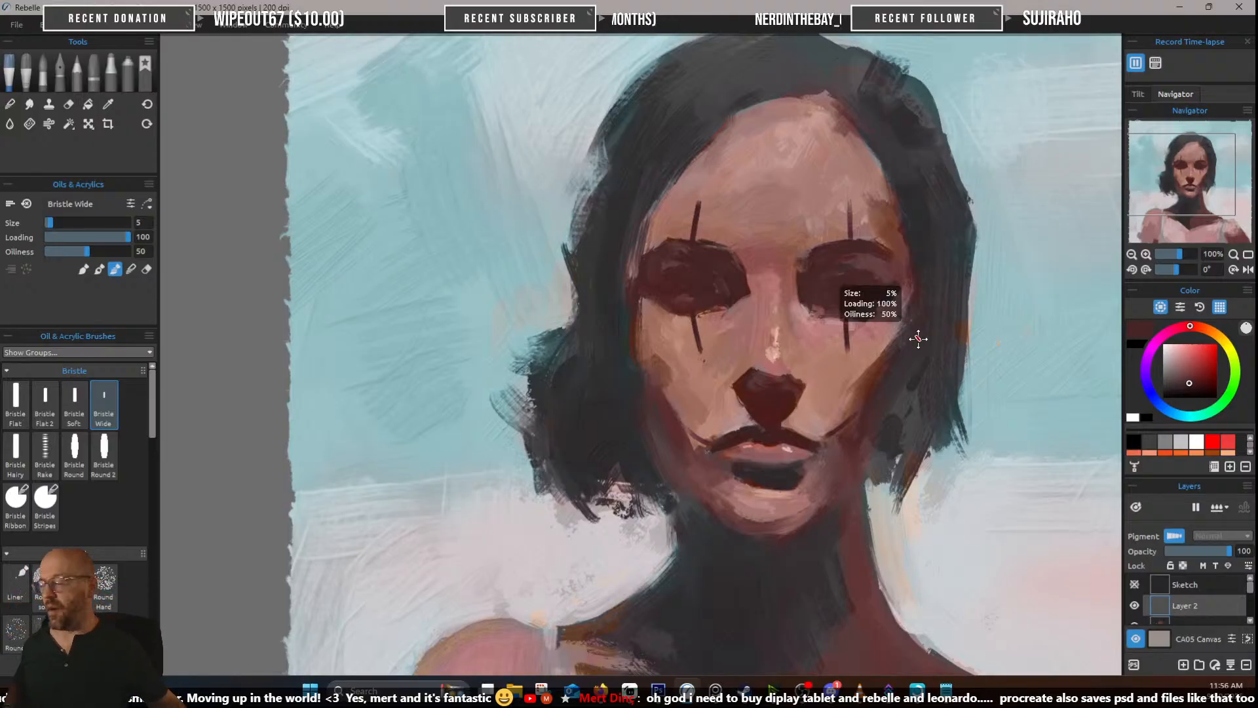
Undo the vertical guide lines painted through both eyes
key(ctrl+z)
key(ctrl+z)
key(ctrl+z)
key(ctrl+z)
key(ctrl+z)
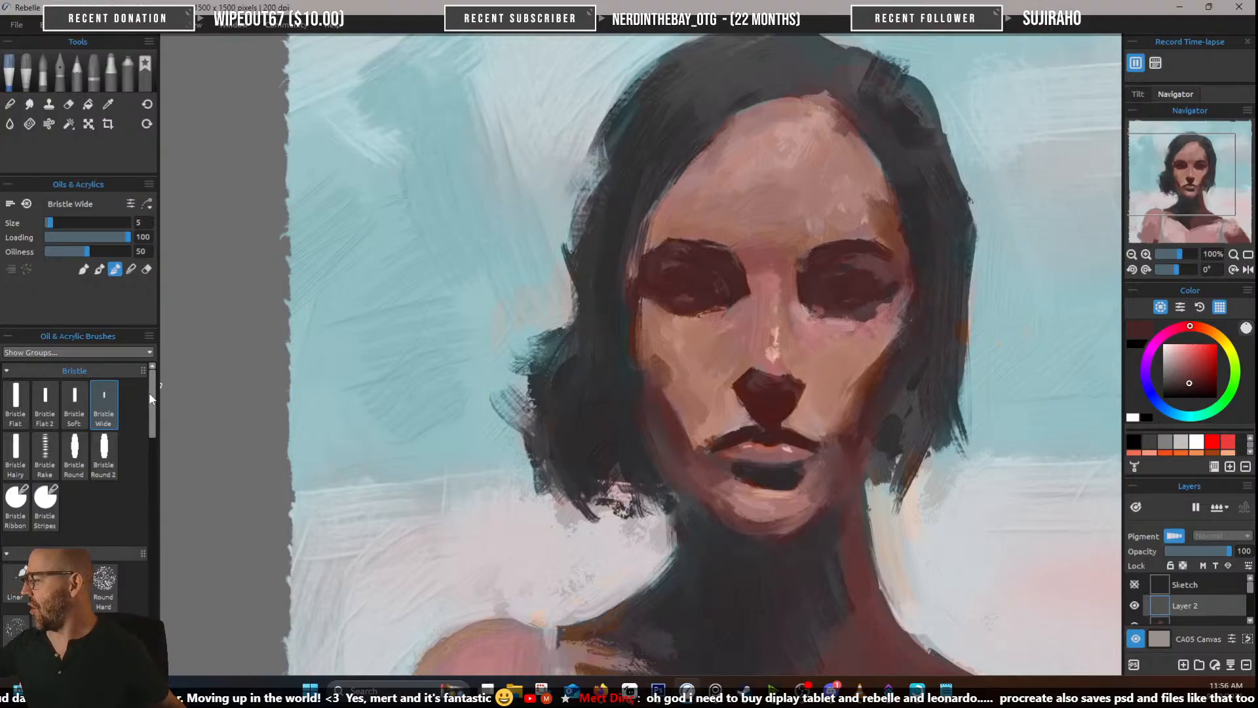
mouse_move(149, 393)
mouse_down()
mouse_move(152, 411)
mouse_move(148, 389)
mouse_up()
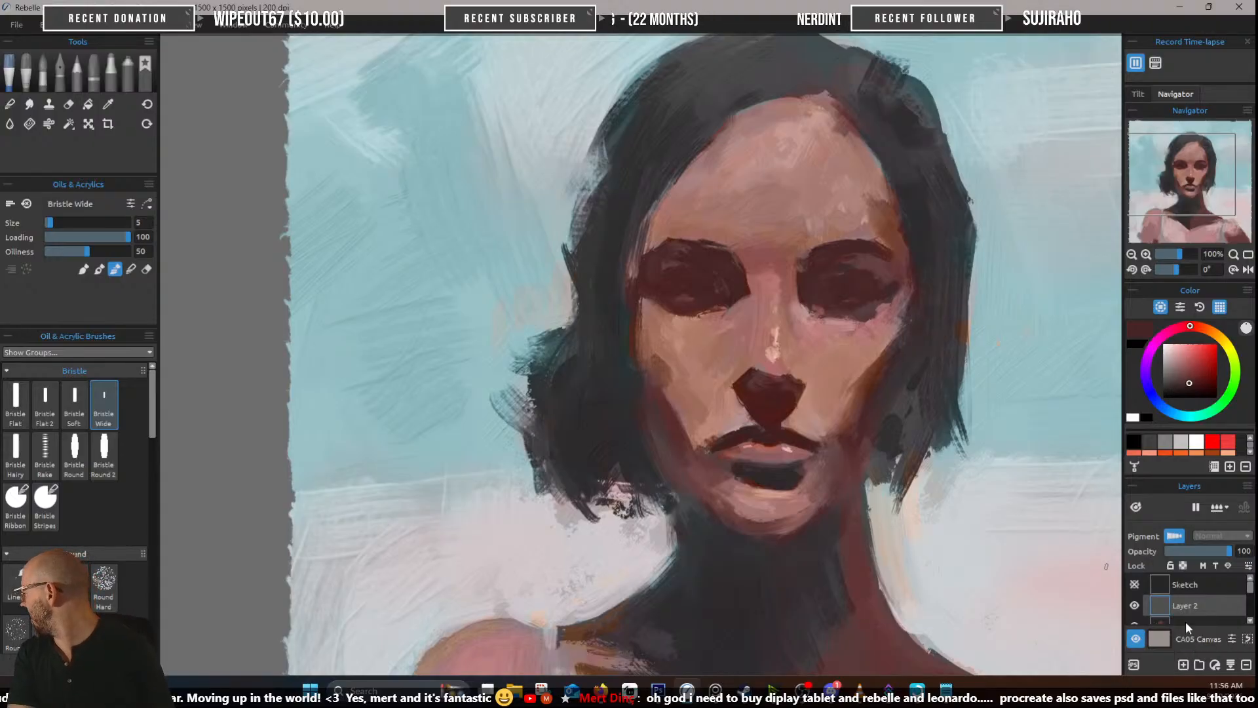
In the canvas Visual Settings for Oils & Acrylics, raise Impasto Depth to 6 and Shadow Altitude to 8
click(1230, 639)
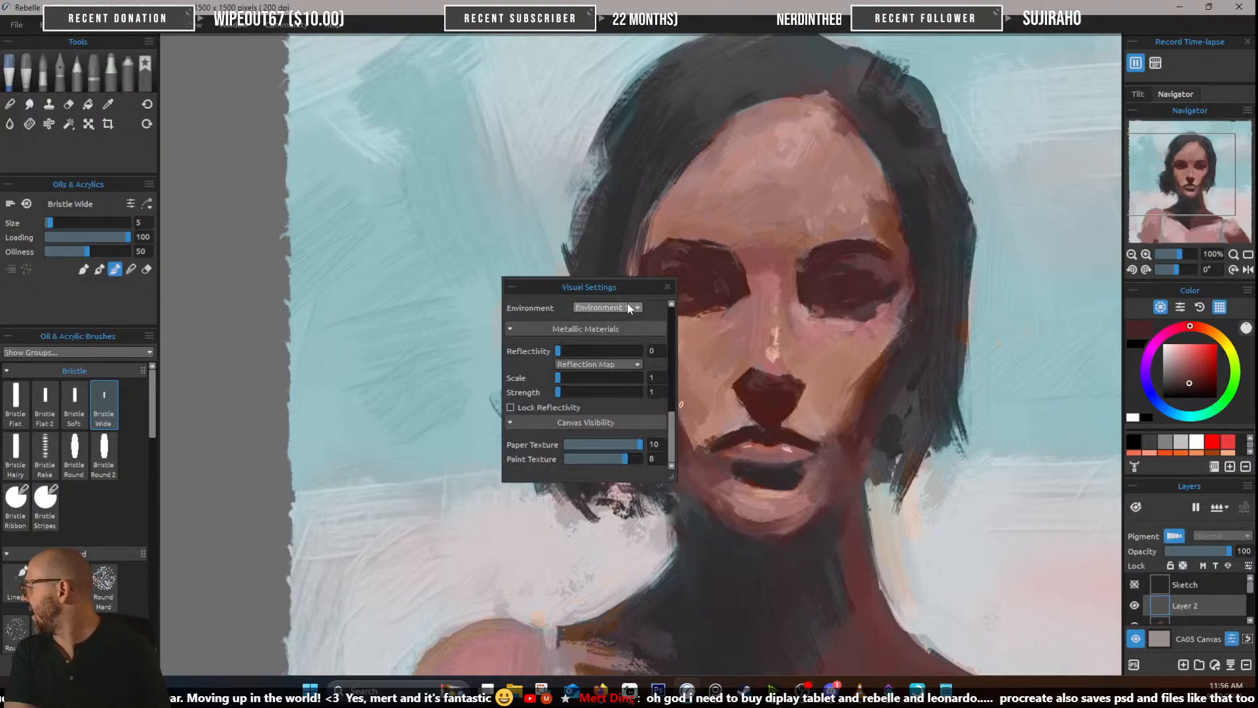
drag(603, 289, 600, 243)
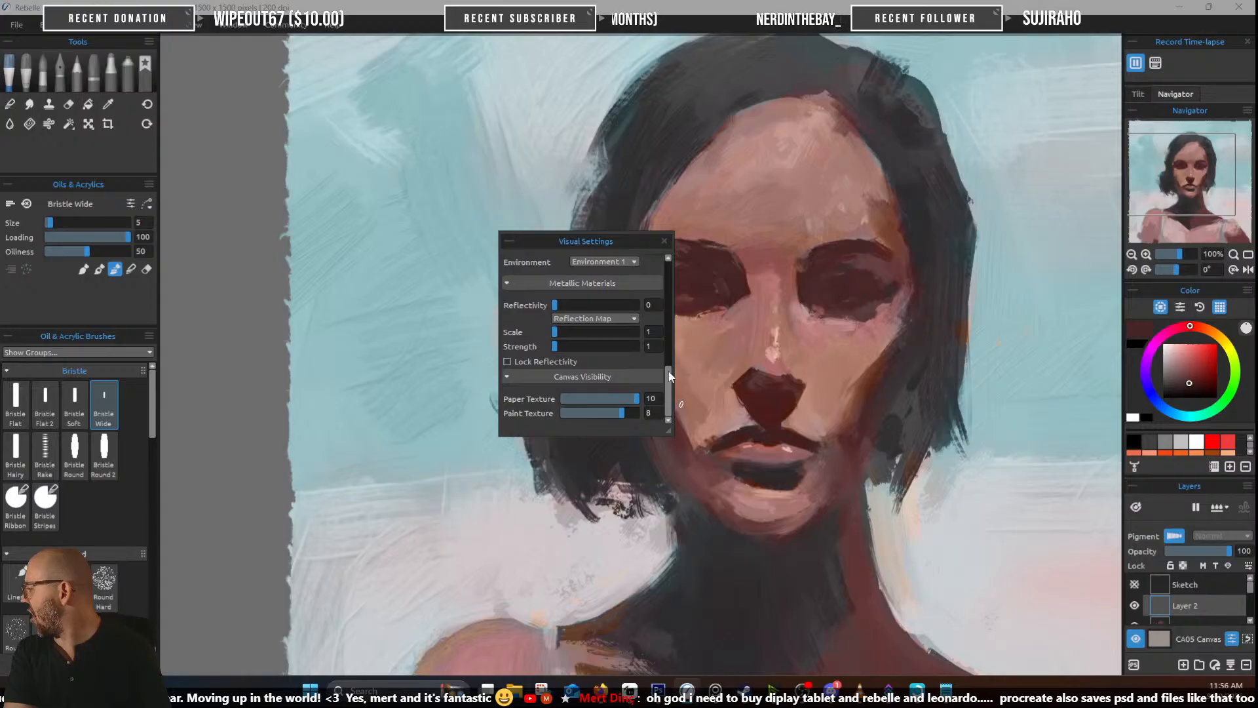
scroll(669, 376, up, 5)
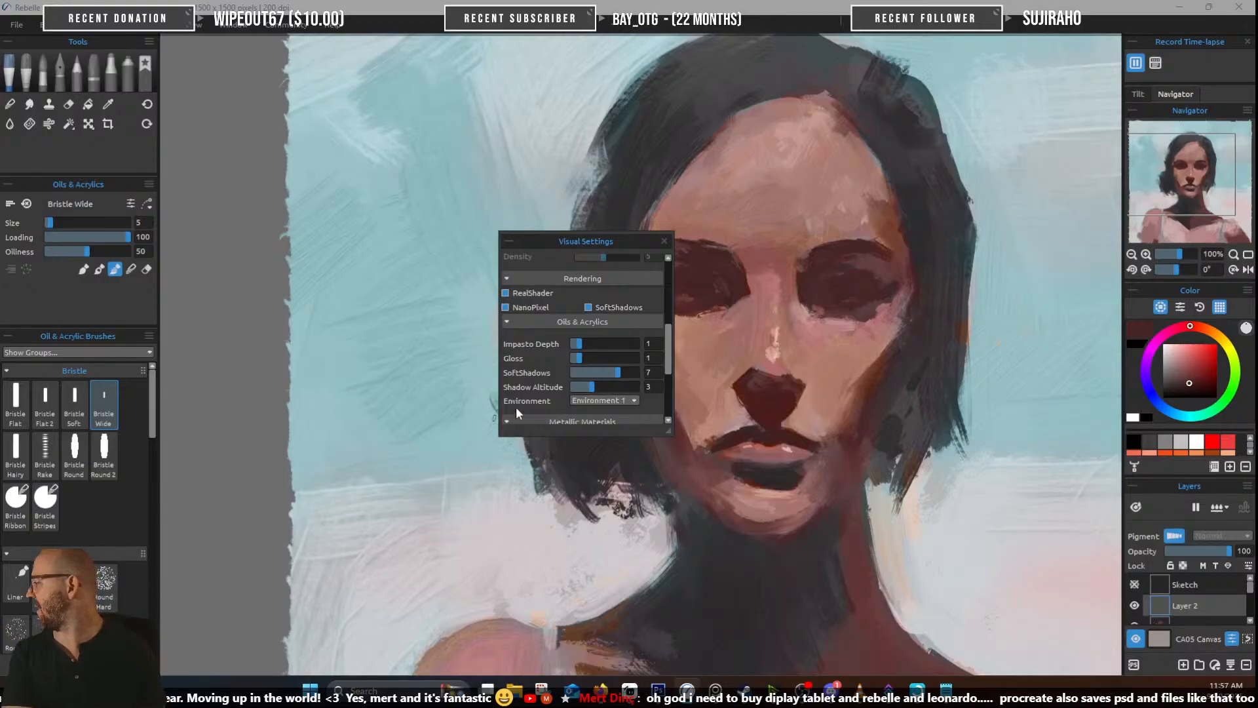
drag(578, 343, 611, 343)
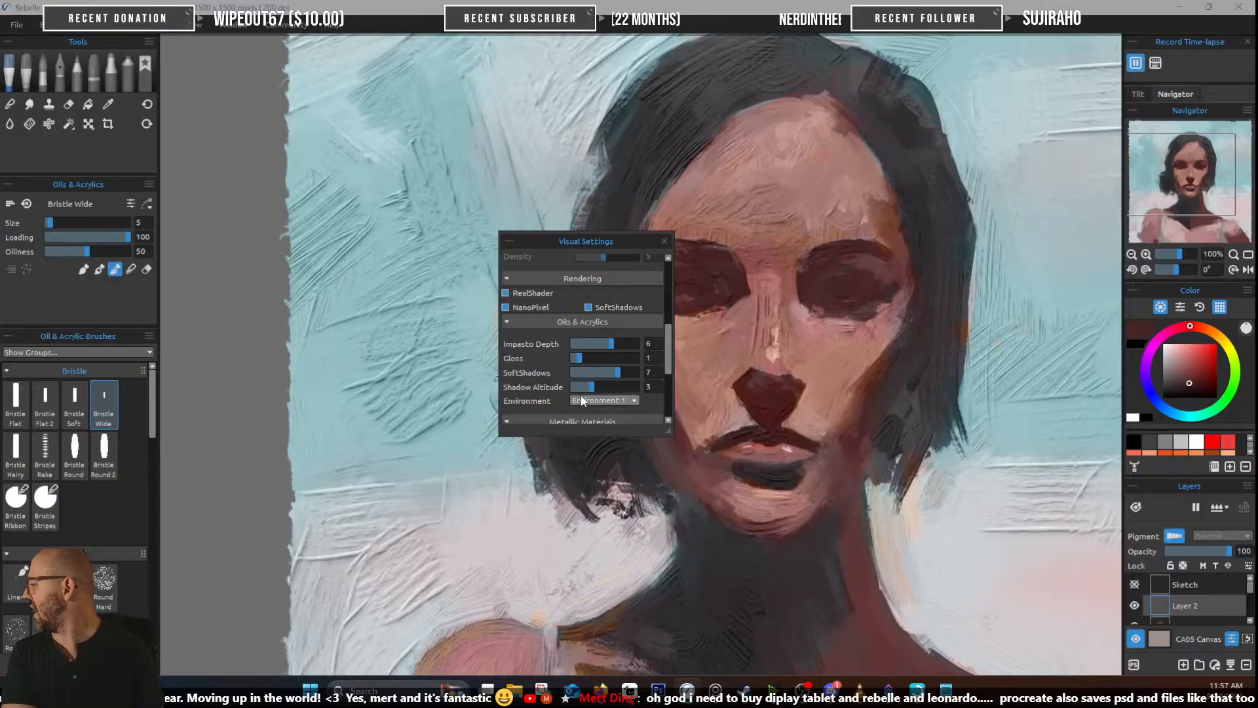
drag(589, 386, 620, 388)
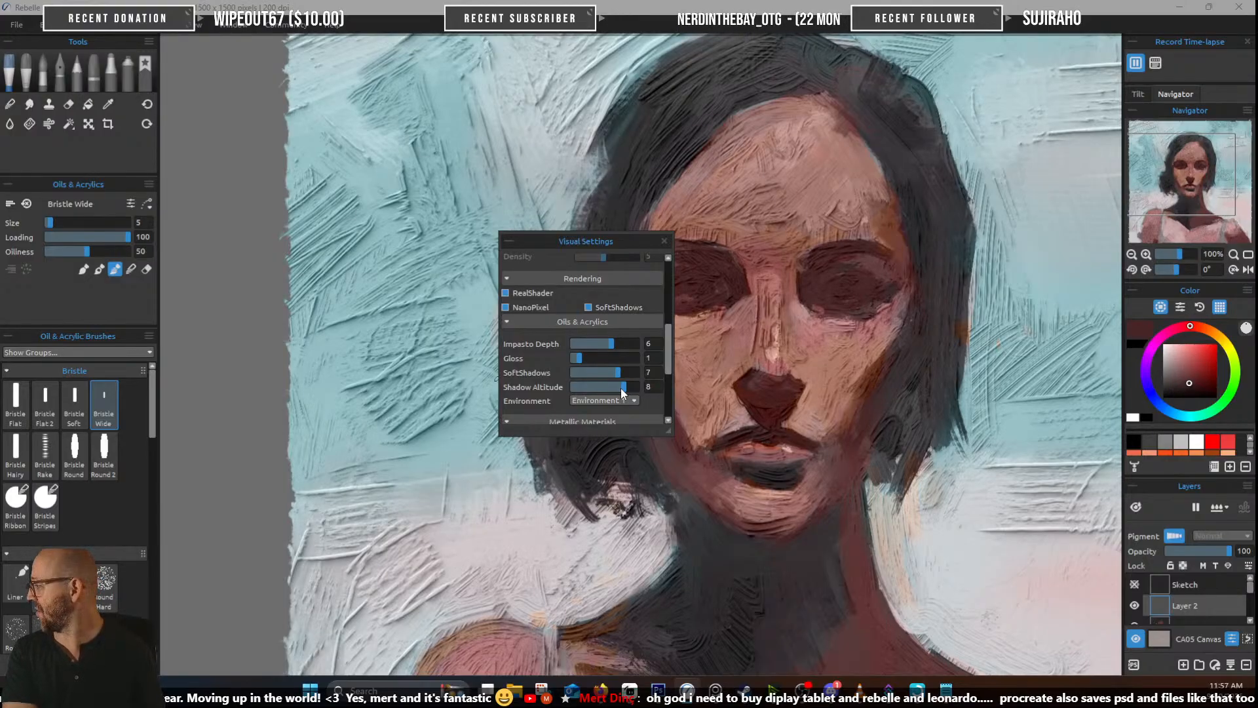
Set both Shadow Altitude and Impasto Depth to 1, review the Canvas Visibility values and close the Visual Settings
drag(619, 387, 581, 386)
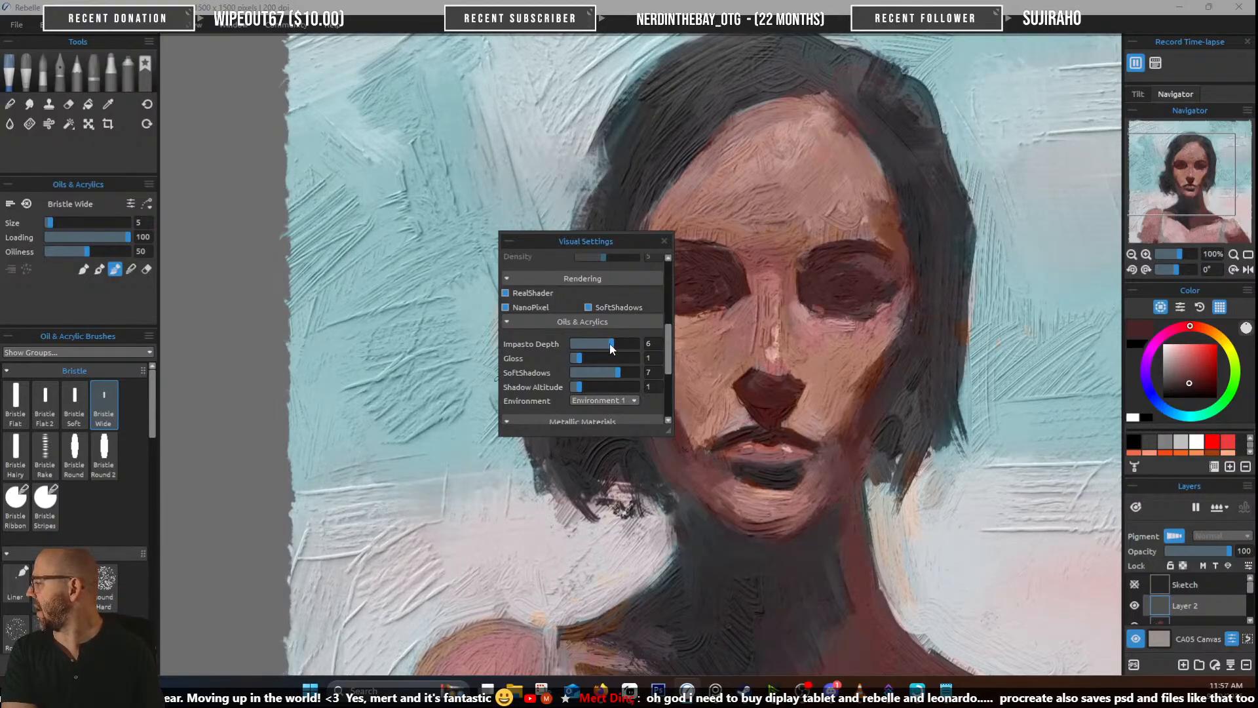
drag(623, 338, 581, 343)
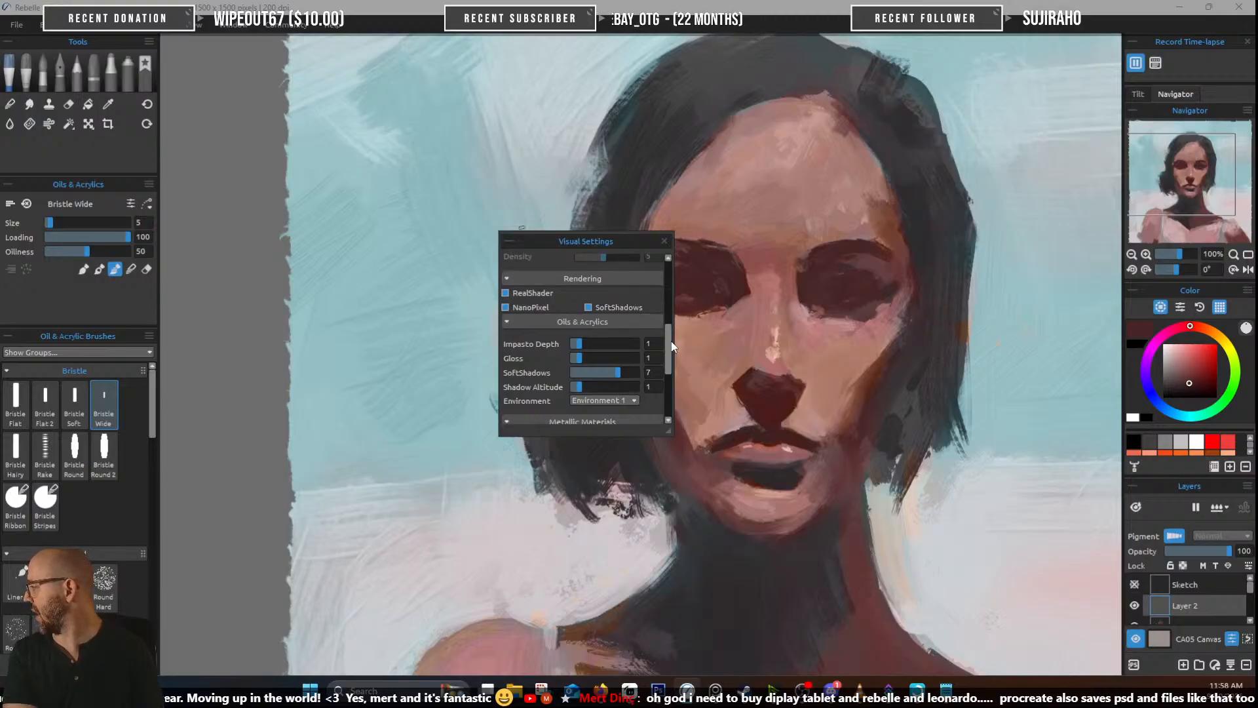
drag(669, 346, 675, 392)
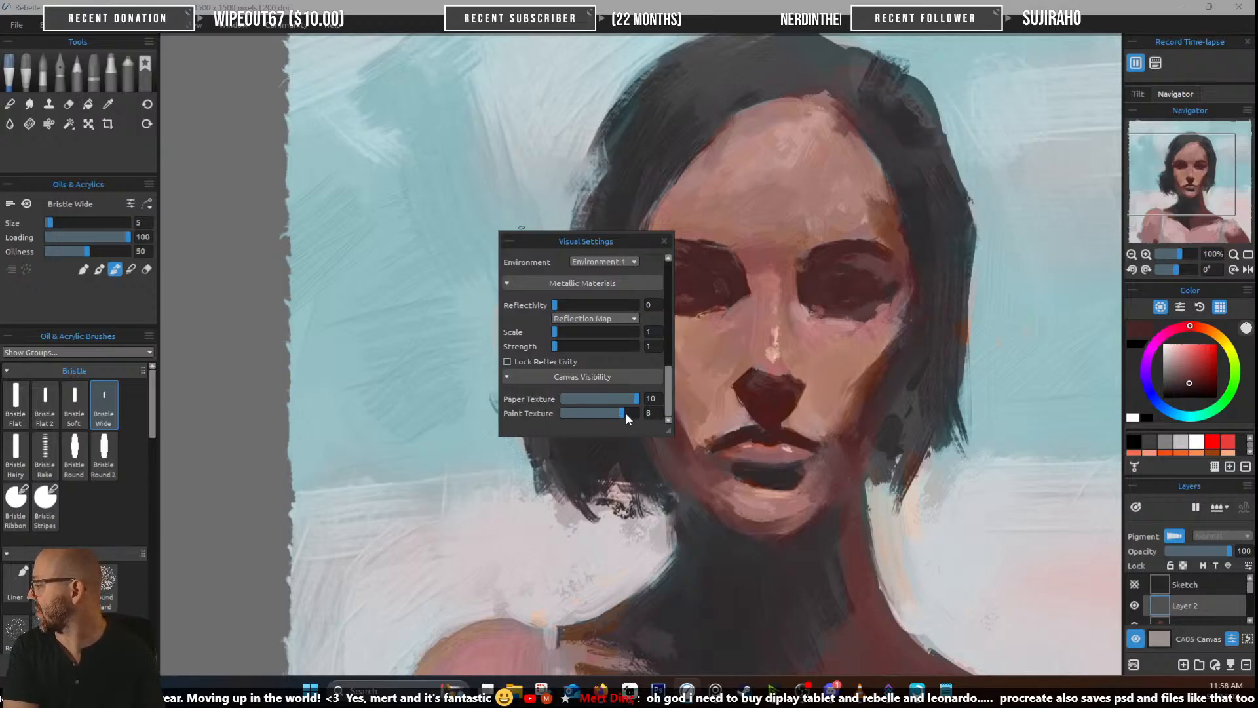
click(663, 241)
Examine the paint and canvas texture close up where the dark hair meets the light blue background
scroll(603, 283, up, 2)
scroll(600, 314, up, 5)
scroll(615, 332, down, 2)
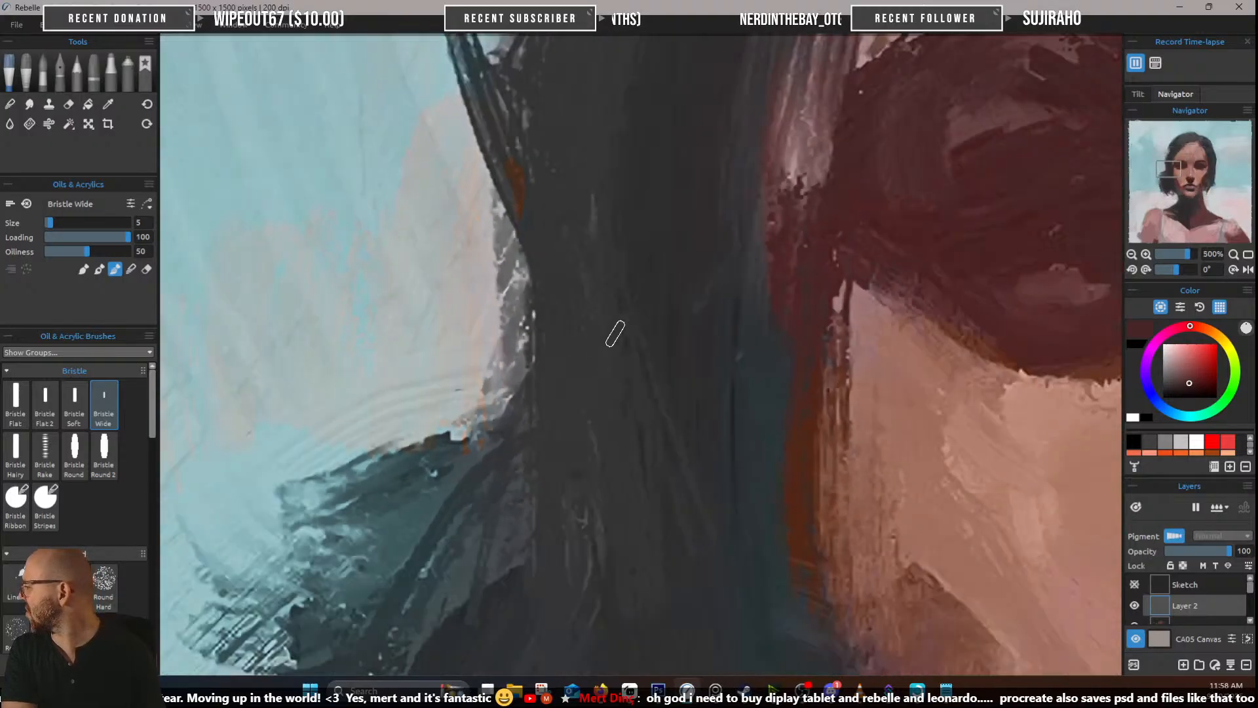
scroll(614, 329, up, 4)
scroll(657, 281, down, 4)
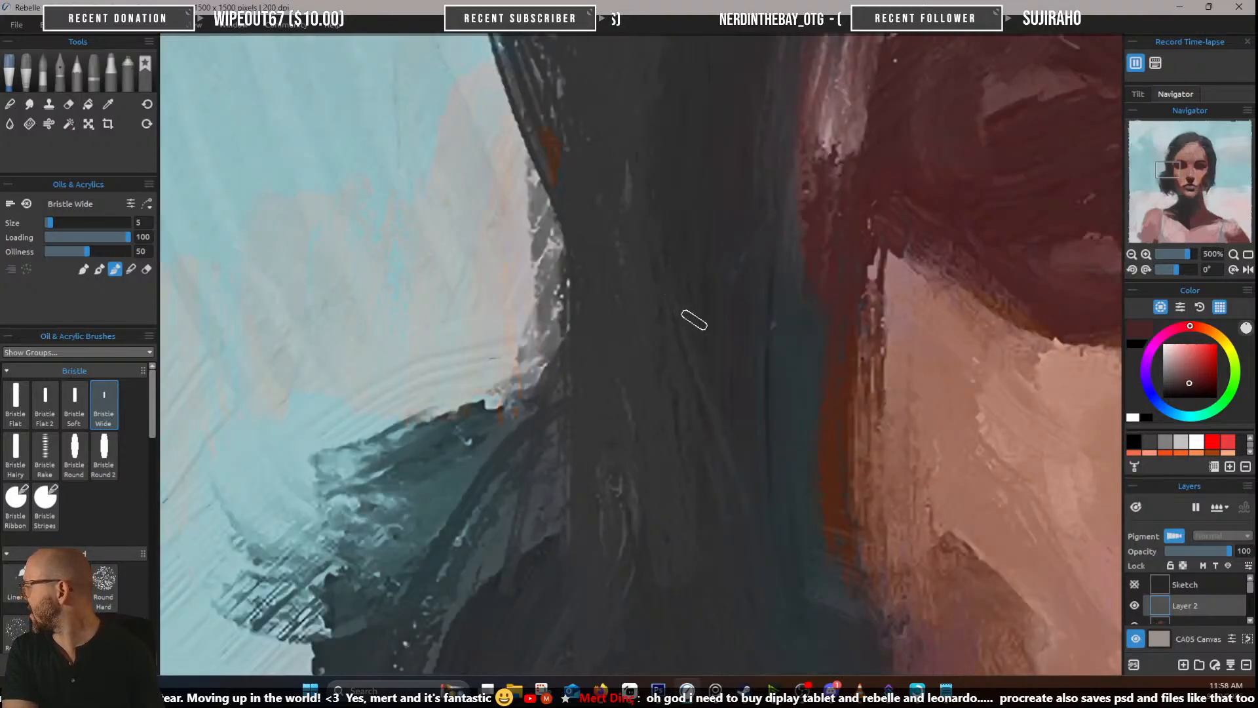
scroll(965, 353, up, 2)
scroll(965, 354, down, 3)
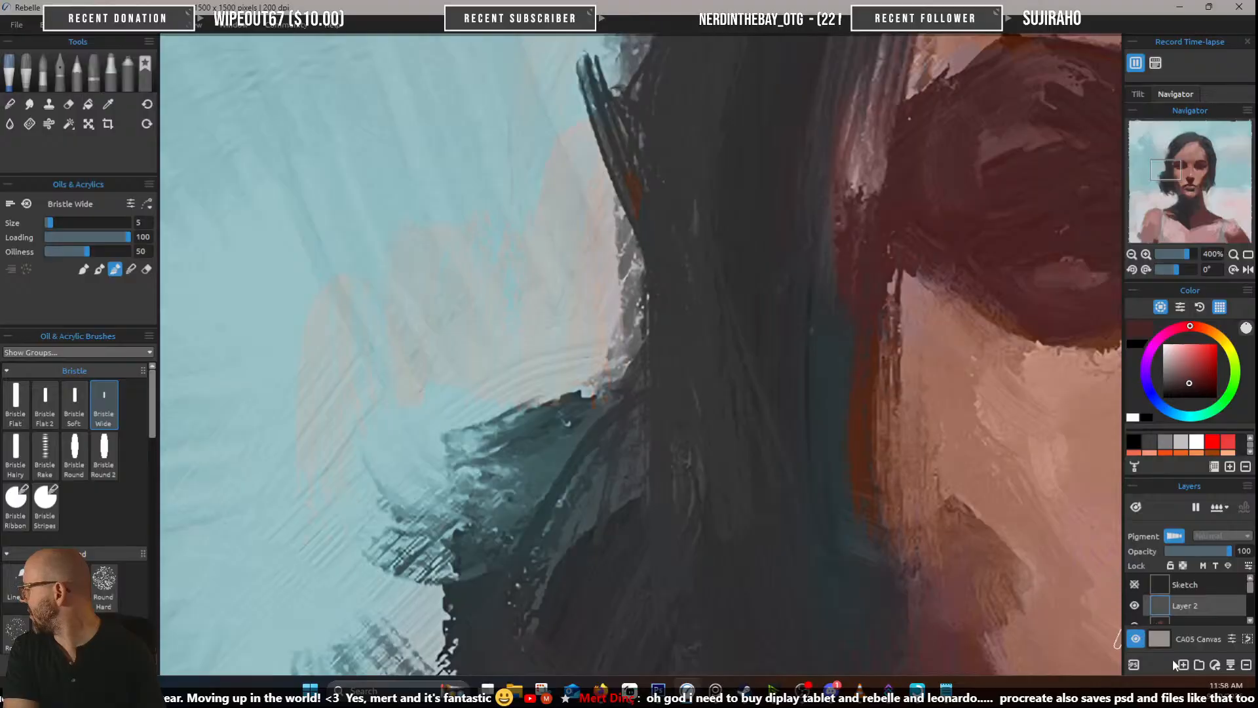
Compare the CA03 Canvas William texture with CA05 Canvas Richard, and keep CA05 Canvas Richard as the canvas
click(1166, 643)
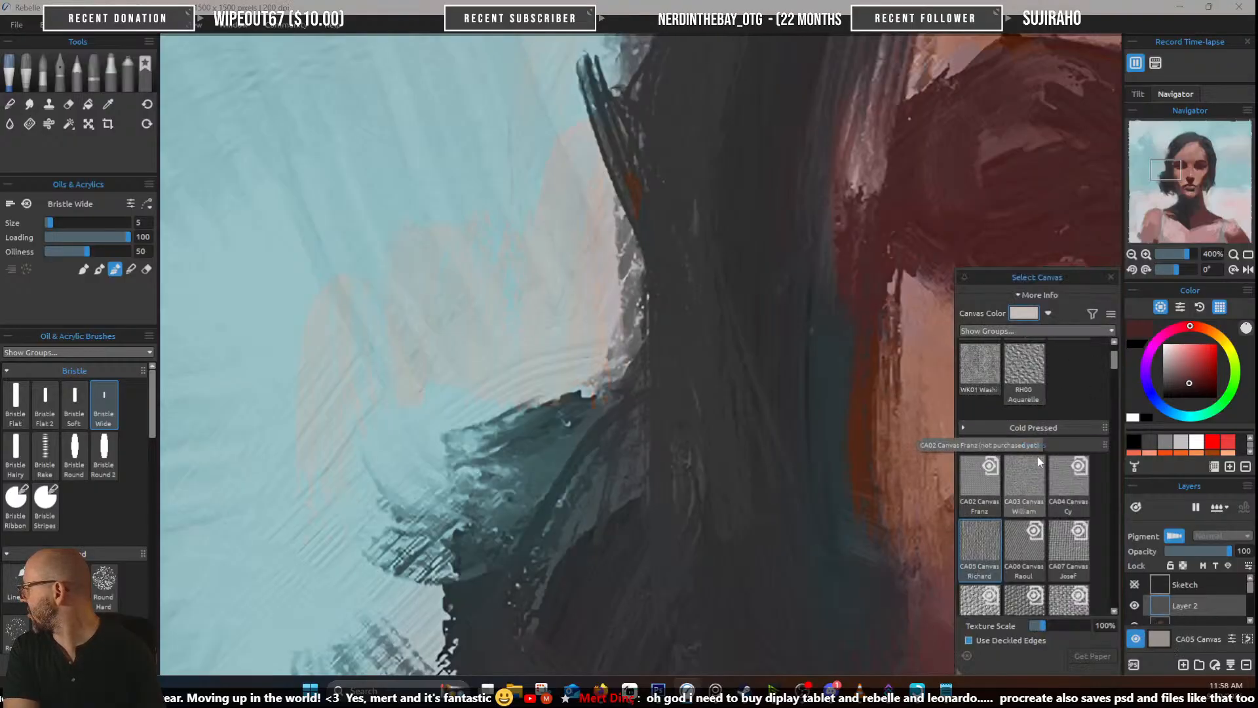
click(1030, 488)
click(980, 543)
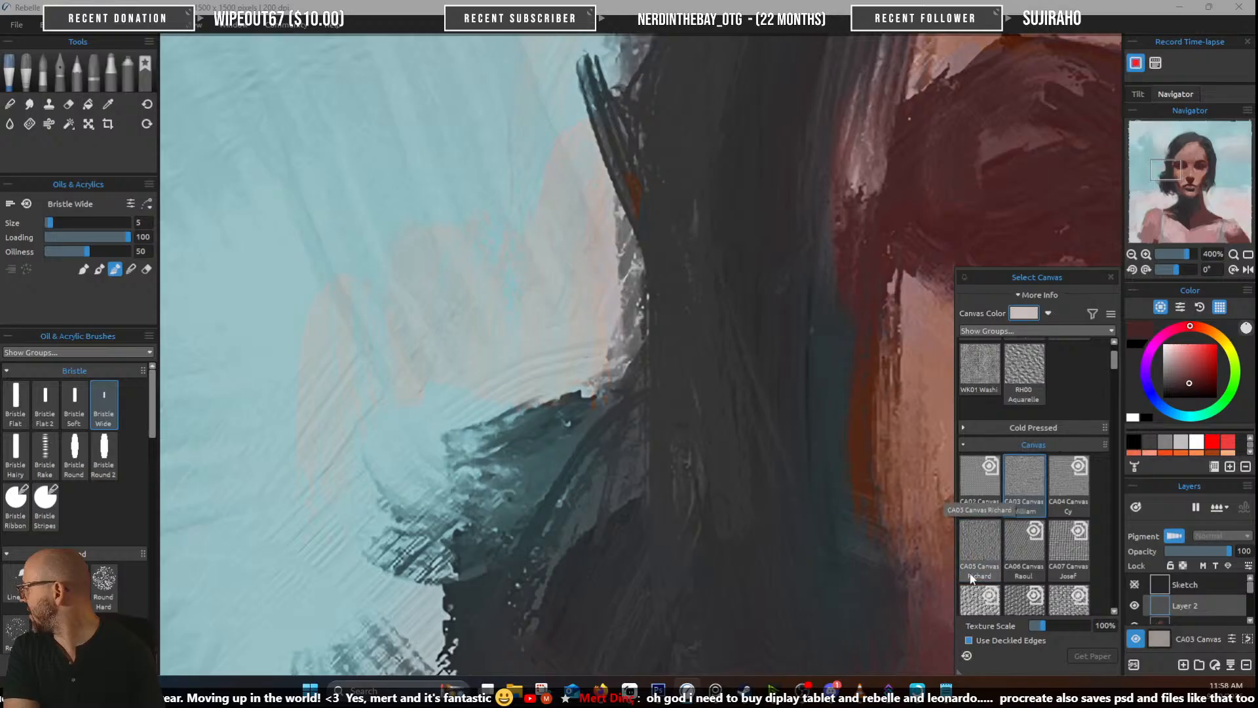
click(1027, 479)
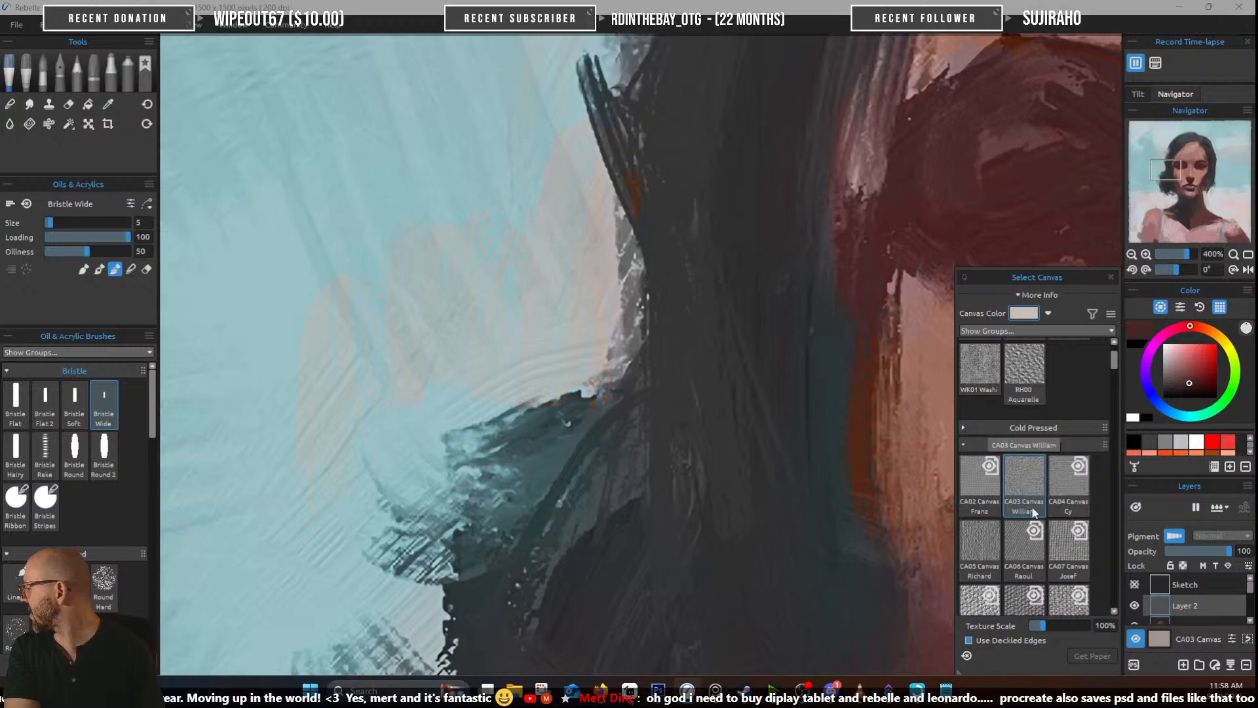
click(987, 546)
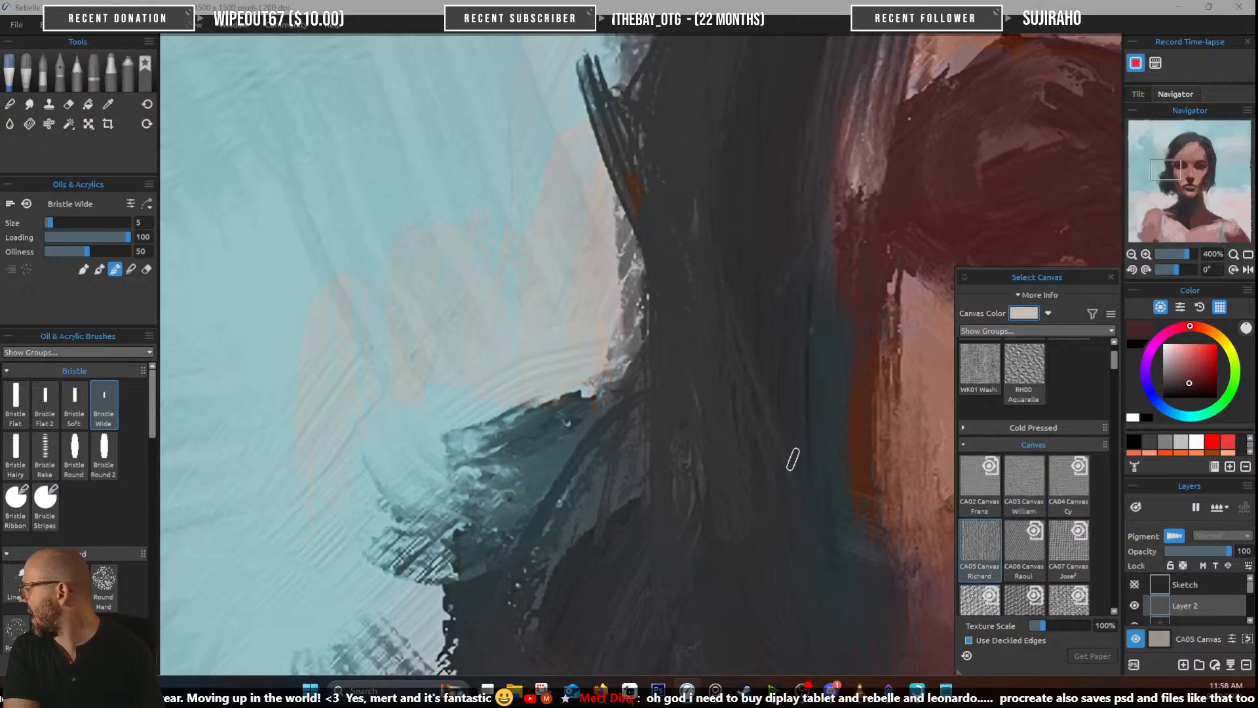
Examine the texture of the light blue background strokes and the whole portrait, and close the canvas selection
scroll(665, 431, down, 4)
scroll(459, 242, up, 6)
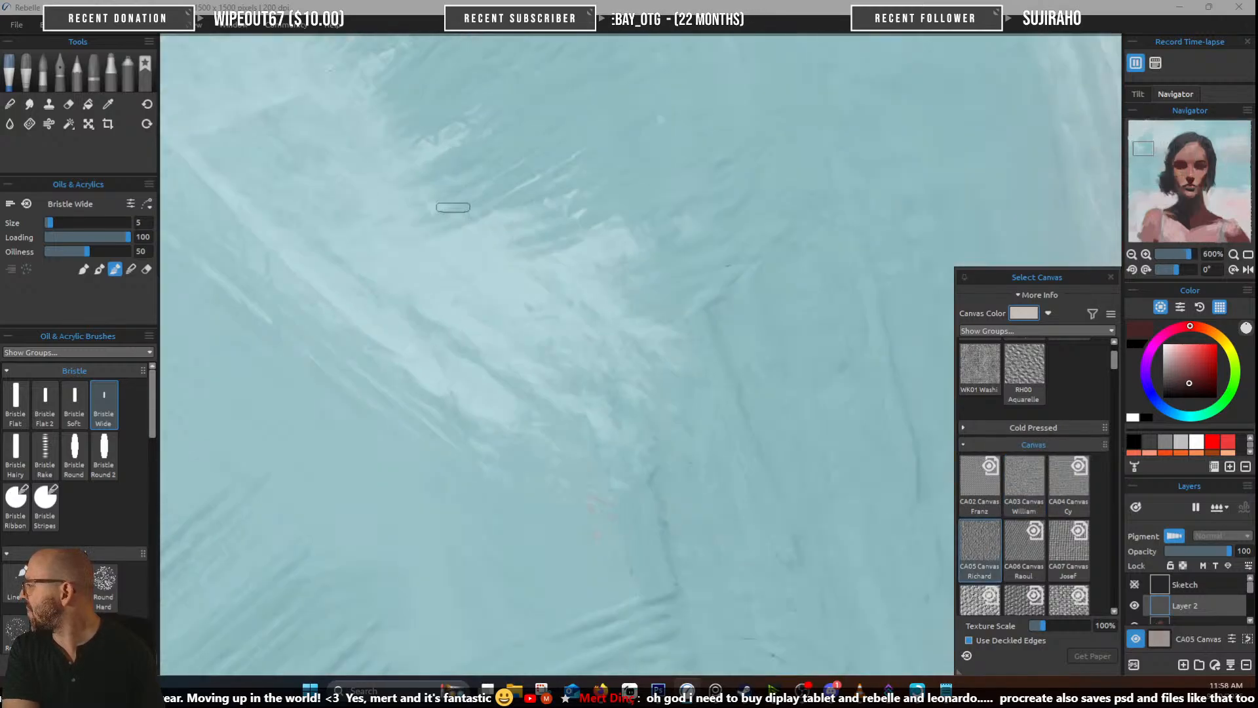
scroll(696, 295, down, 7)
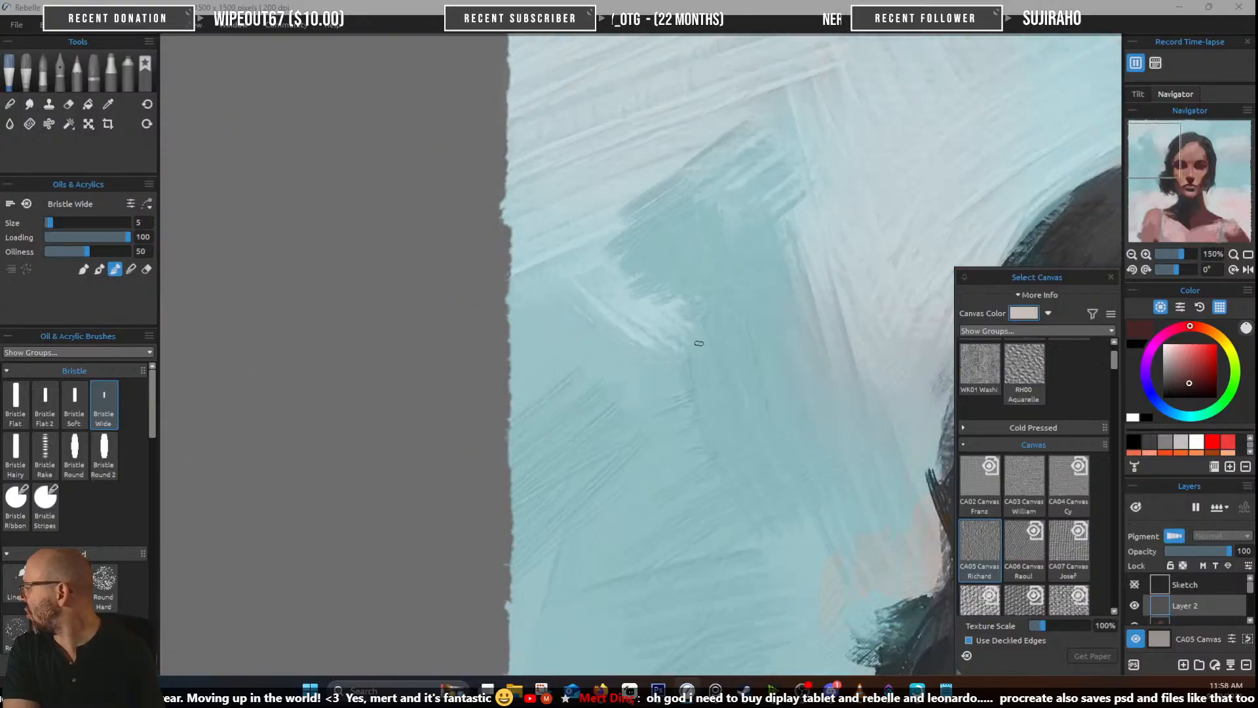
scroll(783, 528, up, 3)
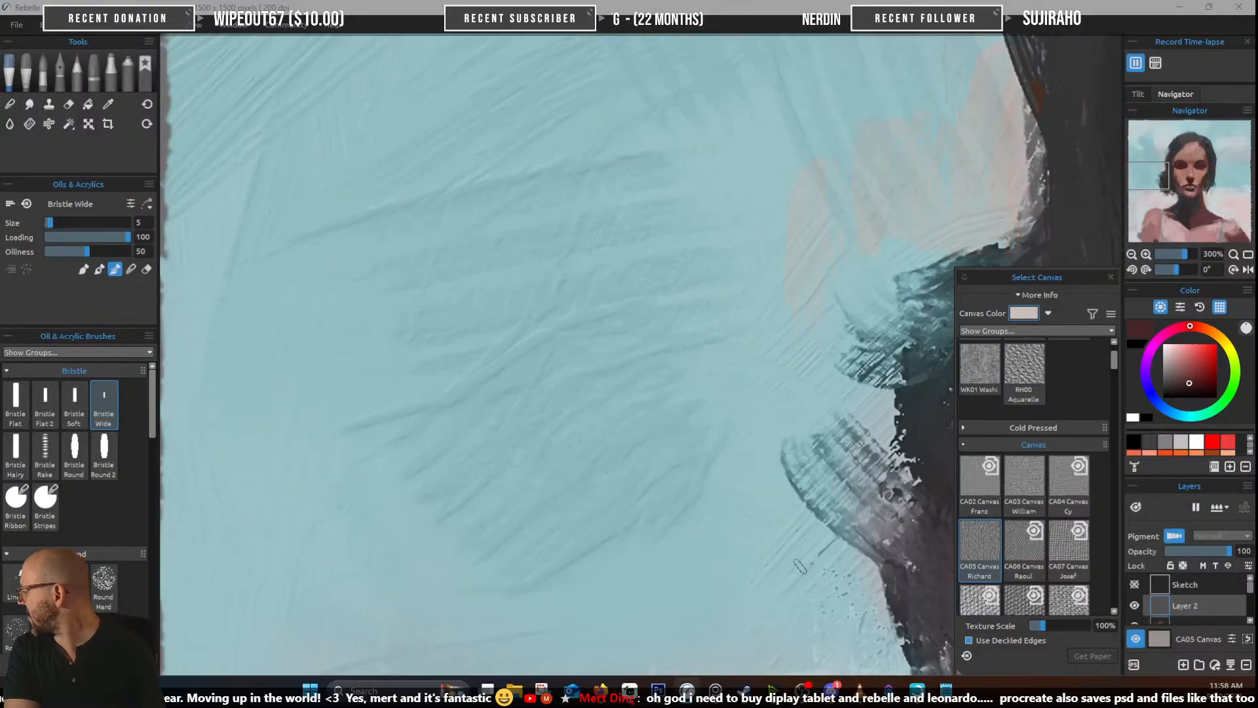
scroll(872, 534, down, 2)
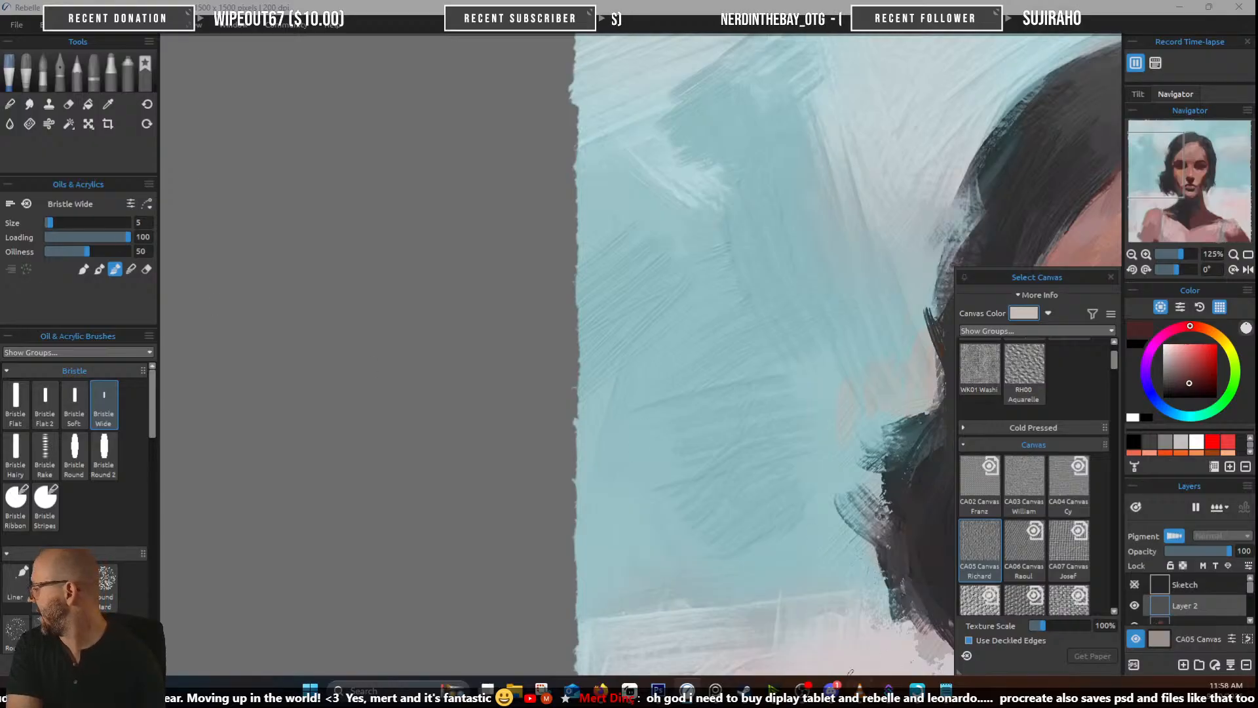
scroll(856, 623, down, 3)
scroll(864, 601, up, 2)
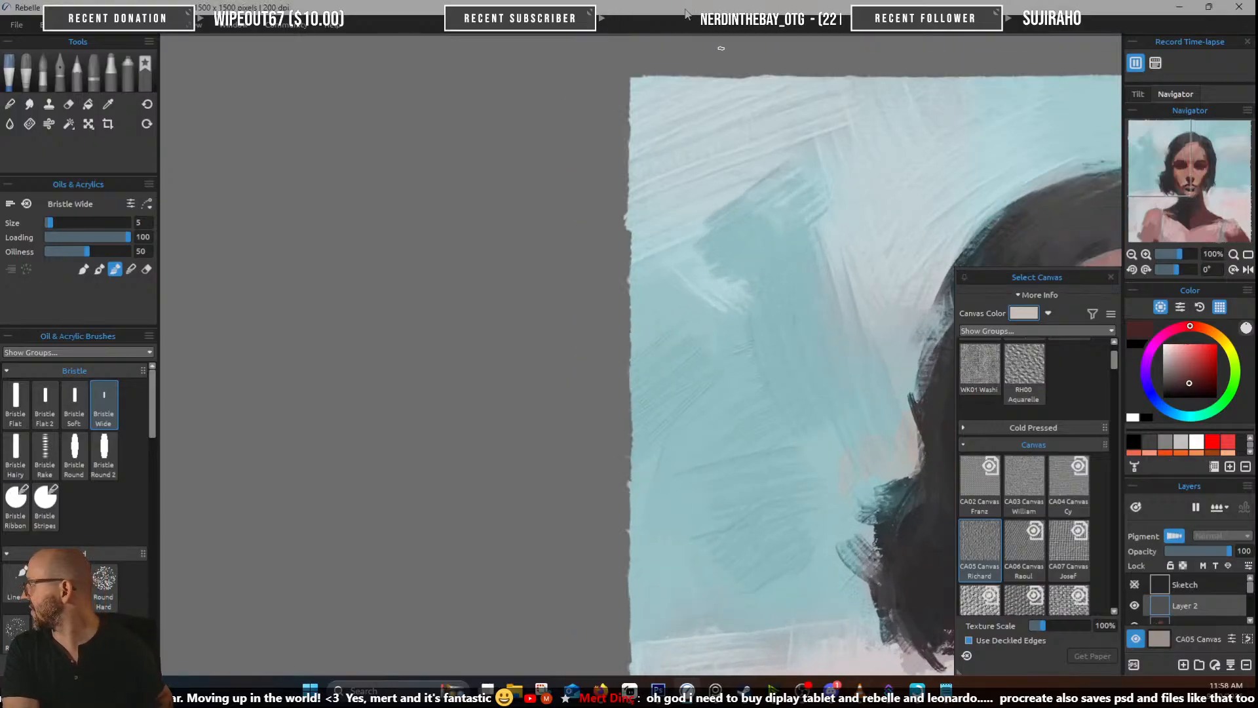
drag(774, 407, 419, 291)
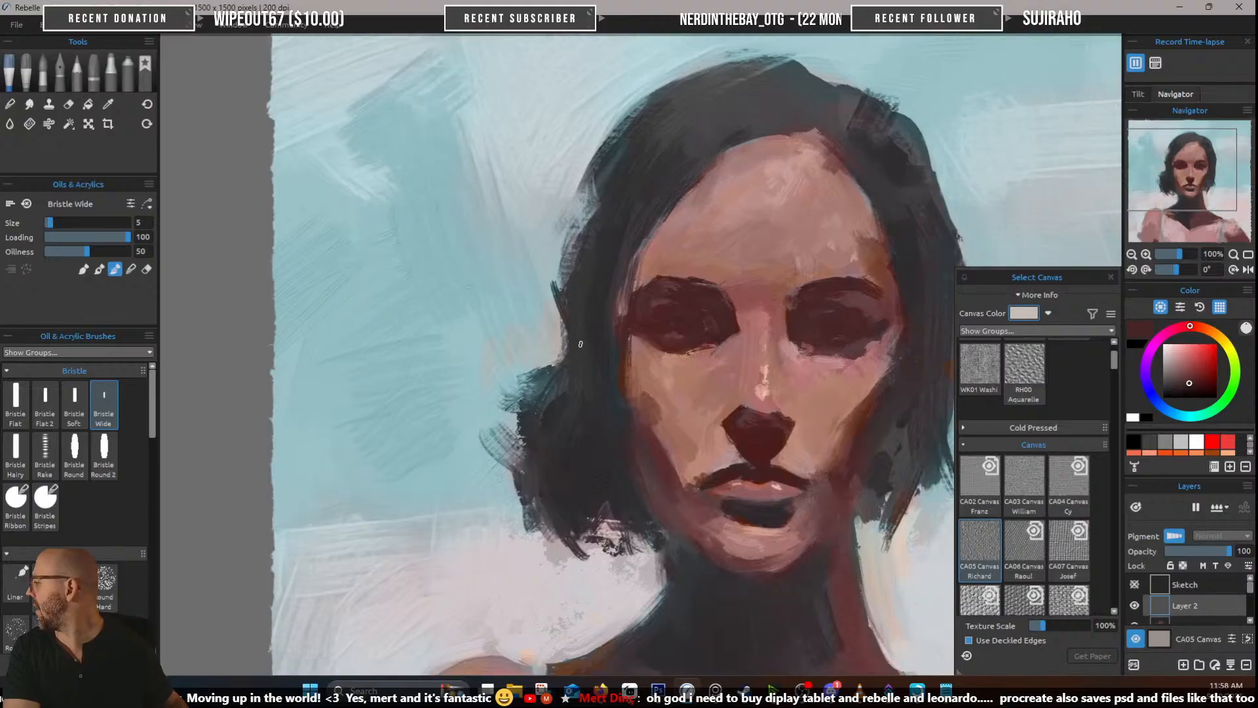
key(ctrl+minus)
click(1110, 276)
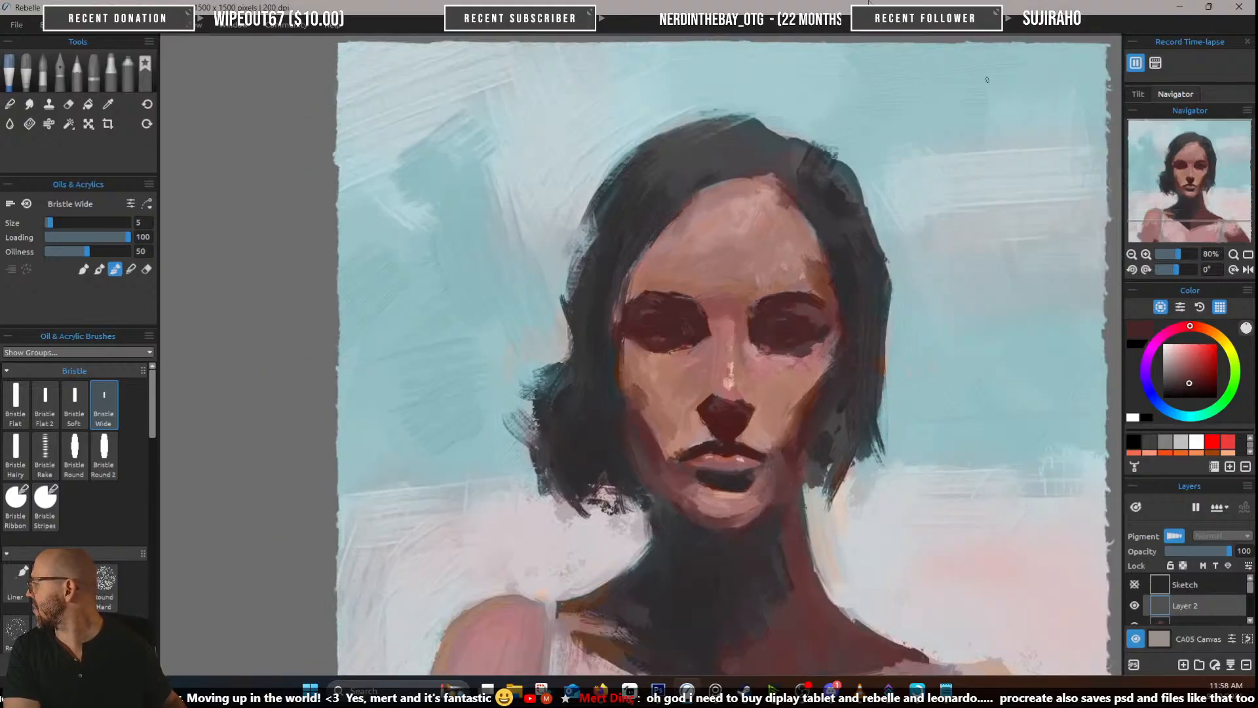
scroll(855, 357, down, 3)
scroll(855, 357, up, 2)
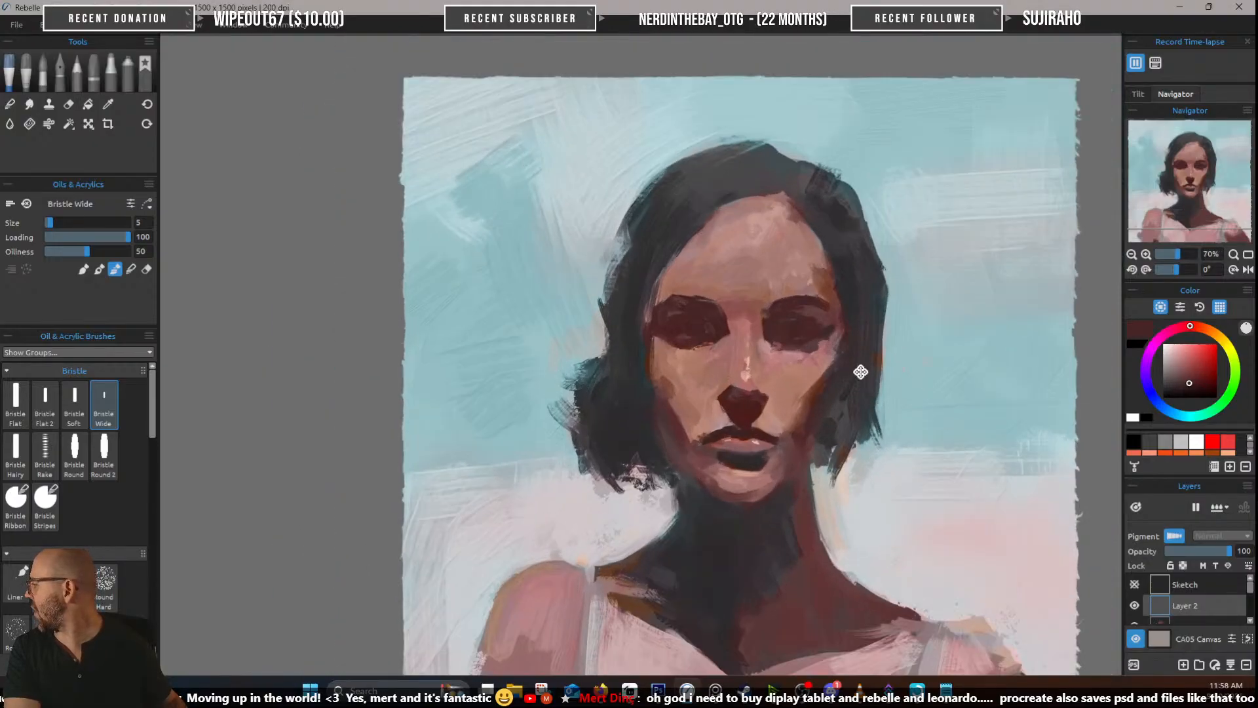
drag(859, 367, 798, 328)
scroll(797, 328, up, 1)
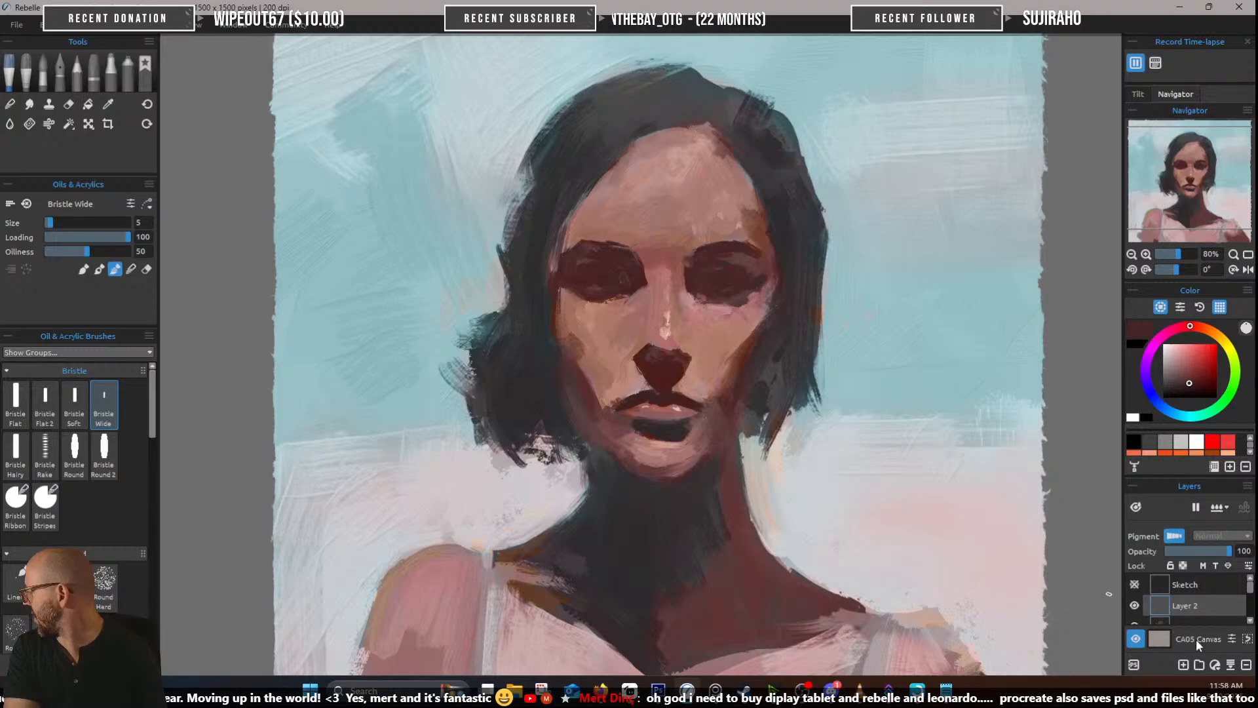
Turn the canvas's deckled edges off and back on to compare the borders, and close the canvas selection
click(1160, 637)
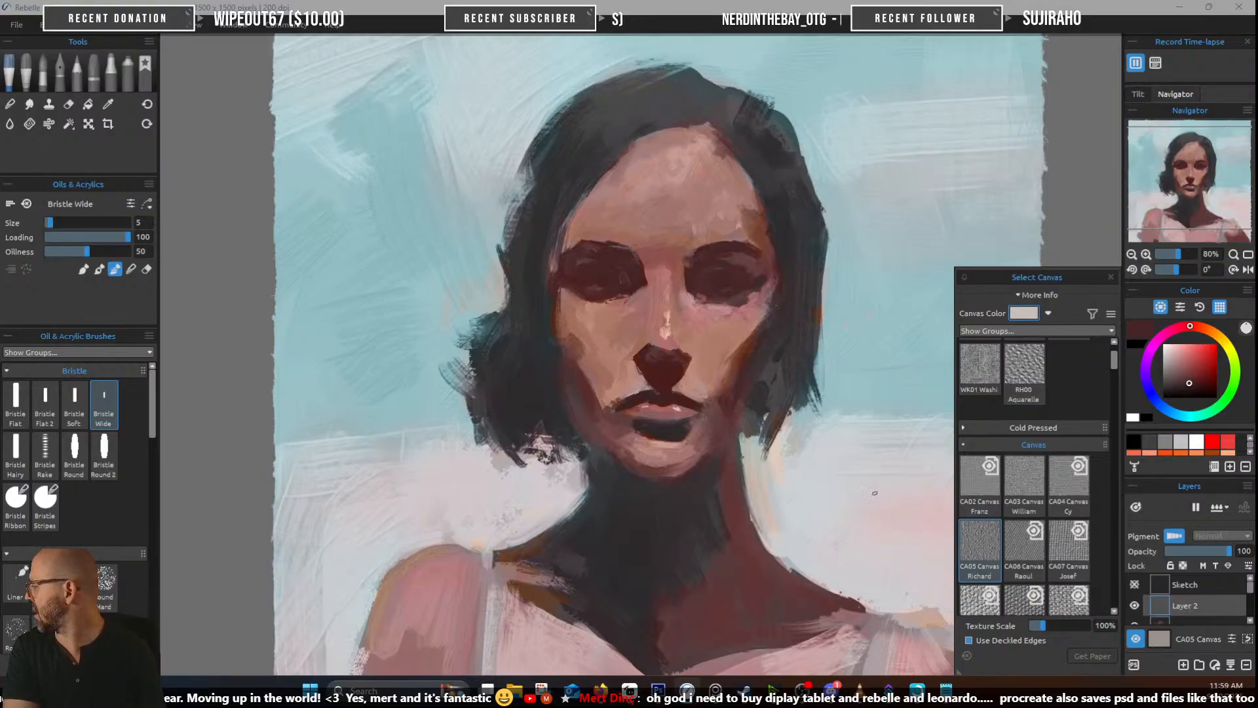
click(969, 640)
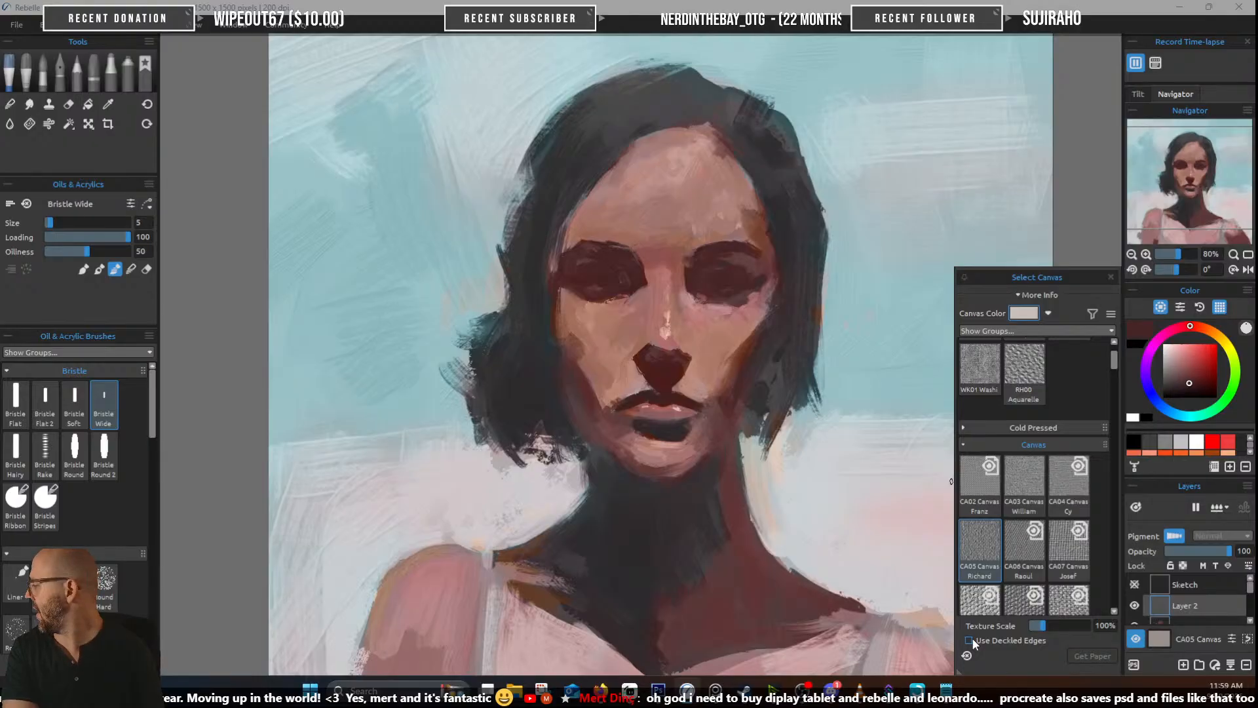
click(970, 640)
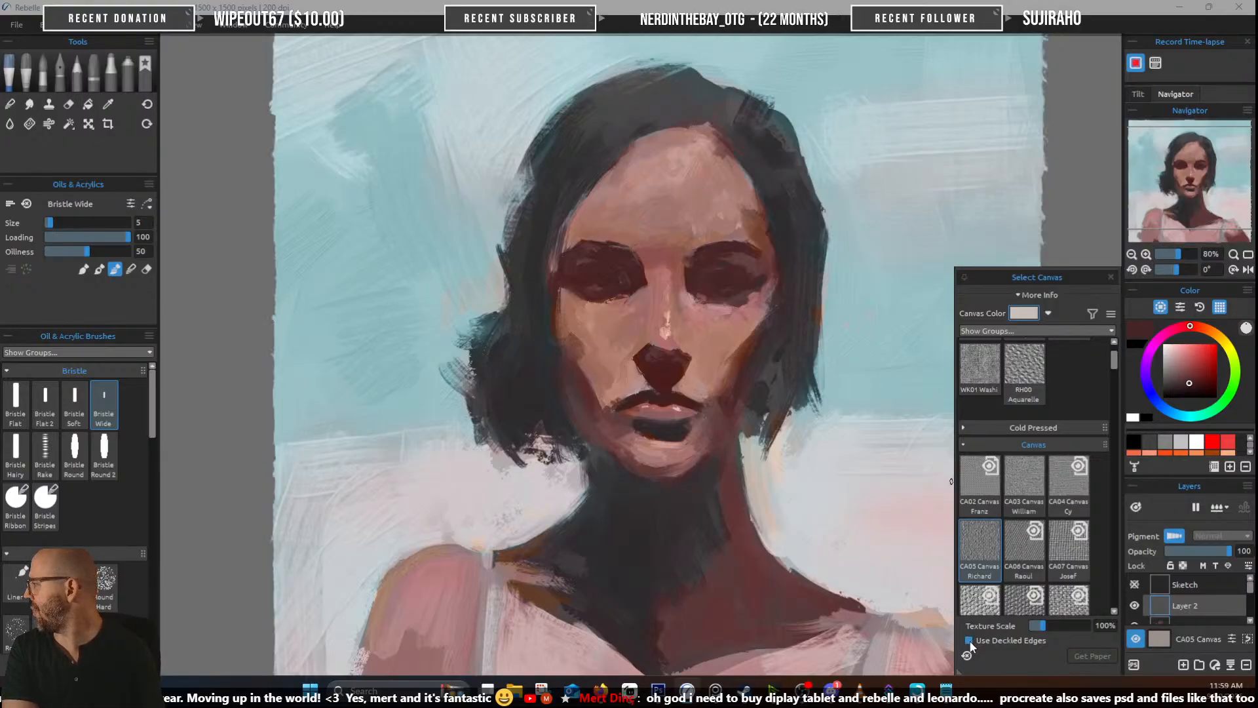
scroll(317, 444, down, 1)
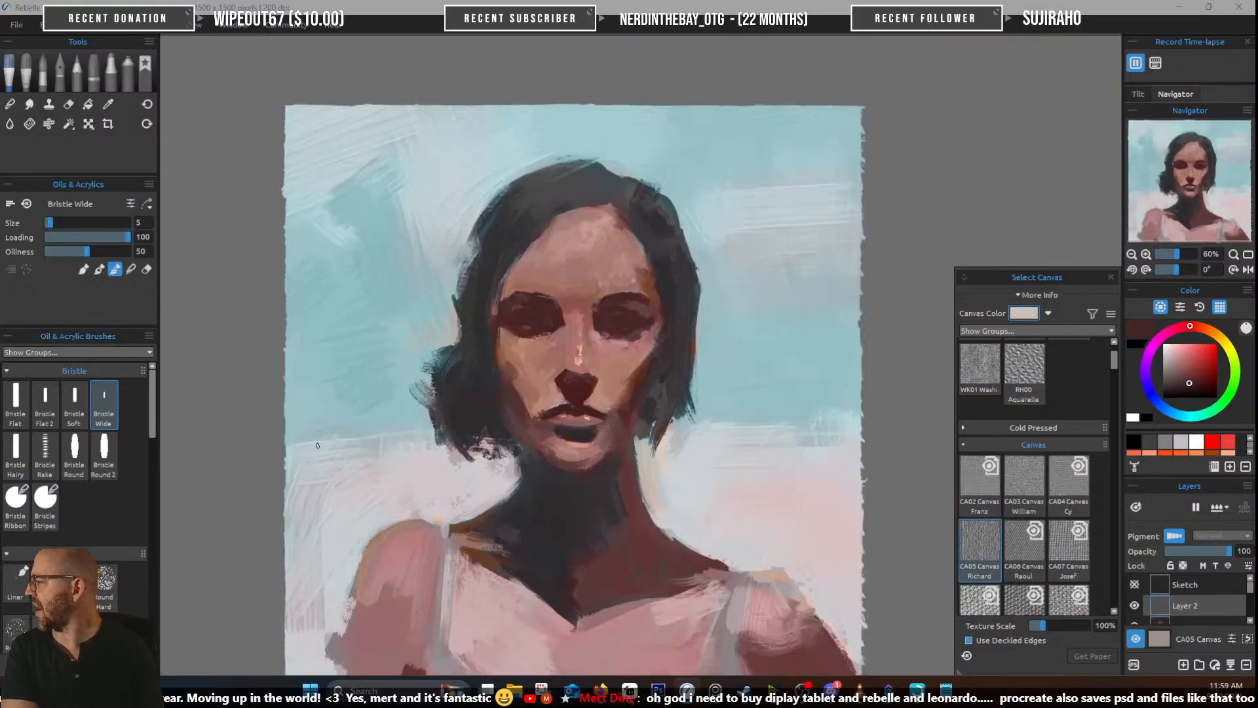
scroll(256, 411, up, 1)
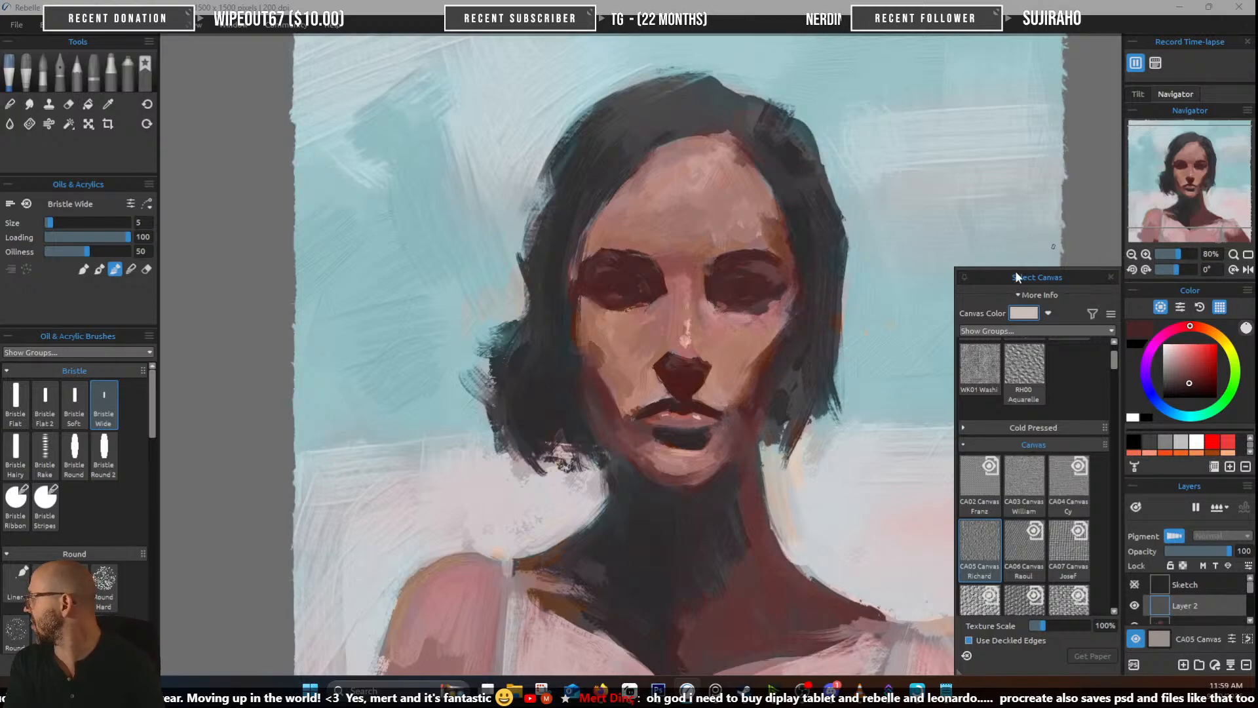
click(1111, 278)
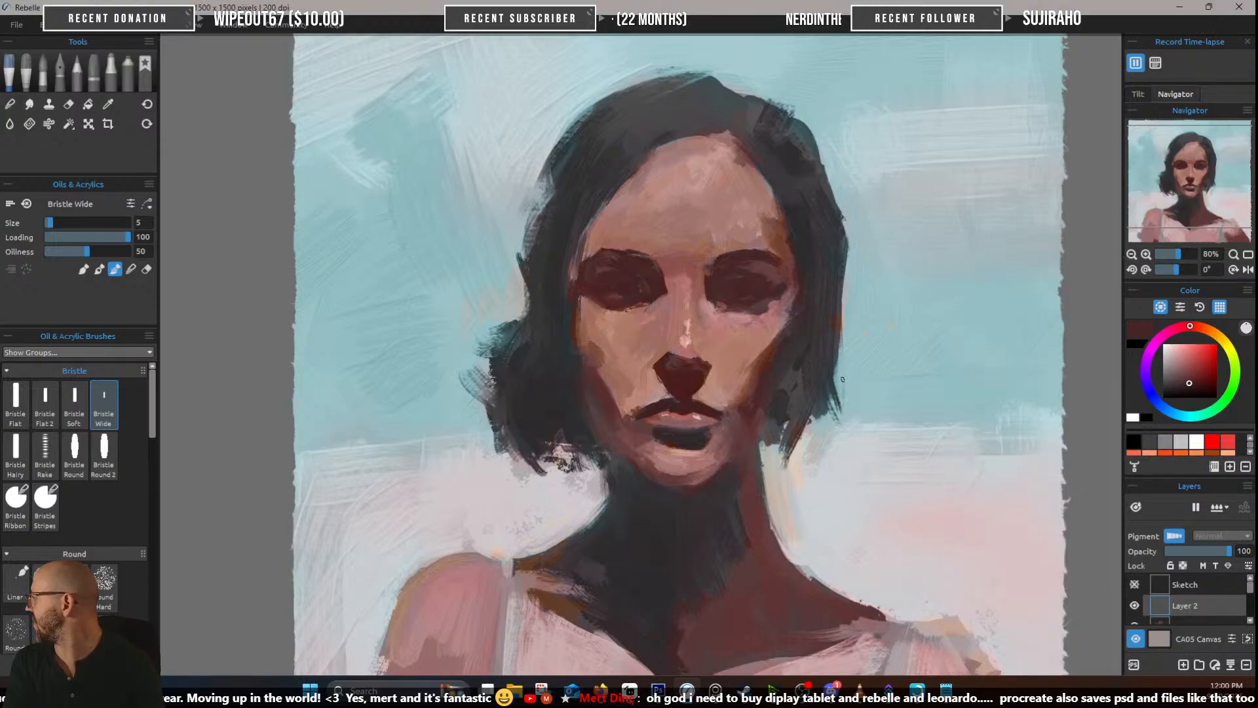
Examine the whole portrait, then the neck, shoulders and pink dress in its lower half
scroll(843, 385, down, 1)
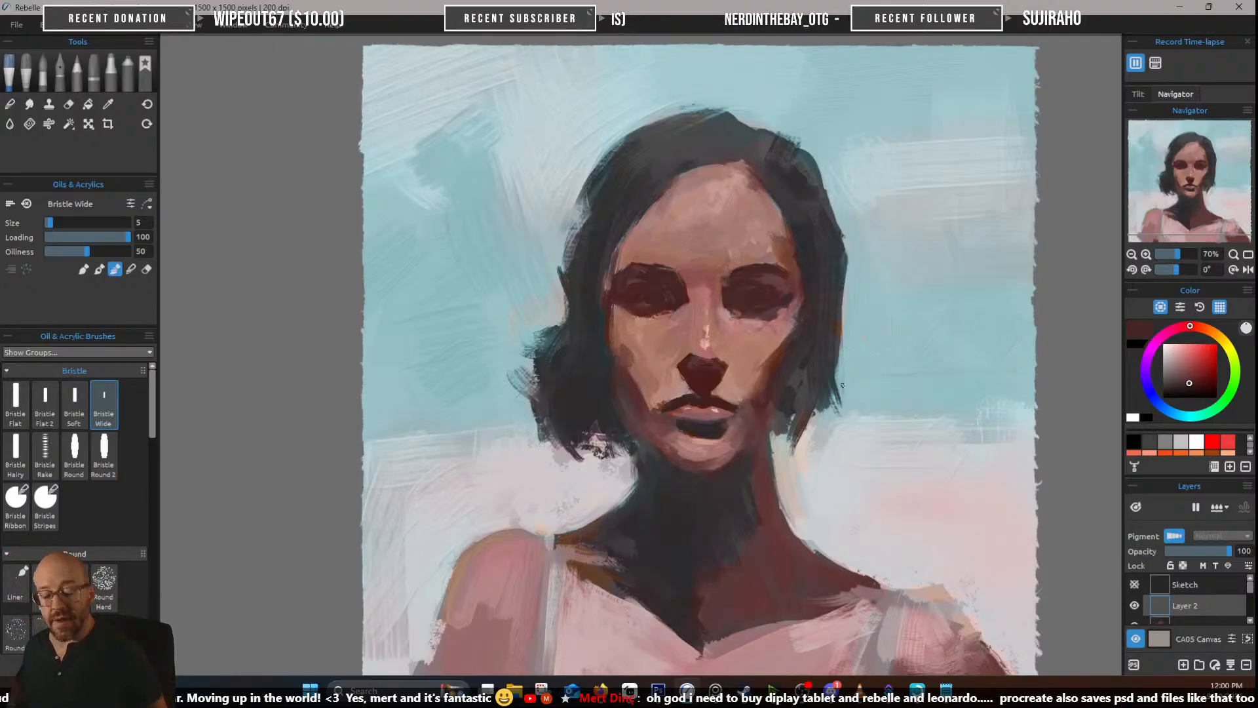
scroll(820, 290, down, 1)
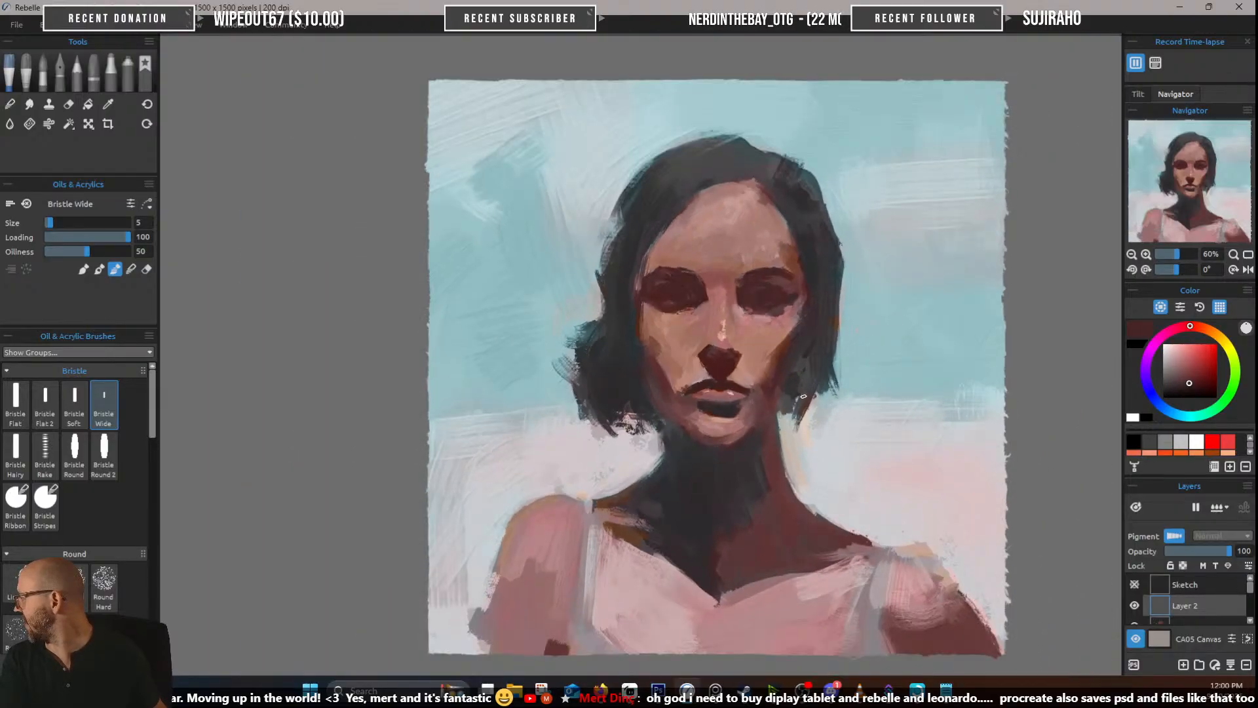
drag(877, 541, 798, 391)
scroll(798, 391, up, 2)
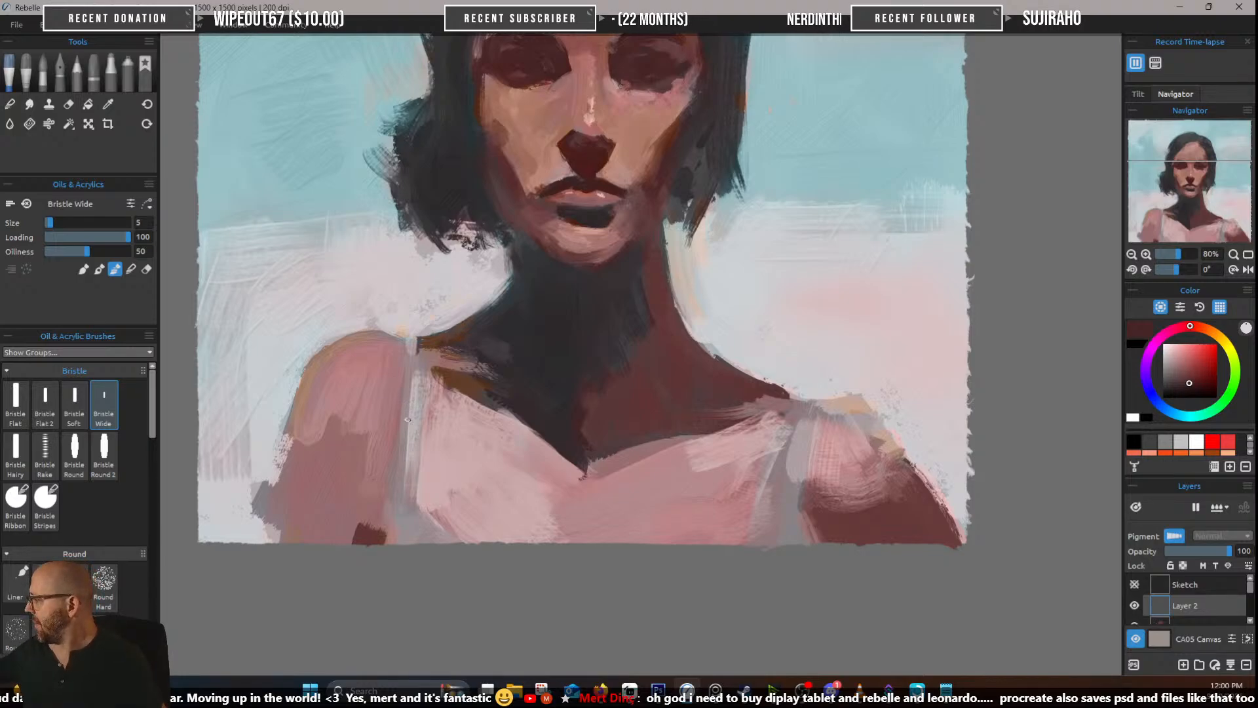
Repaint the outer edge of the arm on the picture's left with sampled tan and muted pink, using Bristle Wide at size 12
drag(365, 407, 525, 402)
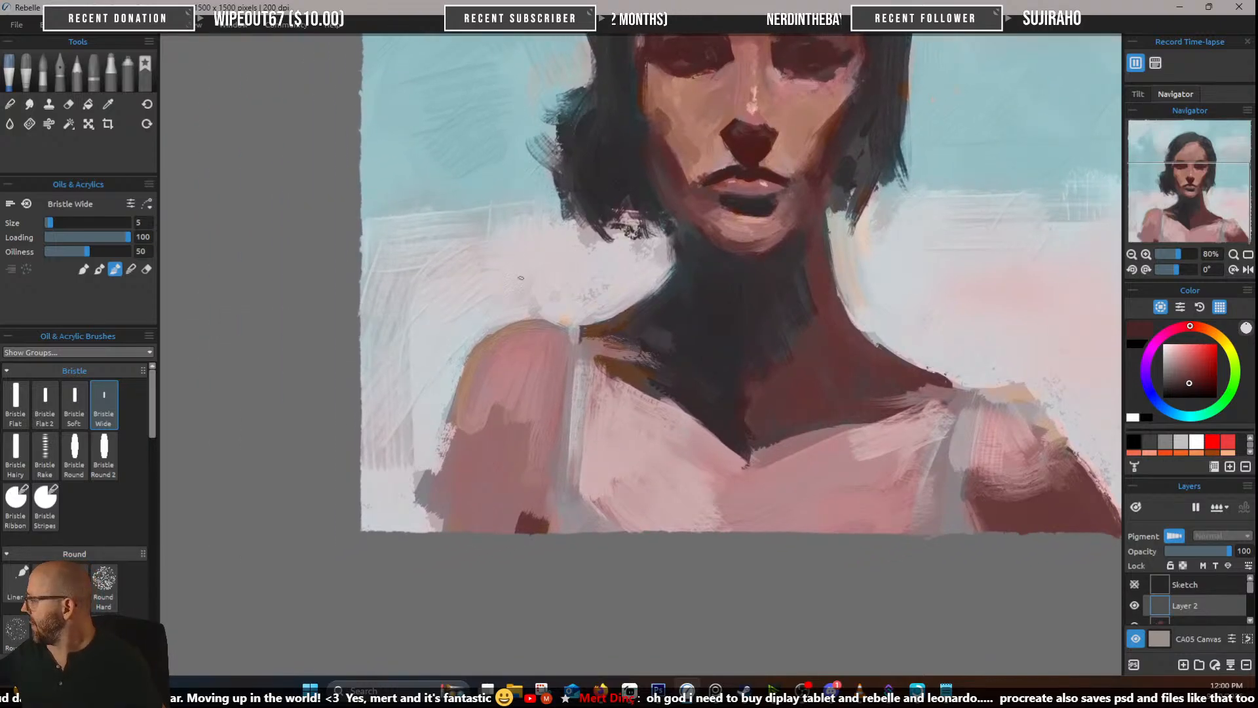
drag(588, 425, 524, 375)
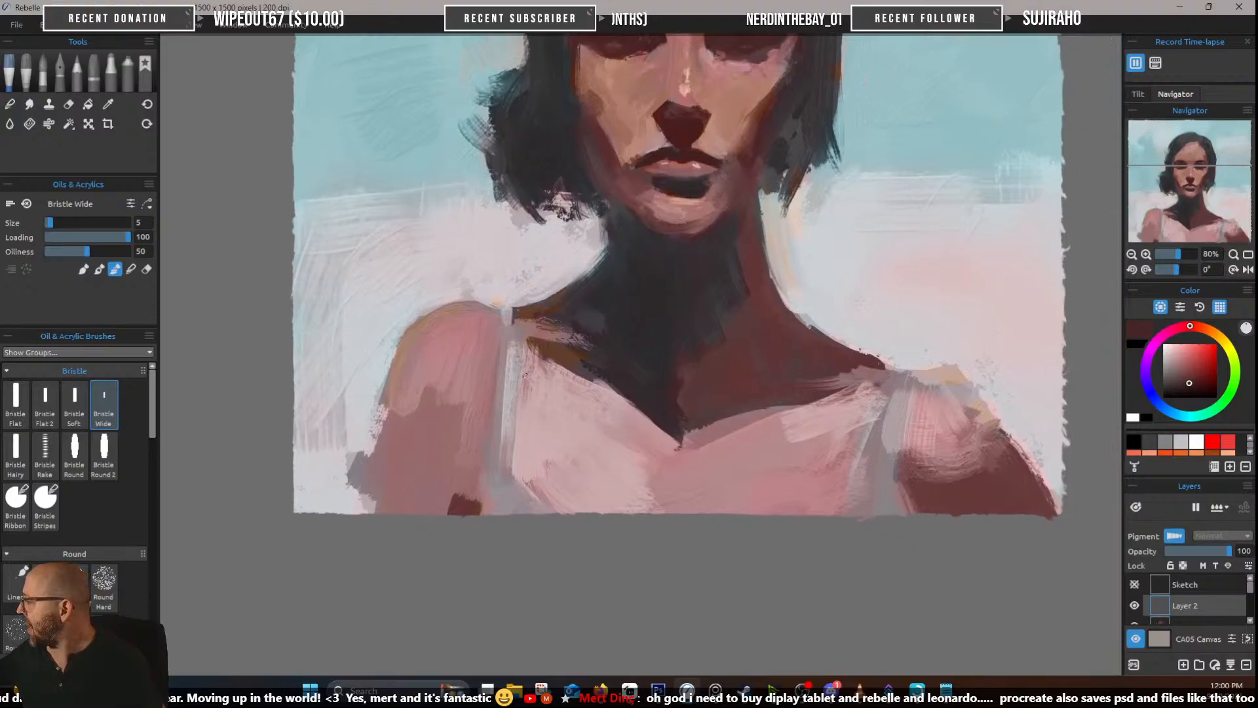
alt+click(399, 376)
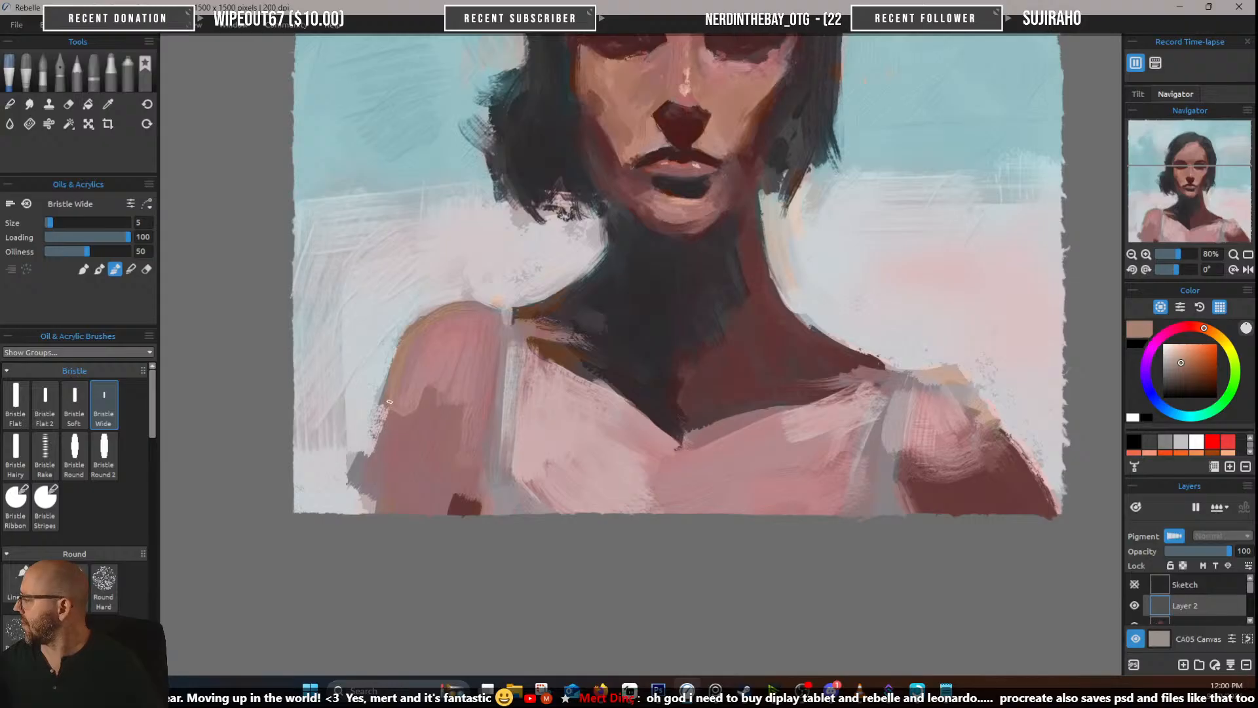
drag(390, 401, 371, 454)
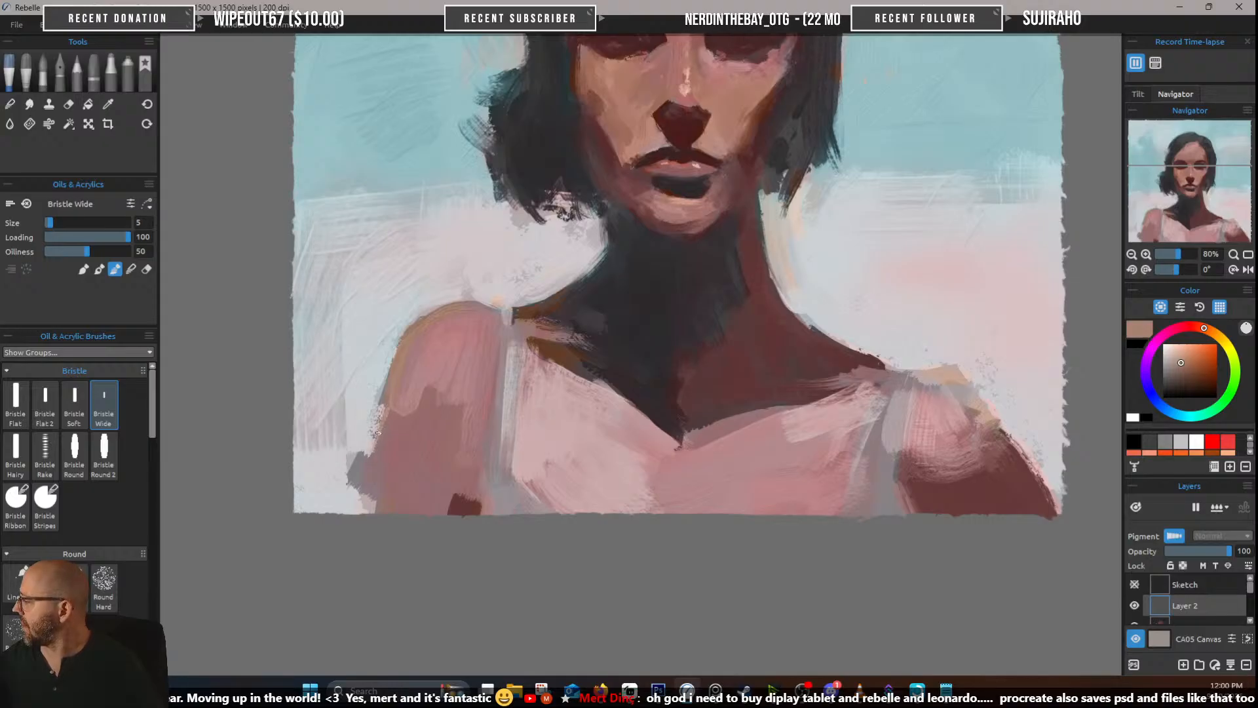
key(bracketright)
key(bracketright)
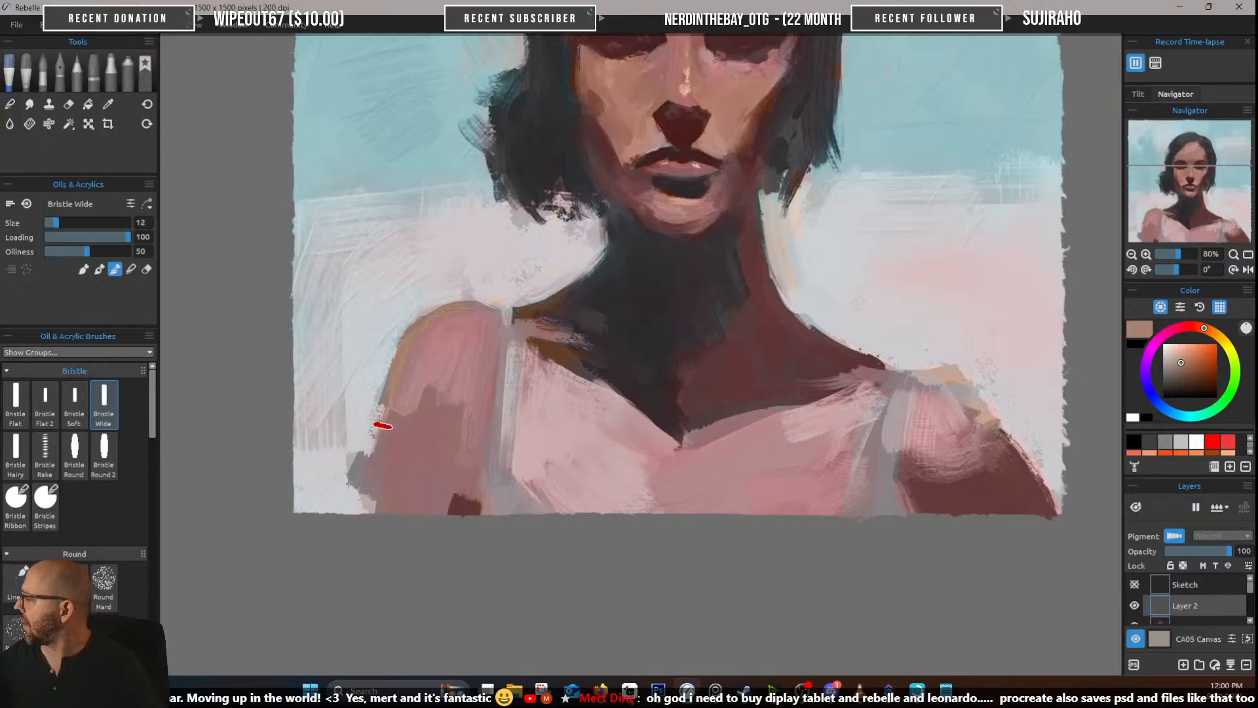
mouse_move(387, 403)
mouse_down()
mouse_move(368, 472)
mouse_move(396, 389)
mouse_move(367, 473)
mouse_move(400, 389)
mouse_move(378, 486)
mouse_up()
alt+click(412, 465)
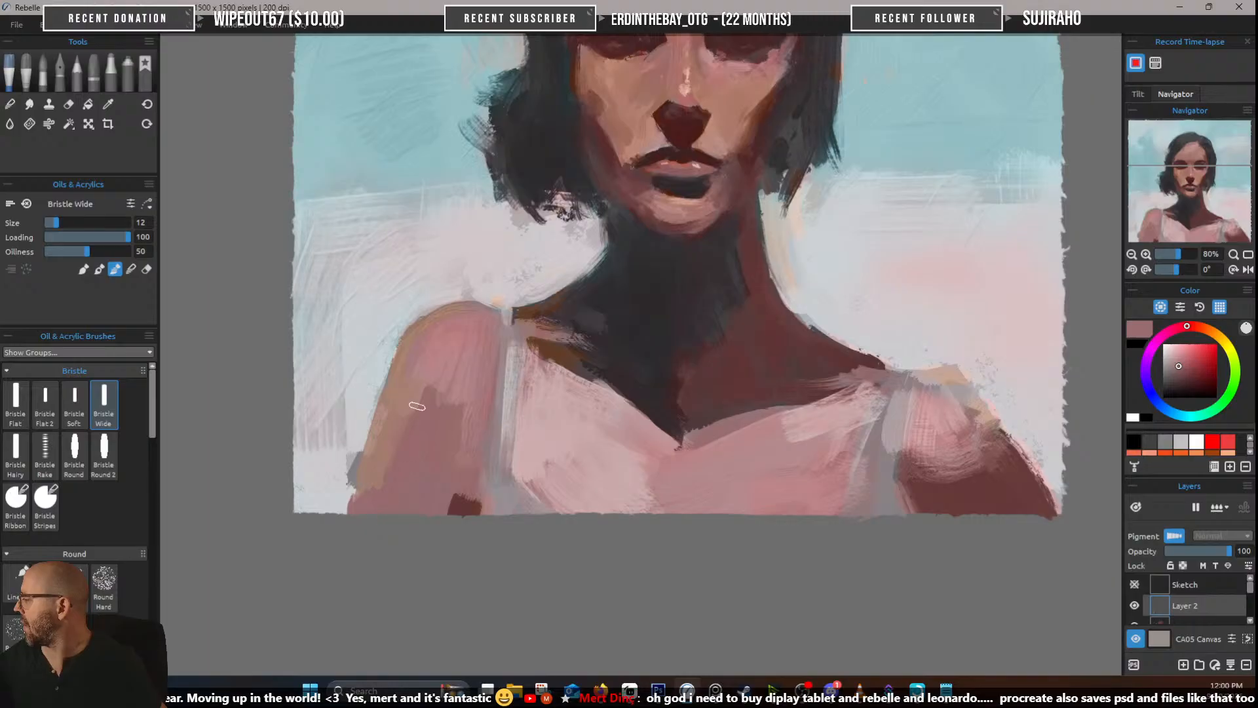
Cut pale background paint around the outside of the left arm and shoulder to sharpen their contour
alt+click(342, 422)
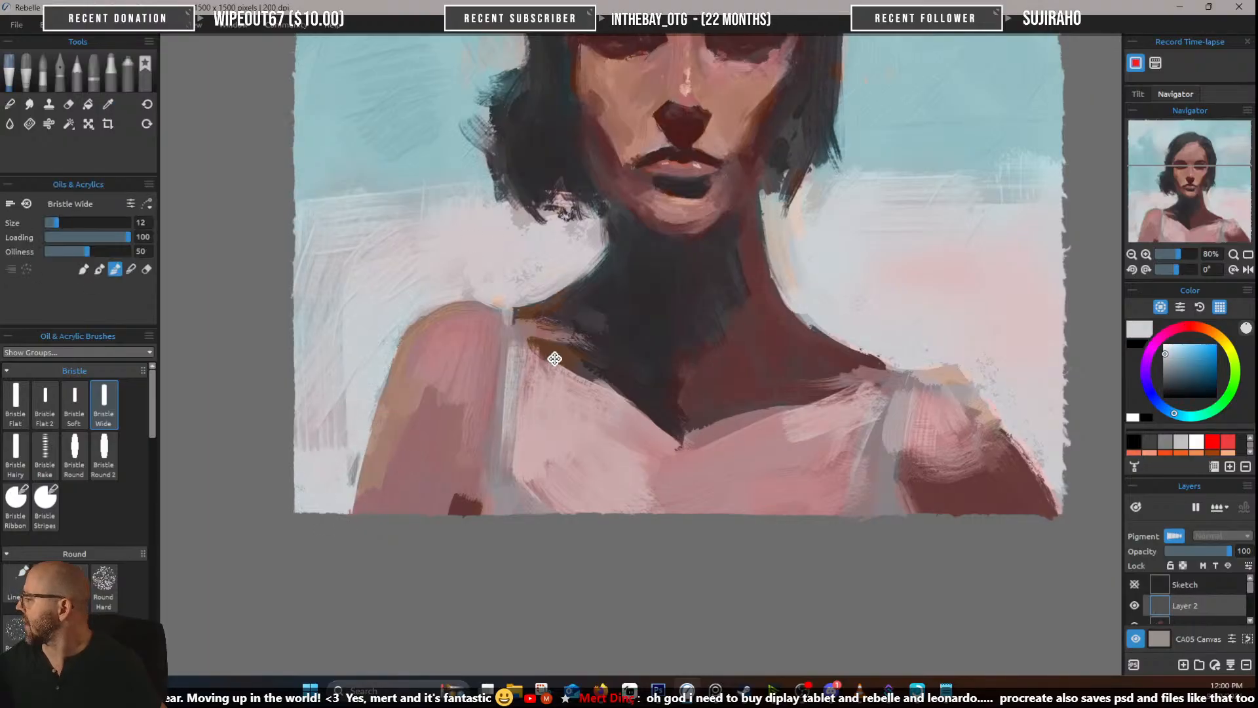
drag(554, 358, 649, 359)
alt+click(500, 360)
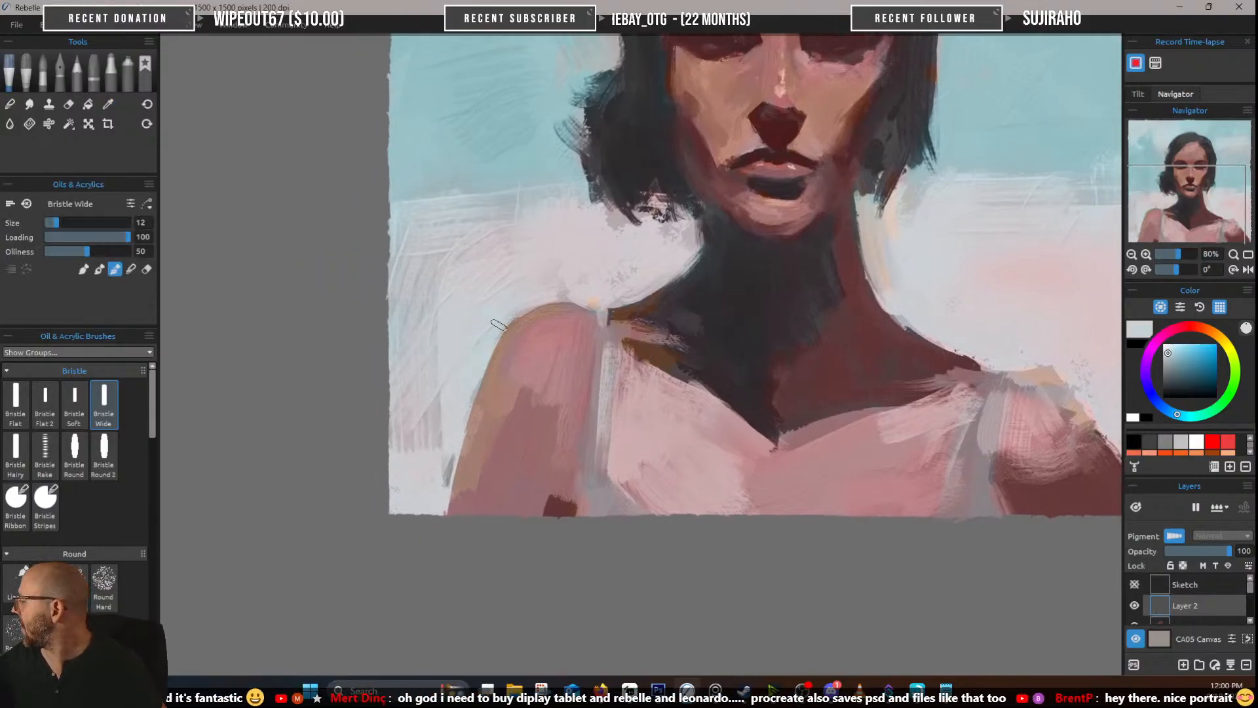
drag(498, 326, 543, 301)
Touch up the shadow between the left dress strap and the neck with sampled brown and dark tones
drag(709, 249, 528, 278)
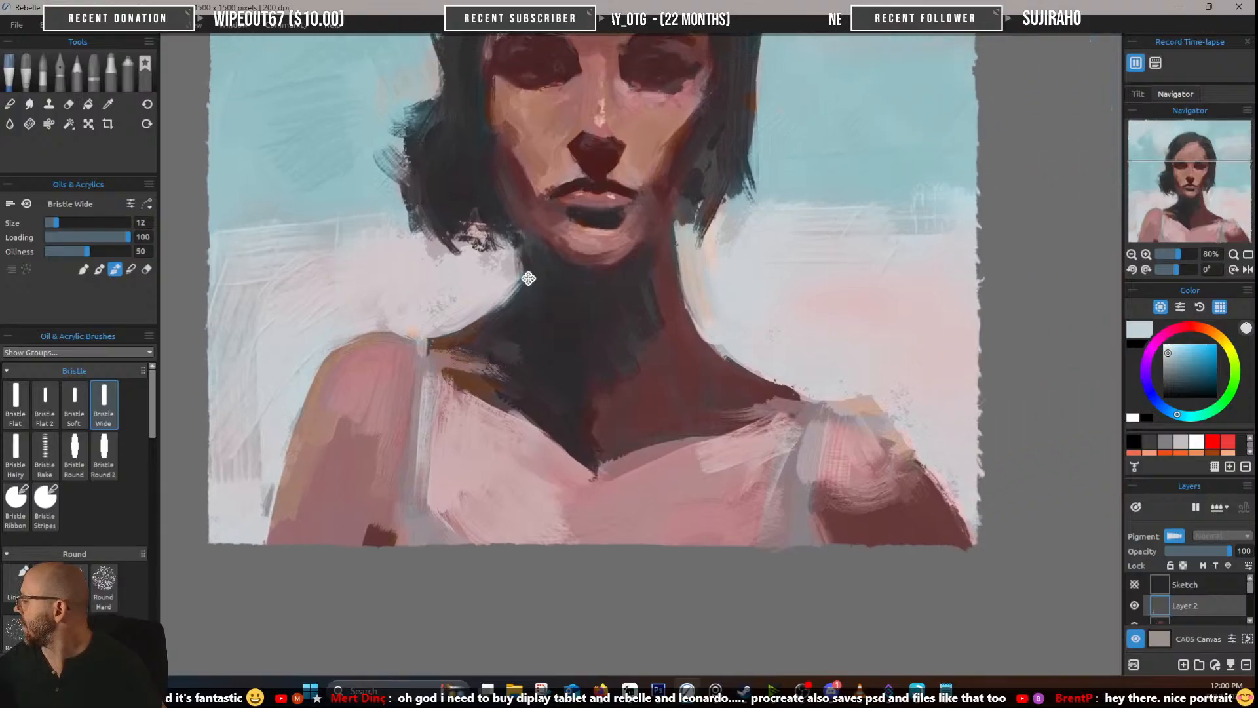
alt+click(475, 353)
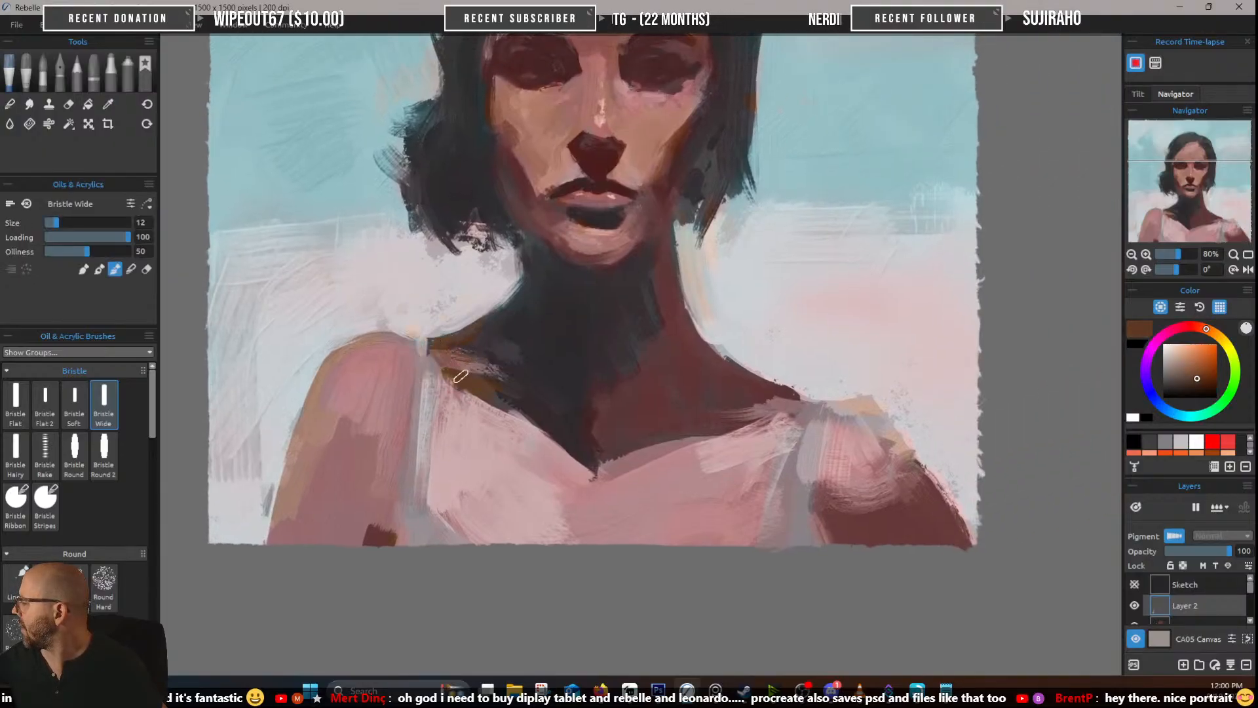
alt+click(474, 346)
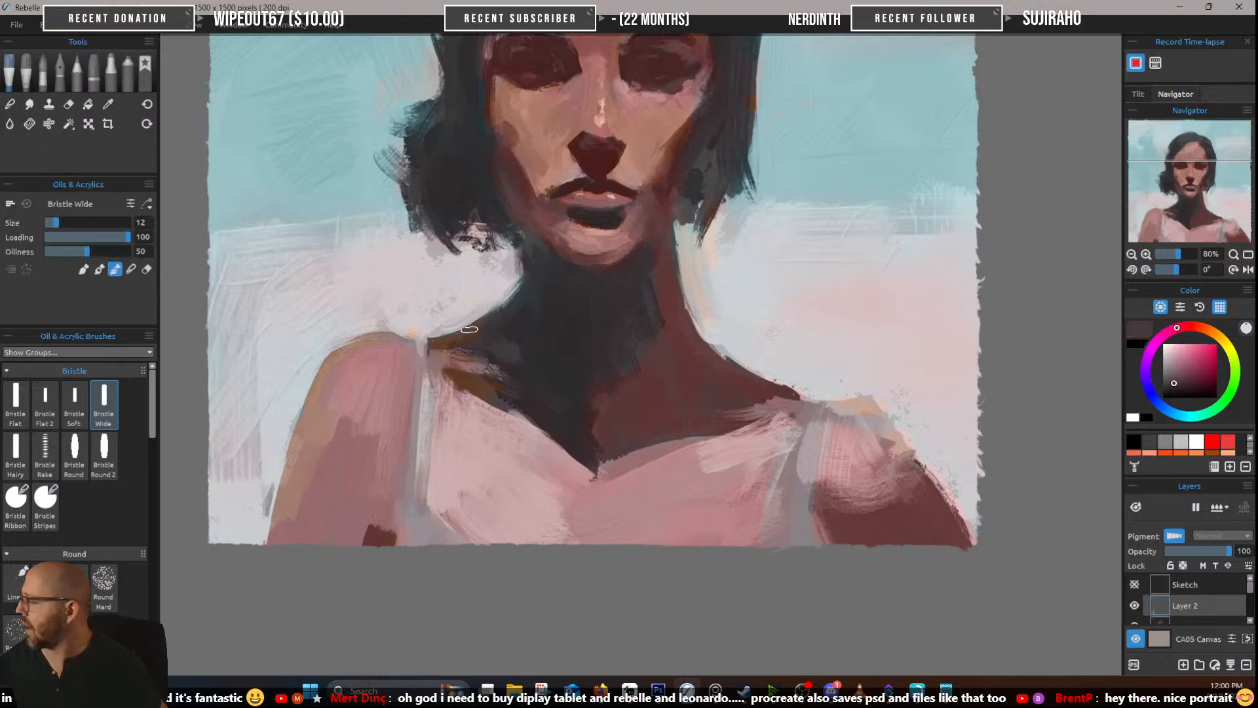
Paint a thin dark line along the left dress strap at brush size 4, and sample the strap's greyish pink to refine it
key(bracketleft)
key(bracketleft)
key(bracketleft)
key(bracketleft)
key(bracketleft)
key(bracketleft)
key(bracketleft)
key(bracketleft)
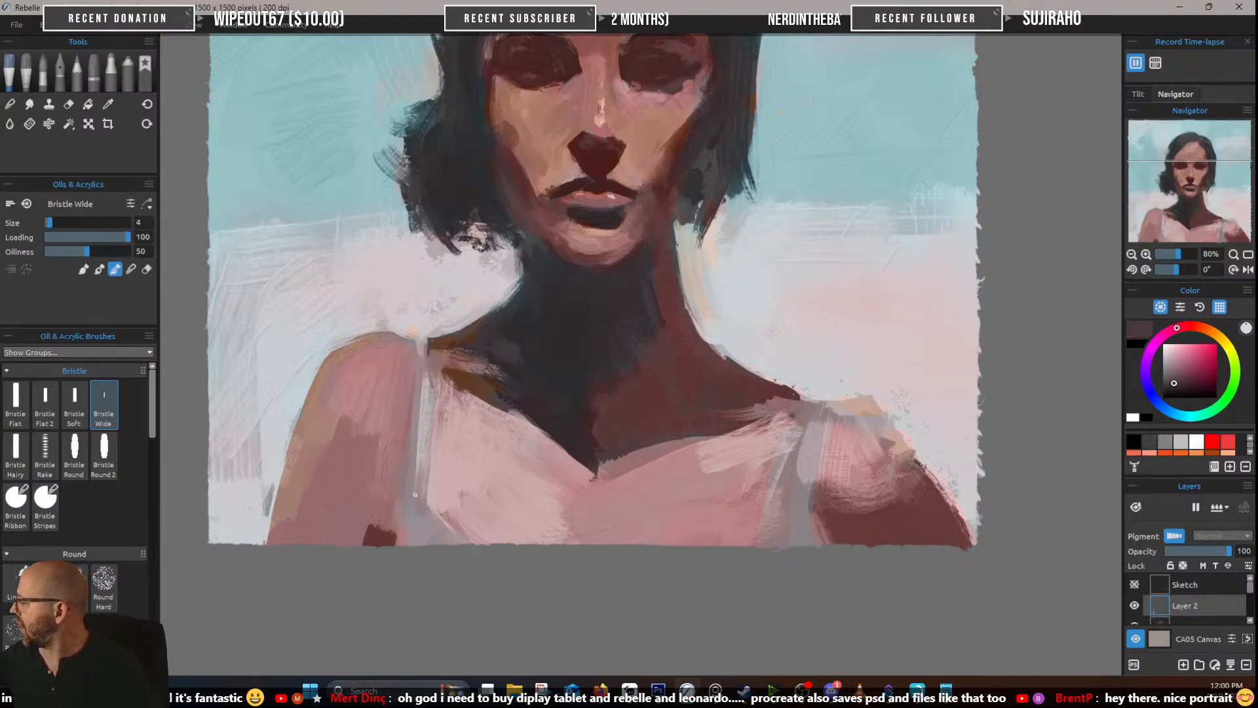
drag(413, 481, 420, 400)
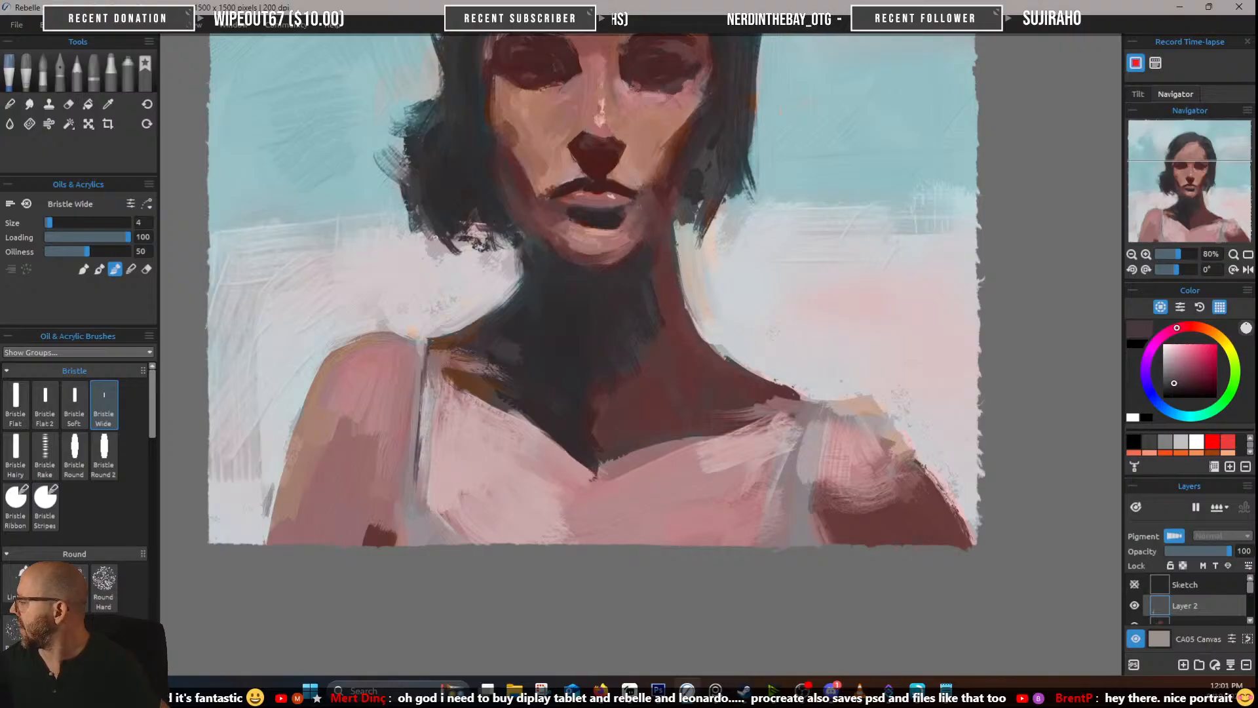
alt+click(418, 351)
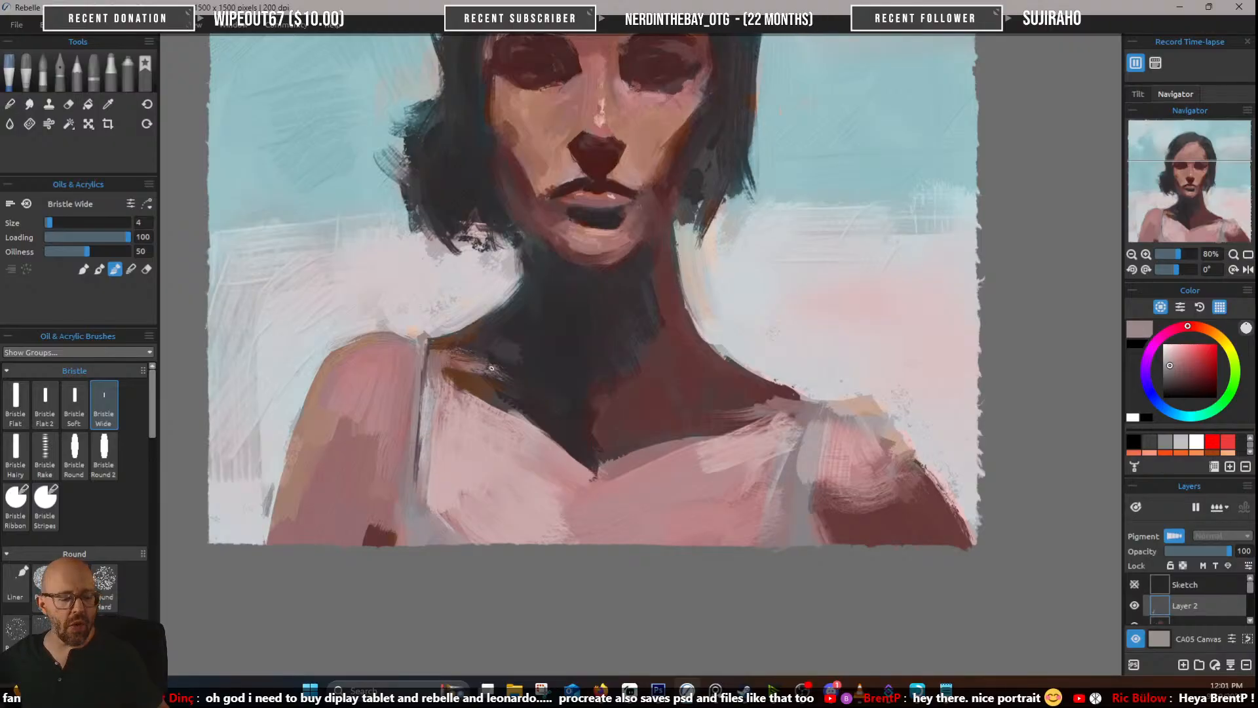
Refine the pale background beside the left side of the neck with a sampled background tone at brush size 8
key(])
key(])
key(])
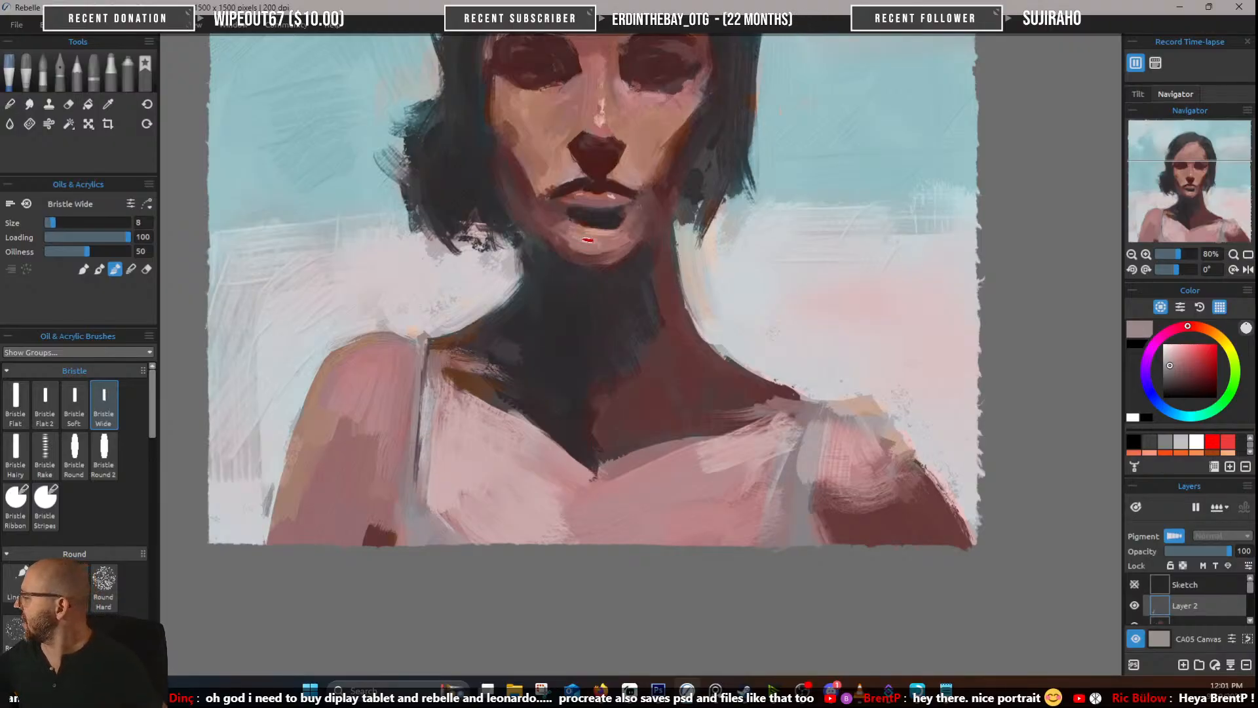
alt+click(473, 297)
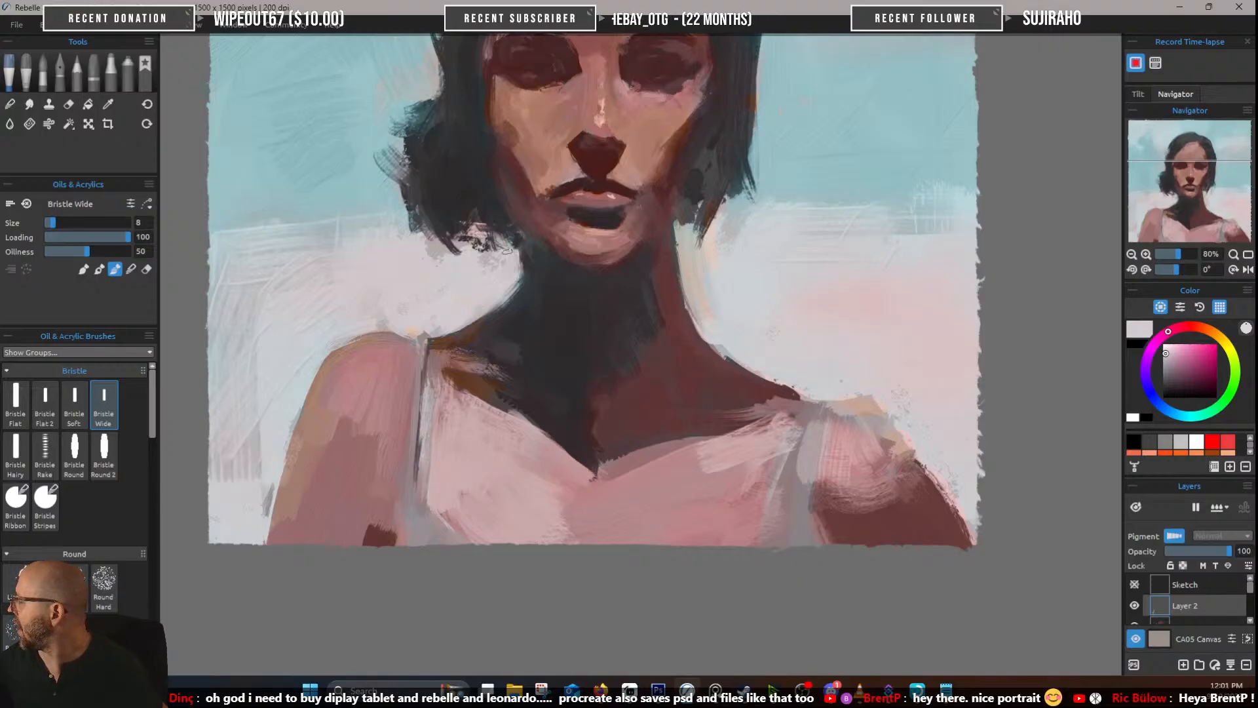
Cover the peach strokes beside the right side of the neck with sampled pale blue-grey background paint
drag(762, 248, 689, 326)
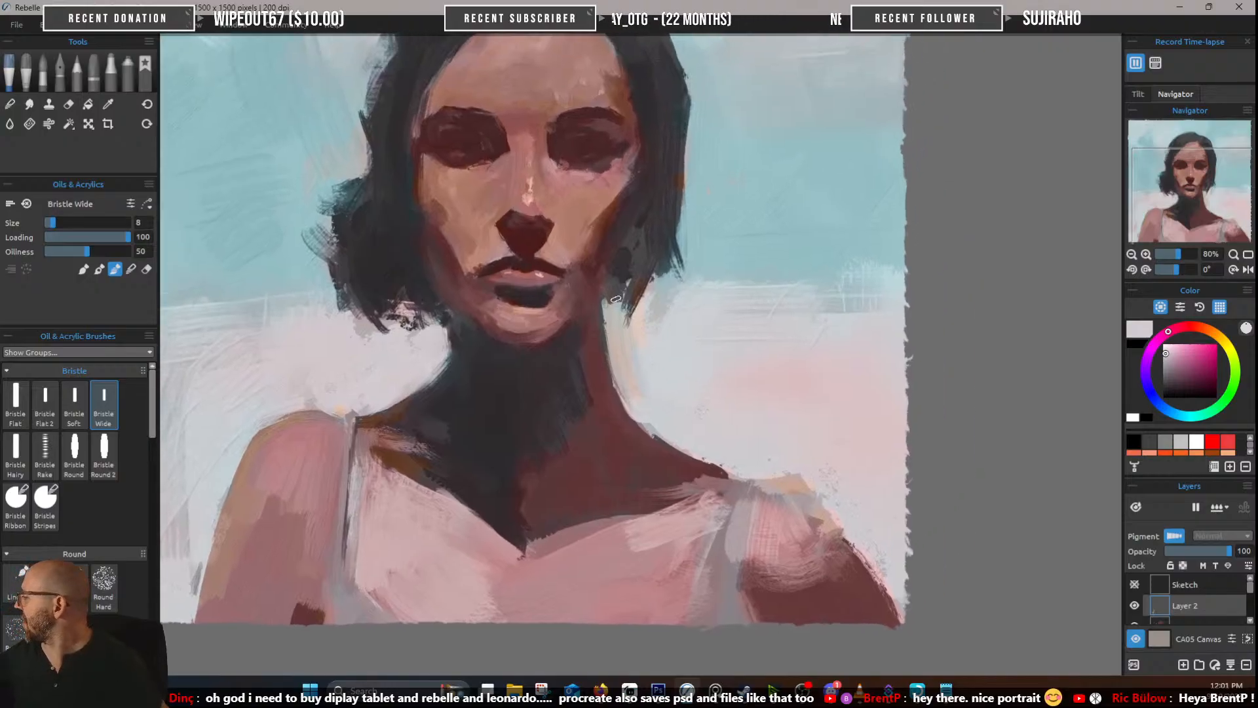
alt+click(667, 378)
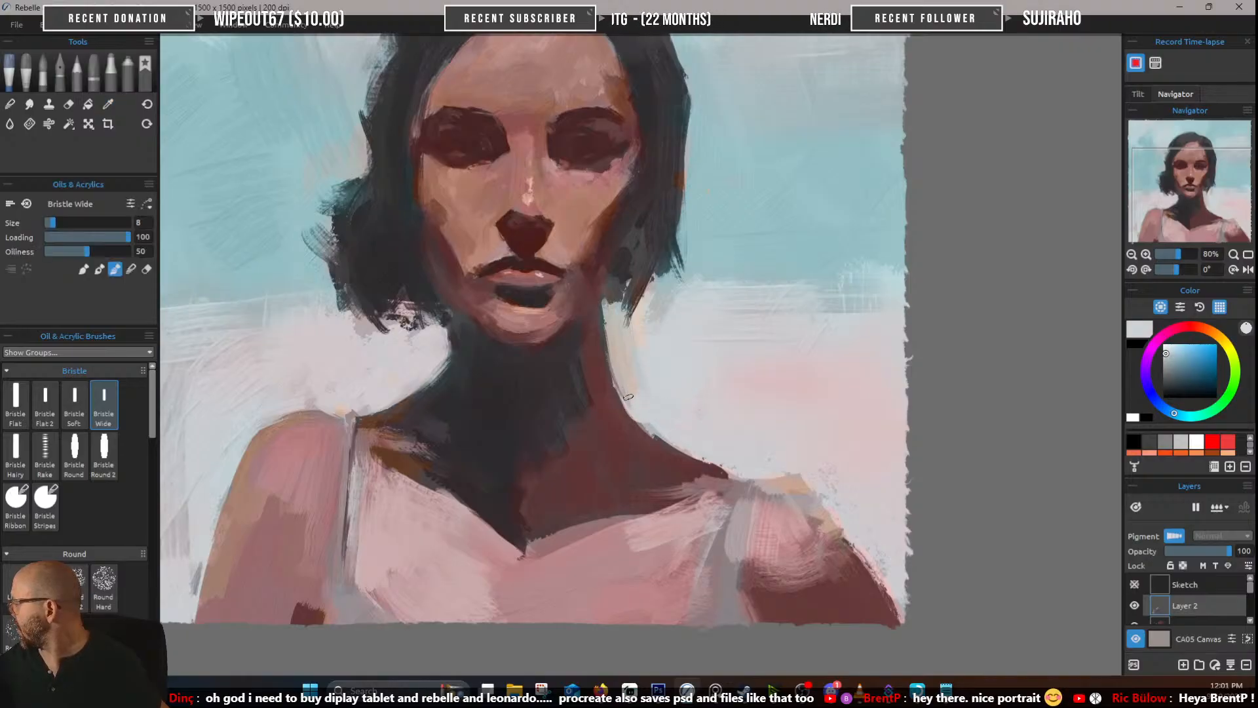
drag(624, 368, 627, 398)
drag(620, 336, 625, 397)
drag(613, 313, 621, 395)
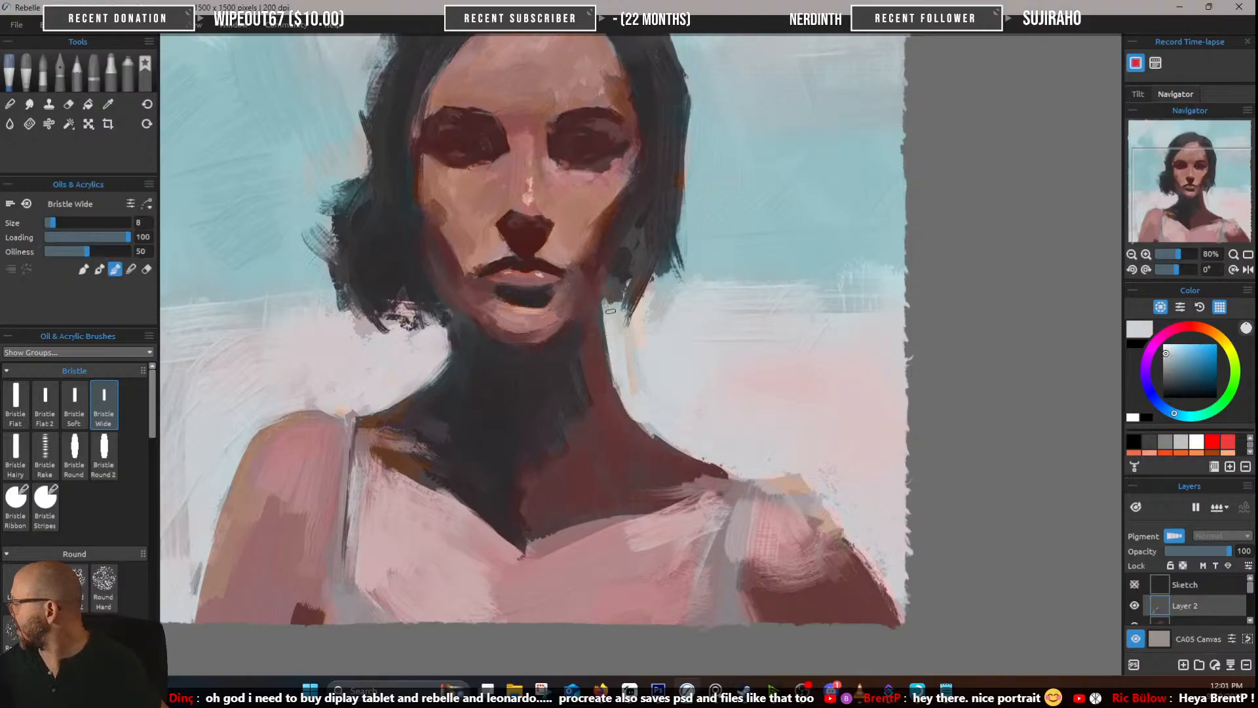
drag(627, 344, 632, 378)
drag(633, 347, 644, 393)
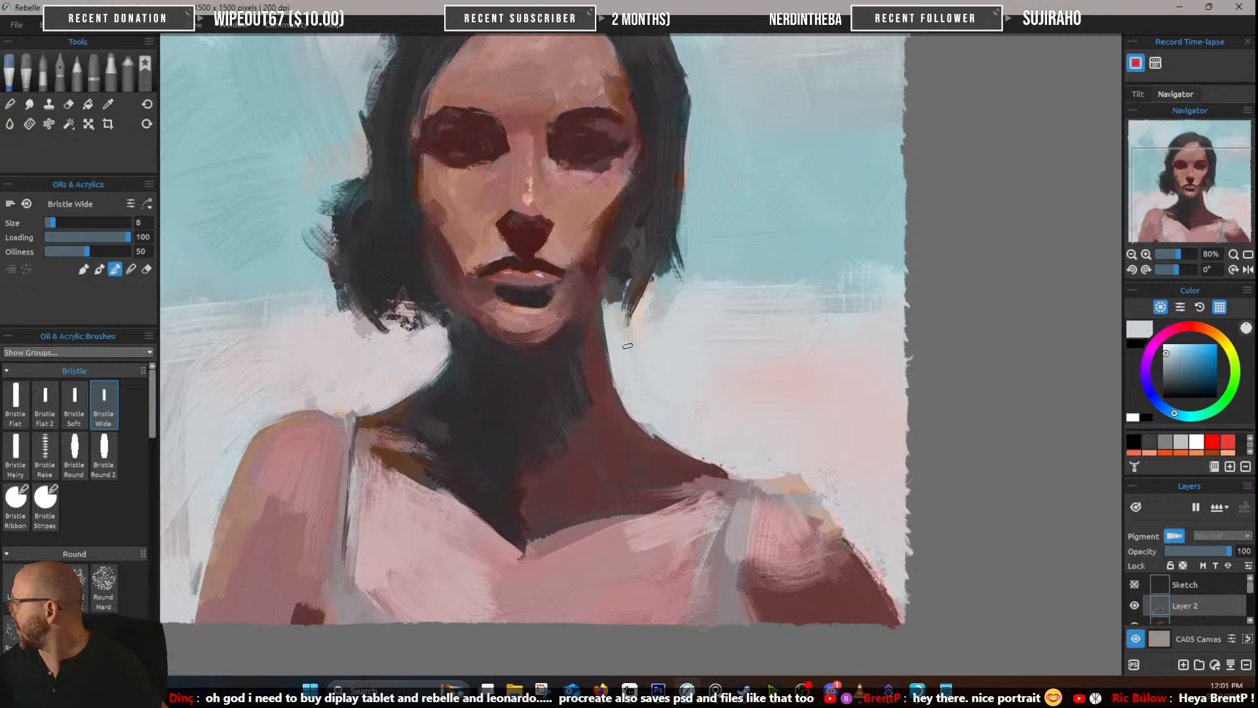
Clean up the junction of the left hair ends, jaw and neck with sampled pale background and dark shadow tones
drag(662, 328, 790, 416)
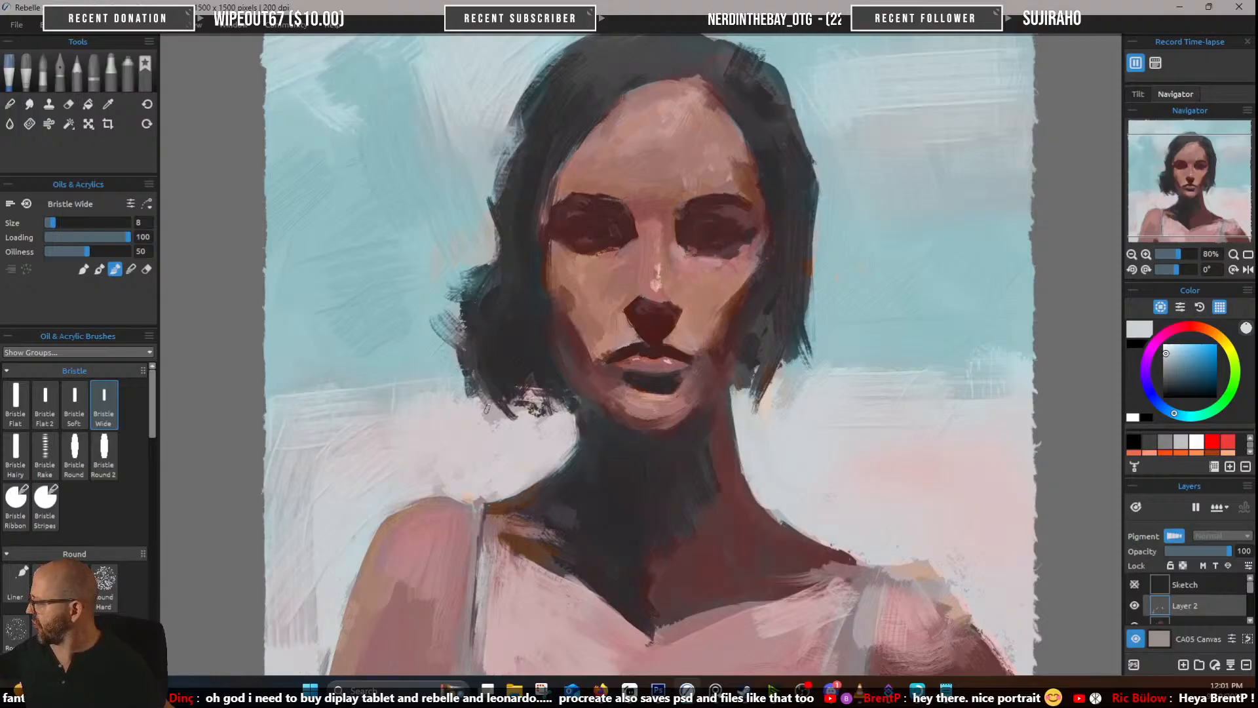
alt+click(488, 416)
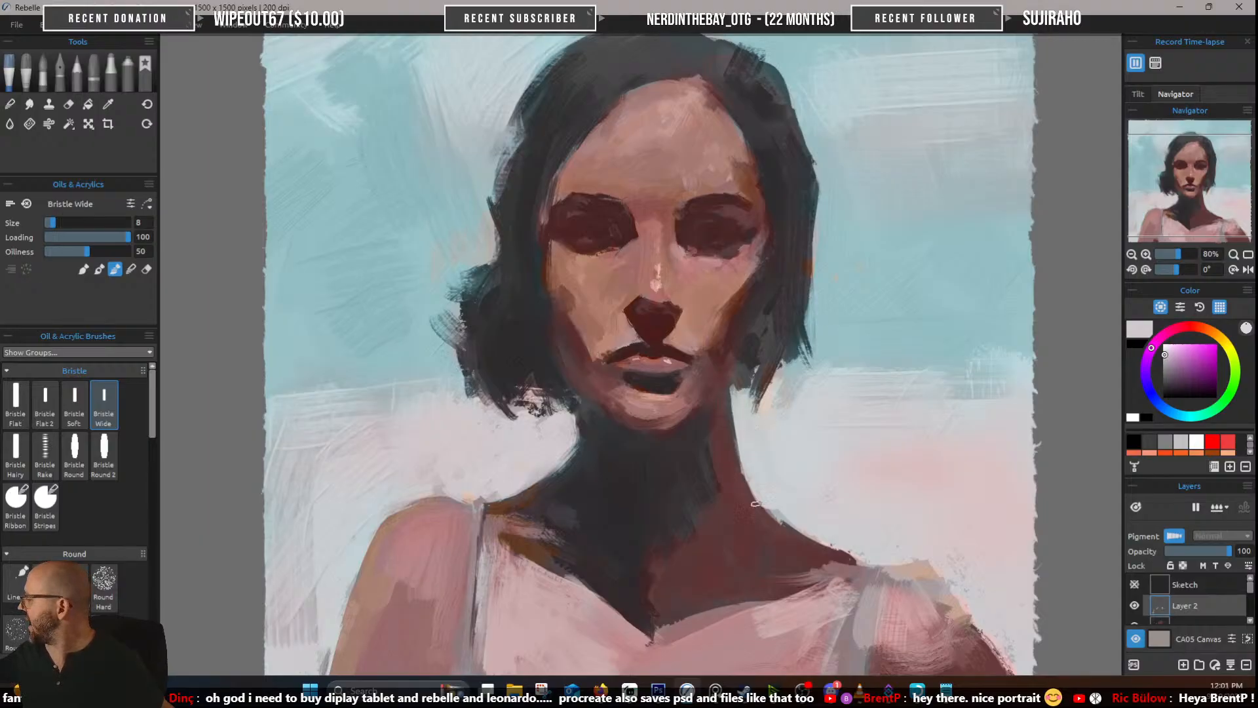
alt+click(556, 406)
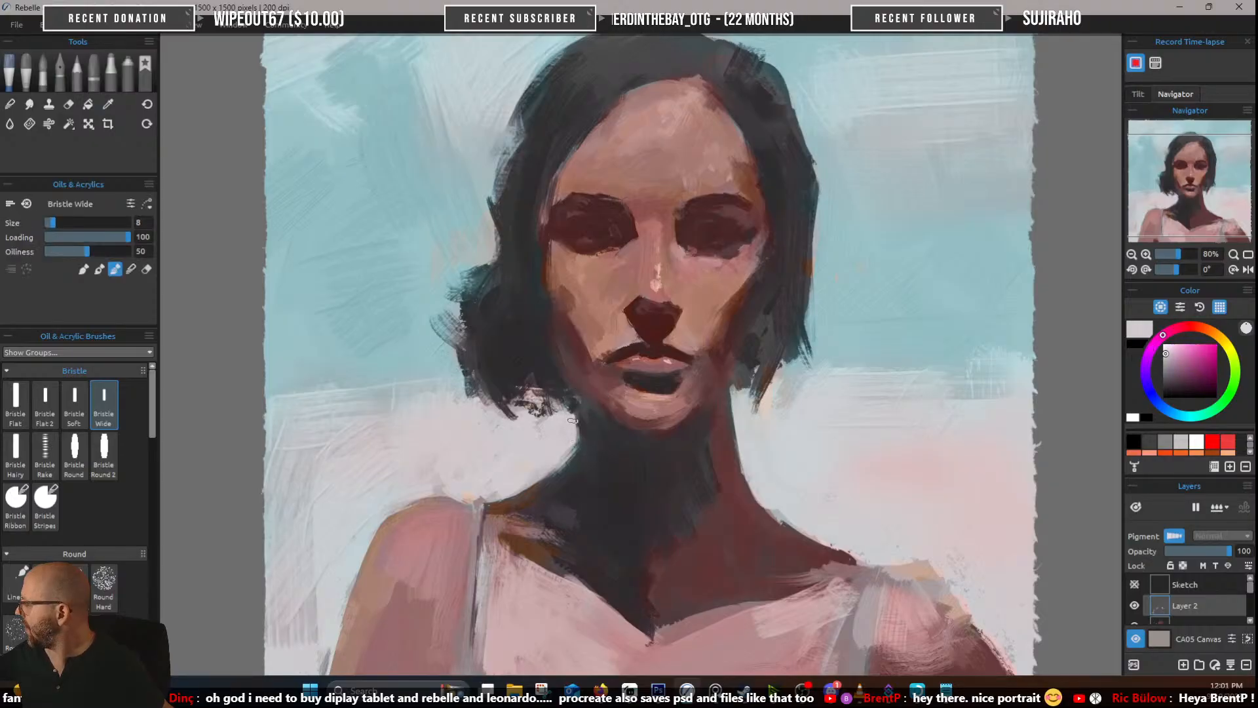
alt+click(582, 423)
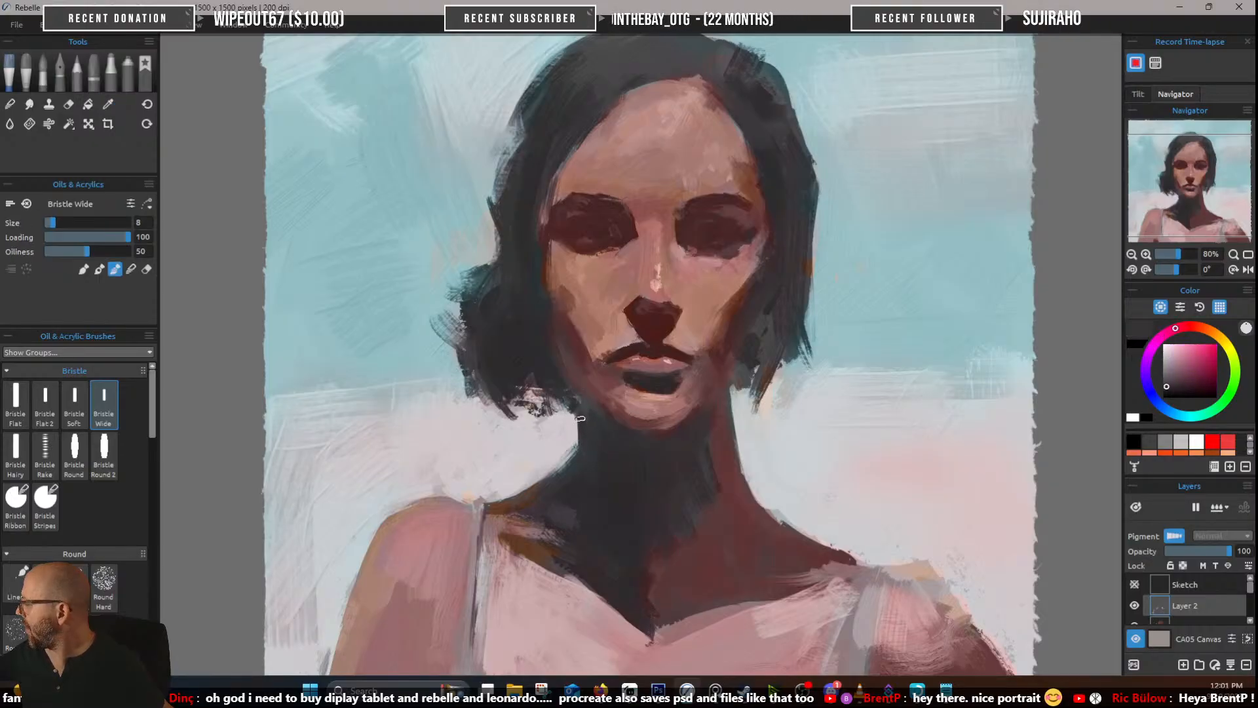
Add dark strokes to the hair's upper-right outline, and rake the flipped-out left curl with Bristle Rake at size 50
drag(845, 334, 784, 423)
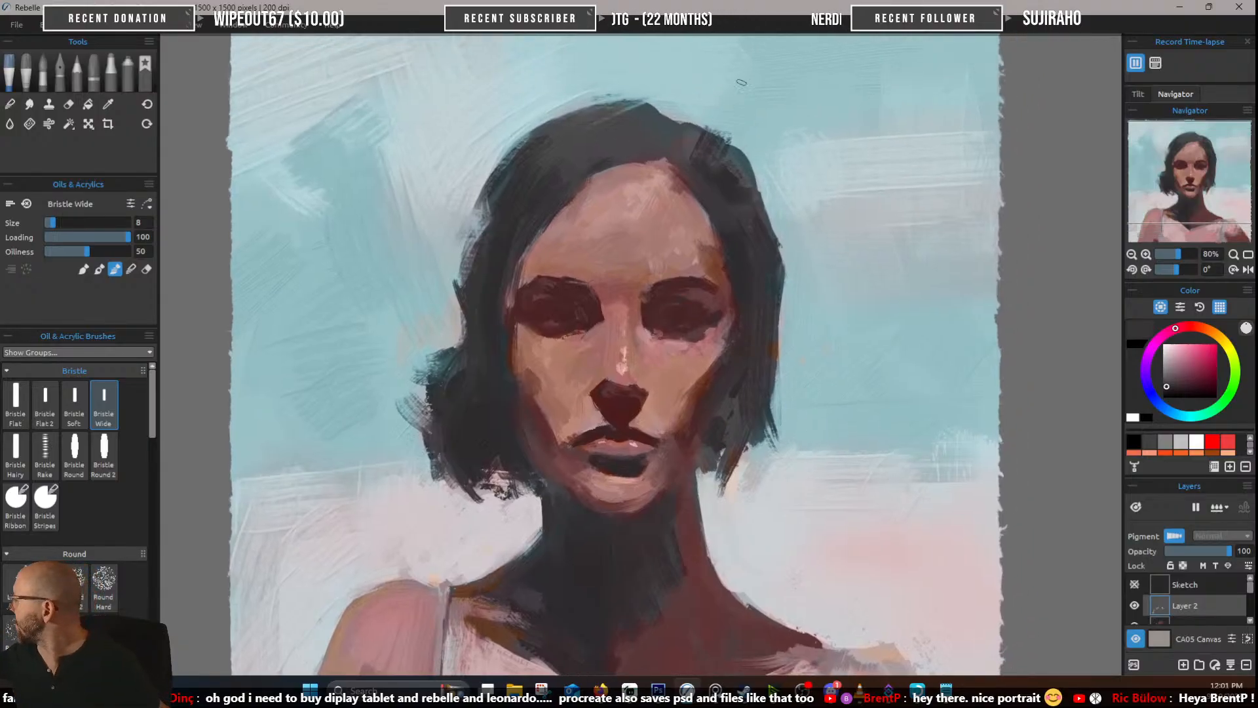
alt+click(725, 161)
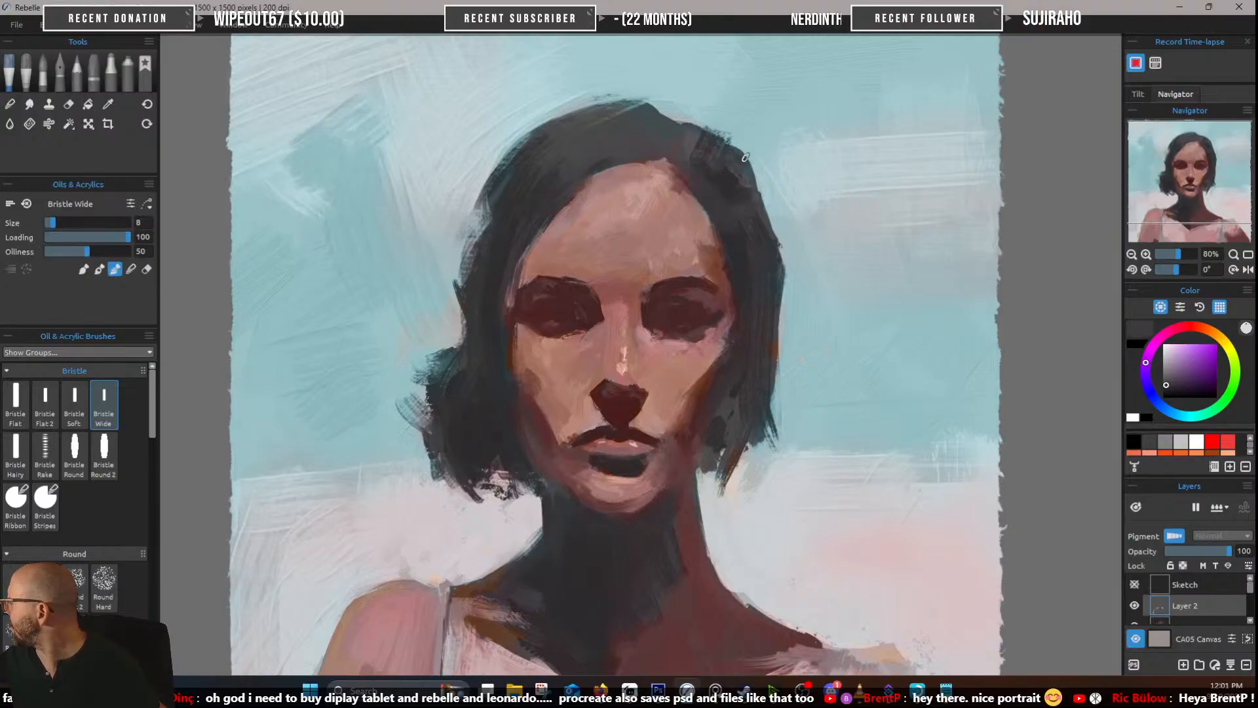
click(45, 452)
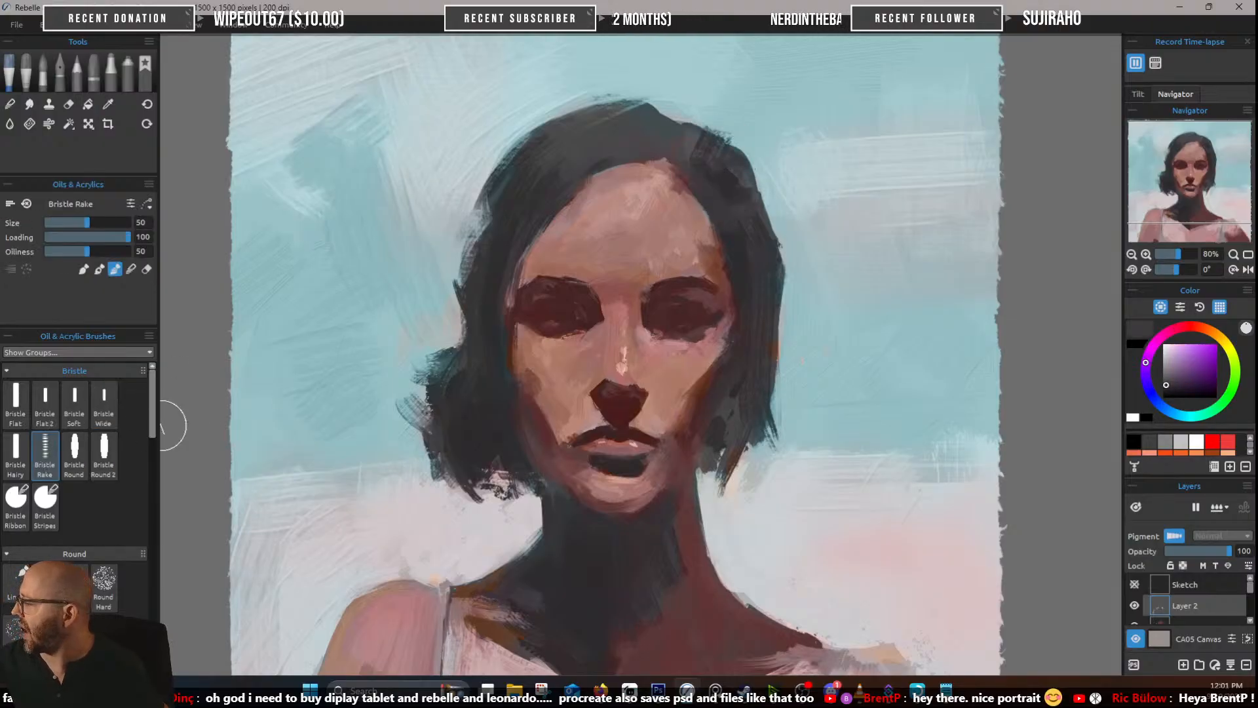
alt+click(450, 393)
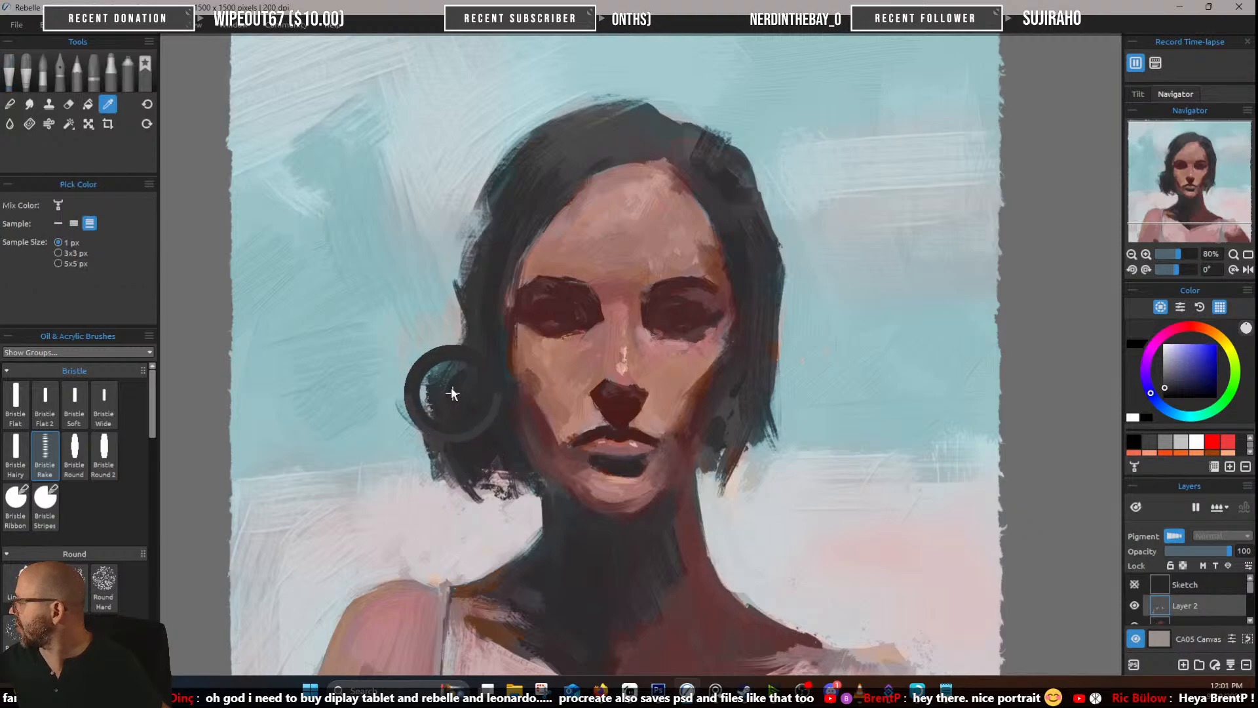
drag(412, 404, 446, 391)
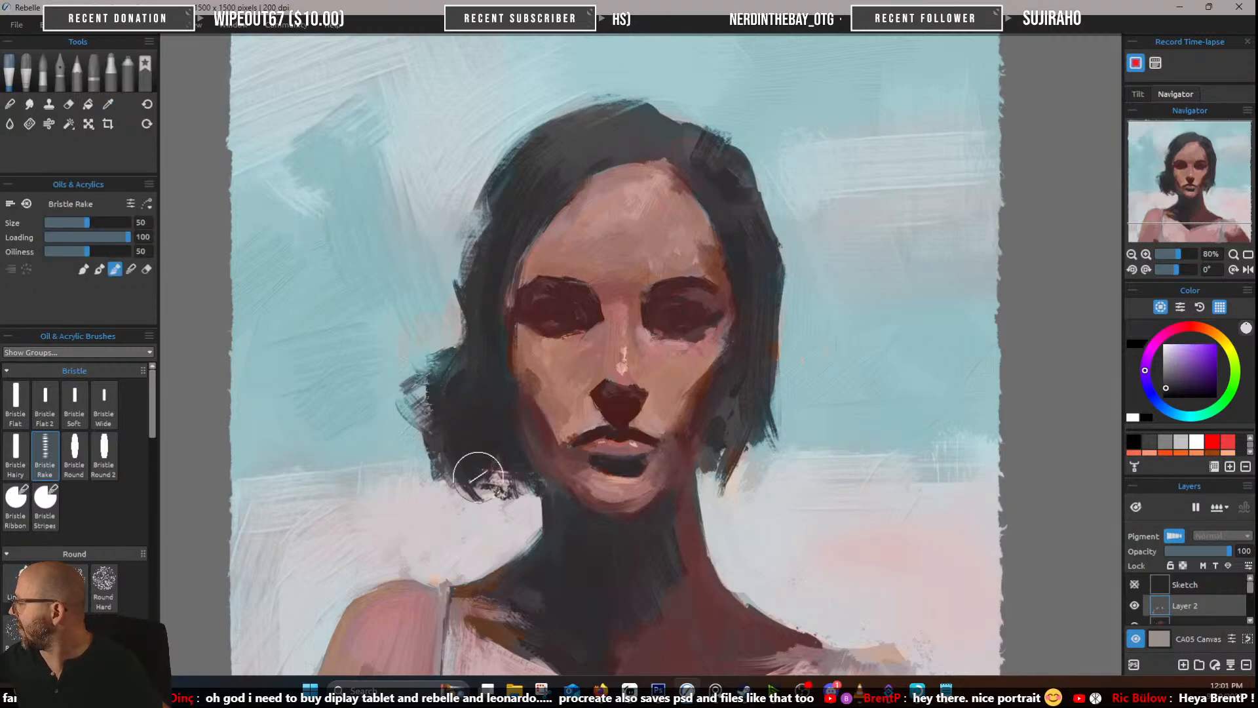
Reduce Bristle Rake to size 20 and paint dark strands over the broken hair ends beside the left jaw
key(bracketleft)
key(bracketleft)
key(bracketleft)
key(bracketleft)
key(bracketleft)
key(bracketleft)
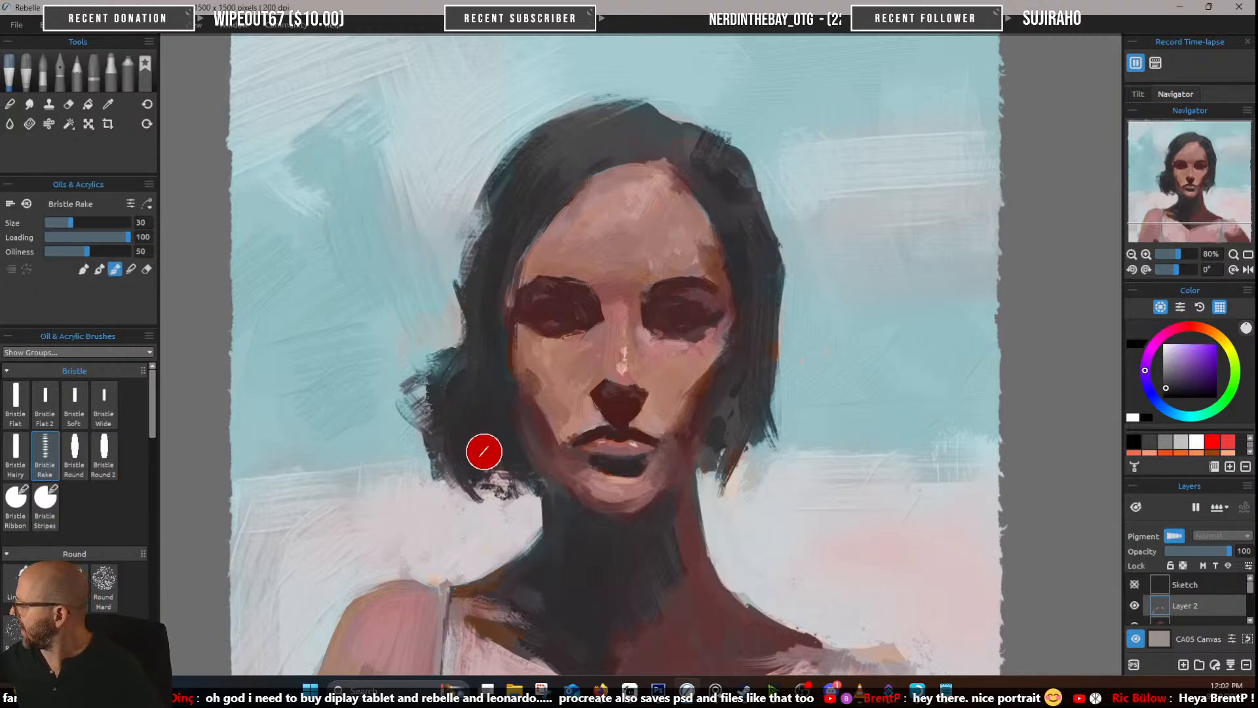
drag(490, 453, 516, 503)
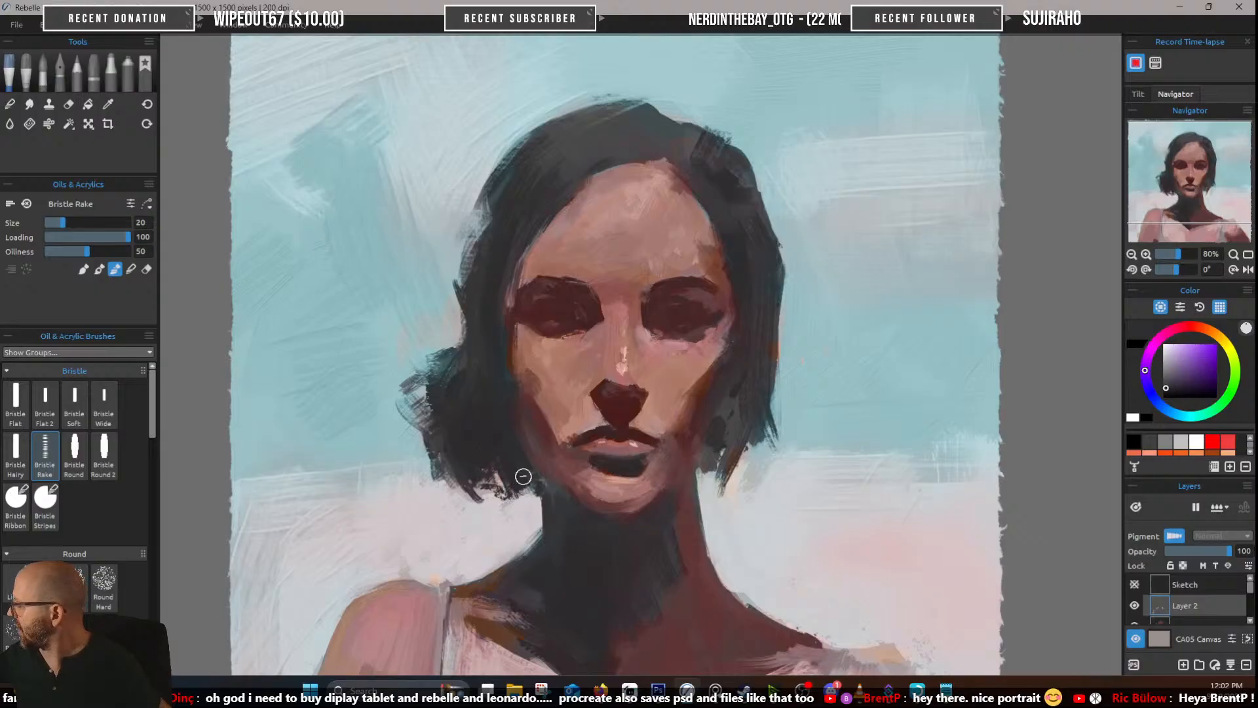
Extend the hair ends beside the right side of the neck with dark strands, and blend the hair by the cheek using sampled dark tones
drag(733, 370, 523, 367)
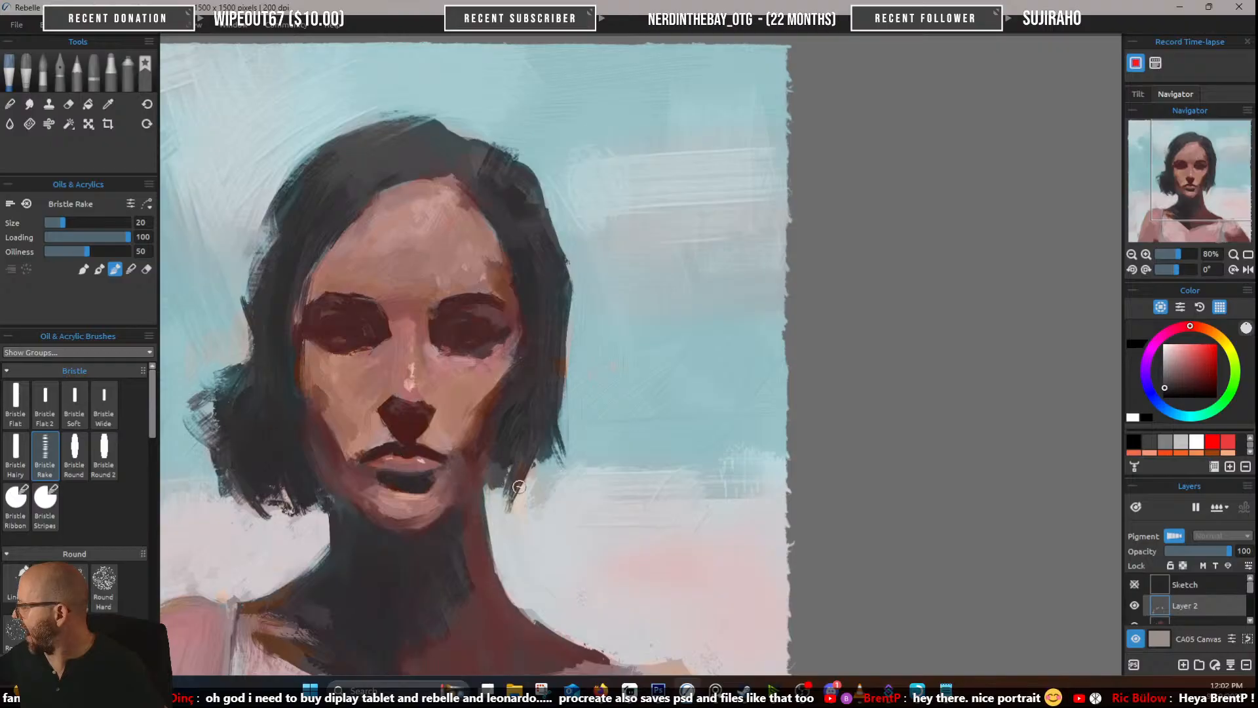
drag(499, 462, 502, 529)
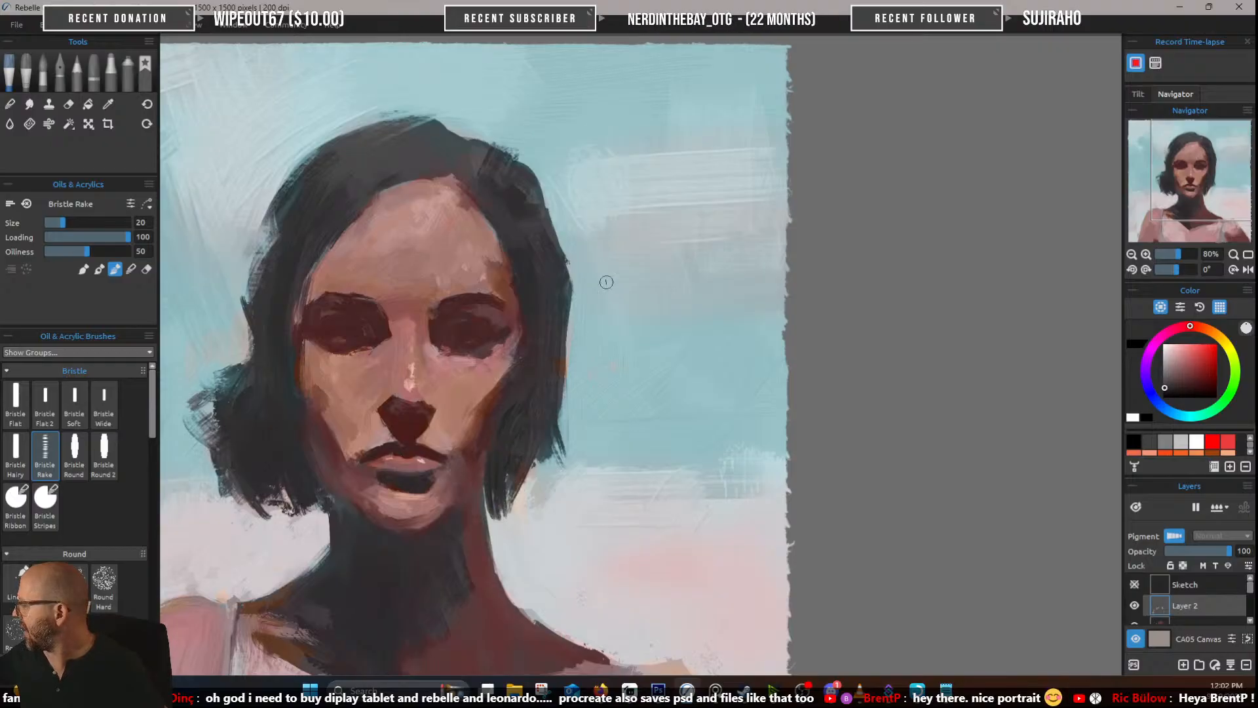
alt+click(496, 436)
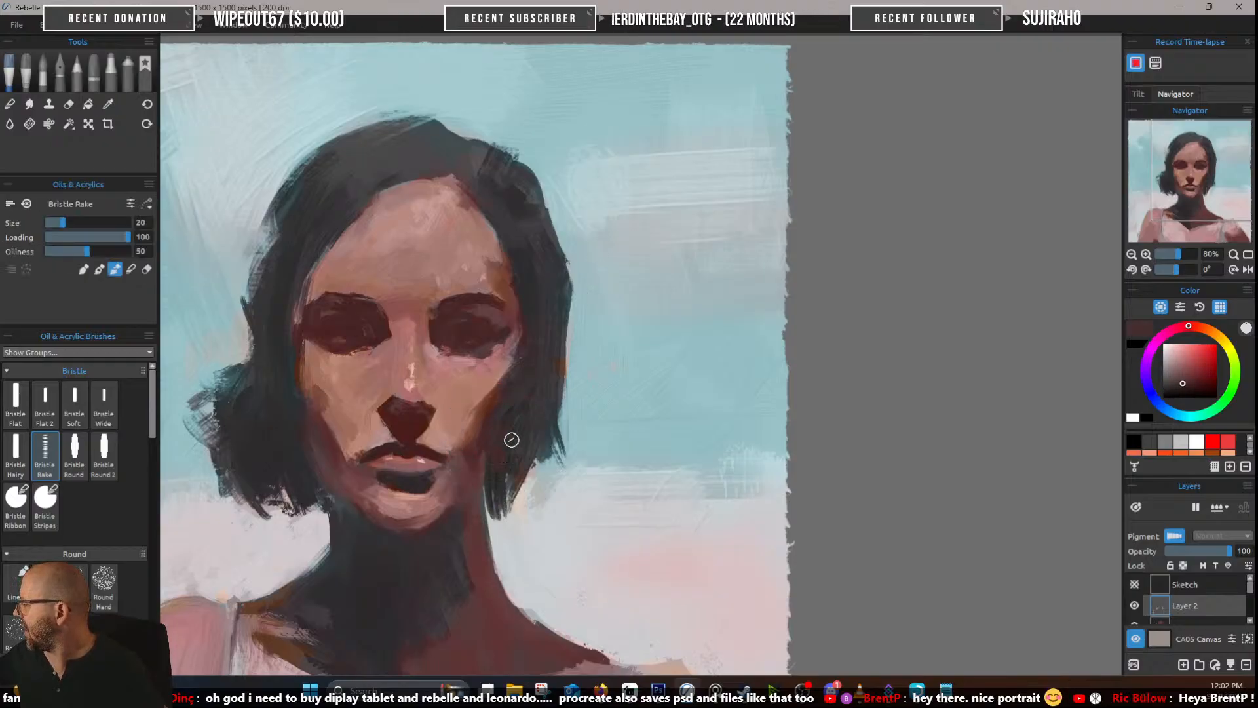
alt+click(506, 386)
alt+click(530, 435)
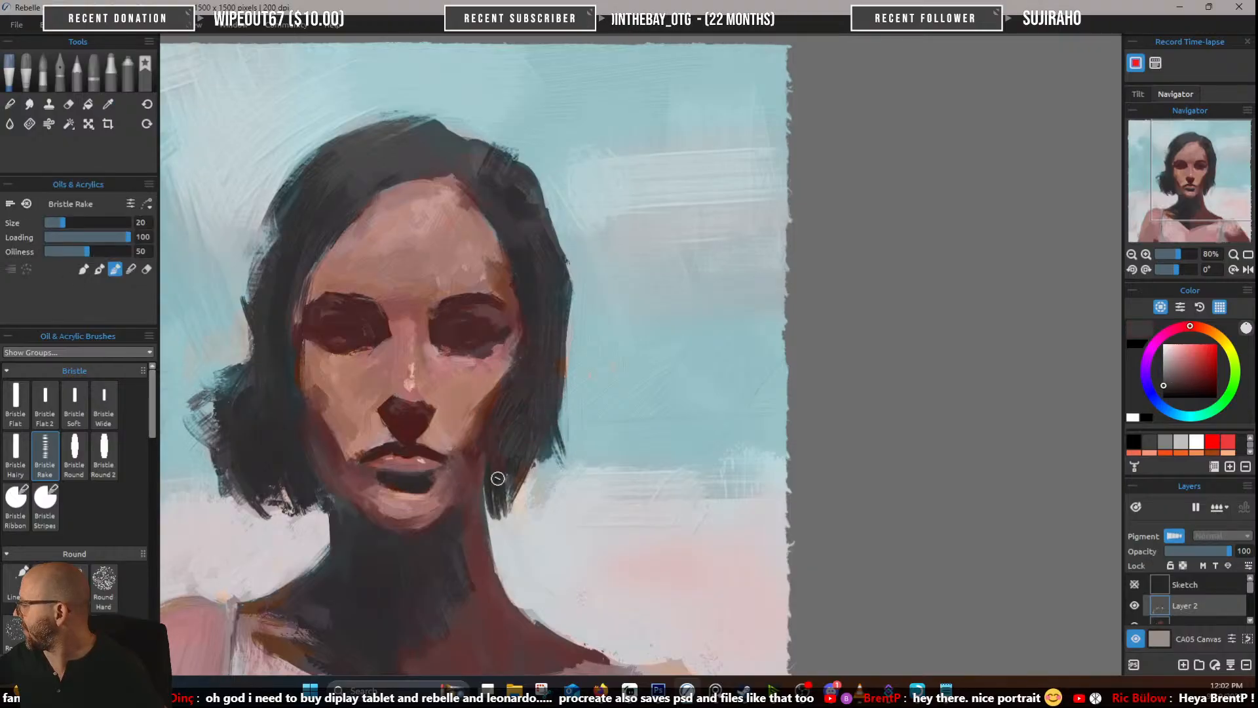
Break up the hair ends beside the right side of the neck with pale background strokes sampled nearby
alt+click(497, 477)
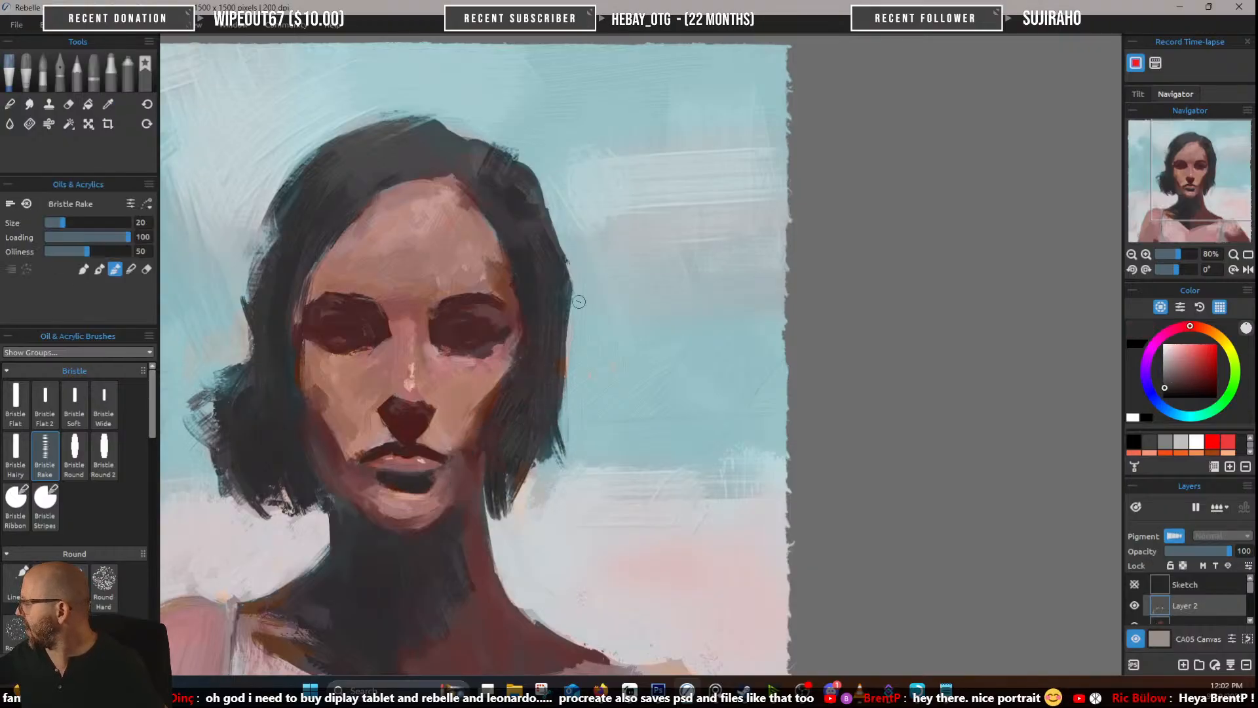
alt+click(515, 524)
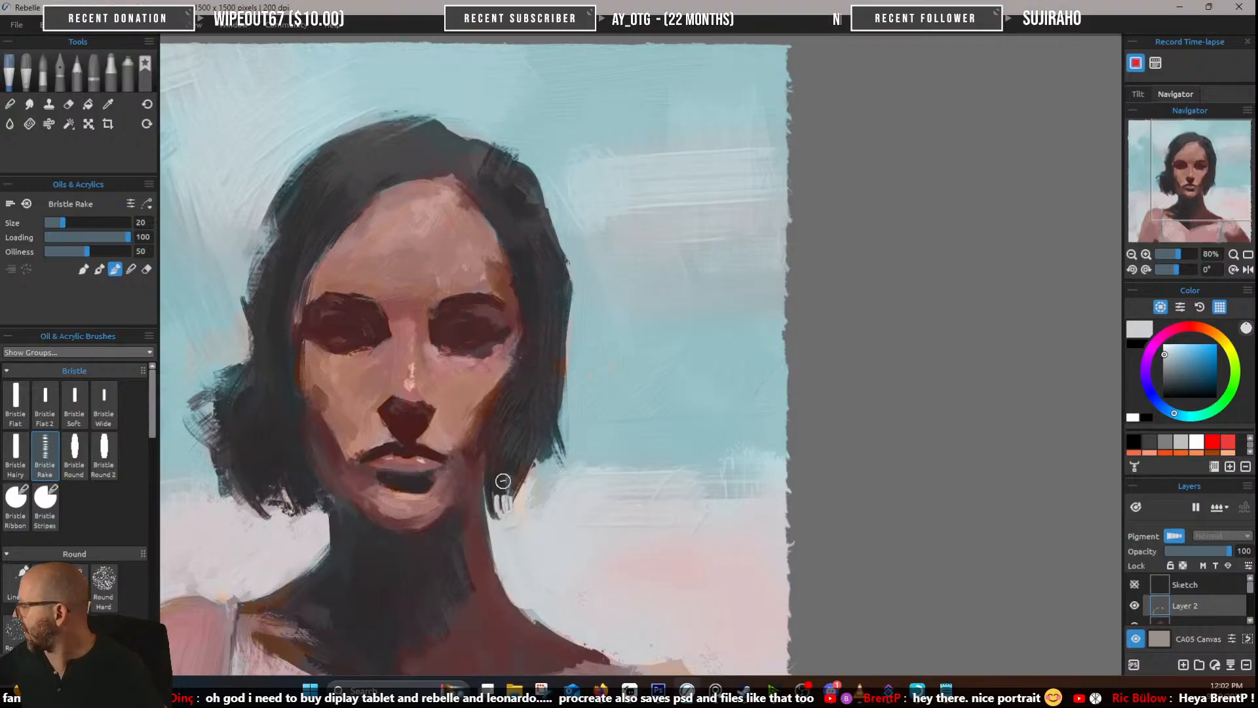
drag(500, 488, 499, 514)
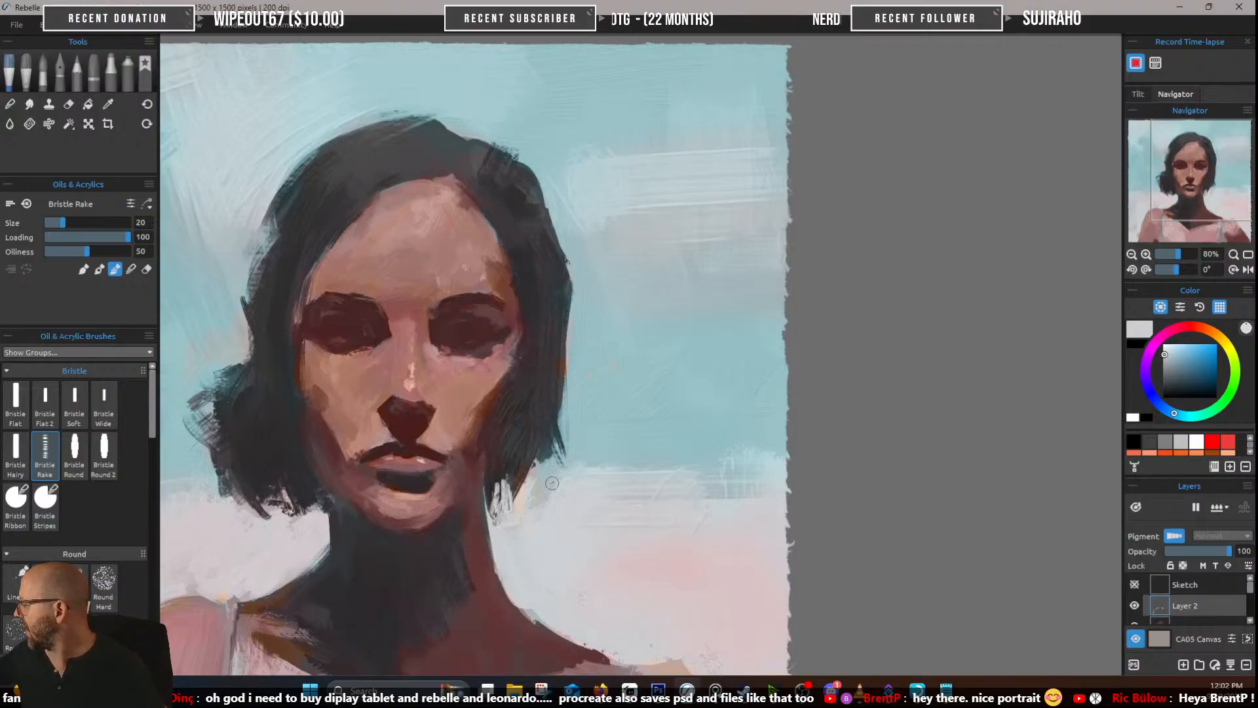
Reshape the hair ends beside the left jaw with a sampled dark strand, and trim them with sampled pale background color
drag(552, 483, 757, 431)
alt+click(503, 451)
mouse_move(515, 452)
mouse_down()
mouse_move(532, 492)
mouse_move(521, 473)
mouse_up()
alt+click(505, 474)
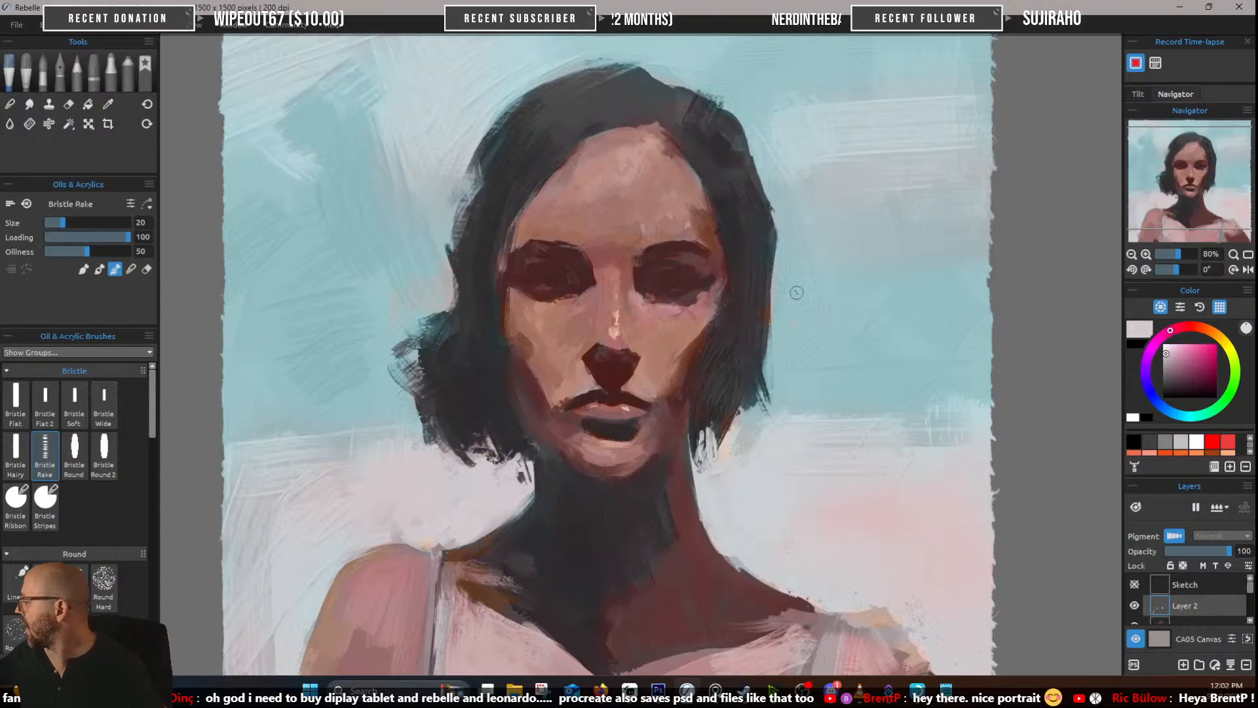
alt+click(520, 491)
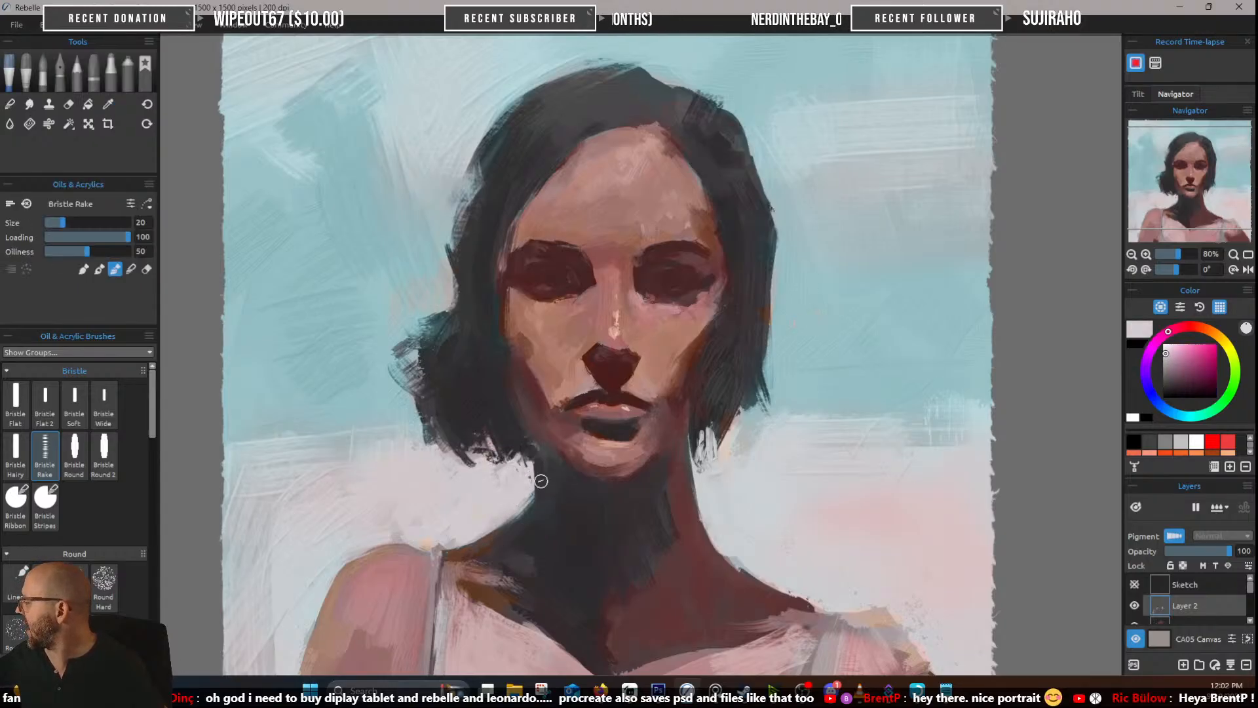
drag(644, 480, 608, 430)
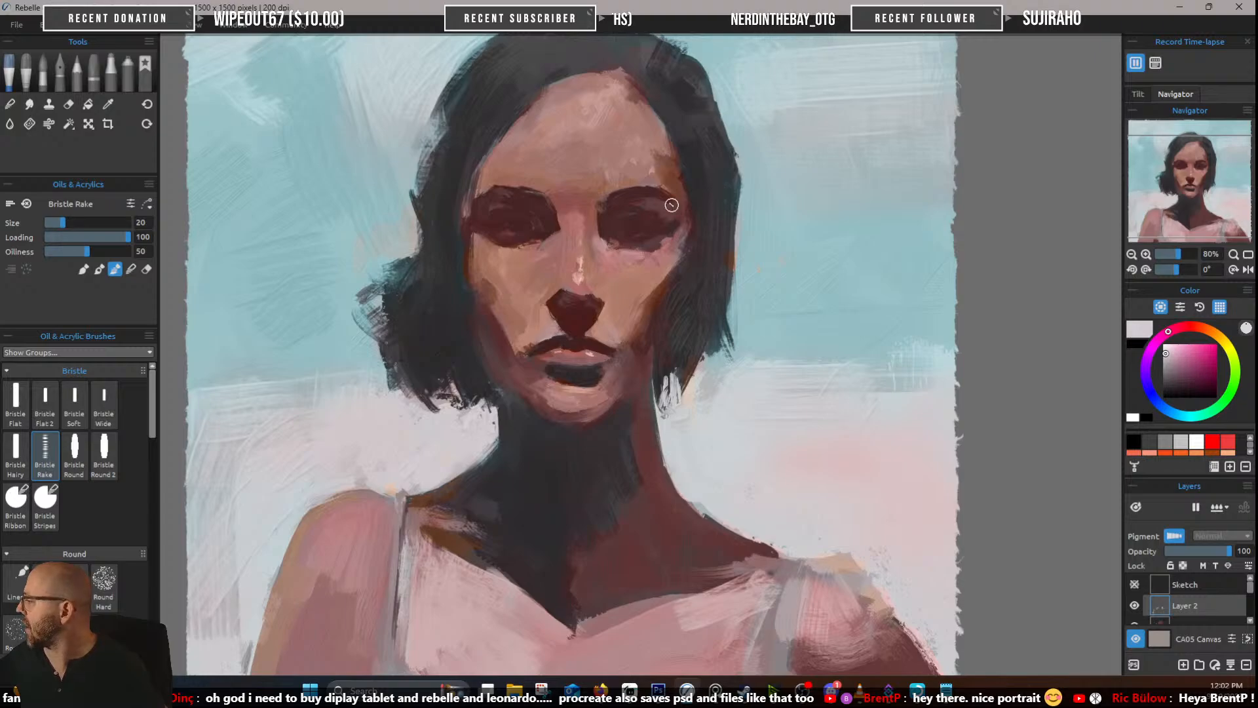
Refine the shadow of the right eye with a dark tone sampled from the eye socket
scroll(767, 289, up, 5)
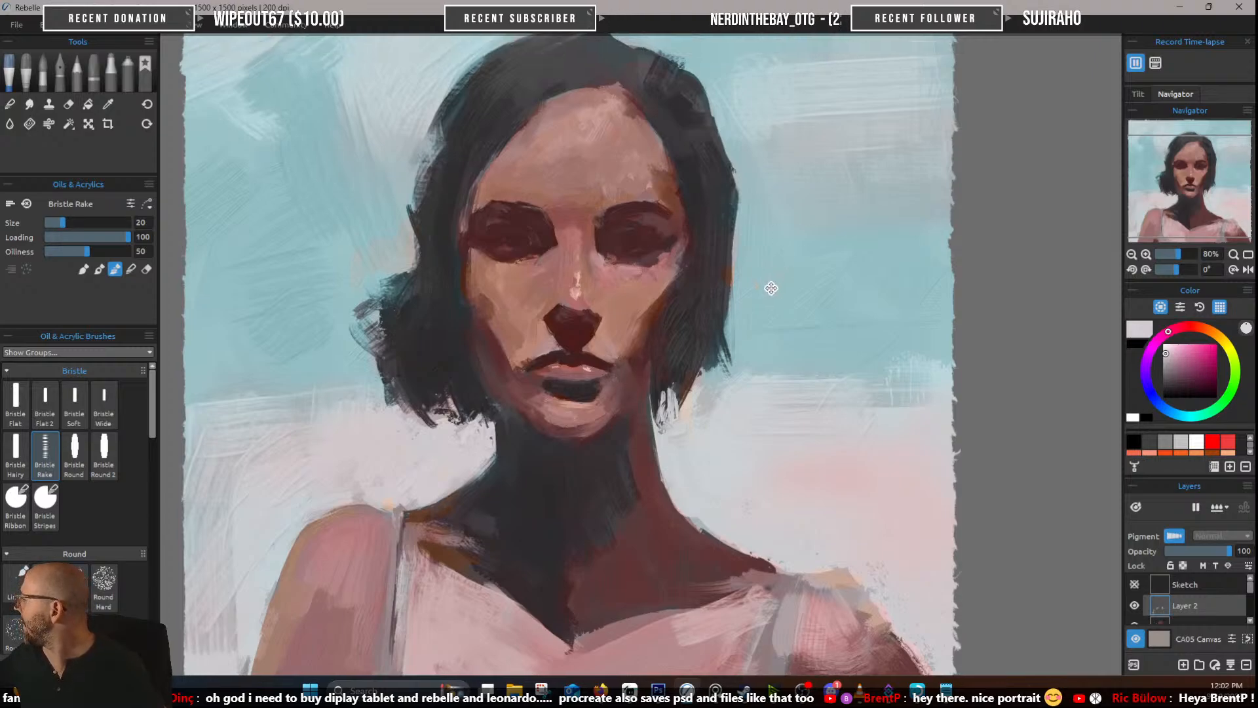
alt+click(649, 250)
mouse_move(629, 234)
mouse_down()
mouse_move(657, 264)
mouse_move(636, 219)
mouse_move(634, 247)
mouse_move(666, 230)
mouse_up()
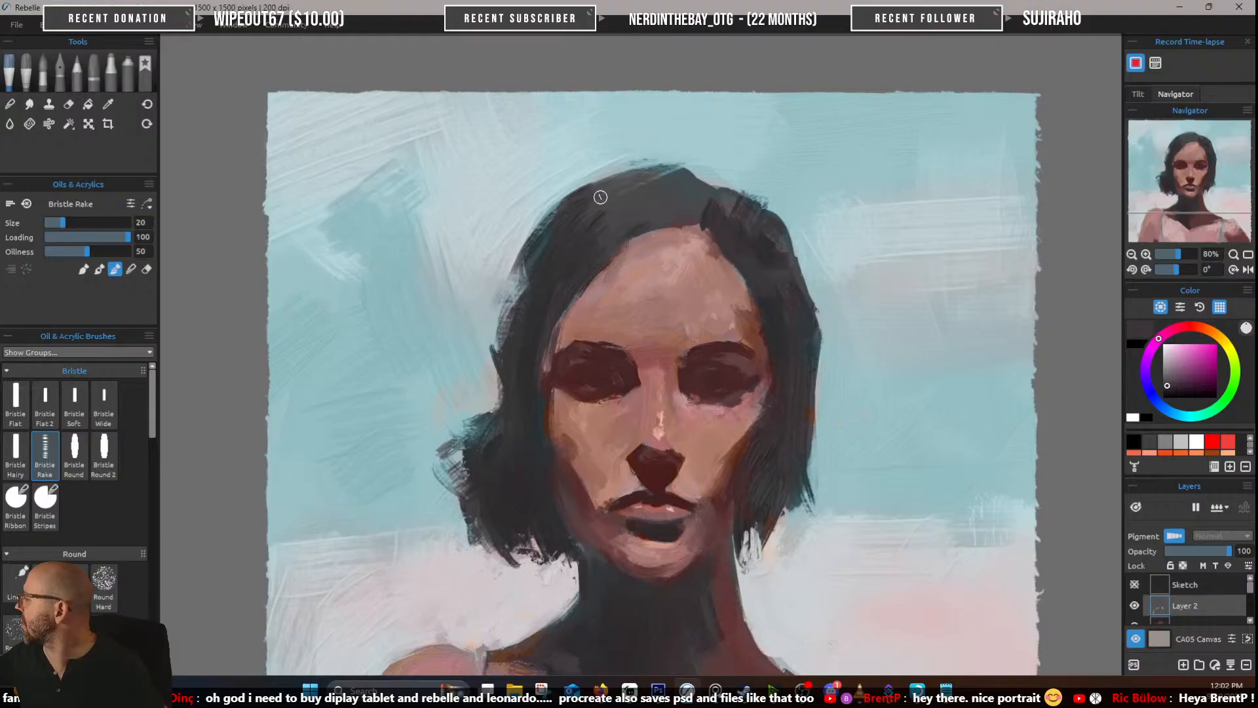
Rake sampled dark gray strands from the crown down the left side of the hair
alt+click(623, 196)
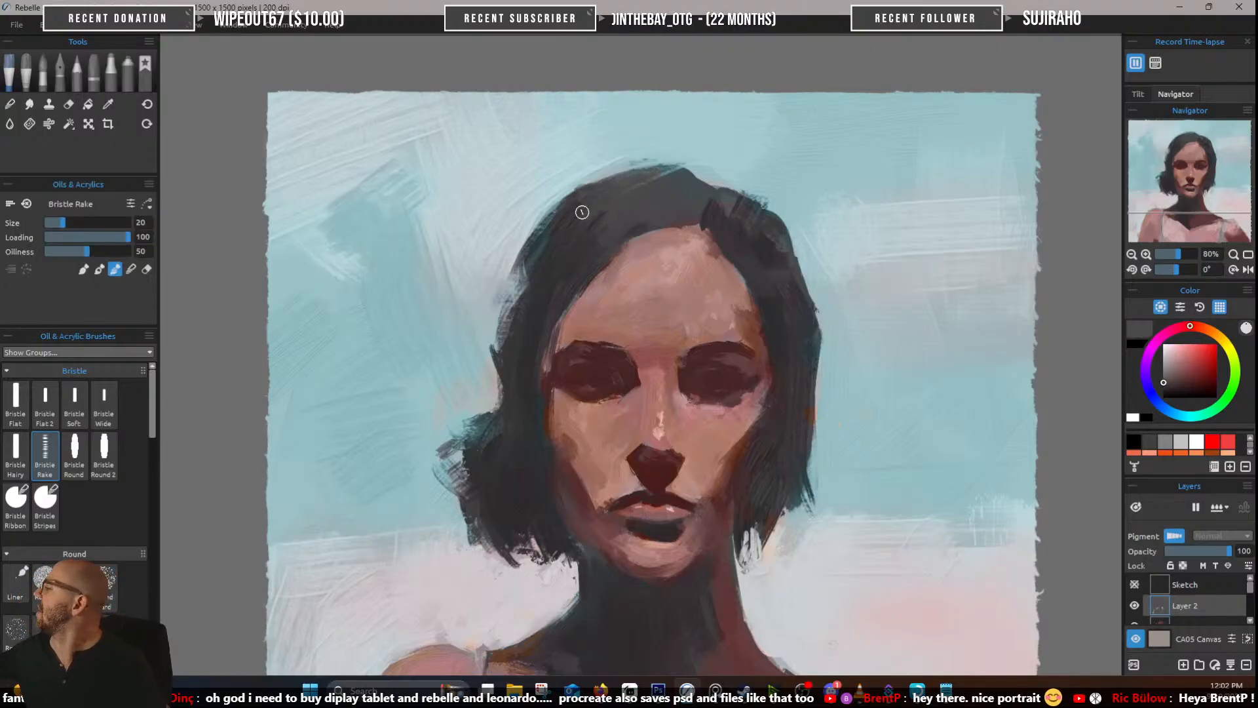
alt+click(568, 242)
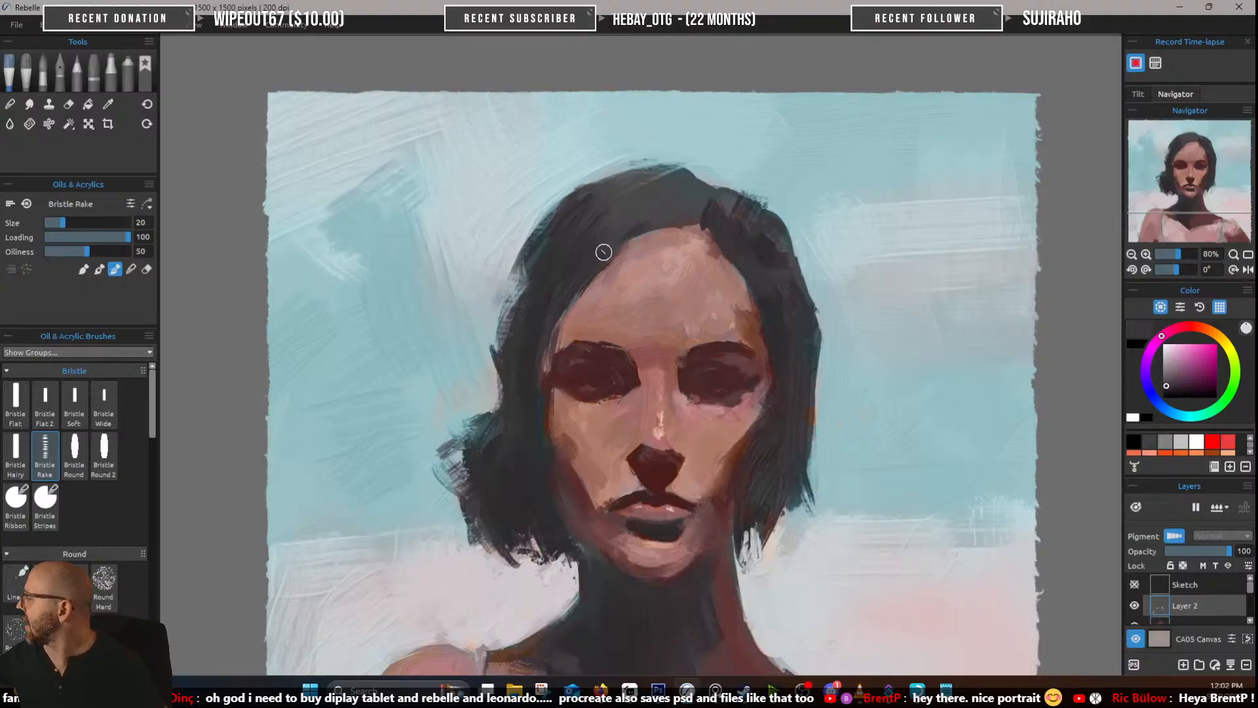
alt+click(602, 274)
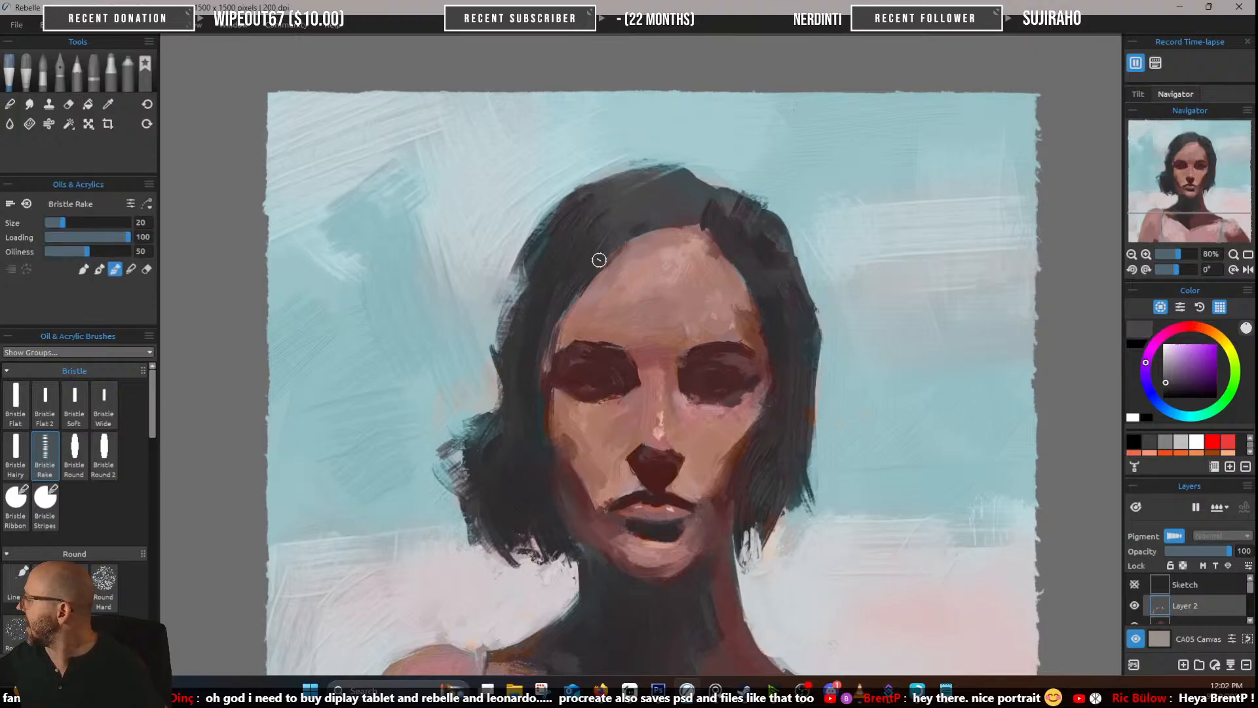
alt+click(528, 306)
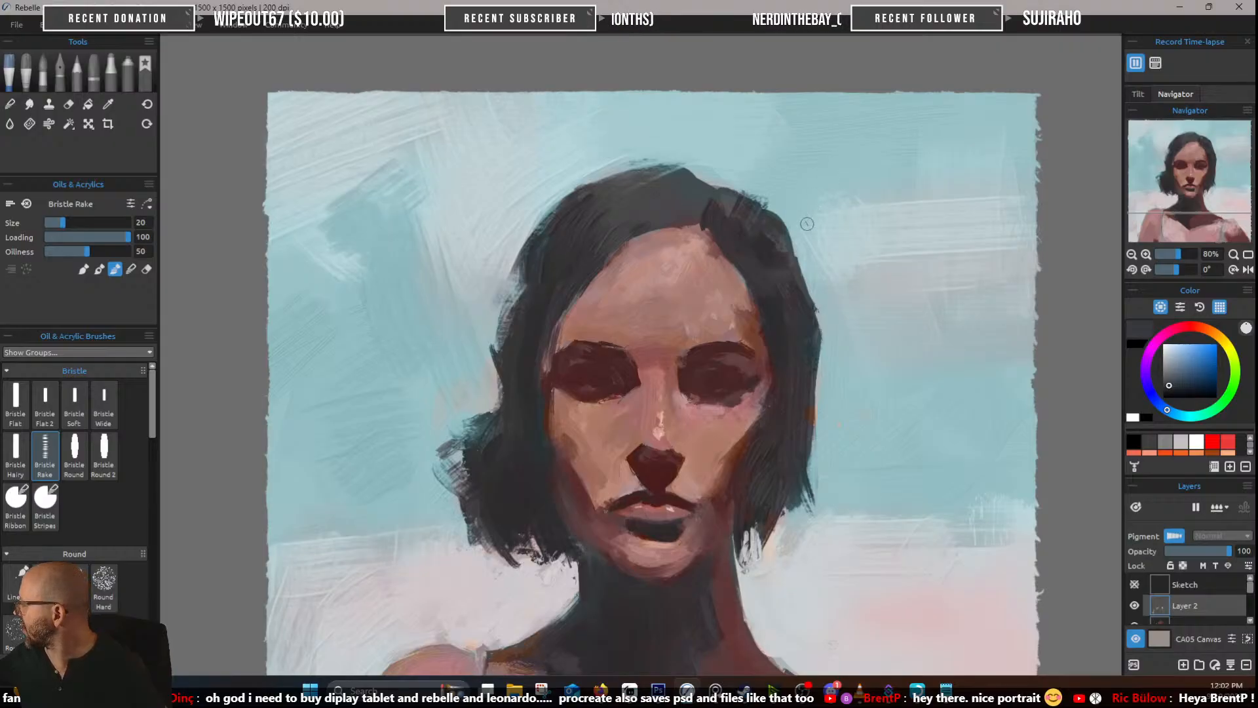
Blend sampled dark tones into the right side of the hair, and clean its outer edge with sampled sky blue
alt+click(778, 255)
drag(797, 327, 682, 230)
alt+click(690, 267)
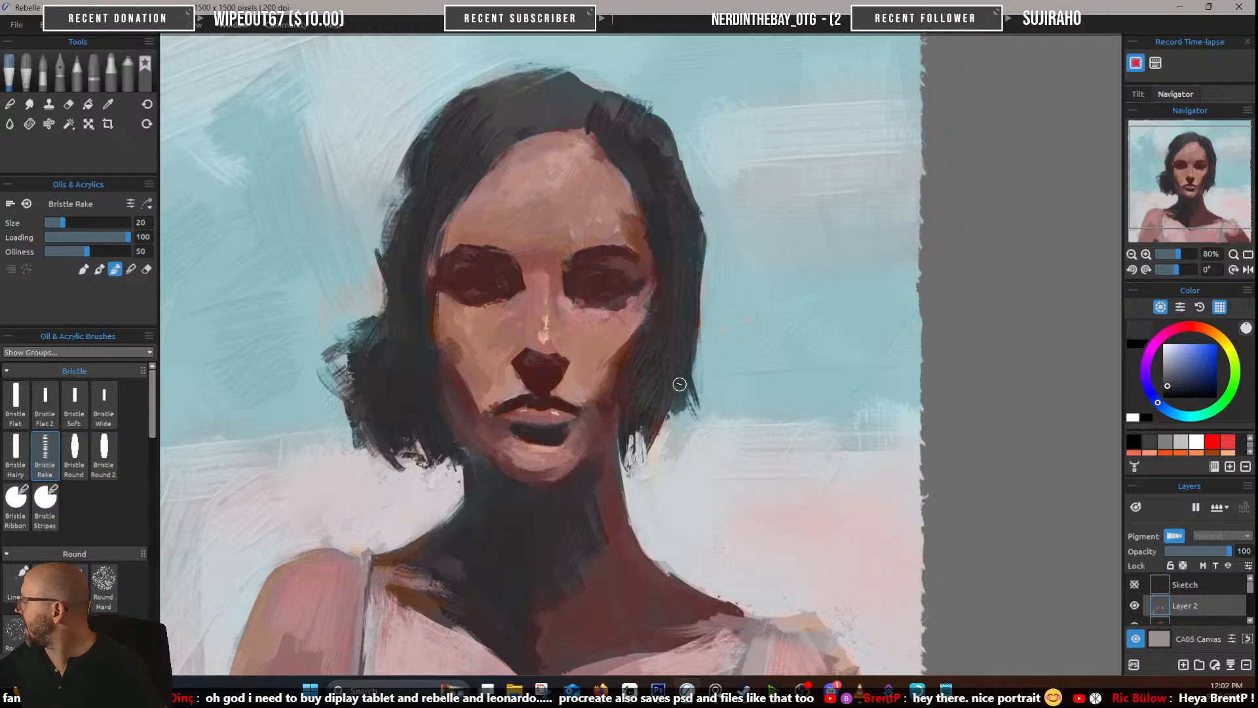
alt+click(712, 334)
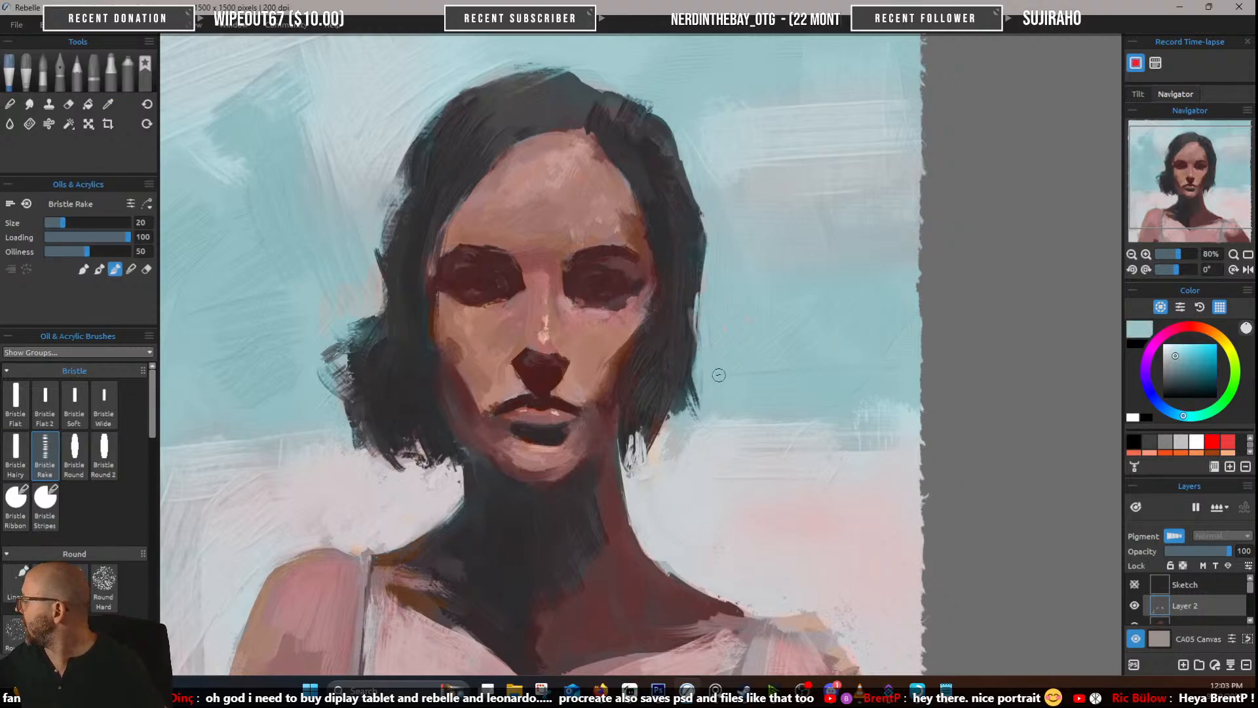
drag(689, 278, 831, 282)
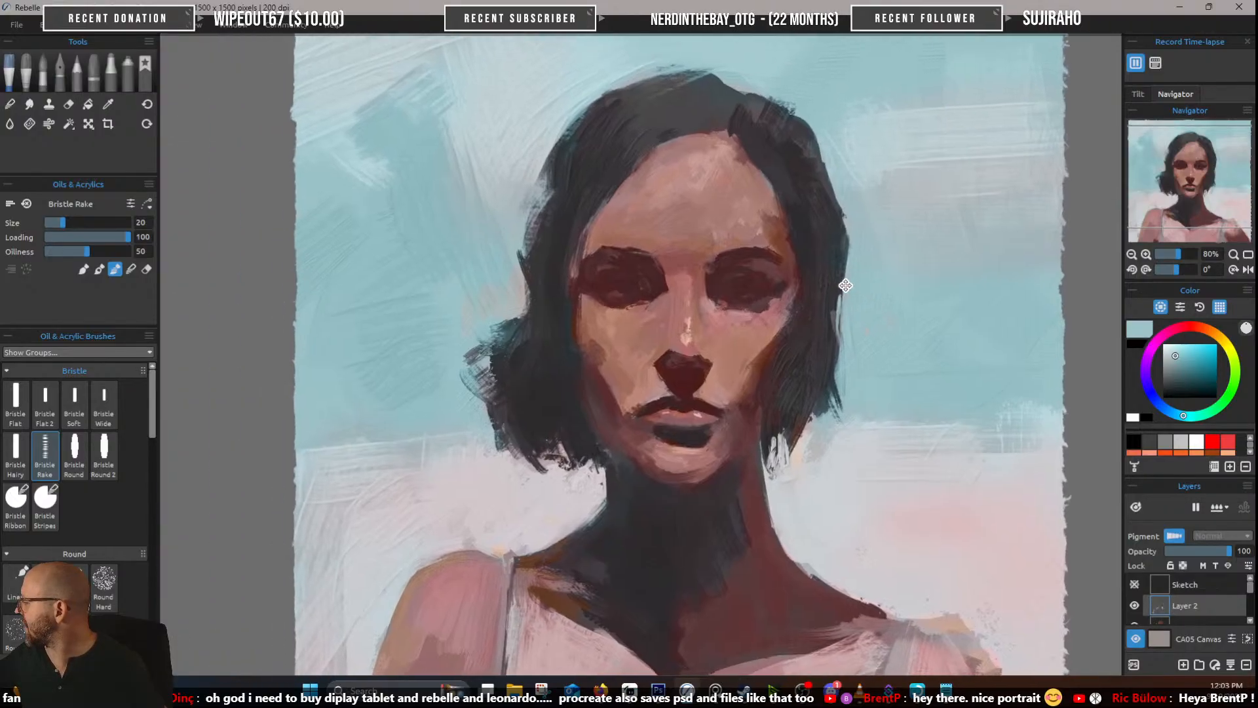
Reshape the flipped-out left curl and the notch above it with sampled dark hair and pale sky tones
alt+click(502, 359)
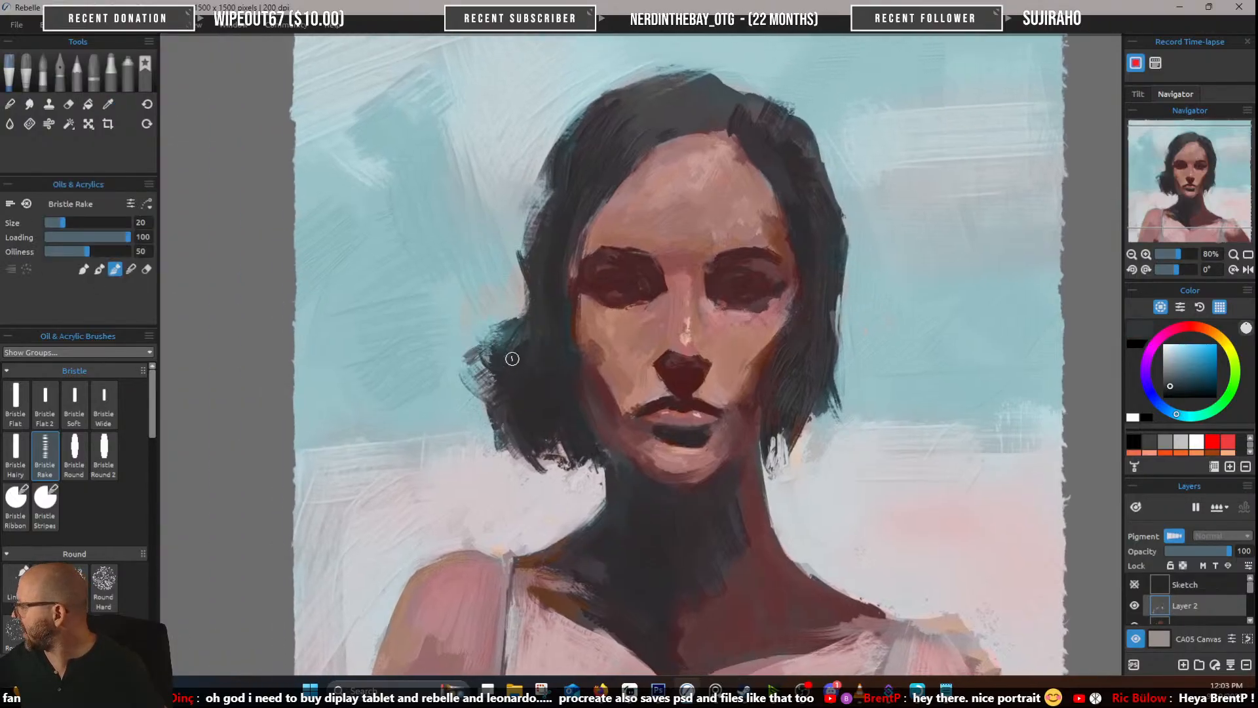
alt+click(499, 314)
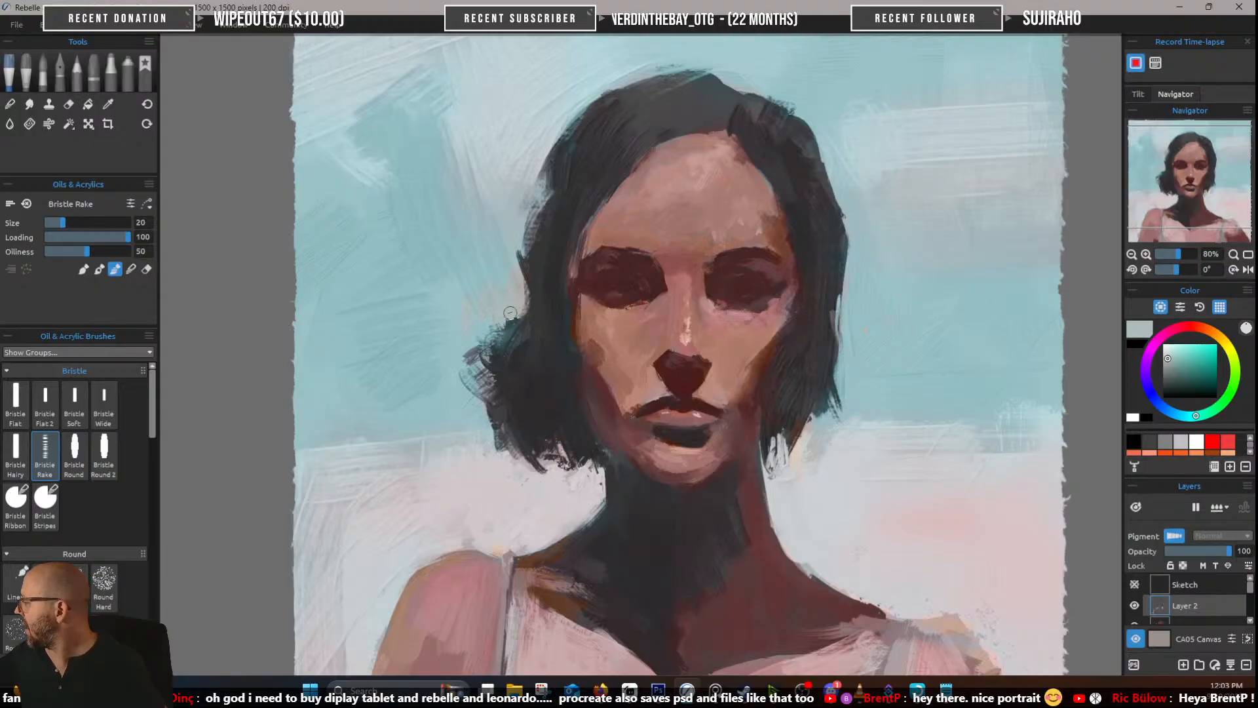
alt+click(510, 325)
alt+click(521, 327)
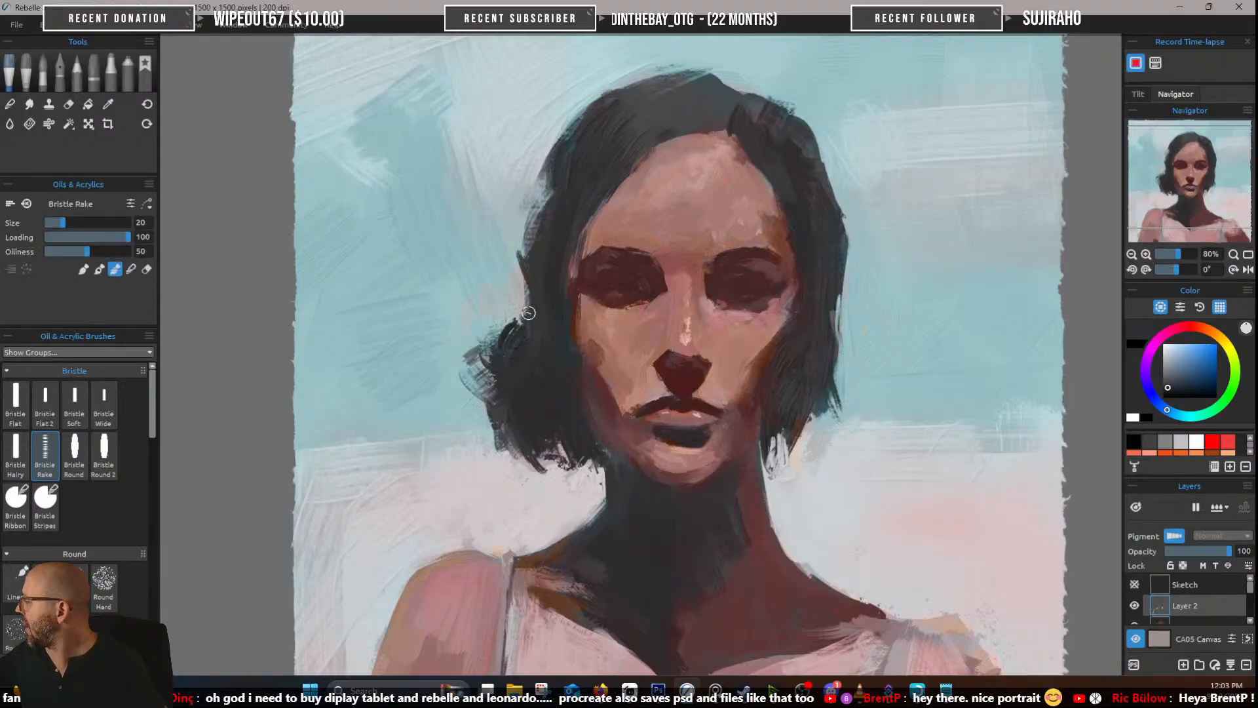
Blend the hair beside the left temple and along the right hairline using dark tones sampled from the hair
drag(811, 250, 665, 284)
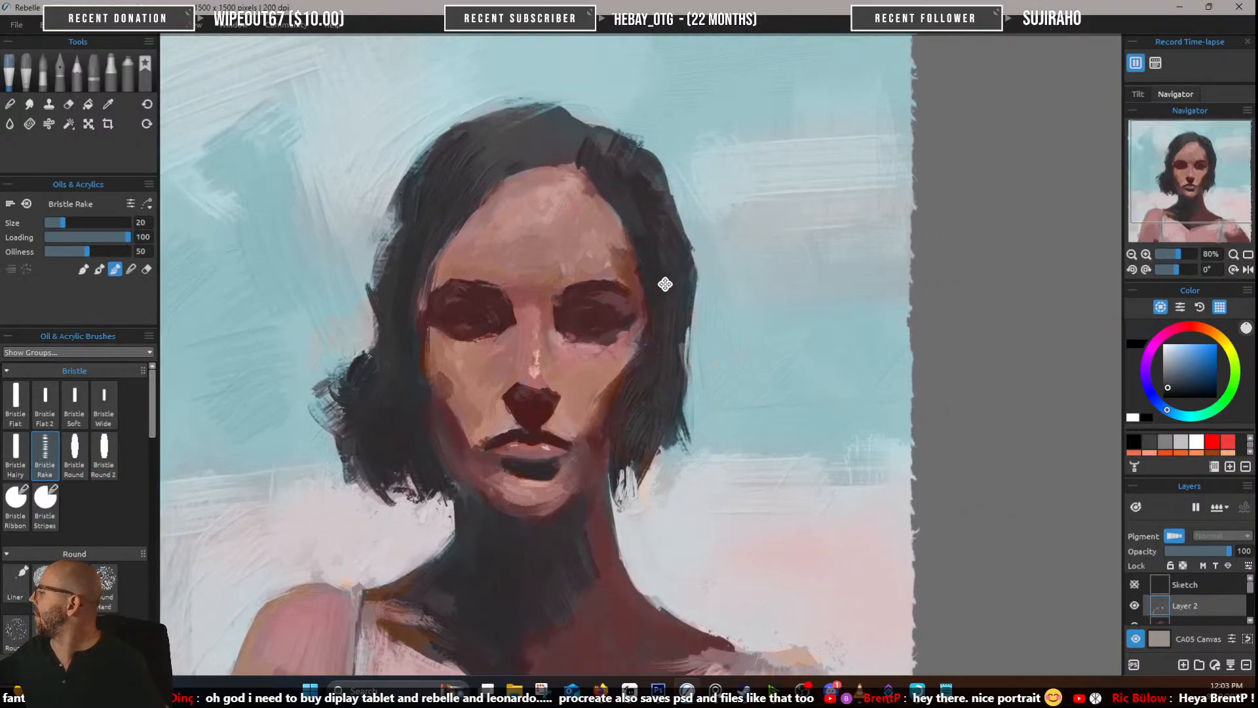
alt+click(421, 283)
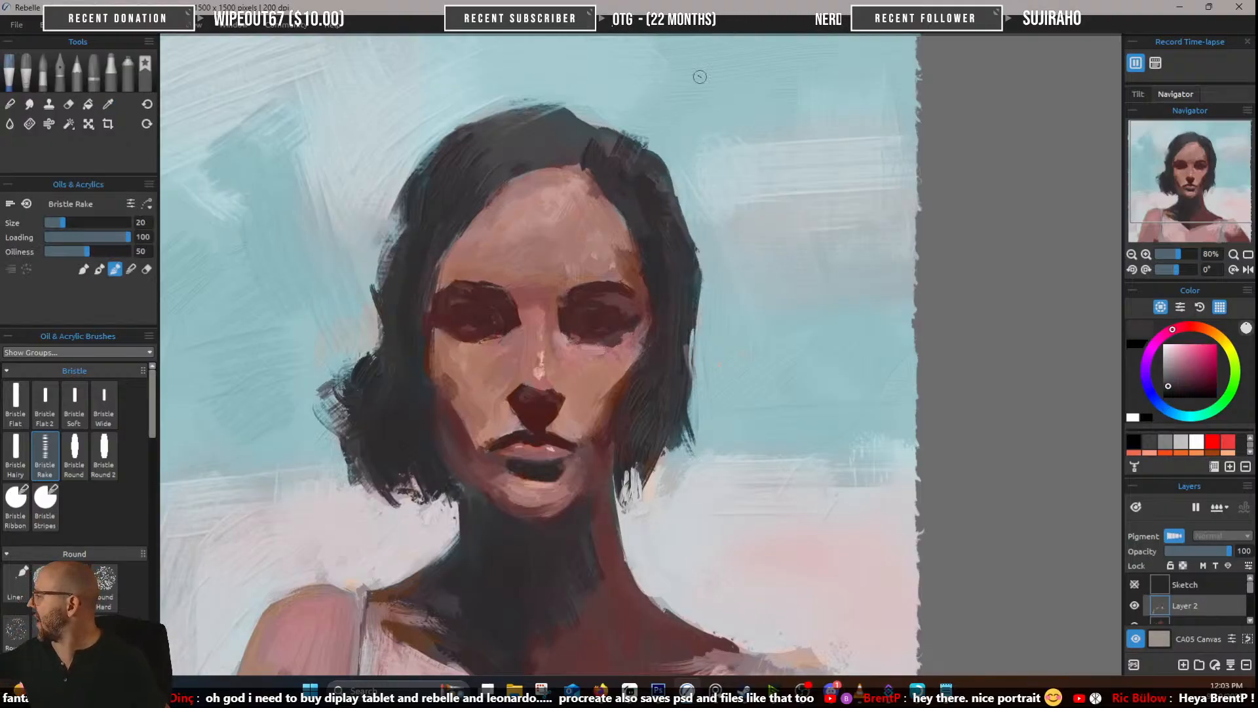
alt+click(663, 228)
alt+click(635, 248)
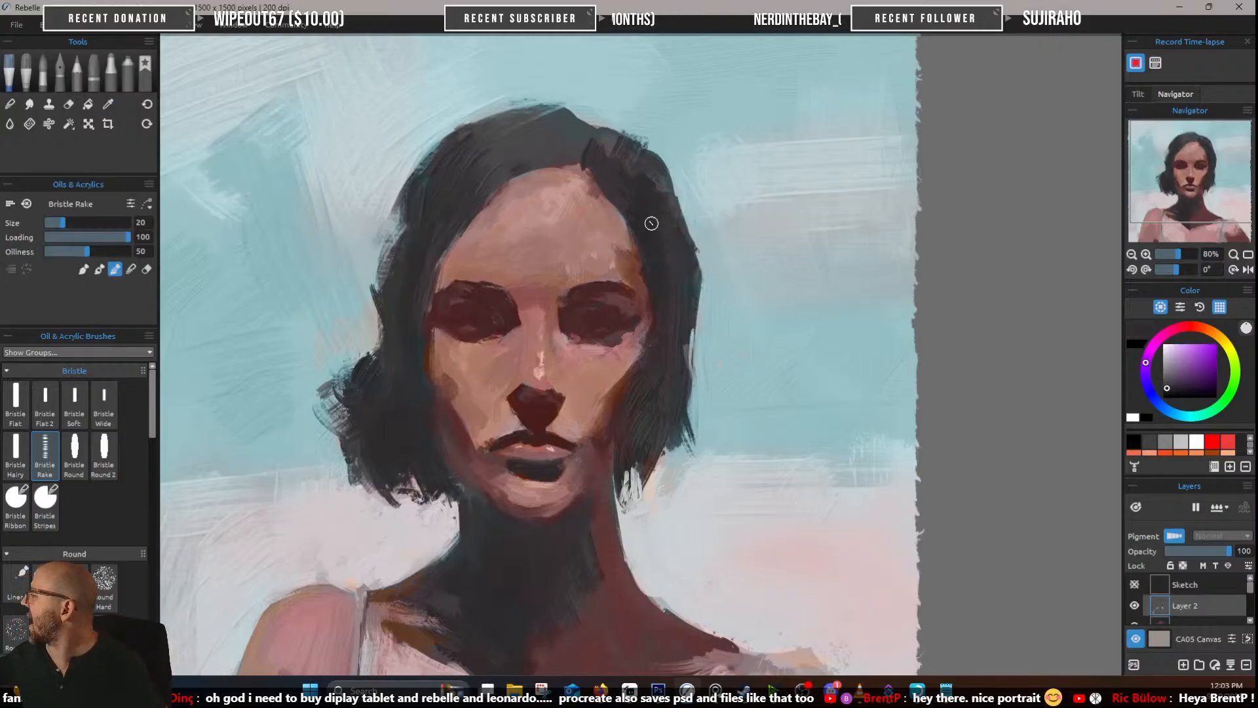
drag(651, 224, 710, 314)
Blend the forehead from the hairline to its center with sampled pinkish skin tones
alt+click(652, 261)
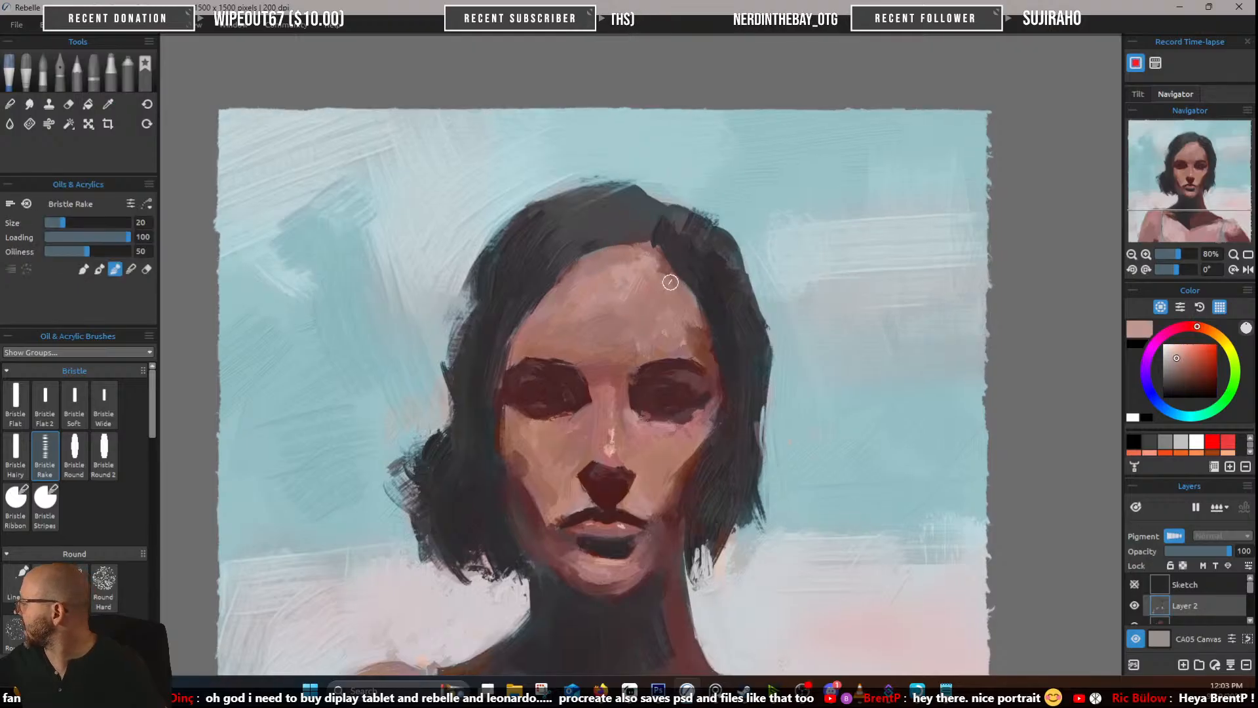
alt+click(588, 275)
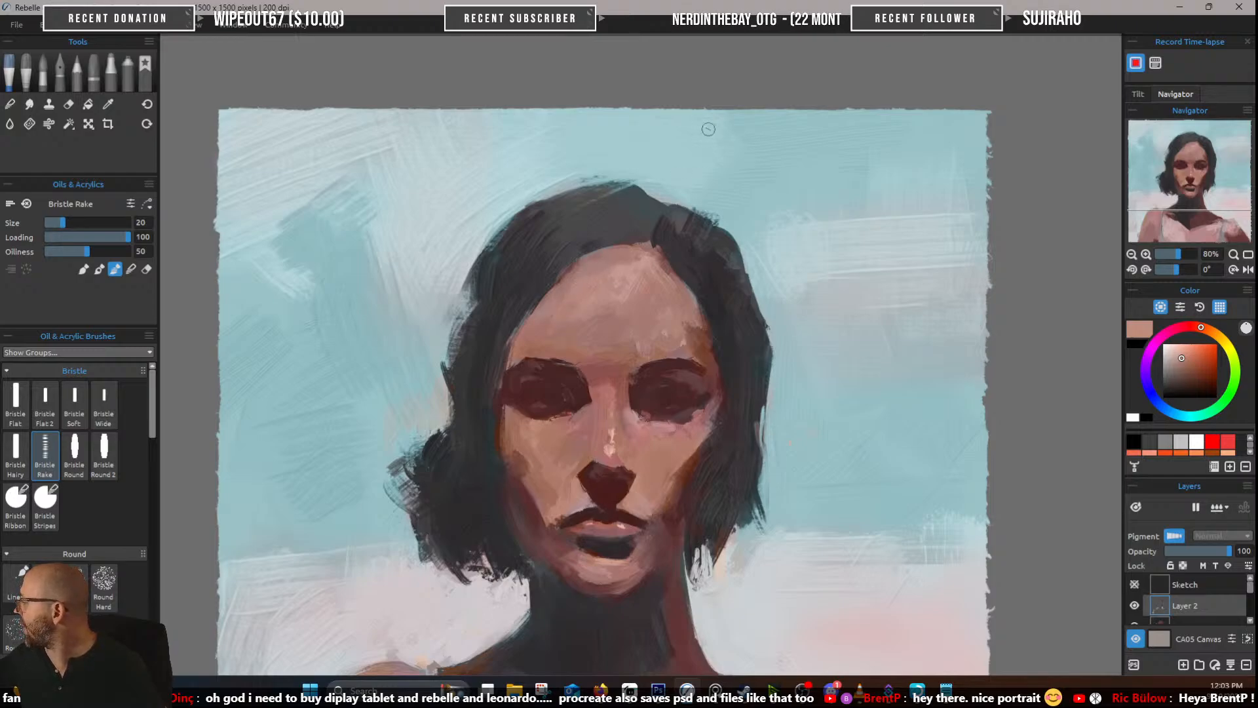
alt+click(626, 334)
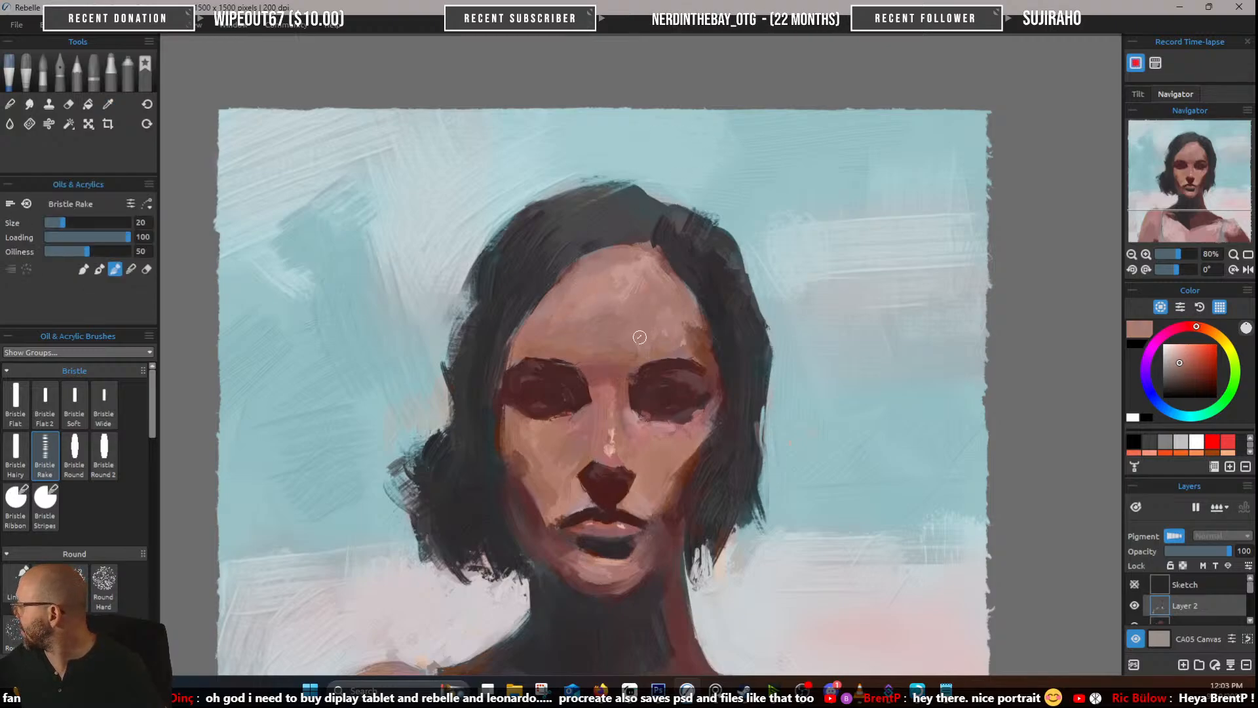
alt+click(616, 337)
alt+click(620, 326)
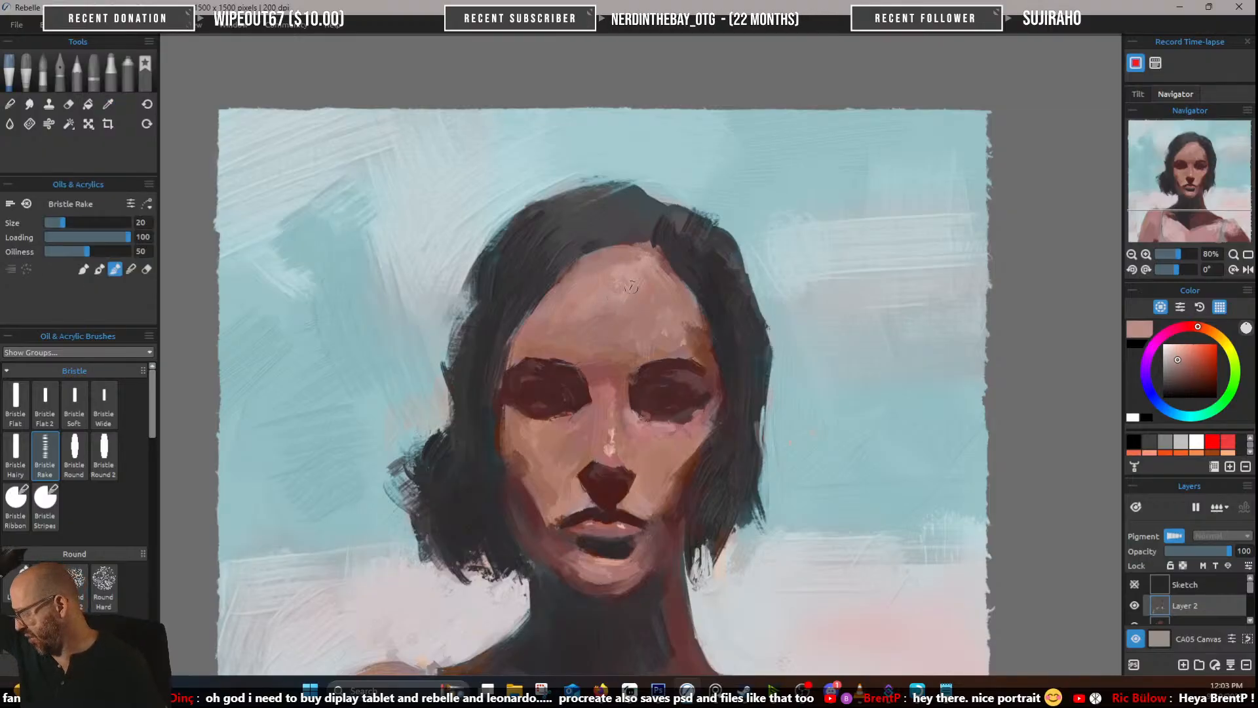
Soften the shadow edge on the left cheek with sampled brown, dark shadow and lighter skin tones
alt+click(521, 470)
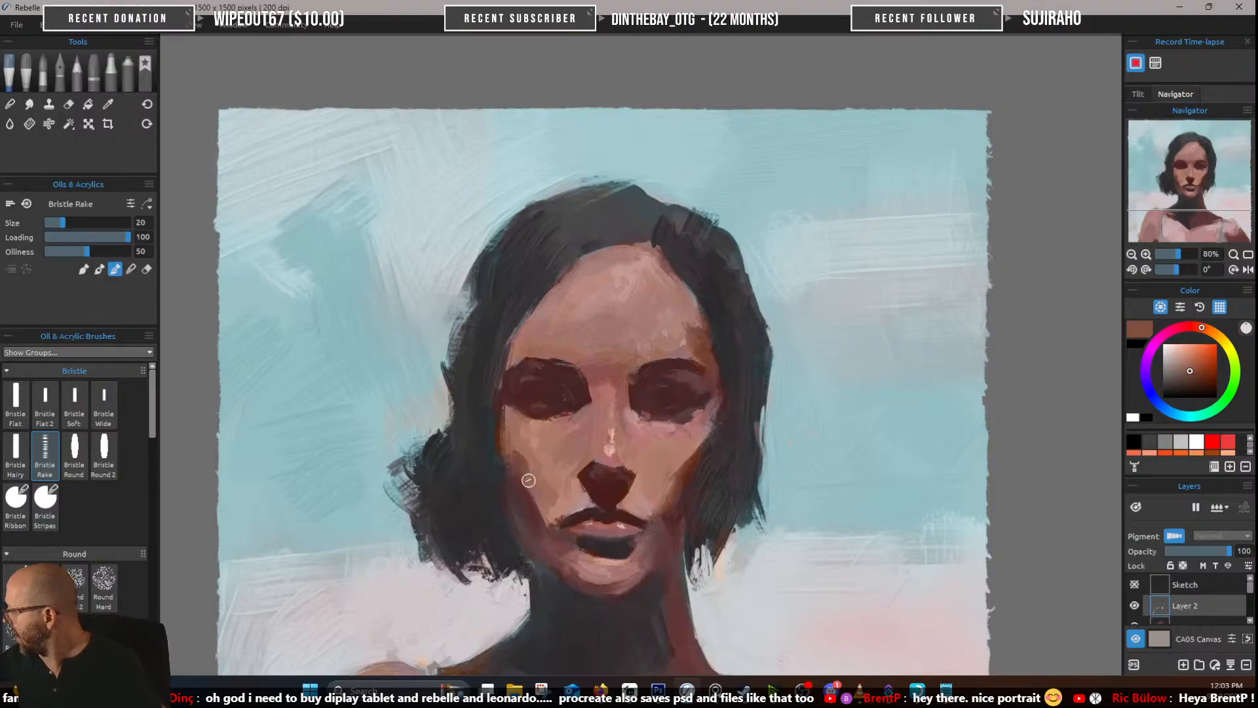
drag(523, 464, 539, 500)
alt+click(517, 497)
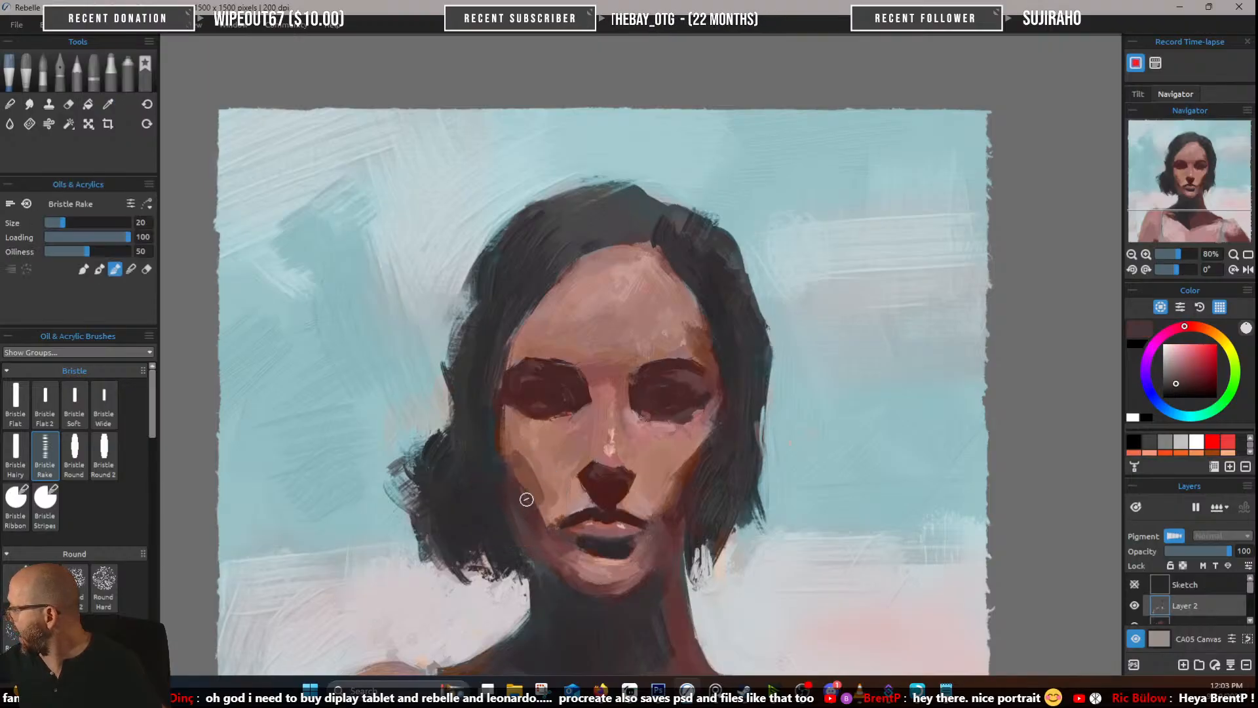
alt+click(535, 467)
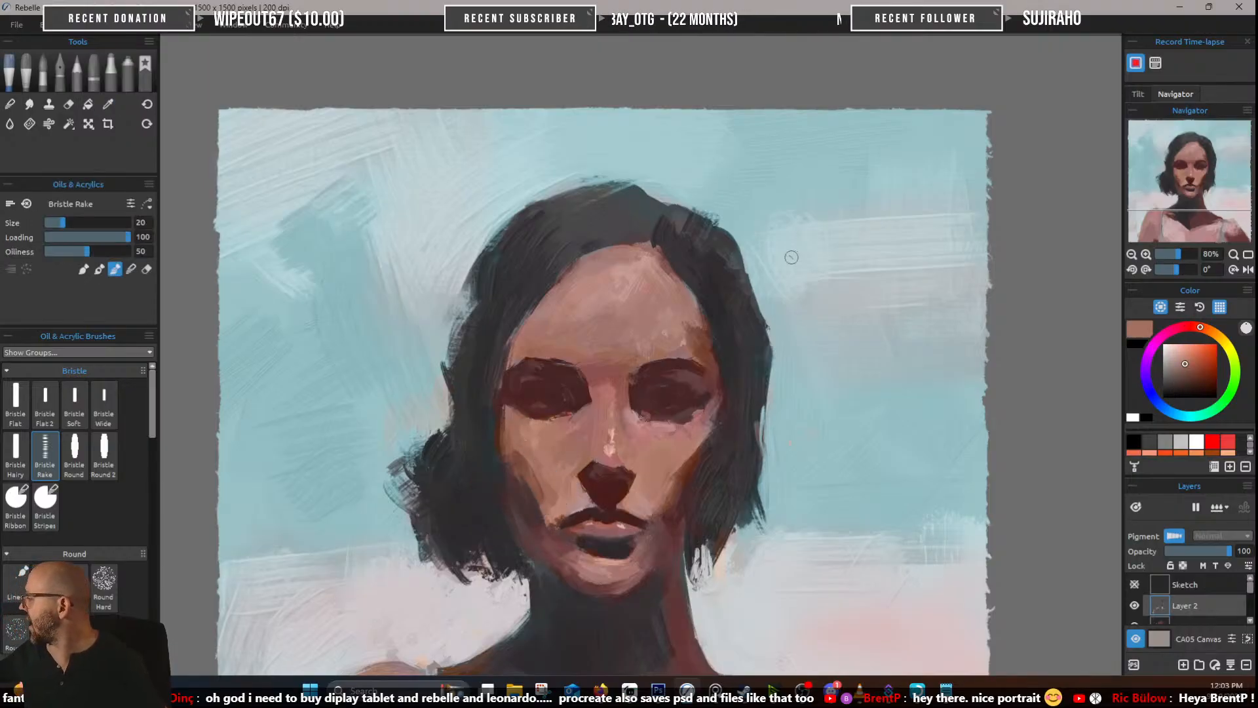
Refine the skin above the left brow and between the brows with sampled brown and pink tones
alt+click(528, 347)
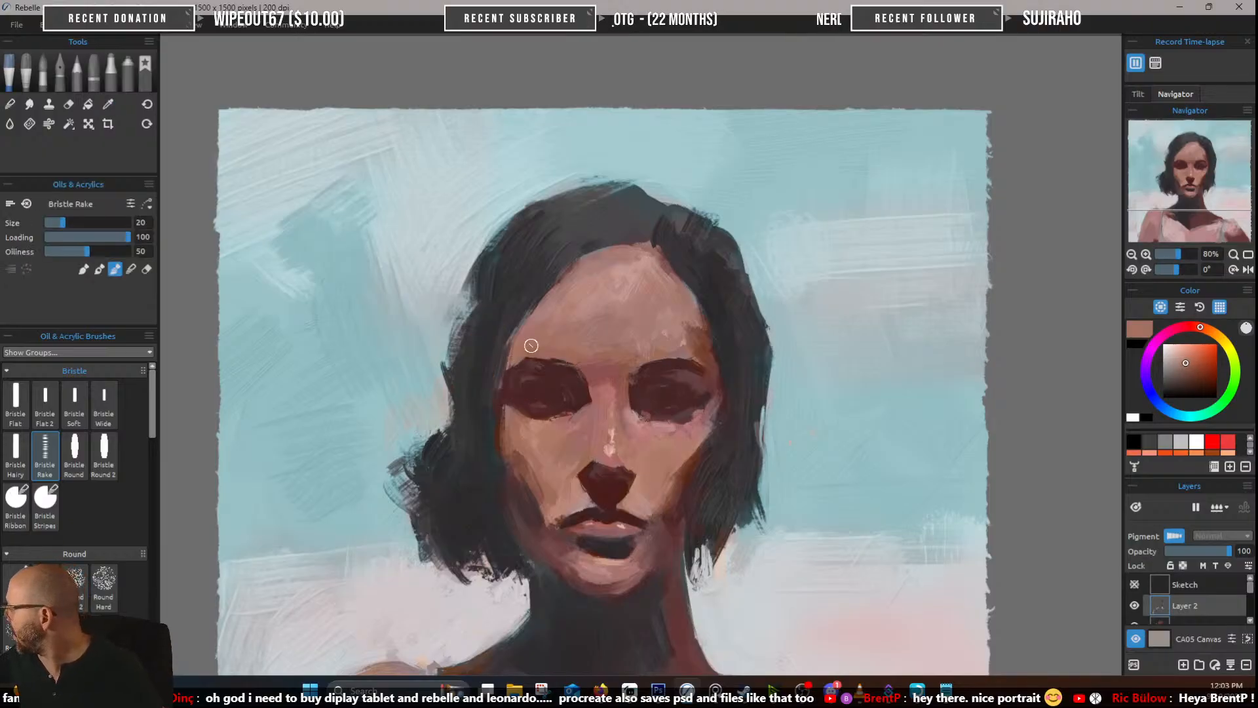
alt+click(533, 346)
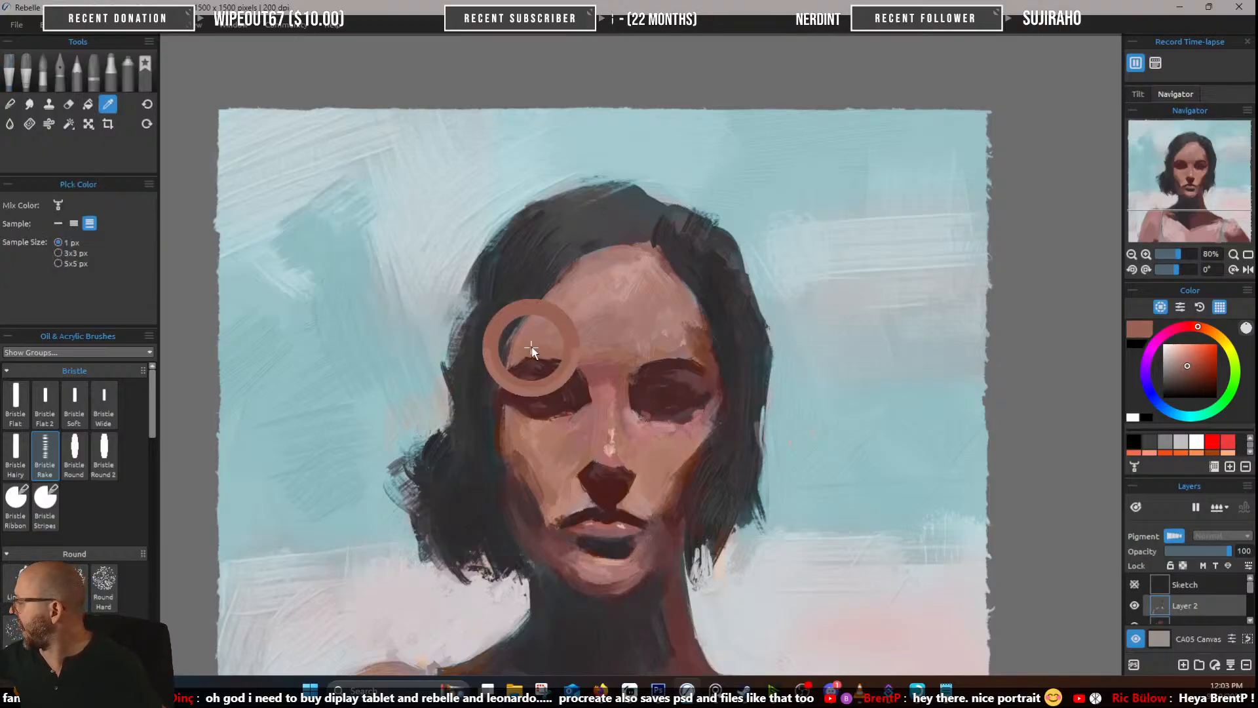
alt+click(548, 354)
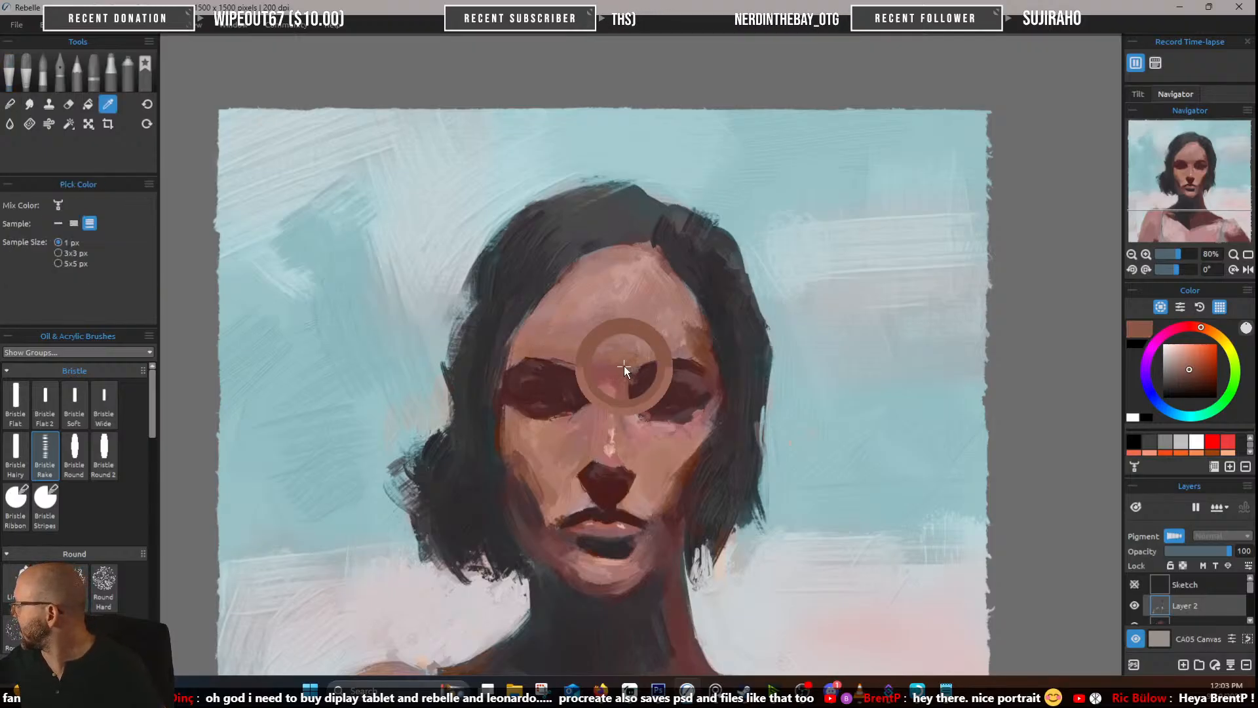
alt+click(632, 369)
alt+click(604, 393)
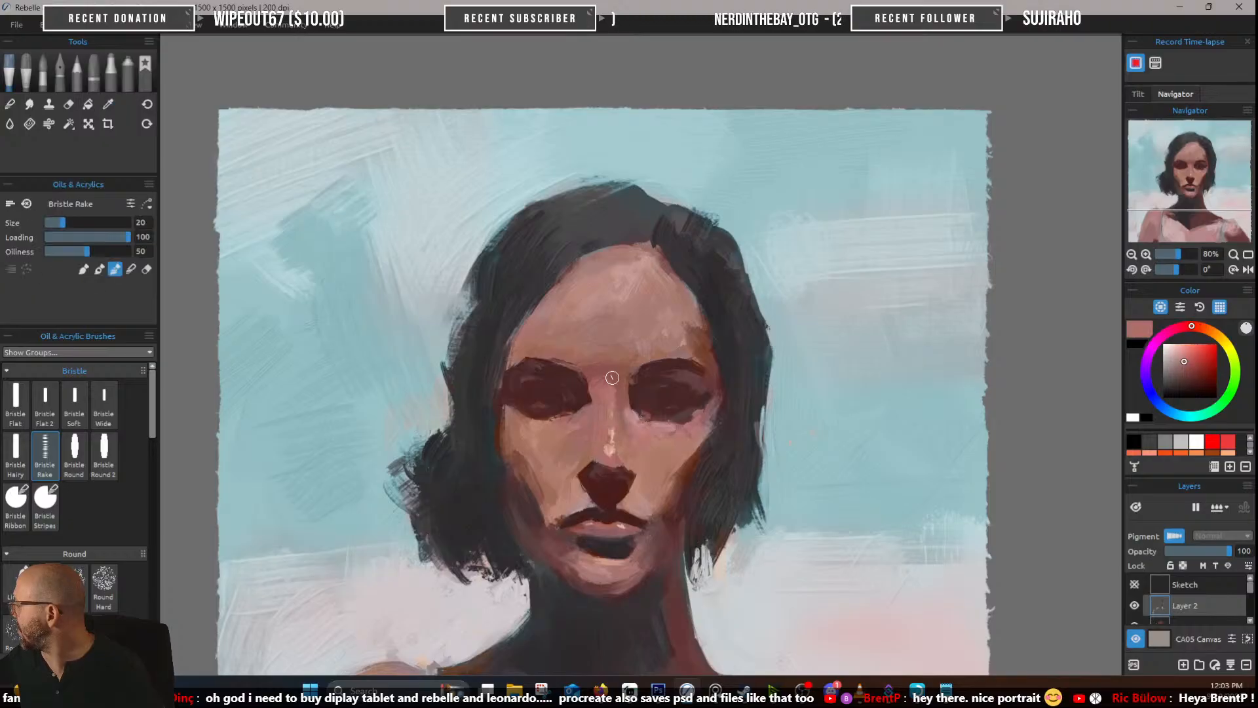
alt+click(599, 371)
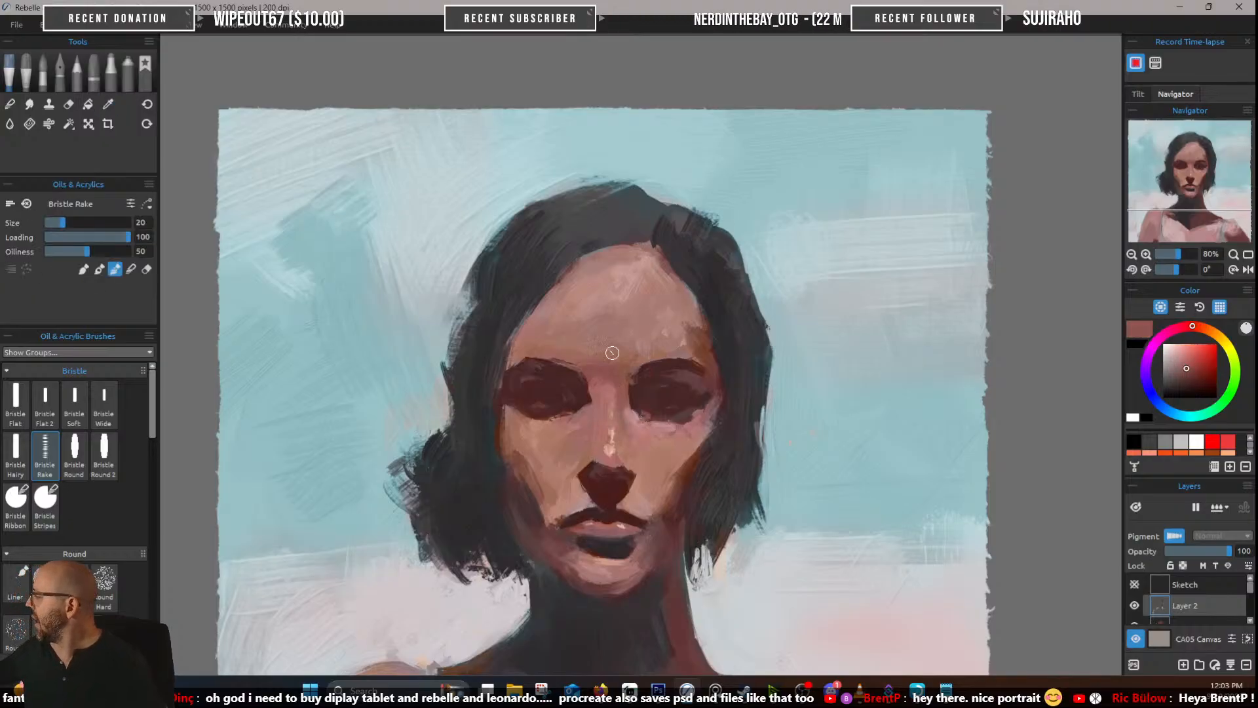
alt+click(563, 370)
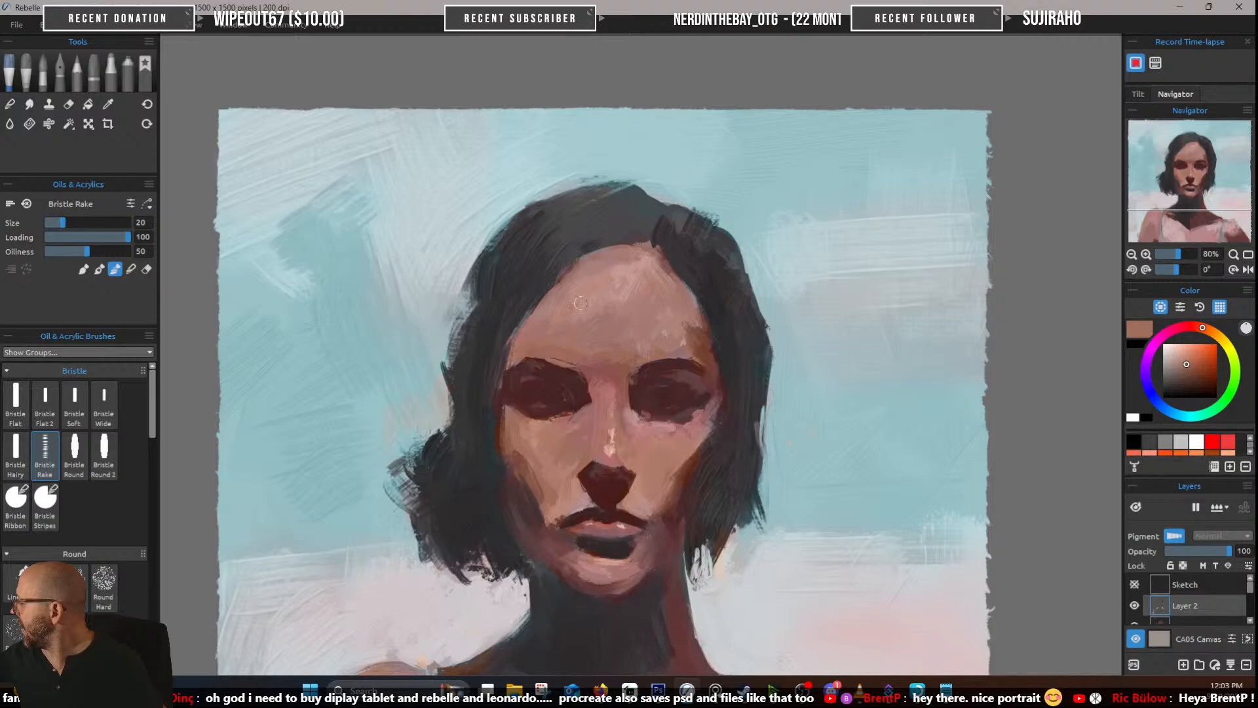
Darken the left brow down to its inner corner using the Bristle Flat 2 brush and sampled dark brown
click(103, 399)
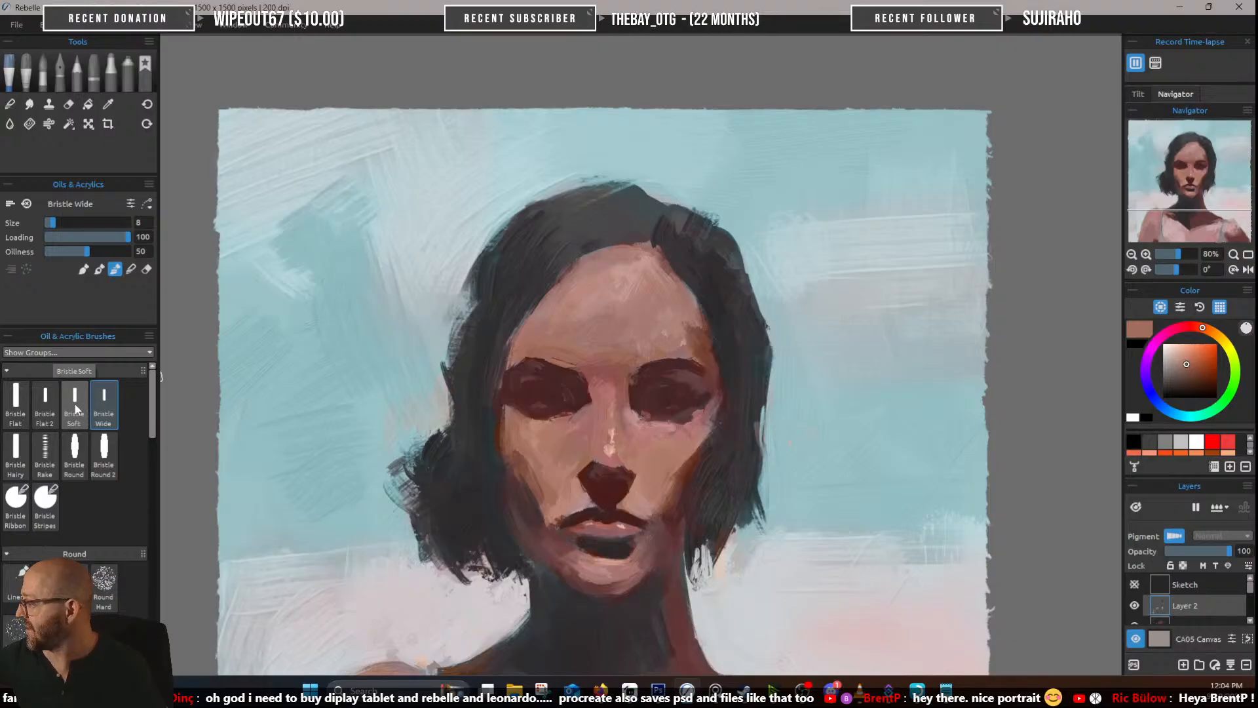
click(58, 395)
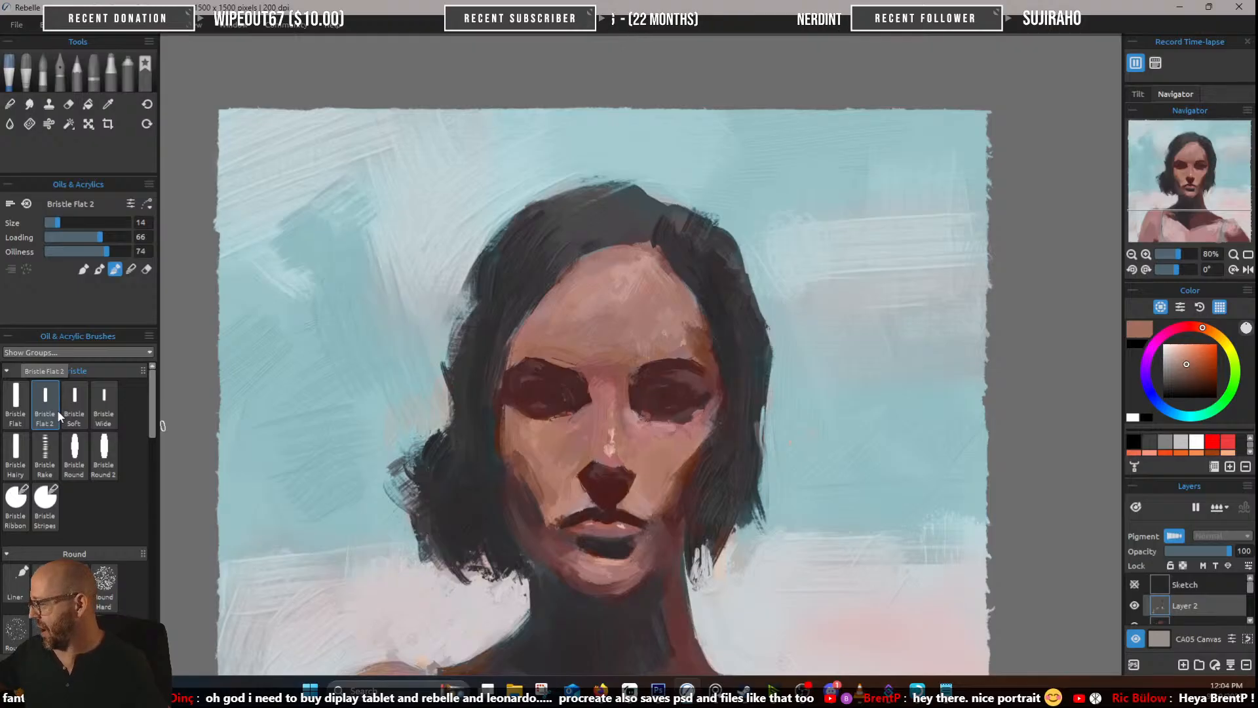
alt+click(550, 364)
drag(547, 364, 584, 372)
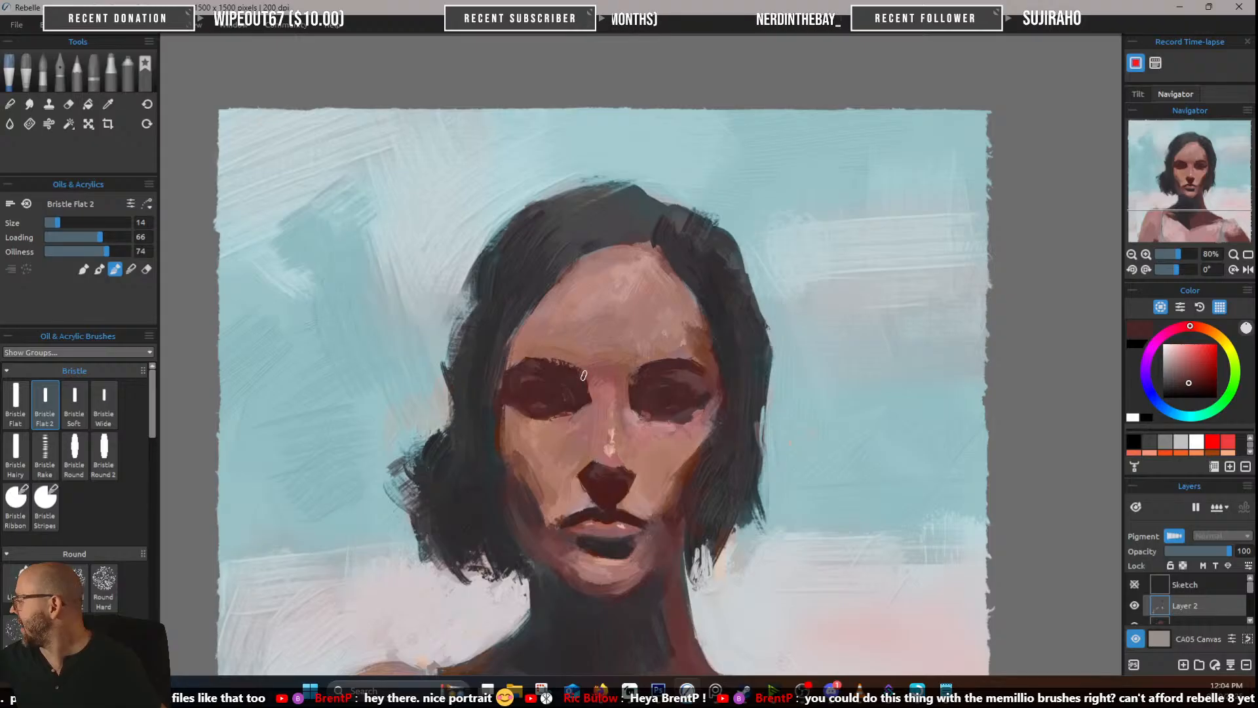
alt+click(585, 373)
Rework the right eye socket from its inner corner to its outer edge with sampled dark browns
alt+click(646, 374)
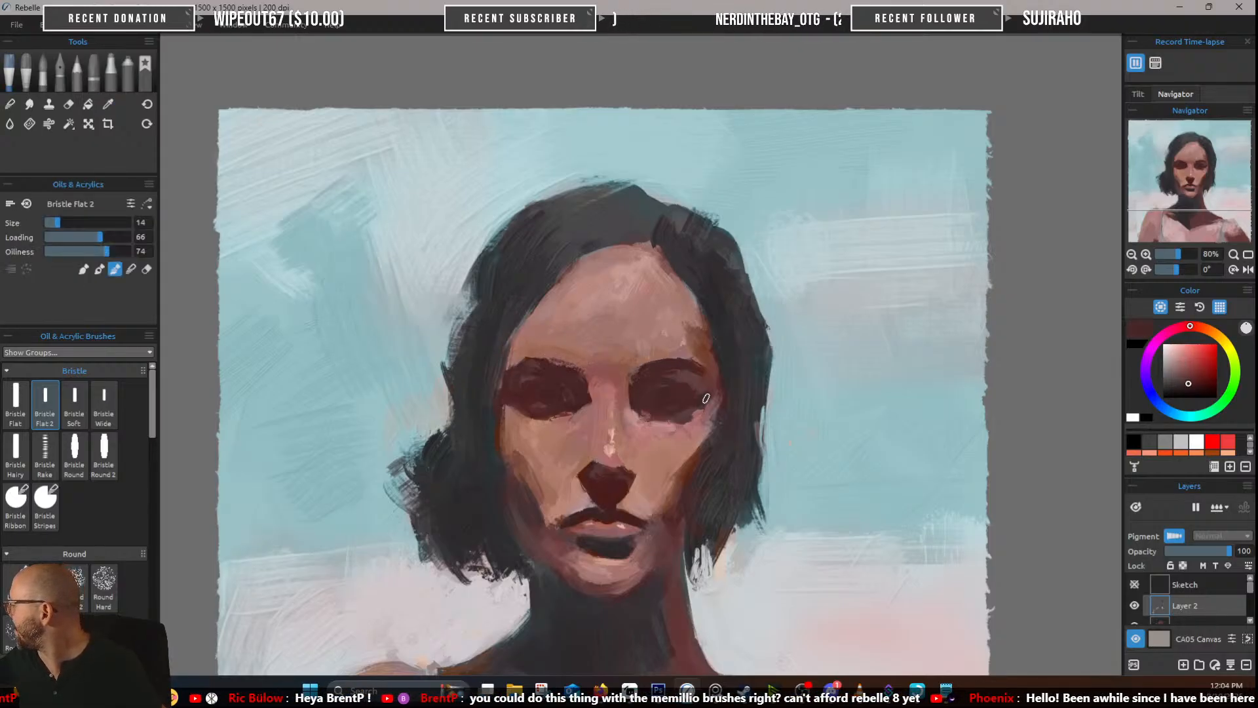
alt+click(666, 382)
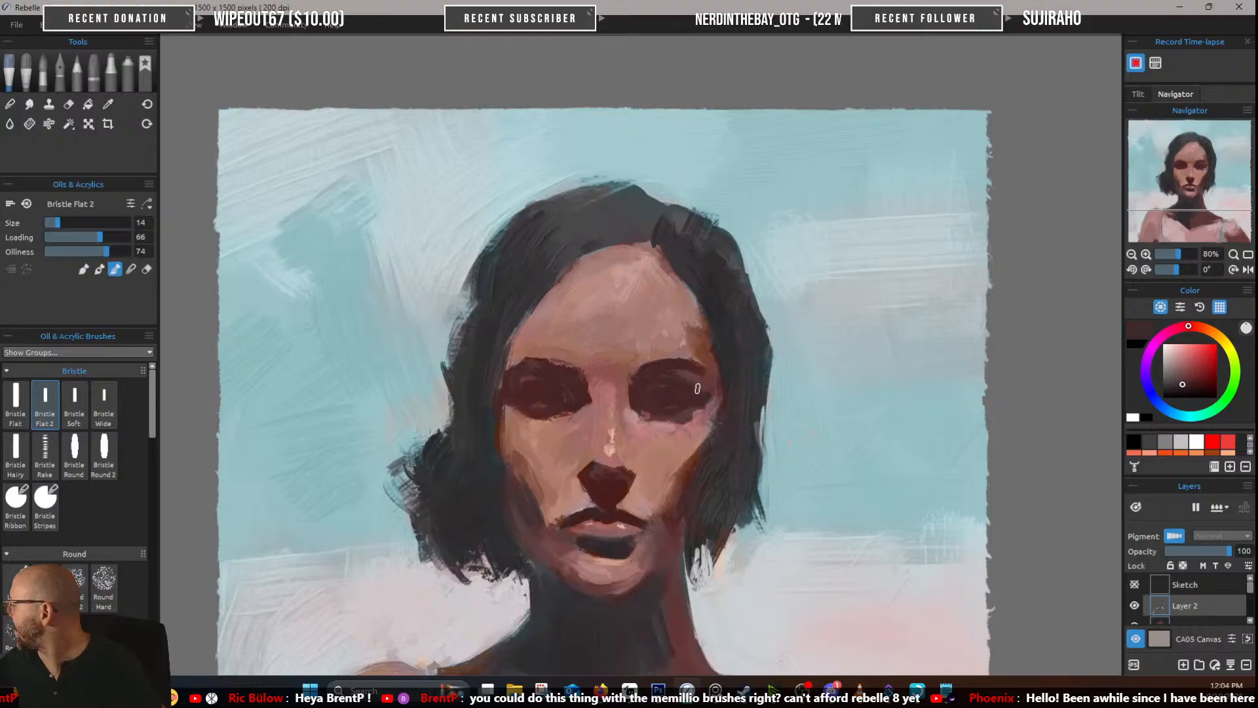
alt+click(655, 413)
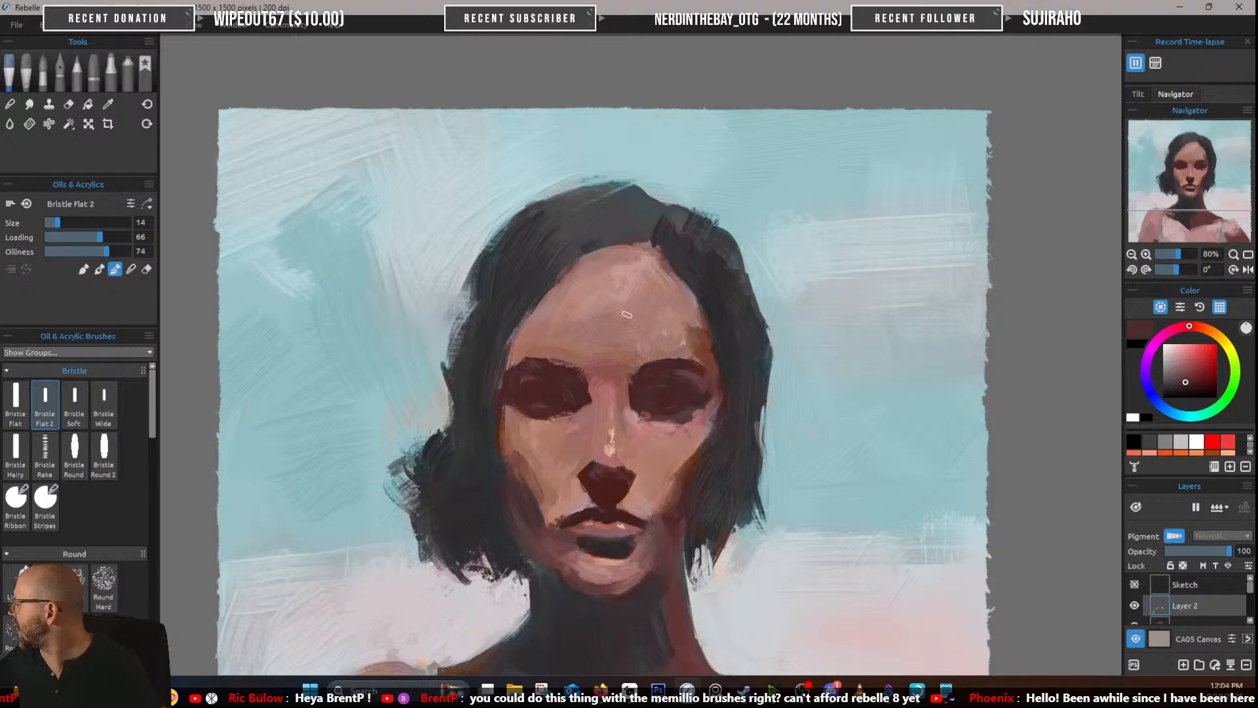
Sample the left eye socket's brown and reduce the Bristle Flat 2 brush to size 8
alt+click(526, 378)
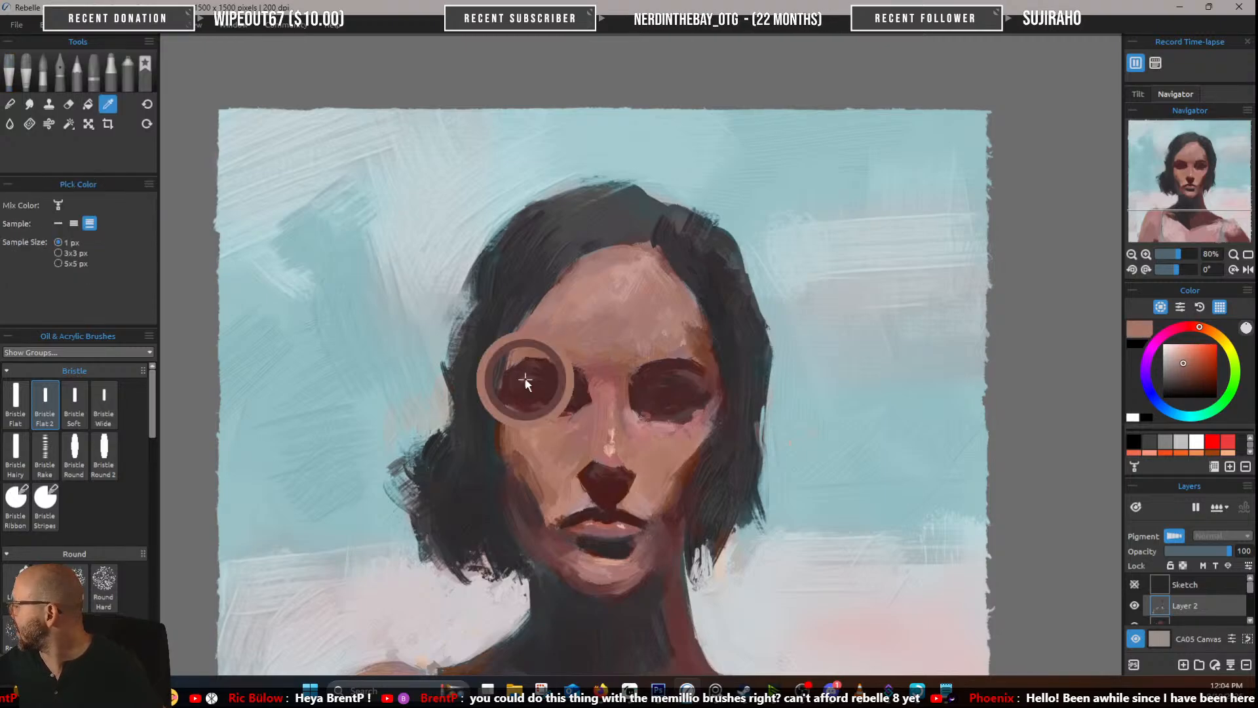
key(bracketleft)
key(bracketleft)
key(bracketleft)
key(bracketleft)
key(bracketleft)
key(bracketleft)
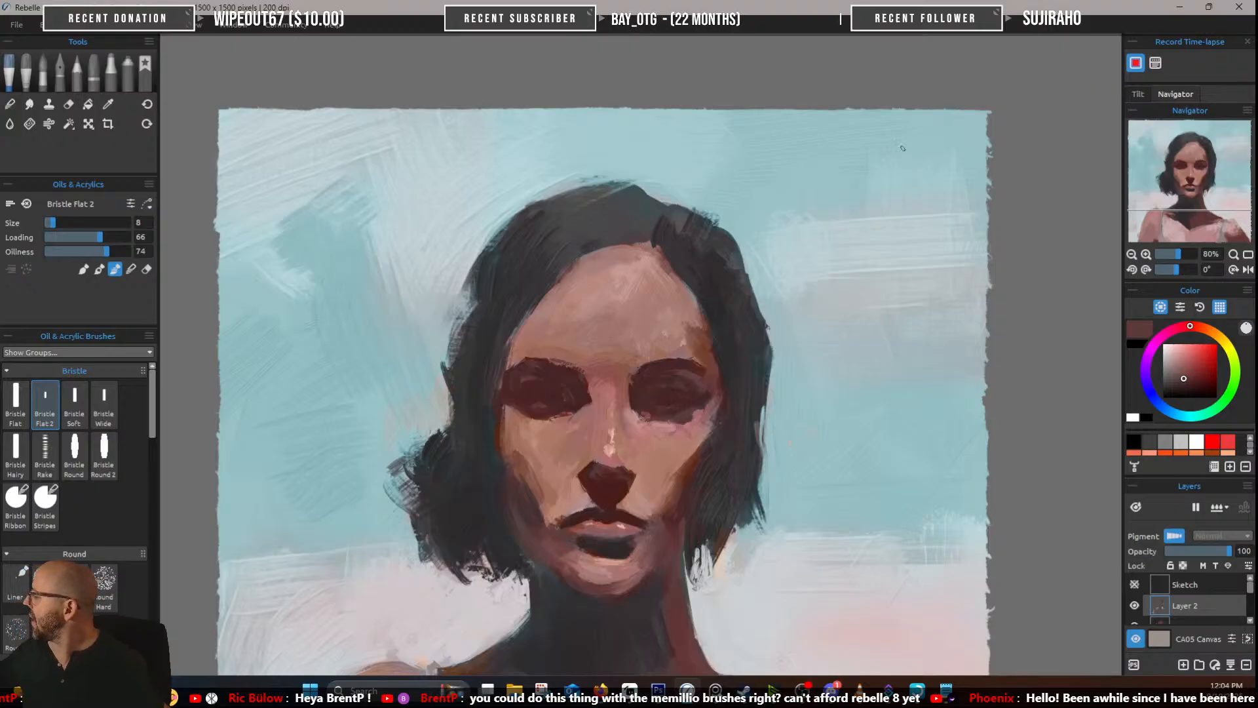
Touch up the forehead, left cheek and left eye socket with sampled light pink, tan and dark brown
drag(716, 357, 766, 286)
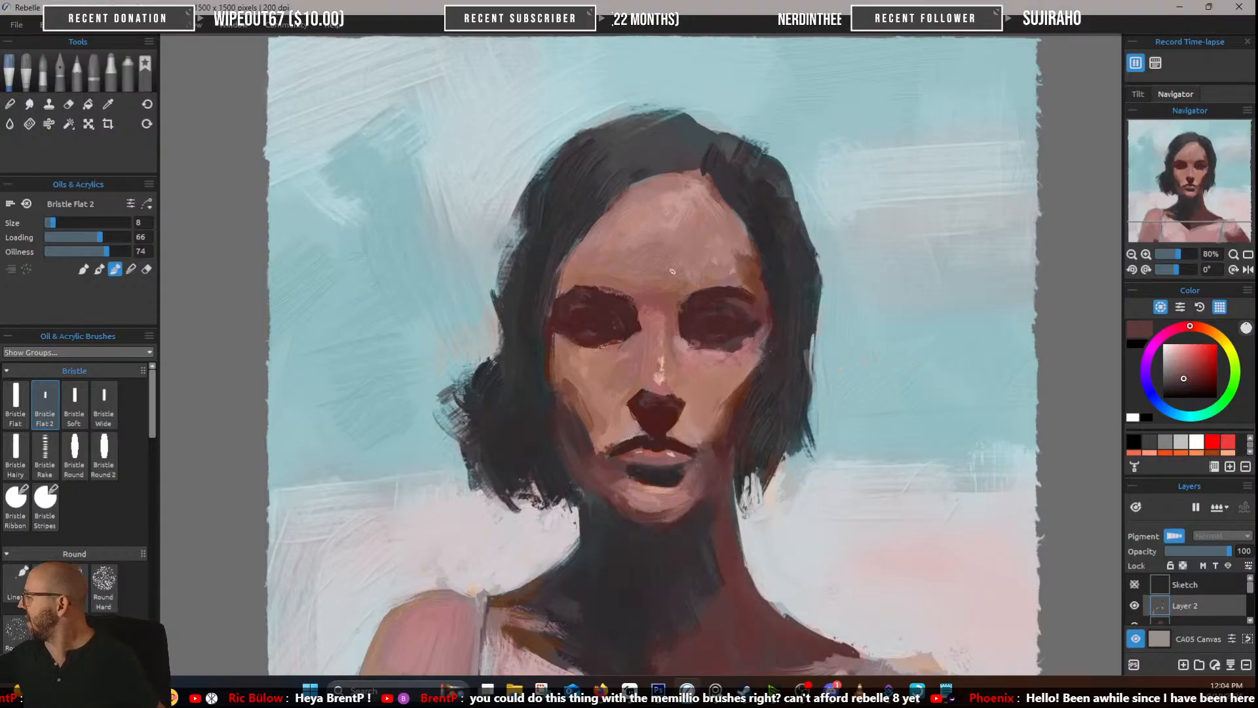
alt+click(671, 202)
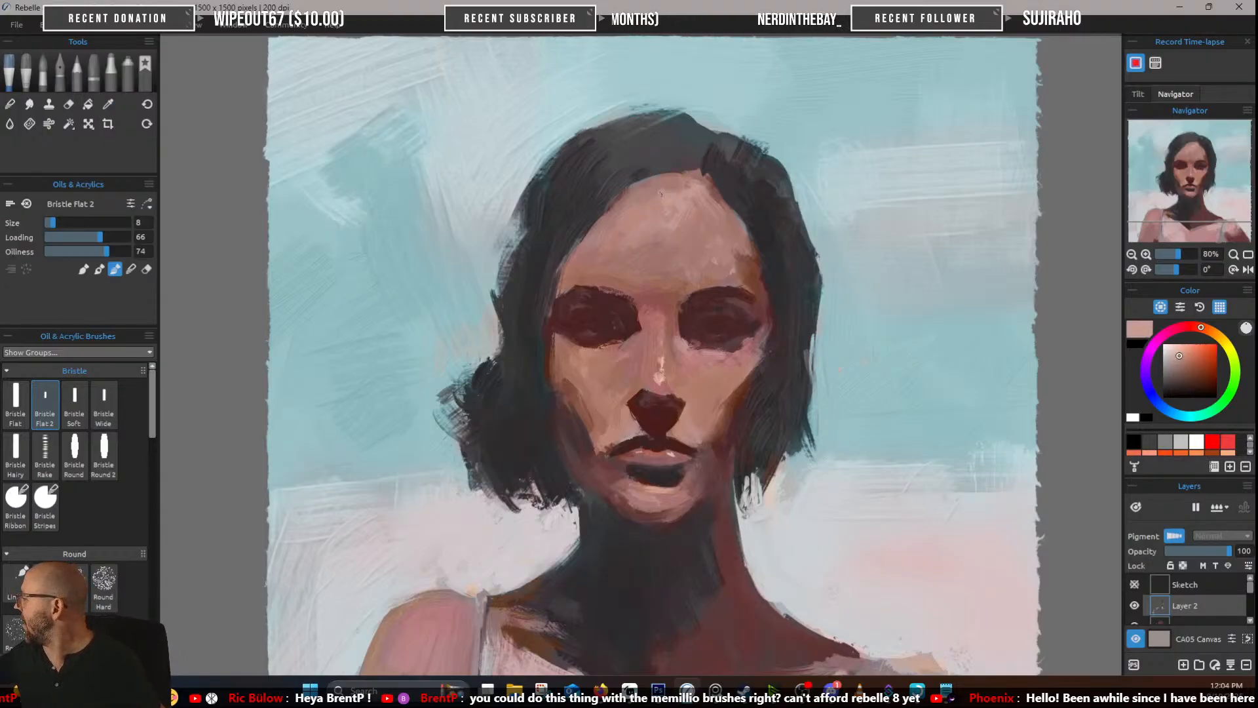
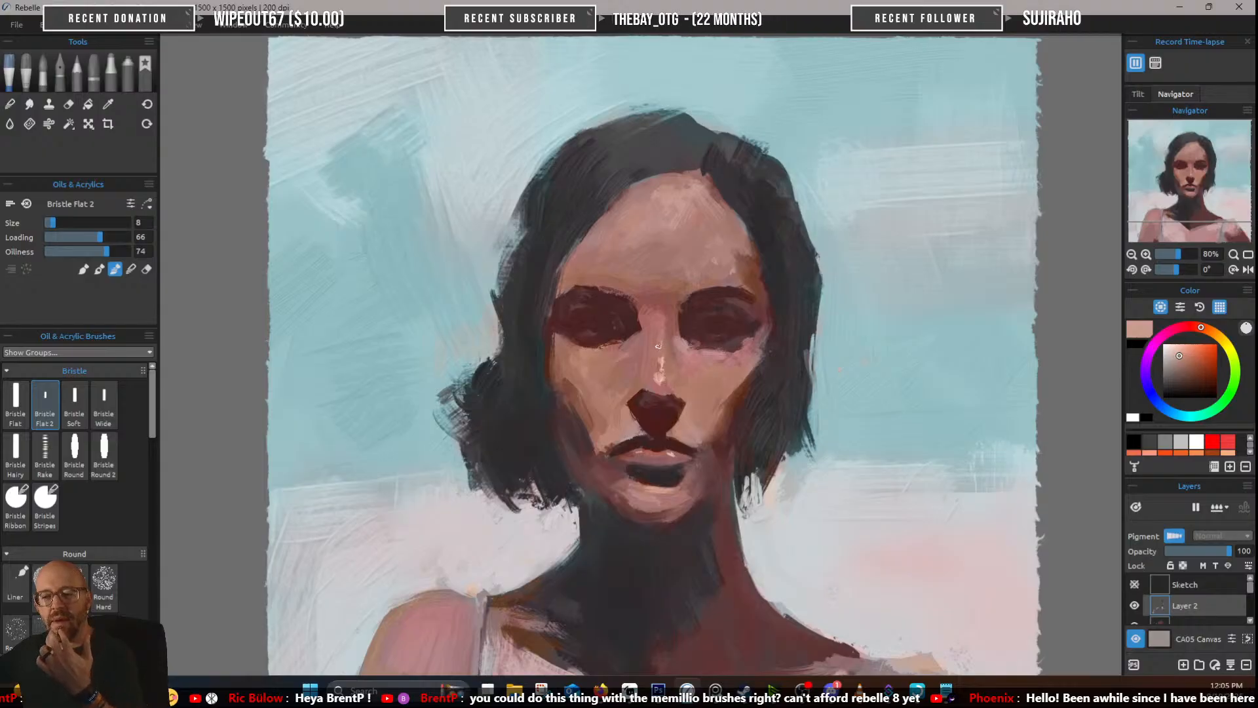
alt+click(574, 381)
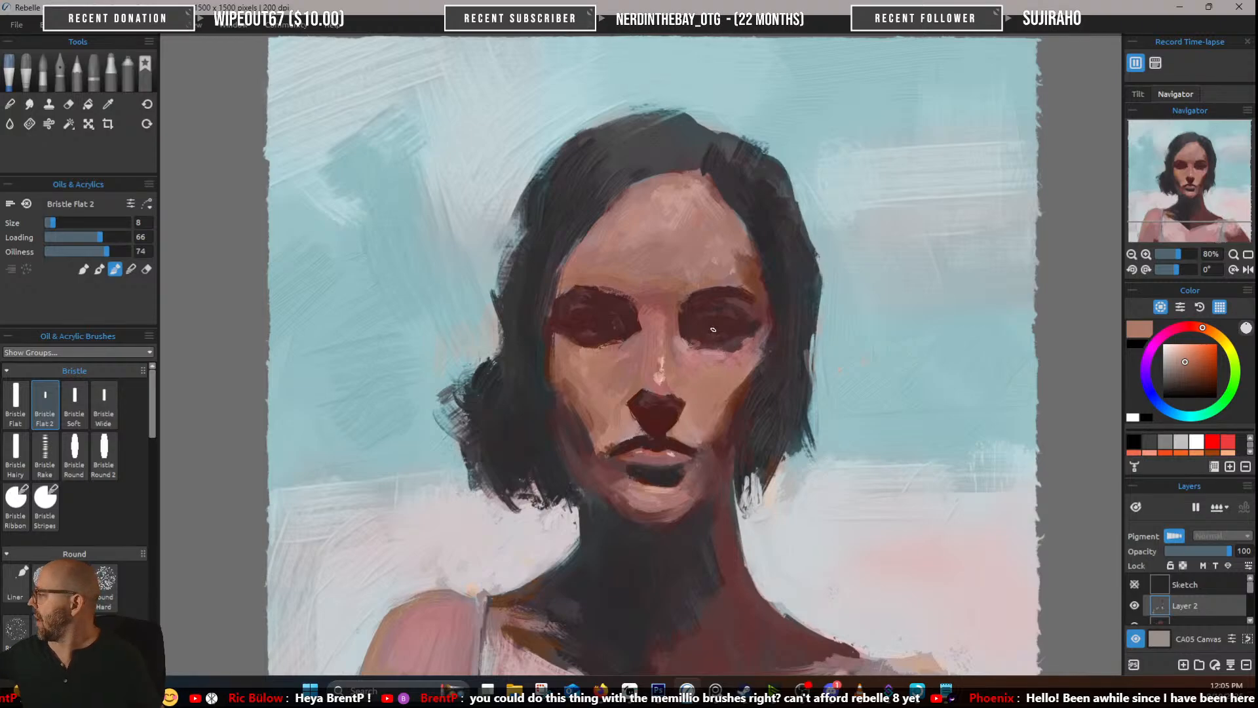
alt+click(593, 303)
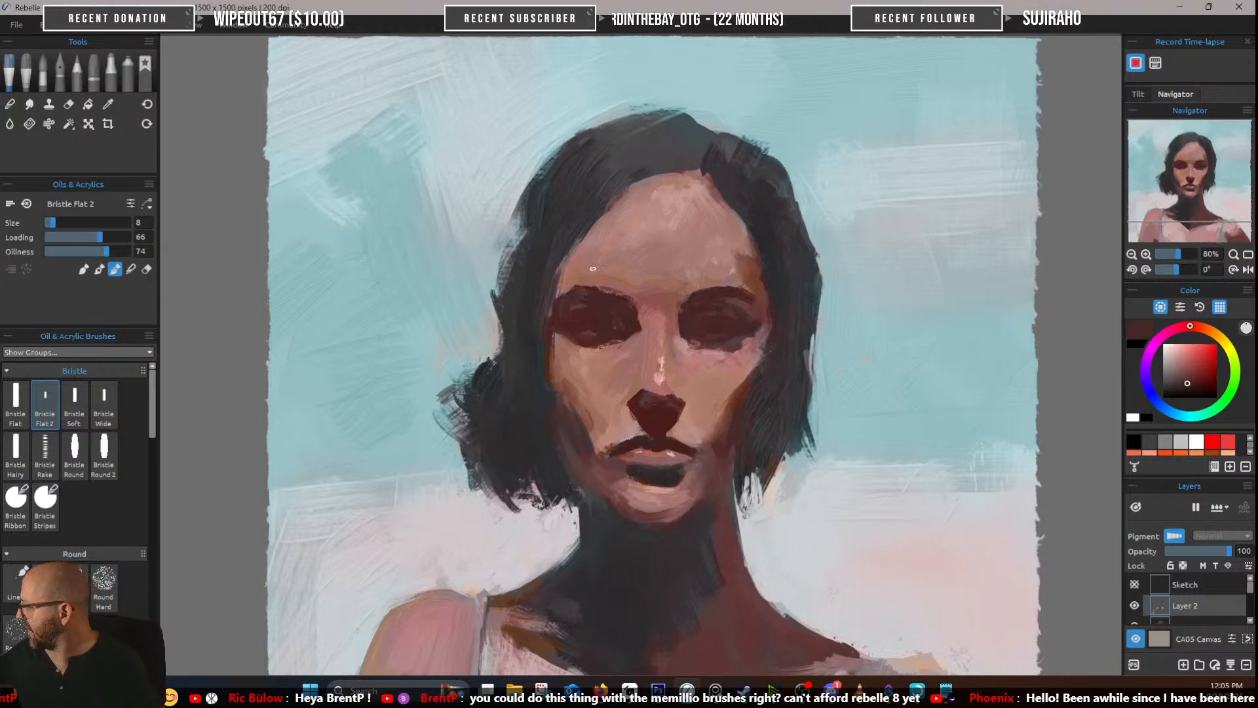
Paint a pale highlight on the nose tip with near-white sampled from the background, and refine the nose bridge with sampled pinks
alt+click(657, 378)
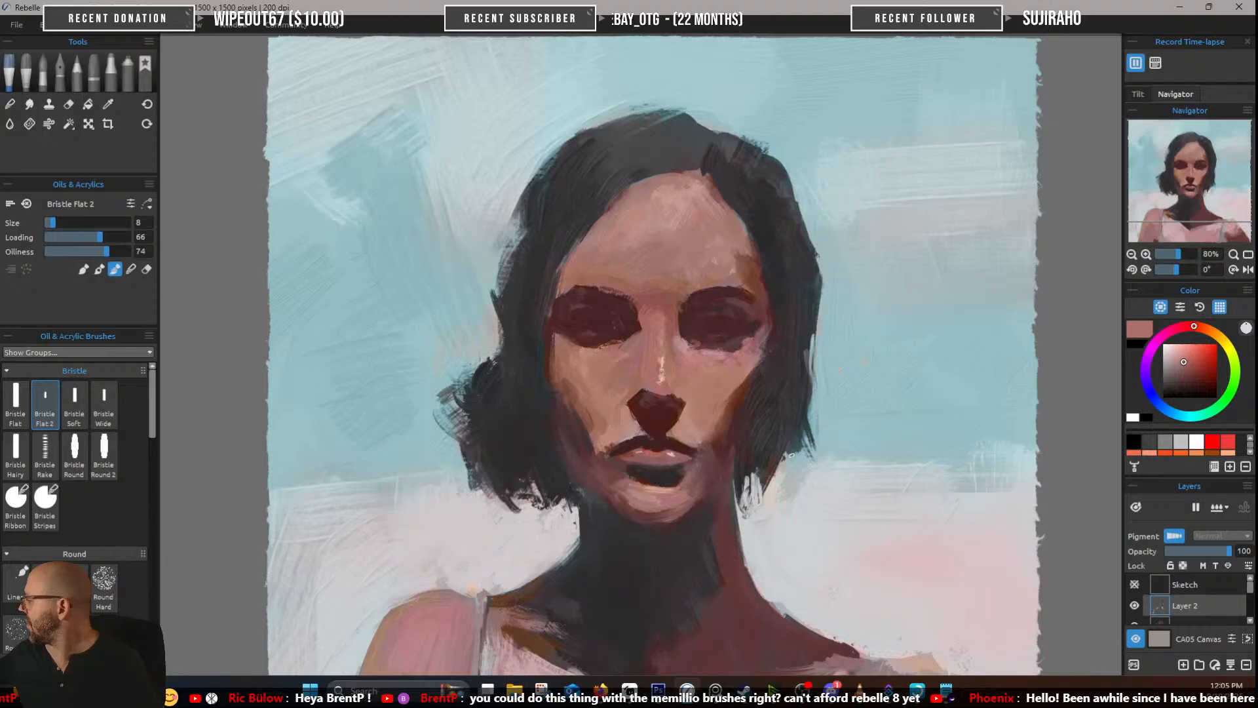
alt+click(813, 532)
drag(663, 380, 662, 382)
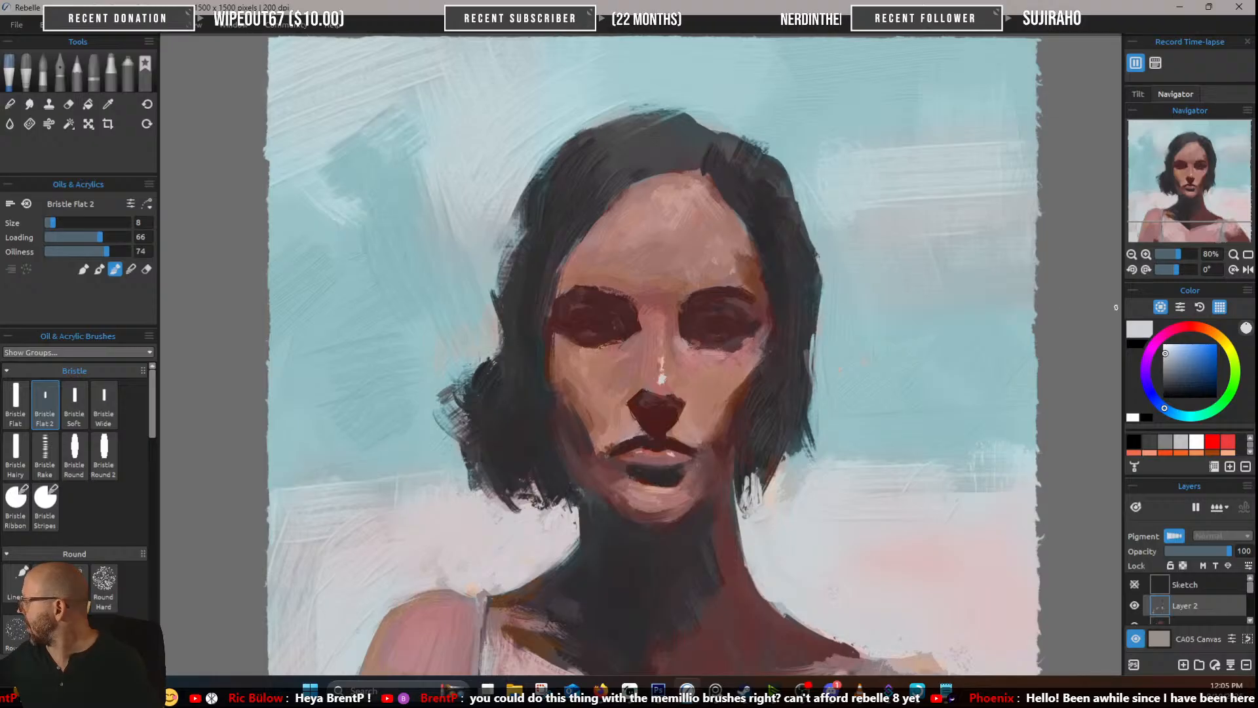
alt+click(674, 338)
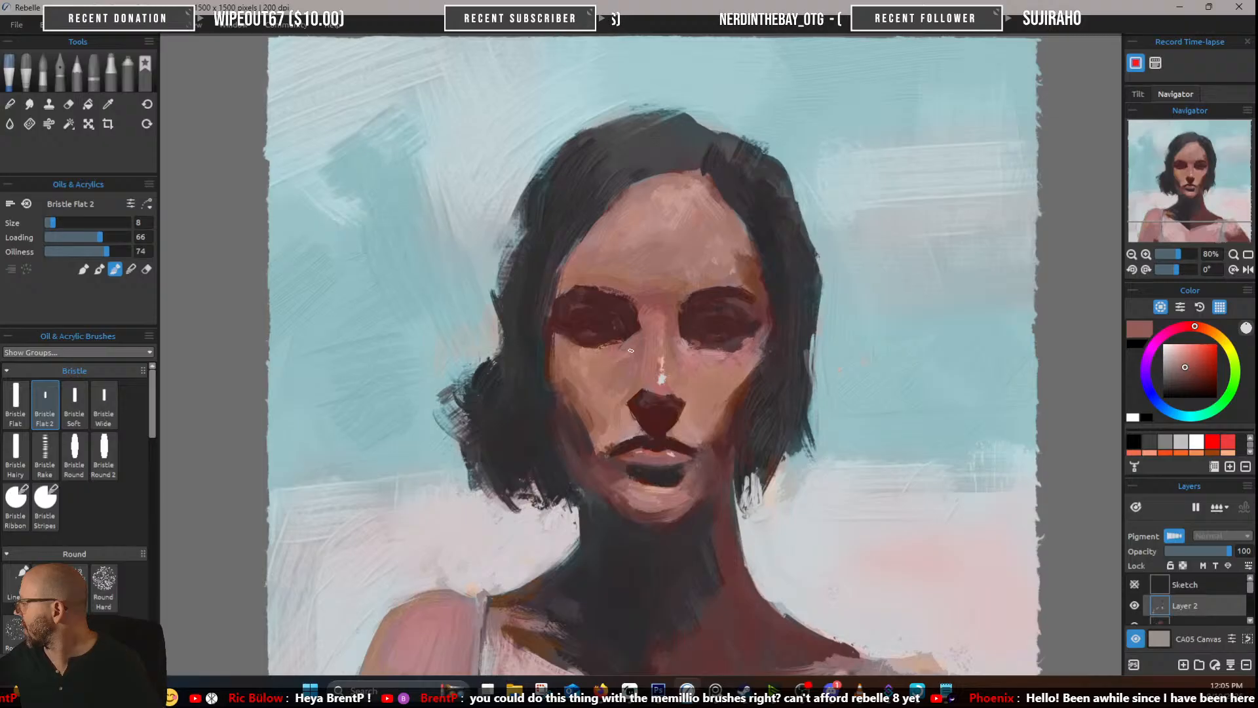
alt+click(650, 300)
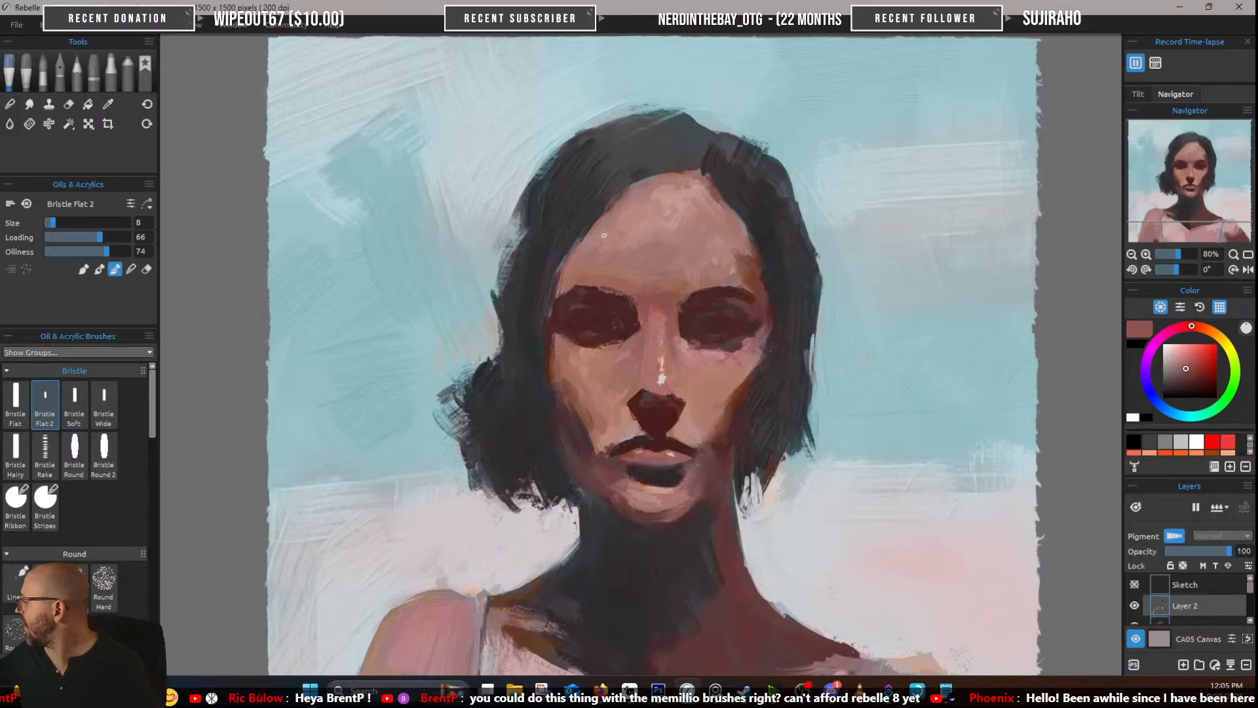
Refine the left cheek and the skin beside the left nostril with sampled tan, dark red and pink tones
alt+click(566, 352)
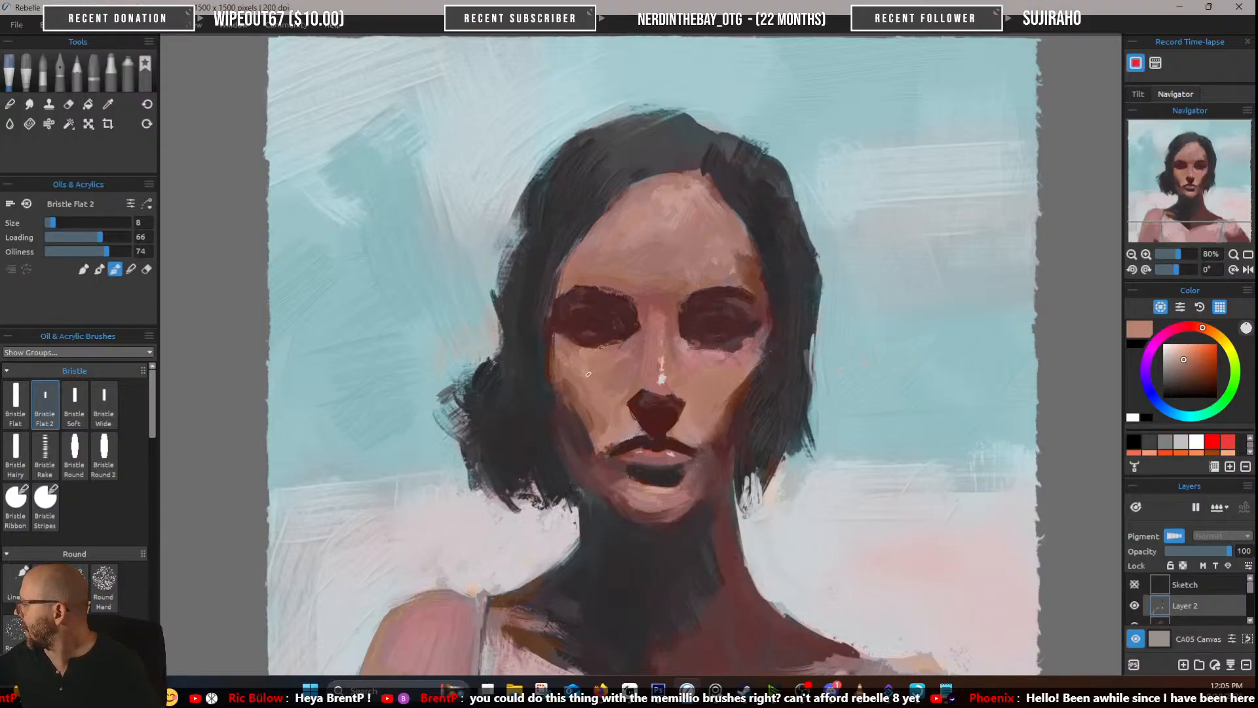
alt+click(682, 401)
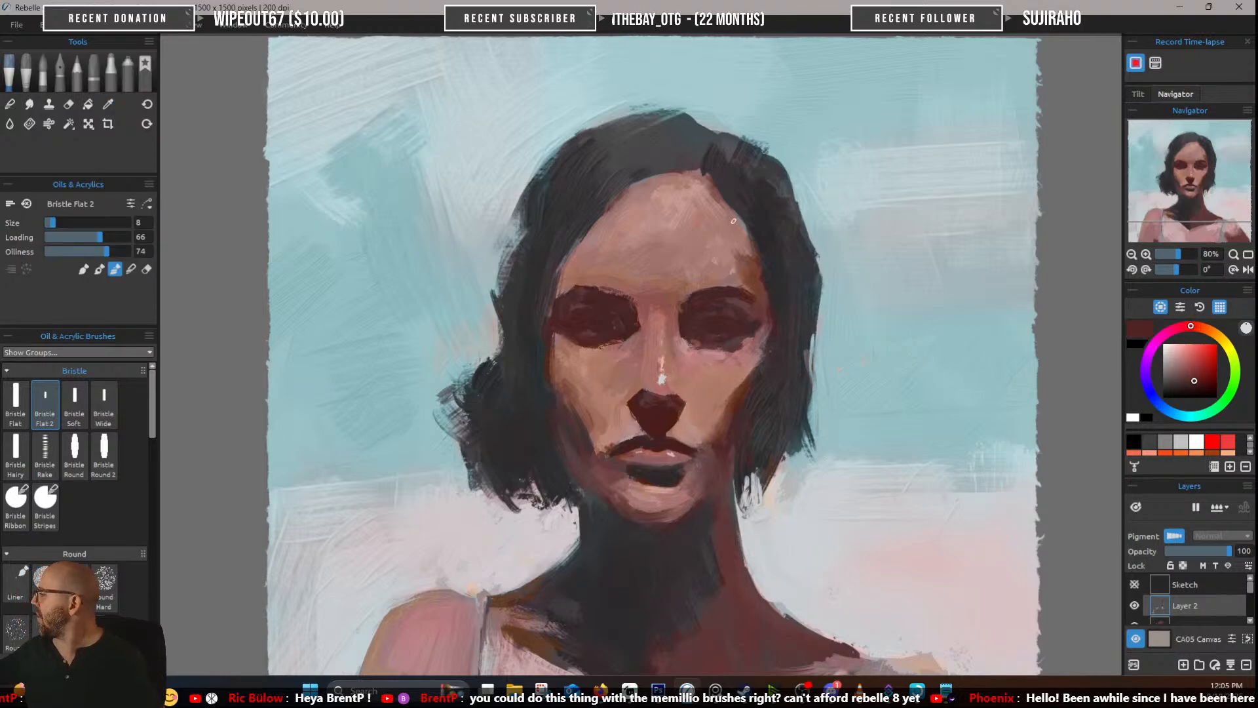
alt+click(645, 372)
drag(633, 408, 625, 412)
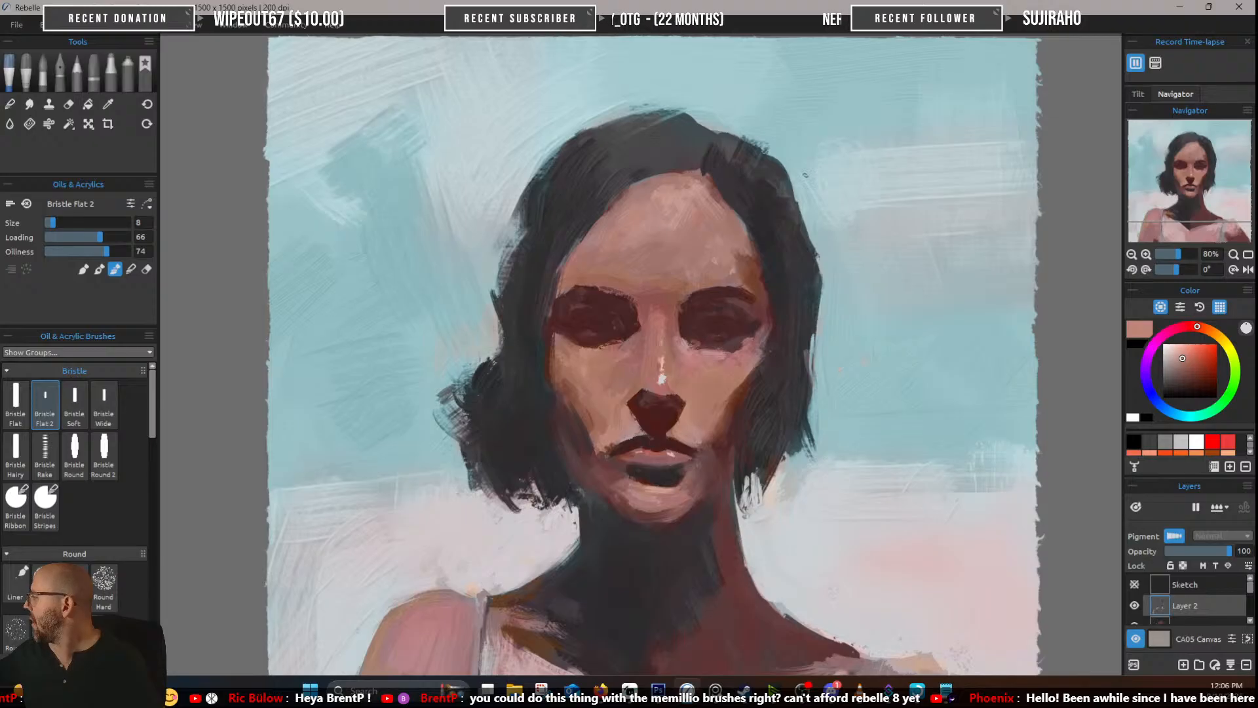
alt+click(740, 241)
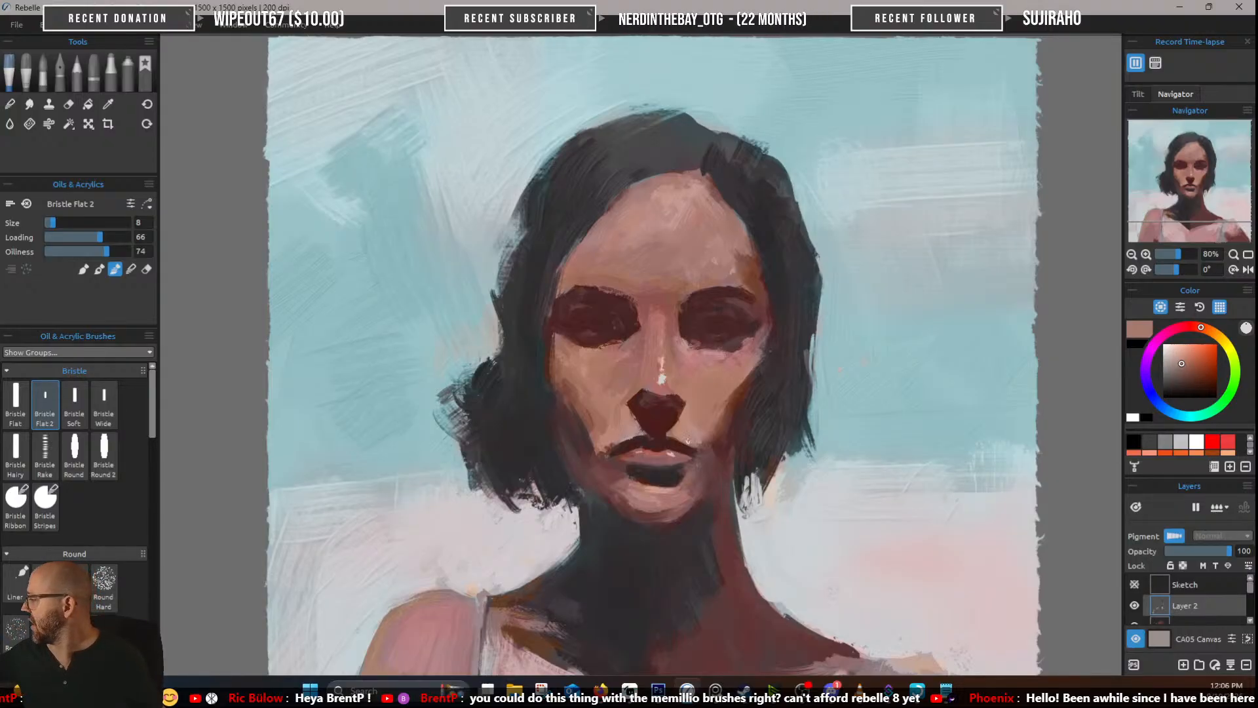
Blend the jaw, chin and skin around the mouth corners with sampled dark brown, muted pink and light skin tones
alt+click(610, 505)
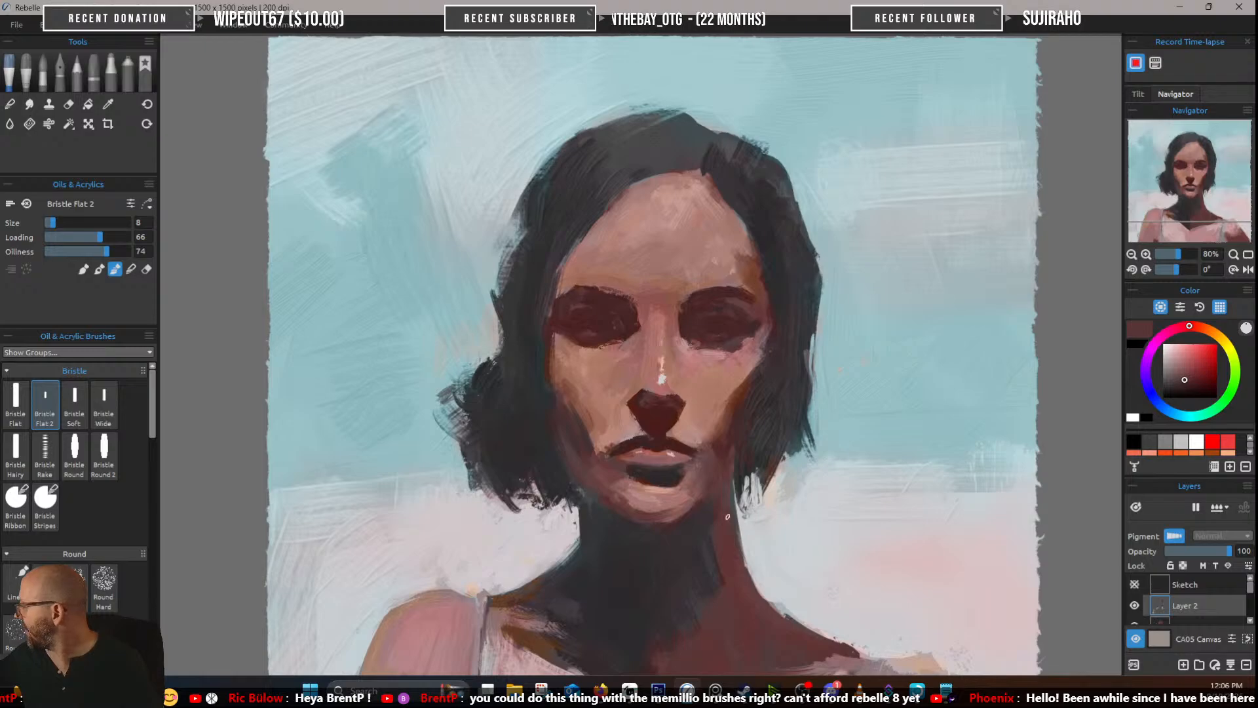
alt+click(693, 500)
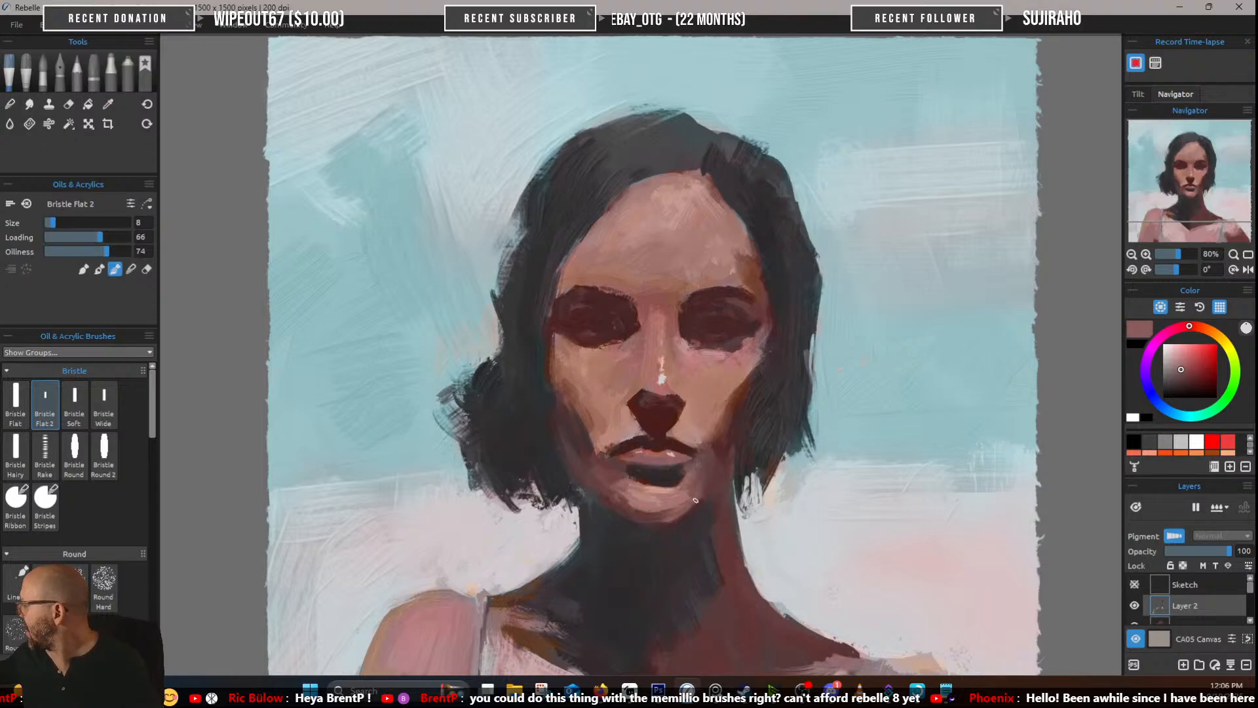
drag(827, 373, 746, 308)
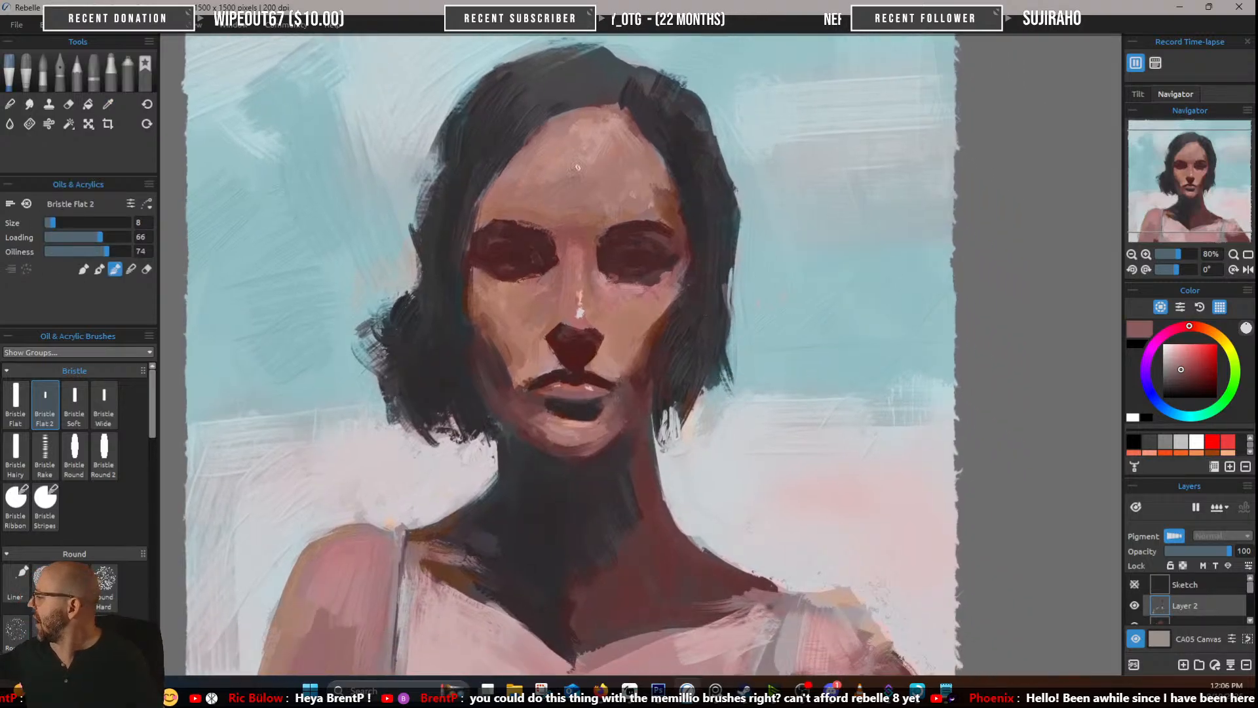
alt+click(525, 365)
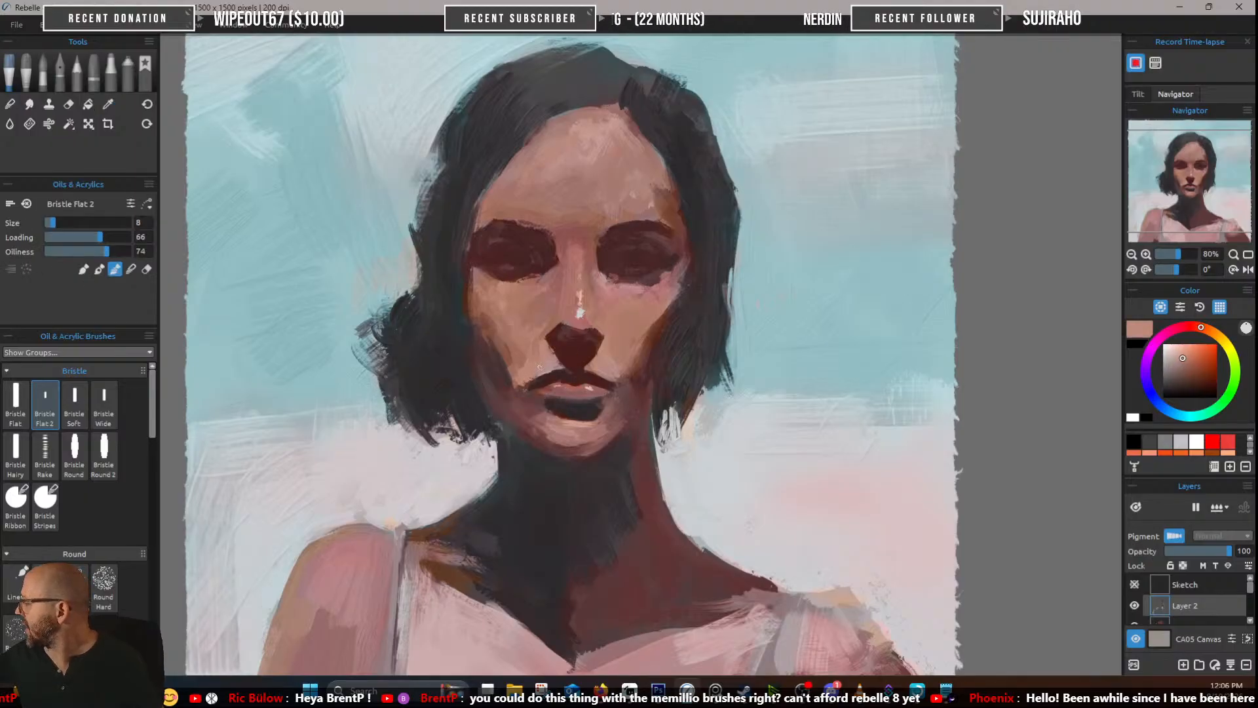
alt+click(608, 371)
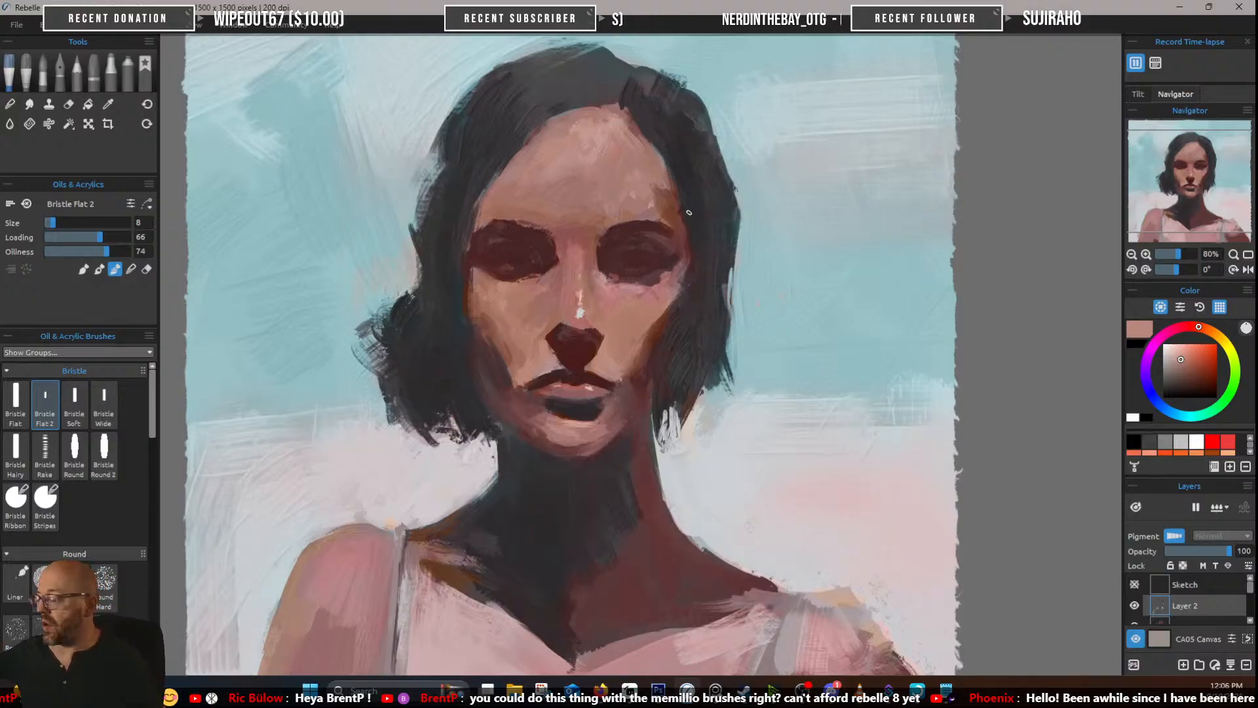
Refine the right cheek's outer edge against the hair with sampled pink, dark brown and hair tones
alt+click(673, 283)
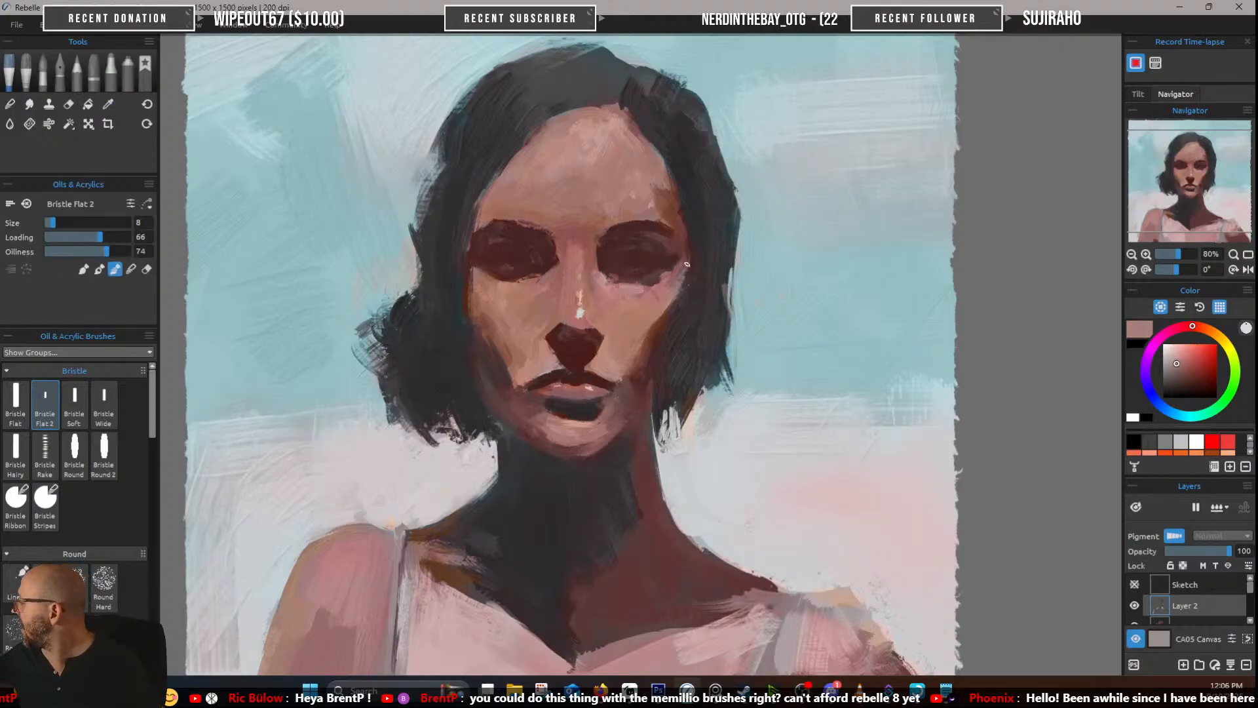
alt+click(680, 271)
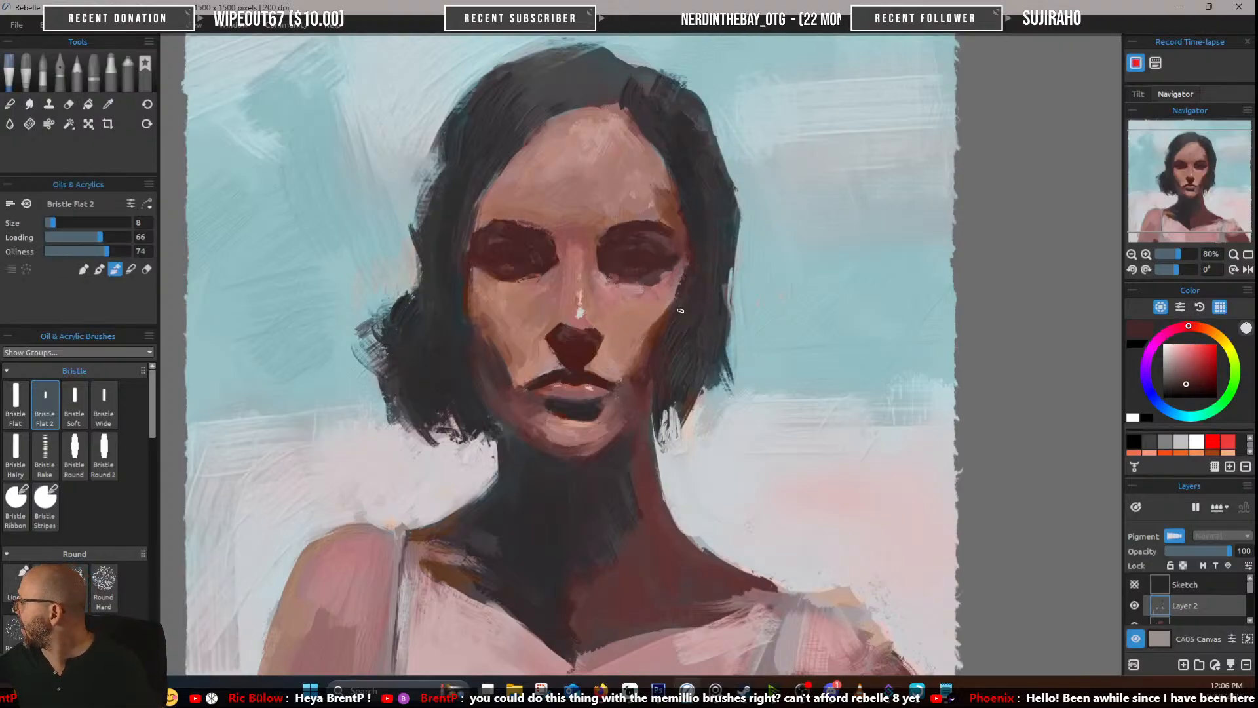
alt+click(703, 245)
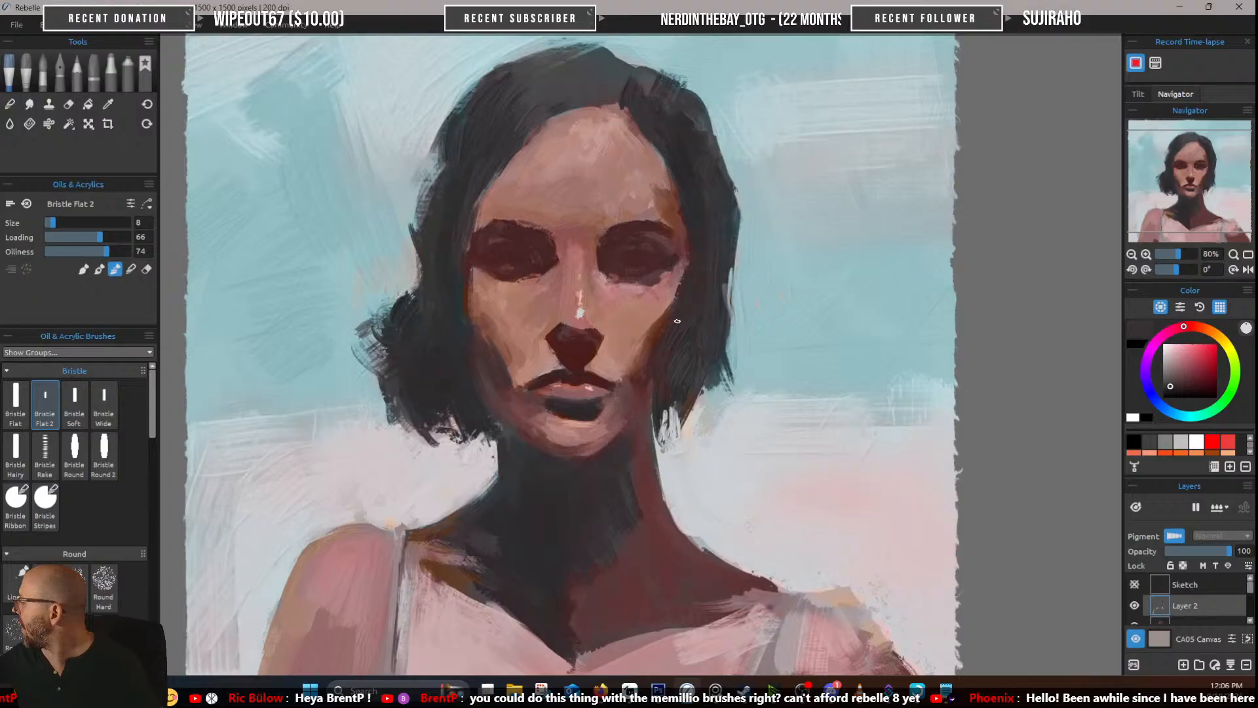
Add fine dark strand strokes to the hair's crown and upper left side using sampled hair tones
drag(627, 279, 689, 341)
alt+click(525, 379)
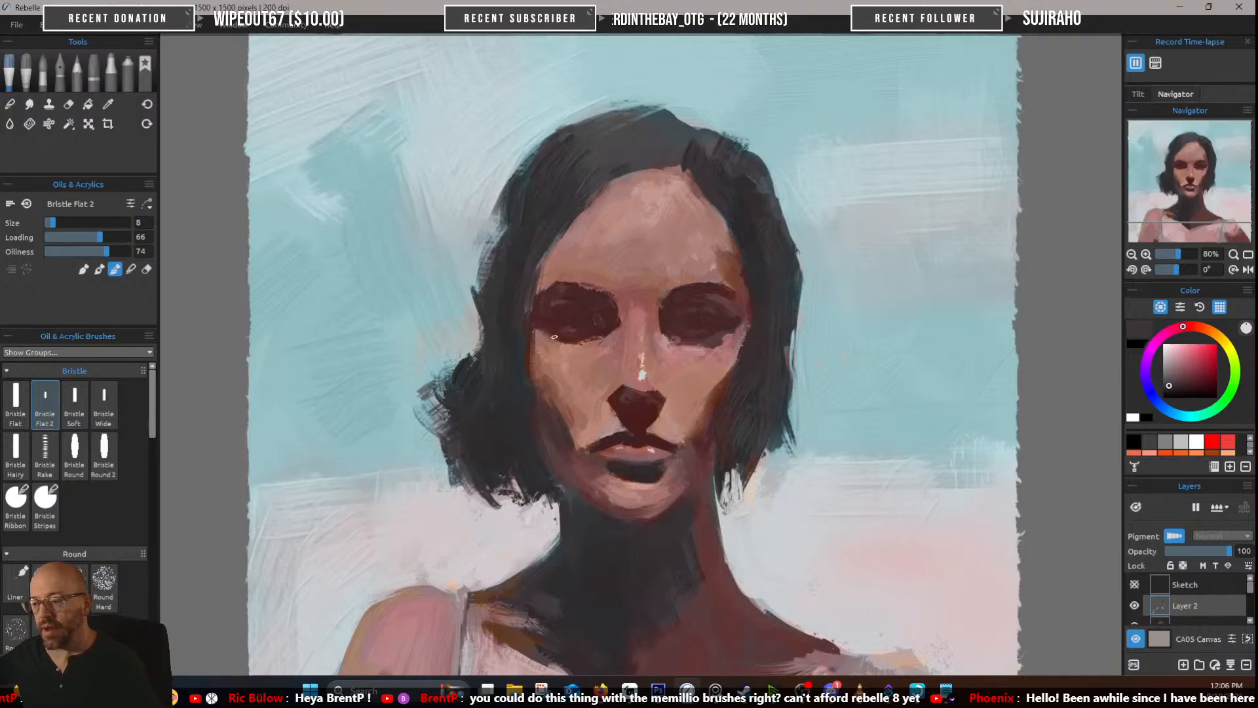
drag(641, 373, 625, 261)
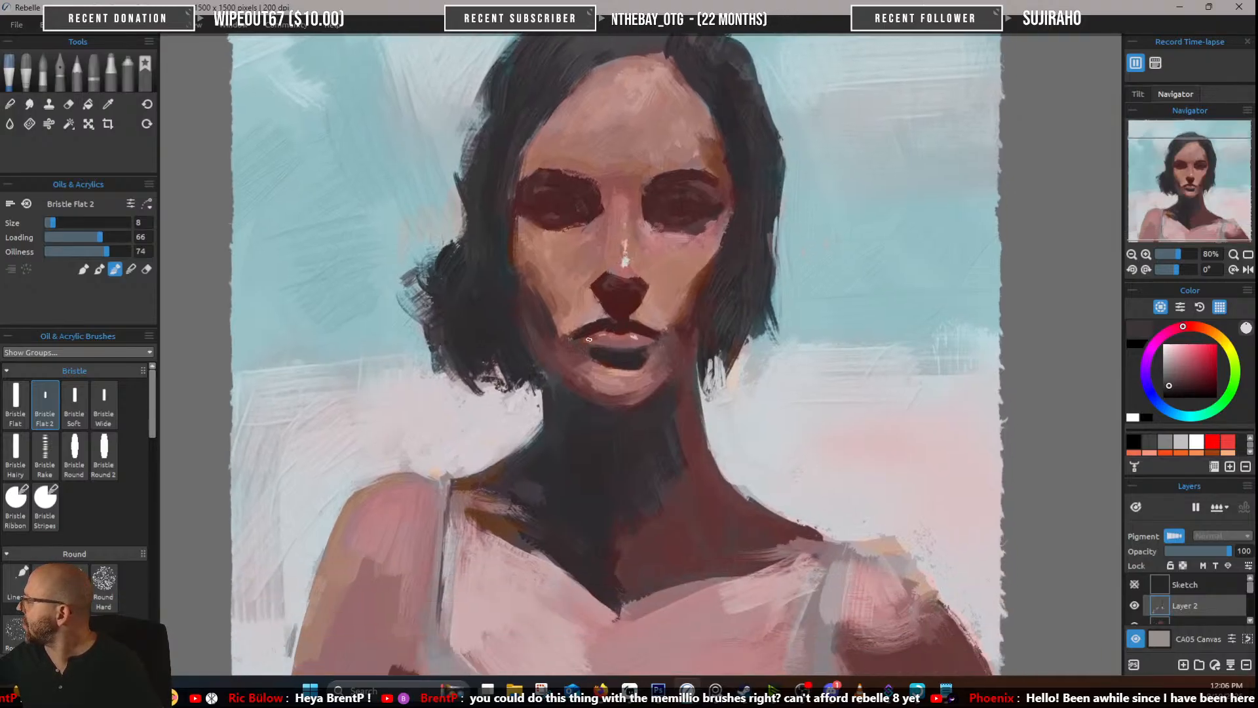
scroll(567, 348, up, 3)
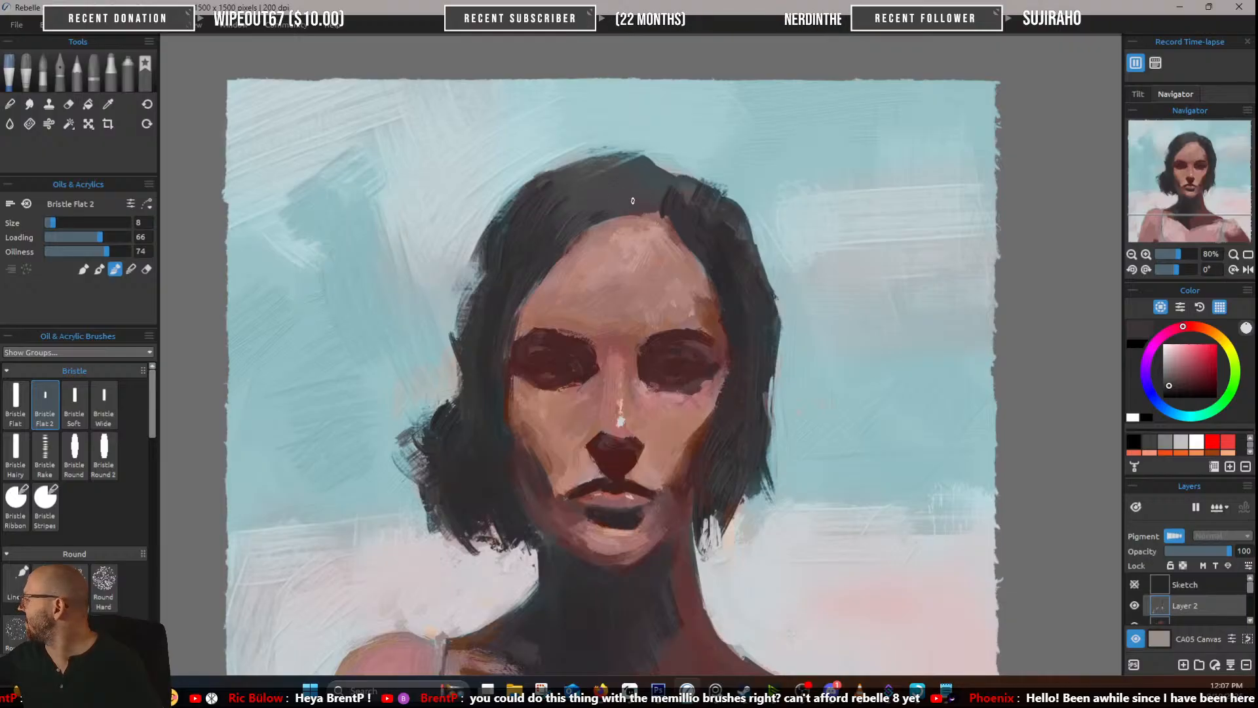
alt+click(553, 227)
drag(565, 204, 607, 186)
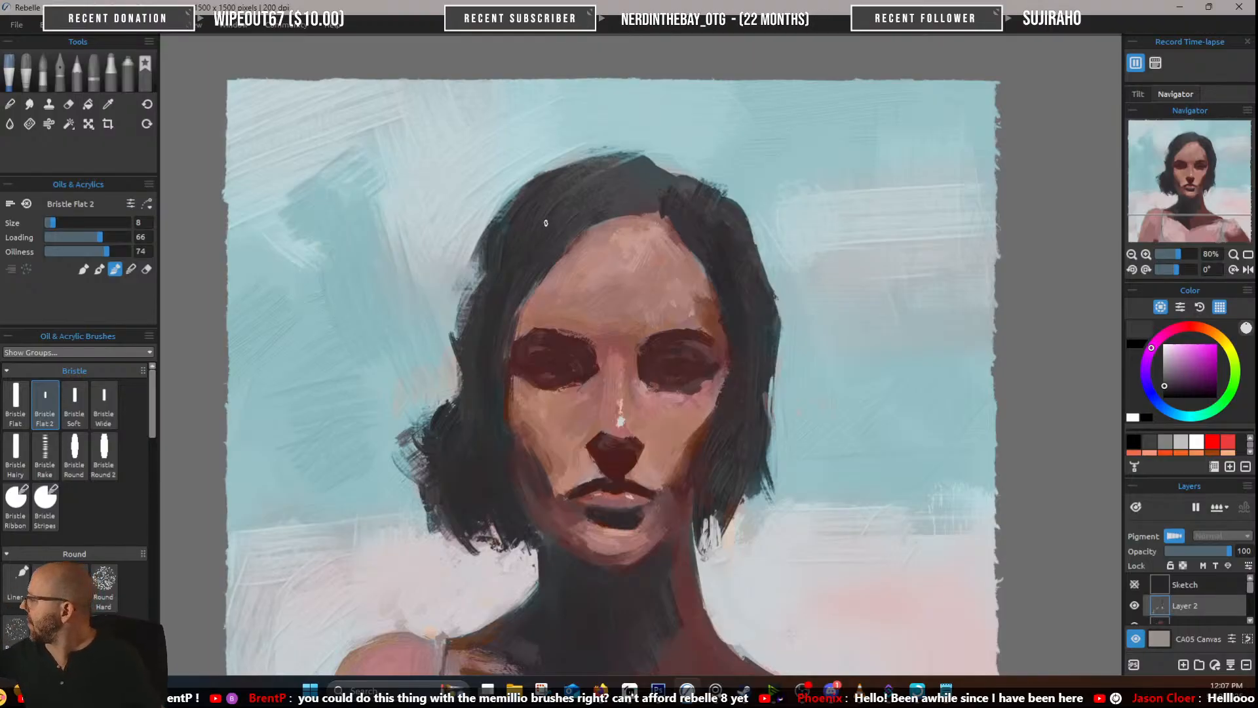
drag(582, 185, 558, 214)
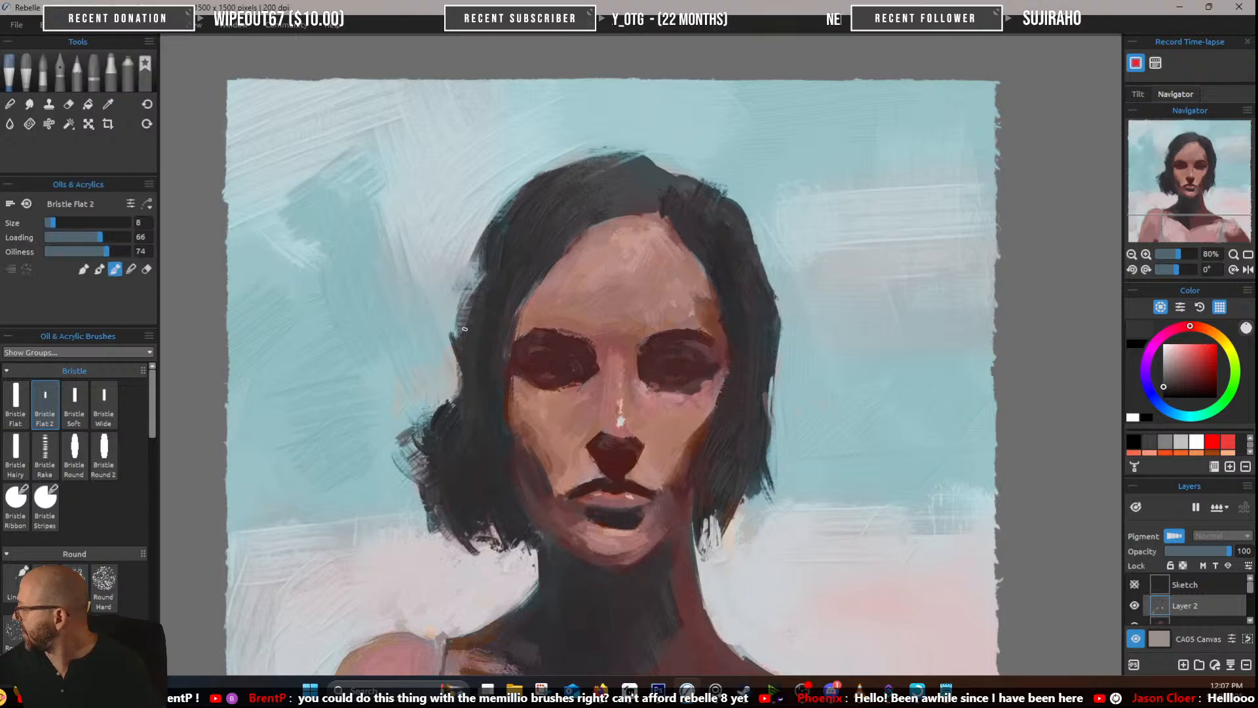
Refine the hair's outer edges and right-hand tips with sampled pale blue, light grey and near-black tones
alt+click(765, 385)
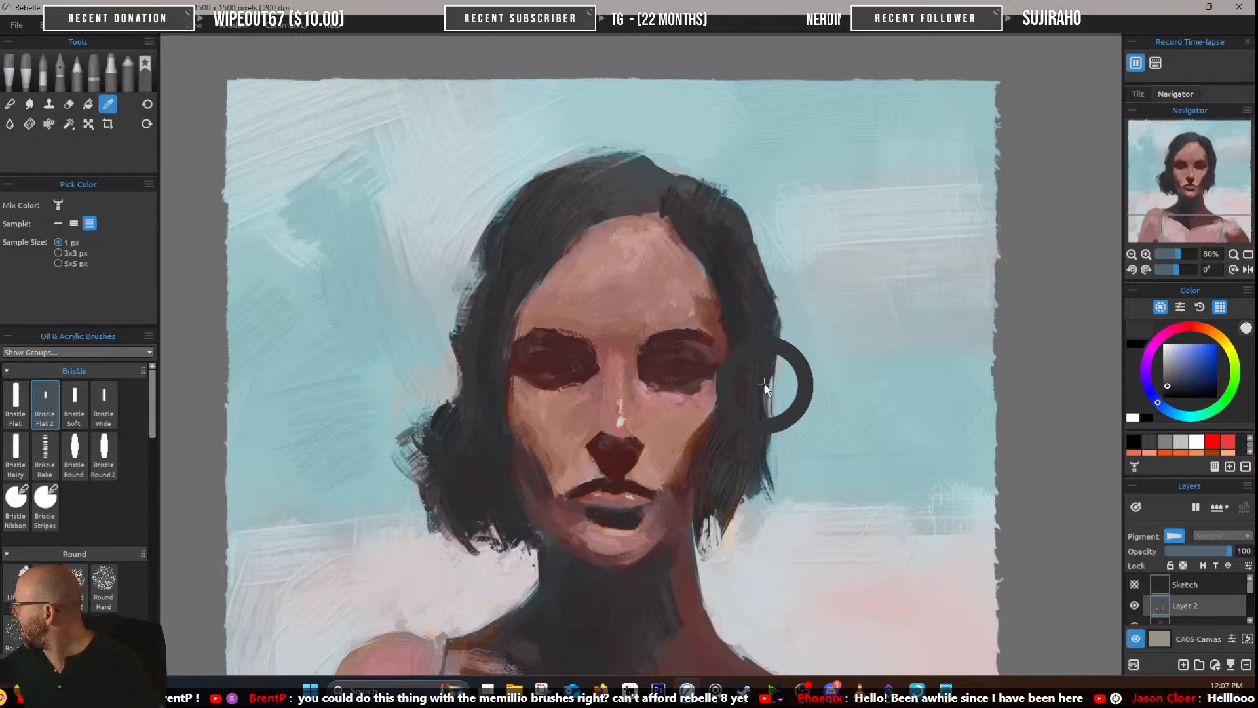
mouse_move(769, 391)
mouse_down()
mouse_move(769, 320)
mouse_move(813, 261)
mouse_up()
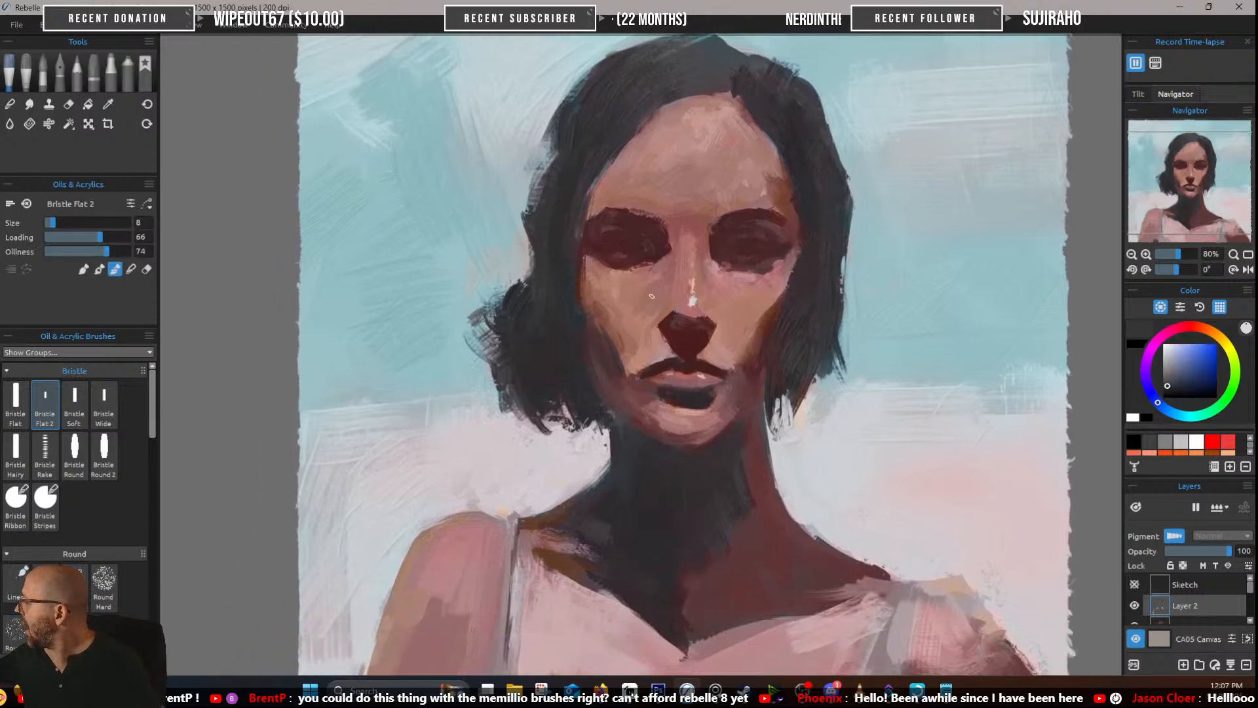
alt+click(494, 283)
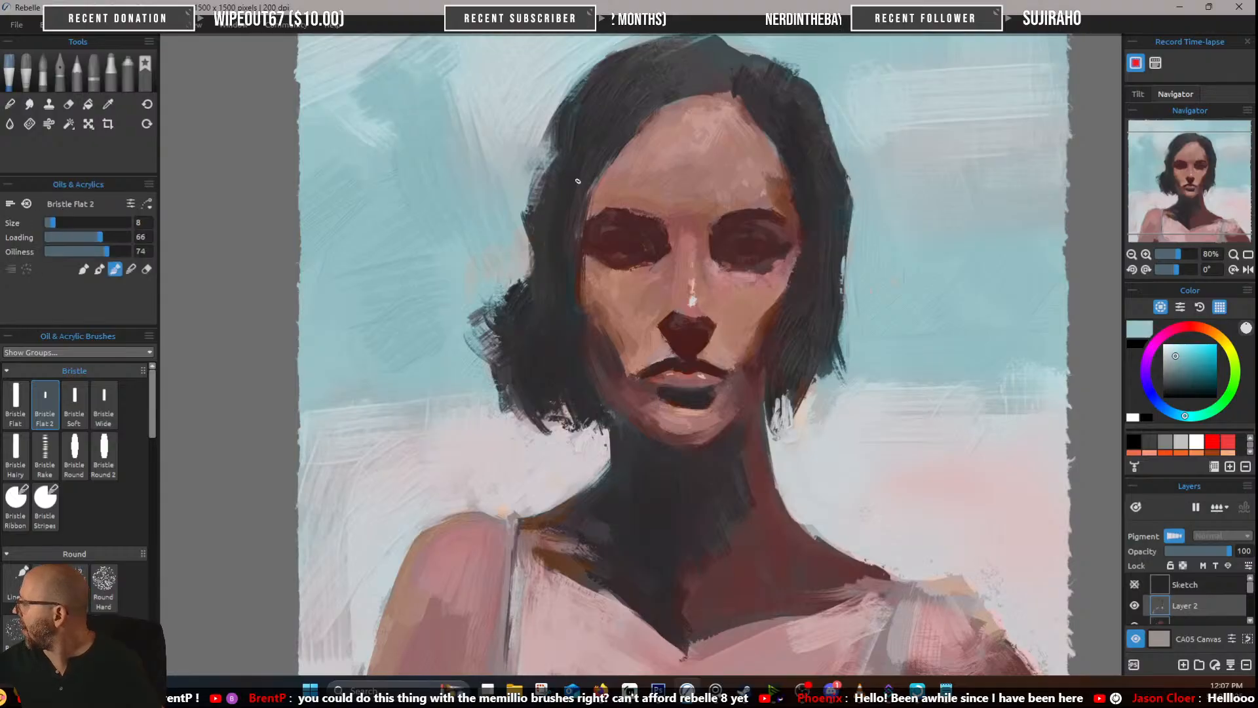
alt+click(795, 414)
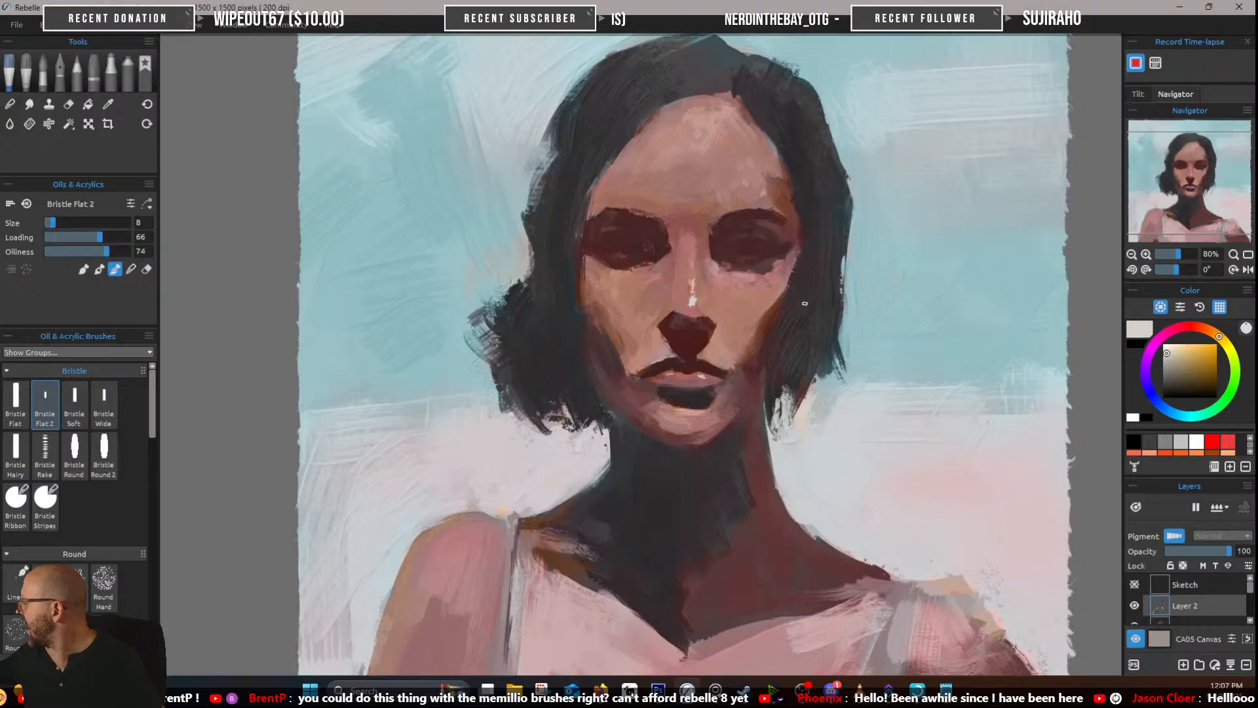
alt+click(783, 393)
alt+click(769, 399)
drag(769, 396, 770, 438)
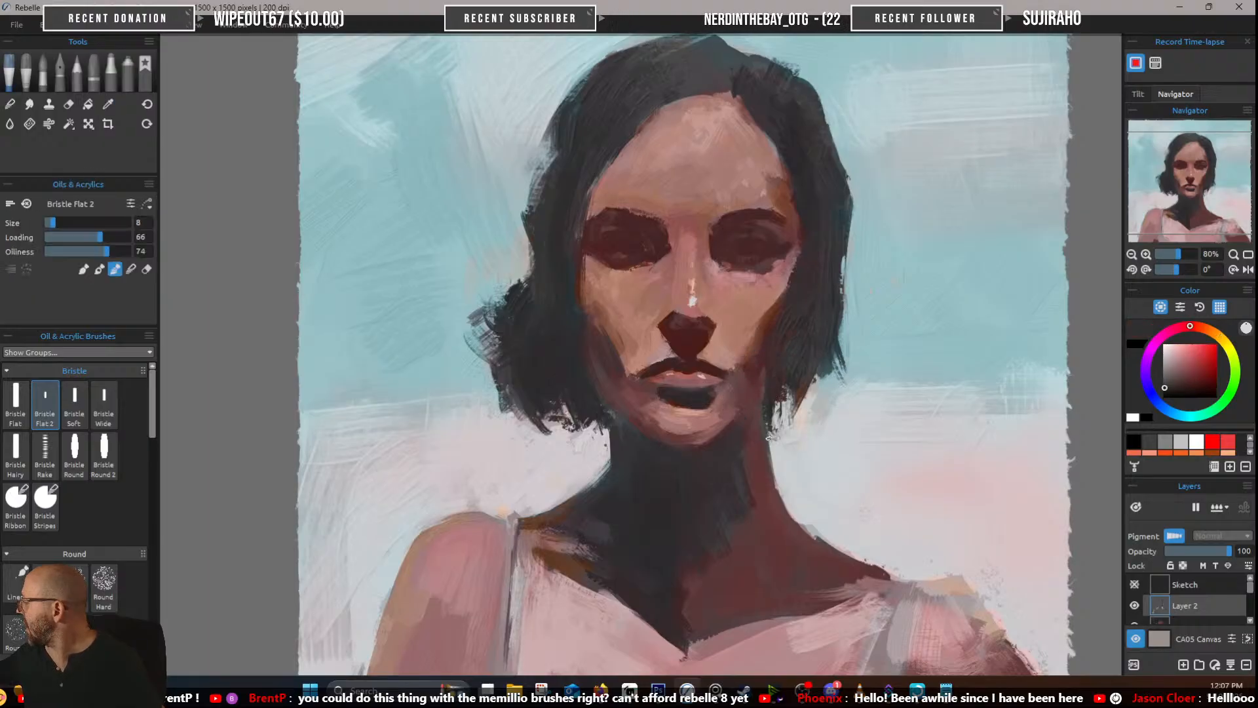
drag(828, 348, 774, 451)
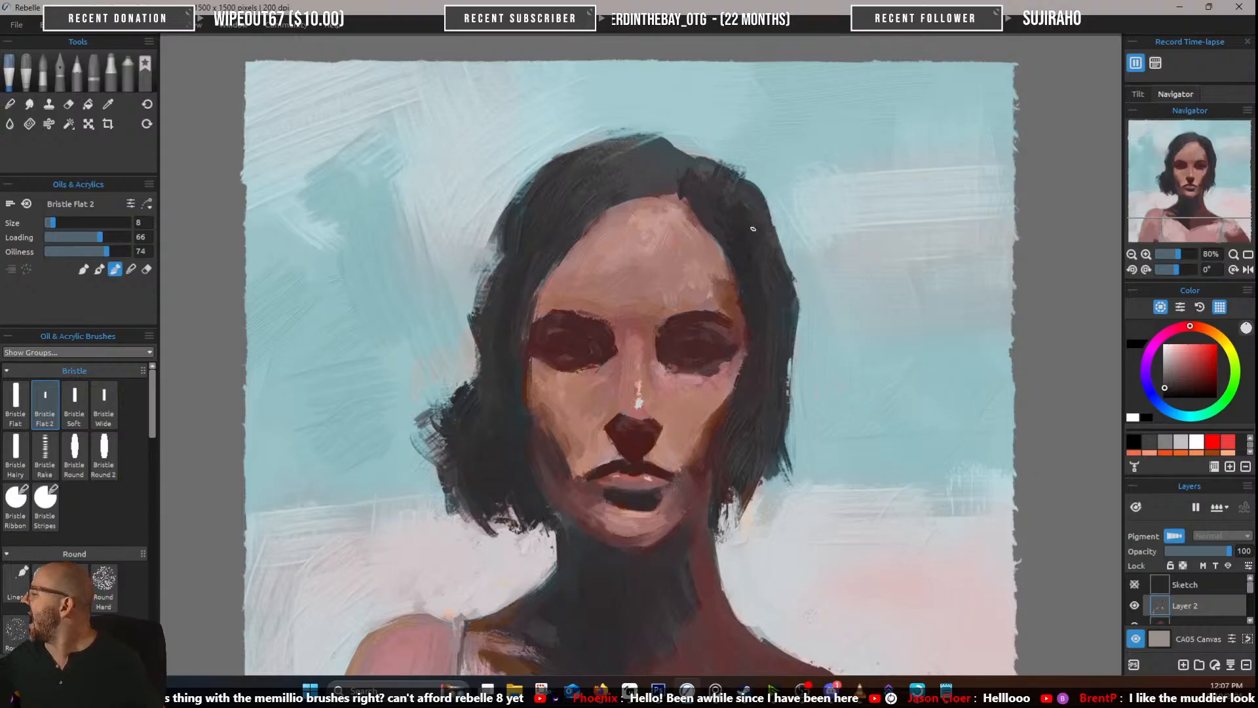
Blend the forehead and the right temple above the brow with sampled muted pink, brown and dark hair tones
drag(684, 304, 768, 298)
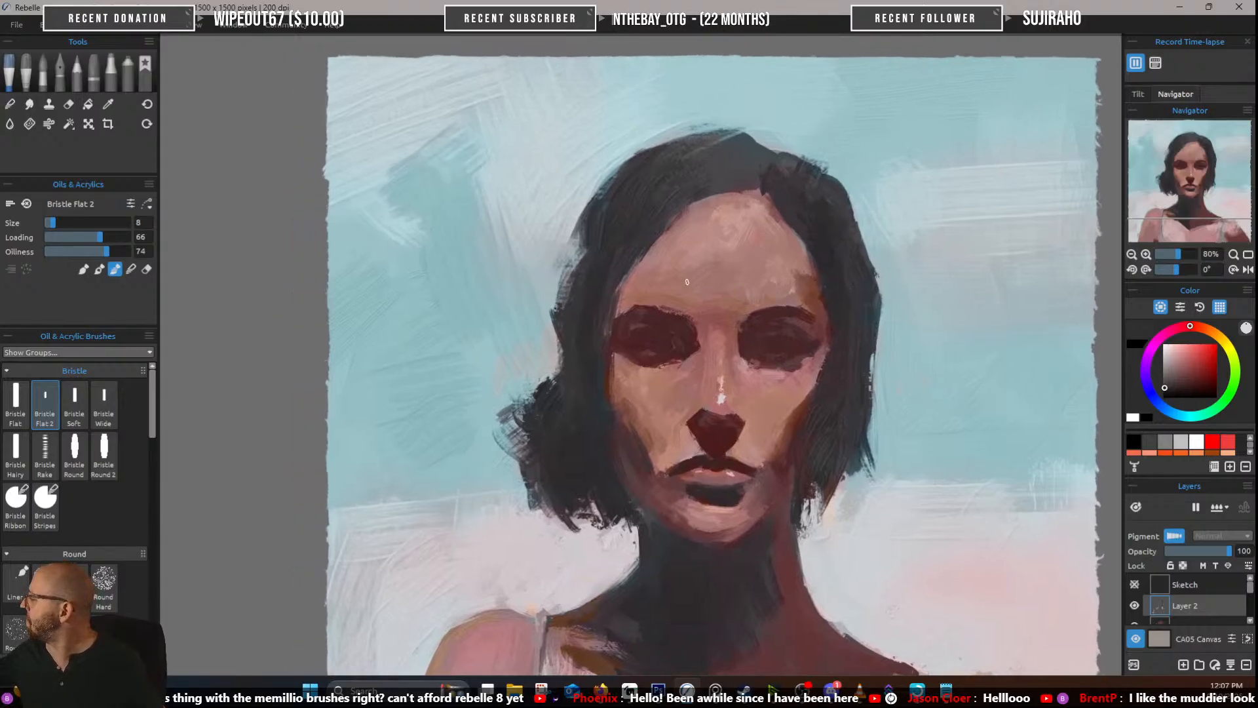
alt+click(676, 277)
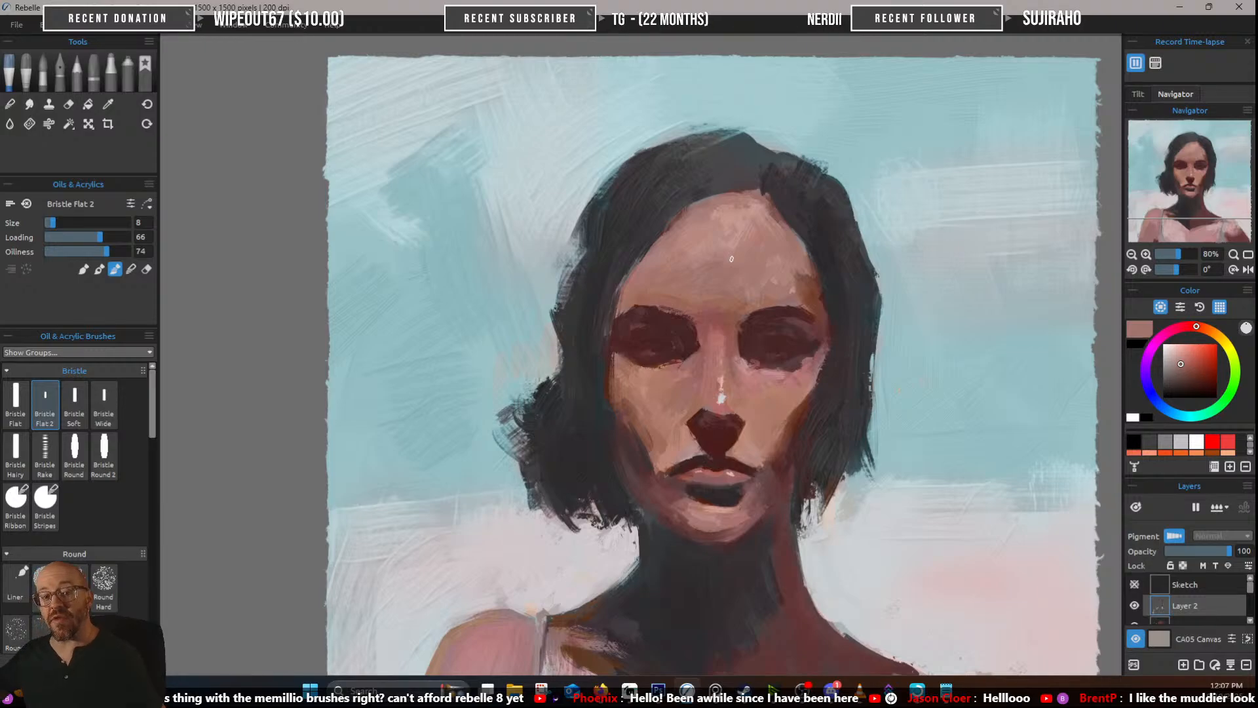
alt+click(661, 297)
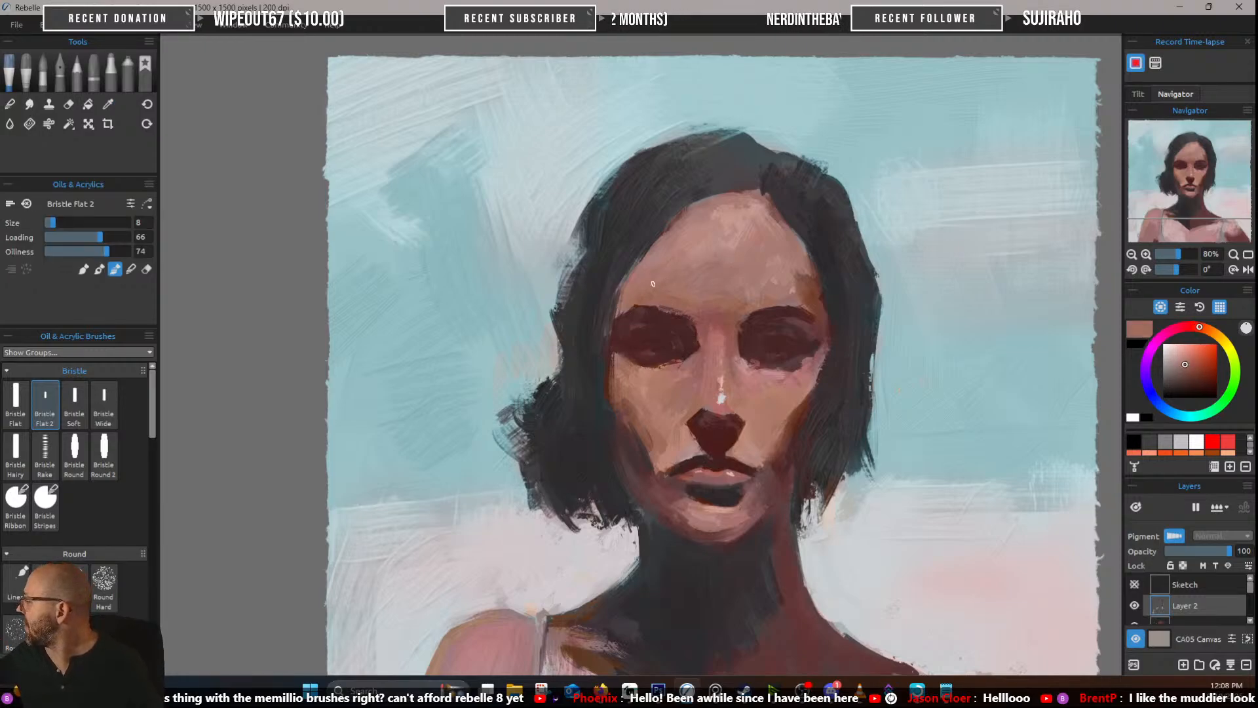
alt+click(656, 283)
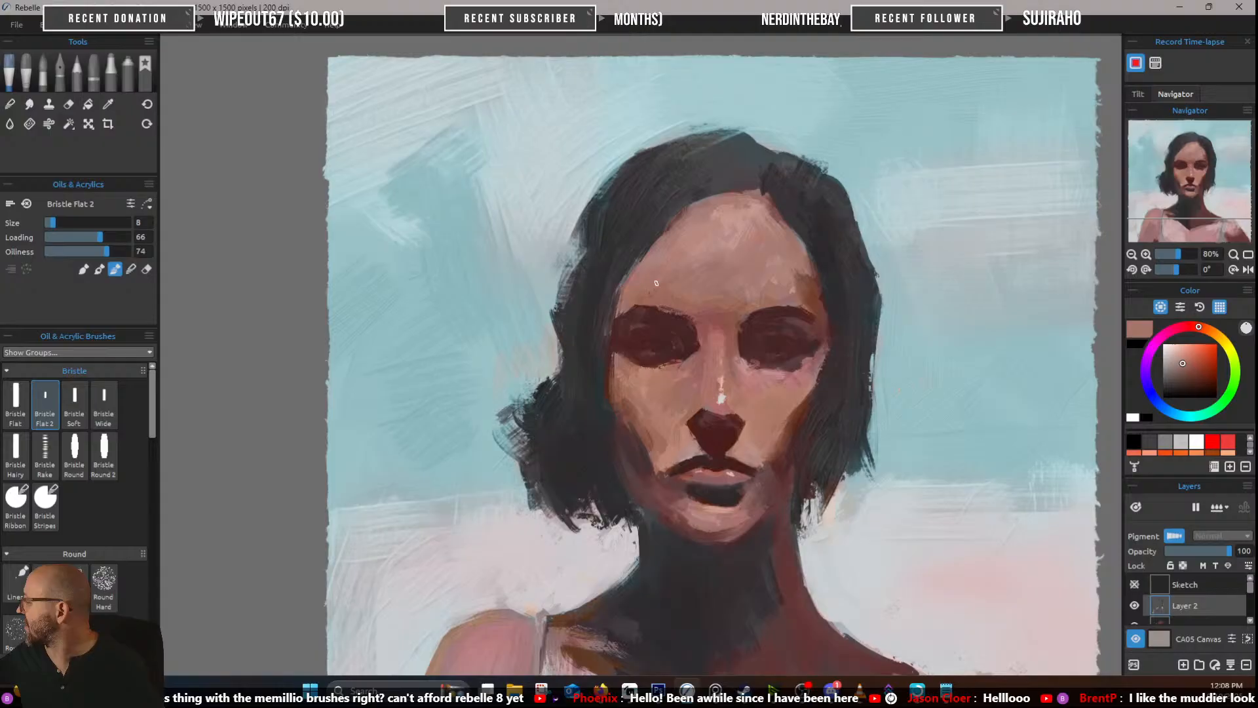
alt+click(780, 300)
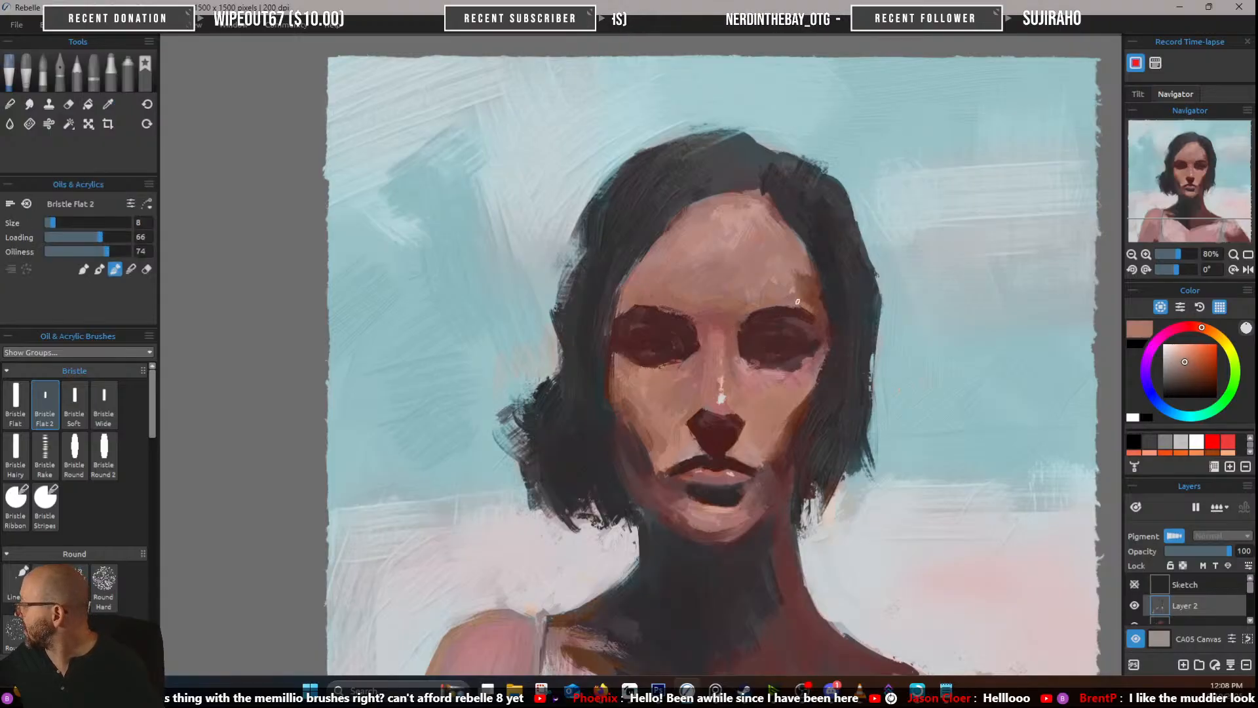
alt+click(820, 316)
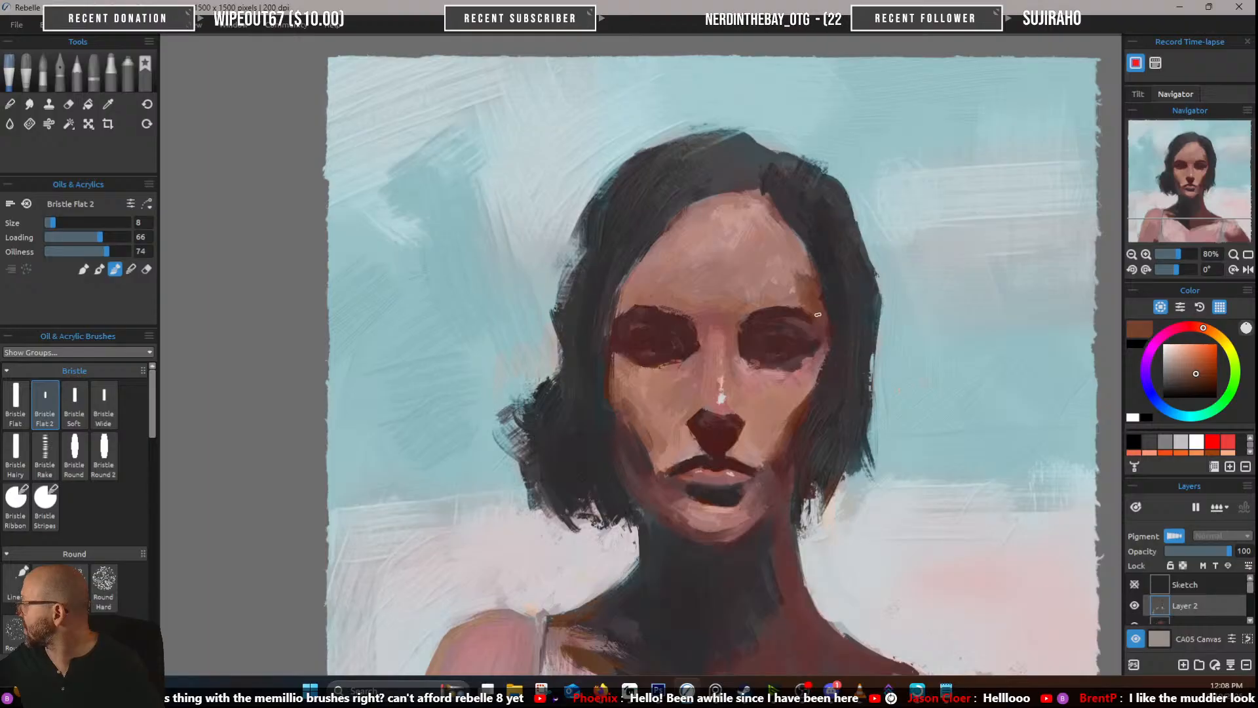
alt+click(823, 276)
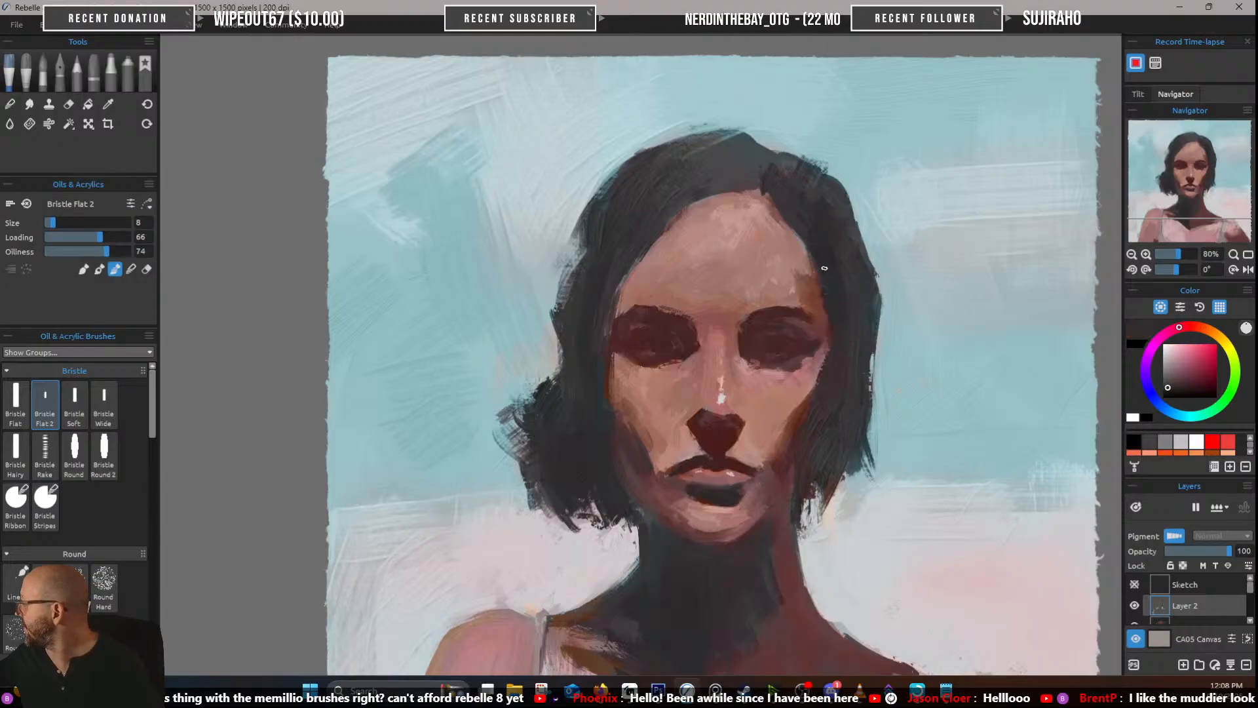
Darken and texture the hair beside the left temple and along the hairline with sampled charcoal tones
drag(812, 332, 795, 298)
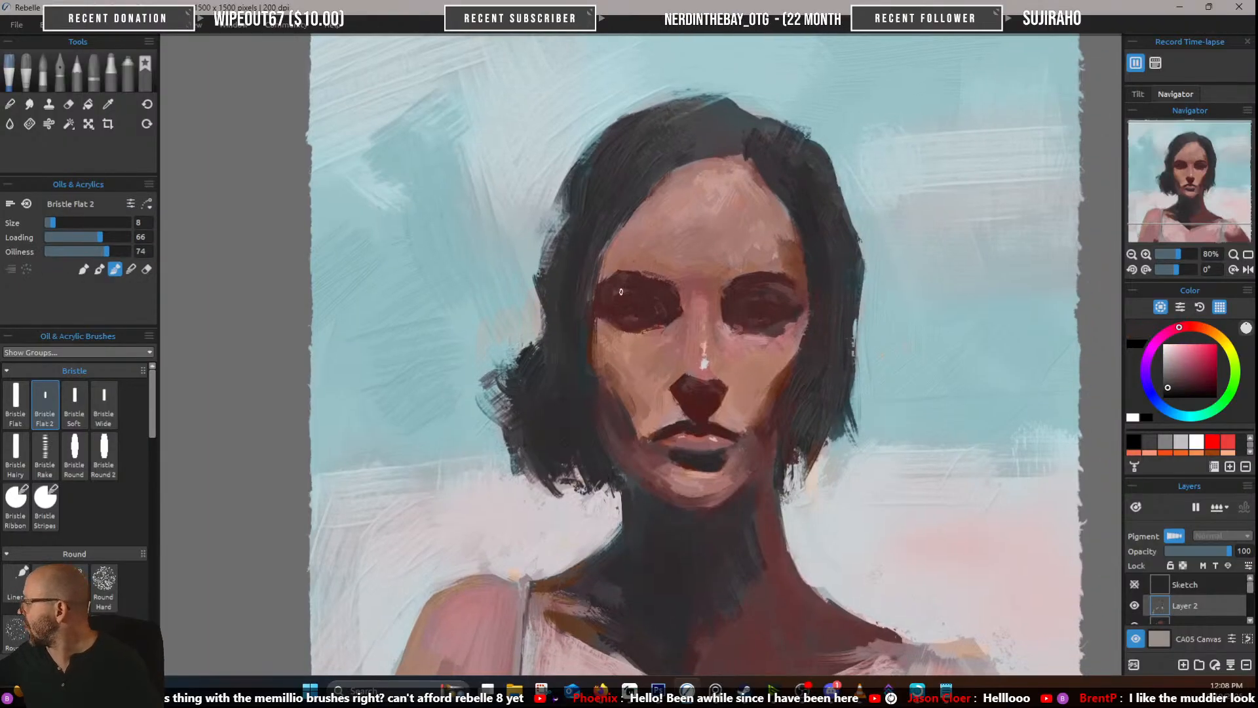
alt+click(583, 348)
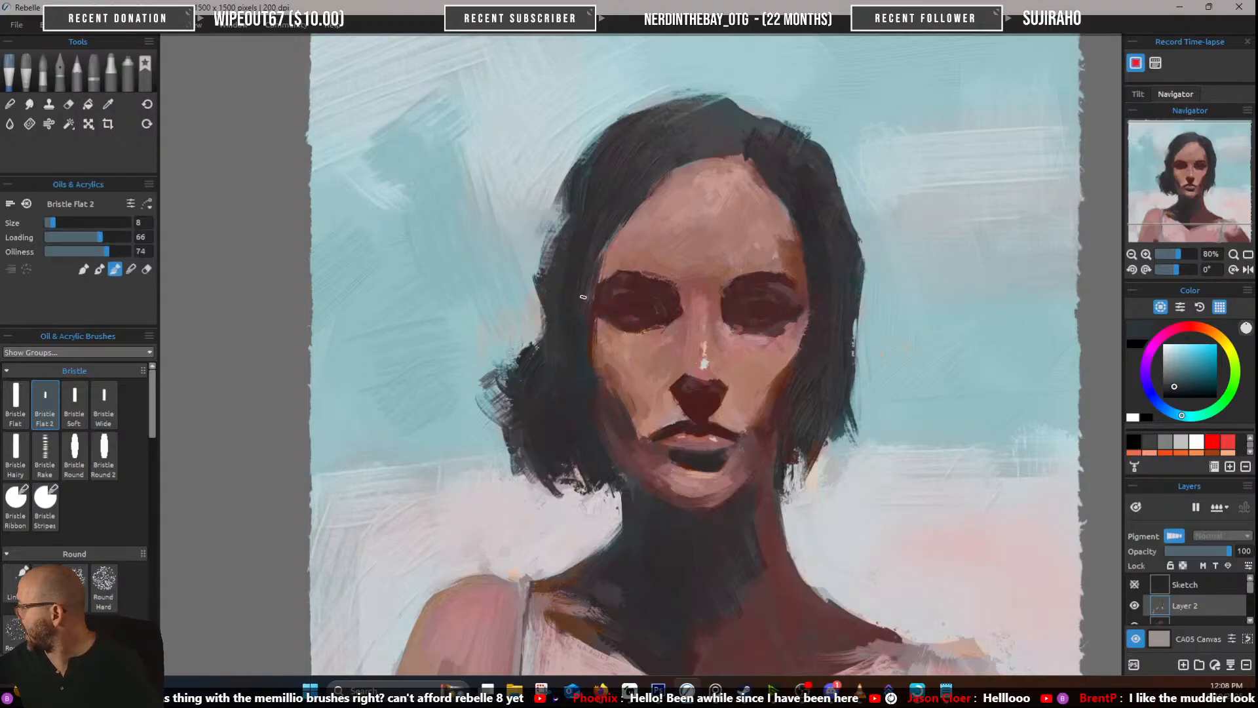
alt+click(612, 224)
drag(725, 255, 764, 322)
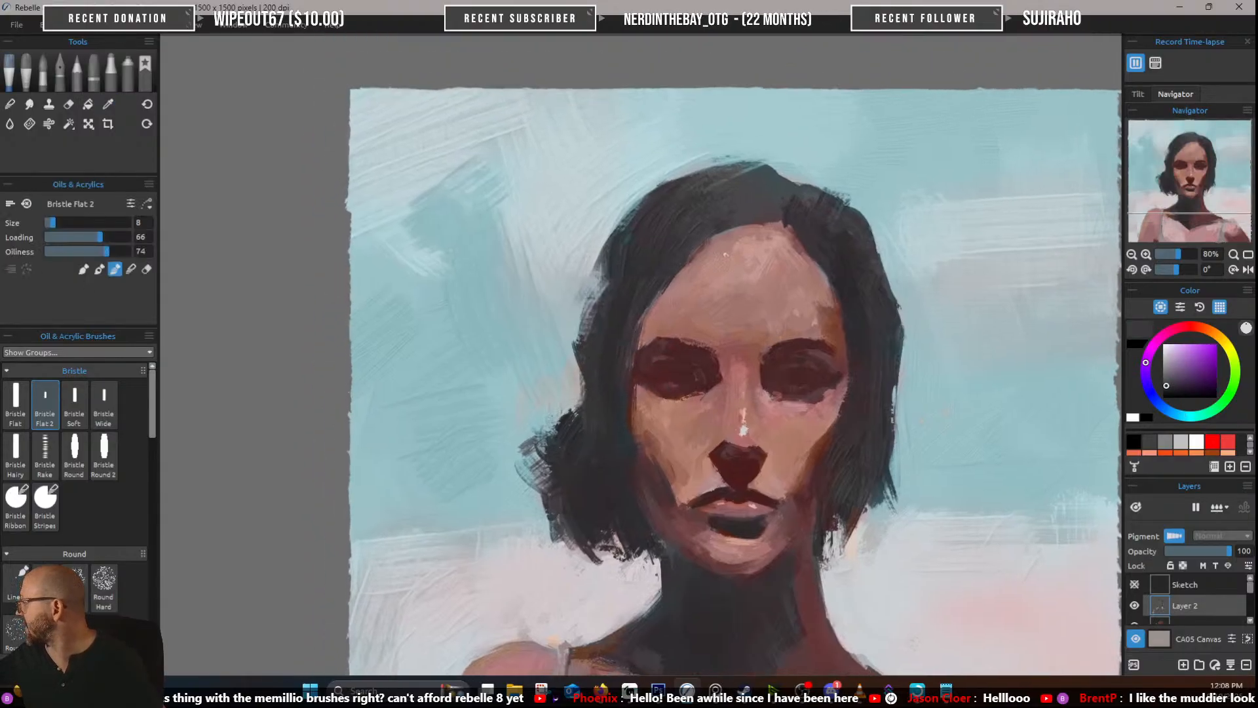
alt+click(700, 232)
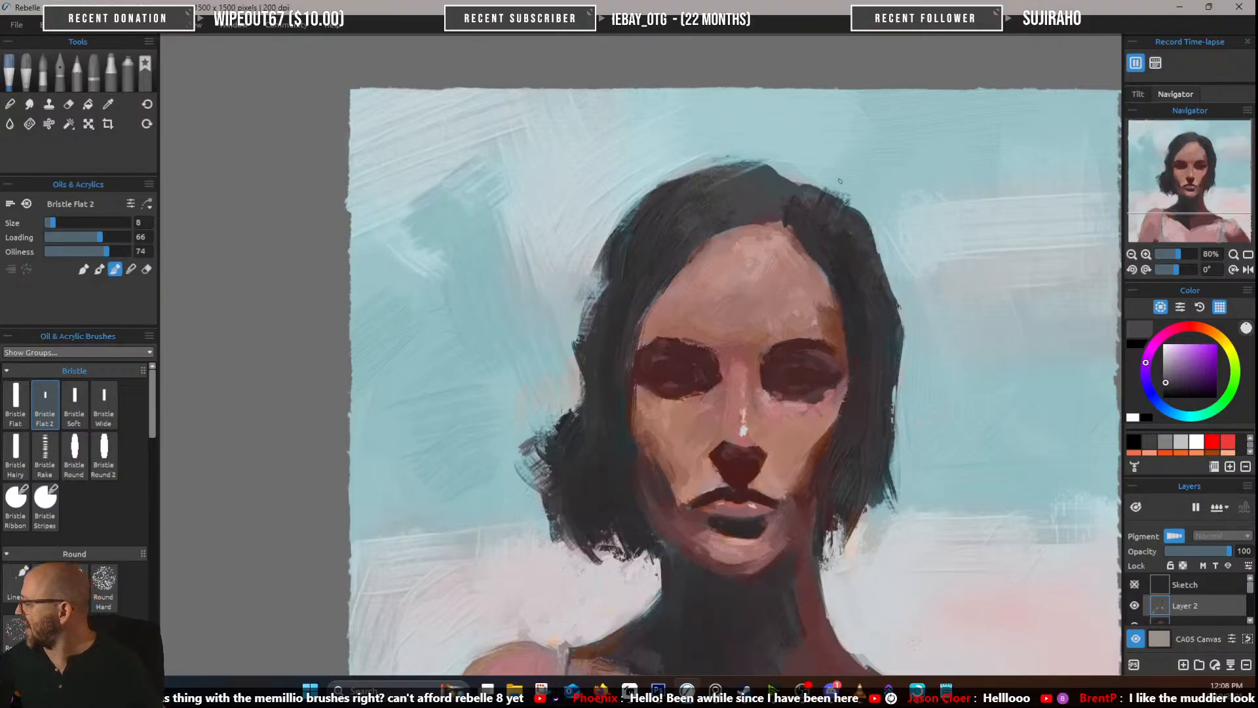
Paint a thin broken dark line along the inner edge of the dress's right strap using sampled neck-shadow and dark red tones
drag(663, 449, 684, 256)
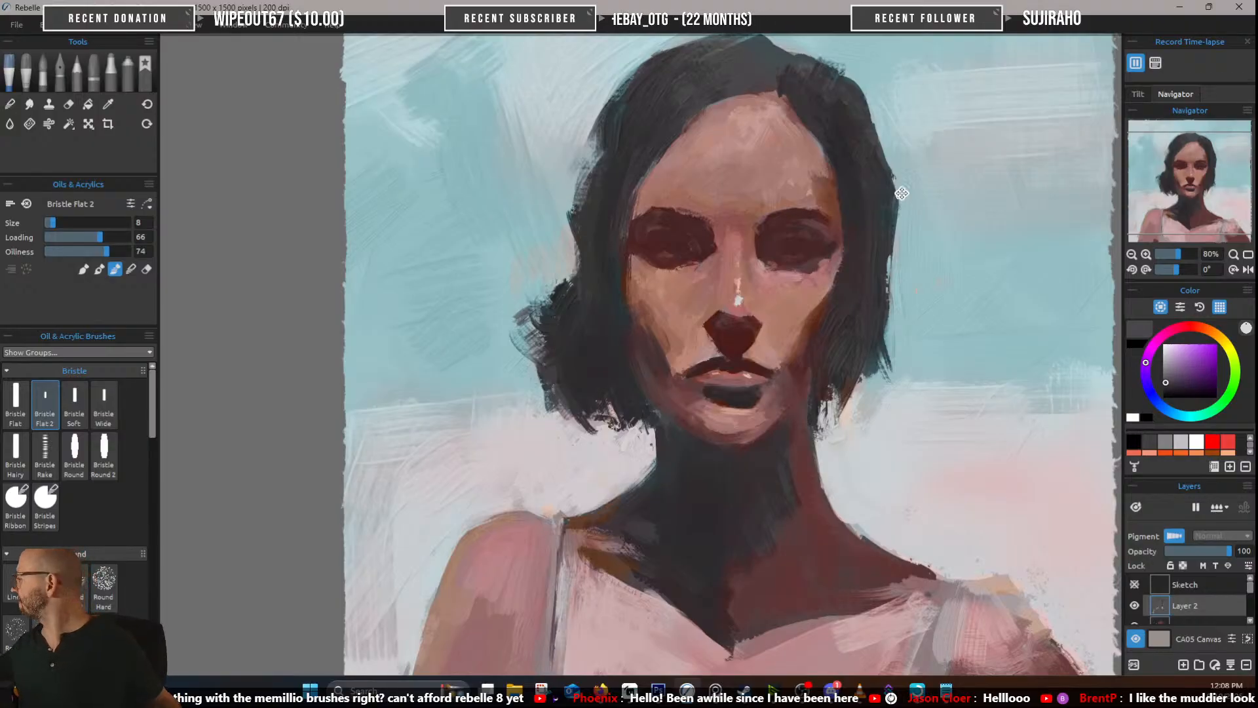
mouse_move(922, 249)
mouse_down()
mouse_move(823, 304)
mouse_move(822, 155)
mouse_up()
drag(824, 317, 792, 260)
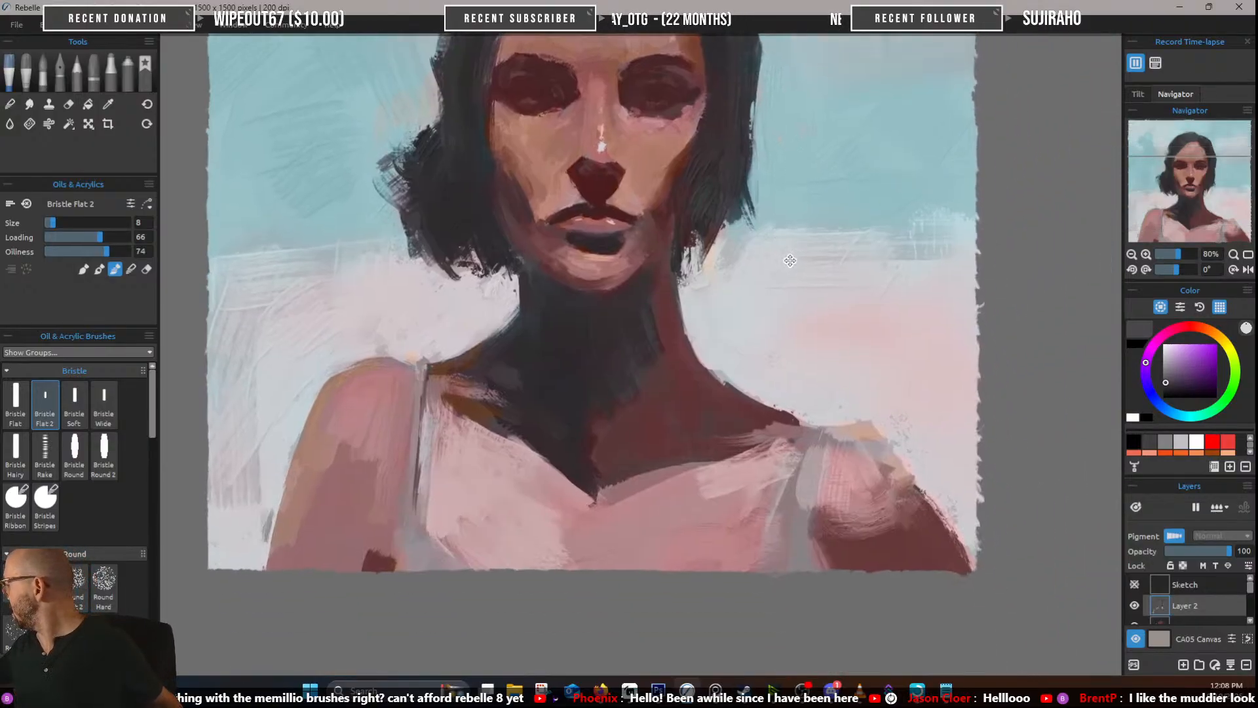
alt+click(529, 401)
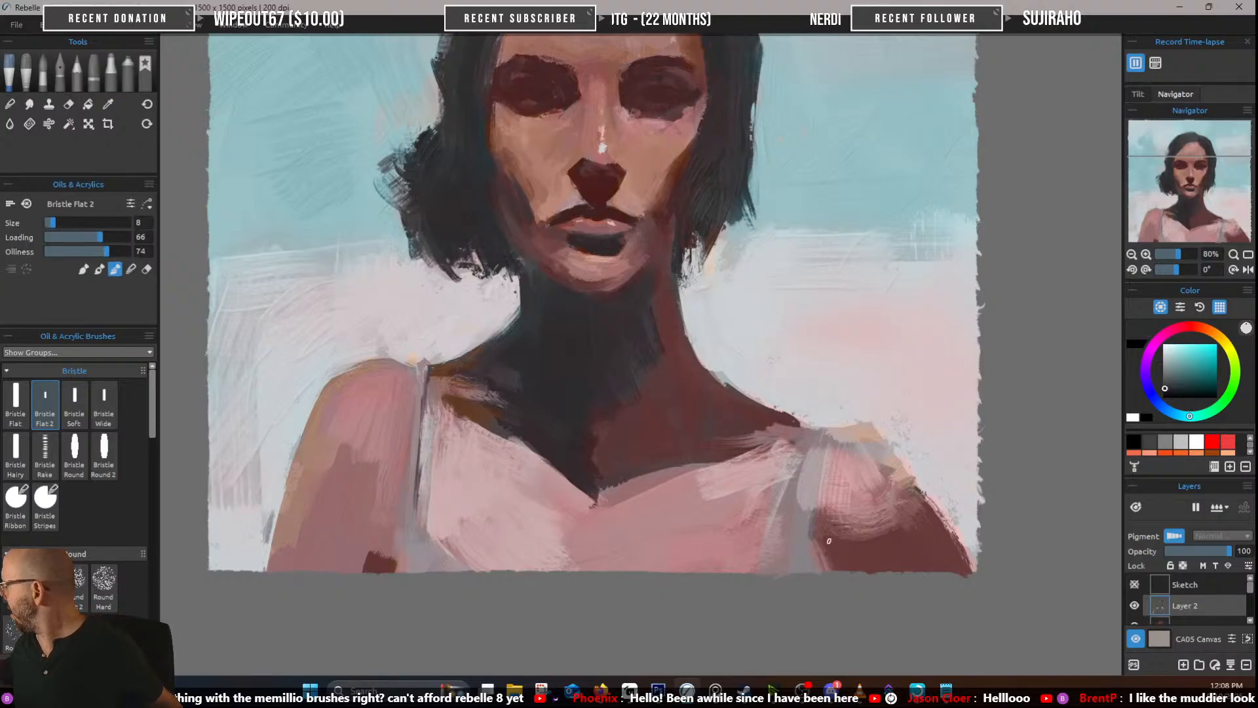
drag(771, 563, 796, 450)
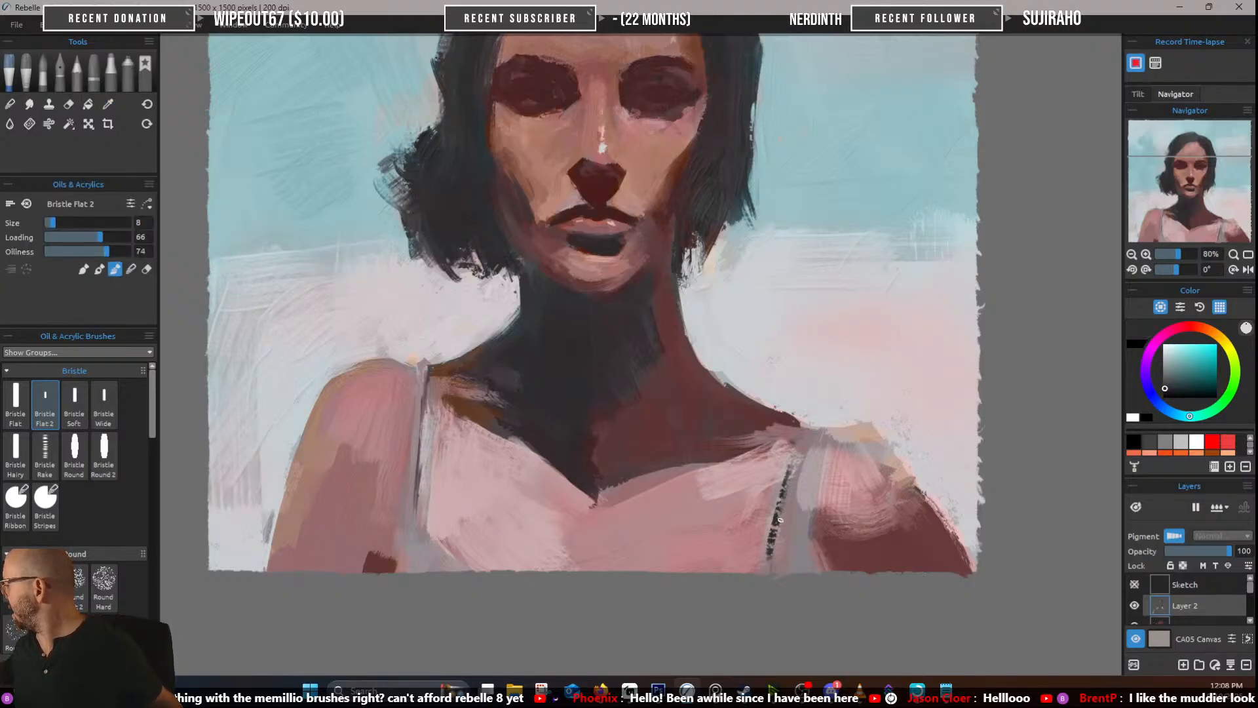
alt+click(780, 520)
drag(774, 546, 798, 447)
alt+click(756, 410)
drag(781, 493, 799, 432)
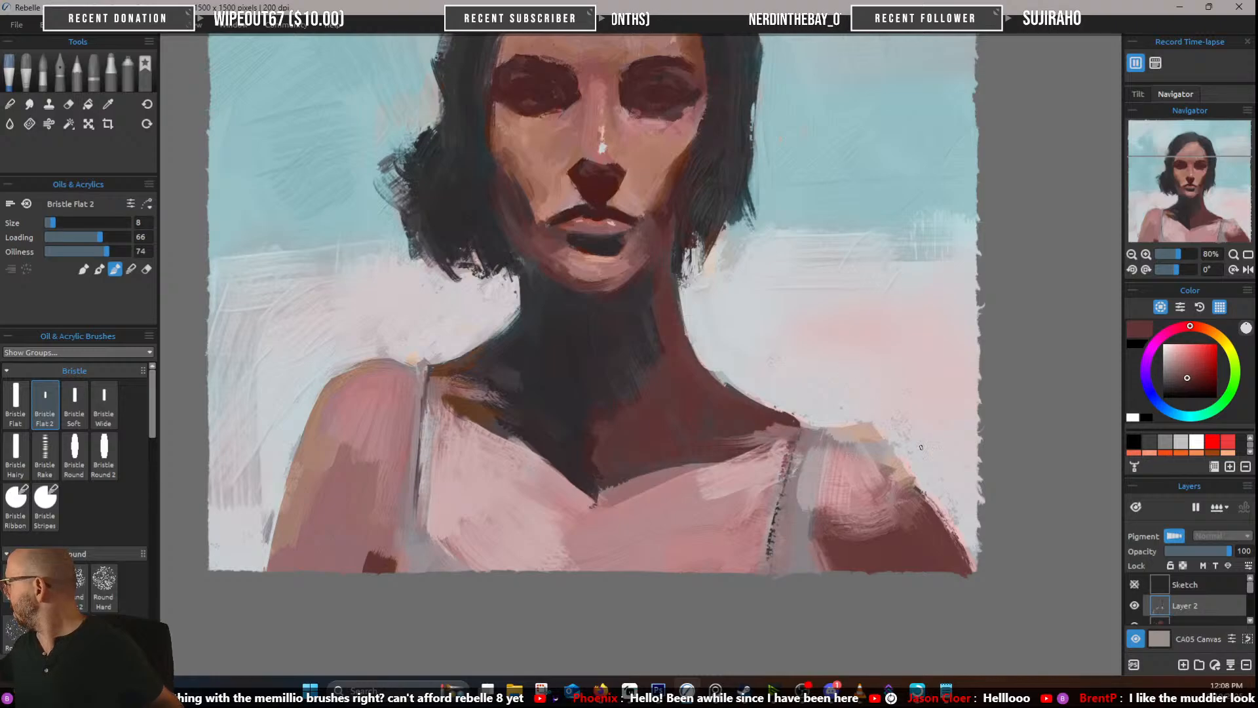
Trim the right shoulder and outer arm edge with light grey sampled from the background, switching to the Bristle Soft brush
drag(921, 446, 840, 451)
alt+click(752, 423)
mouse_move(751, 436)
mouse_down()
mouse_move(785, 441)
mouse_move(772, 442)
mouse_move(792, 430)
mouse_move(766, 433)
mouse_move(786, 427)
mouse_move(817, 452)
mouse_up()
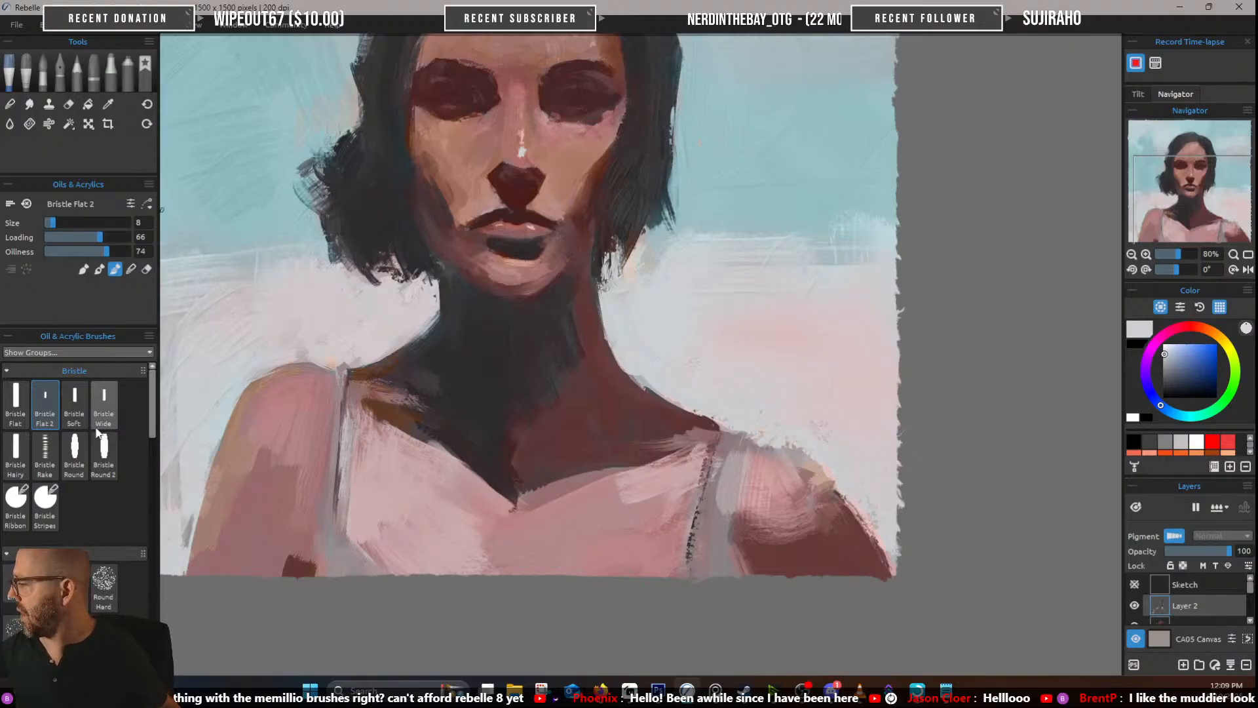
click(74, 400)
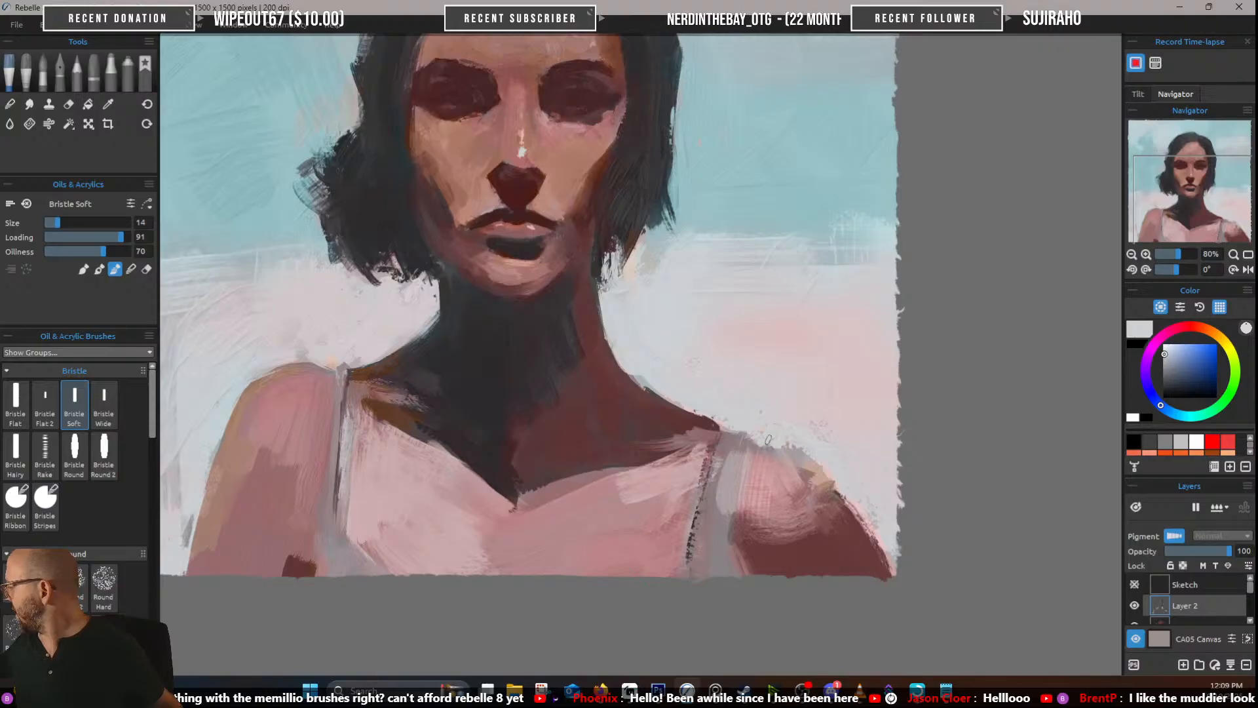
drag(868, 534, 889, 575)
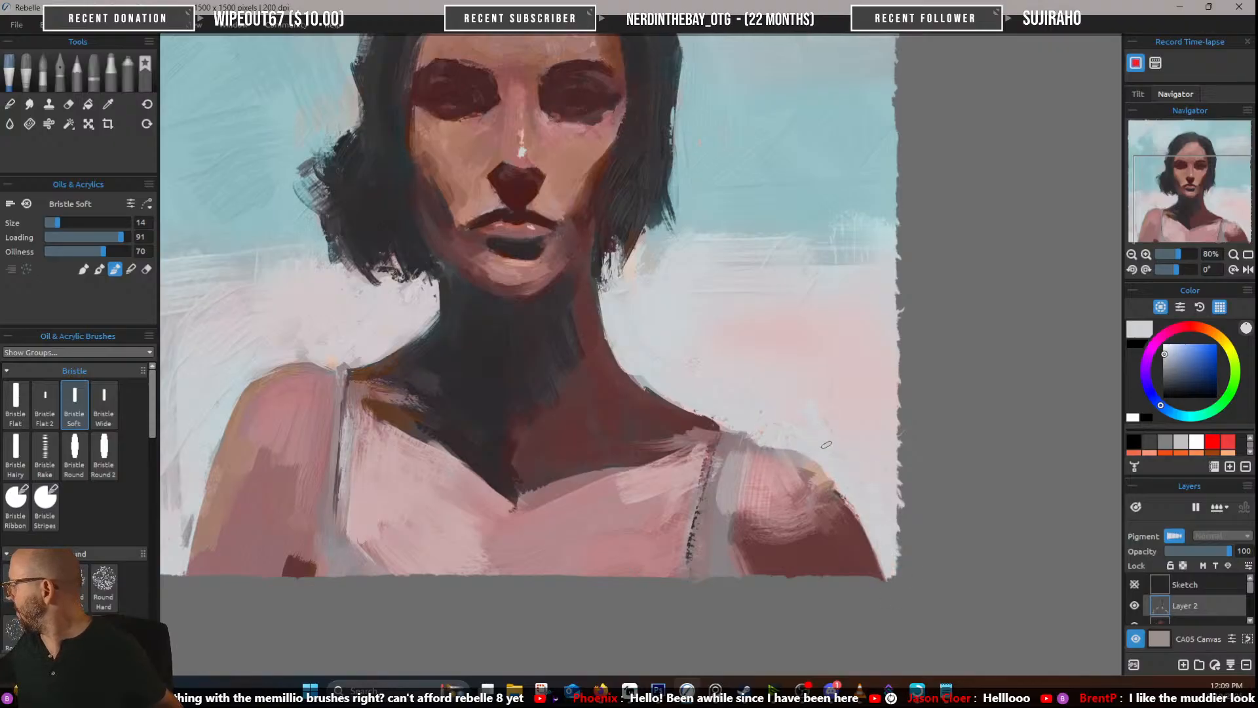
Clean up the contour from the neck to the right shoulder with sampled dark red and pale background tones
drag(644, 371, 627, 375)
alt+click(667, 410)
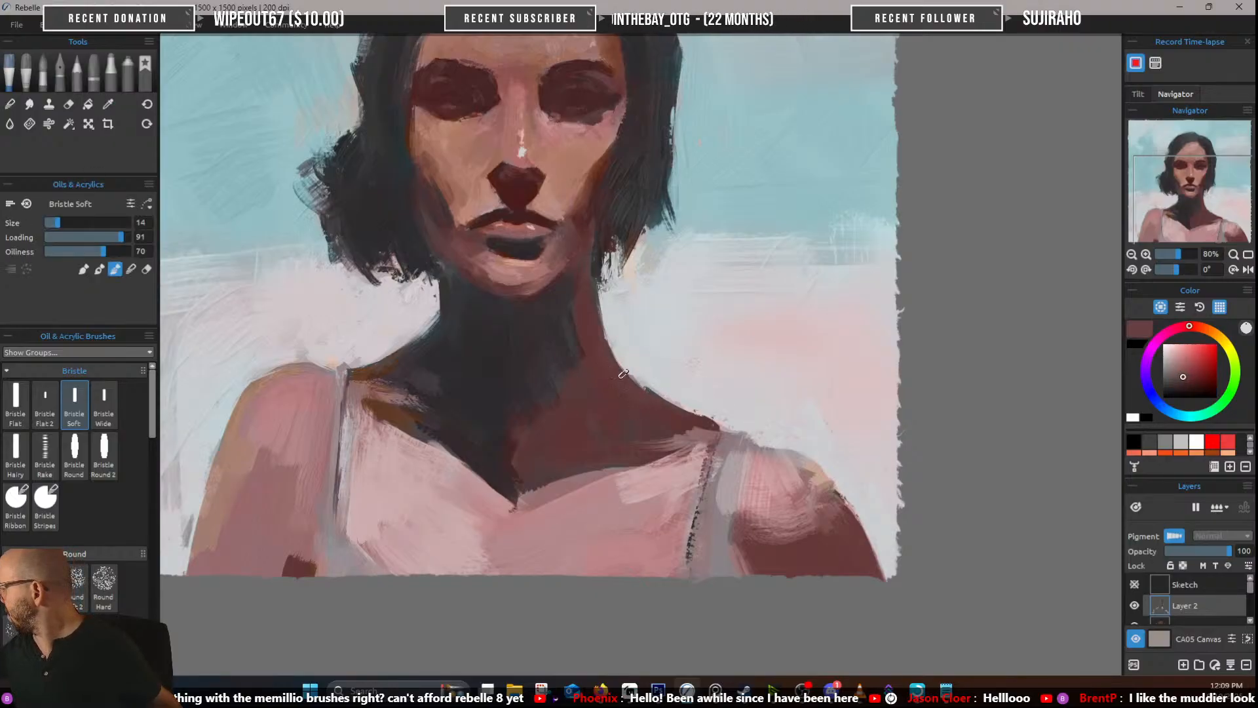
alt+click(642, 363)
drag(619, 351, 716, 419)
drag(652, 387, 717, 424)
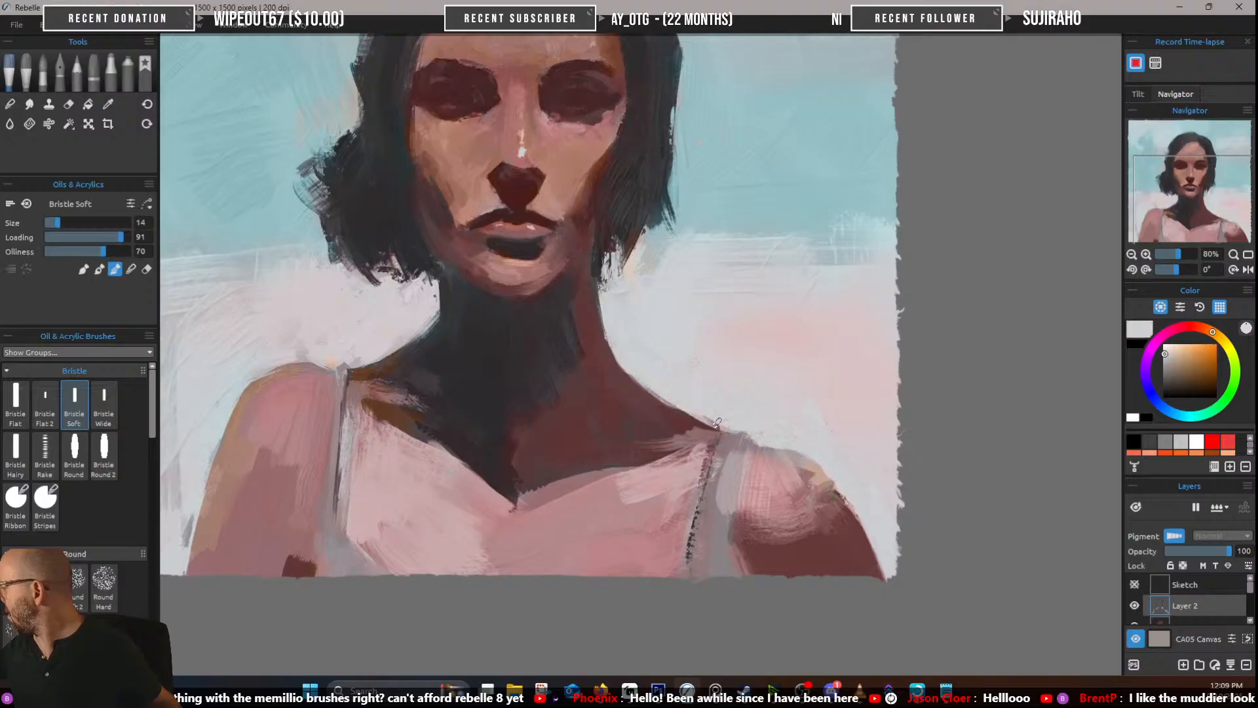
Rework the skin beside the top of the right strap with sampled dark red and muted pink tones
alt+click(688, 430)
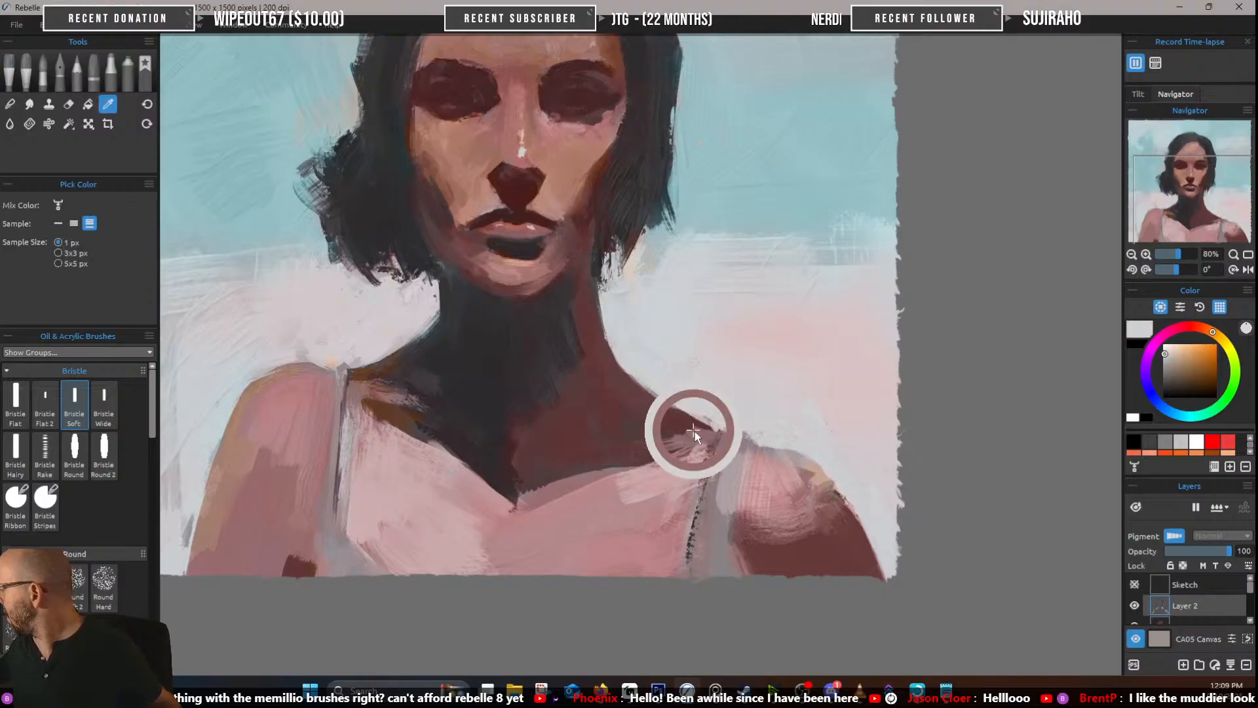
alt+click(674, 418)
mouse_move(694, 432)
mouse_down()
mouse_move(688, 440)
mouse_move(713, 436)
mouse_move(691, 432)
mouse_up()
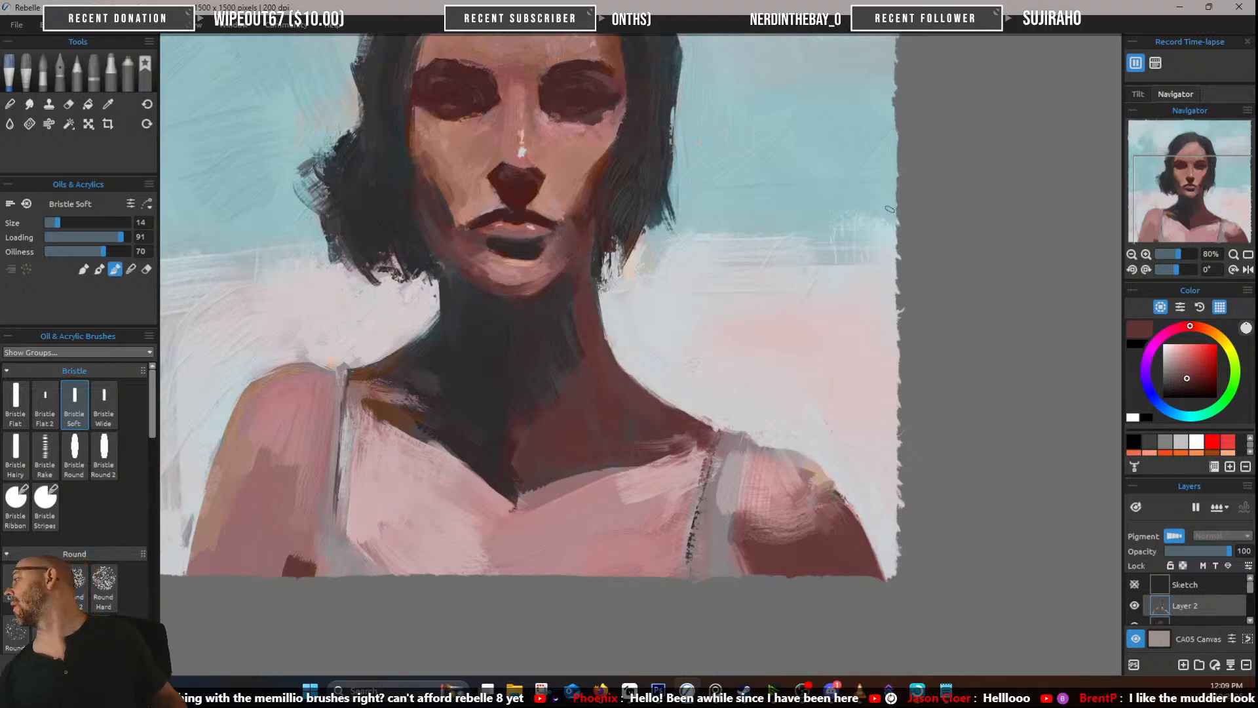
alt+click(434, 450)
alt+click(375, 391)
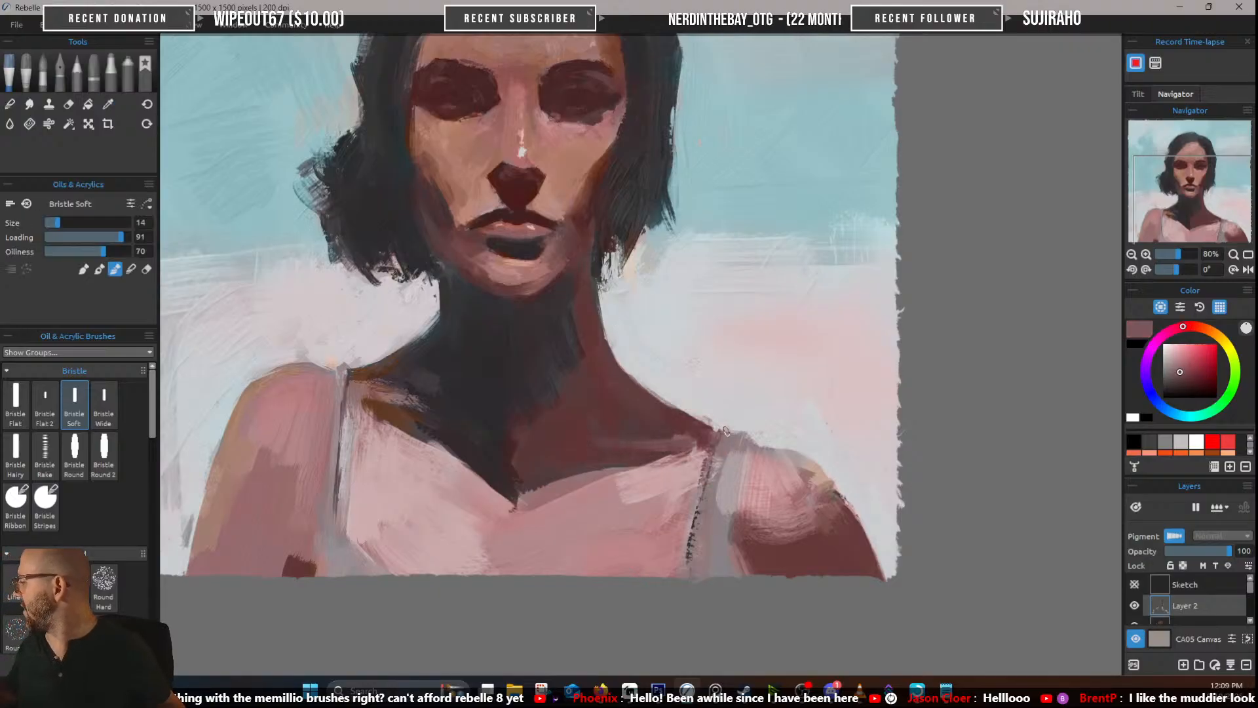
Touch up the left collarbone, right jaw edge and left hair ends with sampled brown, dark red and near-black tones
alt+click(358, 371)
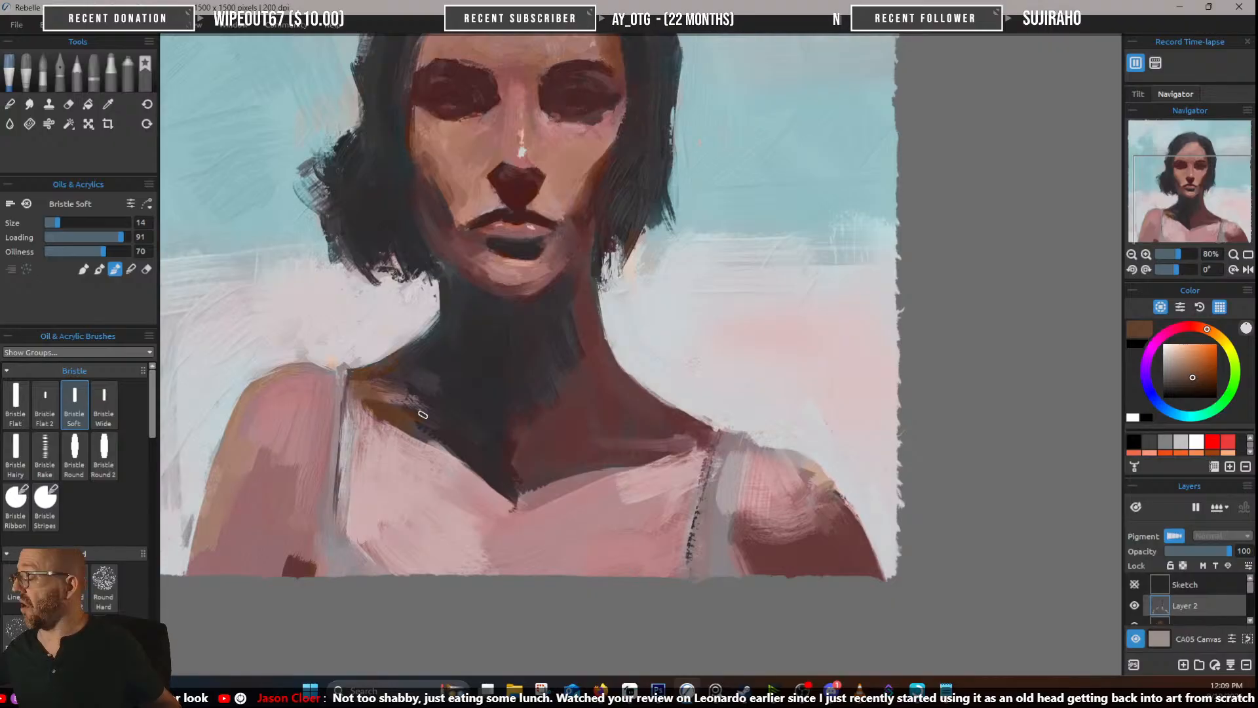
drag(630, 327, 608, 397)
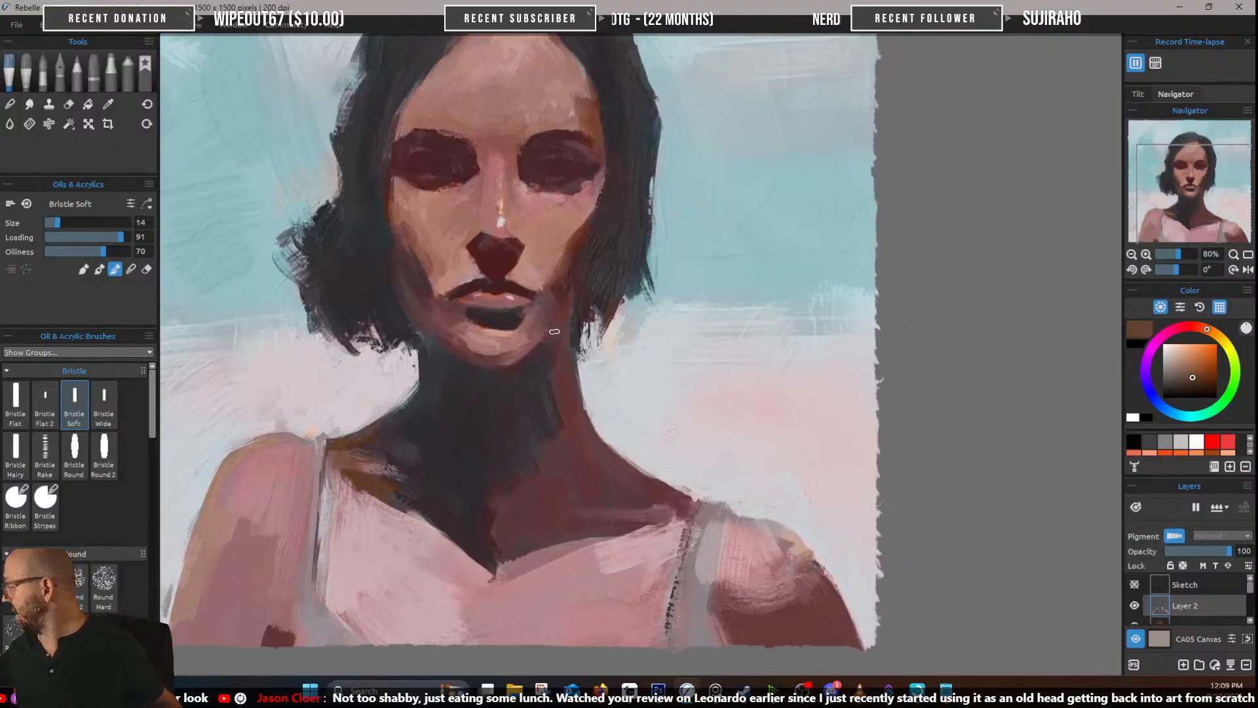
alt+click(535, 385)
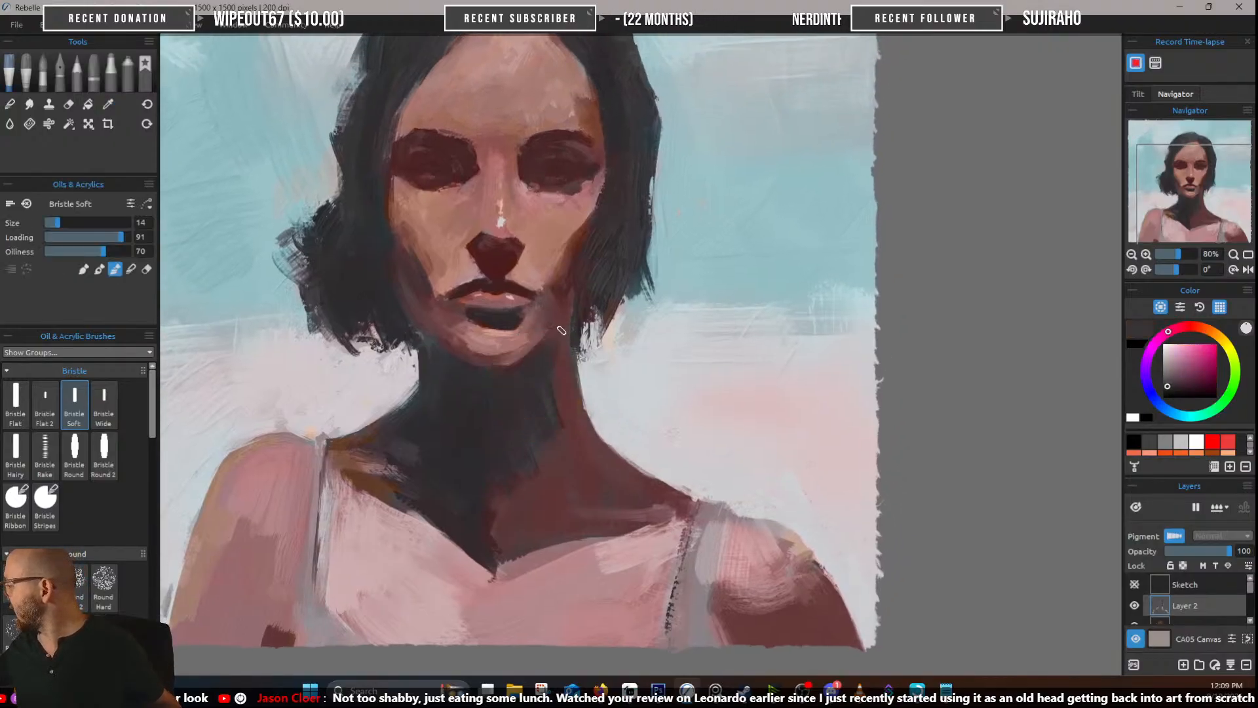
alt+click(558, 298)
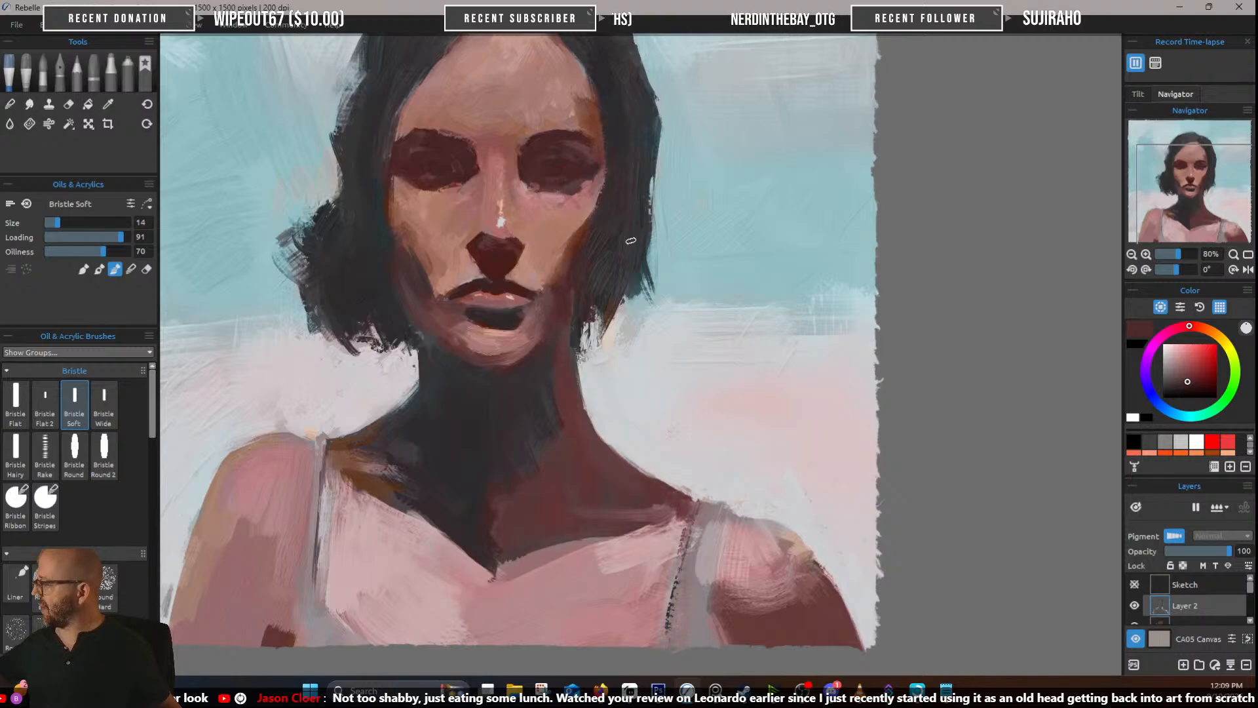
alt+click(429, 345)
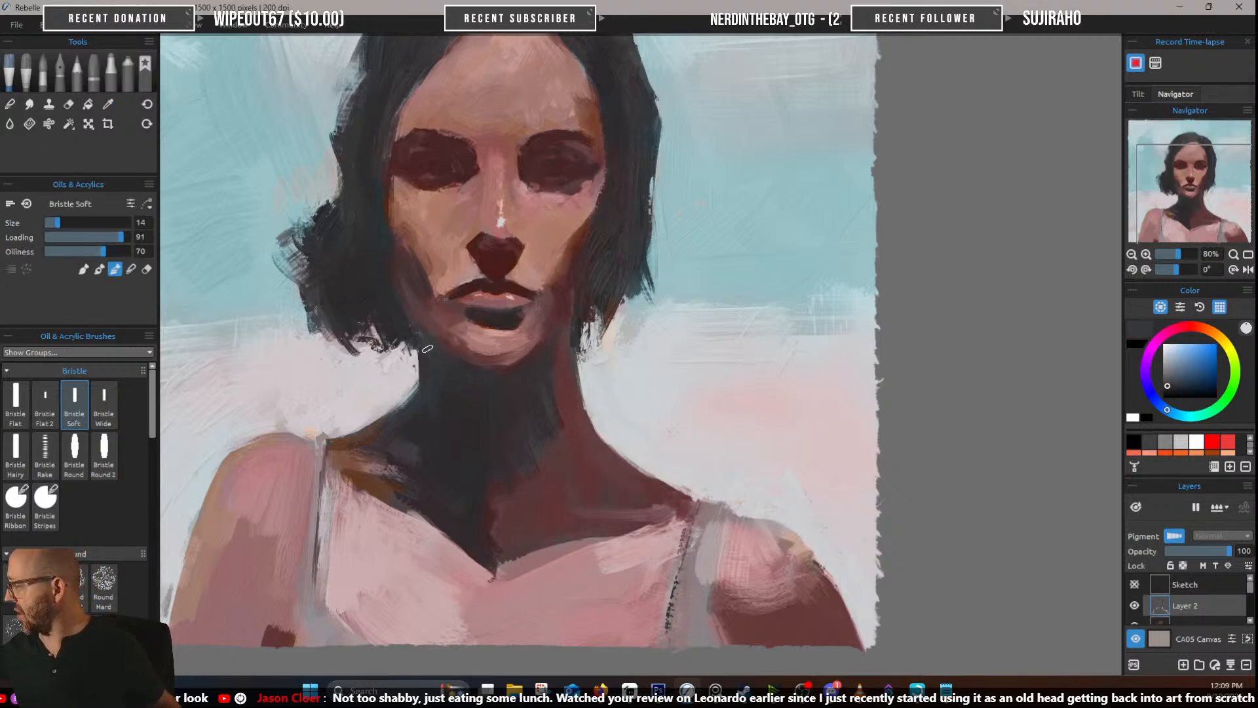
alt+click(393, 295)
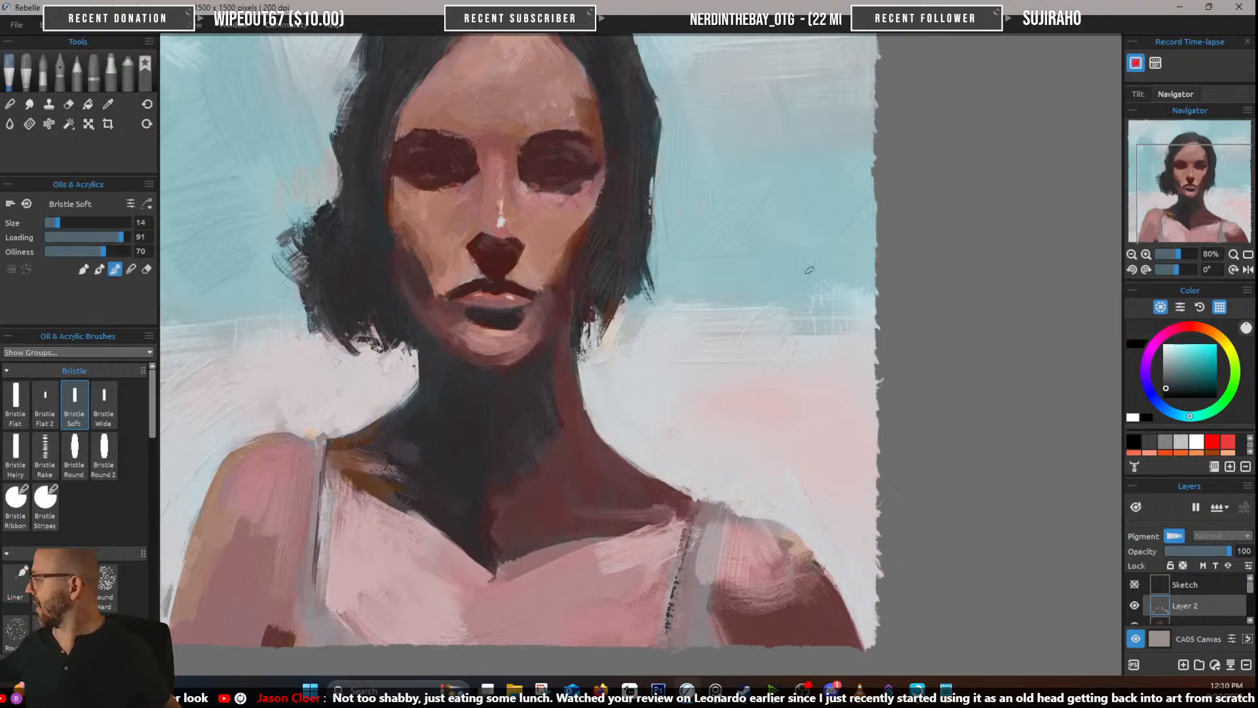
Blend the outer edge of the left cheek below the eye with sampled warm tan and reddish-brown skin tones
drag(809, 270, 888, 422)
alt+click(504, 413)
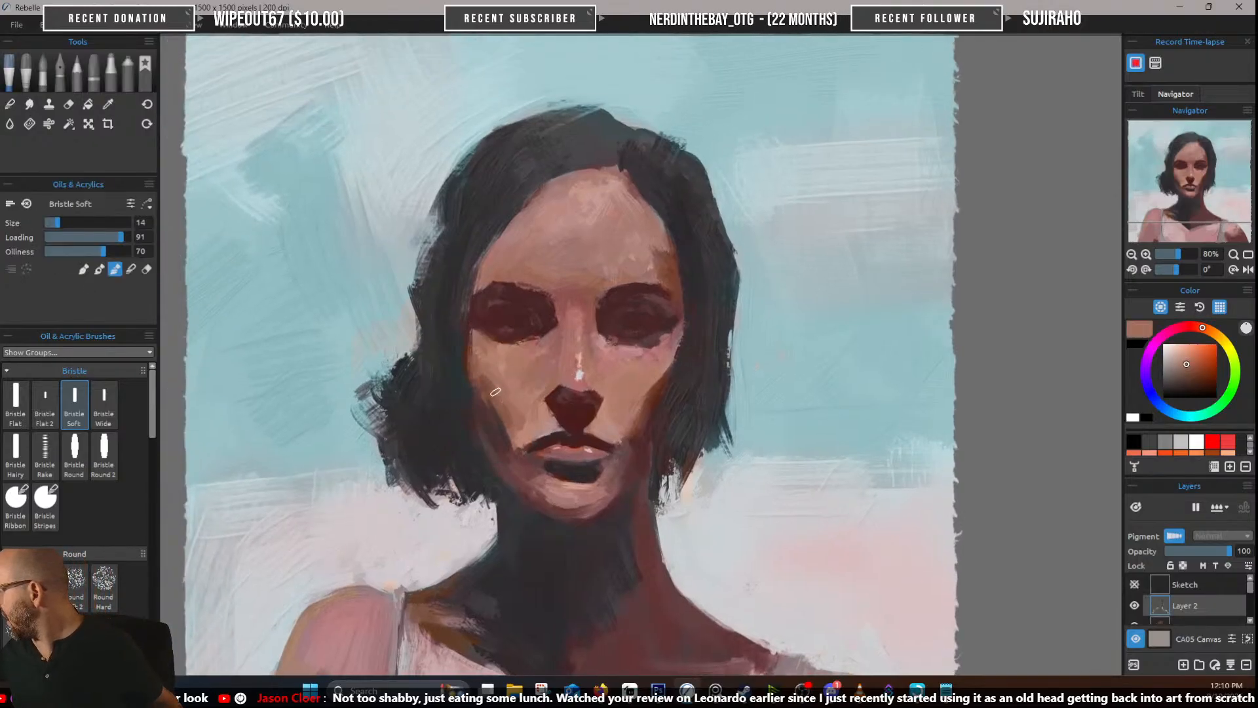
alt+click(496, 367)
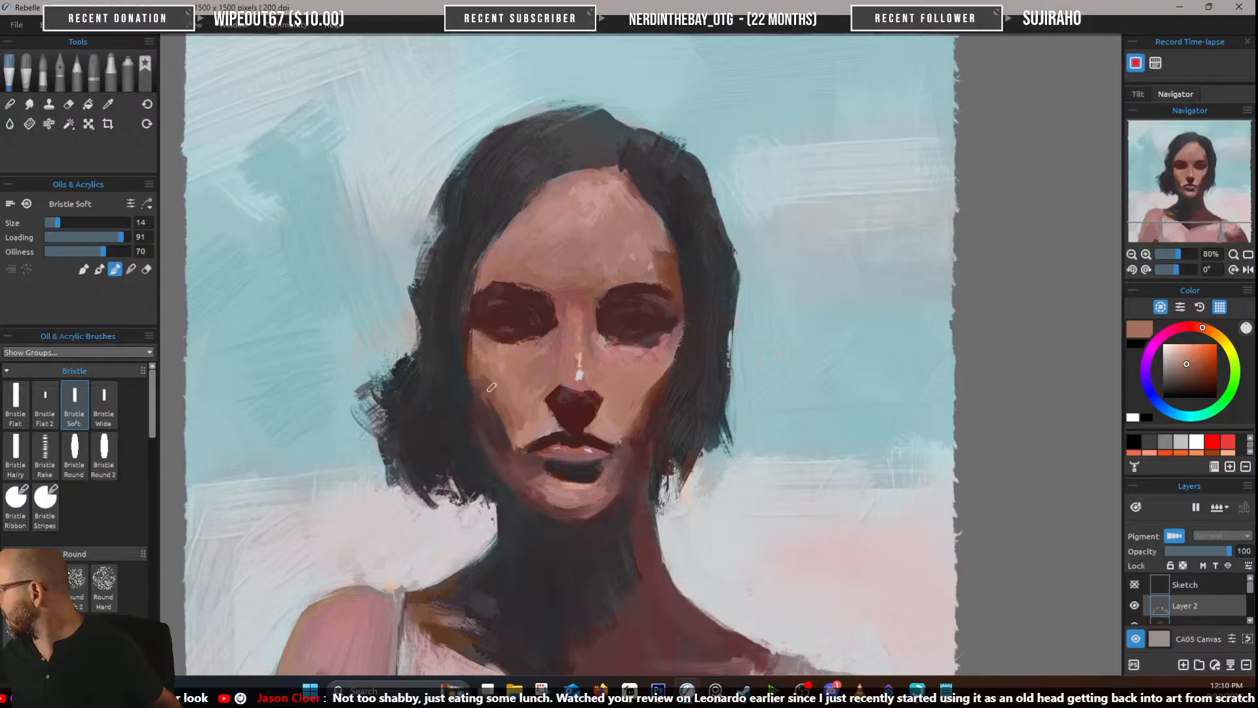
alt+click(485, 386)
alt+click(487, 360)
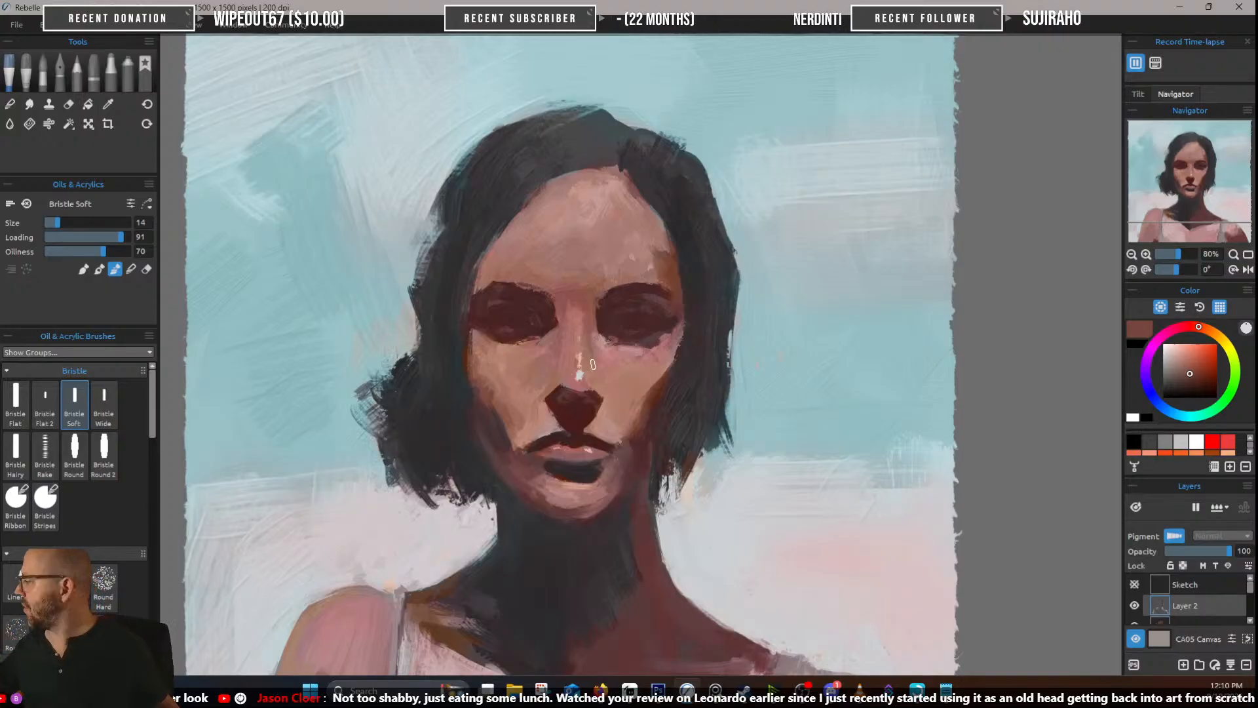
Smooth the forehead from the hairline to above the nose bridge and right eyebrow with sampled muted pink tones
alt+click(646, 269)
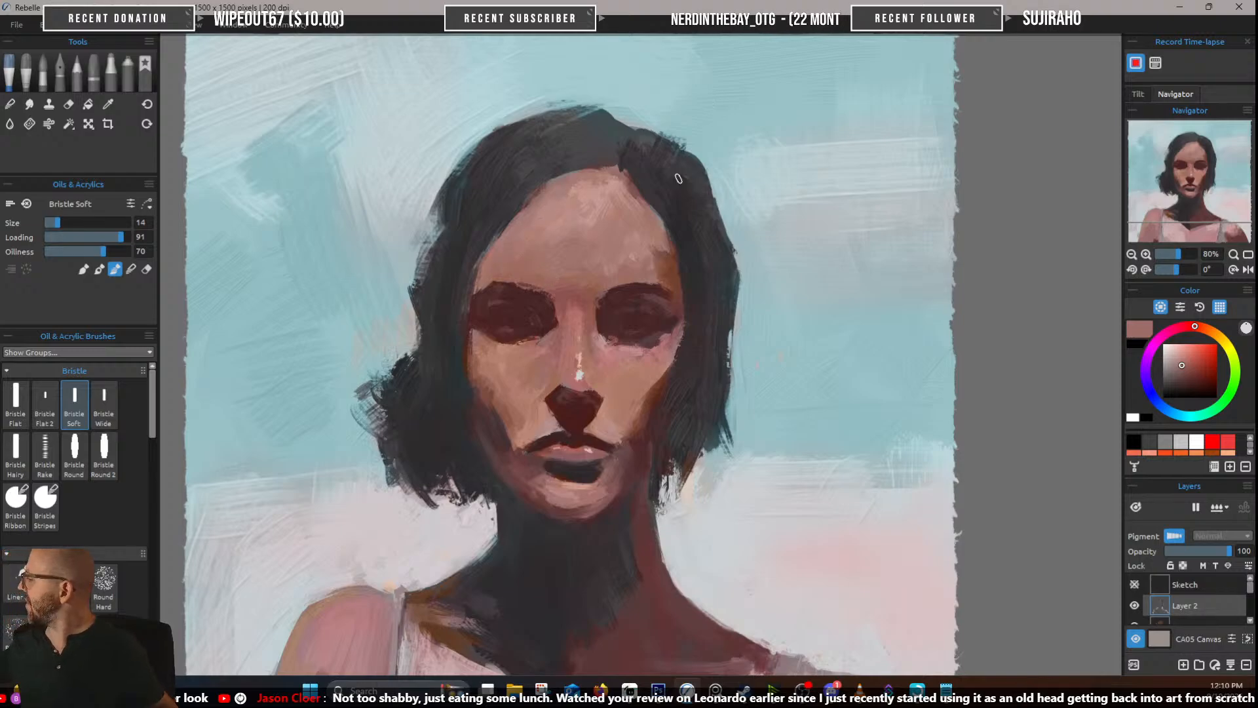
alt+click(616, 190)
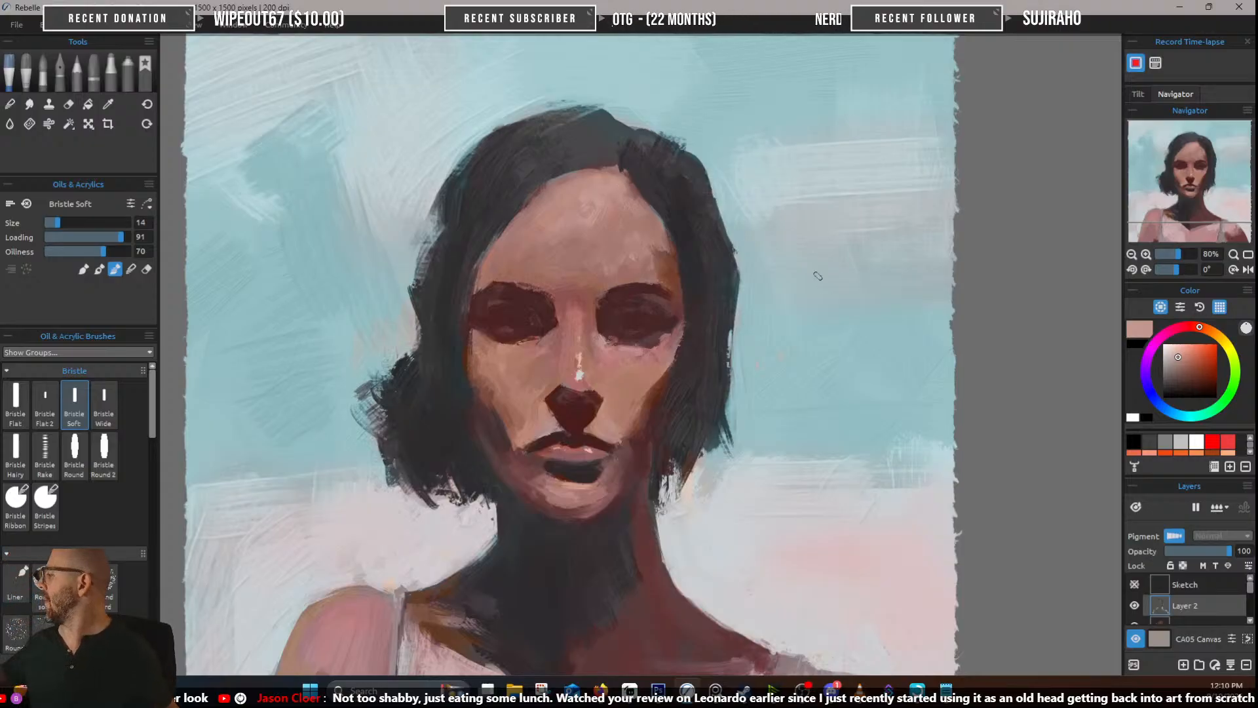
drag(619, 258, 596, 279)
alt+click(597, 260)
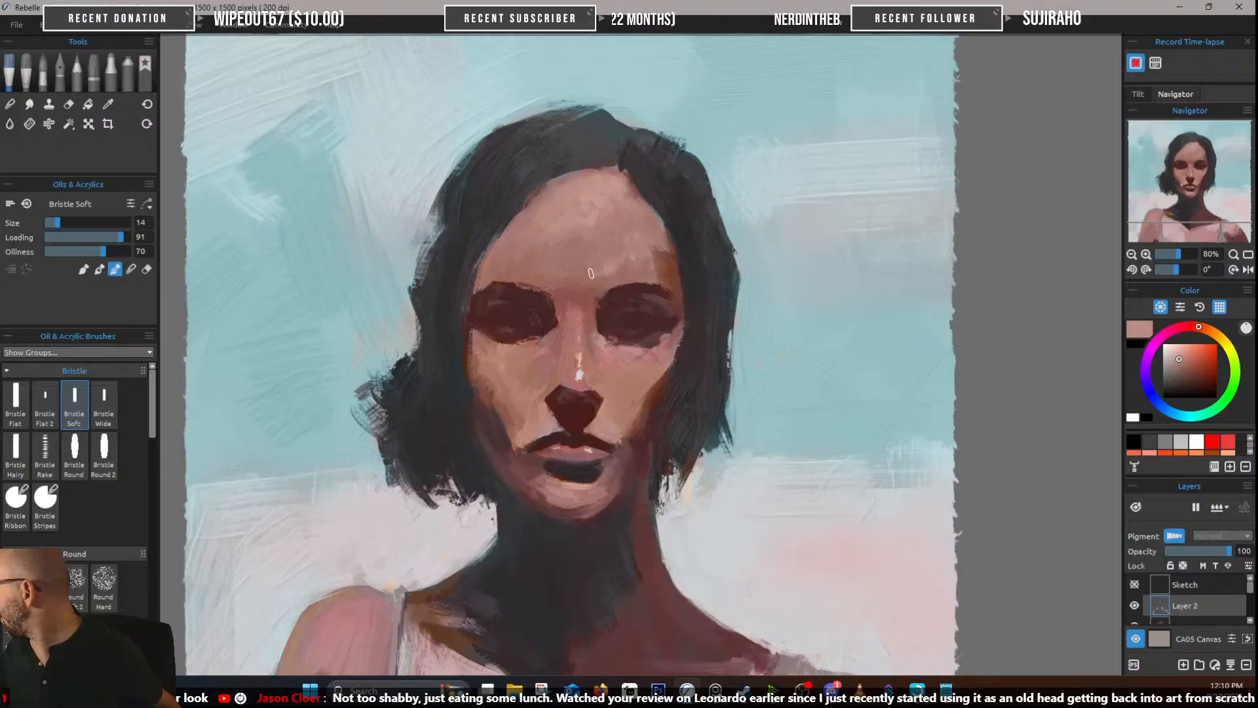
alt+click(630, 257)
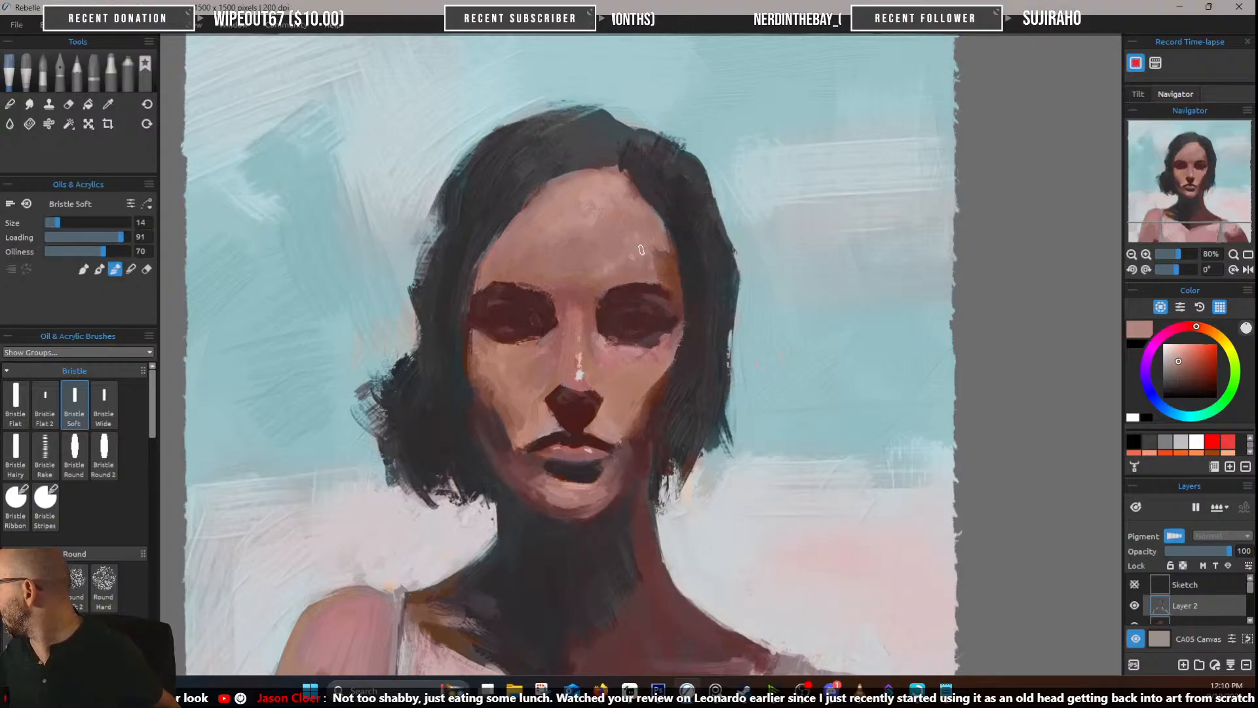
alt+click(644, 226)
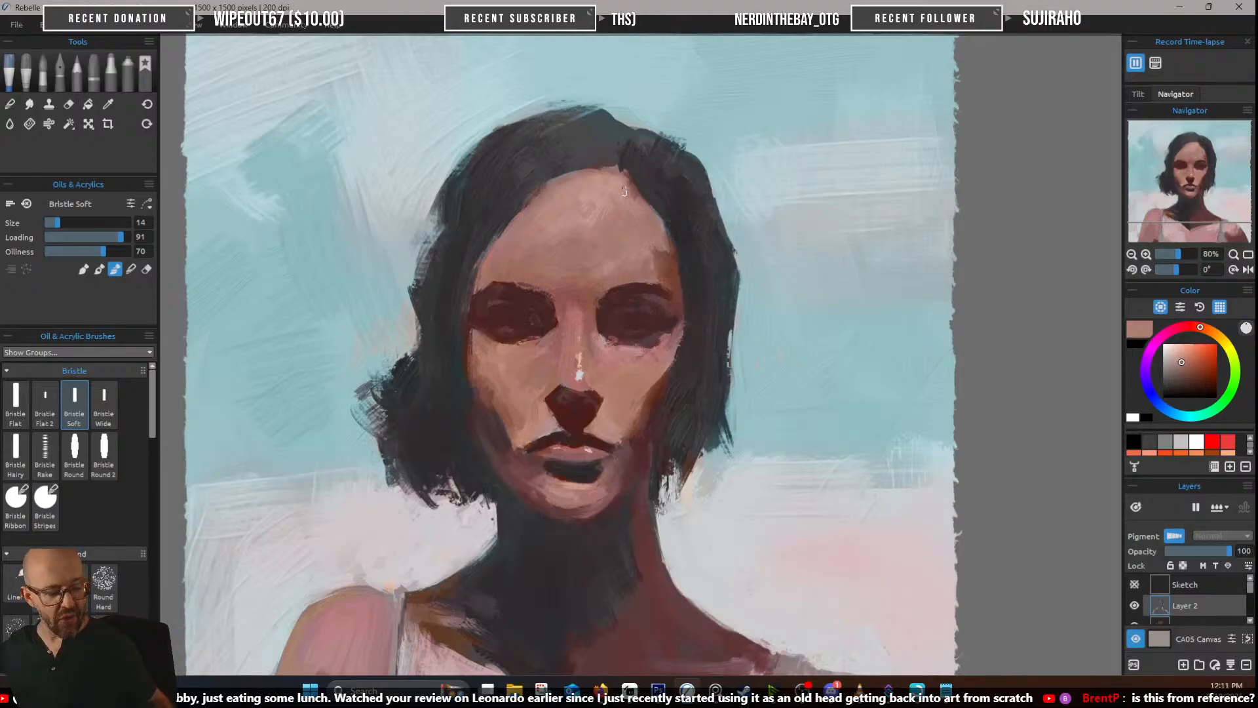
Soften and narrow the brown shadow on the right temple above the eyebrow using sampled pink skin and reddish-brown tones
key(i)
click(644, 254)
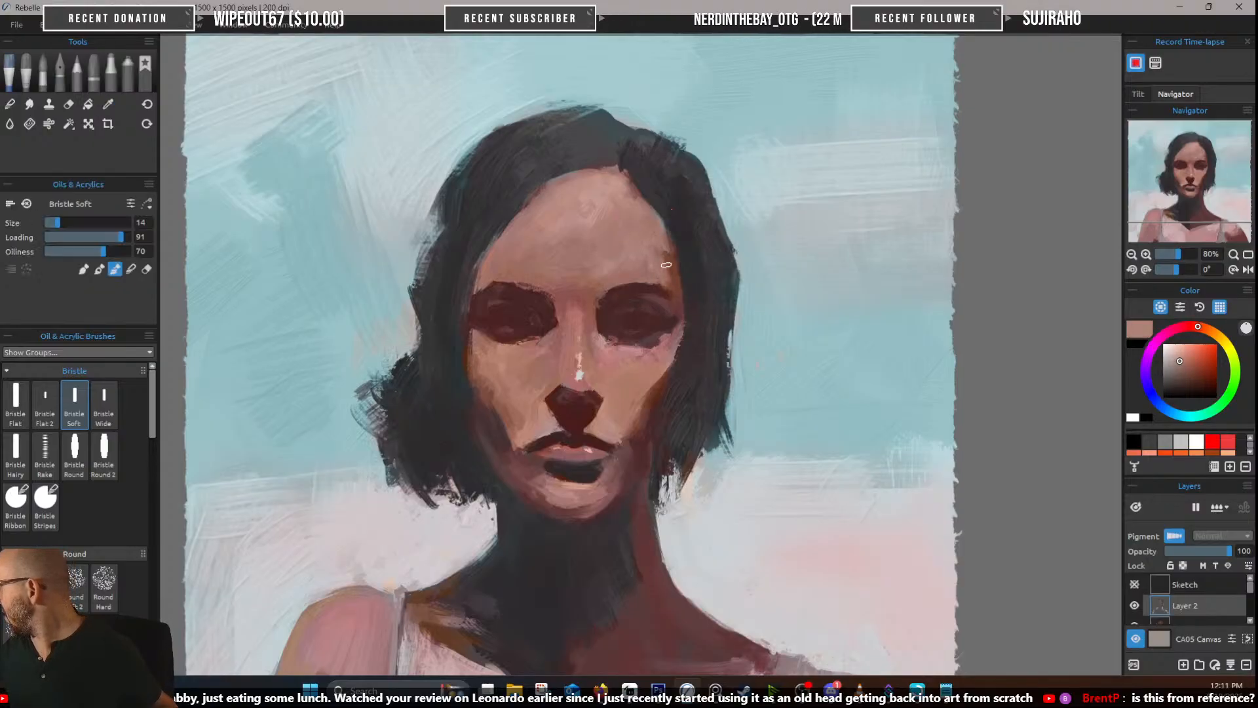
alt+click(676, 285)
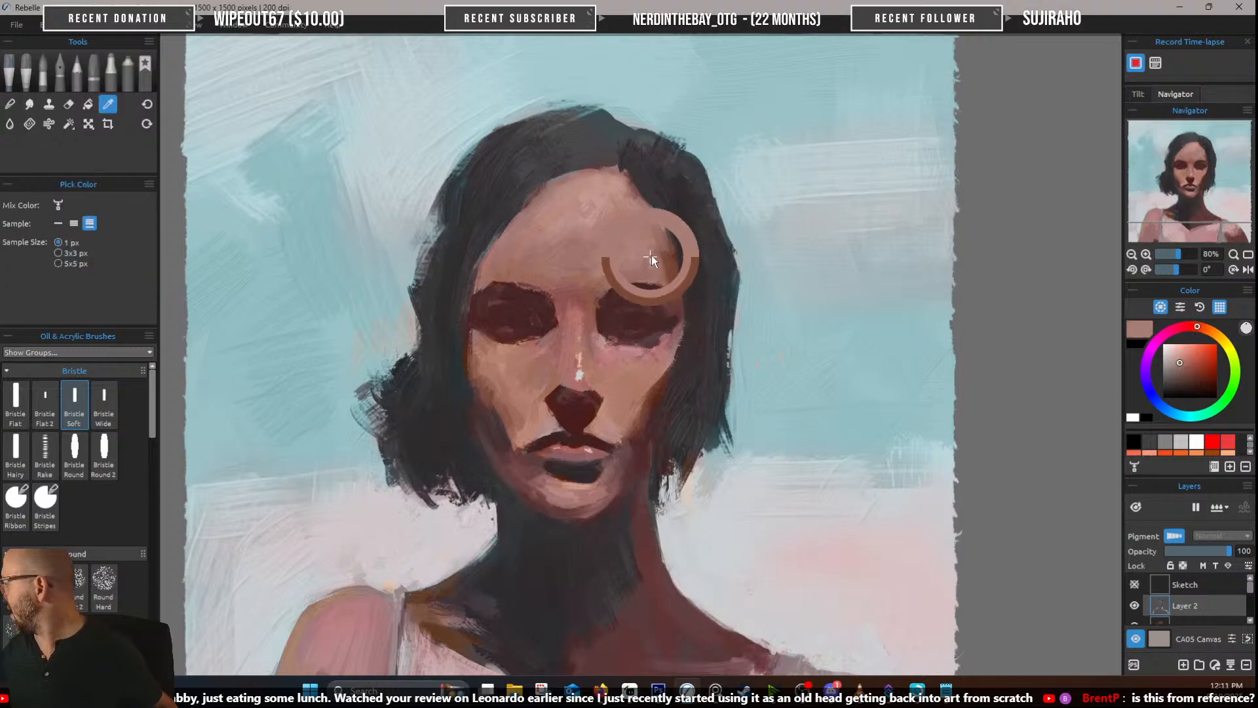
alt+click(665, 262)
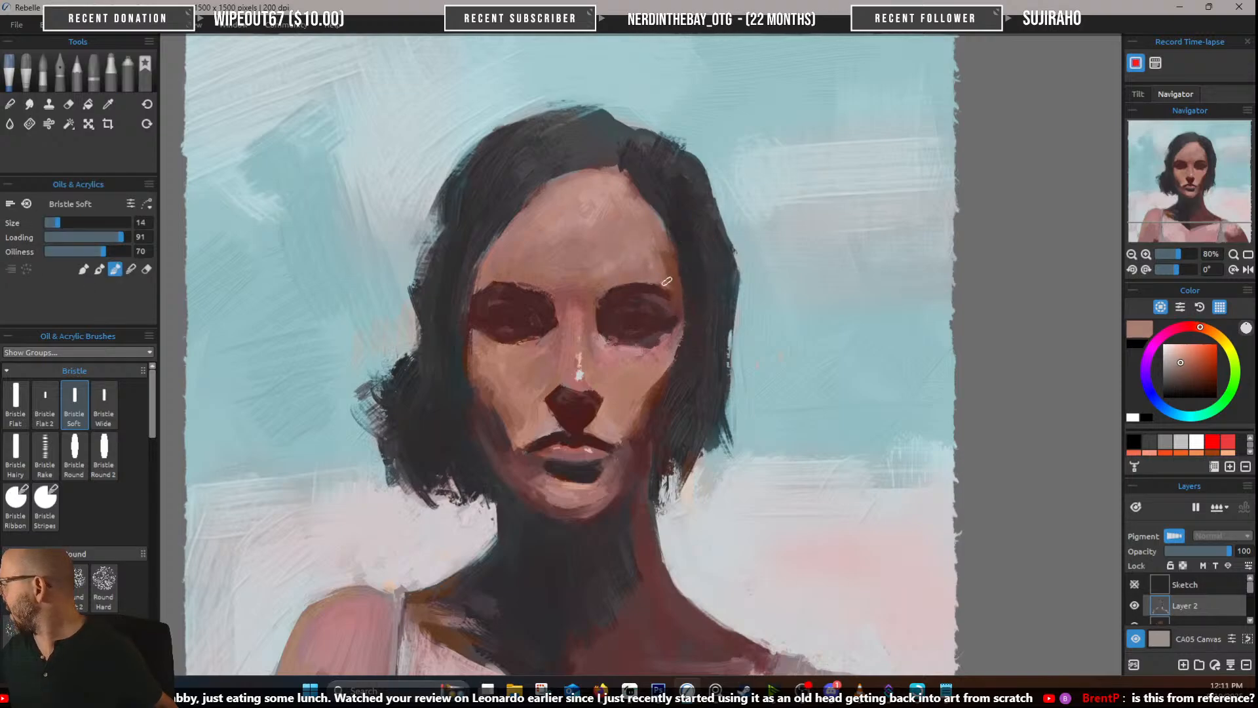
alt+click(653, 244)
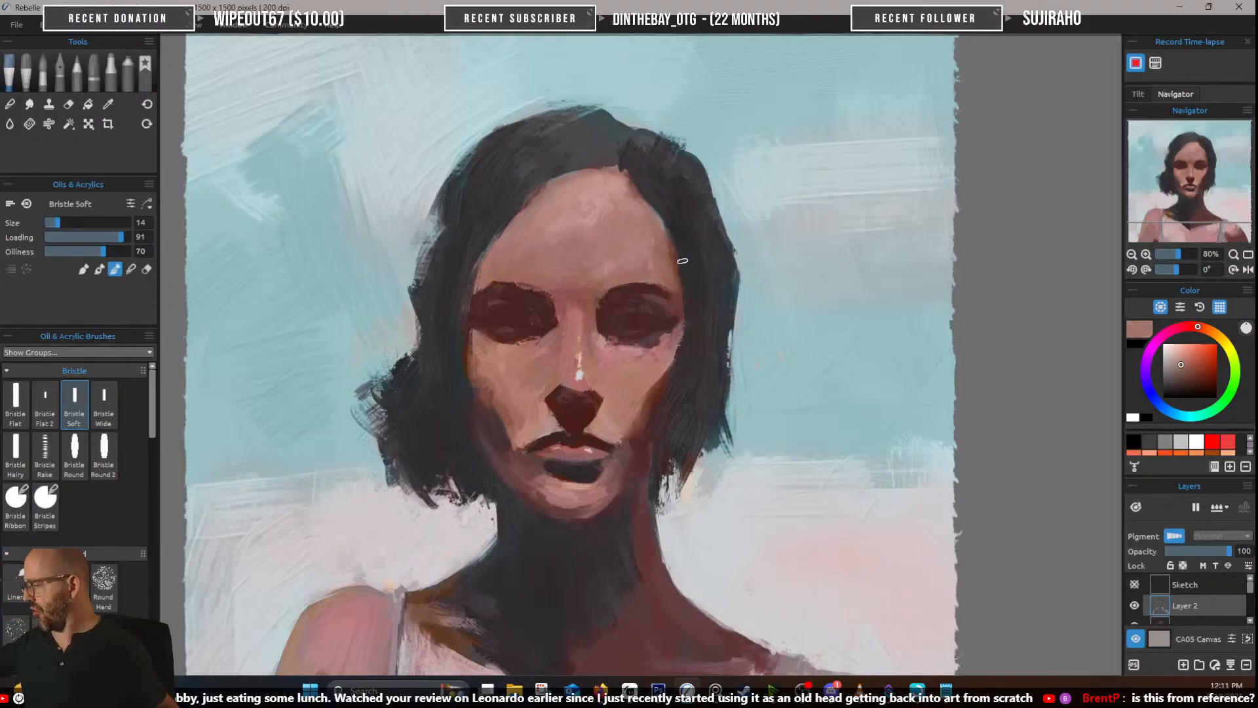
alt+click(678, 298)
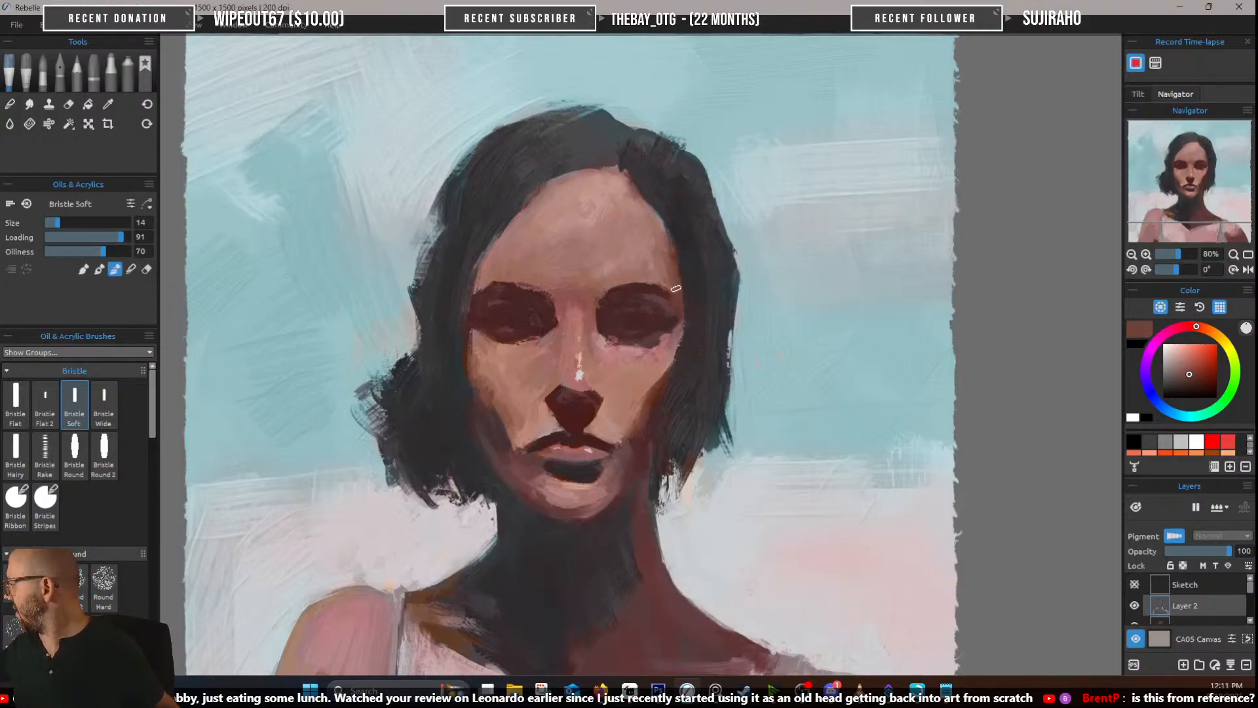
alt+click(647, 247)
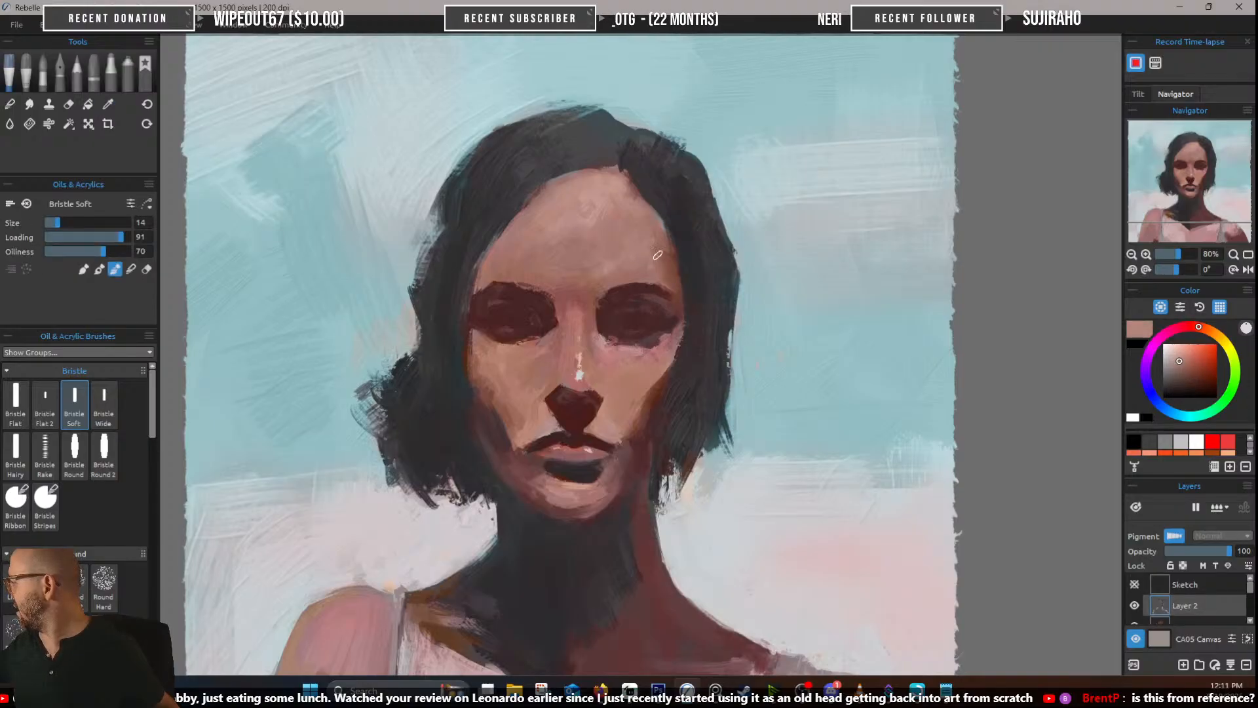
alt+click(649, 244)
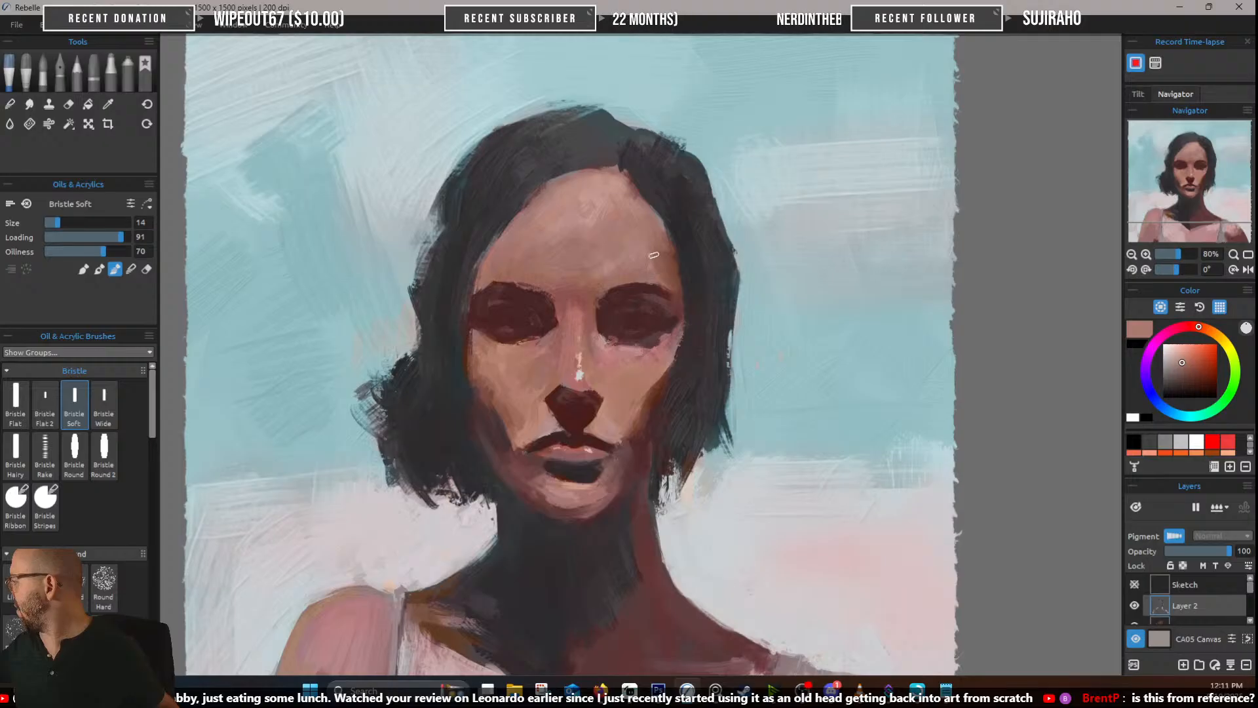
alt+click(659, 270)
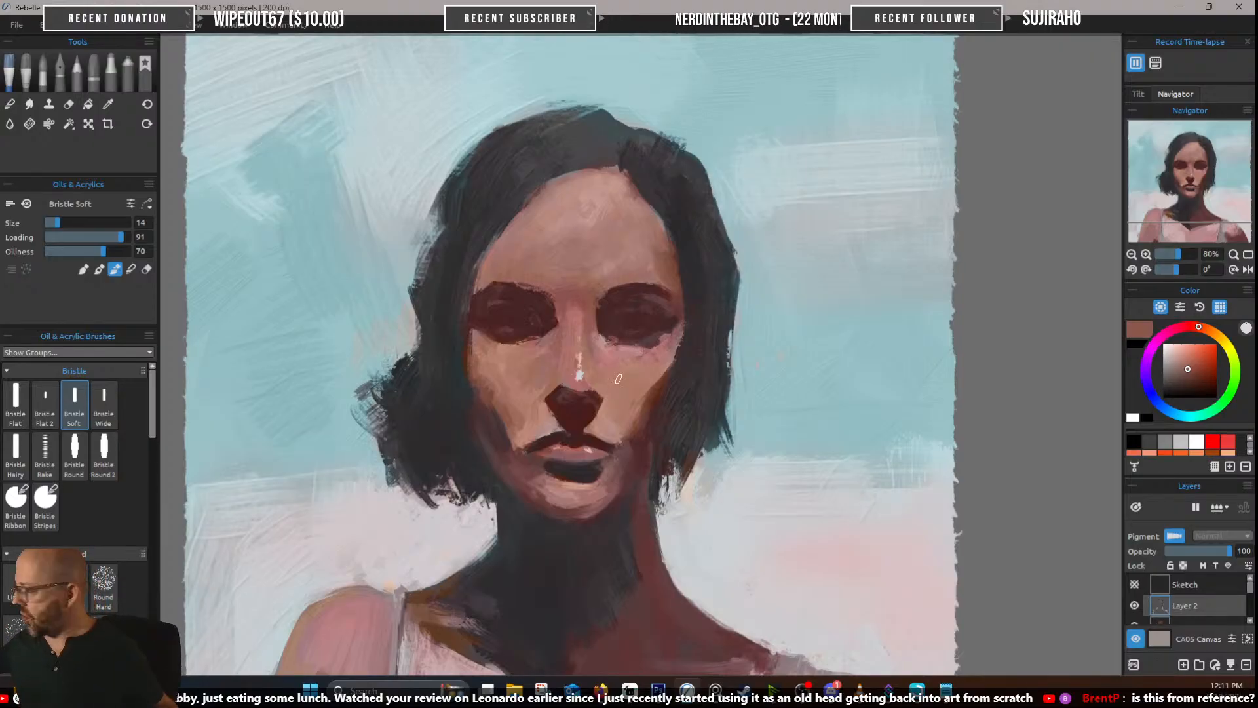
Even out the left cheek from beside the mouth up to the outer eye with sampled peach and pink-brown tones
alt+click(520, 405)
drag(516, 446, 519, 433)
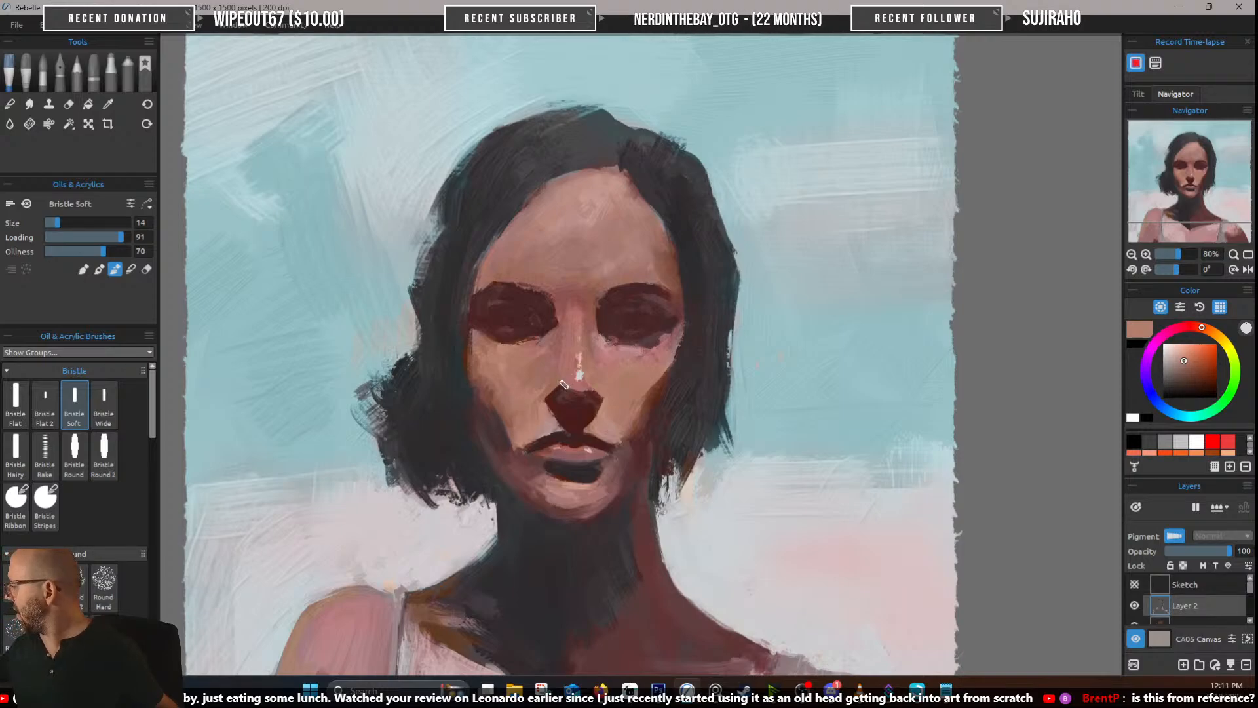
alt+click(521, 402)
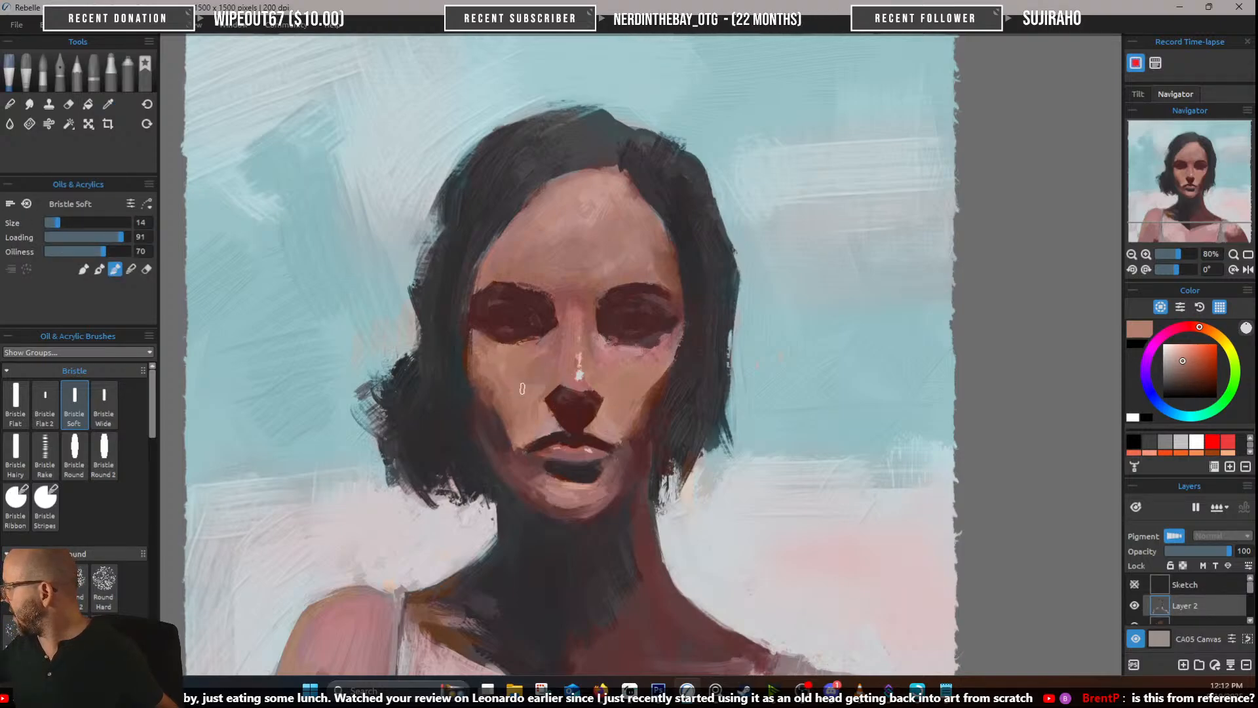
alt+click(520, 372)
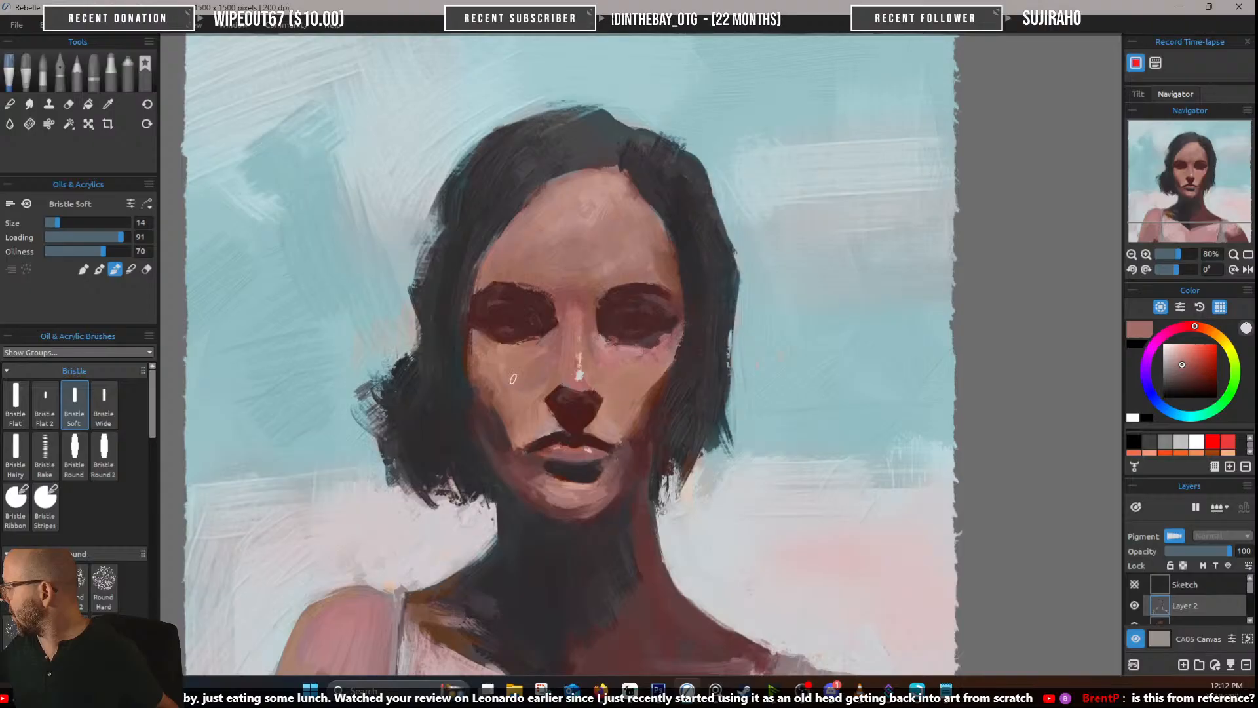
alt+click(487, 362)
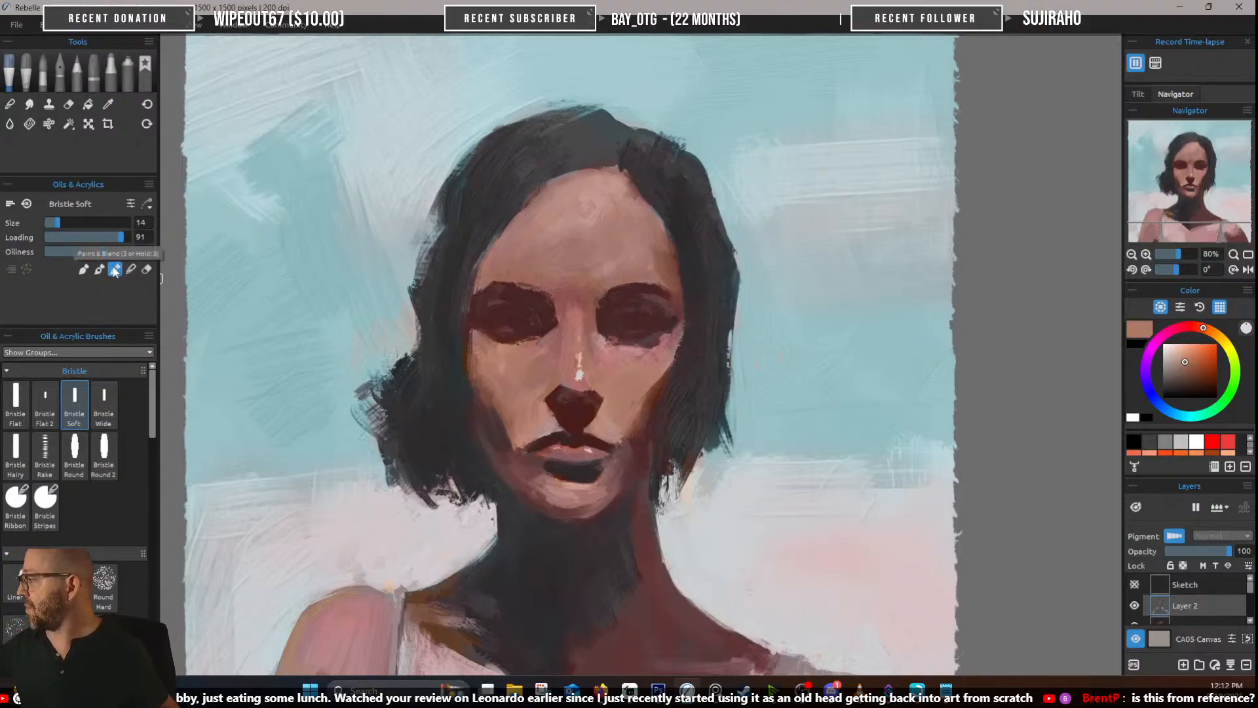
alt+click(473, 366)
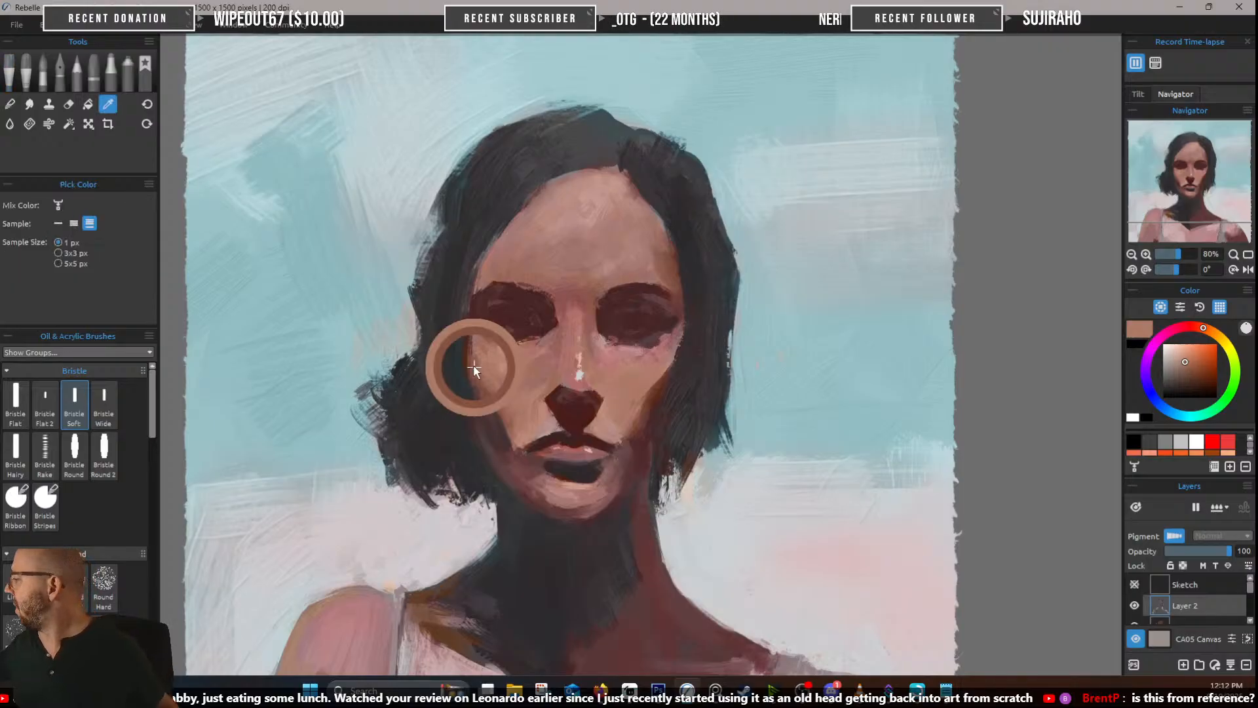
alt+click(480, 353)
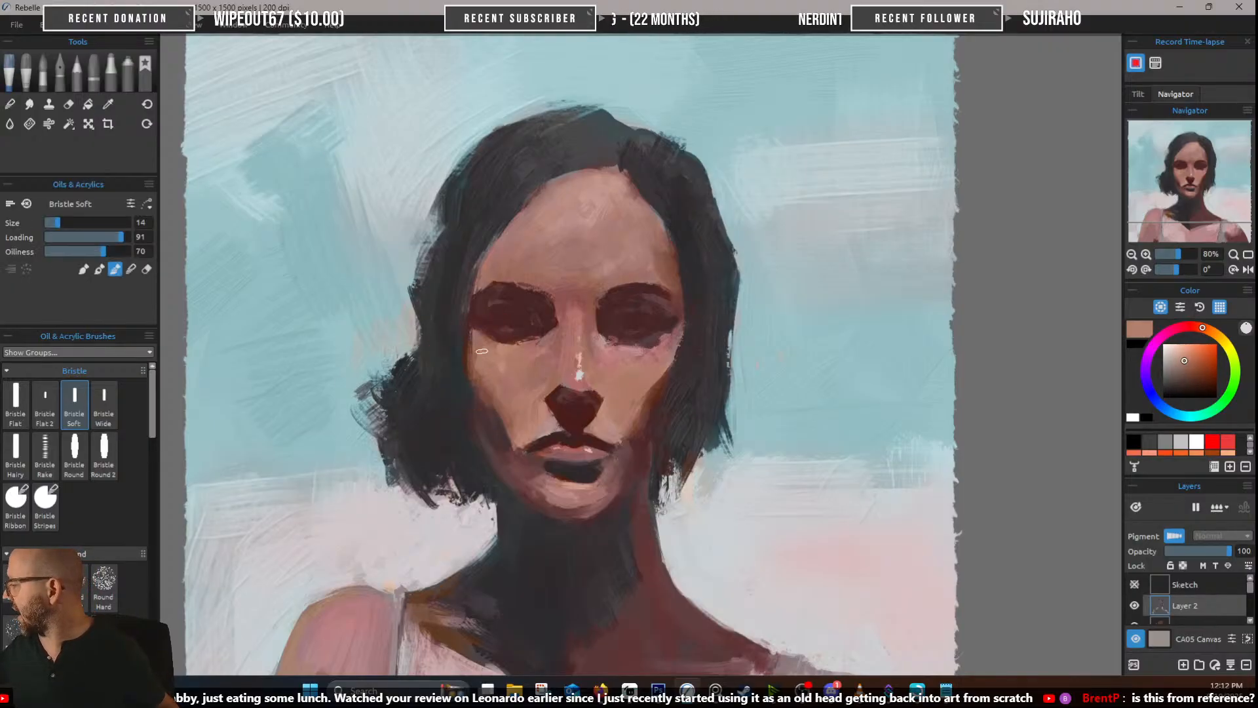
alt+click(477, 365)
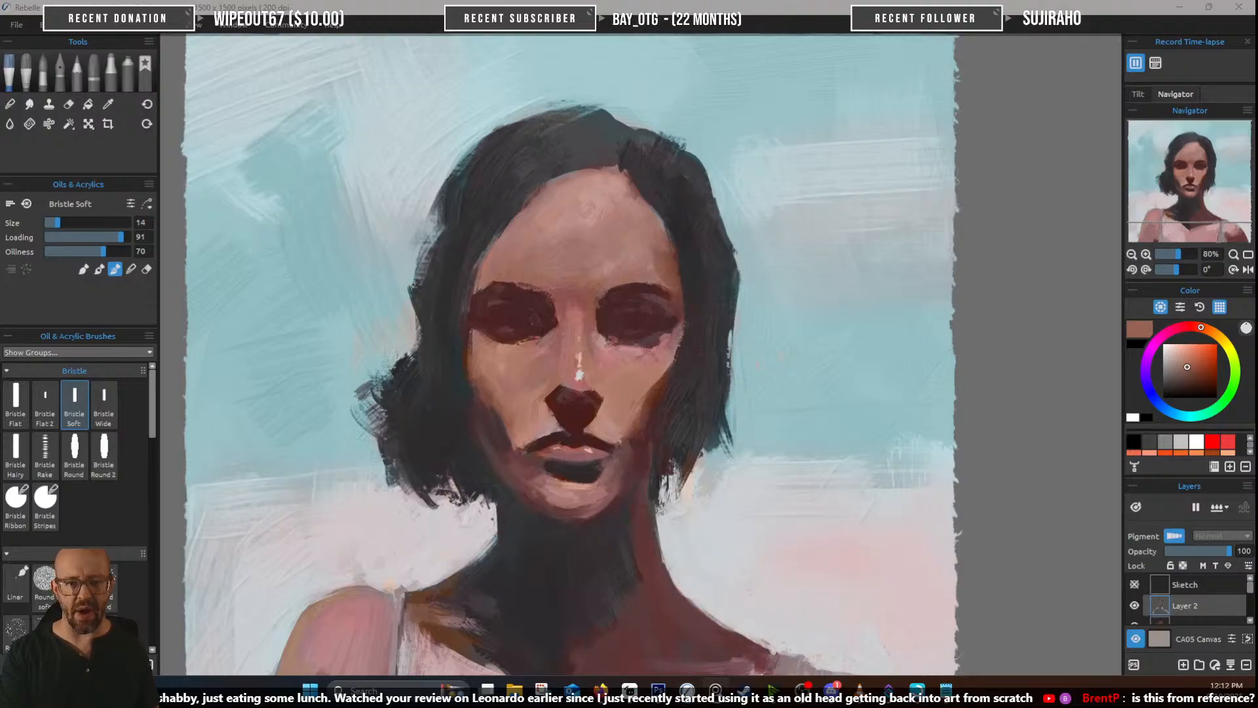
Bring the reference board over the canvas and examine the two warm-toned portraits of dark-haired women up close
mouse_move(0, 375)
mouse_down()
mouse_move(1048, 347)
mouse_move(823, 284)
mouse_up()
scroll(821, 295, down, 3)
scroll(582, 290, up, 2)
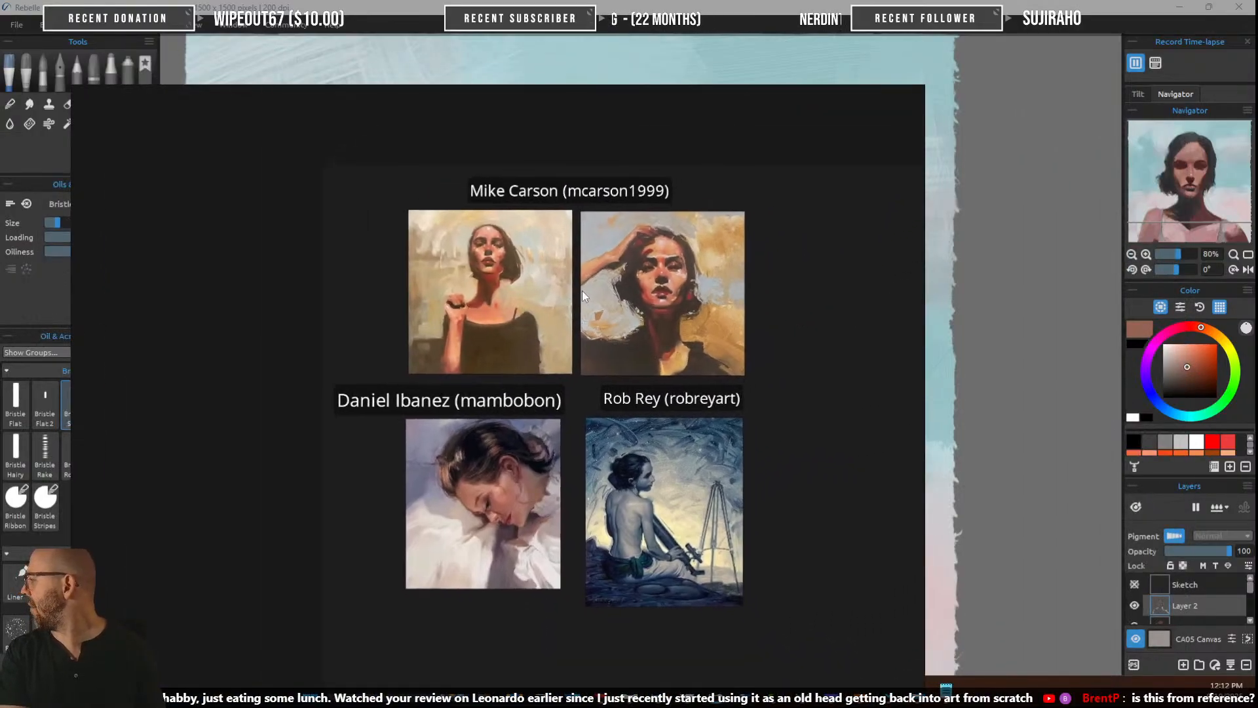
mouse_move(660, 298)
mouse_down()
mouse_move(734, 239)
mouse_move(792, 252)
mouse_up()
scroll(650, 256, up, 3)
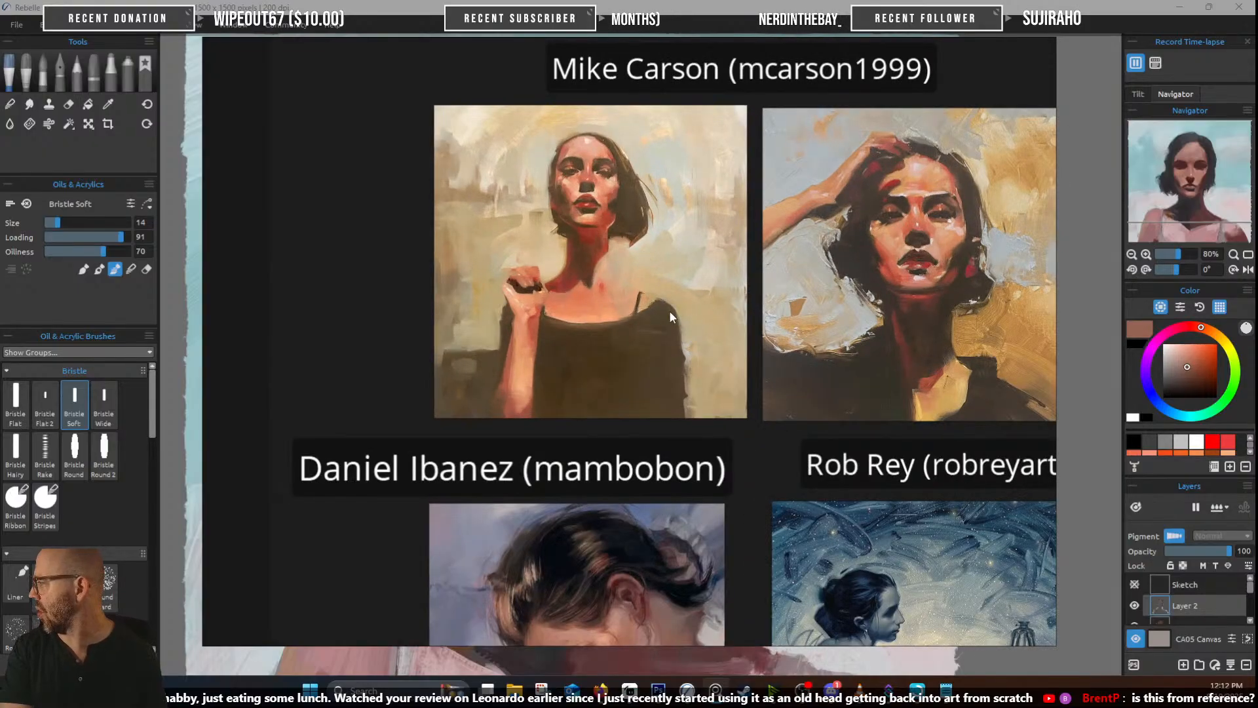
scroll(671, 317, up, 2)
scroll(594, 176, down, 2)
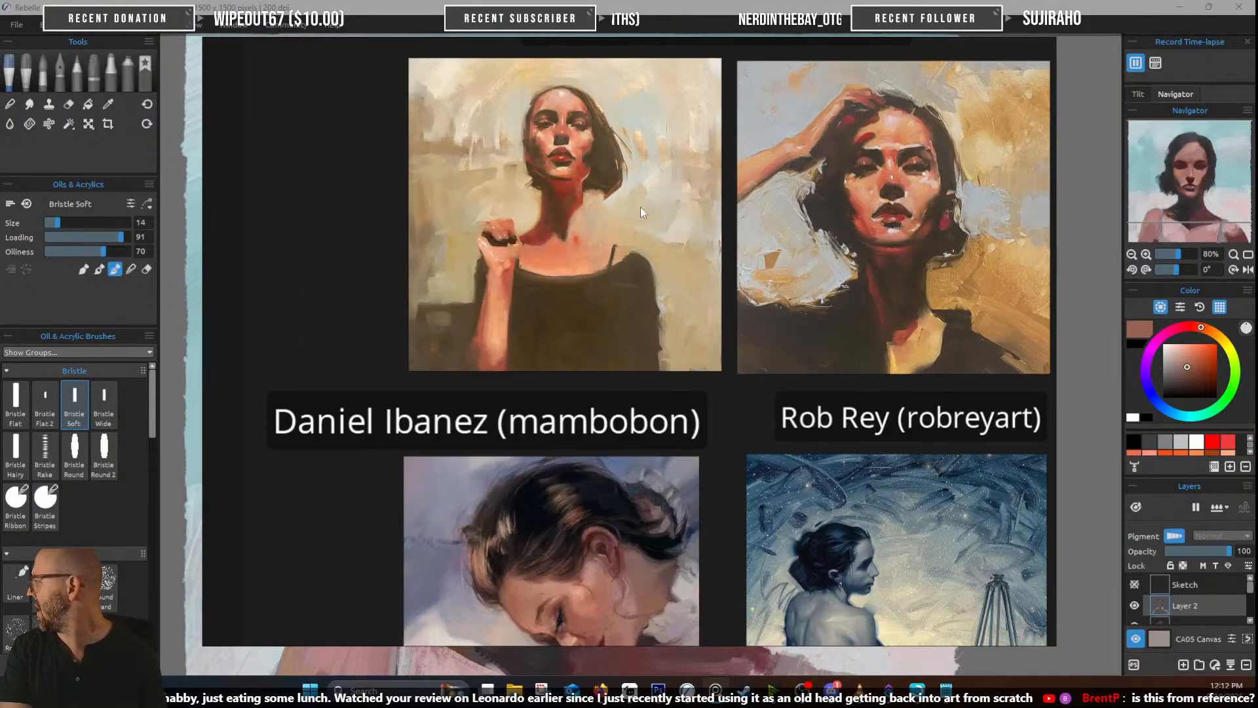
mouse_move(890, 233)
mouse_down()
mouse_move(891, 355)
mouse_move(887, 295)
mouse_up()
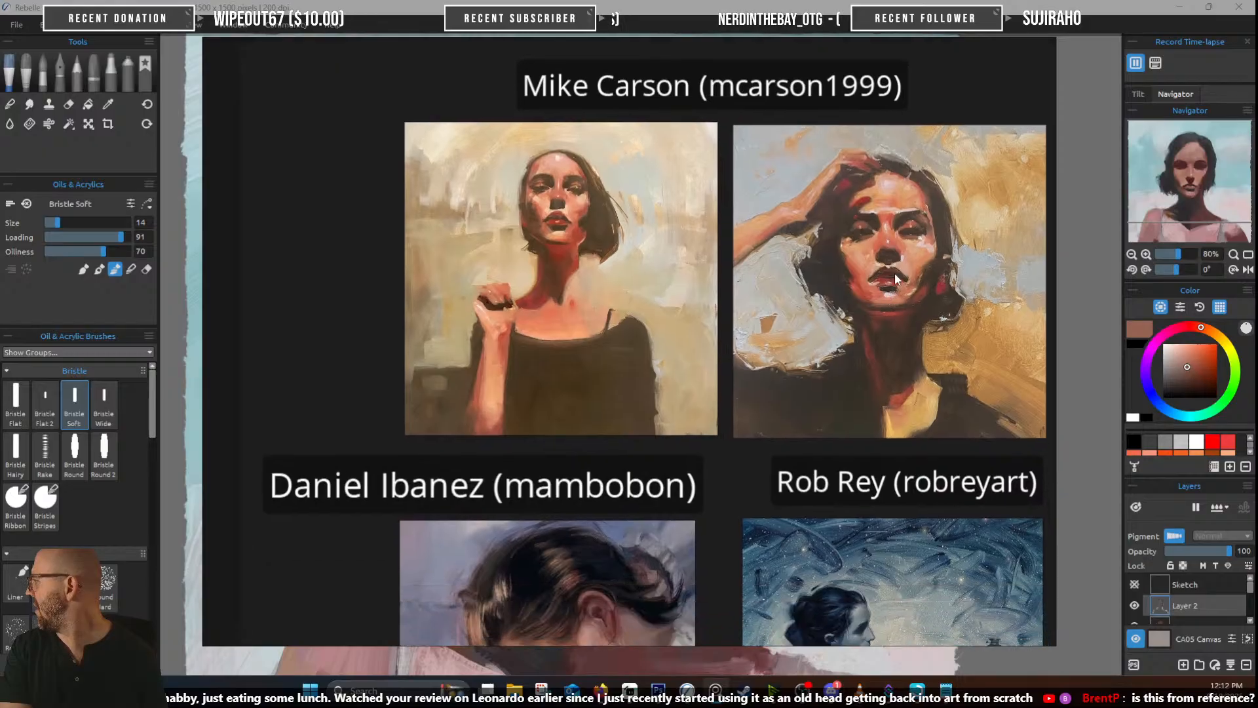
Examine the brushwork in the face and hair of the resting woman painting on the reference board
drag(885, 358, 883, 204)
drag(671, 412, 743, 251)
scroll(608, 318, up, 3)
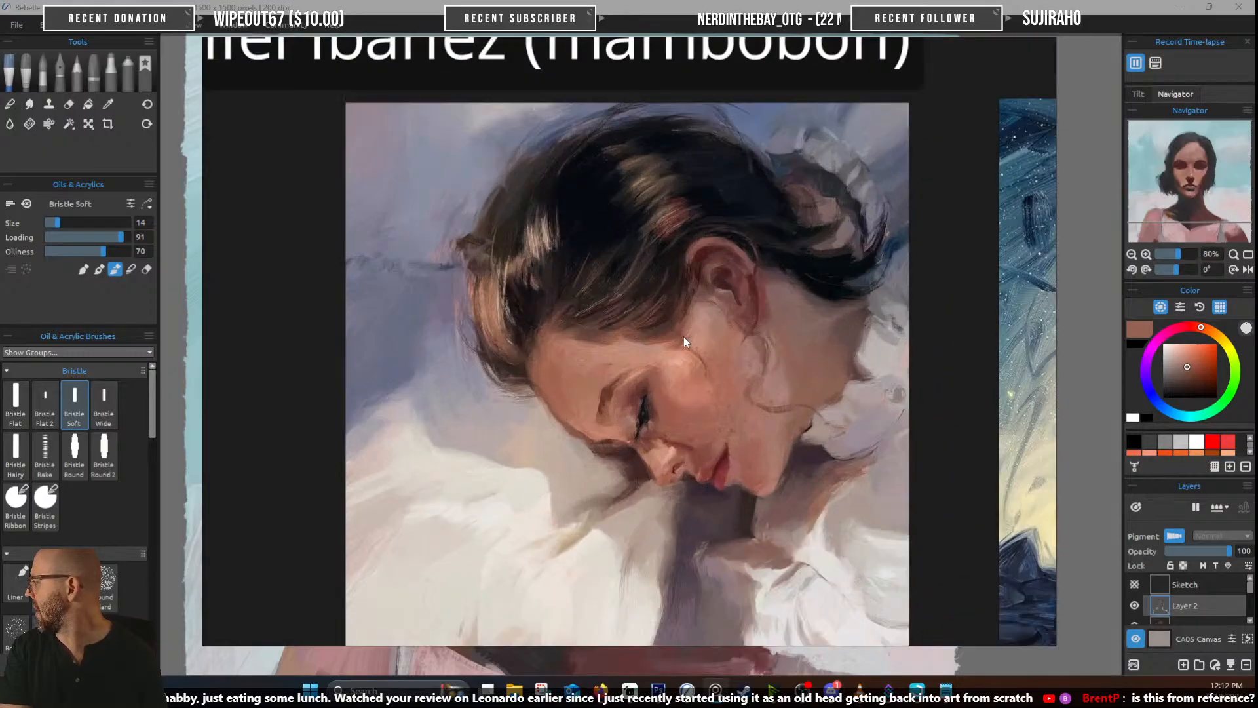
scroll(683, 304, down, 1)
drag(707, 367, 724, 326)
scroll(725, 350, up, 3)
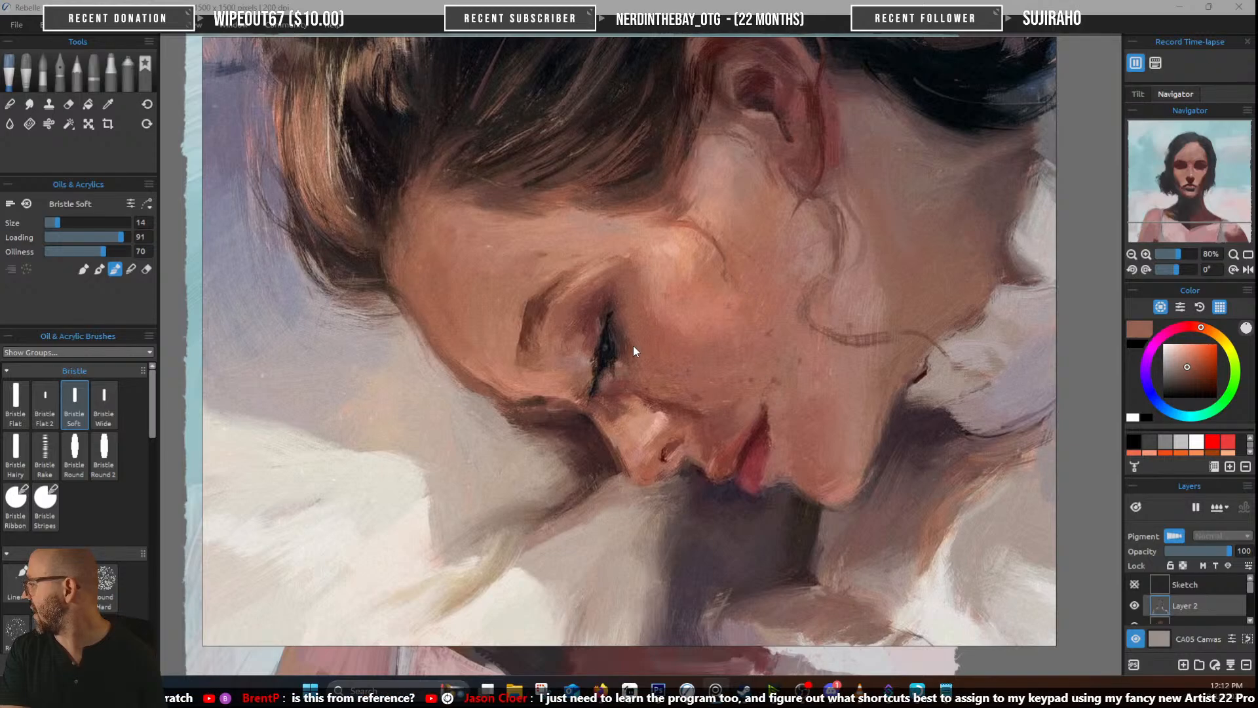
Examine the brushwork of the blue night painting with the seated figure and telescope on the reference board
scroll(641, 327, down, 4)
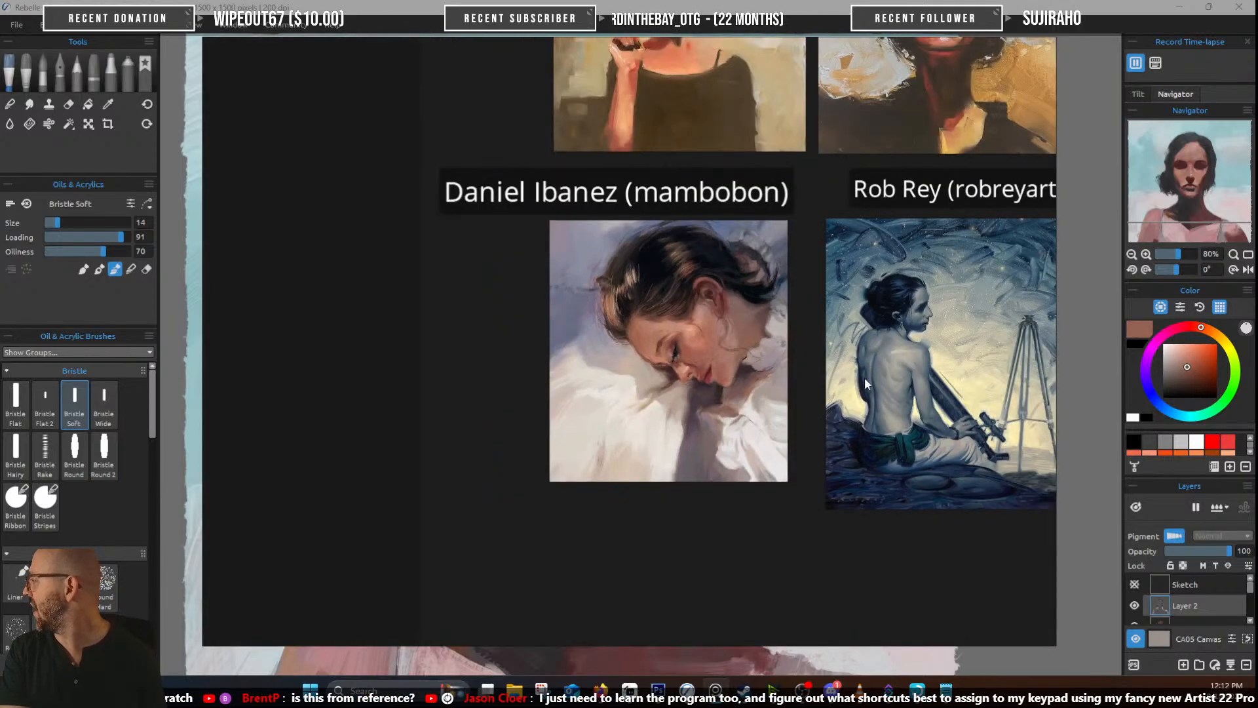
scroll(642, 327, up, 5)
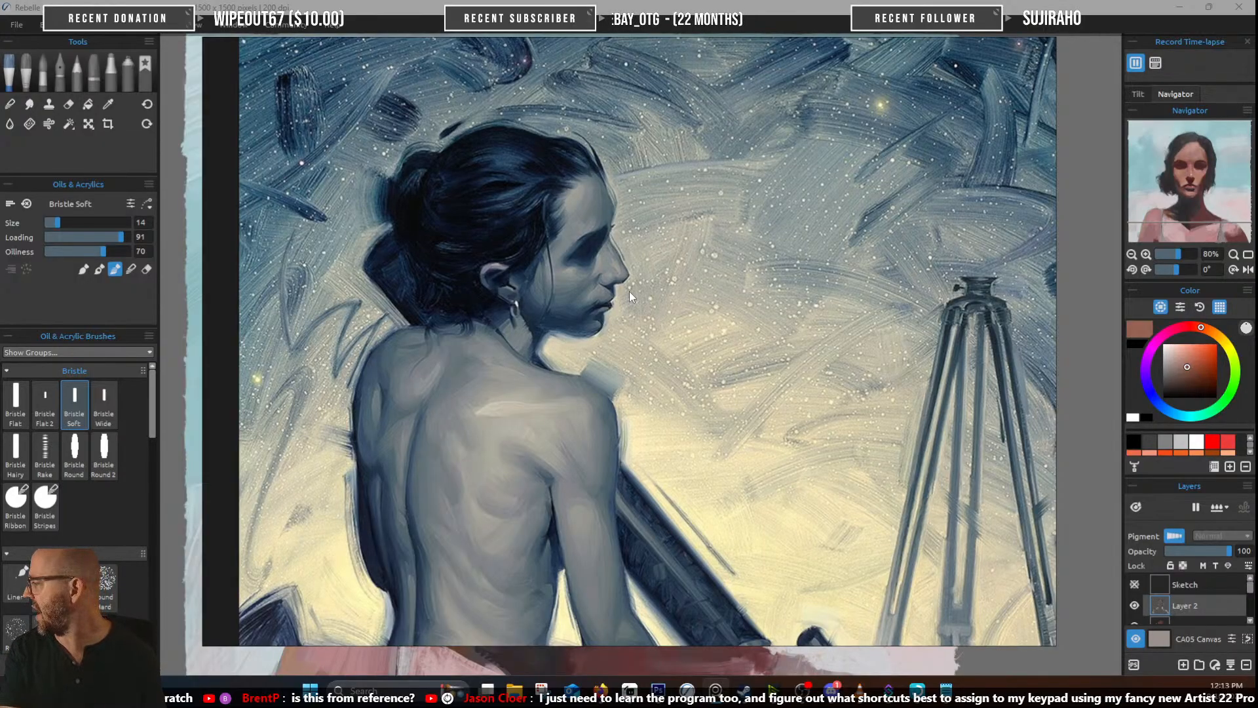
scroll(647, 190, down, 5)
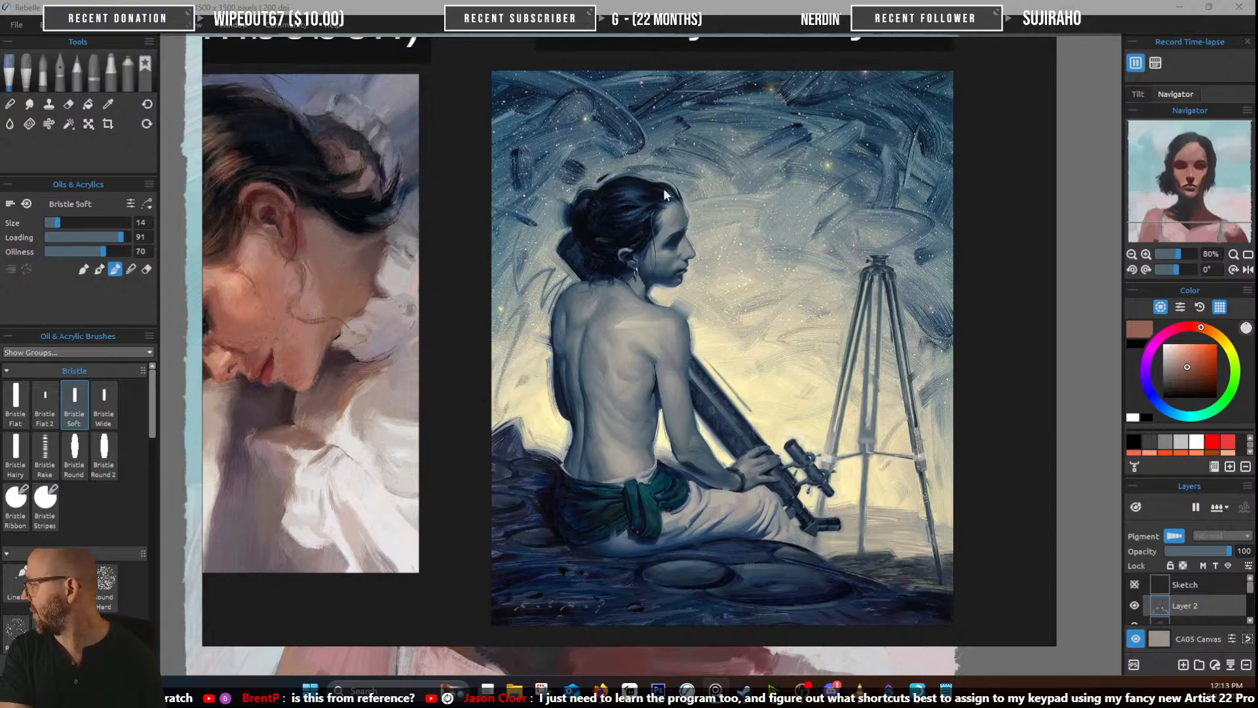
Examine the warm portrait of the woman with a raised arm up close, review the whole reference board, and hide it
scroll(643, 192, down, 5)
drag(627, 97, 739, 417)
scroll(760, 288, up, 7)
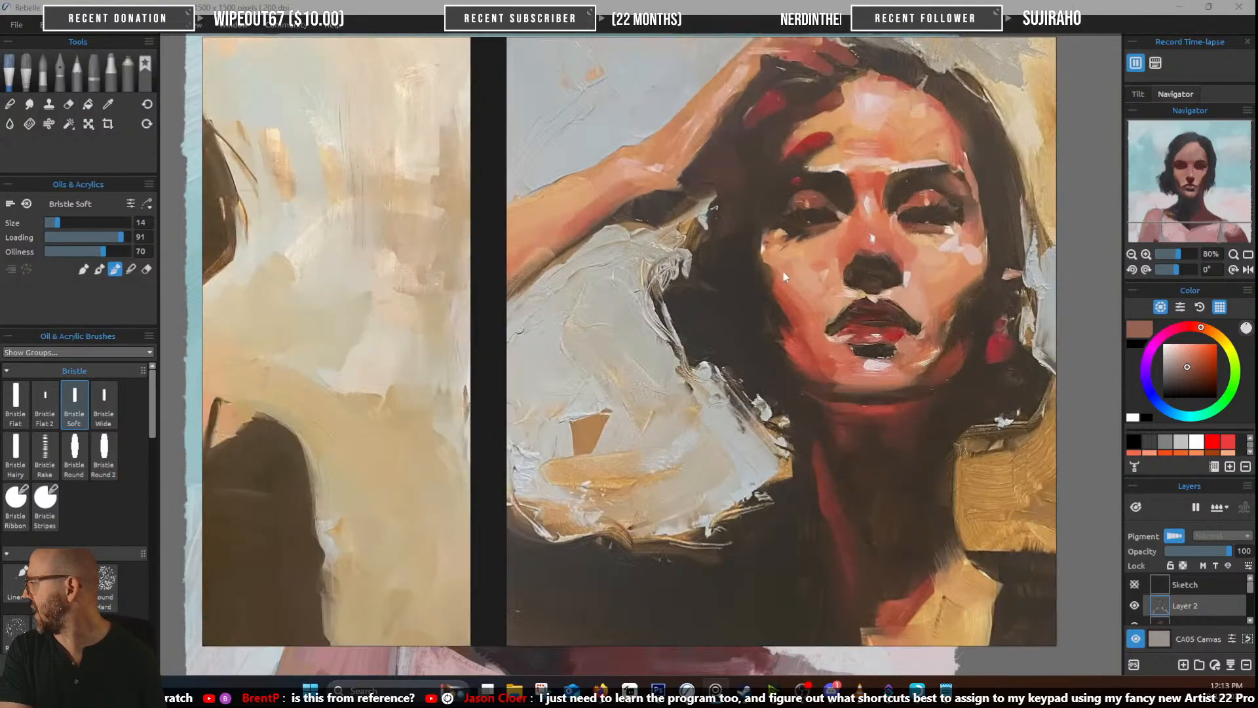
scroll(800, 257, down, 2)
mouse_move(801, 257)
mouse_down()
mouse_move(636, 407)
mouse_move(784, 308)
mouse_up()
scroll(711, 459, up, 4)
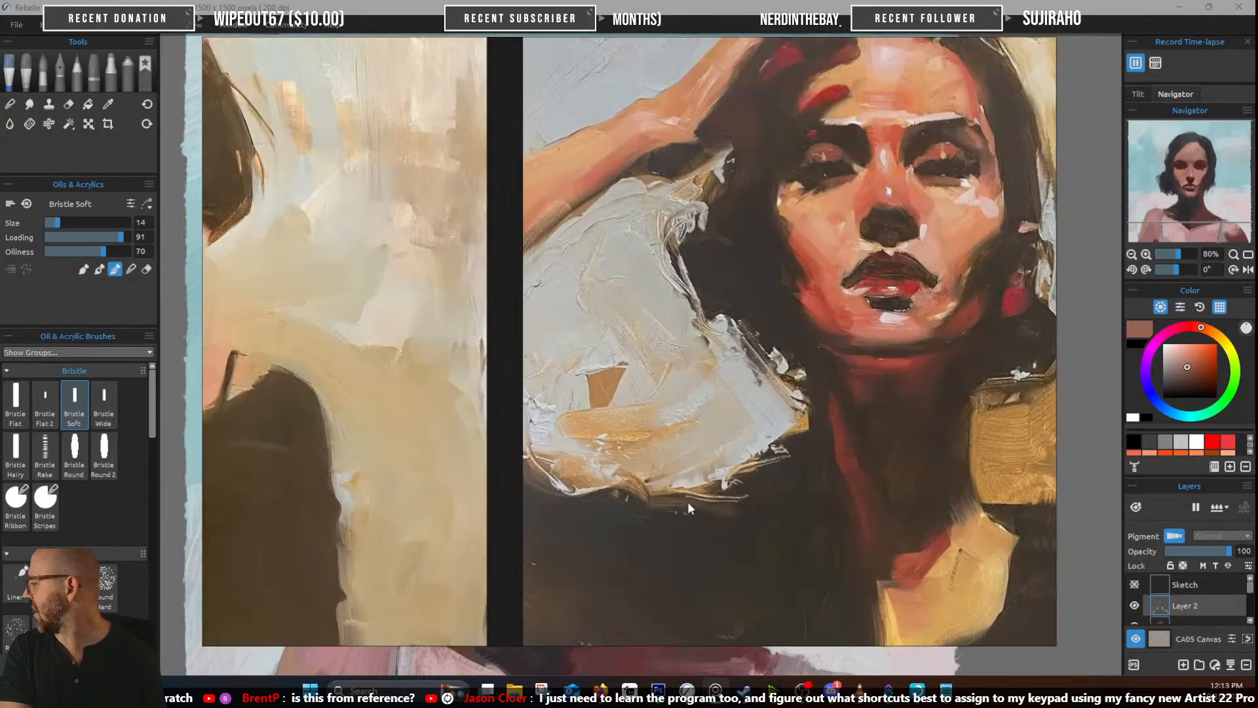
drag(812, 262, 520, 364)
scroll(847, 278, down, 1)
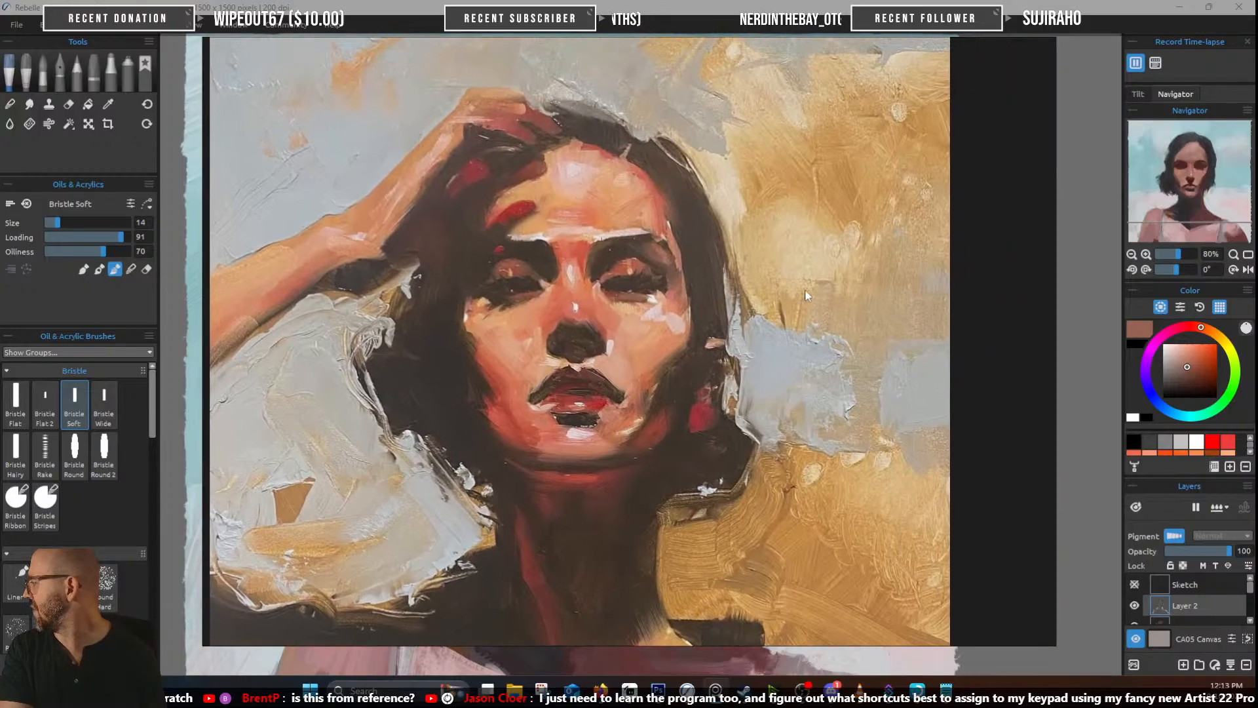
scroll(725, 257, down, 7)
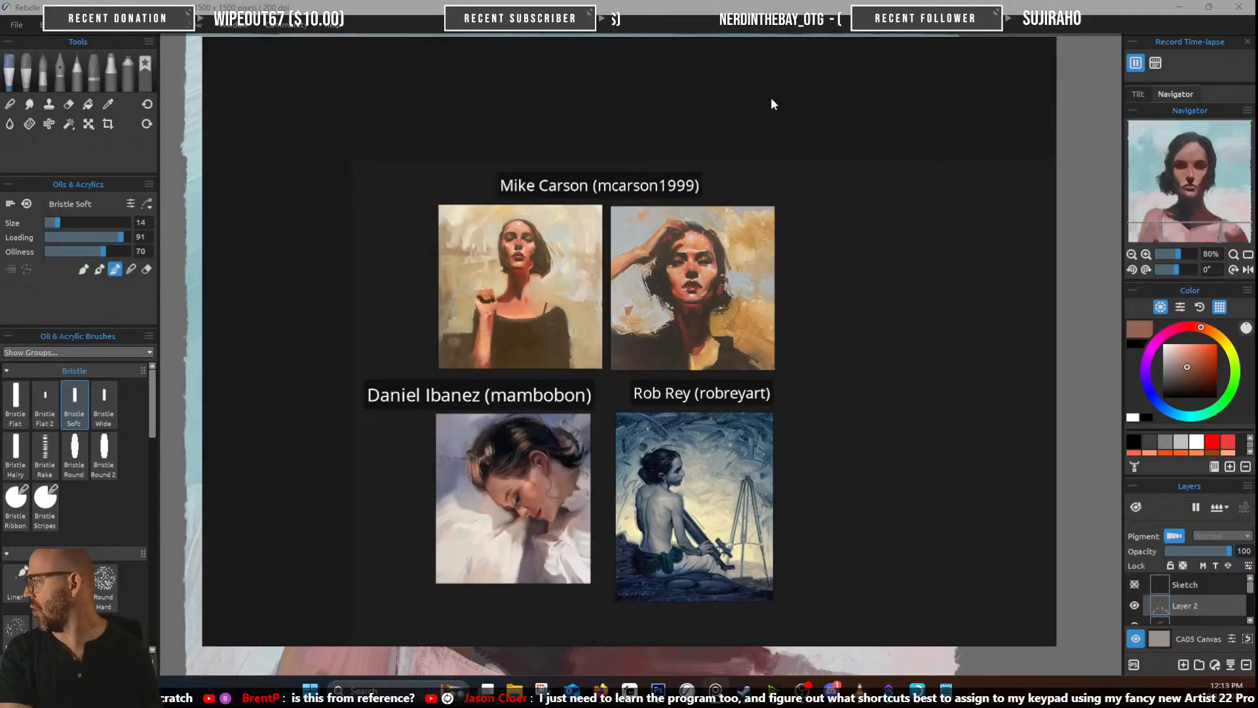
key(ctrl+m)
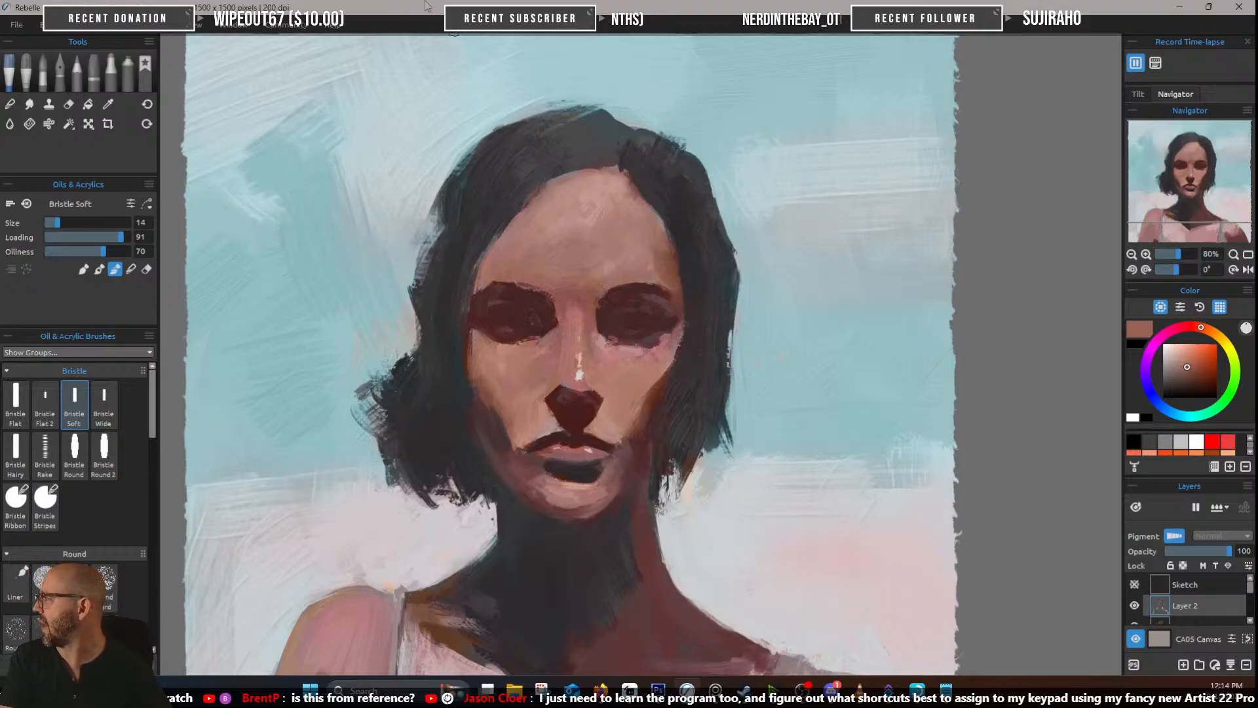
Check how the portrait's face, neck and shoulders read both from a distance and up close
scroll(385, 227, down, 3)
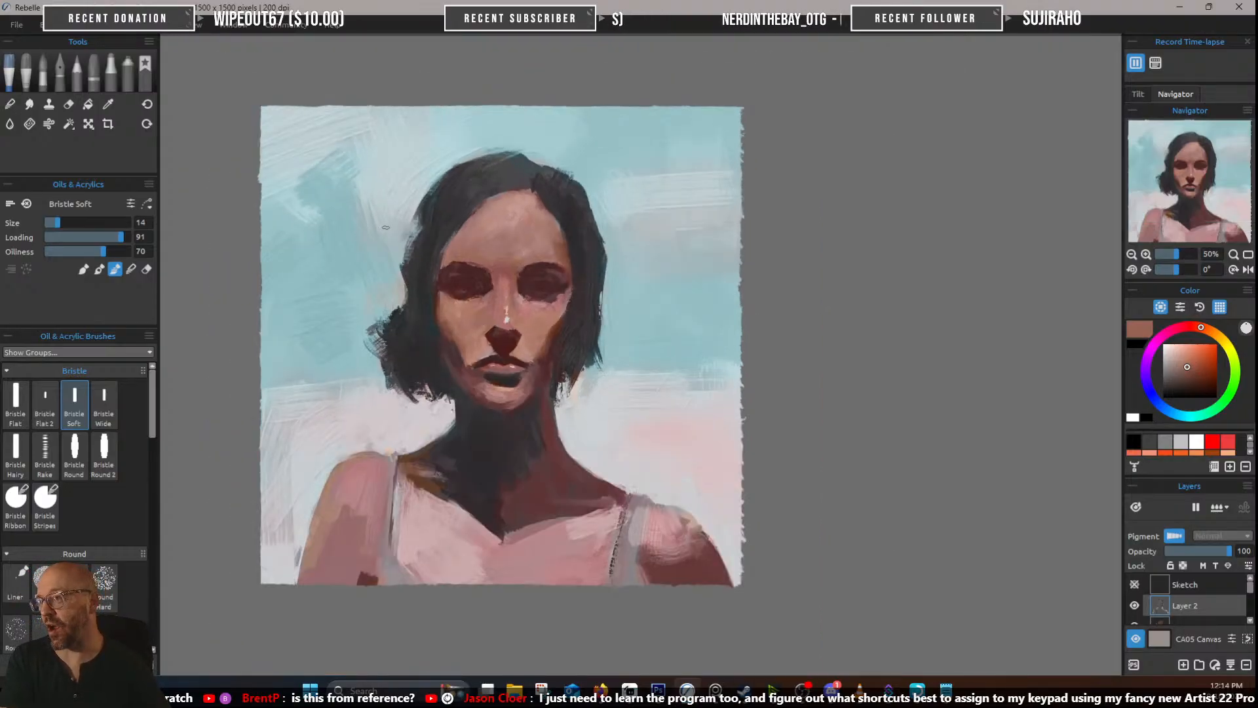
scroll(385, 227, up, 2)
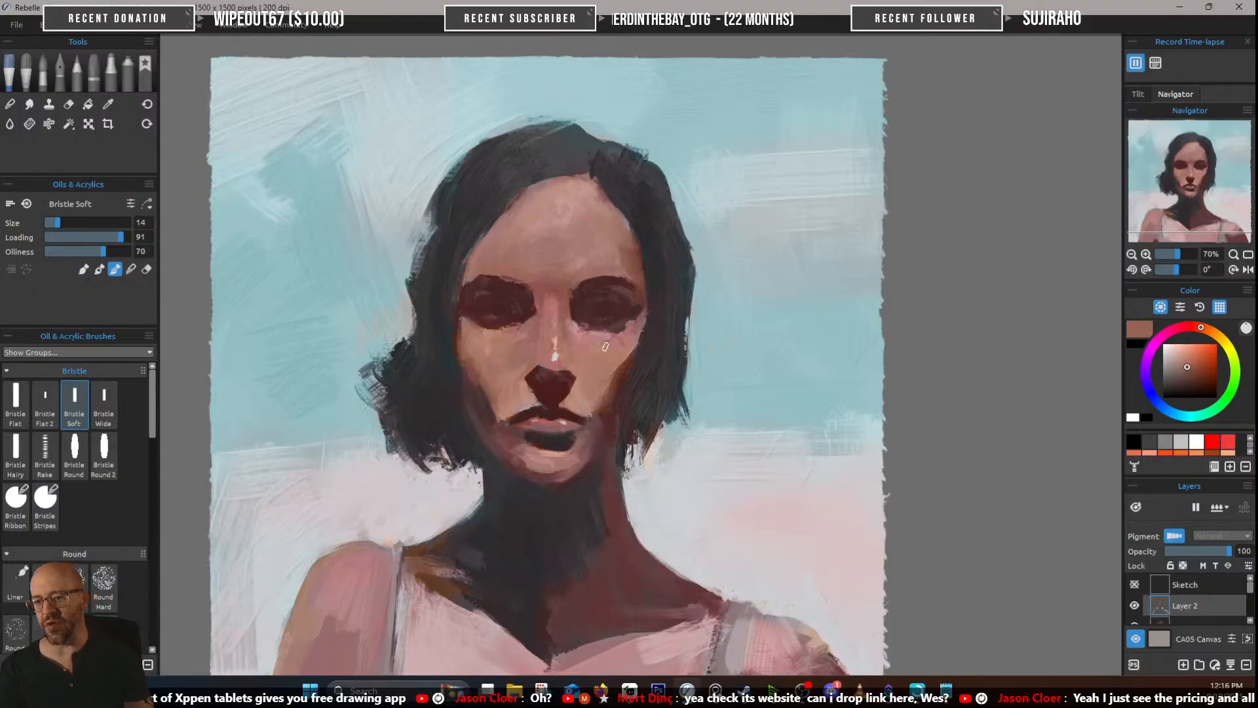
scroll(533, 293, down, 4)
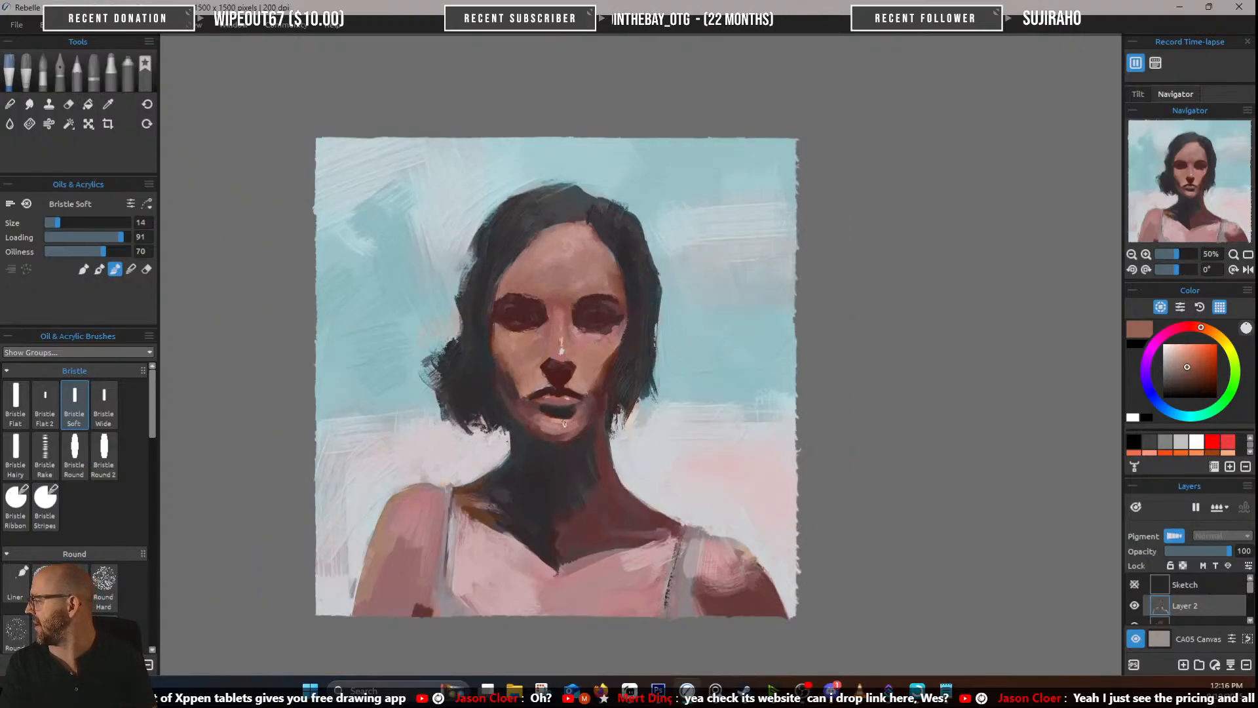
scroll(572, 549, up, 3)
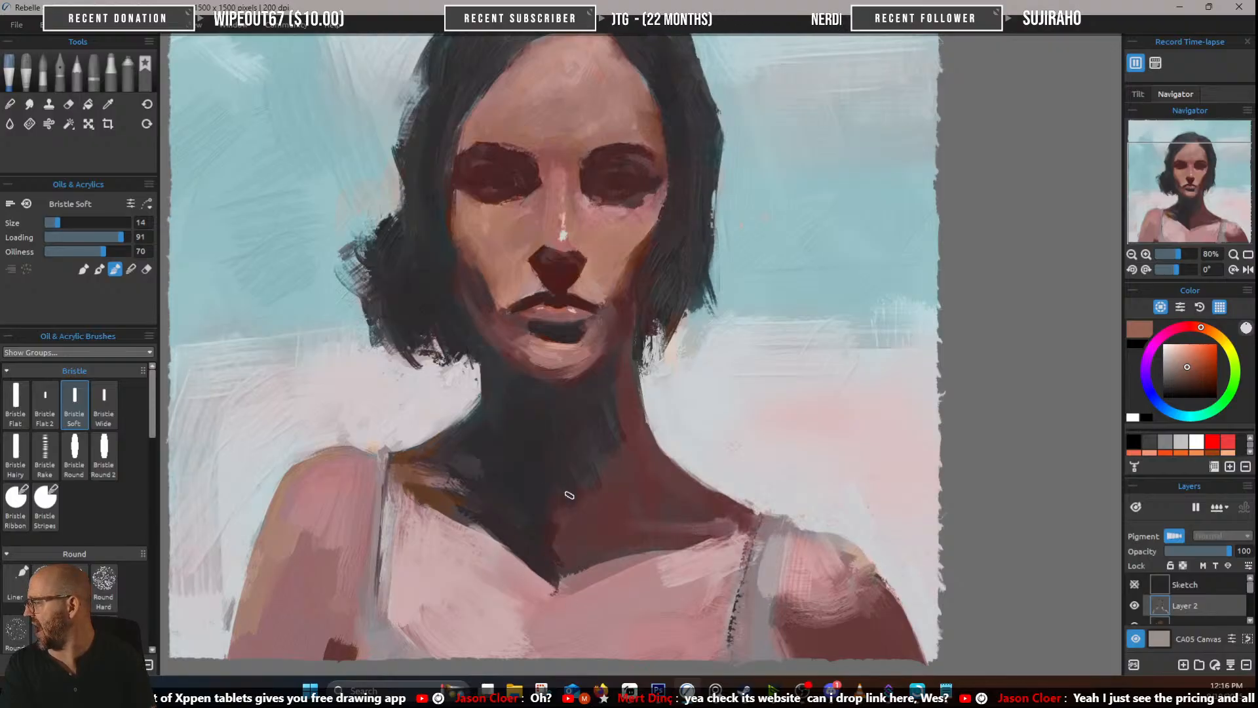
scroll(543, 389, down, 2)
scroll(542, 390, down, 2)
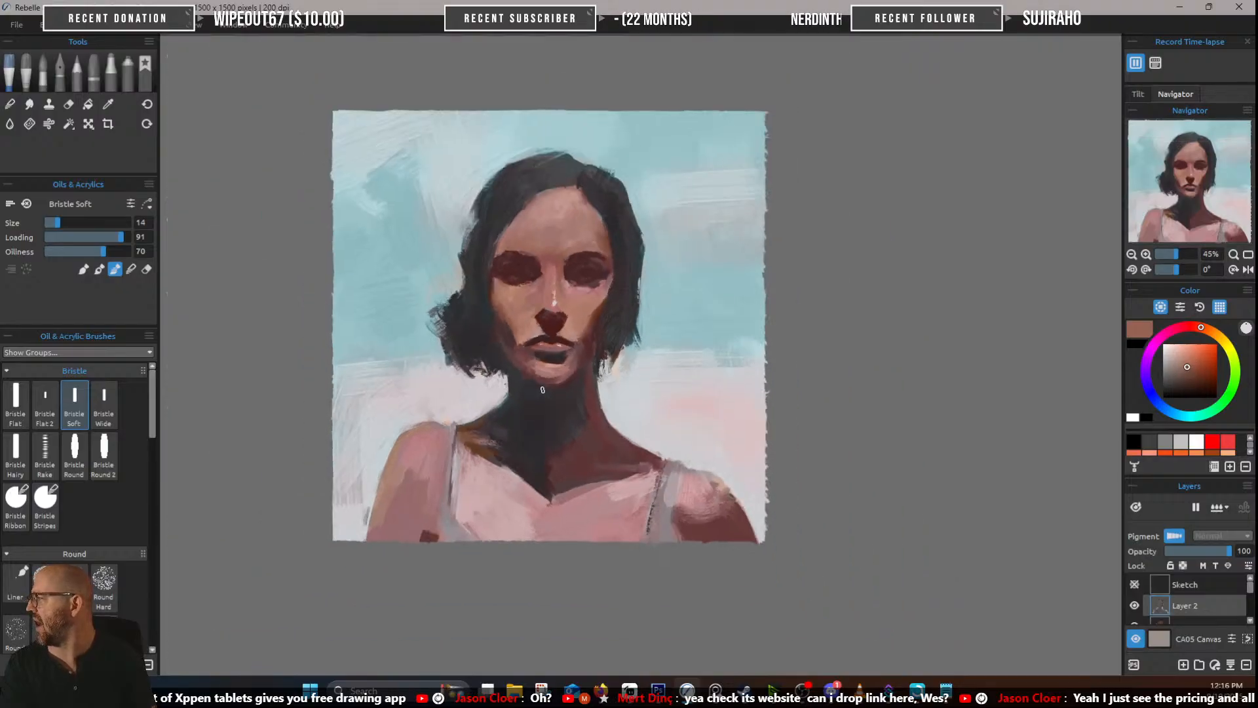
scroll(542, 389, up, 2)
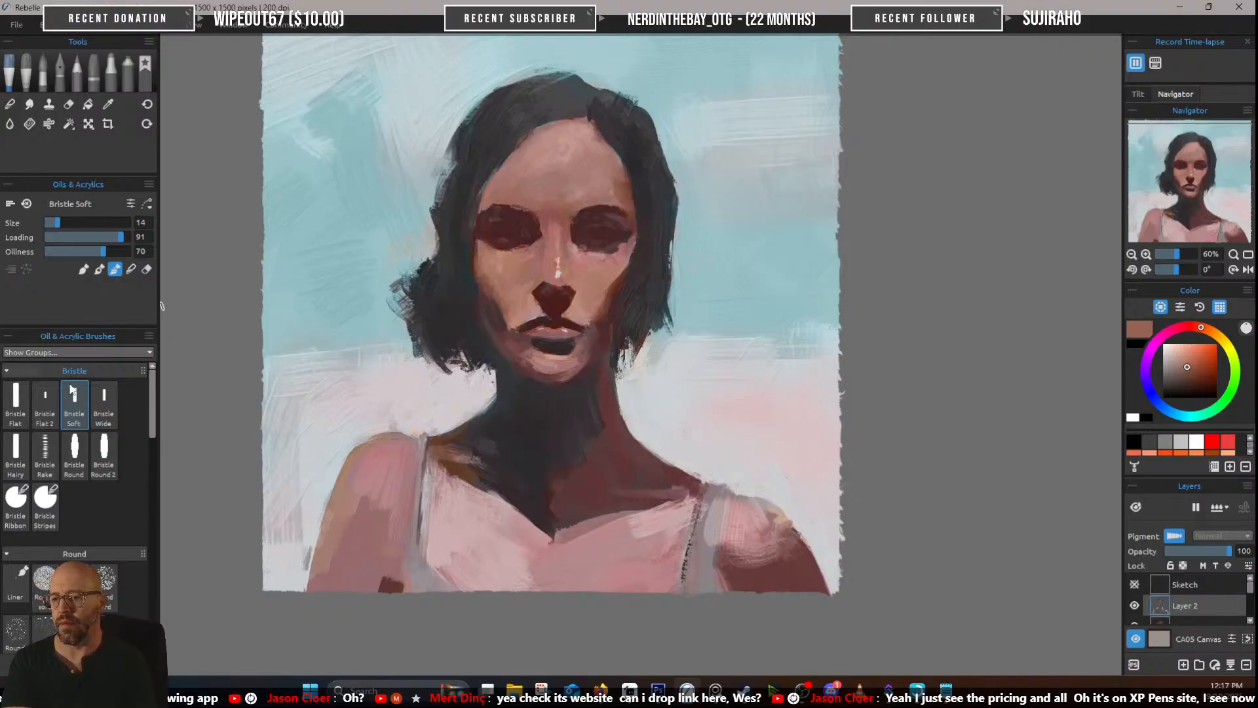
scroll(503, 412, down, 2)
scroll(504, 412, up, 4)
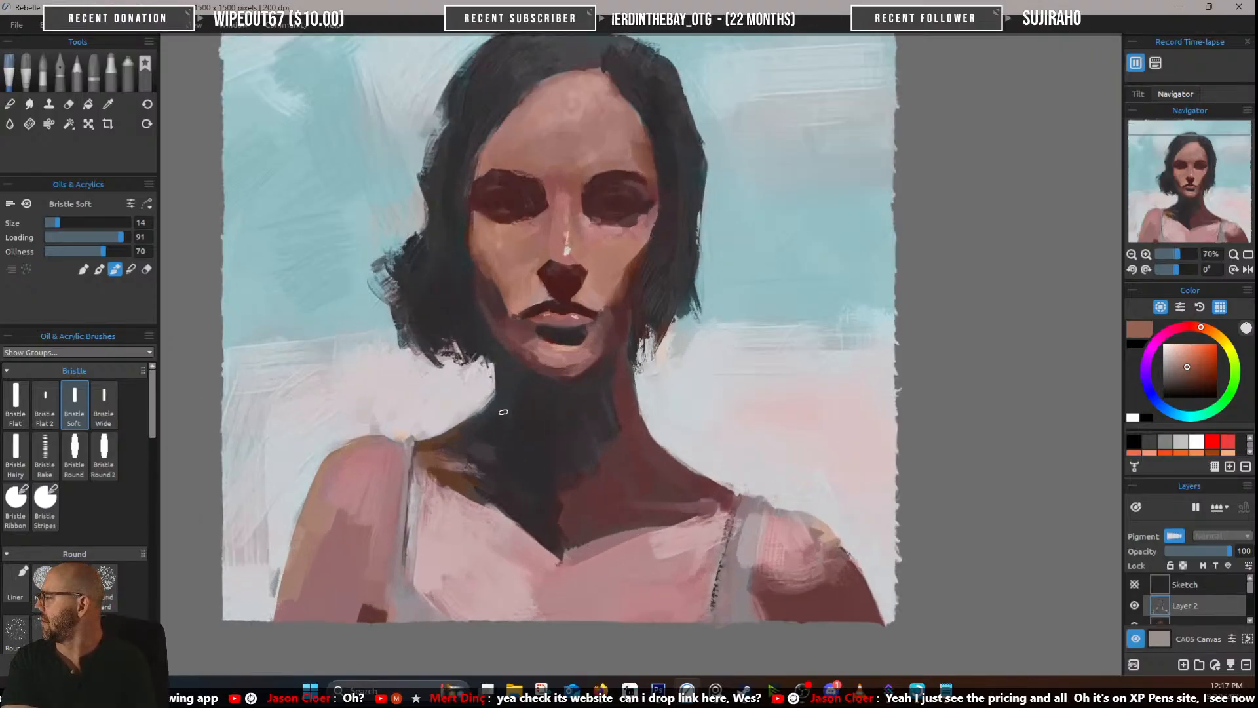
scroll(504, 412, down, 2)
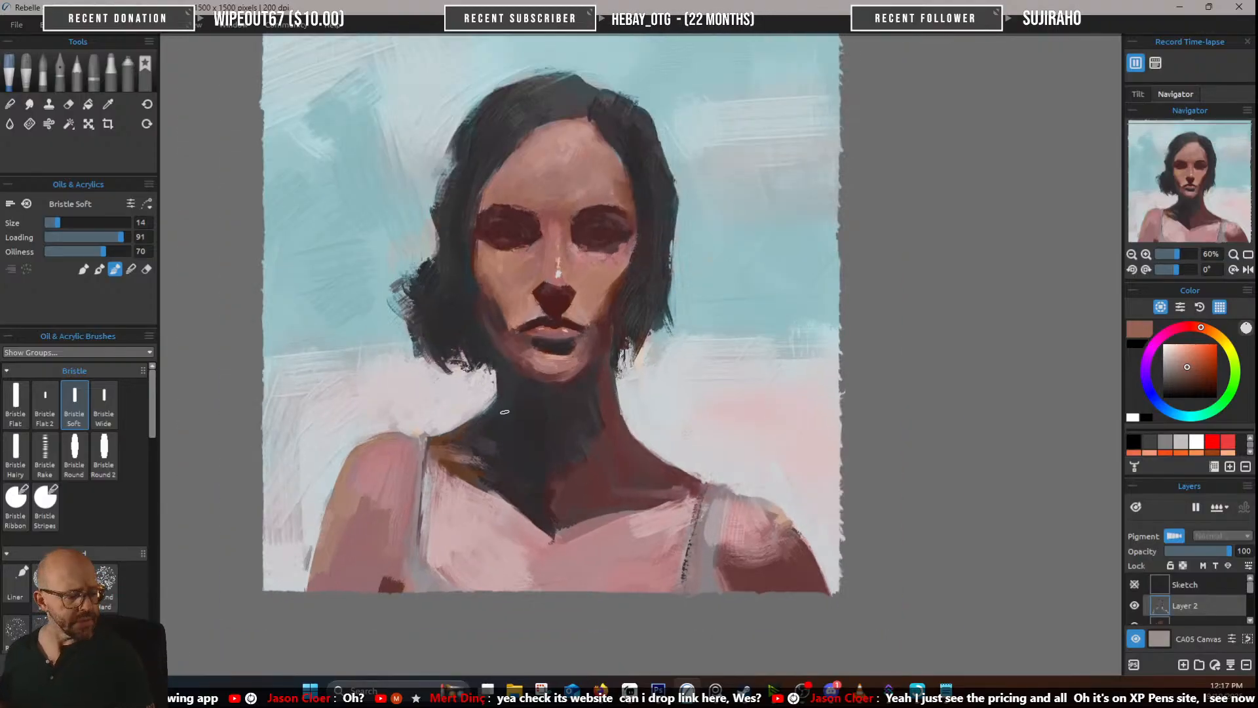
Increase the Bristle Soft brush size to 18 and touch up the lower arm with its sampled muted pink
key(])
key(])
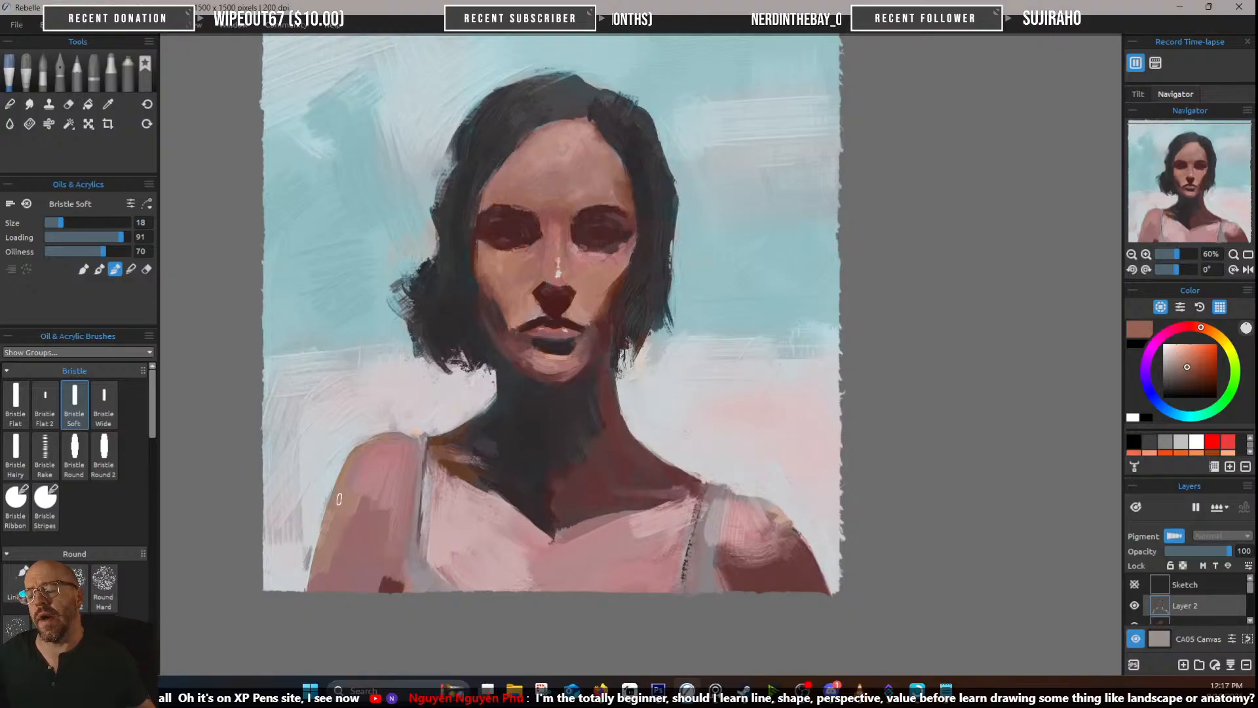
alt+click(388, 563)
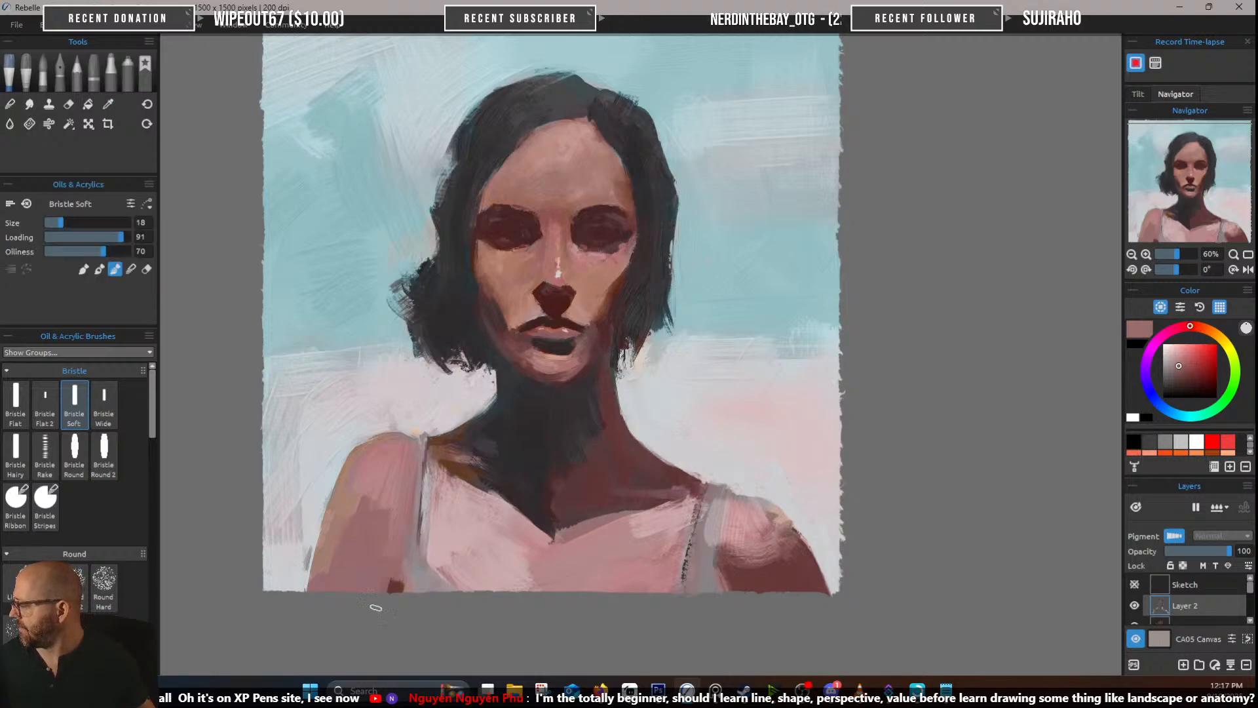
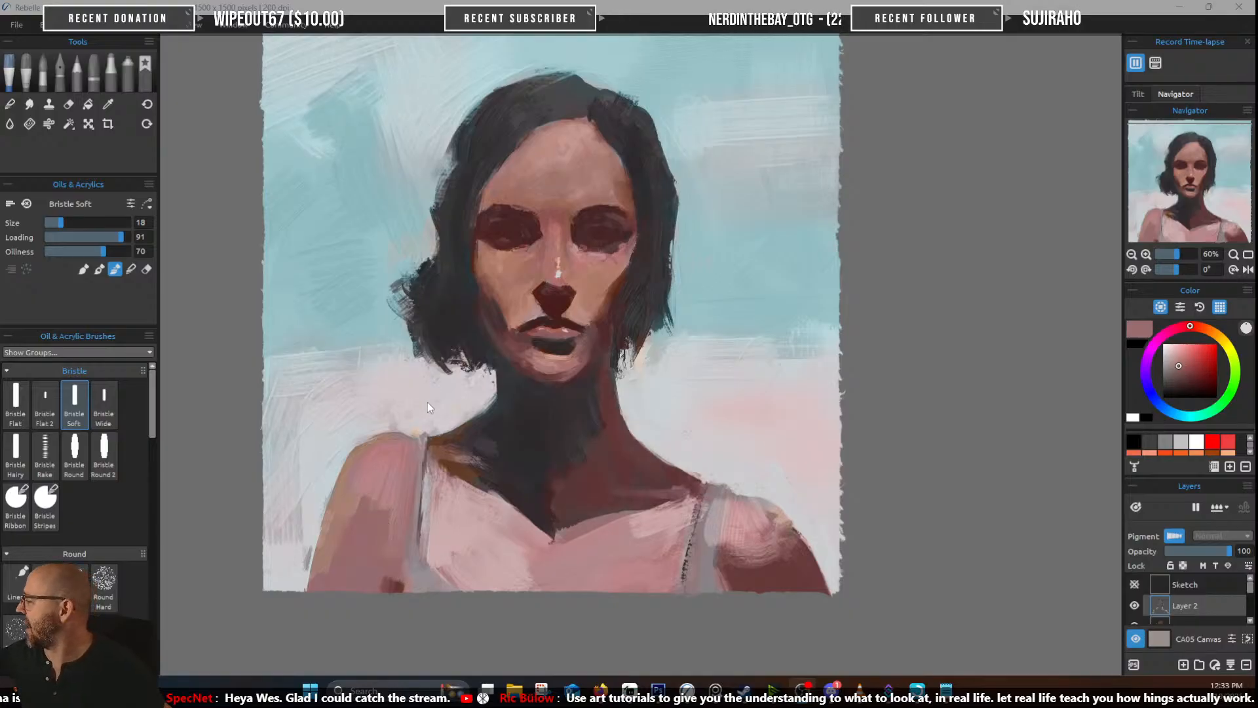
Clean up the upper contours of both shoulders with sampled pale background tones and shoulder pink
mouse_move(428, 401)
mouse_down()
mouse_move(537, 391)
mouse_move(507, 411)
mouse_move(518, 419)
mouse_up()
alt+click(531, 404)
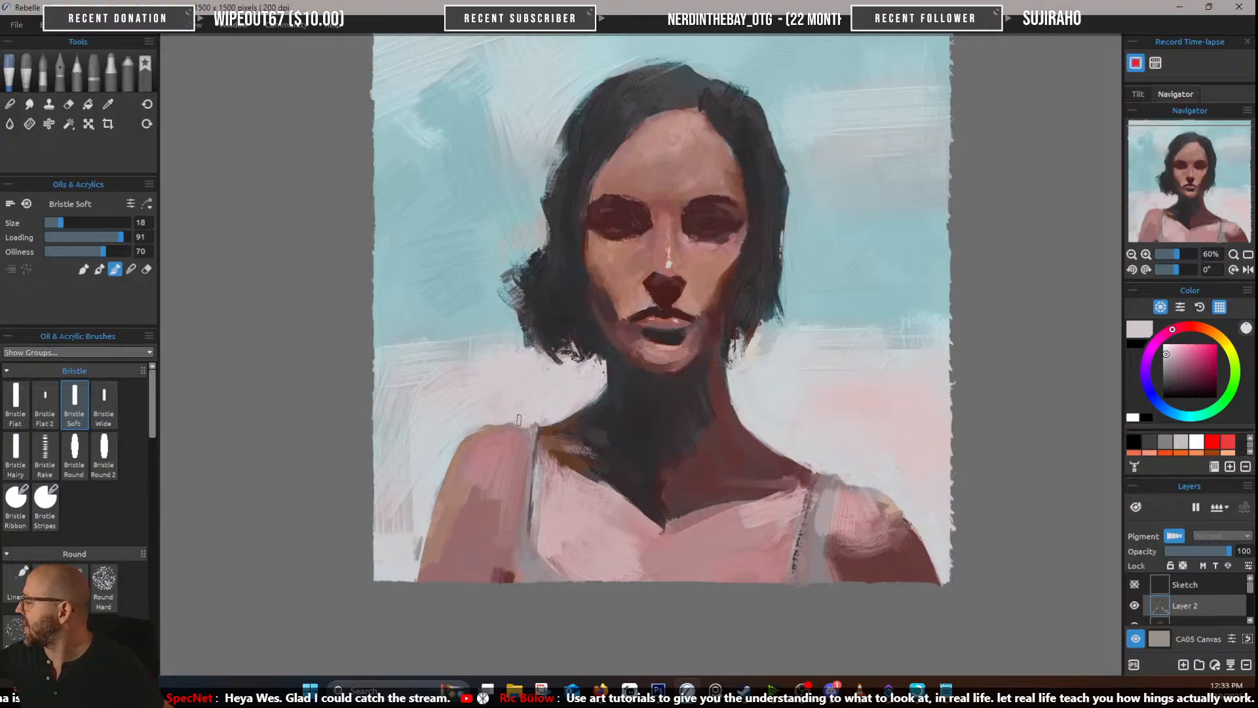
alt+click(500, 441)
alt+click(489, 411)
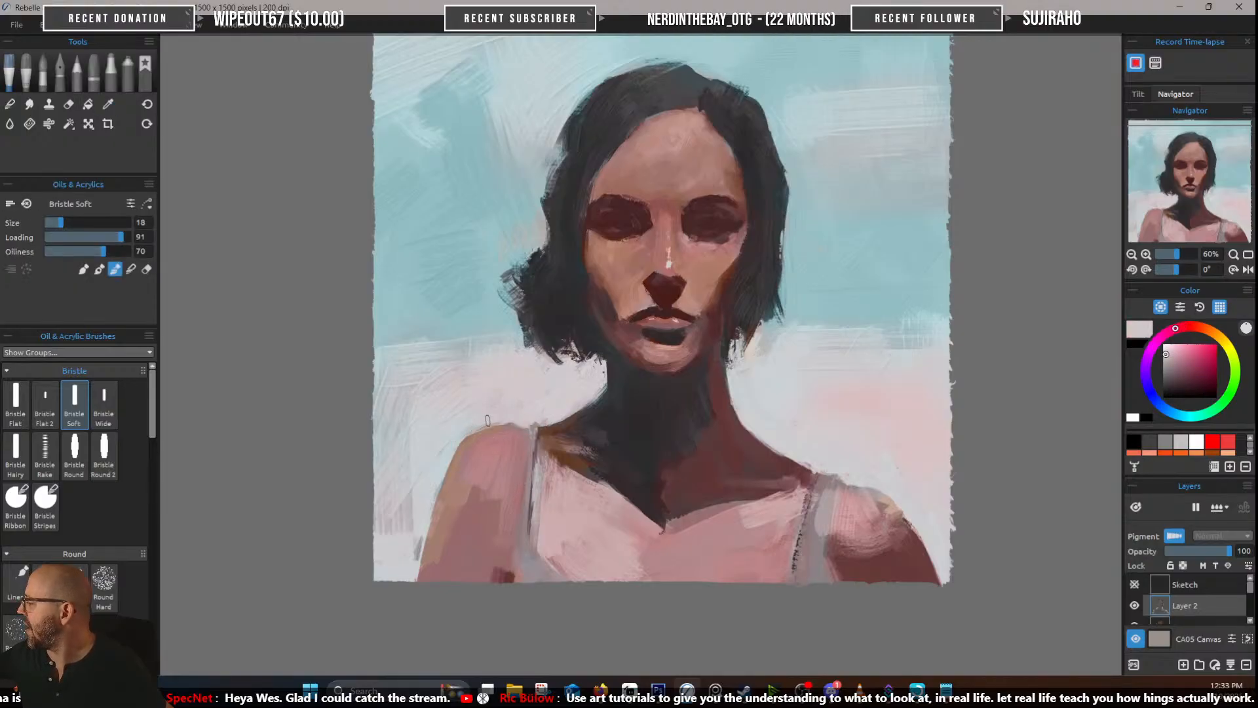
drag(786, 398, 672, 392)
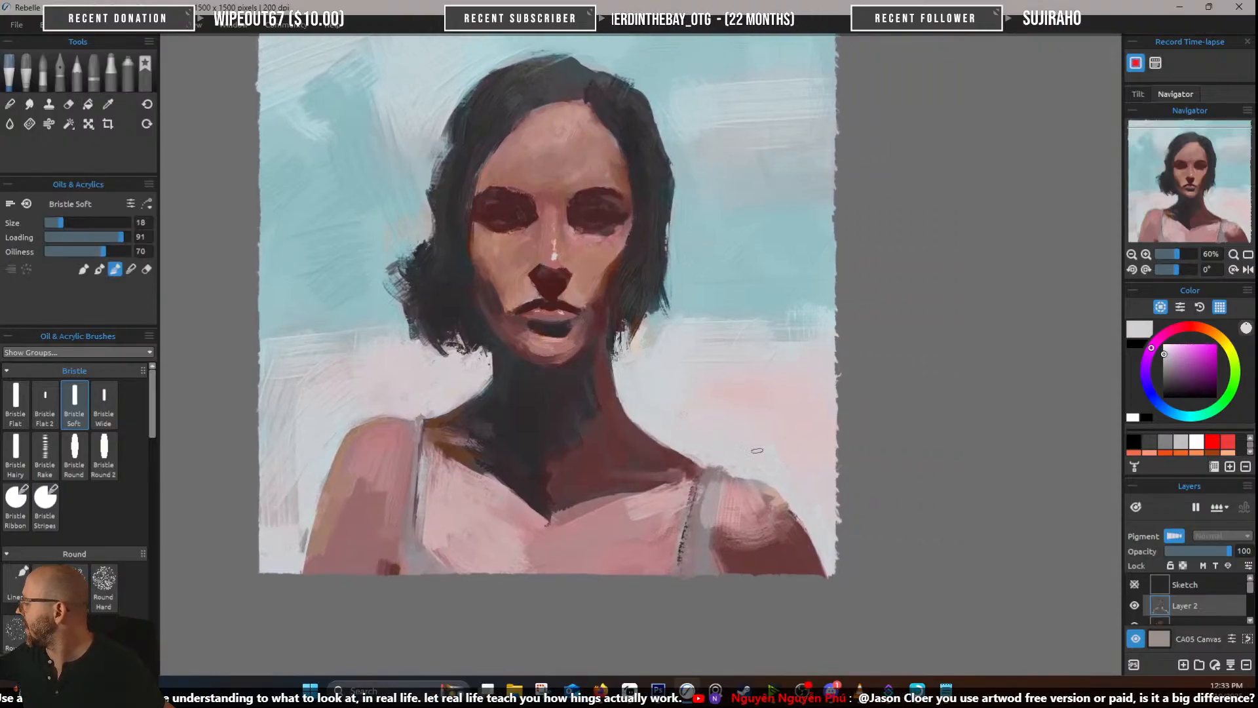
drag(763, 381, 787, 523)
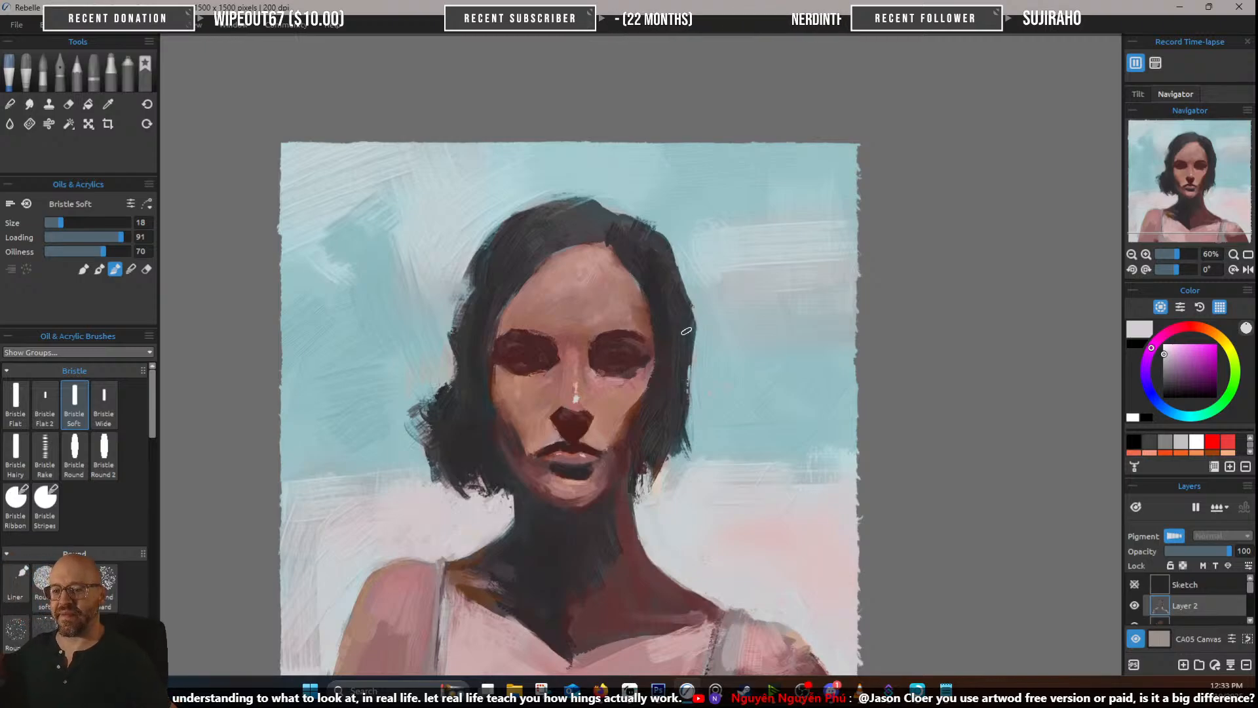
Touch up the pale background beside the hair ends with sampled light blue and pinkish-grey tones
drag(714, 419, 733, 308)
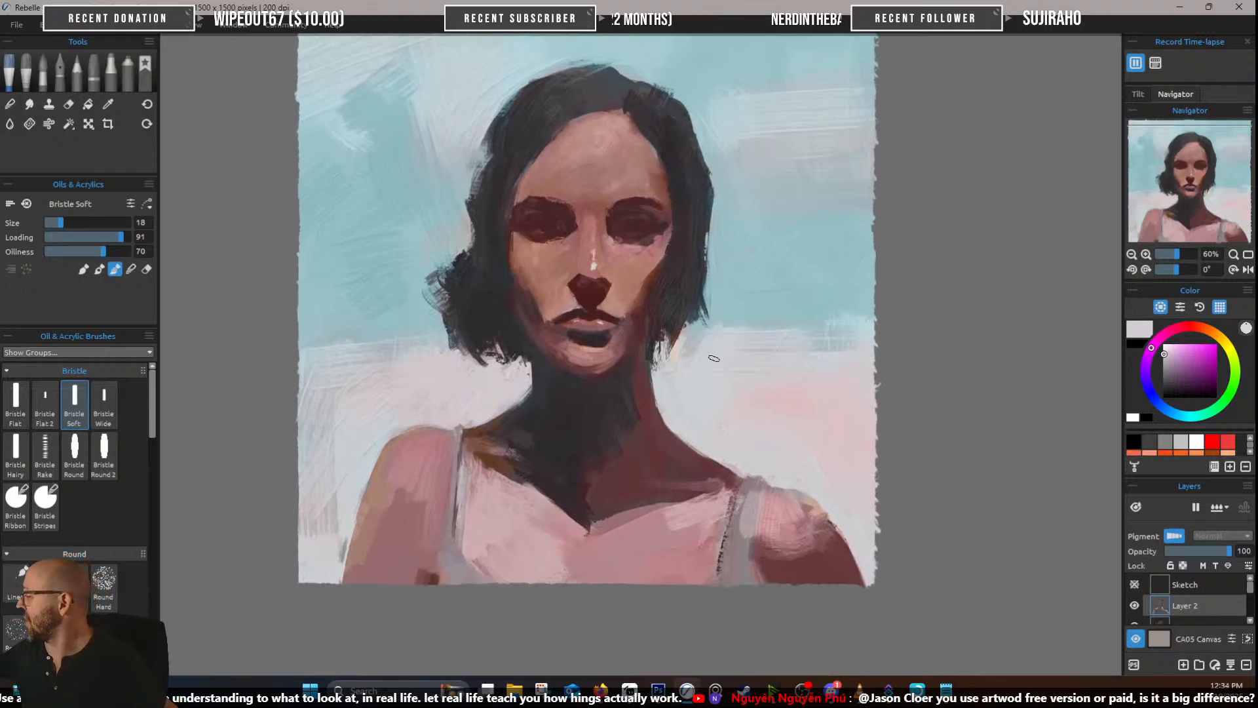
alt+click(711, 338)
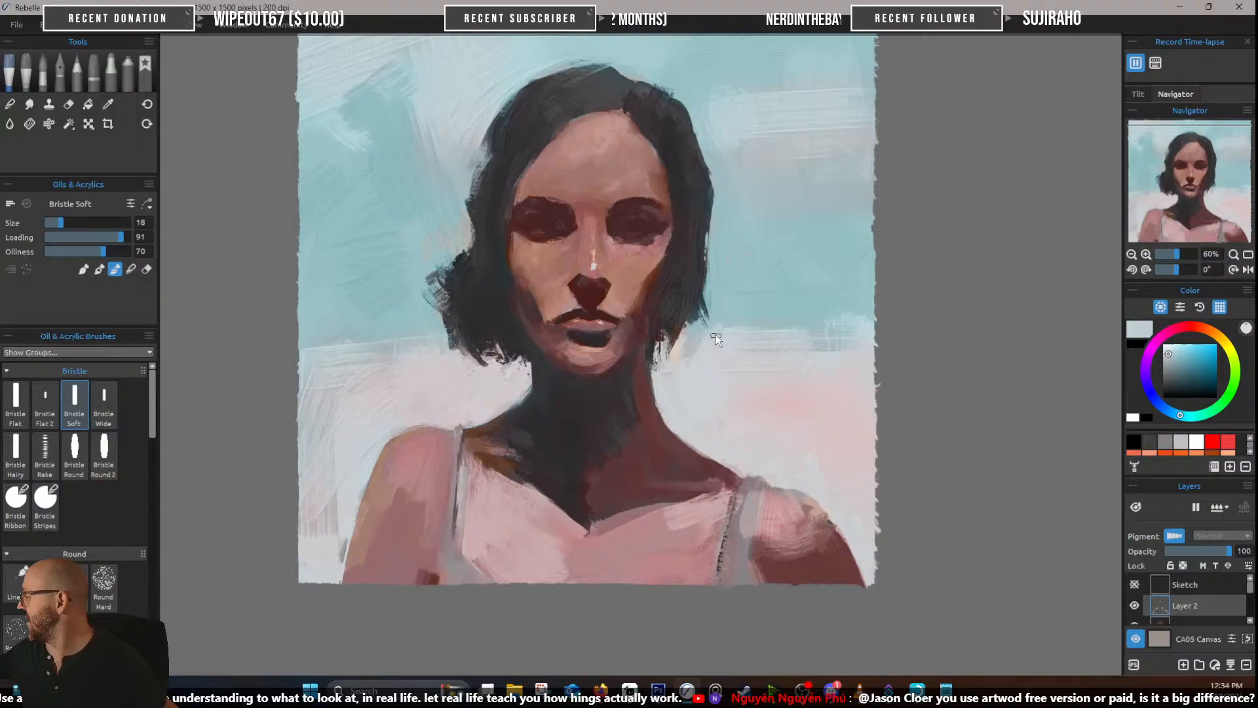
alt+click(409, 370)
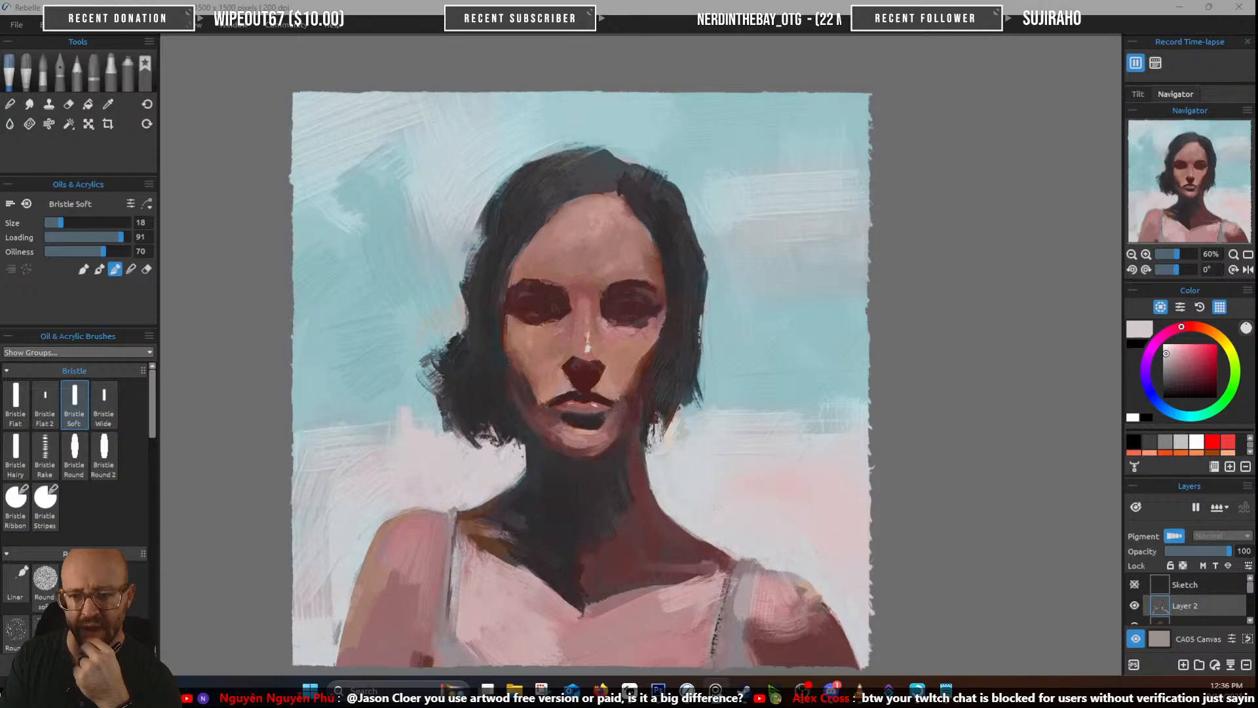
Bring the reference board over the canvas and examine the raised-arm portrait's face and thick golden background paint
drag(6, 339, 832, 342)
scroll(634, 286, up, 6)
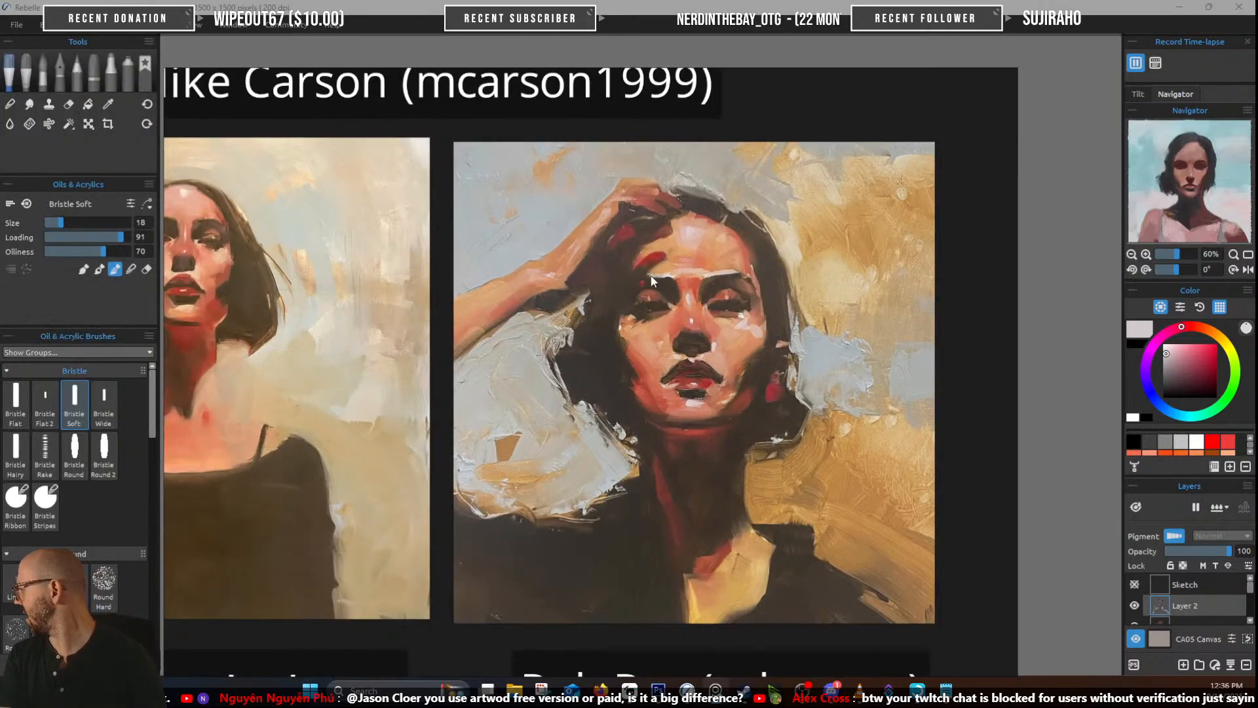
scroll(714, 252, up, 3)
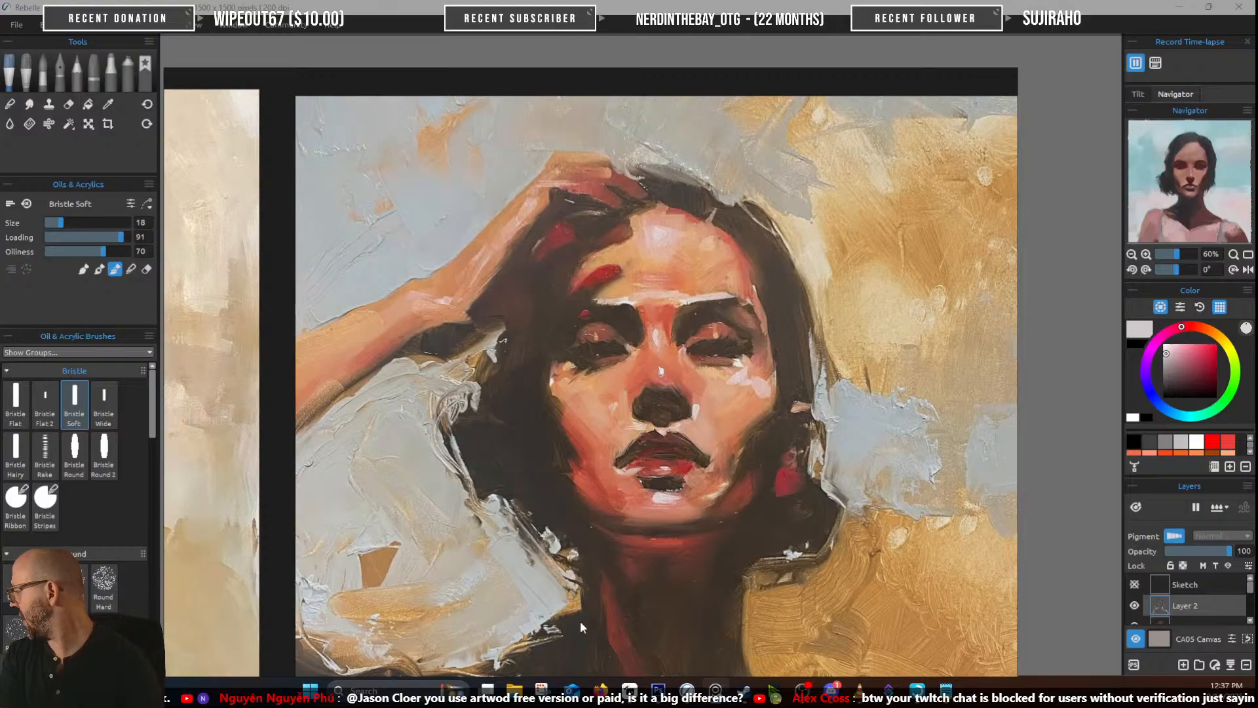
scroll(813, 241, down, 3)
scroll(890, 264, up, 3)
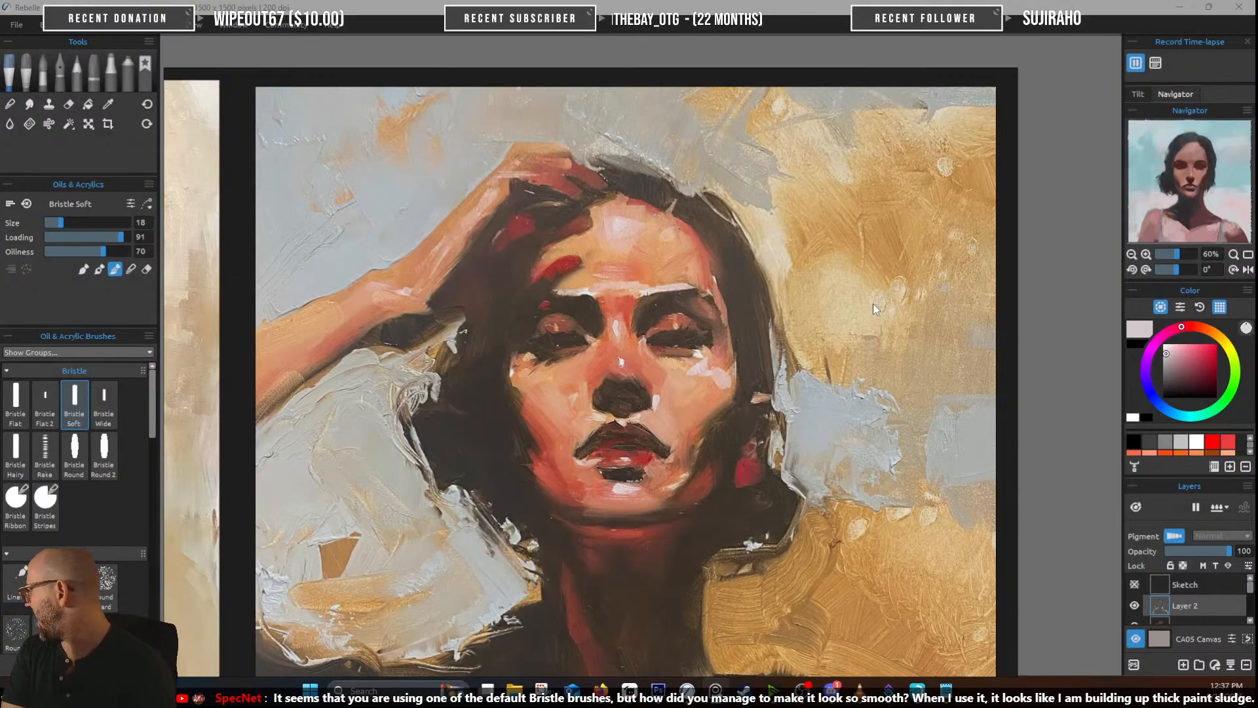
scroll(876, 297, down, 1)
scroll(891, 285, up, 2)
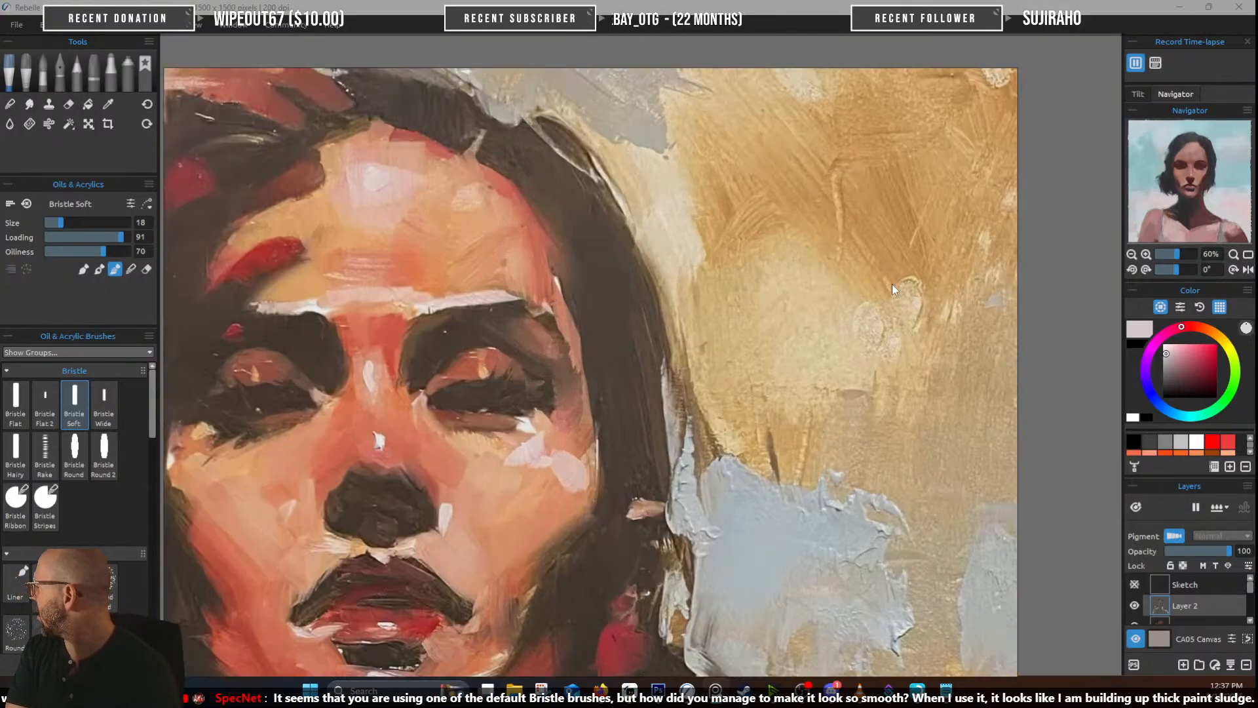
Examine the neck, shoulder and hair edges of the raised-arm portrait, and move the reference board off the canvas
scroll(891, 284, down, 1)
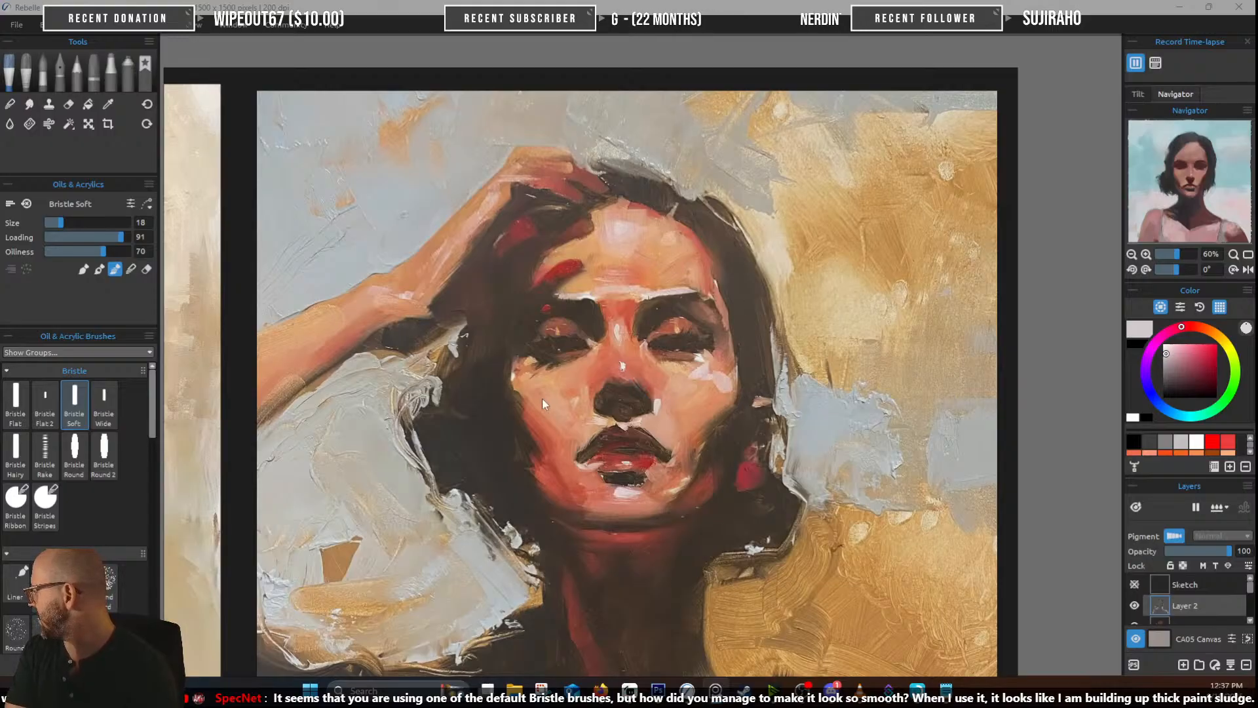
scroll(654, 458, down, 1)
drag(689, 522, 719, 380)
scroll(720, 380, up, 2)
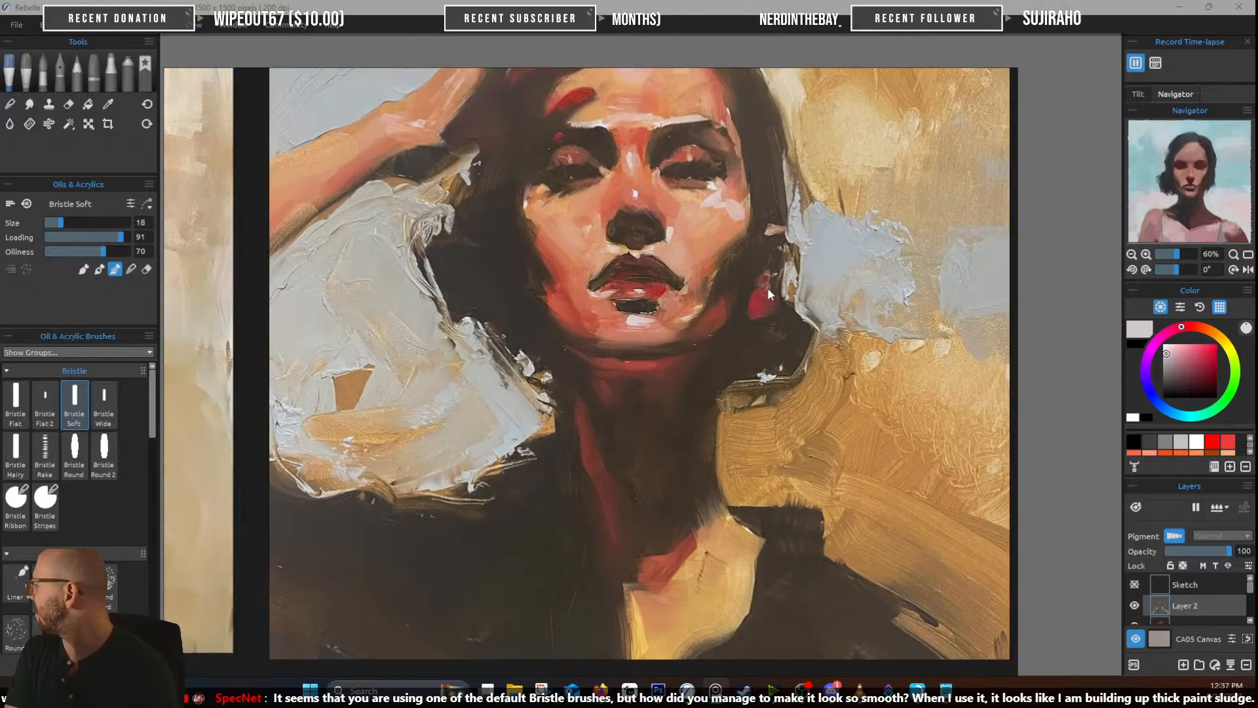
scroll(766, 339, up, 4)
scroll(639, 239, down, 4)
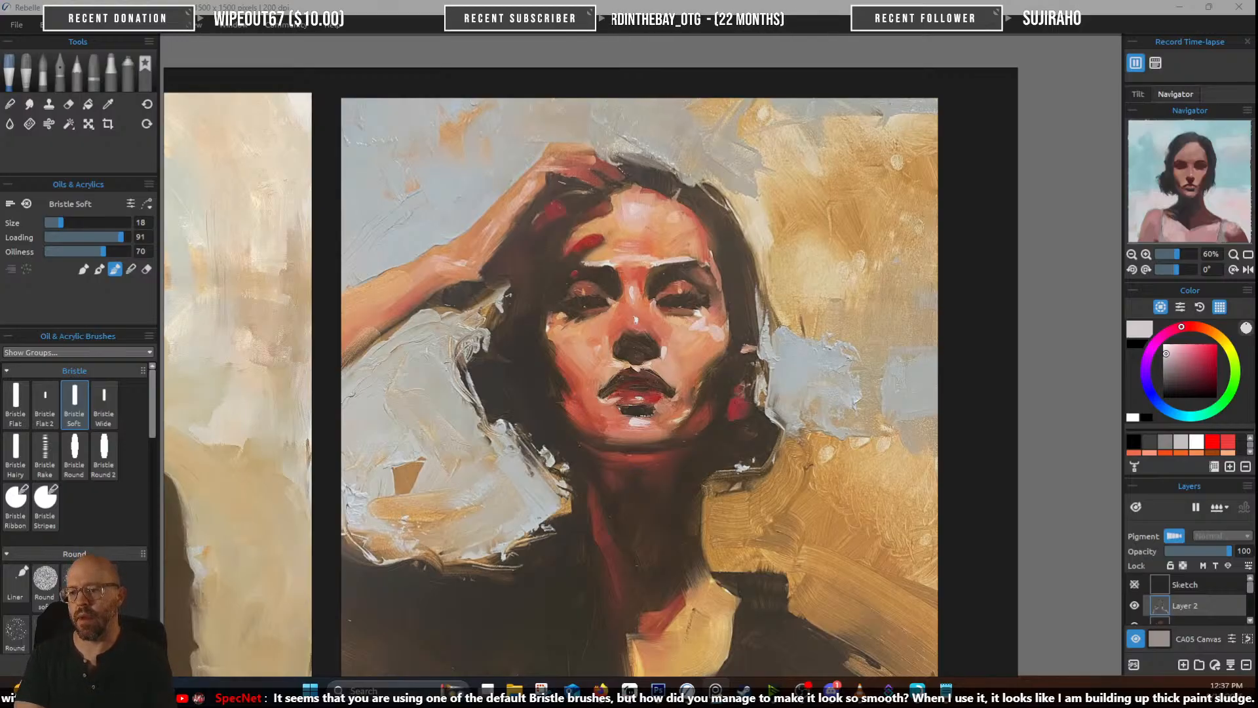
drag(623, 124, 0, 101)
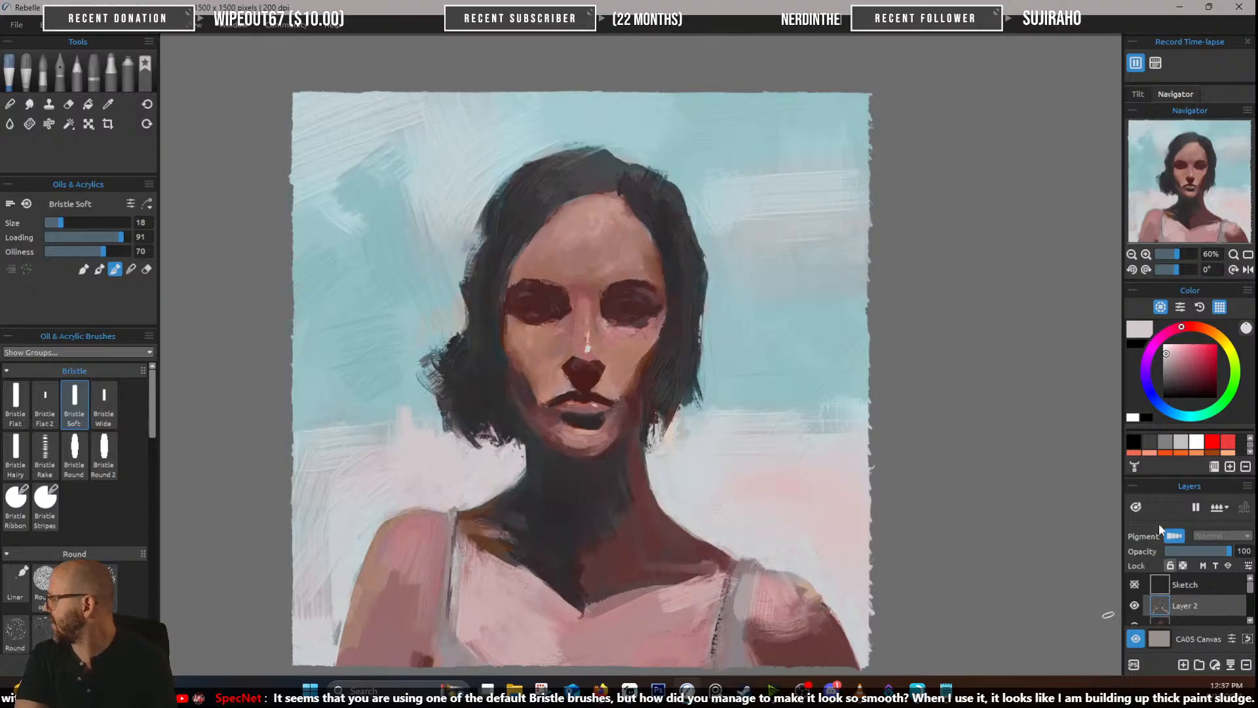
Review the Visual Settings, from the watercolour, rendering and Oils & Acrylics options to Canvas Visibility, and close them
click(1230, 641)
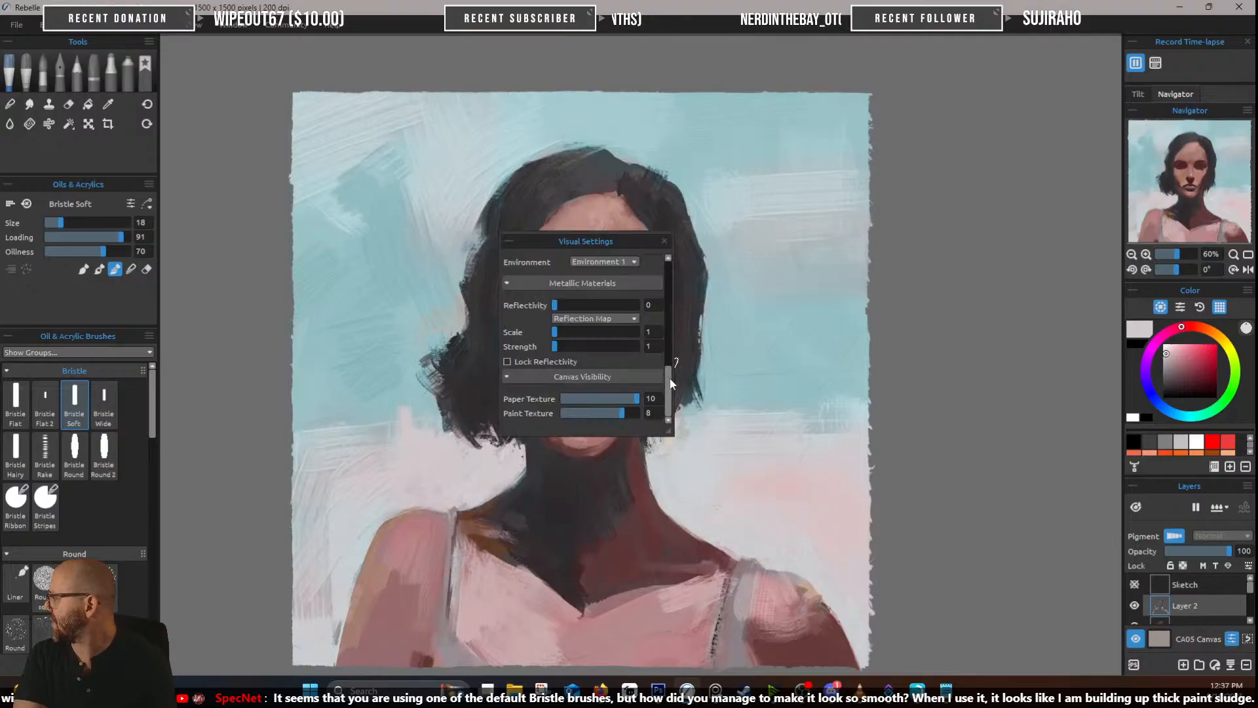
scroll(583, 328, up, 3)
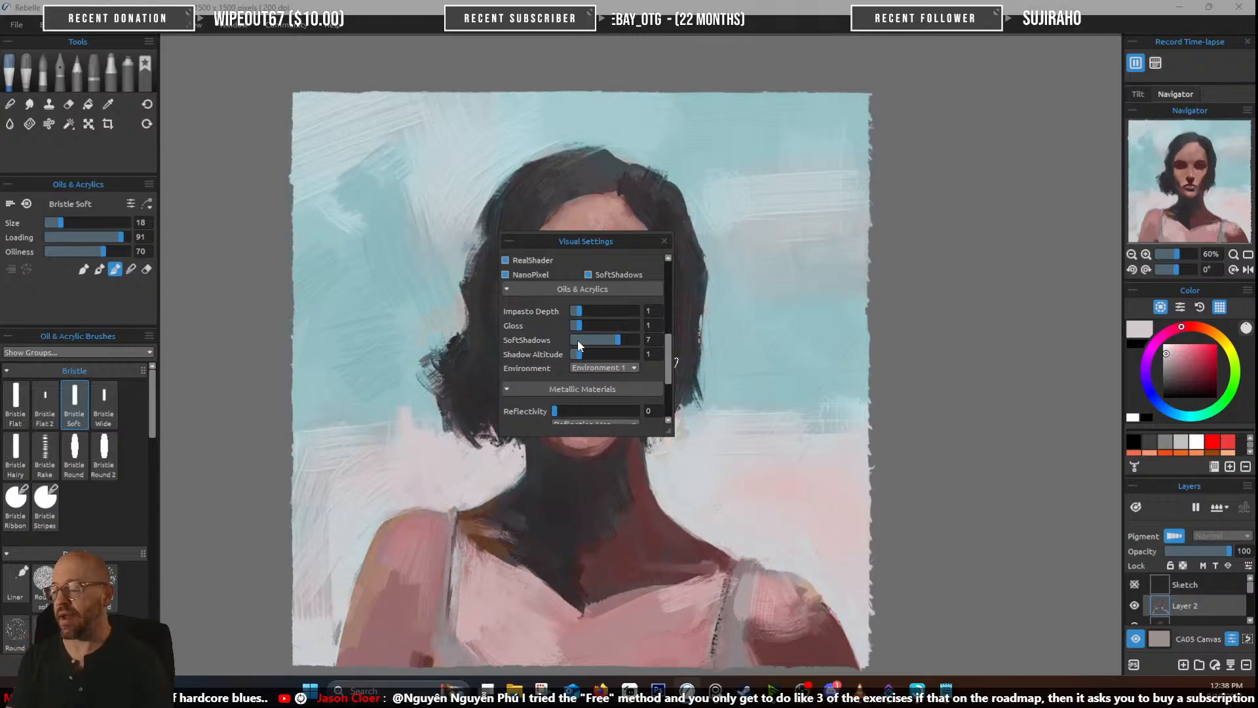
scroll(669, 341, up, 1)
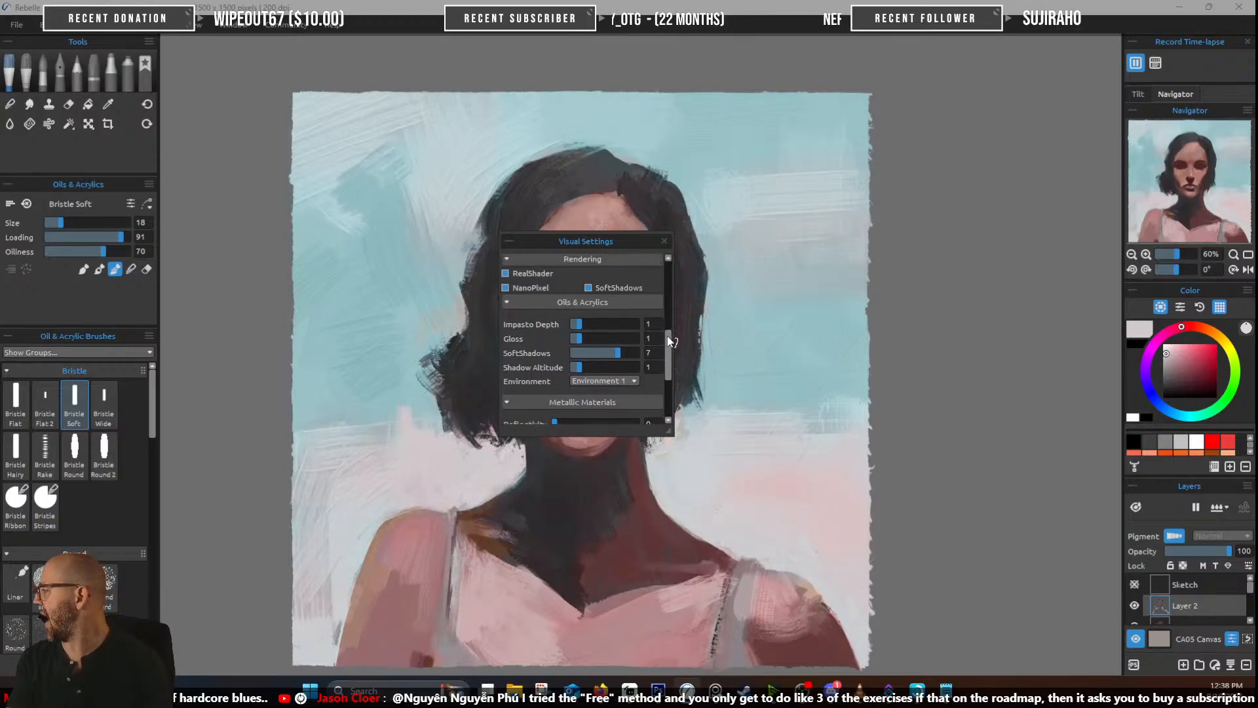
scroll(671, 341, up, 1)
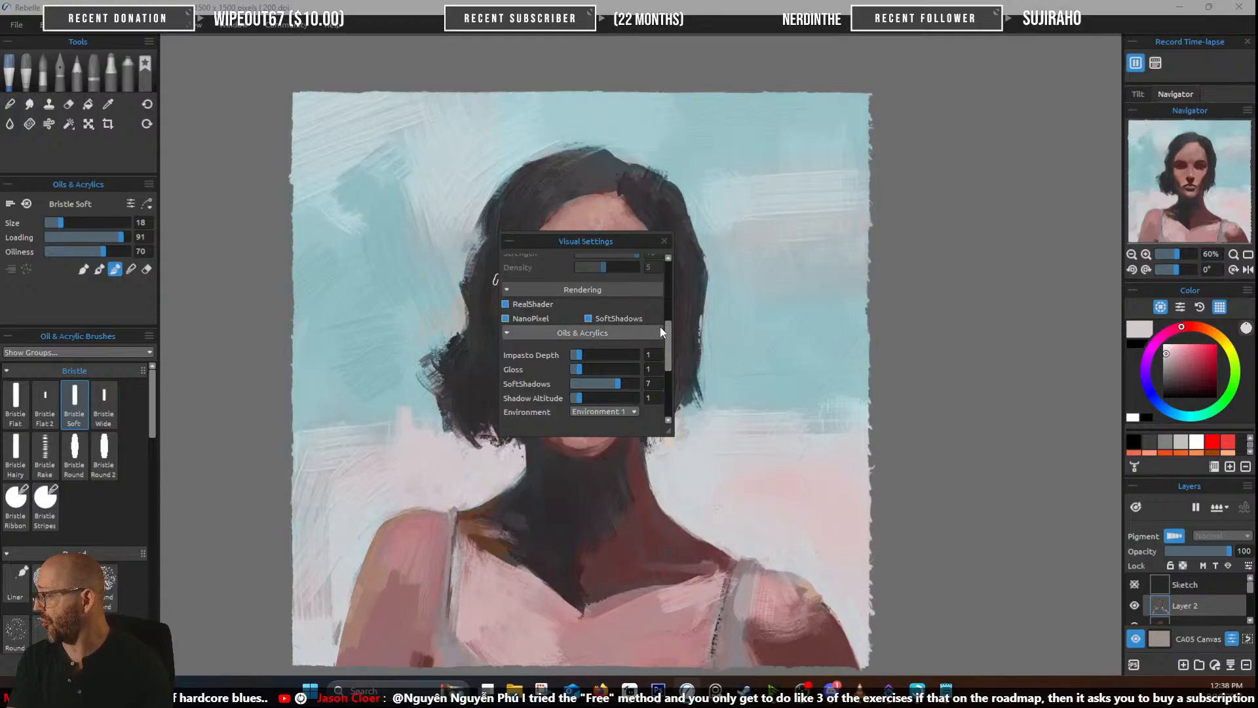
scroll(669, 308, up, 2)
scroll(671, 295, up, 3)
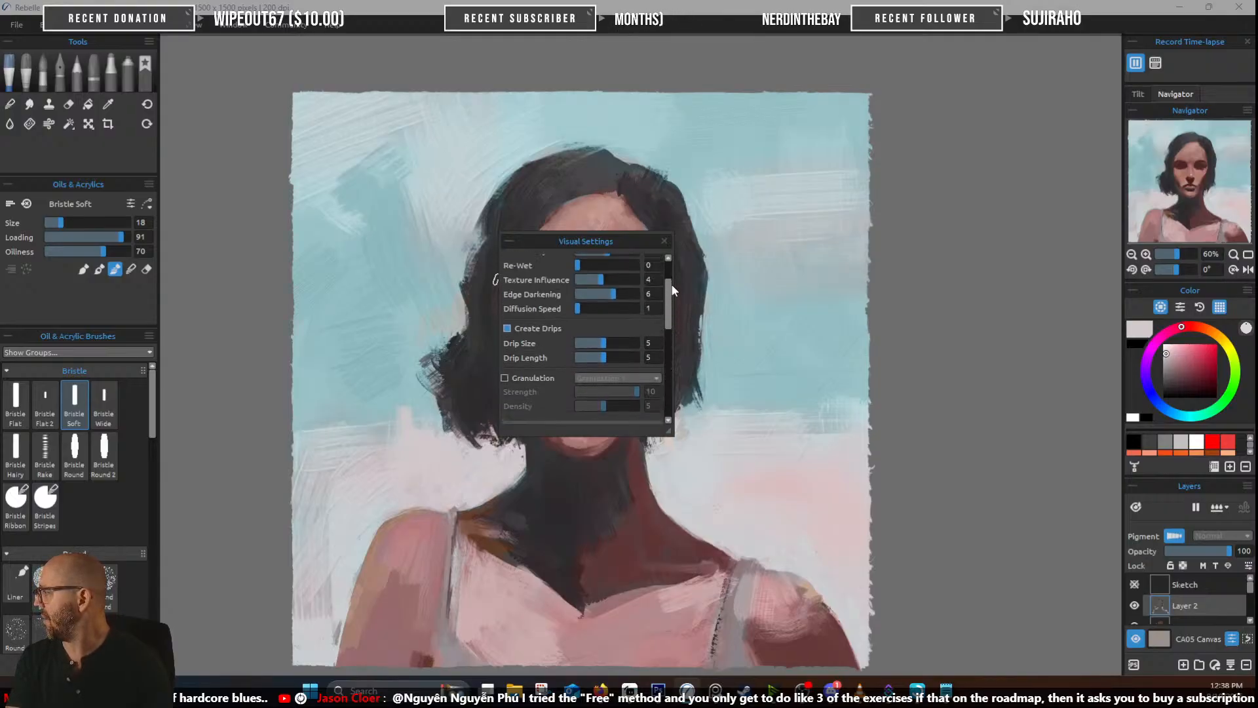
scroll(672, 308, down, 3)
drag(671, 315, 669, 388)
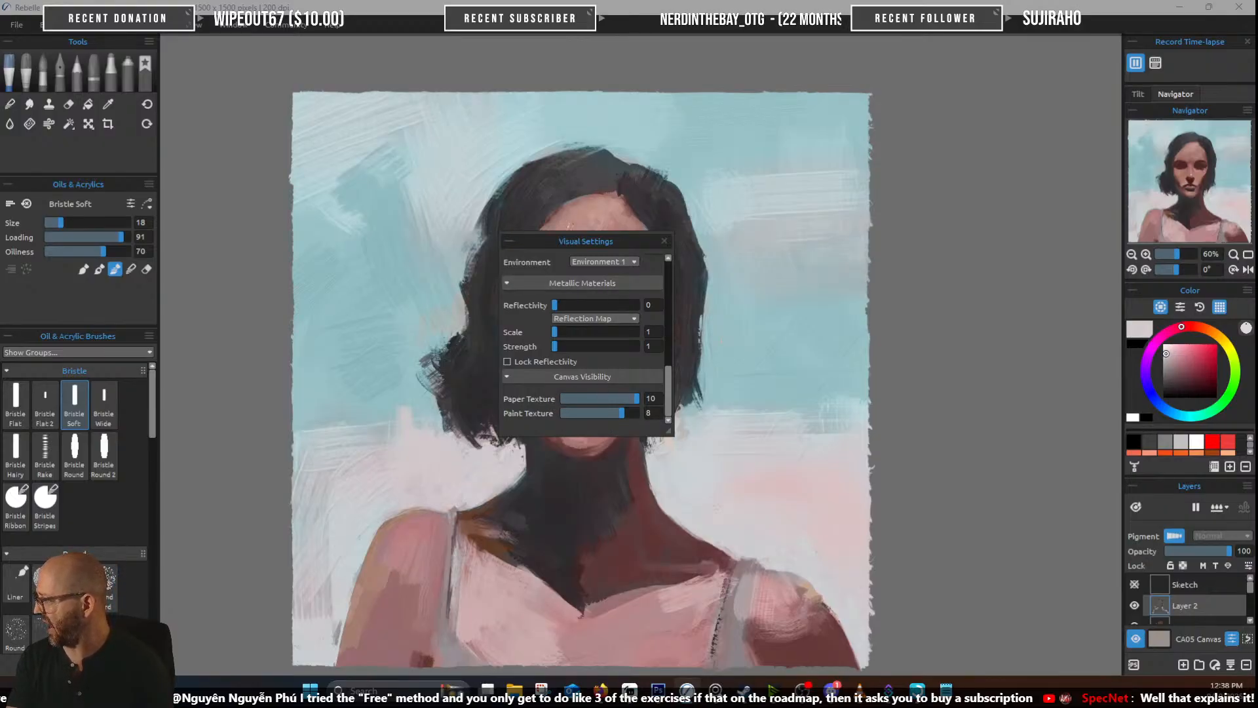
drag(546, 243, 548, 260)
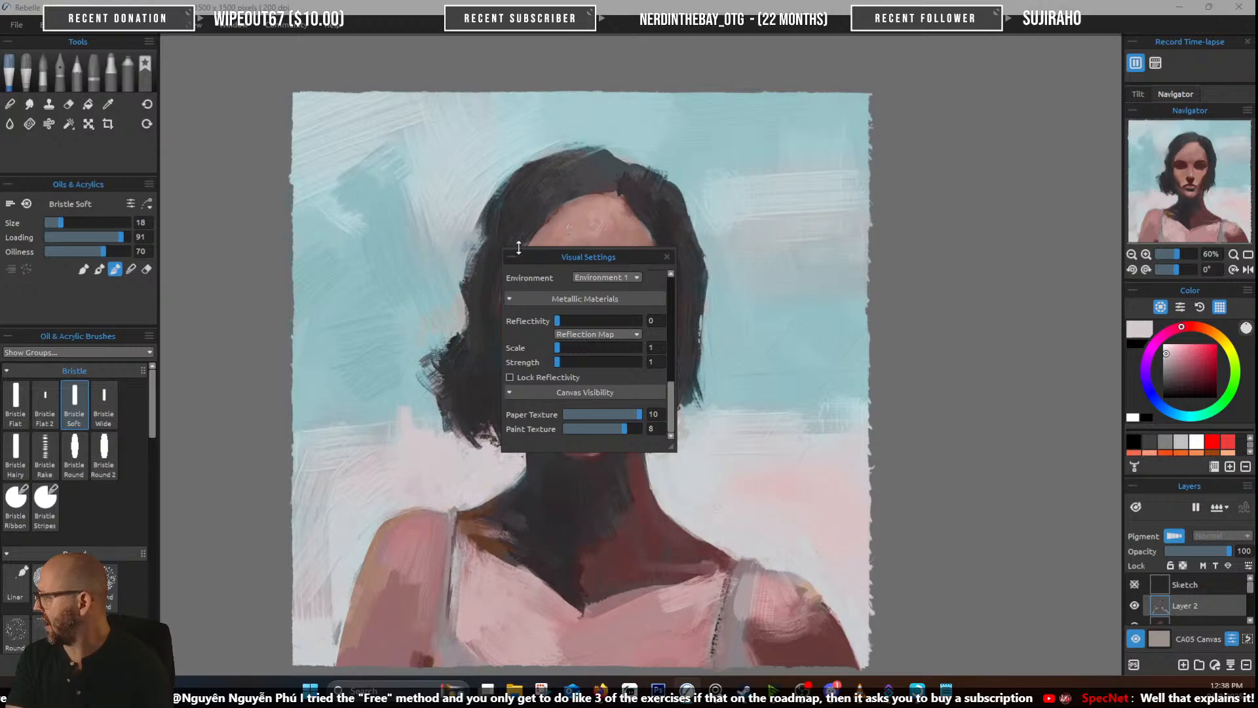
scroll(361, 433, up, 3)
scroll(362, 432, up, 5)
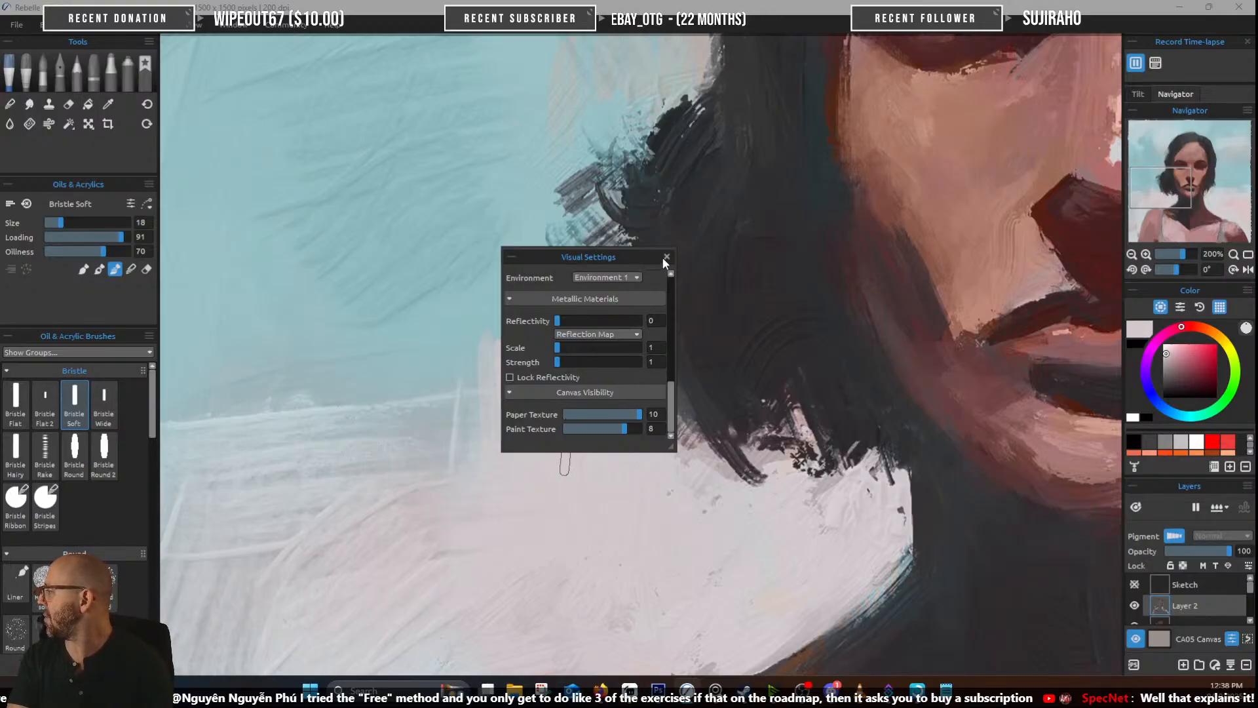
click(663, 257)
Examine the paint texture and brushwork on the hair, face and background up close and across the whole portrait
scroll(907, 357, up, 3)
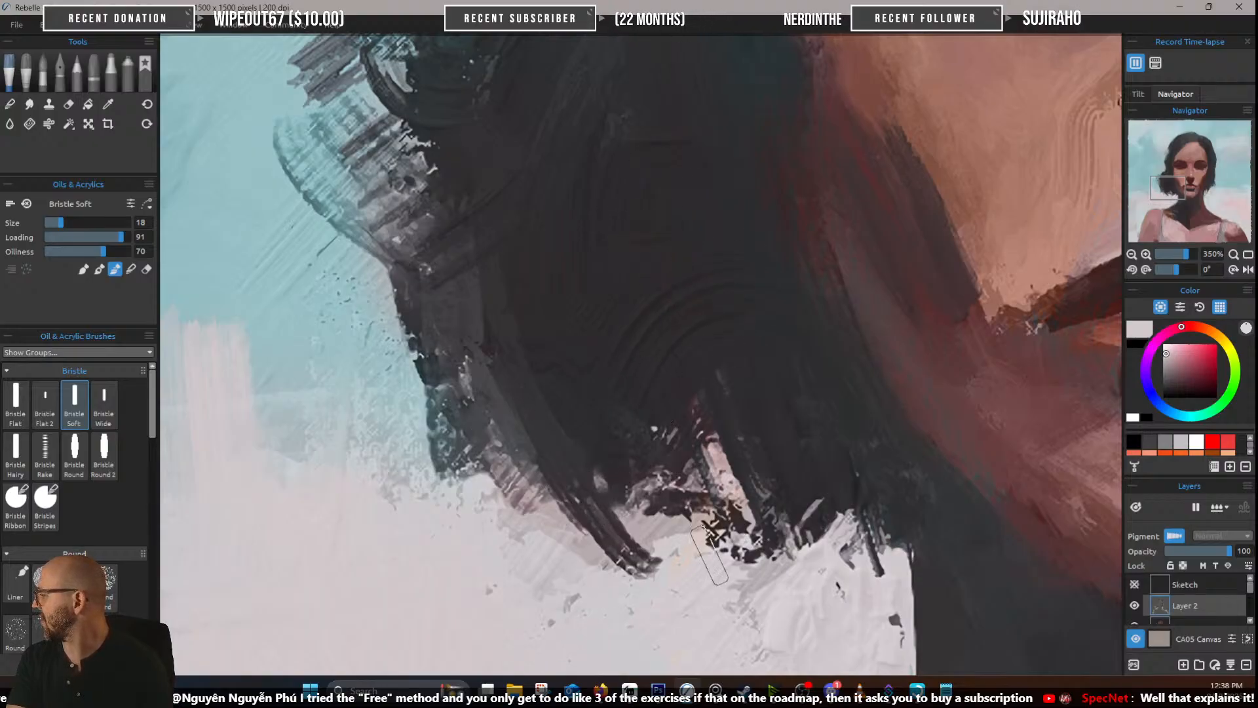
scroll(816, 524, down, 4)
scroll(924, 113, up, 4)
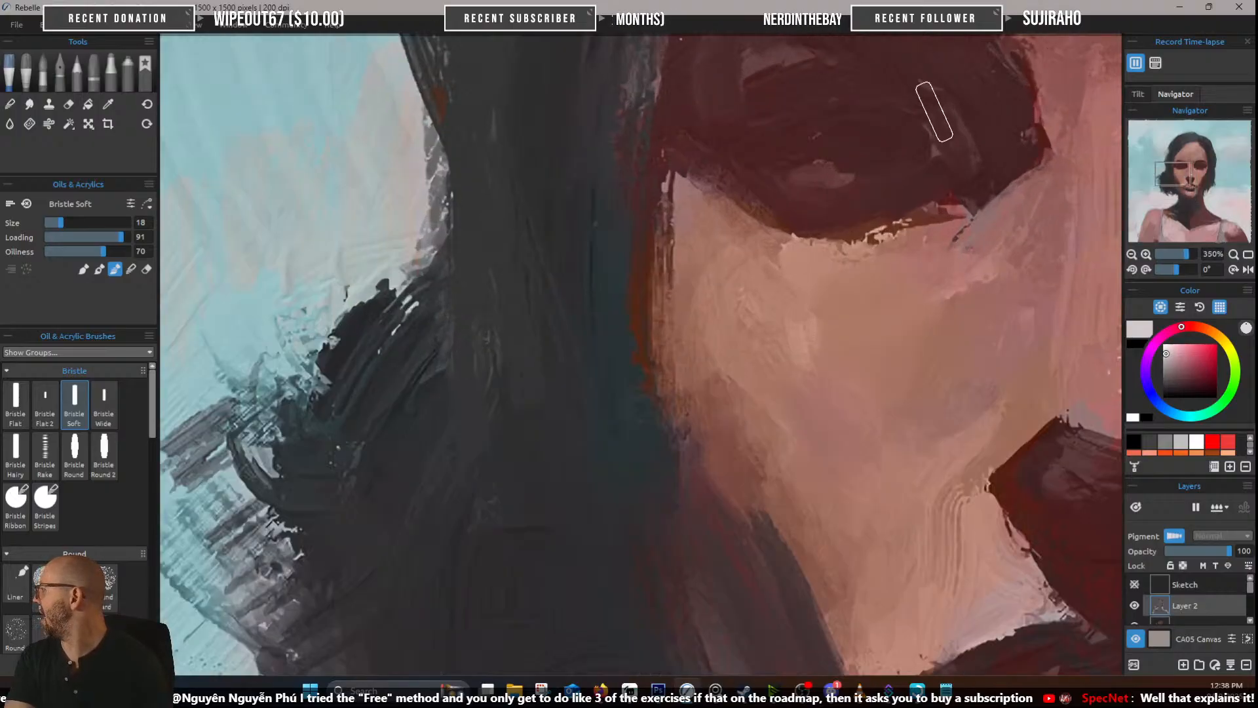
scroll(934, 111, down, 3)
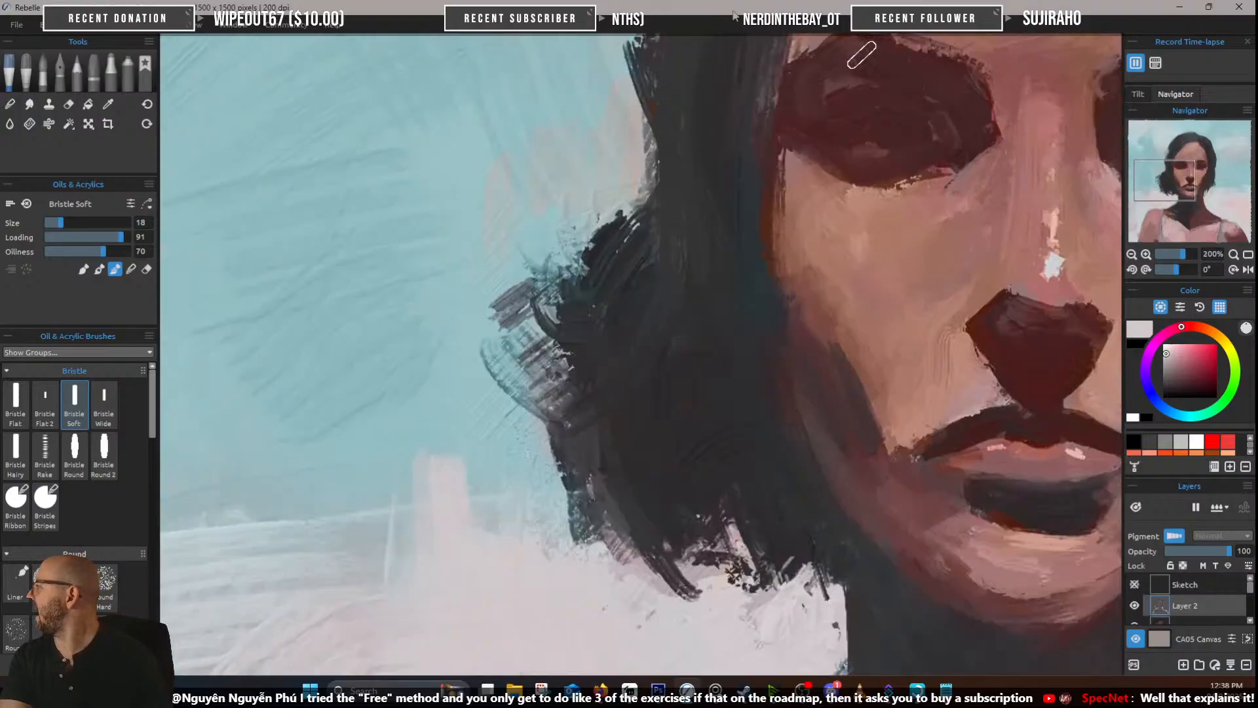
scroll(719, 300, down, 4)
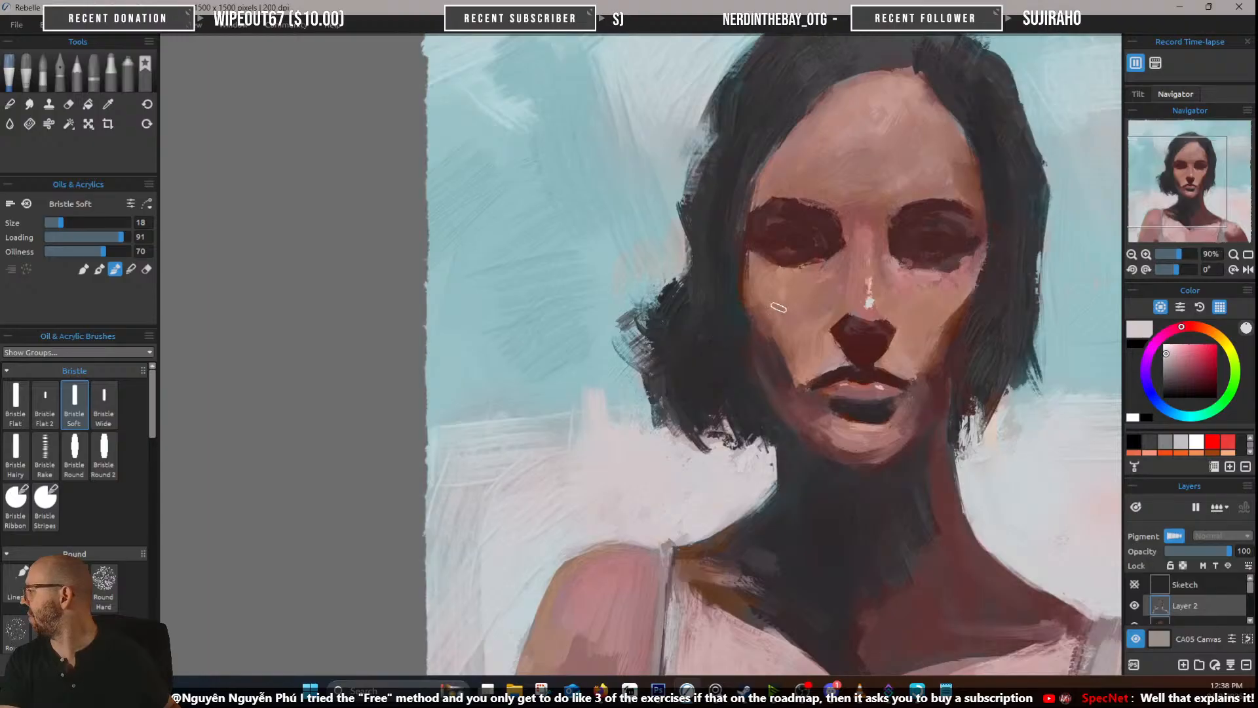
scroll(526, 353, down, 1)
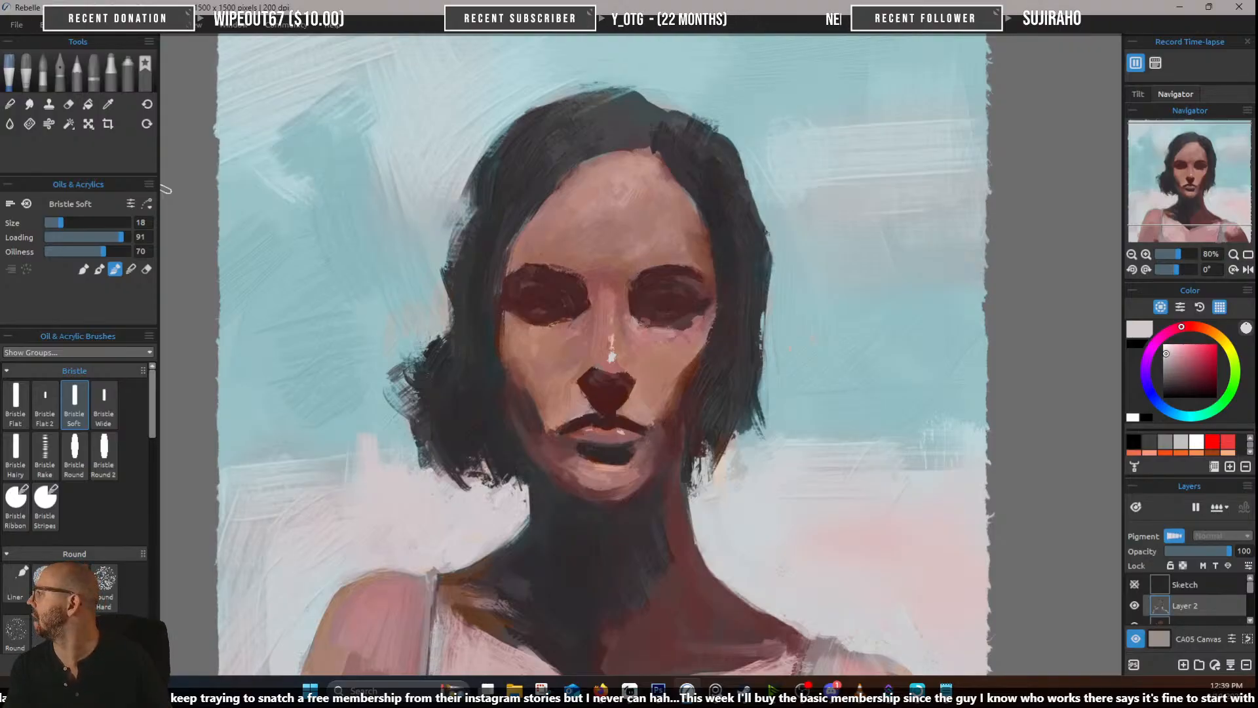
scroll(492, 92, up, 1)
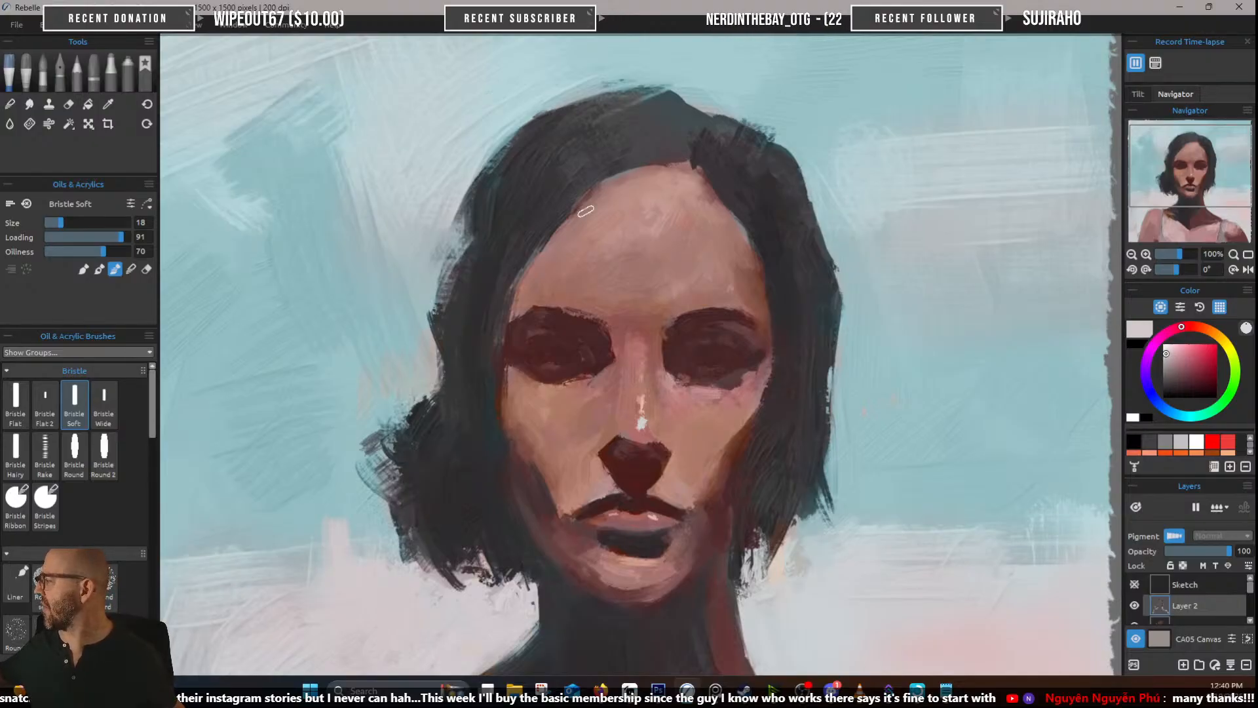
Touch up the hair at the crown and beside the forehead using dark tones sampled from the hair
drag(614, 207, 532, 281)
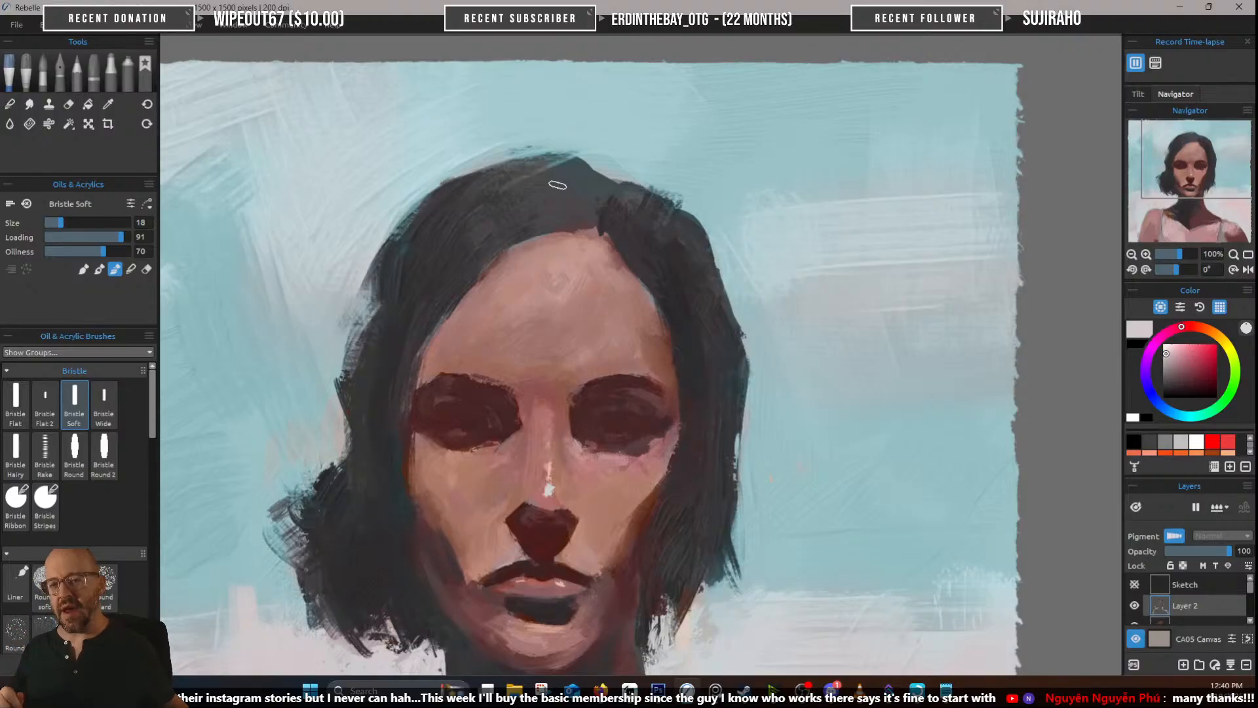
alt+click(527, 237)
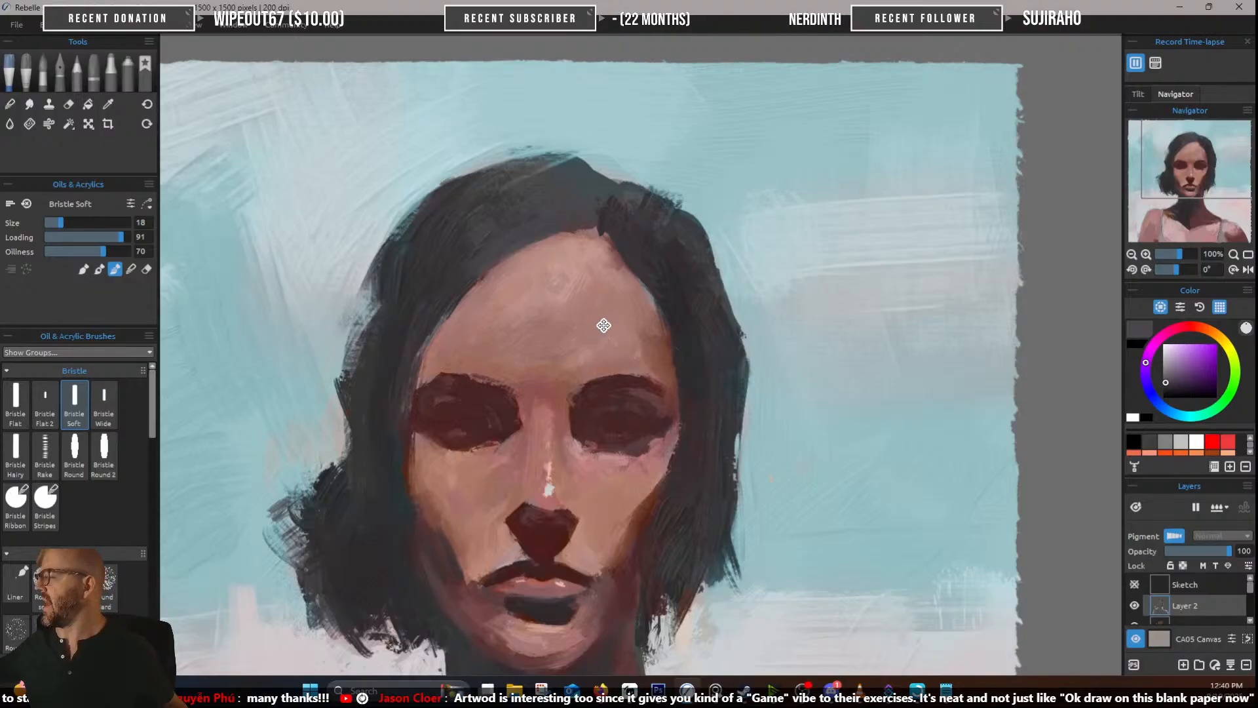
drag(603, 325, 629, 236)
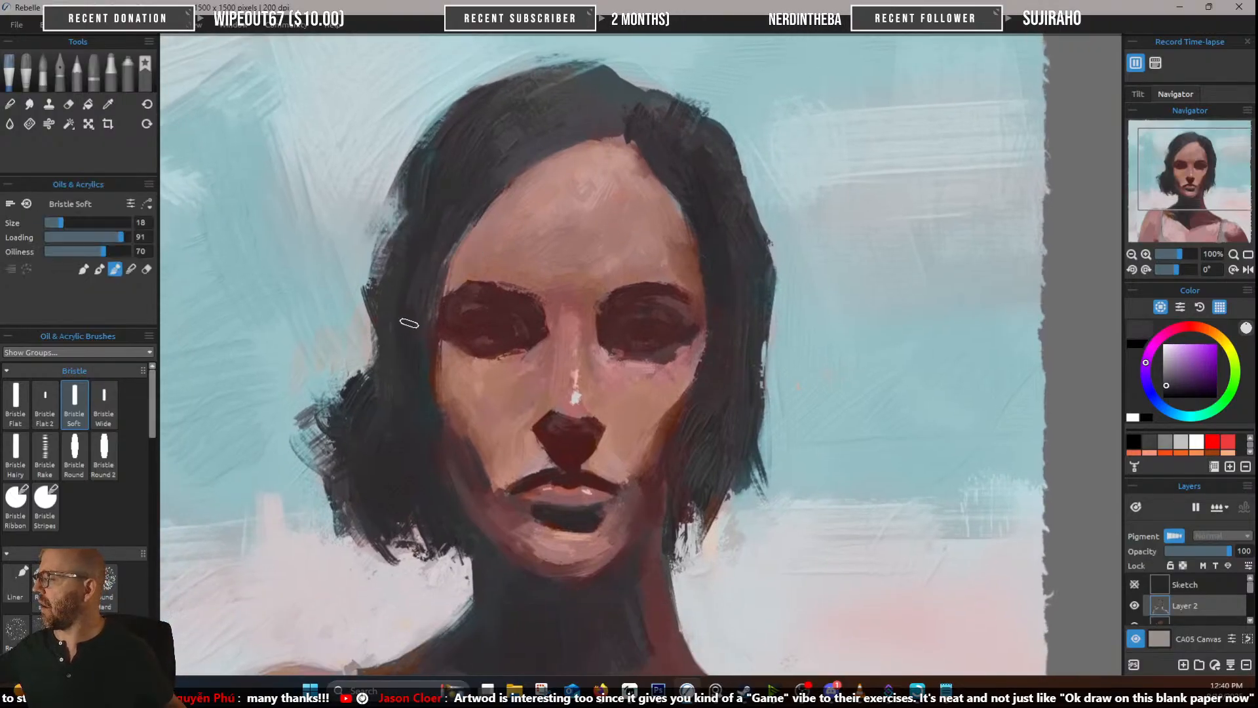
alt+click(423, 233)
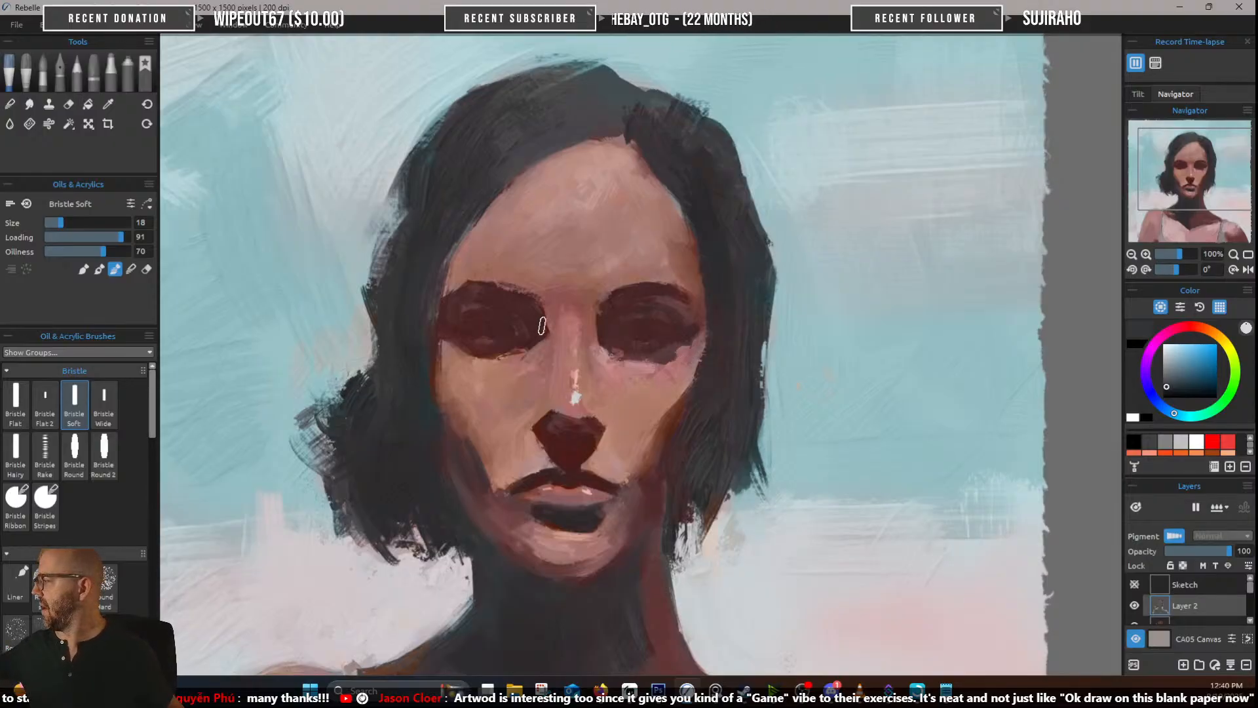
drag(572, 297, 660, 228)
Sample the reddish skin tone between the brows and reduce the Bristle Soft brush size to 6
alt+click(632, 230)
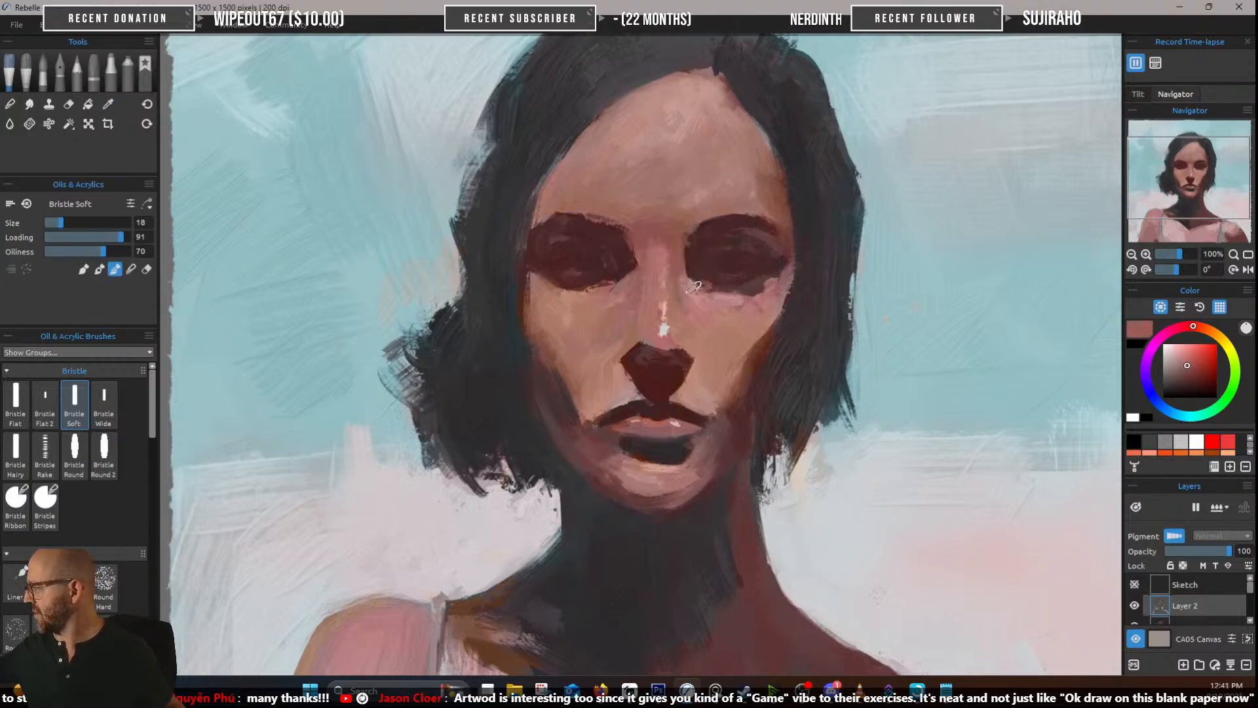
key(bracketleft)
key(bracketleft)
key(bracketleft)
key(bracketleft)
key(bracketleft)
key(bracketleft)
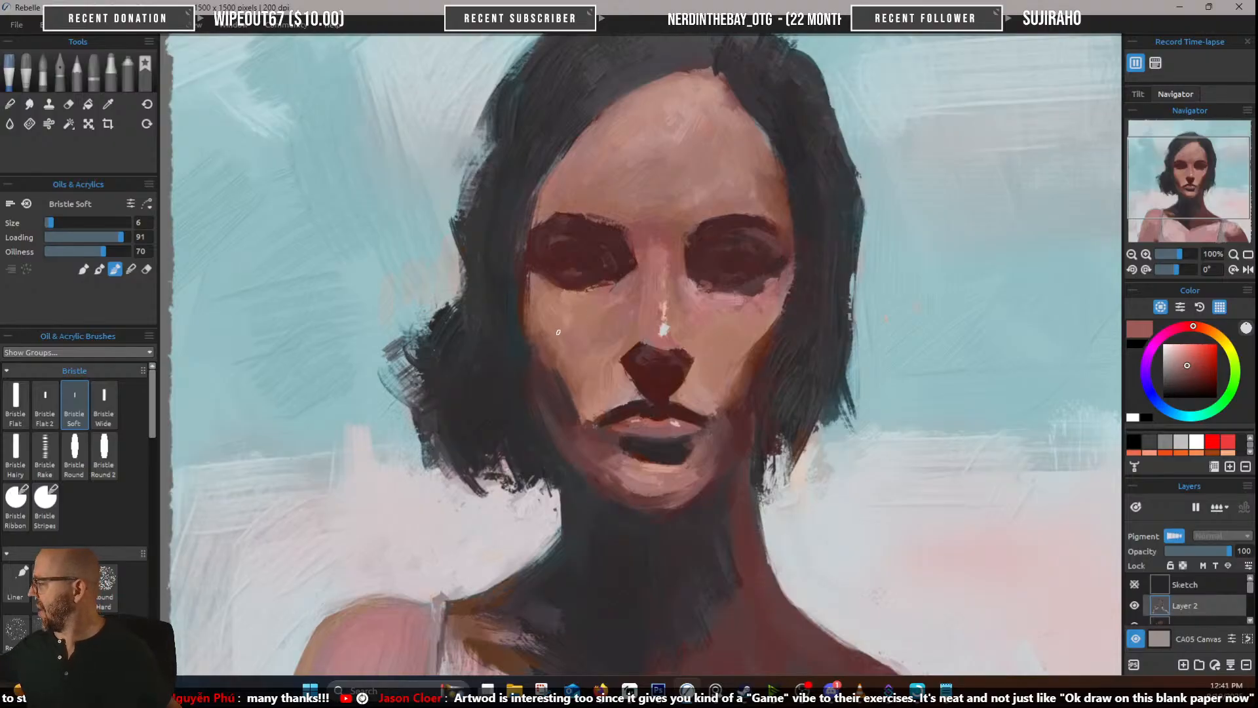
drag(557, 305, 516, 409)
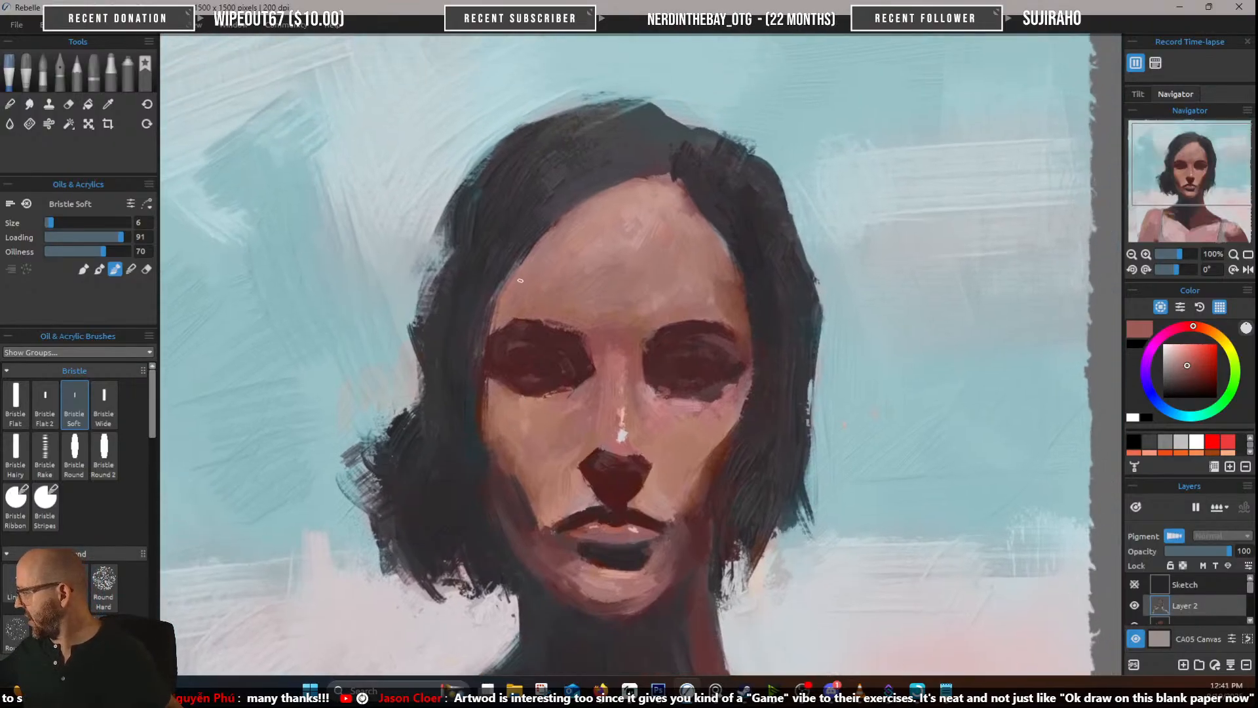
Refine the hairline around the top of the forehead with tones sampled from the hair and adjacent skin
alt+click(533, 213)
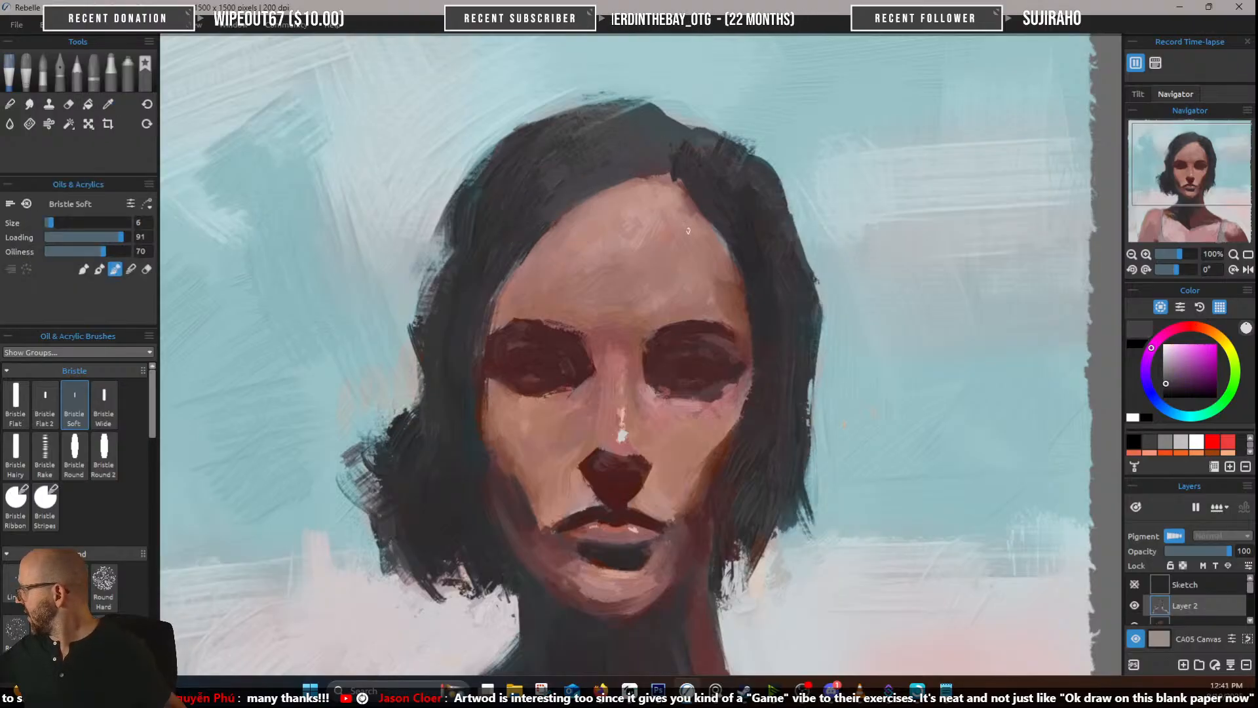
alt+click(709, 225)
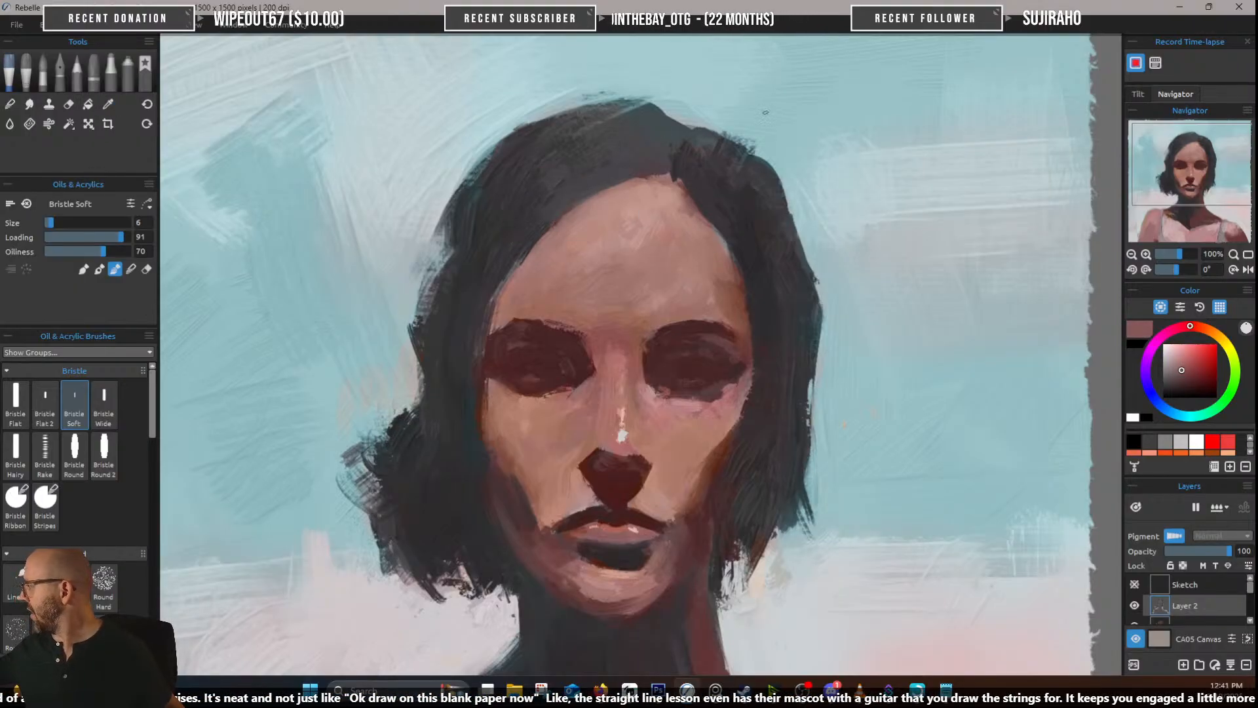
drag(713, 210, 685, 294)
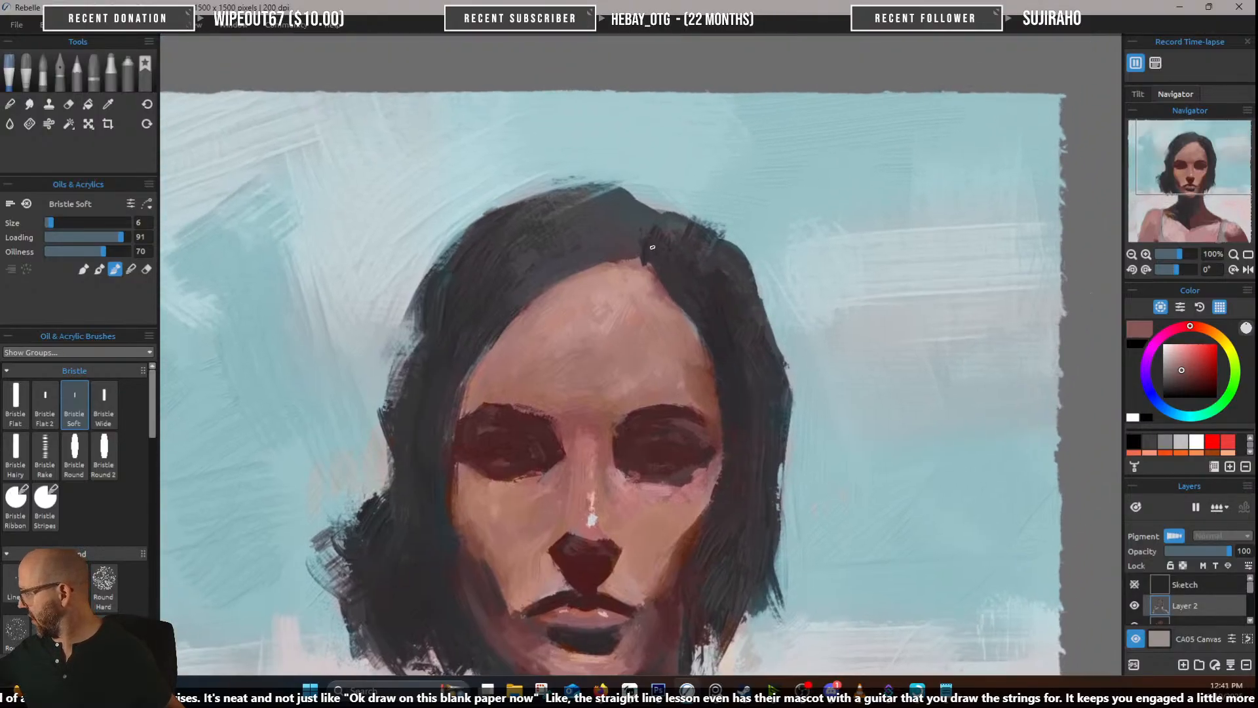
alt+click(646, 265)
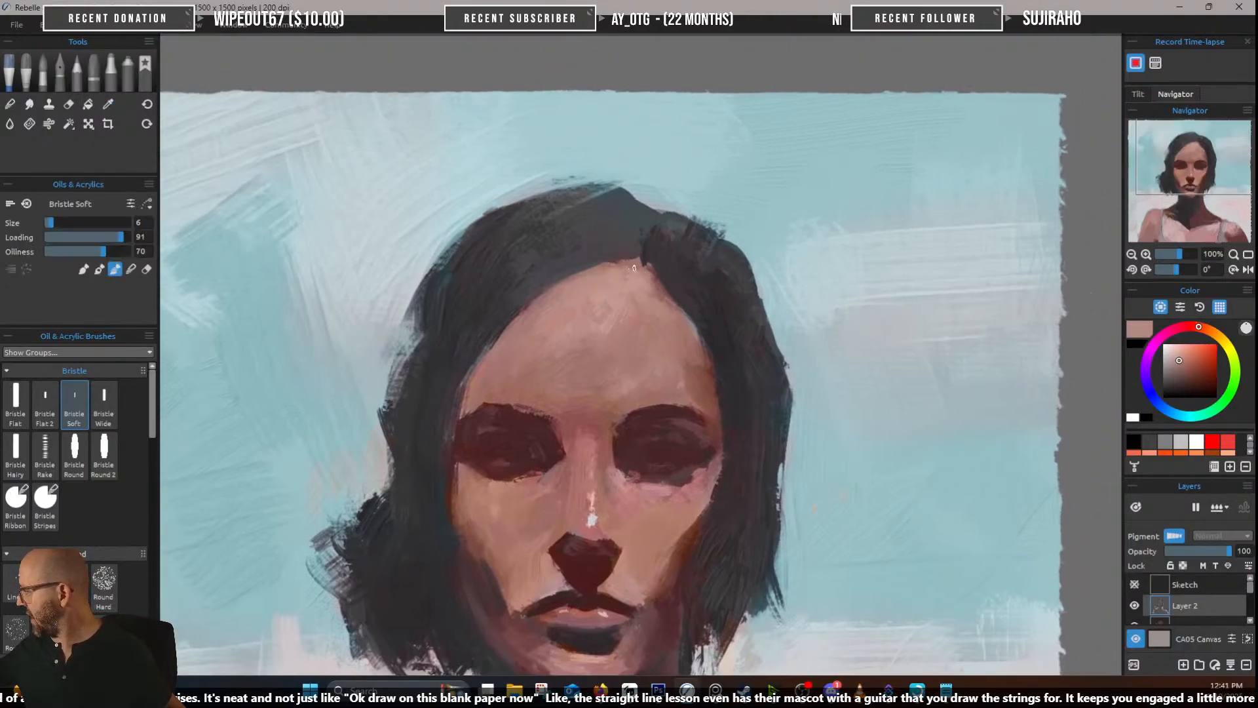
alt+click(641, 265)
drag(710, 244, 688, 191)
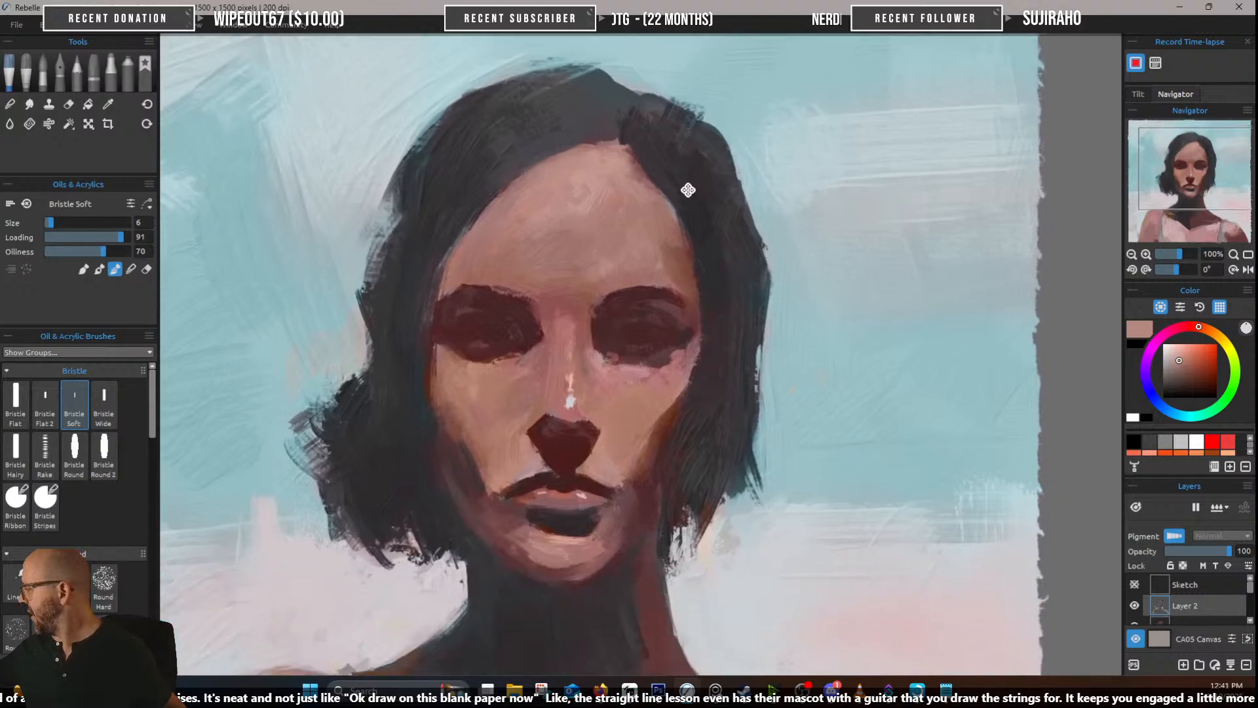
Refine the edge of the right cheek and temple against the hair using skin and brown tones sampled there
alt+click(686, 372)
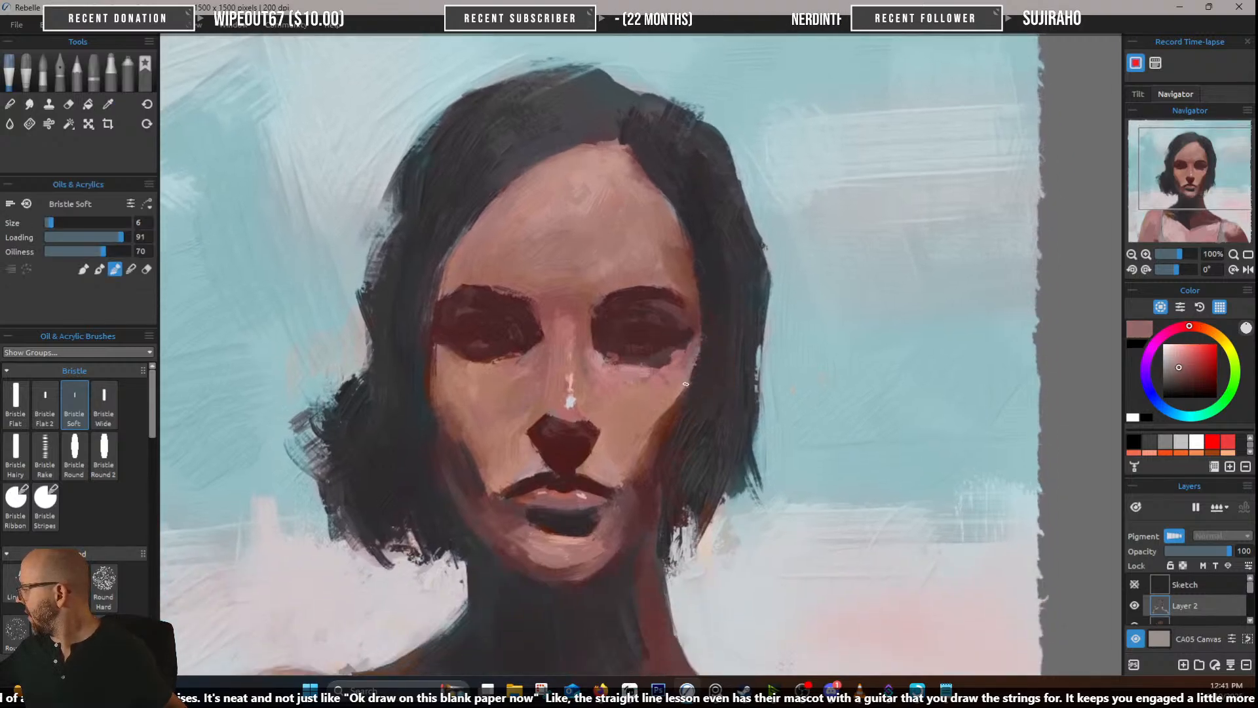
drag(748, 390, 744, 264)
alt+click(686, 148)
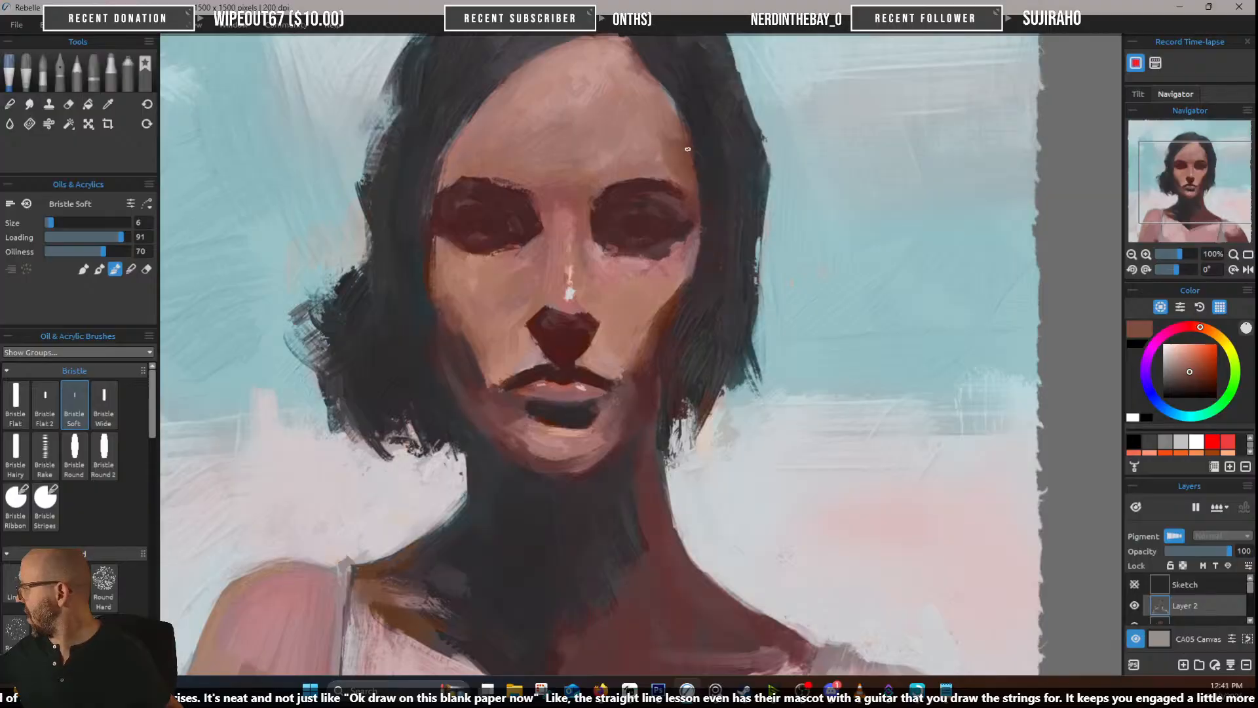
alt+click(689, 152)
Soften the right side of the forehead where it meets the hair, using skin tones sampled along that edge
drag(717, 161, 713, 271)
alt+click(675, 231)
mouse_move(667, 208)
mouse_down()
mouse_move(670, 221)
mouse_move(659, 193)
mouse_move(705, 269)
mouse_up()
alt+click(650, 198)
alt+click(667, 254)
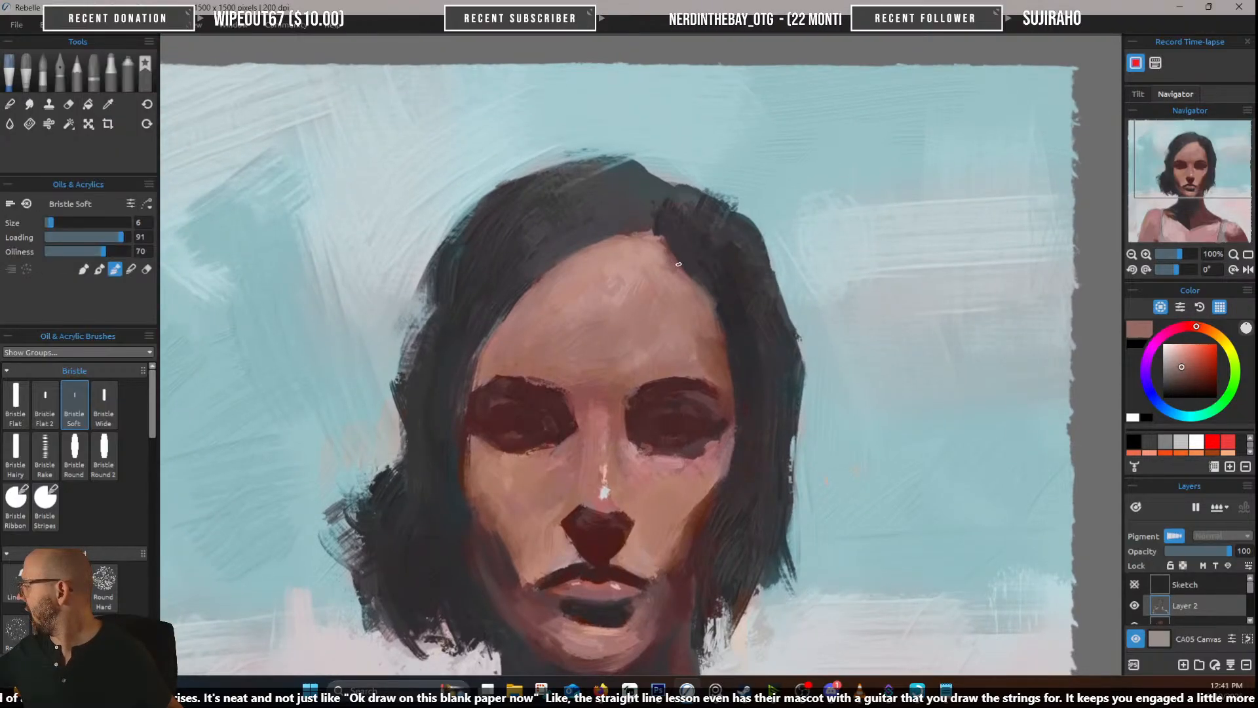
Refine the left face contour beside the eye and cheek with a sampled skin tone and a dark brown
drag(780, 343, 735, 225)
alt+click(434, 336)
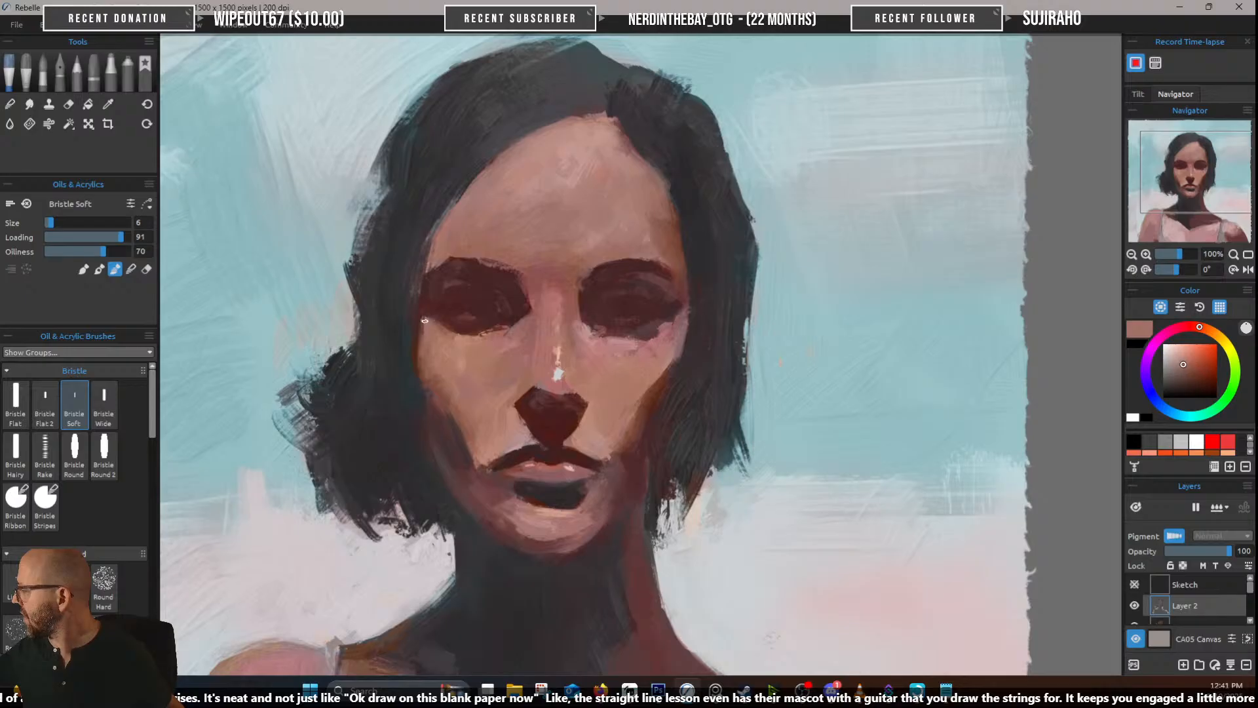
alt+click(417, 381)
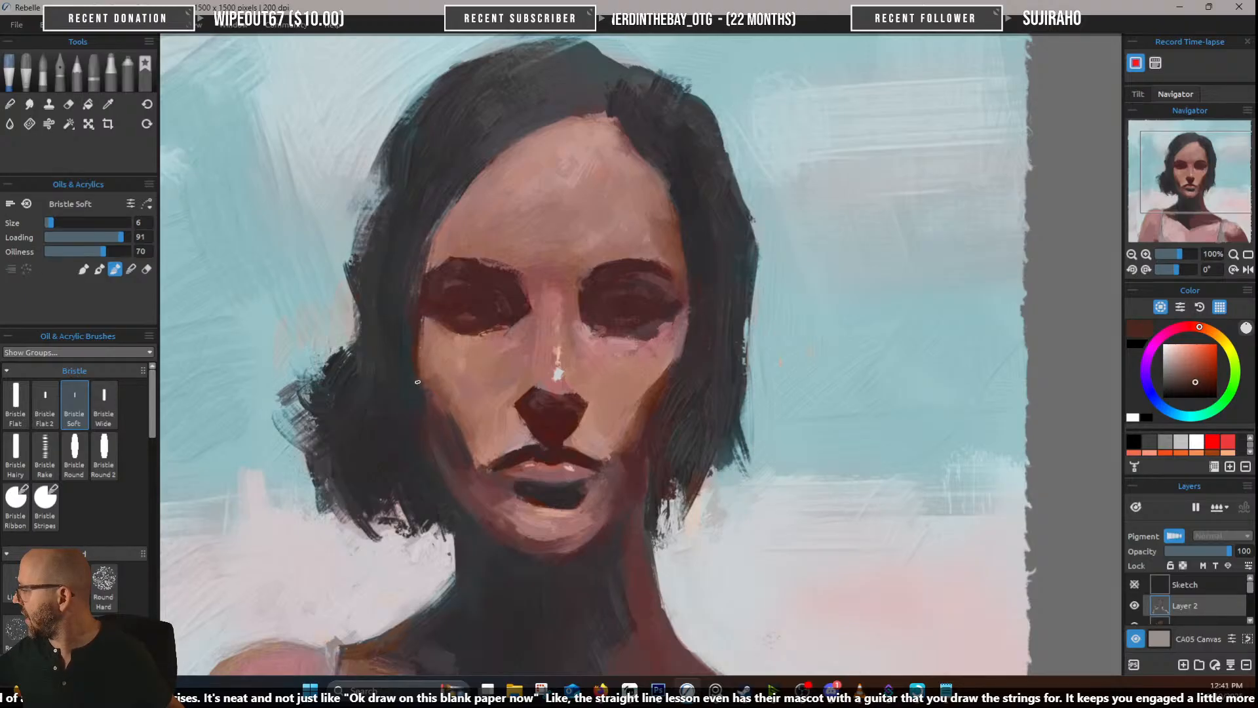
Sample the pale background colour beside the neck and choose the Bristle Flat 2 brush
drag(791, 342, 827, 274)
alt+click(747, 491)
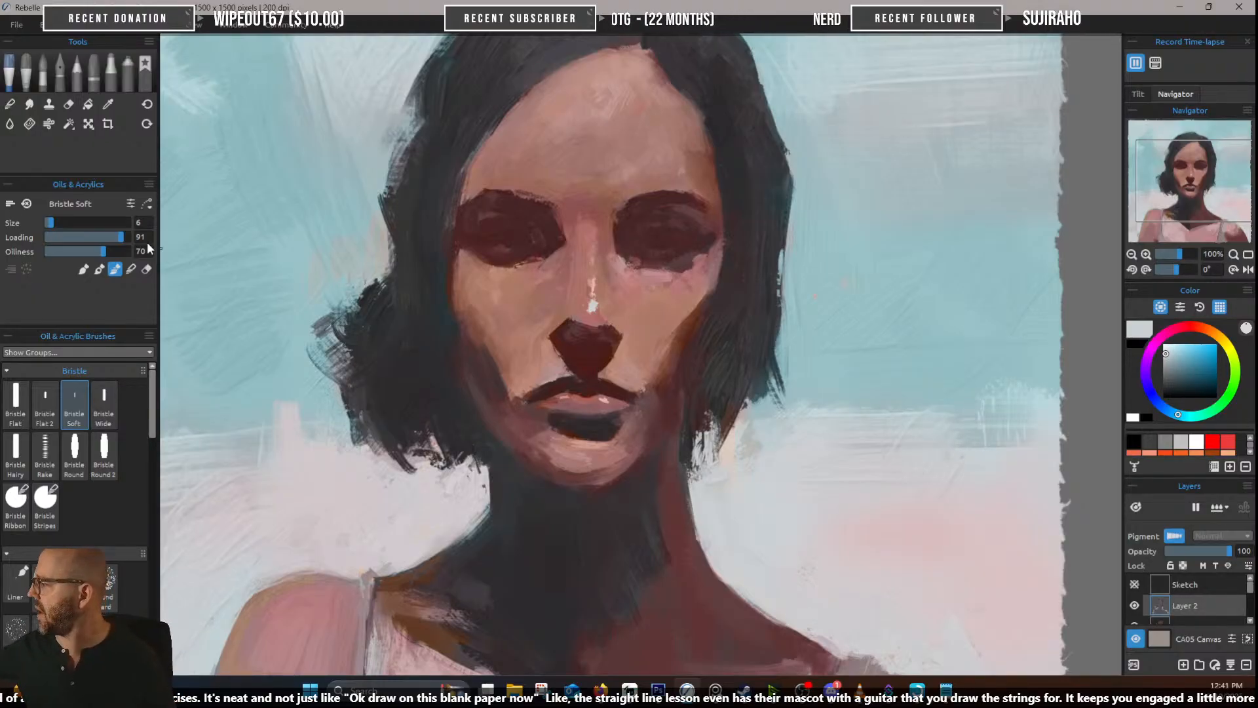
click(45, 403)
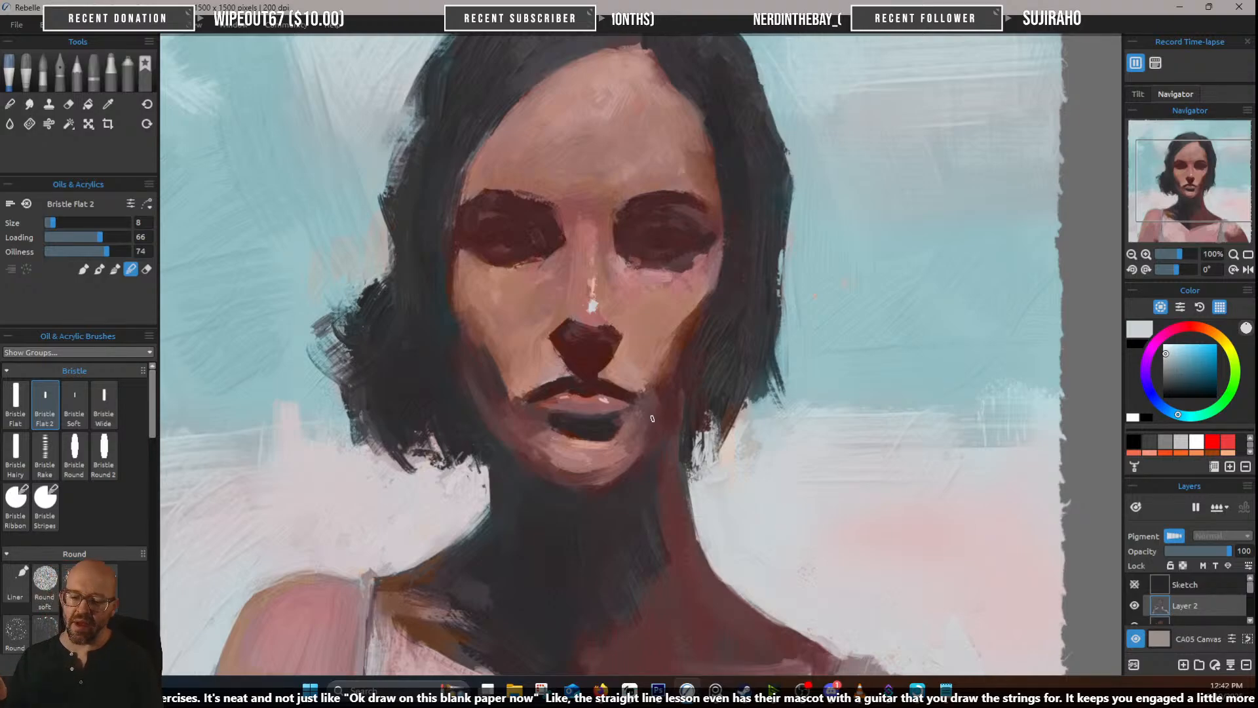
click(125, 25)
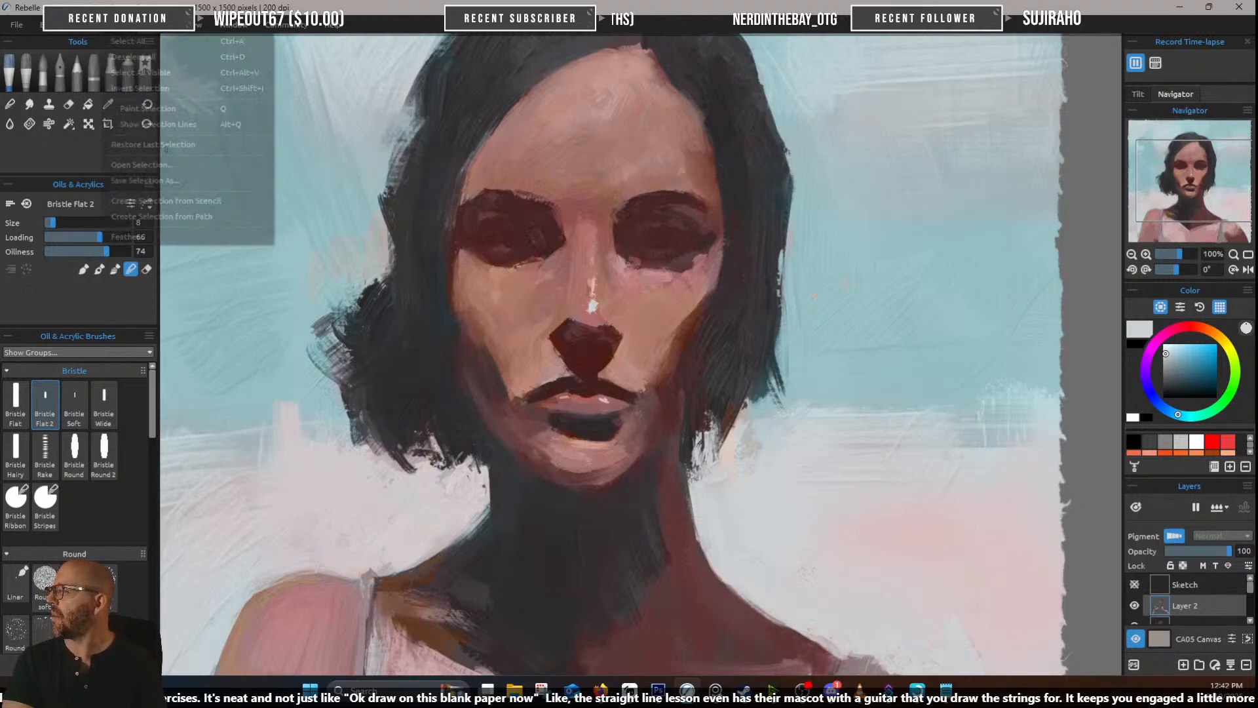
mouse_move(92, 27)
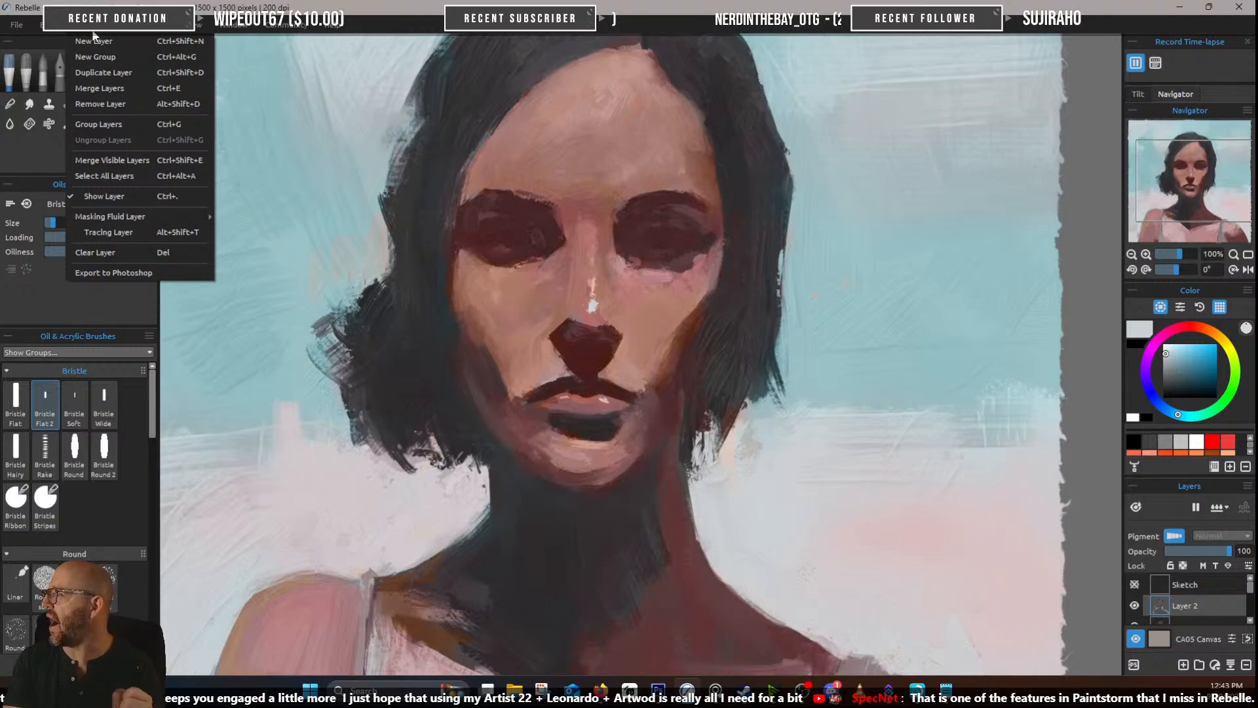
mouse_move(162, 217)
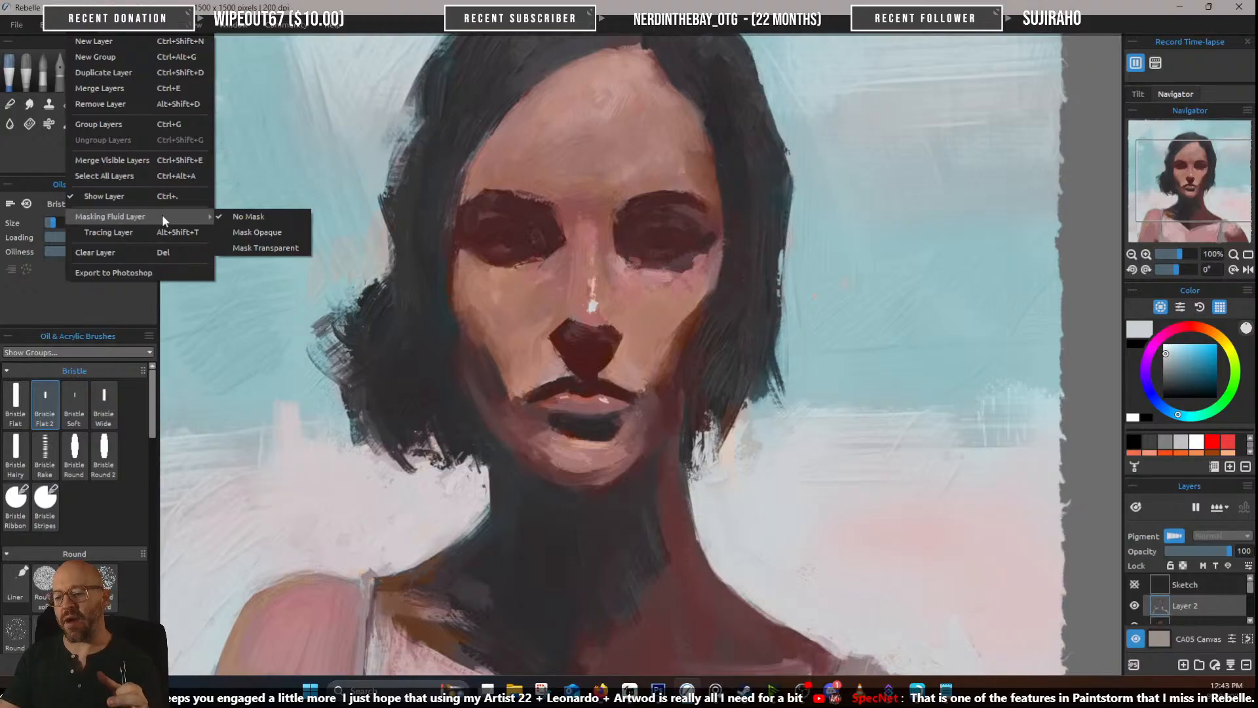
click(231, 199)
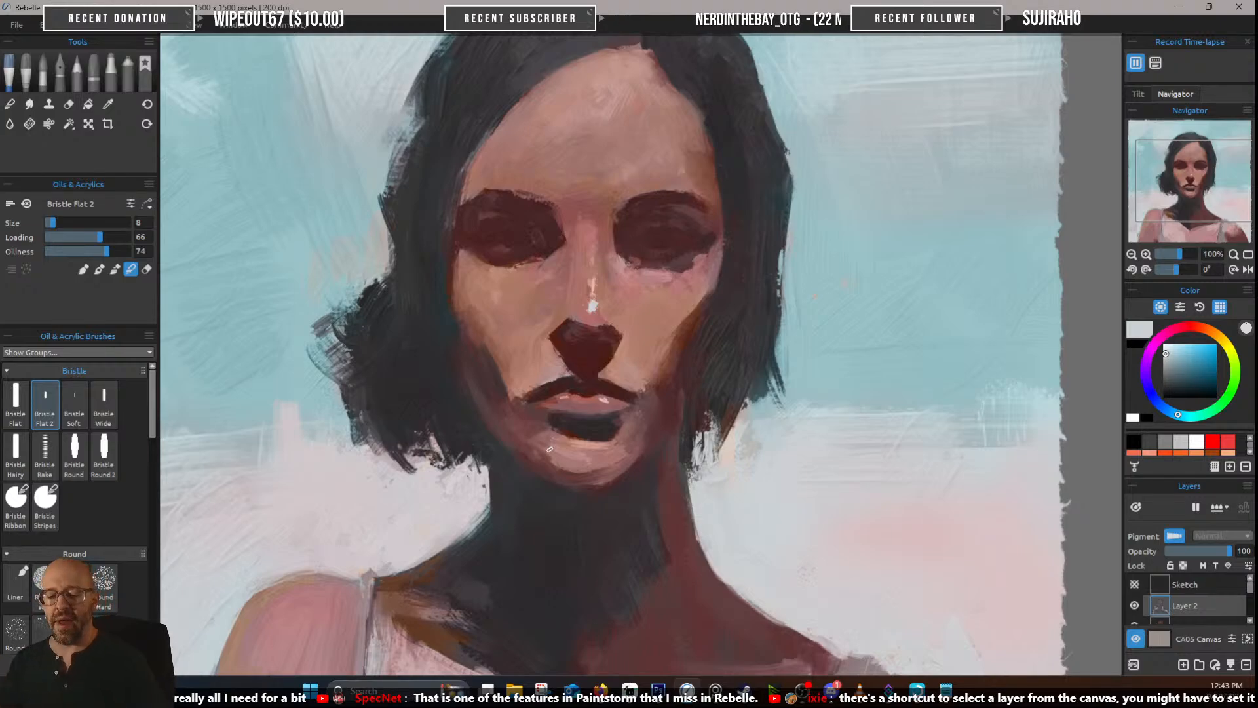
scroll(649, 376, up, 1)
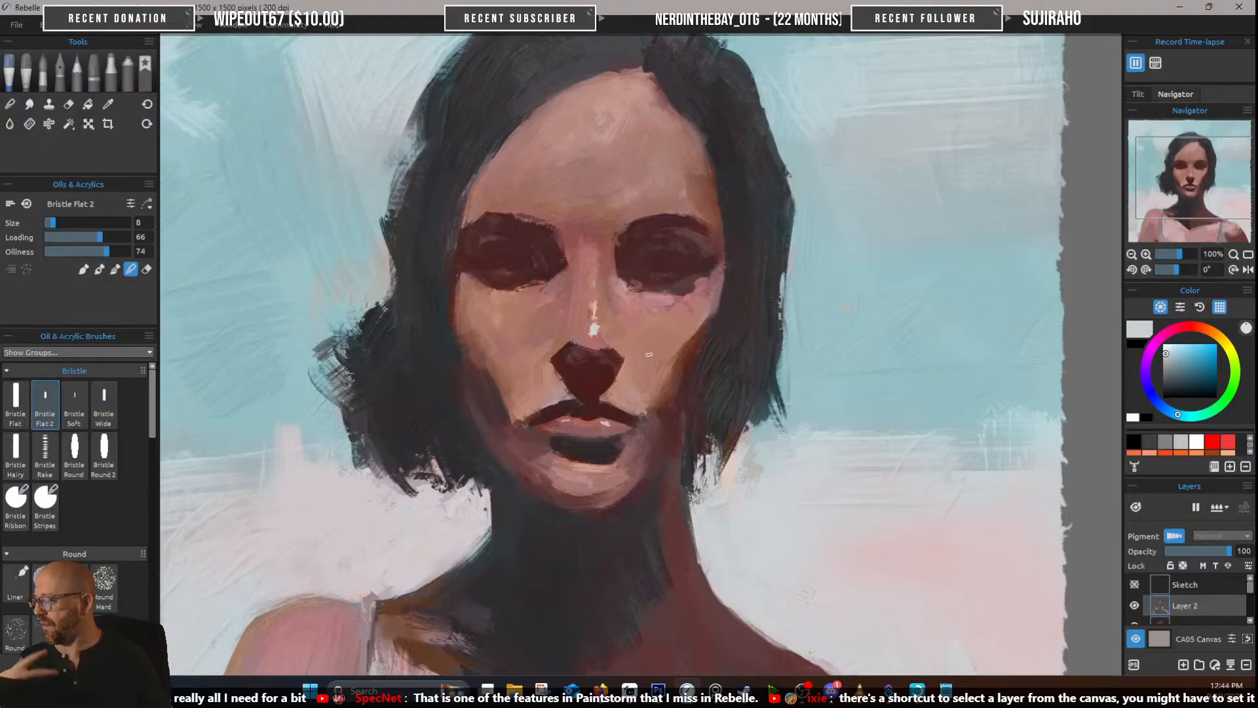
scroll(512, 217, down, 2)
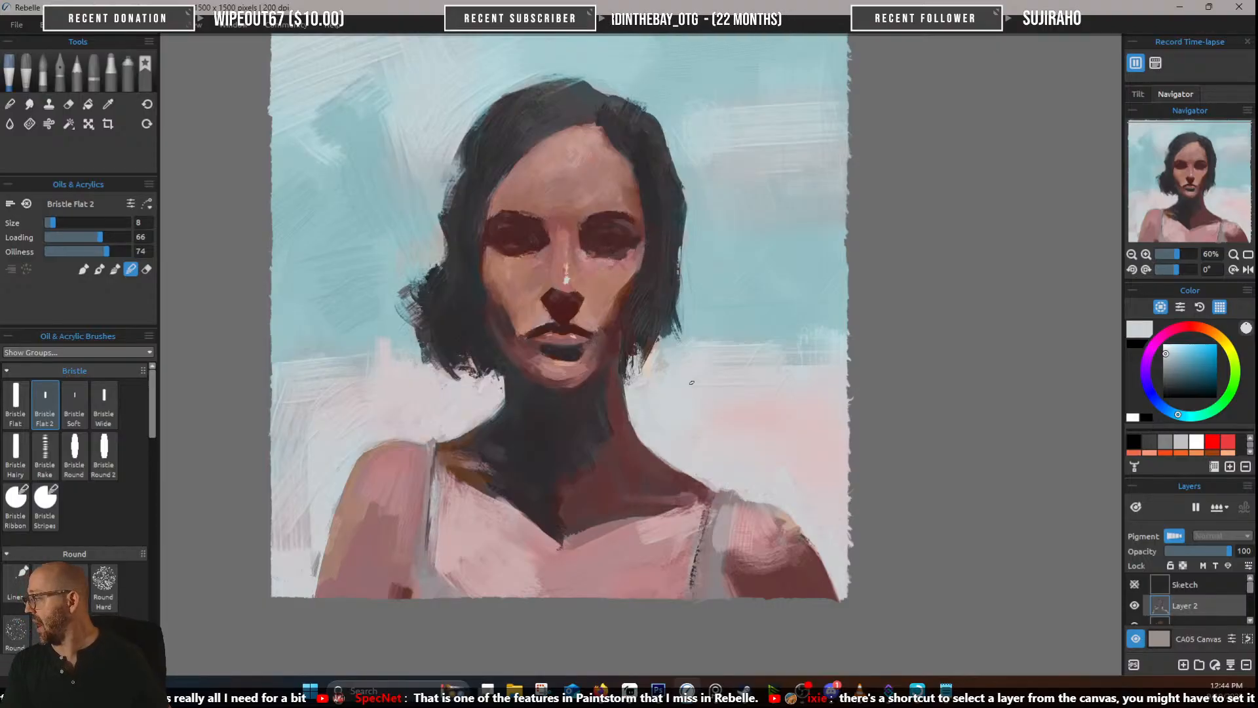
Paint the outer right shoulder with a pink sampled there and blend it into the shadow with the brush at size 18
click(115, 268)
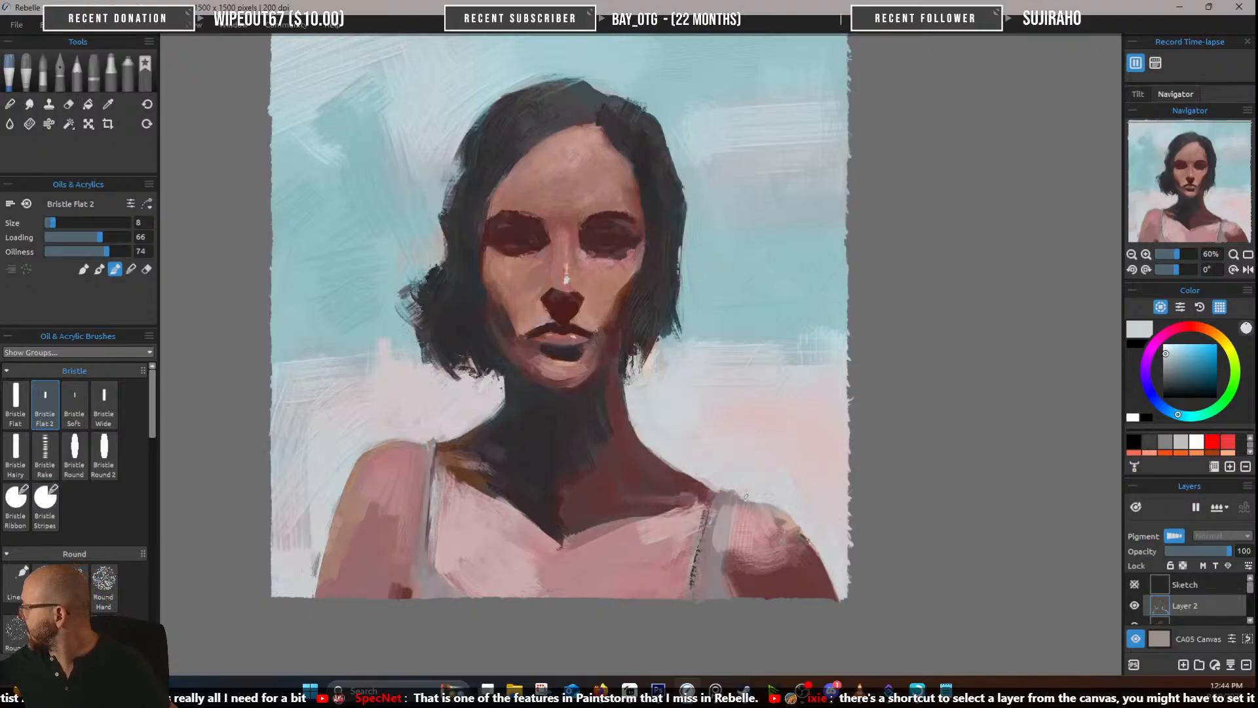
alt+click(753, 515)
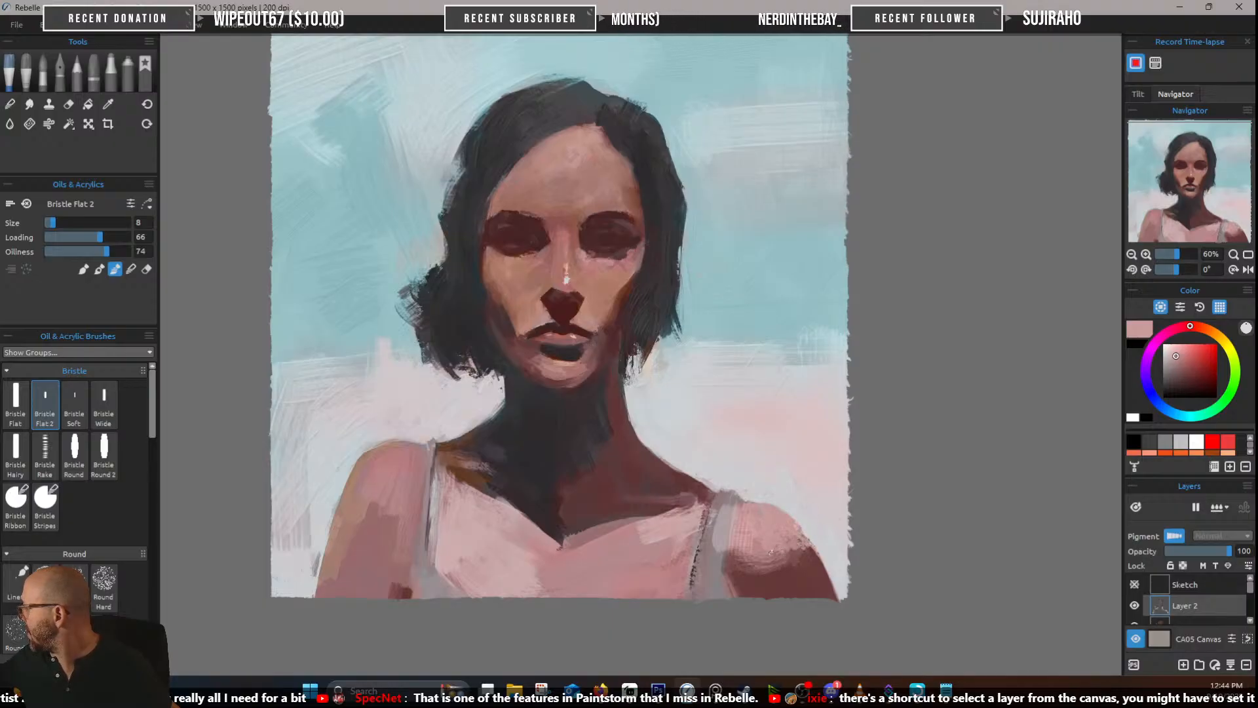
click(132, 269)
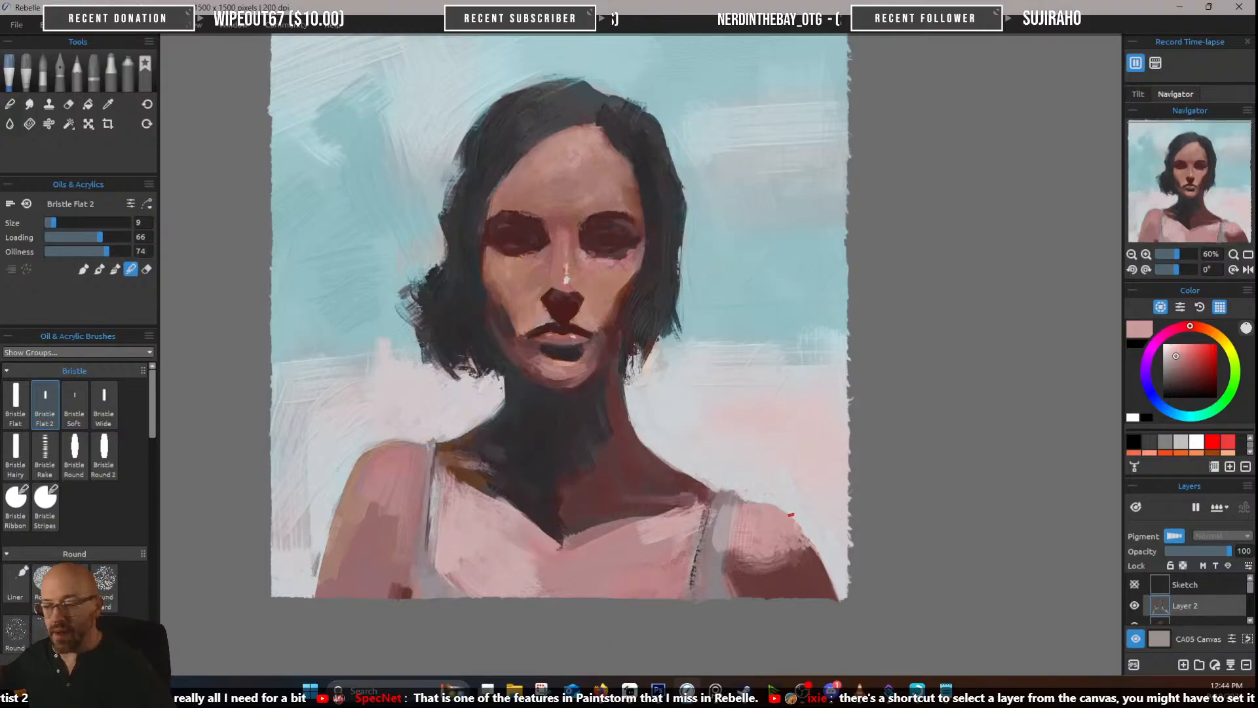
key(])
key(])
key(])
key(])
key(])
mouse_move(797, 530)
mouse_down()
mouse_move(811, 570)
mouse_move(803, 539)
mouse_move(800, 572)
mouse_move(784, 552)
mouse_move(791, 574)
mouse_move(809, 572)
mouse_move(790, 530)
mouse_move(810, 556)
mouse_move(798, 568)
mouse_move(775, 547)
mouse_up()
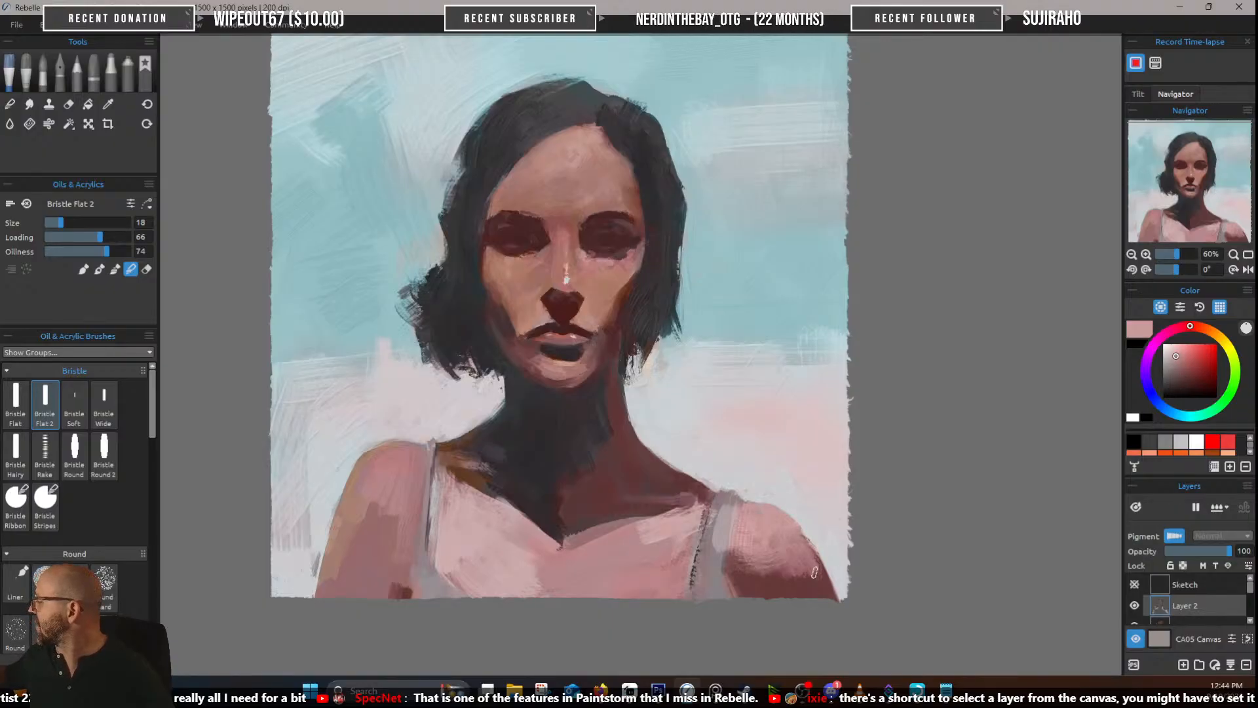
Deepen the shadow on the right upper arm with a sampled reddish brown and blend its edge into the pink
click(115, 271)
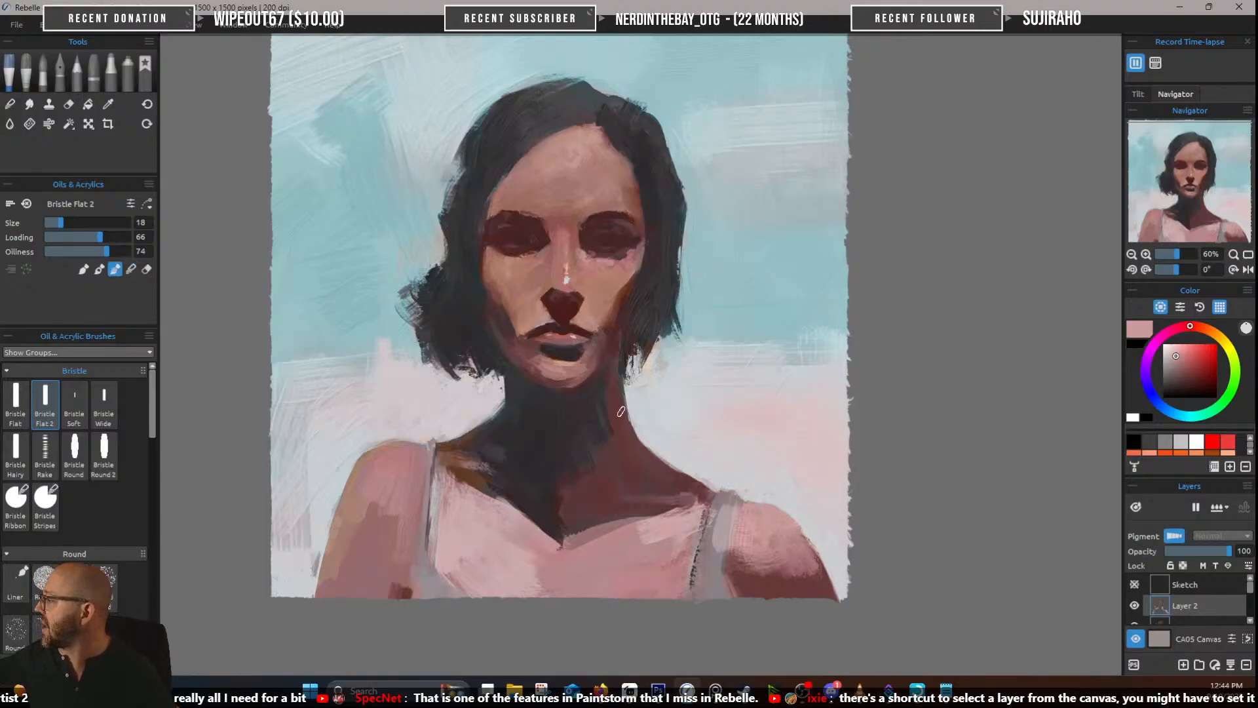
alt+click(807, 578)
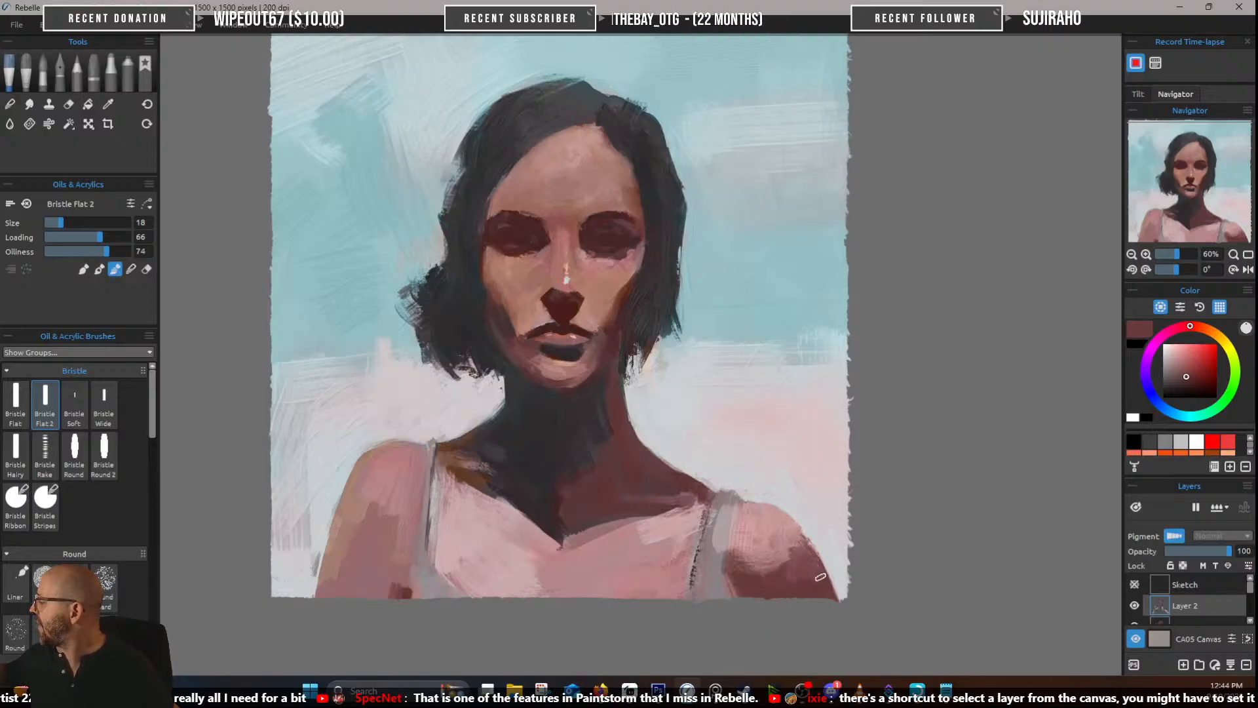
click(131, 269)
mouse_move(797, 561)
mouse_down()
mouse_move(793, 545)
mouse_move(804, 557)
mouse_move(777, 579)
mouse_up()
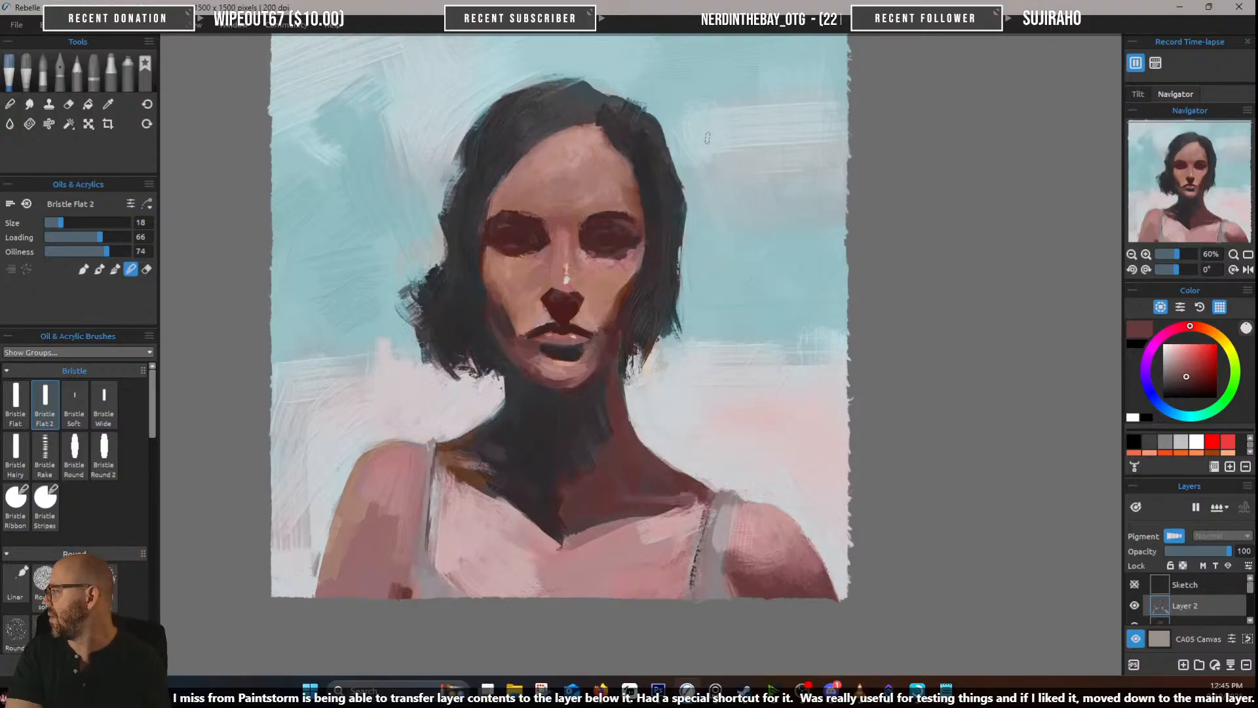
Soften the edge between the dark neck shadow and the reddish chest, using dark and reddish-brown tones sampled along it
scroll(477, 350, up, 1)
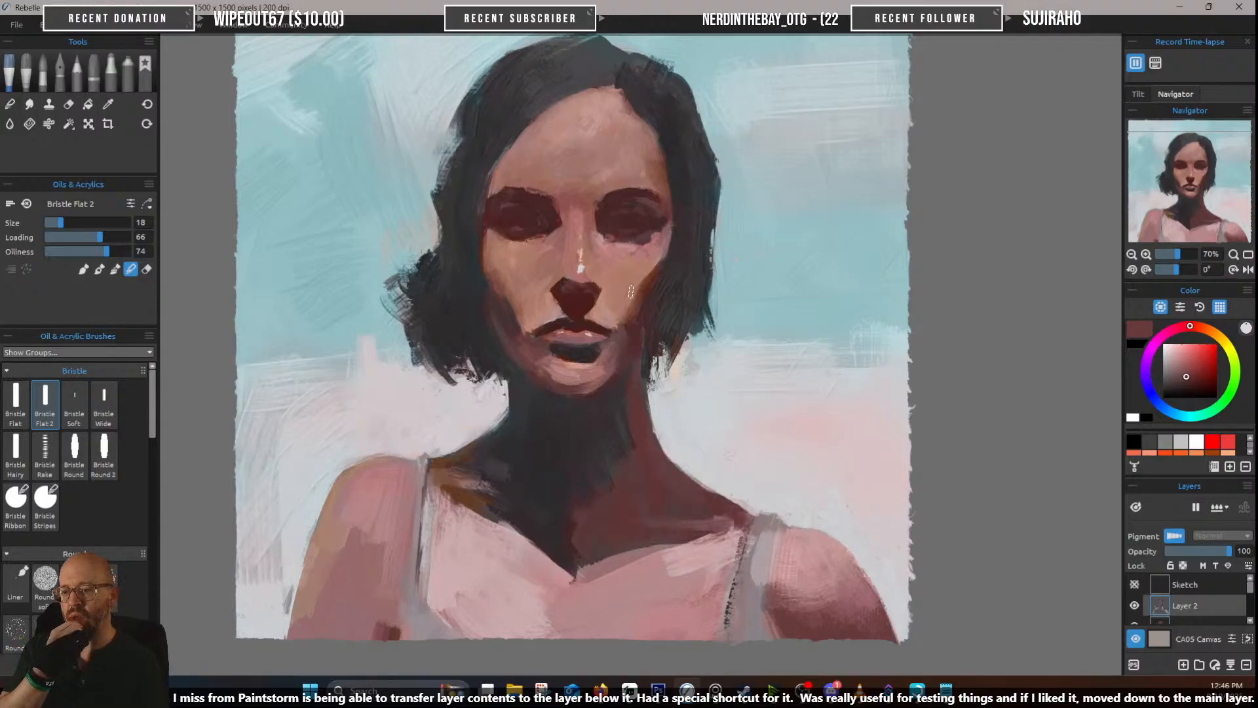
scroll(689, 332, down, 2)
scroll(586, 176, up, 3)
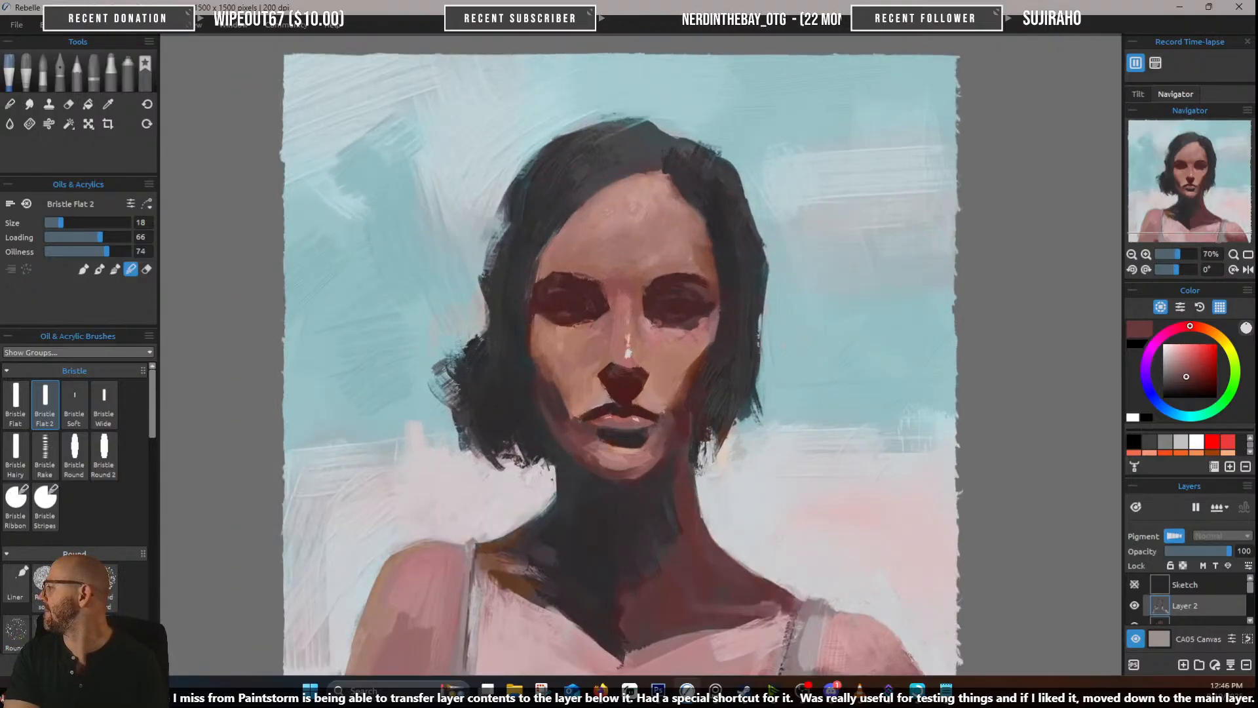
scroll(648, 282, down, 2)
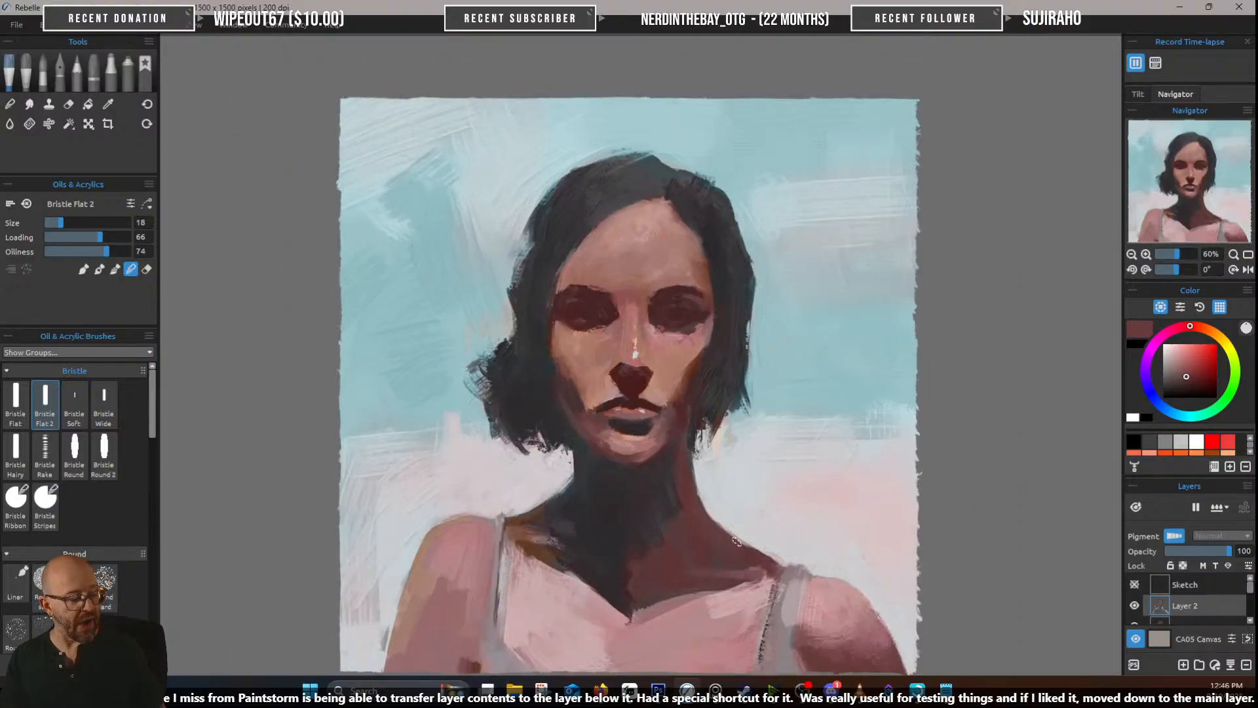
alt+click(659, 496)
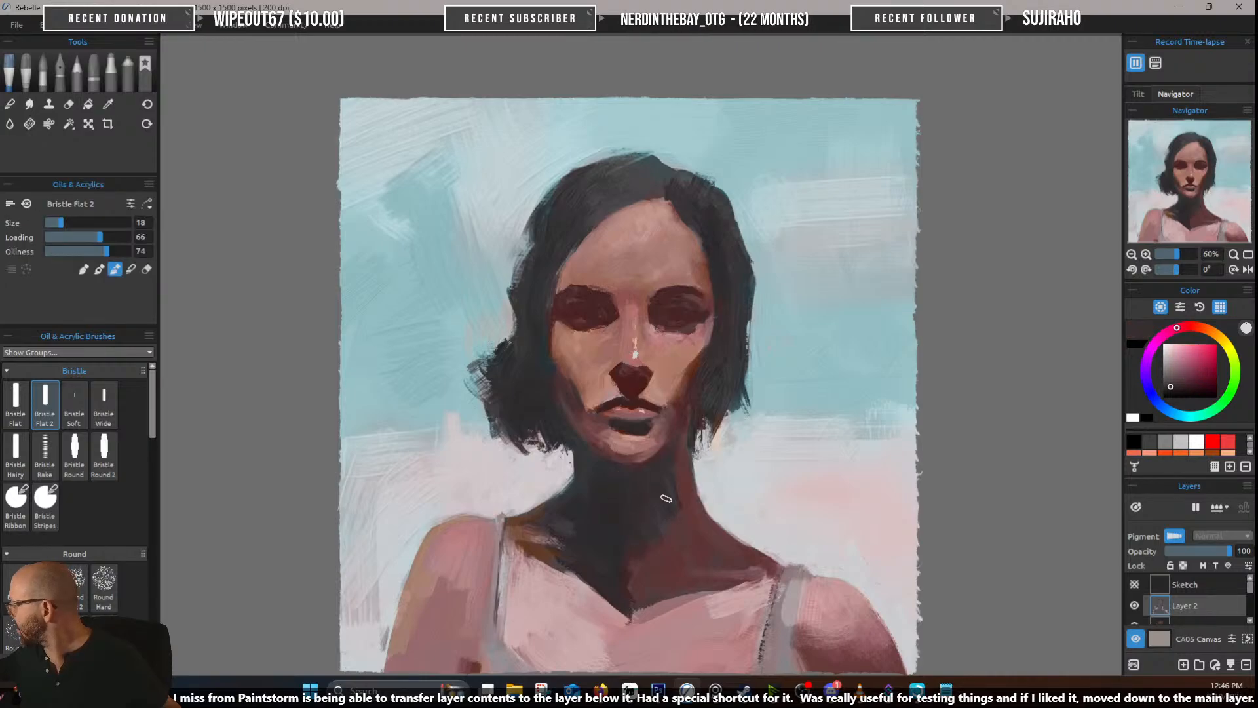
mouse_move(666, 498)
mouse_down()
mouse_move(652, 541)
mouse_move(667, 527)
mouse_move(650, 543)
mouse_up()
alt+click(672, 501)
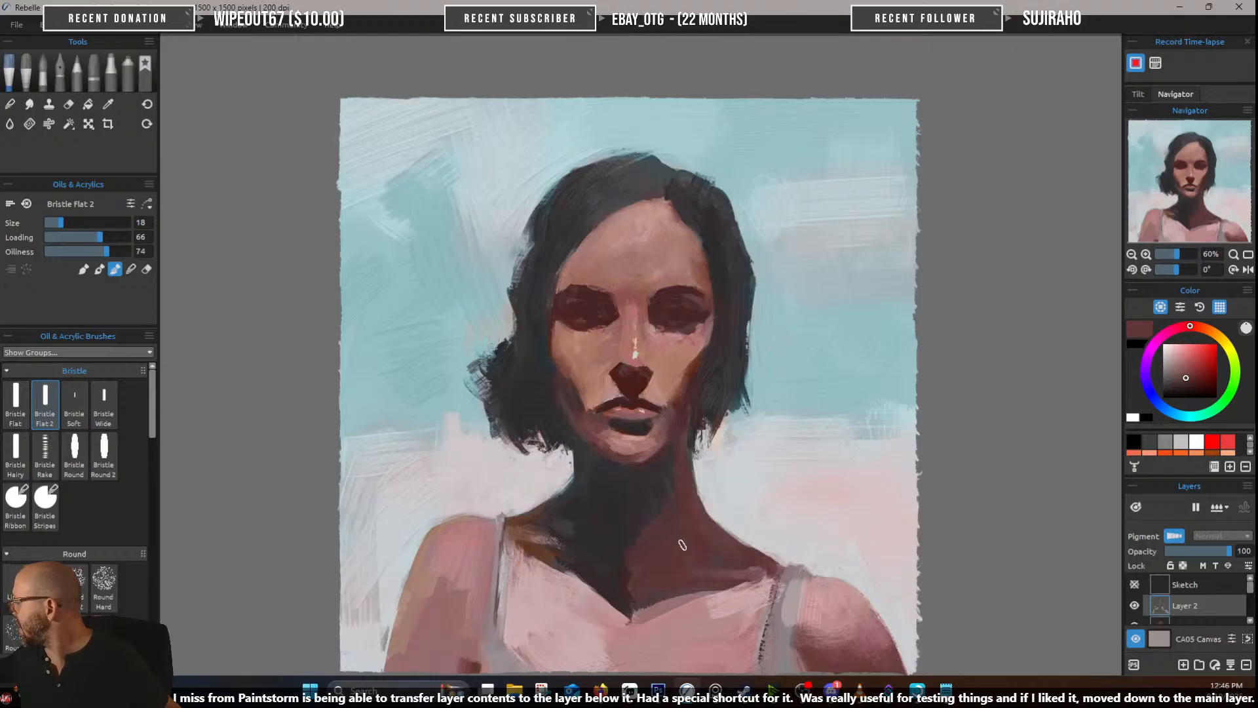
alt+click(668, 502)
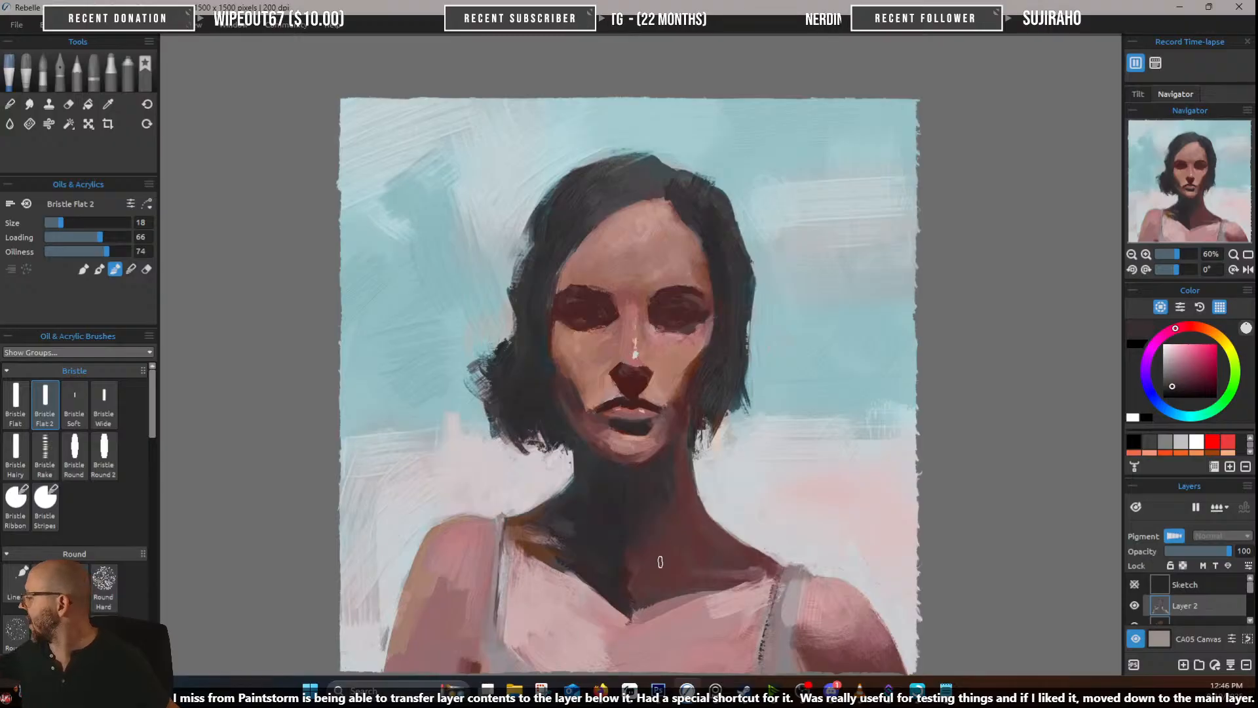
alt+click(622, 578)
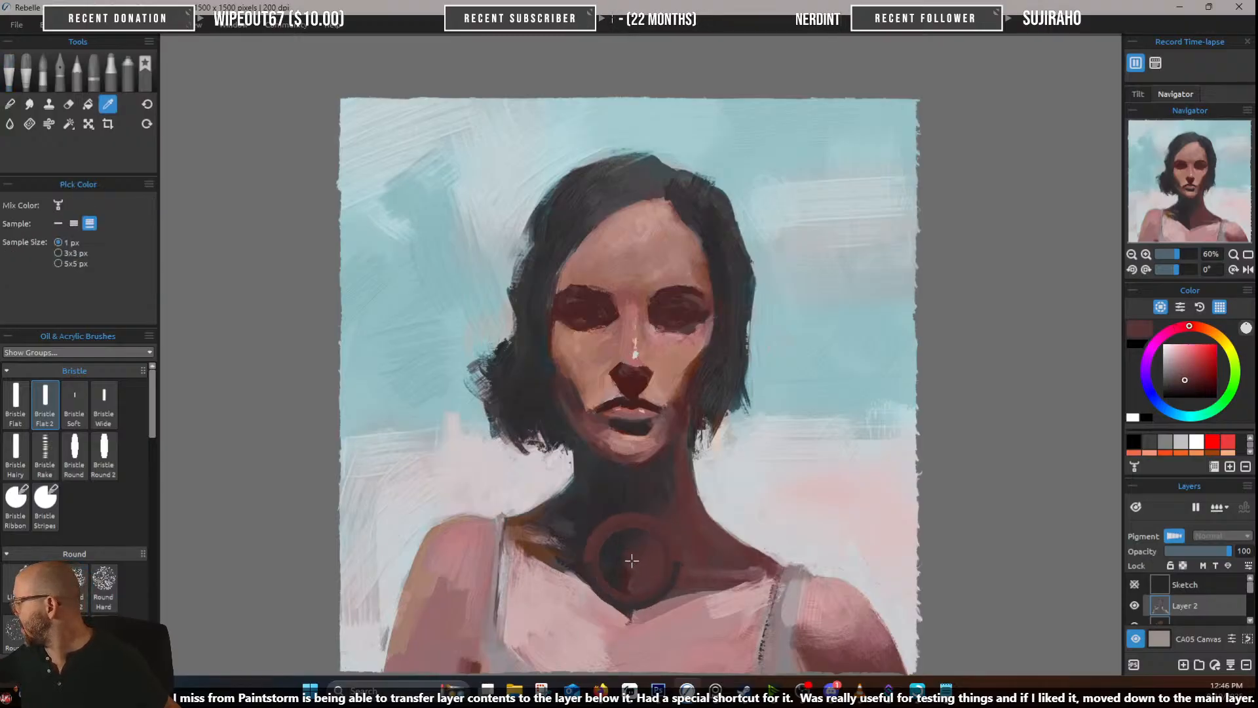
alt+click(626, 599)
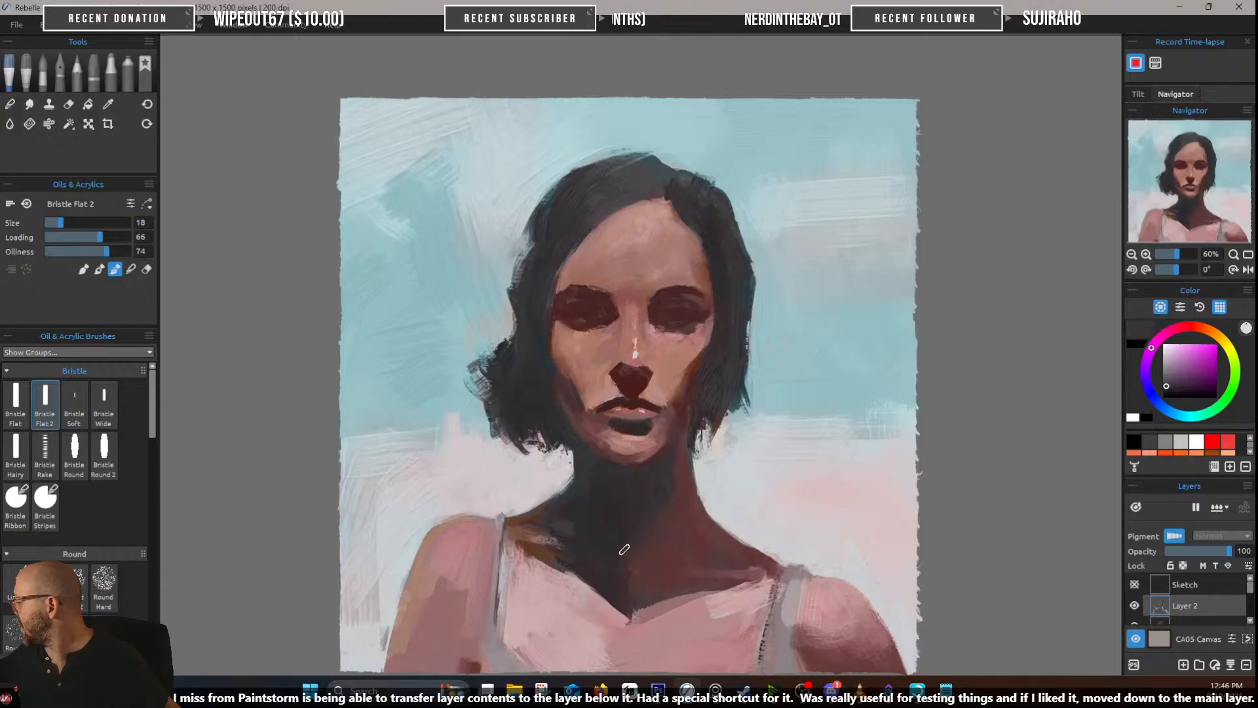
Refine the left collarbone and the left neckline edge of the pink top with sampled brown, pink and dark shadow tones
drag(710, 416, 724, 383)
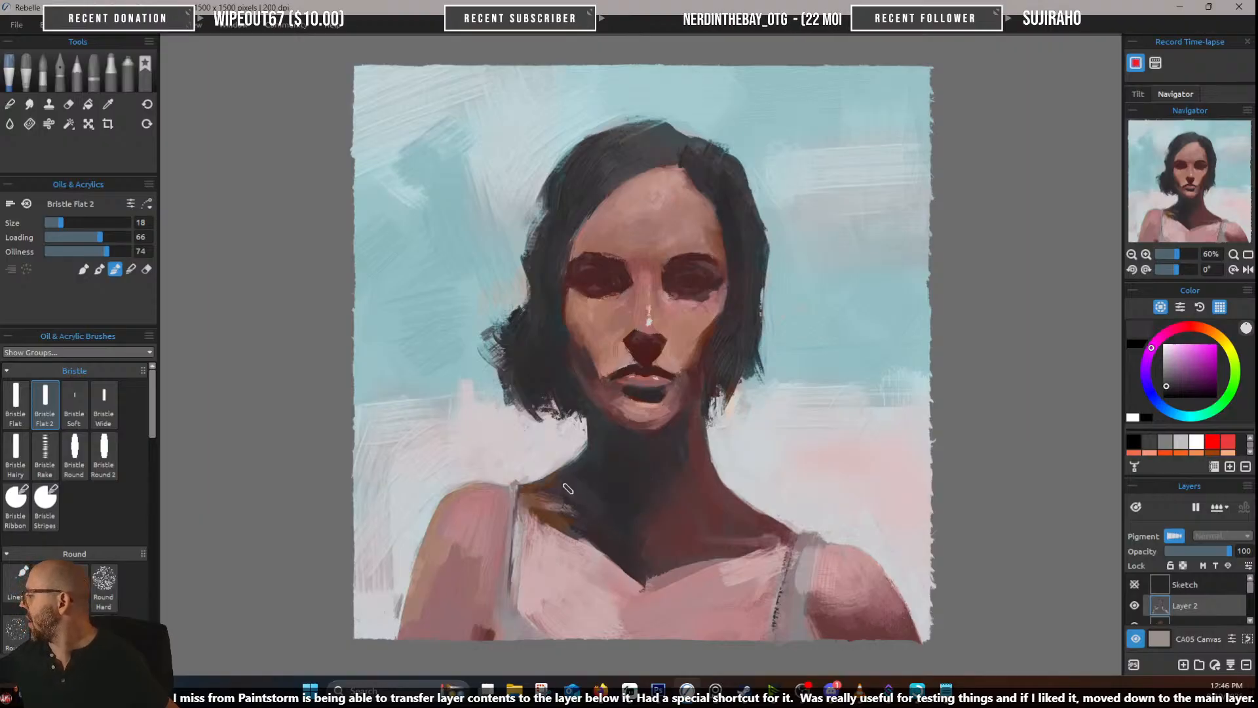
alt+click(536, 489)
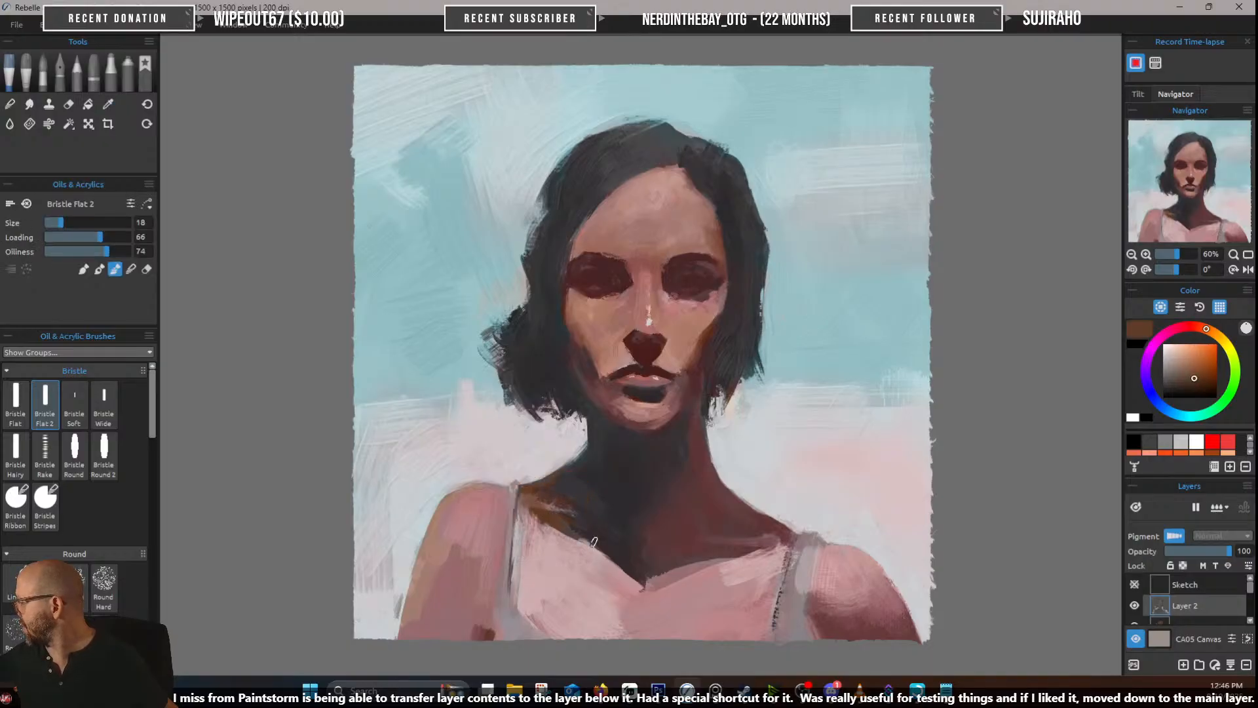
drag(781, 513, 779, 471)
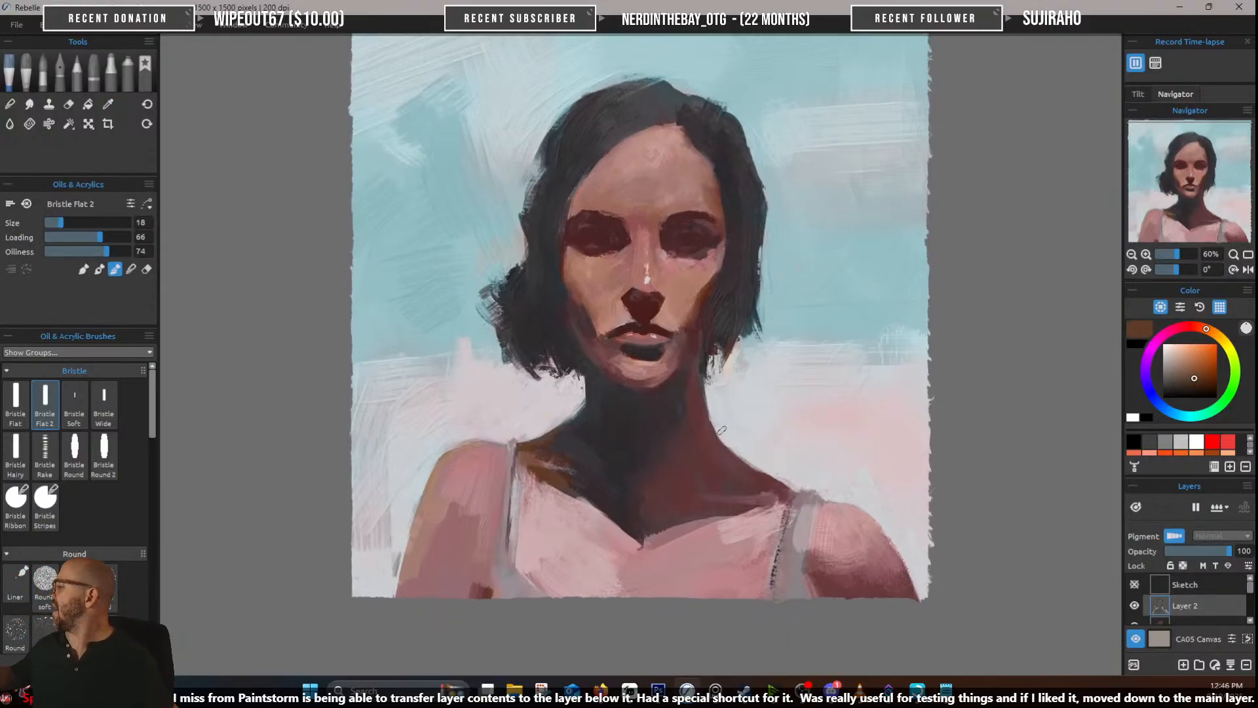
alt+click(692, 521)
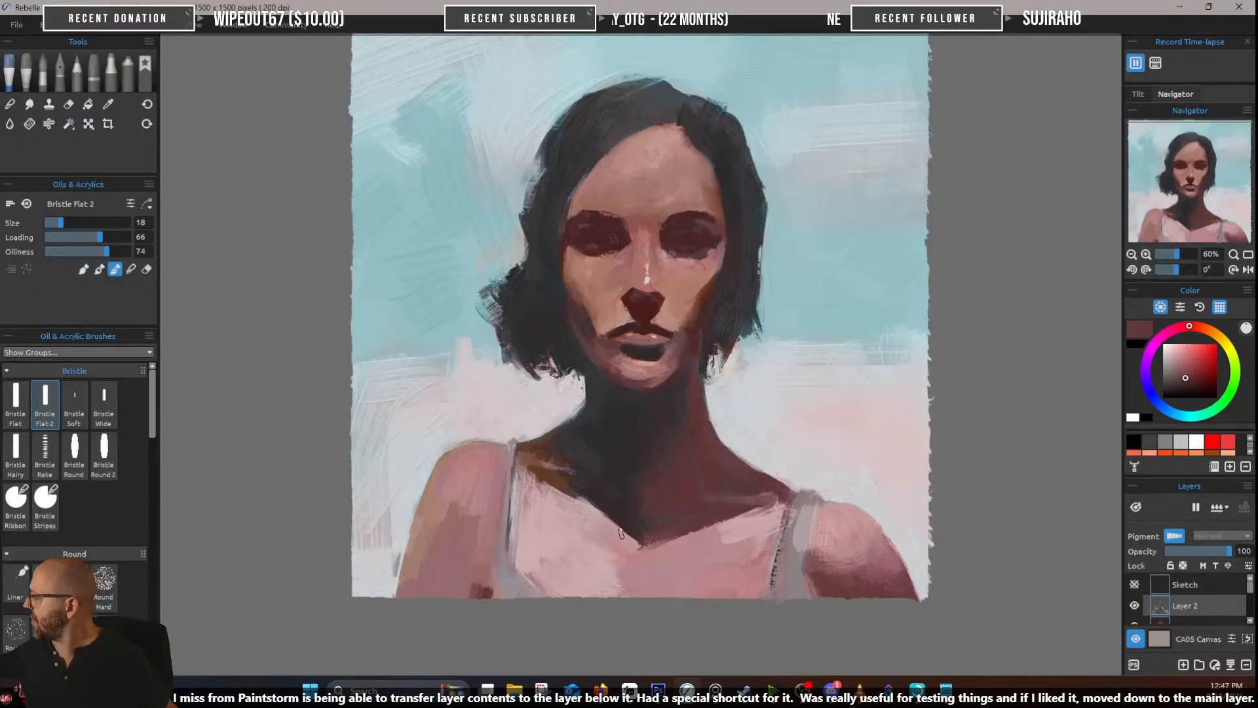
alt+click(602, 521)
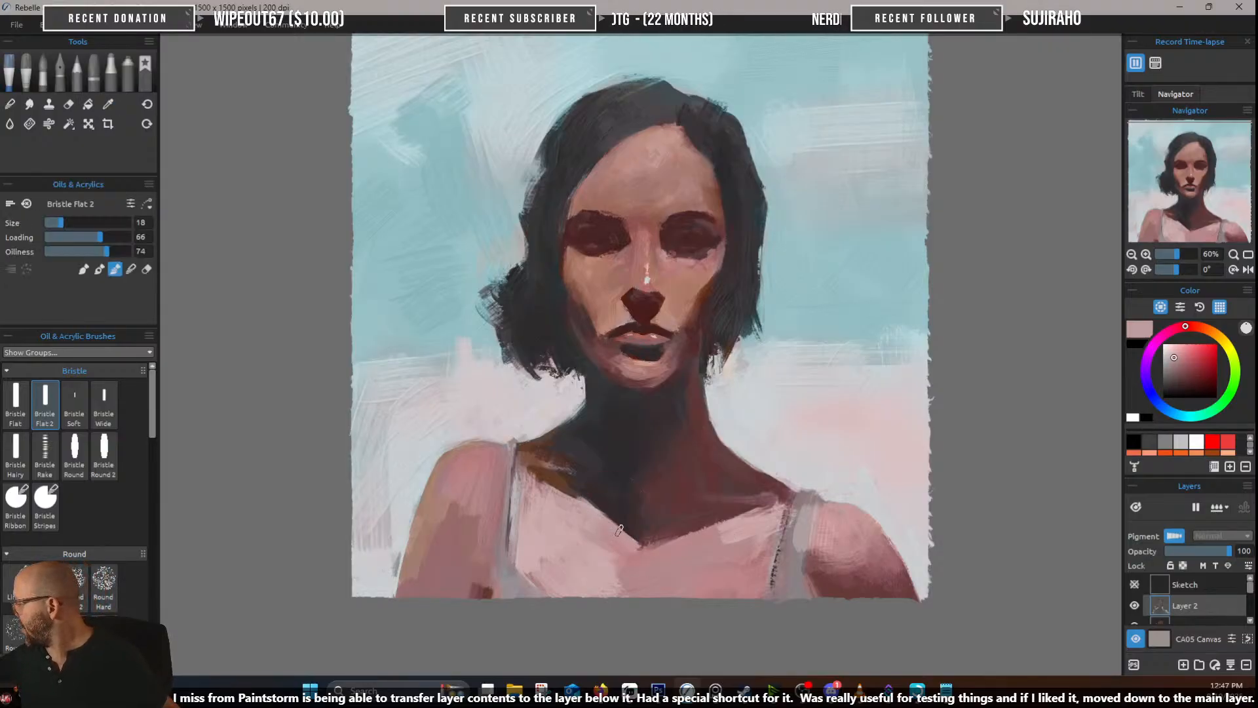
alt+click(590, 508)
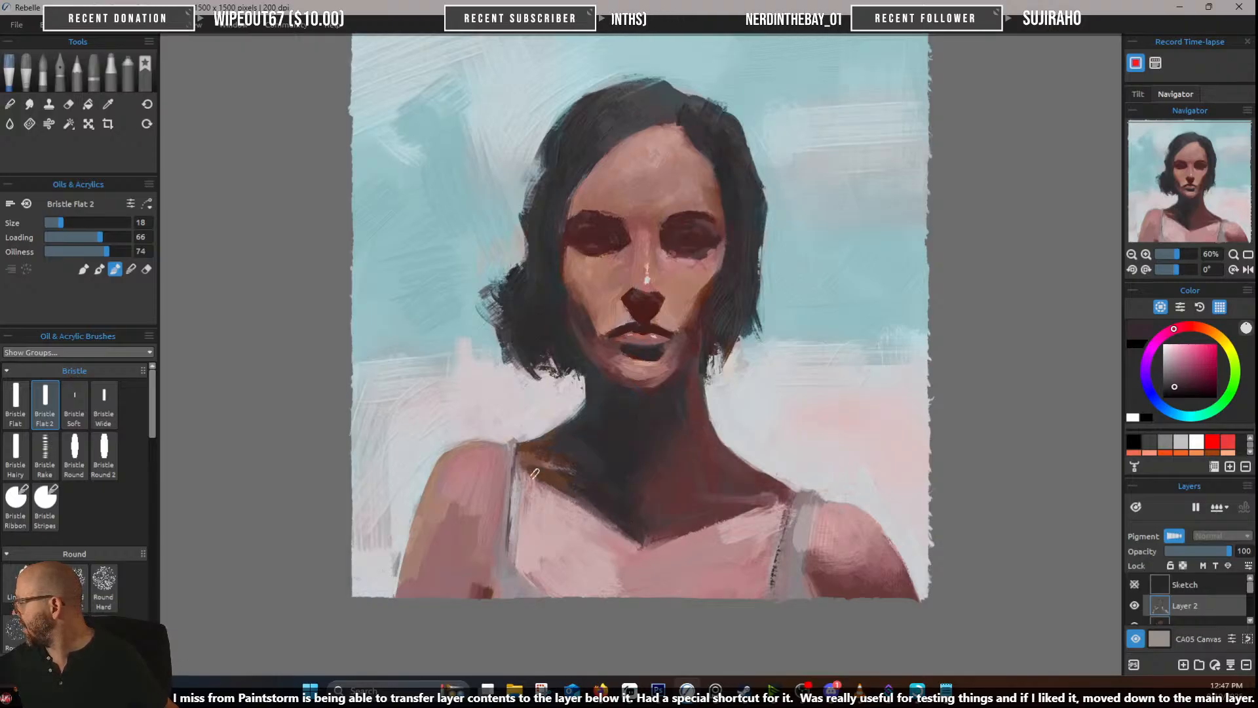
alt+click(574, 499)
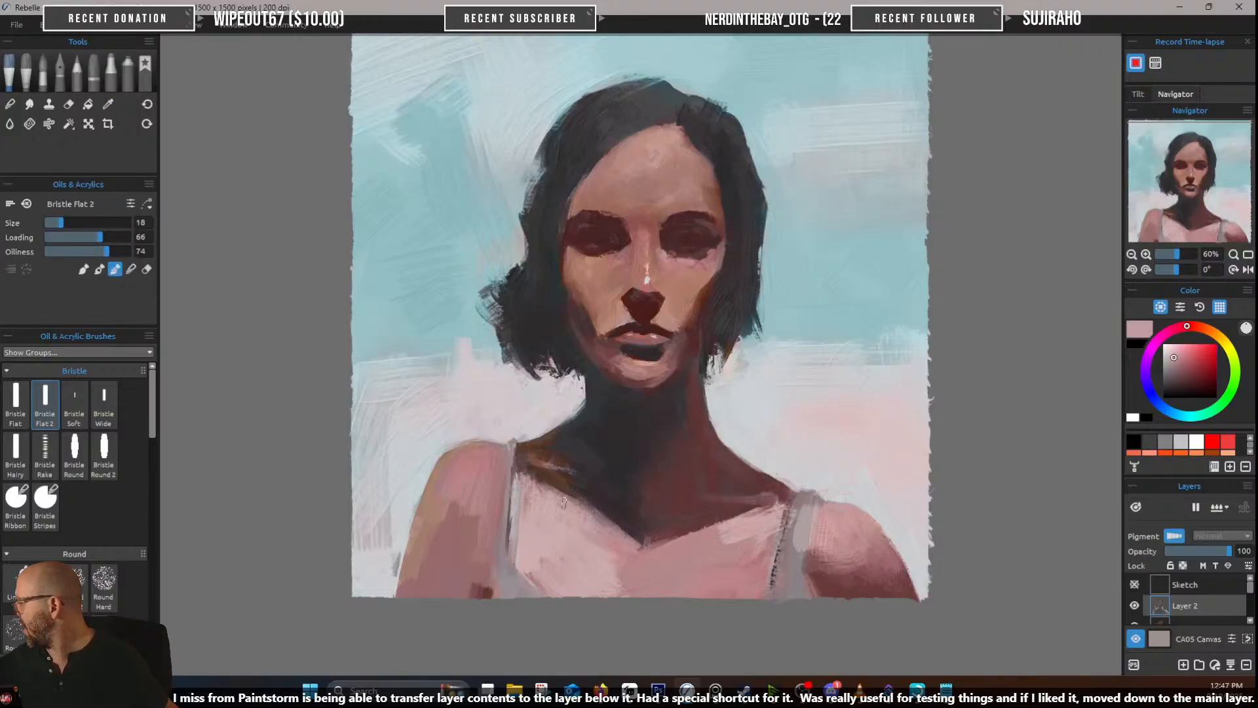
Refine the right neckline edge of the top against the chest with sampled rose, reddish-brown and light pink tones
alt+click(646, 552)
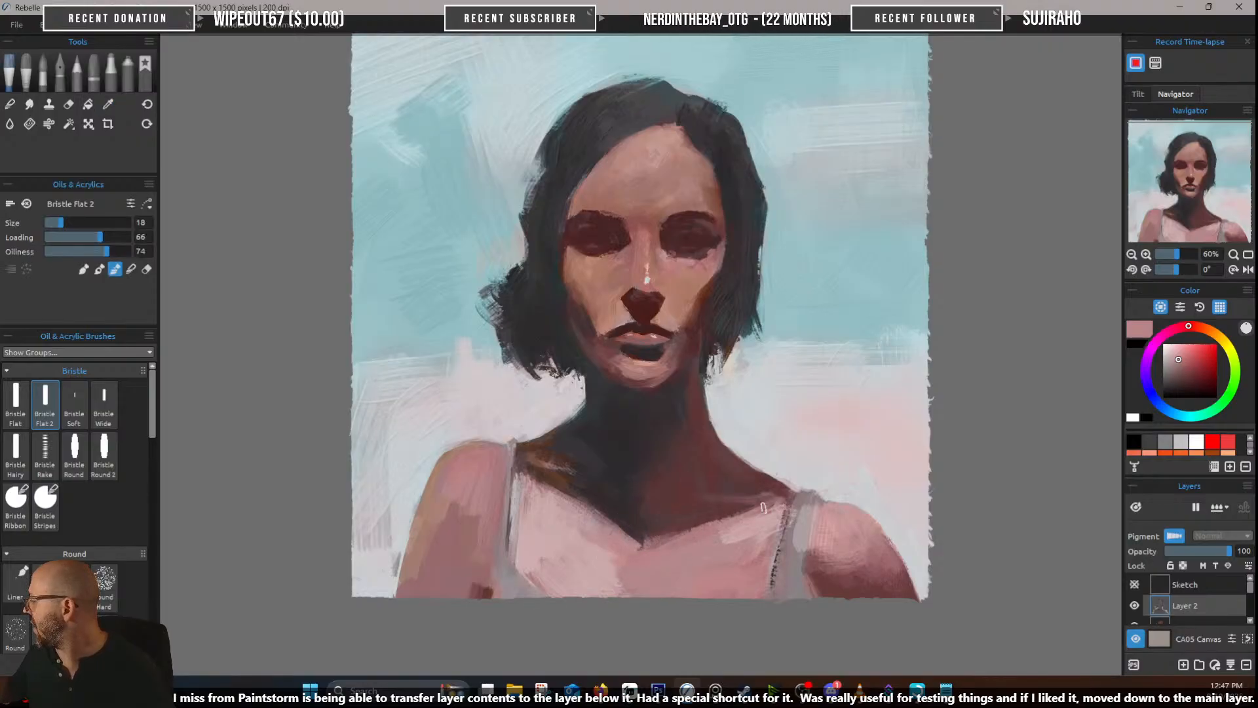
alt+click(721, 512)
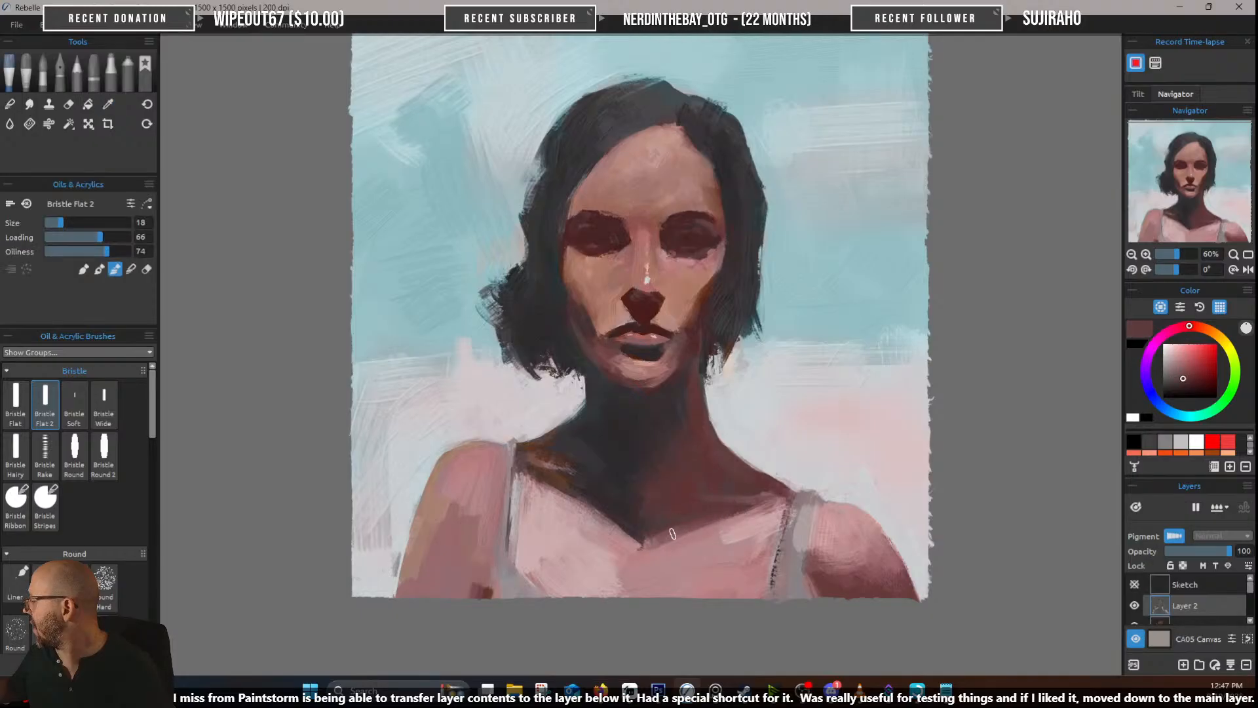
alt+click(682, 547)
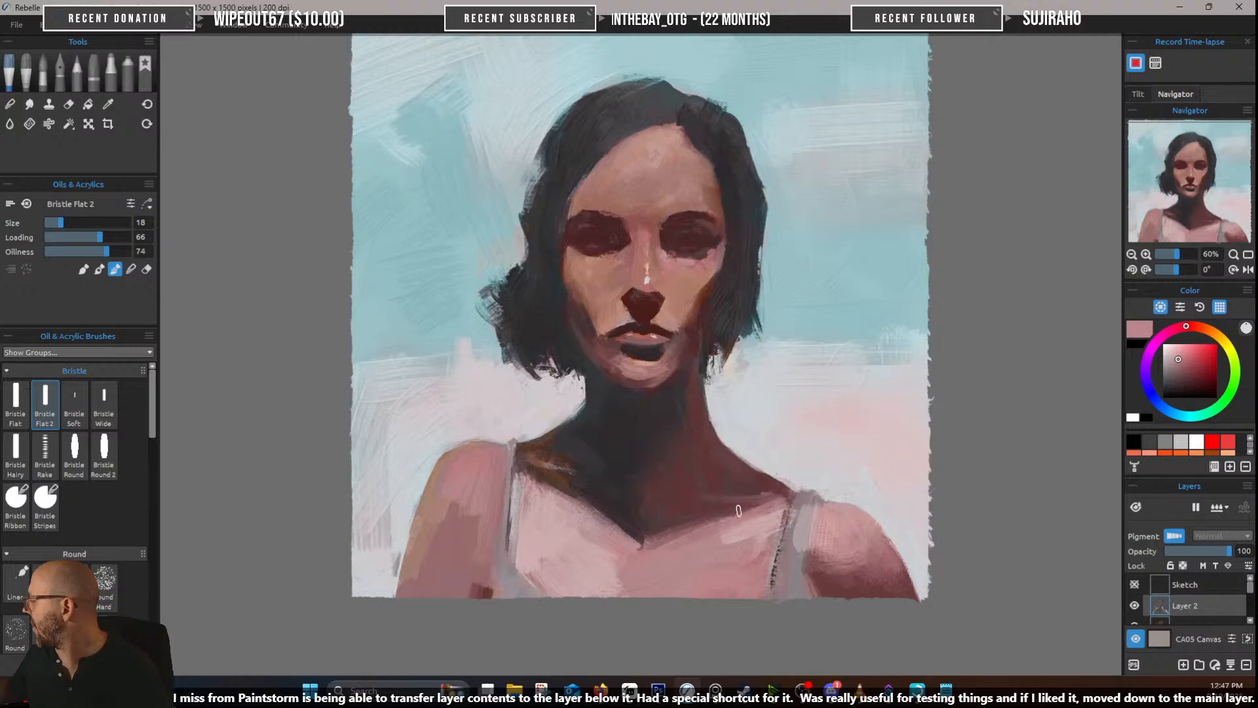
alt+click(702, 528)
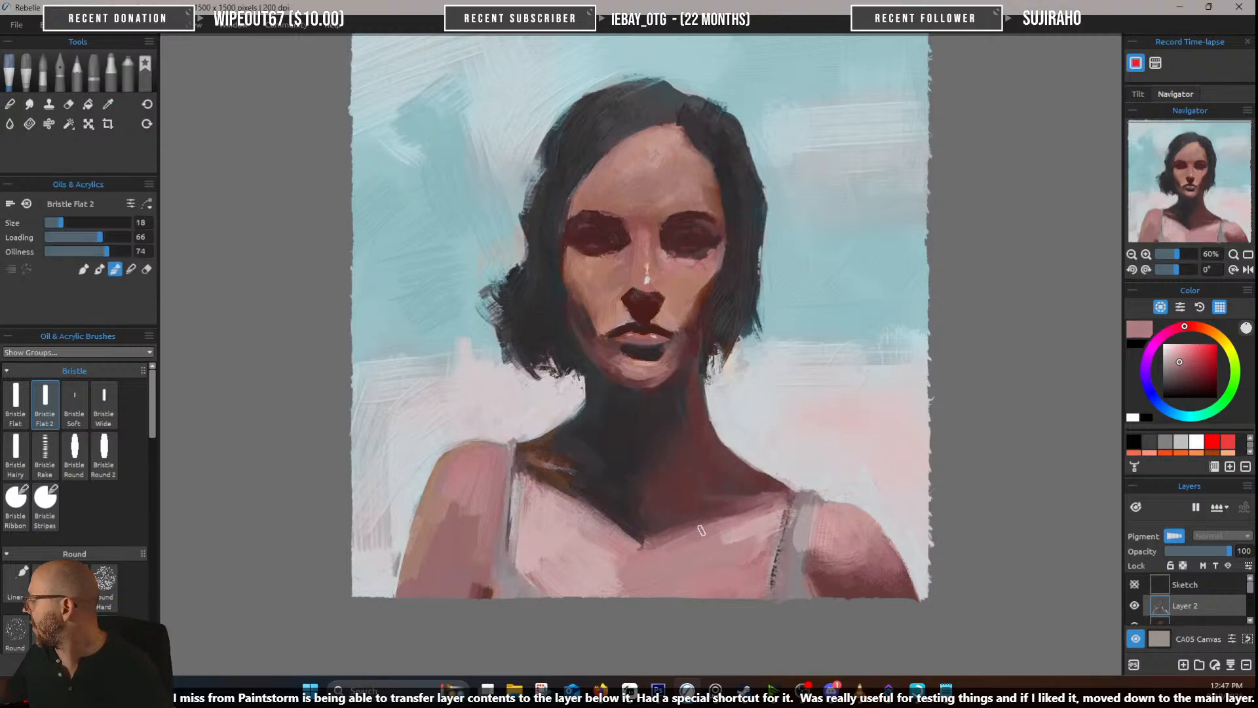
alt+click(762, 524)
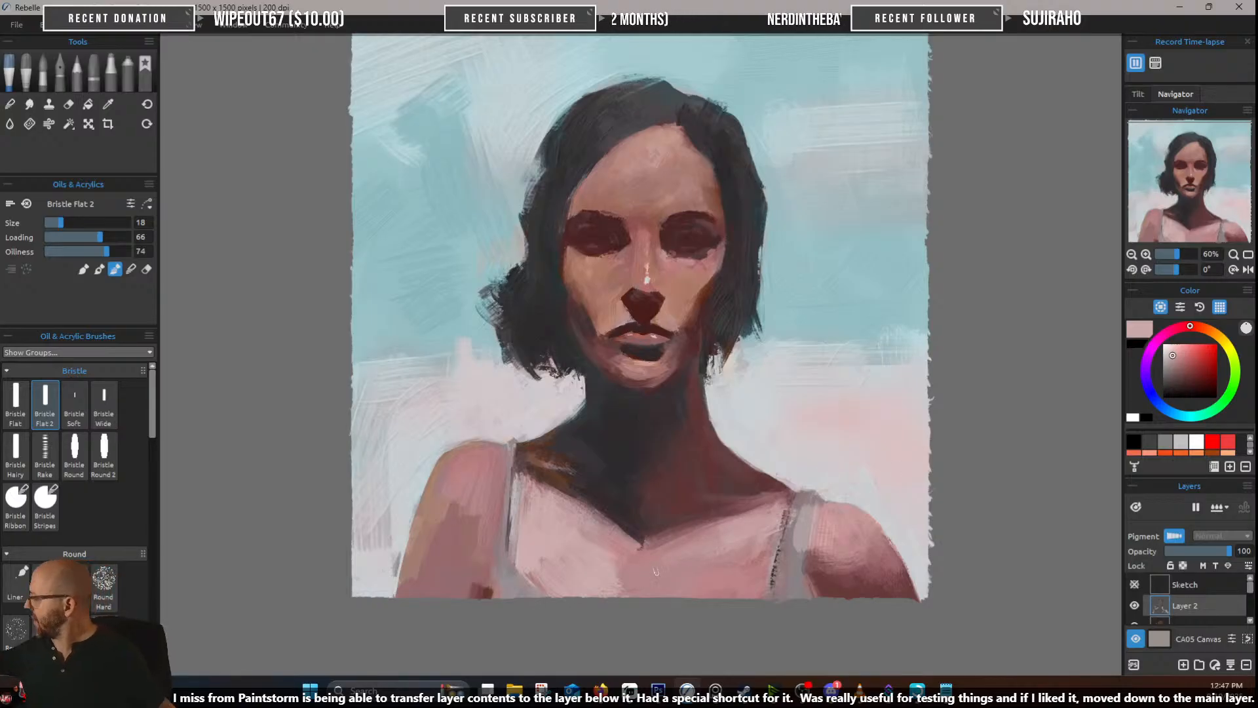
Clean up the lowest point of the V-shaped neckline with a sampled rose and dark tones picked from the chest shadow
alt+click(647, 557)
drag(647, 547, 639, 546)
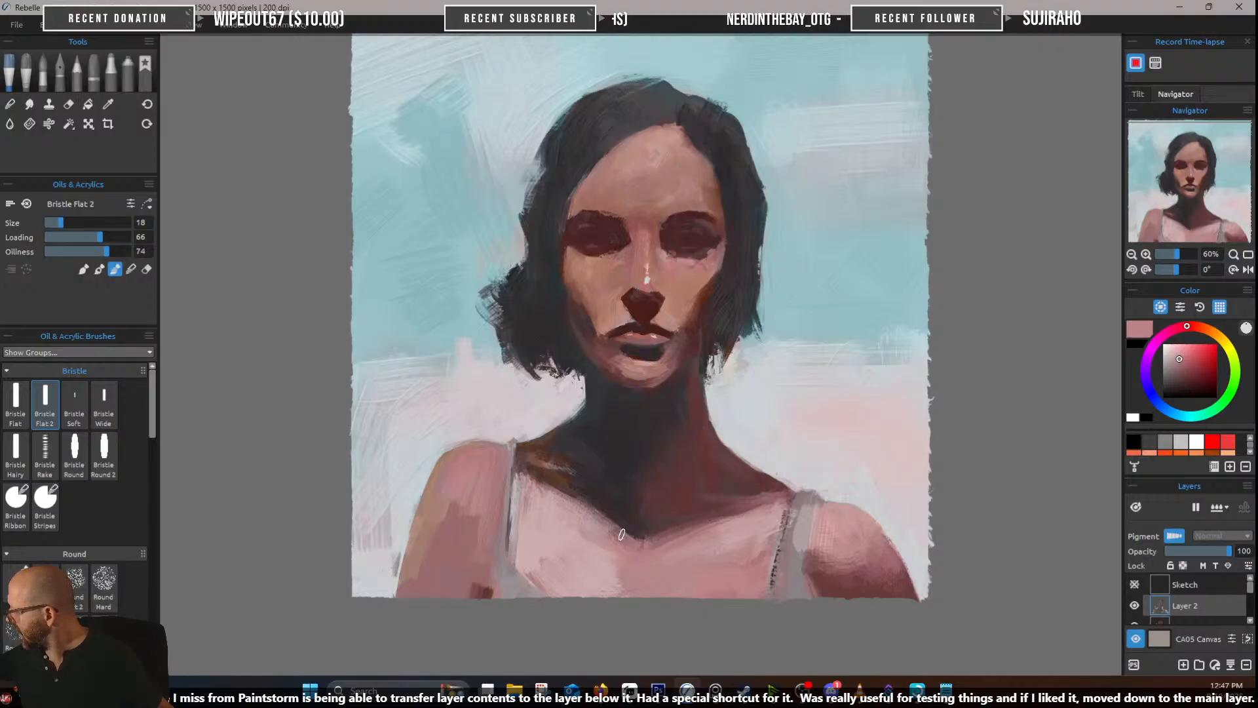
alt+click(648, 556)
alt+click(638, 535)
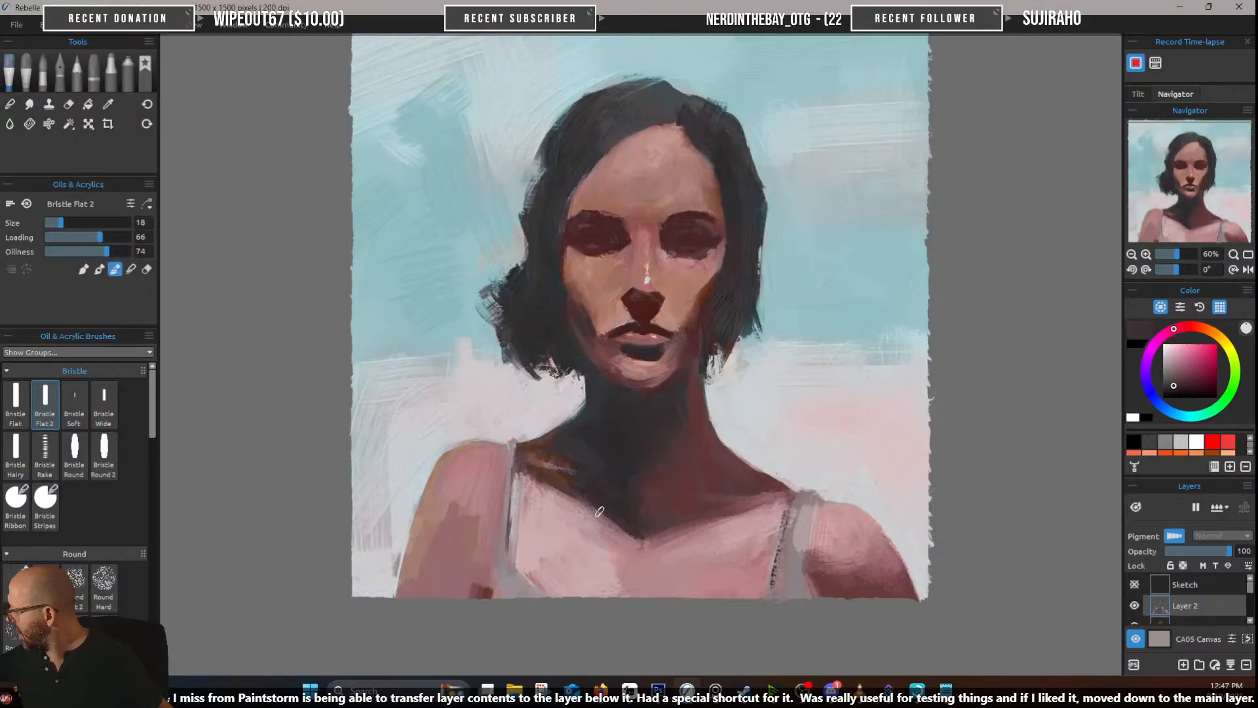
alt+click(643, 530)
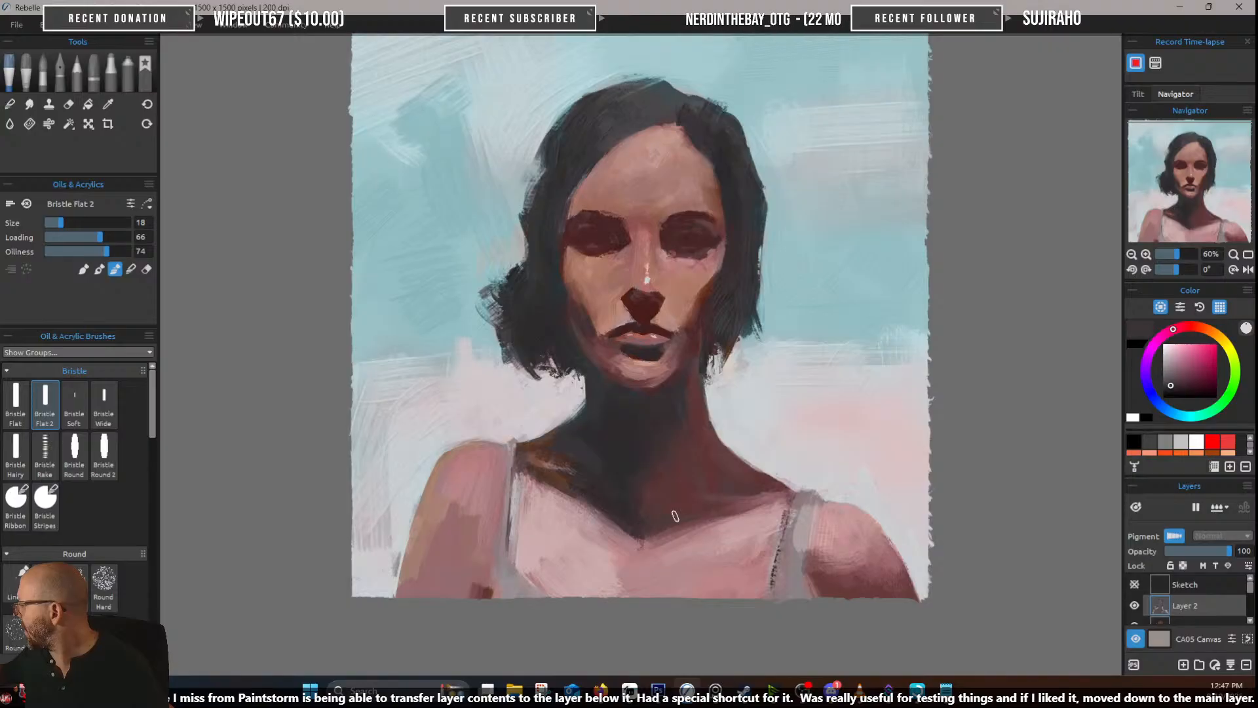
alt+click(646, 524)
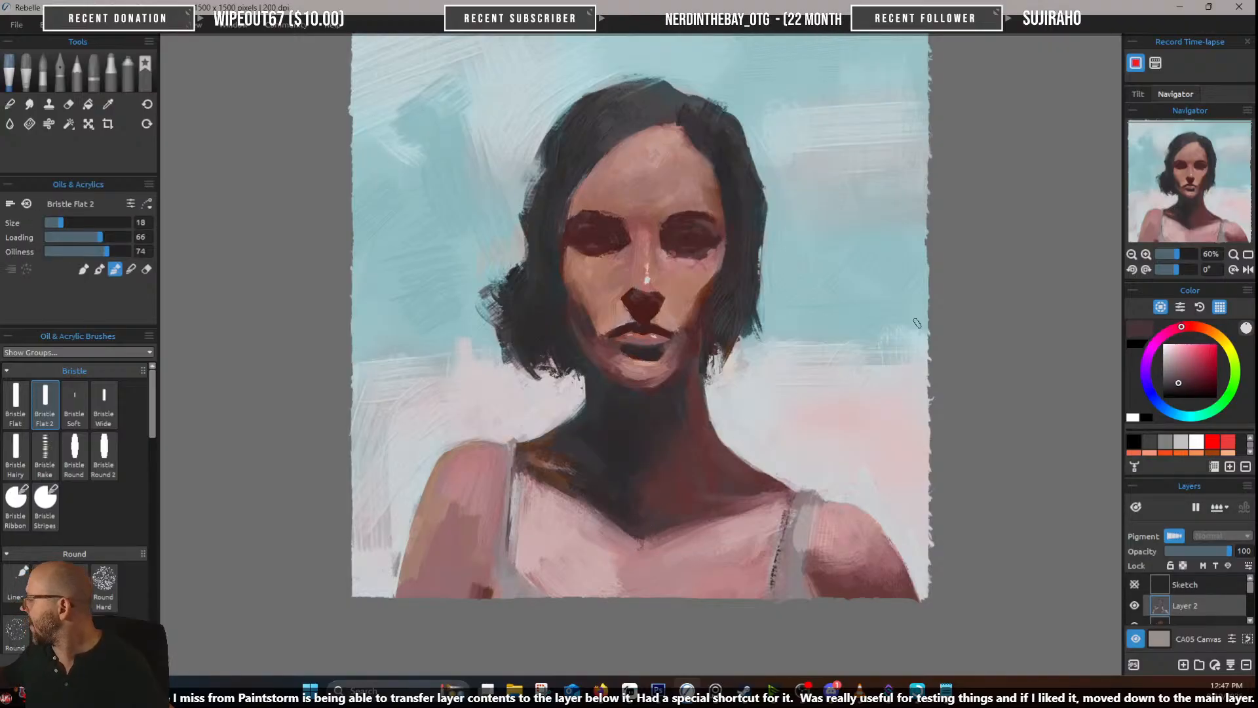
Refine the chin and jawline against the neck shadow with sampled dark, pink and reddish-brown tones
alt+click(675, 393)
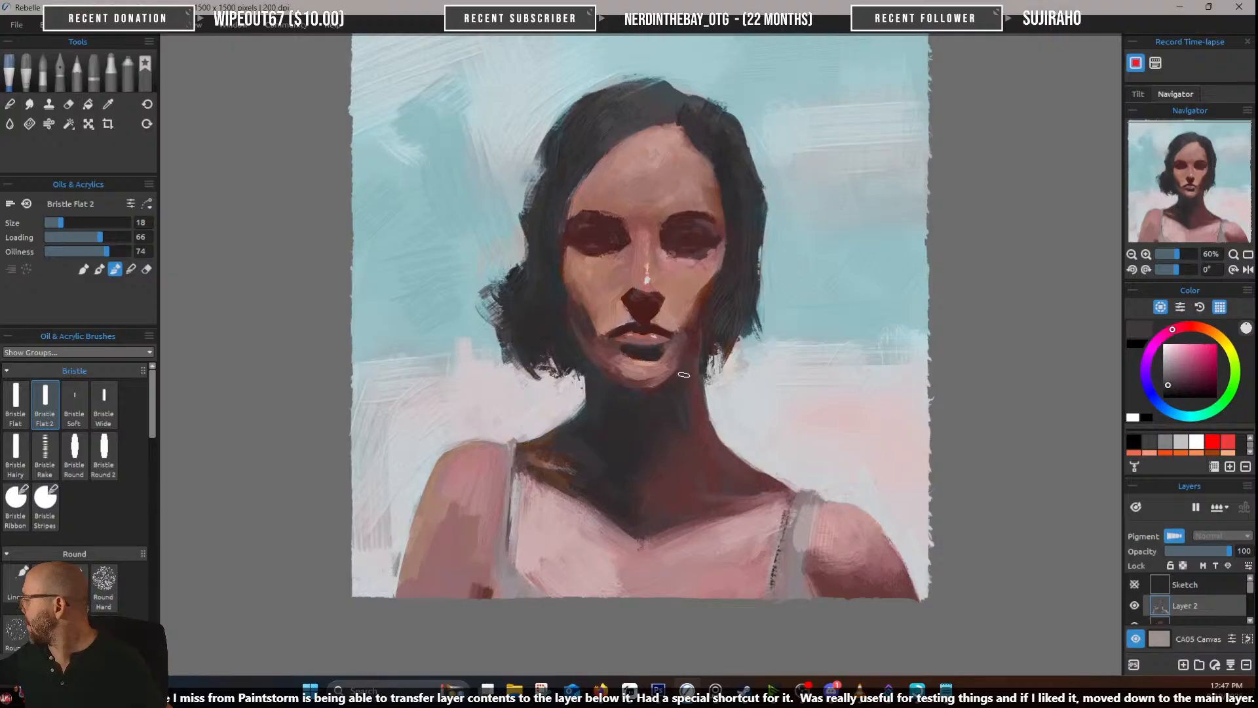
alt+click(634, 375)
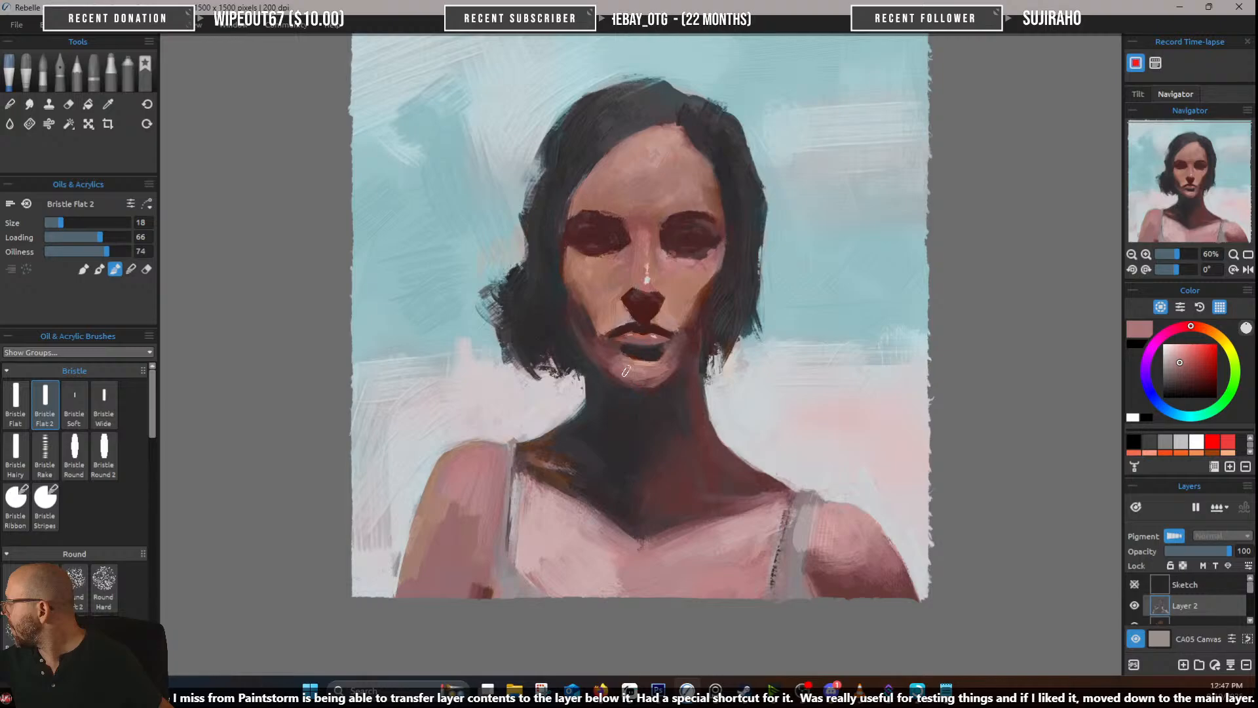
alt+click(605, 356)
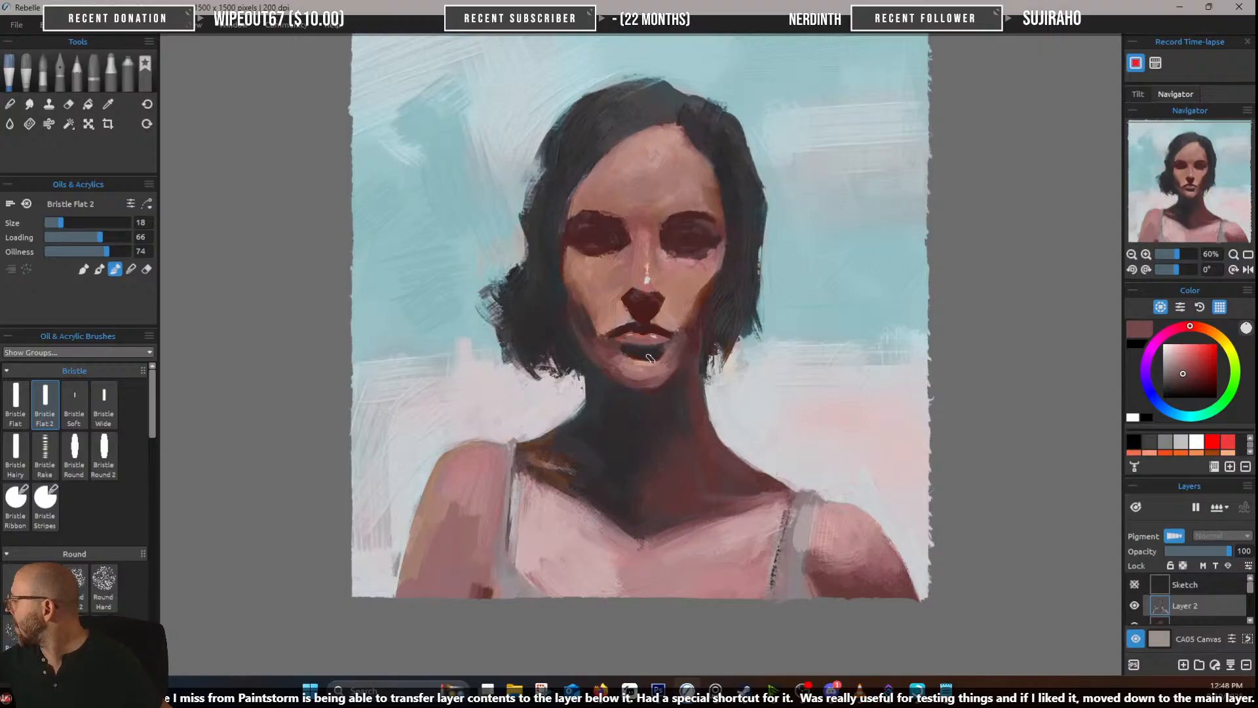
alt+click(624, 376)
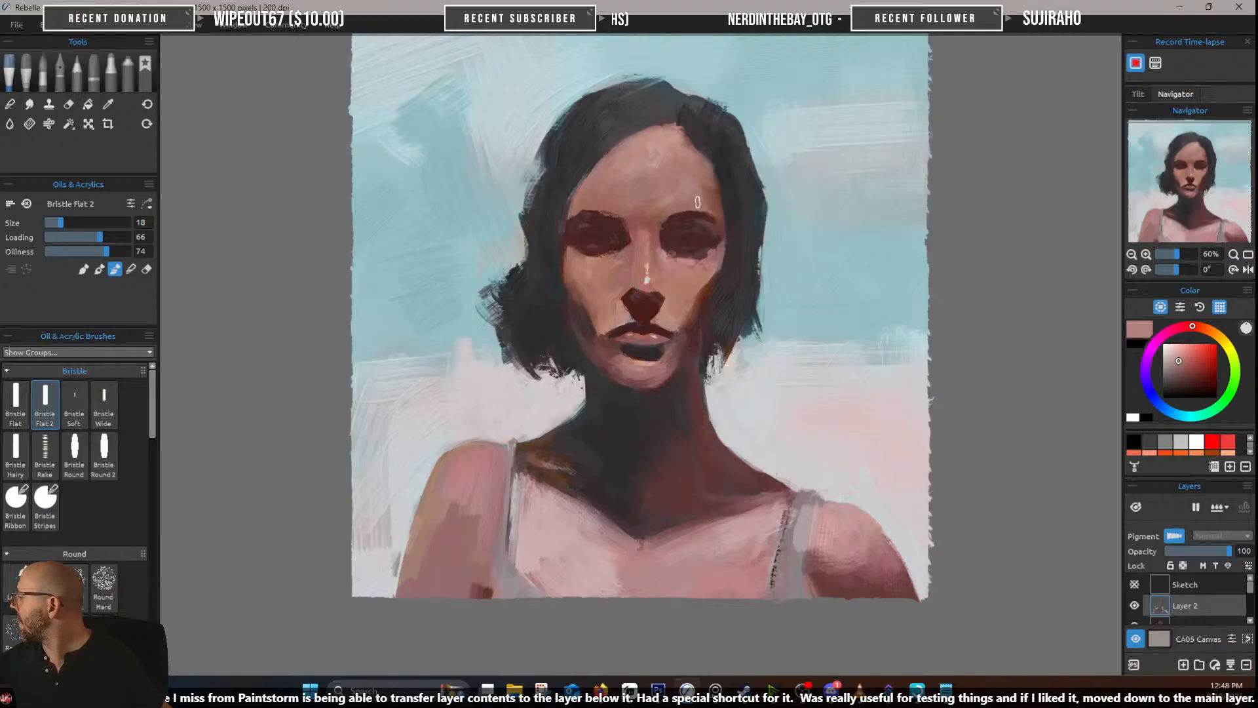
alt+click(663, 366)
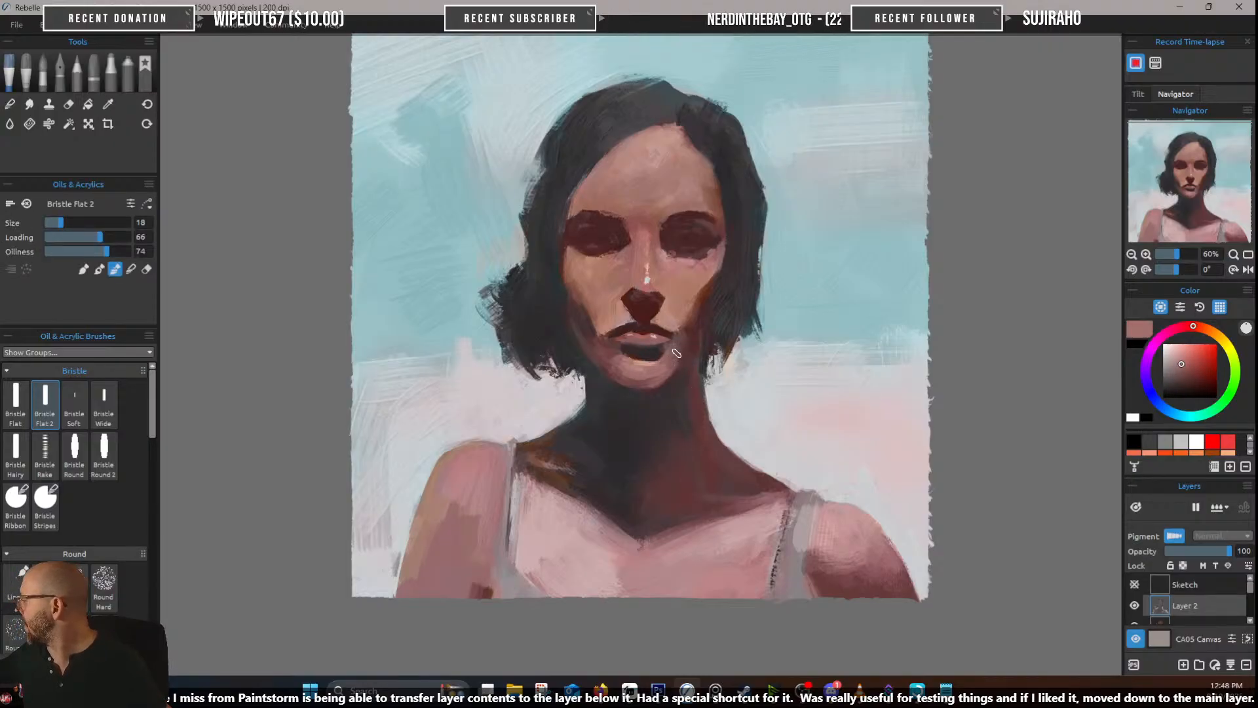
Smooth the chin below the lower lip with sampled peach, brown and pink tones, and tidy the nose bridge beside its highlight
alt+click(639, 363)
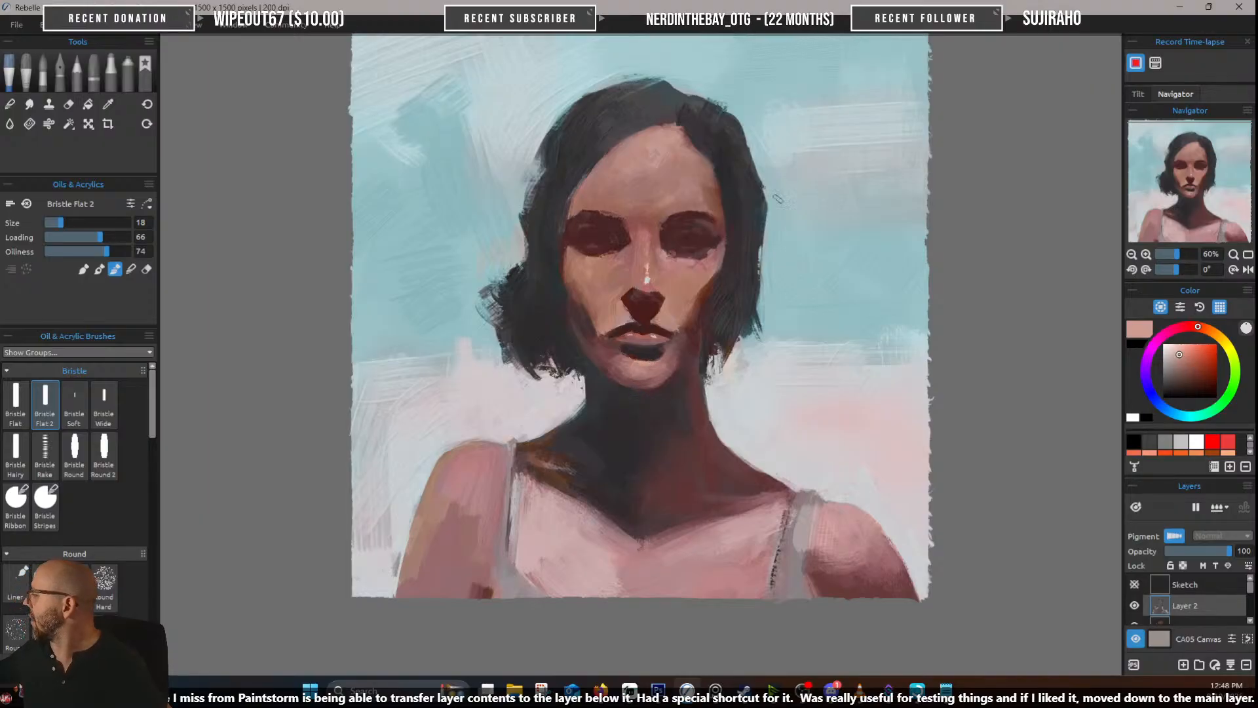
alt+click(604, 350)
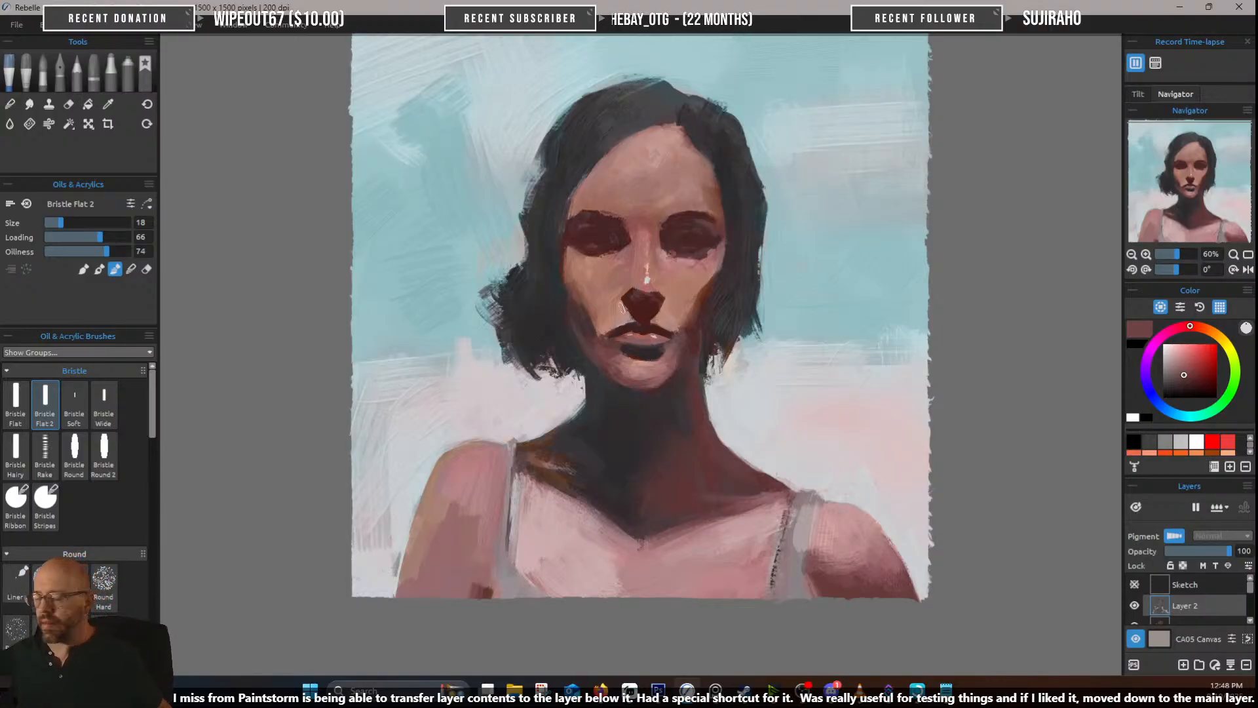
alt+click(630, 373)
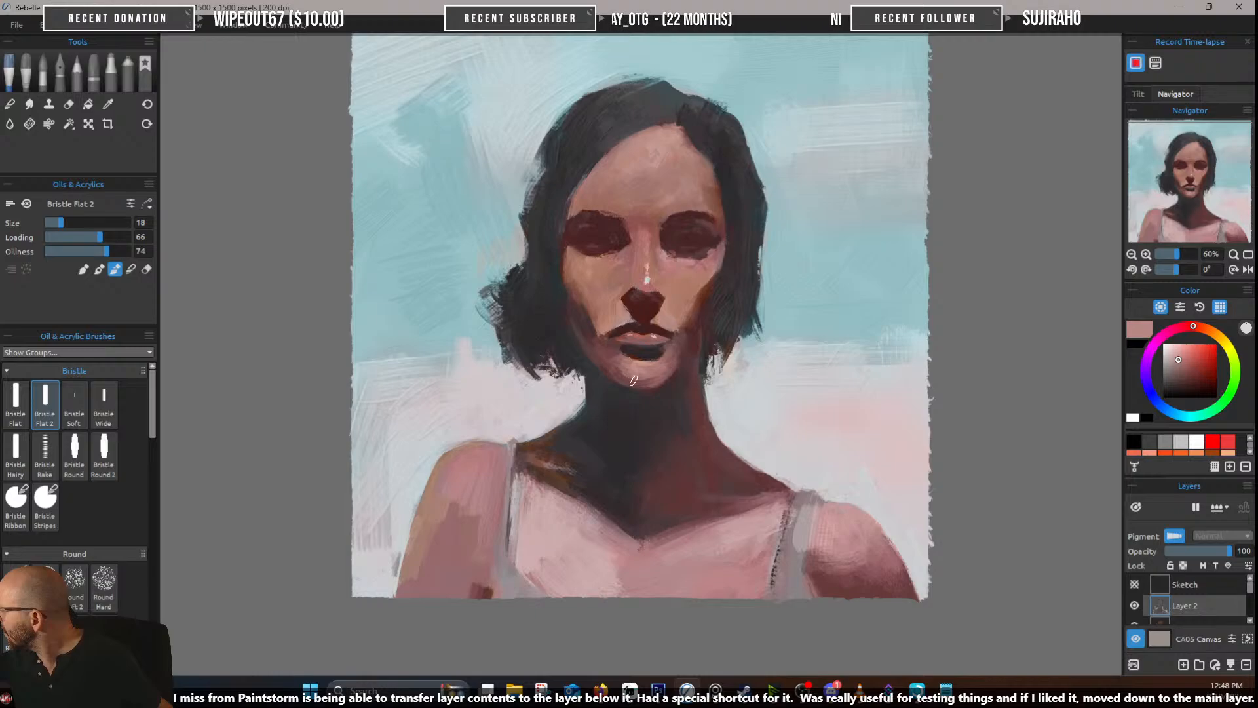
alt+click(627, 374)
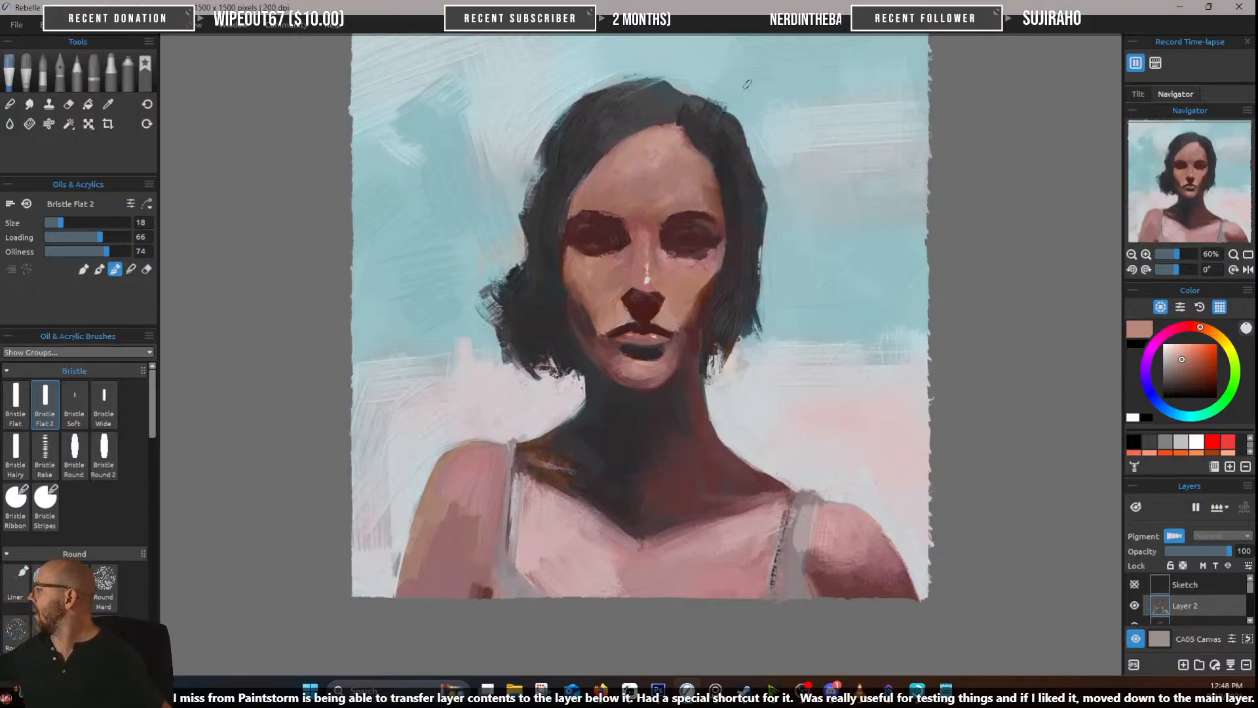
alt+click(637, 278)
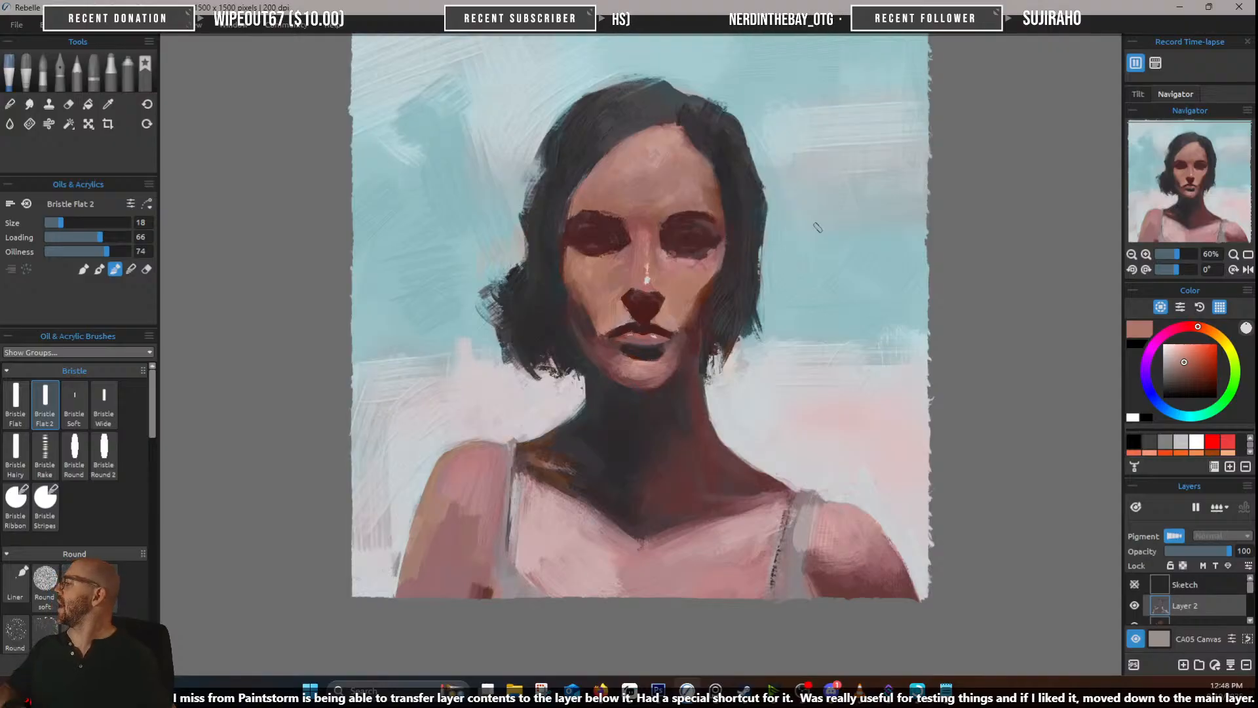
Rework the dark patch on the arm beside the left strap with sampled brown, and clean the right strap's lower edge with sampled grey
scroll(817, 227, down, 4)
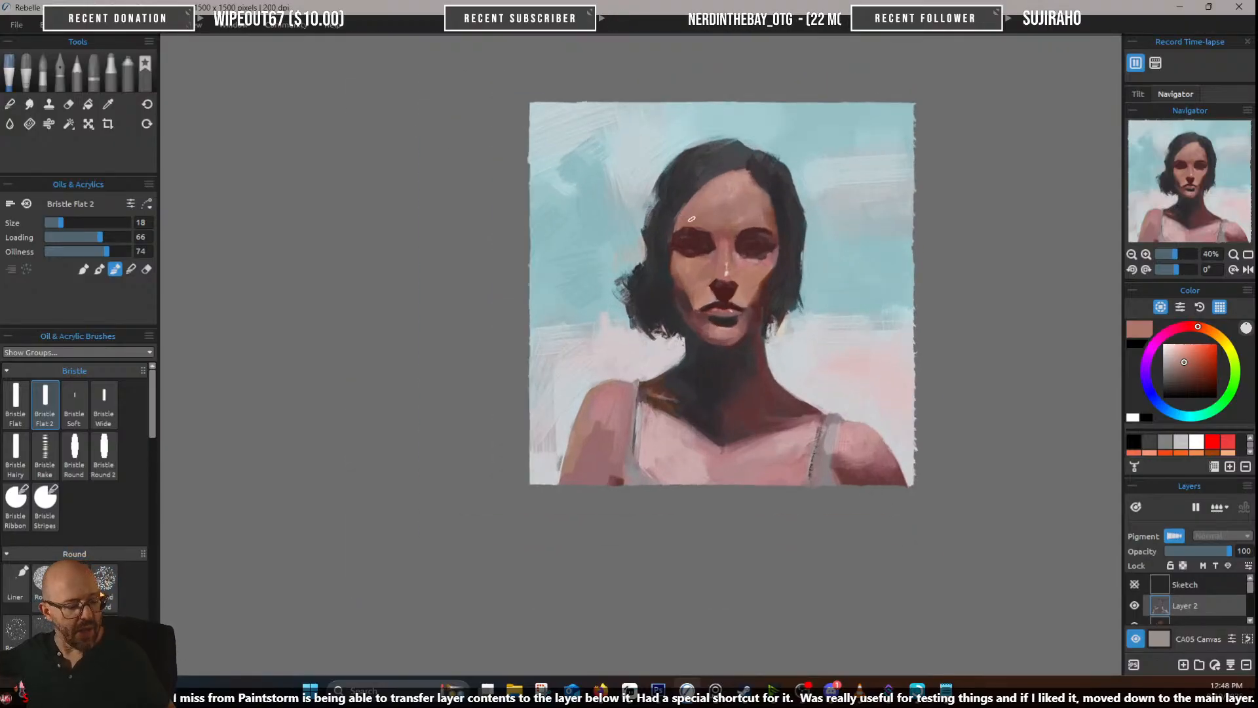
alt+click(615, 469)
alt+click(614, 478)
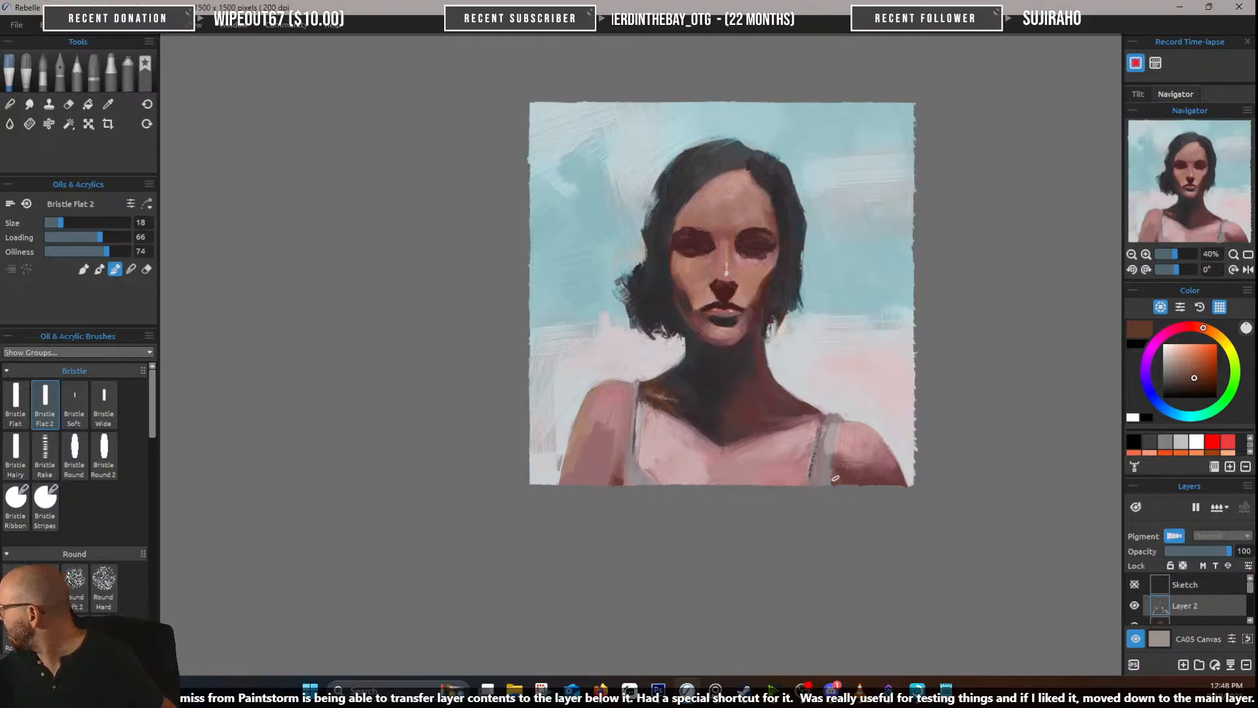
alt+click(833, 457)
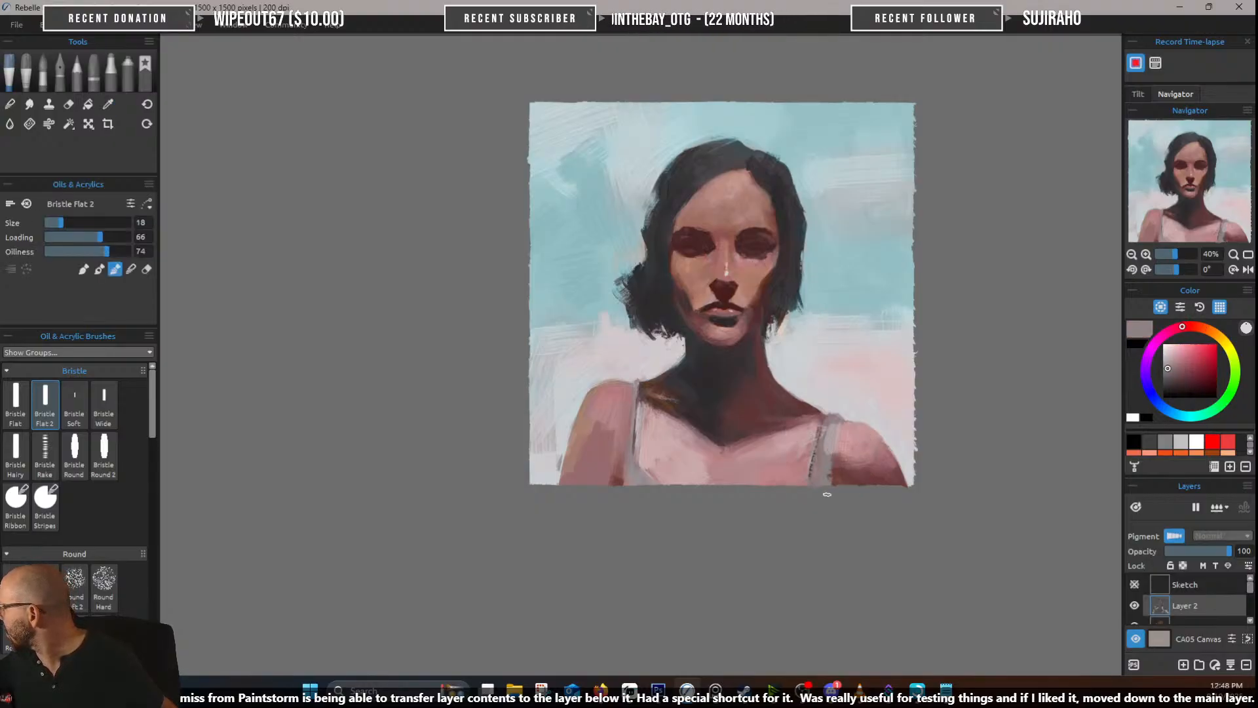
Even out the left upper arm with sampled pink tones and blend the shoulder shading using the Bristle Round brush
alt+click(601, 405)
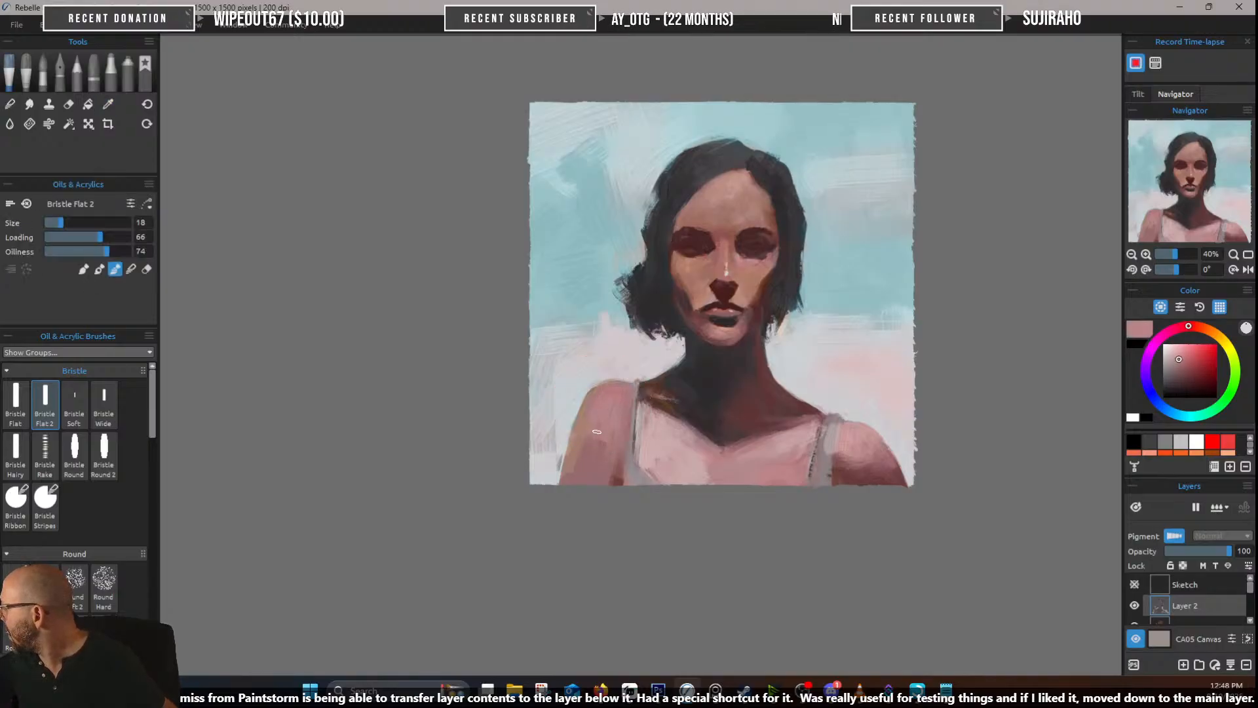
alt+click(576, 456)
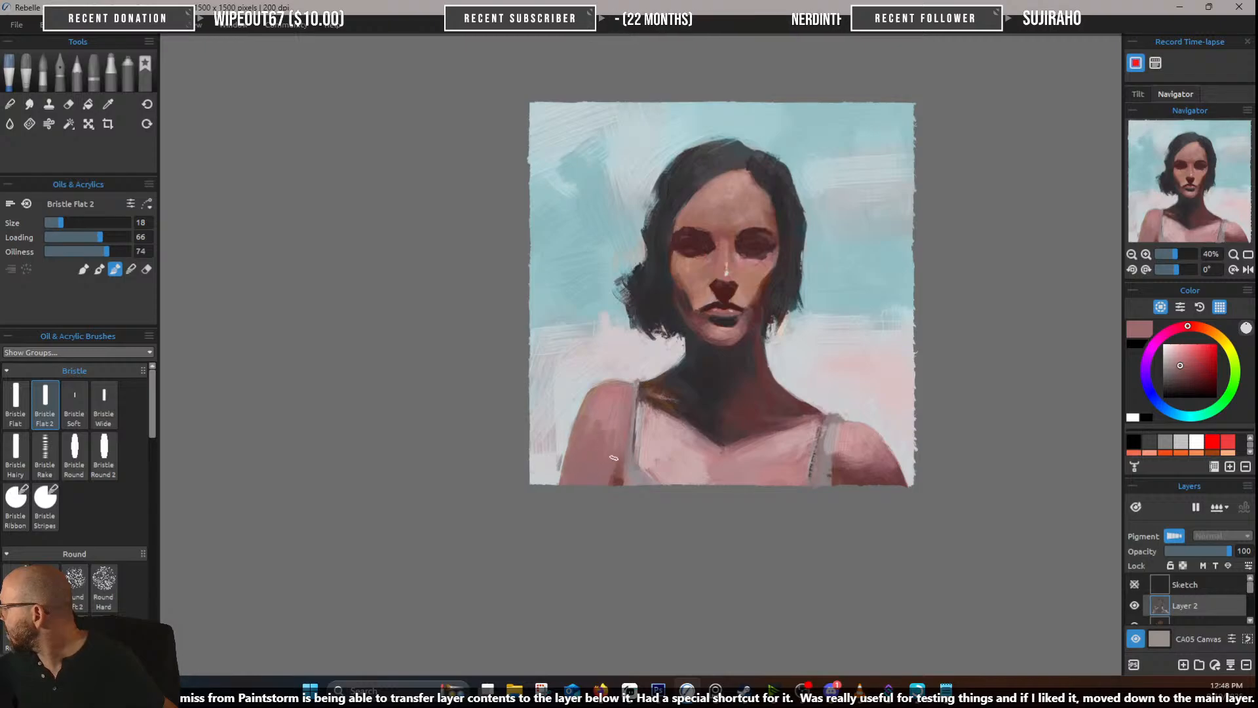
click(130, 268)
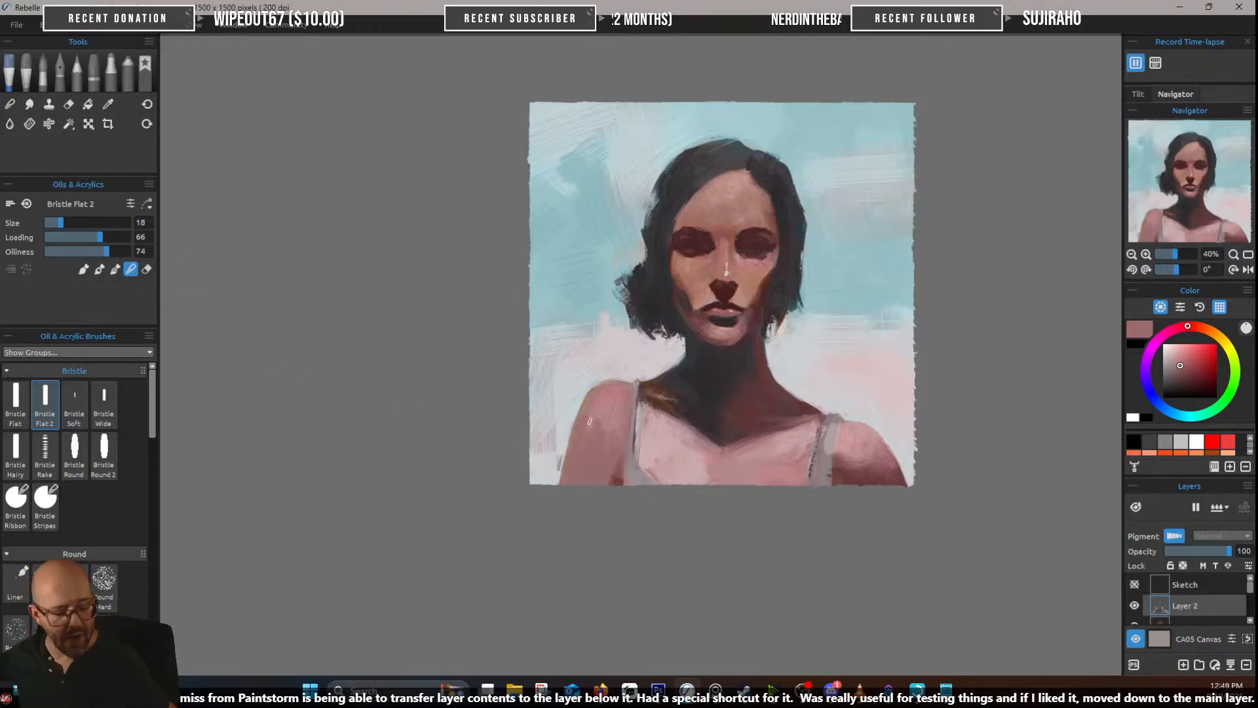
key(])
click(74, 452)
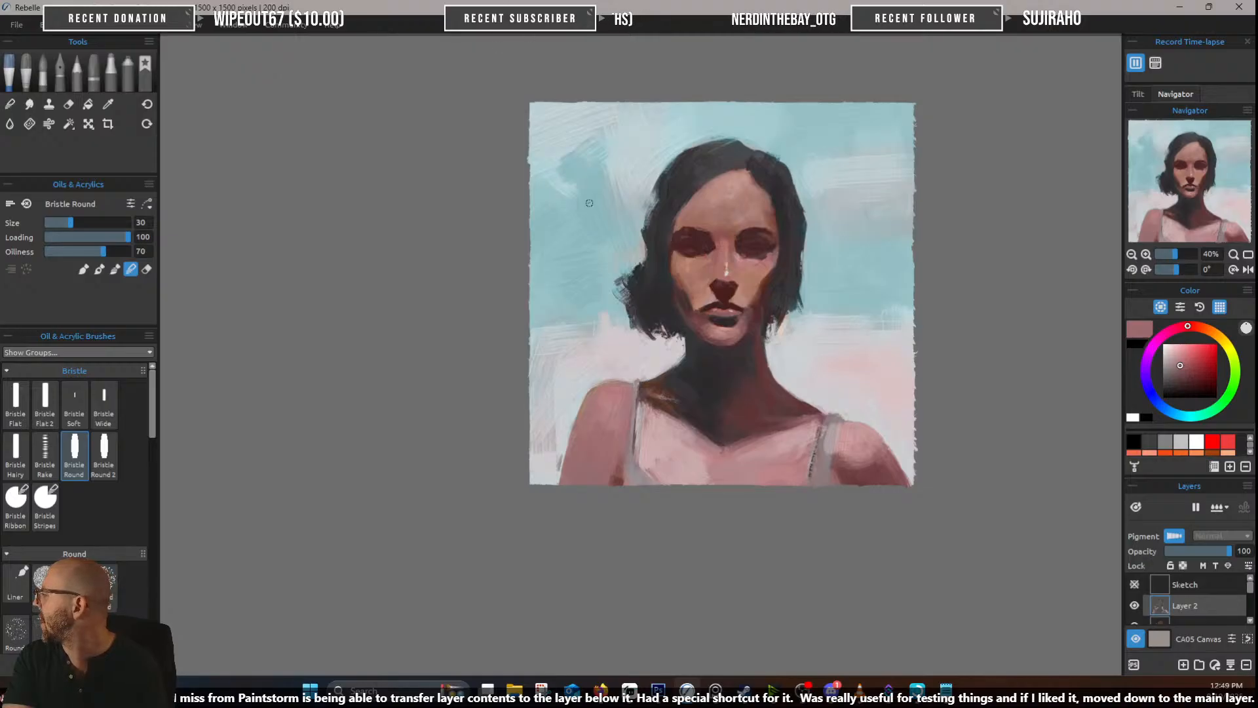
scroll(590, 207, up, 2)
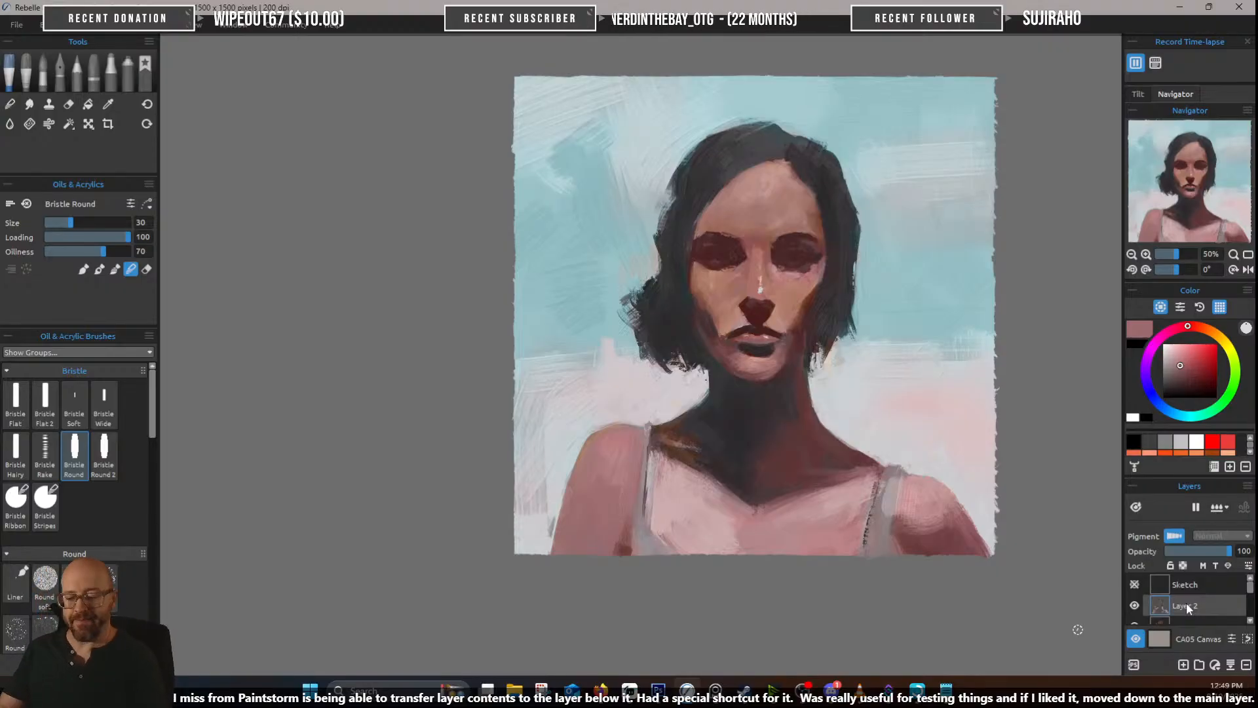
scroll(810, 559, up, 2)
scroll(878, 335, up, 1)
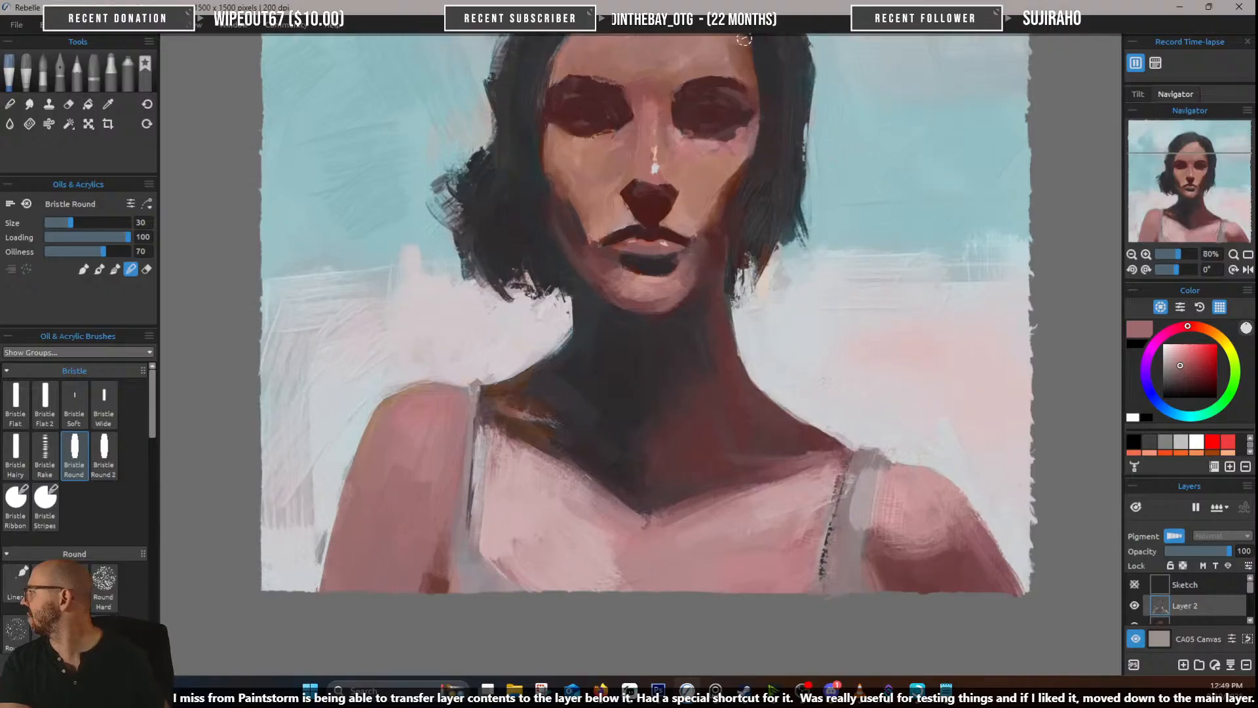
drag(716, 129, 764, 242)
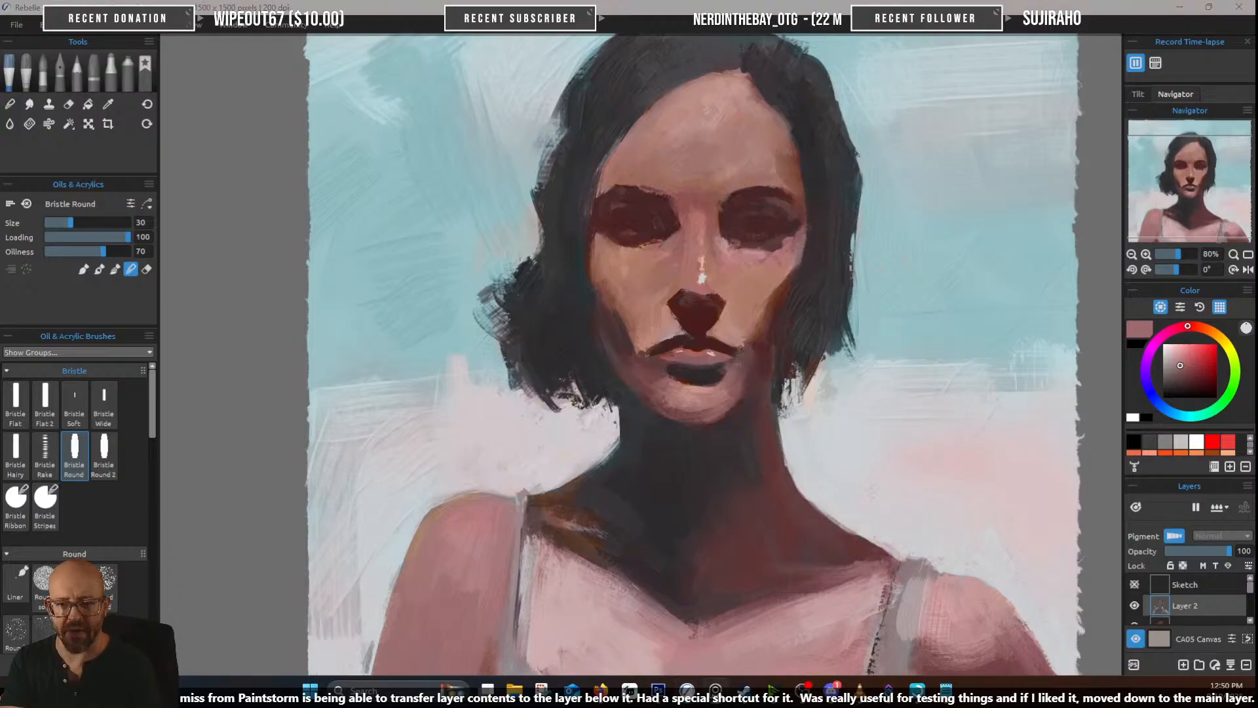
Bring up the reference board and examine the faces, hair edges and brushwork in the two warm-toned portraits of dark-haired women
drag(0, 396, 740, 398)
scroll(681, 292, up, 8)
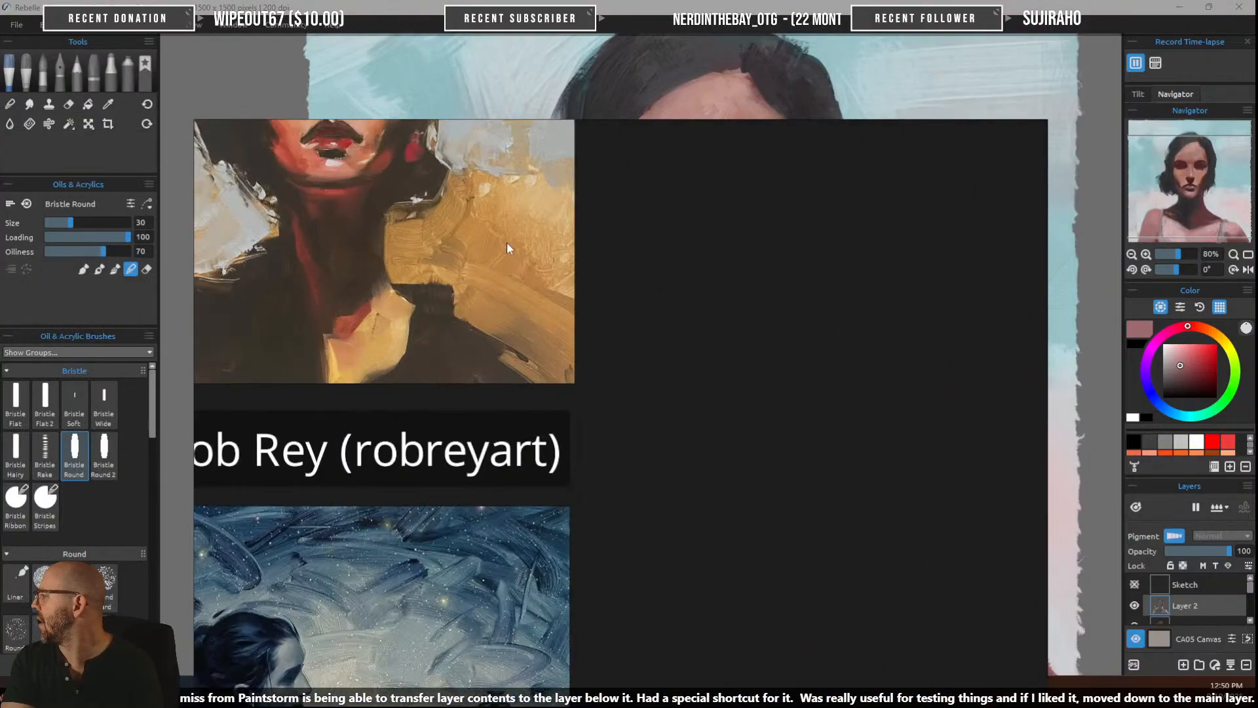
drag(506, 242, 844, 512)
scroll(793, 452, down, 1)
scroll(754, 426, up, 2)
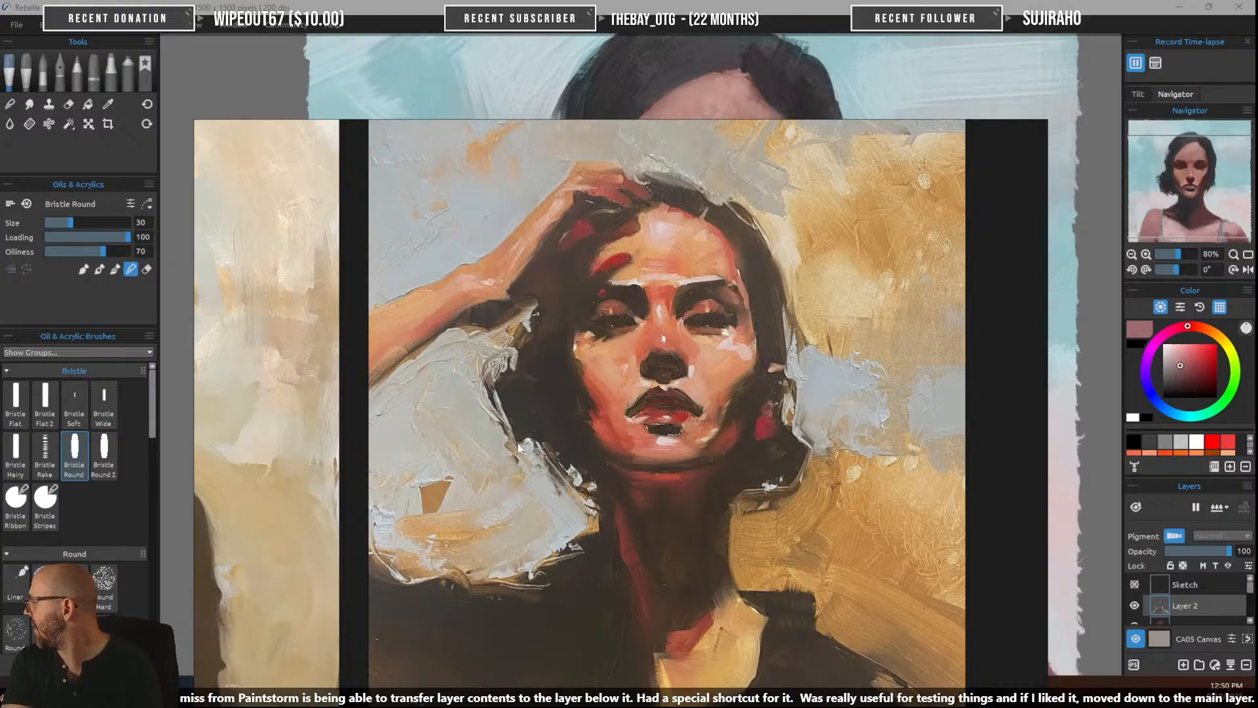
drag(568, 392, 610, 407)
scroll(795, 381, up, 3)
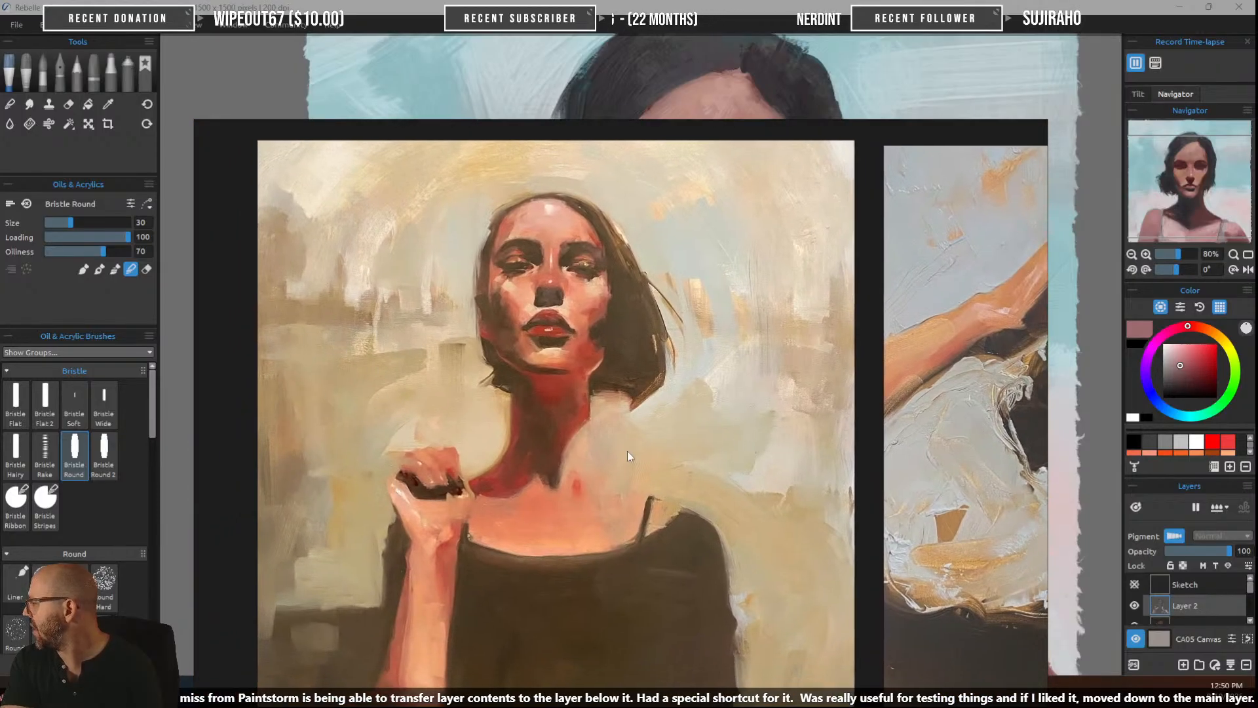
drag(720, 439, 699, 407)
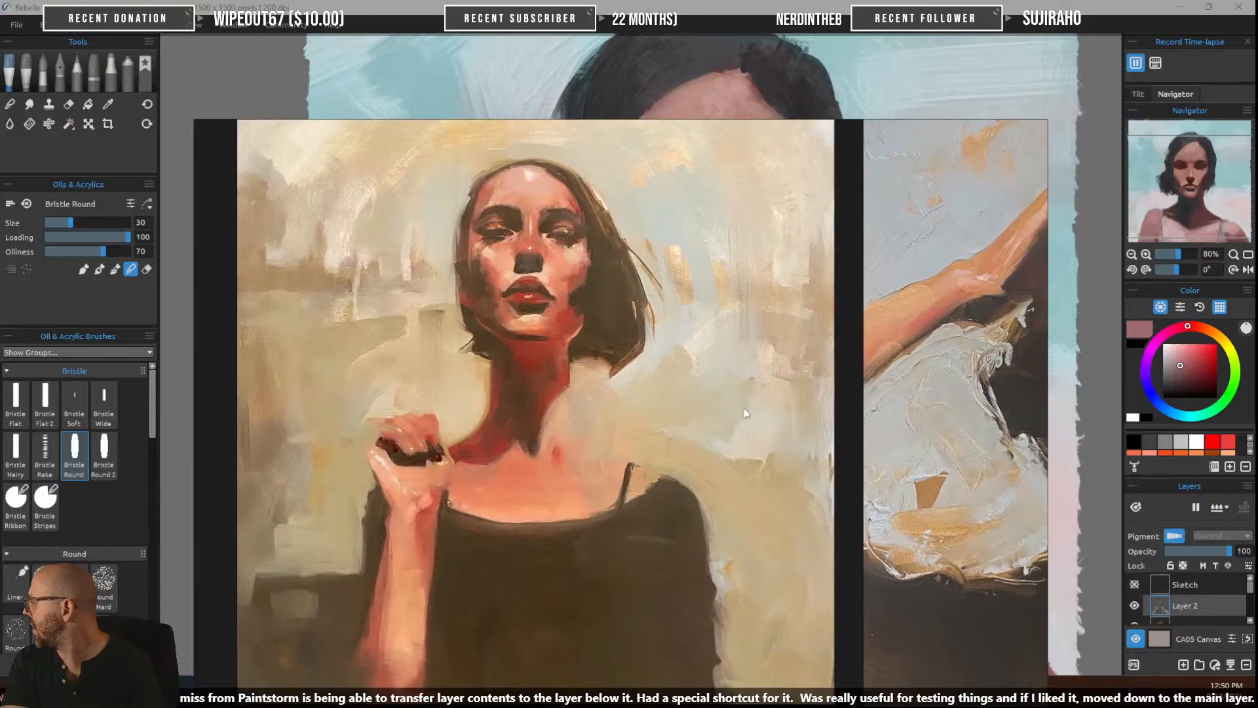
scroll(756, 517, down, 5)
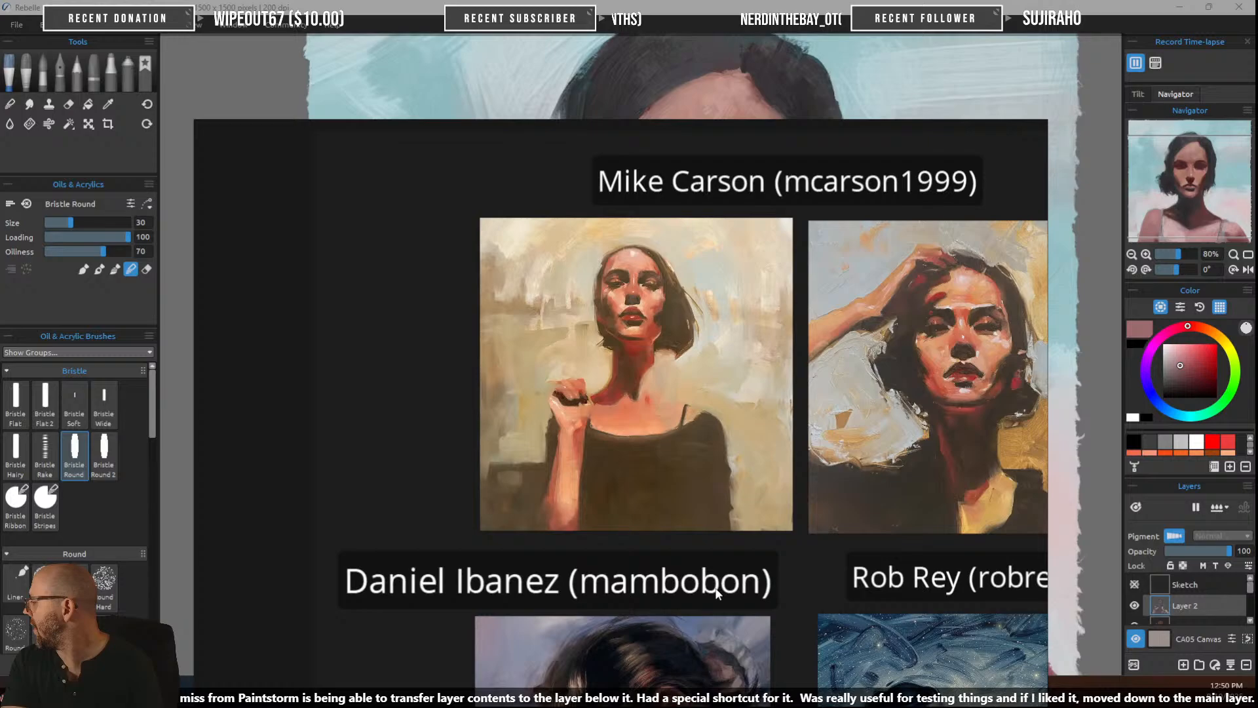
Examine the edges and brushwork in the reference painting of the woman resting her head on white fabric
drag(716, 589, 722, 358)
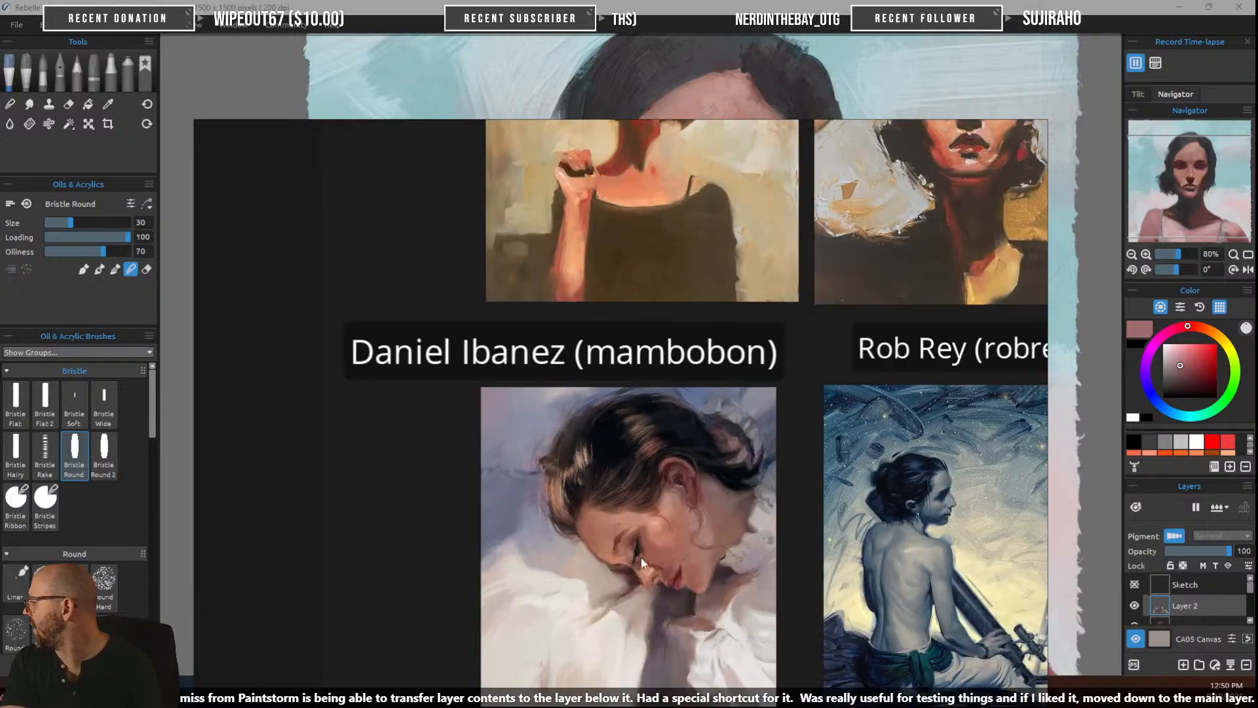
scroll(632, 509, up, 4)
scroll(631, 509, down, 2)
drag(644, 546, 587, 432)
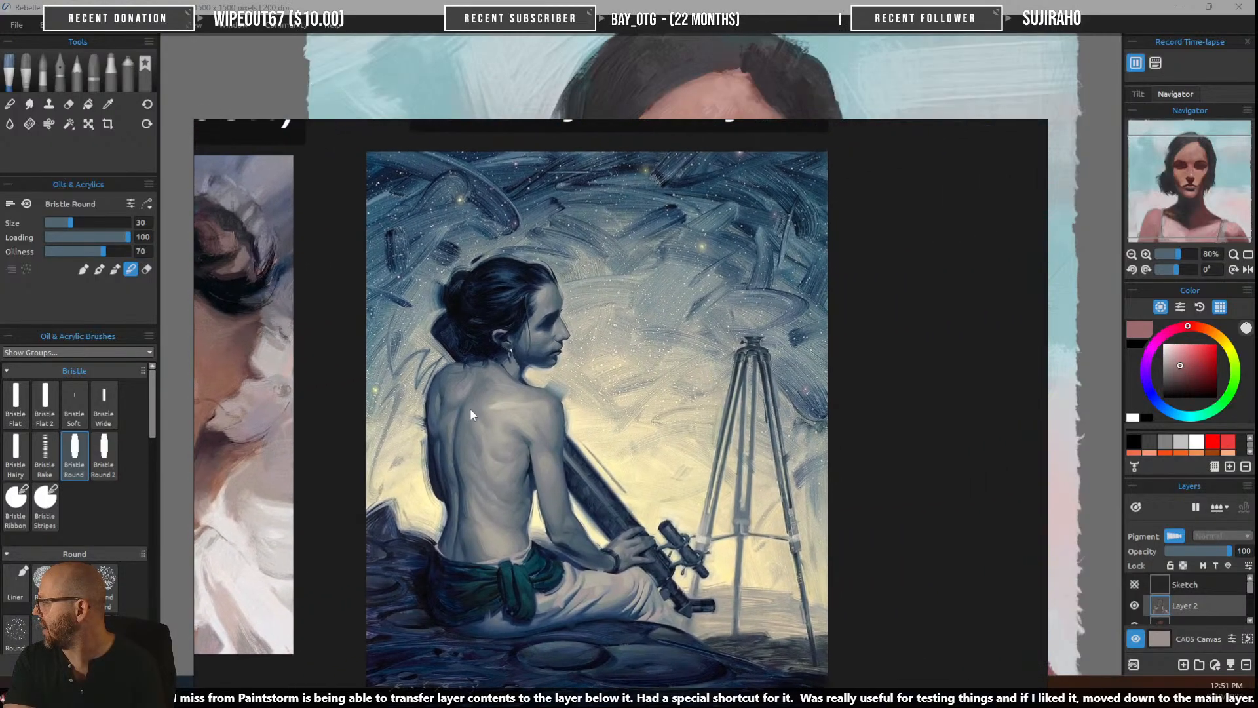
Compare the soft rendering of the seated figure with the loose background strokes in the blue starry-sky reference painting
scroll(496, 313, up, 2)
scroll(536, 274, down, 1)
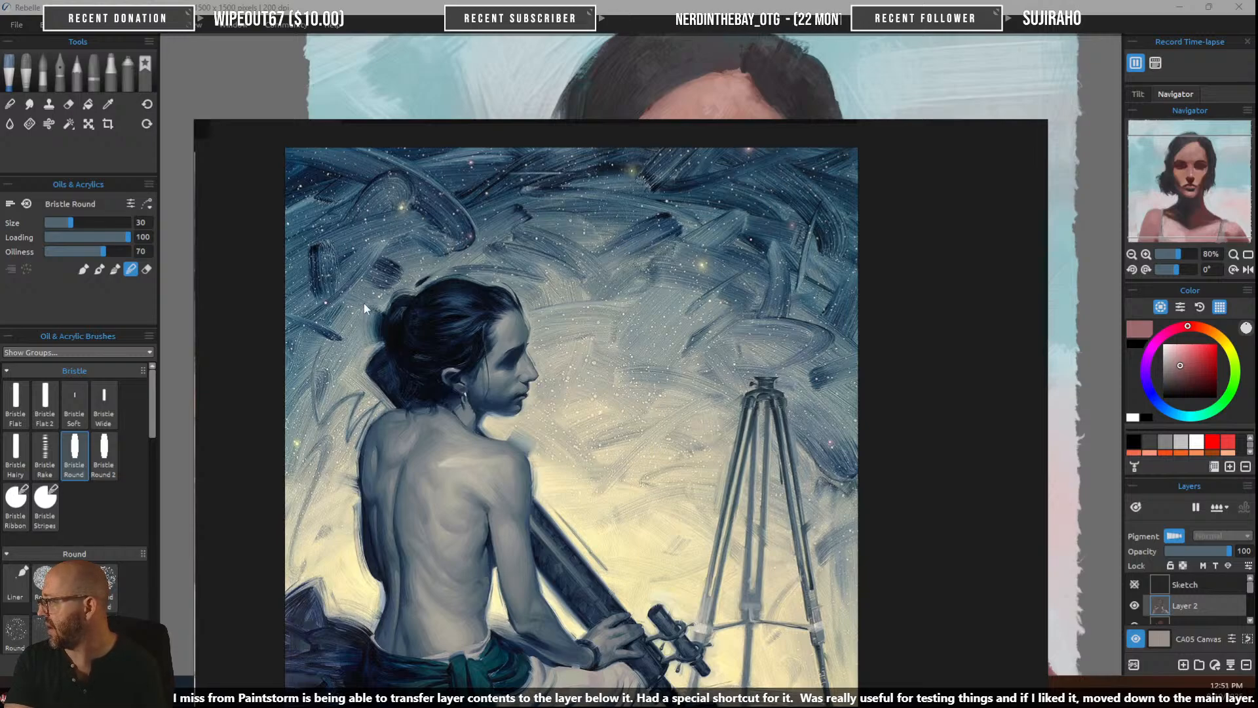
scroll(616, 416, down, 2)
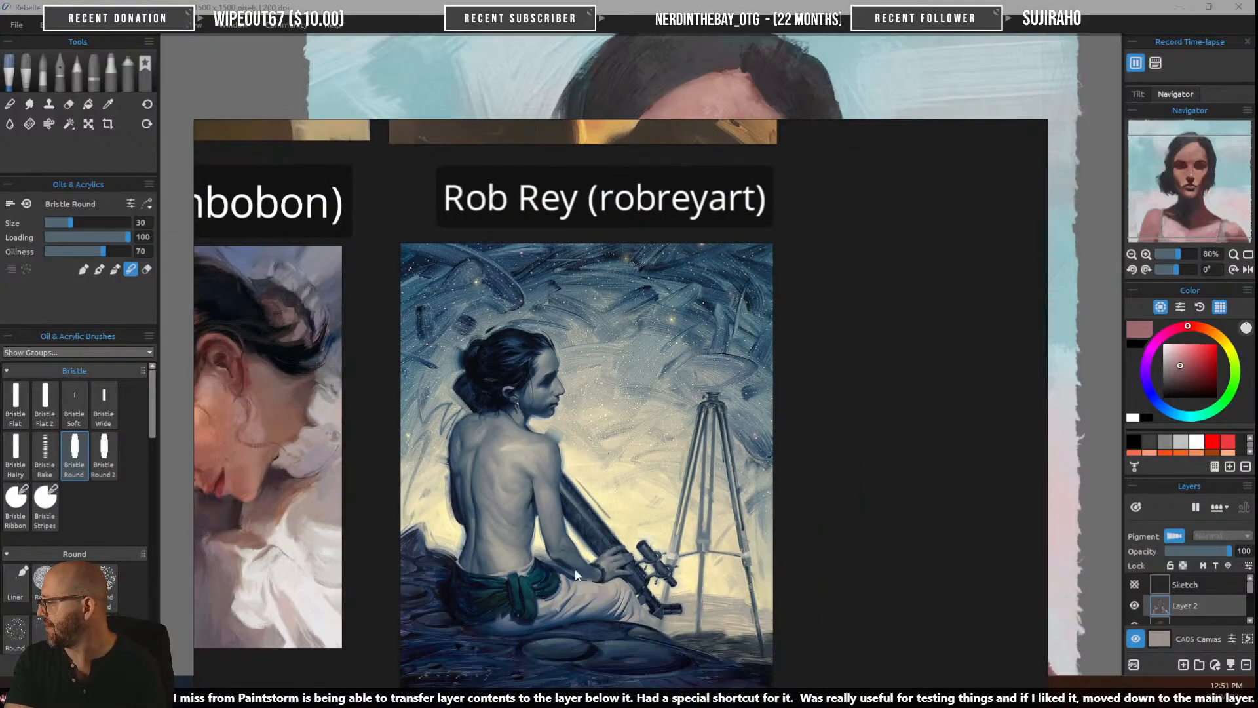
scroll(600, 439, up, 2)
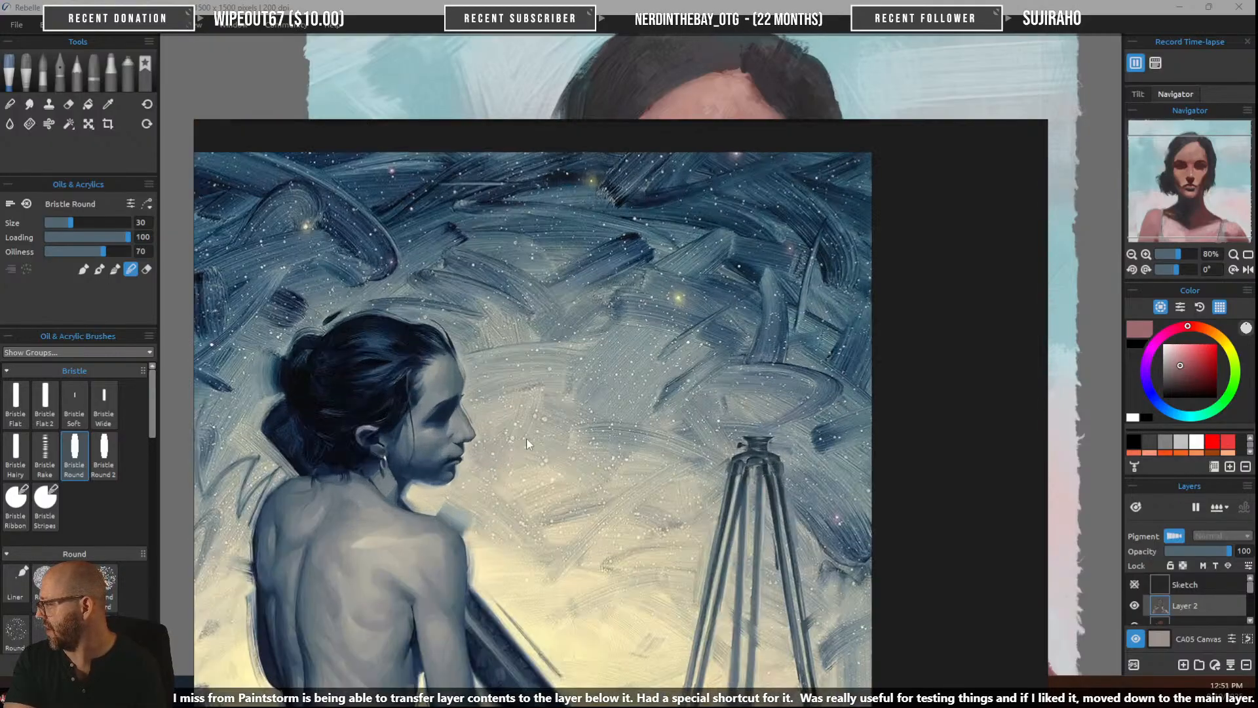
scroll(419, 402, up, 1)
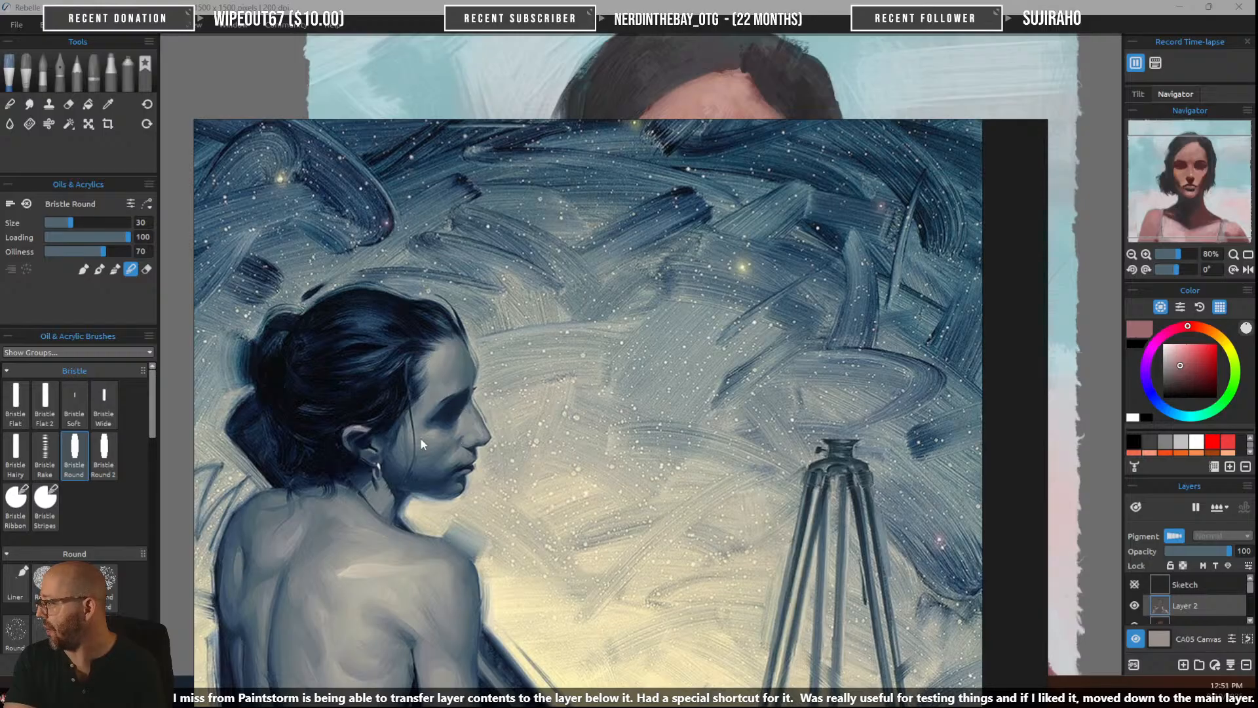
scroll(486, 549, down, 3)
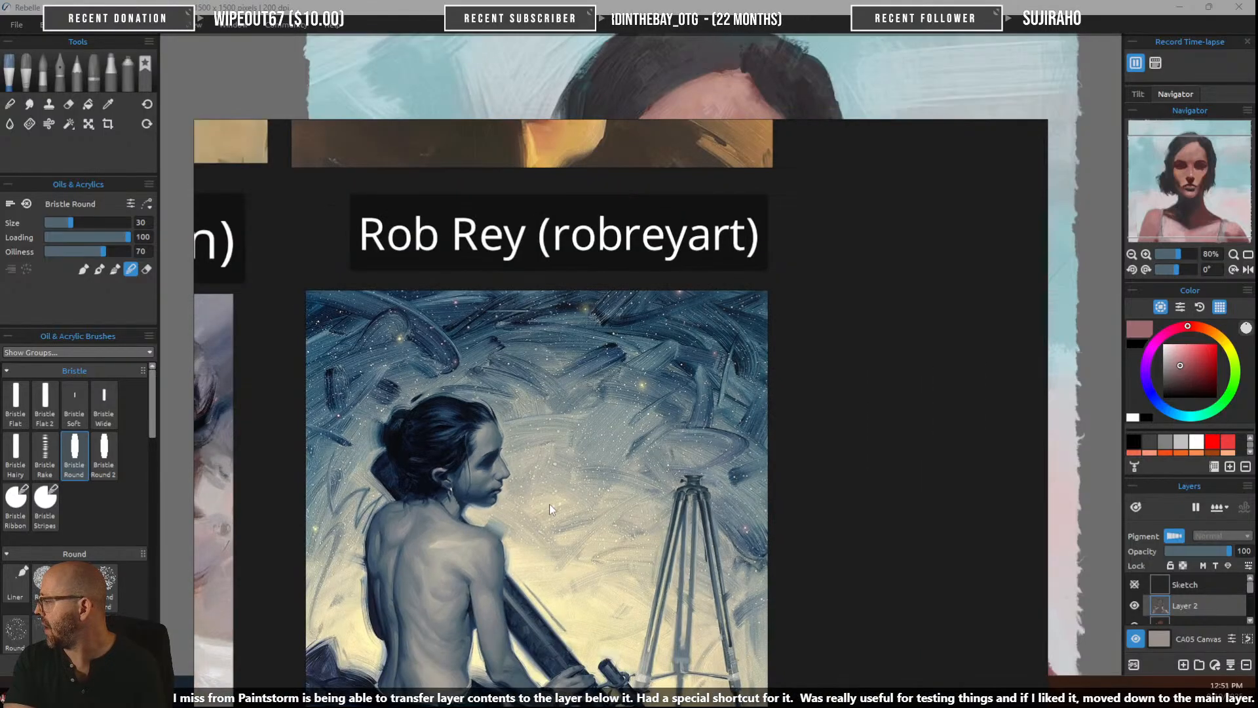
scroll(604, 434, down, 4)
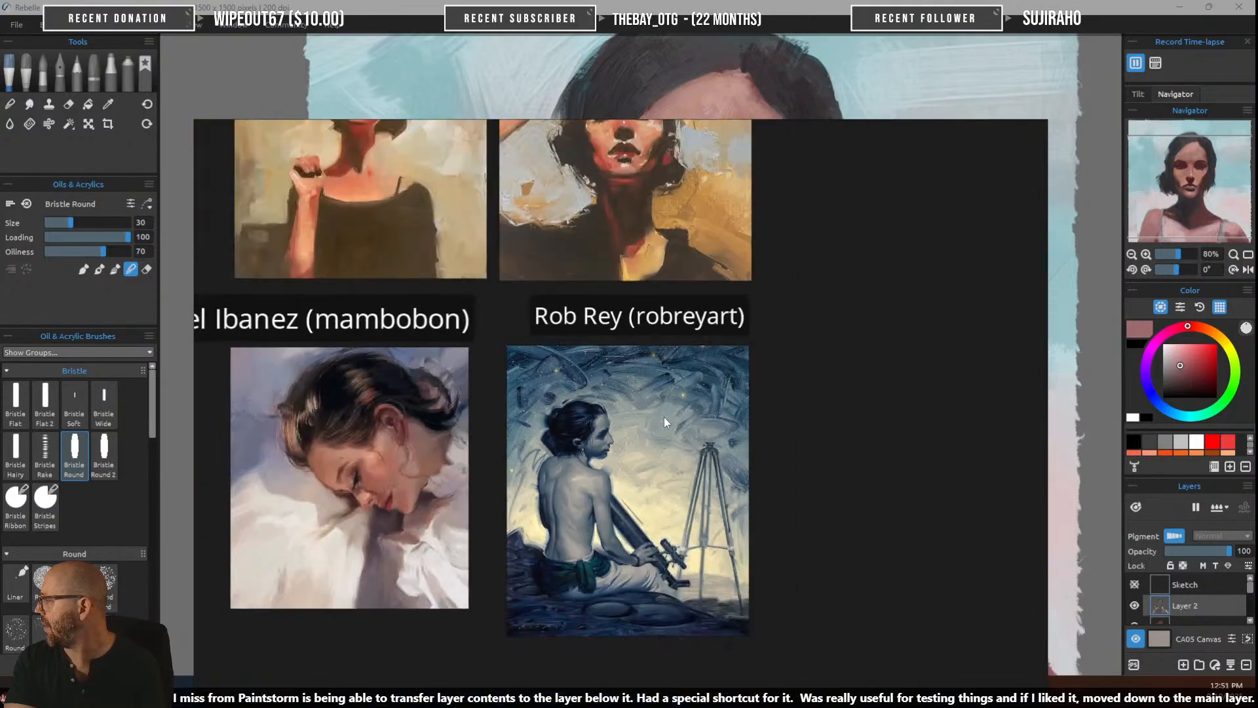
scroll(724, 504, down, 2)
Switch back to the portrait in Rebelle and add a new layer above Layer 2
key(alt+Tab)
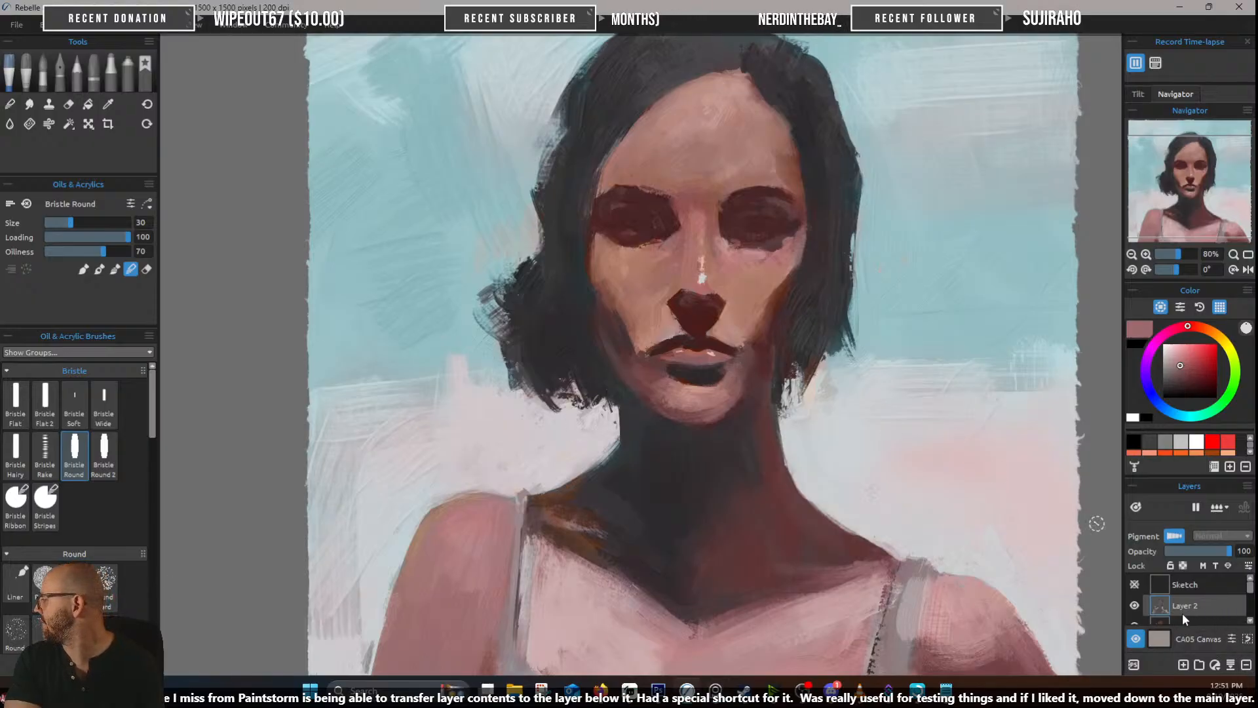
click(1182, 665)
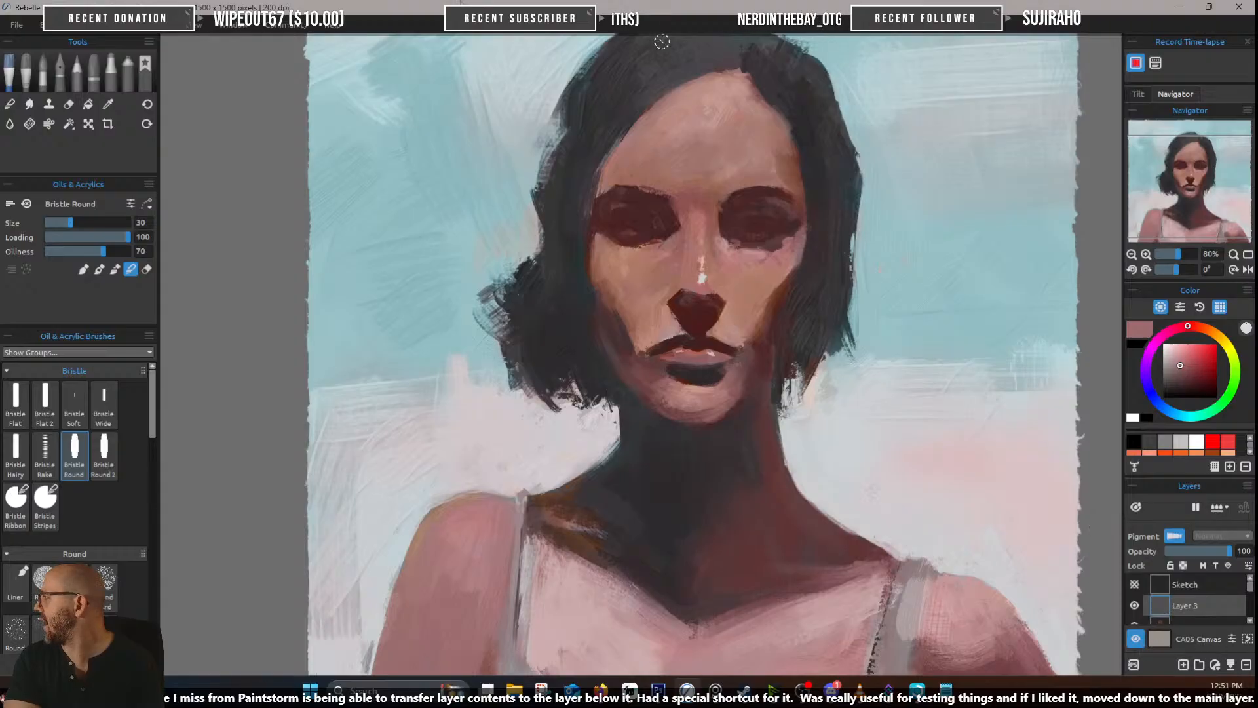
Rename the new layer as BG Smudge
double_click(1186, 606)
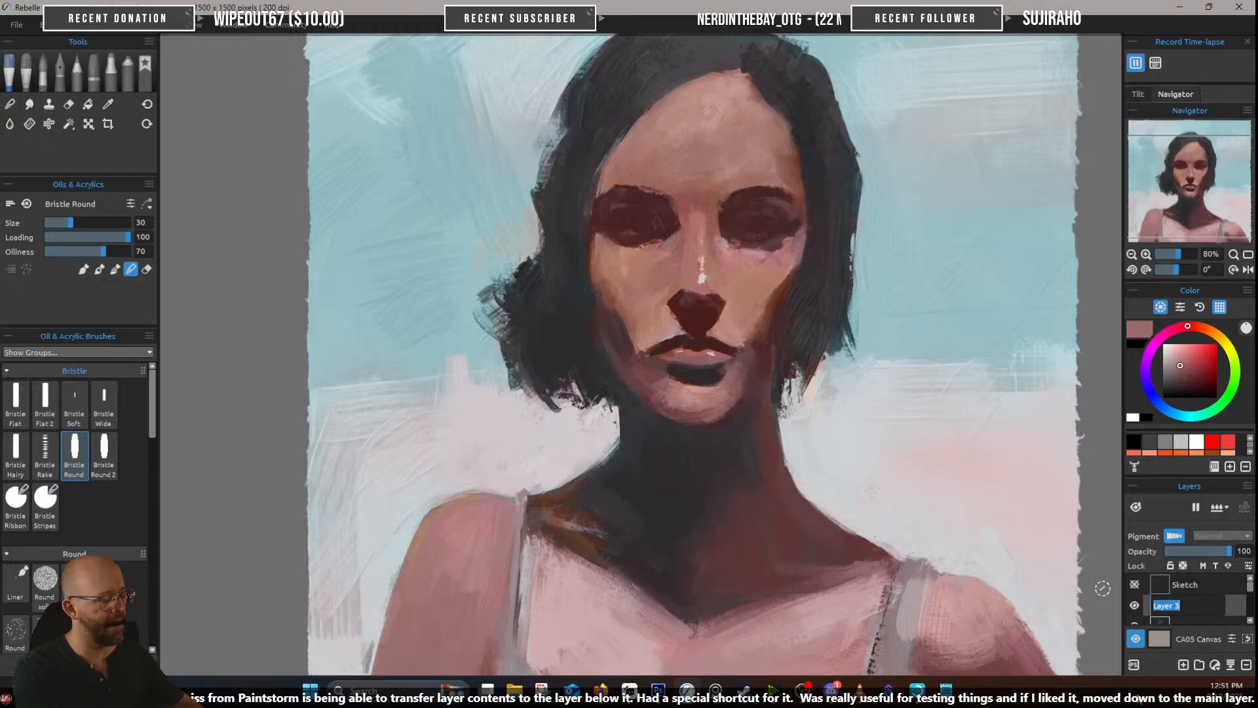
text(BG Smudge)
key(Return)
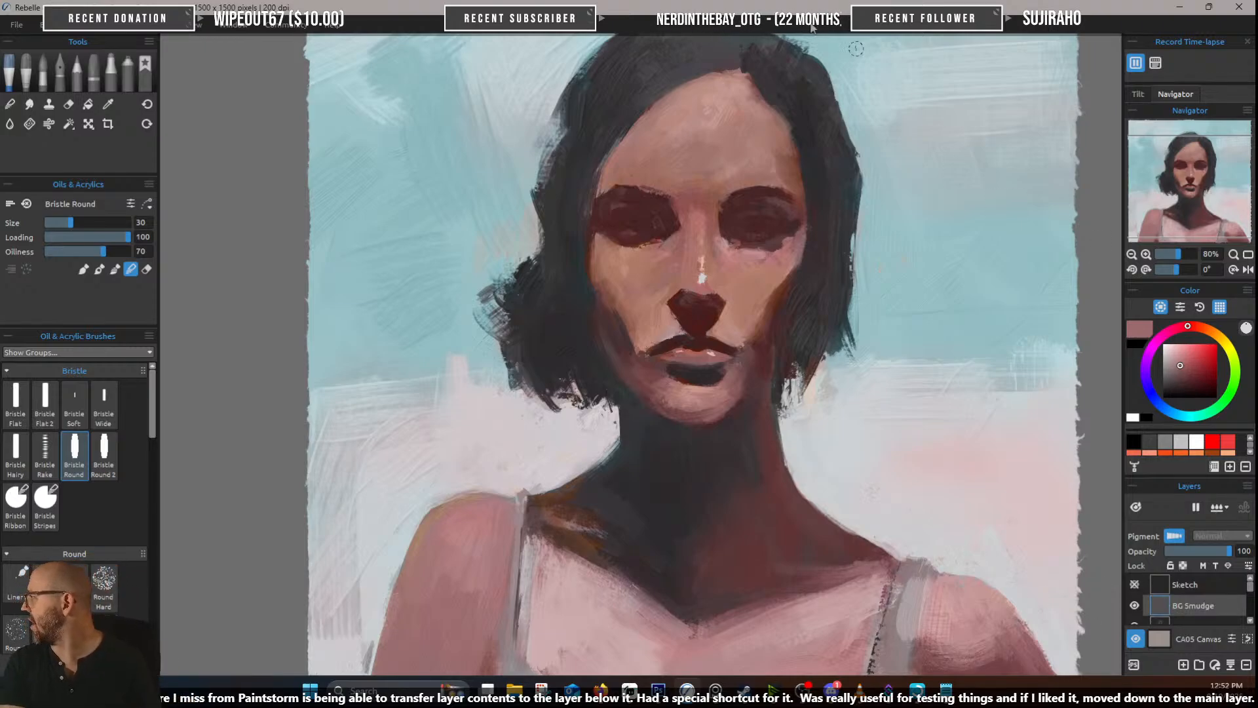
Paint a dark teal patch in the background left of the hair with Bristle Hairy, using a darkened version of the sampled background blue
scroll(661, 156, down, 3)
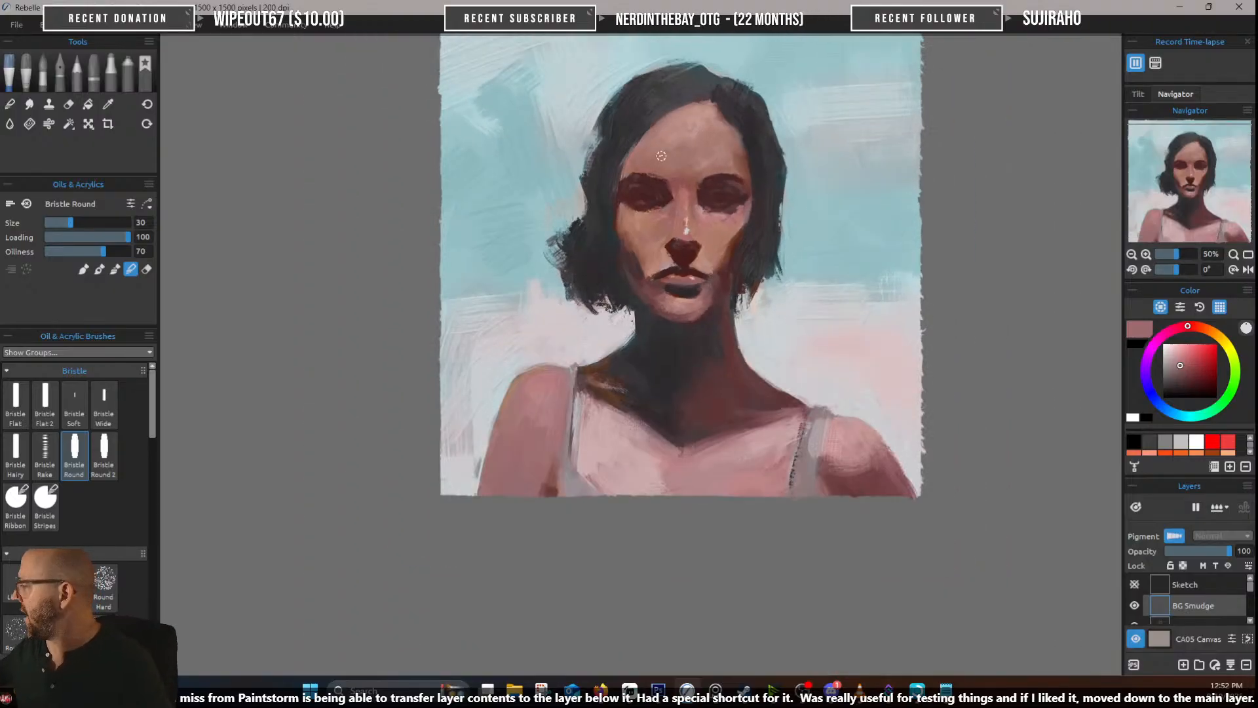
scroll(150, 411, down, 2)
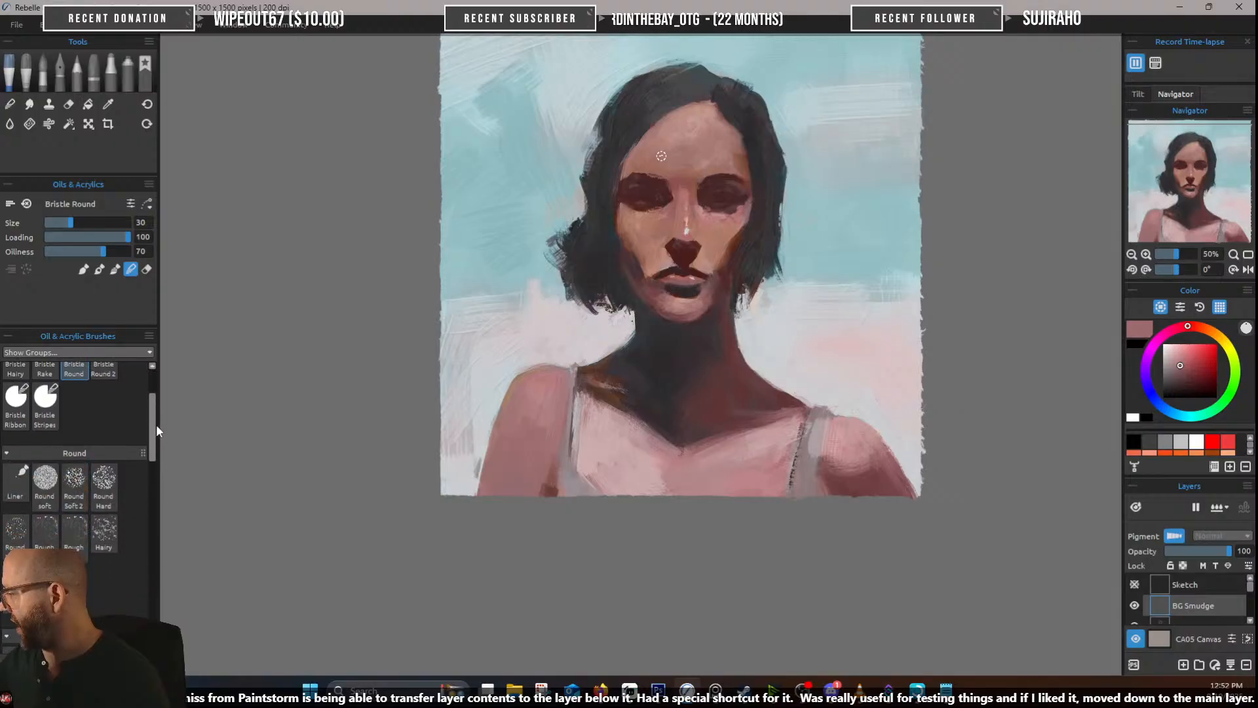
scroll(157, 401, up, 2)
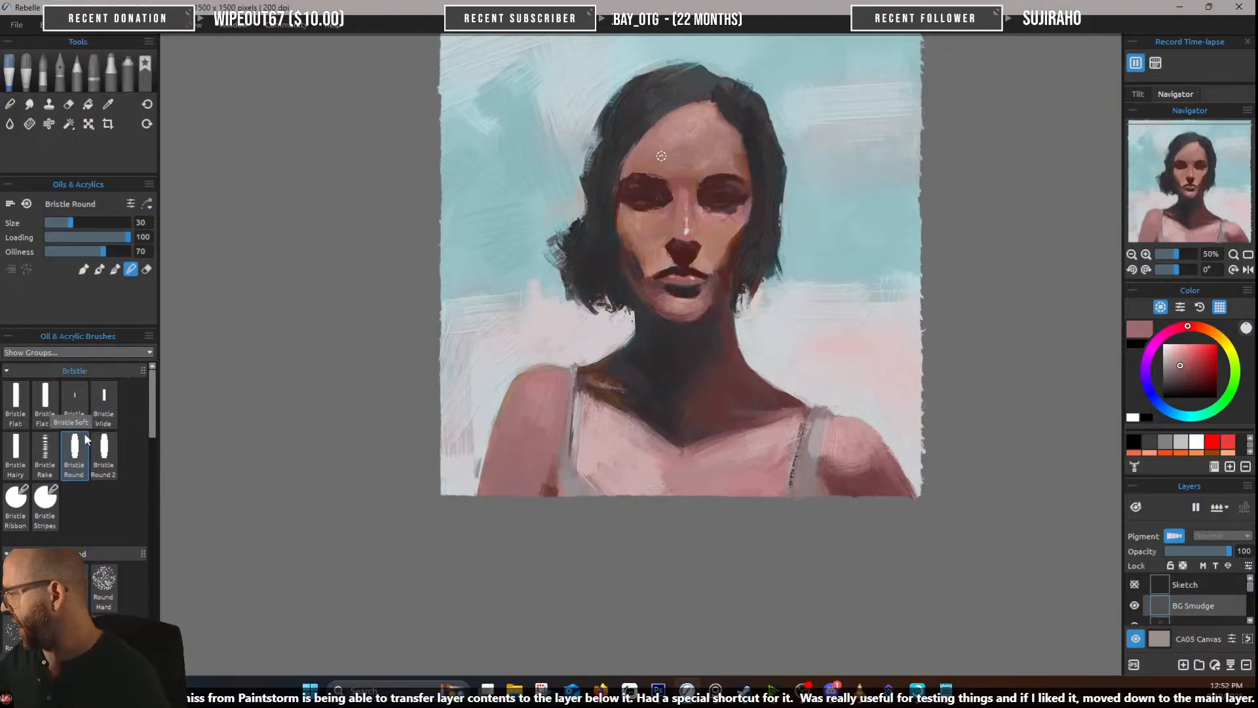
click(16, 452)
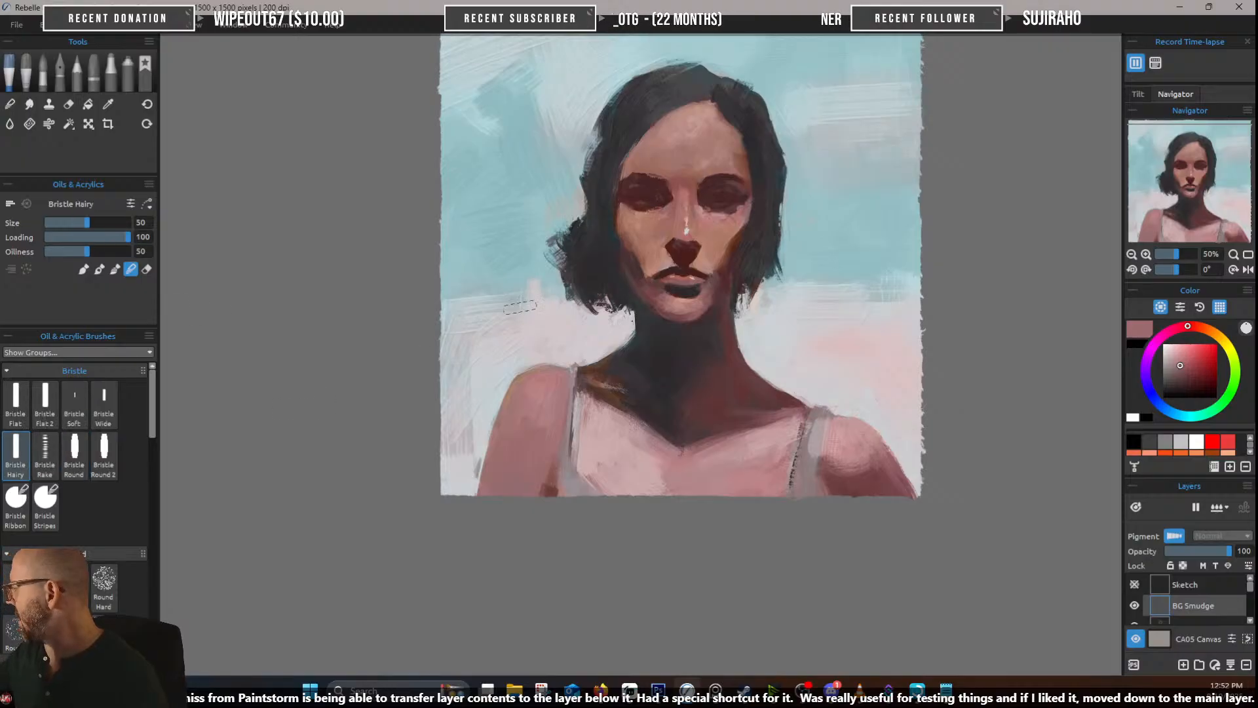
alt+click(514, 196)
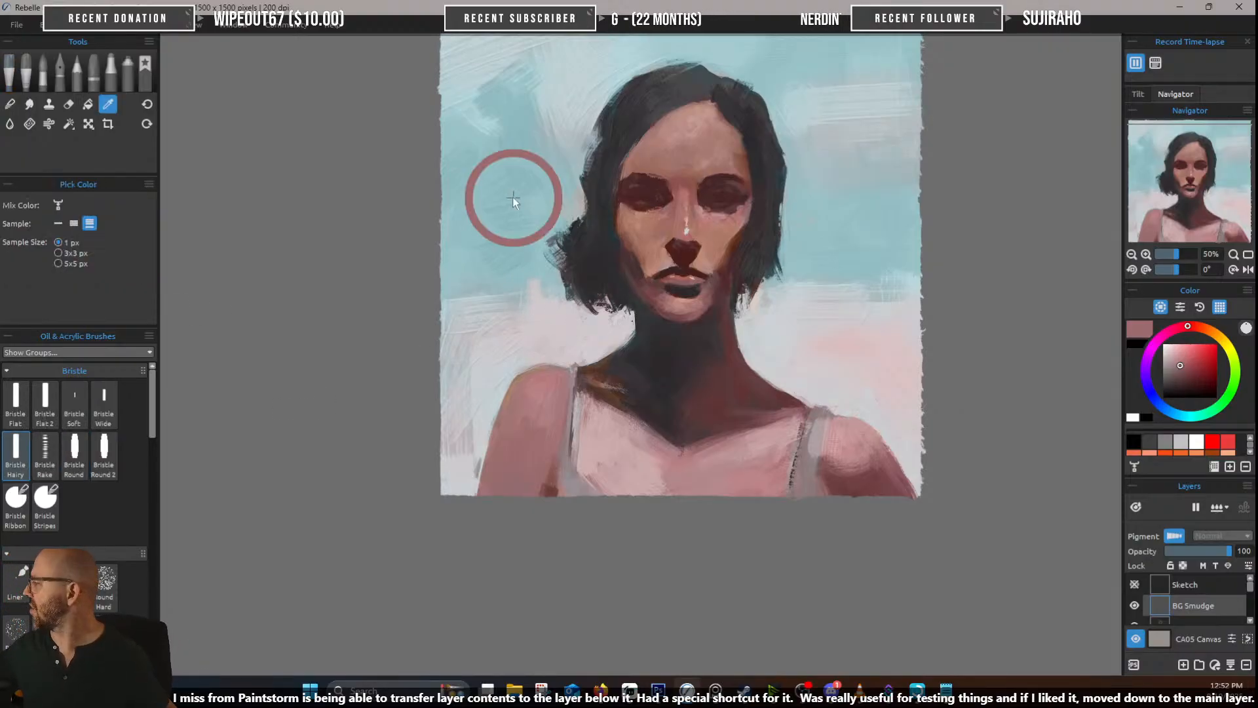
click(1189, 375)
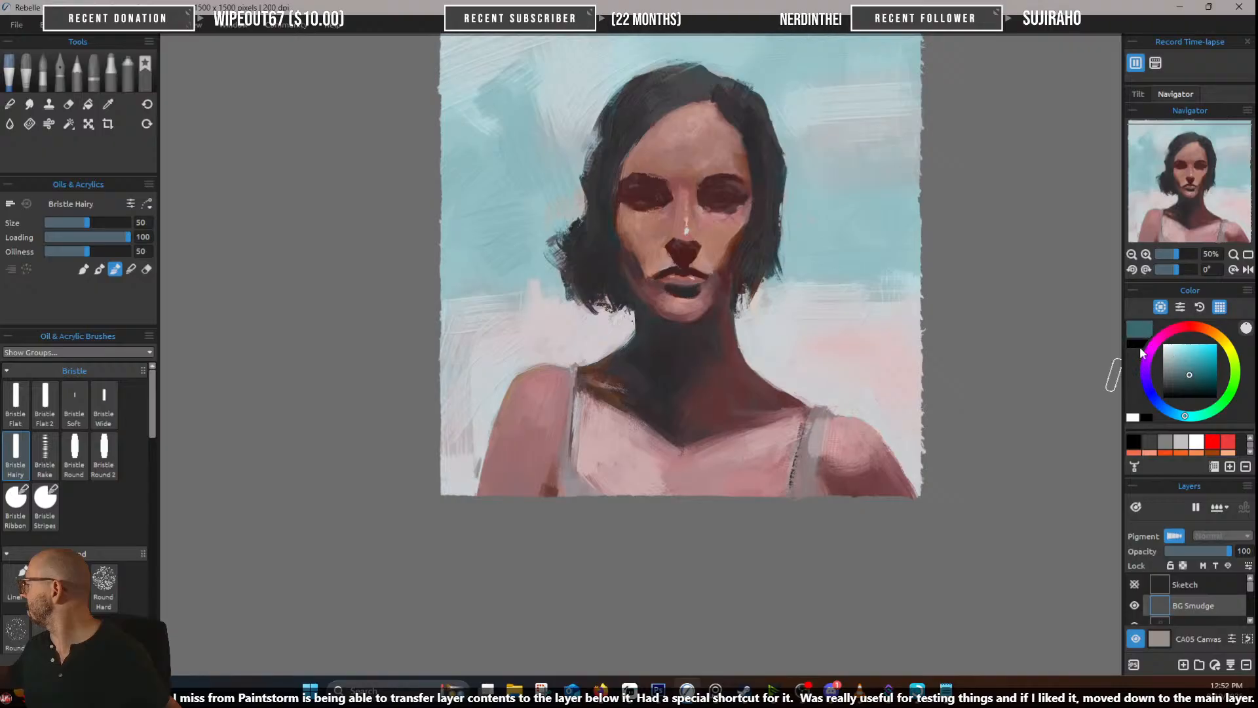
drag(467, 154, 488, 311)
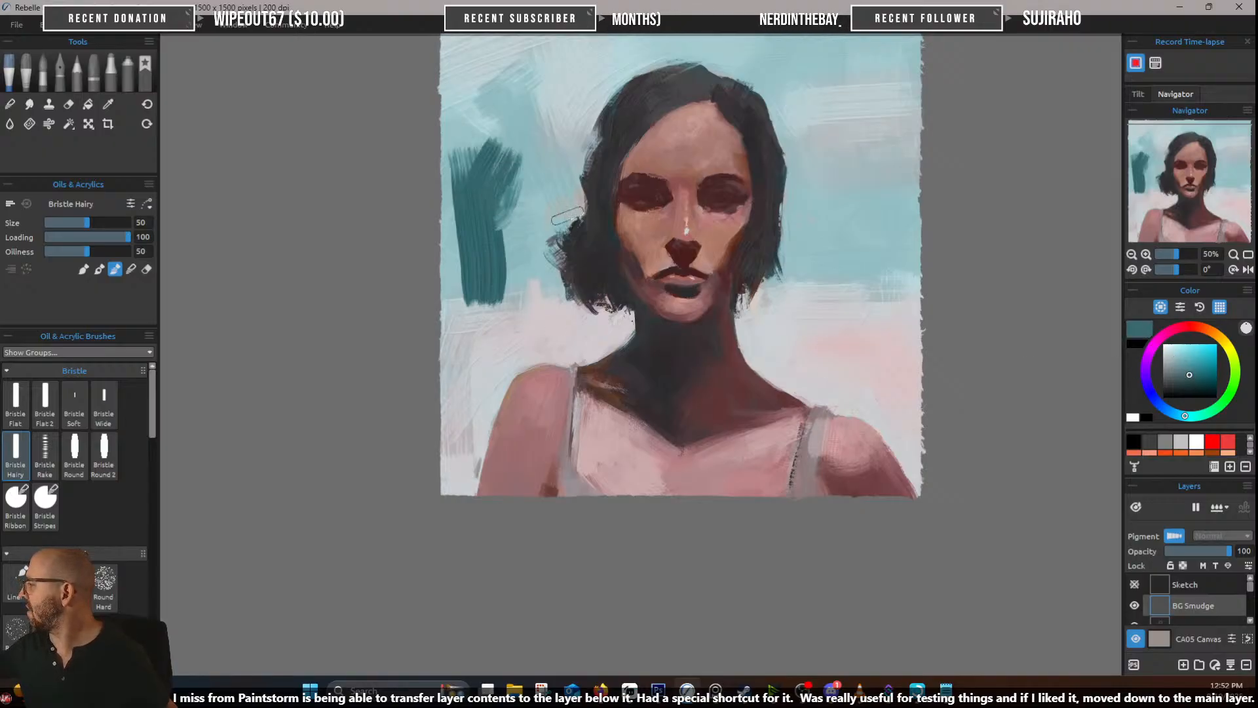
Paint broad dark teal patches in the background right of the head, extending into the canvas's upper-right corner
mouse_move(829, 72)
mouse_down()
mouse_move(852, 134)
mouse_move(844, 185)
mouse_move(878, 243)
mouse_up()
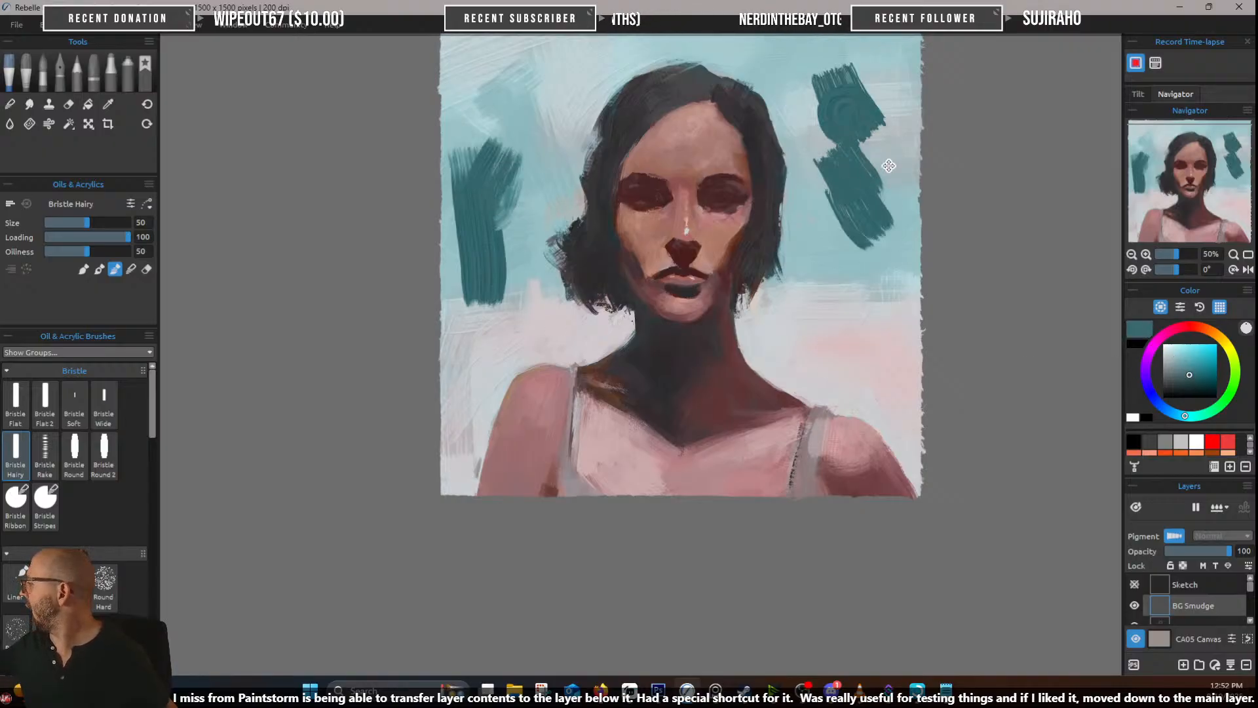
drag(886, 129, 892, 233)
drag(753, 140, 943, 85)
mouse_move(796, 147)
mouse_down()
mouse_move(944, 135)
mouse_move(898, 188)
mouse_move(903, 228)
mouse_up()
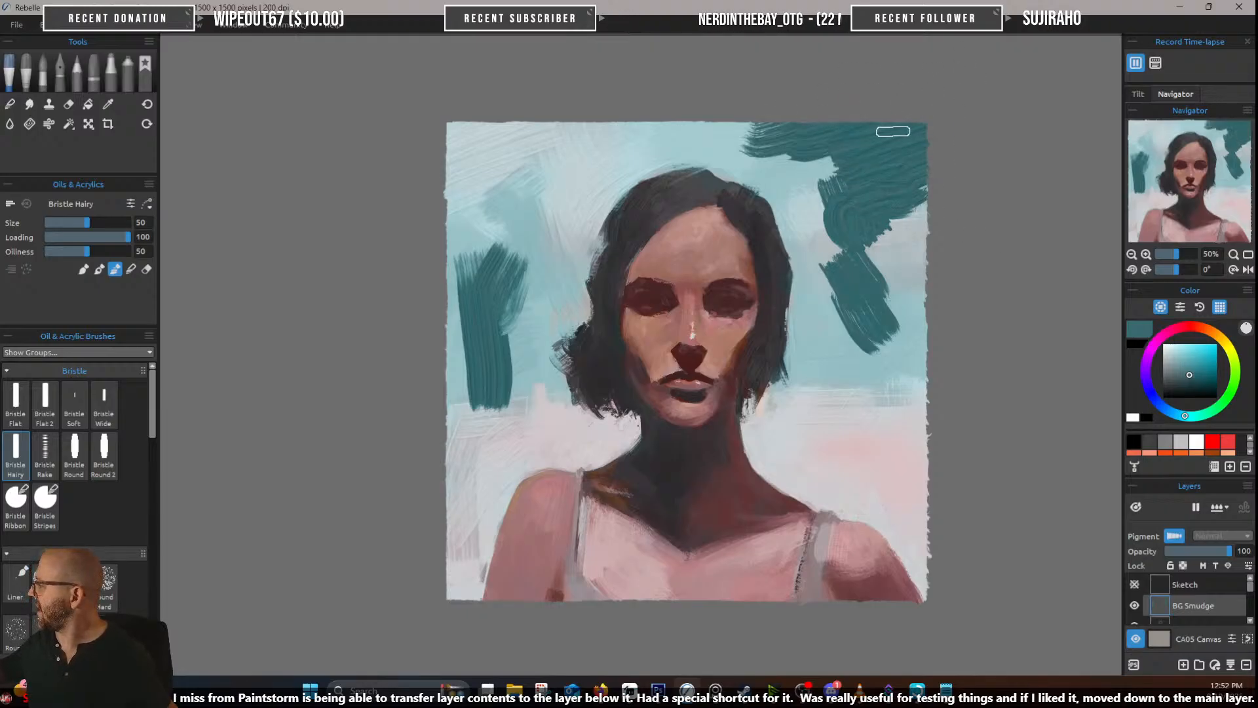
Sample the light background blue and paint loose patches over the pale pink background above both shoulders
alt+click(834, 361)
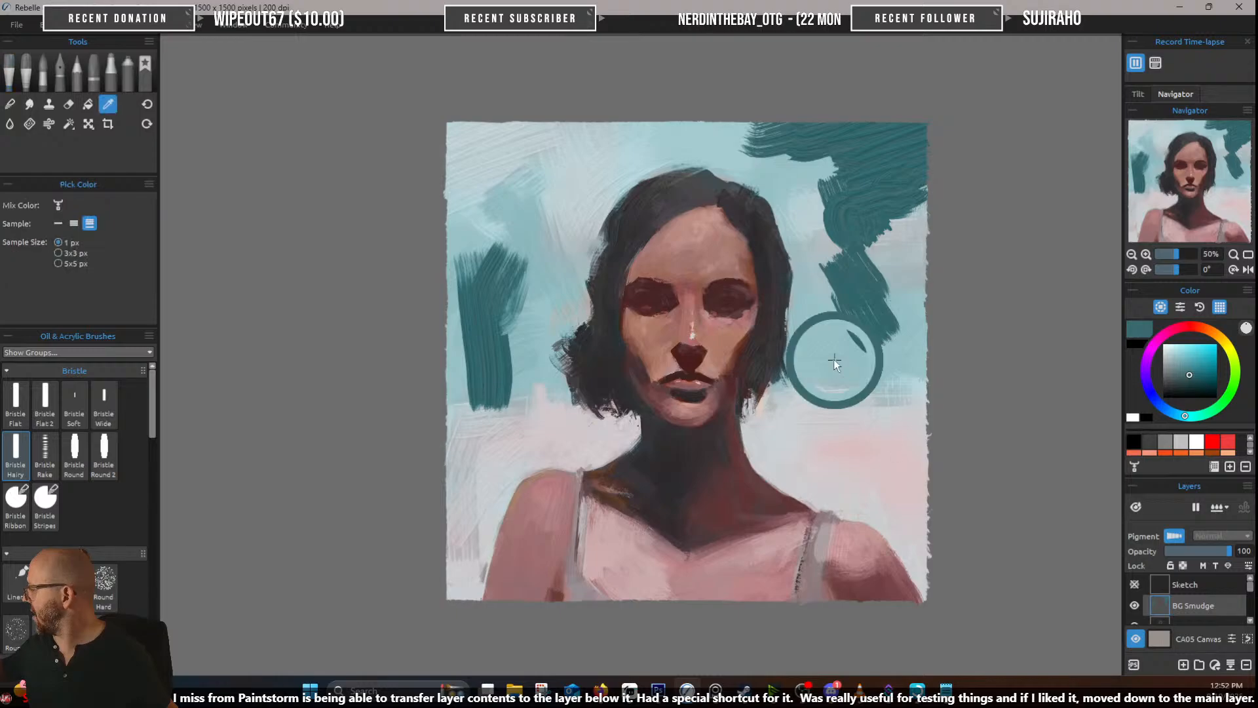
mouse_move(877, 488)
mouse_down()
mouse_move(865, 428)
mouse_move(899, 505)
mouse_up()
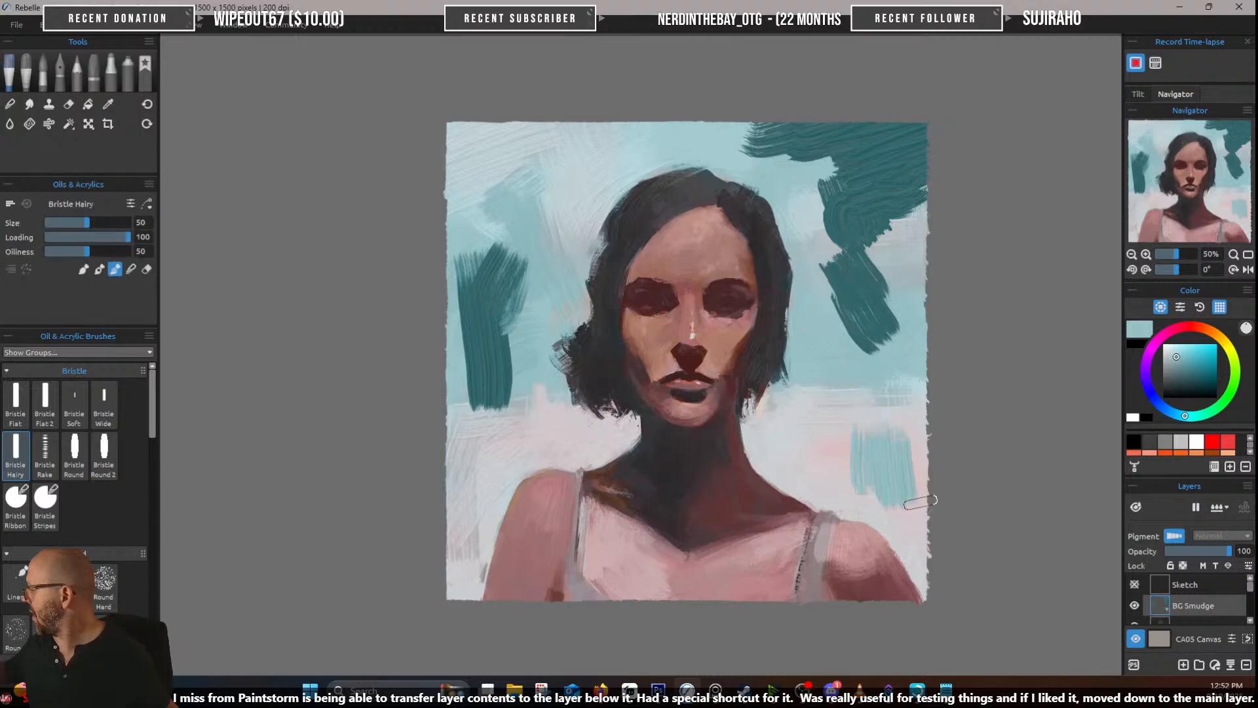
drag(480, 492, 506, 465)
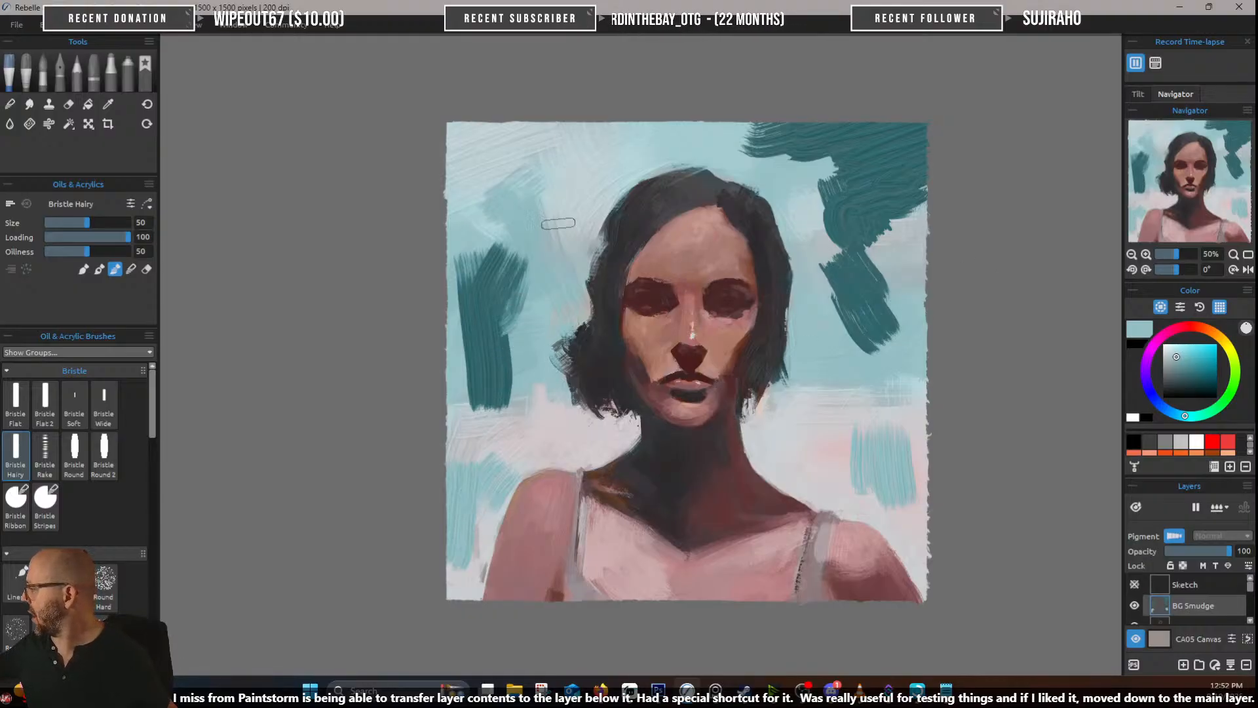
Sample the dark teal and paint a blocky patch across the canvas's upper-left corner
alt+click(492, 305)
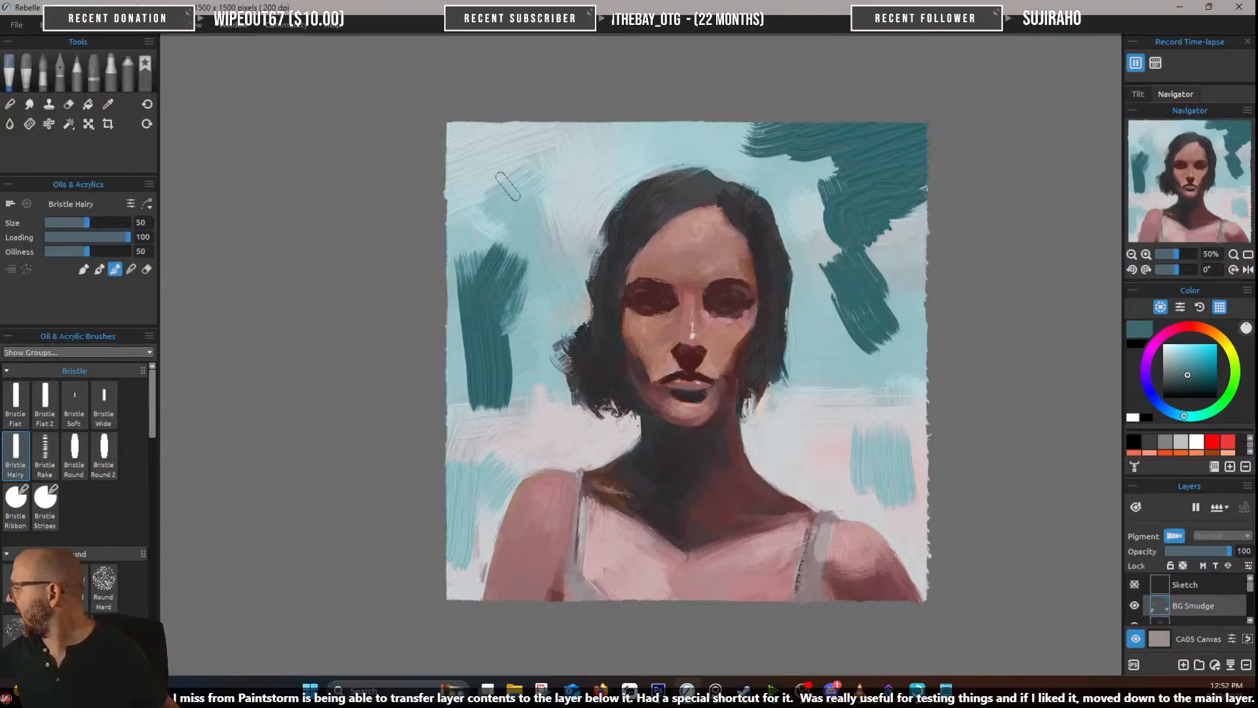
mouse_move(498, 99)
mouse_down()
mouse_move(486, 187)
mouse_move(502, 189)
mouse_up()
mouse_move(503, 129)
mouse_down()
mouse_move(502, 157)
mouse_move(480, 133)
mouse_move(435, 133)
mouse_up()
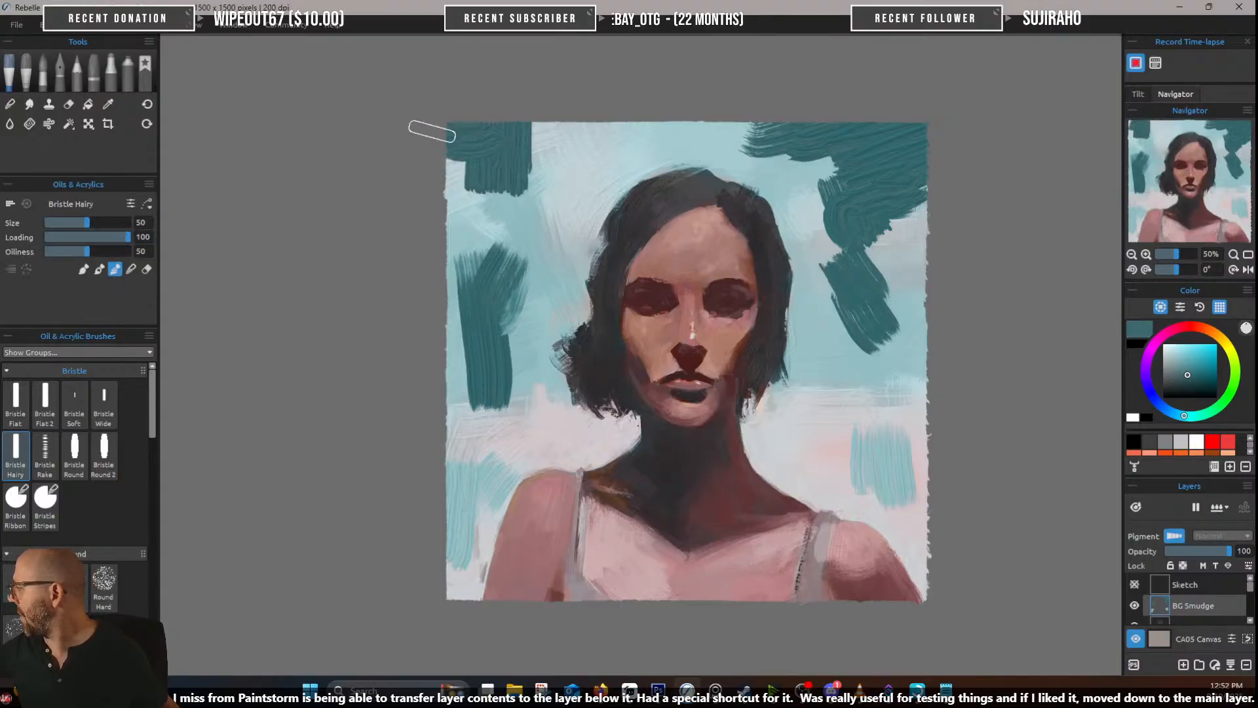
mouse_move(544, 131)
mouse_down()
mouse_move(496, 134)
mouse_move(560, 148)
mouse_up()
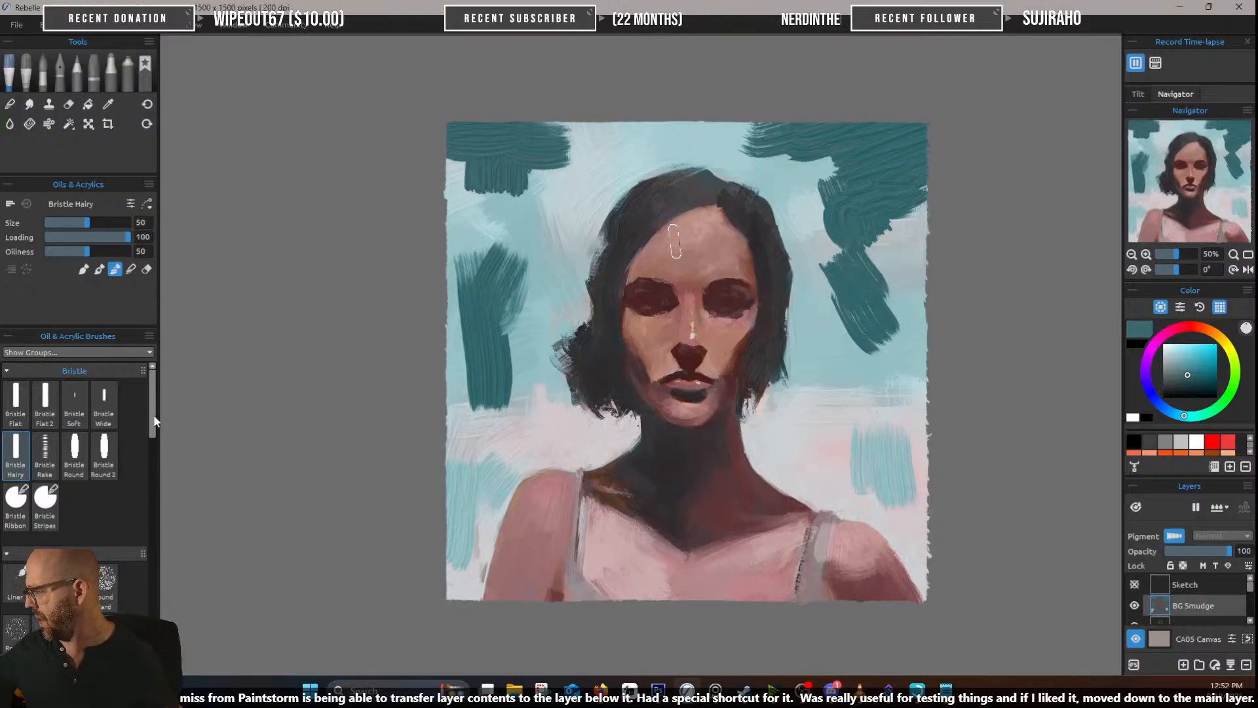
Sample the light background blue and brush it over the dark teal patch left of the hair with Rough Oily at size 35
alt+click(550, 288)
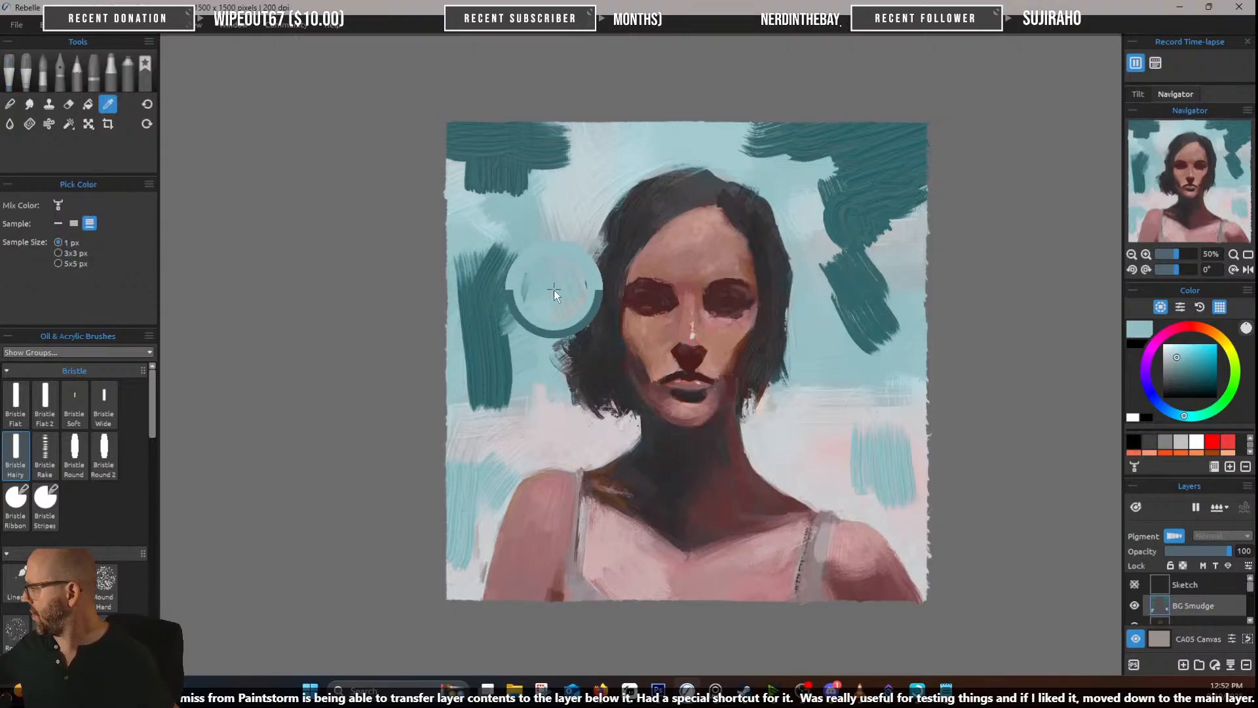
drag(152, 415, 156, 447)
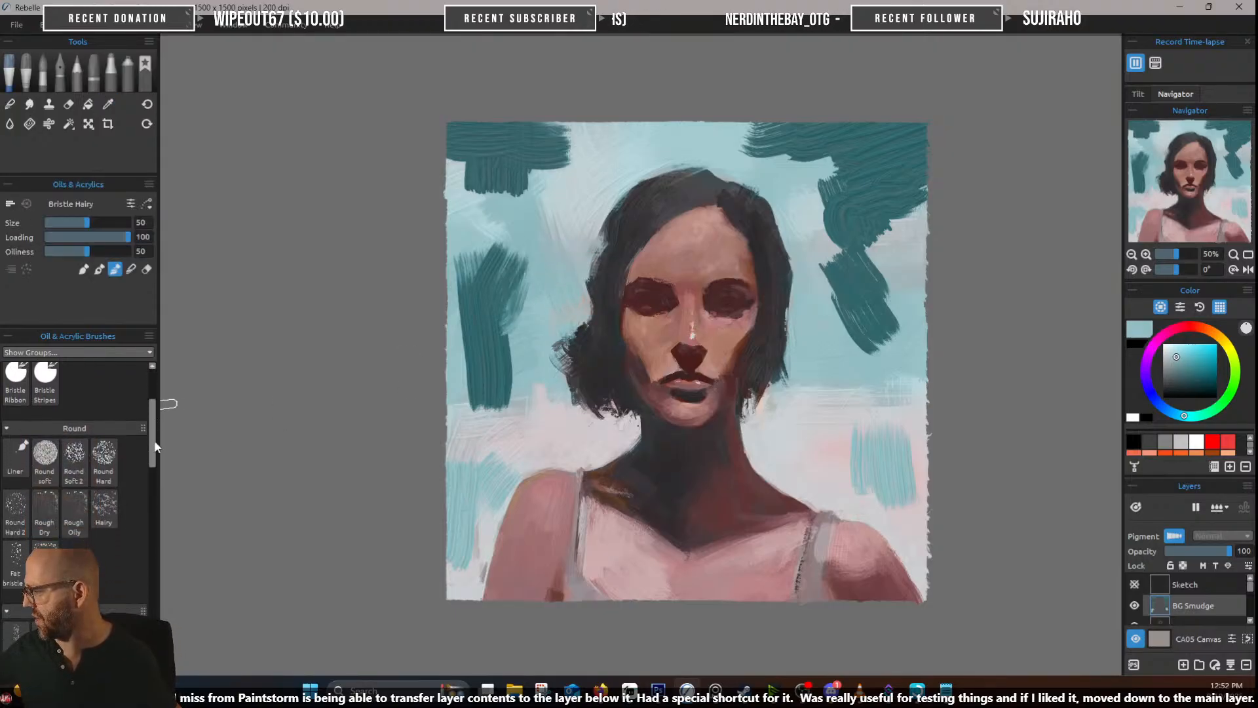
click(74, 509)
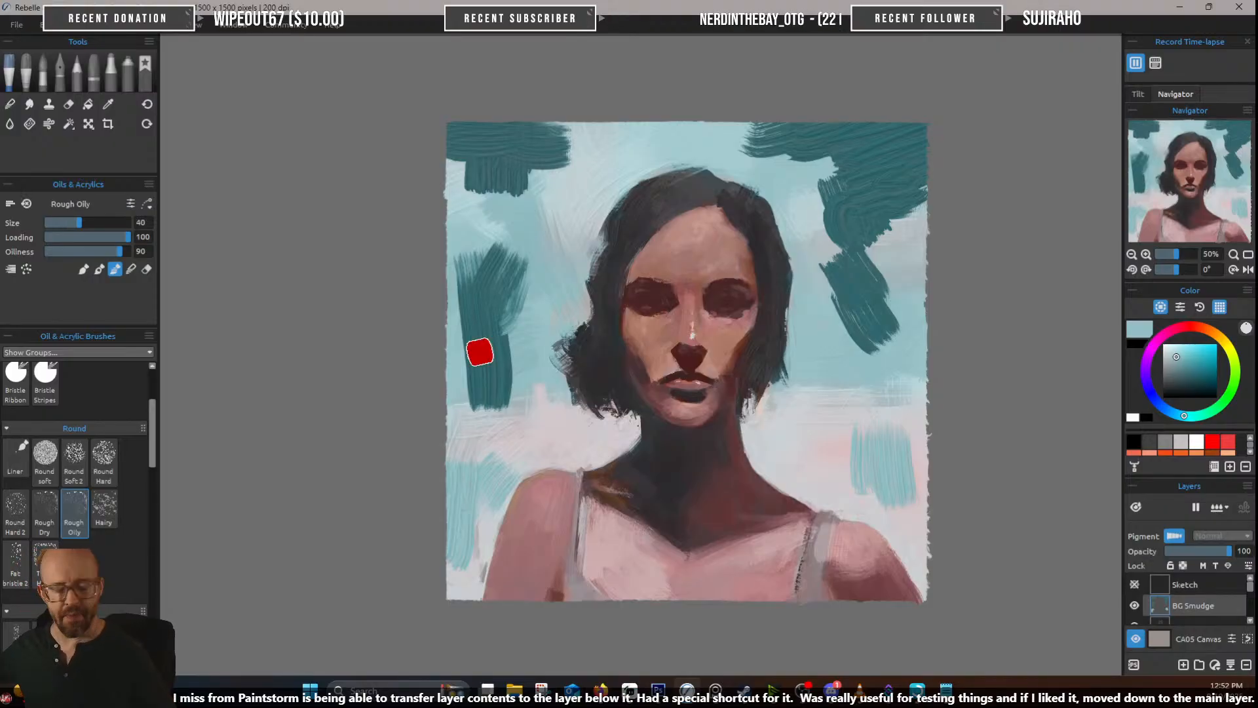
mouse_move(479, 352)
mouse_down()
mouse_move(544, 351)
mouse_move(487, 357)
mouse_move(496, 295)
mouse_move(509, 308)
mouse_move(469, 306)
mouse_move(468, 347)
mouse_up()
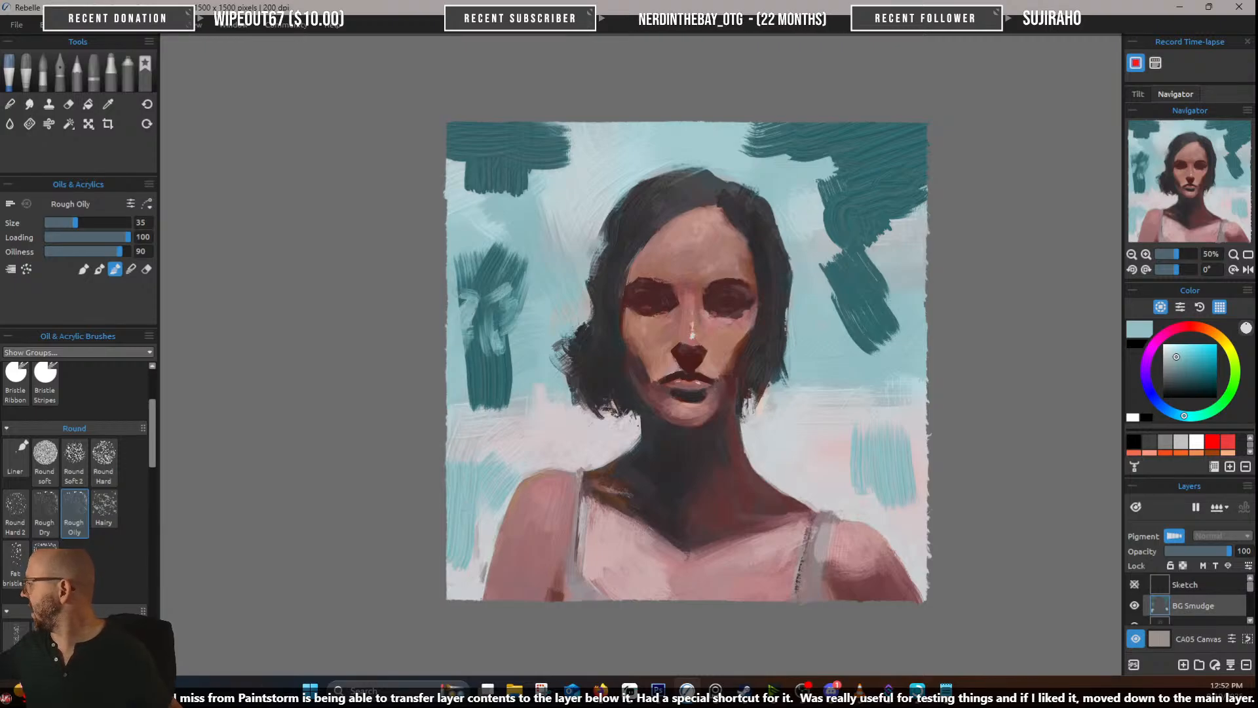
Break up the edges of the dark teal patches right of the head with light blue strokes
drag(834, 179, 840, 231)
mouse_move(893, 190)
mouse_down()
mouse_move(893, 217)
mouse_move(923, 196)
mouse_up()
mouse_move(851, 155)
mouse_down()
mouse_move(820, 130)
mouse_move(793, 153)
mouse_move(815, 137)
mouse_move(834, 158)
mouse_move(800, 172)
mouse_move(739, 160)
mouse_up()
drag(838, 289, 859, 365)
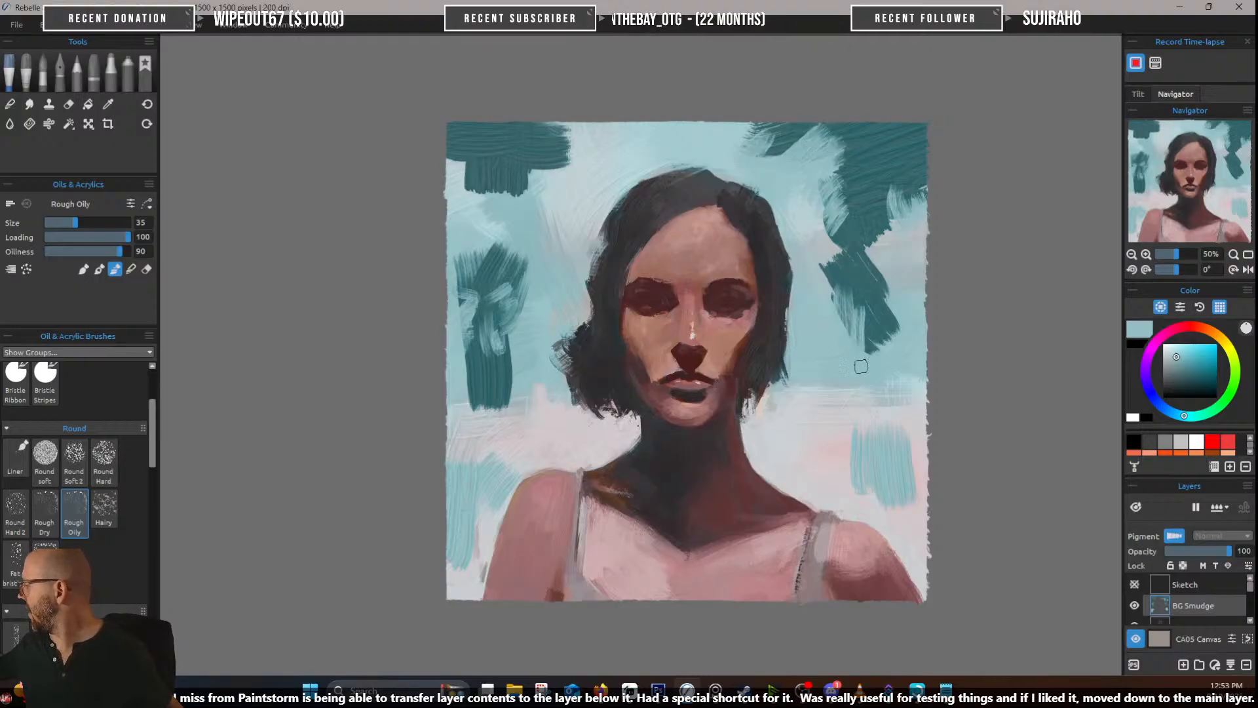
drag(868, 303, 871, 351)
drag(880, 347, 887, 318)
mouse_move(827, 262)
mouse_down()
mouse_move(833, 318)
mouse_move(855, 276)
mouse_up()
Break up the upper-left teal patch and the lower end of the patch beside the hair with light blue strokes
drag(527, 150, 524, 197)
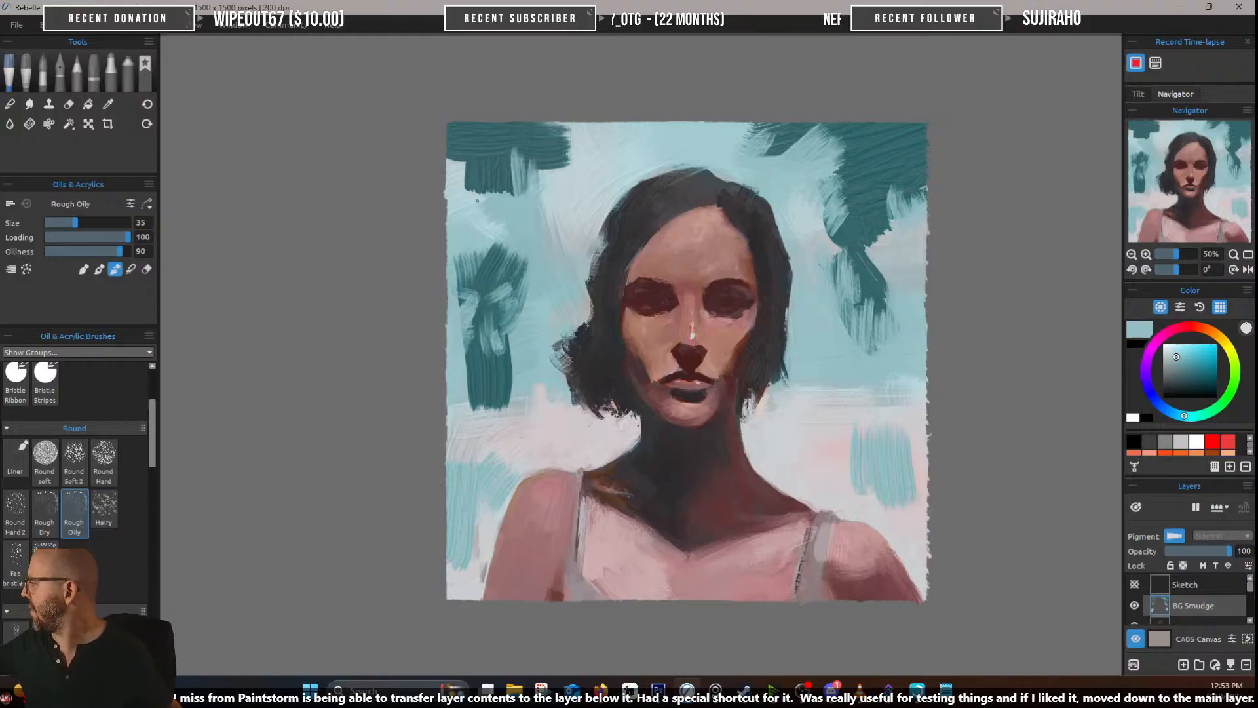
mouse_move(473, 164)
mouse_down()
mouse_move(478, 200)
mouse_move(483, 152)
mouse_move(521, 177)
mouse_up()
mouse_move(567, 128)
mouse_down()
mouse_move(564, 182)
mouse_move(549, 138)
mouse_move(529, 157)
mouse_up()
mouse_move(497, 372)
mouse_down()
mouse_move(478, 403)
mouse_move(511, 406)
mouse_up()
Sample the pale pink background and paint it over parts of the light blue patches above both shoulders
key(alt)
alt+click(818, 434)
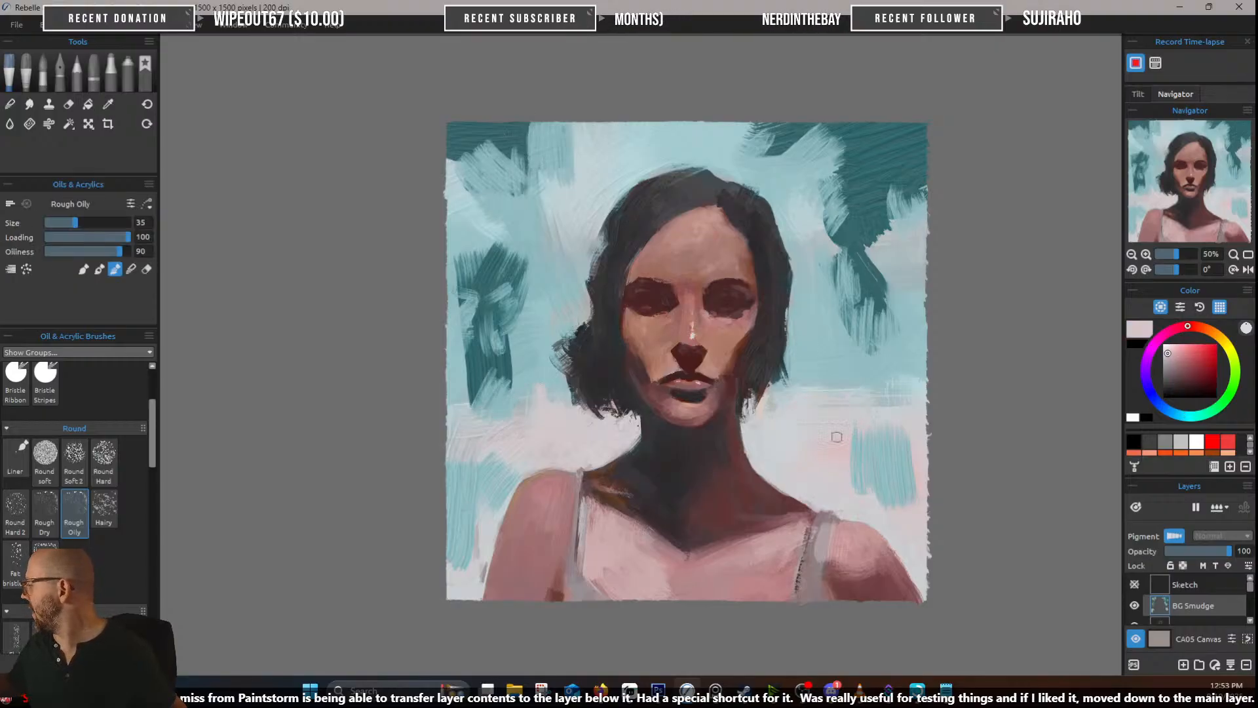
drag(869, 485, 884, 503)
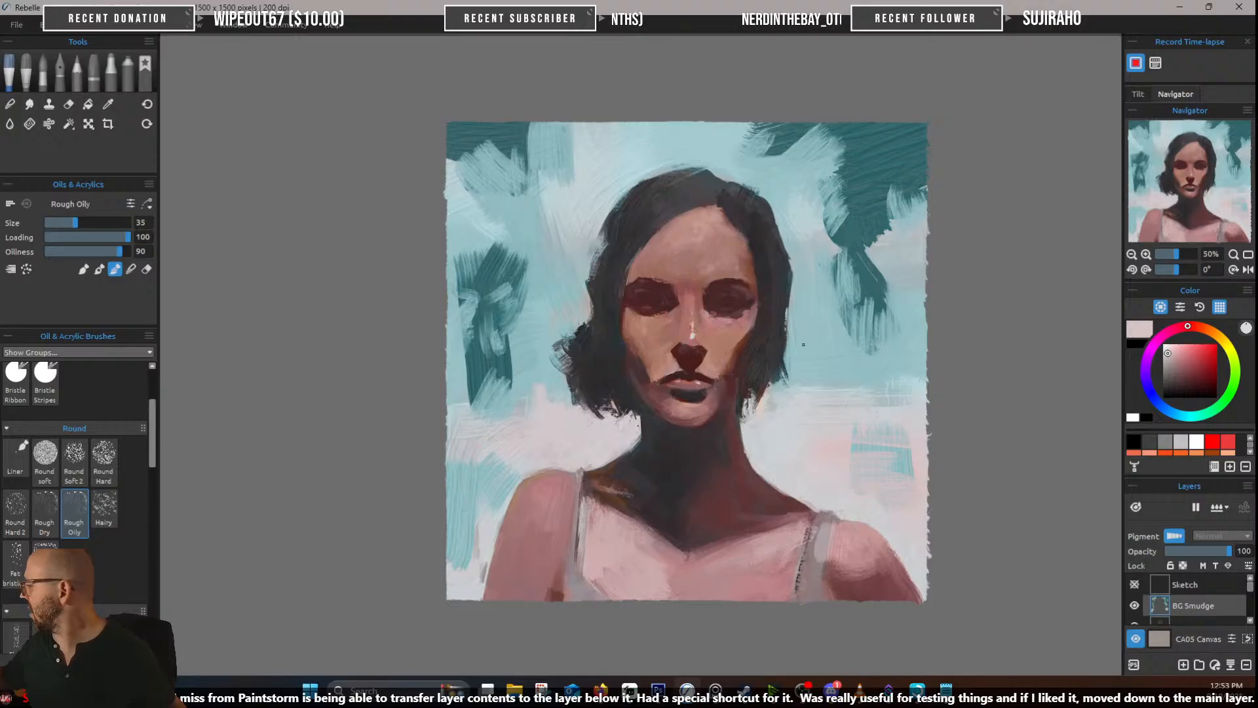
drag(482, 477, 468, 498)
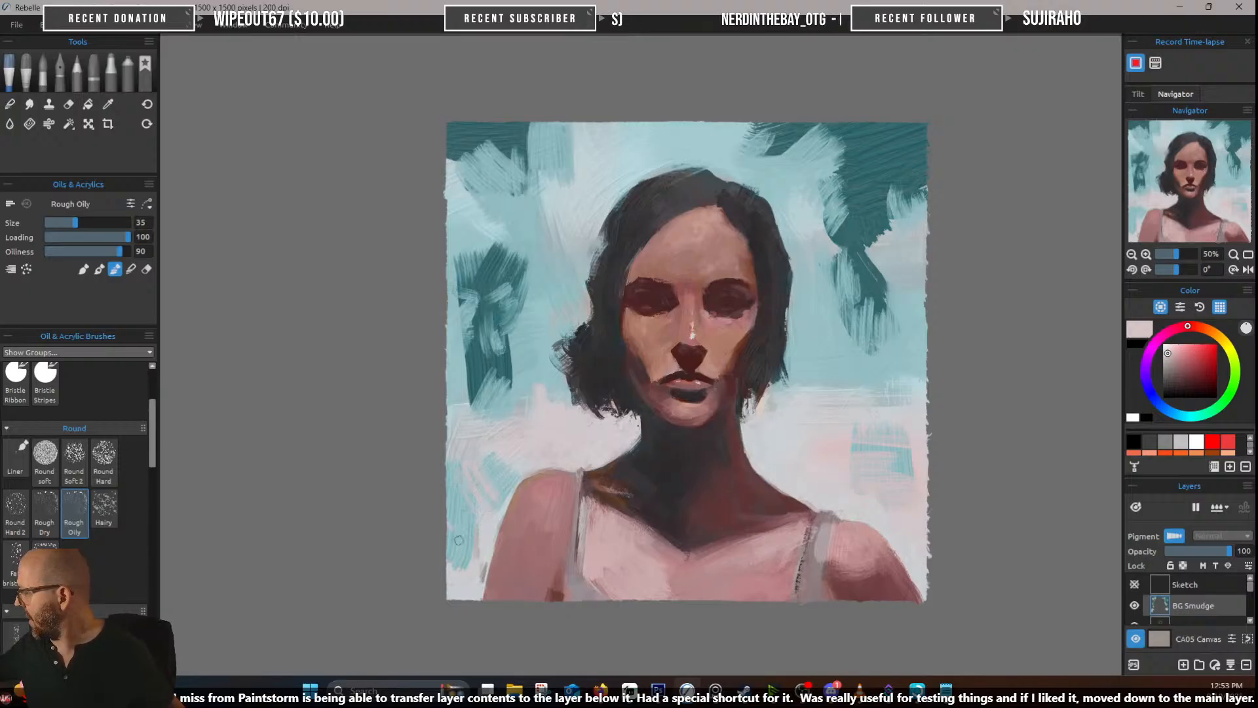
drag(459, 540, 455, 577)
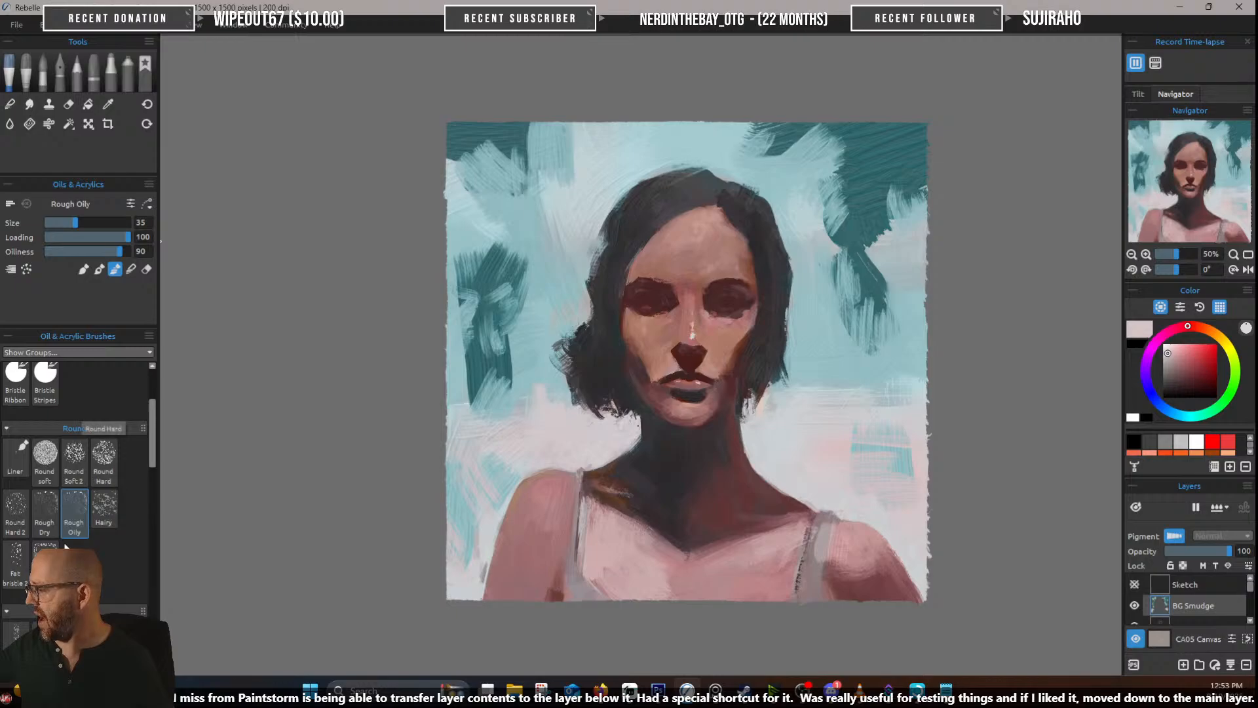
Smudge the upper-left teal strokes into the background with Fat bristle 2 in blend mode at size 60
click(45, 551)
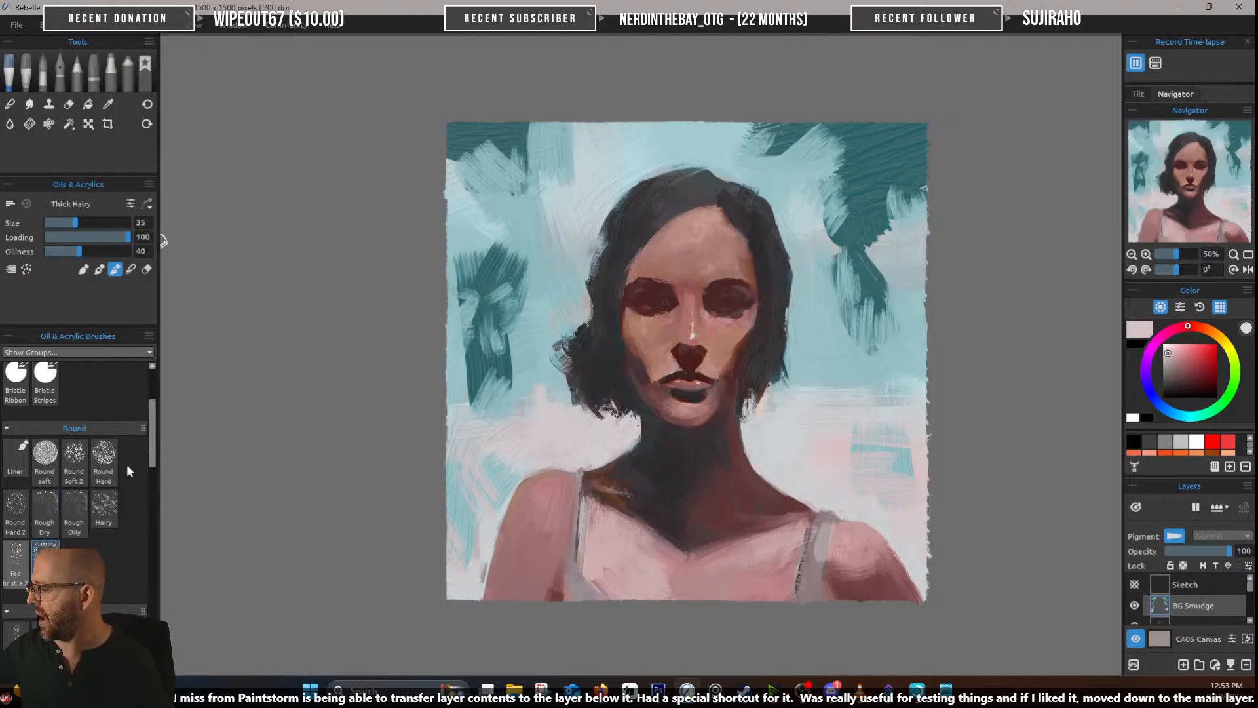
click(131, 269)
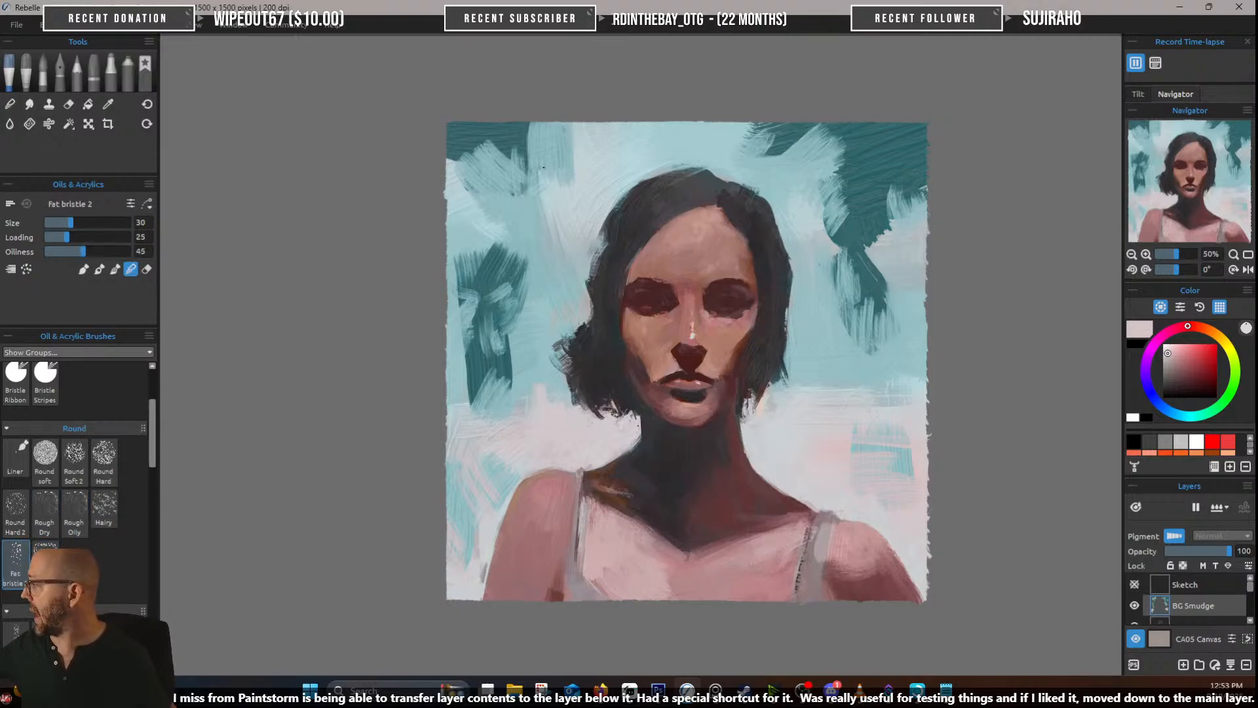
key(])
key(])
key(])
key(])
key(])
key(])
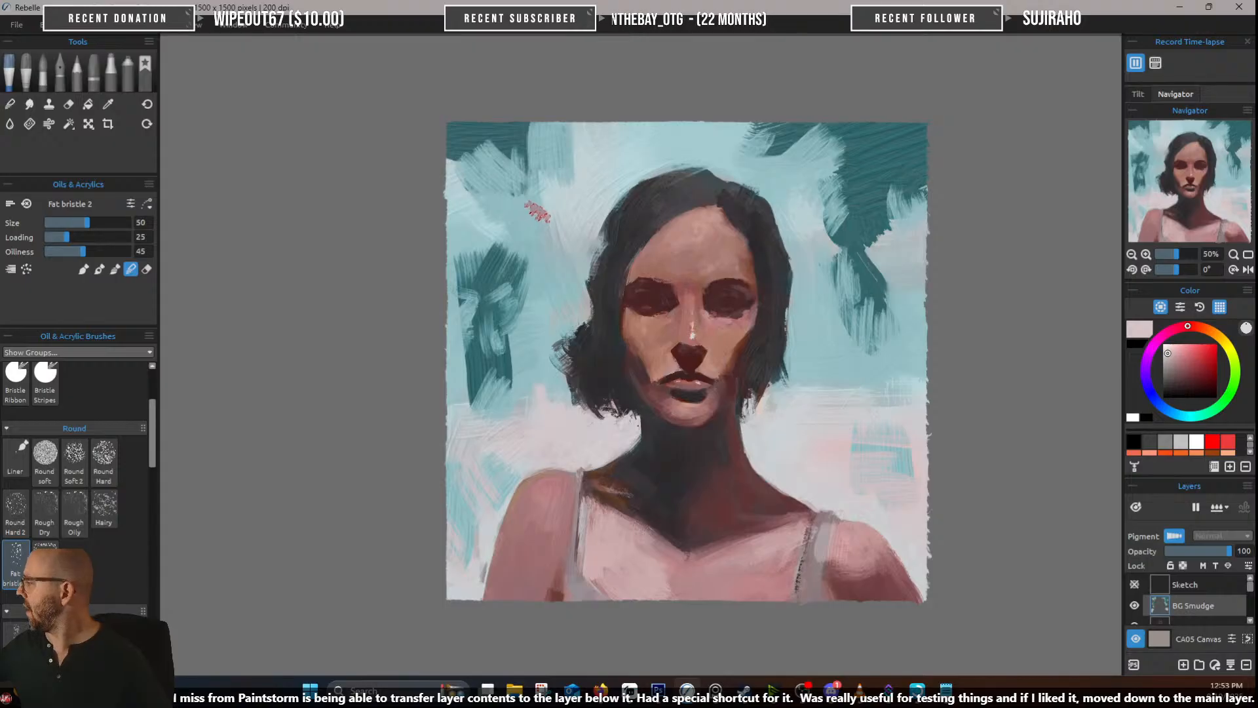
key([)
key([)
key([)
mouse_move(509, 150)
mouse_down()
mouse_move(509, 223)
mouse_move(538, 161)
mouse_up()
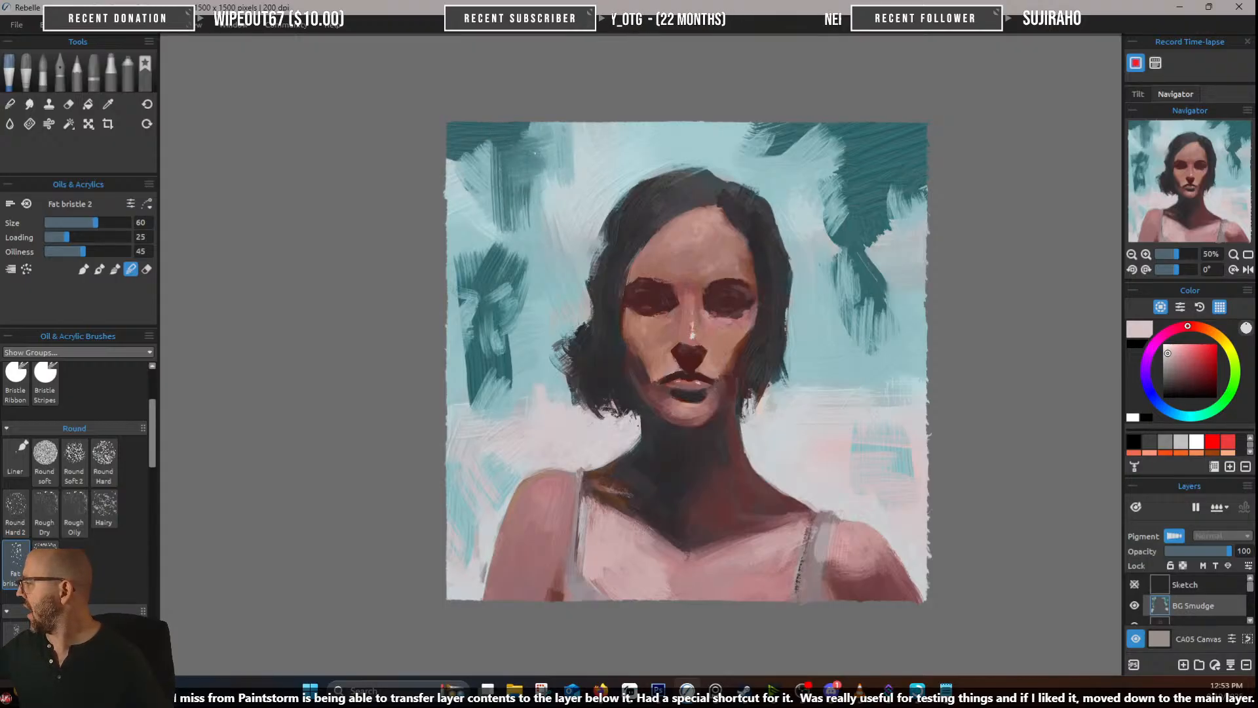
drag(463, 140, 469, 195)
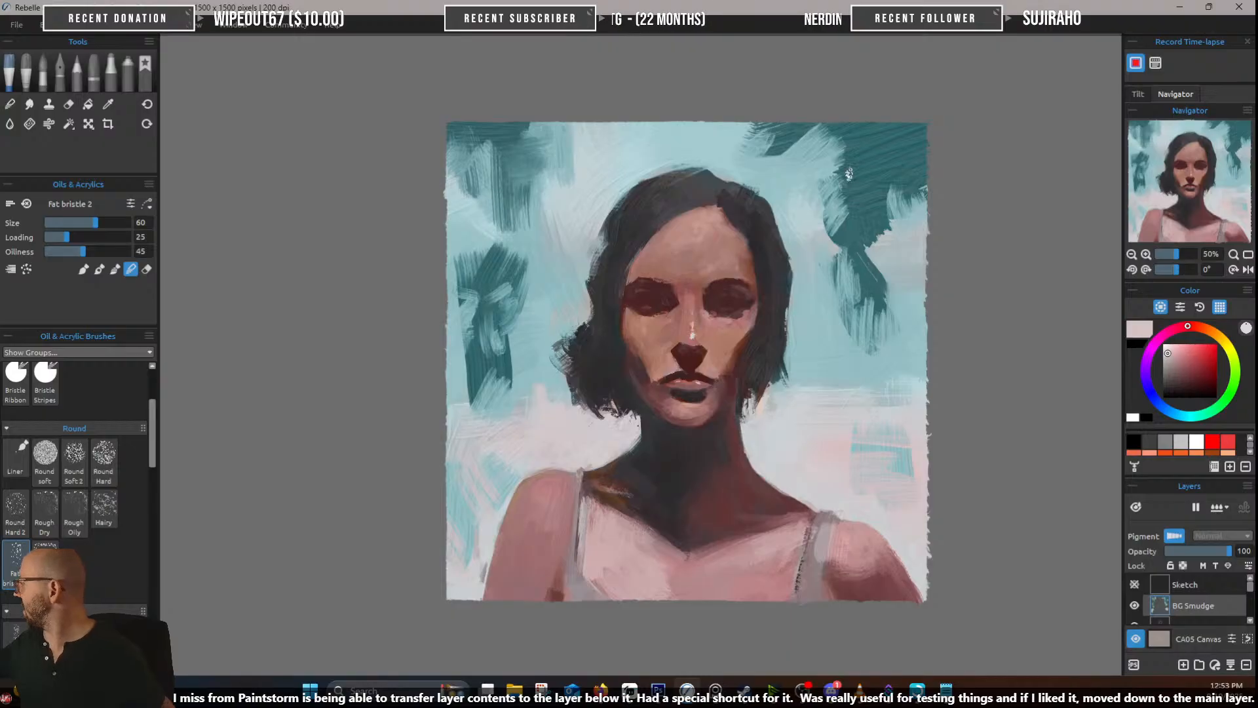
Smudge the dark teal patches on both sides of the head into the light blue background
mouse_move(848, 174)
mouse_down()
mouse_move(842, 275)
mouse_move(845, 216)
mouse_move(890, 330)
mouse_move(834, 329)
mouse_move(920, 315)
mouse_move(881, 304)
mouse_move(888, 324)
mouse_up()
mouse_move(910, 213)
mouse_down()
mouse_move(916, 141)
mouse_move(898, 235)
mouse_move(891, 190)
mouse_move(885, 243)
mouse_move(884, 146)
mouse_move(871, 131)
mouse_move(912, 160)
mouse_move(773, 131)
mouse_move(819, 157)
mouse_move(806, 181)
mouse_move(813, 137)
mouse_move(864, 120)
mouse_move(796, 216)
mouse_move(848, 204)
mouse_up()
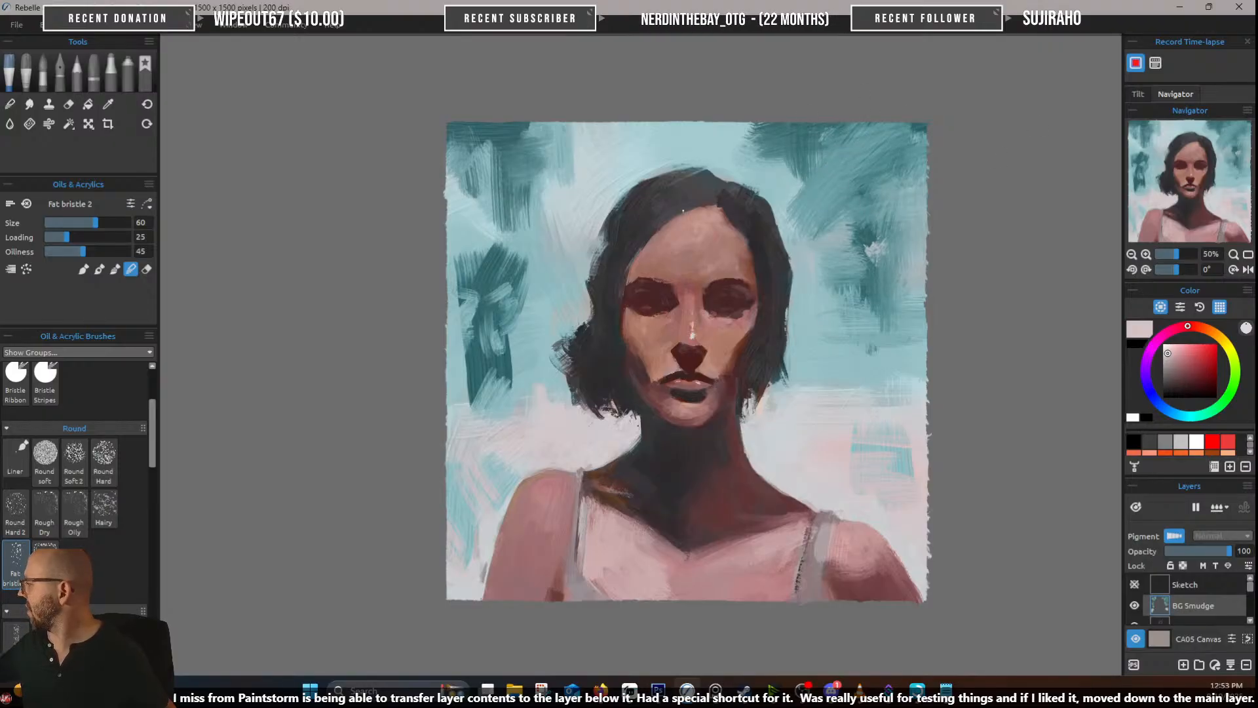
mouse_move(544, 217)
mouse_down()
mouse_move(526, 183)
mouse_move(523, 204)
mouse_move(492, 200)
mouse_move(471, 216)
mouse_move(470, 175)
mouse_move(493, 167)
mouse_move(514, 215)
mouse_move(518, 150)
mouse_move(490, 164)
mouse_move(503, 222)
mouse_move(518, 200)
mouse_move(511, 173)
mouse_move(540, 190)
mouse_move(462, 163)
mouse_up()
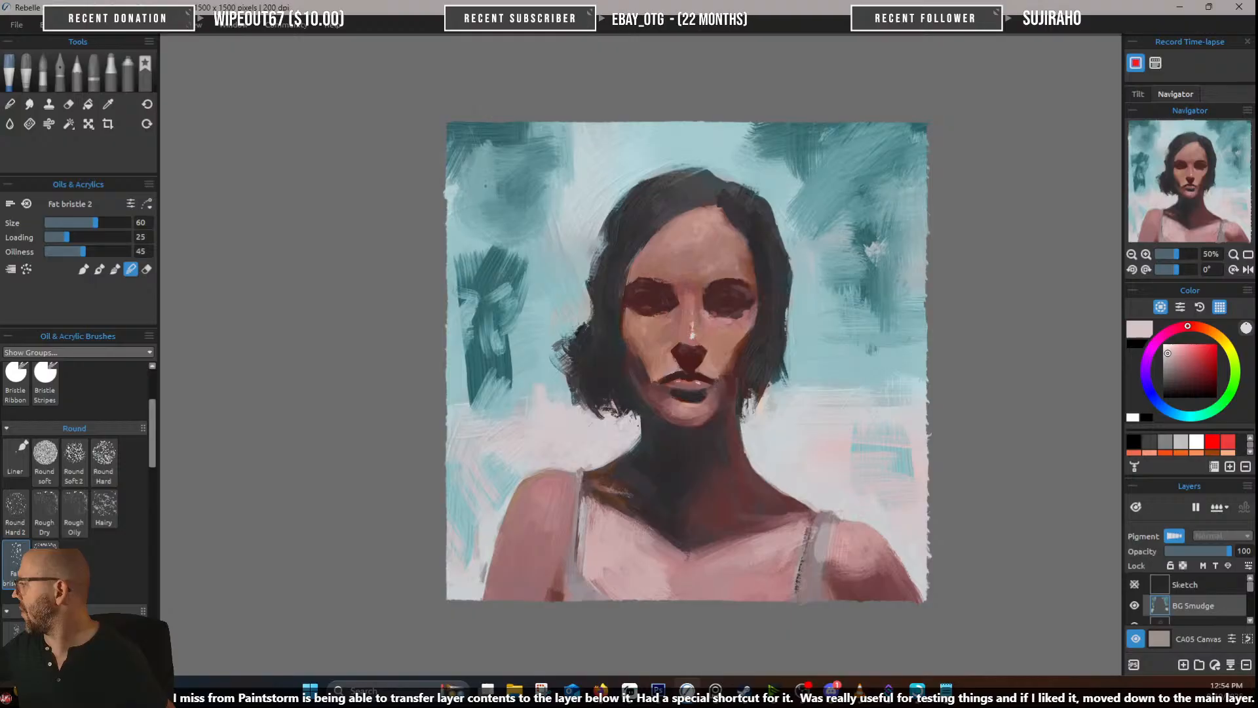
mouse_move(505, 370)
mouse_down()
mouse_move(459, 361)
mouse_move(485, 400)
mouse_move(500, 397)
mouse_up()
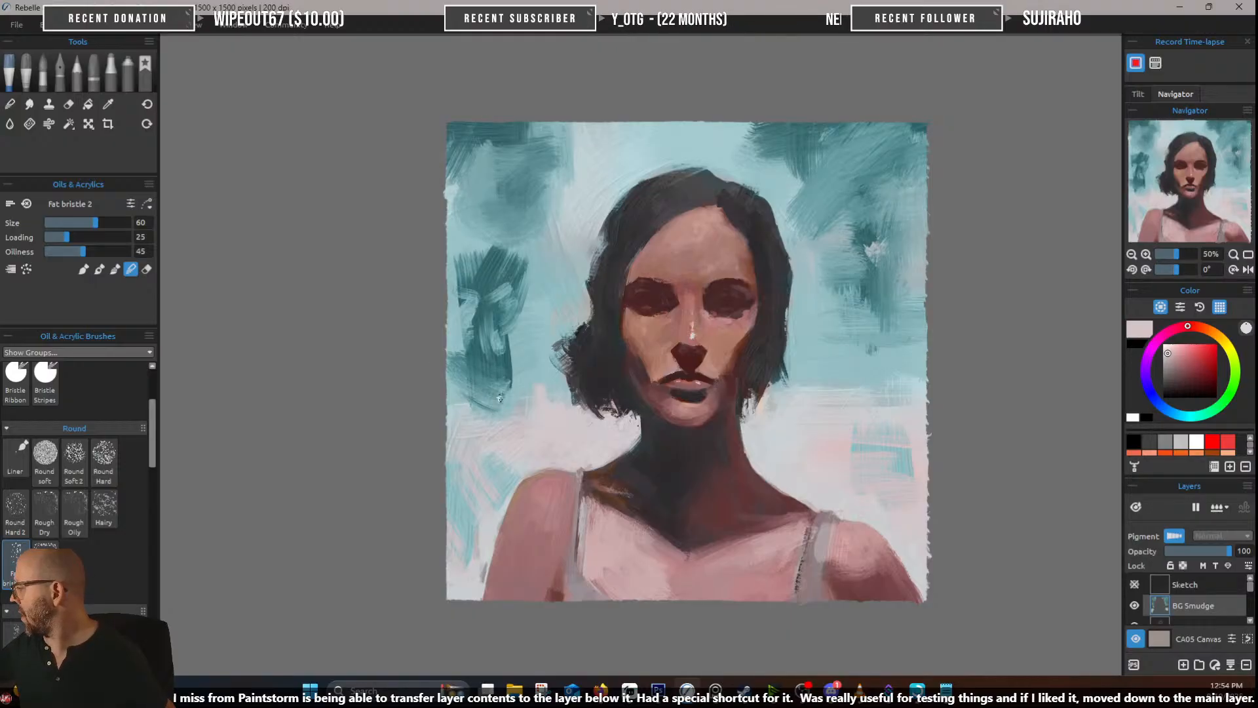
mouse_move(485, 265)
mouse_down()
mouse_move(570, 255)
mouse_move(552, 260)
mouse_move(549, 325)
mouse_up()
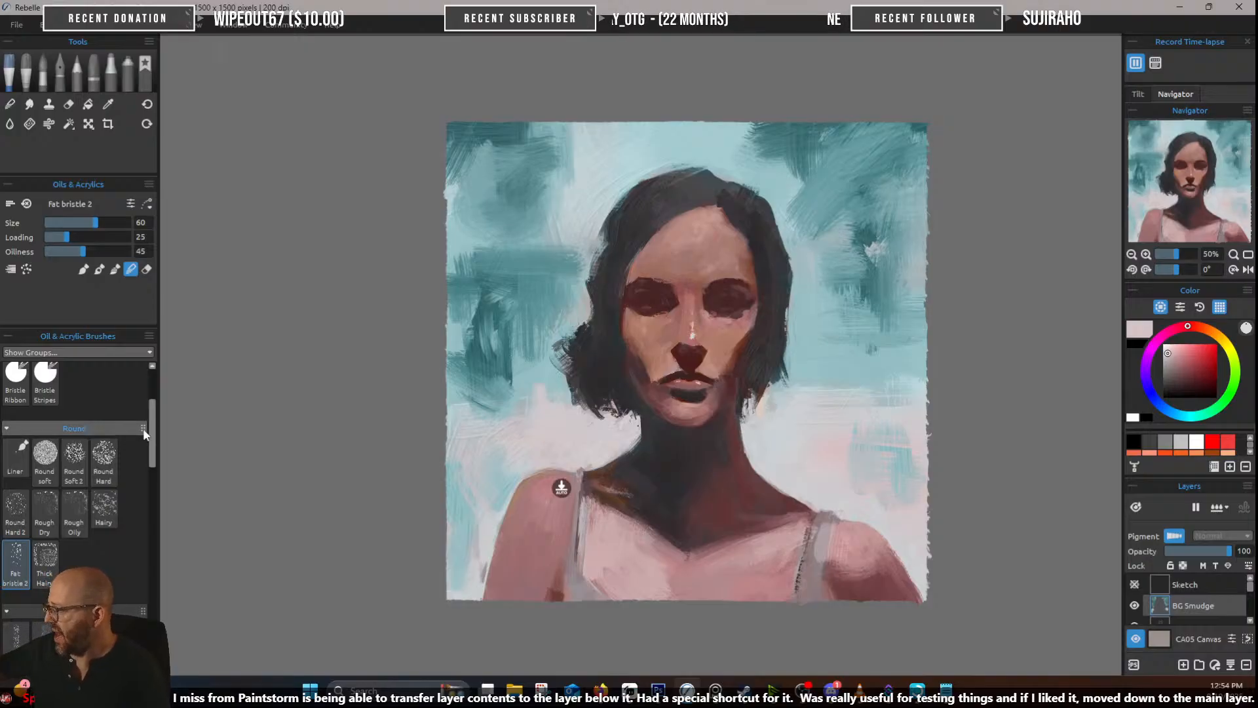
Paint ochre patches on both sides of the head and above both shoulders with Knife Dry 2 at size 50
drag(153, 441, 156, 521)
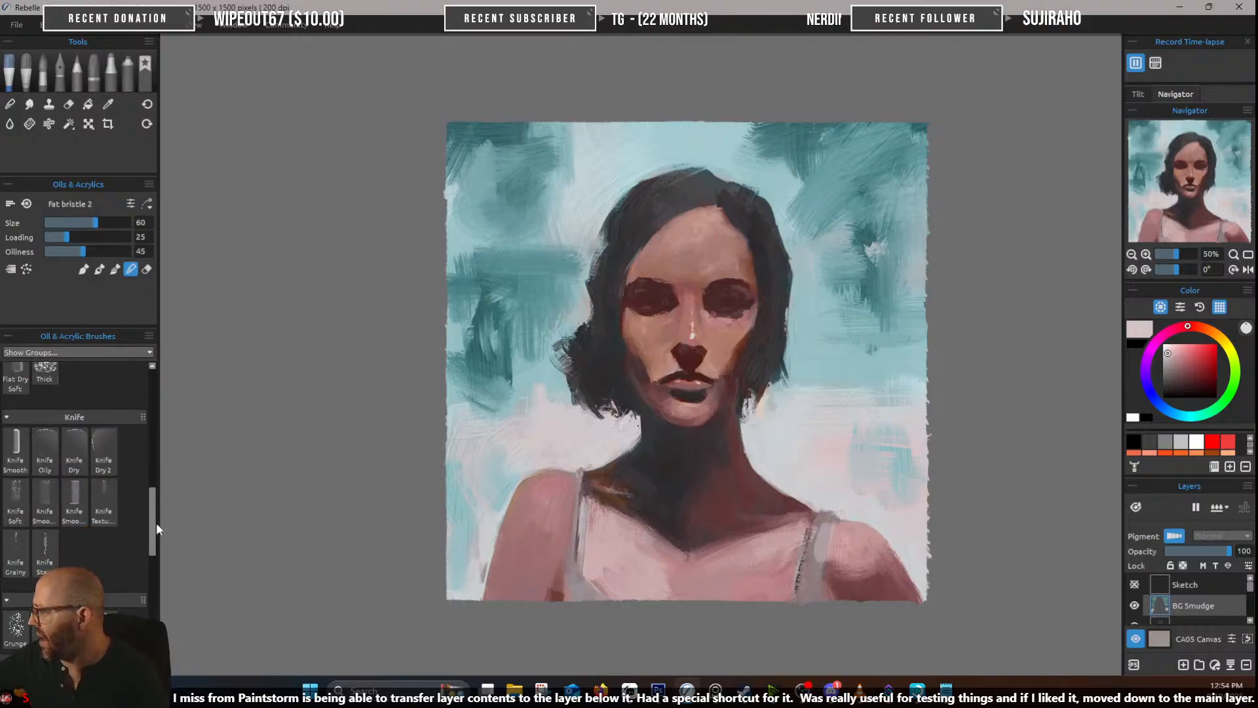
click(106, 448)
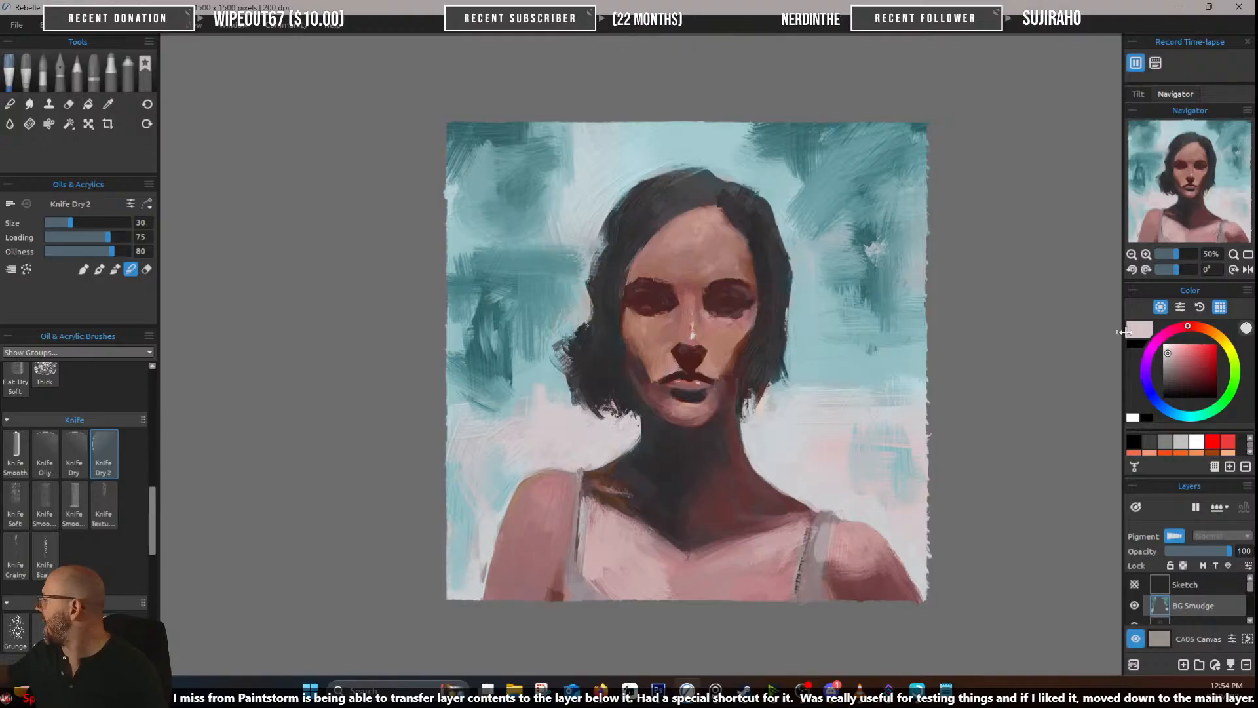
click(1204, 329)
click(1194, 362)
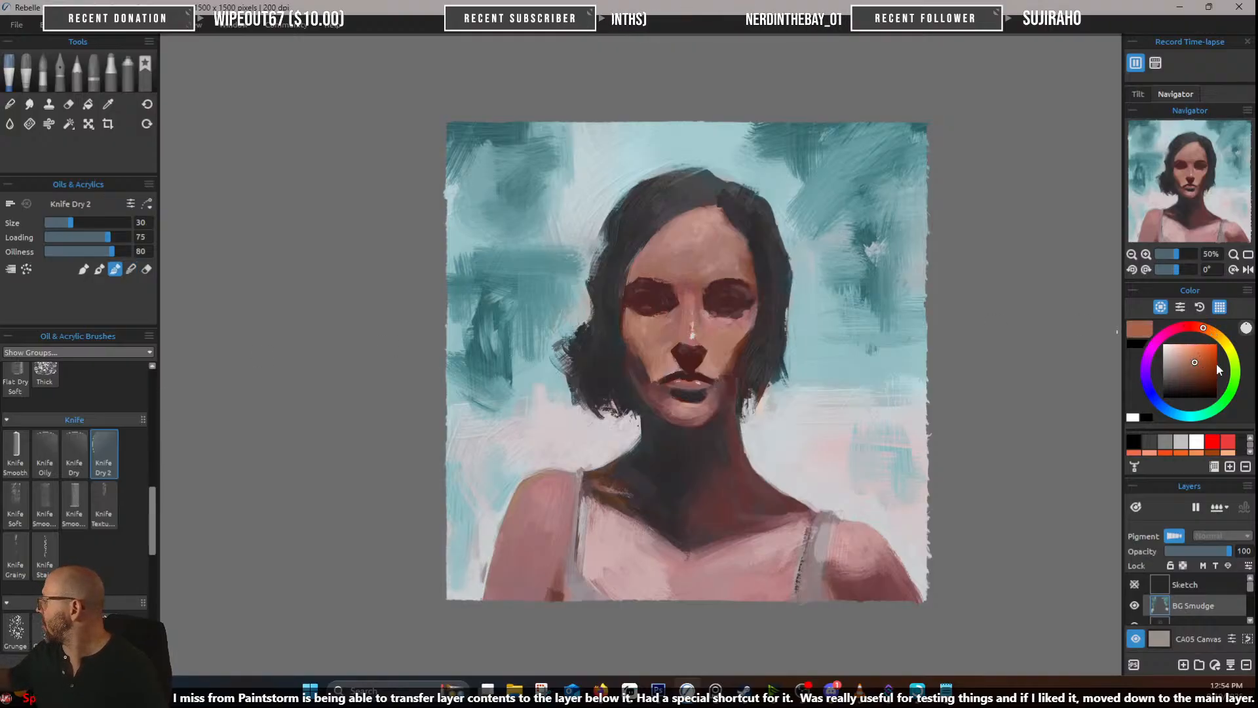
click(1218, 332)
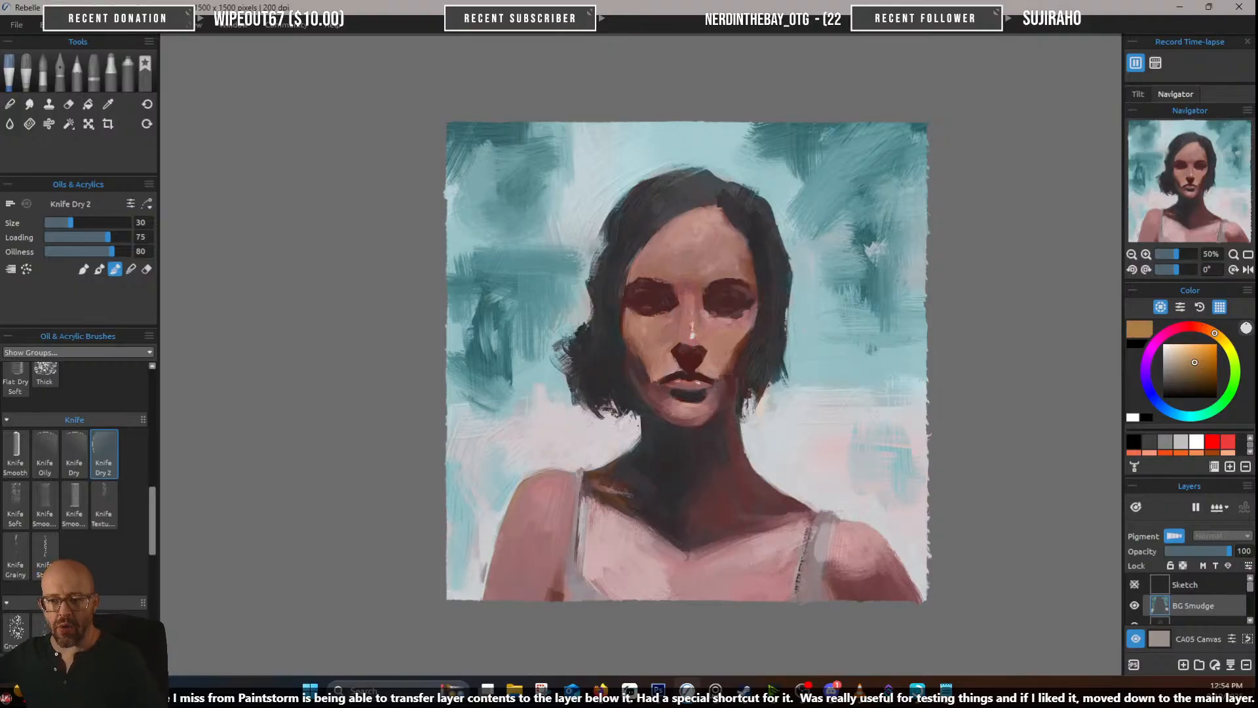
key(bracketright)
key(bracketright)
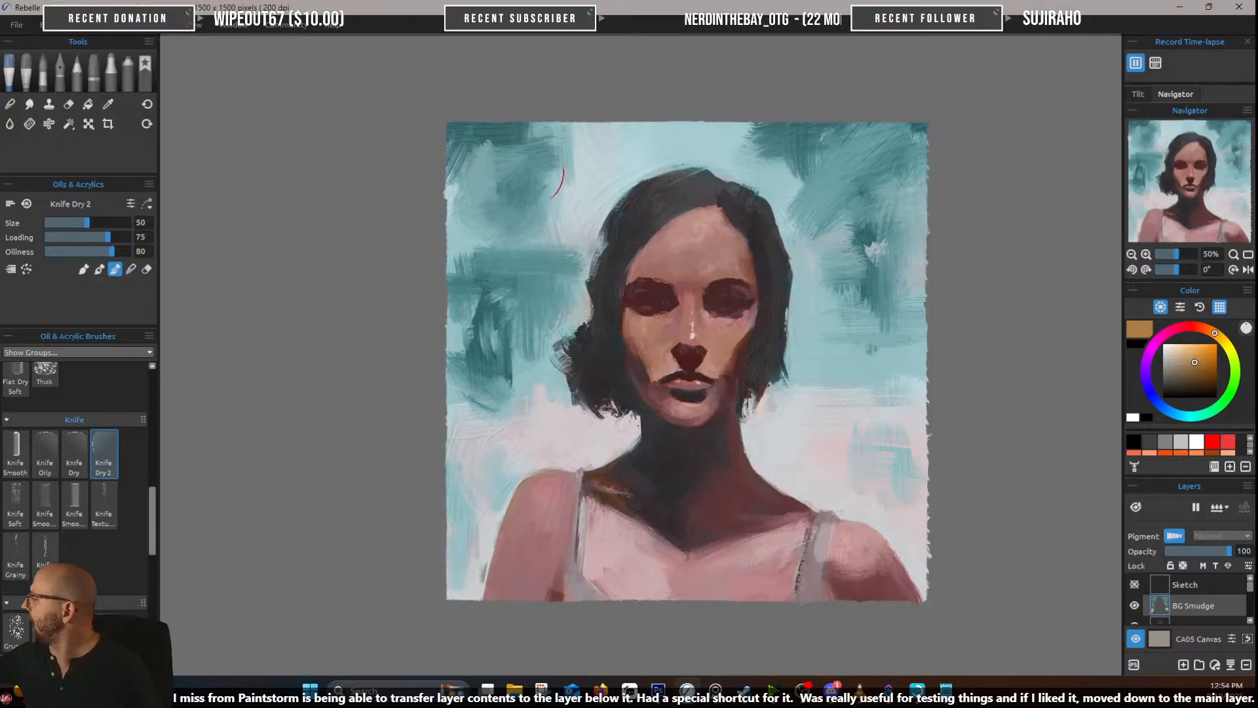
mouse_move(527, 171)
mouse_down()
mouse_move(521, 228)
mouse_move(527, 253)
mouse_move(553, 216)
mouse_up()
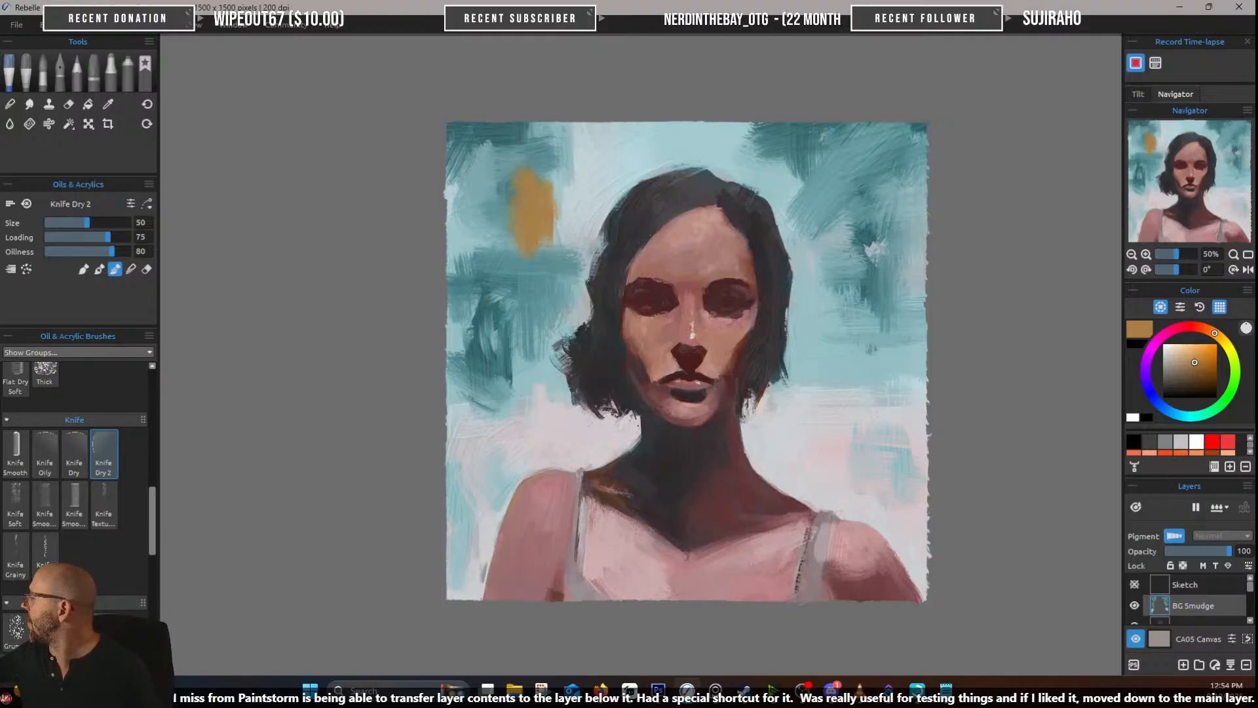
drag(839, 220, 842, 344)
drag(855, 258, 878, 249)
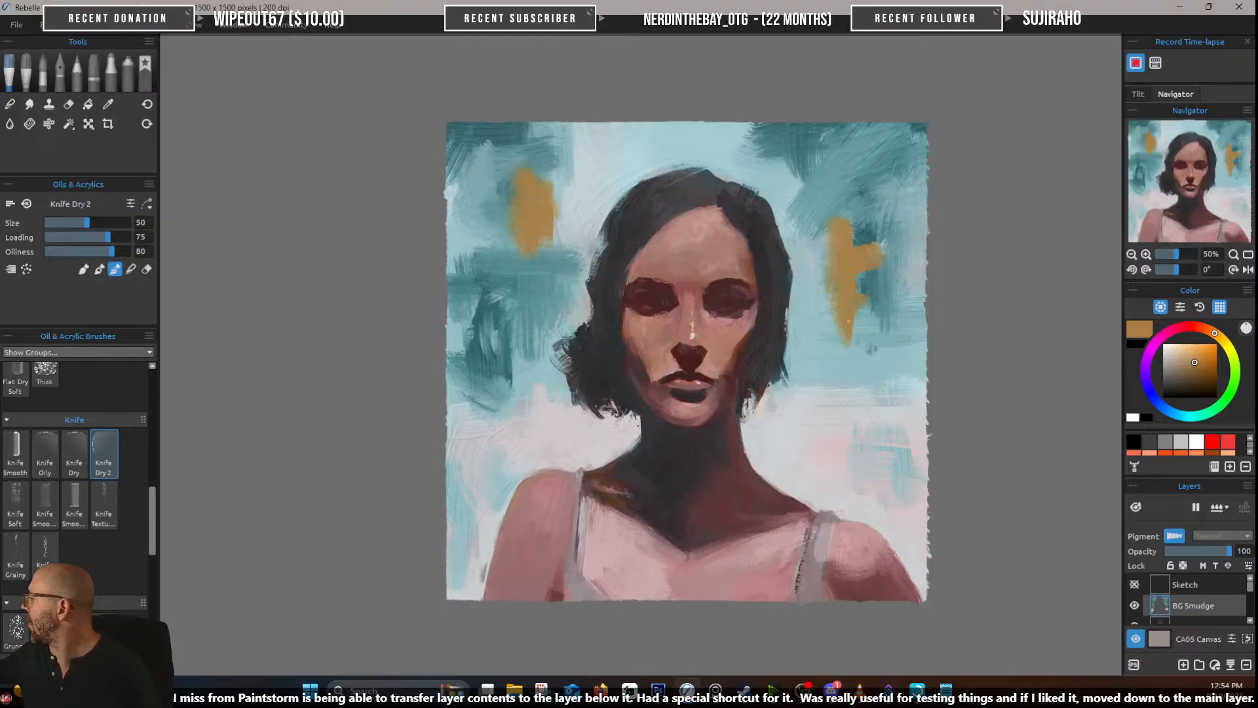
mouse_move(485, 459)
mouse_down()
mouse_move(463, 511)
mouse_move(449, 485)
mouse_move(490, 472)
mouse_move(464, 488)
mouse_move(502, 508)
mouse_up()
mouse_move(859, 439)
mouse_down()
mouse_move(859, 503)
mouse_move(842, 487)
mouse_up()
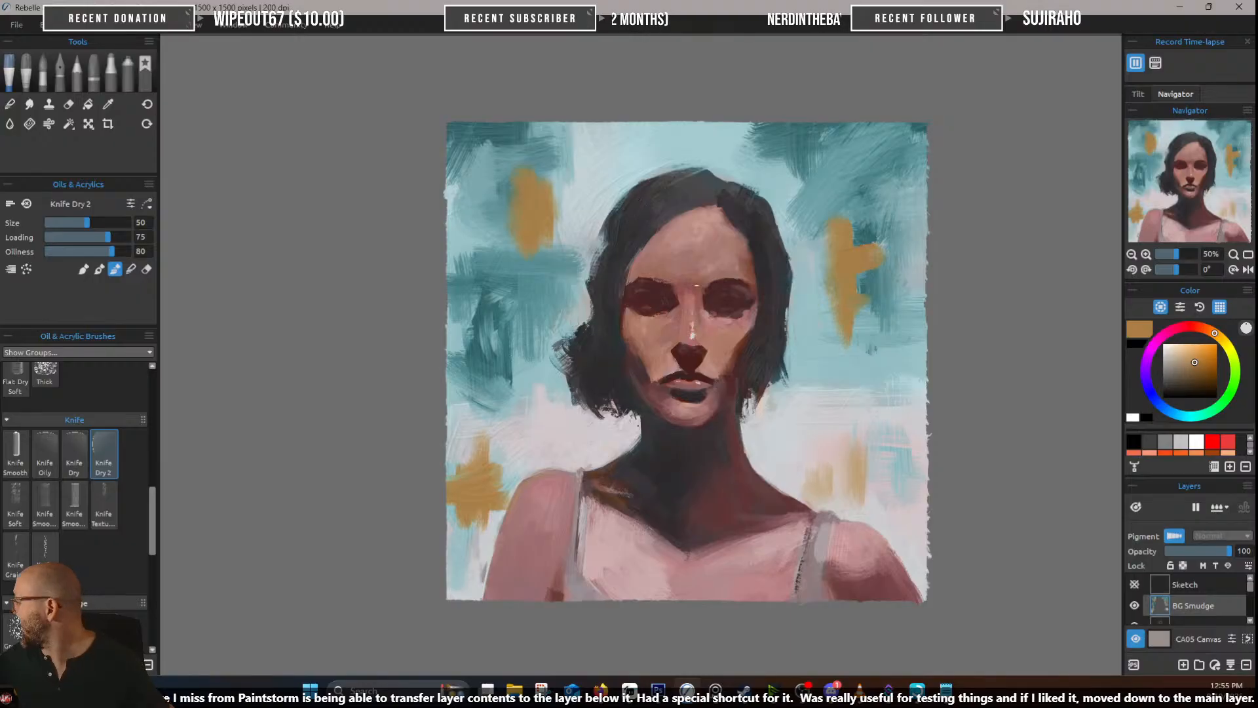
Sample dusty pink from the forehead and dab it around the background with Knife Dry 2, adding Knife Textured strokes above the left shoulder
alt+click(674, 266)
mouse_move(784, 169)
mouse_down()
mouse_move(810, 141)
mouse_move(807, 165)
mouse_up()
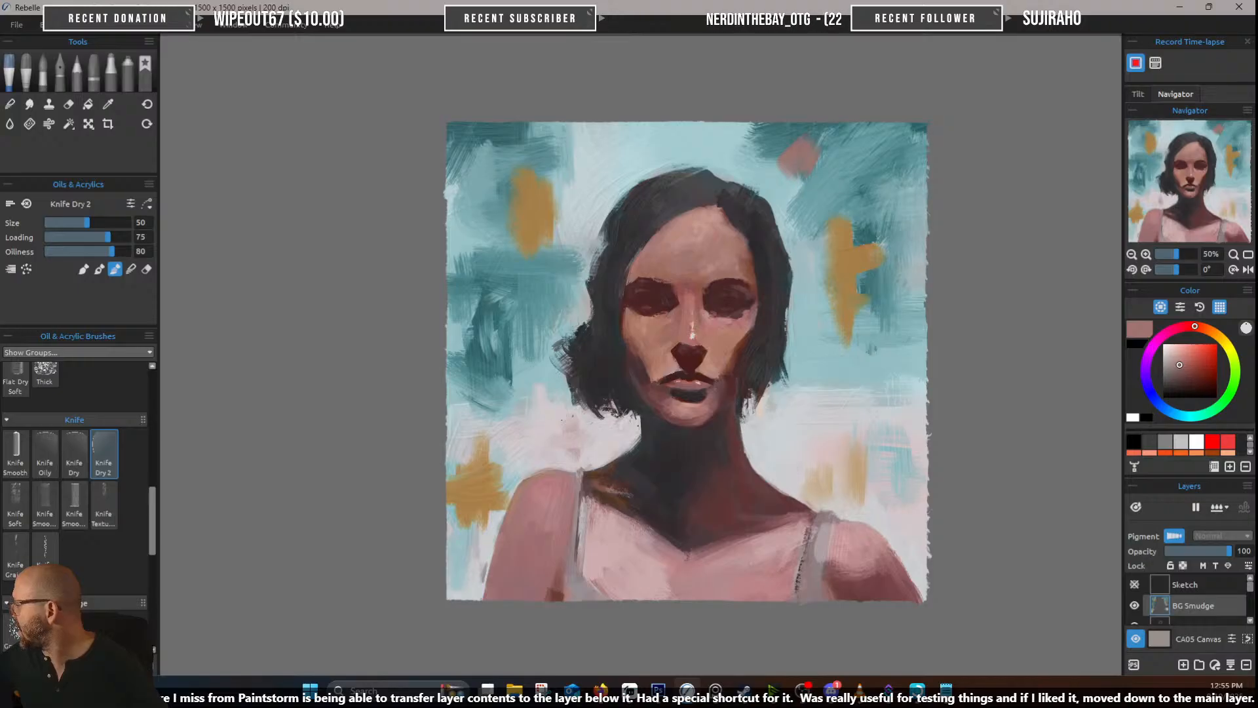
drag(525, 381, 536, 346)
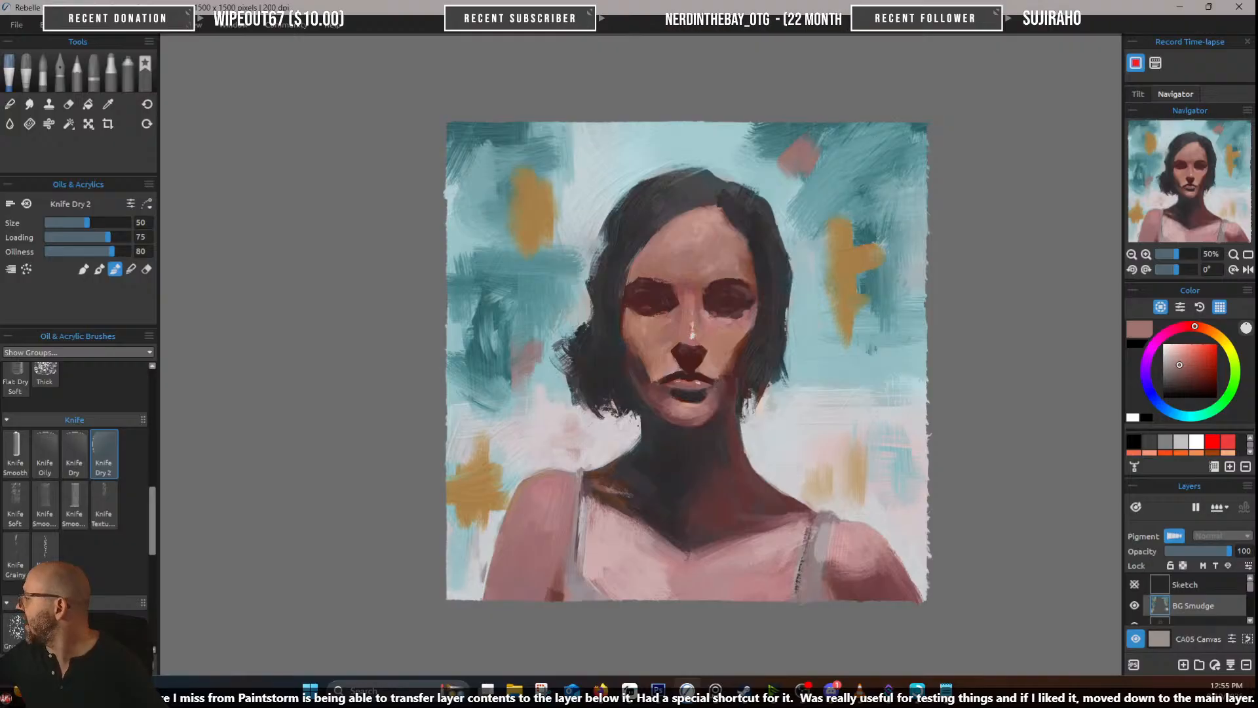
mouse_move(823, 259)
mouse_down()
mouse_move(823, 308)
mouse_move(828, 283)
mouse_up()
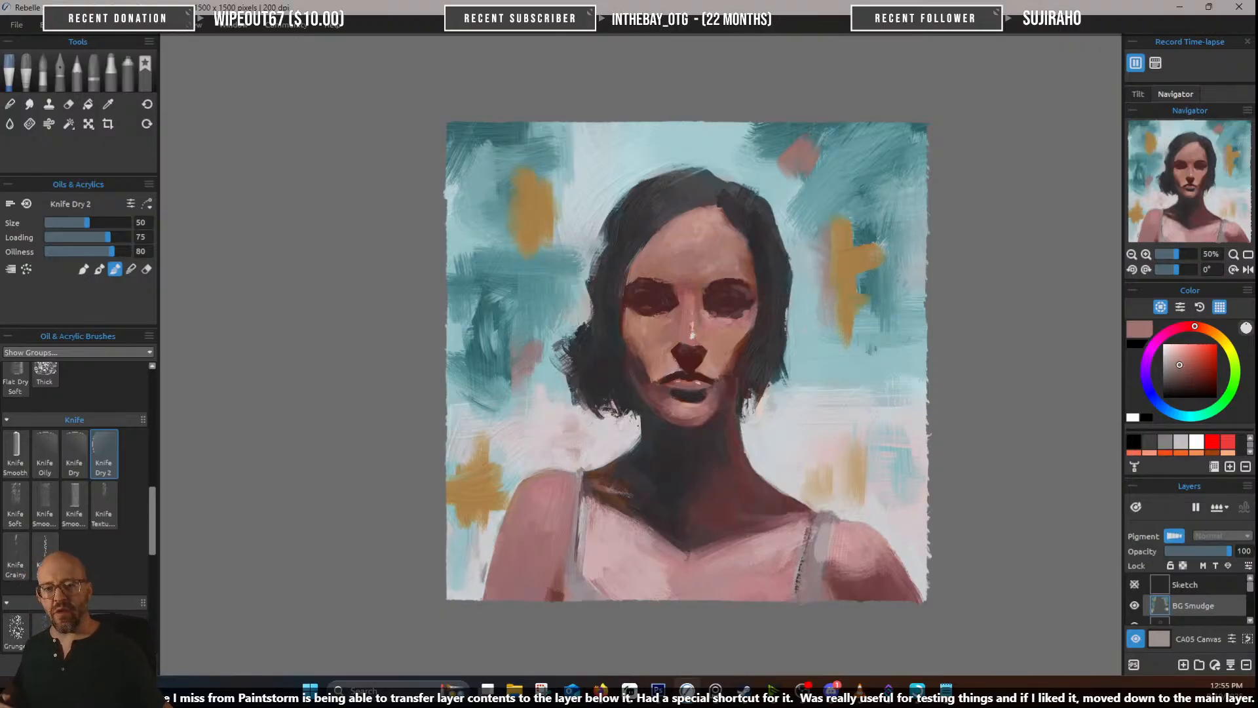
mouse_move(462, 169)
mouse_down()
mouse_move(449, 241)
mouse_move(471, 253)
mouse_move(489, 235)
mouse_move(481, 262)
mouse_move(462, 265)
mouse_up()
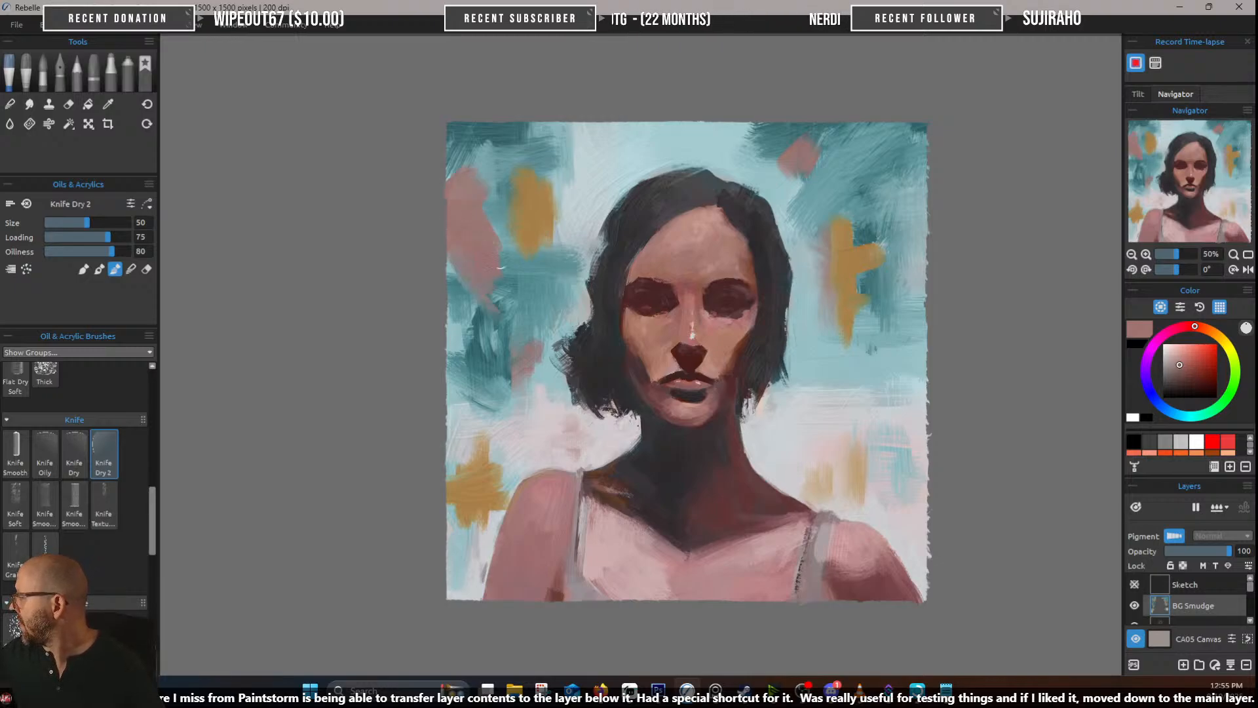
mouse_move(893, 393)
mouse_down()
mouse_move(909, 356)
mouse_move(909, 422)
mouse_up()
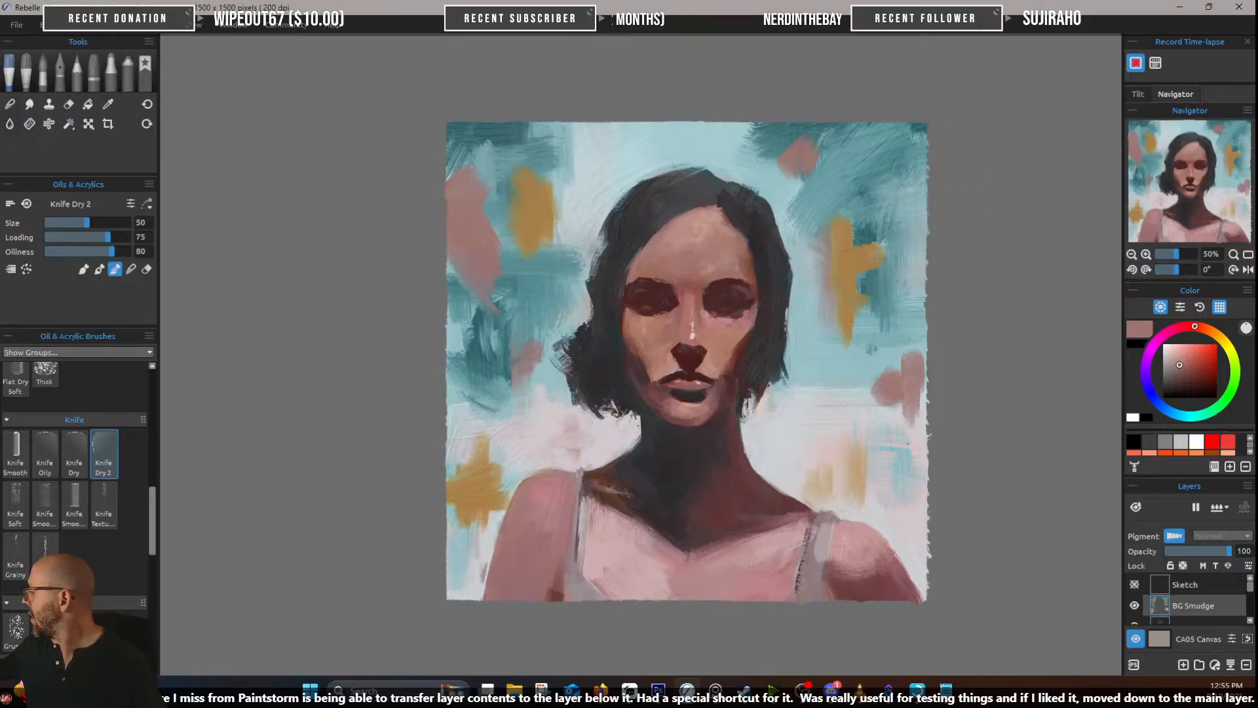
click(112, 505)
mouse_move(478, 473)
mouse_down()
mouse_move(493, 427)
mouse_move(492, 478)
mouse_move(511, 440)
mouse_move(524, 447)
mouse_move(525, 419)
mouse_move(551, 423)
mouse_up()
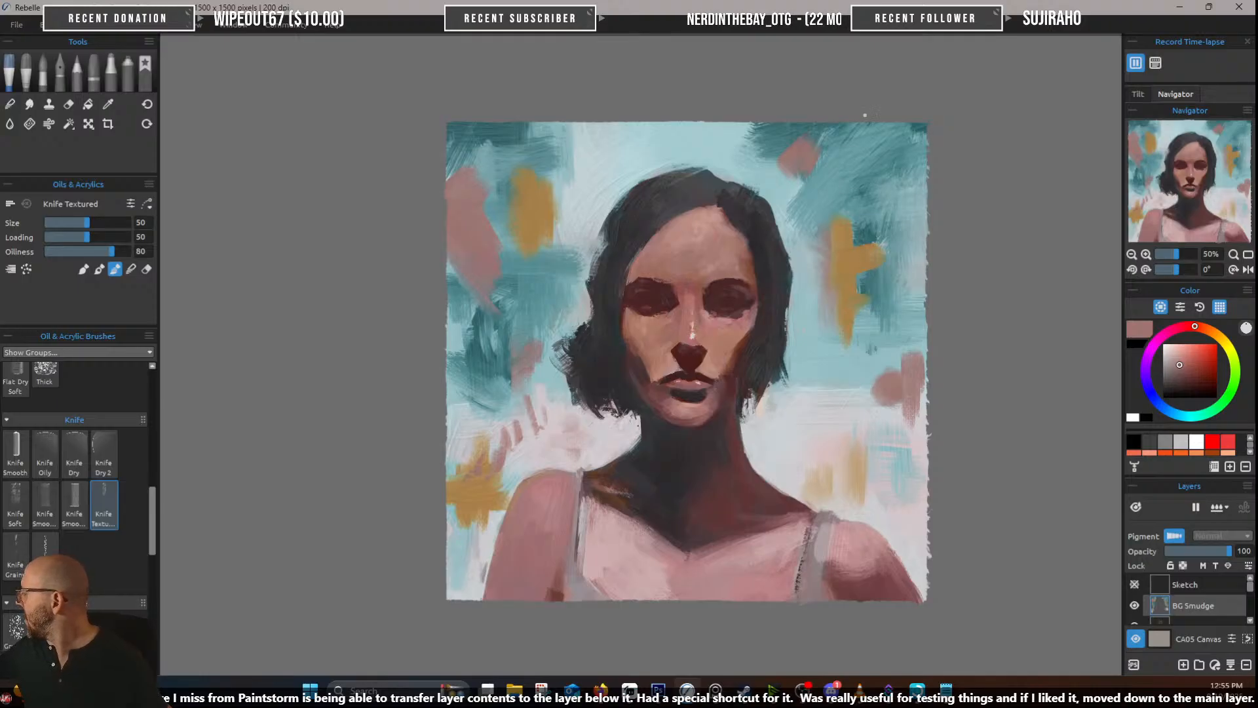
Sample the pale background and add Knife Textured dabs beside the upper-right pink patch and on both sides of the hair
alt+click(784, 450)
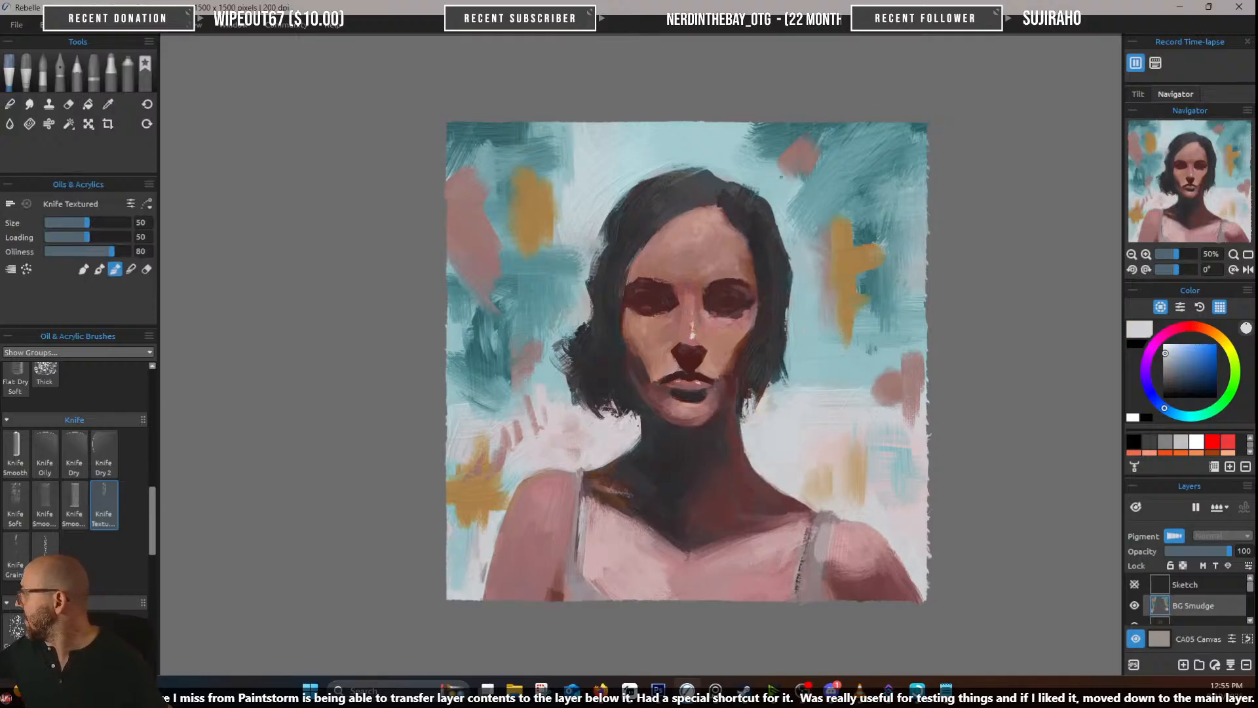
mouse_move(783, 178)
mouse_down()
mouse_move(801, 206)
mouse_move(796, 180)
mouse_move(814, 177)
mouse_up()
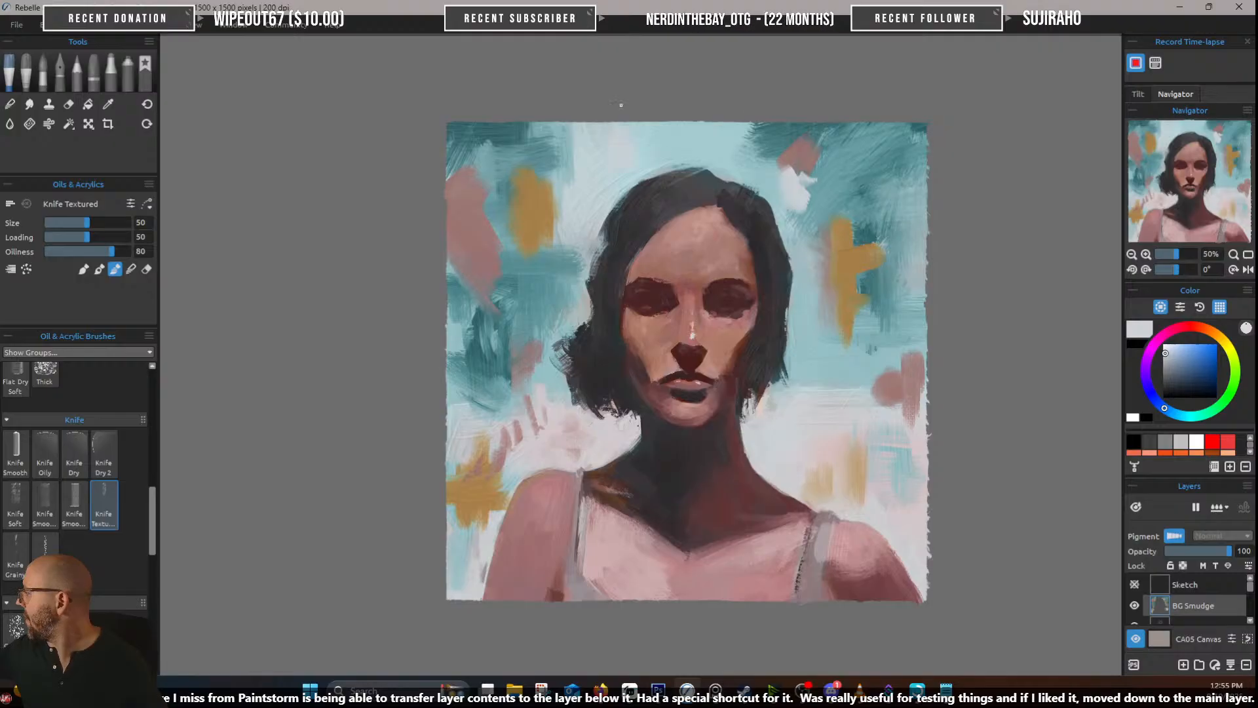
mouse_move(562, 252)
mouse_down()
mouse_move(530, 330)
mouse_move(538, 279)
mouse_up()
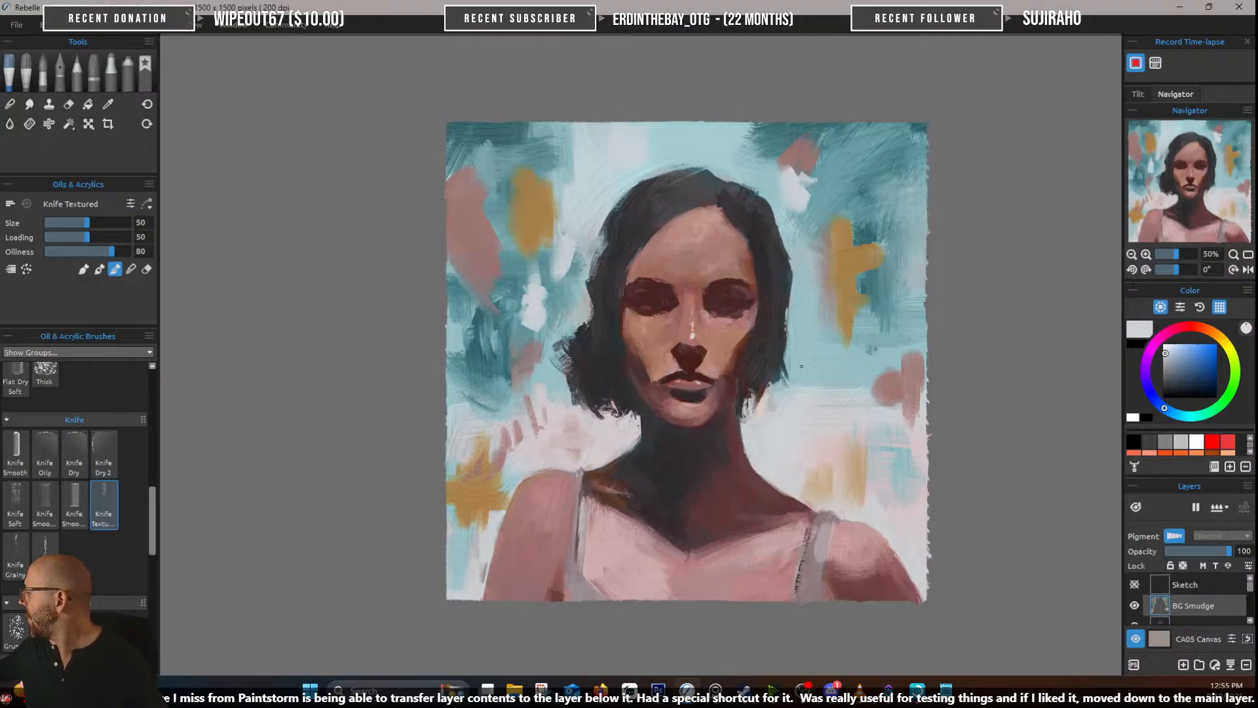
drag(802, 366, 808, 393)
mouse_move(807, 339)
mouse_down()
mouse_move(811, 426)
mouse_move(818, 390)
mouse_move(846, 393)
mouse_up()
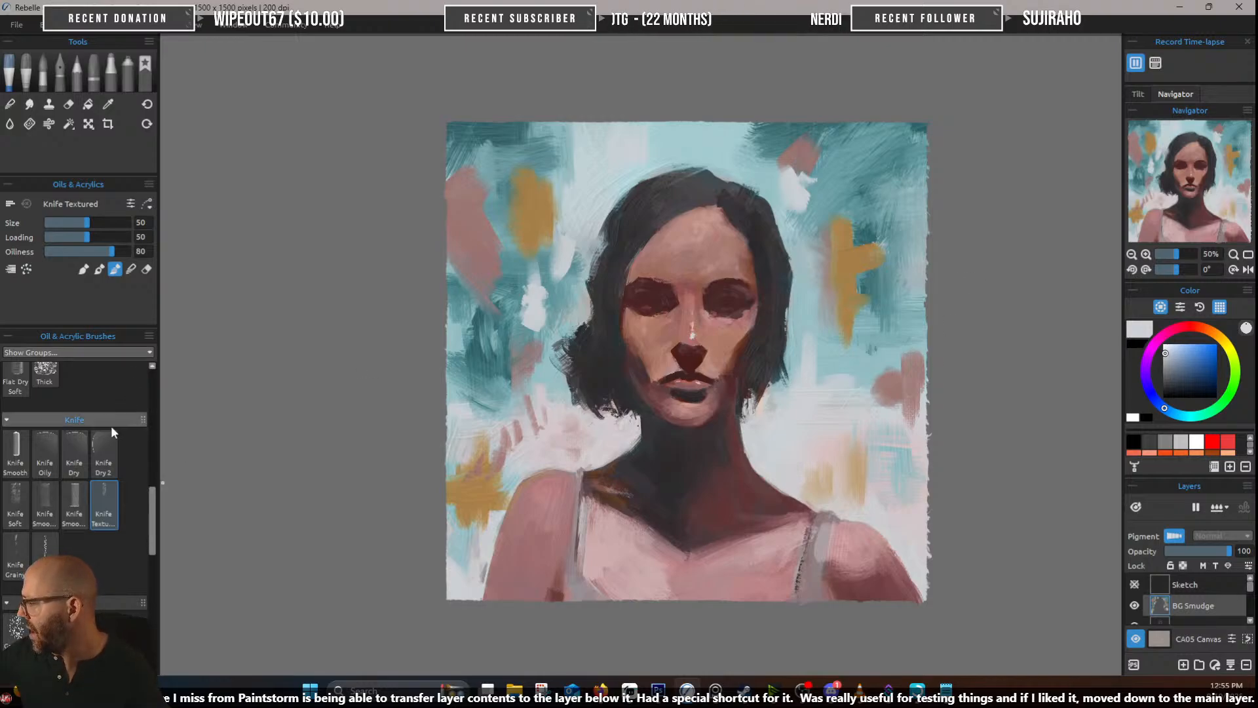
Break up the upper ochre and pink patches on both sides of the head with Knife Stain in blend mode at size 45
click(44, 549)
click(132, 269)
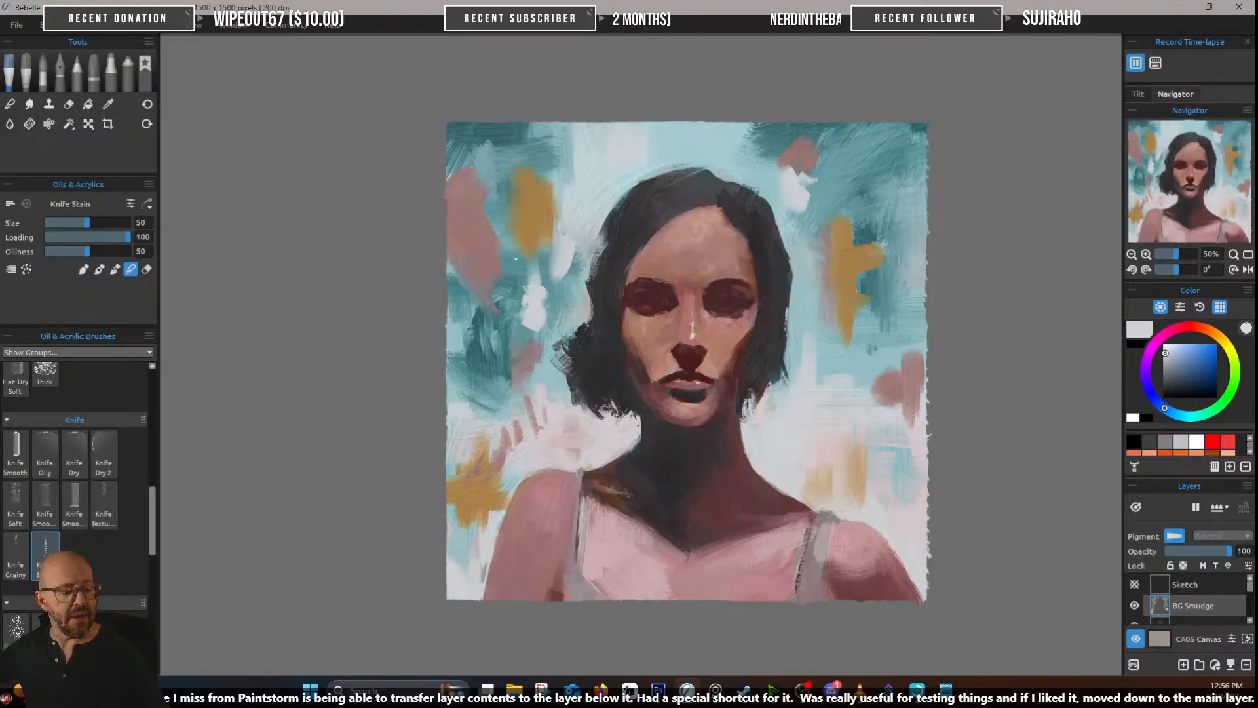
key(])
key(])
key(])
key(])
key(])
key(])
key(])
key(])
key(])
key([)
key([)
key([)
key([)
key([)
key([)
key([)
key([)
key([)
key([)
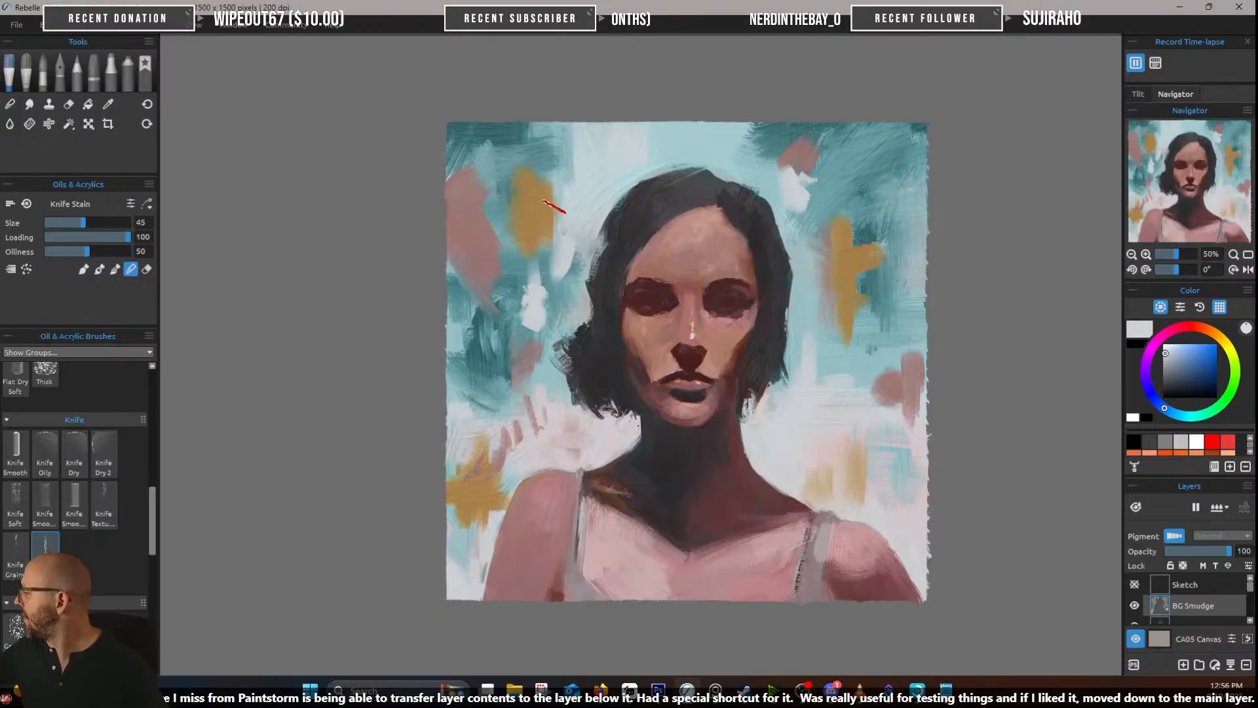
mouse_move(554, 207)
mouse_down()
mouse_move(534, 216)
mouse_move(560, 218)
mouse_up()
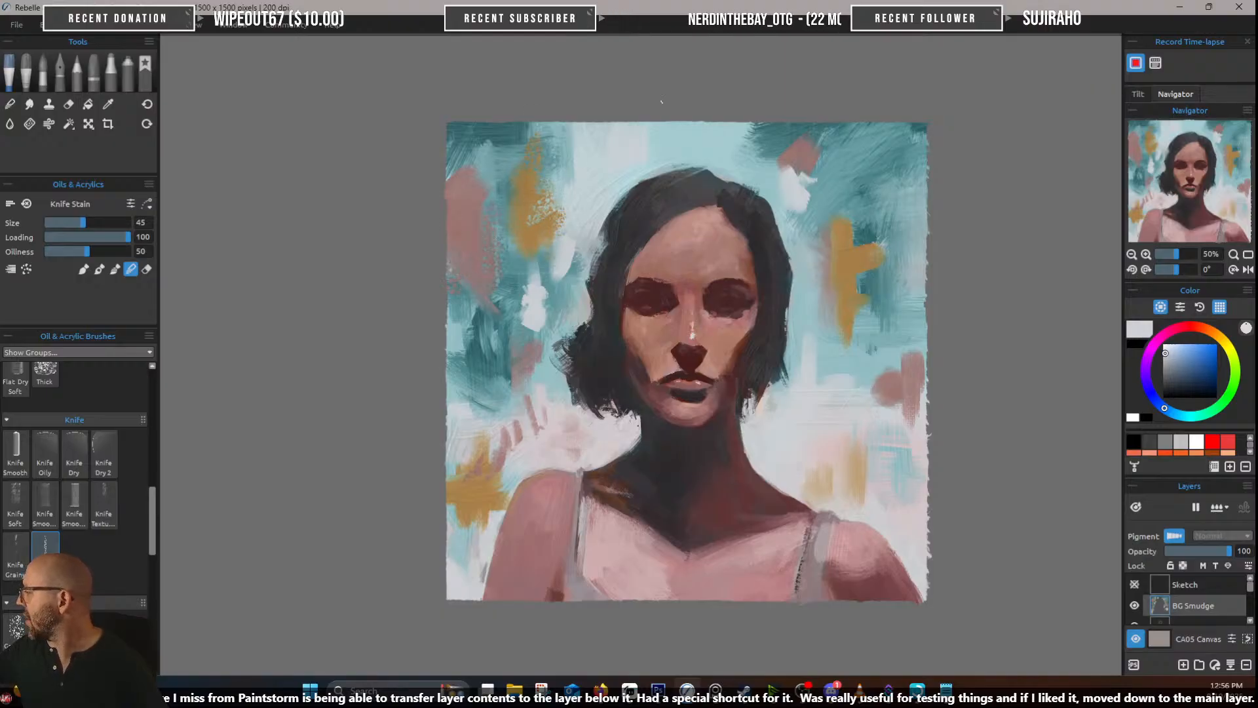
drag(858, 291, 881, 278)
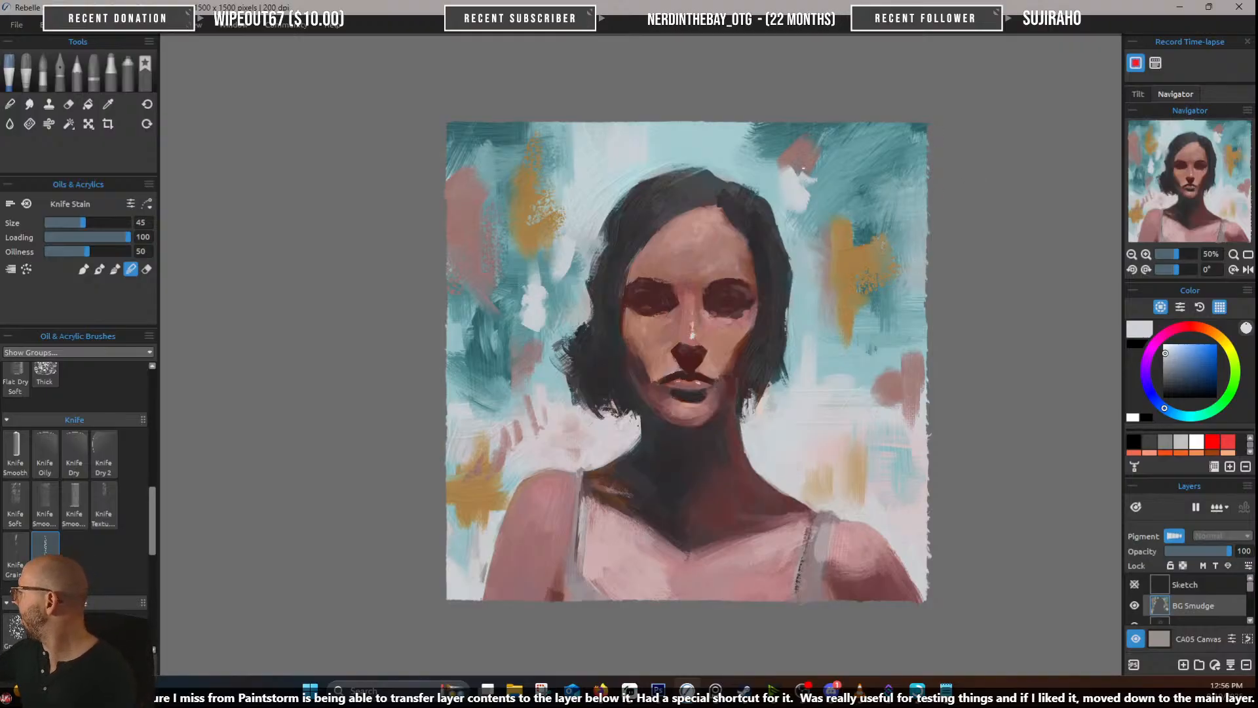
mouse_move(803, 168)
mouse_down()
mouse_move(789, 152)
mouse_move(801, 183)
mouse_move(807, 159)
mouse_move(808, 209)
mouse_up()
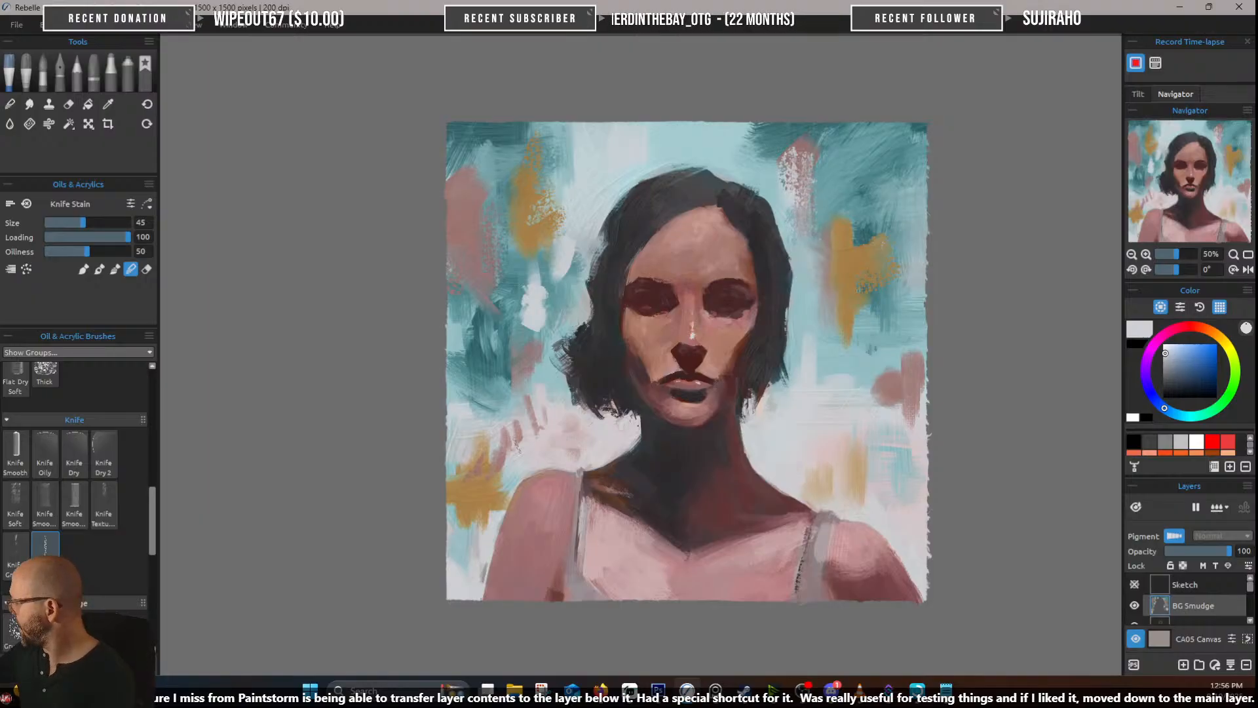
Roughen the ochre and pink strokes above the shoulders, the pale dabs left of the hair and the right-hand ochre patch with Knife Stain
mouse_move(517, 442)
mouse_down()
mouse_move(540, 400)
mouse_move(513, 417)
mouse_up()
mouse_move(474, 488)
mouse_down()
mouse_move(480, 445)
mouse_move(485, 492)
mouse_up()
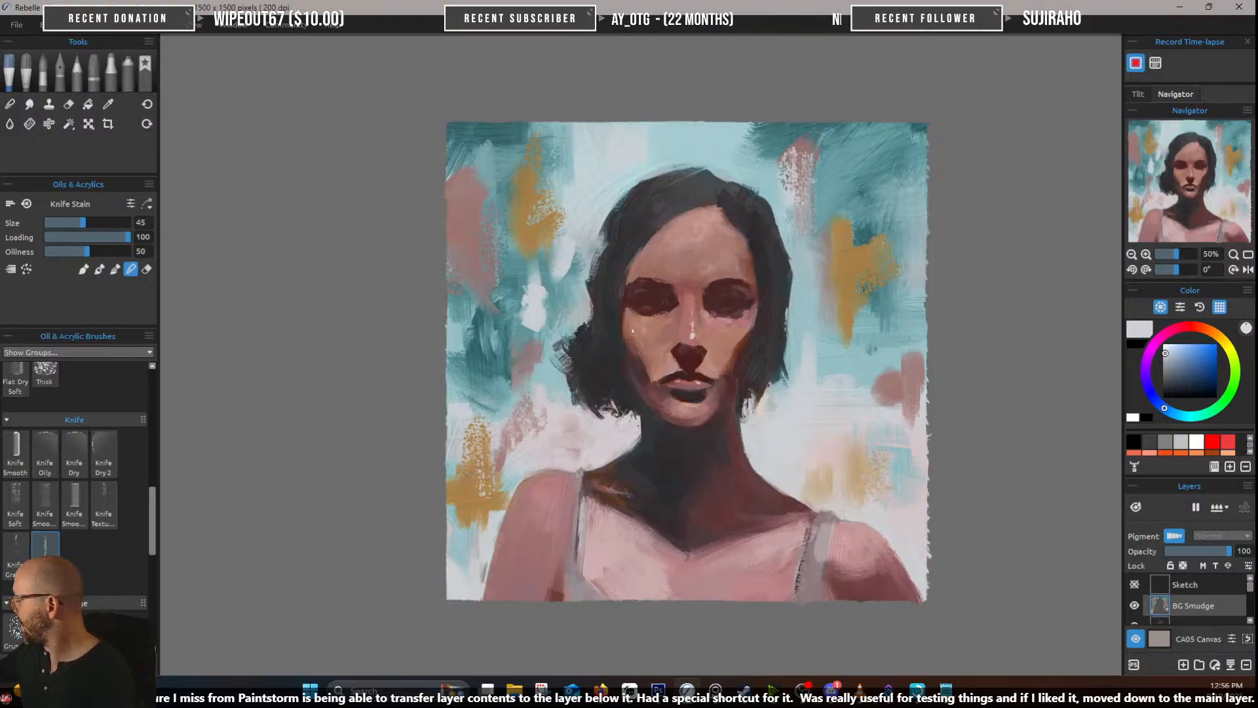
drag(532, 352, 535, 277)
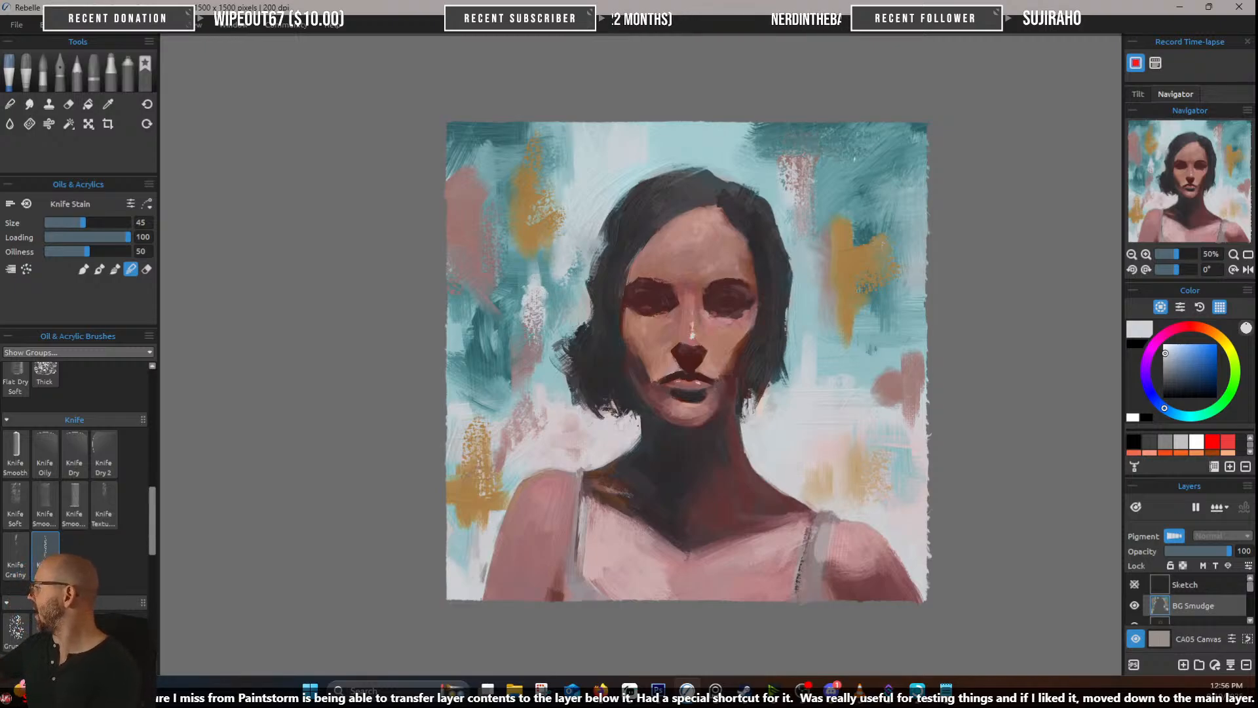
mouse_move(870, 224)
mouse_down()
mouse_move(867, 259)
mouse_move(853, 255)
mouse_move(885, 248)
mouse_move(844, 266)
mouse_move(897, 256)
mouse_up()
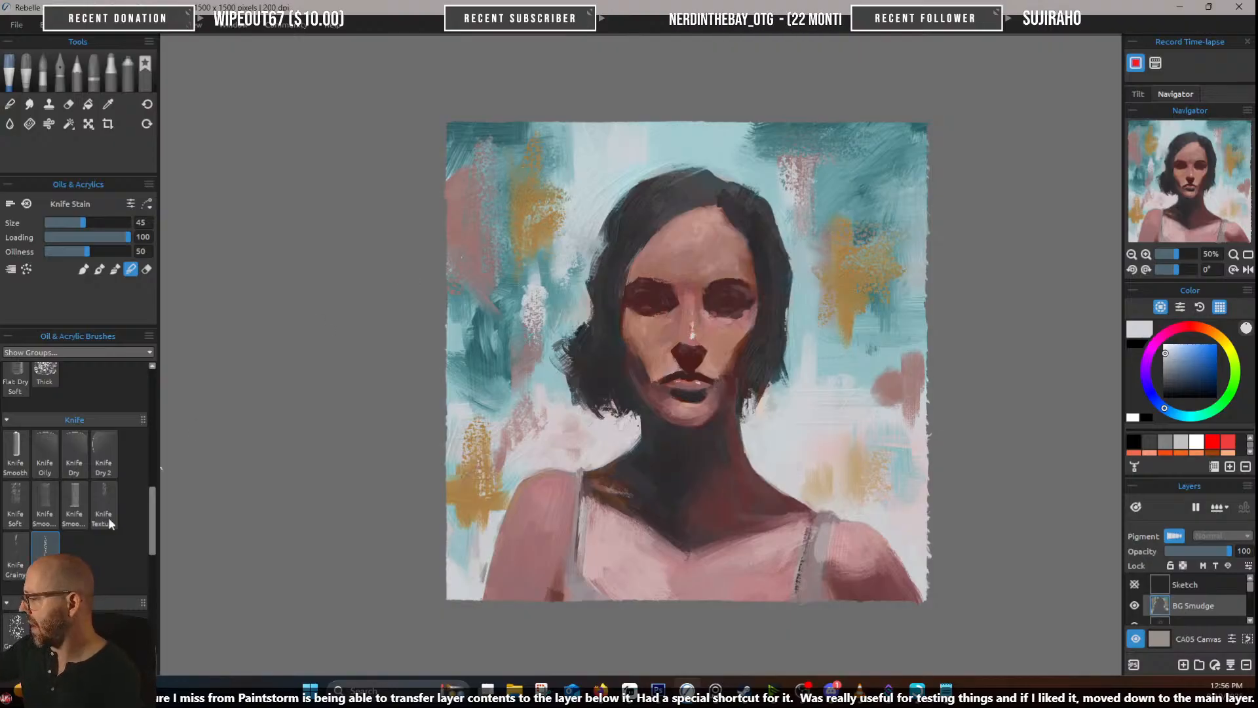
Blend the ochre patch right of the head into the surrounding teal with Knife Grainy at size 45
click(15, 557)
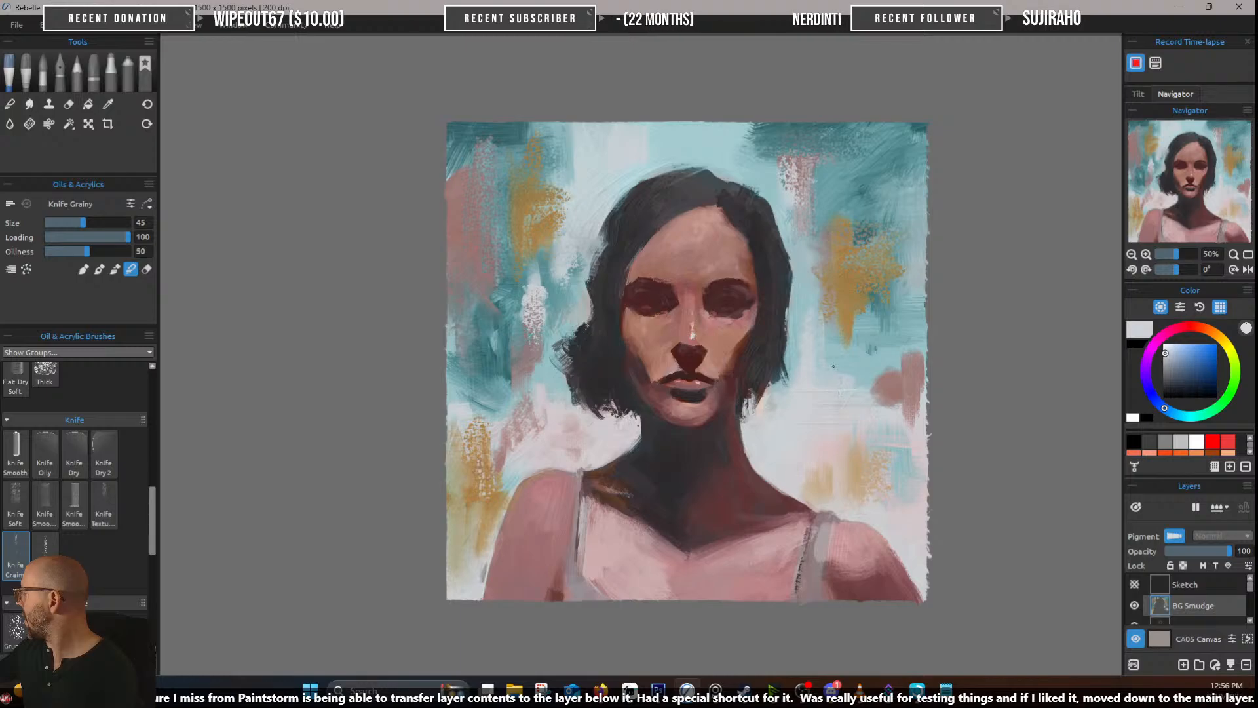
drag(834, 307, 835, 334)
mouse_move(825, 275)
mouse_down()
mouse_move(874, 269)
mouse_move(813, 287)
mouse_move(862, 293)
mouse_move(836, 308)
mouse_move(862, 329)
mouse_up()
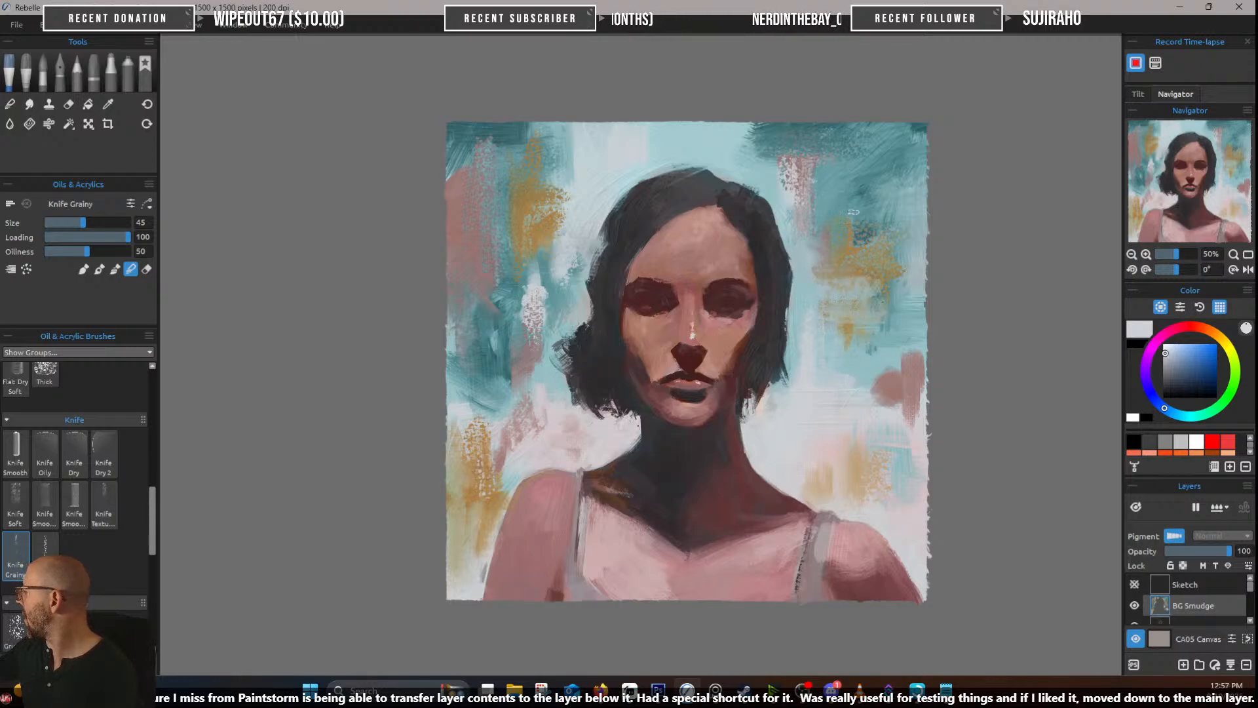
drag(855, 221, 852, 284)
mouse_move(869, 223)
mouse_down()
mouse_move(900, 224)
mouse_move(903, 300)
mouse_move(917, 281)
mouse_move(890, 290)
mouse_move(895, 260)
mouse_up()
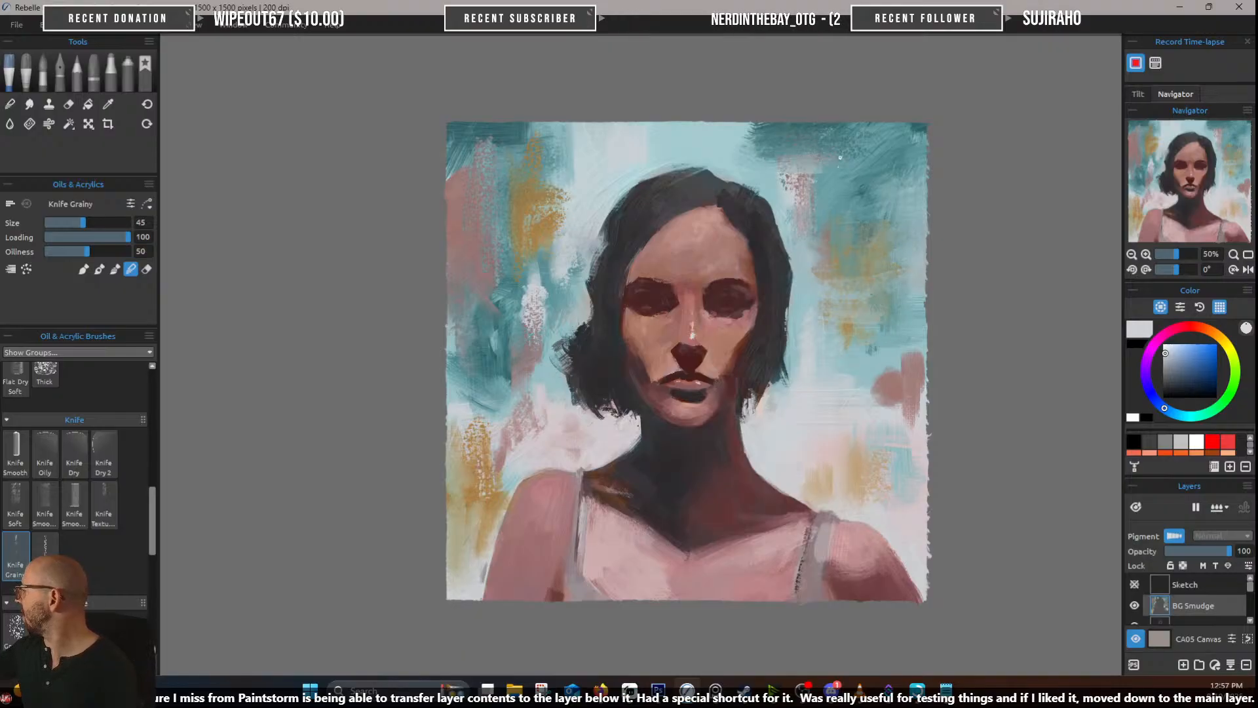
Blend the upper-left ochre patch into the teal and pull the teal along the canvas's upper edge toward the head
mouse_move(562, 192)
mouse_down()
mouse_move(530, 198)
mouse_move(527, 187)
mouse_up()
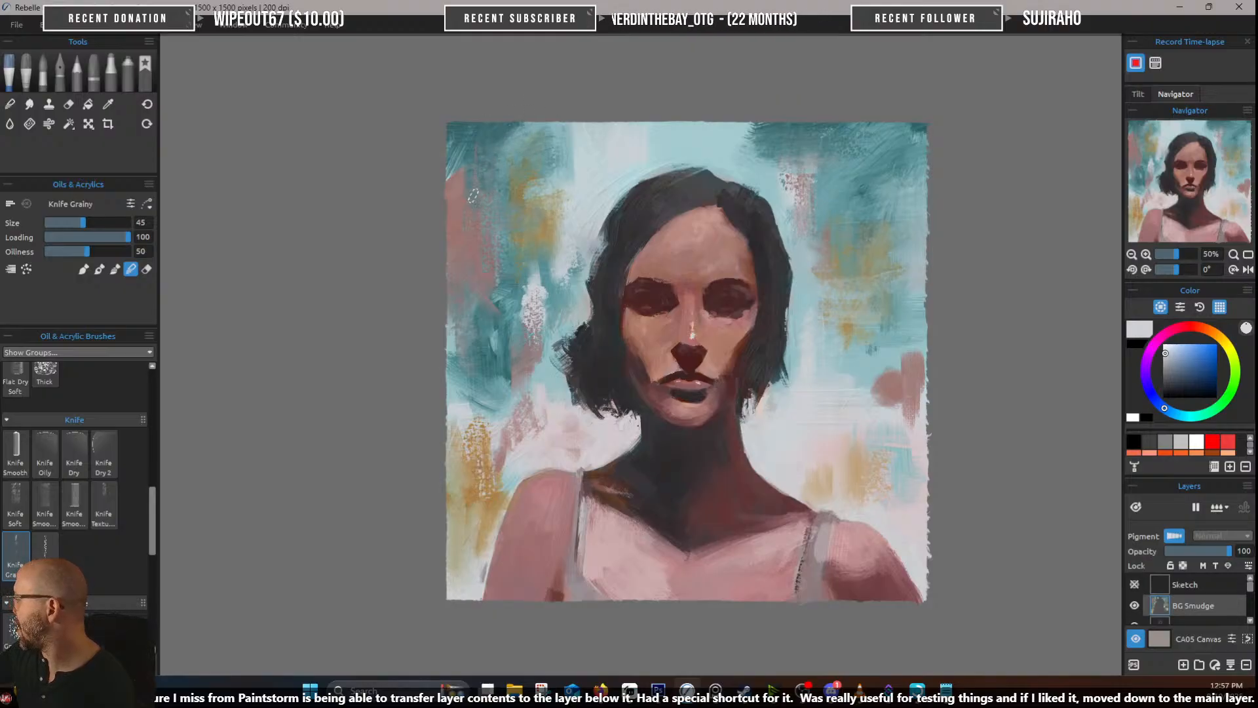
mouse_move(498, 153)
mouse_down()
mouse_move(557, 153)
mouse_move(501, 132)
mouse_move(605, 120)
mouse_move(556, 120)
mouse_move(514, 134)
mouse_move(633, 131)
mouse_move(517, 134)
mouse_move(599, 139)
mouse_up()
drag(518, 133, 589, 128)
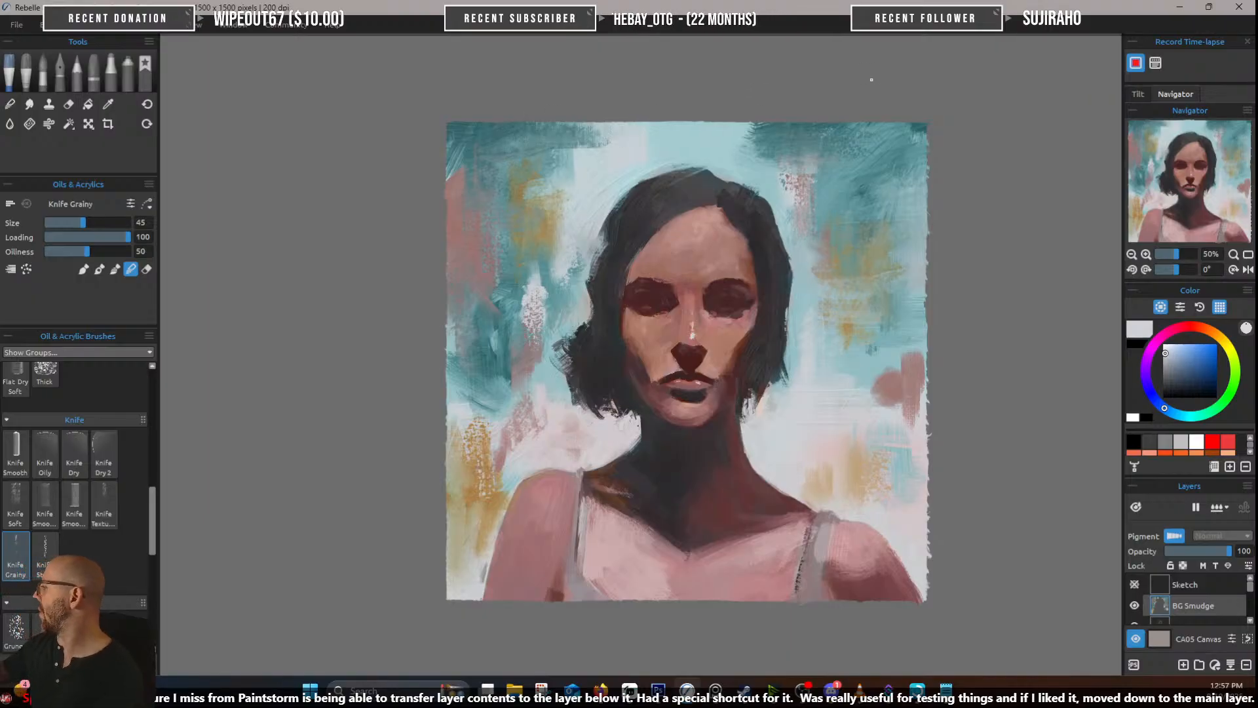
Paint pale teal strokes above the head and along the hair's upper left side with Knife Dry at size 60
mouse_move(791, 193)
mouse_down()
mouse_move(783, 161)
mouse_move(751, 129)
mouse_up()
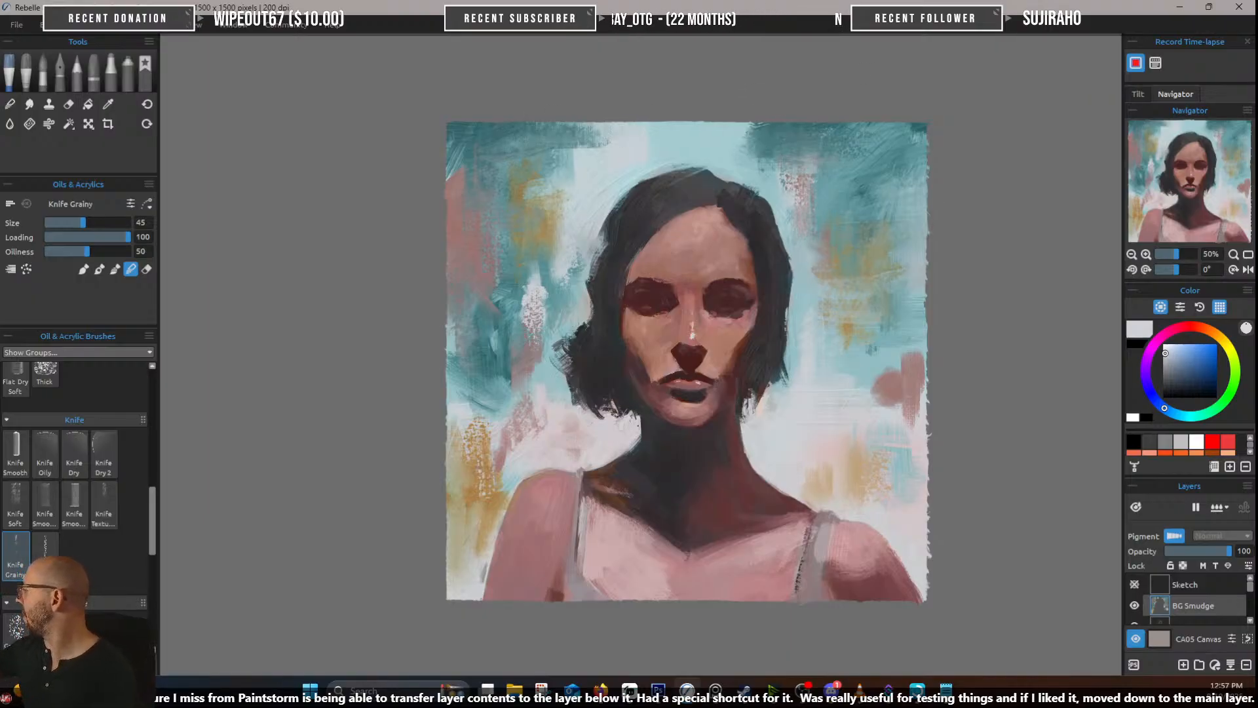
key(e)
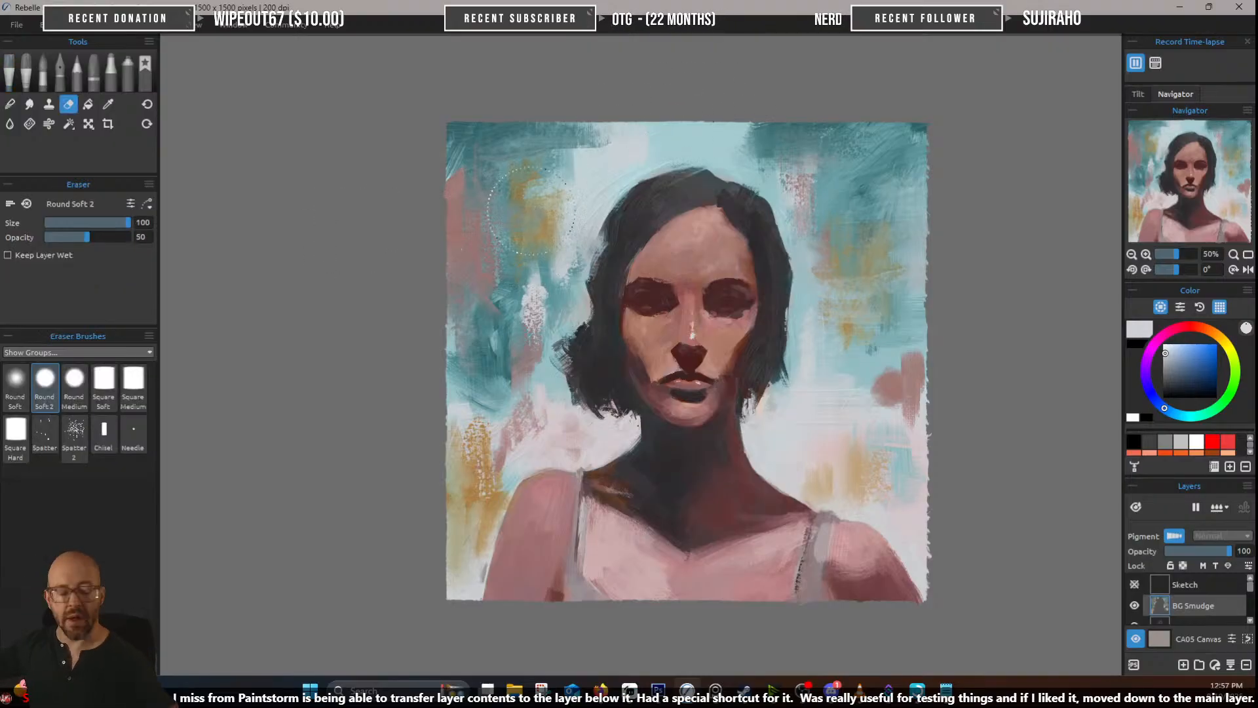
key(e)
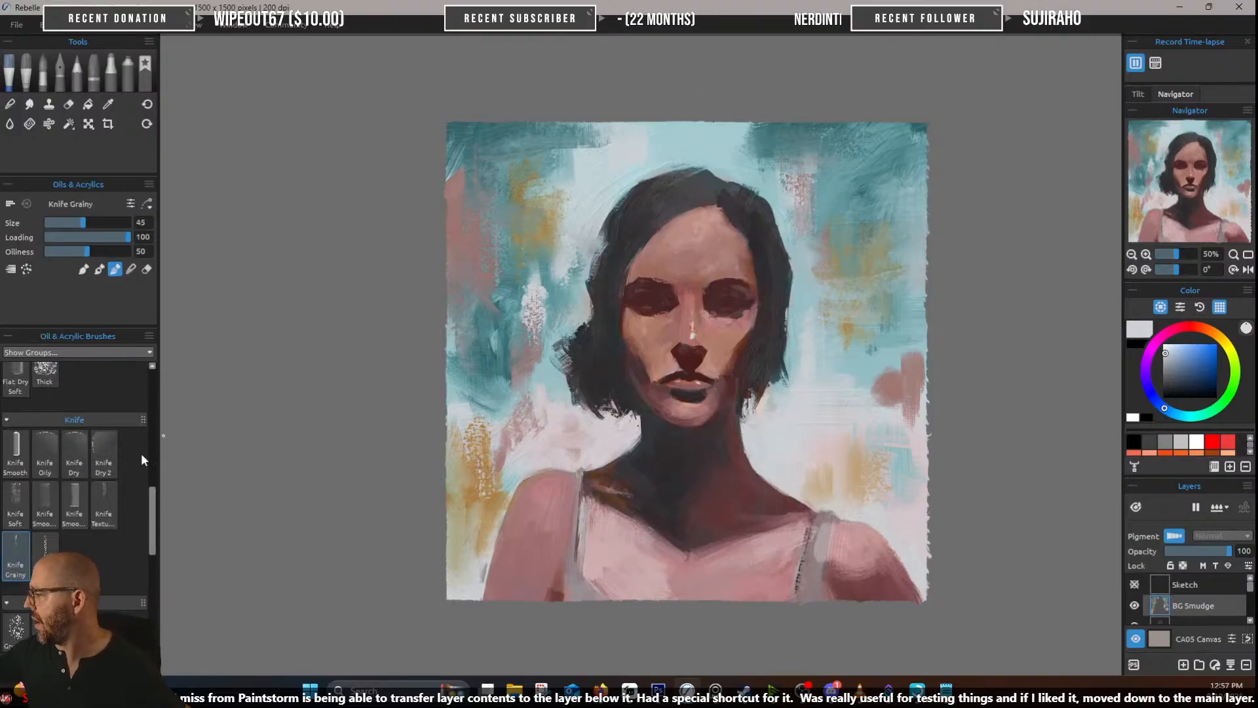
click(74, 453)
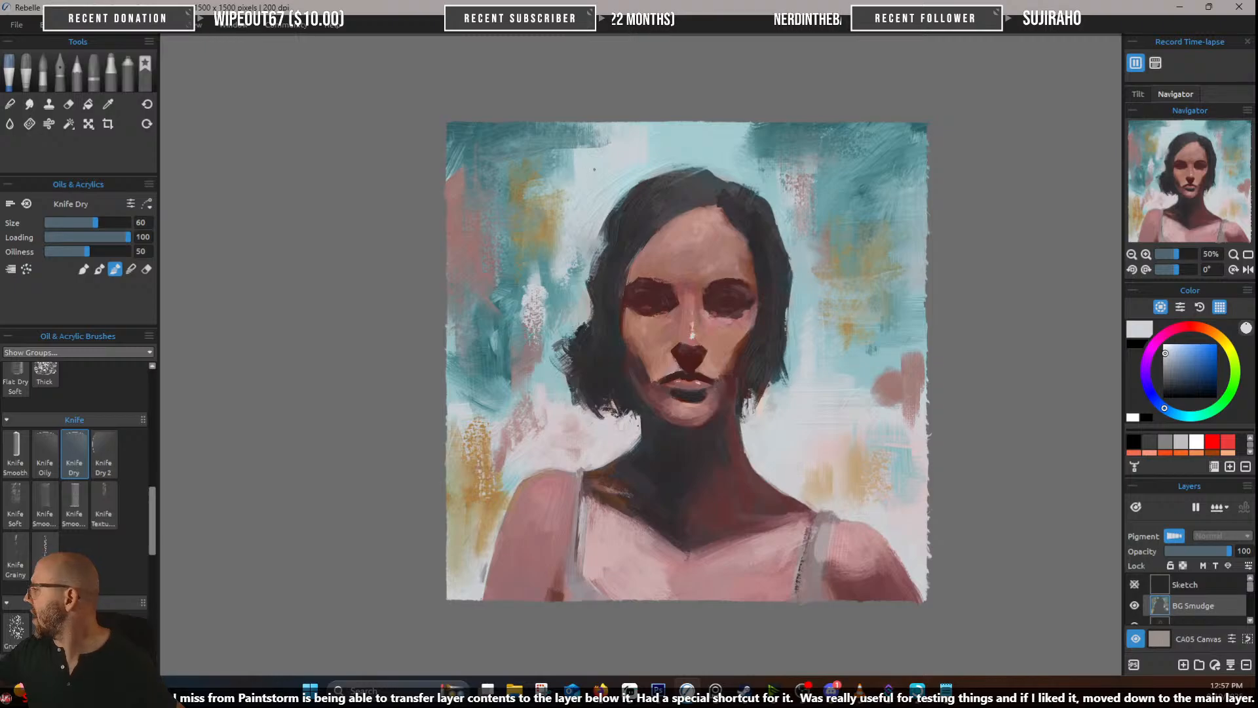
alt+click(586, 165)
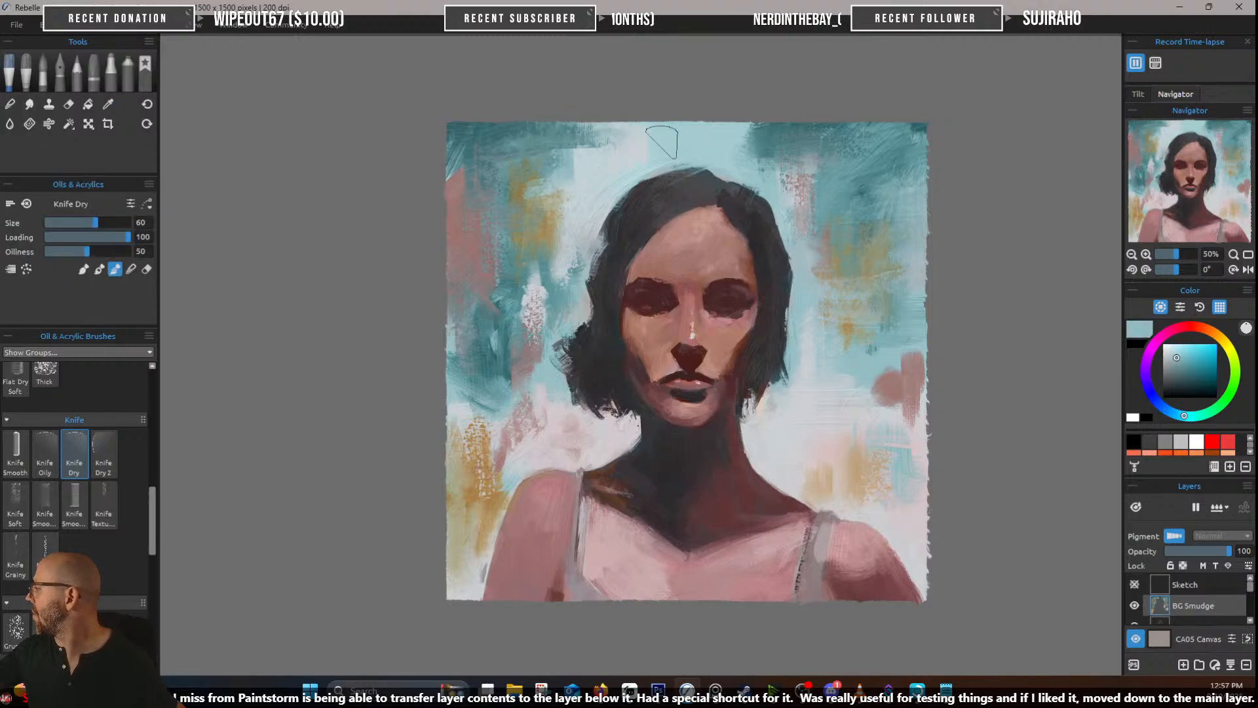
mouse_move(629, 126)
mouse_down()
mouse_move(727, 128)
mouse_move(616, 145)
mouse_move(571, 209)
mouse_up()
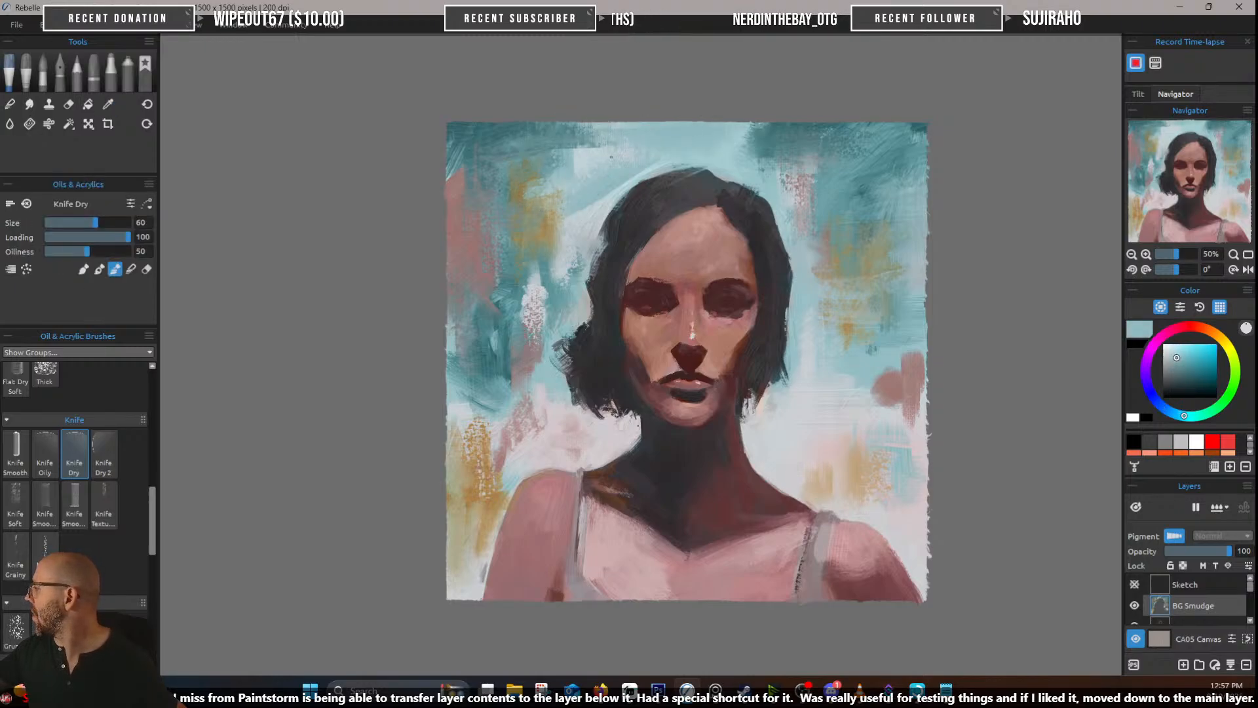
drag(590, 167, 562, 190)
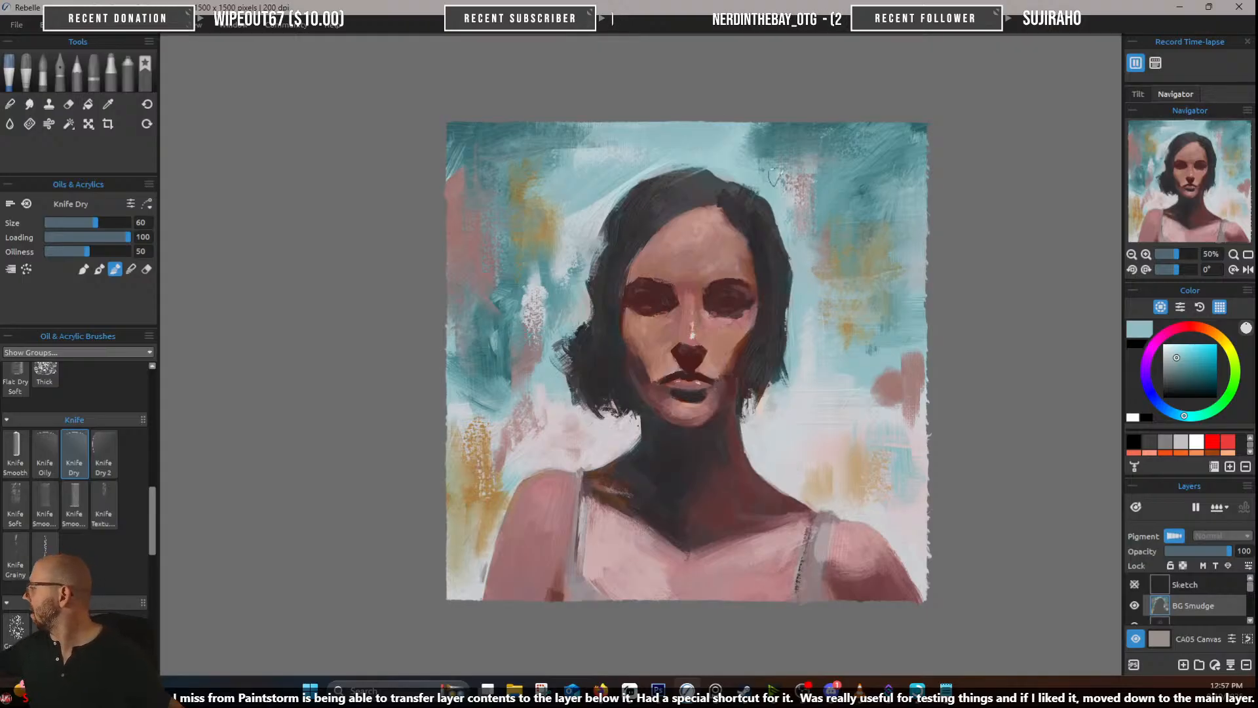
drag(588, 214, 545, 267)
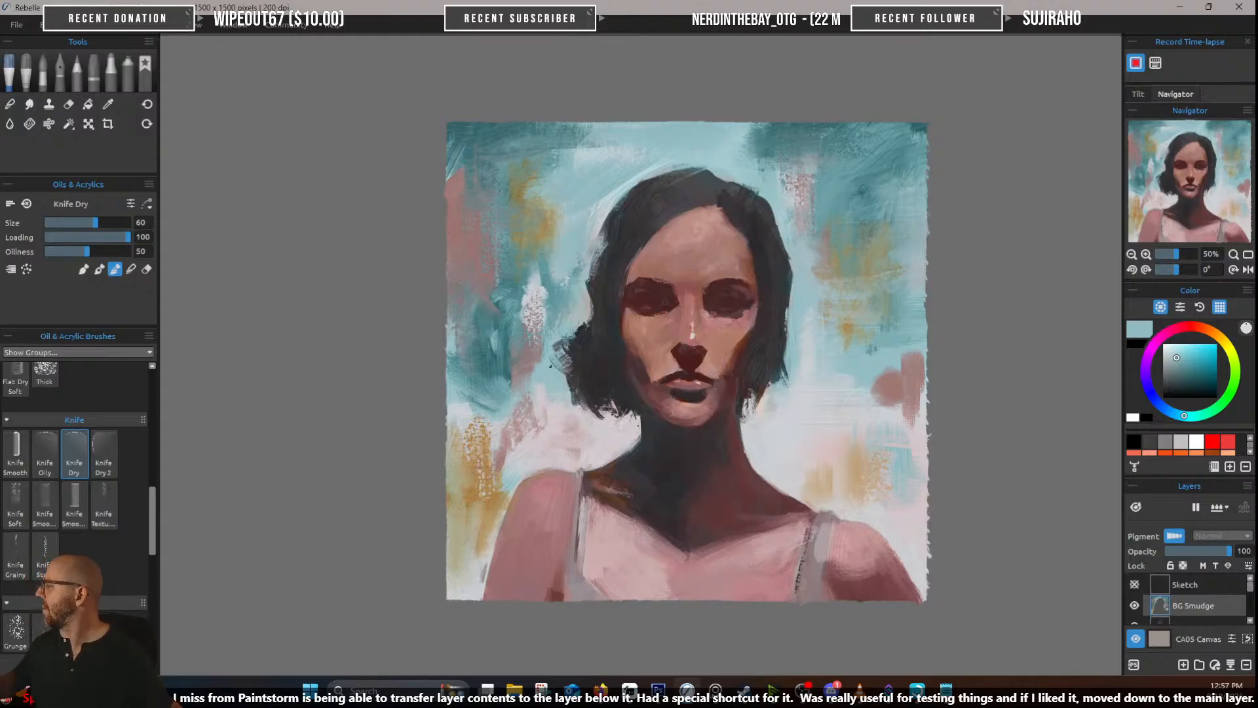
Lay light teal strokes over the far-left pink strip, the teal area right of the head and the pink patch near the right edge
mouse_move(470, 244)
mouse_down()
mouse_move(502, 311)
mouse_move(486, 232)
mouse_up()
drag(862, 229, 852, 196)
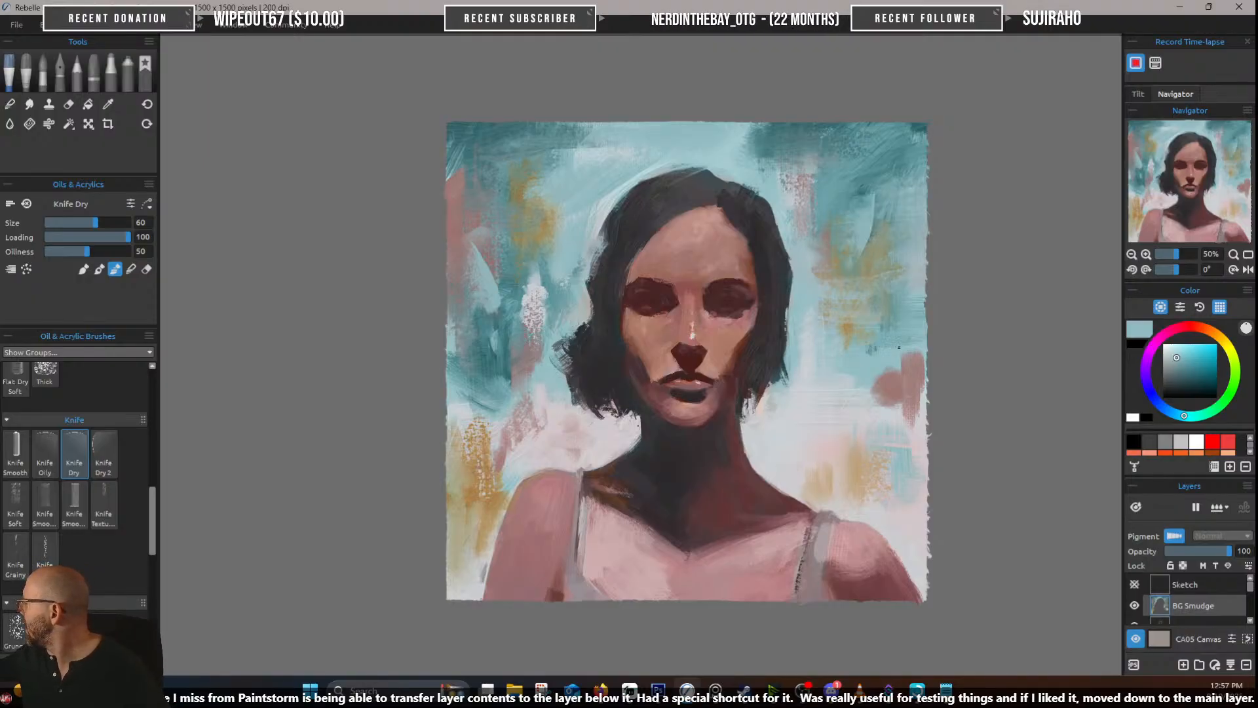
drag(904, 357, 902, 422)
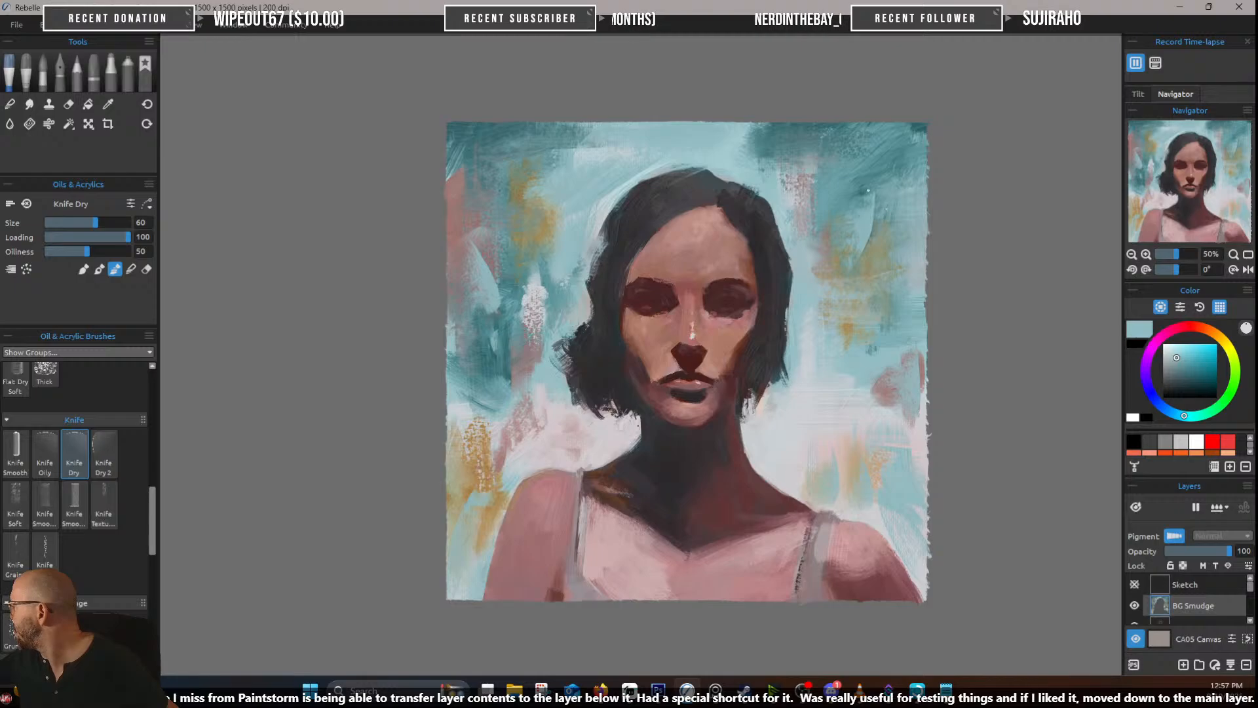
Cover the lower background right of the neck with off-white Knife Dry strokes, forming a straight horizontal boundary below the teal
alt+click(791, 423)
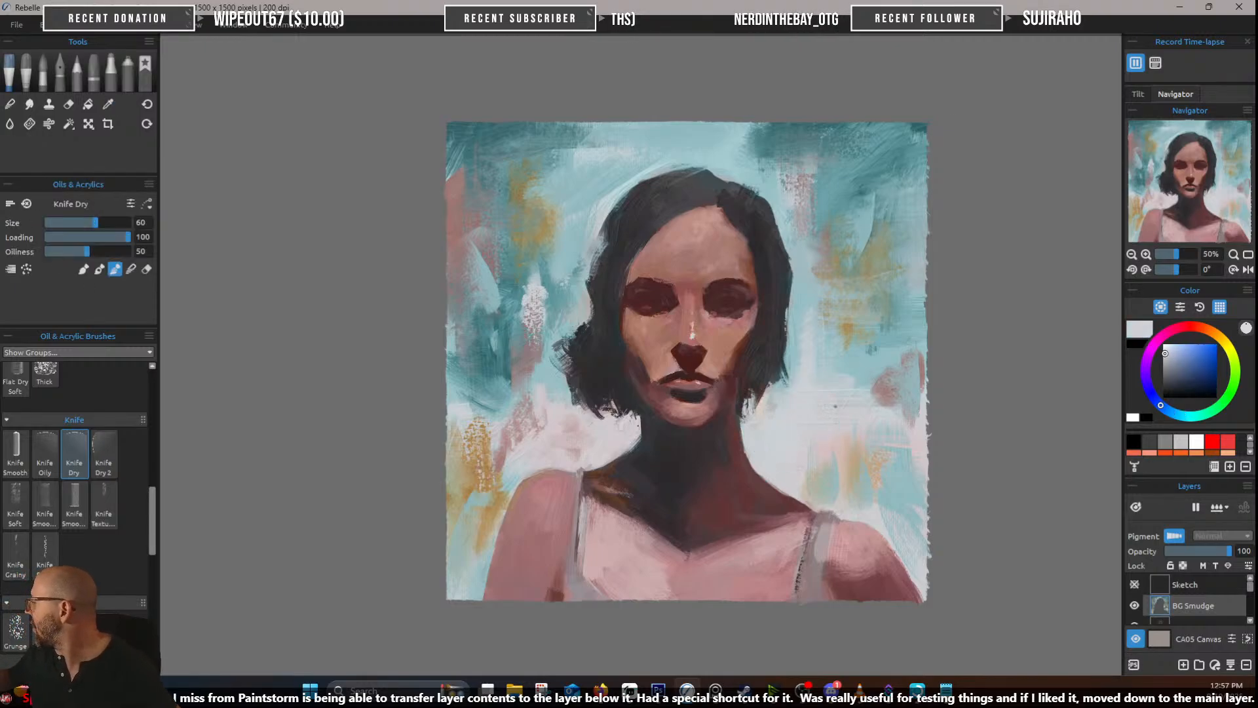
drag(803, 392, 968, 394)
drag(895, 444, 899, 492)
mouse_move(910, 462)
mouse_down()
mouse_move(909, 522)
mouse_move(898, 515)
mouse_up()
mouse_move(872, 452)
mouse_down()
mouse_move(837, 445)
mouse_move(822, 476)
mouse_move(818, 448)
mouse_move(810, 489)
mouse_up()
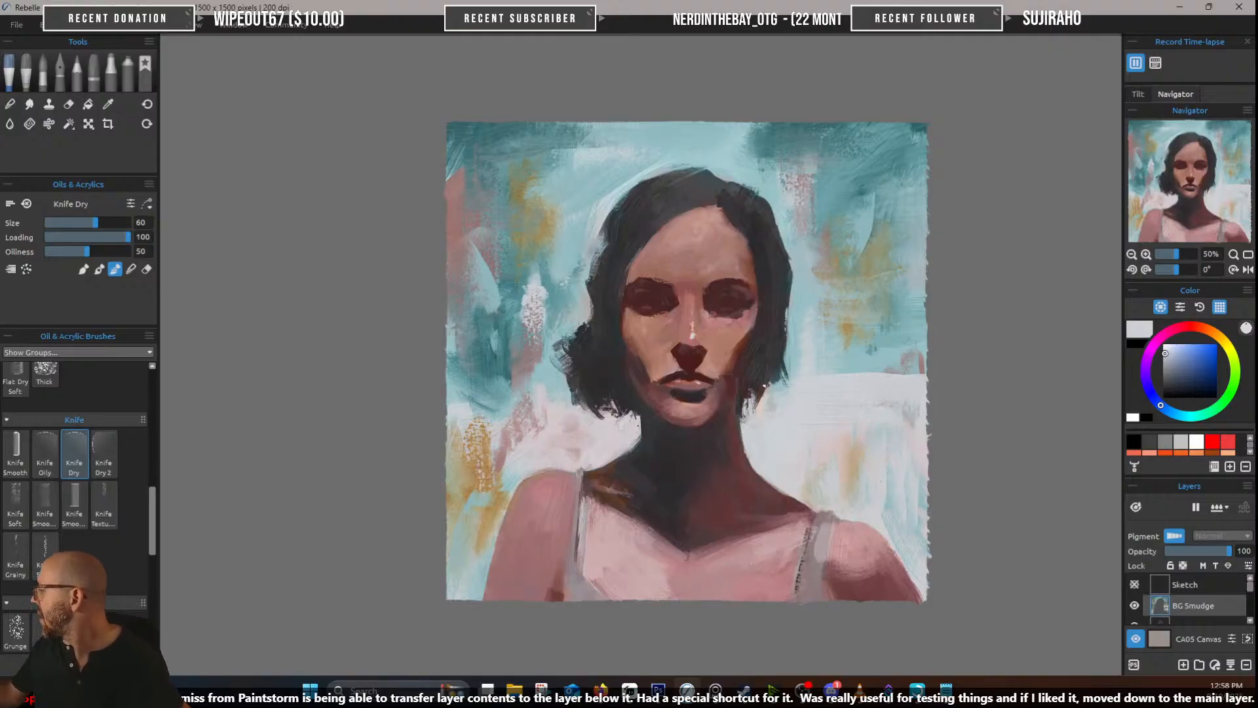
Paint a matching off-white band left of the hair and cover the ochre and teal above the left-hand shoulder
drag(534, 393, 450, 395)
drag(524, 377, 451, 375)
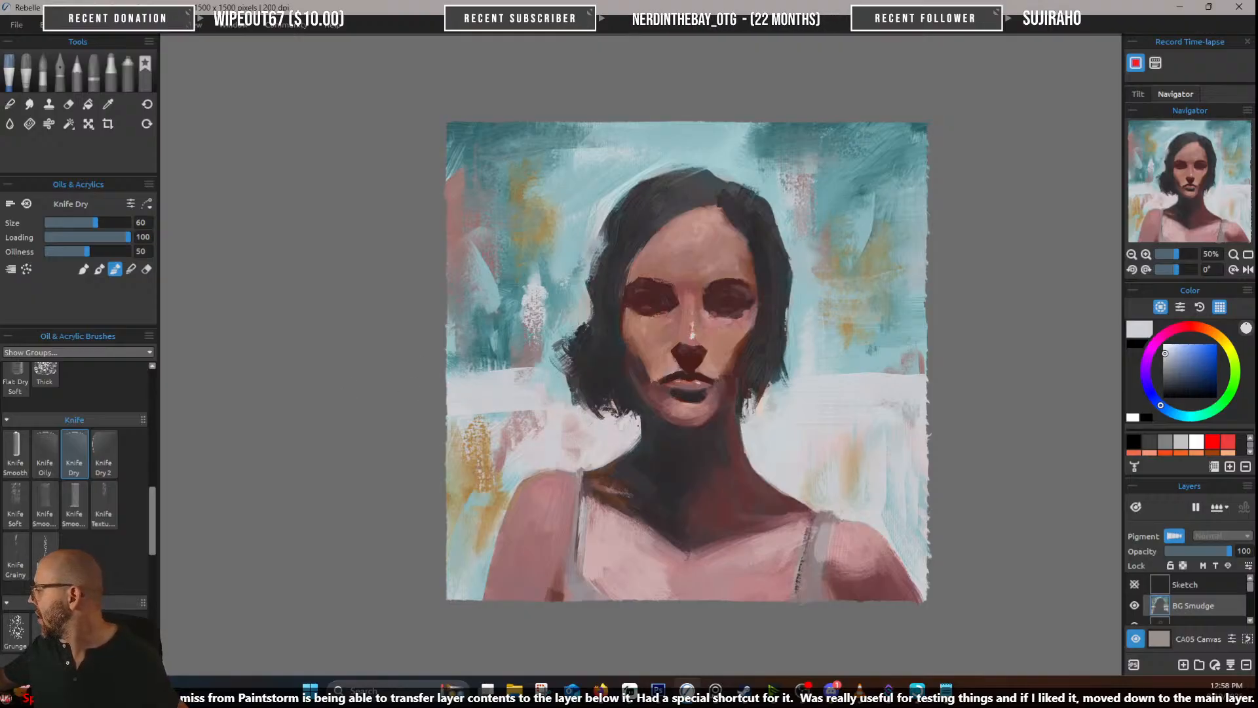
mouse_move(500, 462)
mouse_down()
mouse_move(476, 451)
mouse_move(486, 393)
mouse_move(469, 524)
mouse_move(439, 503)
mouse_move(457, 444)
mouse_move(437, 572)
mouse_move(456, 440)
mouse_move(440, 495)
mouse_up()
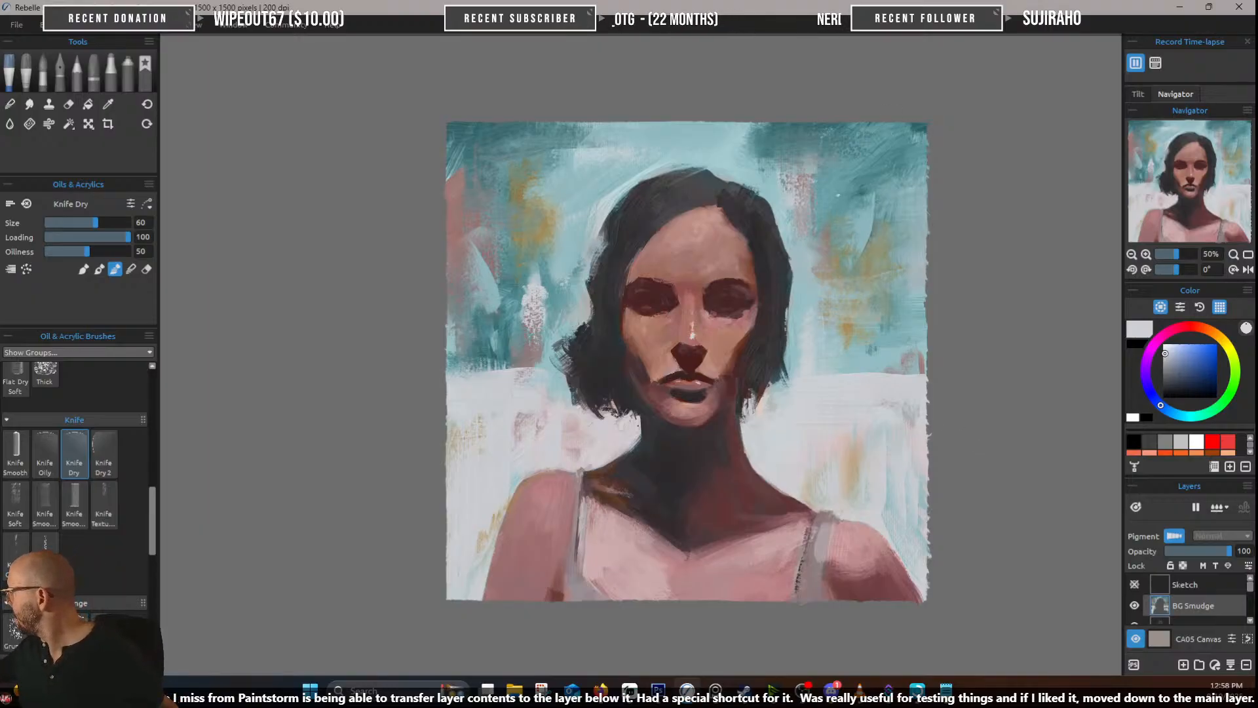
Refine the hair outline and the horizontal background boundary with sampled teal, mauve and pale blue Knife Dry strokes at size 20
alt+click(838, 181)
mouse_move(785, 296)
mouse_down()
mouse_move(803, 332)
mouse_move(787, 362)
mouse_move(800, 366)
mouse_up()
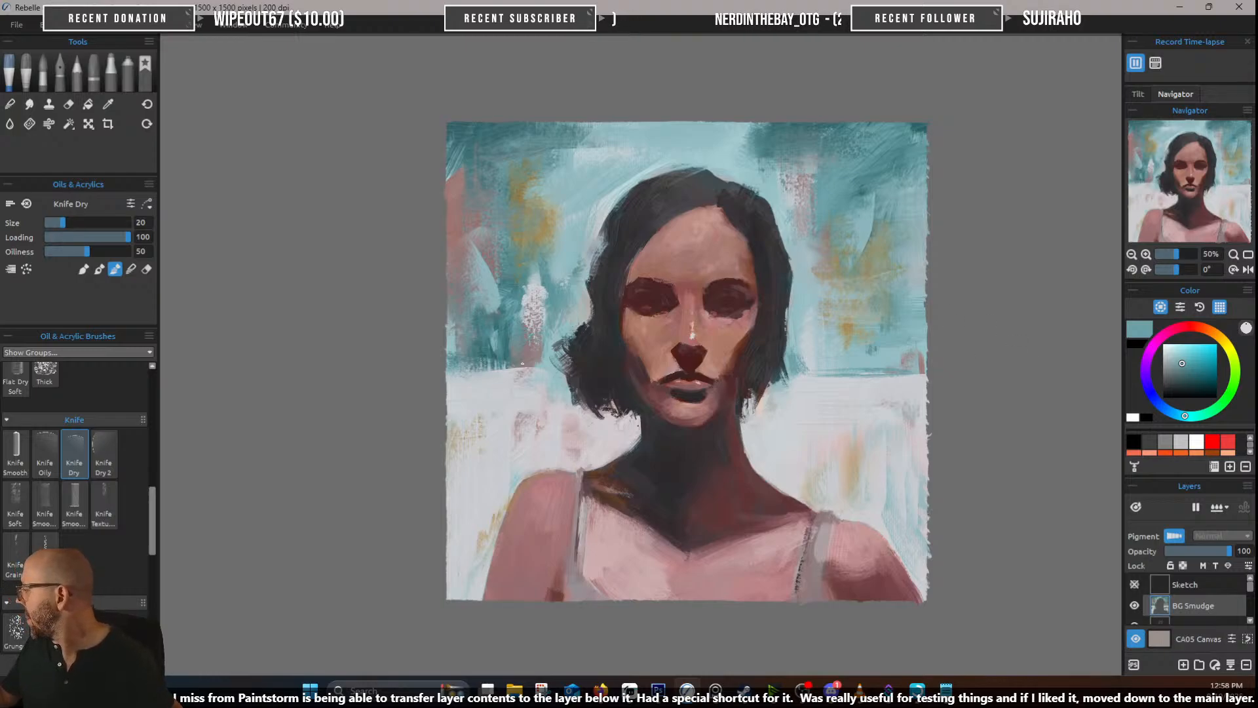
alt+click(489, 370)
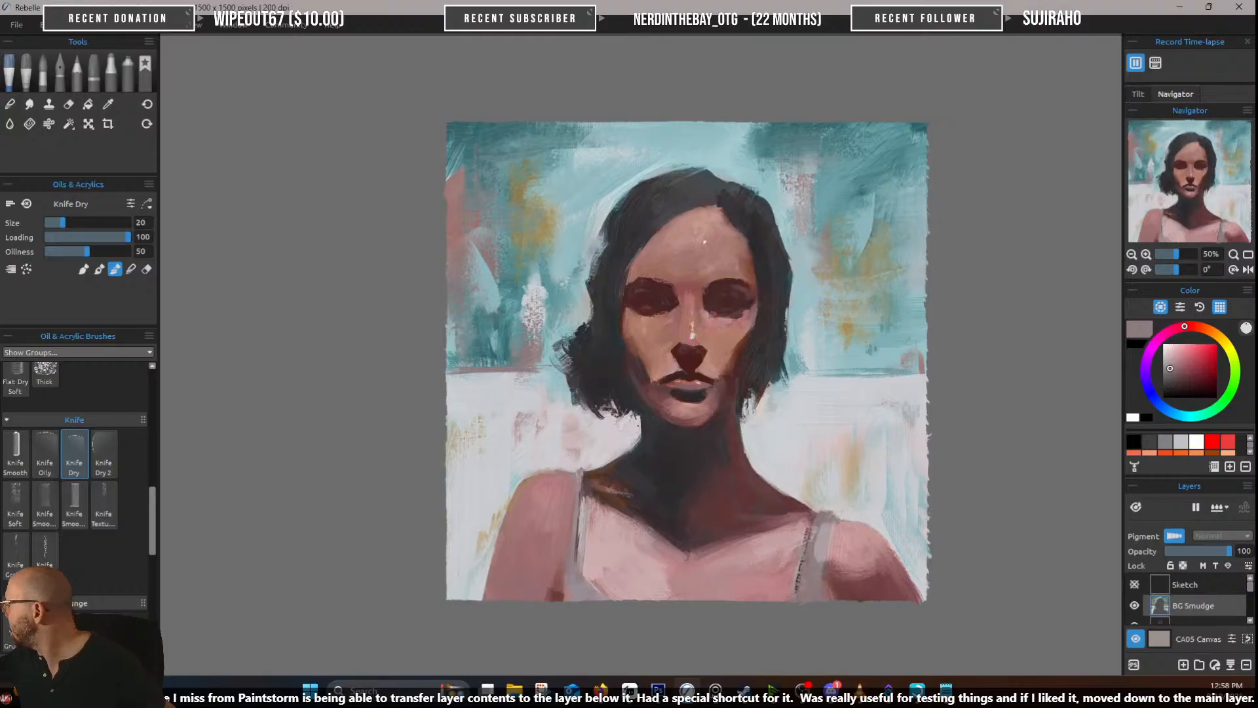
alt+click(605, 191)
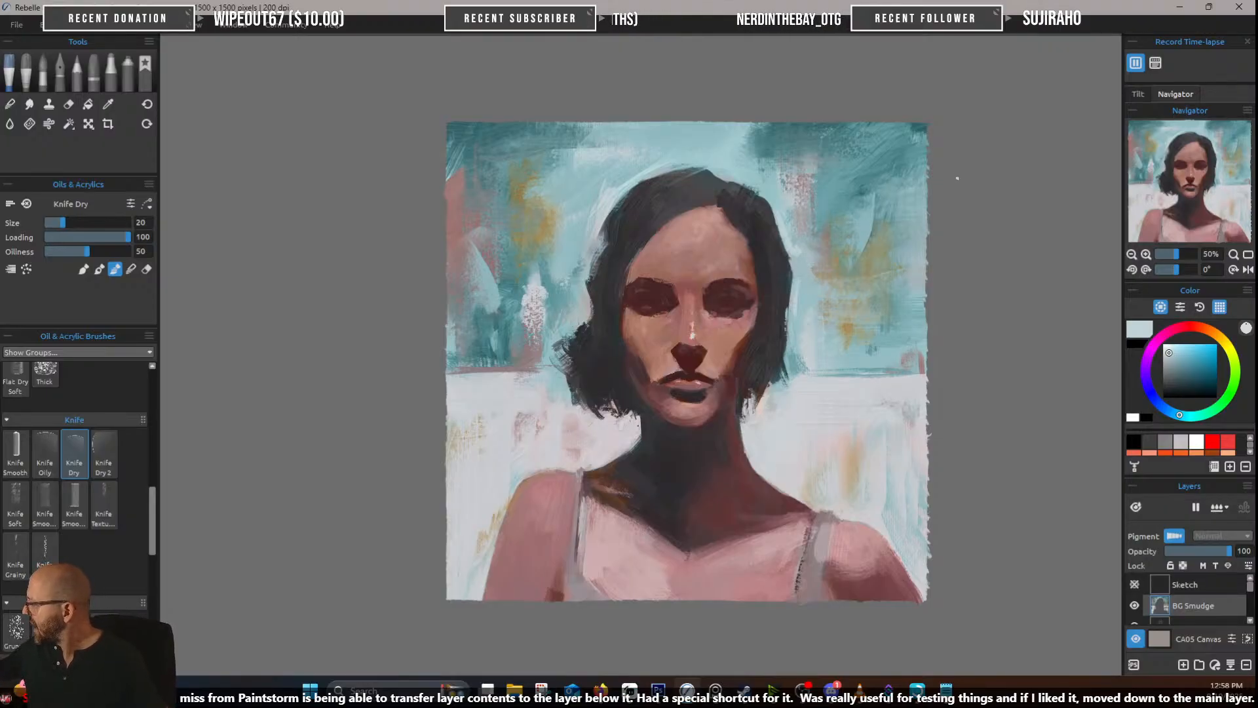
Mute the far-left pink strip and the upper ochre and pink patches with sampled grey-teal strokes at Knife Dry size 40
alt+click(470, 177)
key(])
key(])
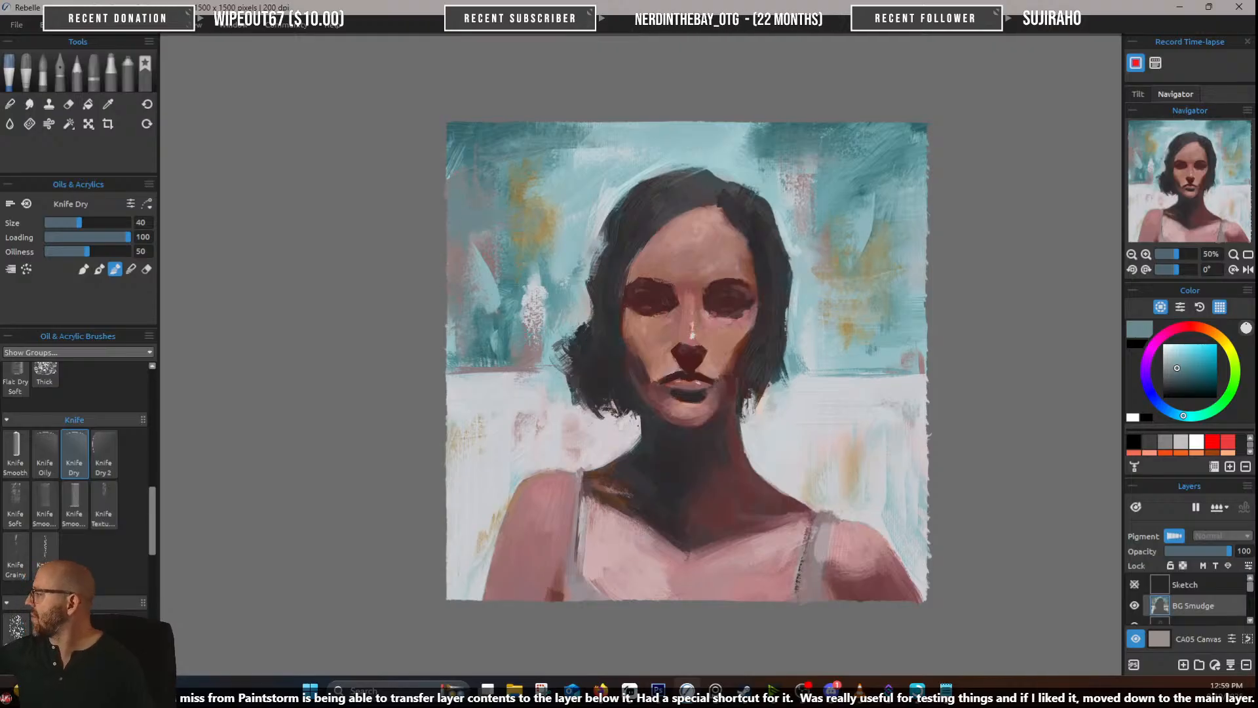
alt+click(539, 223)
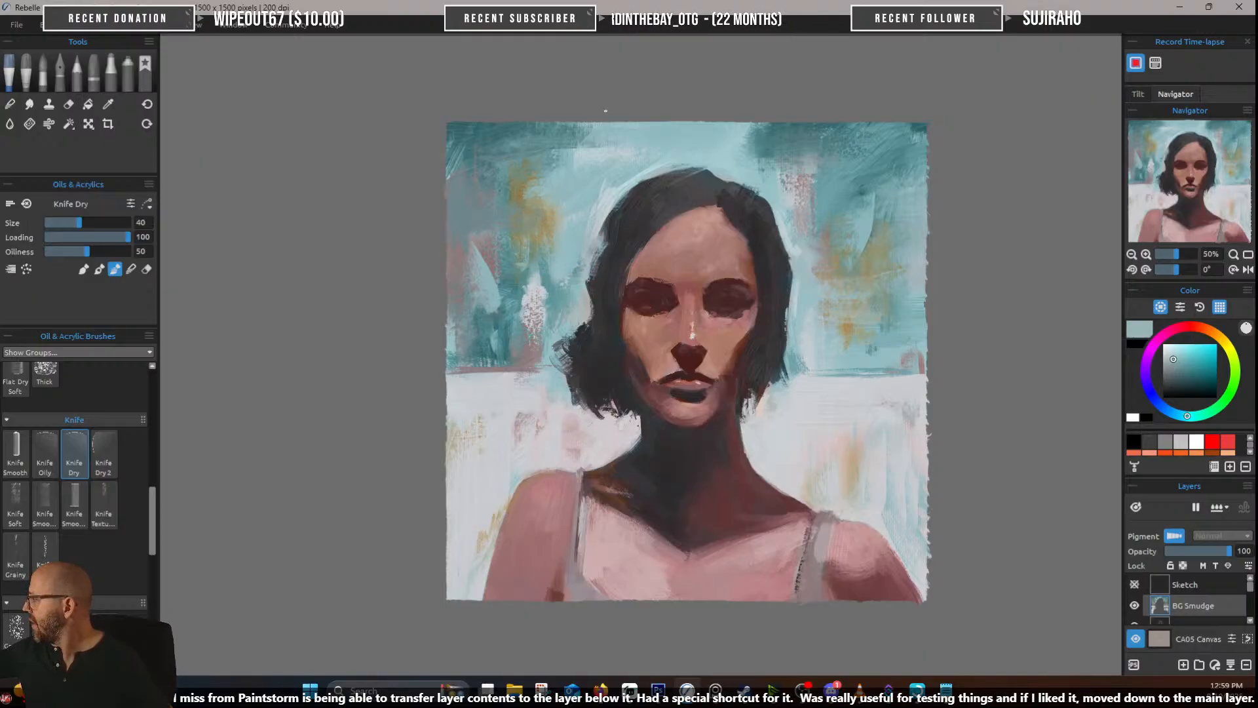
alt+click(491, 168)
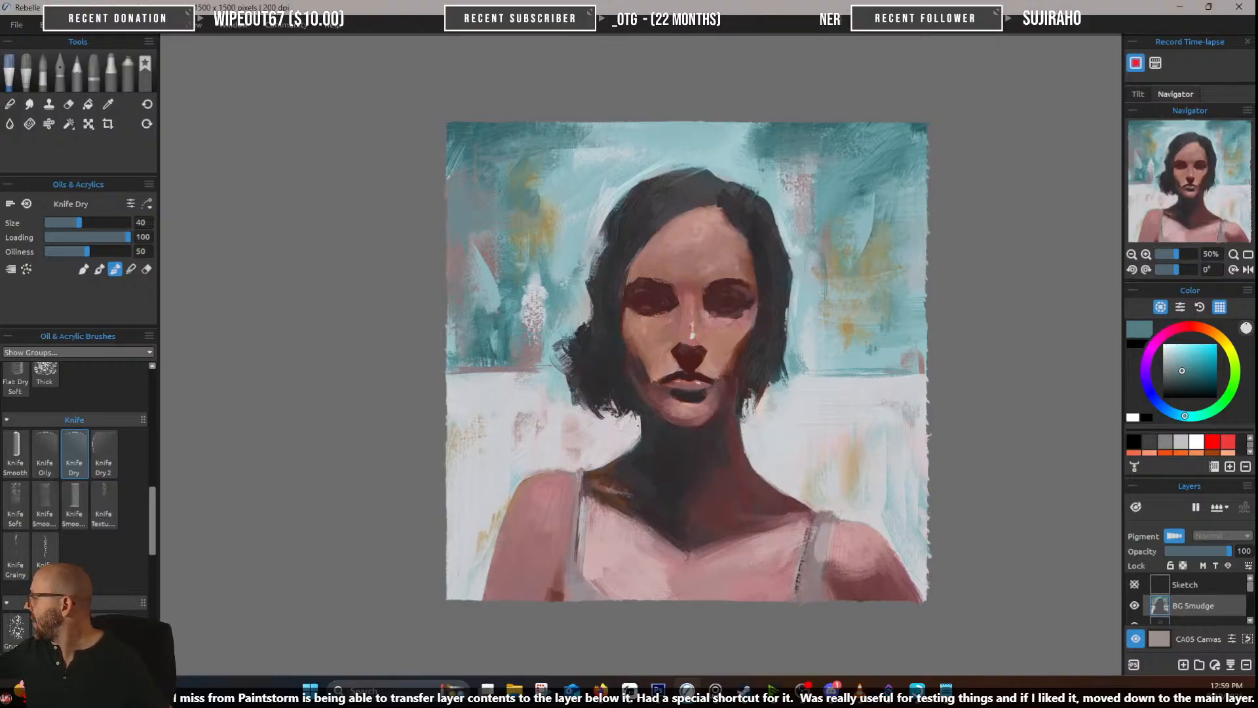
alt+click(816, 148)
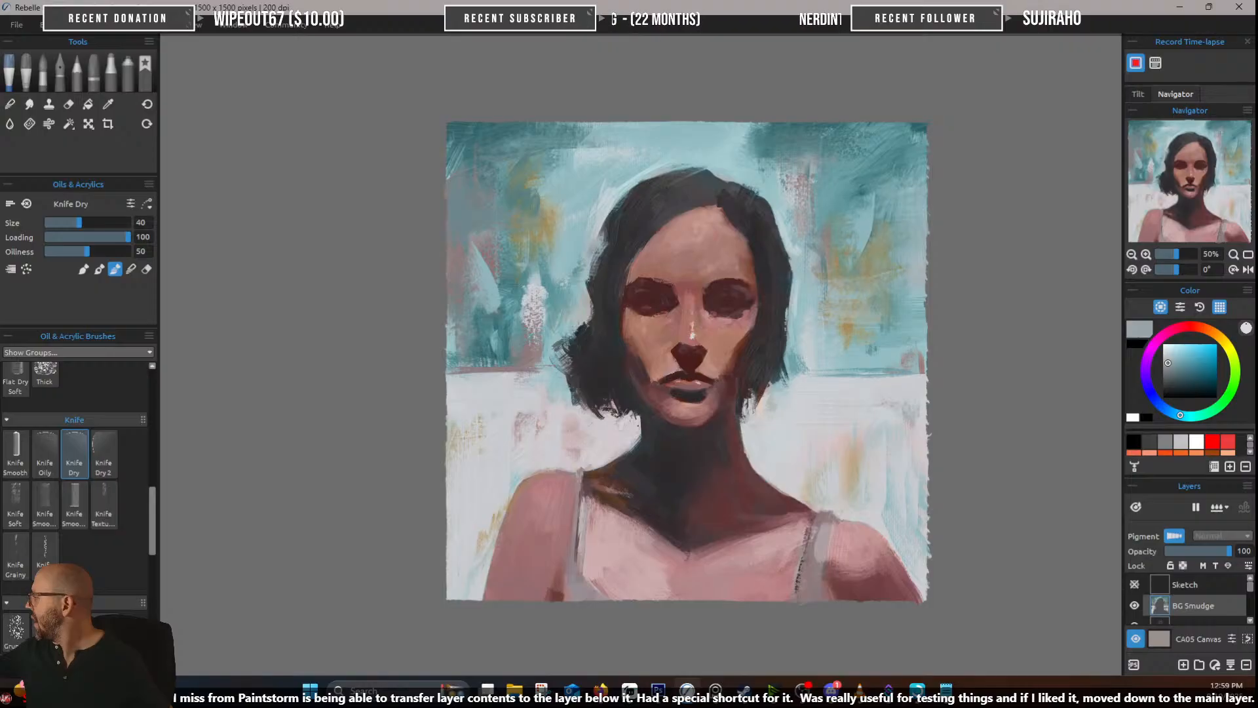
alt+click(892, 336)
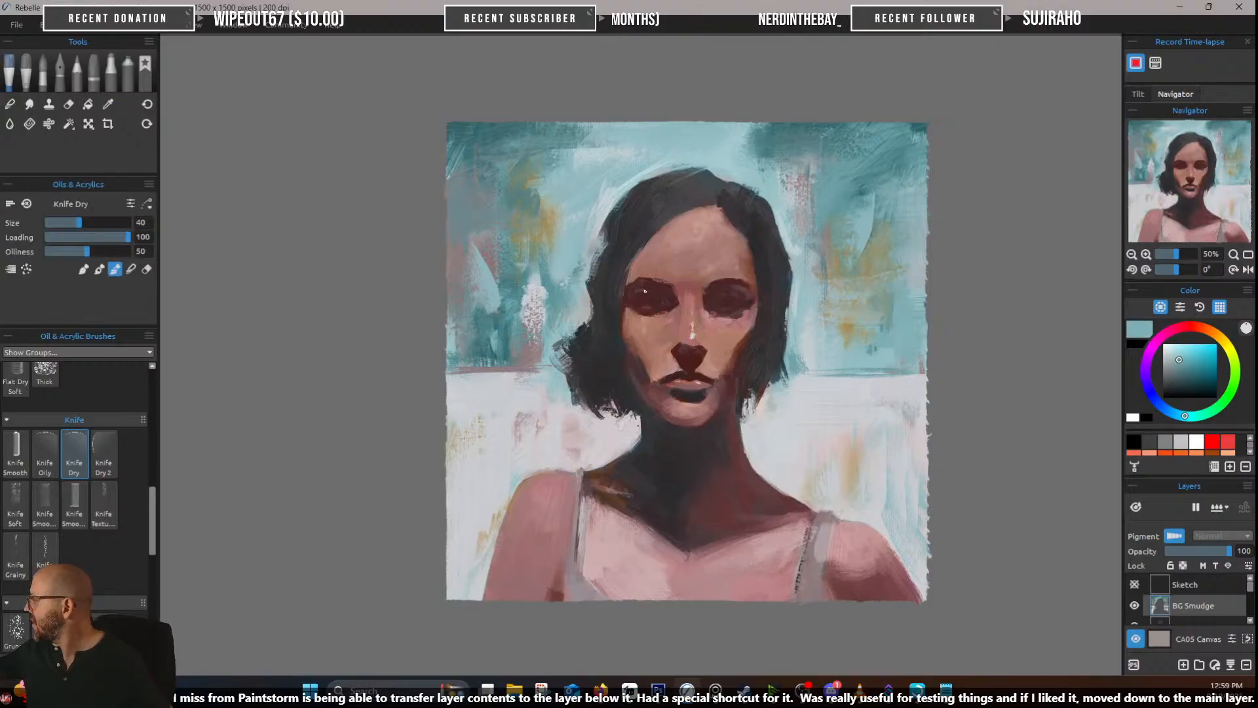
Touch up the teal area's lower edge on both sides of the hair with sampled mauve and darker teal strokes
alt+click(536, 359)
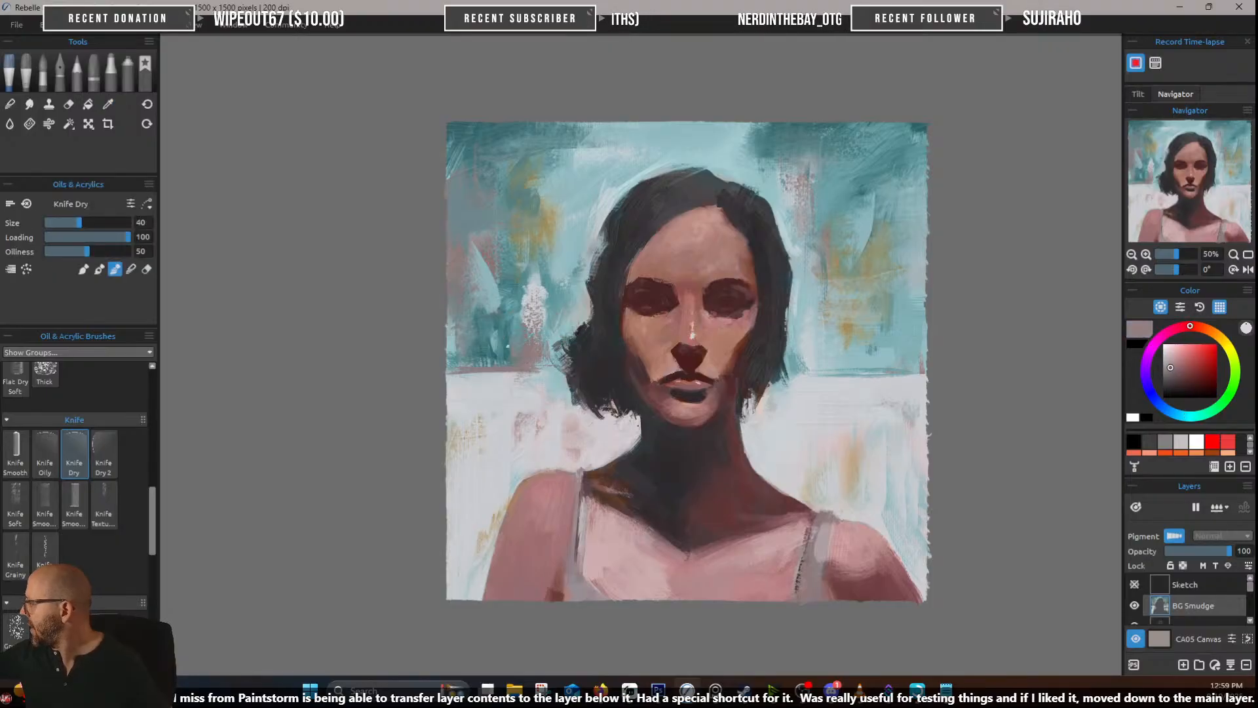
mouse_move(536, 342)
mouse_down()
mouse_move(540, 376)
mouse_move(550, 355)
mouse_up()
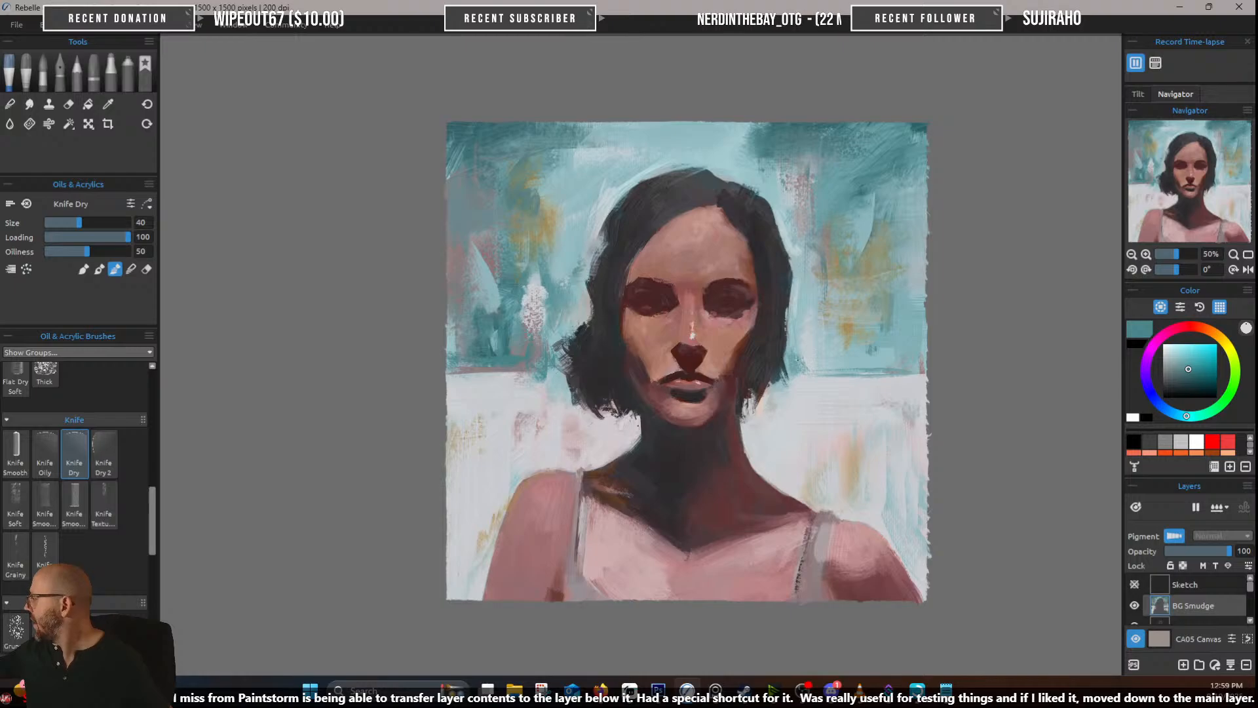
mouse_move(790, 364)
mouse_down()
mouse_move(794, 347)
mouse_move(805, 373)
mouse_move(795, 364)
mouse_move(836, 380)
mouse_up()
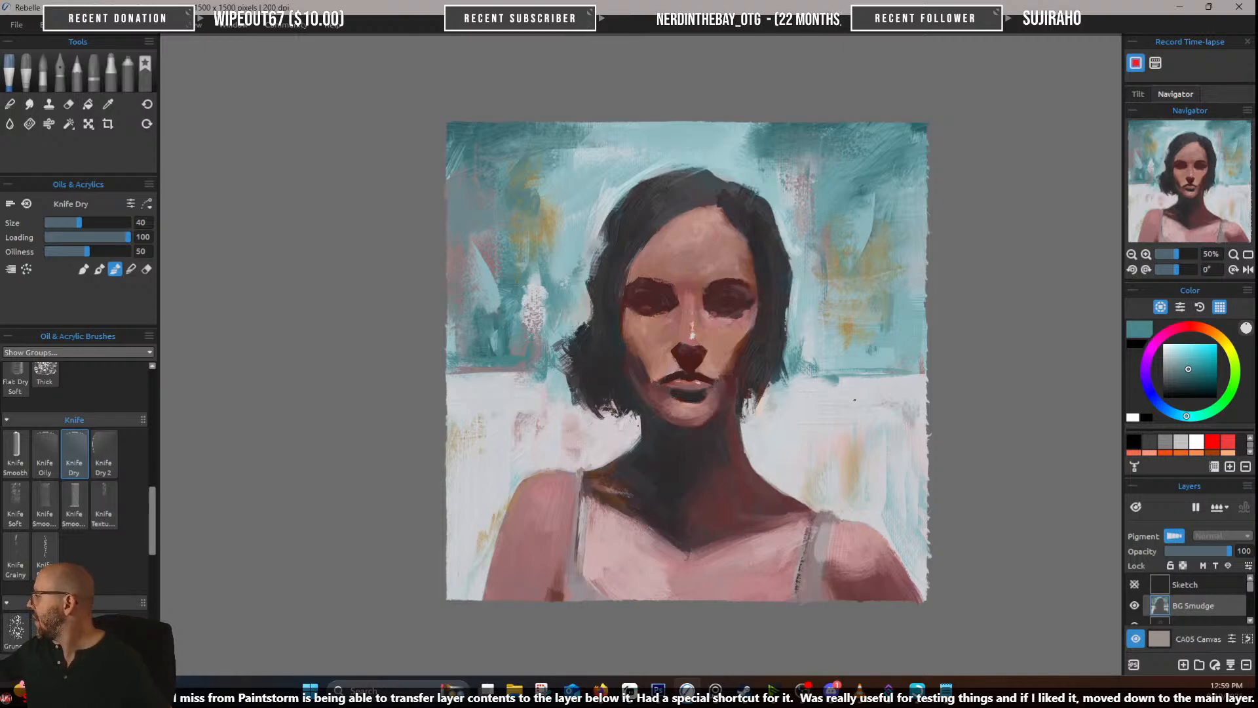
Soften the ochre and teal marks right of the neck and above the shoulder with sampled off-white Knife Dry strokes
alt+click(843, 394)
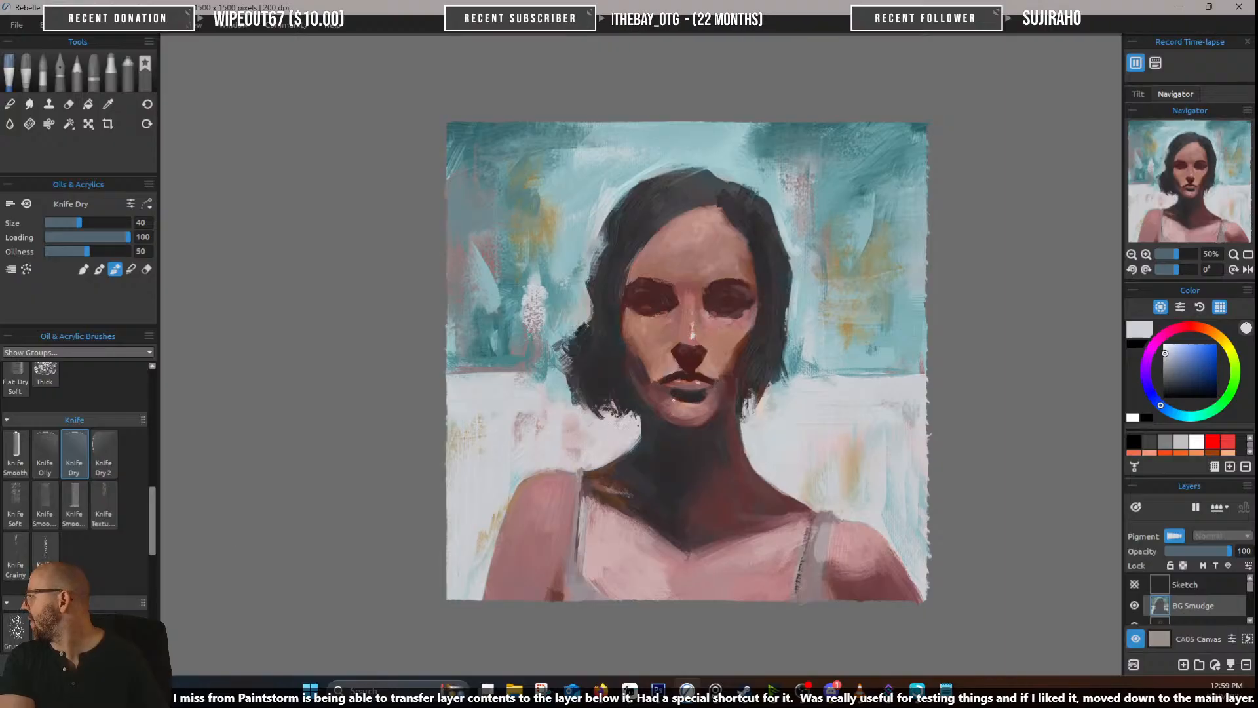
scroll(819, 354, up, 5)
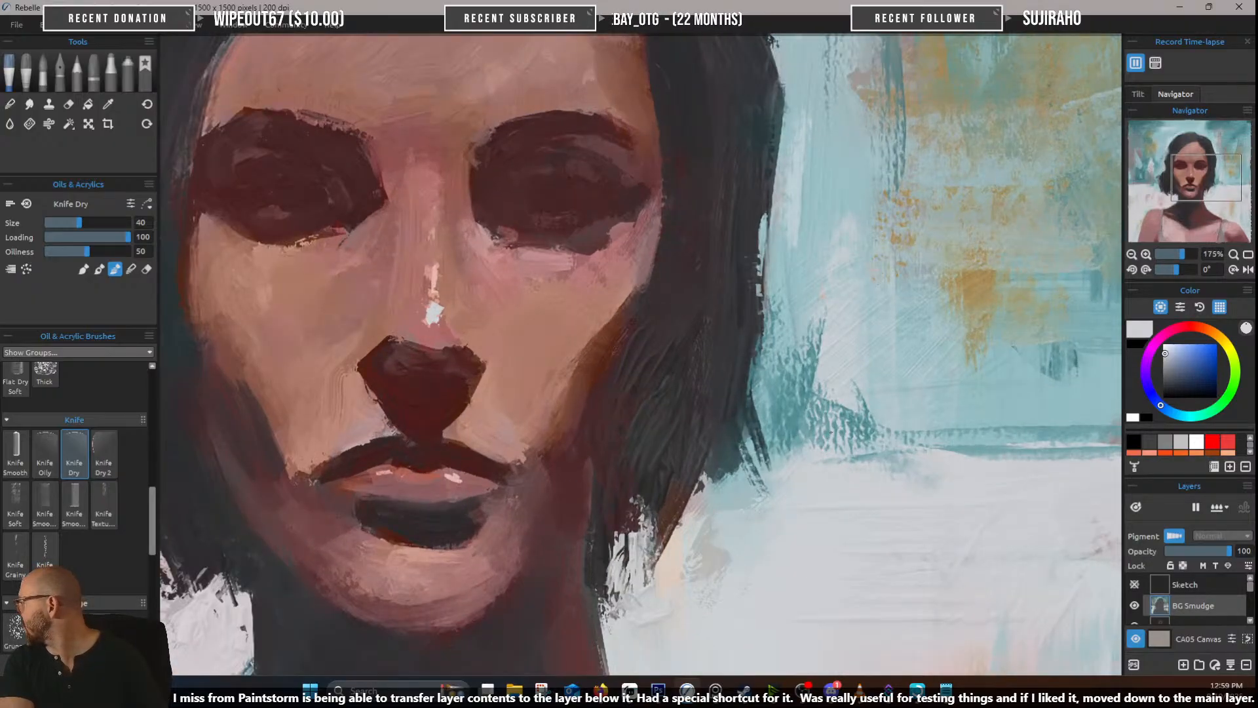
scroll(895, 288, down, 4)
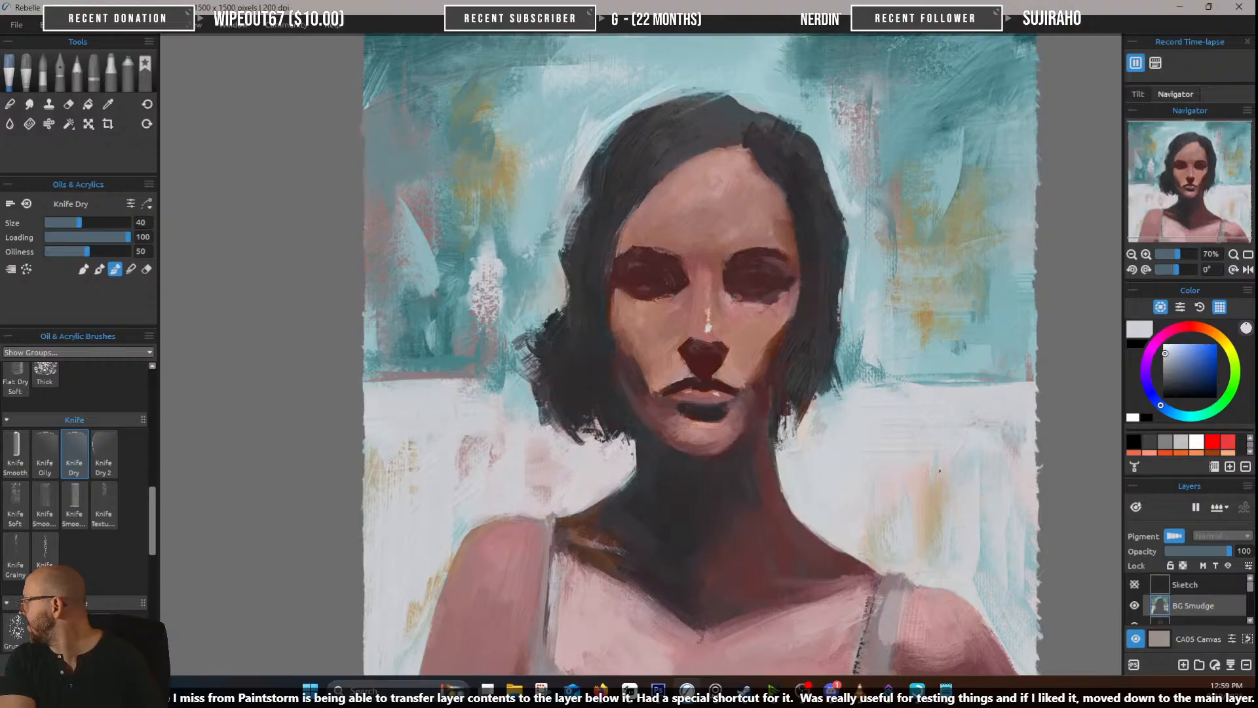
scroll(937, 470, up, 4)
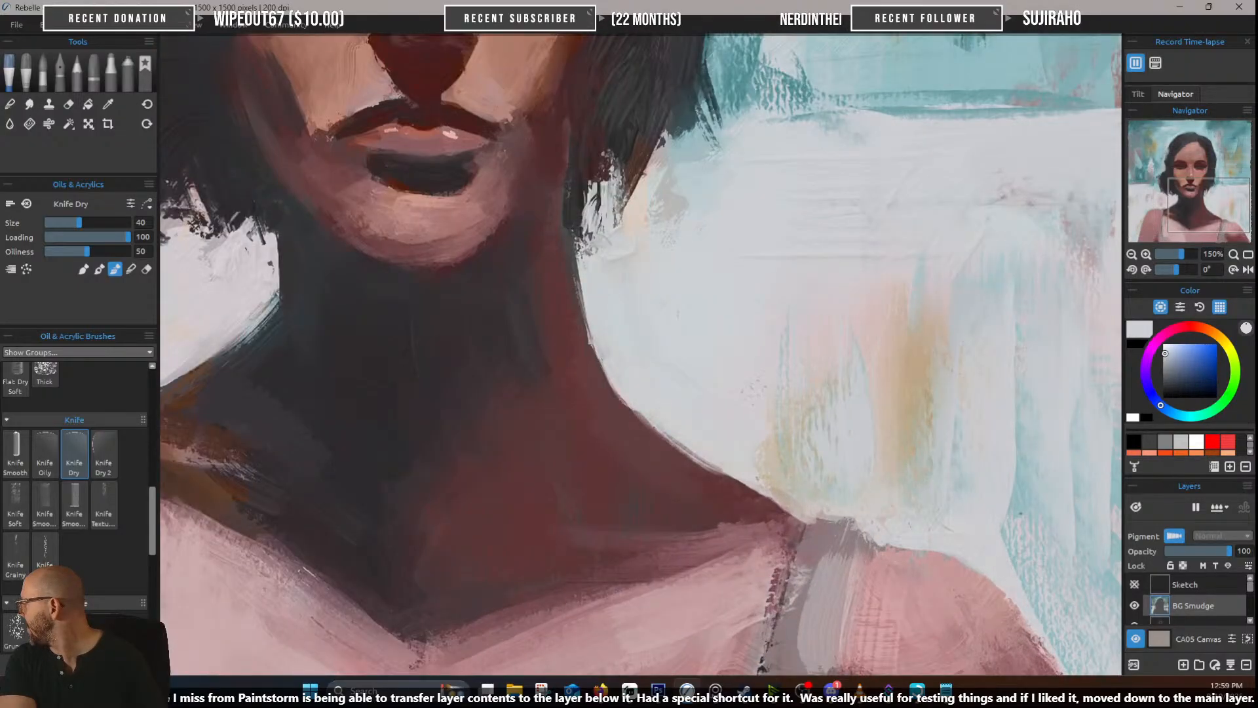
scroll(630, 341, down, 4)
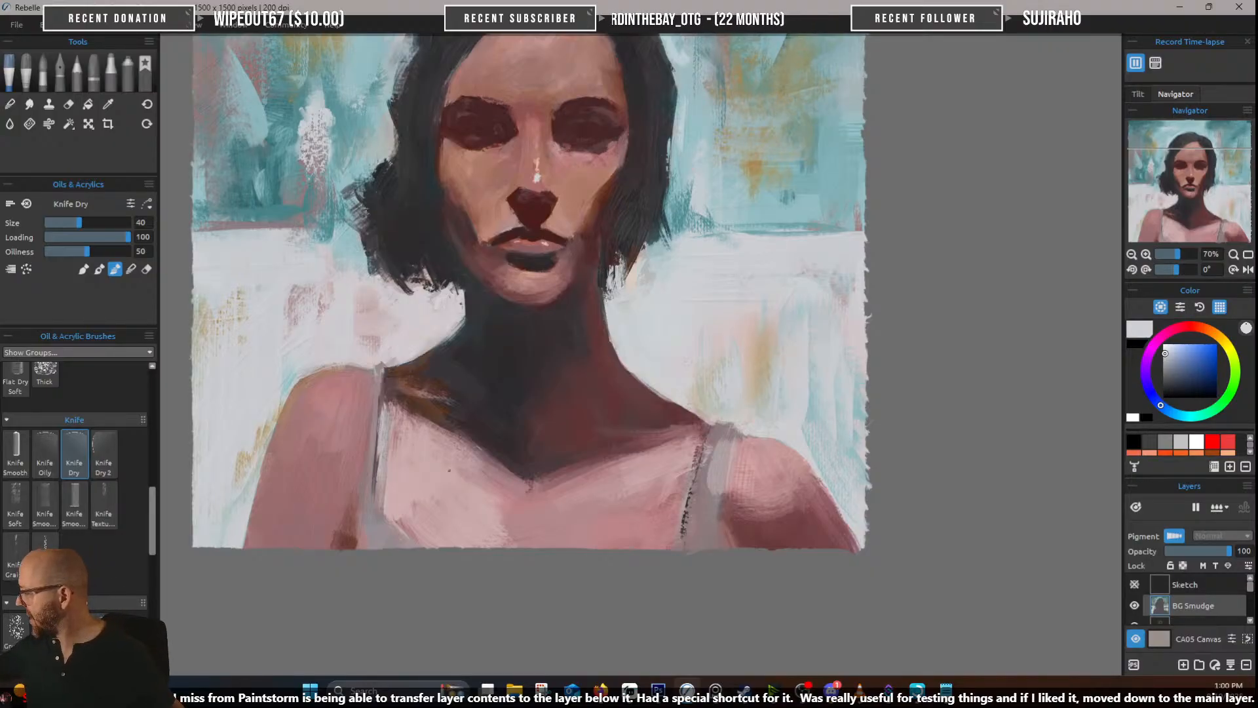
Sample the light pinks of the chest and clean up the neckline point and the chest's lower edge
alt+click(435, 470)
drag(492, 480, 521, 485)
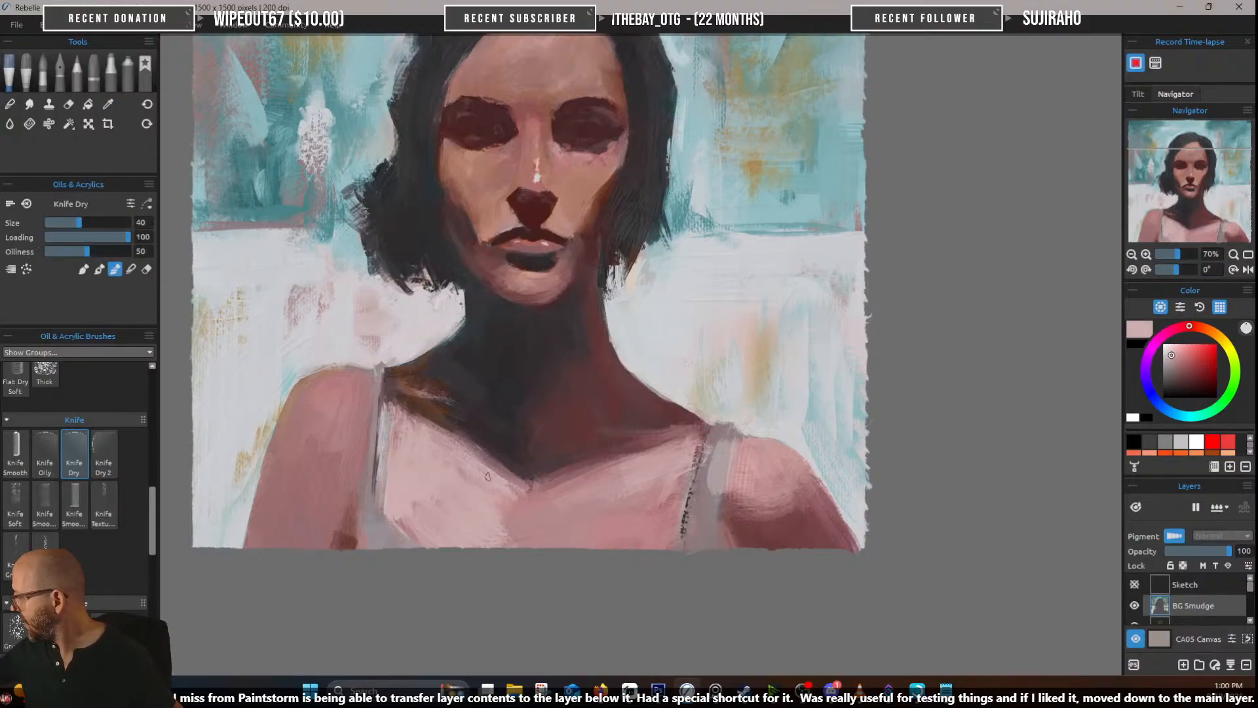
alt+click(415, 498)
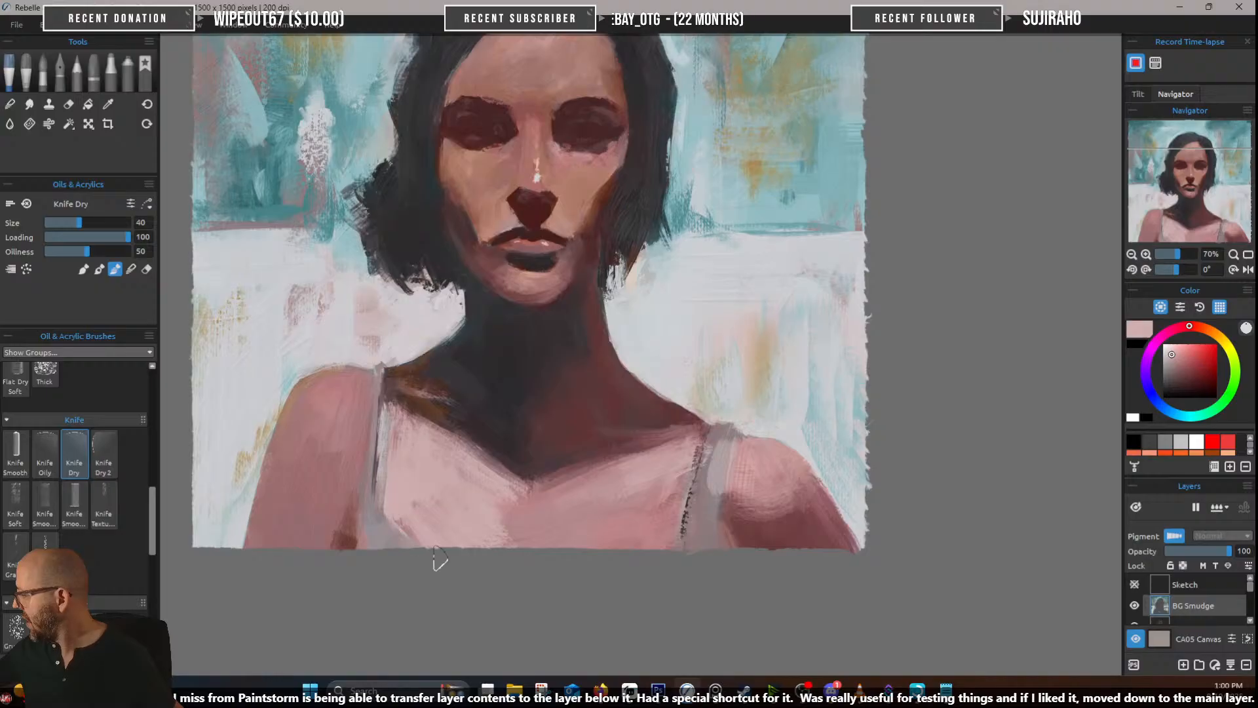
mouse_move(417, 542)
mouse_down()
mouse_move(395, 526)
mouse_move(411, 547)
mouse_up()
Sample the strap greys and arm mauves to clean the right strap's inner edge and cover the dark spot at the left arm's base
alt+click(374, 544)
alt+click(695, 515)
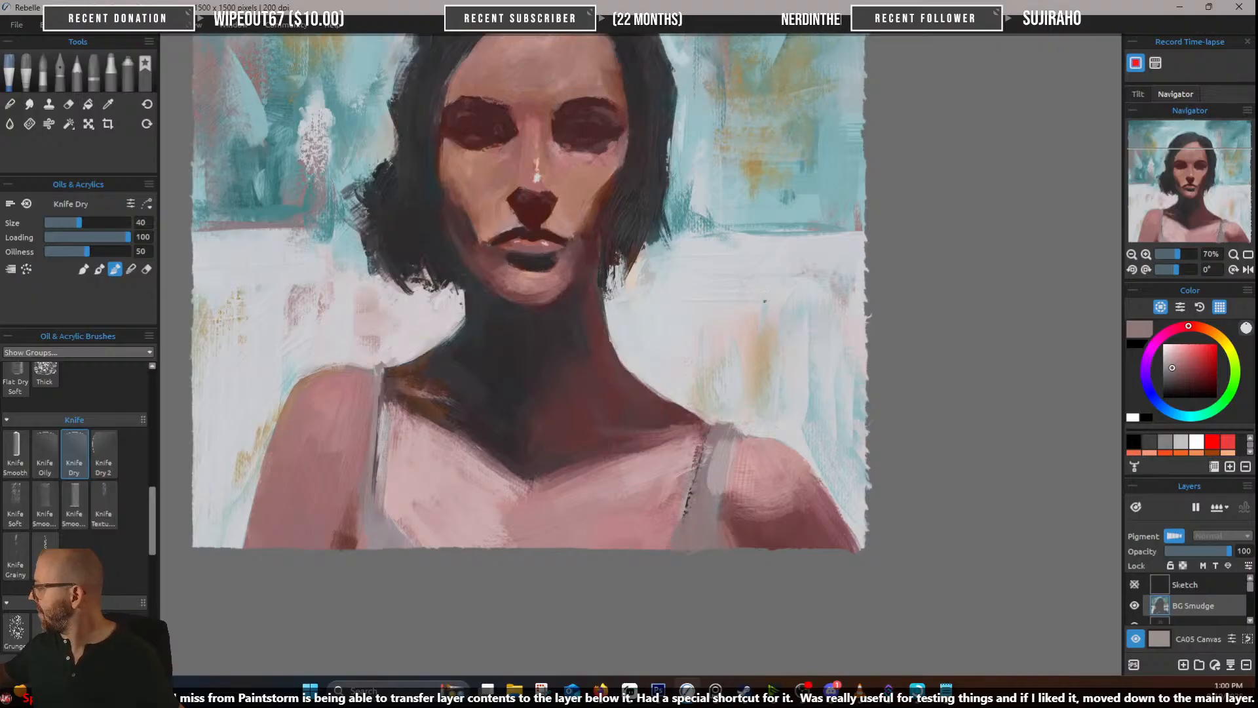
alt+click(343, 505)
drag(343, 505, 337, 545)
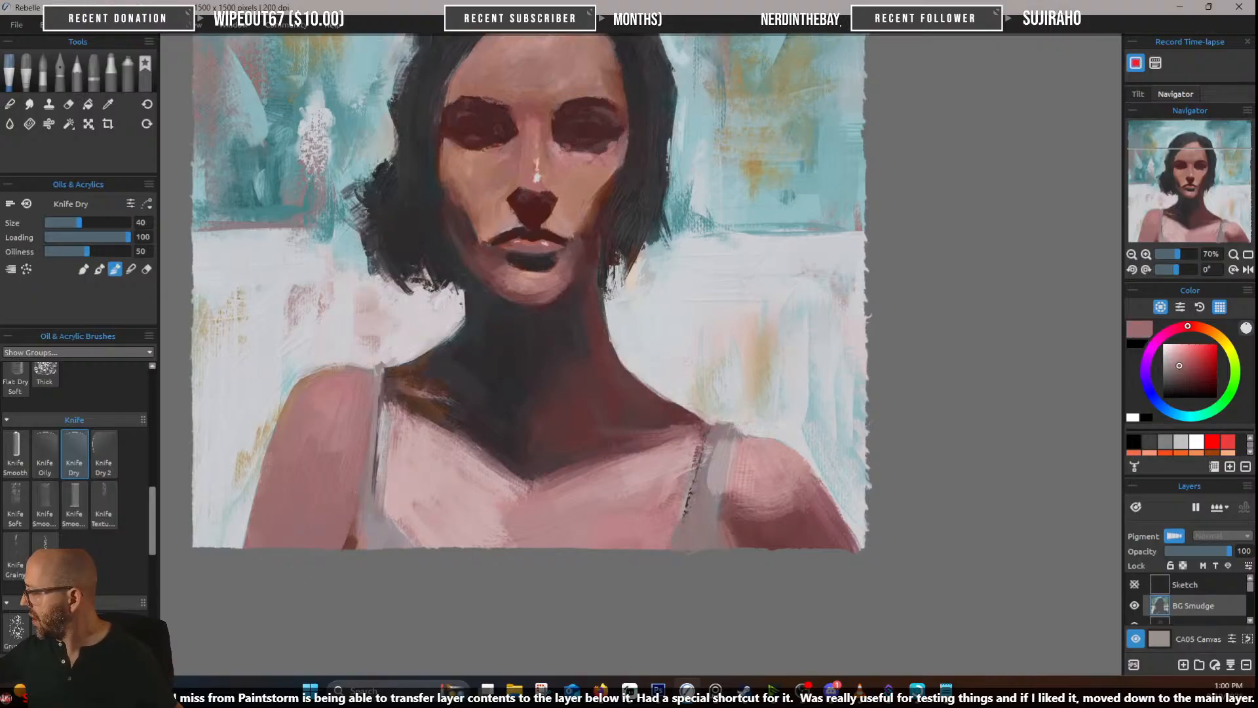
alt+click(348, 541)
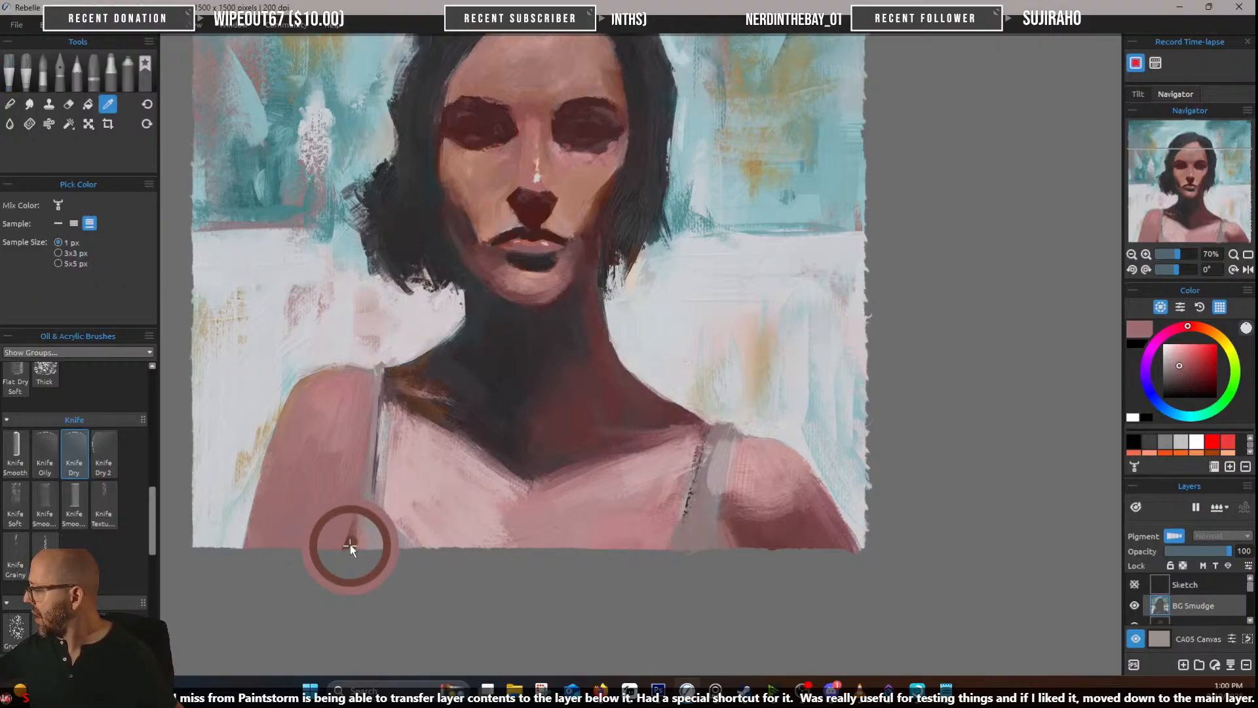
drag(354, 504, 335, 557)
alt+click(342, 503)
drag(342, 508, 337, 545)
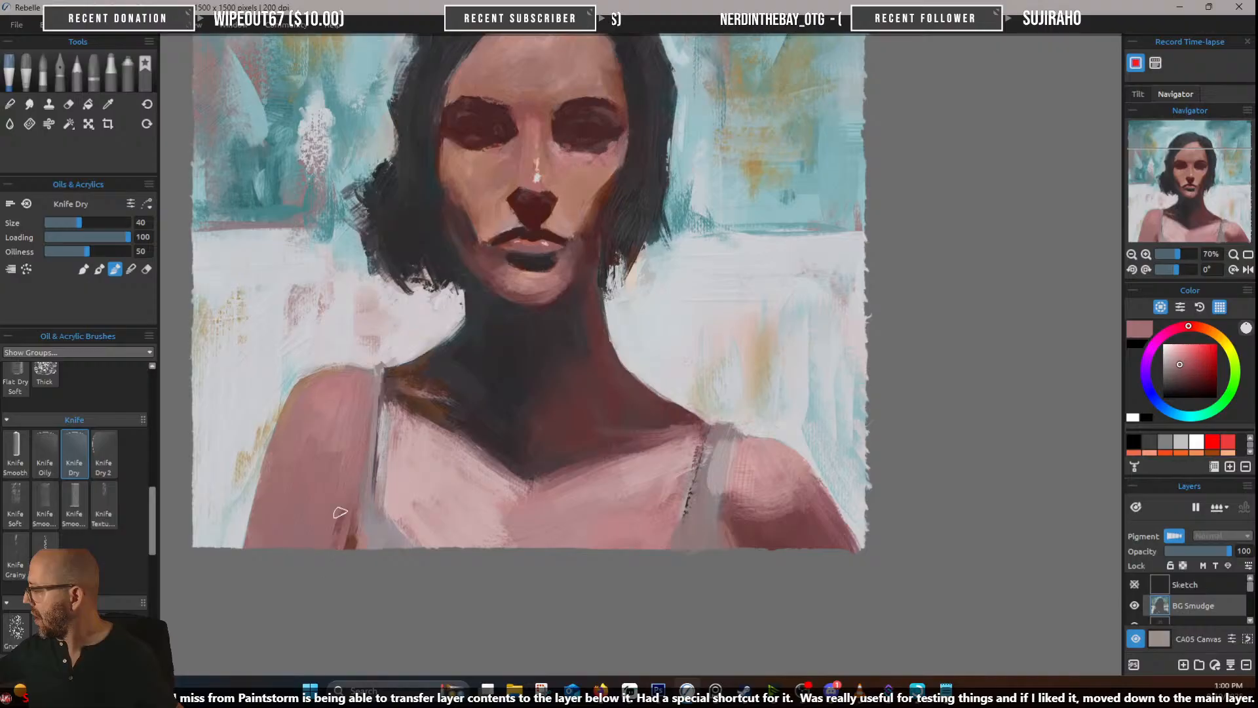
Touch up the lower edge of the shadowed right arm beside the strap with sampled mauve and darker red tones
alt+click(728, 533)
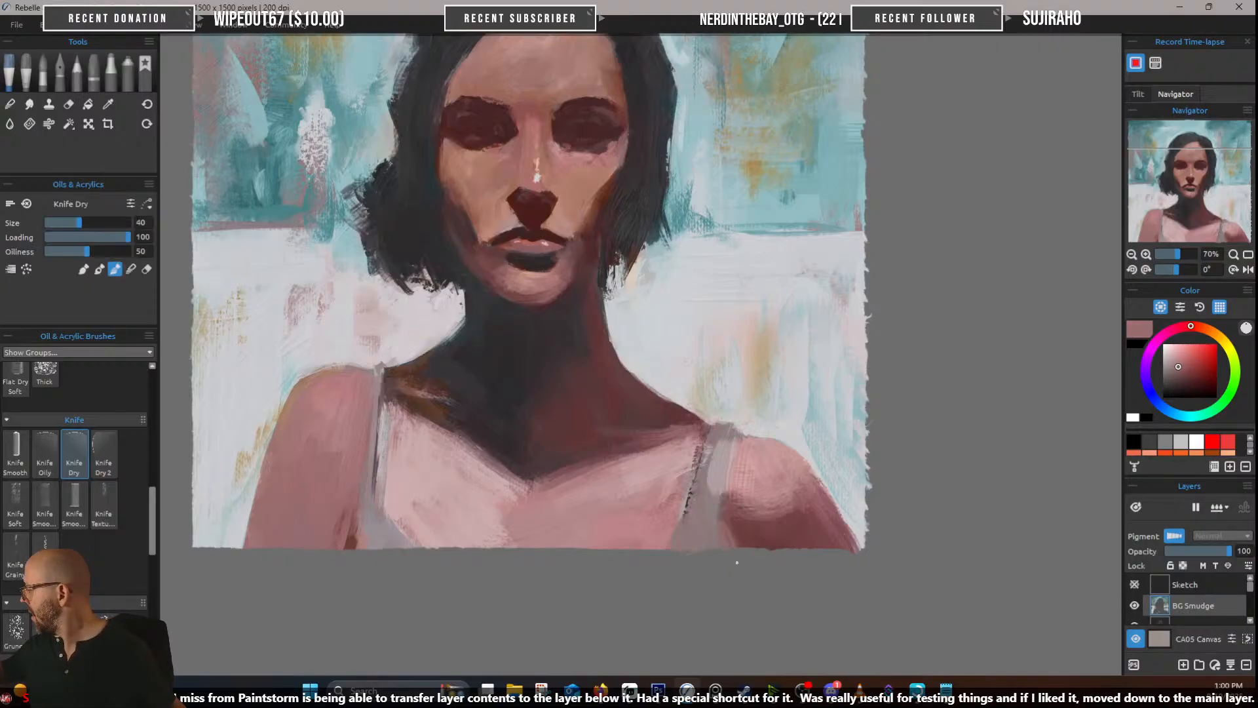
mouse_move(743, 529)
mouse_down()
mouse_move(736, 557)
mouse_move(752, 552)
mouse_up()
alt+click(735, 509)
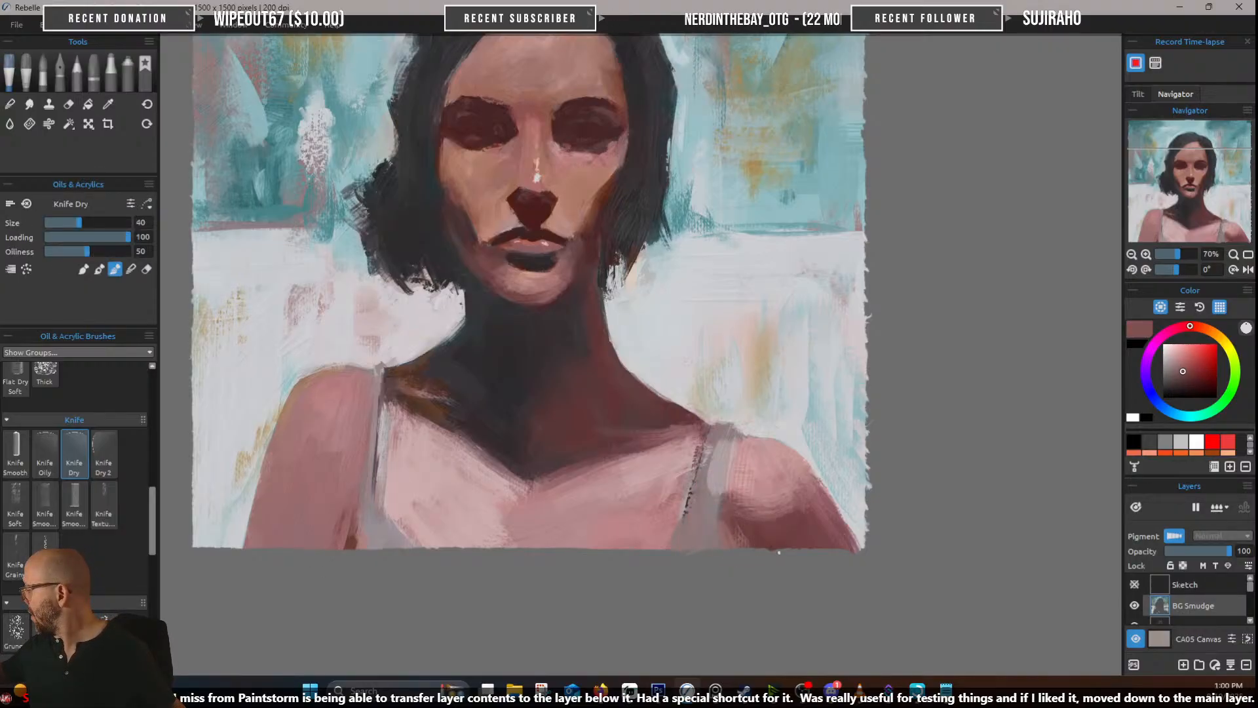
alt+click(813, 517)
Add small highlights on top of both shoulders in sampled background off-white with Knife Dry at size 18
alt+click(688, 284)
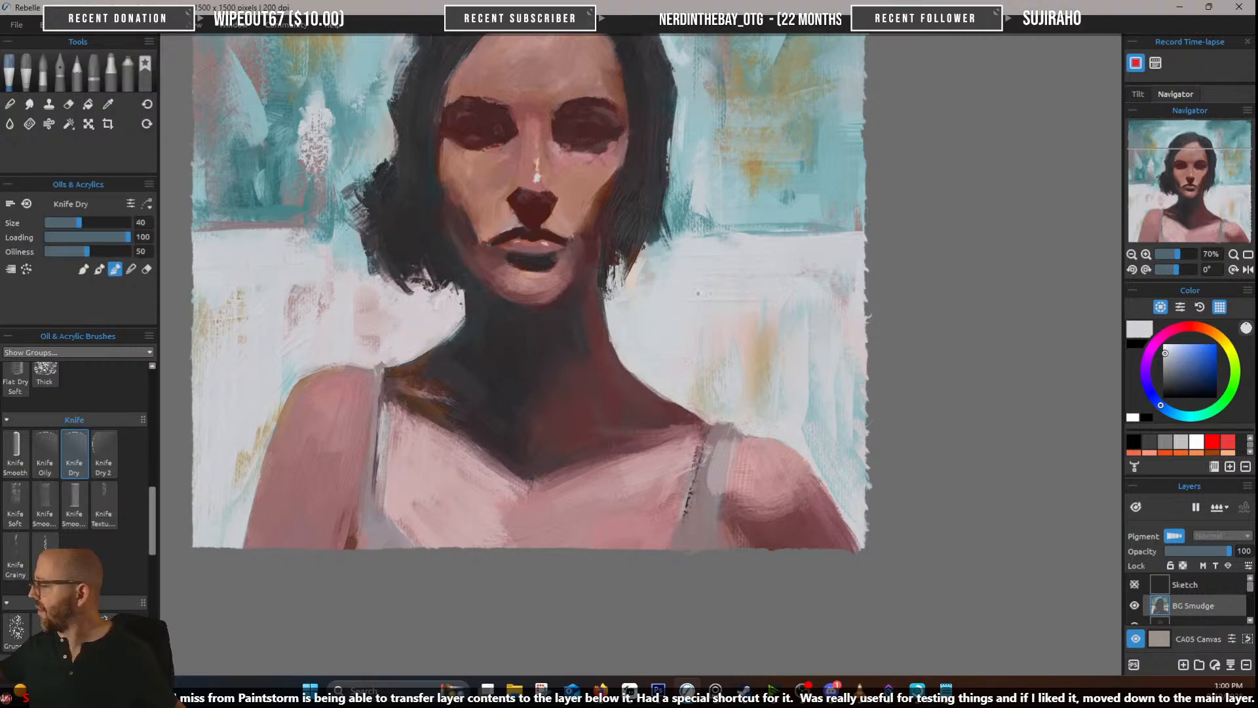
key([)
key([)
key([)
key([)
key([)
key([)
key([)
key([)
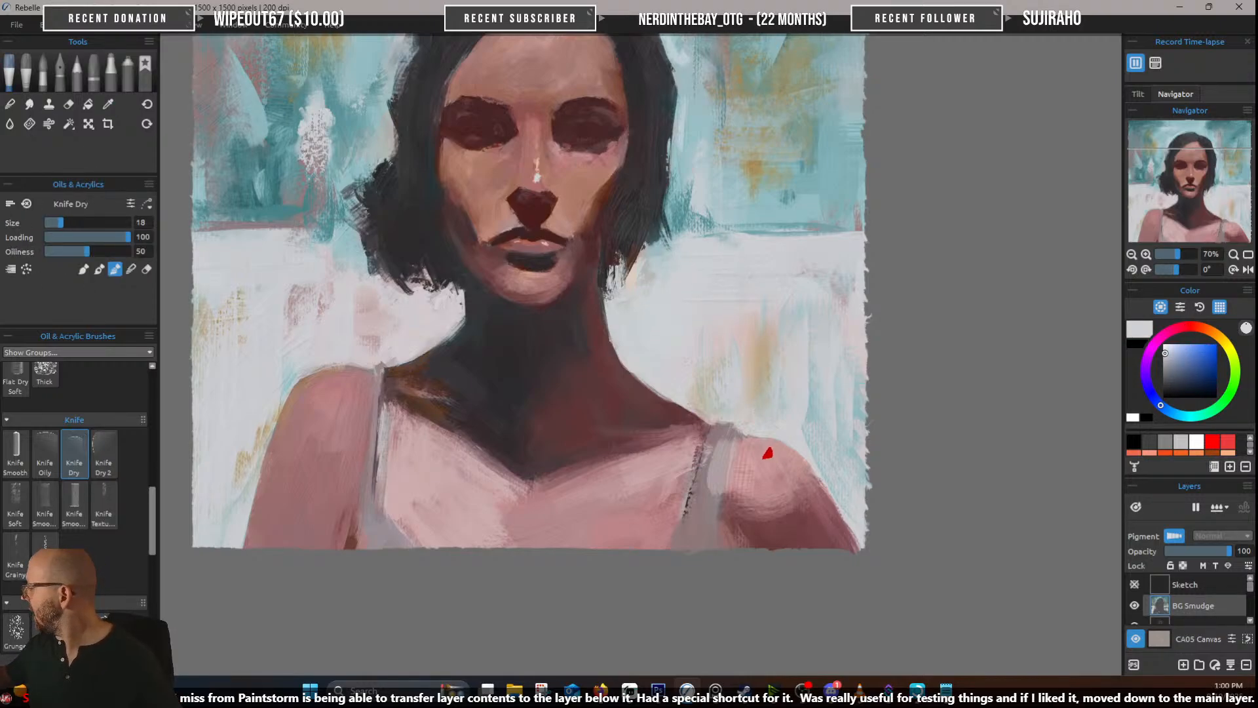
drag(769, 452, 786, 453)
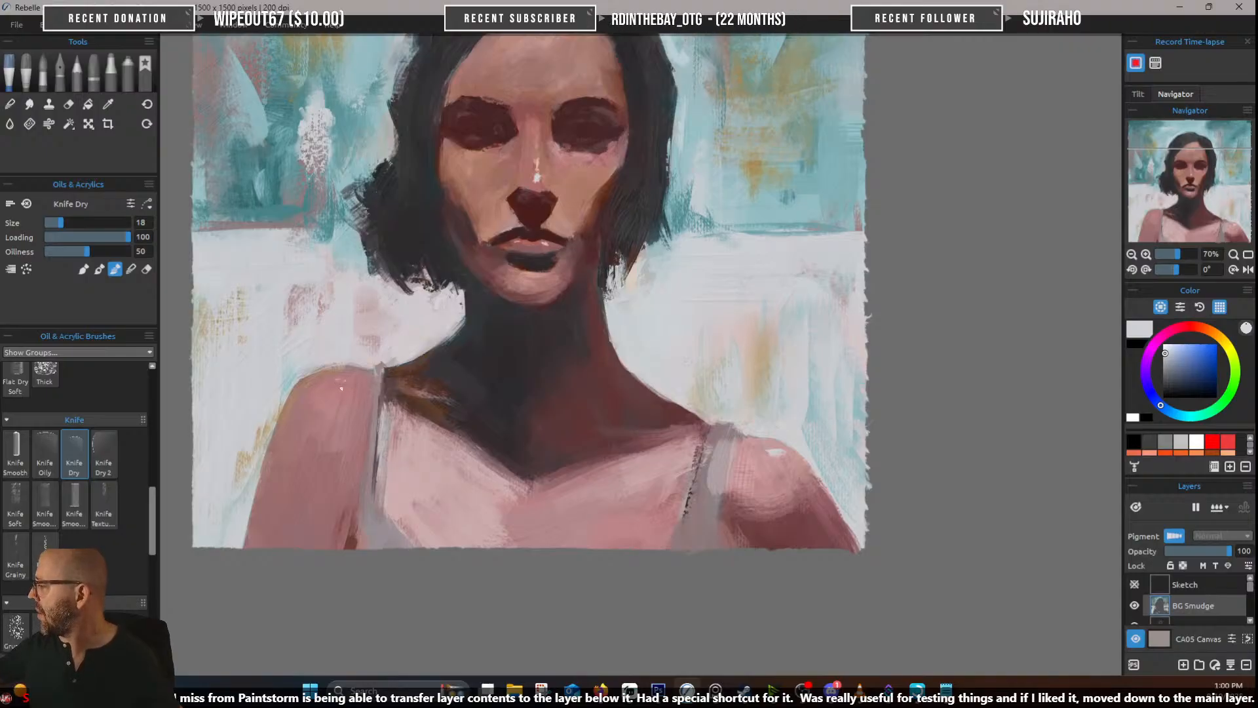
drag(329, 381, 342, 379)
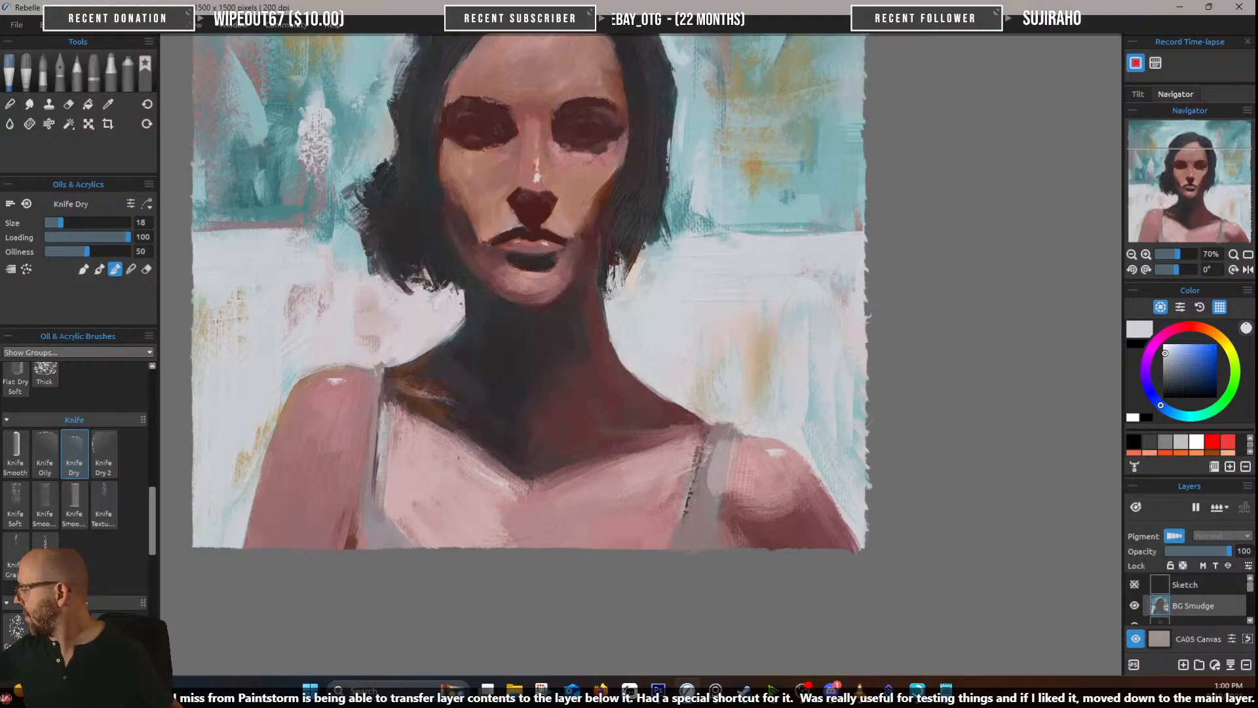
Cover the nose highlight with sampled skin pink and repaint a smaller off-white one on the tip, refining it at size 8
drag(681, 421, 736, 540)
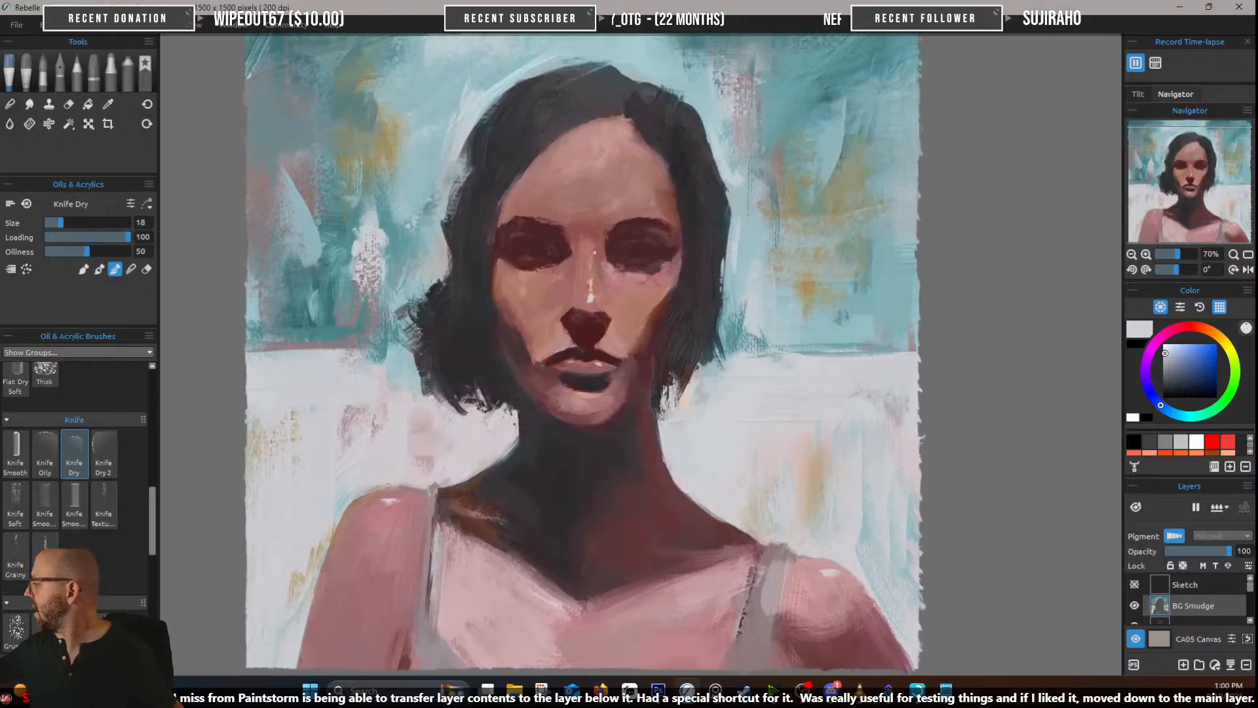
scroll(594, 252, up, 5)
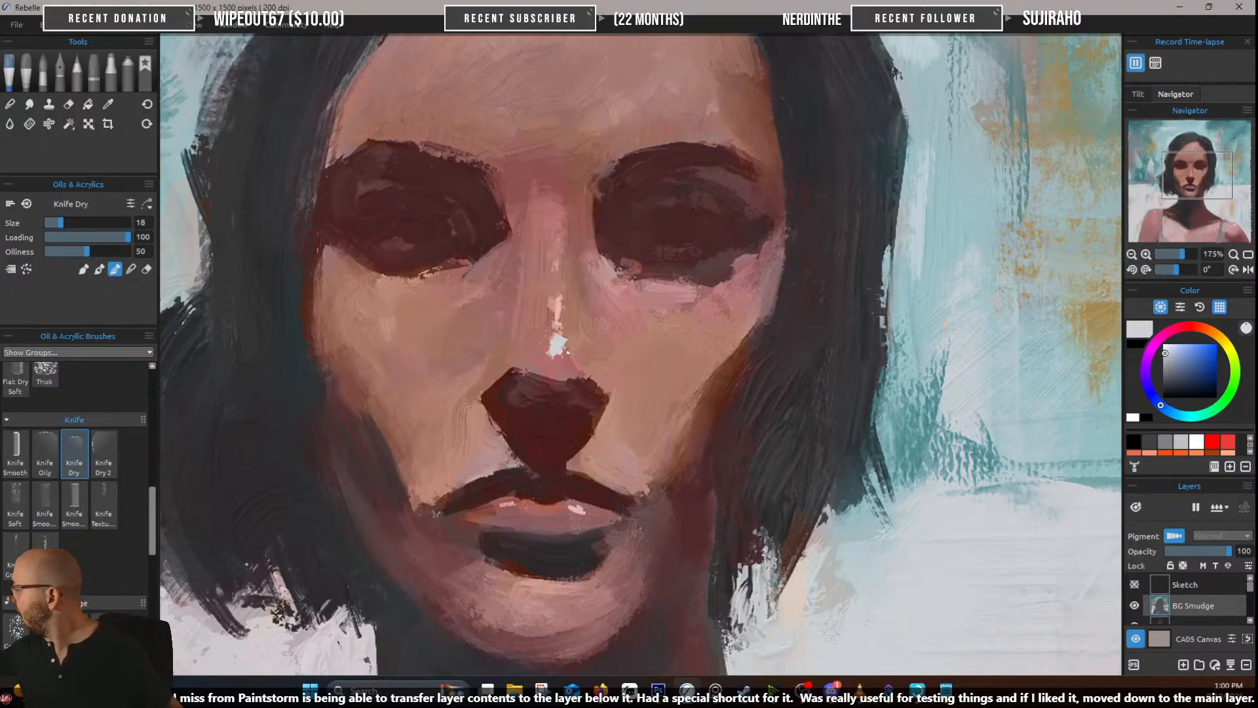
alt+click(557, 336)
mouse_move(552, 328)
mouse_down()
mouse_move(566, 349)
mouse_move(552, 359)
mouse_move(559, 303)
mouse_up()
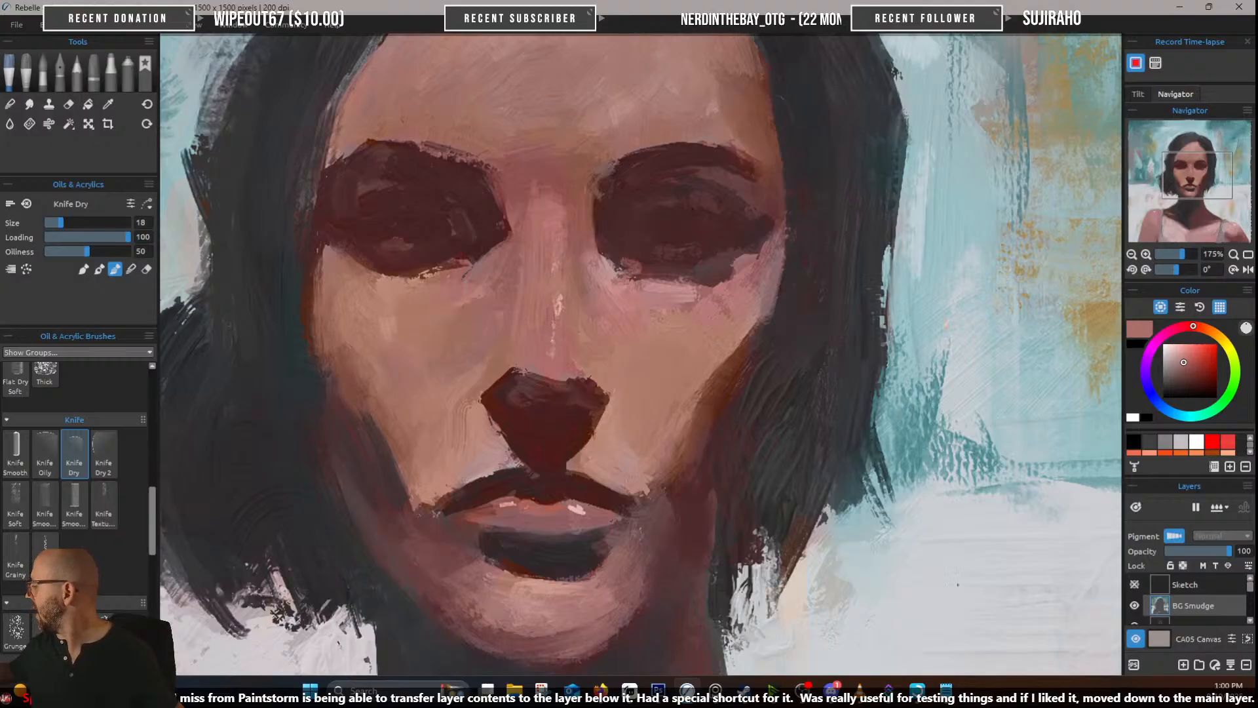
alt+click(954, 576)
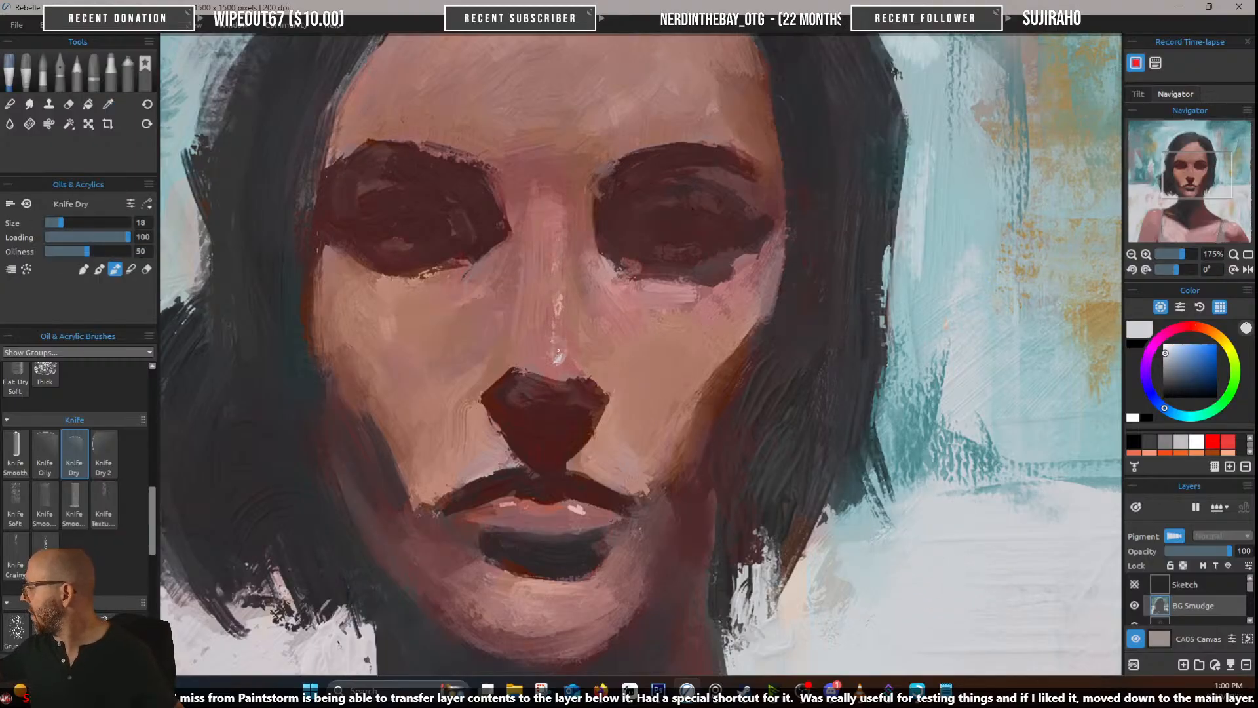
drag(558, 351, 547, 348)
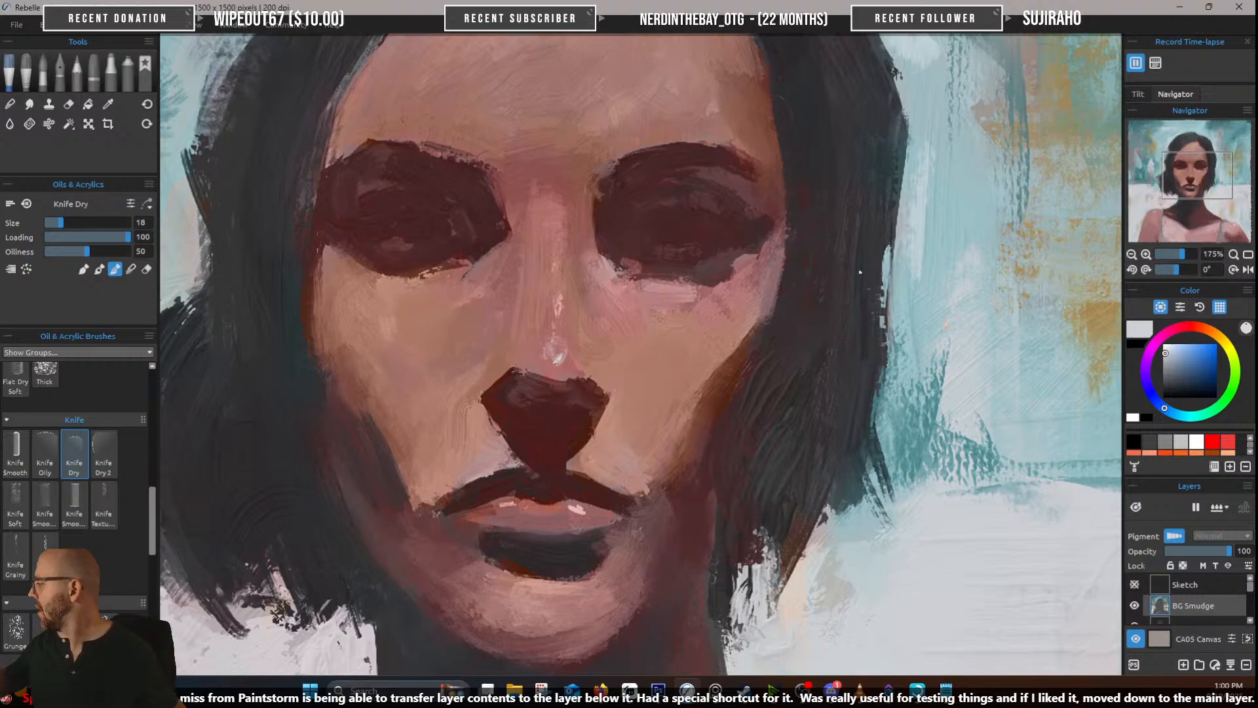
mouse_move(584, 334)
mouse_down()
mouse_move(555, 360)
mouse_move(560, 350)
mouse_up()
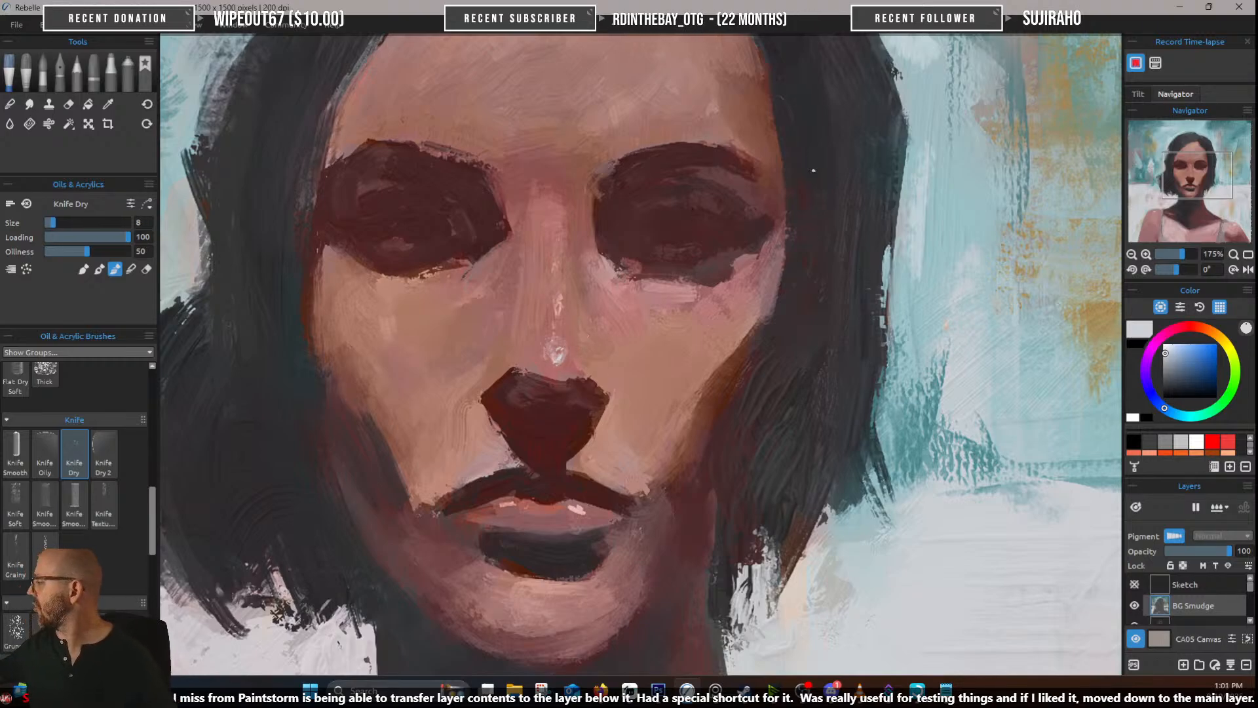
alt+click(557, 353)
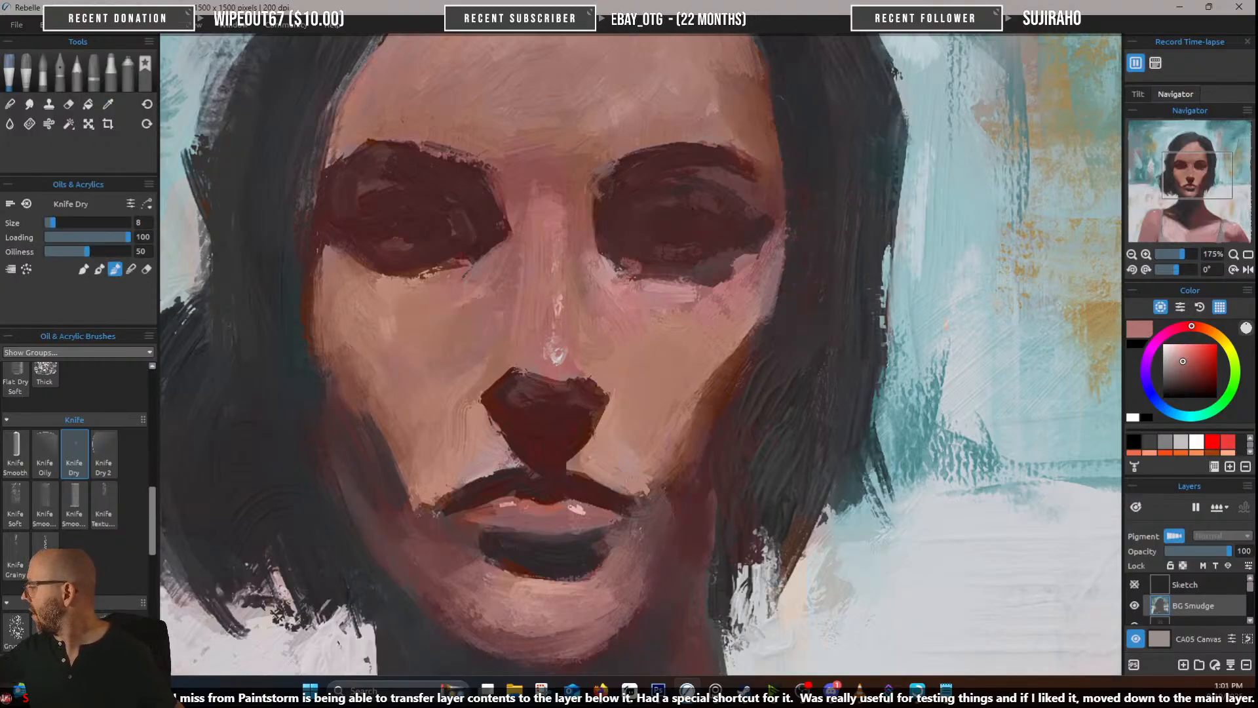
Tone down the lip highlight with sampled pink, and place small pale blue-grey highlights on the lips and nose tip
alt+click(571, 507)
mouse_move(585, 508)
mouse_down()
mouse_move(571, 512)
mouse_move(582, 510)
mouse_up()
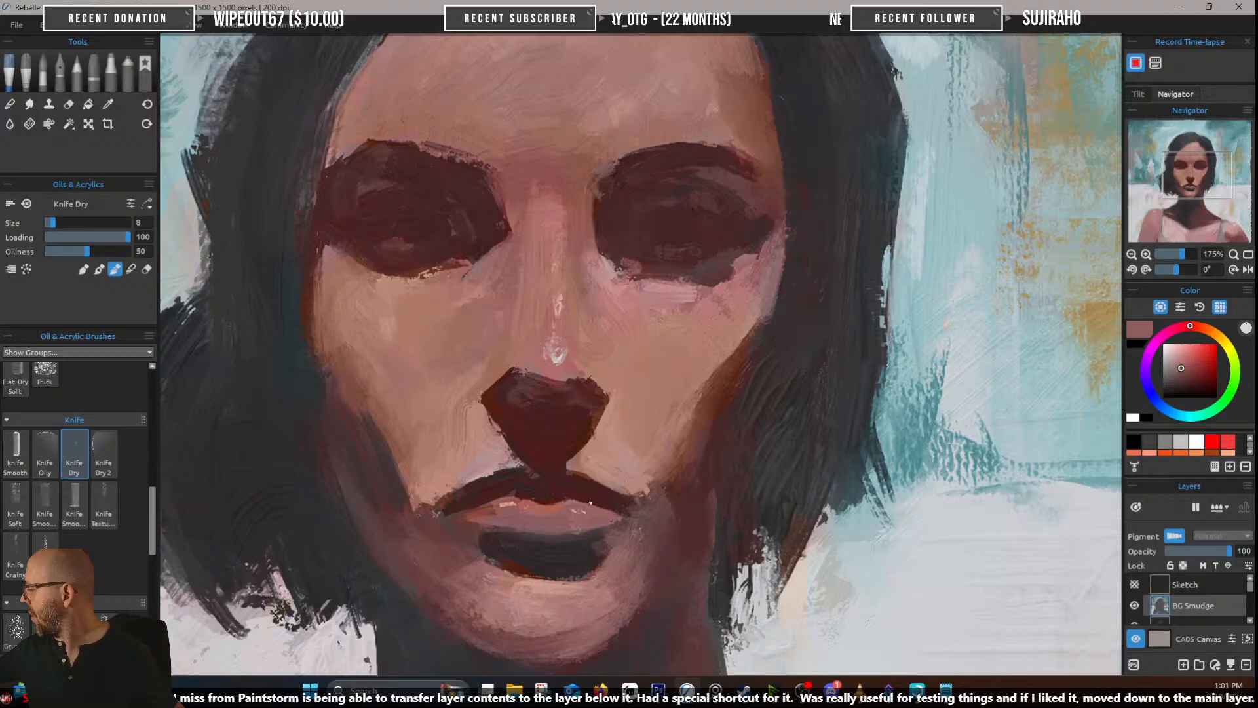
alt+click(863, 566)
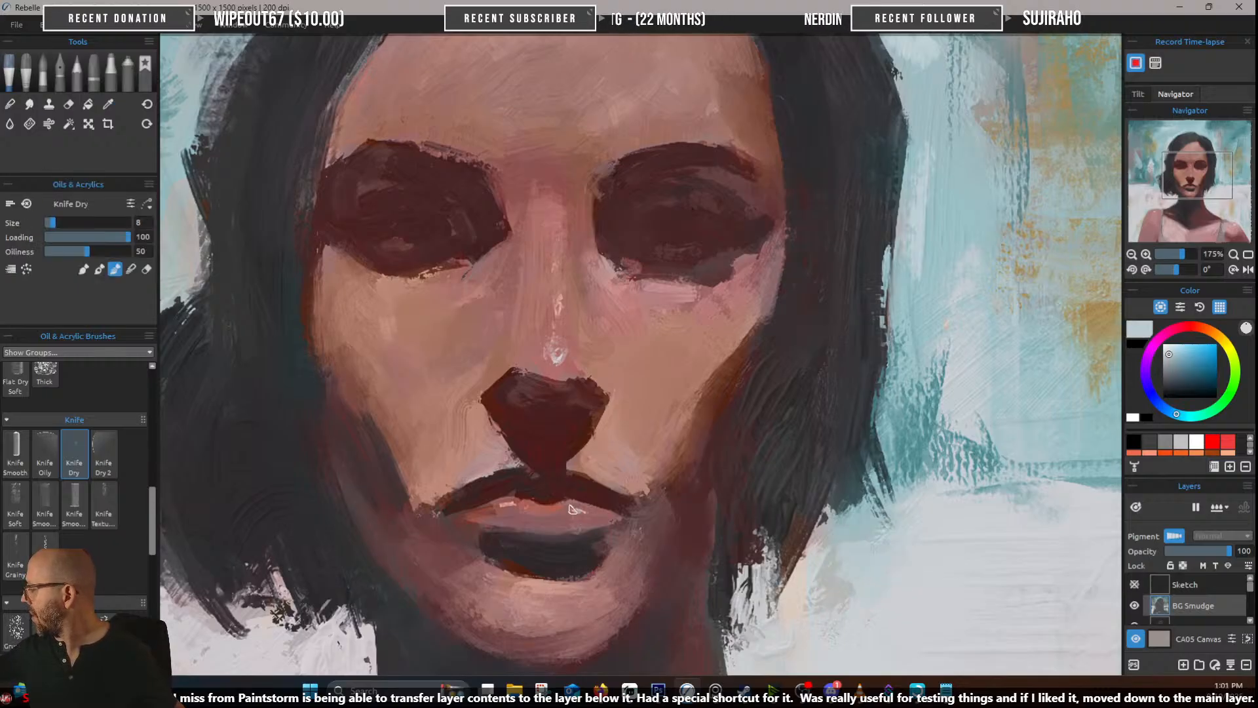
drag(571, 509, 583, 510)
drag(498, 506, 506, 502)
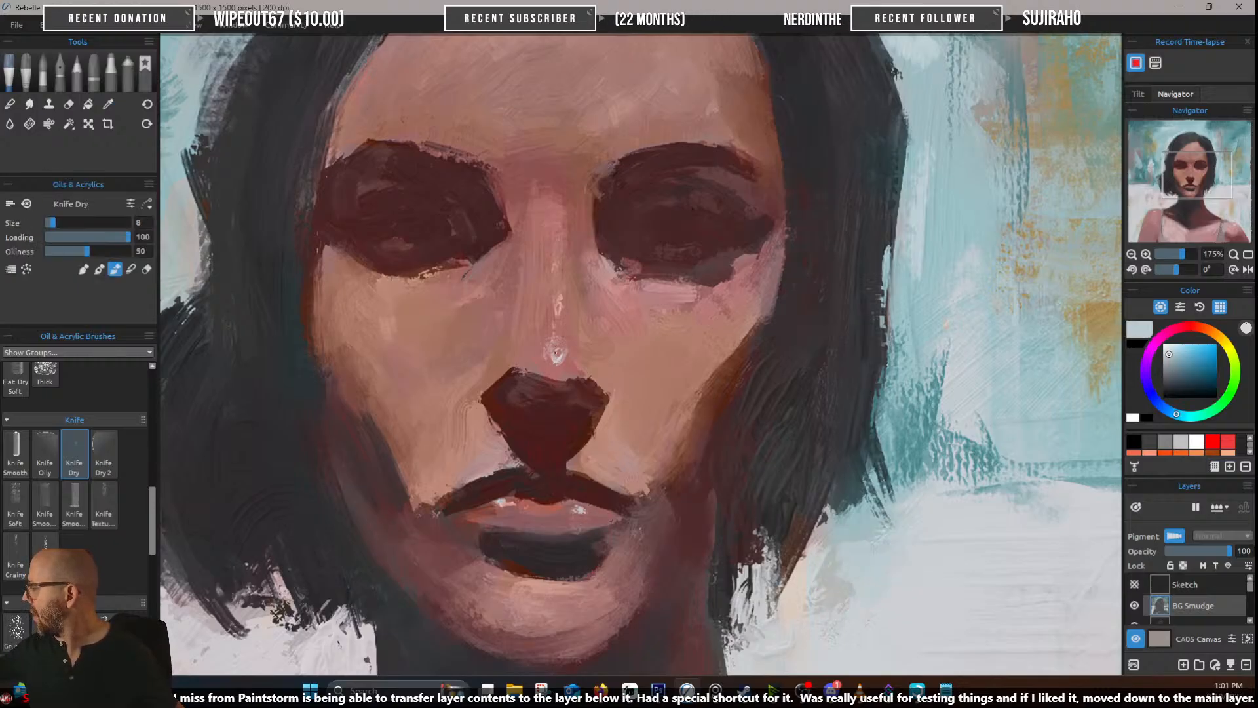
drag(554, 345, 557, 352)
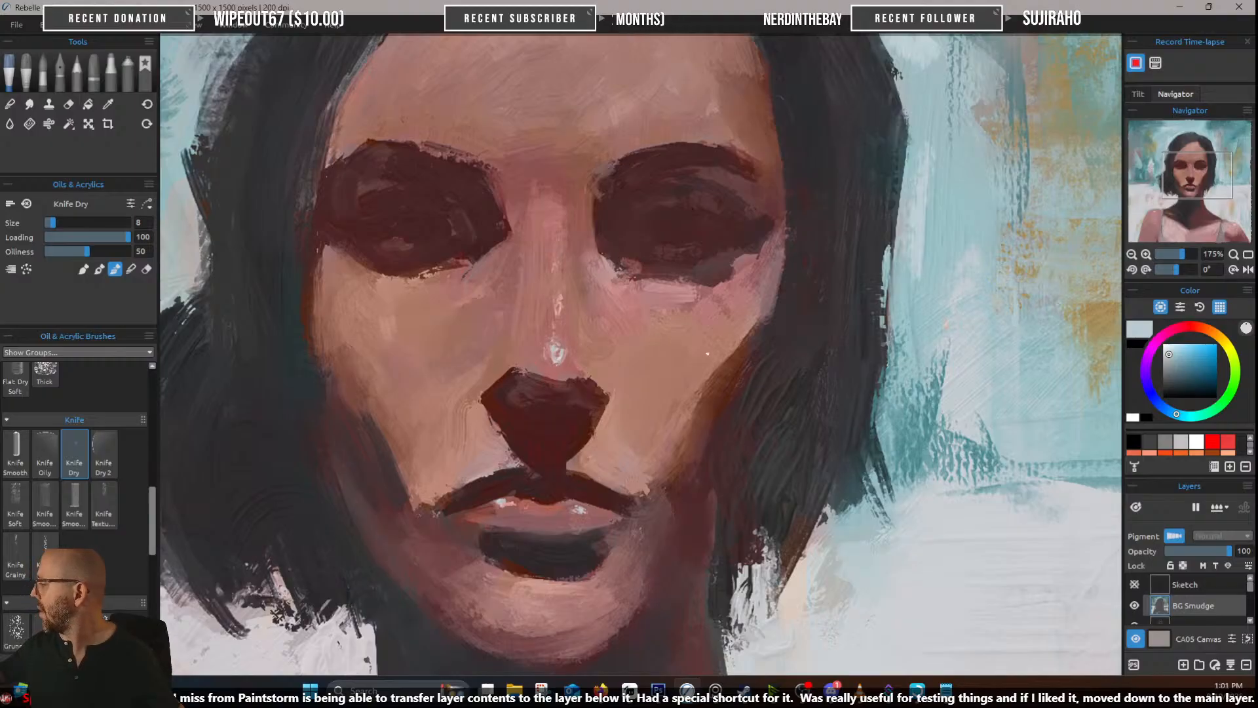
scroll(707, 354, down, 5)
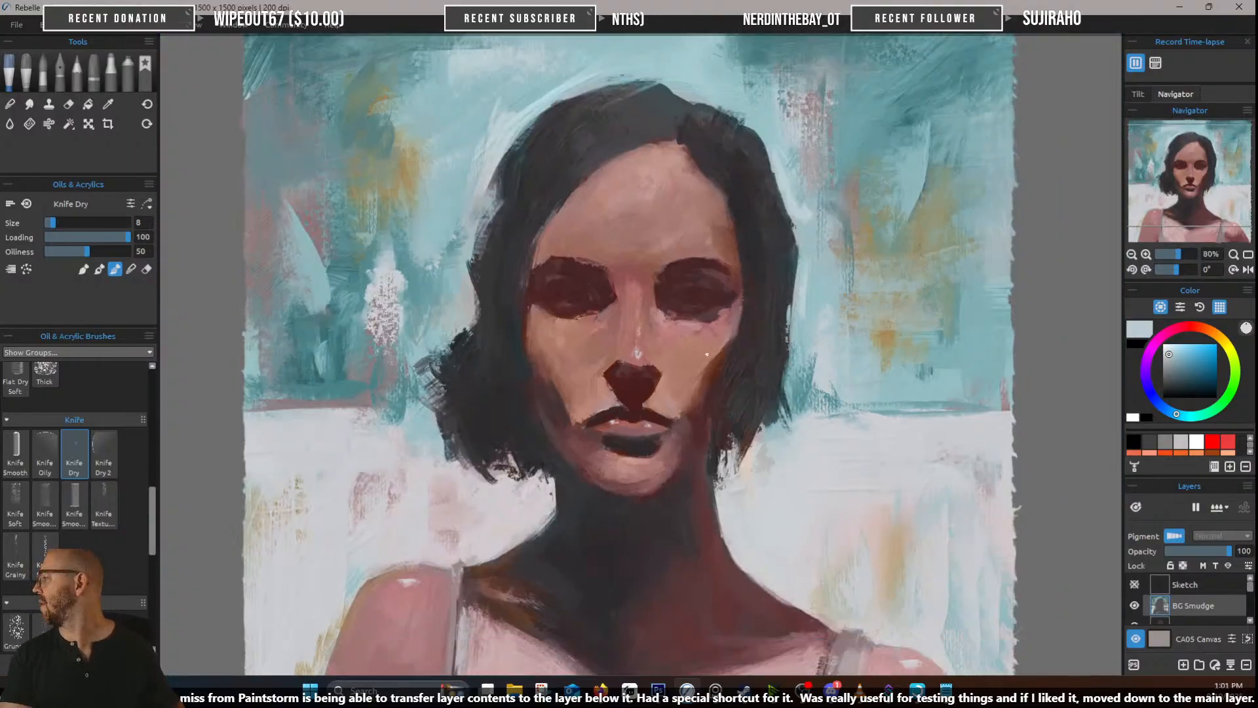
scroll(707, 354, down, 3)
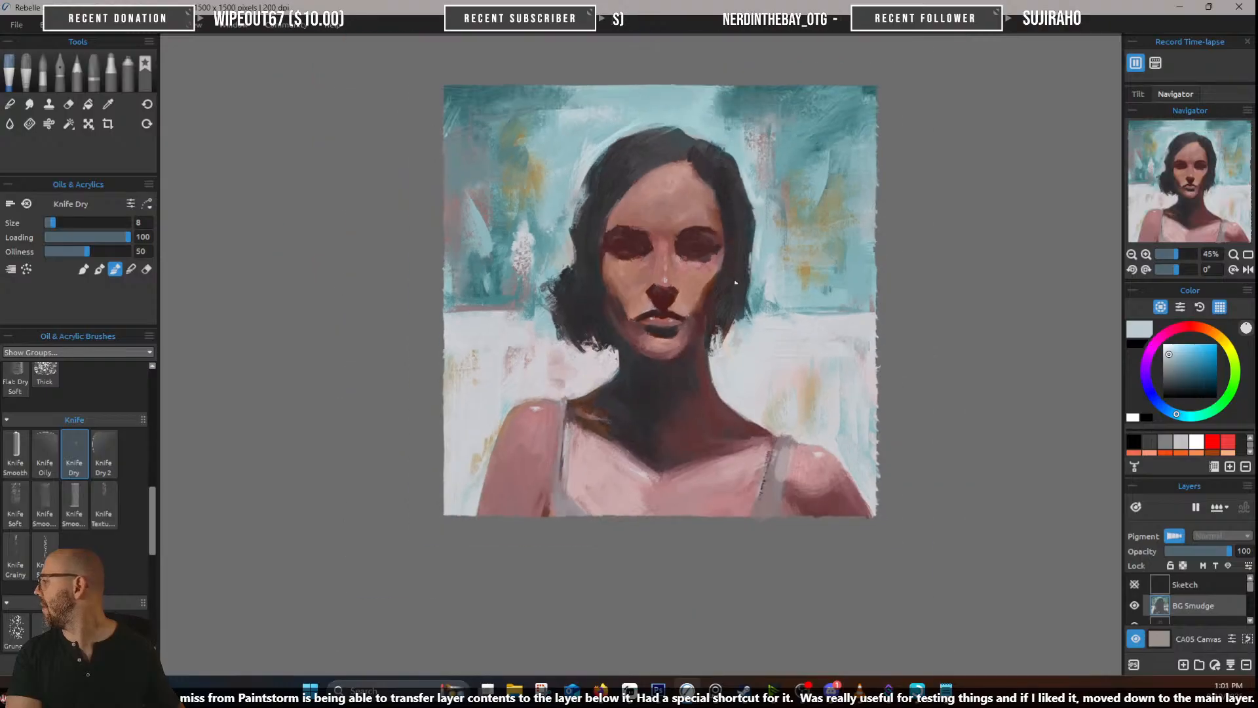
scroll(735, 282, up, 2)
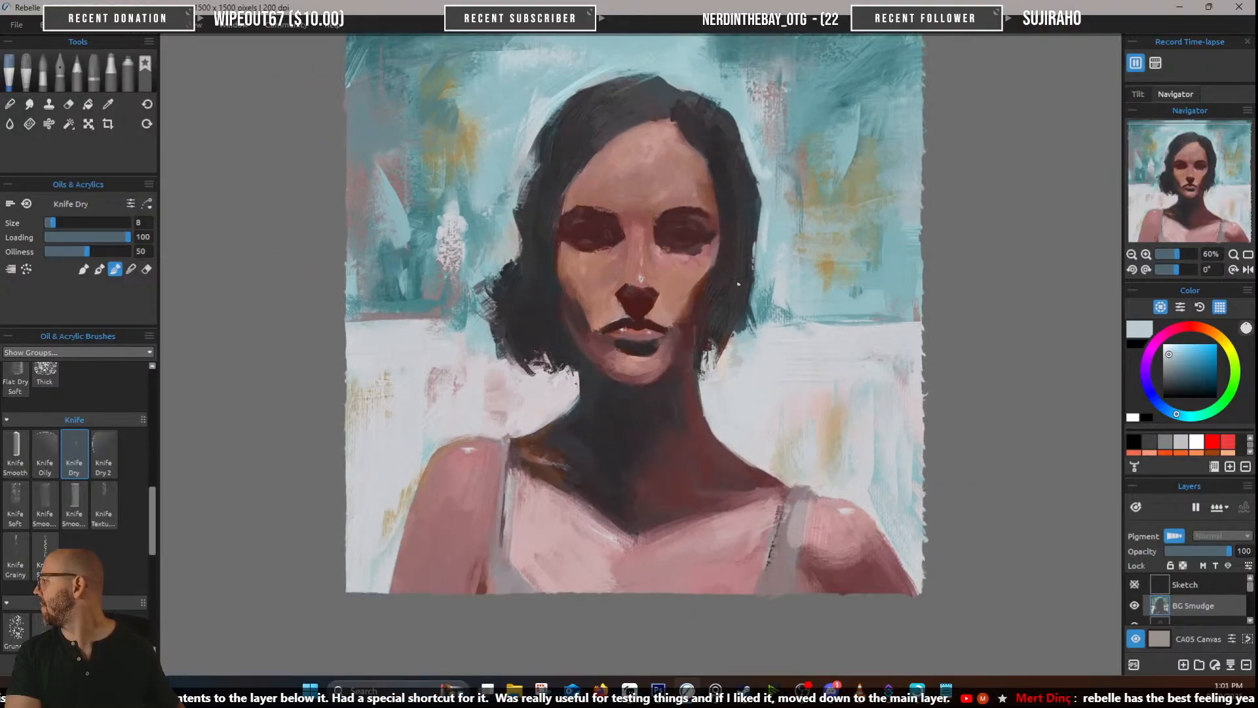
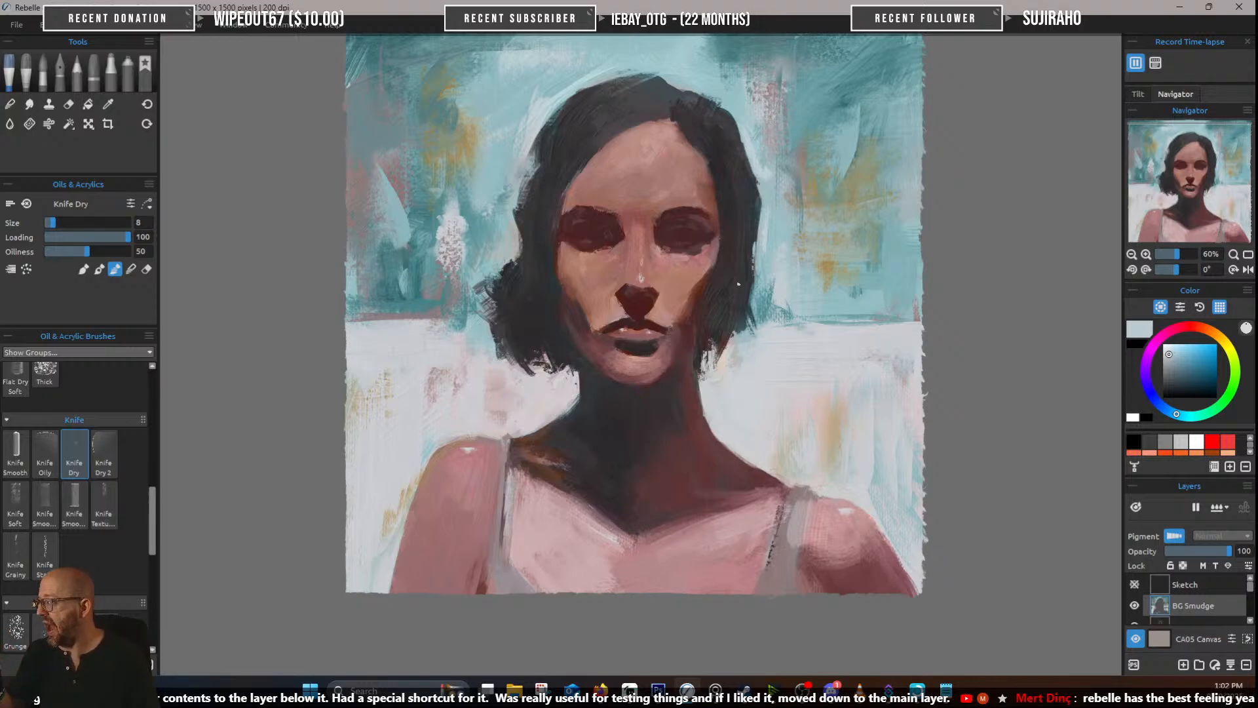
Look through the marker, pastel, pencil, airbrush and favourite brush categories
click(112, 81)
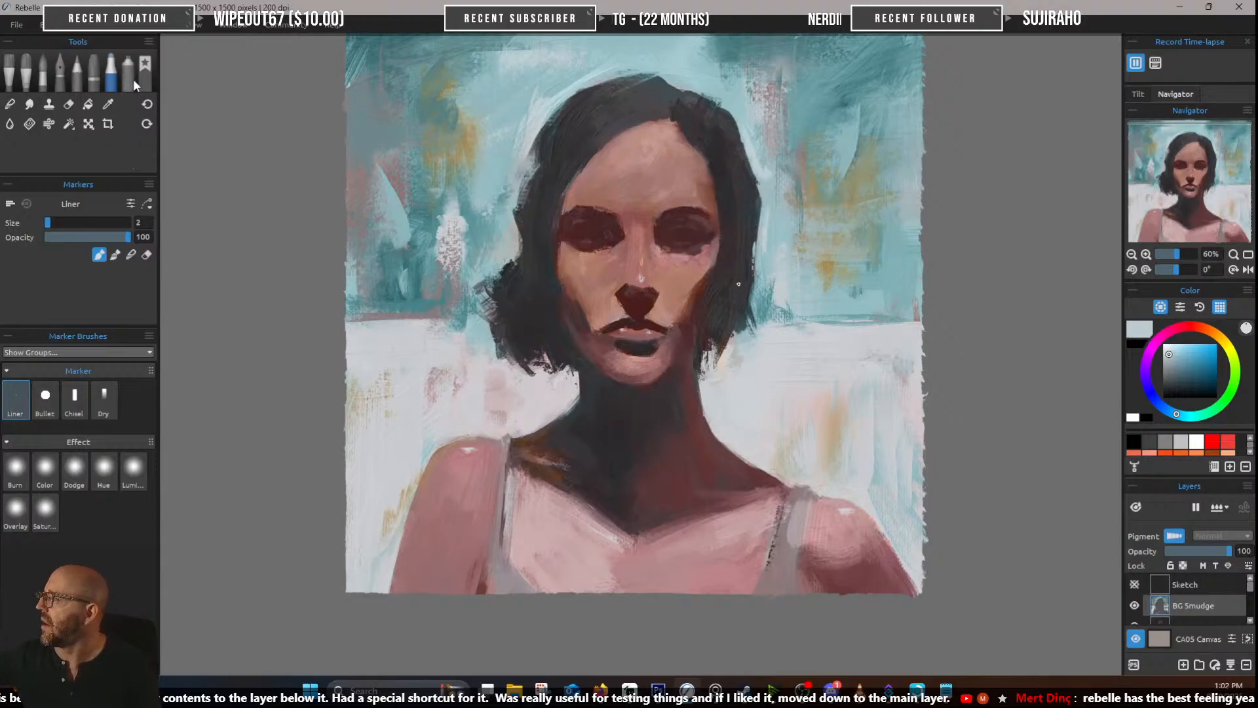
click(95, 75)
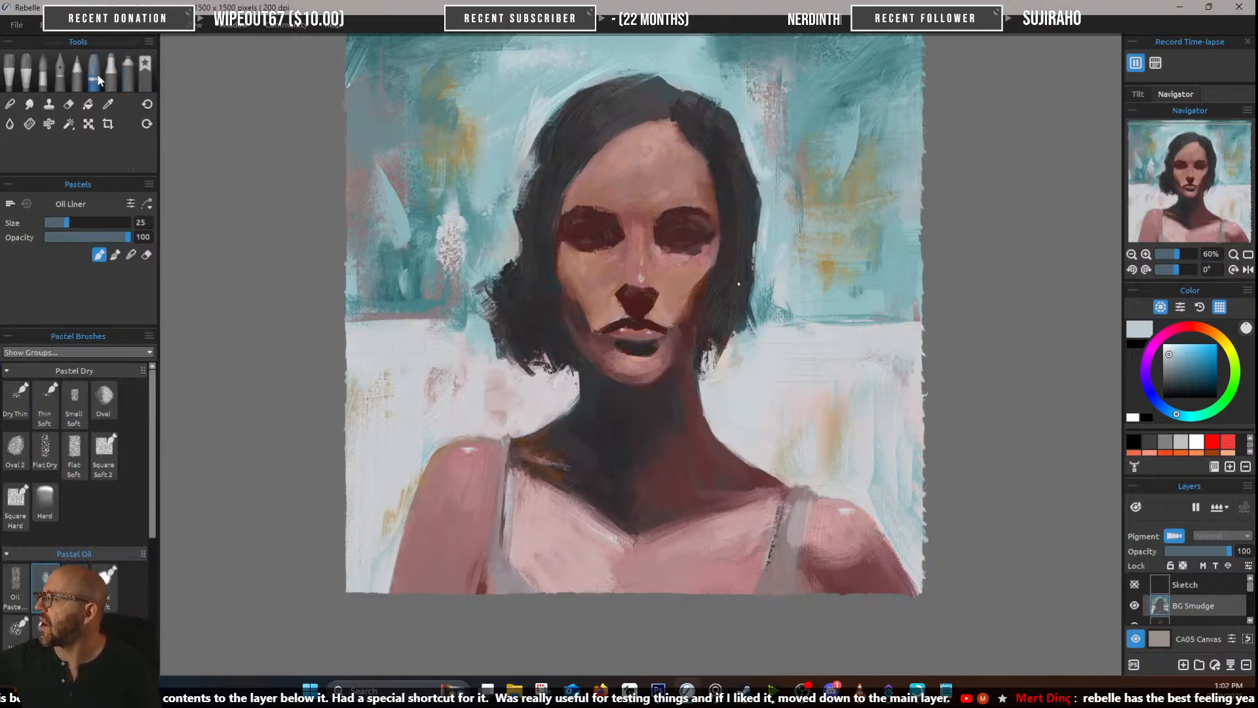
click(111, 77)
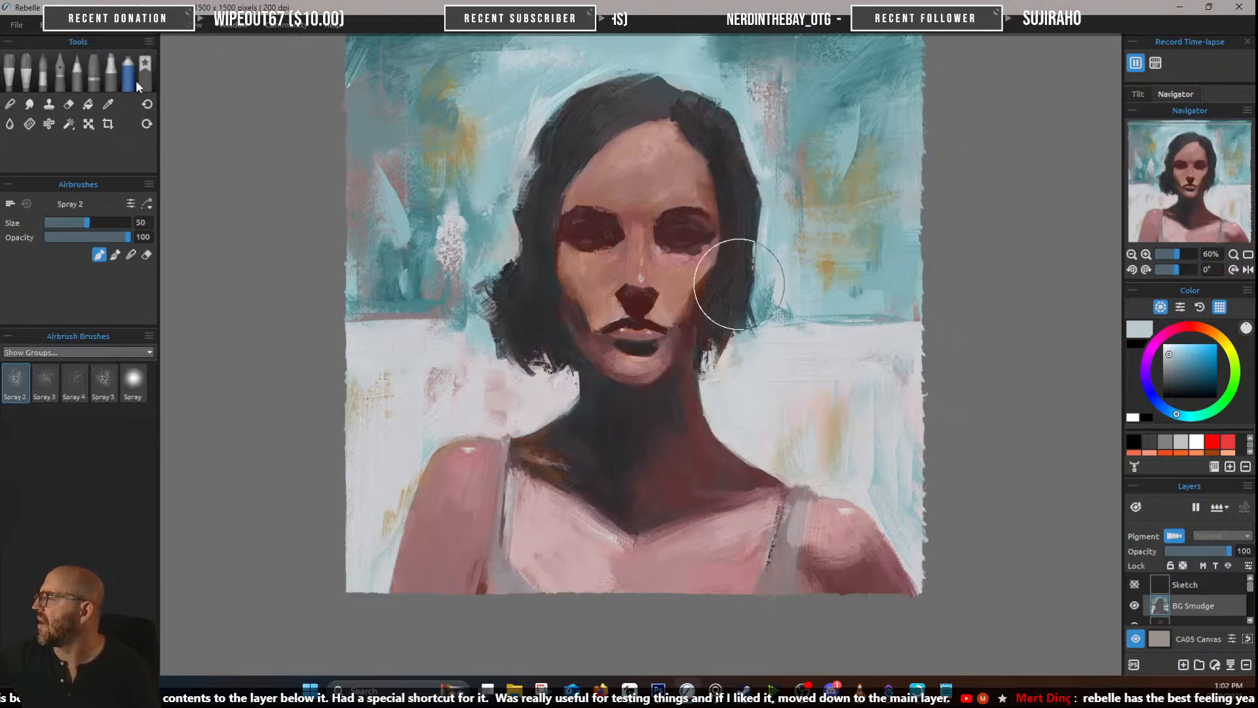
click(93, 79)
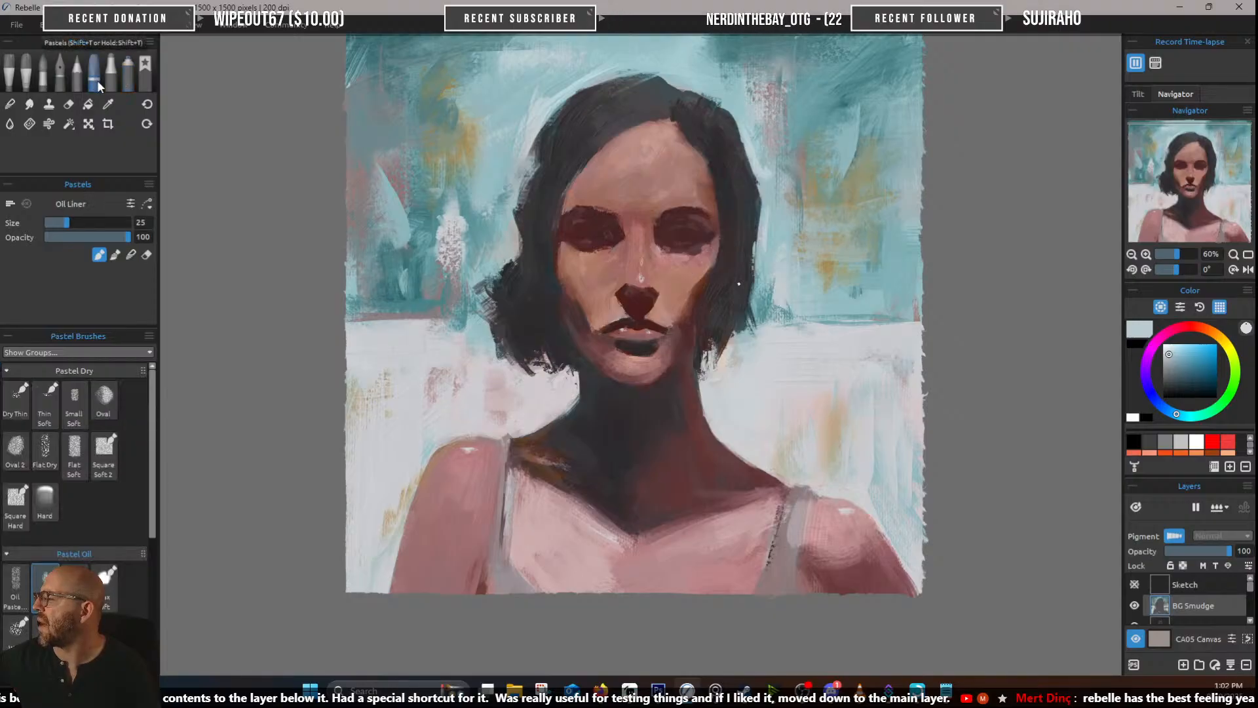
click(77, 76)
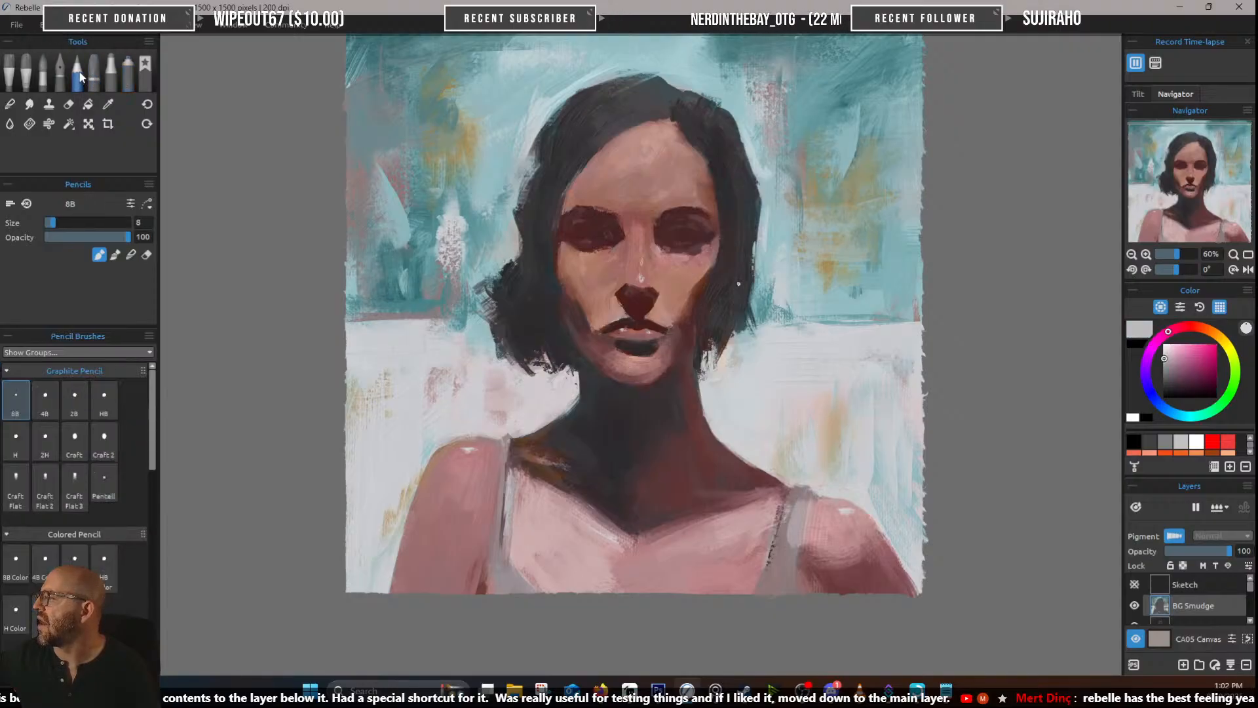
click(127, 75)
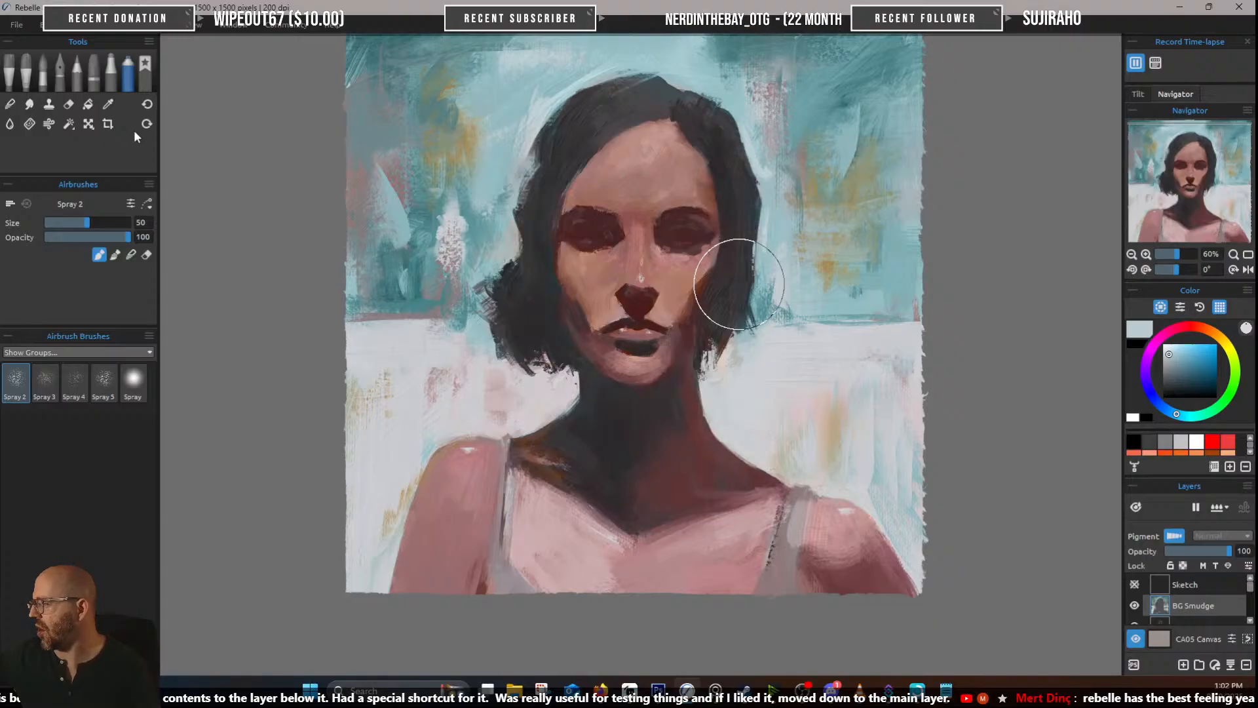
click(110, 76)
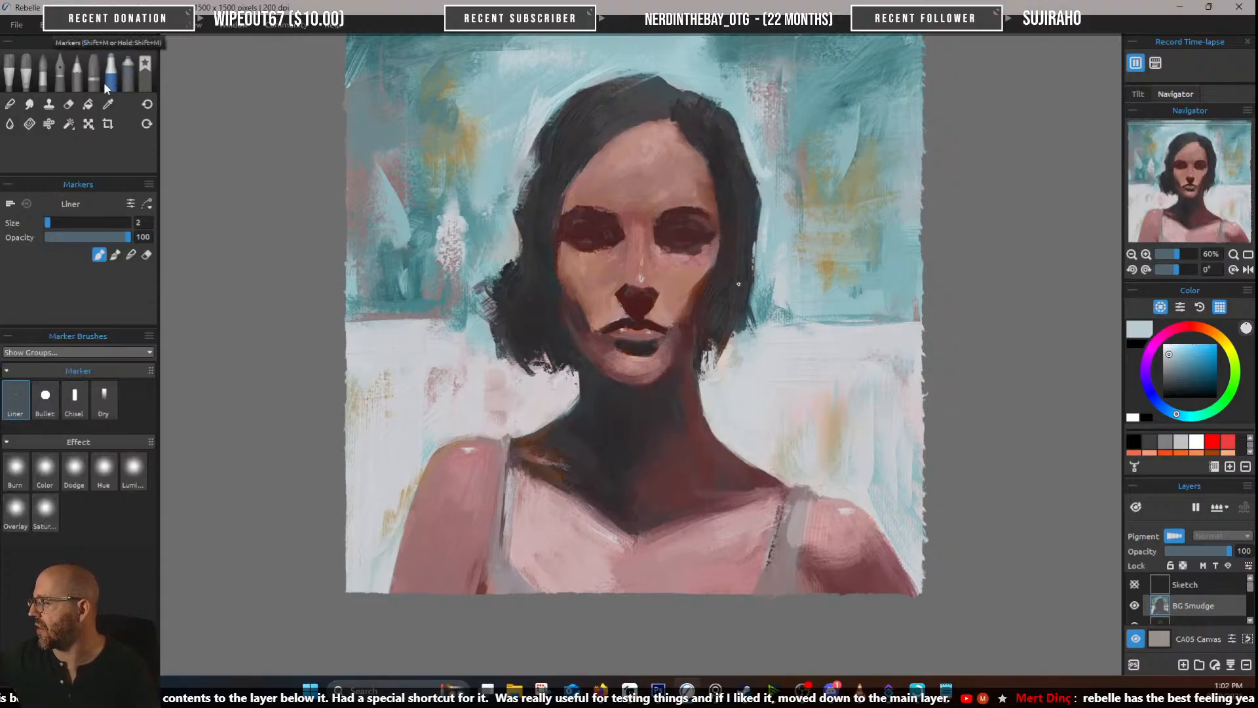
click(146, 79)
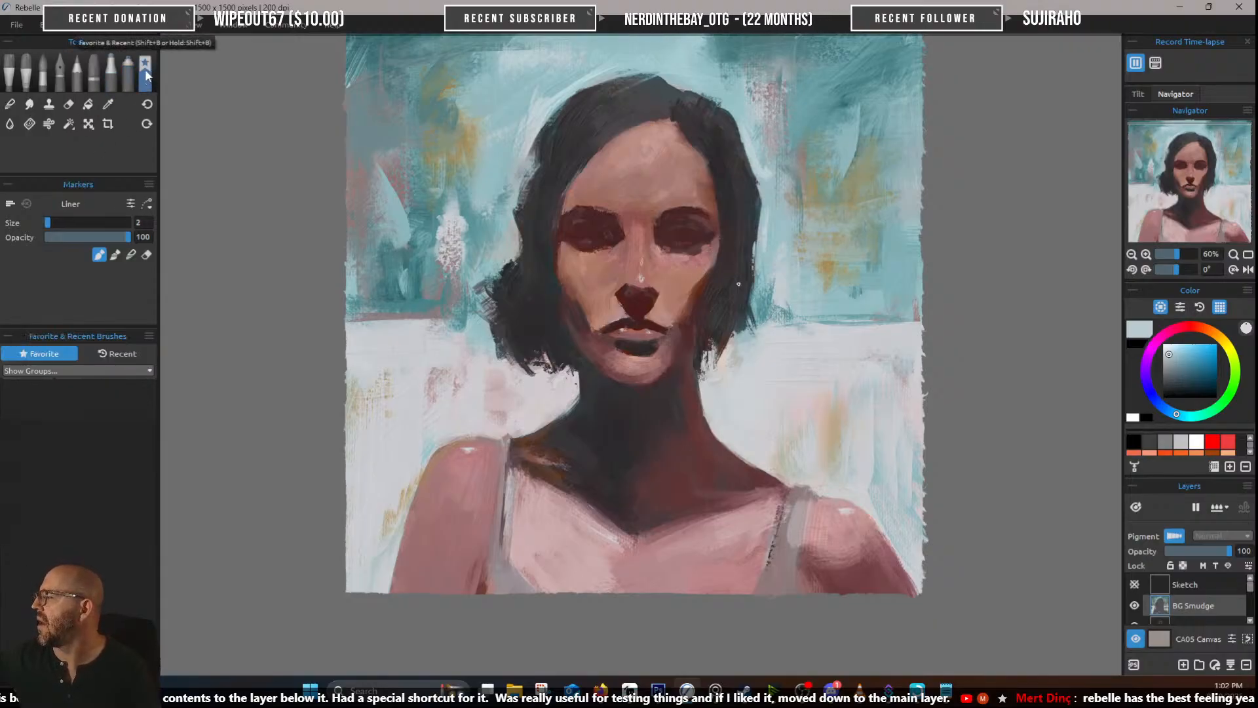
click(128, 77)
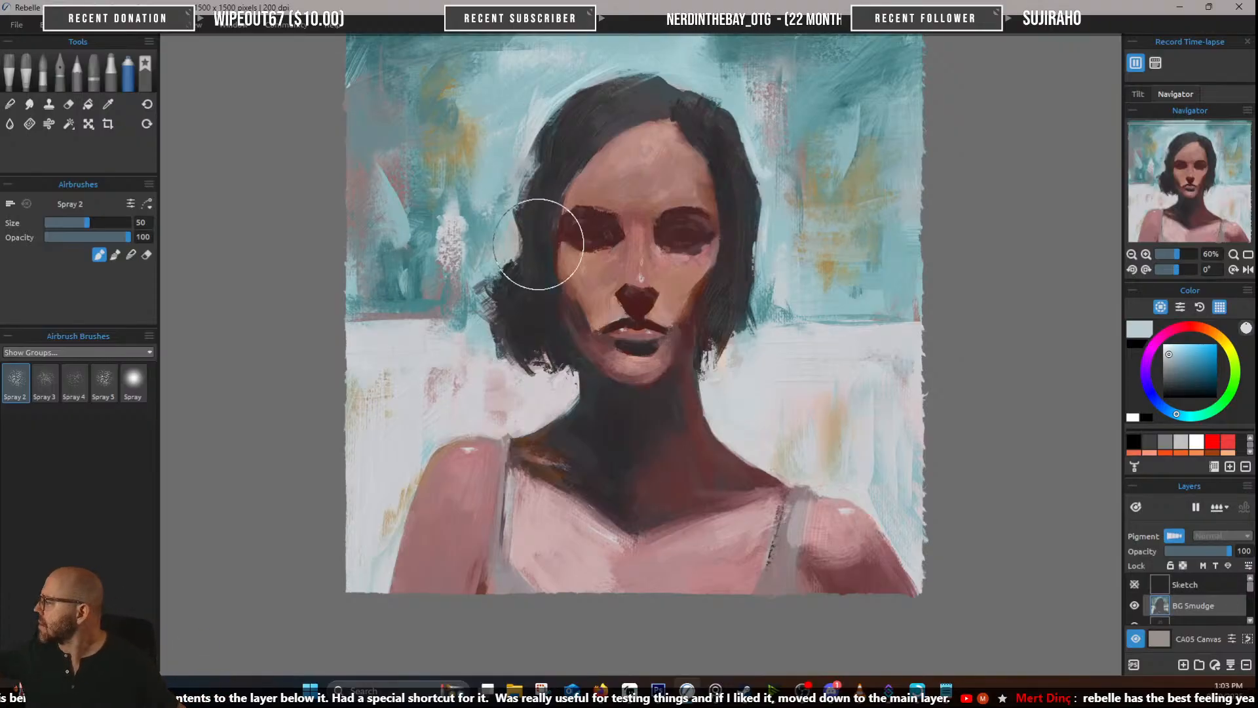
drag(778, 269, 719, 351)
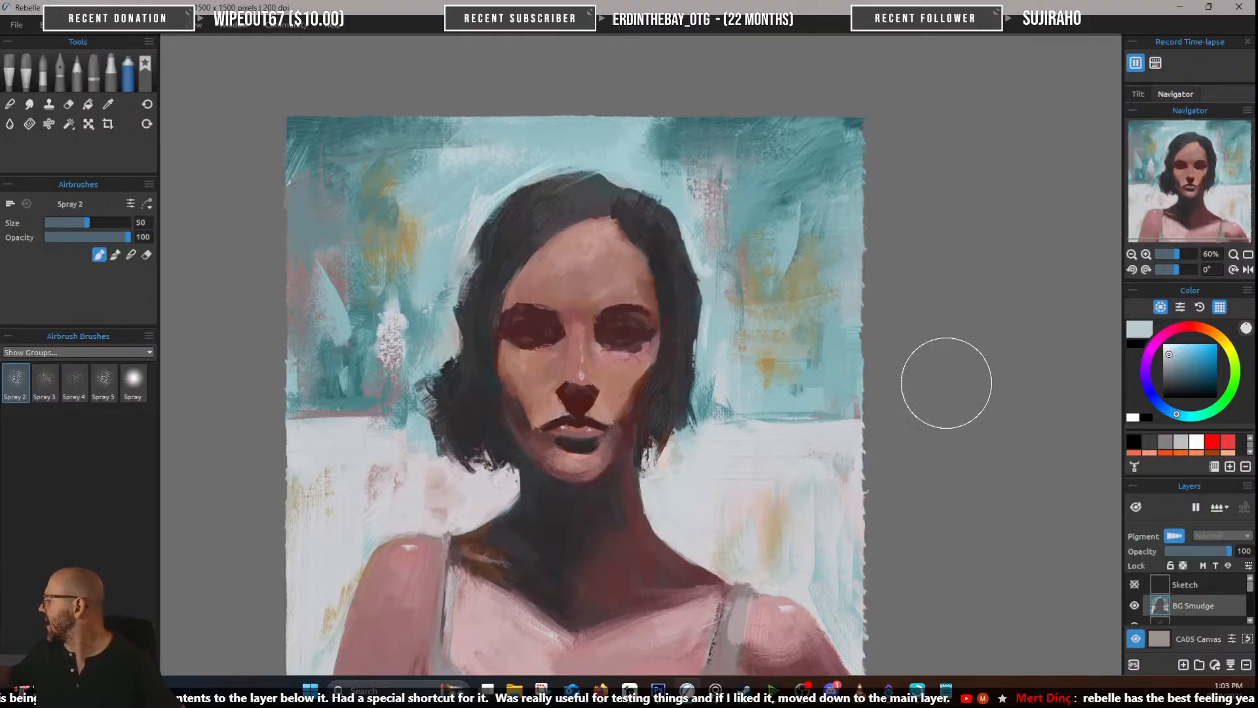
Make the Sketch layer visible and create a layer group named Progress below it
click(1133, 585)
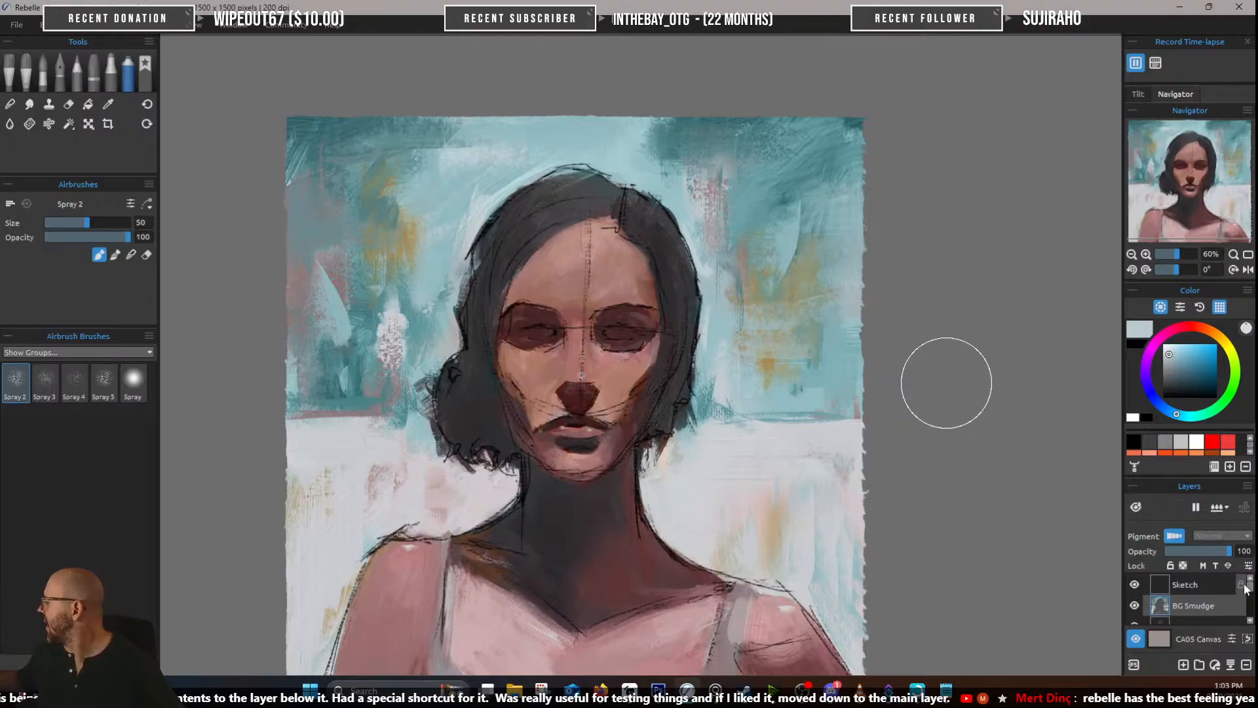
scroll(1252, 591, down, 1)
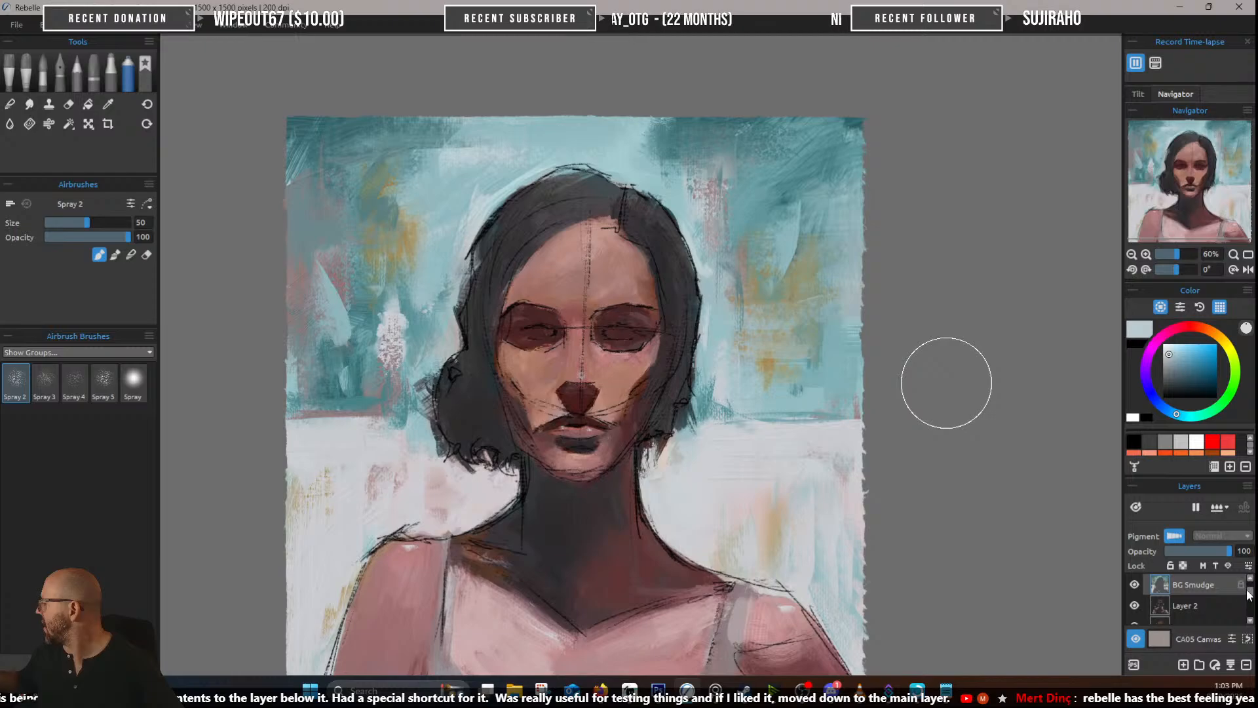
scroll(1250, 590, up, 1)
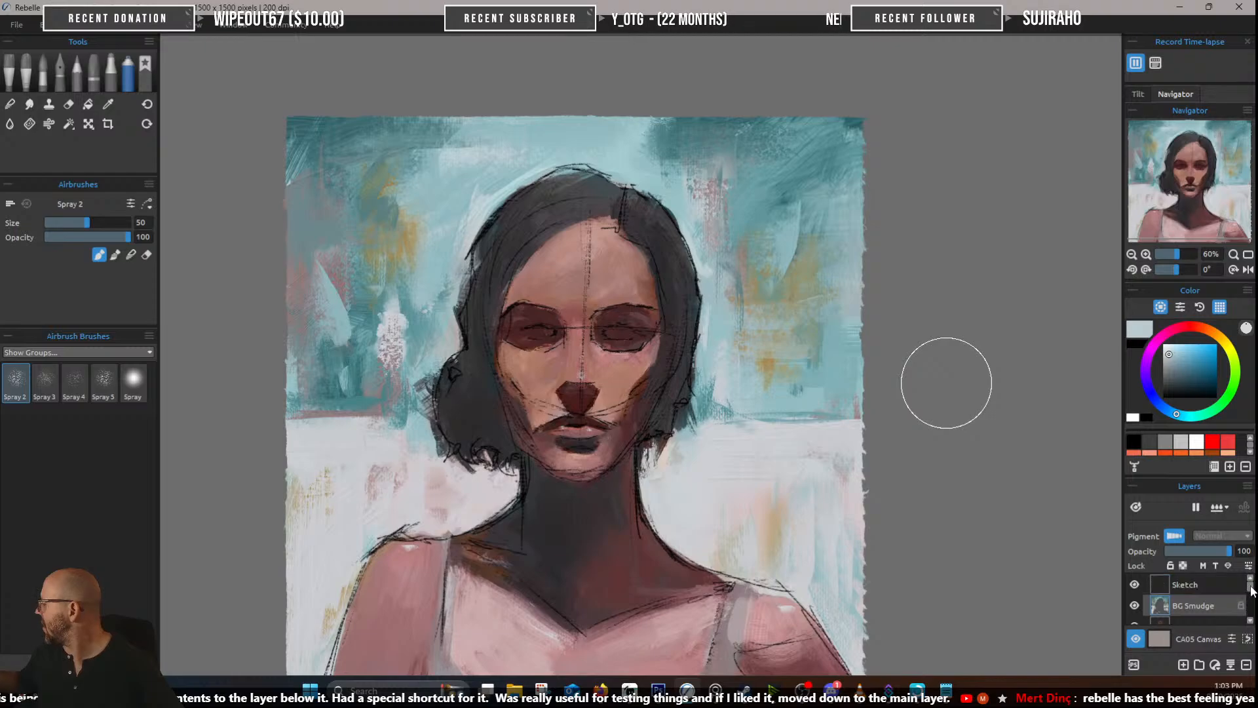
click(1199, 664)
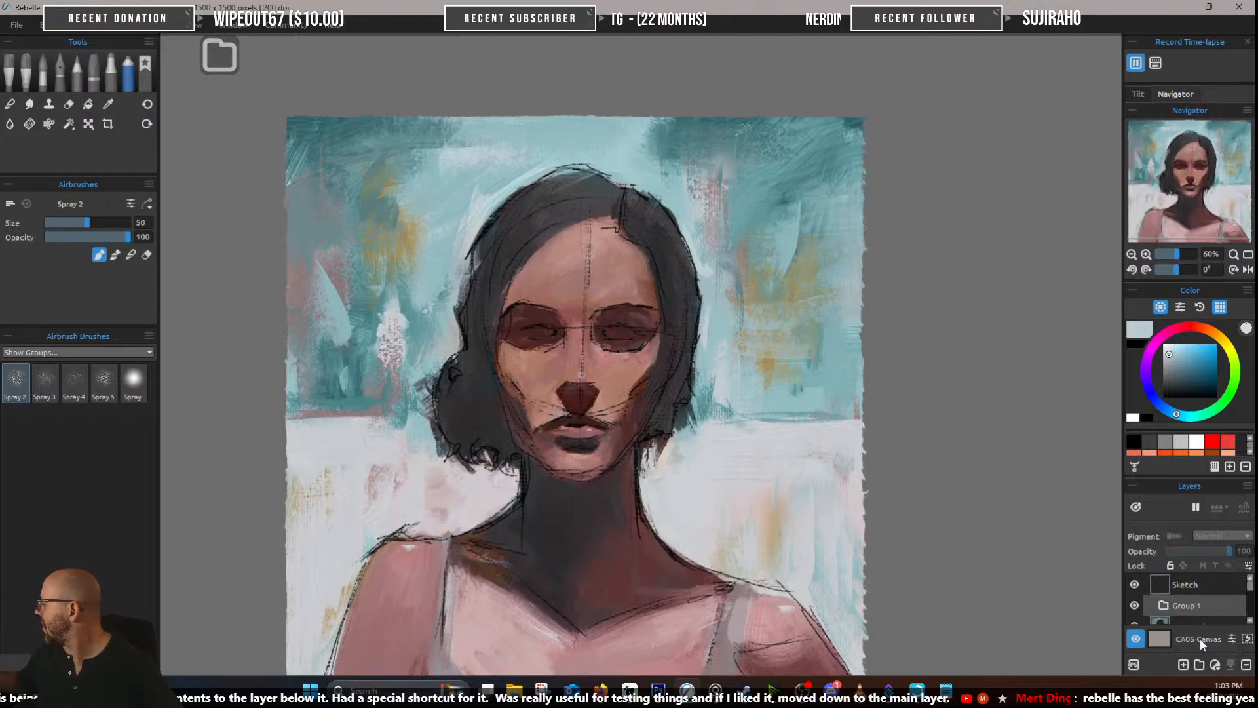
double_click(1187, 604)
text(Progress)
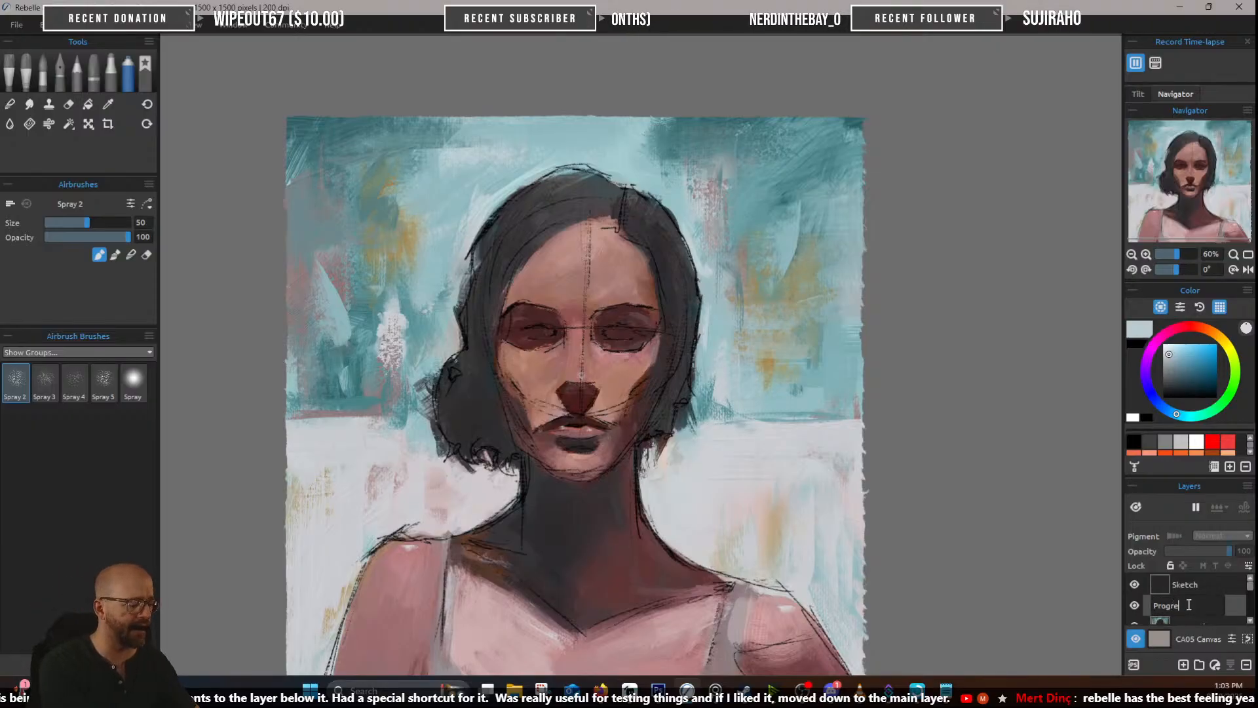
key(Return)
Select all painting layers from BG Smudge down to Block In and move them into the Progress group
scroll(1192, 603, down, 2)
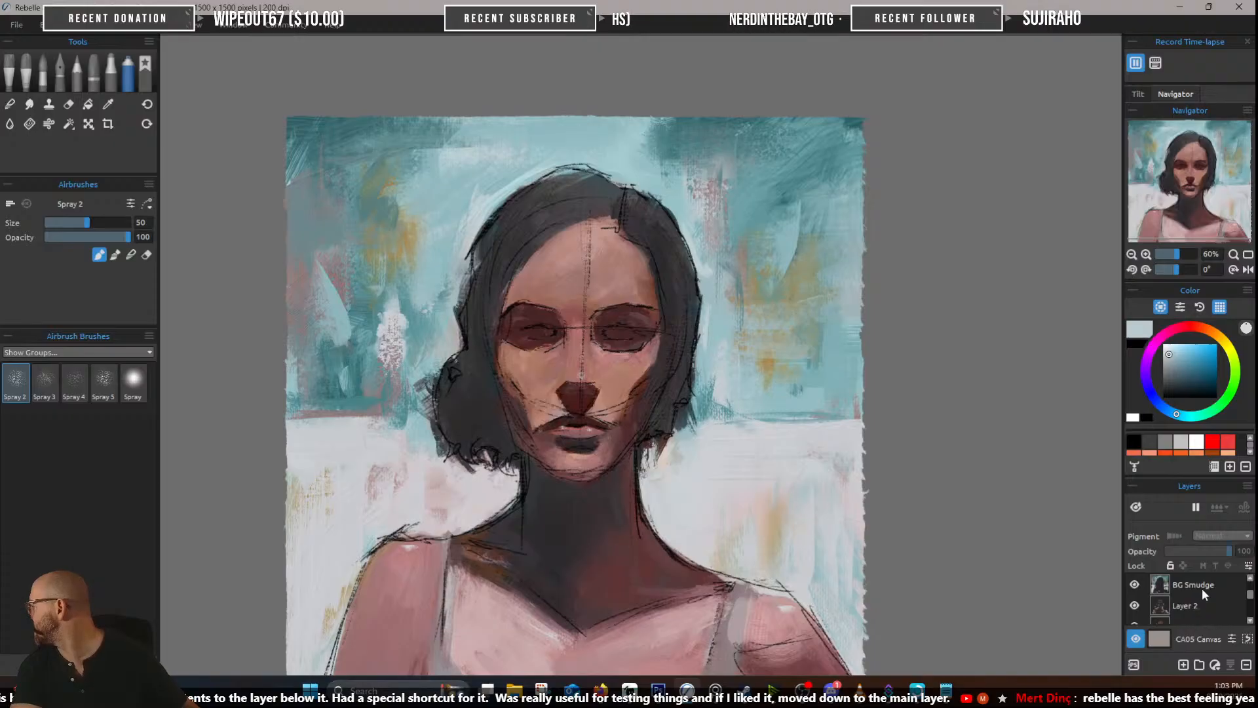
click(1203, 585)
scroll(1203, 585, down, 2)
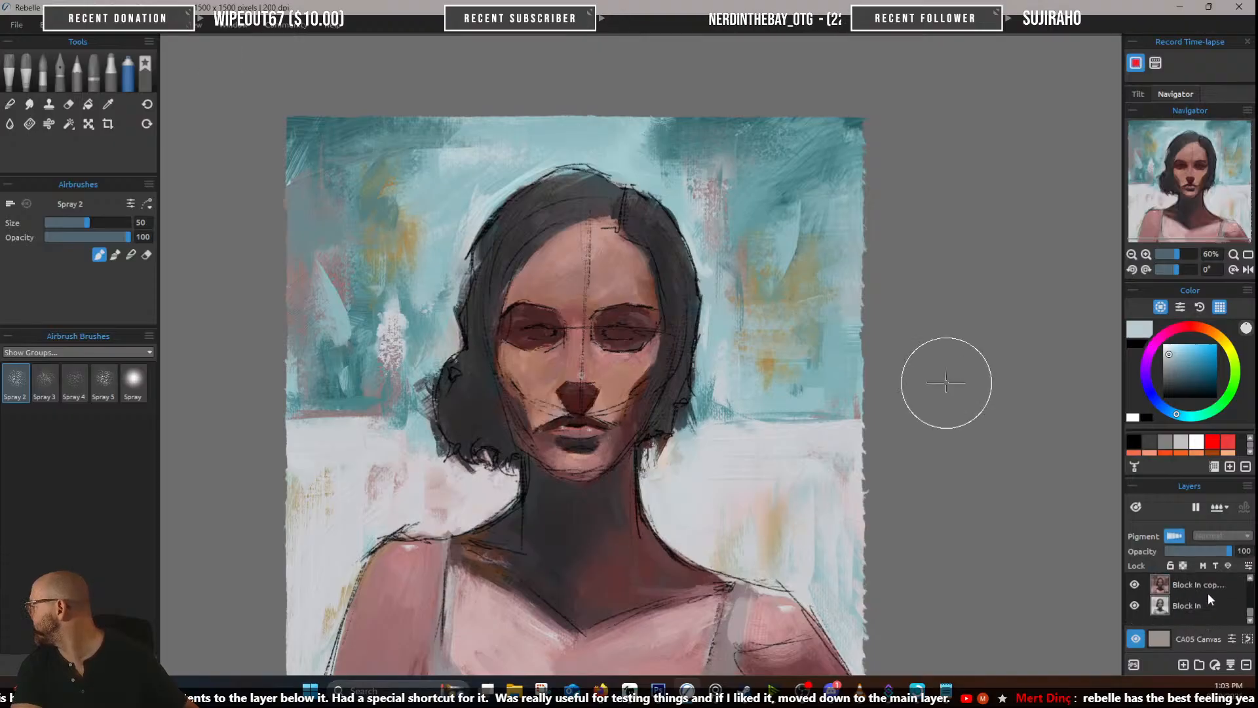
scroll(1201, 592, up, 4)
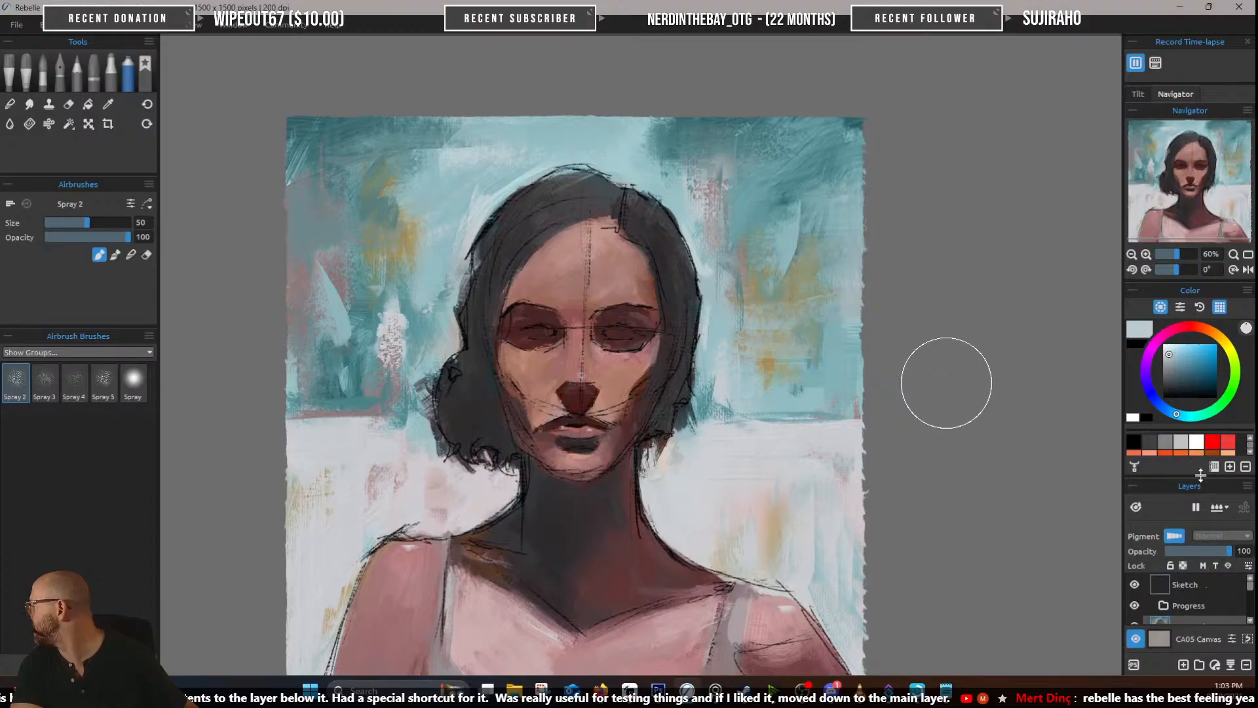
drag(1201, 476, 1200, 445)
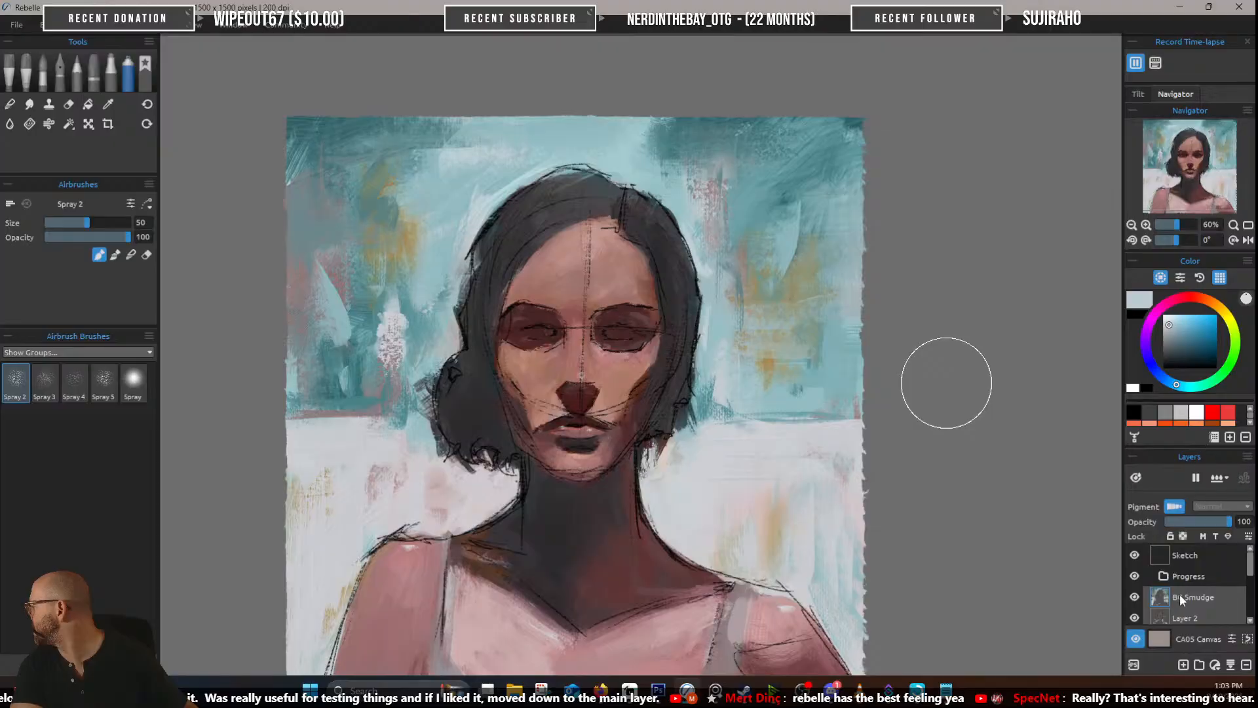
drag(1184, 577, 1184, 577)
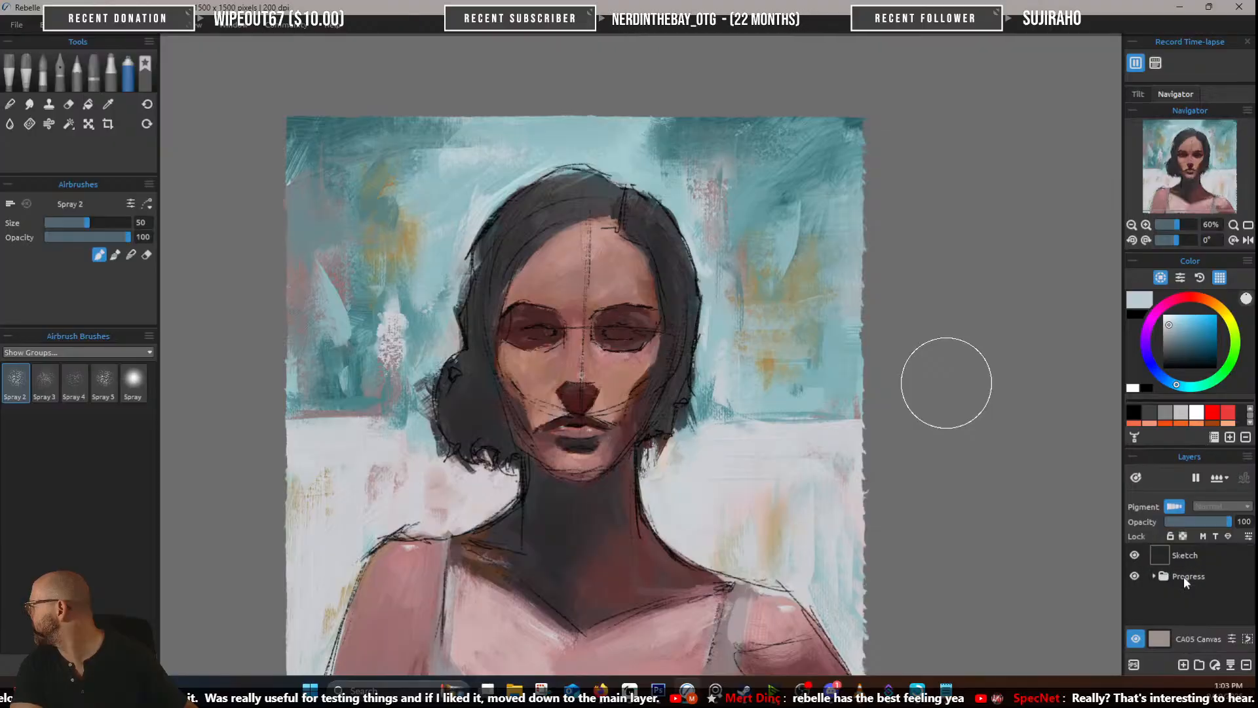
Hide the Progress group and examine the line sketch on its own against the bare canvas
click(1134, 576)
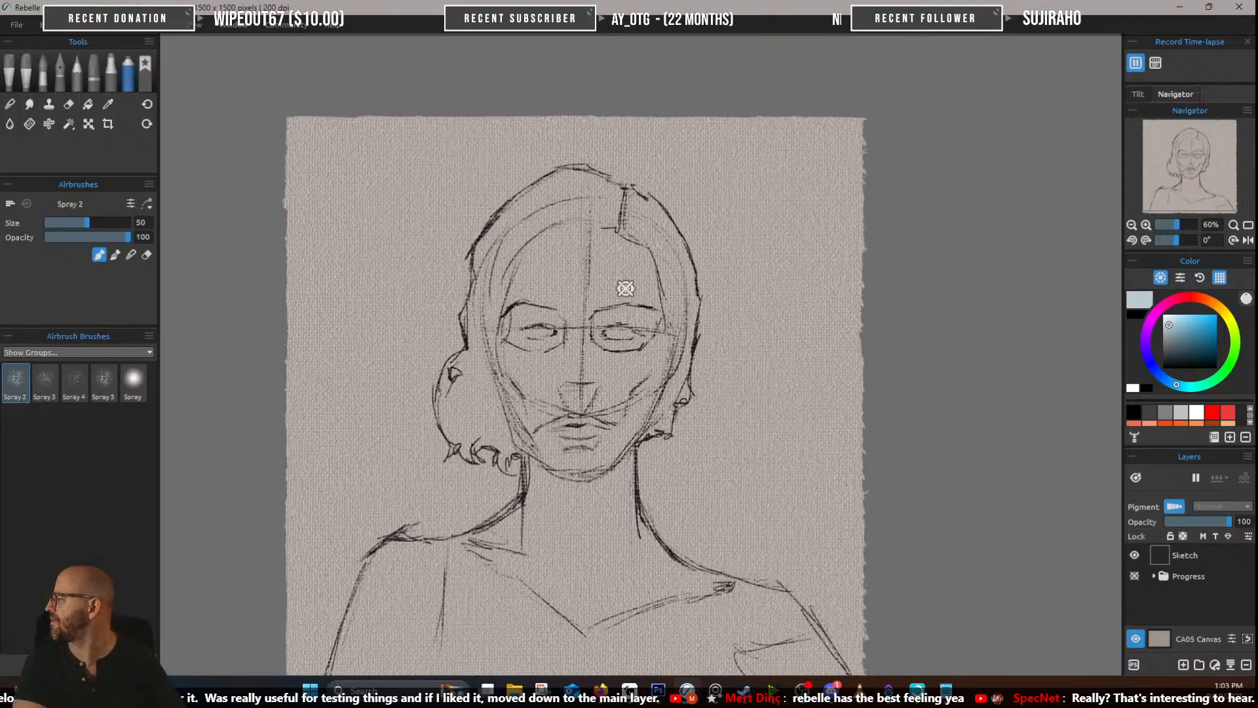
scroll(646, 377, up, 4)
scroll(674, 367, down, 2)
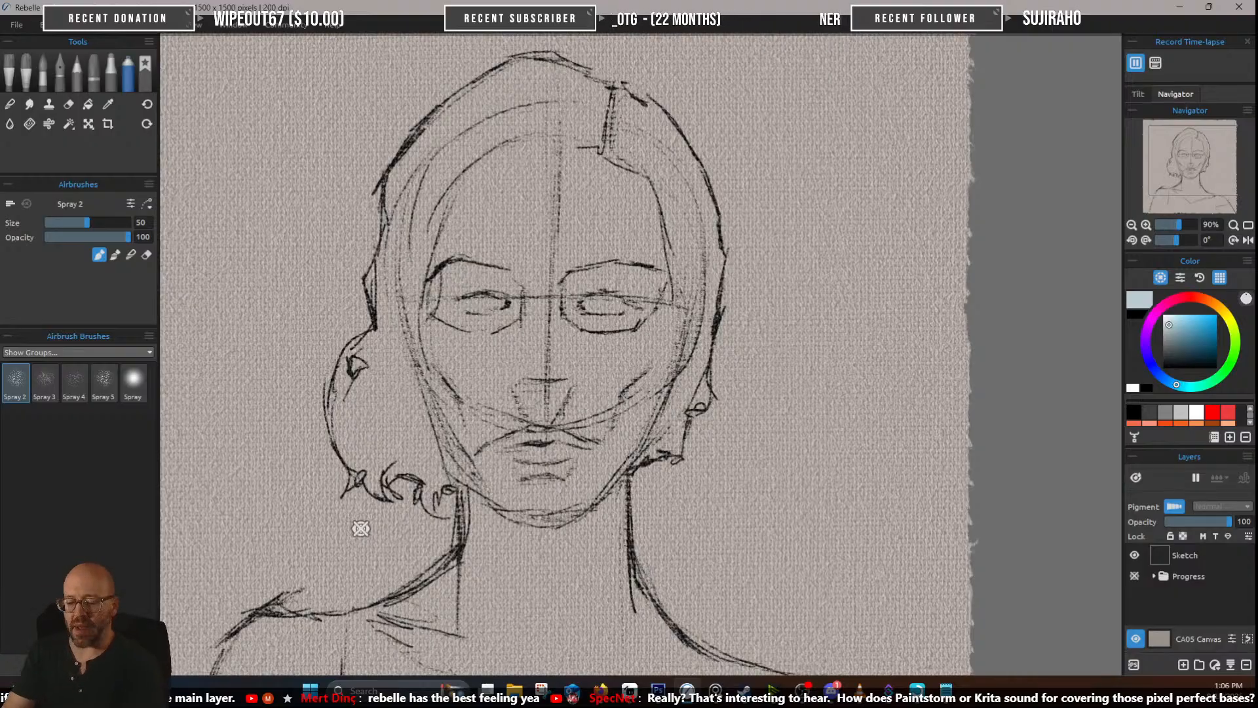
scroll(315, 321, down, 3)
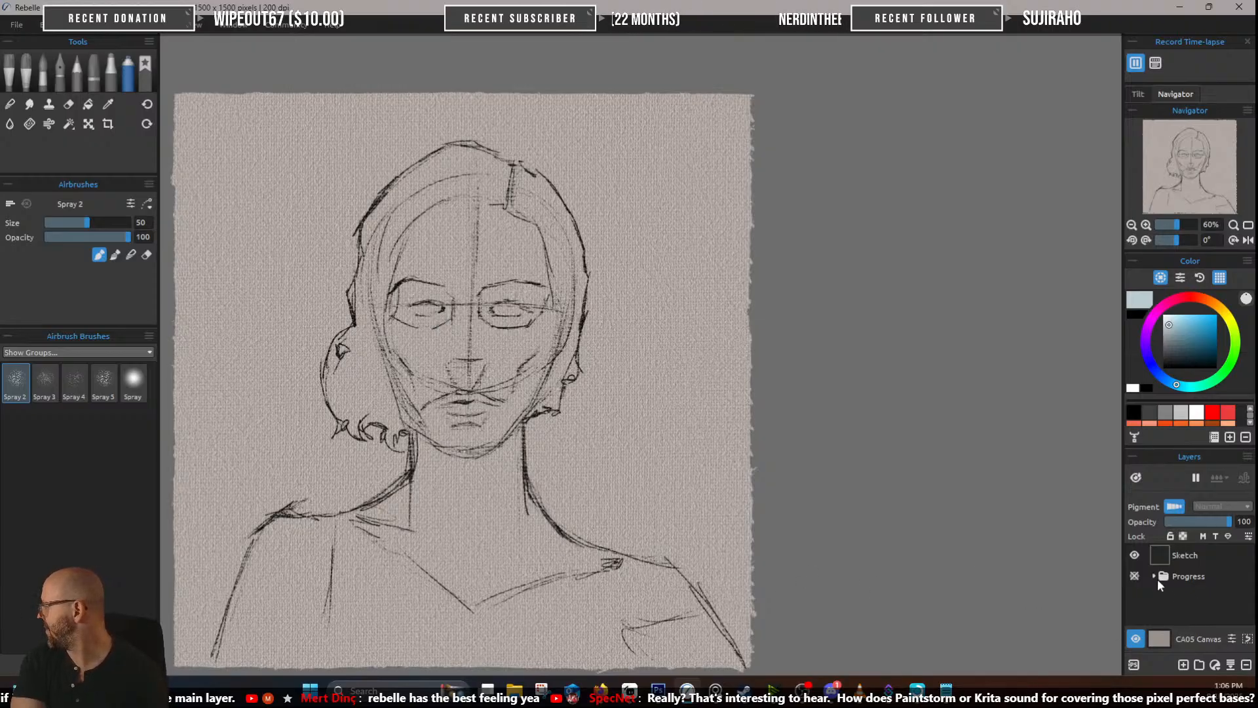
Expand the Progress group and make it visible again
click(1154, 576)
scroll(1166, 590, down, 3)
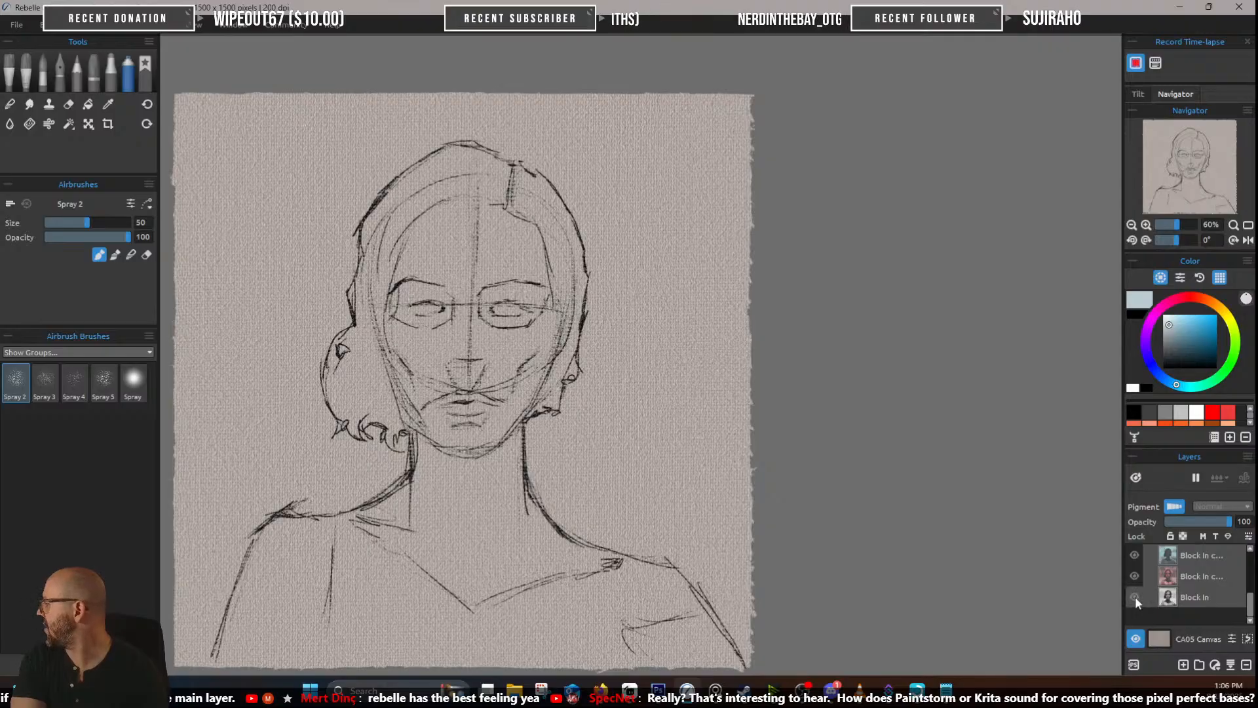
scroll(1134, 596, up, 4)
click(1135, 575)
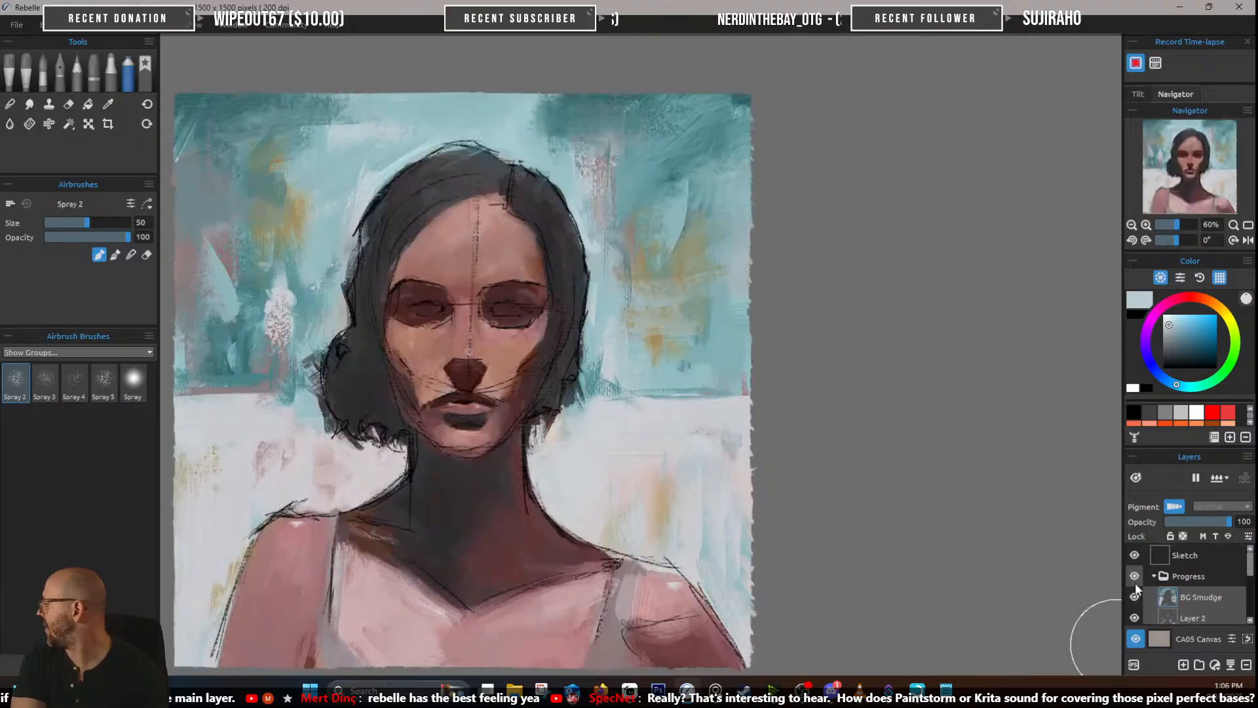
Hide every layer in the Progress group above the greyscale Block In layer, including both Block In copies
scroll(1136, 609, down, 3)
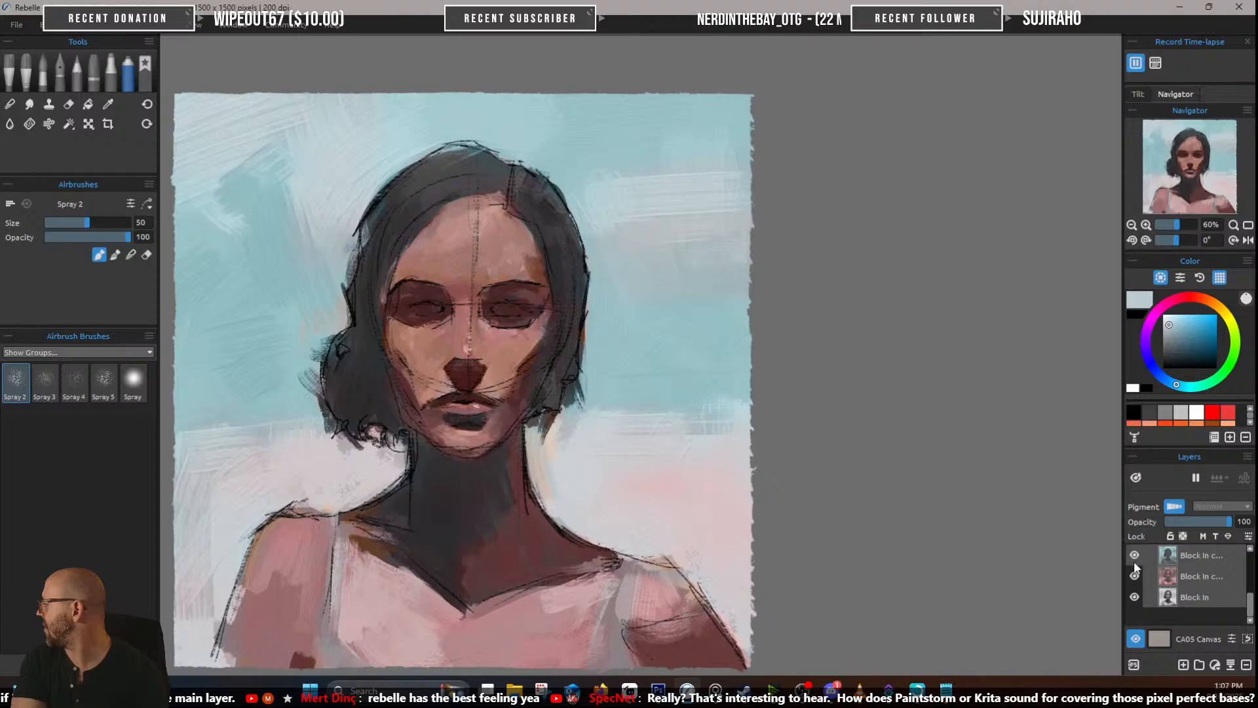
scroll(1135, 565, up, 2)
click(1134, 557)
click(1134, 577)
click(1135, 597)
click(1135, 615)
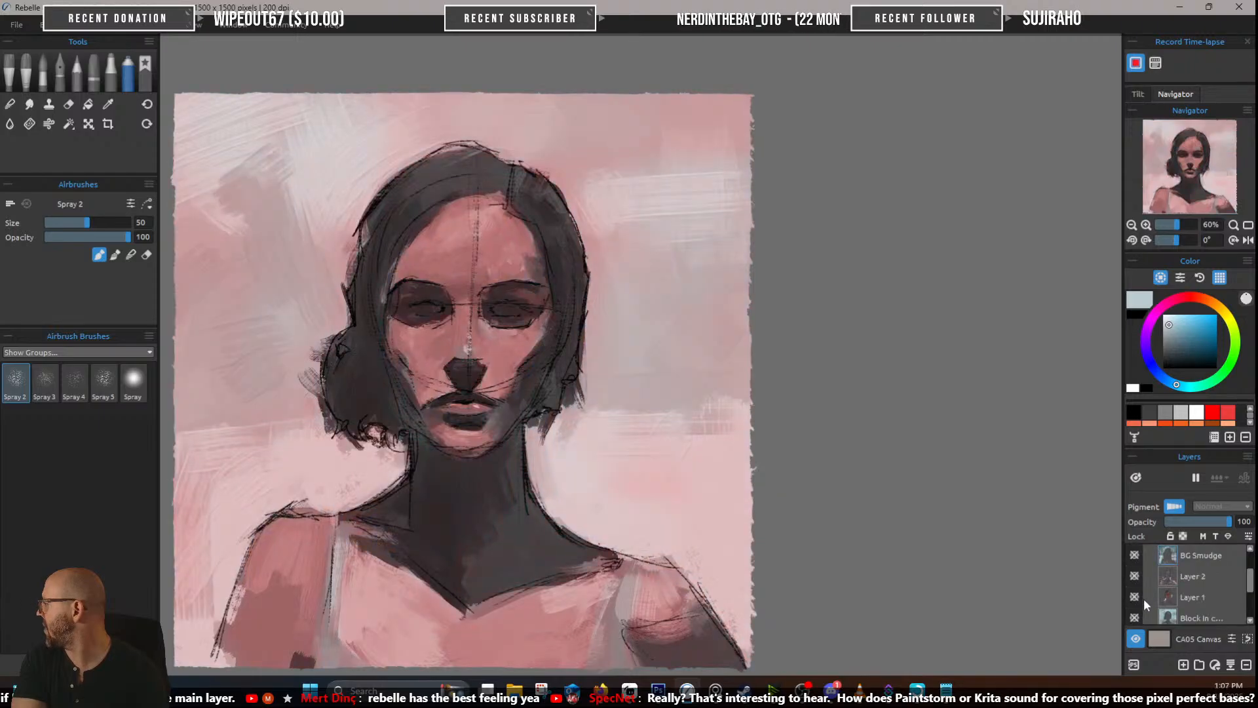
scroll(1138, 600, down, 3)
click(1134, 575)
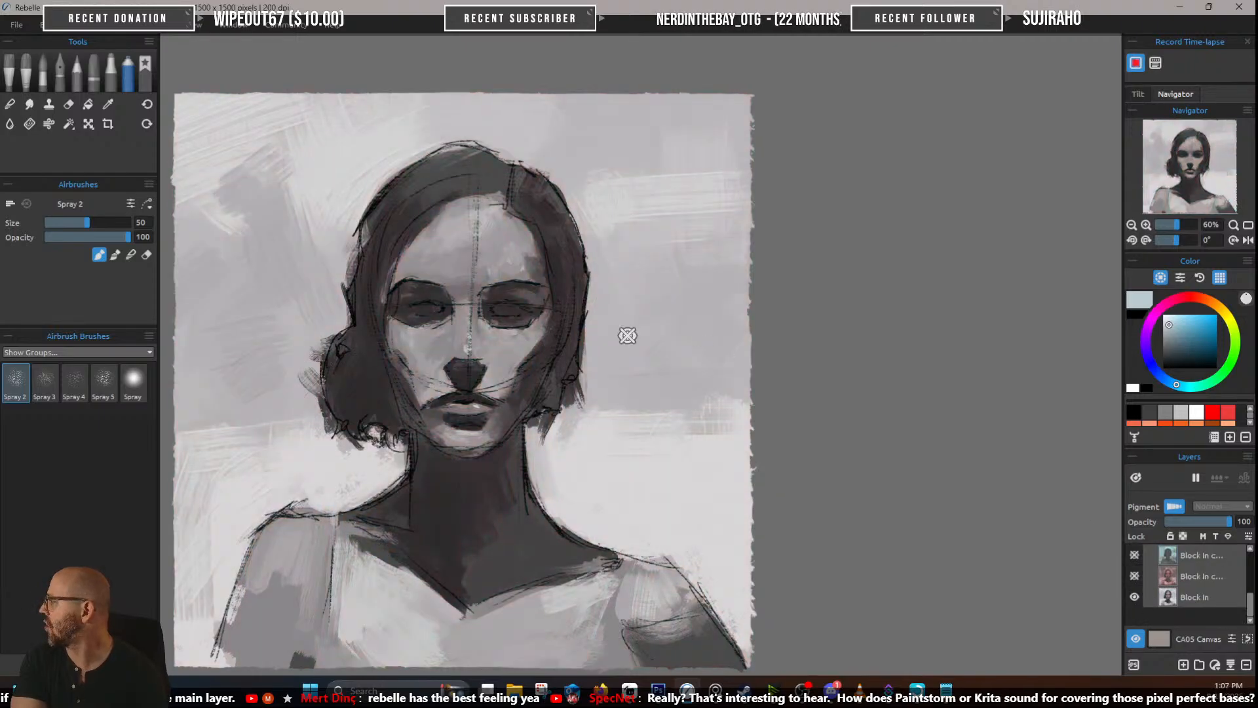
Examine the greyscale block-in beneath the sketch lines, centring the portrait and looking closely at the face
scroll(443, 463, up, 1)
scroll(447, 420, down, 2)
scroll(449, 410, up, 1)
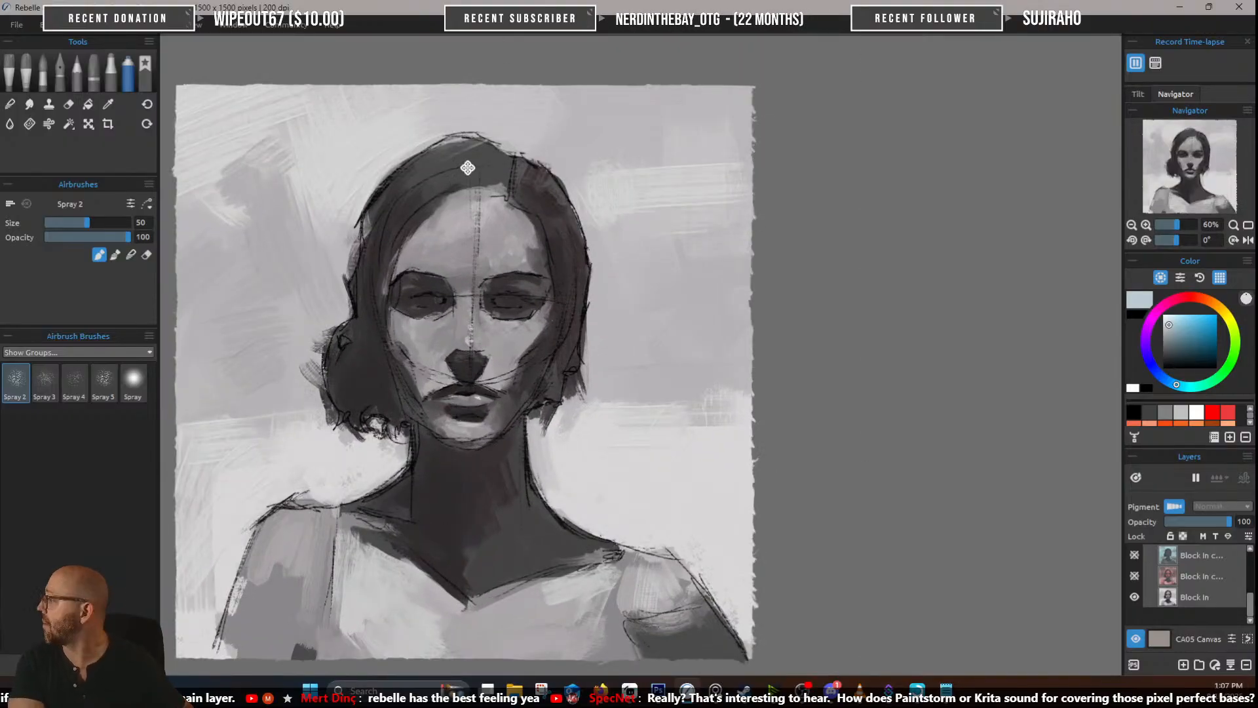
drag(469, 160, 657, 159)
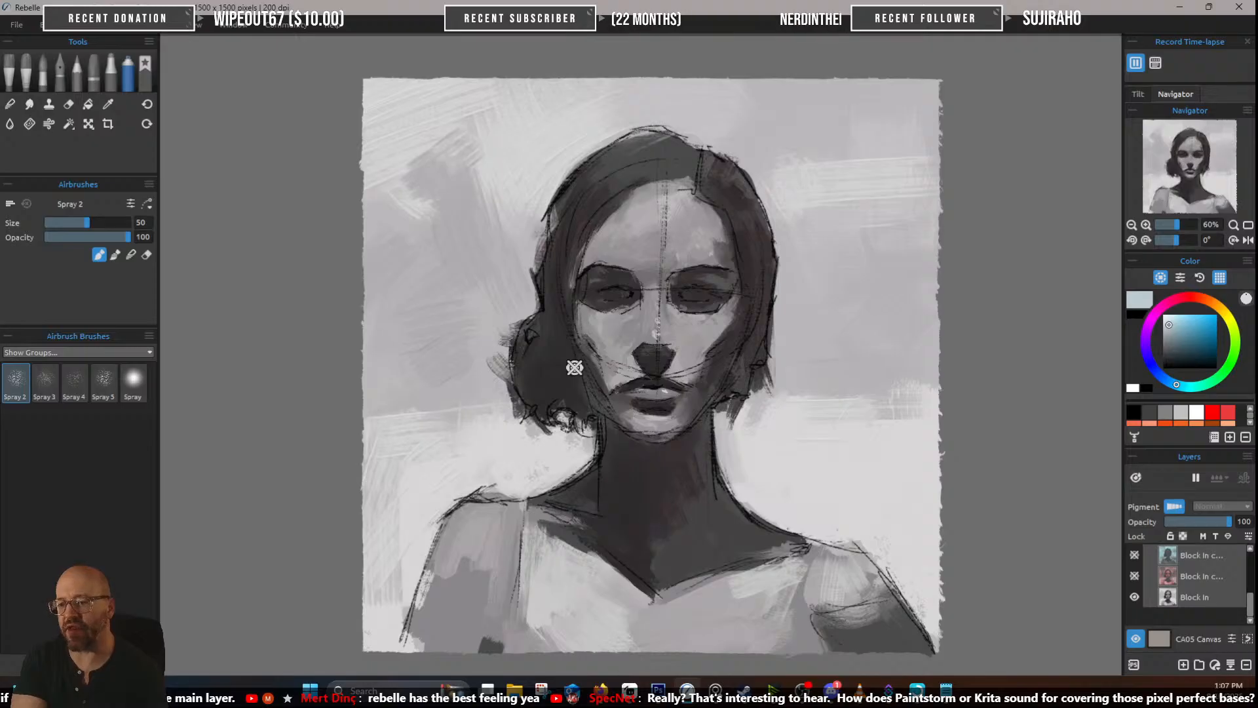
scroll(590, 282, up, 4)
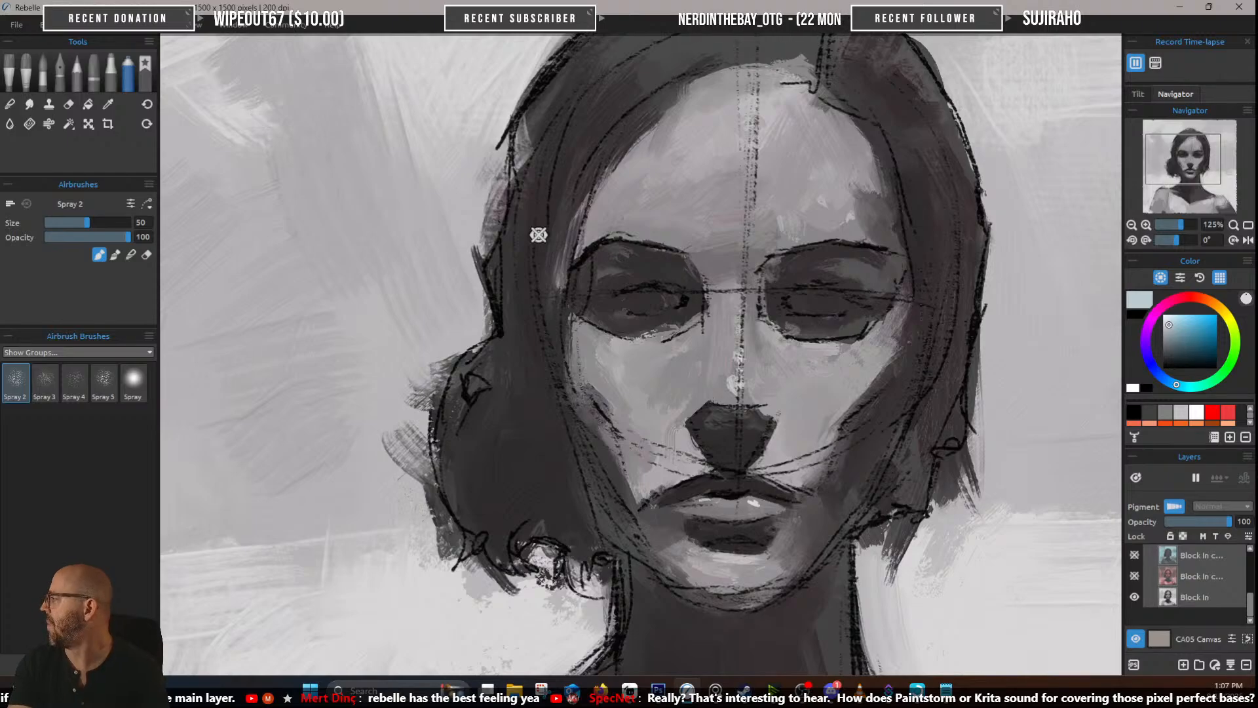
scroll(773, 138, up, 2)
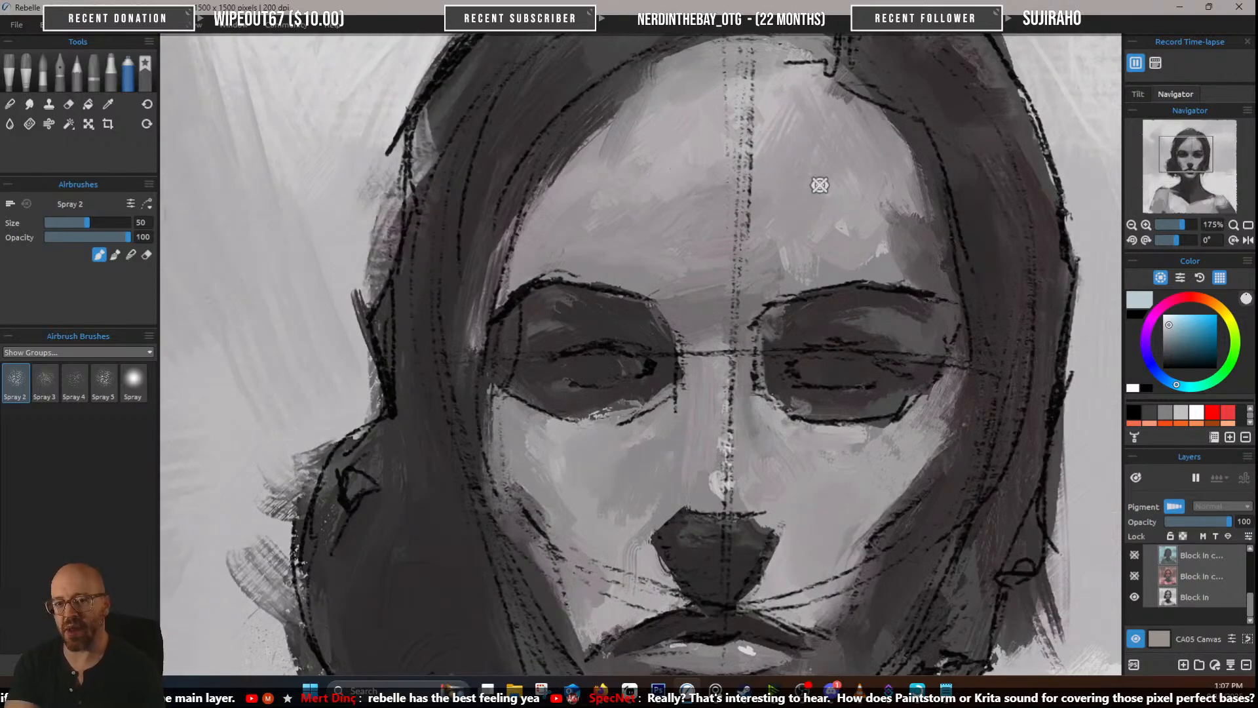
scroll(897, 244, down, 3)
scroll(1163, 564, up, 5)
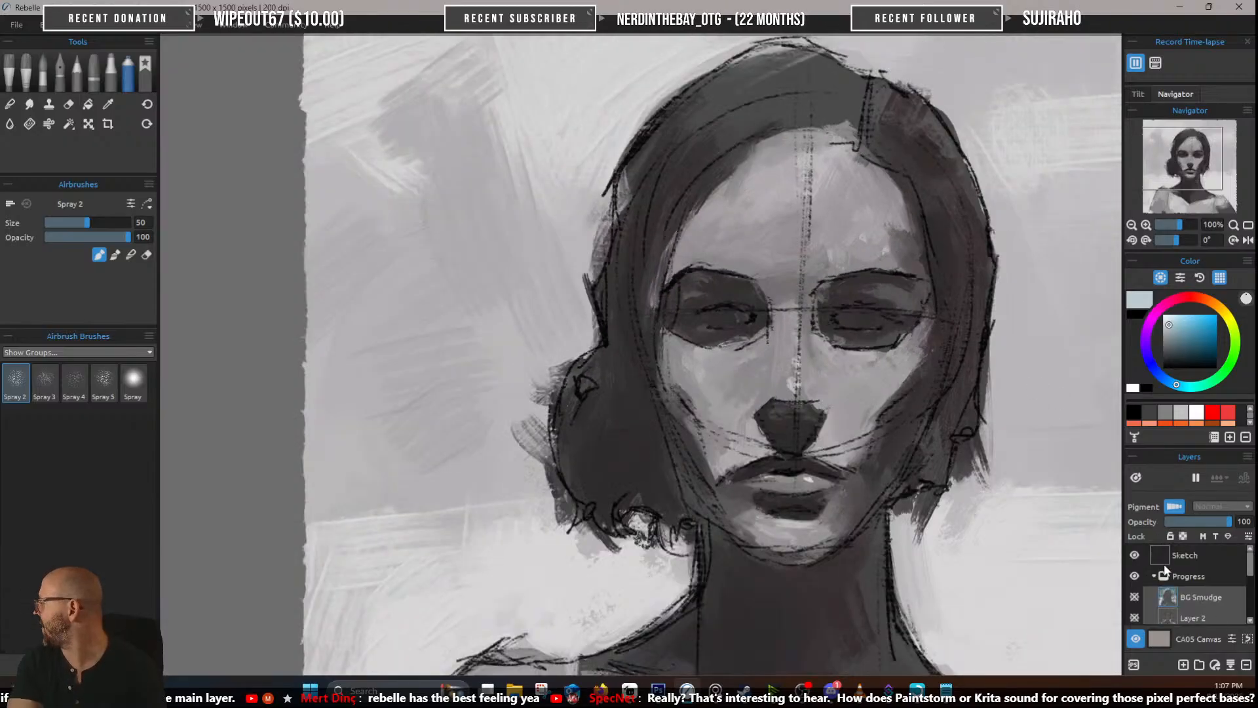
Hide the Sketch layer and centre the greyscale block-in for viewing without lines
click(1134, 555)
scroll(963, 393, down, 3)
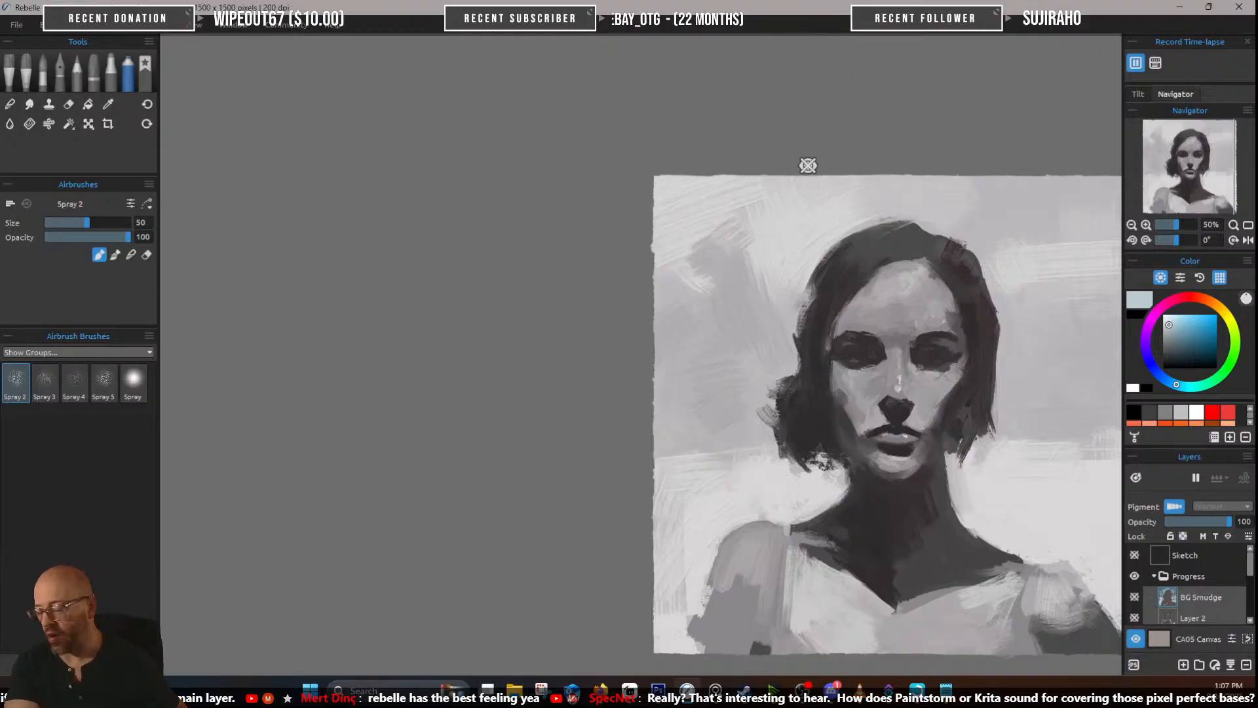
drag(848, 332, 551, 267)
scroll(644, 331, up, 2)
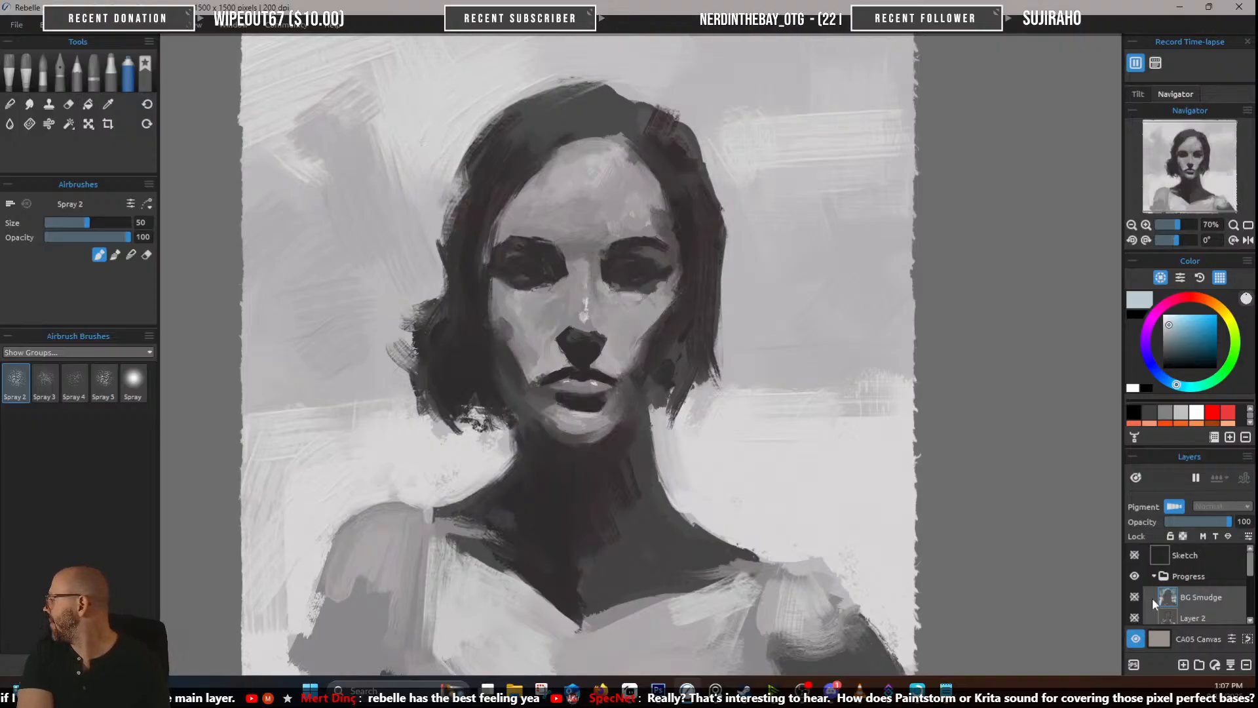
Show the pink-toned Block In copy directly above the greyscale block-in and view the whole portrait
scroll(1152, 598, down, 5)
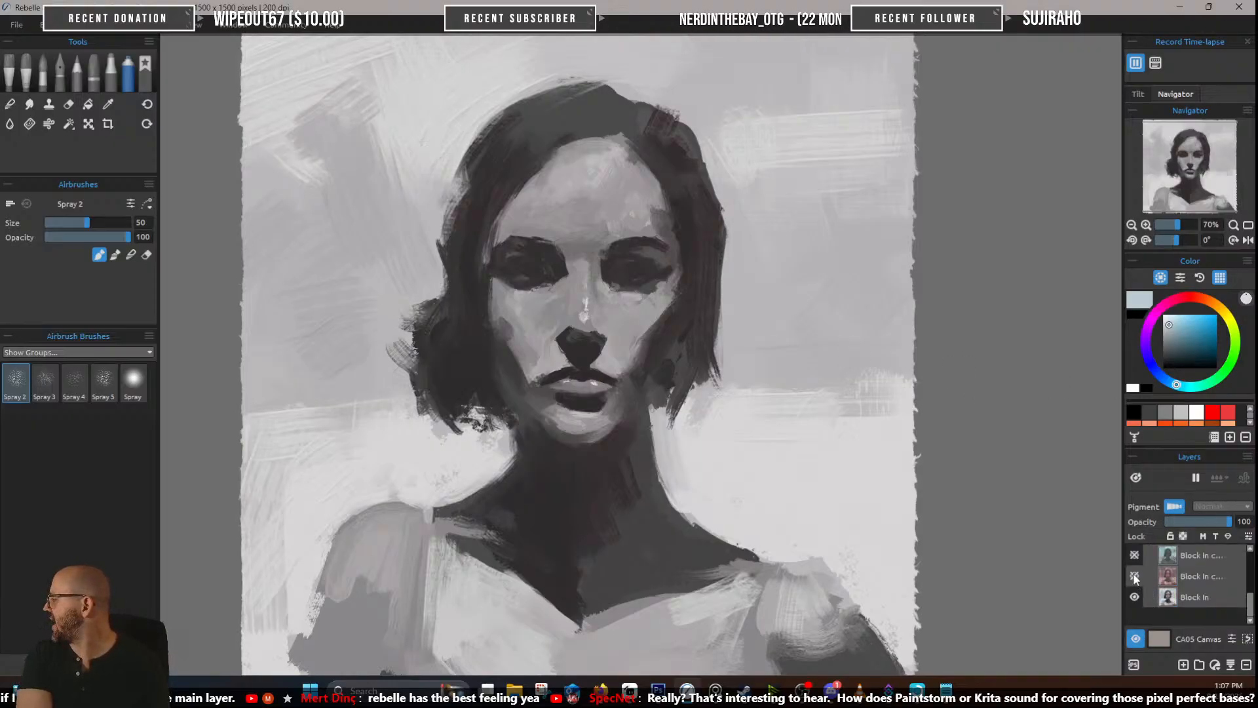
click(1135, 577)
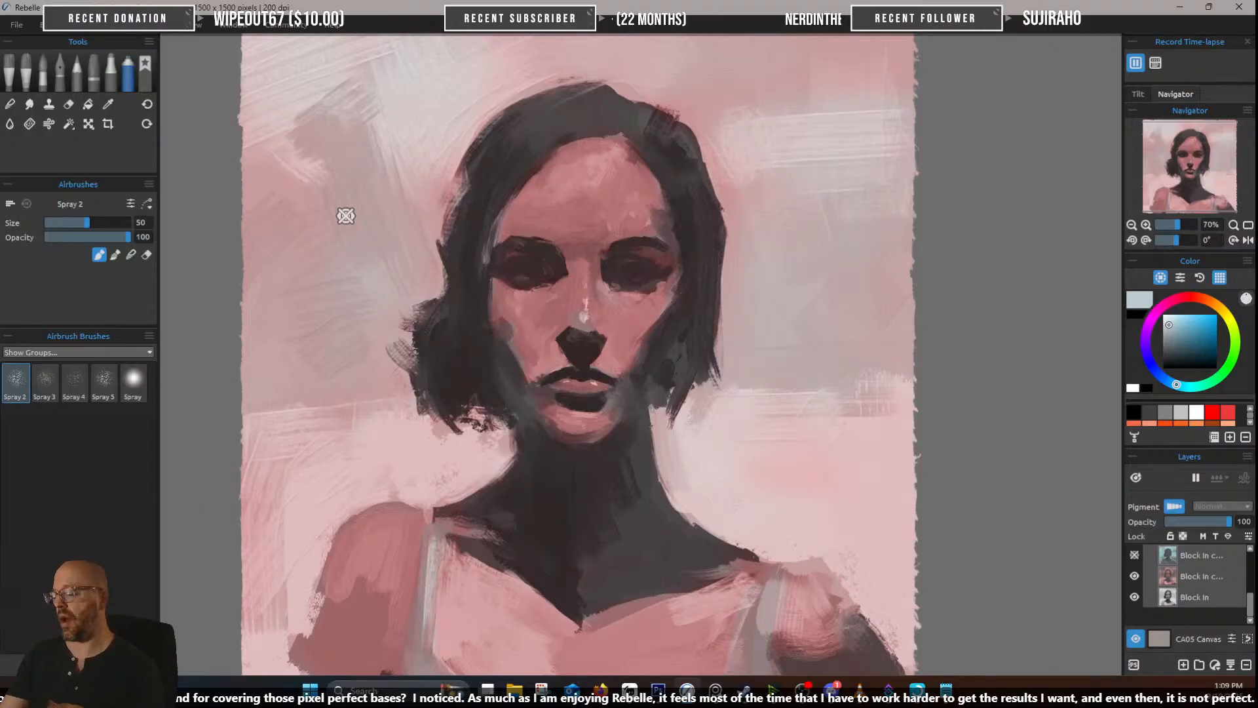
scroll(548, 352, down, 1)
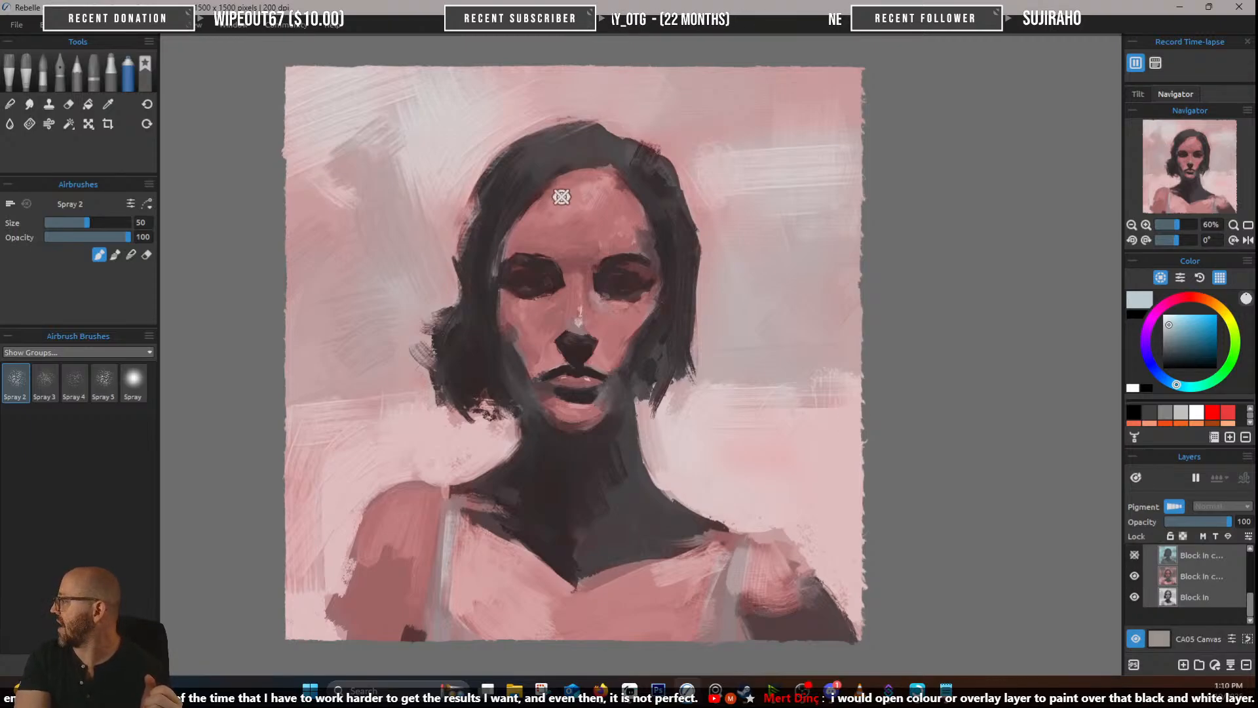
Show the teal-background Block In copy and Layer 1, and examine the added skin colours on the face
click(1135, 555)
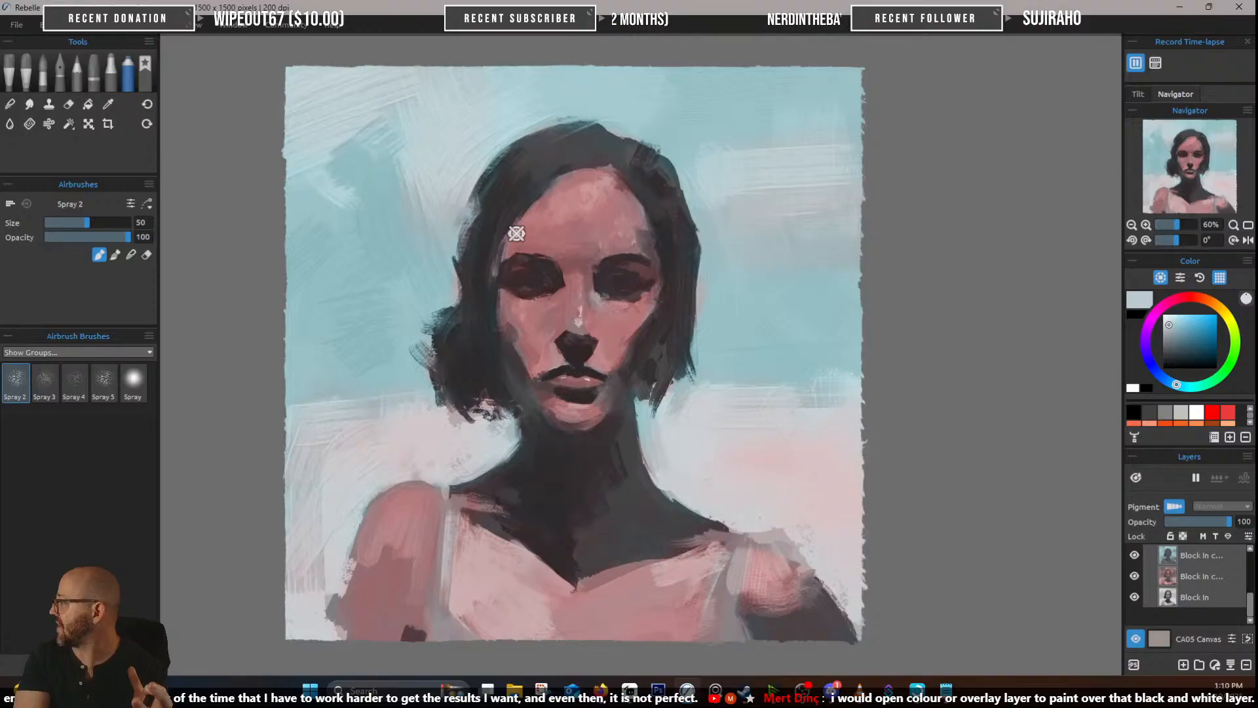
scroll(1186, 584, up, 3)
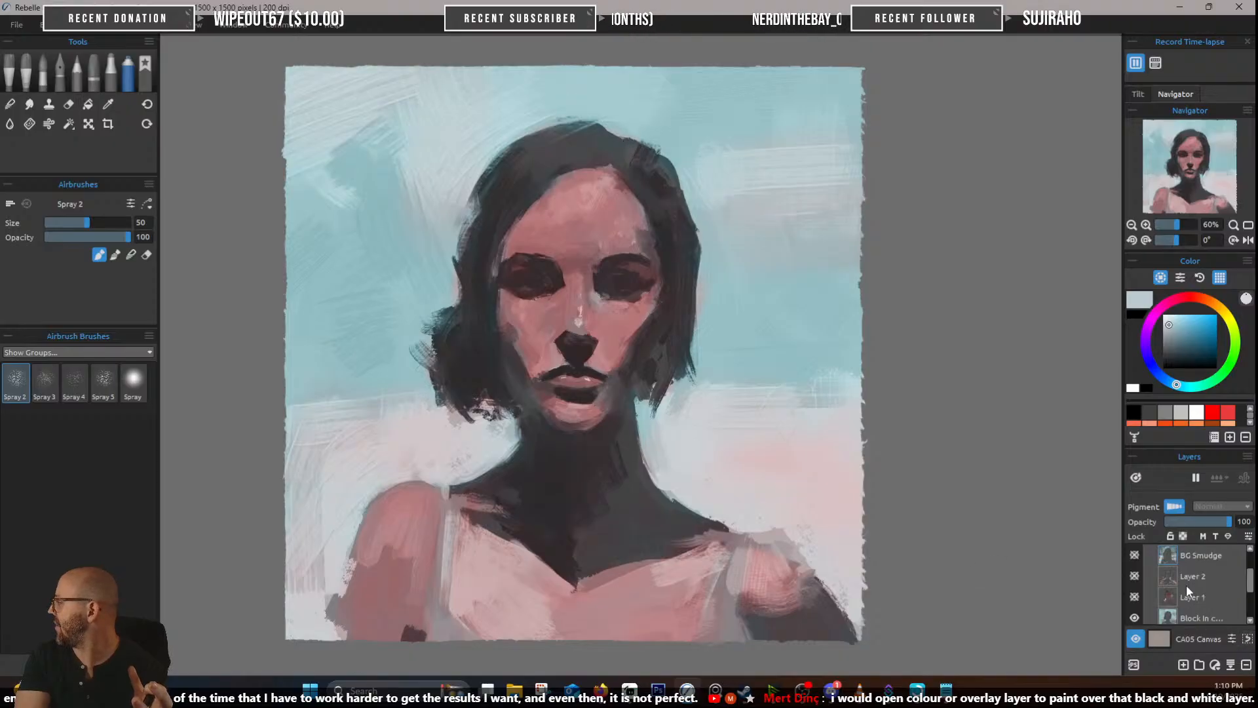
click(1133, 596)
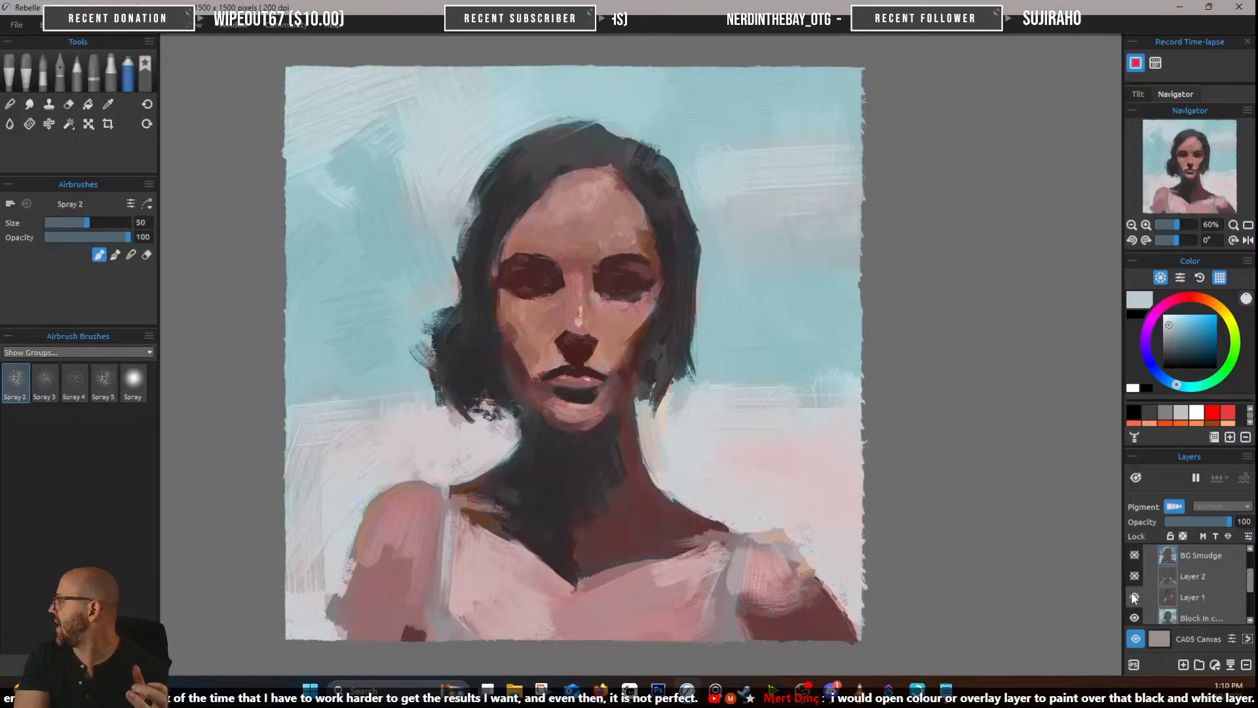
scroll(577, 252, up, 2)
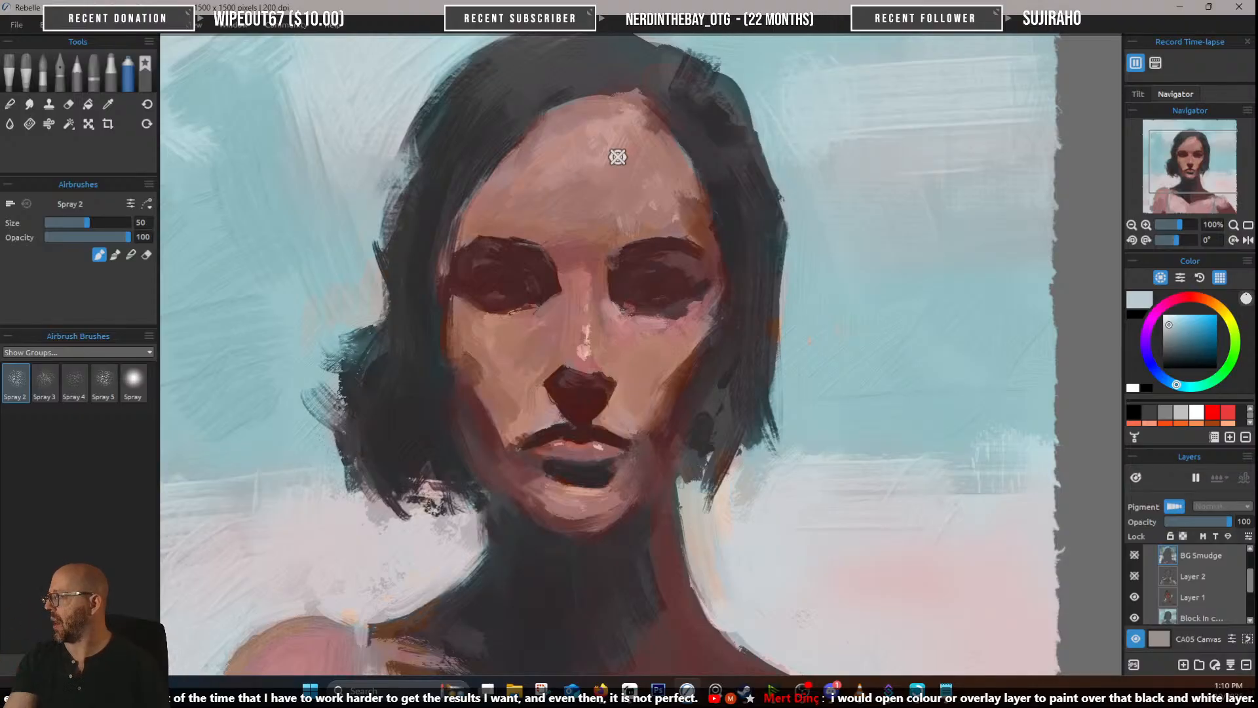
scroll(603, 298, up, 2)
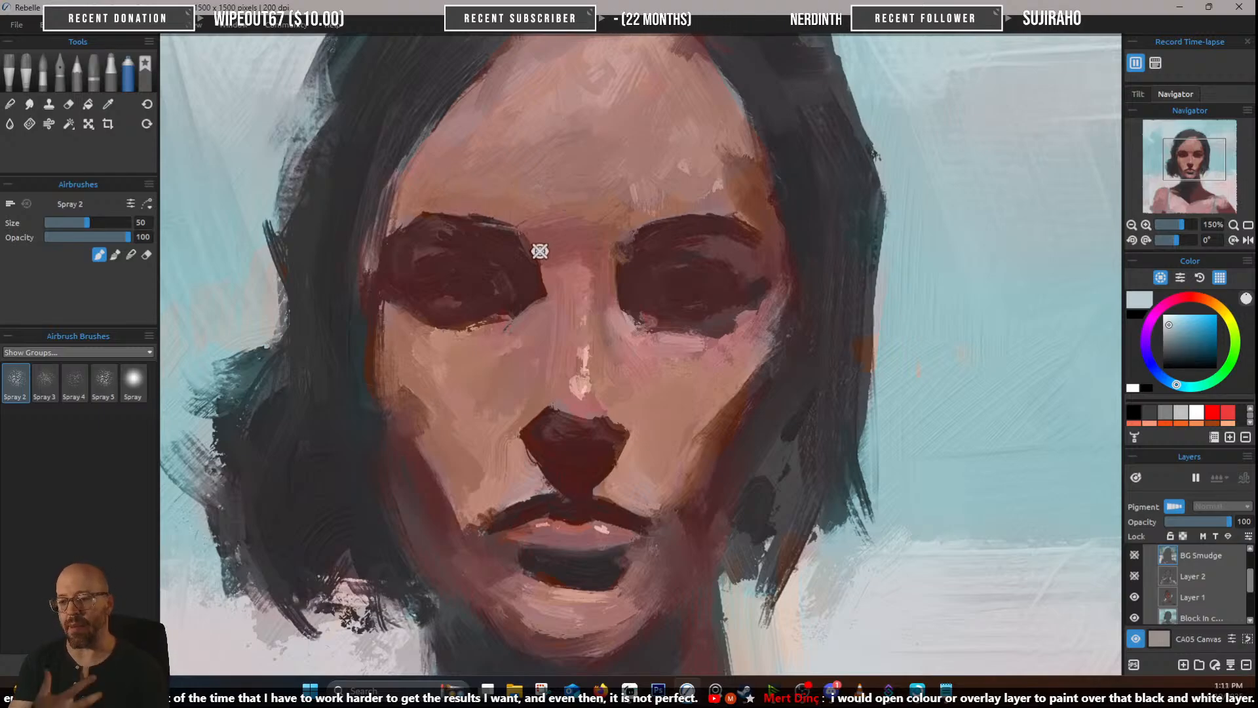
scroll(536, 250, down, 6)
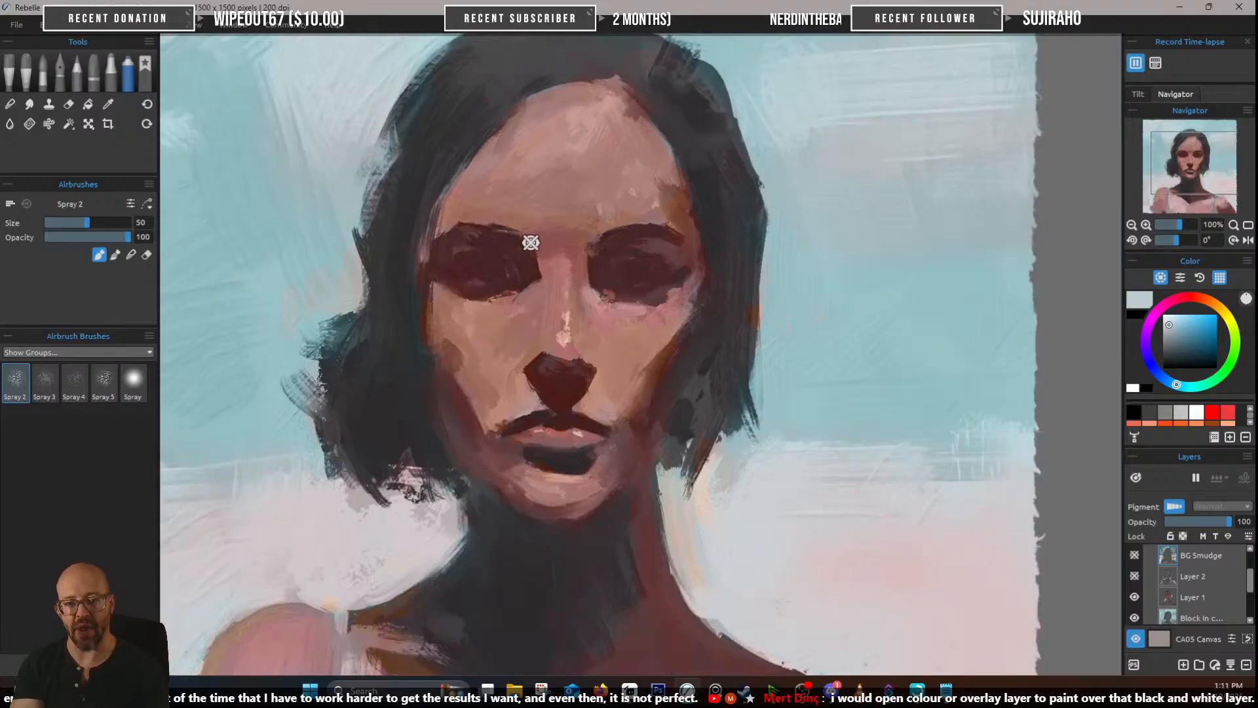
scroll(636, 322, up, 2)
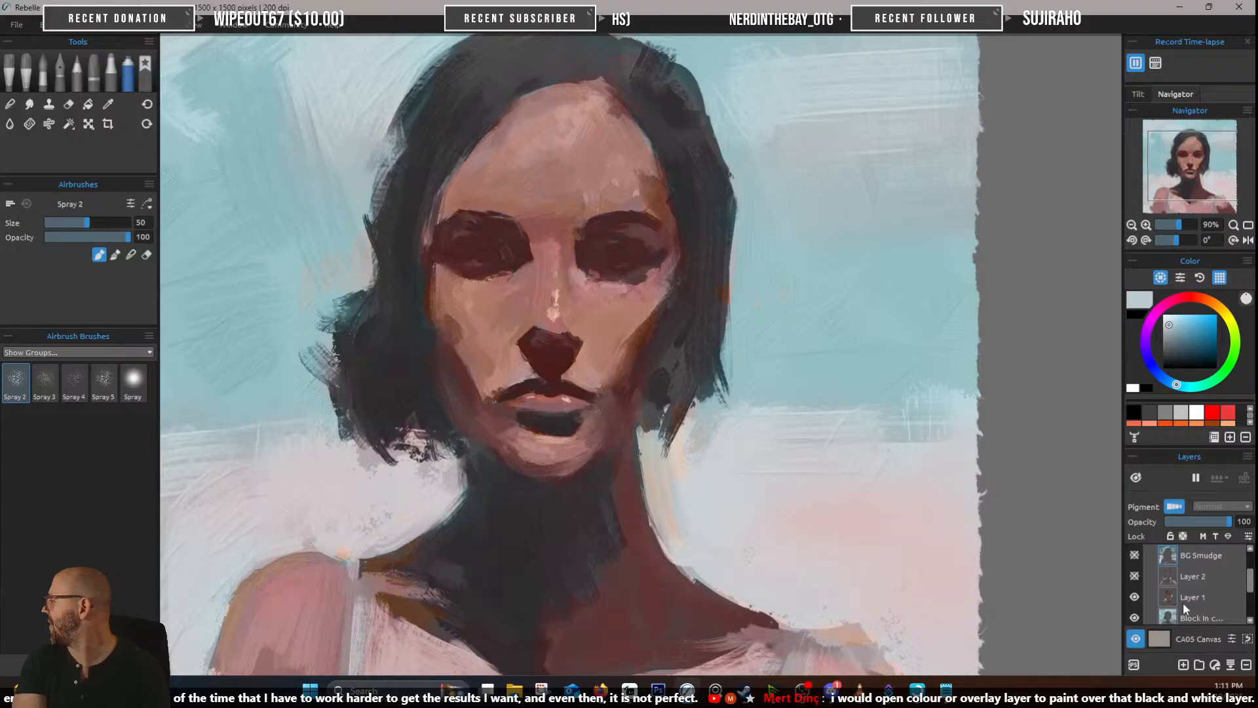
Show Layer 2 and view its added brushwork across the whole portrait
click(1136, 581)
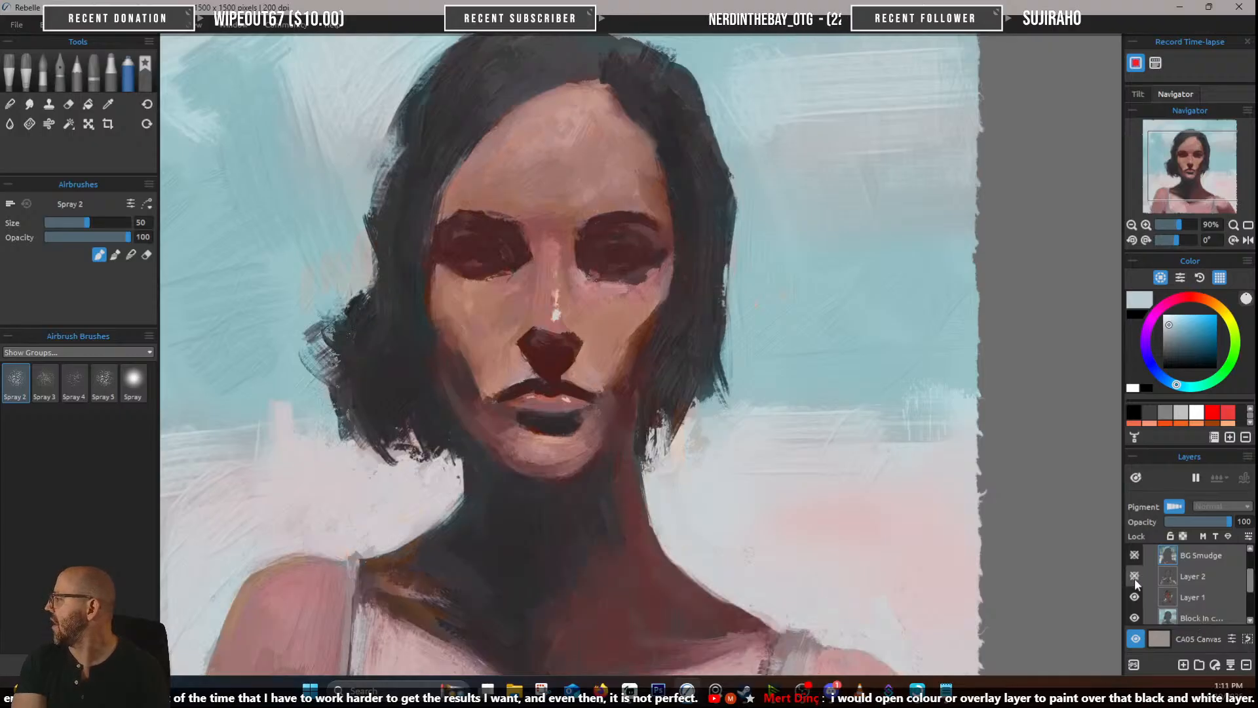
click(1134, 578)
scroll(557, 290, down, 2)
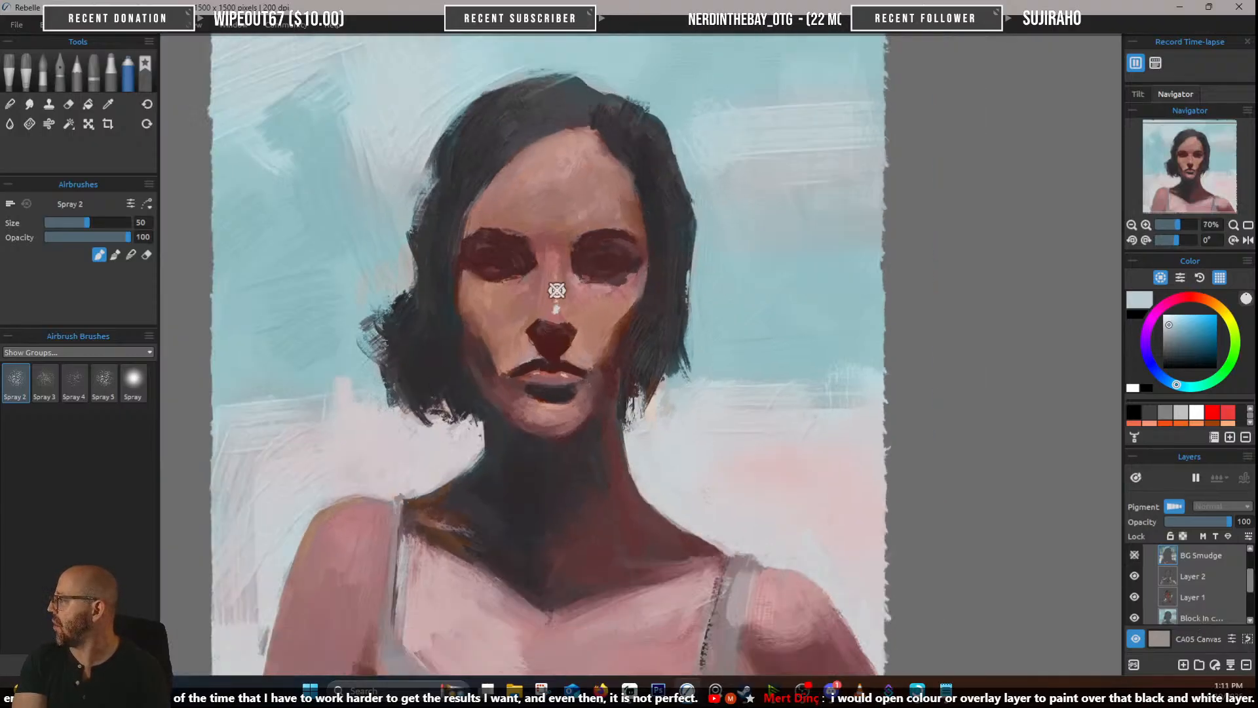
Show the BG Smudge layer and examine the reworked background around the portrait, both close up and at full view
scroll(1161, 594, up, 2)
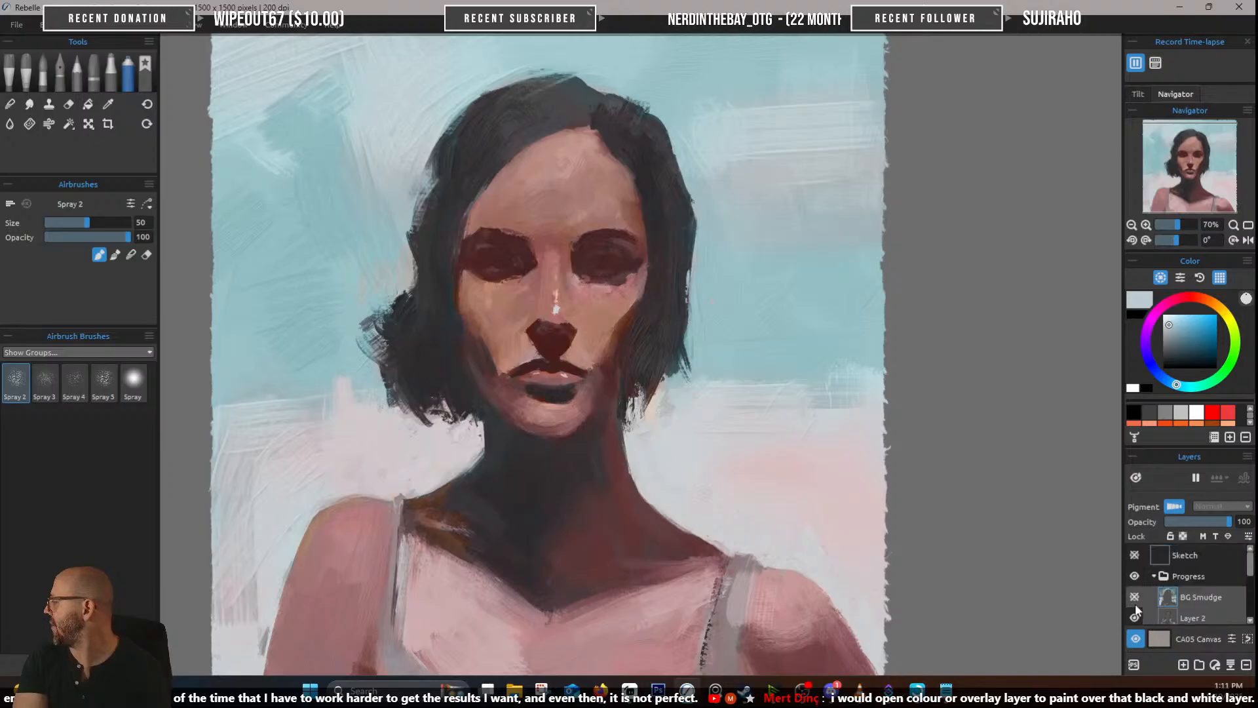
click(1135, 596)
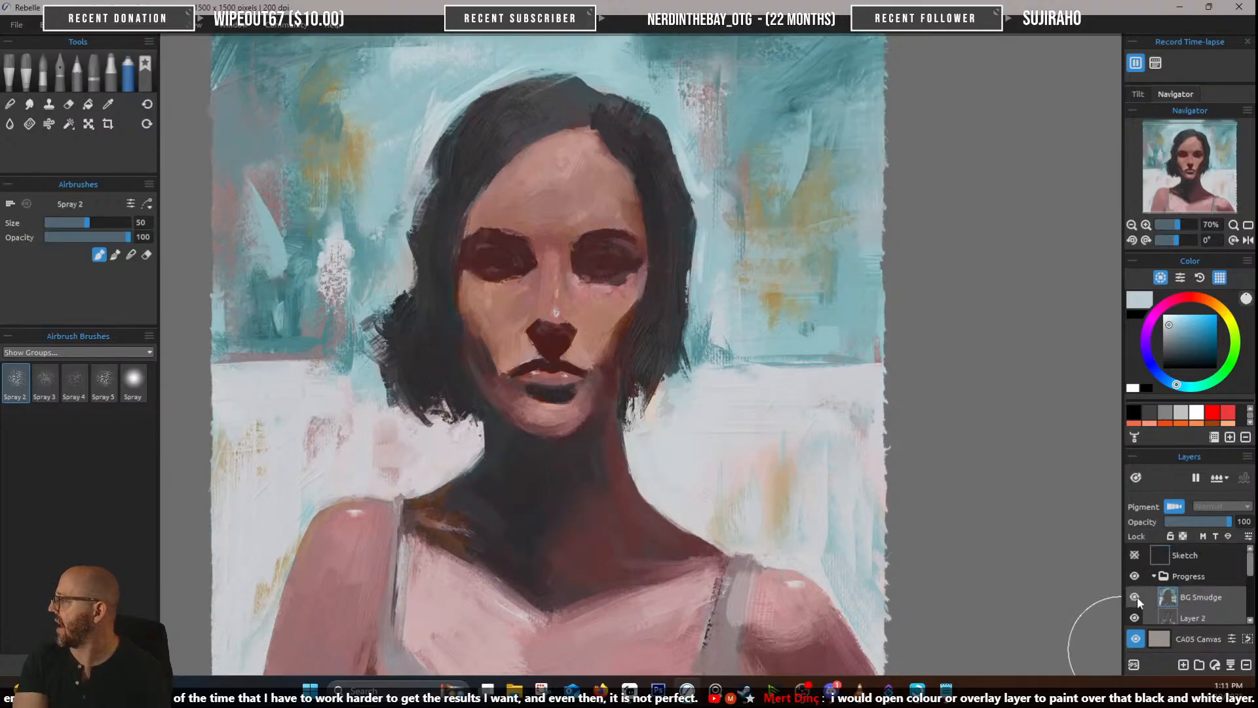
scroll(744, 279, down, 2)
scroll(600, 171, up, 2)
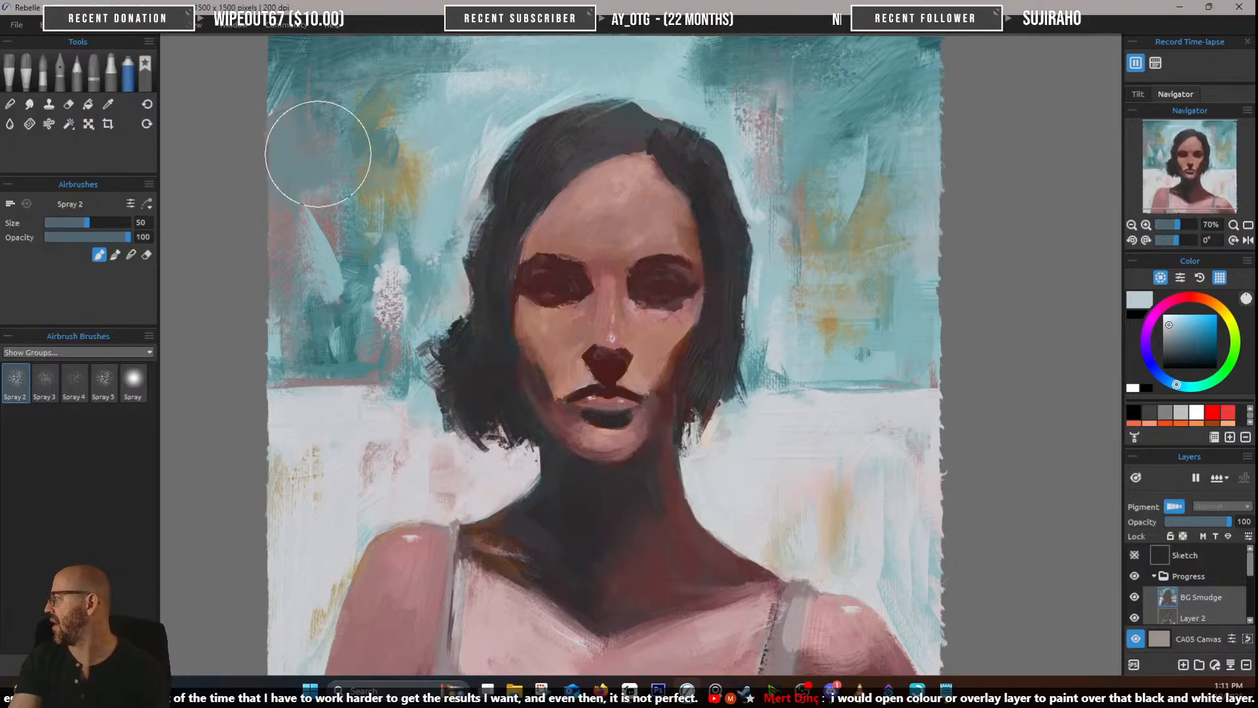
scroll(630, 278, up, 2)
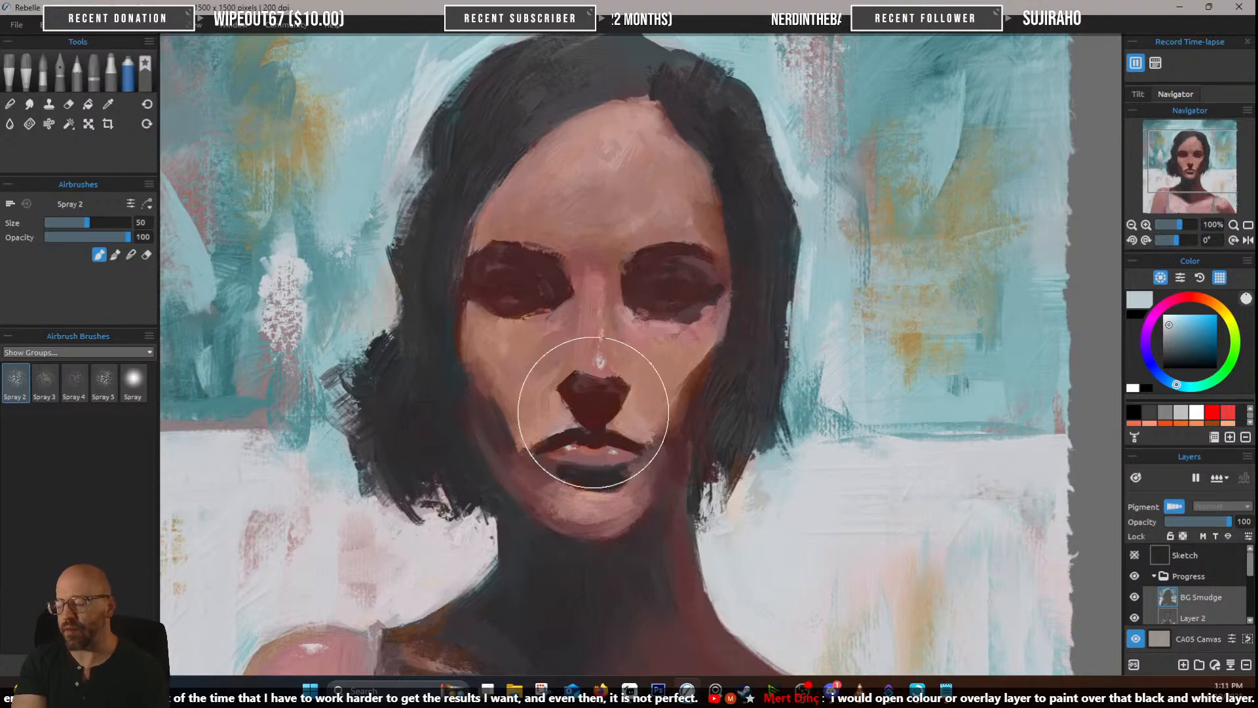
scroll(593, 412, down, 4)
scroll(736, 402, up, 2)
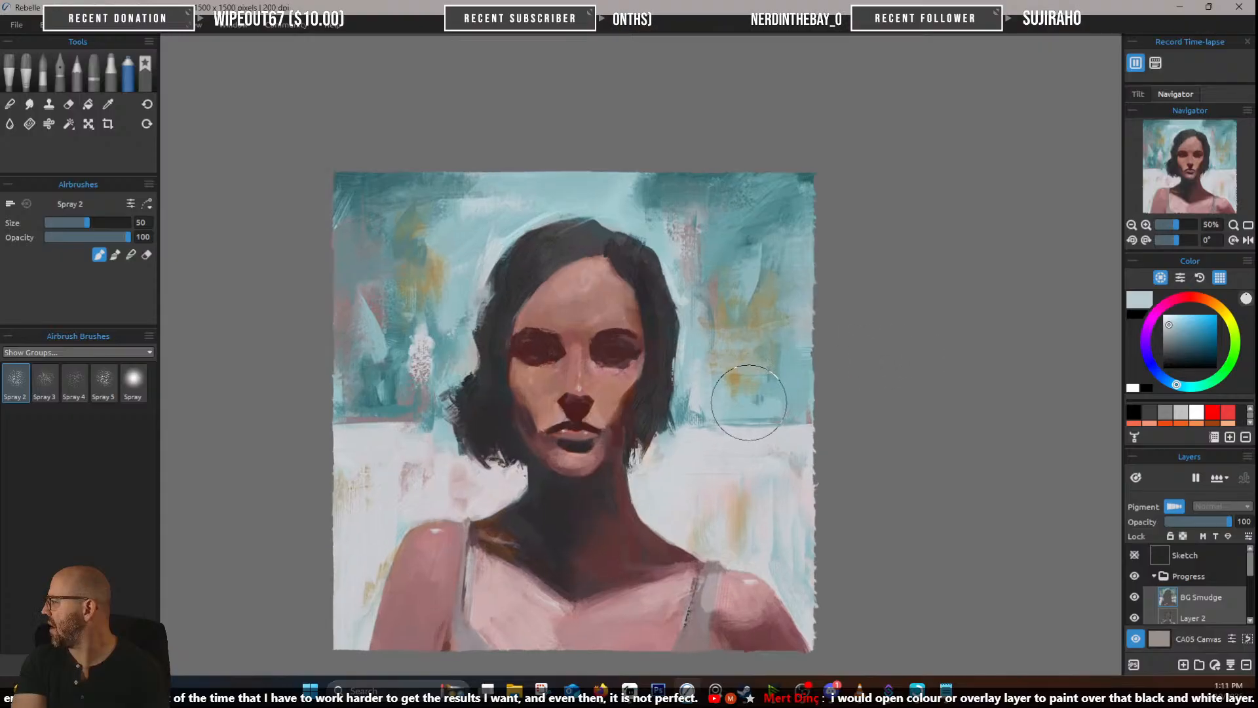
scroll(742, 385, down, 2)
scroll(707, 443, up, 3)
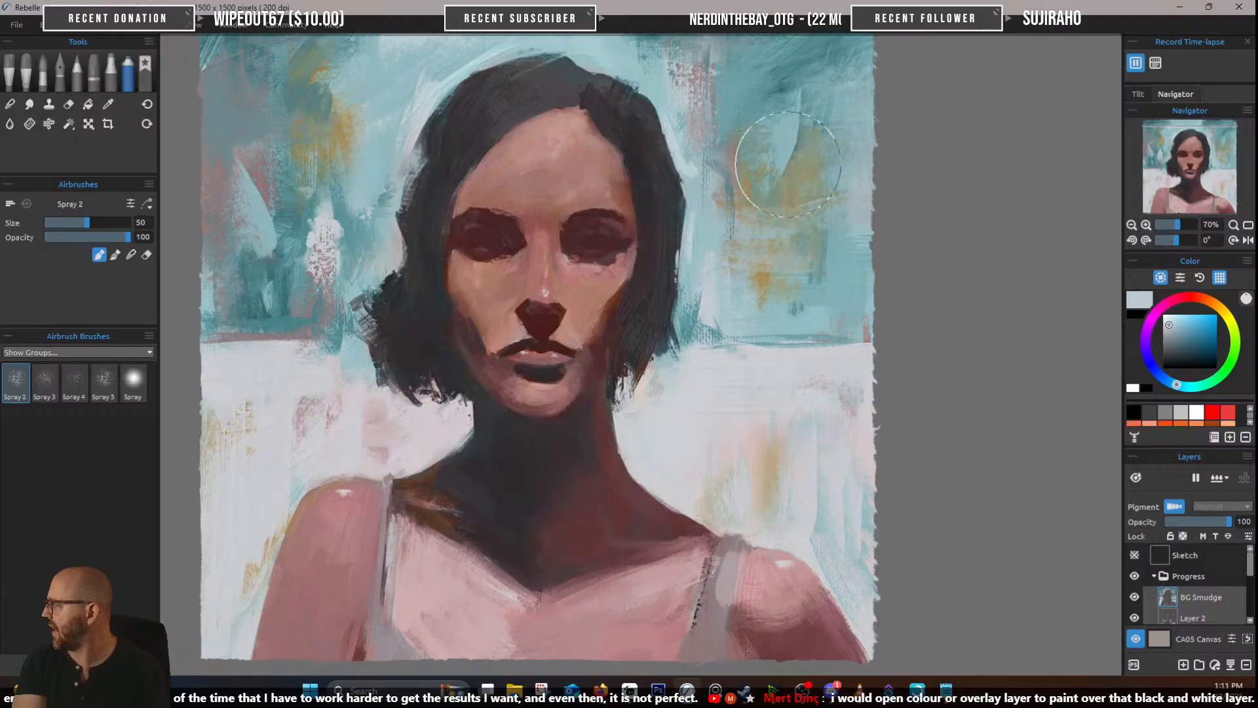
scroll(754, 249, down, 2)
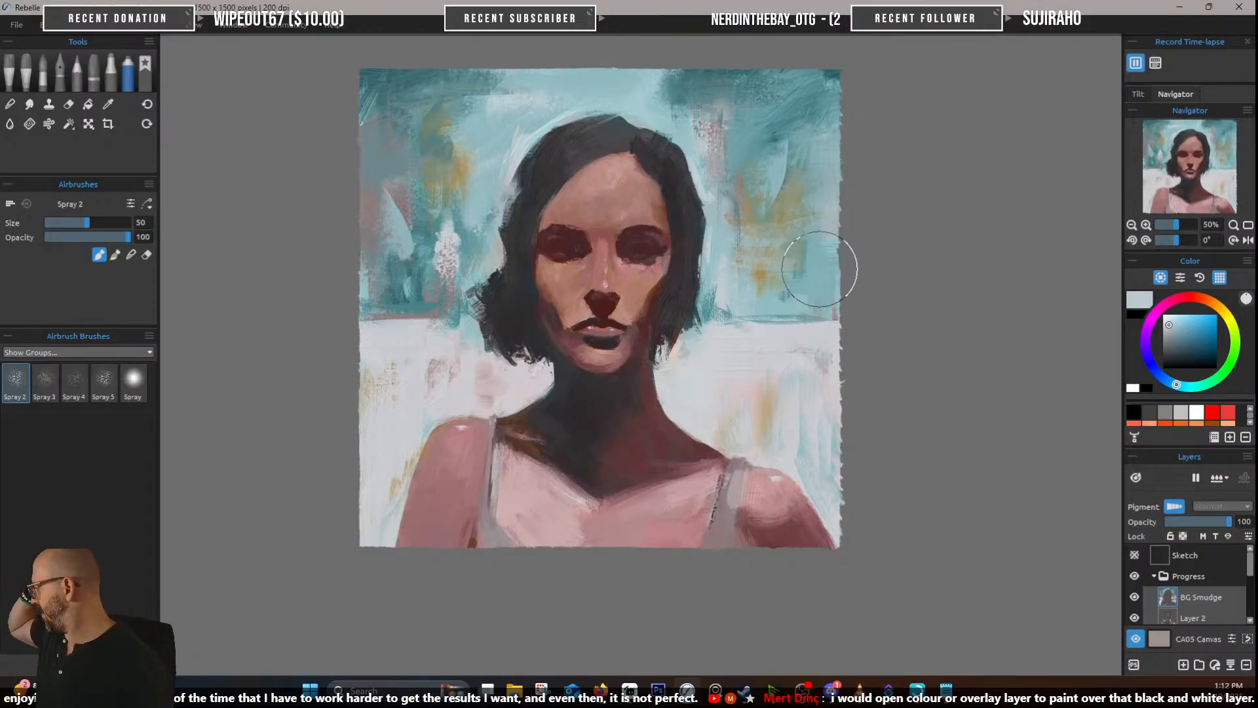
Add a new layer above BG Smudge and set its blending mode to Color
click(1184, 664)
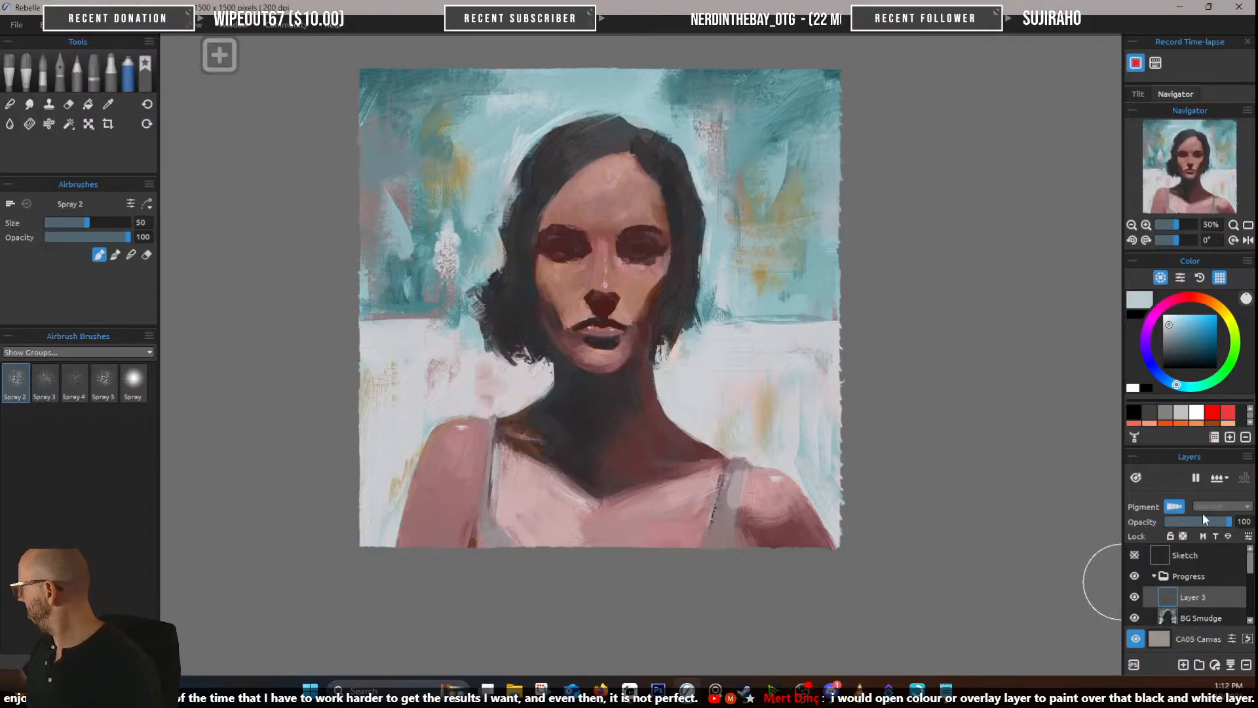
click(1212, 507)
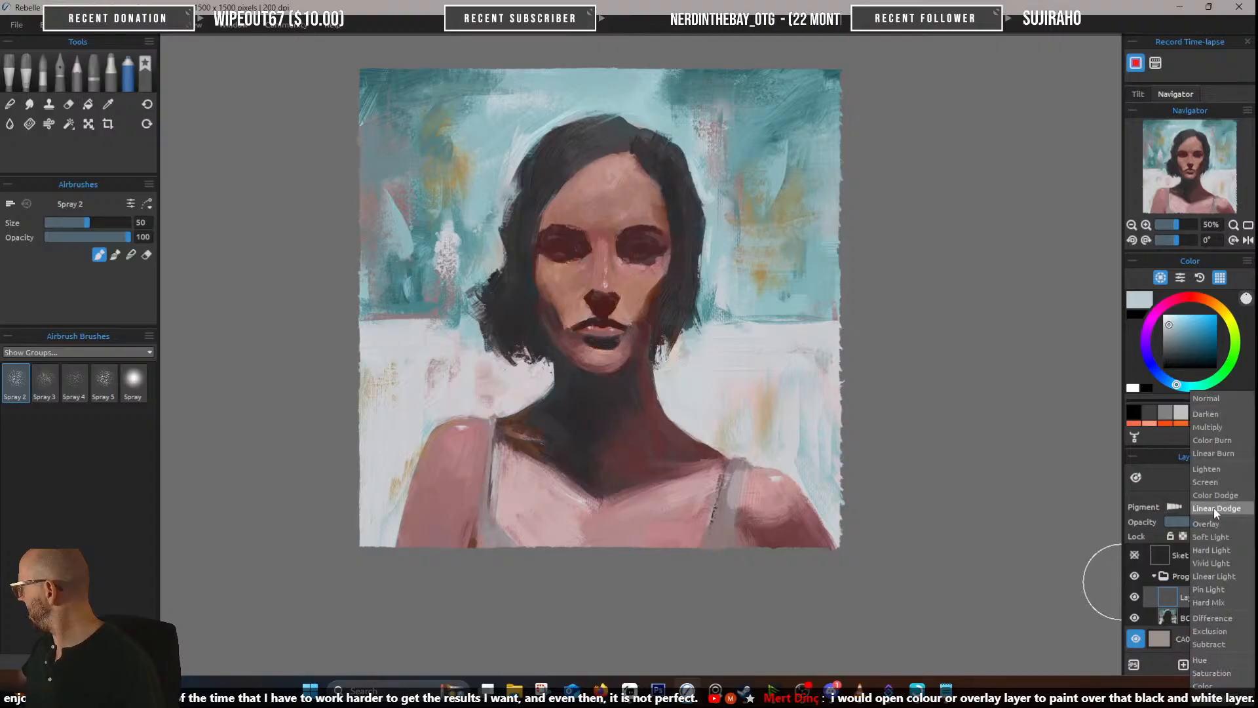
click(1215, 684)
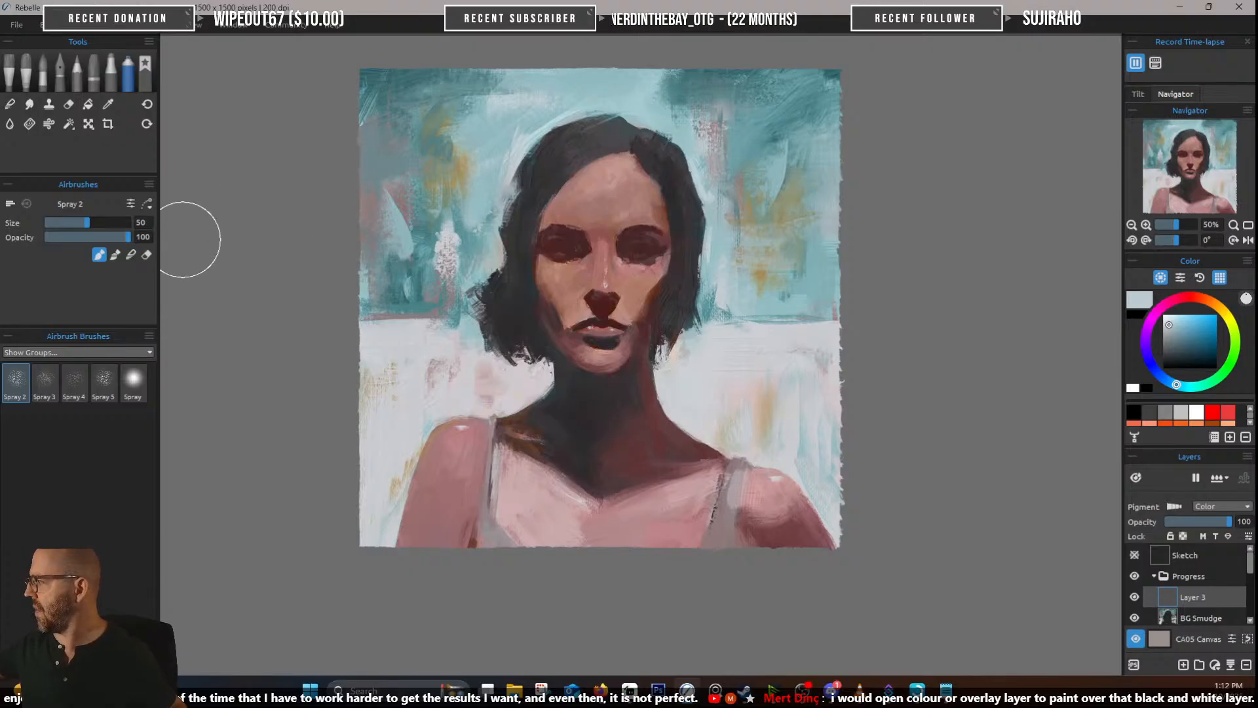
Tint the dress straps green on the Color layer using the Bristle Flat 2 oil brush at size 14
click(88, 103)
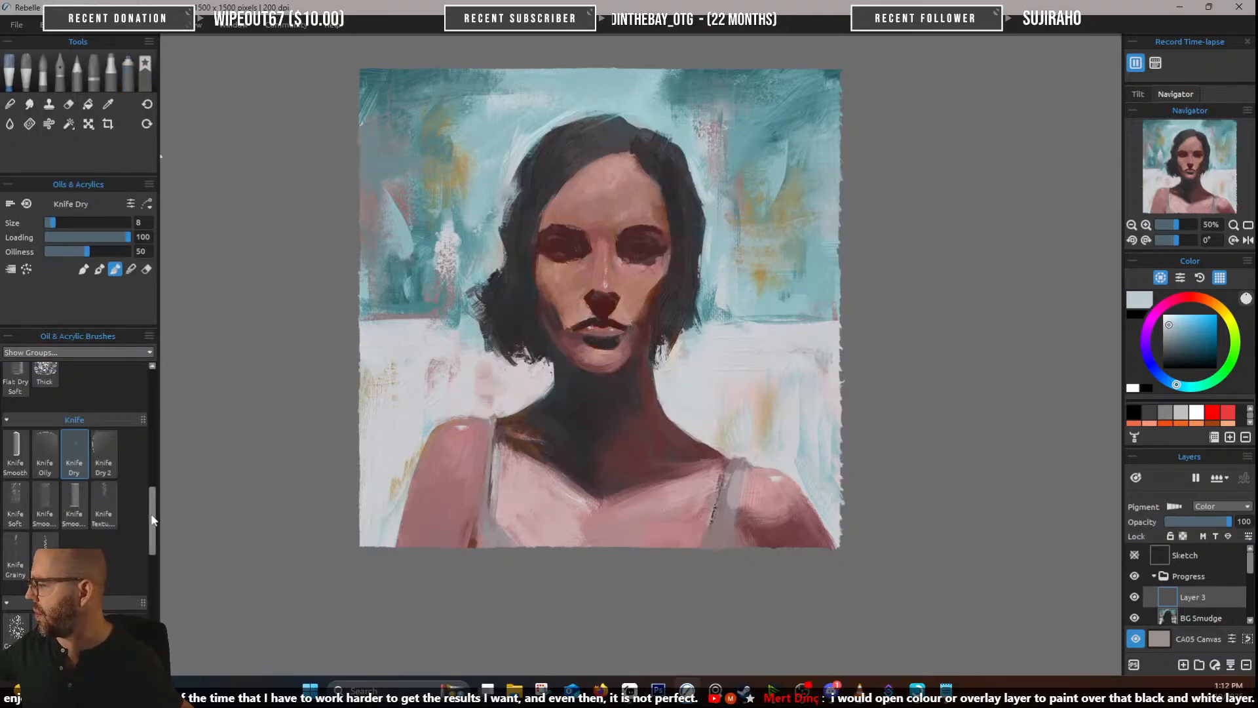
mouse_move(155, 508)
mouse_down()
mouse_move(165, 387)
mouse_move(164, 400)
mouse_up()
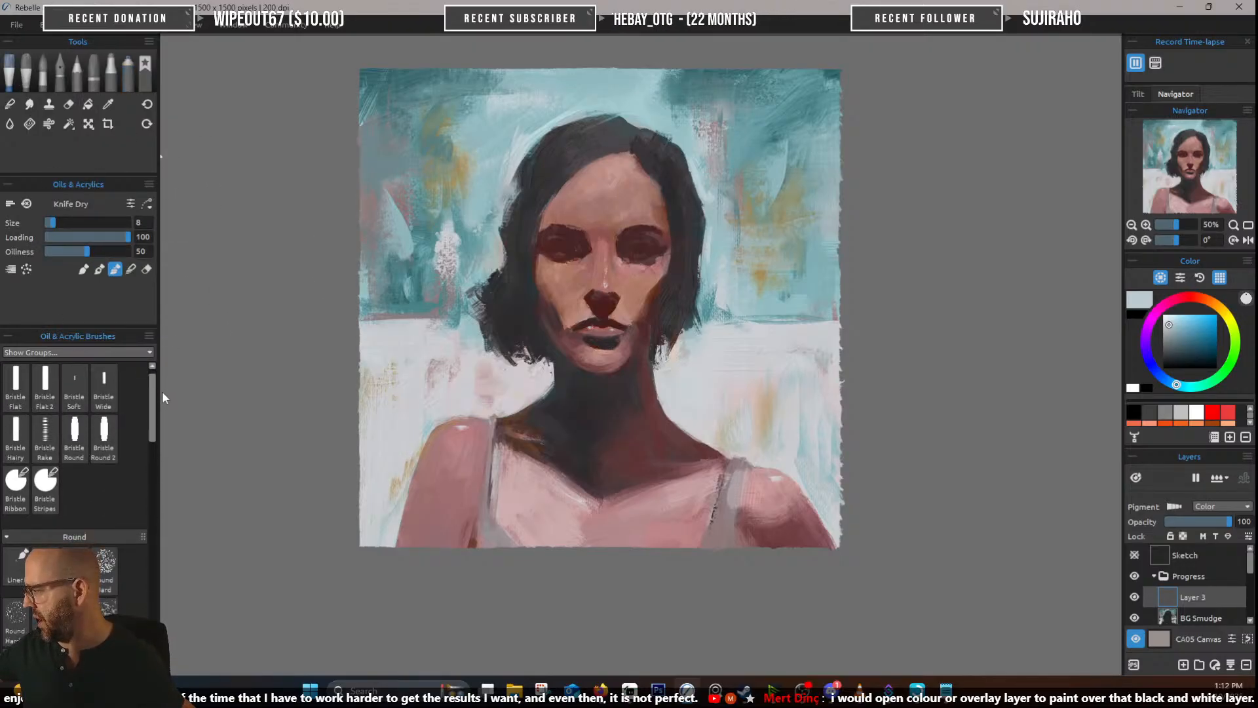
click(46, 387)
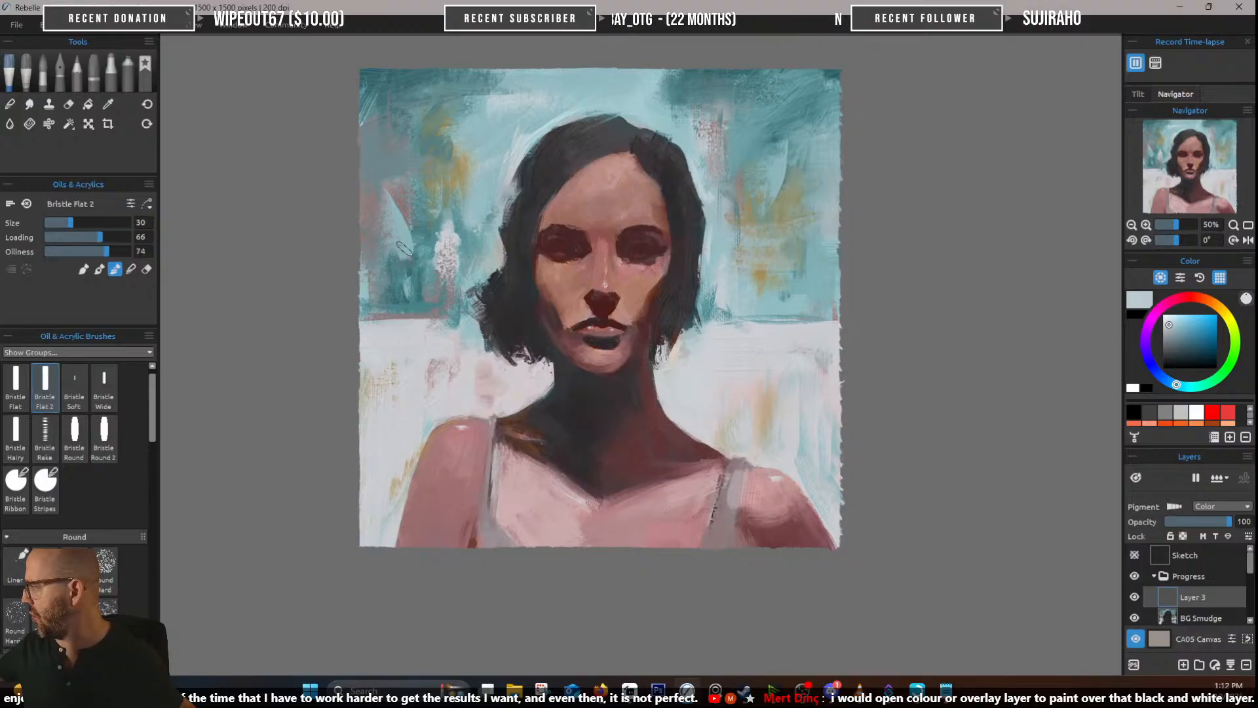
alt+click(446, 114)
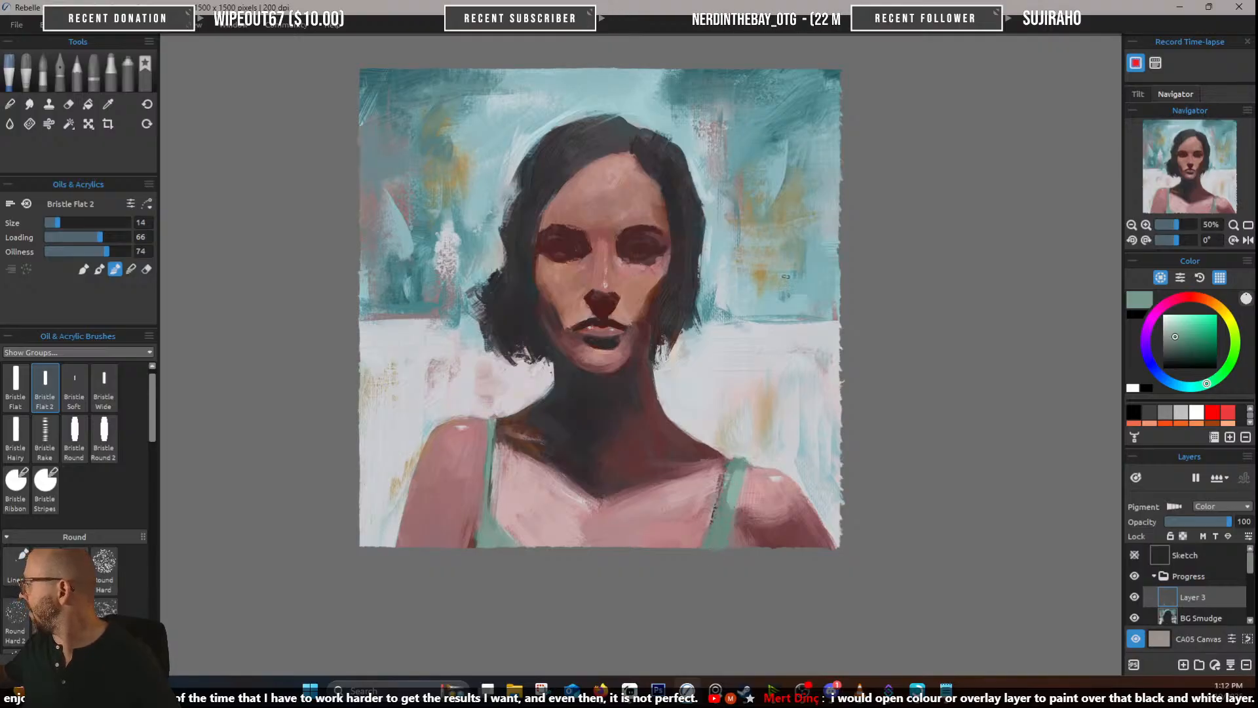
Retint the dress straps with teal tones sampled from several places in the painted background
alt+click(705, 80)
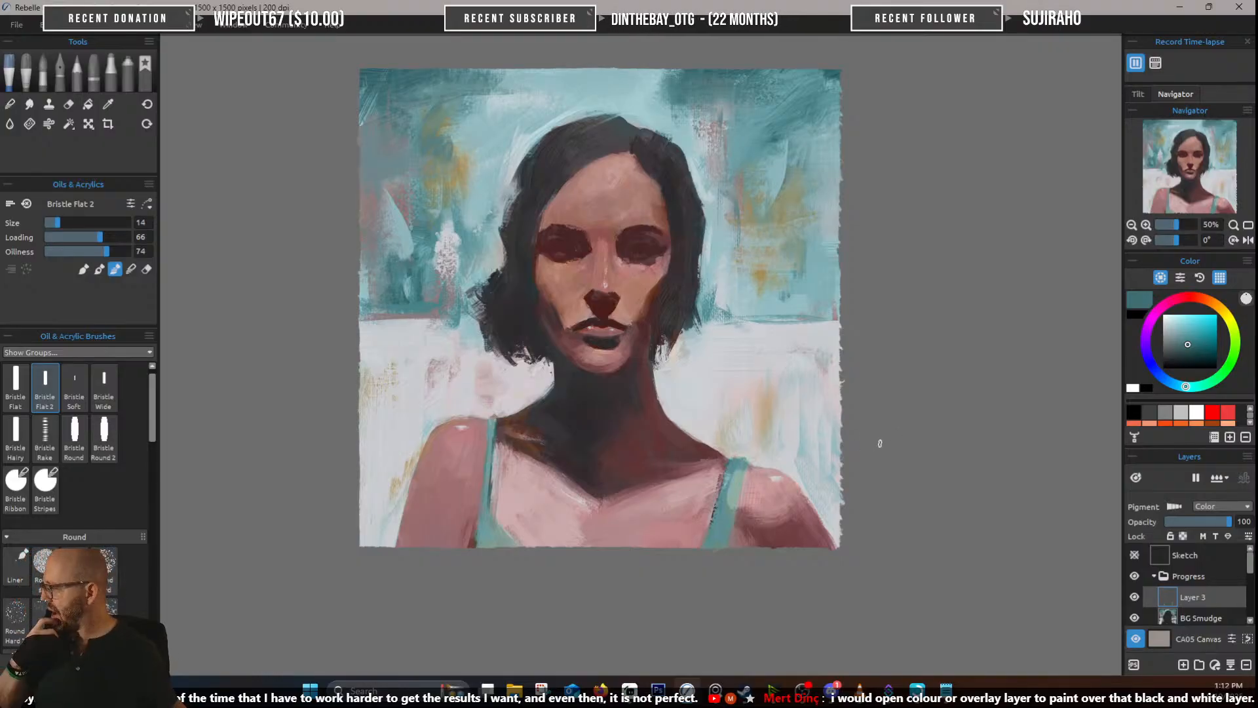
alt+click(415, 79)
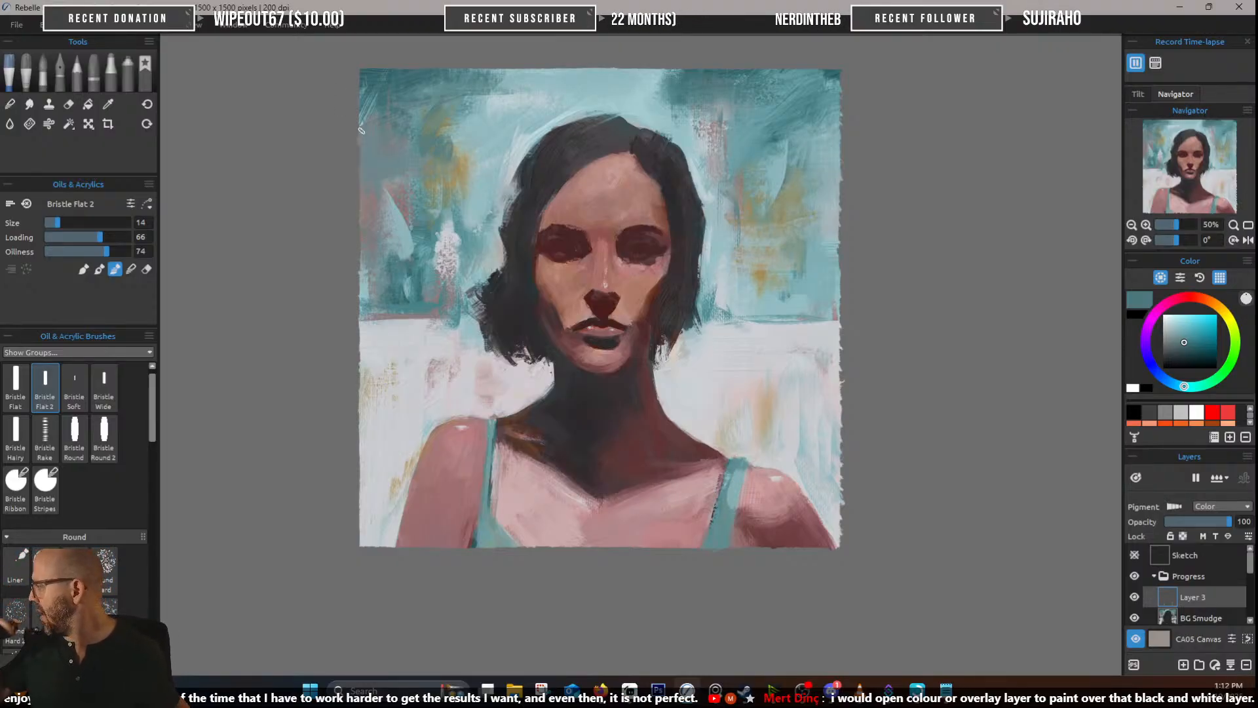
alt+click(390, 217)
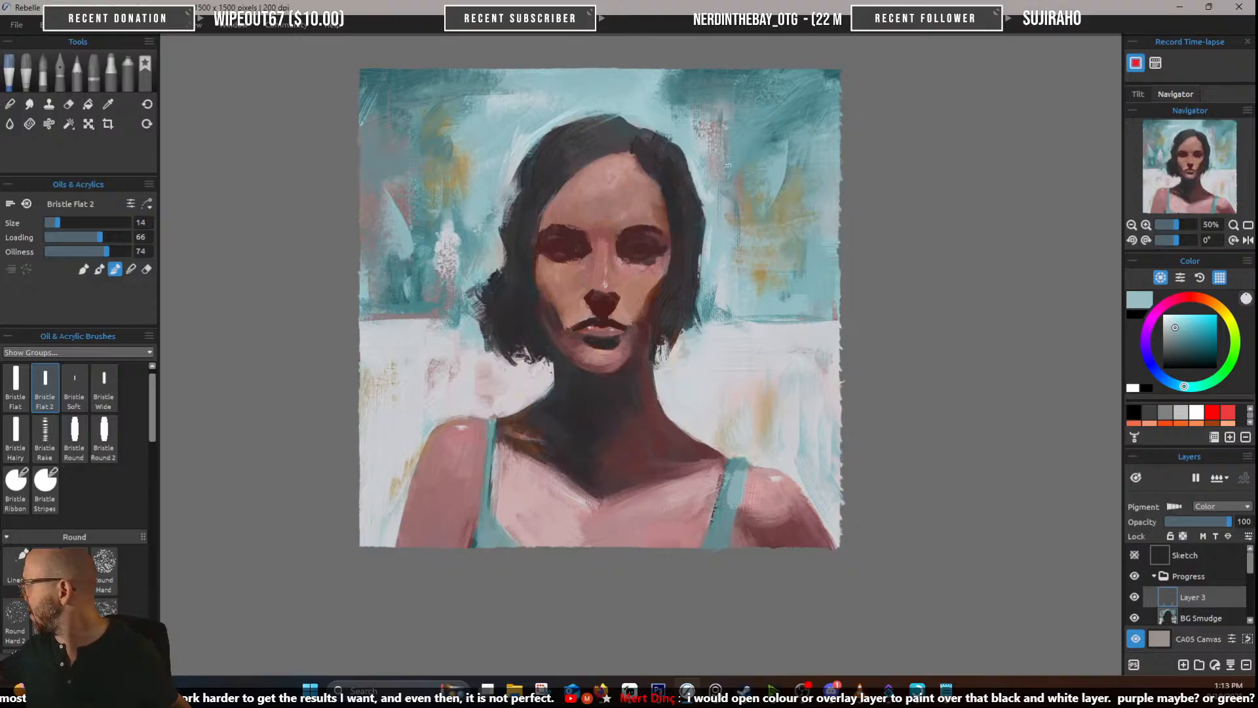
alt+click(729, 158)
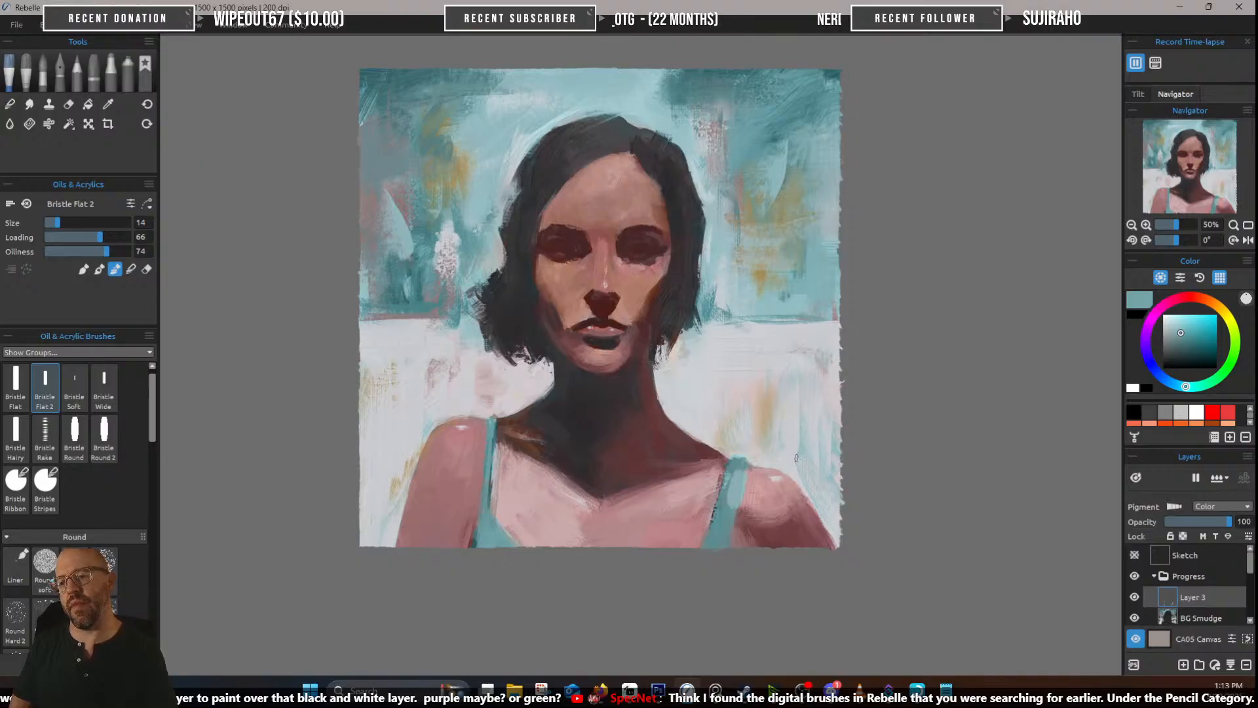
Look through the pencil brushes for the Digital group, and return to the Bristle Flat 2 oil brush
click(77, 72)
drag(154, 394, 155, 518)
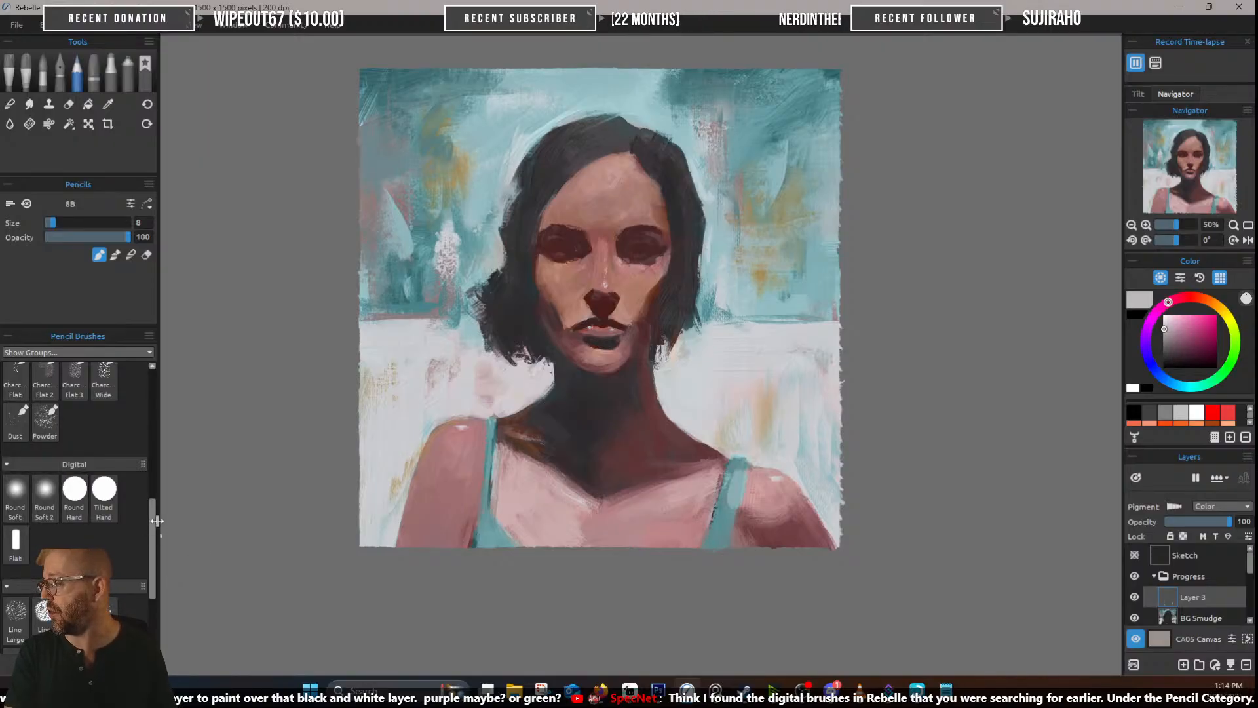
drag(153, 524, 165, 358)
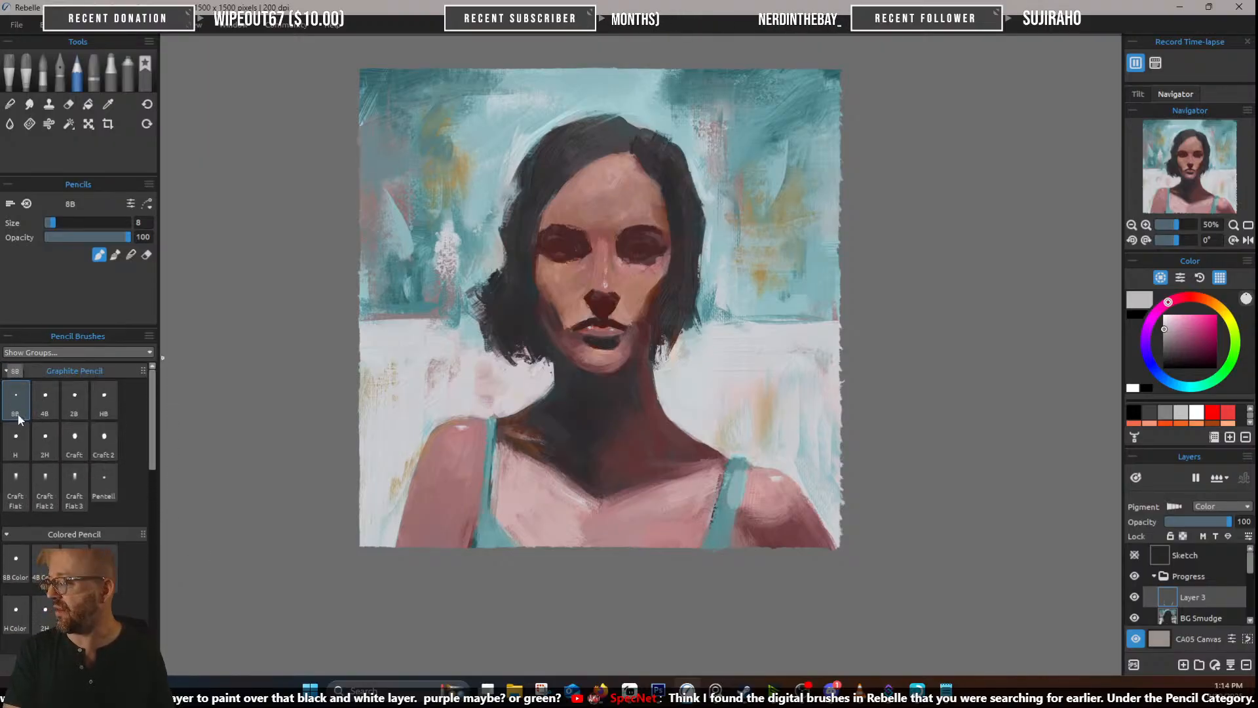
click(9, 69)
click(28, 72)
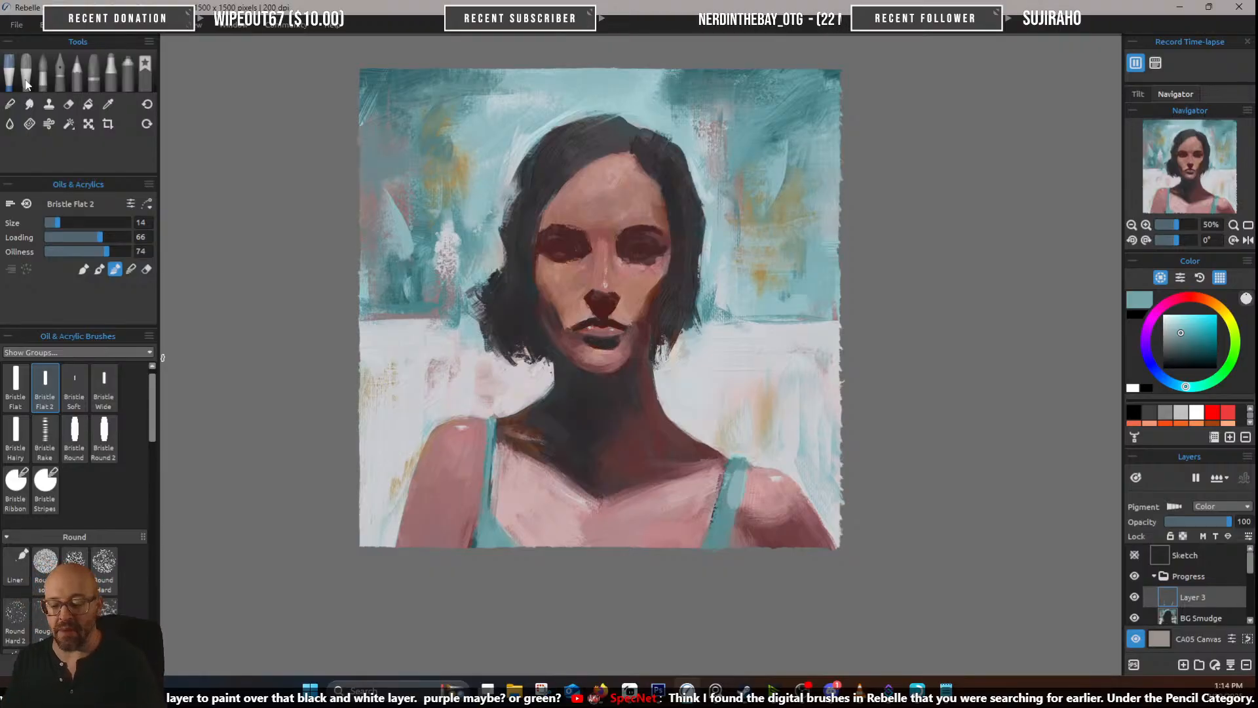
Choose a muted pinkish purple and paint it over both dress straps on the Color layer
scroll(572, 303, up, 3)
scroll(572, 303, down, 1)
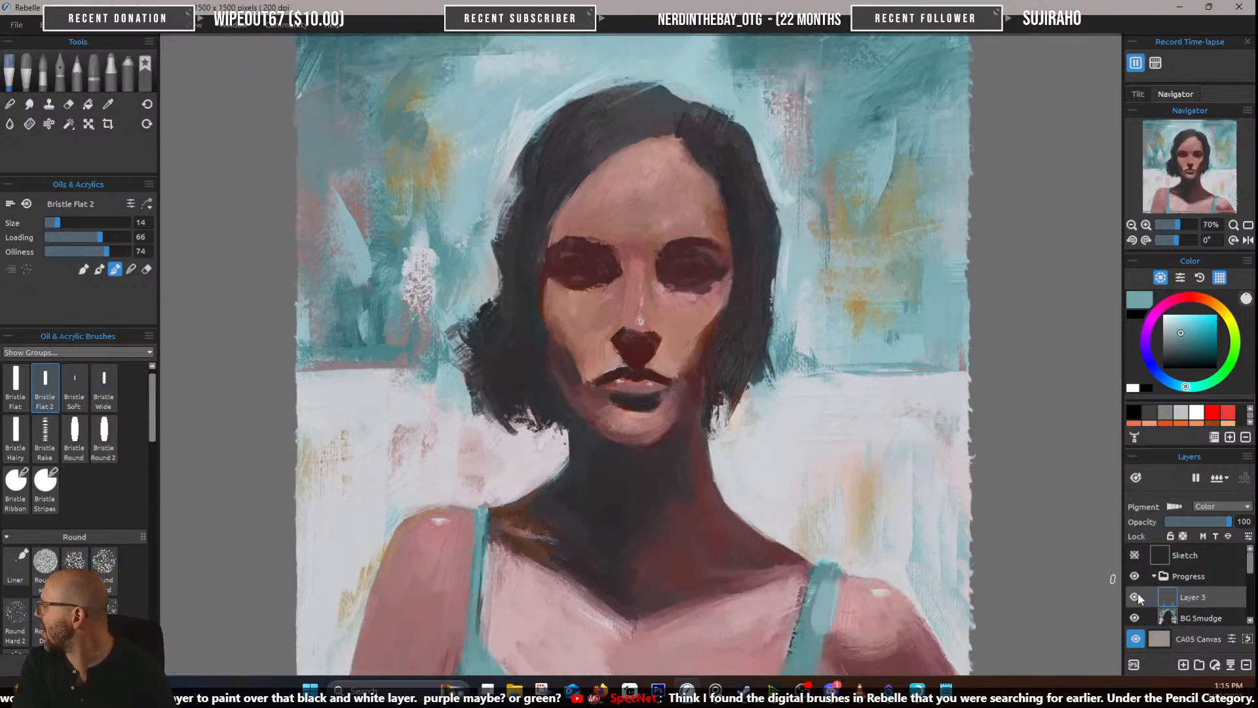
scroll(871, 472, down, 1)
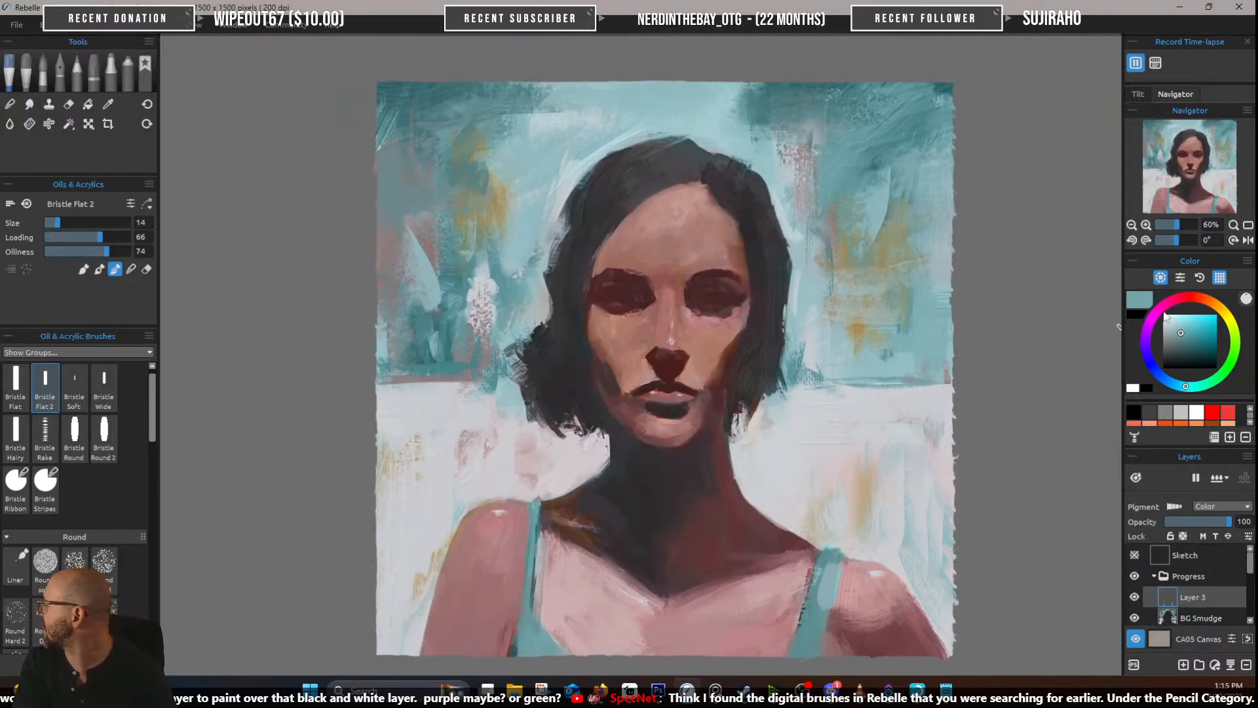
scroll(466, 131, up, 2)
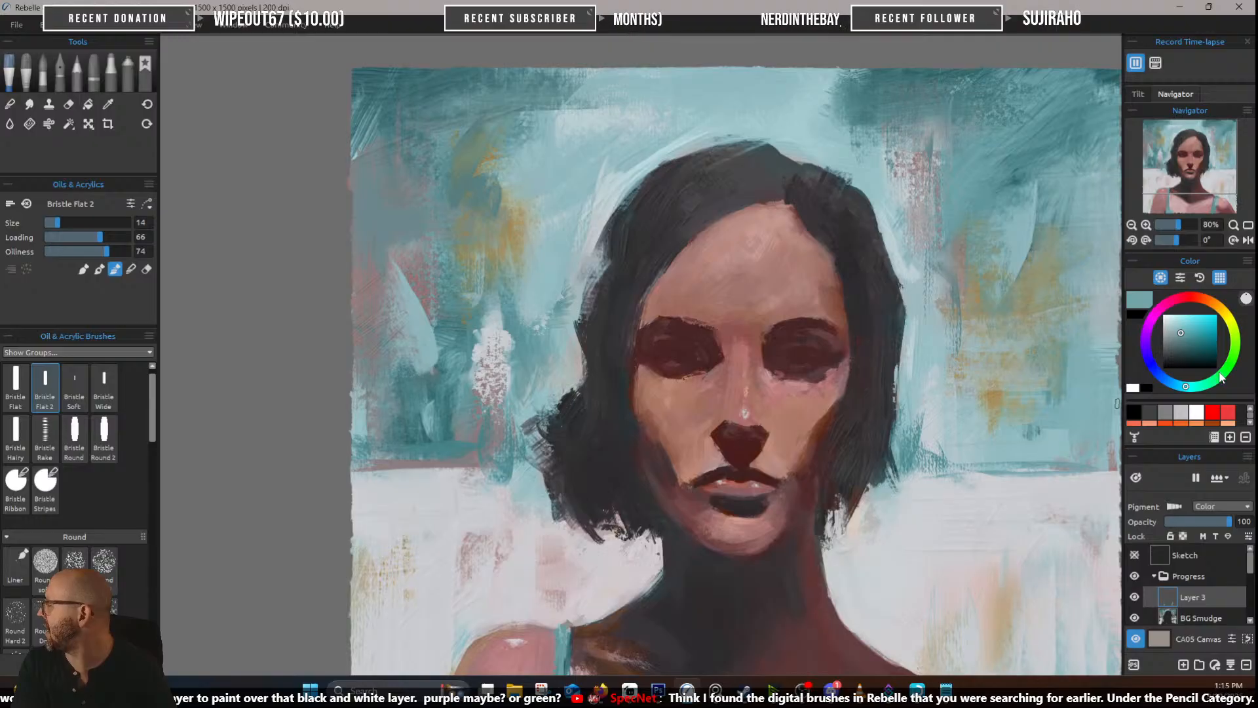
click(1158, 309)
scroll(998, 469, down, 4)
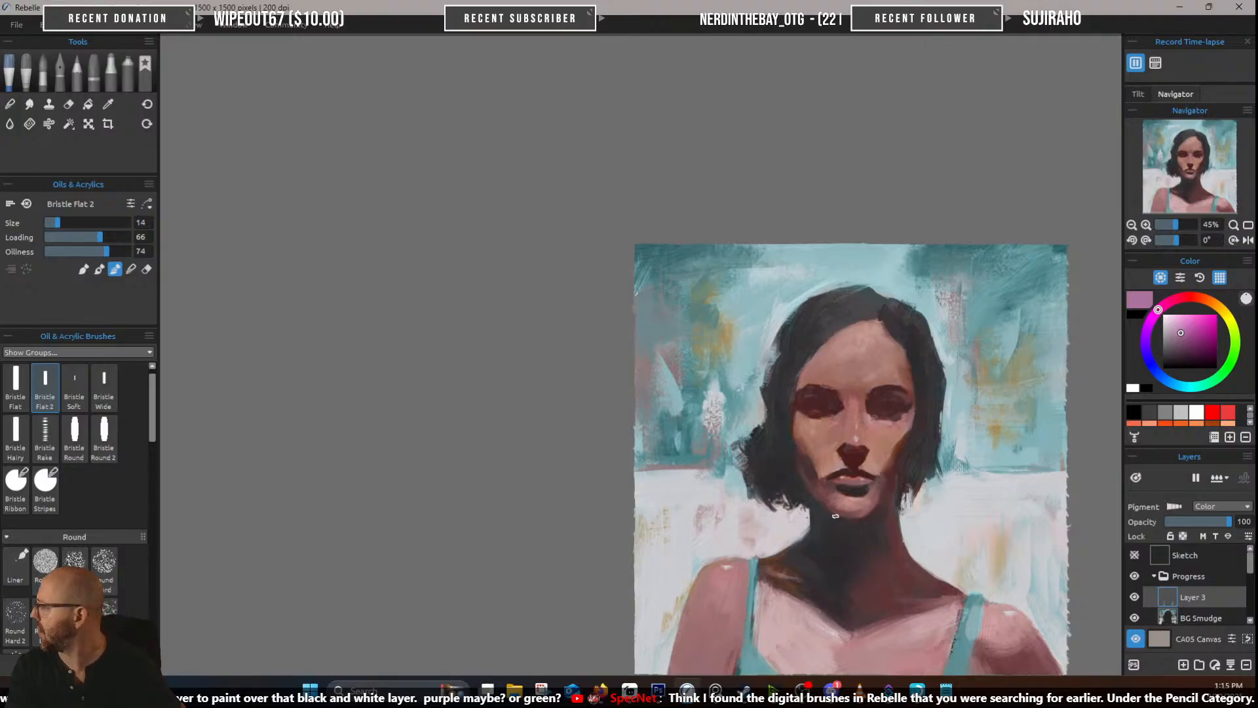
drag(836, 516, 583, 383)
scroll(601, 381, up, 1)
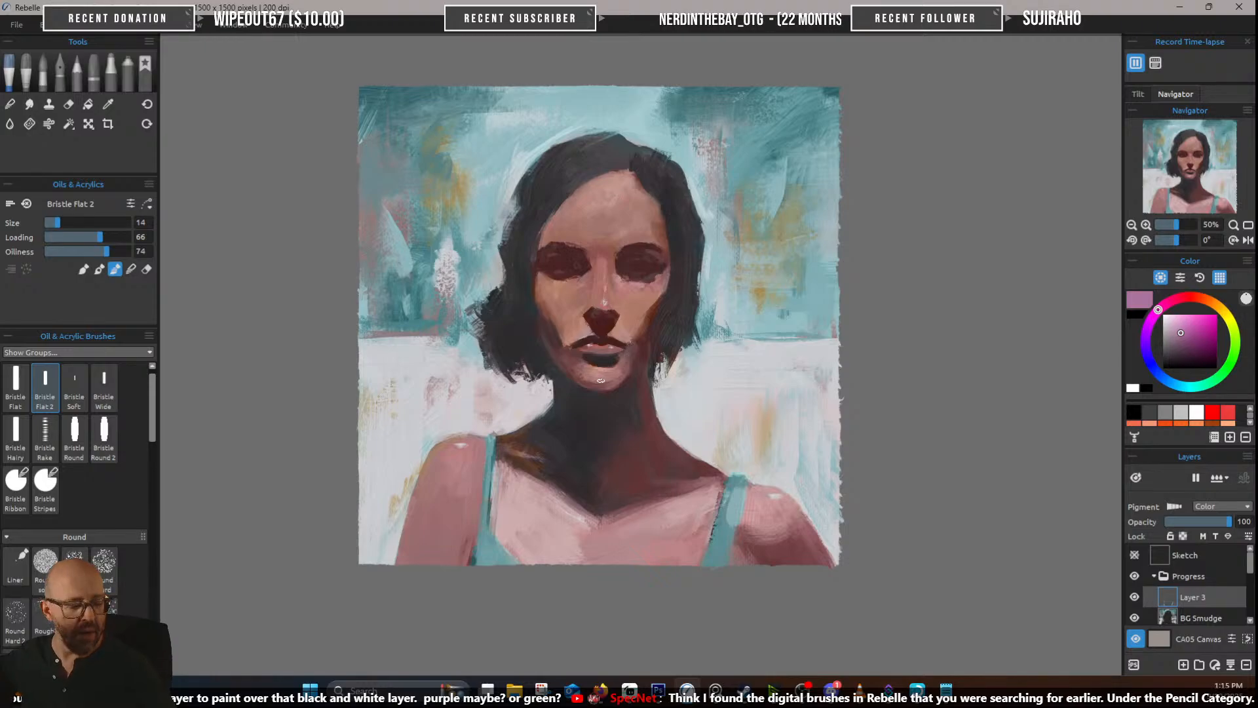
drag(488, 454, 492, 436)
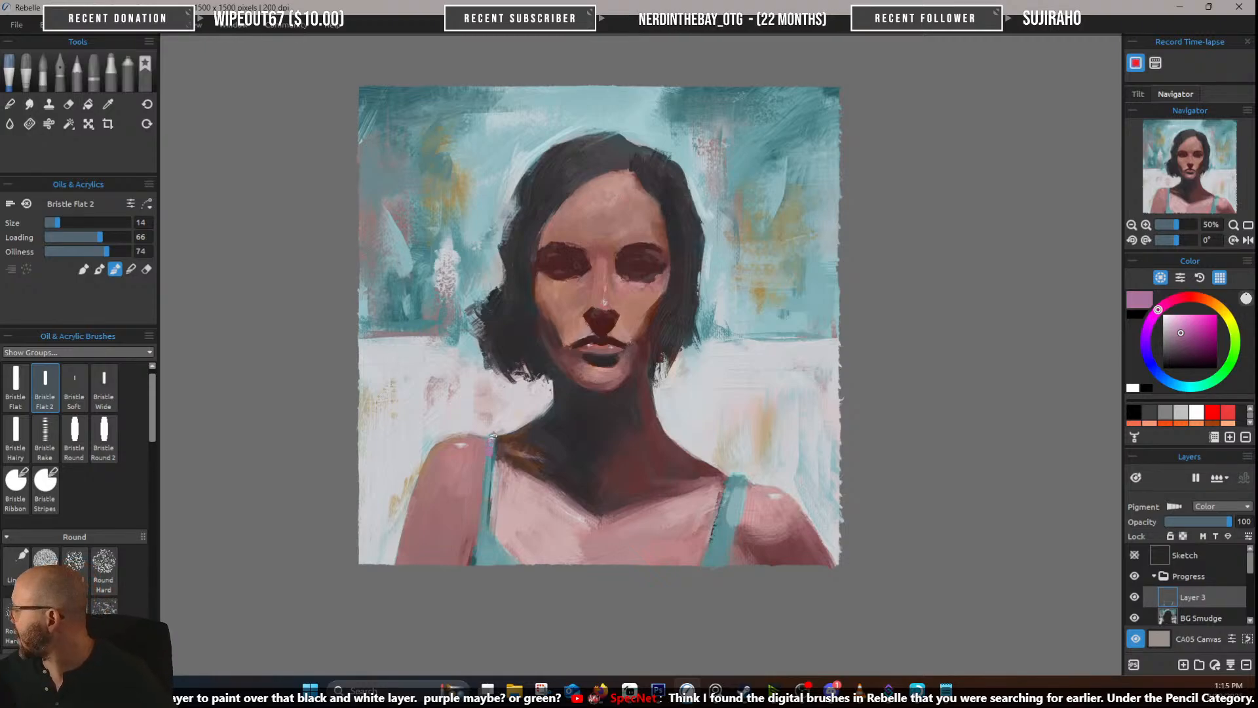
mouse_move(480, 506)
mouse_down()
mouse_move(483, 558)
mouse_move(484, 523)
mouse_move(519, 567)
mouse_up()
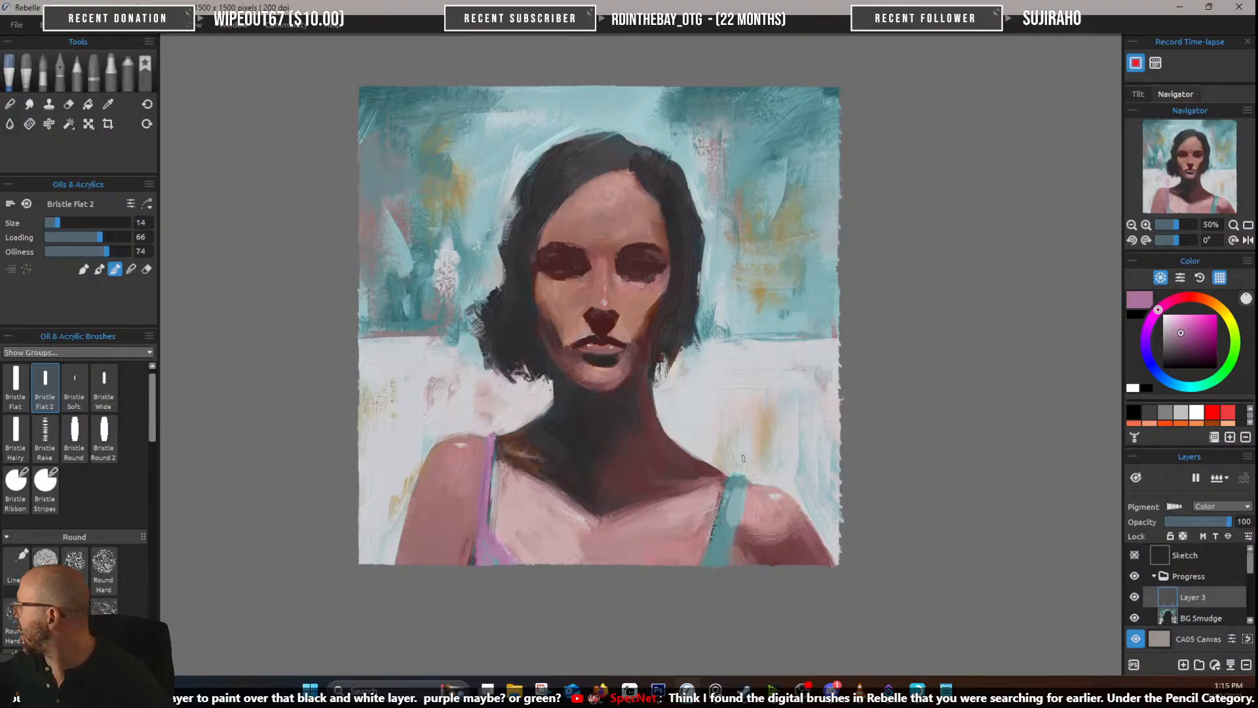
drag(732, 486, 714, 562)
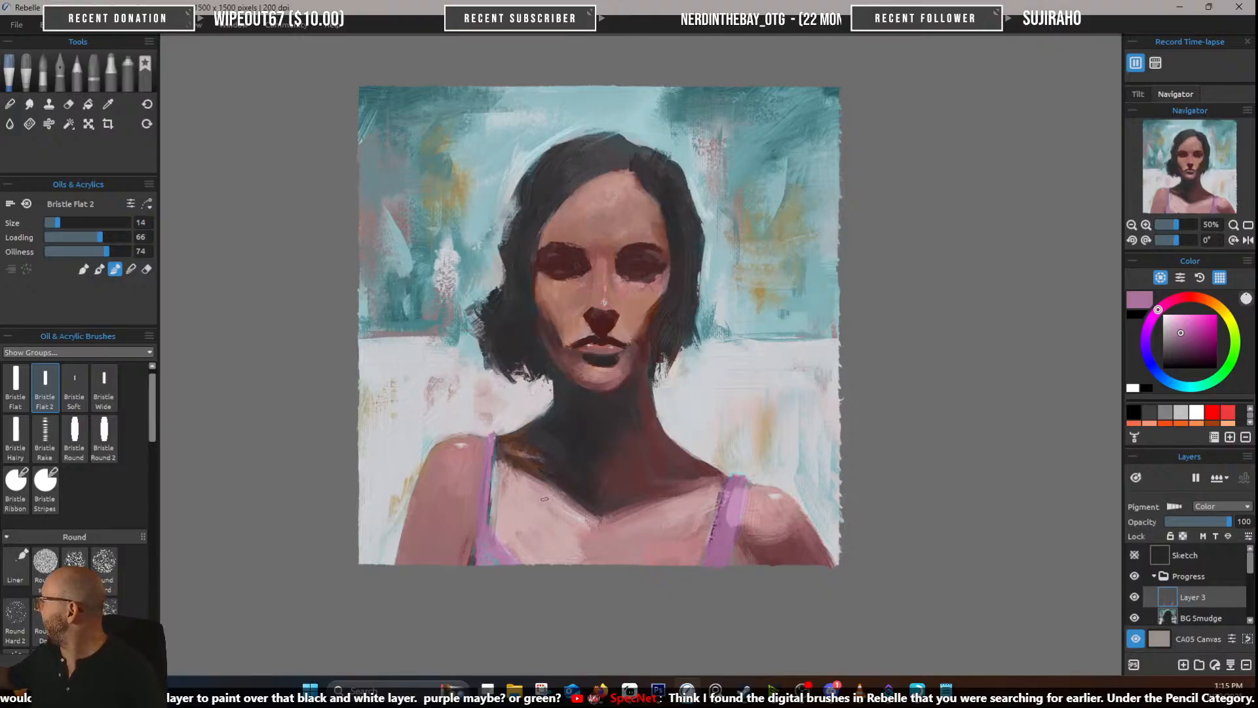
Shift the brush colour to a more saturated violet for tinting the dress
drag(1158, 309, 1147, 326)
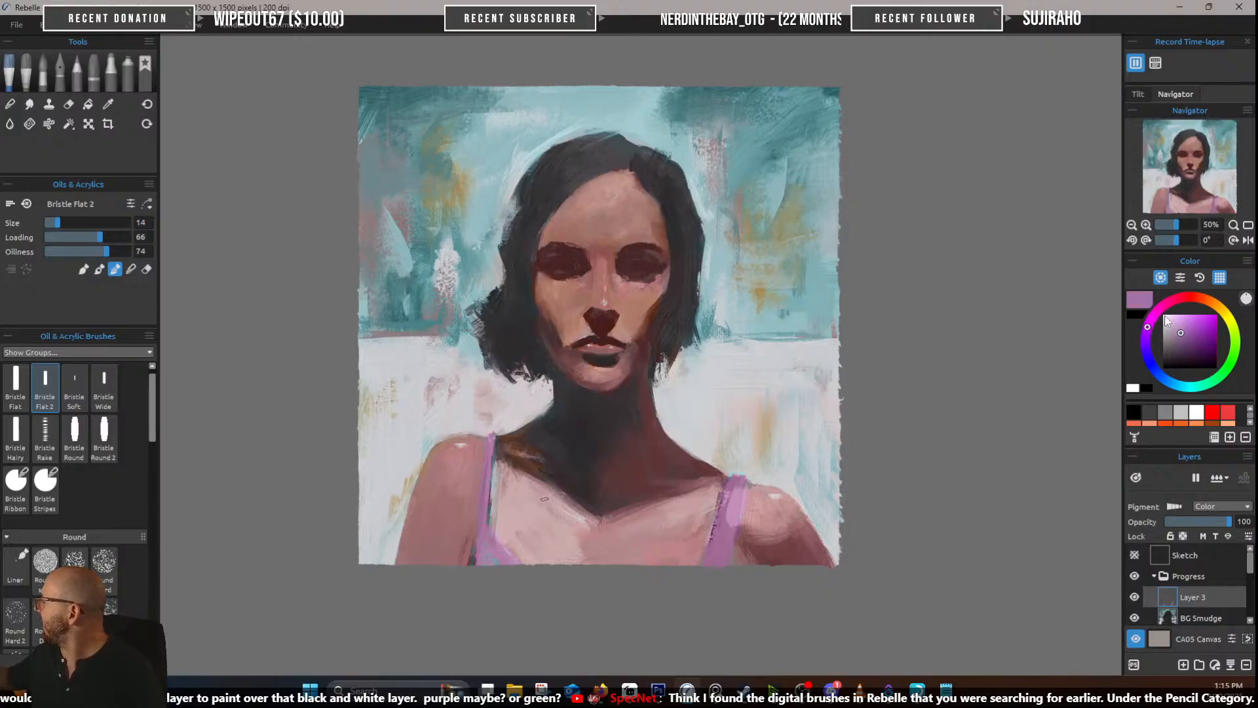
click(1194, 332)
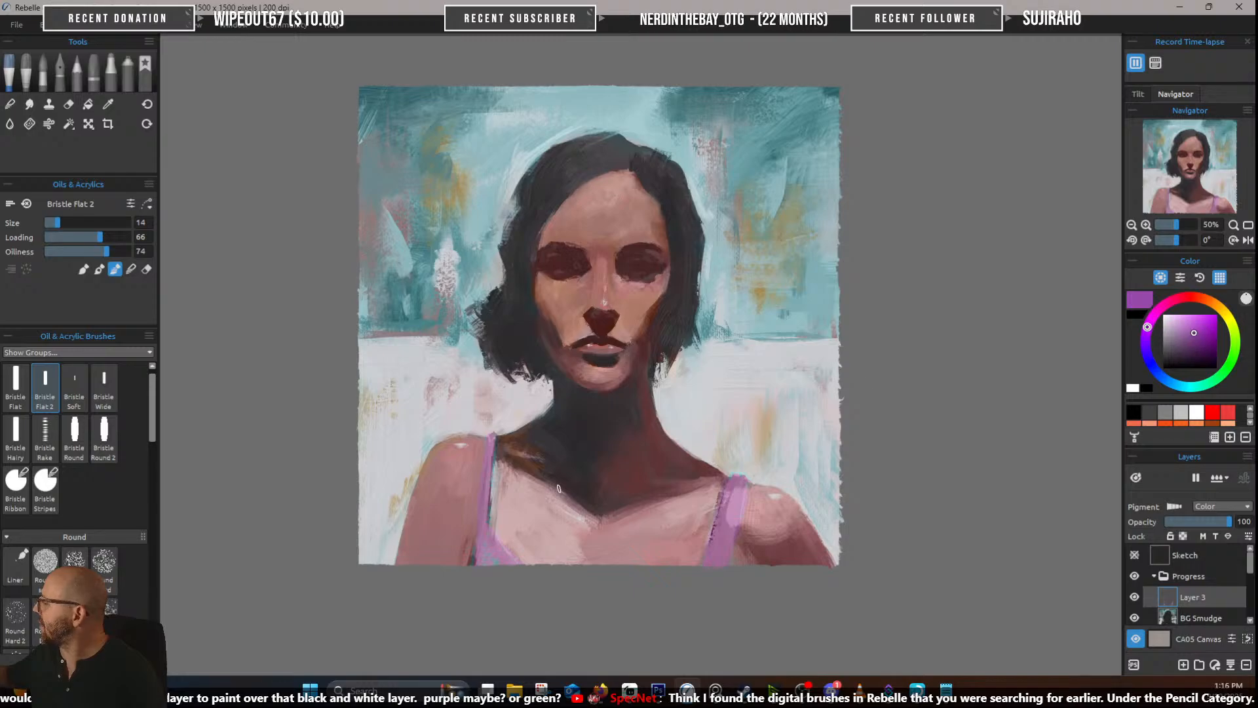
Paint the tank top straps a brighter purple on Layer 3
drag(492, 446, 486, 498)
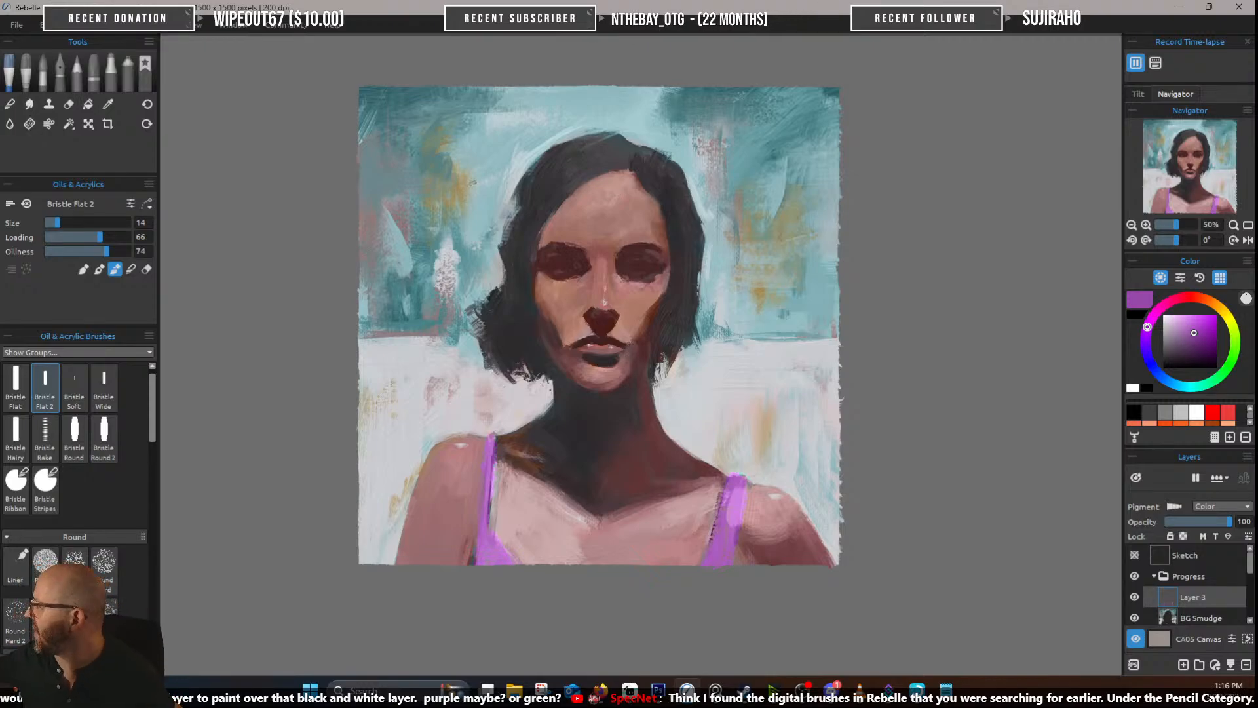
Choose a deep blue paint colour and repaint both tank top straps with it on Layer 3
key(i)
click(466, 160)
key(b)
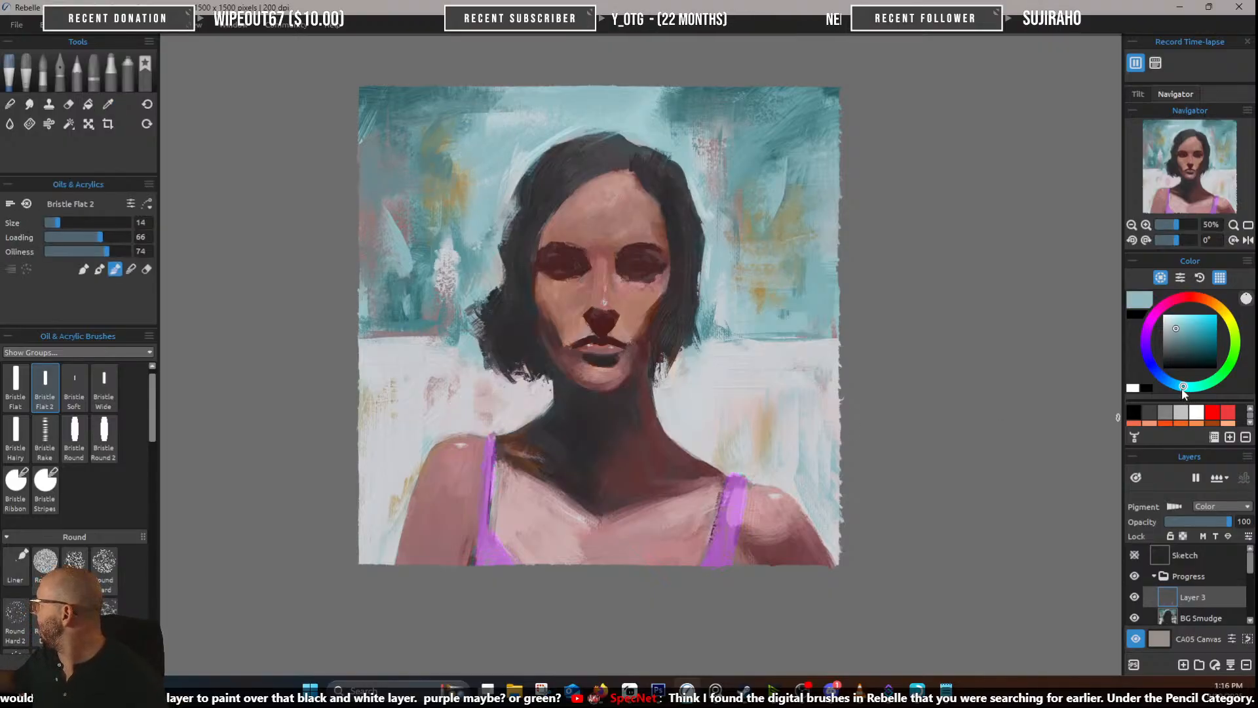
drag(1181, 386, 1204, 299)
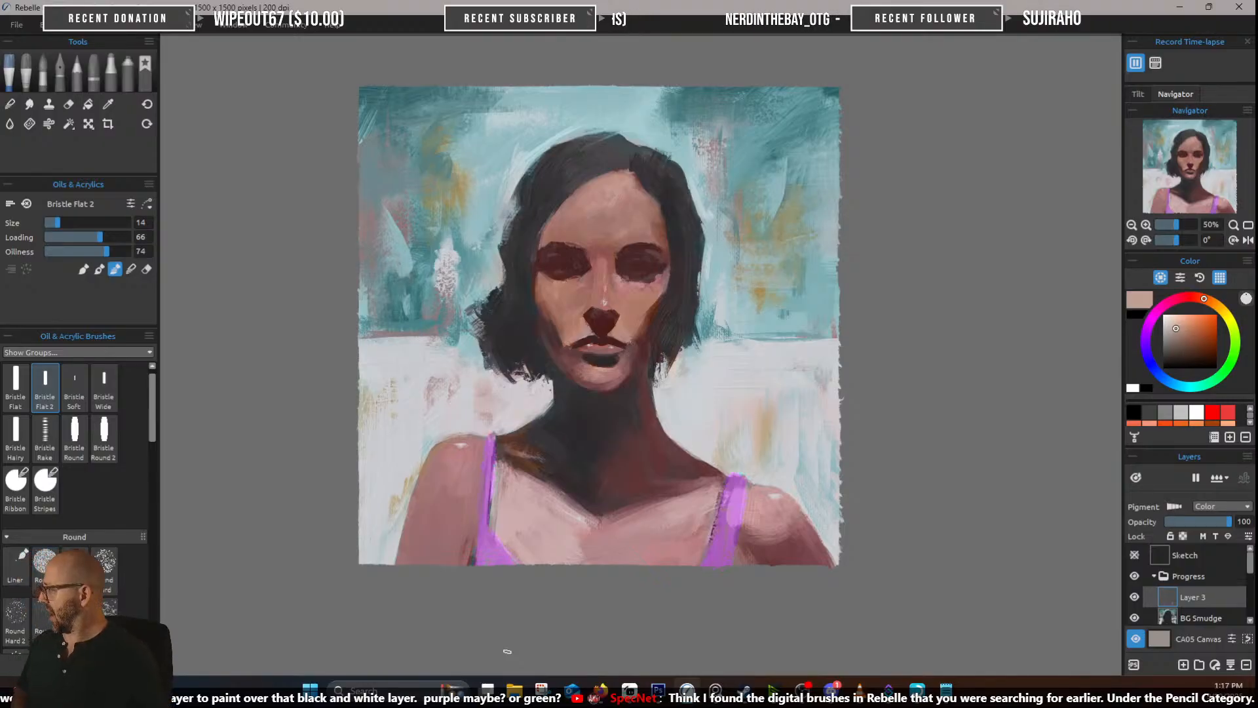
click(1159, 365)
click(1207, 343)
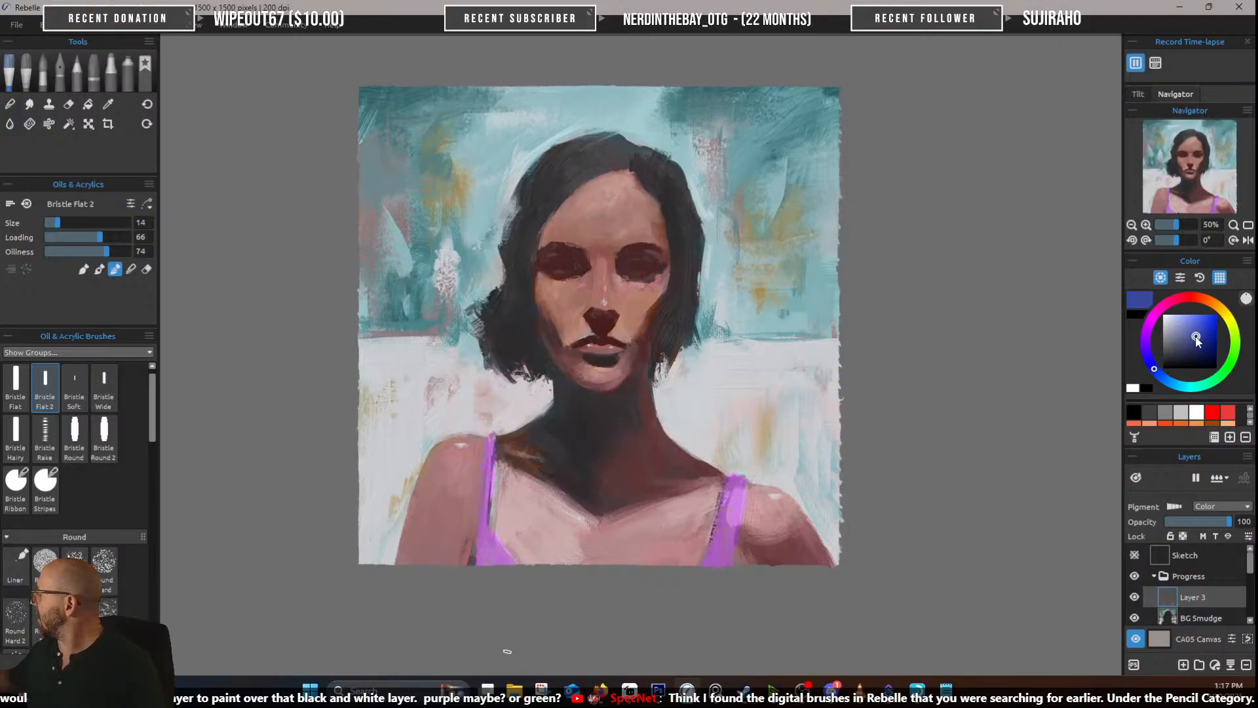
click(1205, 335)
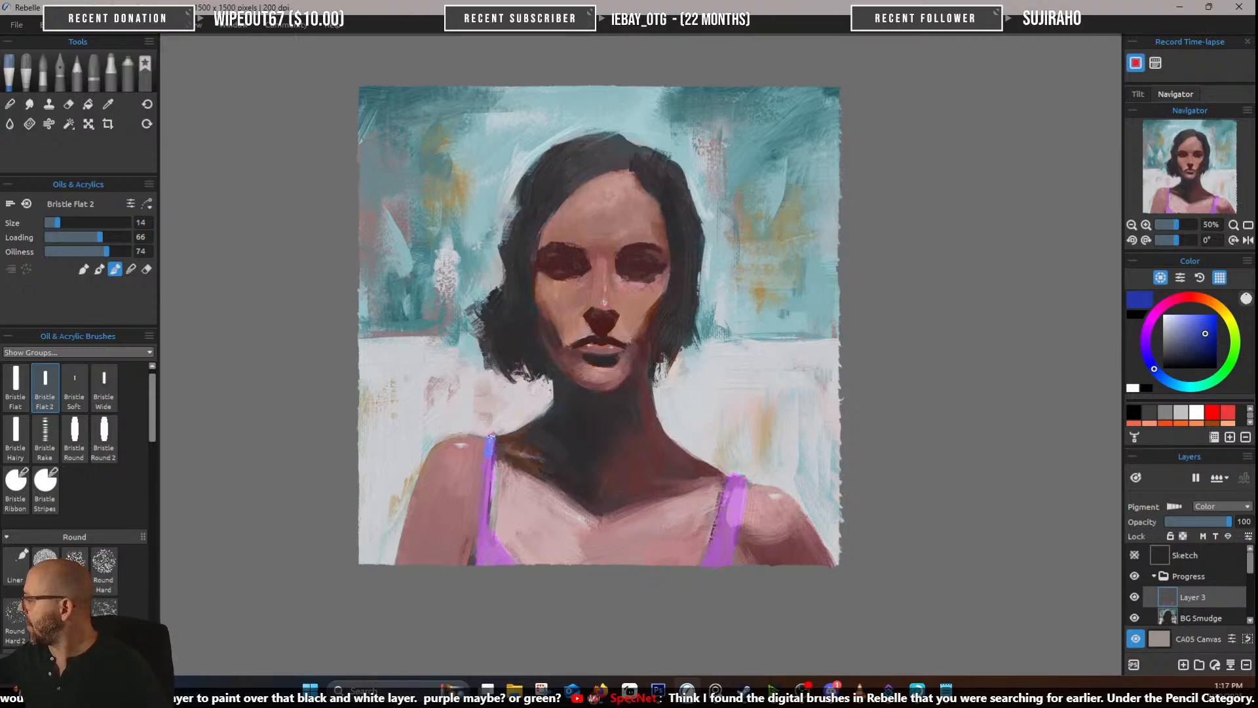
drag(490, 436, 482, 552)
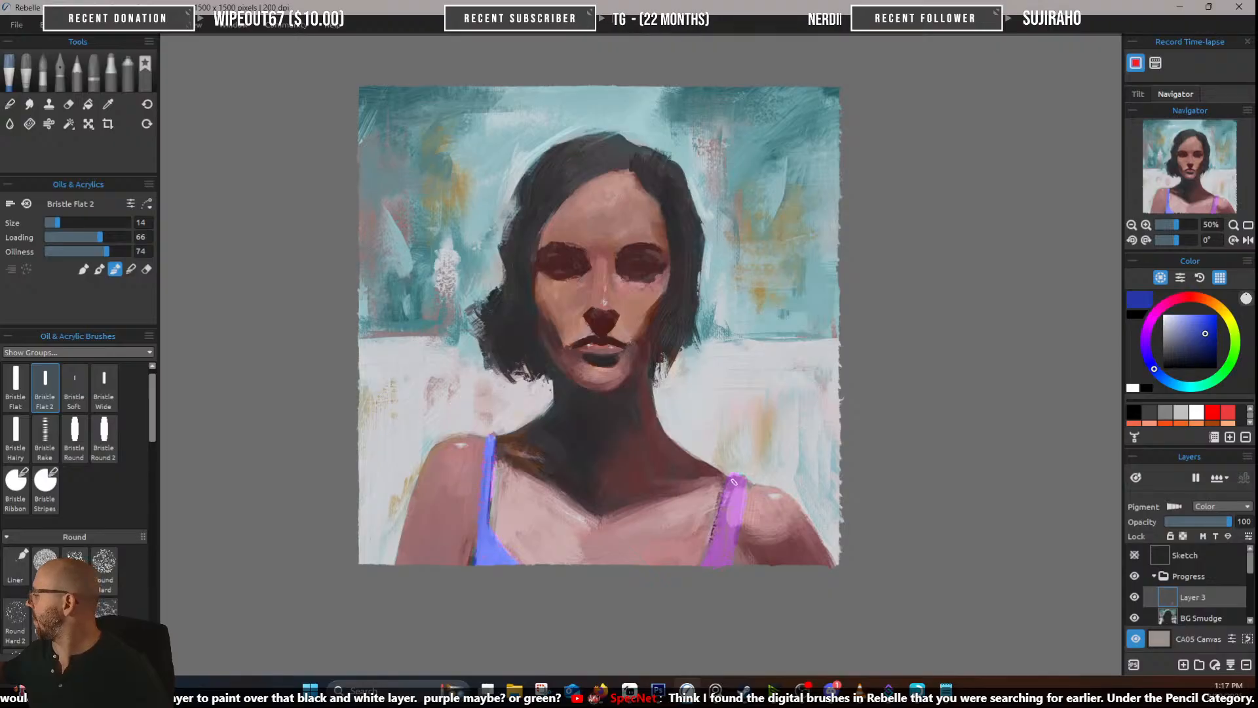
drag(733, 482, 705, 584)
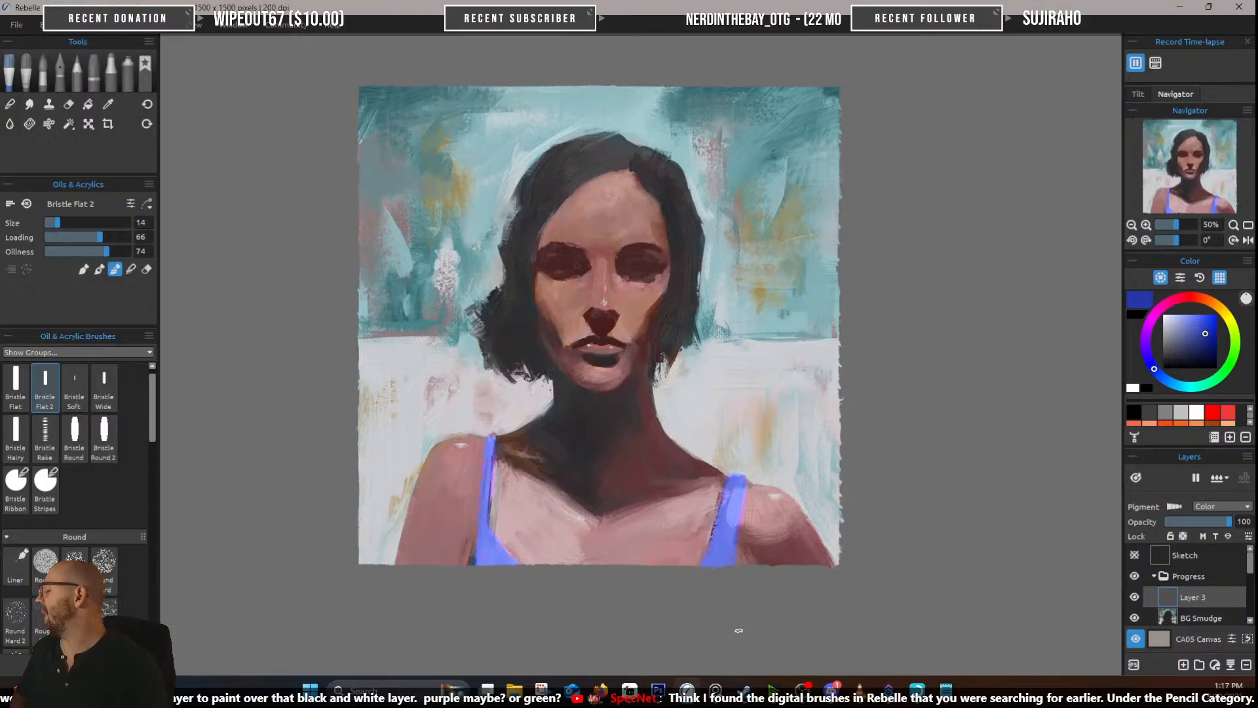
Choose a strong red paint colour and repaint both tank top straps with it on Layer 3
scroll(703, 469, down, 5)
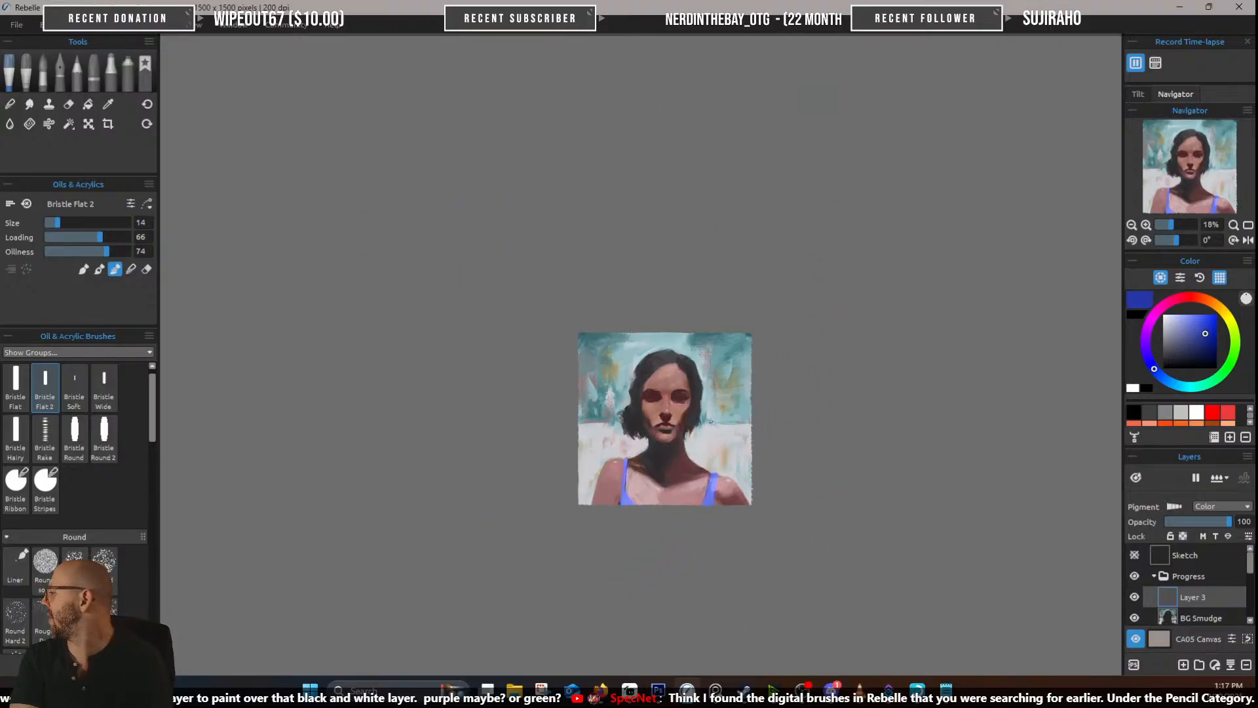
scroll(728, 386, up, 3)
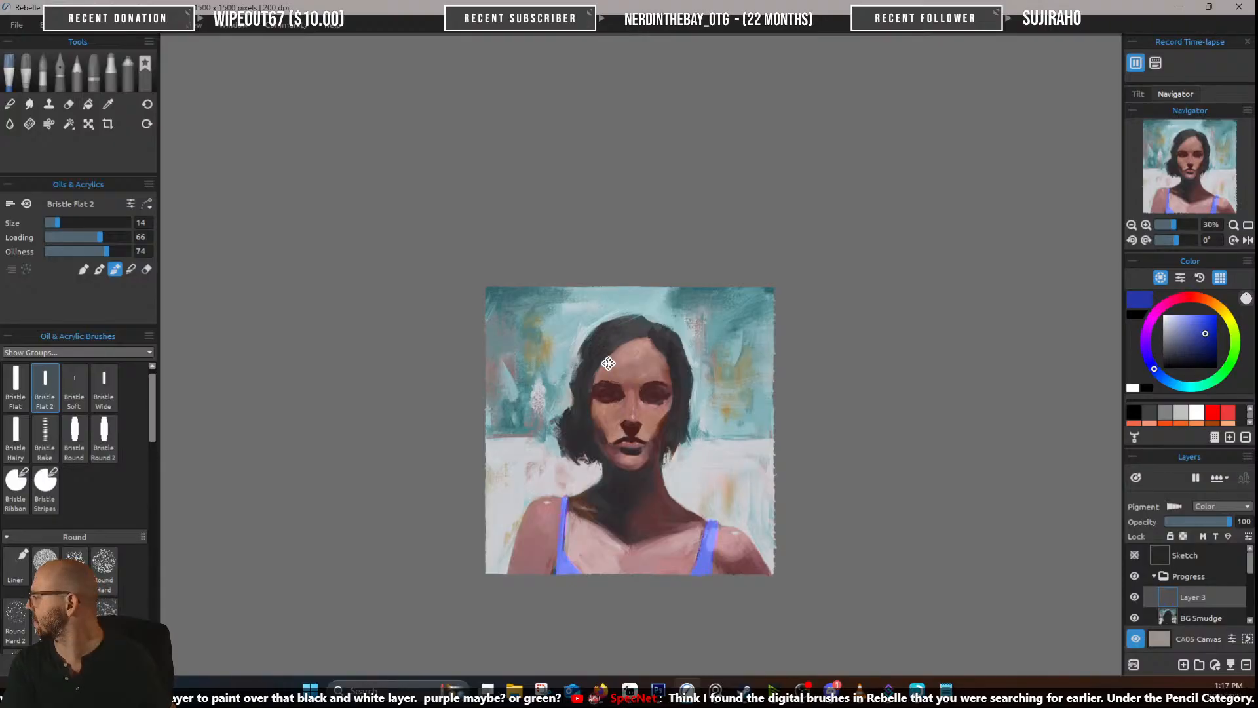
drag(607, 374, 623, 280)
scroll(662, 348, up, 1)
scroll(724, 363, up, 1)
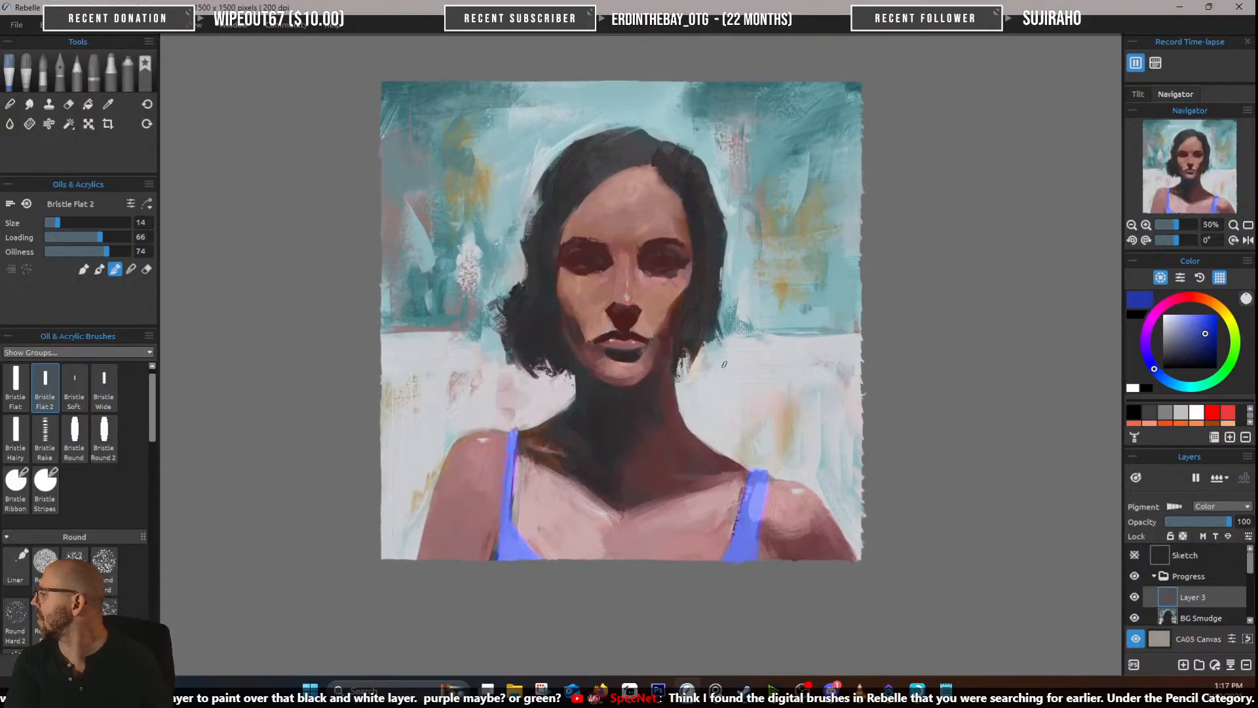
drag(660, 330, 752, 390)
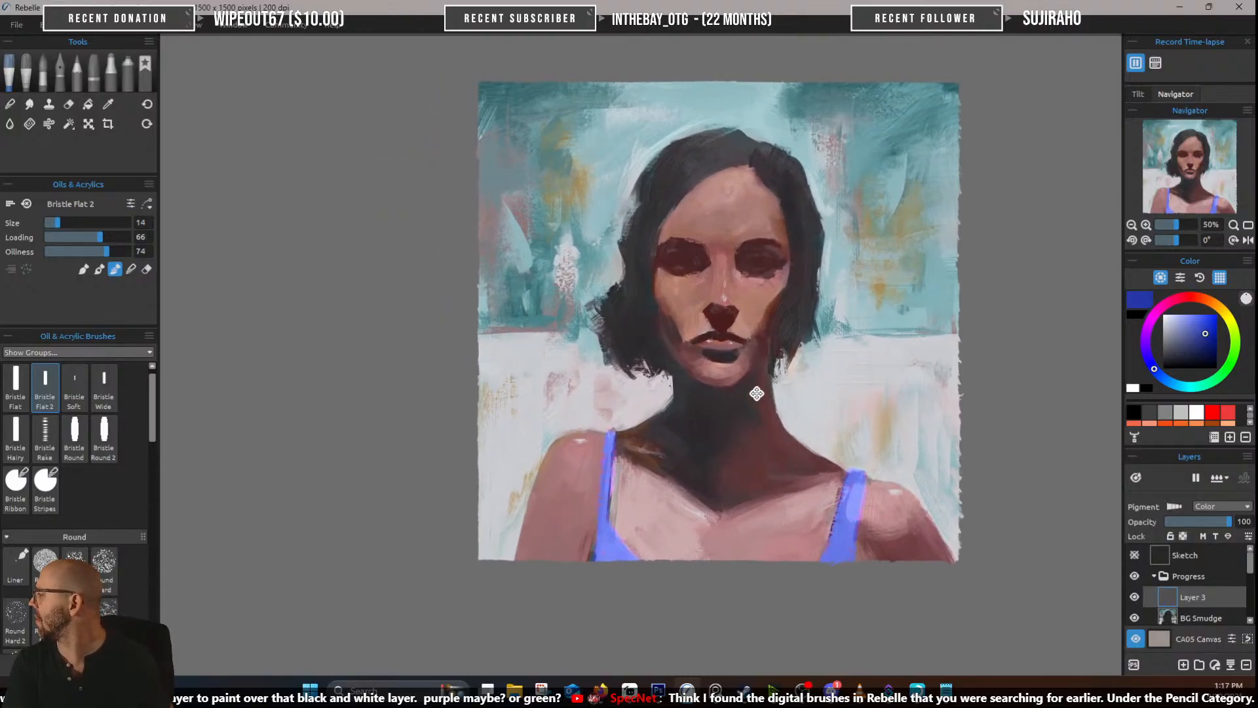
scroll(754, 390, up, 1)
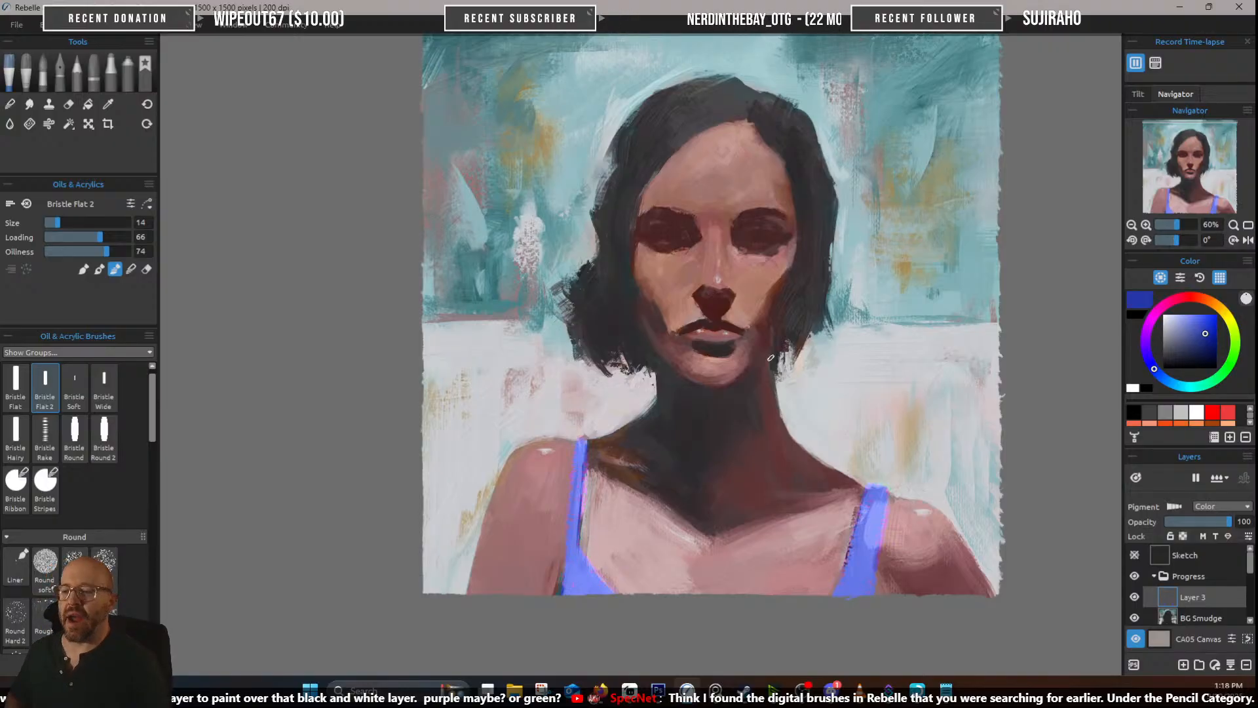
click(1186, 297)
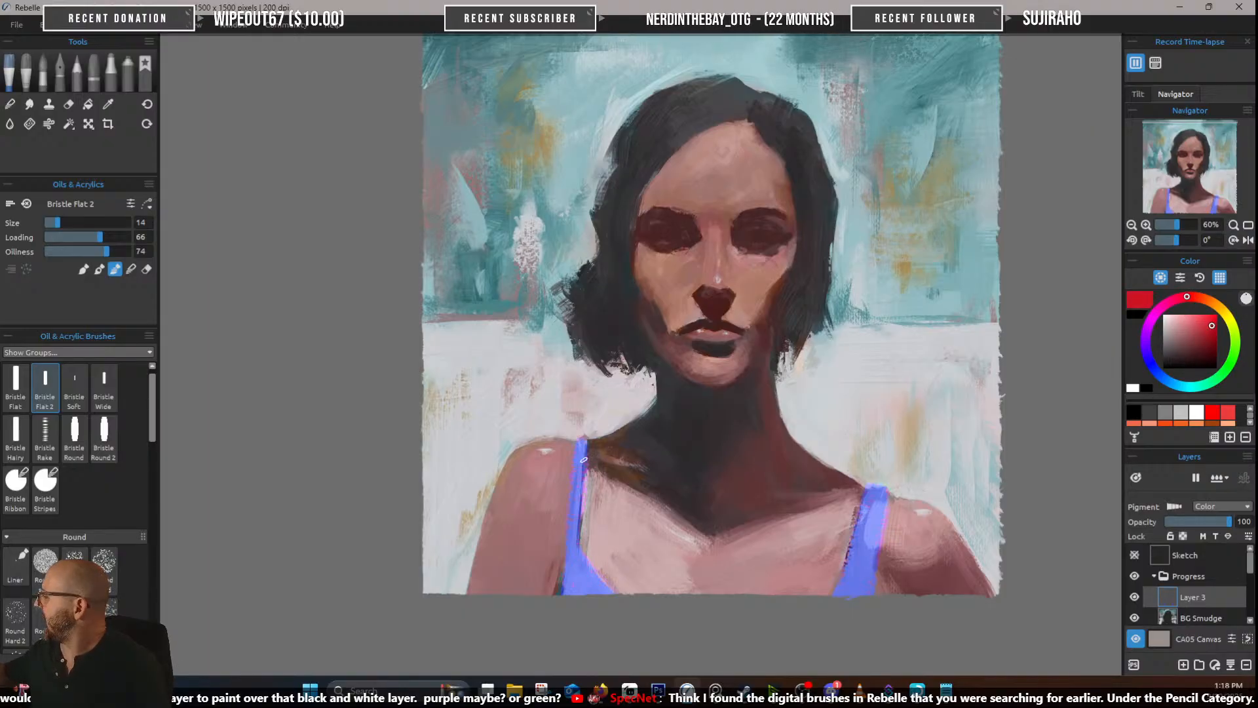
mouse_move(582, 442)
mouse_down()
mouse_move(569, 567)
mouse_move(611, 605)
mouse_move(577, 584)
mouse_move(567, 599)
mouse_move(583, 439)
mouse_move(564, 565)
mouse_up()
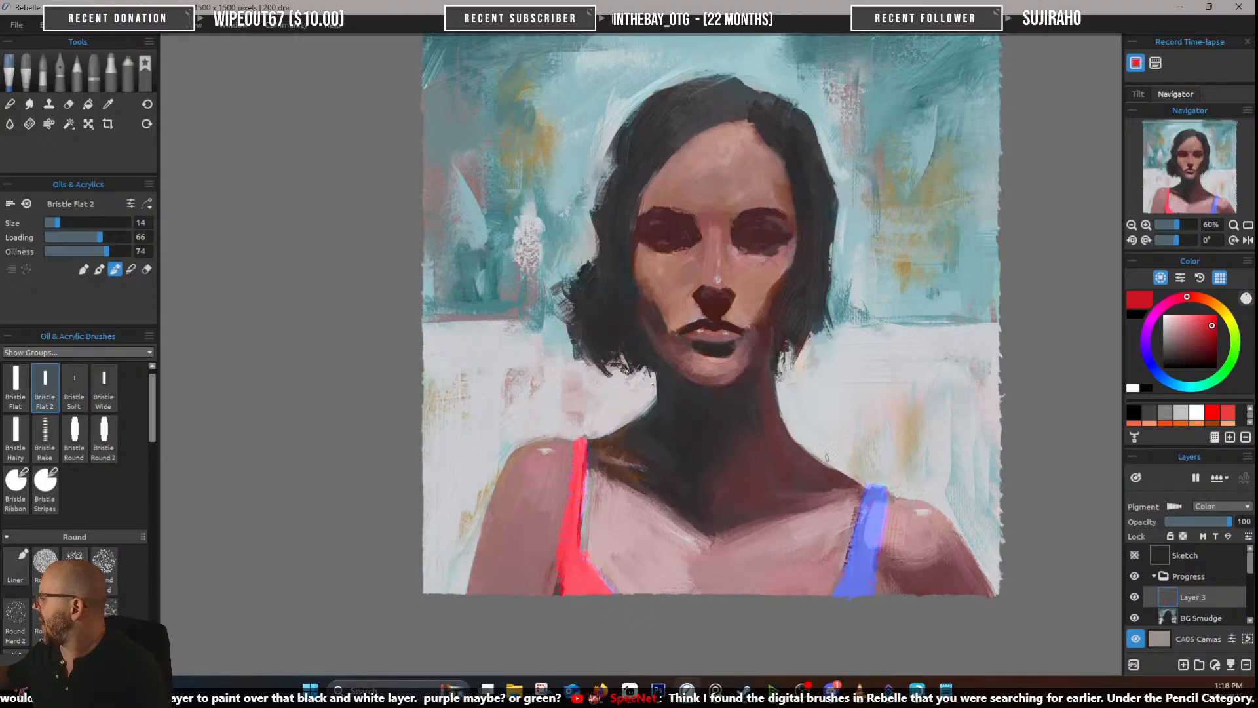
mouse_move(852, 552)
mouse_down()
mouse_move(840, 594)
mouse_move(856, 566)
mouse_move(869, 581)
mouse_move(878, 489)
mouse_move(844, 593)
mouse_move(863, 544)
mouse_move(875, 551)
mouse_move(867, 586)
mouse_move(884, 490)
mouse_move(869, 491)
mouse_move(857, 531)
mouse_up()
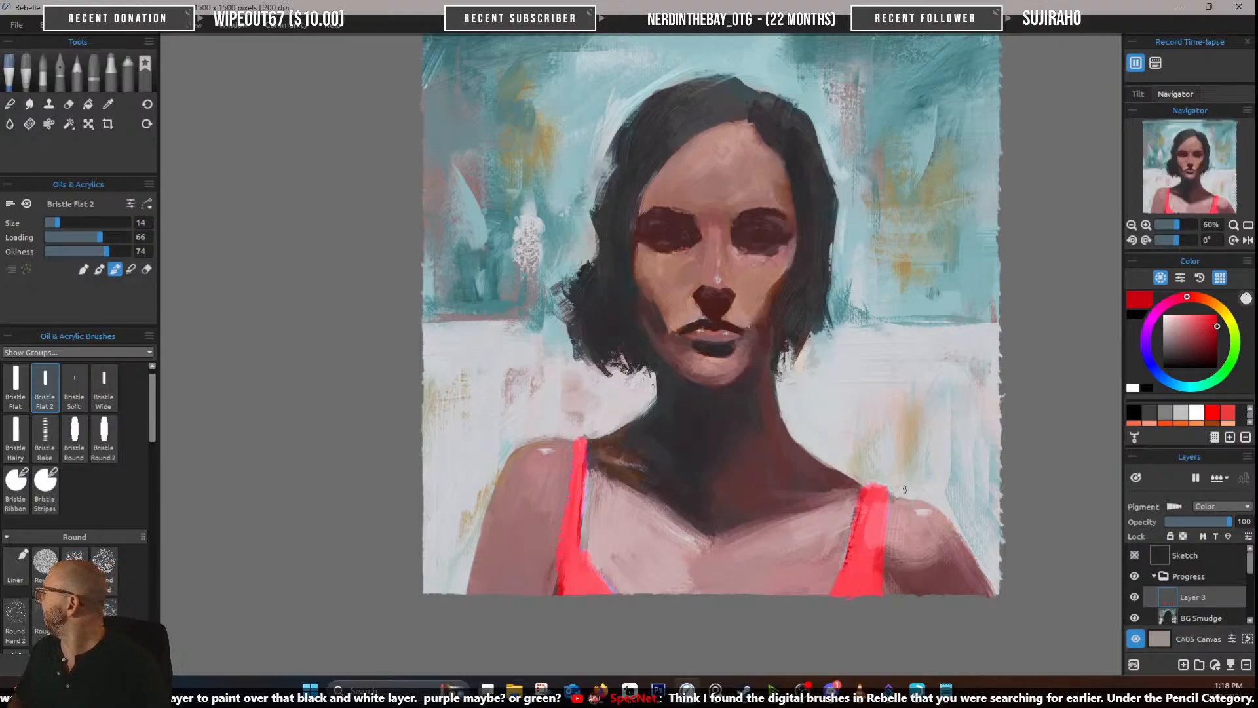
Compare the portrait with and without the red straps by toggling the visibility of Layer 3, and examine the whole painting
click(1134, 596)
scroll(921, 367, down, 2)
scroll(948, 391, up, 1)
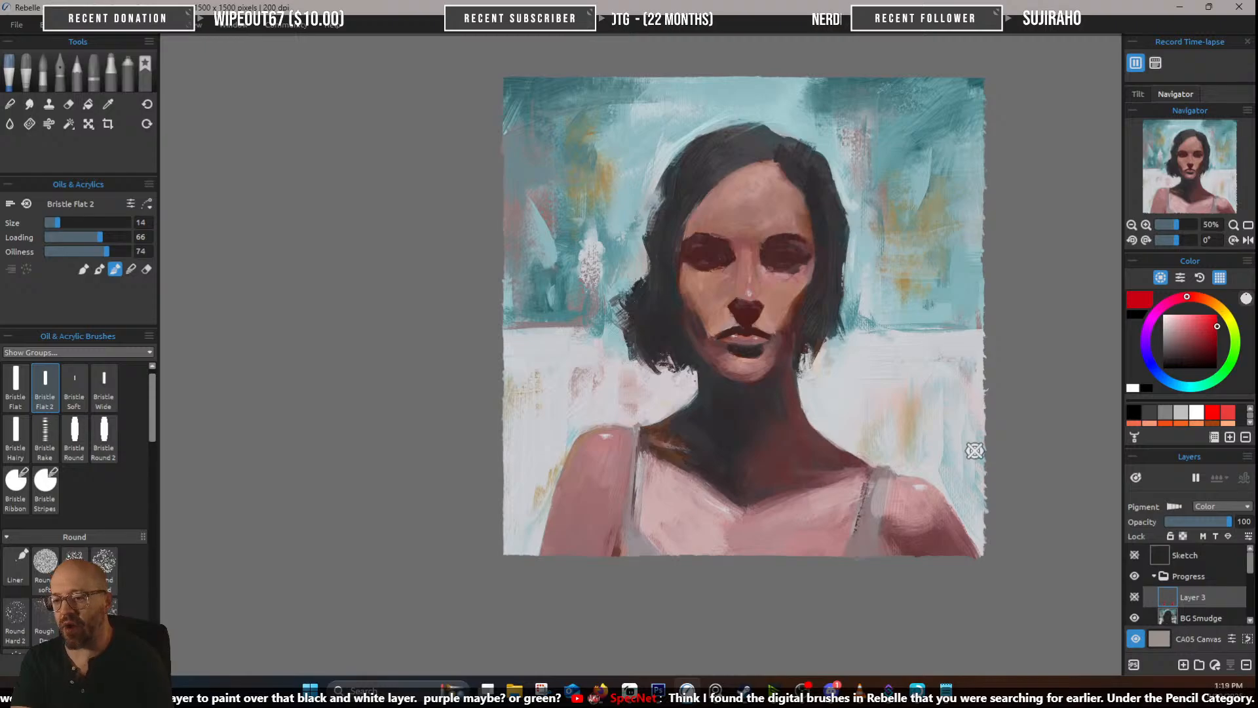
click(1134, 596)
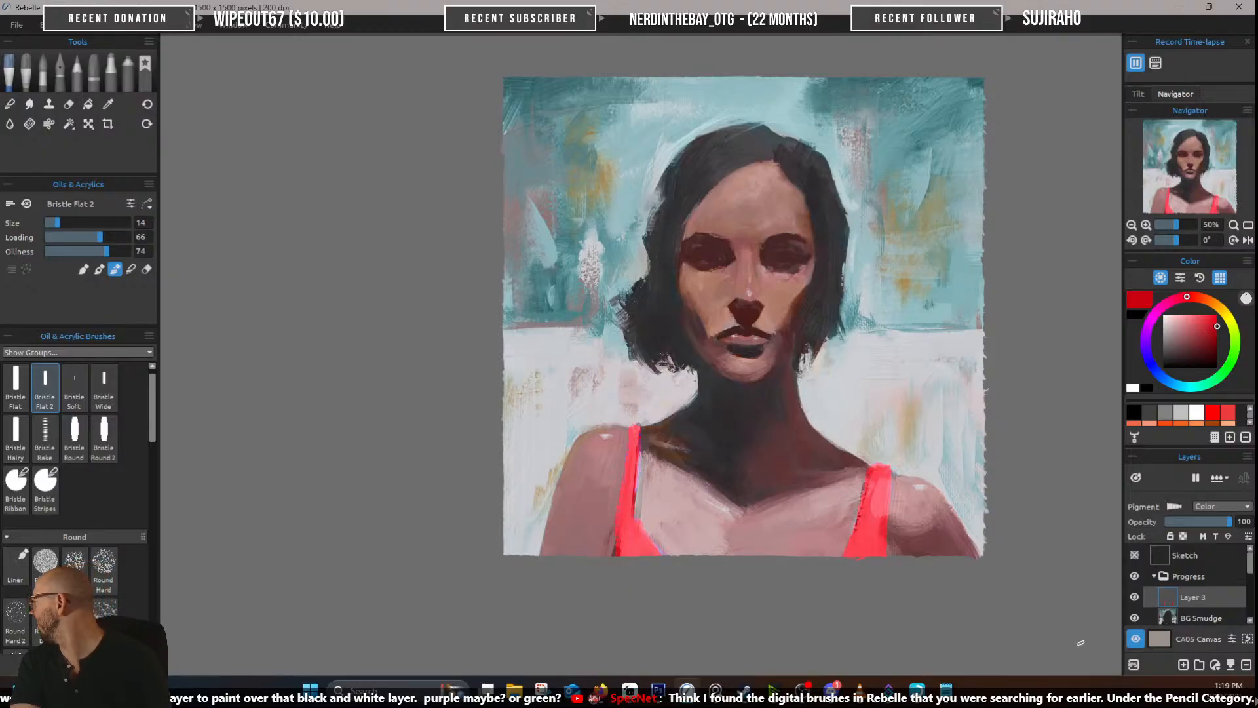
click(1134, 597)
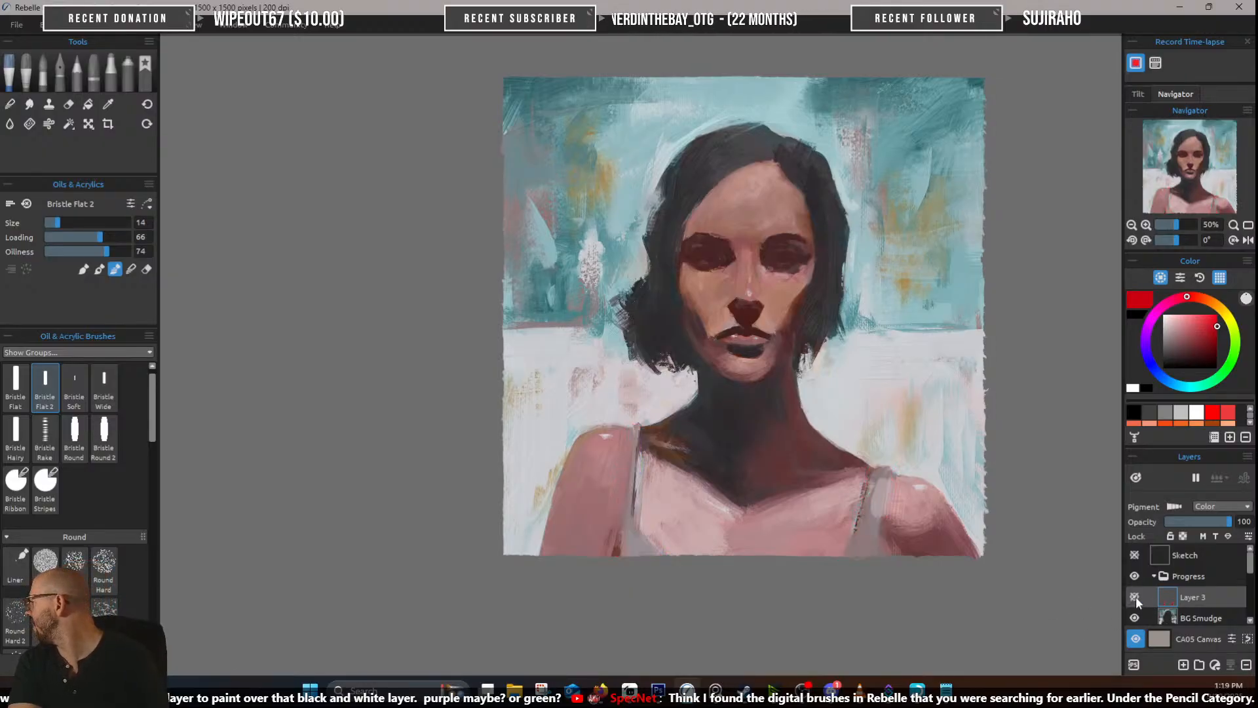
click(1134, 597)
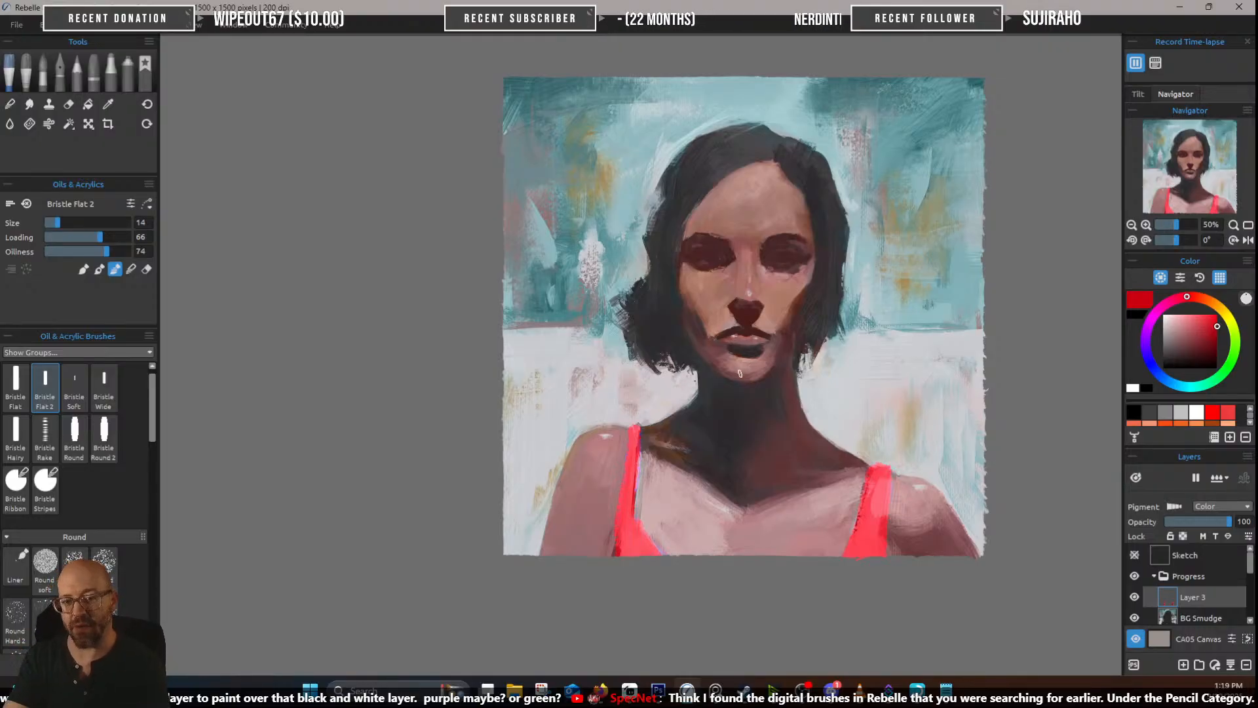
scroll(631, 222, down, 3)
scroll(729, 233, up, 3)
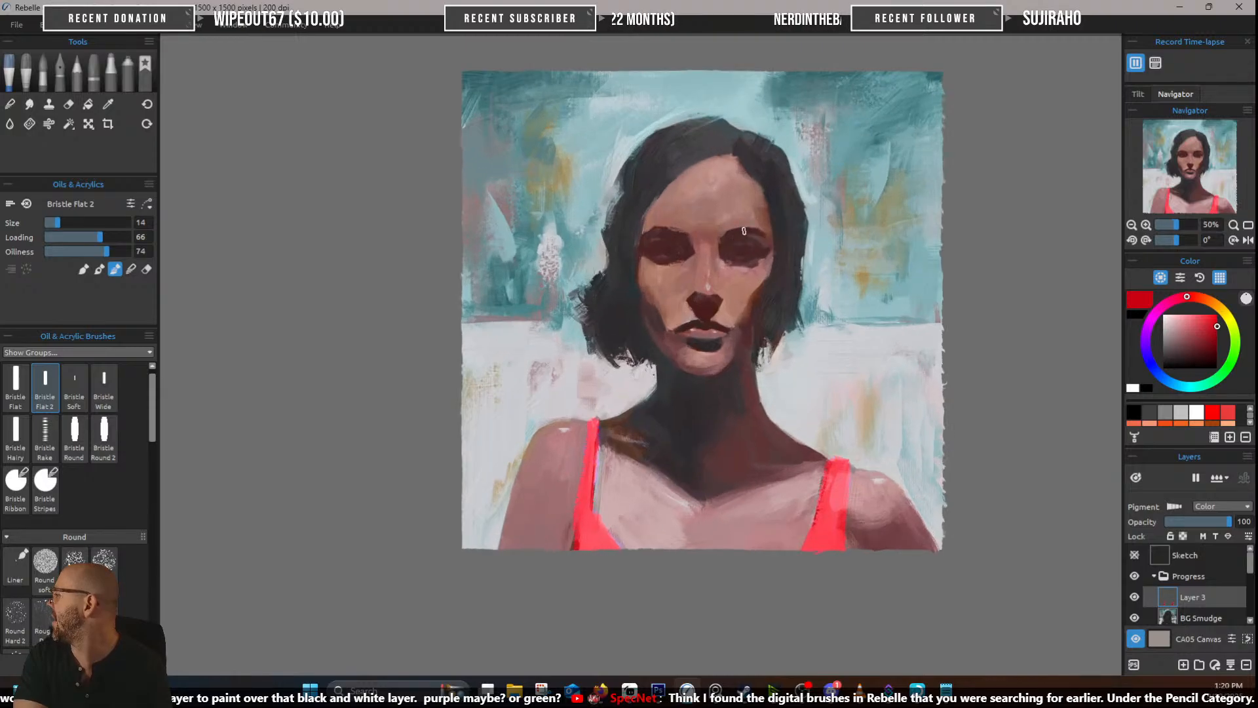
scroll(756, 224, down, 1)
scroll(775, 343, up, 2)
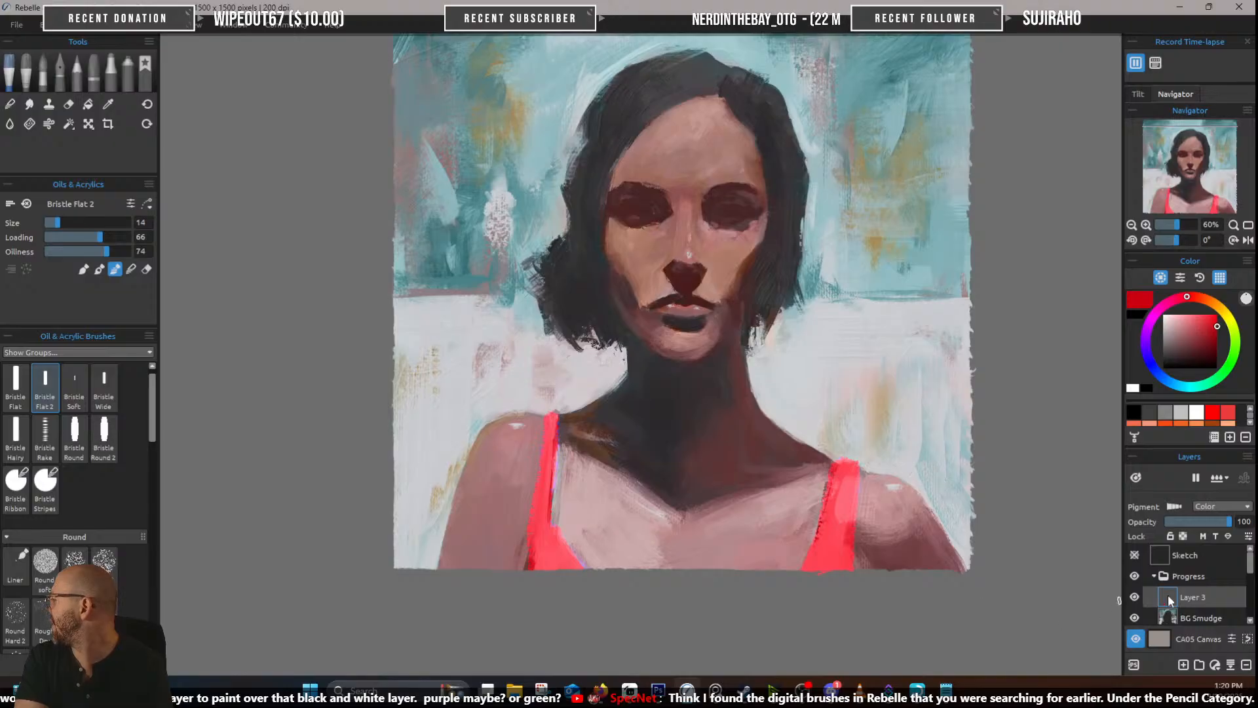
Hide Layer 3 with the red straps and add a new layer above it in the Progress group
click(1135, 597)
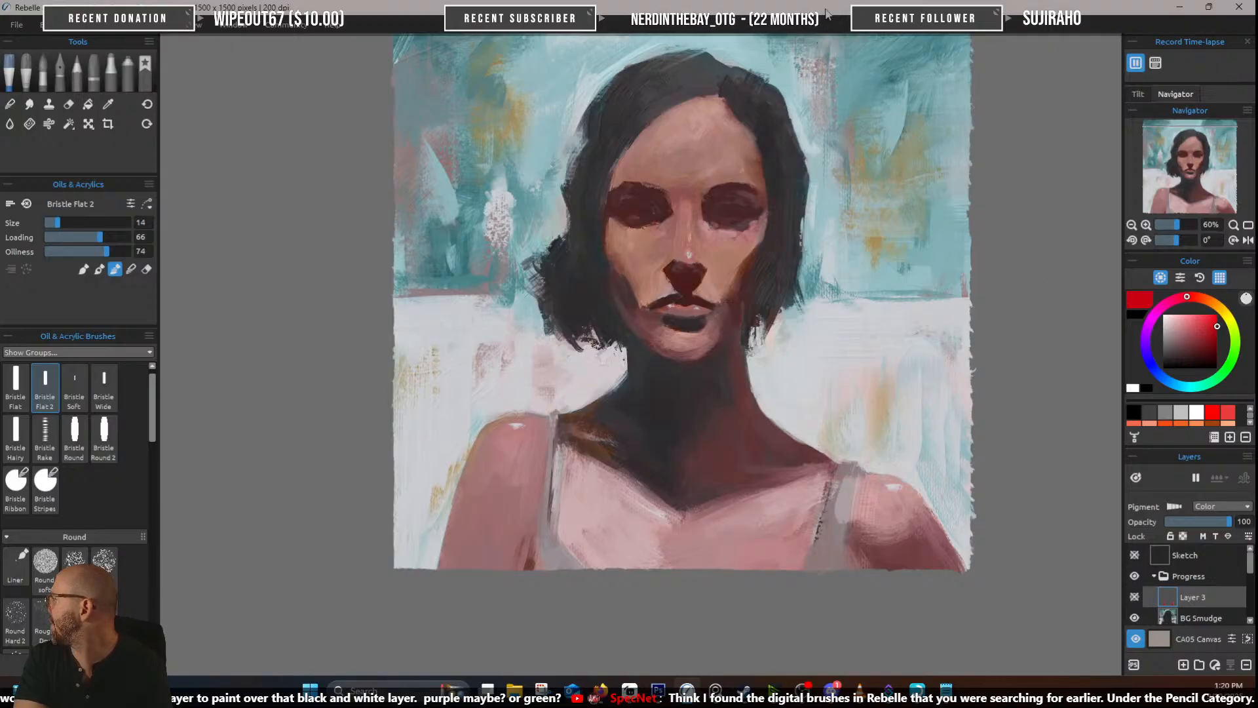
drag(789, 284, 794, 284)
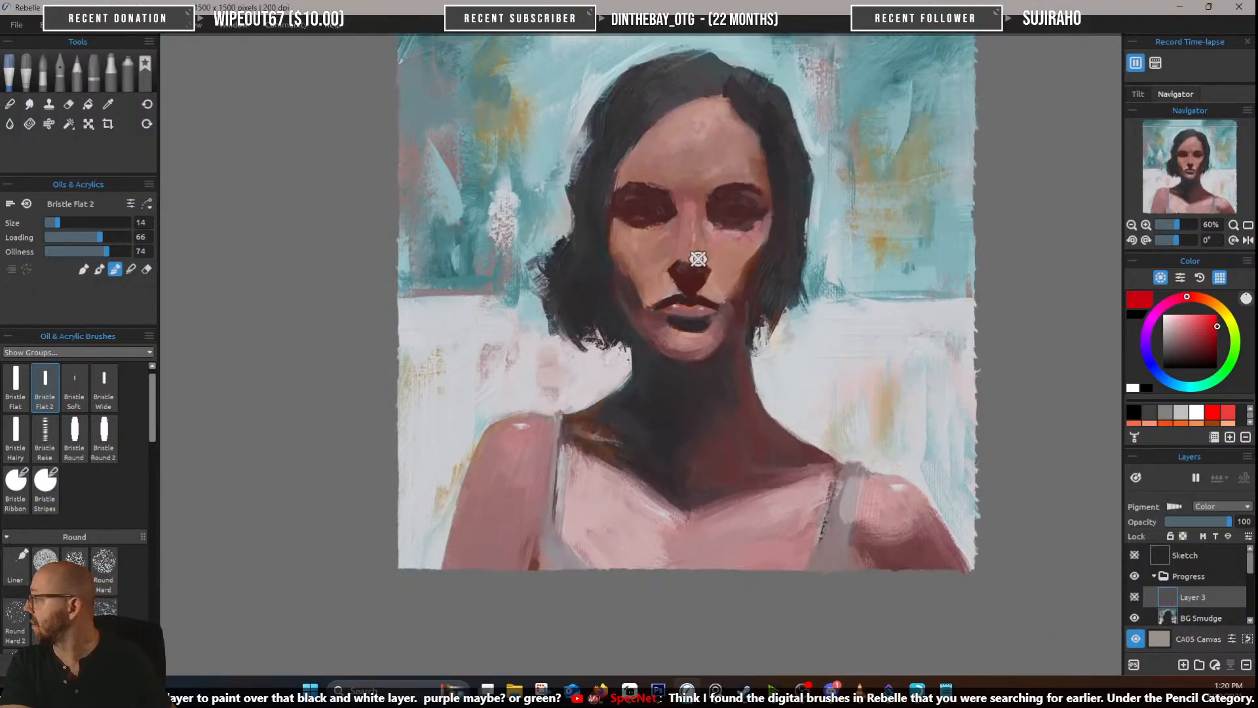
drag(701, 254, 708, 320)
scroll(732, 207, up, 3)
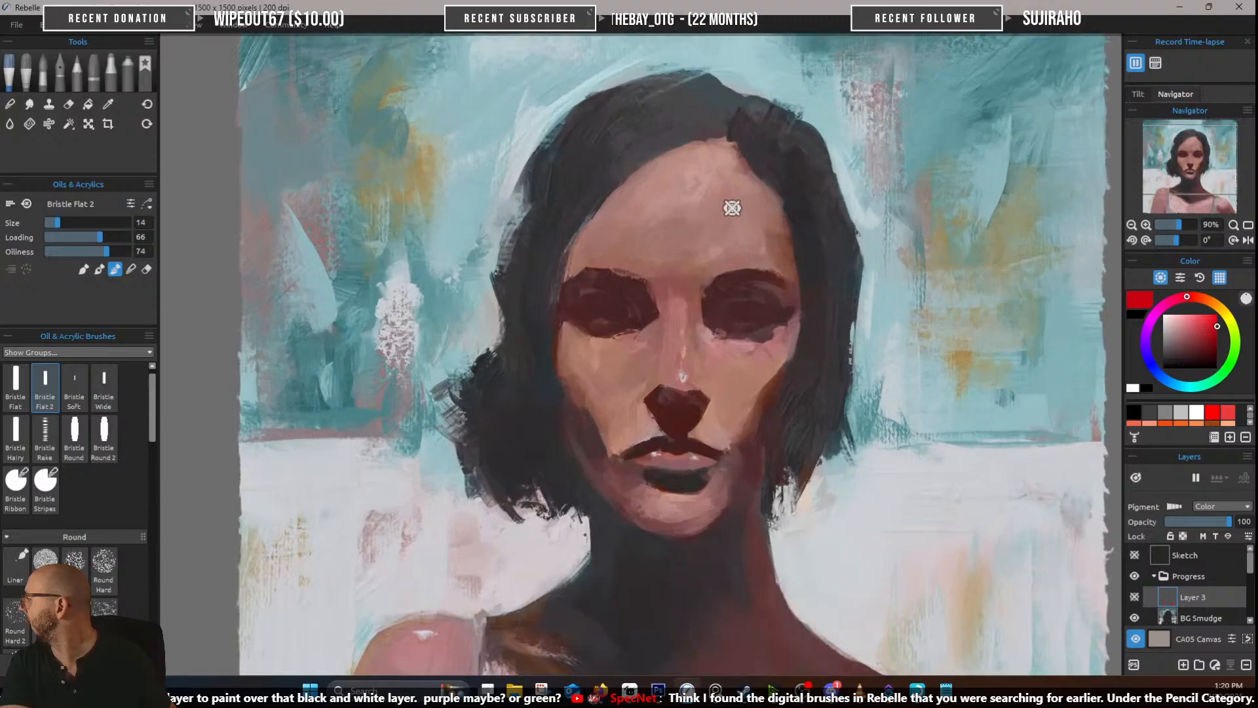
scroll(732, 208, down, 2)
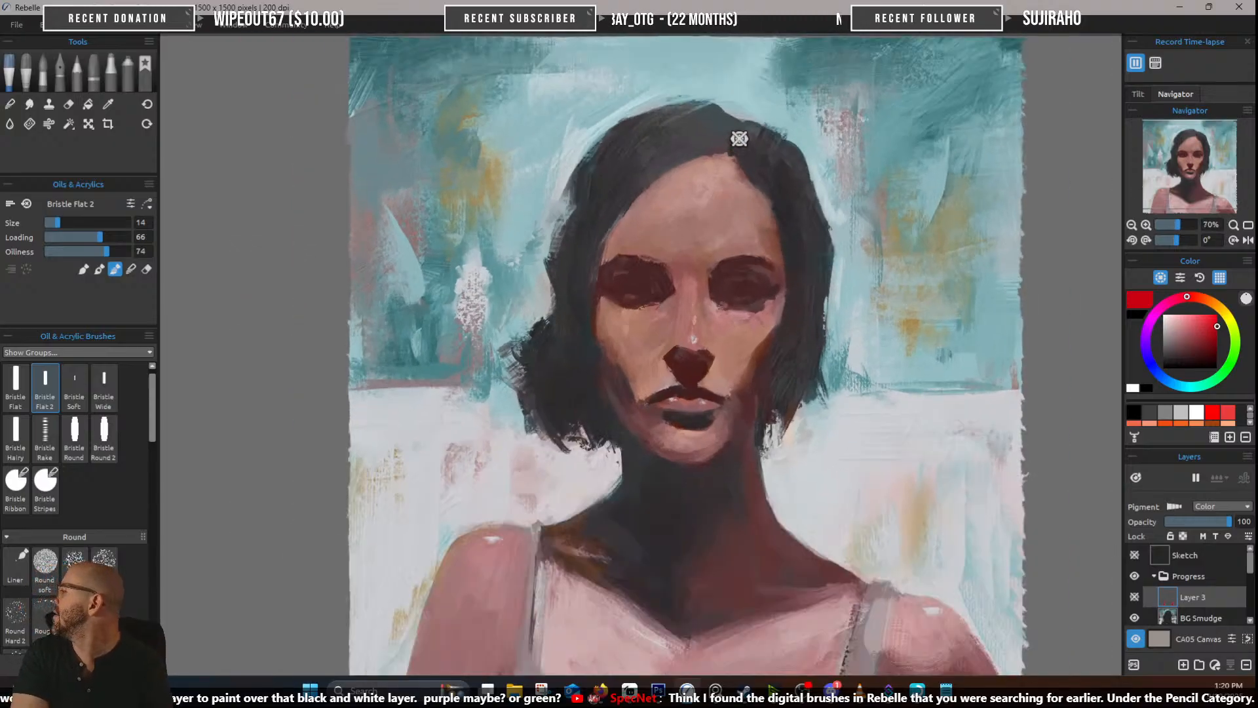
scroll(745, 169, down, 1)
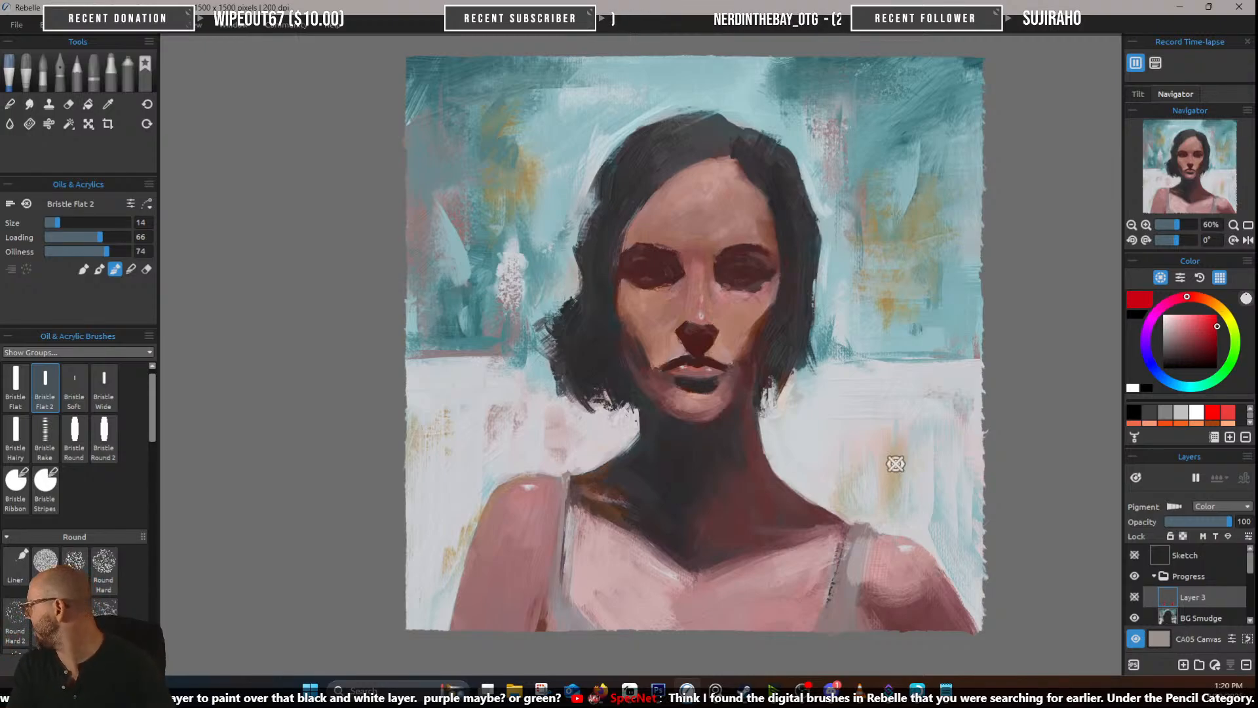
click(1183, 664)
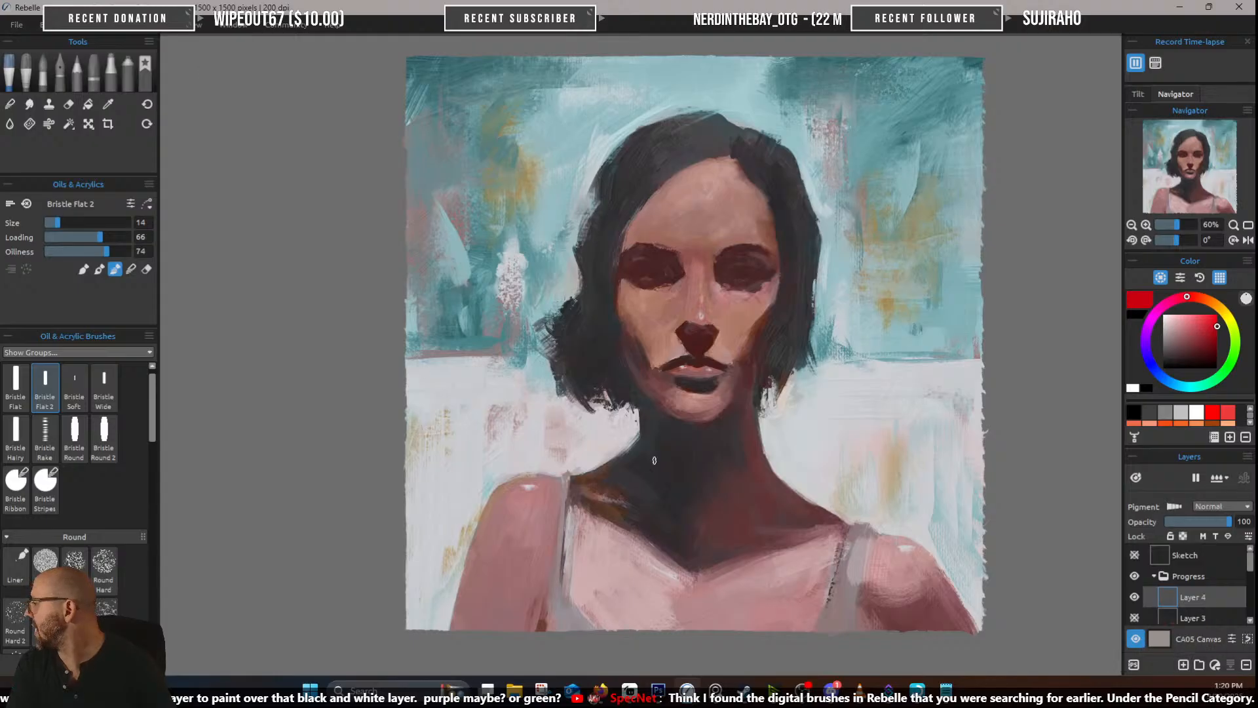
Paint white with the Bristle Flat 2 brush at size 9 over the background right of the neck, below the hair ends
drag(1159, 367, 1137, 336)
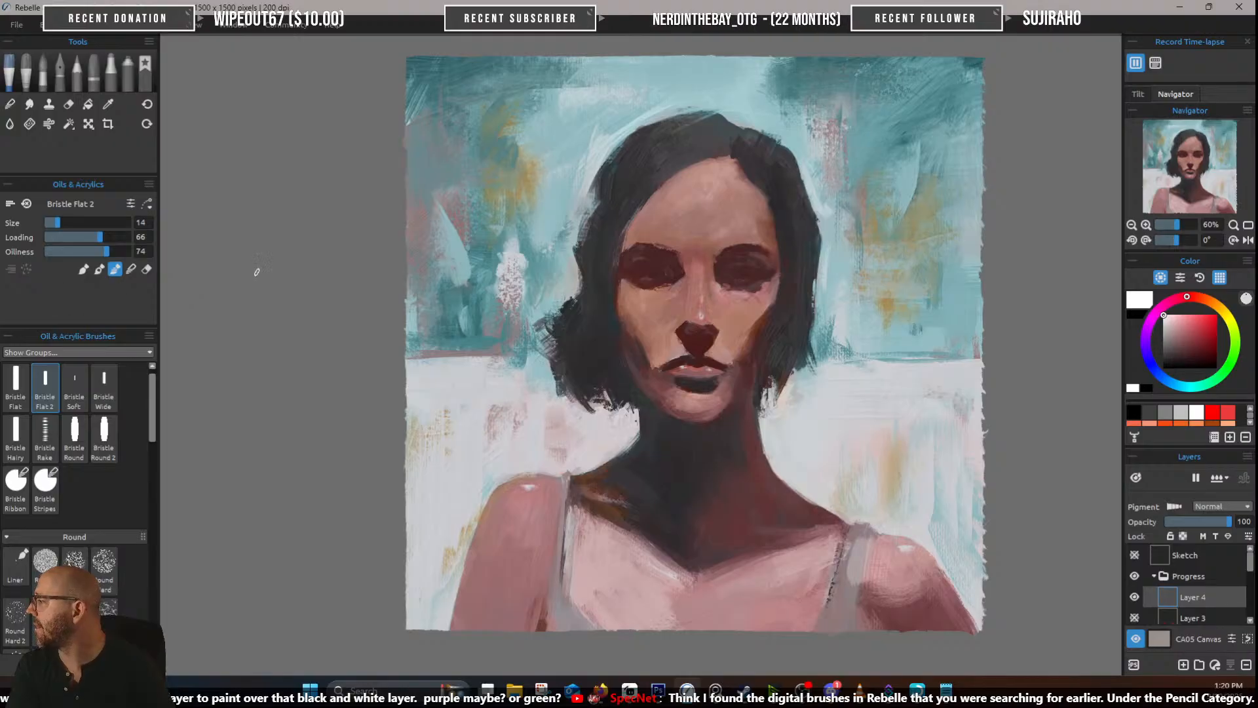
scroll(625, 154, up, 3)
scroll(606, 308, down, 2)
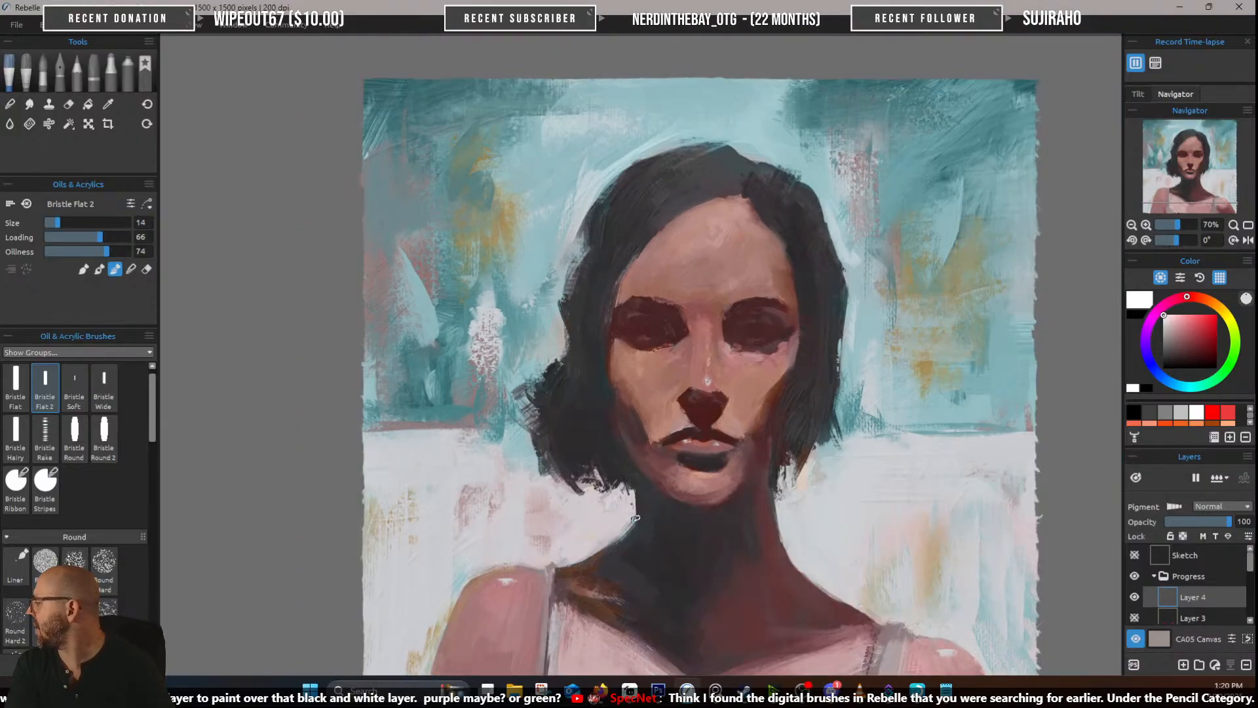
scroll(631, 515, up, 4)
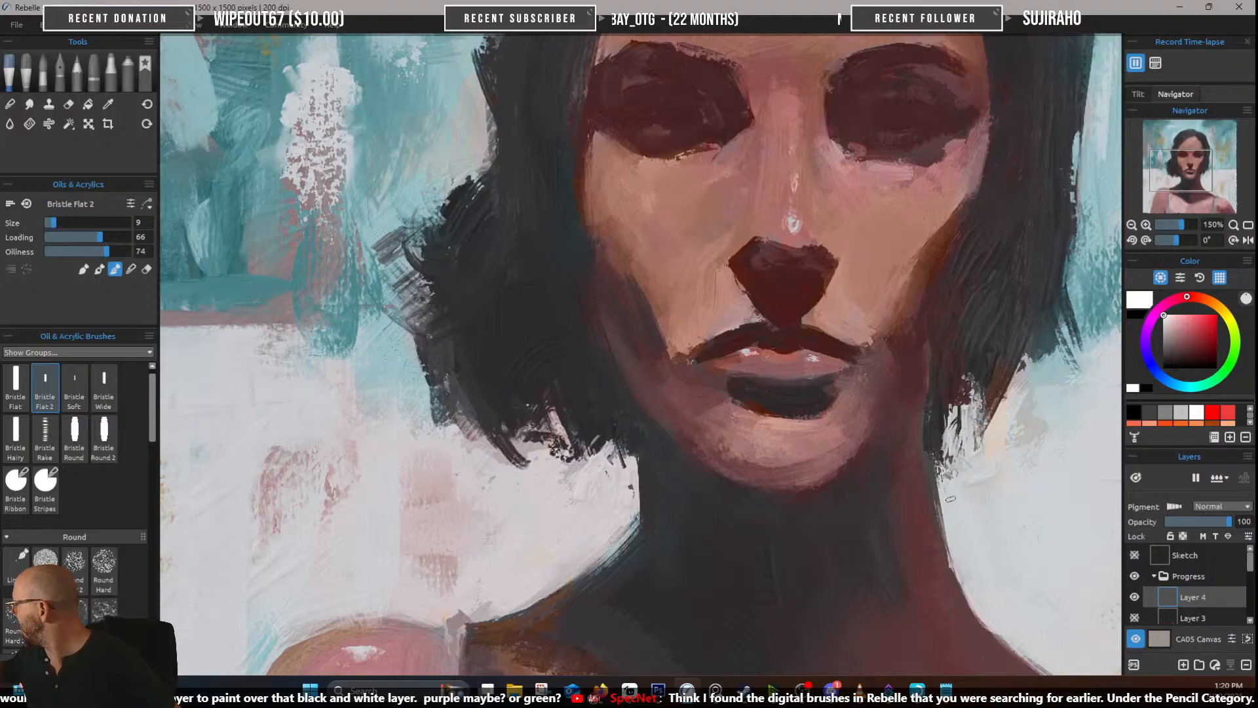
mouse_move(950, 499)
mouse_down()
mouse_move(967, 579)
mouse_move(965, 501)
mouse_move(982, 542)
mouse_up()
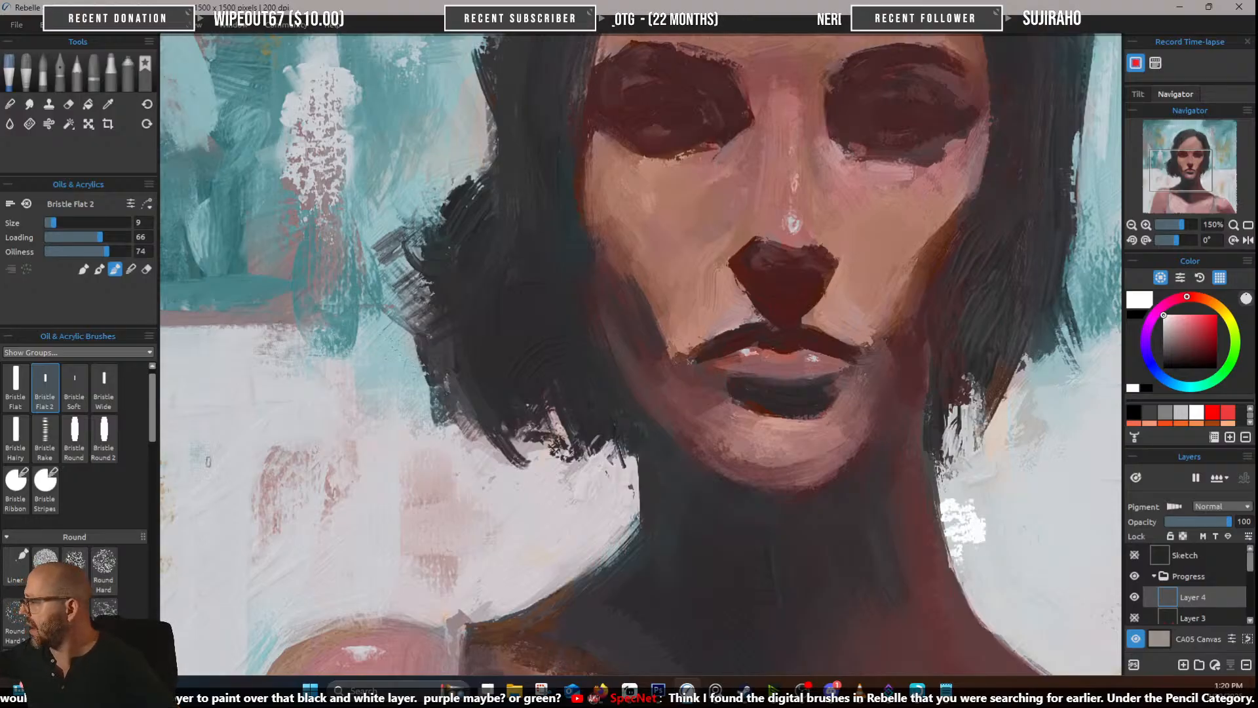
Paint white strokes with the Bristle Wide brush at sizes 6 to 8 on the background along the neck's left edge, below the hair
click(104, 387)
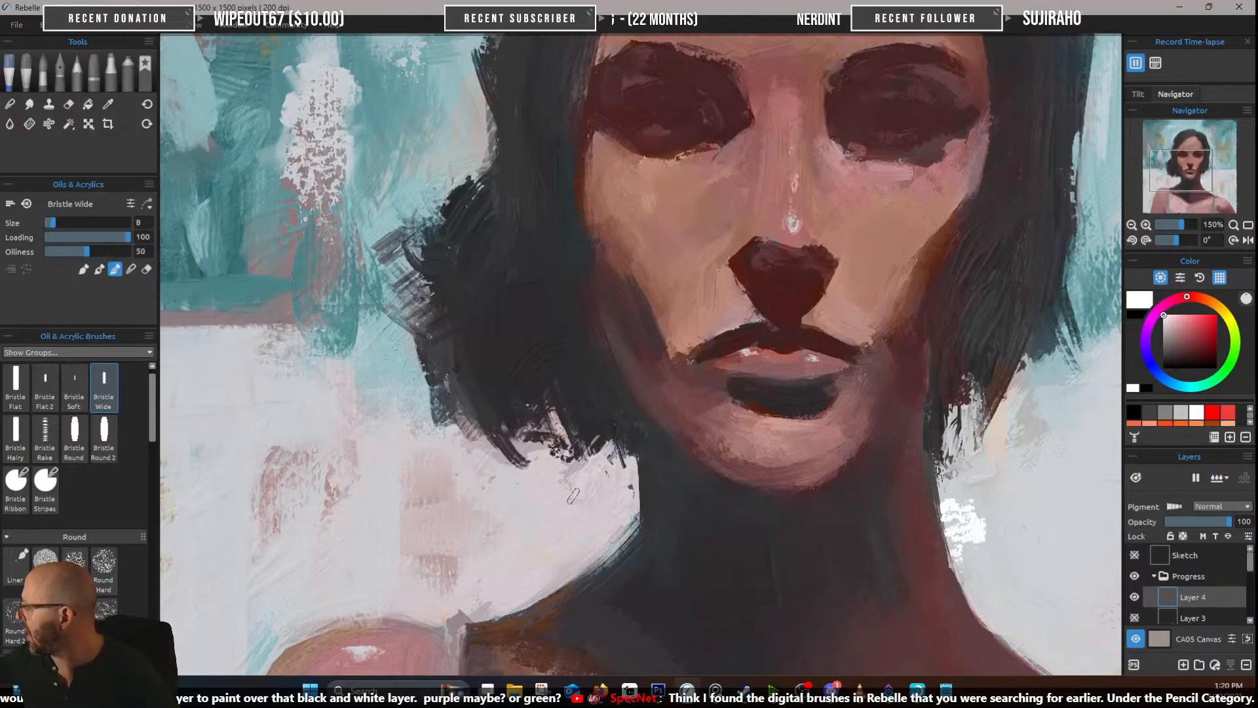
mouse_move(592, 528)
mouse_down()
mouse_move(596, 549)
mouse_move(637, 512)
mouse_move(630, 525)
mouse_up()
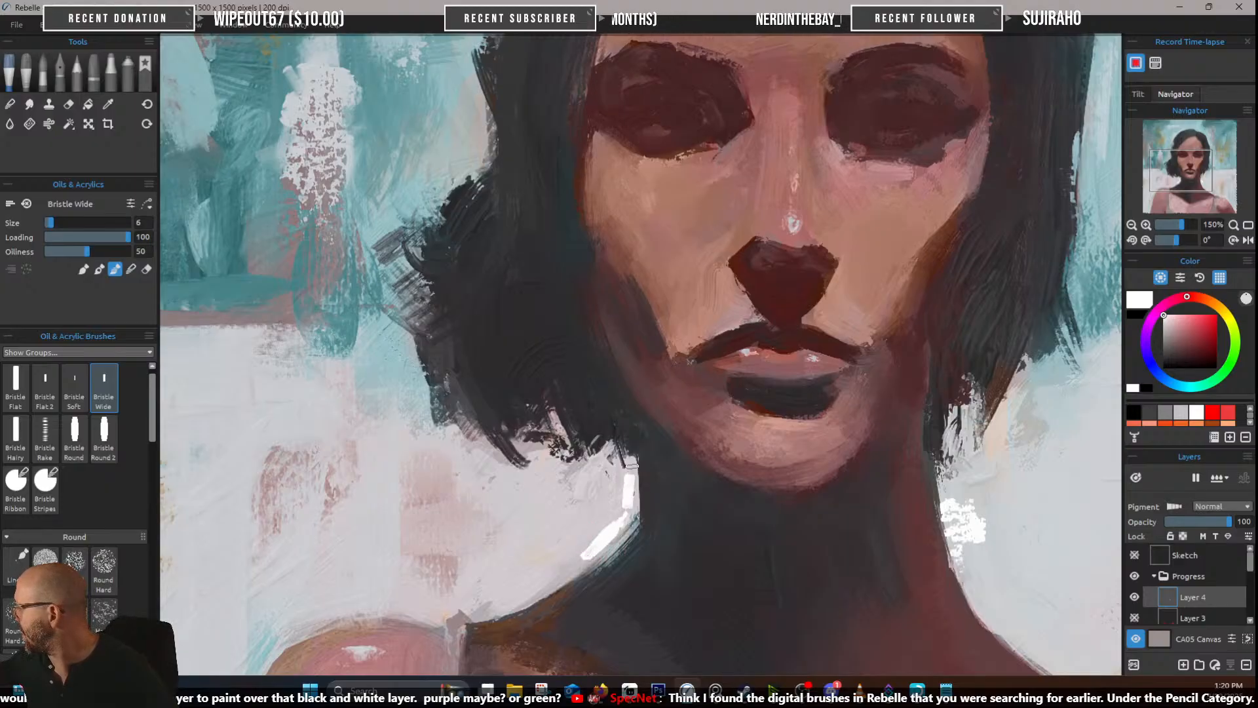
drag(631, 464, 630, 518)
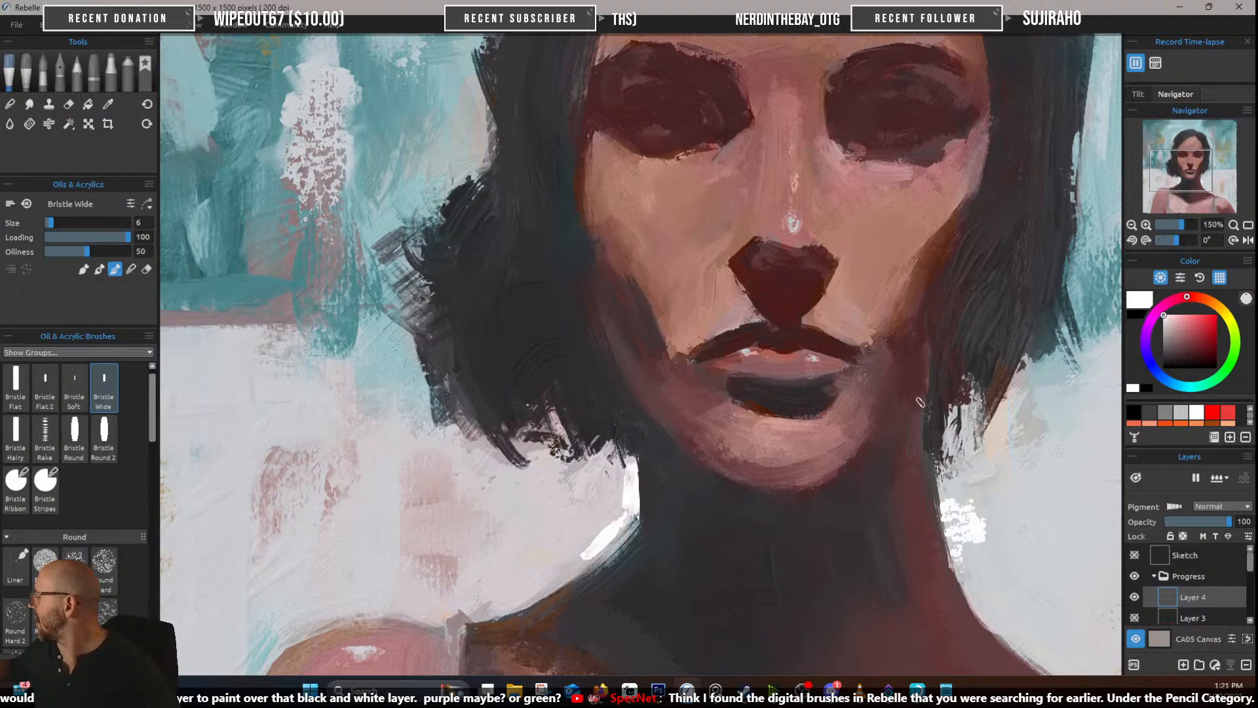
key(])
key(])
mouse_move(584, 554)
mouse_down()
mouse_move(594, 524)
mouse_move(583, 554)
mouse_up()
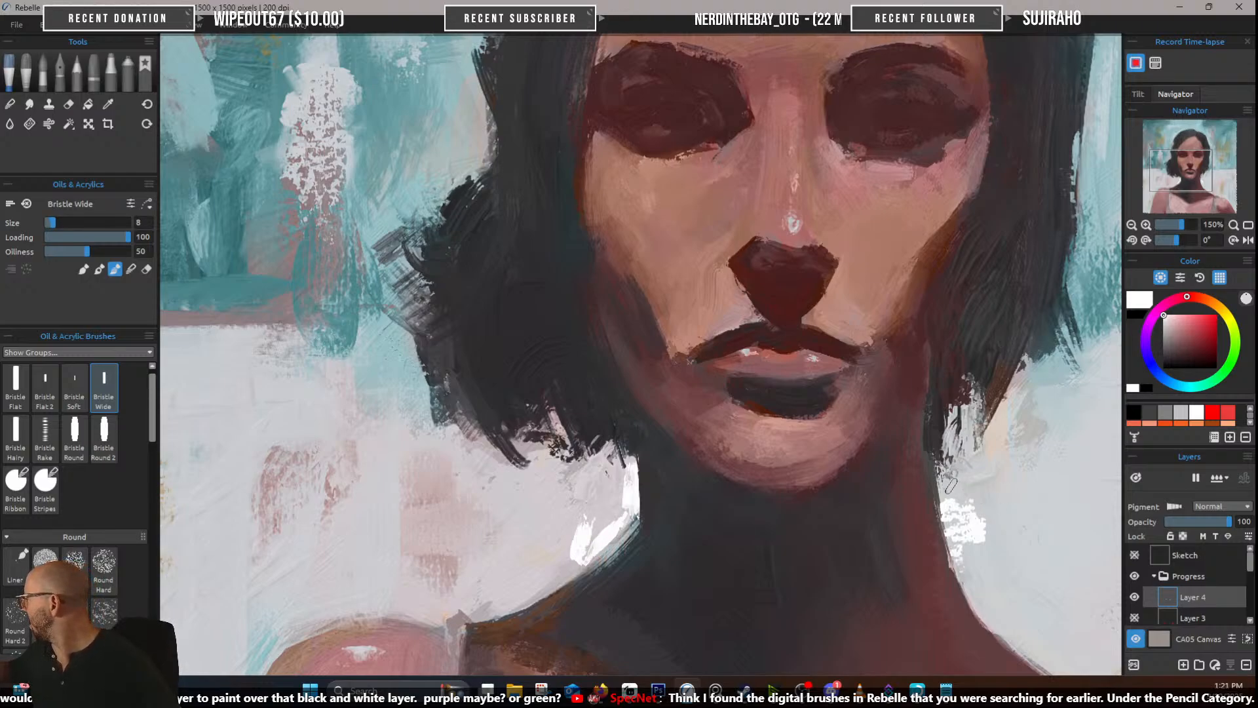
Paint white Bristle Wide strokes at size 8 on the background along the upper right and upper left outlines of the hair
drag(963, 459, 713, 639)
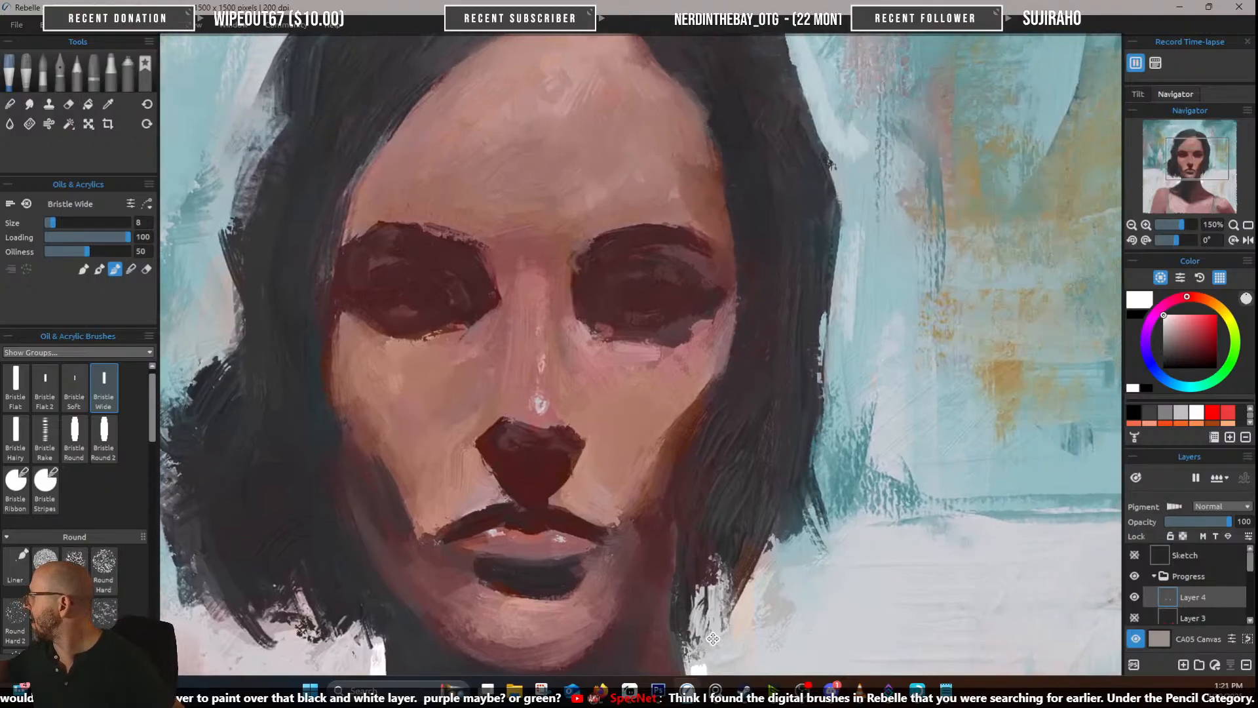
drag(866, 322, 802, 633)
drag(732, 354, 764, 452)
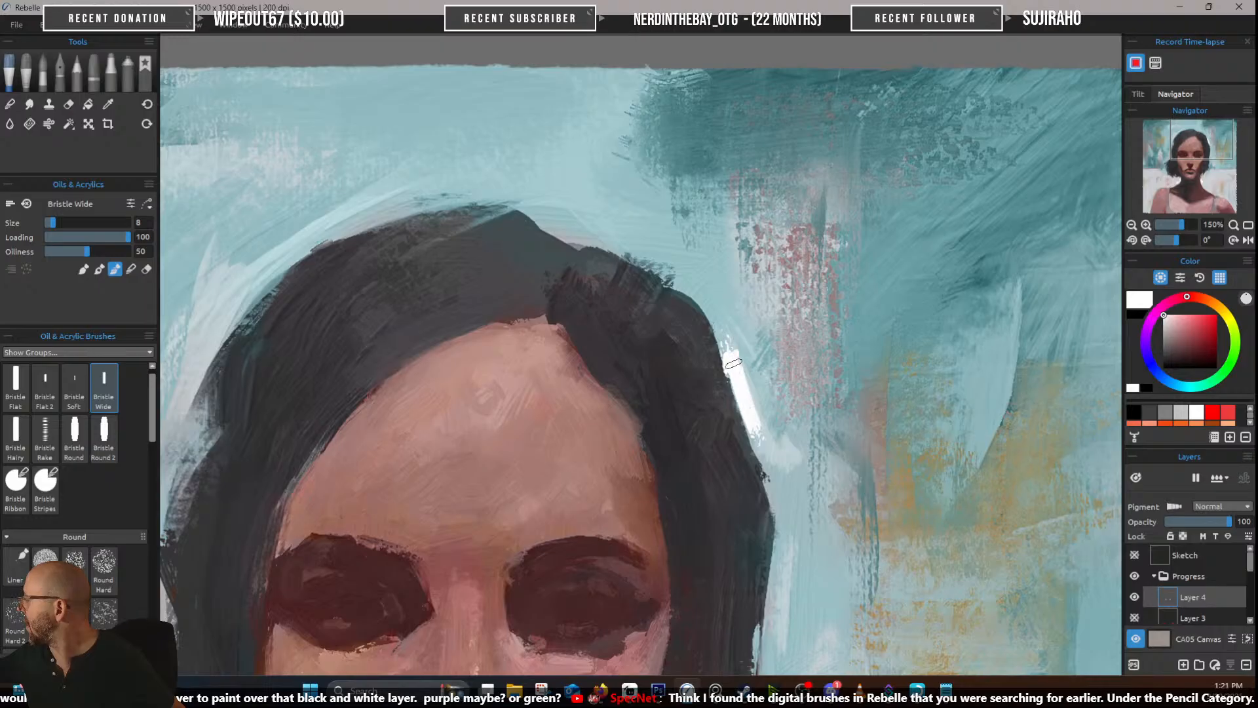
mouse_move(733, 364)
mouse_down()
mouse_move(720, 306)
mouse_move(972, 256)
mouse_up()
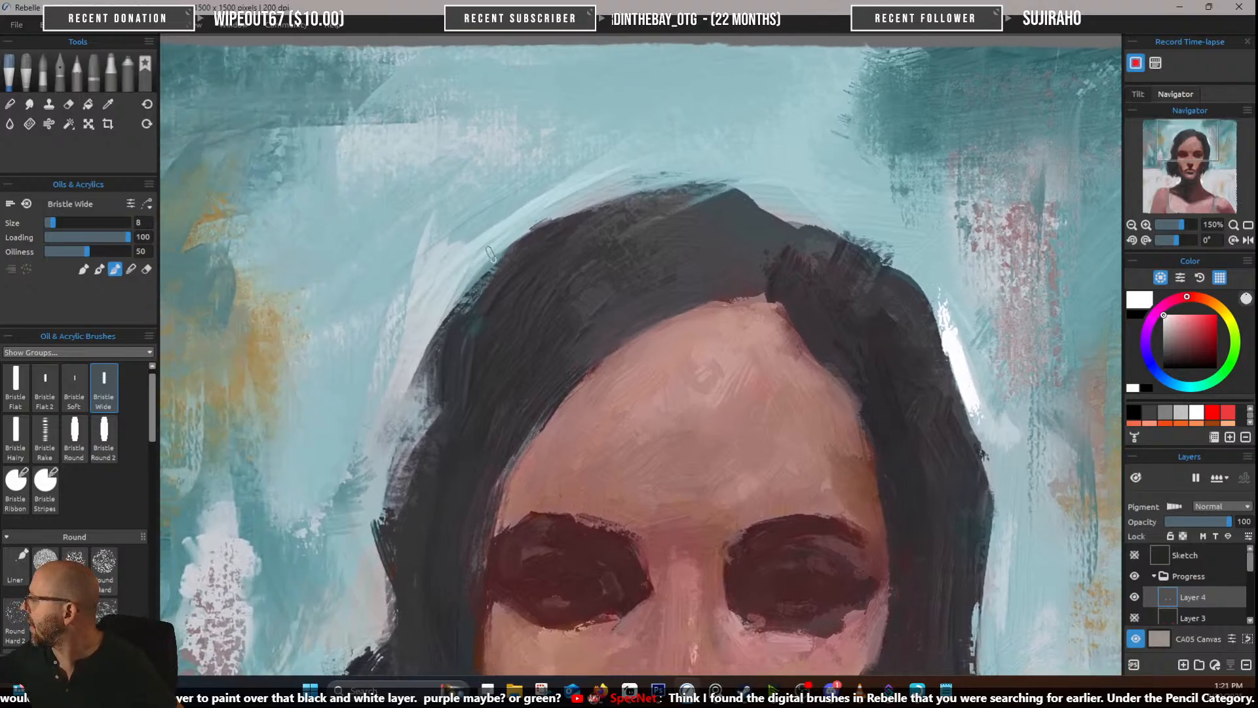
mouse_move(491, 254)
mouse_down()
mouse_move(436, 306)
mouse_move(515, 233)
mouse_move(385, 369)
mouse_move(478, 261)
mouse_move(574, 184)
mouse_move(514, 229)
mouse_move(471, 266)
mouse_move(583, 187)
mouse_move(524, 229)
mouse_move(589, 193)
mouse_up()
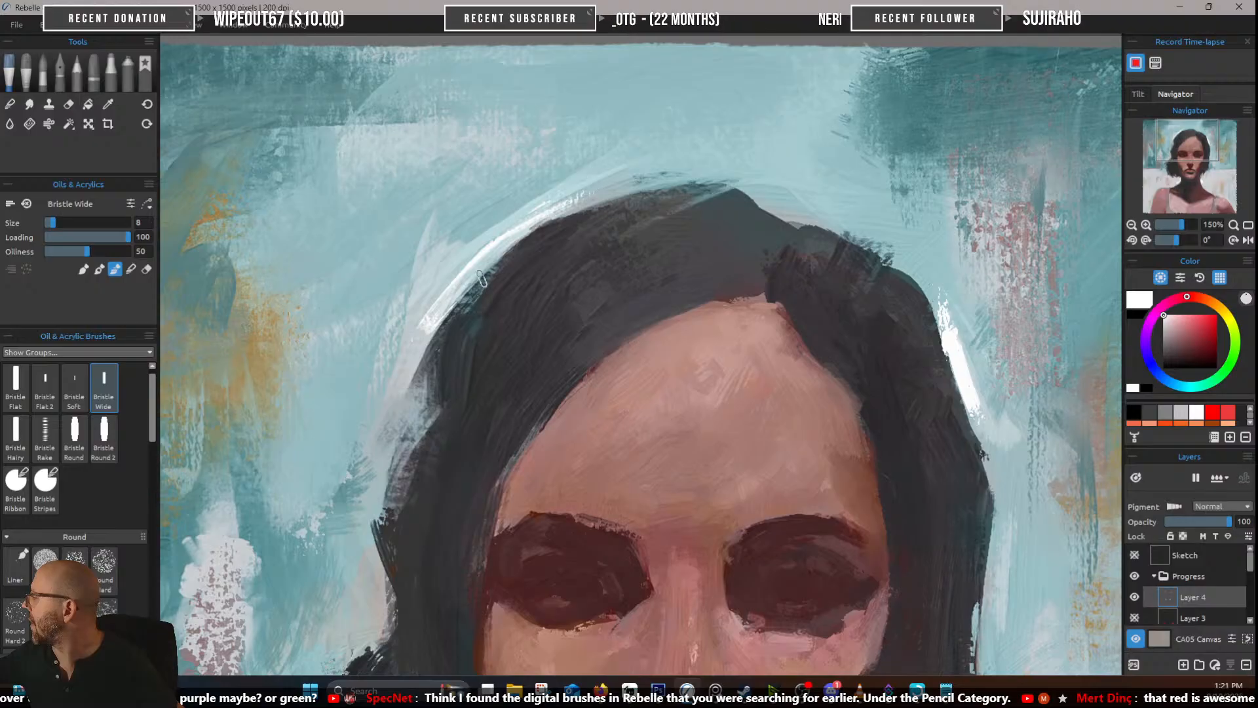
Make Layer 3 with the red straps visible again and check it against the whole portrait
drag(773, 310, 822, 190)
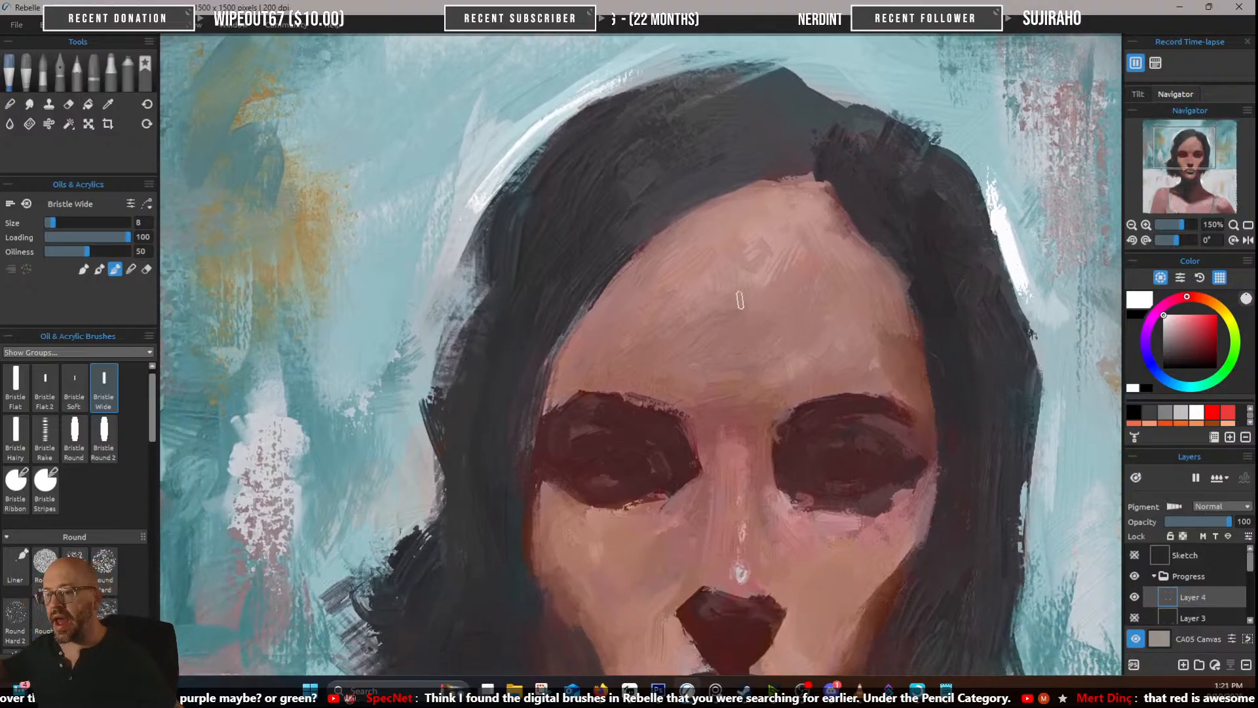
drag(753, 388, 742, 252)
scroll(742, 252, down, 5)
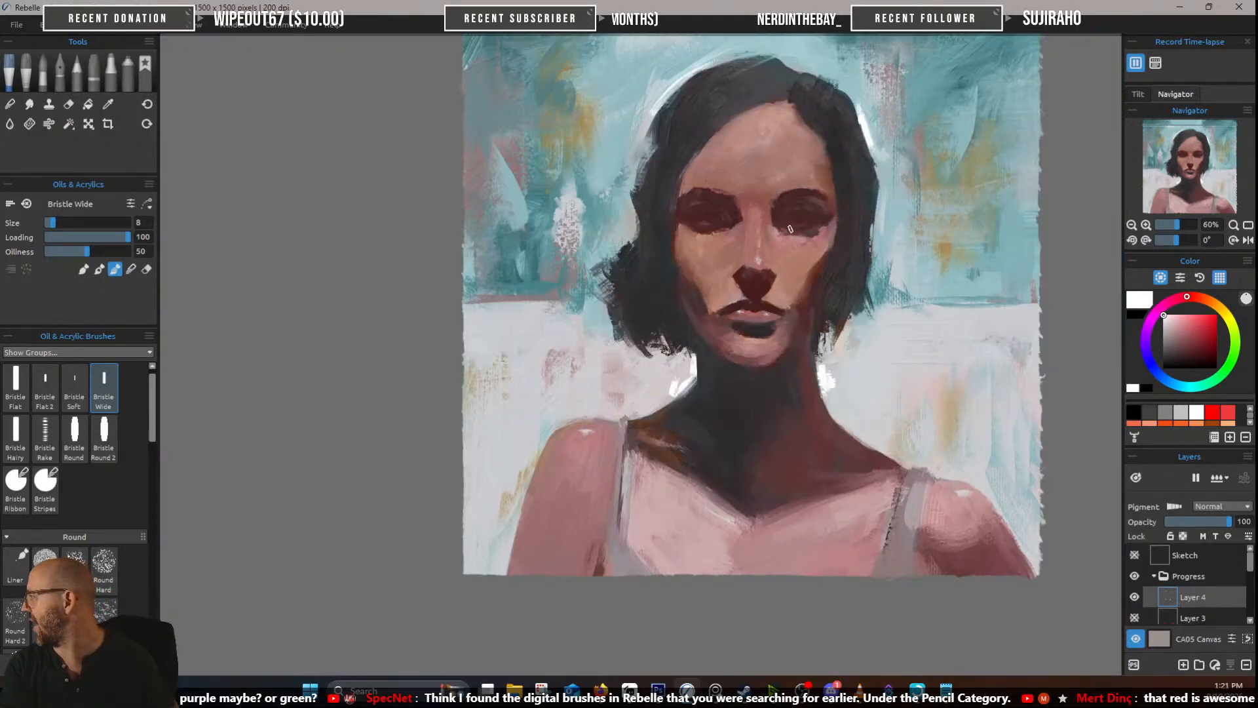
scroll(962, 404, down, 1)
click(1134, 617)
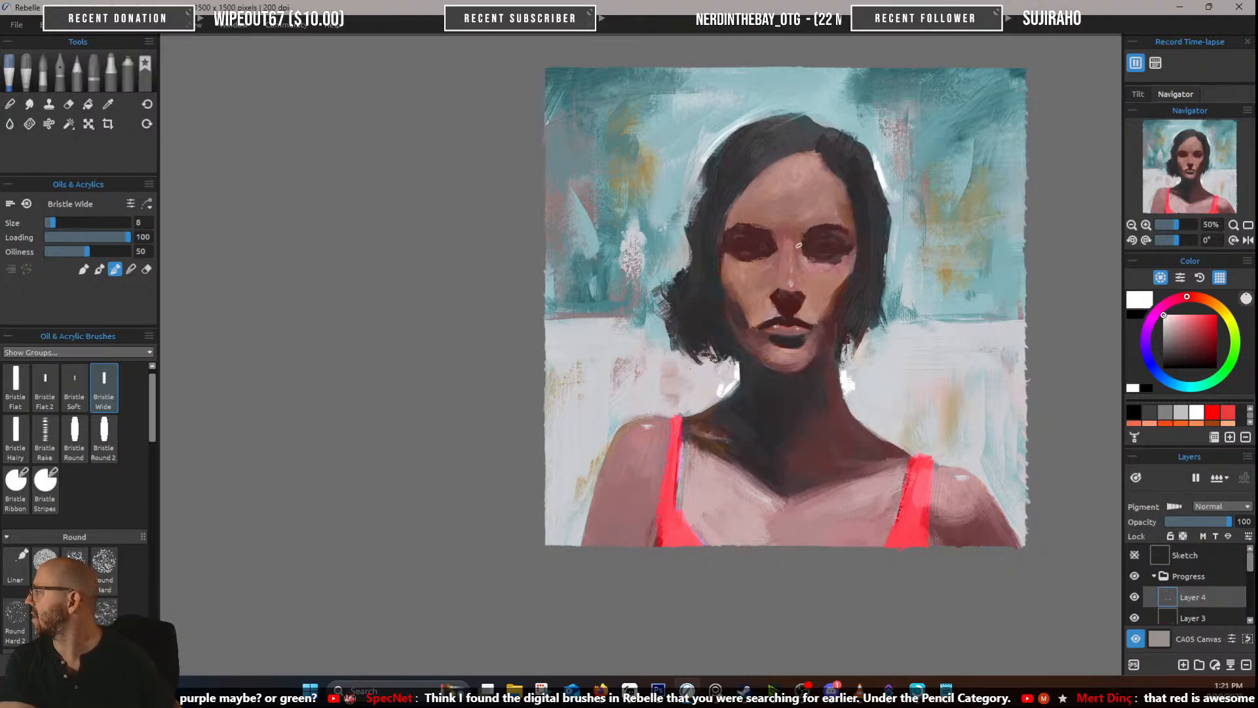
drag(798, 245, 705, 277)
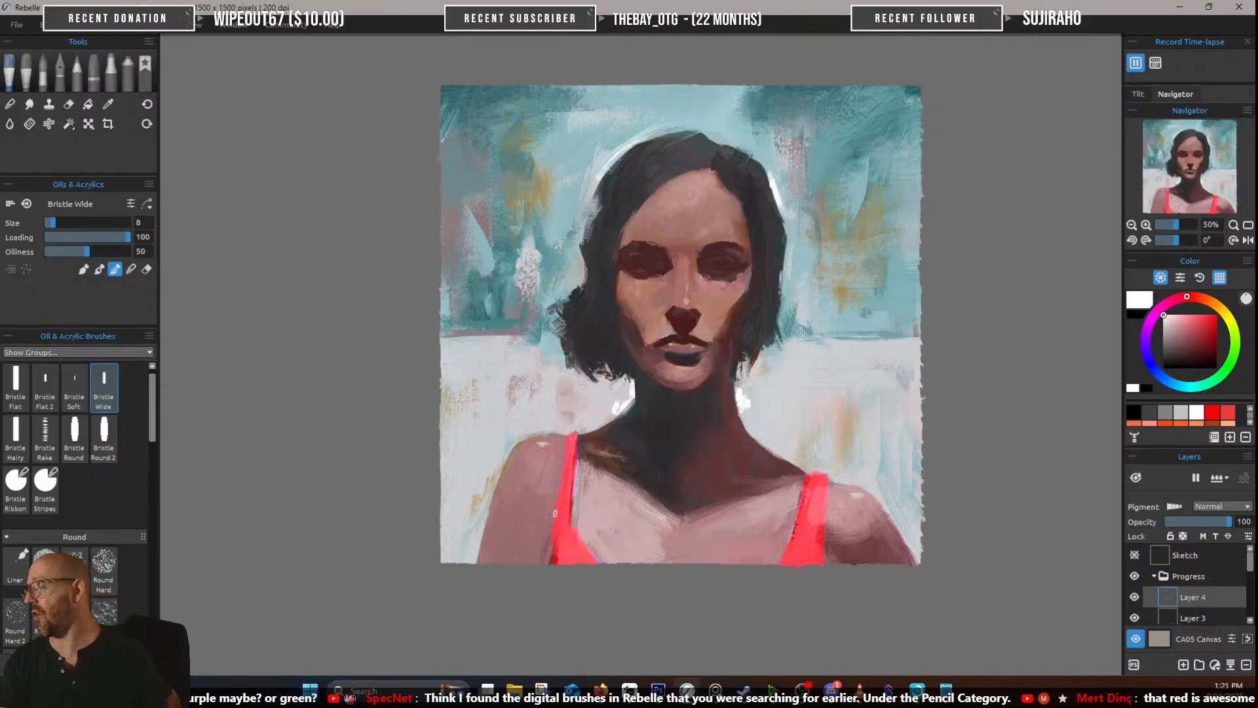
Sample the red of the left strap, choose a darker red from it, and paint shading down that strap on Layer 4
scroll(429, 568, up, 2)
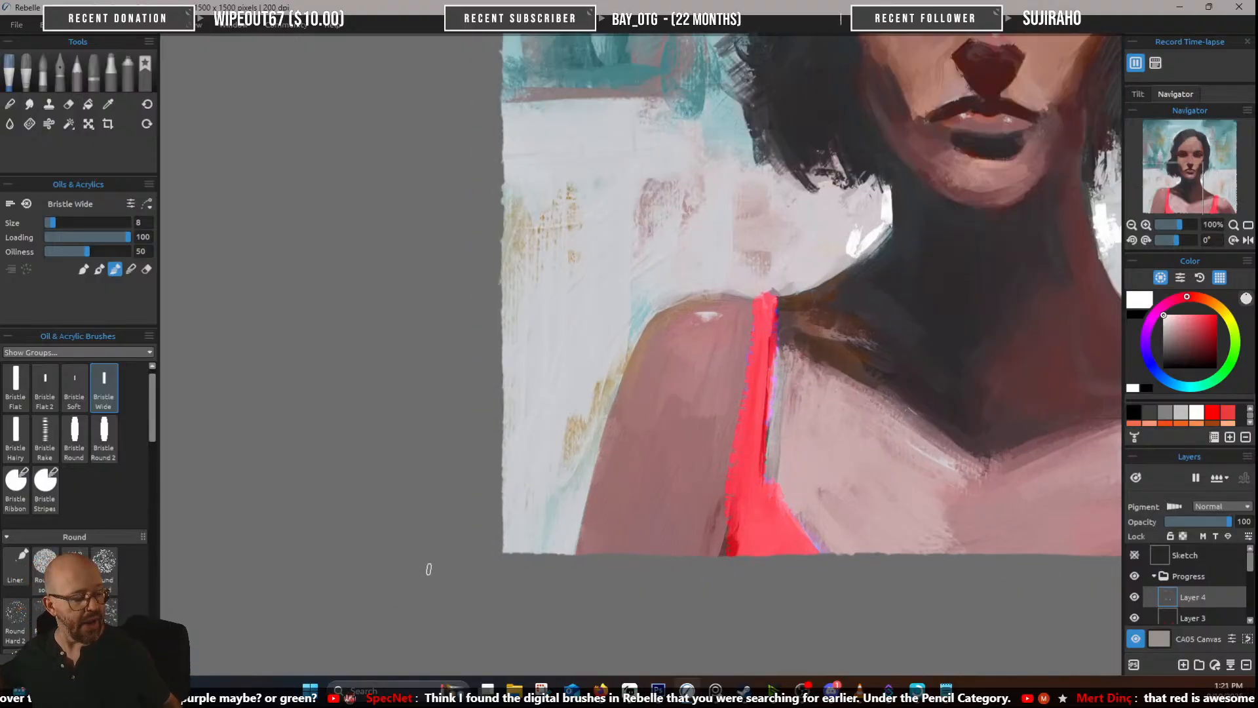
alt+click(754, 508)
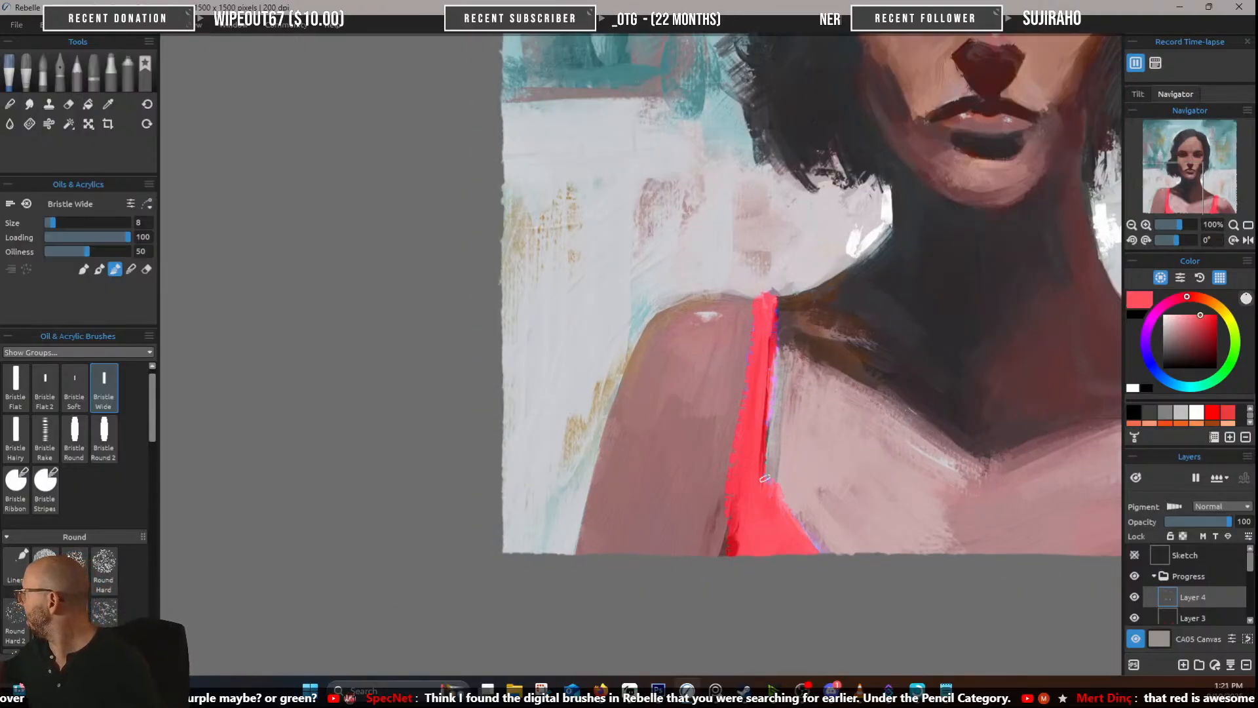
alt+click(771, 522)
drag(836, 506, 707, 518)
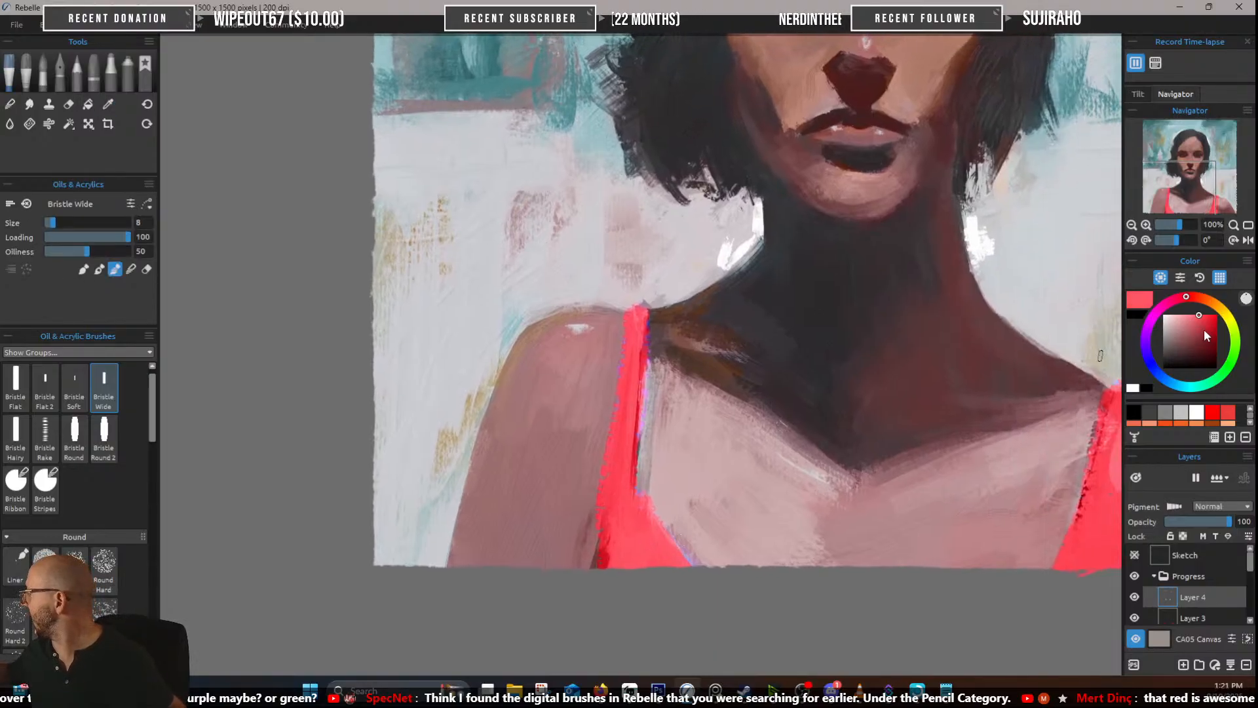
click(1198, 330)
mouse_move(621, 435)
mouse_down()
mouse_move(602, 565)
mouse_move(621, 520)
mouse_up()
drag(632, 410, 630, 434)
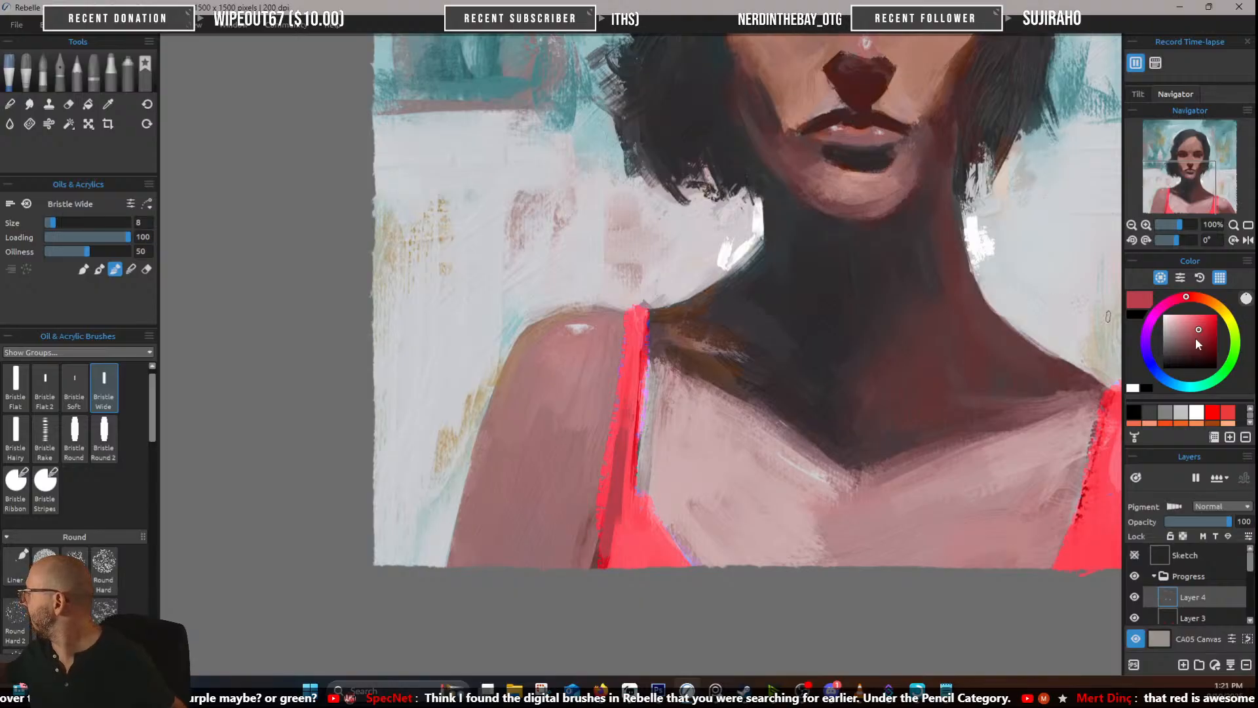
Choose a more saturated red and paint over the left strap and the top's neckline down to the canvas edge
click(1210, 321)
mouse_move(633, 329)
mouse_down()
mouse_move(618, 466)
mouse_move(641, 354)
mouse_move(620, 478)
mouse_move(620, 523)
mouse_up()
mouse_move(631, 440)
mouse_down()
mouse_move(627, 525)
mouse_move(689, 571)
mouse_up()
drag(634, 500, 675, 563)
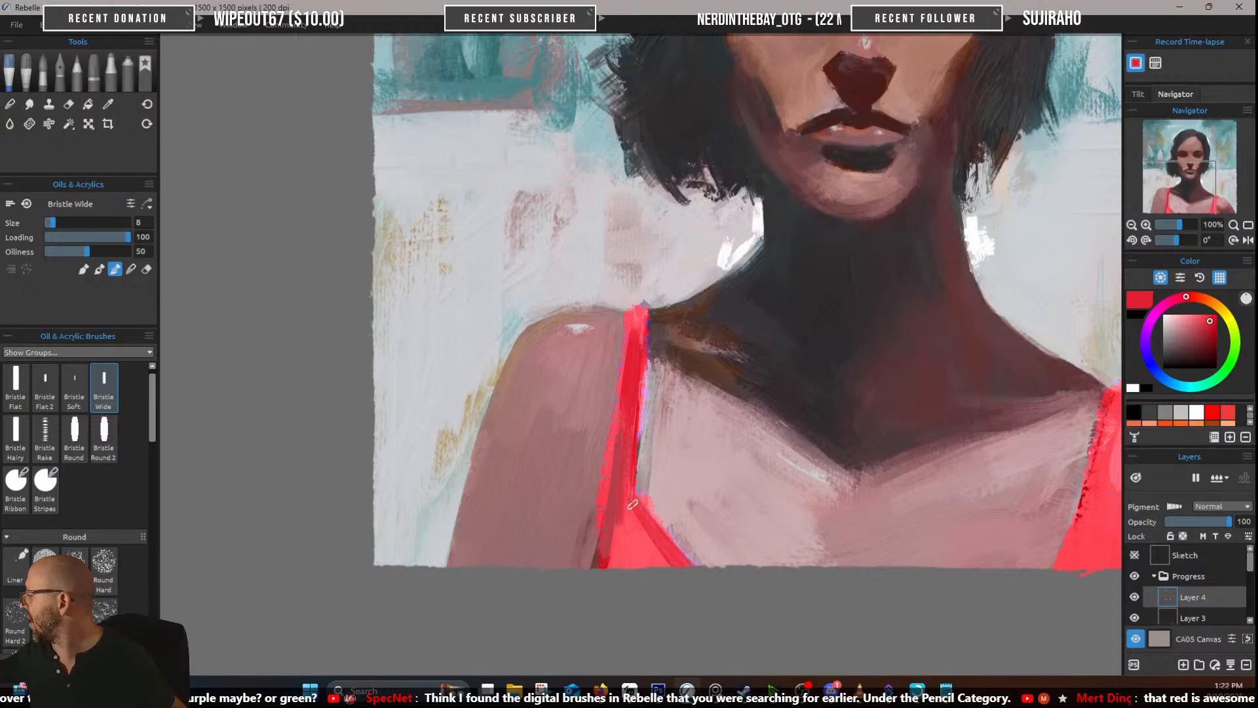
drag(639, 524, 658, 570)
drag(626, 488, 630, 574)
drag(621, 525, 618, 565)
drag(629, 547, 645, 567)
drag(633, 505, 654, 543)
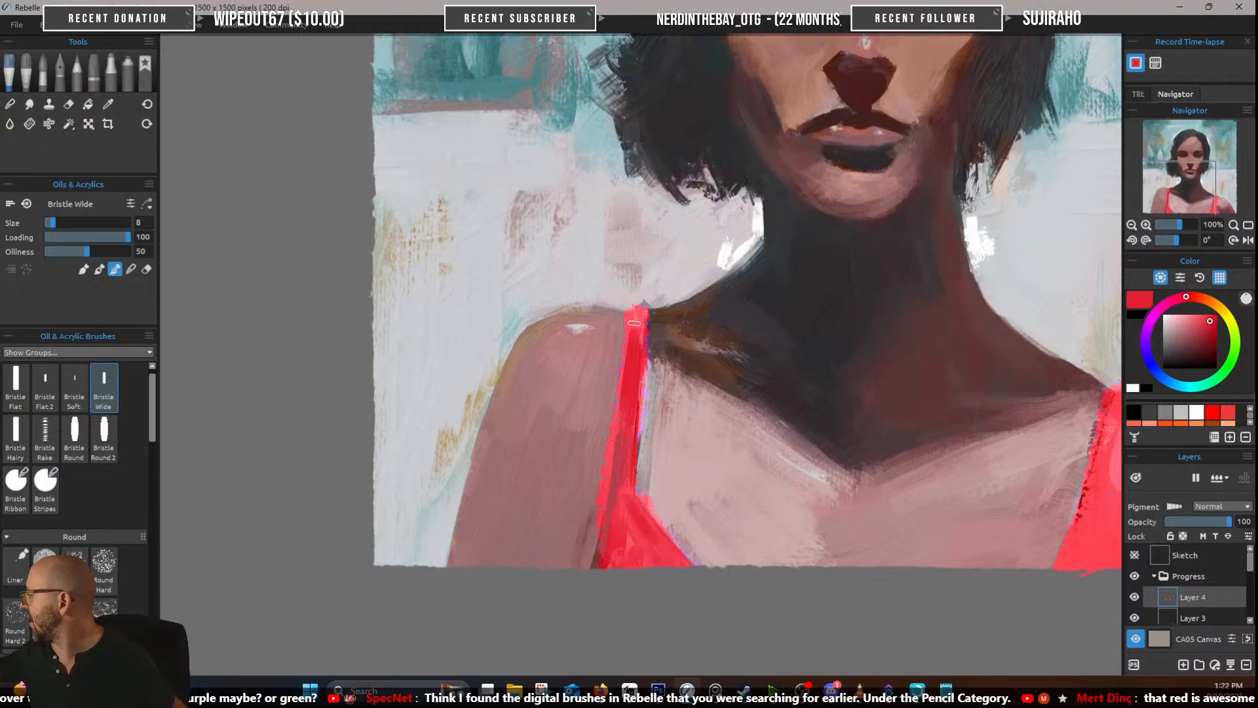
drag(634, 322, 626, 342)
Narrow the left strap by painting sampled arm skin tone along its outer edge up to the shoulder
alt+click(595, 456)
drag(595, 526, 613, 436)
drag(601, 493, 621, 372)
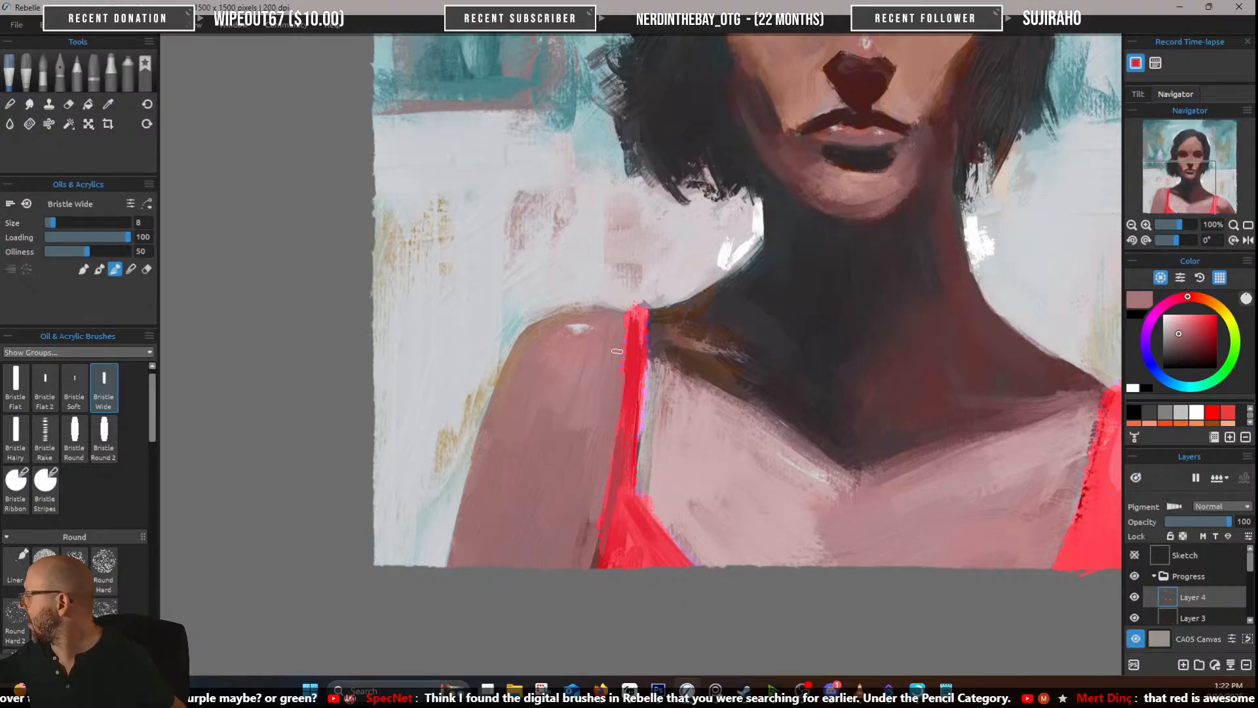
drag(610, 437, 621, 302)
Clean up the left strap's inner edge with colours sampled from the strap and the brown shadow beside it
alt+click(647, 325)
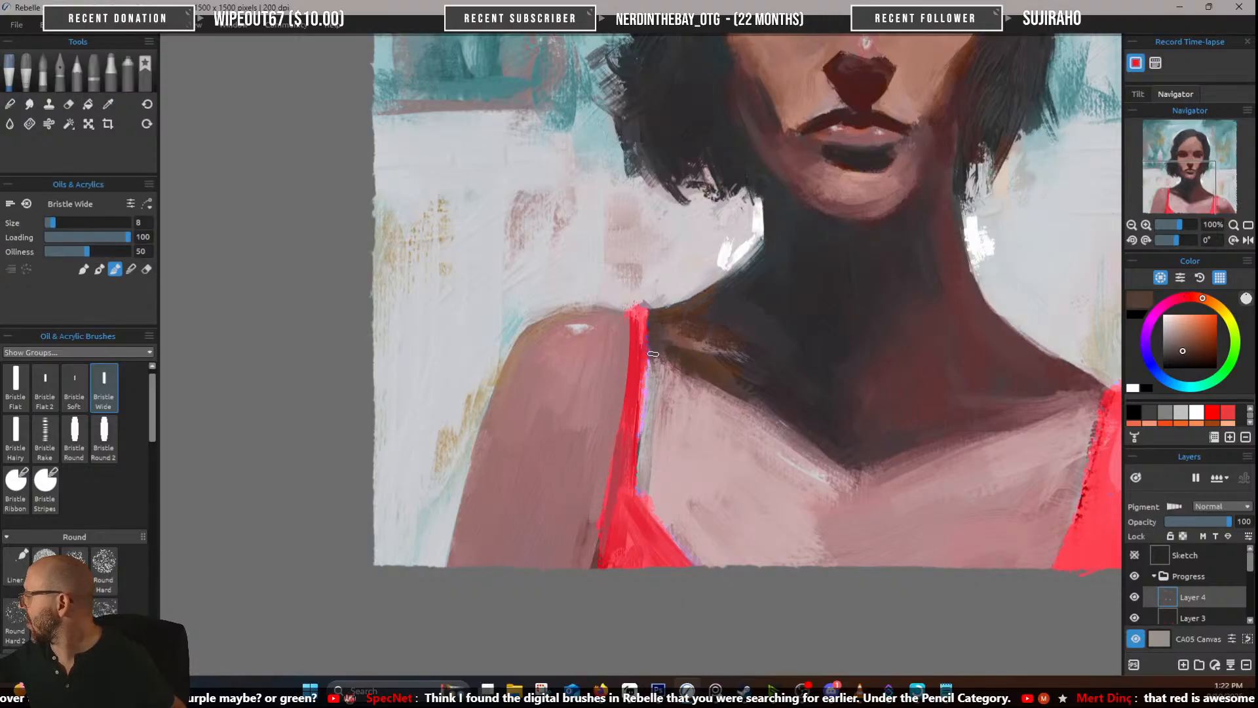
alt+click(657, 380)
alt+click(639, 360)
mouse_move(650, 391)
mouse_down()
mouse_move(649, 360)
mouse_move(634, 483)
mouse_up()
alt+click(661, 344)
drag(655, 325, 653, 398)
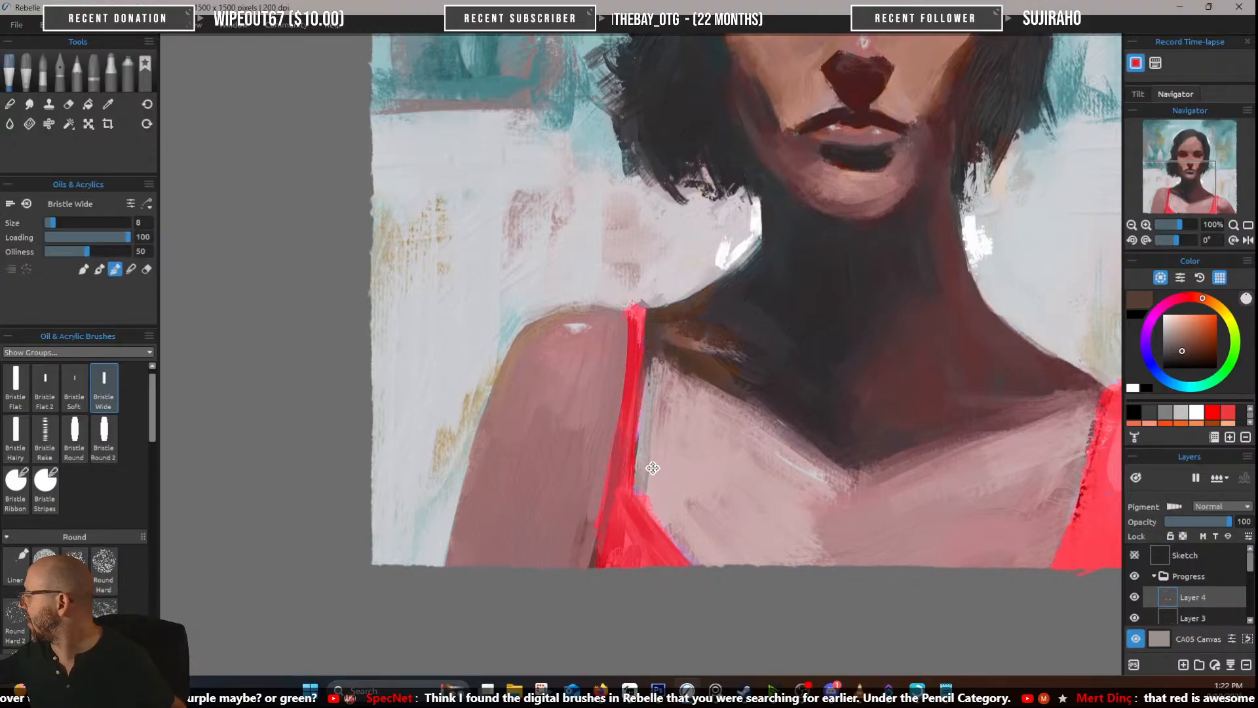
Sample the dark brown near the collarbone and paint a thin shadow line down the left strap's inner edge
drag(651, 469, 540, 464)
alt+click(548, 495)
alt+click(531, 505)
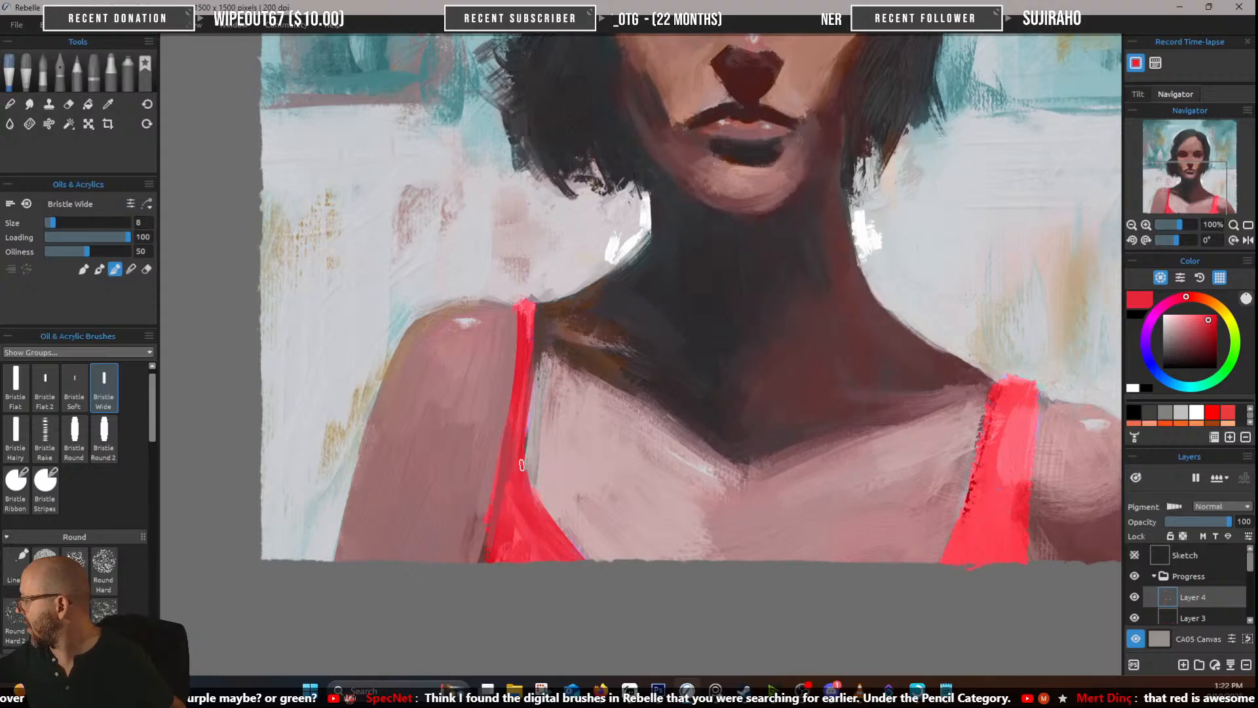
alt+click(478, 542)
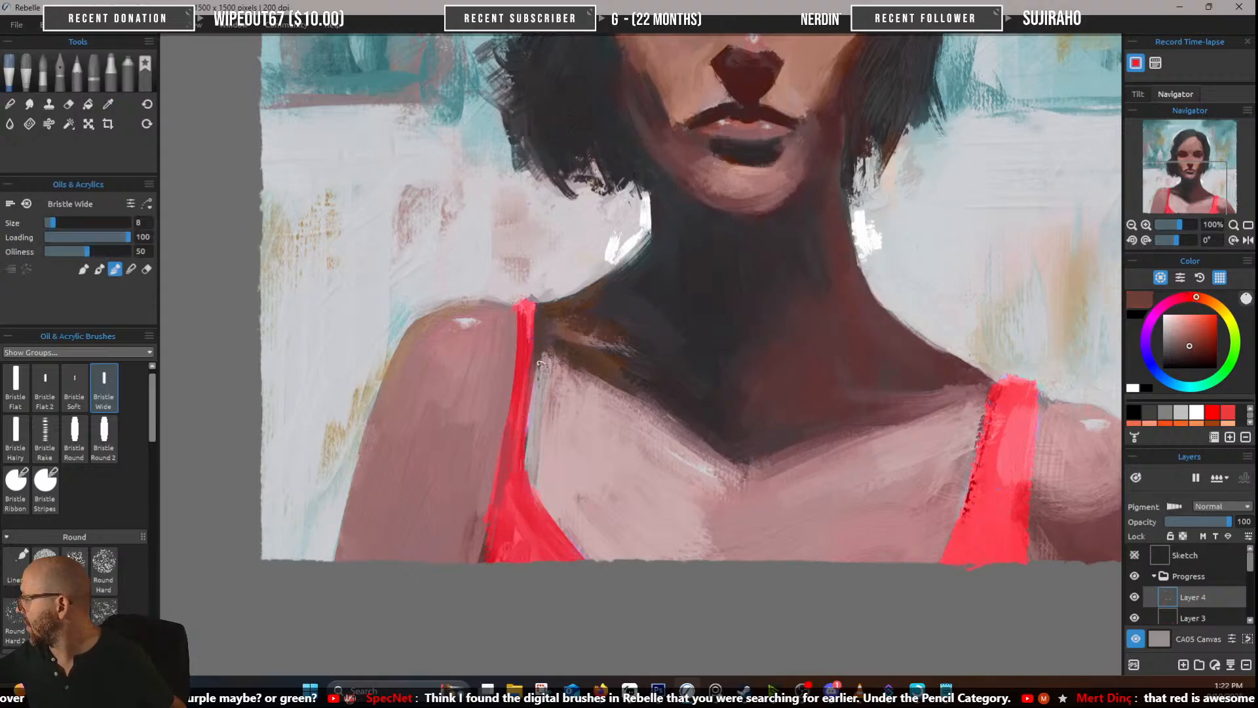
alt+click(539, 344)
drag(534, 389, 524, 466)
Redefine the left strap's inner edge with sampled red and touch up the adjoining chest with sampled neighbouring tones
alt+click(540, 442)
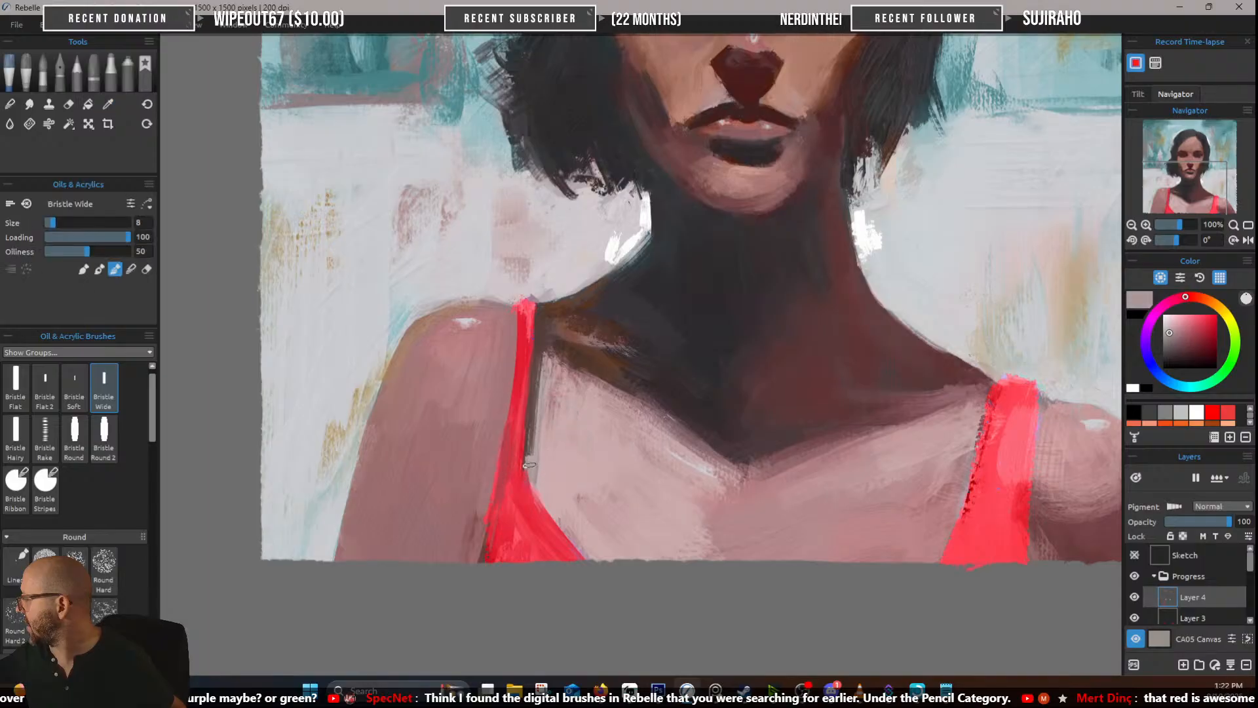
alt+click(516, 459)
drag(529, 374, 522, 429)
drag(534, 314, 522, 477)
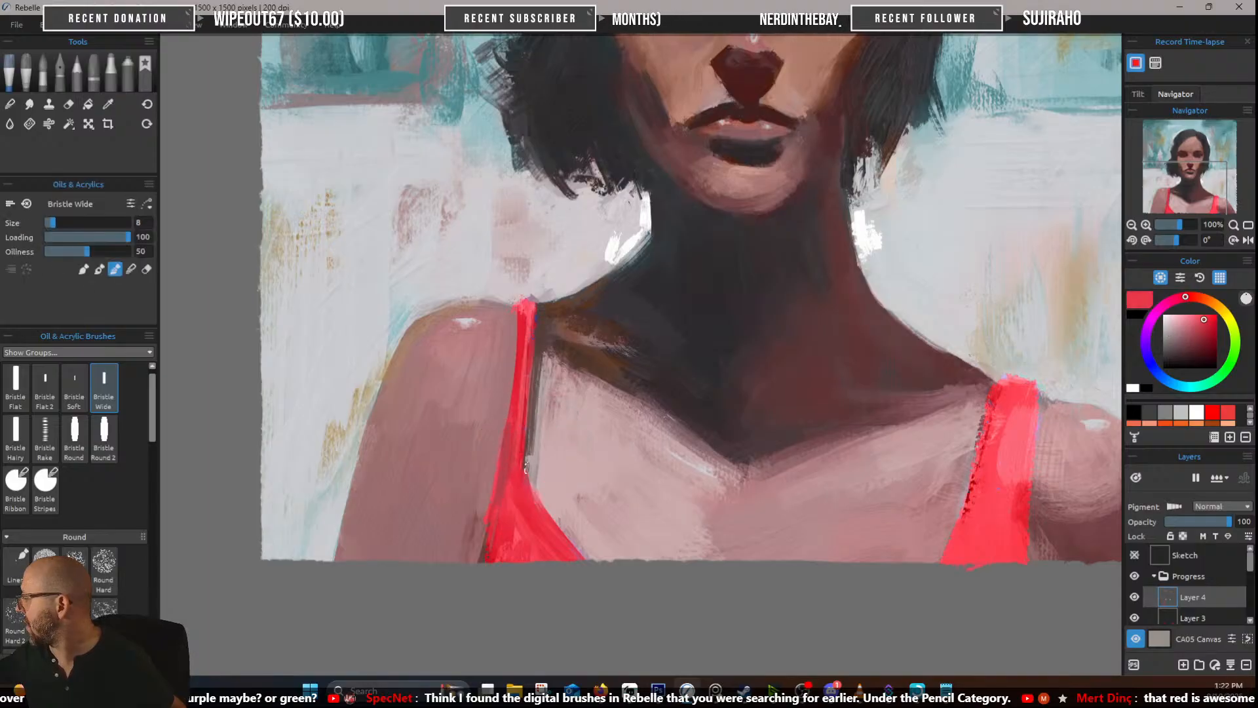
alt+click(542, 383)
mouse_move(543, 357)
mouse_down()
mouse_move(527, 478)
mouse_move(541, 326)
mouse_move(544, 355)
mouse_up()
alt+click(541, 334)
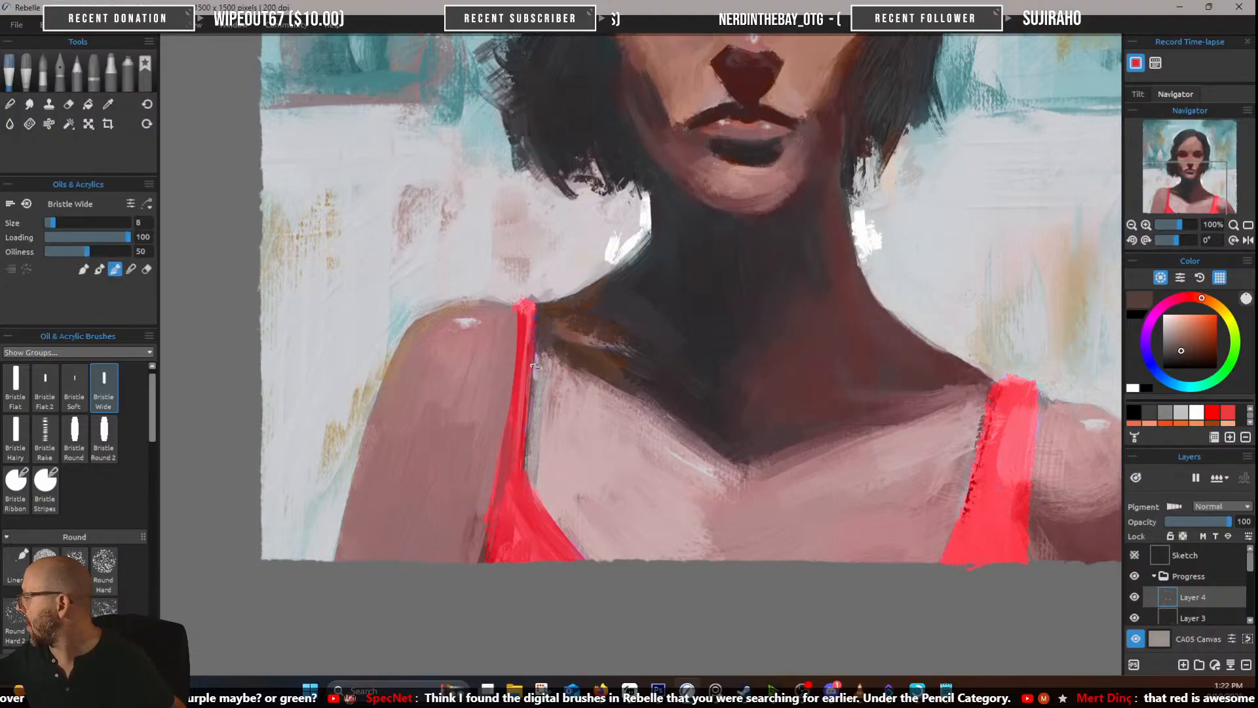
Tidy the top end of the left strap at the shoulder with sampled pale background colour and pick up the strap's red again
alt+click(527, 309)
alt+click(520, 285)
drag(519, 298, 539, 294)
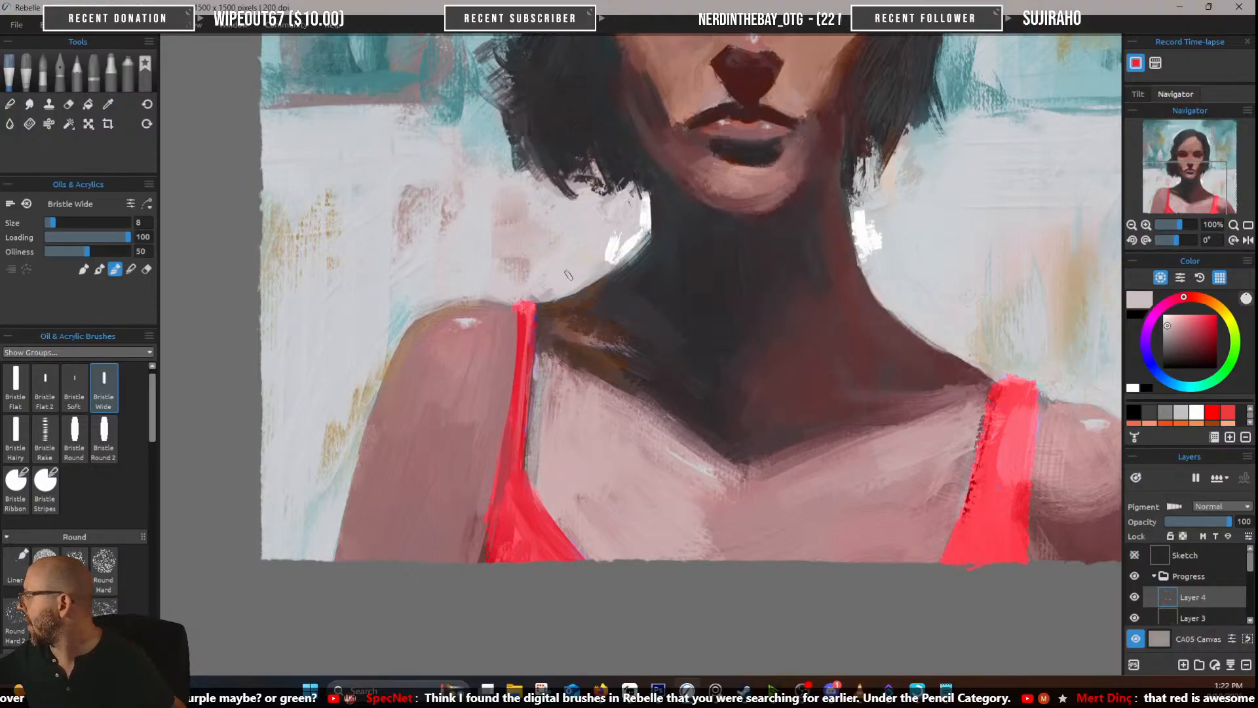
alt+click(520, 308)
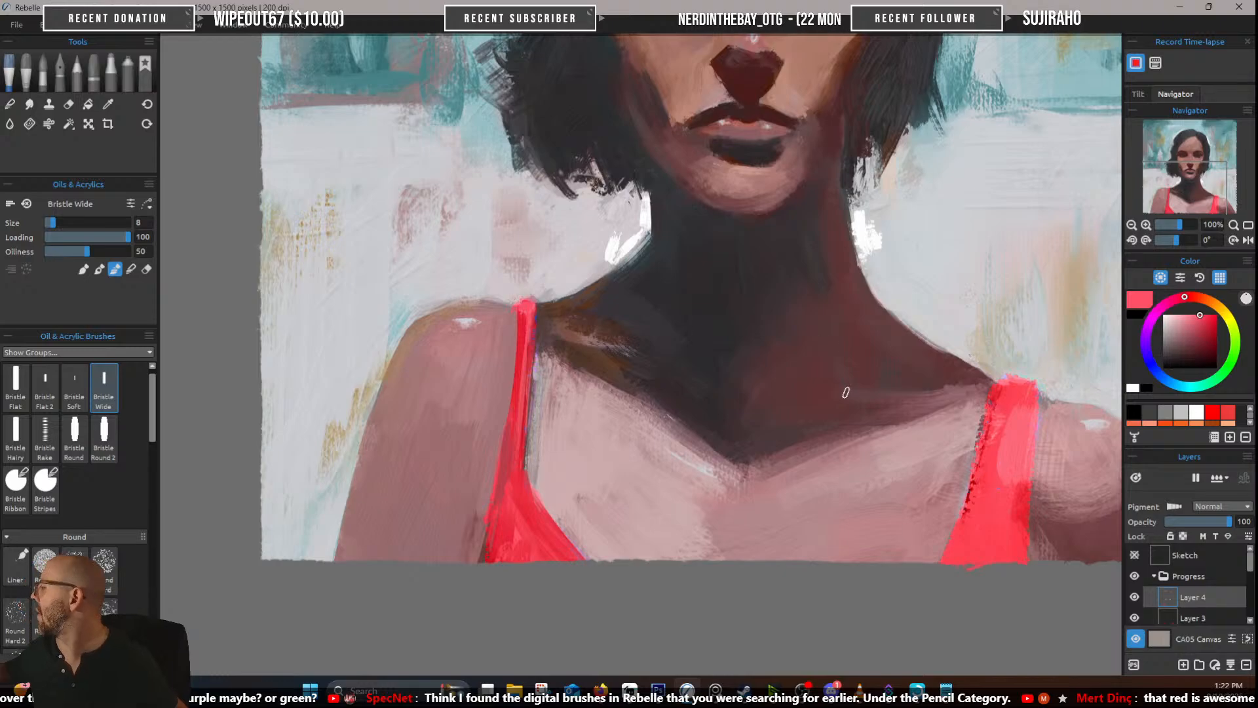
Repaint the right strap from the shoulder to the canvas edge with reds sampled from the straps, covering its rough inner edge
drag(875, 406, 684, 335)
alt+click(327, 457)
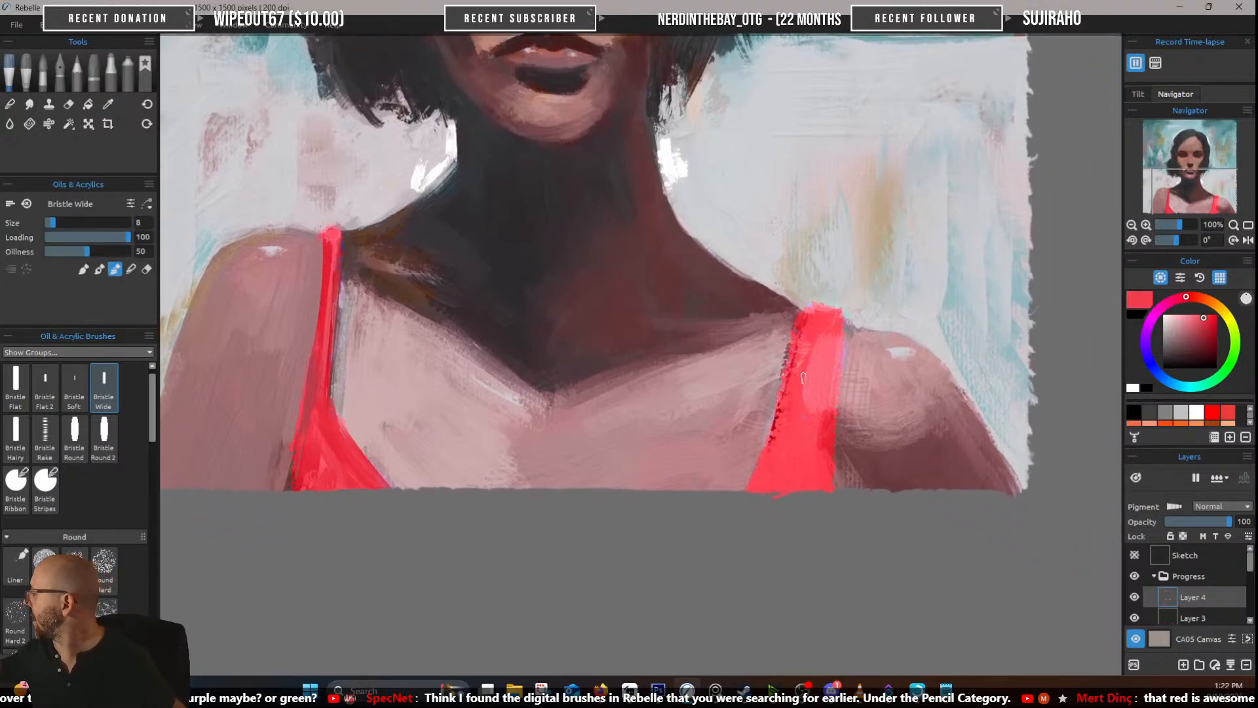
drag(796, 338, 770, 452)
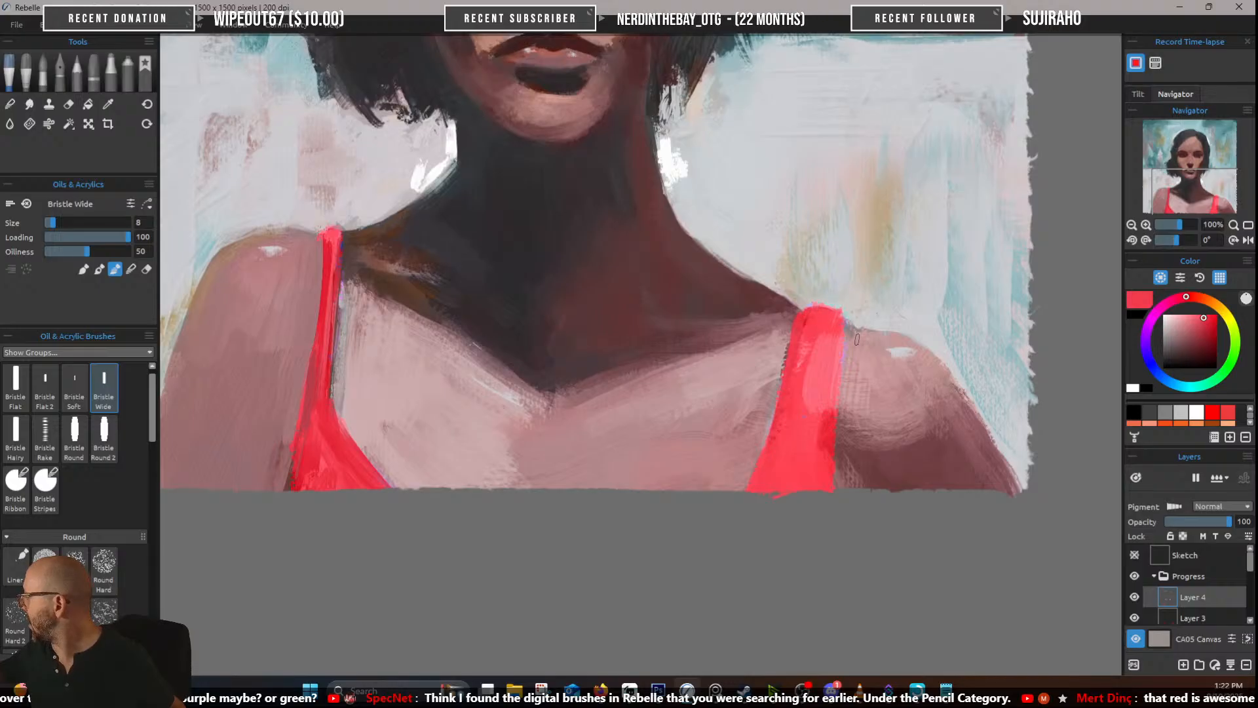
mouse_move(829, 328)
mouse_down()
mouse_move(794, 481)
mouse_move(816, 347)
mouse_move(805, 449)
mouse_up()
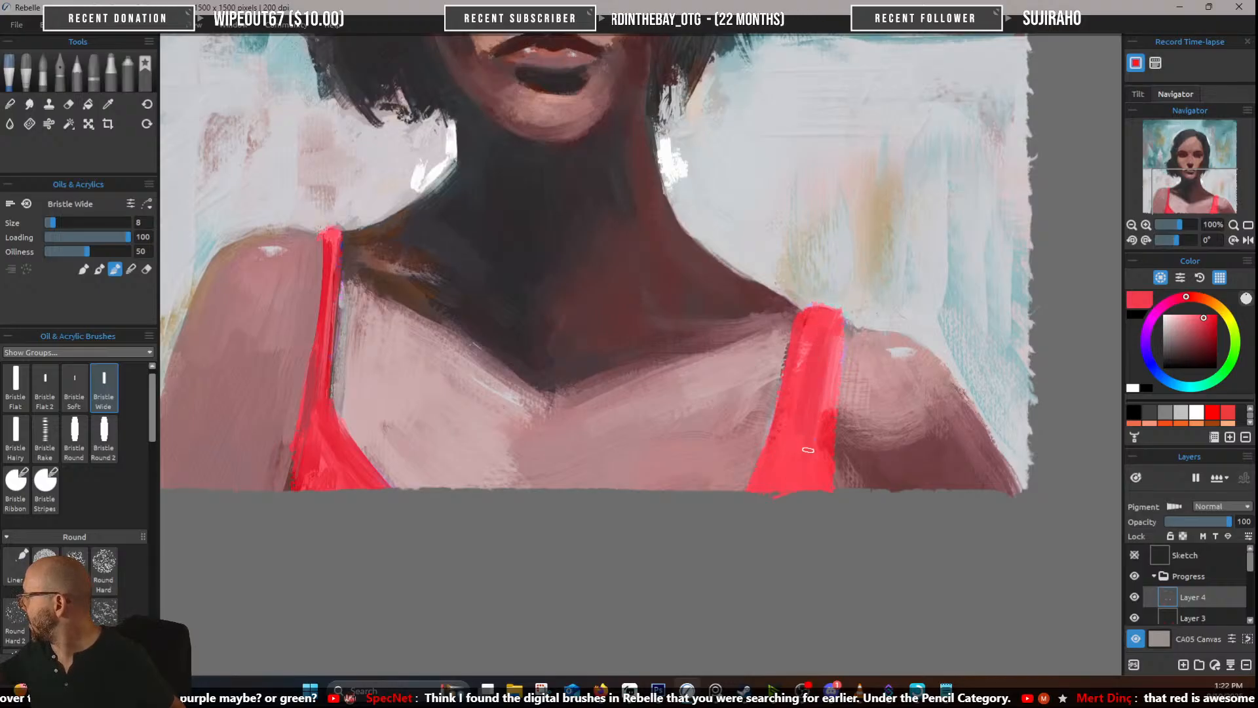
alt+click(824, 434)
drag(822, 337, 786, 524)
drag(792, 451, 765, 491)
Trim the right strap's outer edge with sampled brown shadow tone lower down and pink skin tone near the shoulder
alt+click(842, 441)
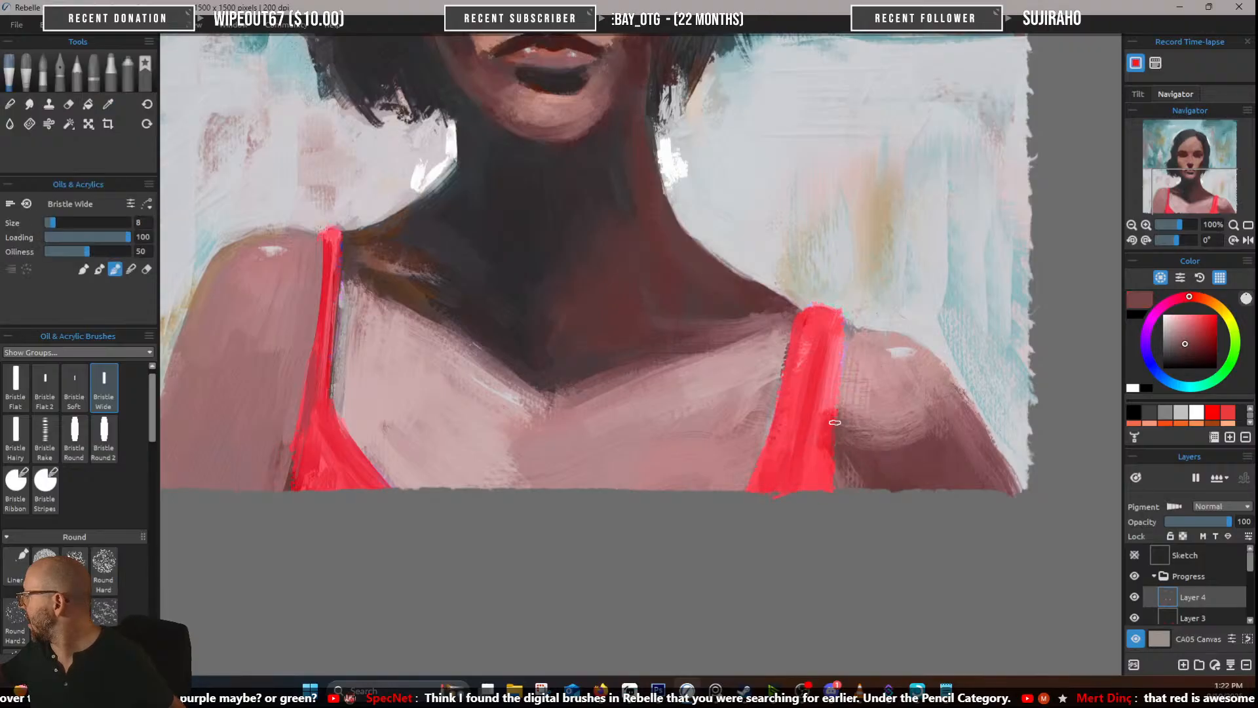
mouse_move(825, 456)
mouse_down()
mouse_move(827, 416)
mouse_move(831, 469)
mouse_up()
alt+click(773, 438)
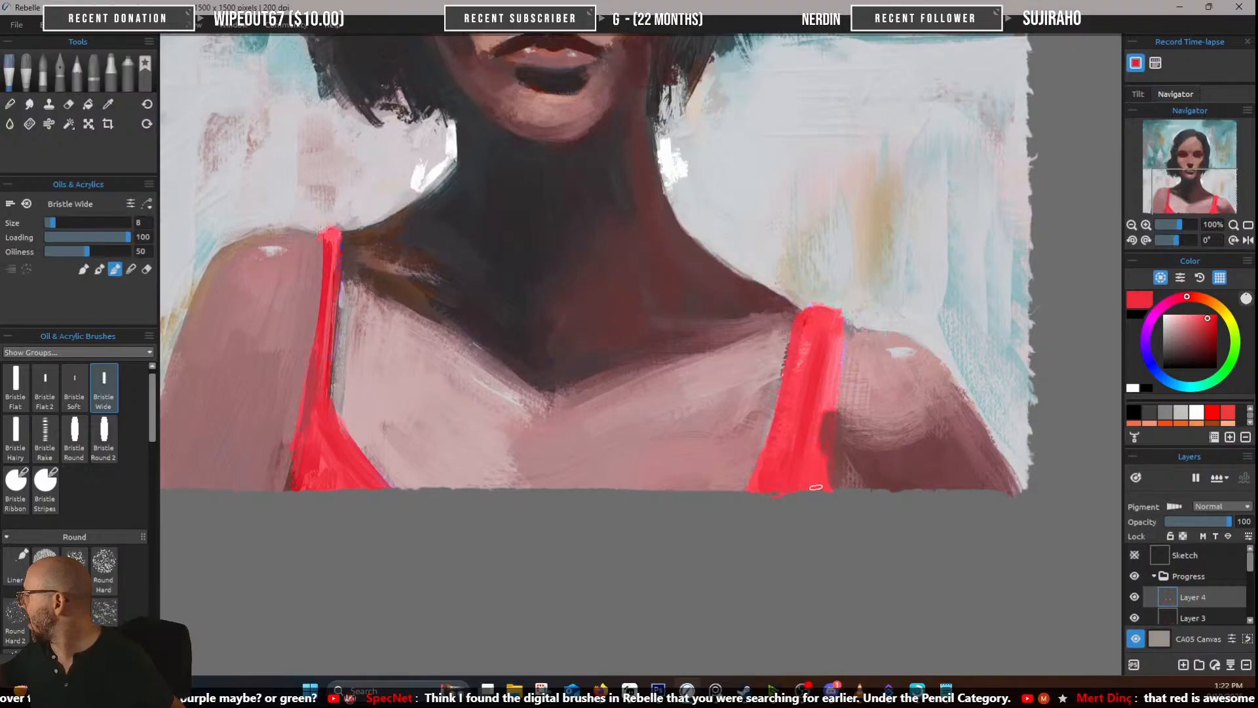
alt+click(865, 355)
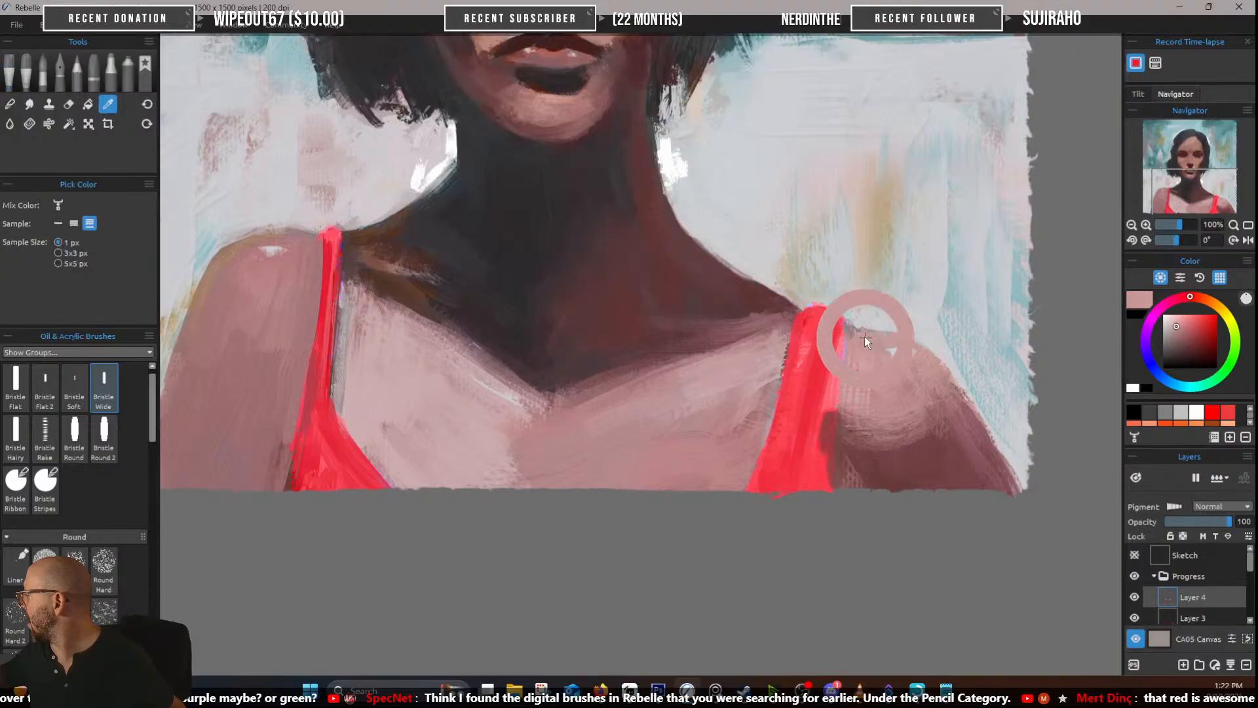
mouse_move(844, 333)
mouse_down()
mouse_move(830, 421)
mouse_move(839, 378)
mouse_move(842, 421)
mouse_up()
alt+click(865, 414)
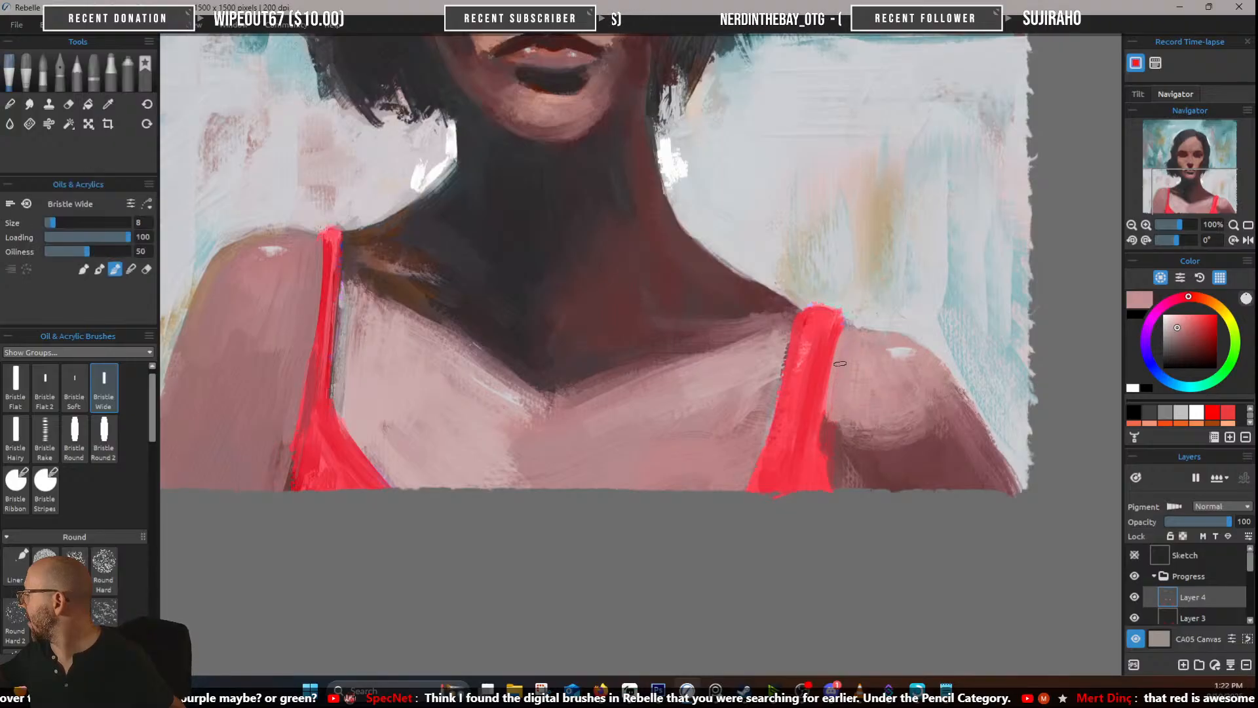
Refine the right strap's outer edge with sampled brown shadow tone, strap red and pink skin tone up to the shoulder
alt+click(828, 430)
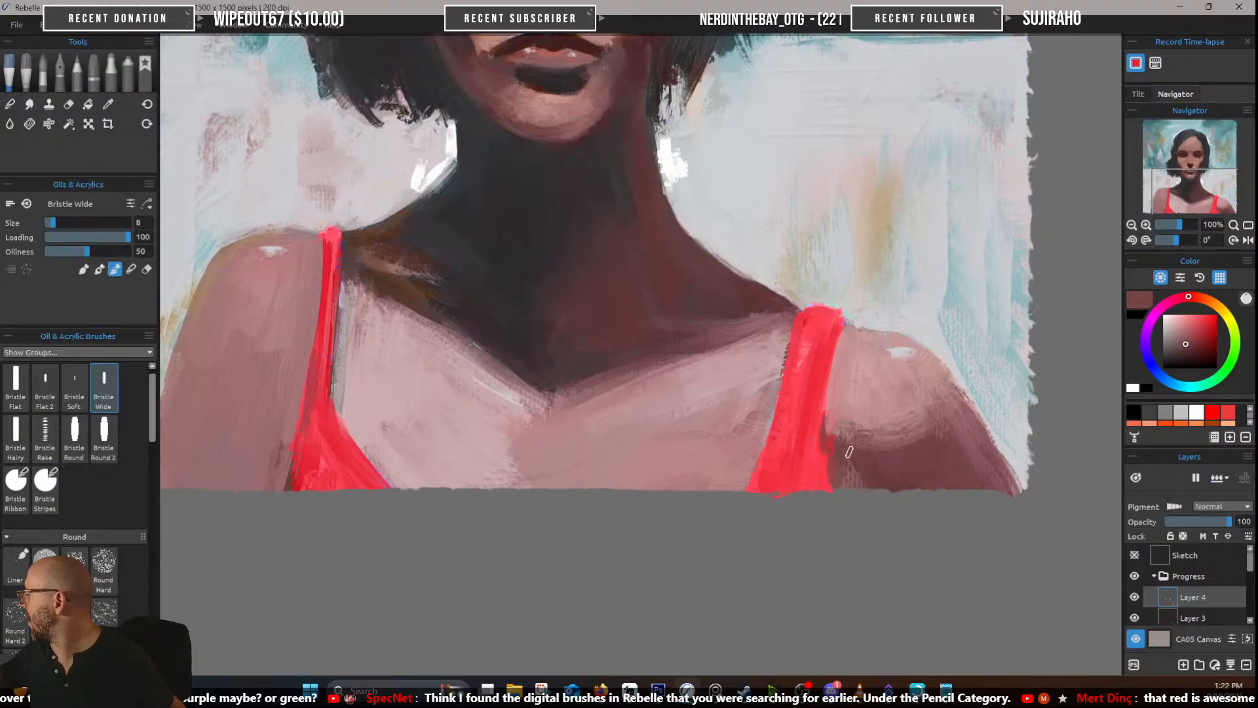
alt+click(818, 447)
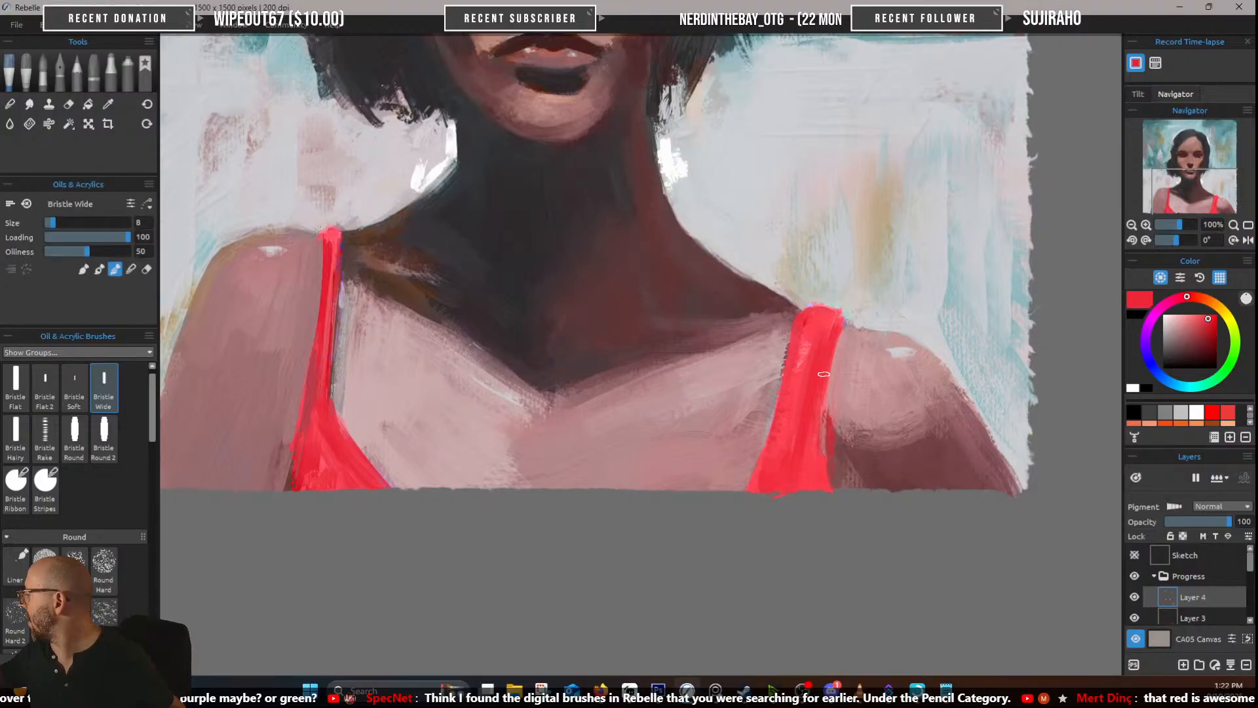
alt+click(838, 351)
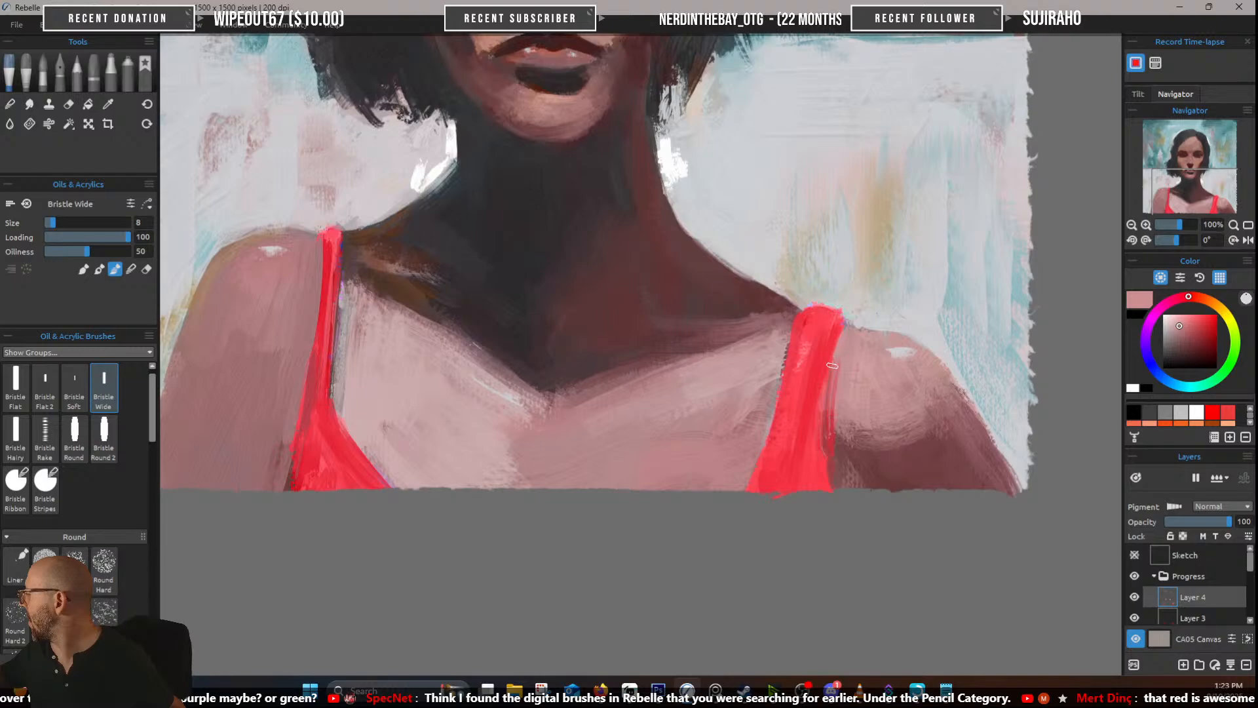
alt+click(850, 336)
Paint a thin shadow line down the right strap's outer edge in dark brown sampled from the neck, at brush size 5
alt+click(758, 303)
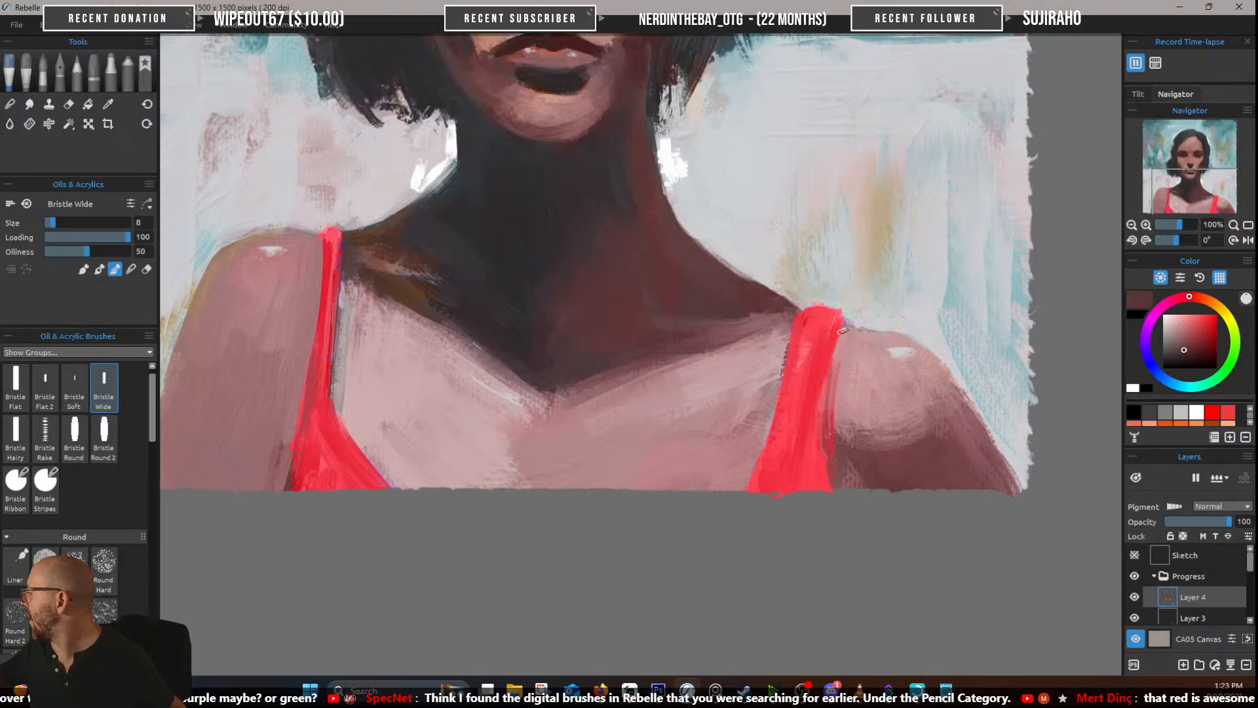
key([)
key([)
key([)
key([)
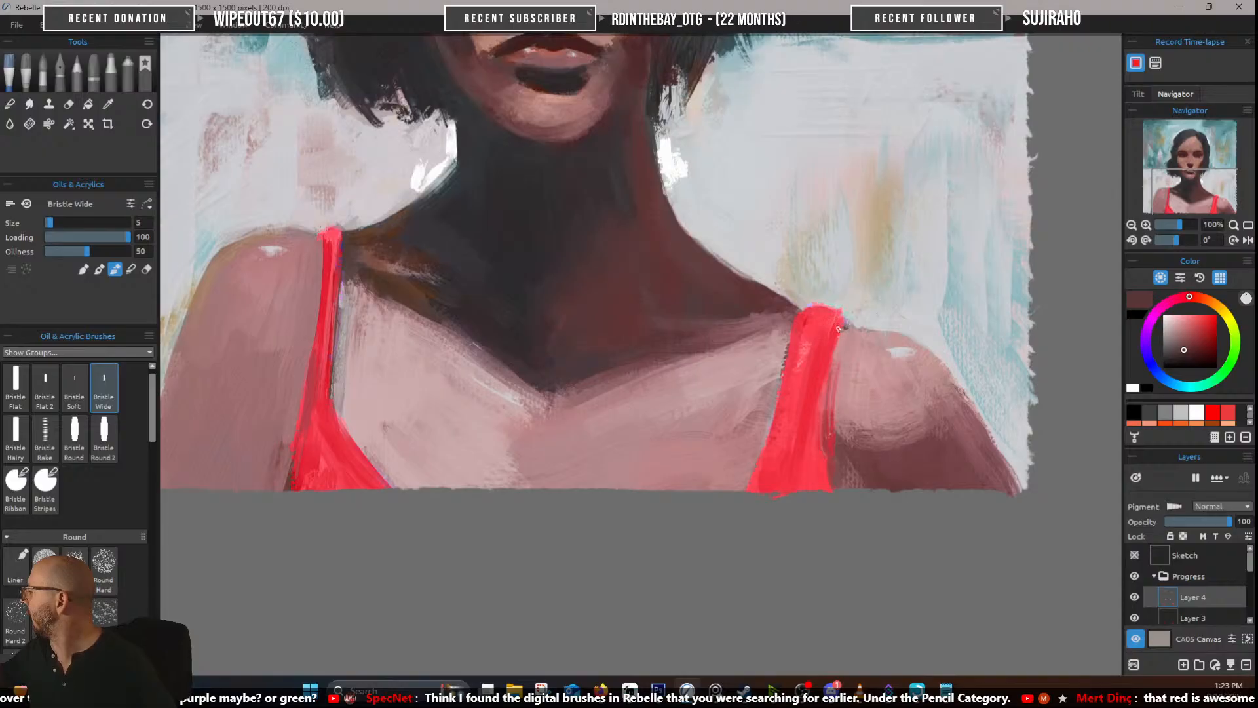
drag(847, 324, 822, 437)
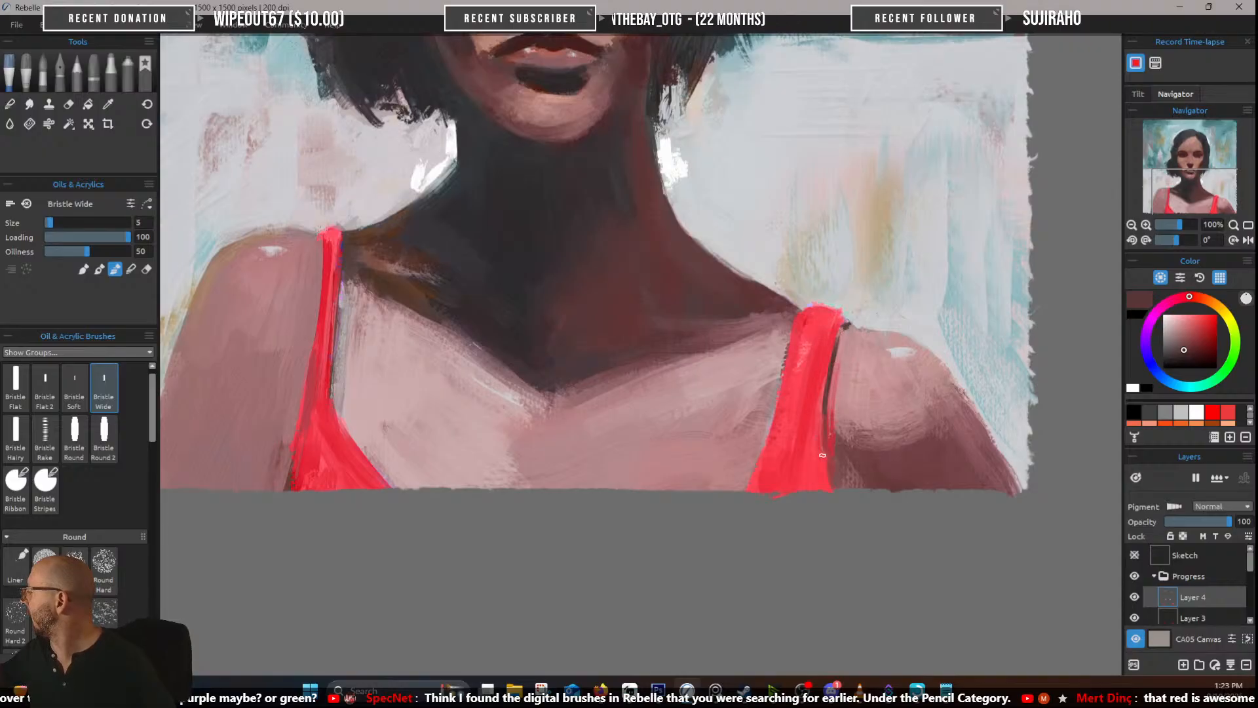
Clean both edges of the right strap with sampled skin tones and tidy its top end with sampled pale background colour
alt+click(842, 380)
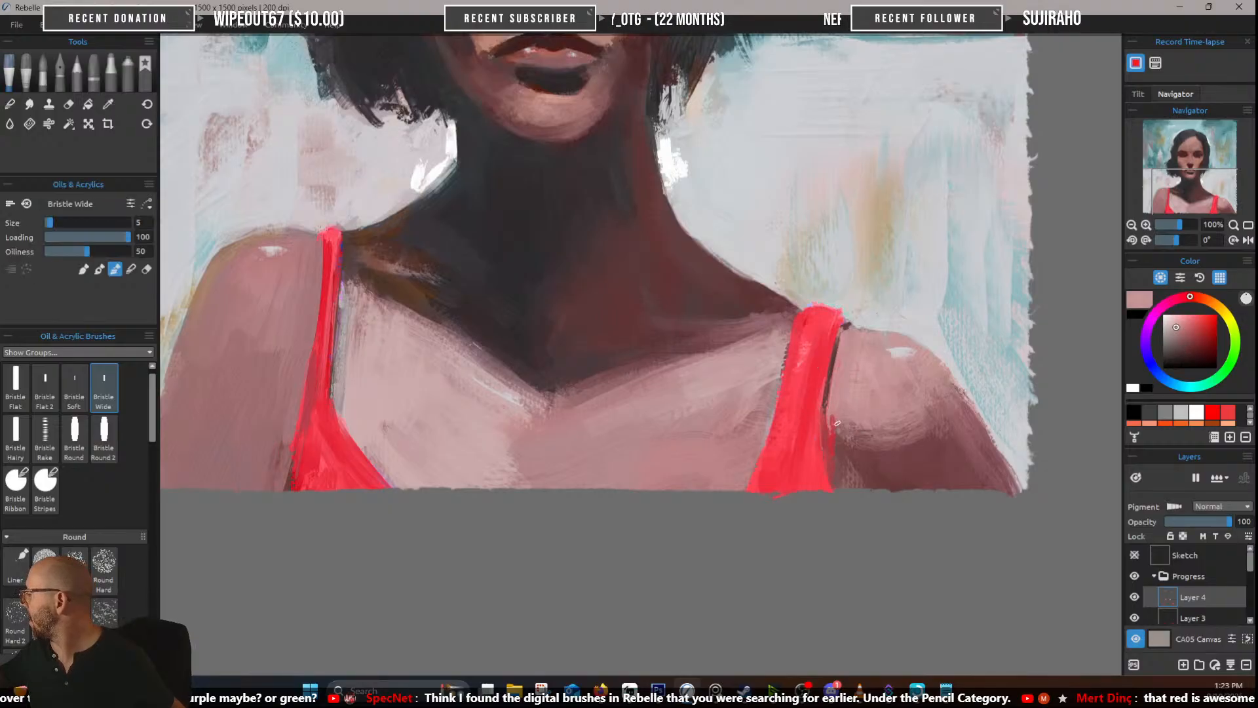
alt+click(835, 399)
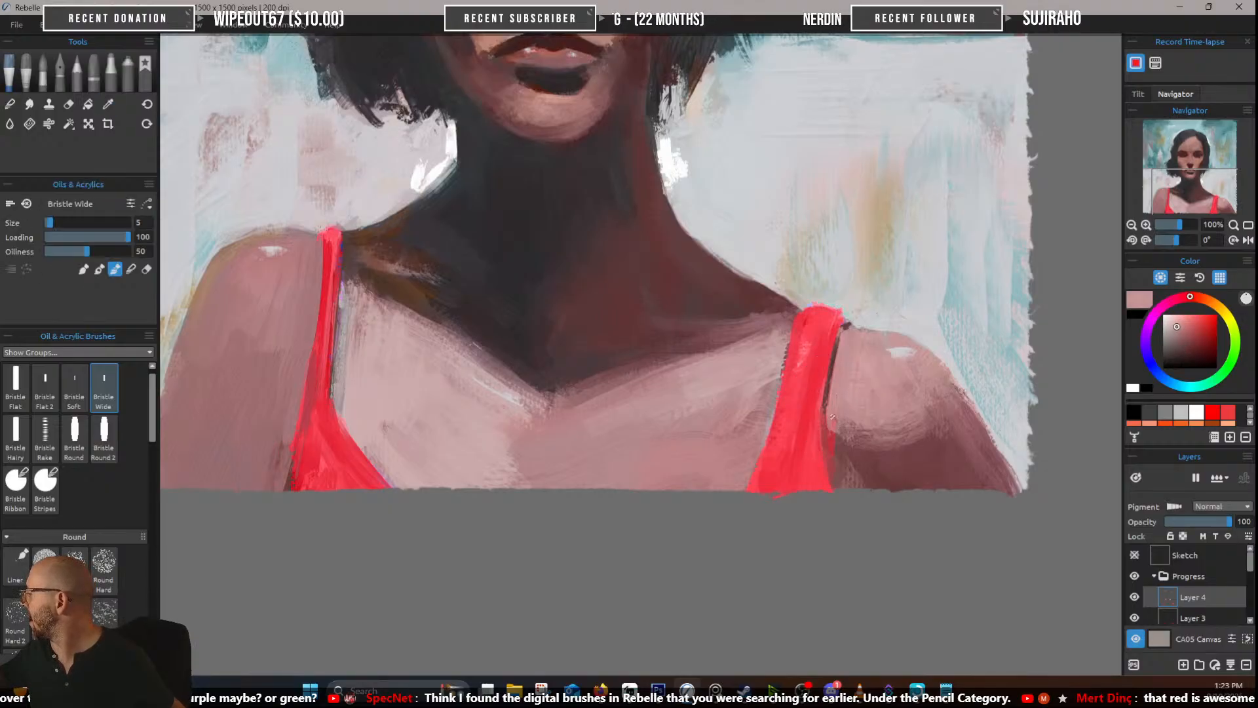
alt+click(789, 339)
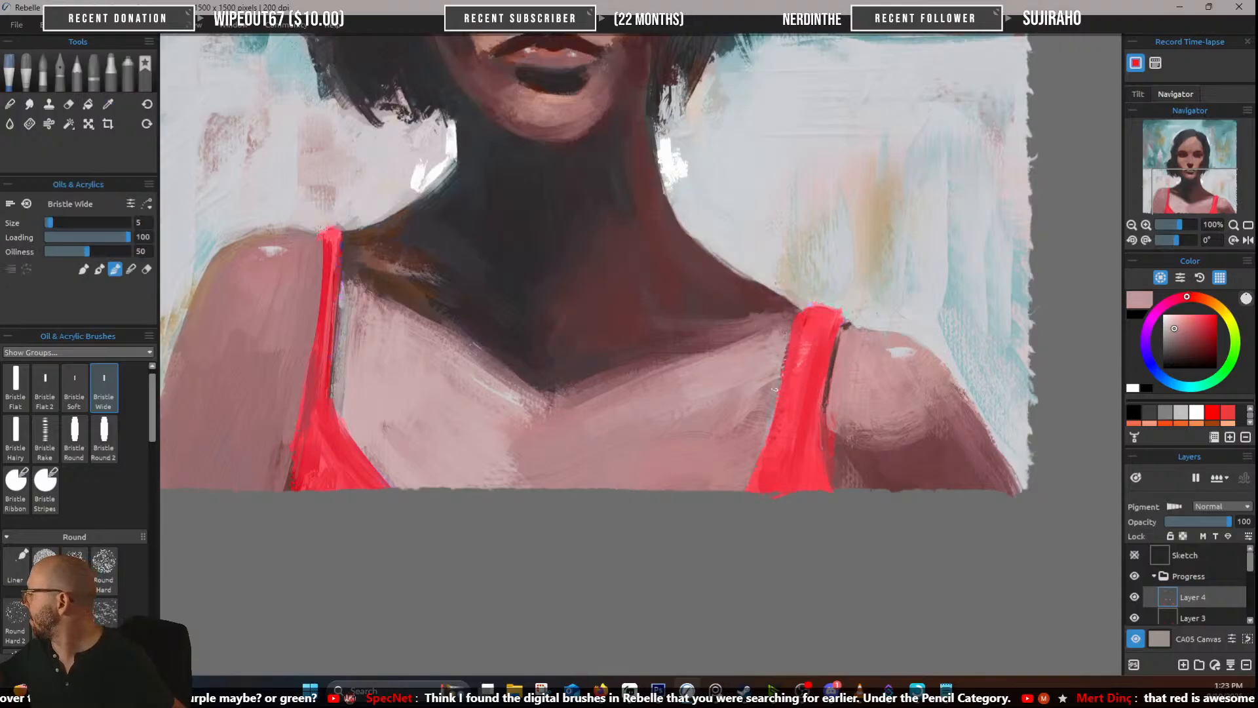
alt+click(789, 334)
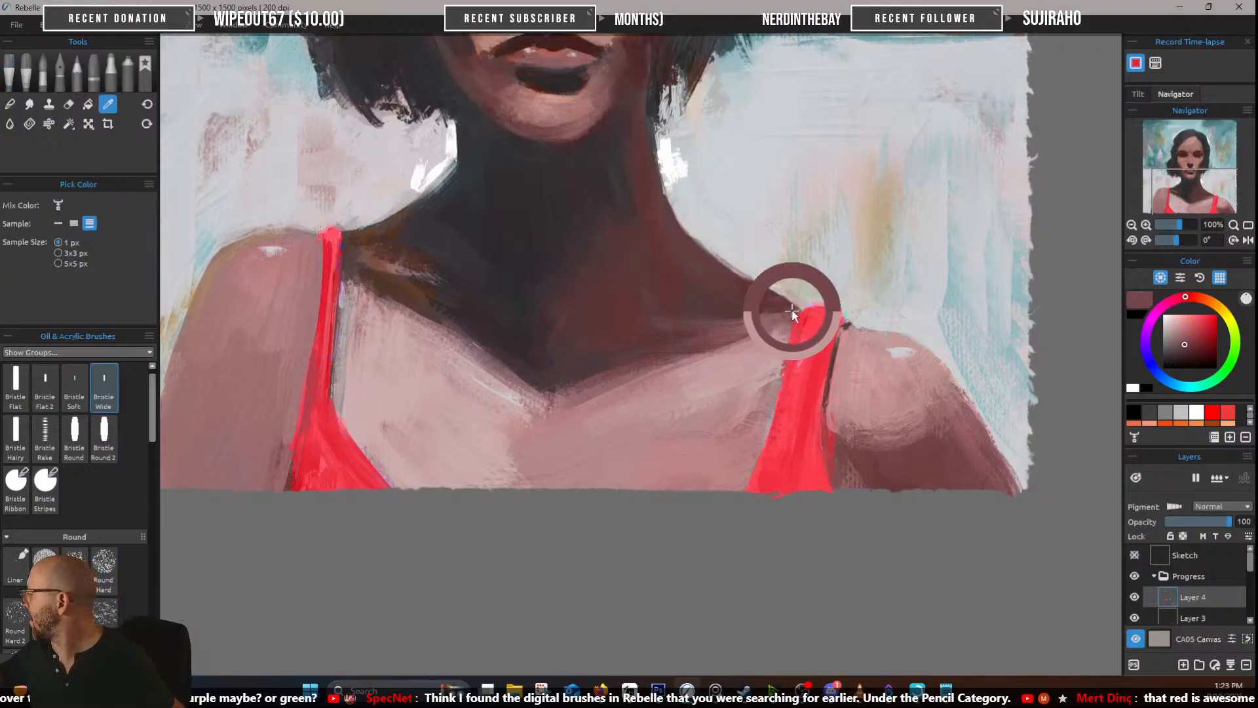
alt+click(806, 304)
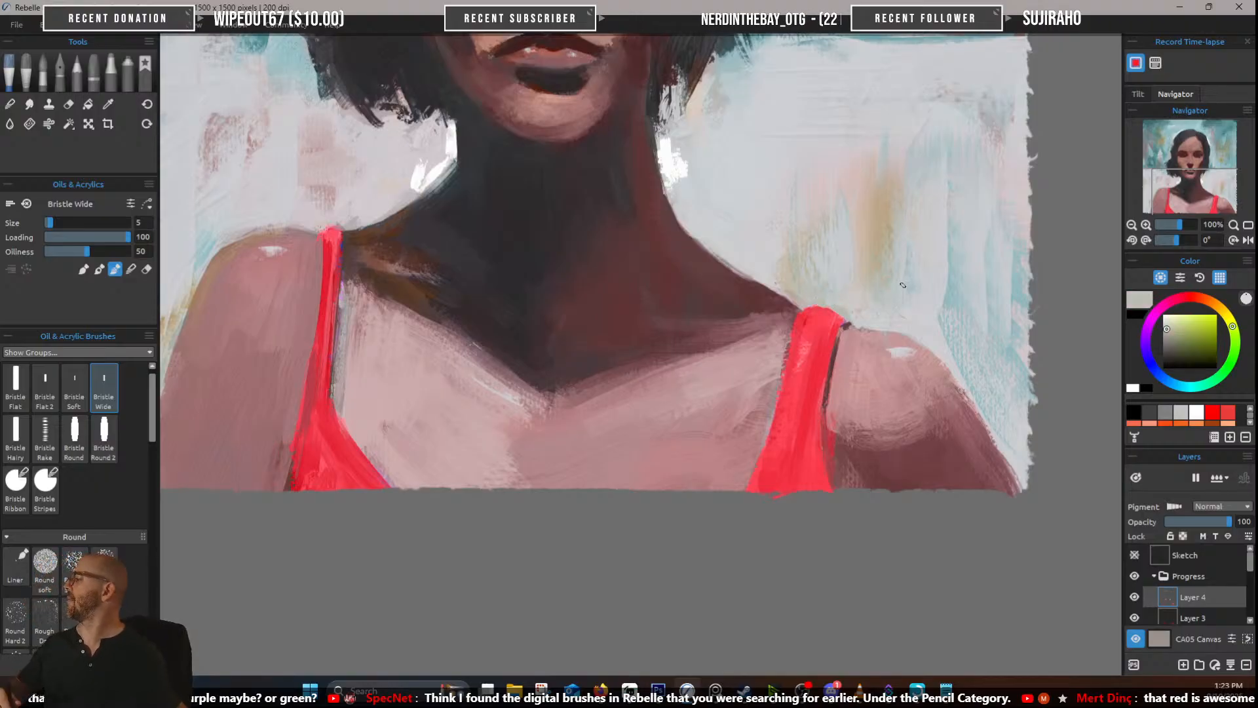
Add light red strokes along the left strap and the top of the right strap with a tone sampled from the left strap
scroll(903, 285, down, 5)
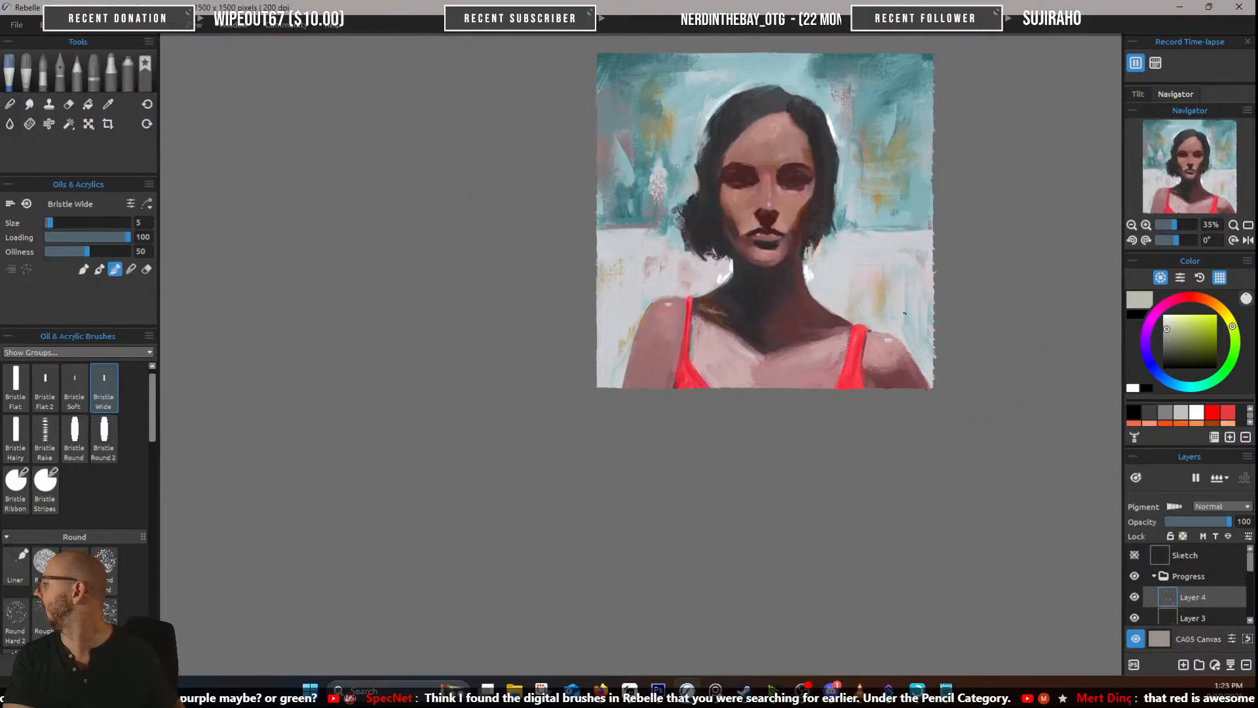
scroll(744, 350, up, 3)
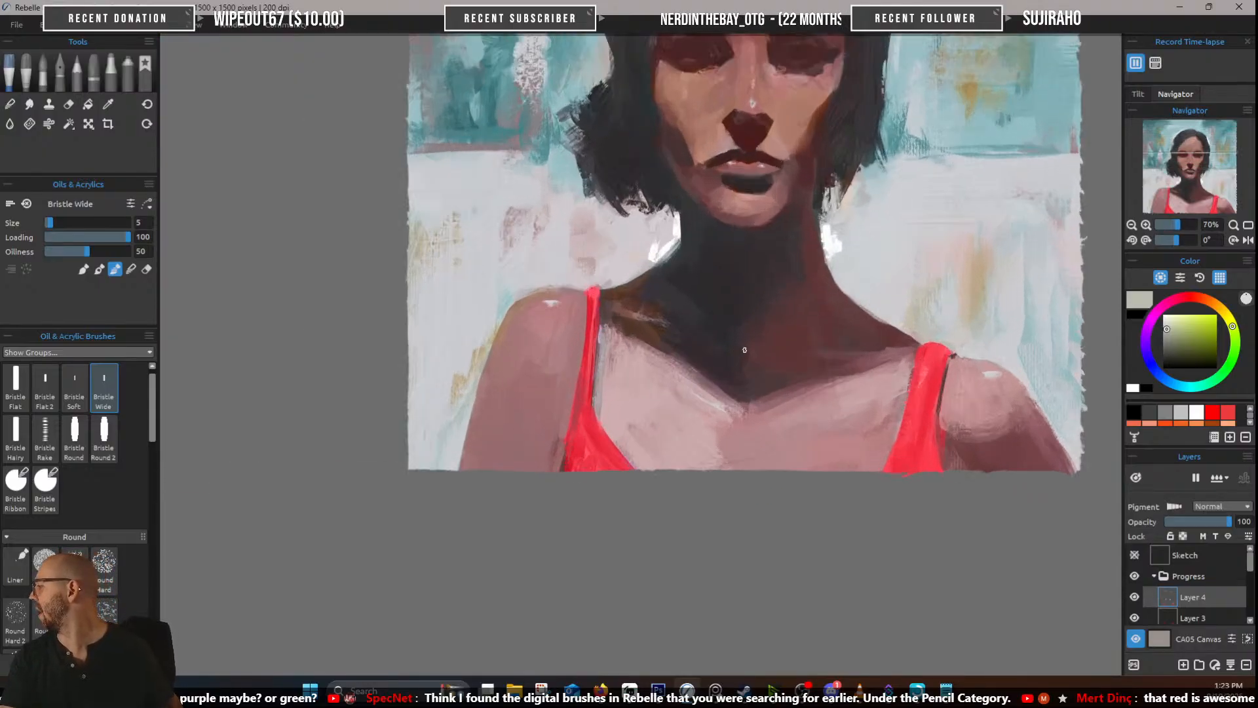
alt+click(589, 291)
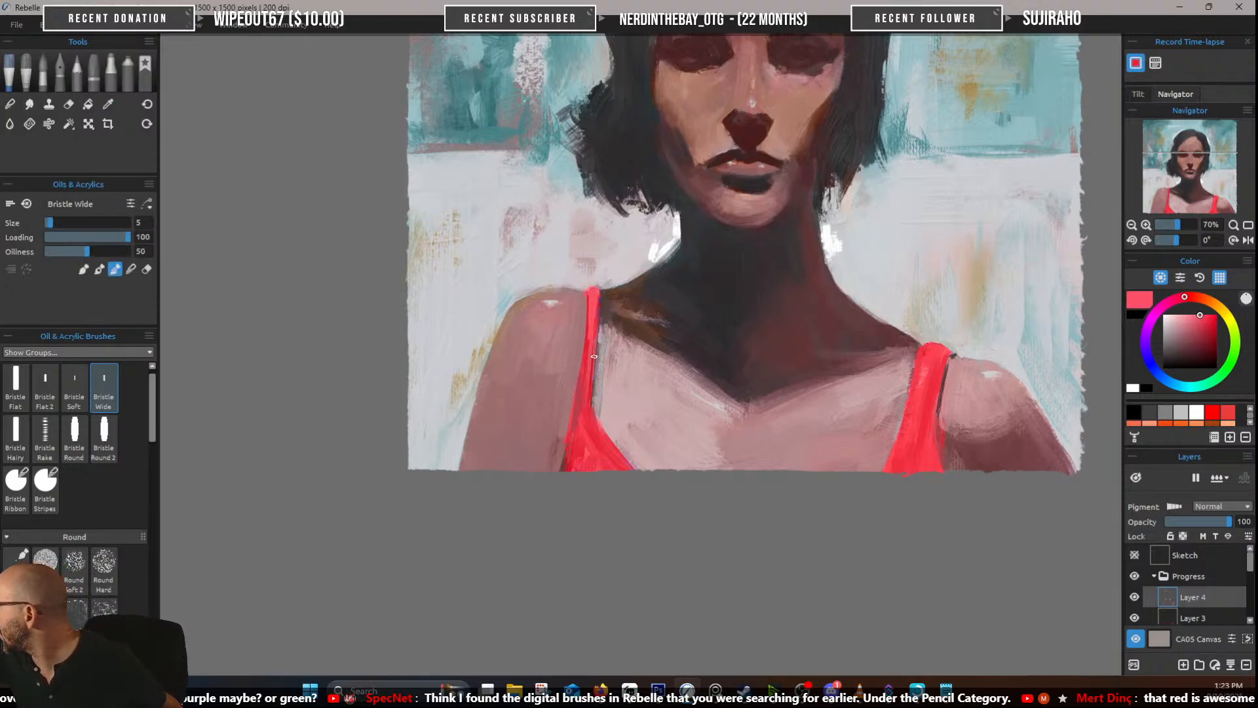
mouse_move(593, 356)
mouse_down()
mouse_move(585, 385)
mouse_move(594, 332)
mouse_up()
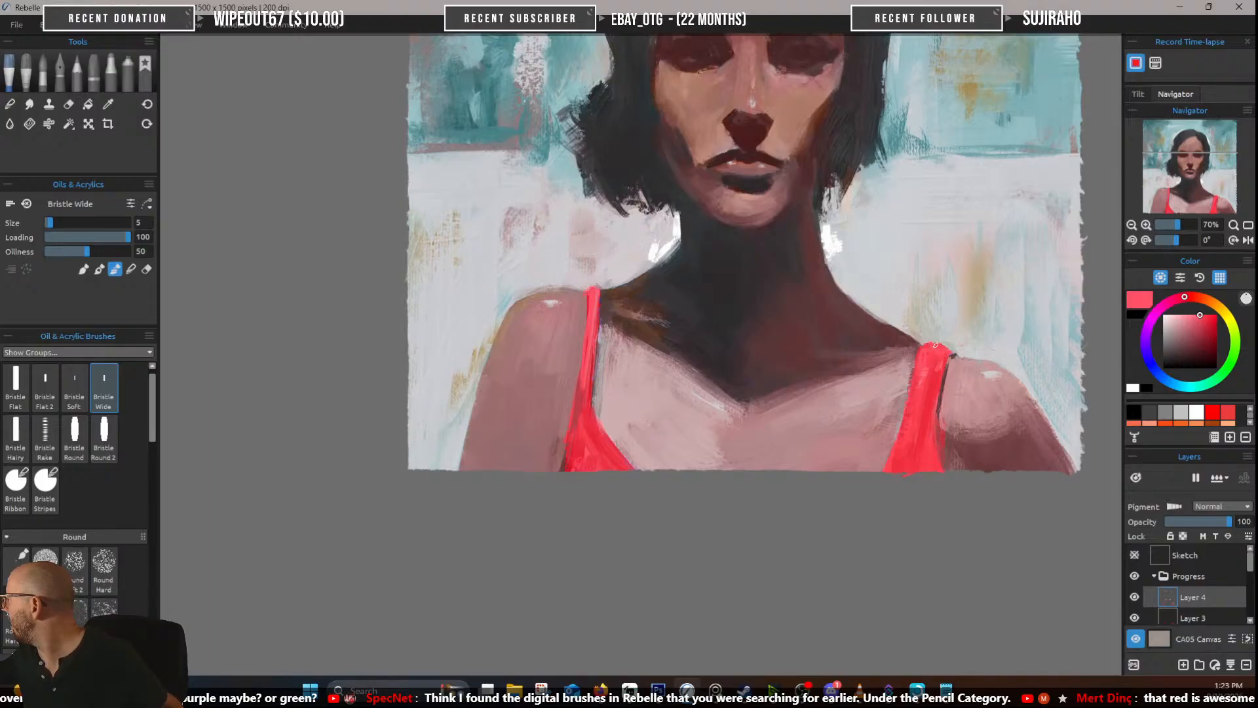
drag(963, 422, 876, 523)
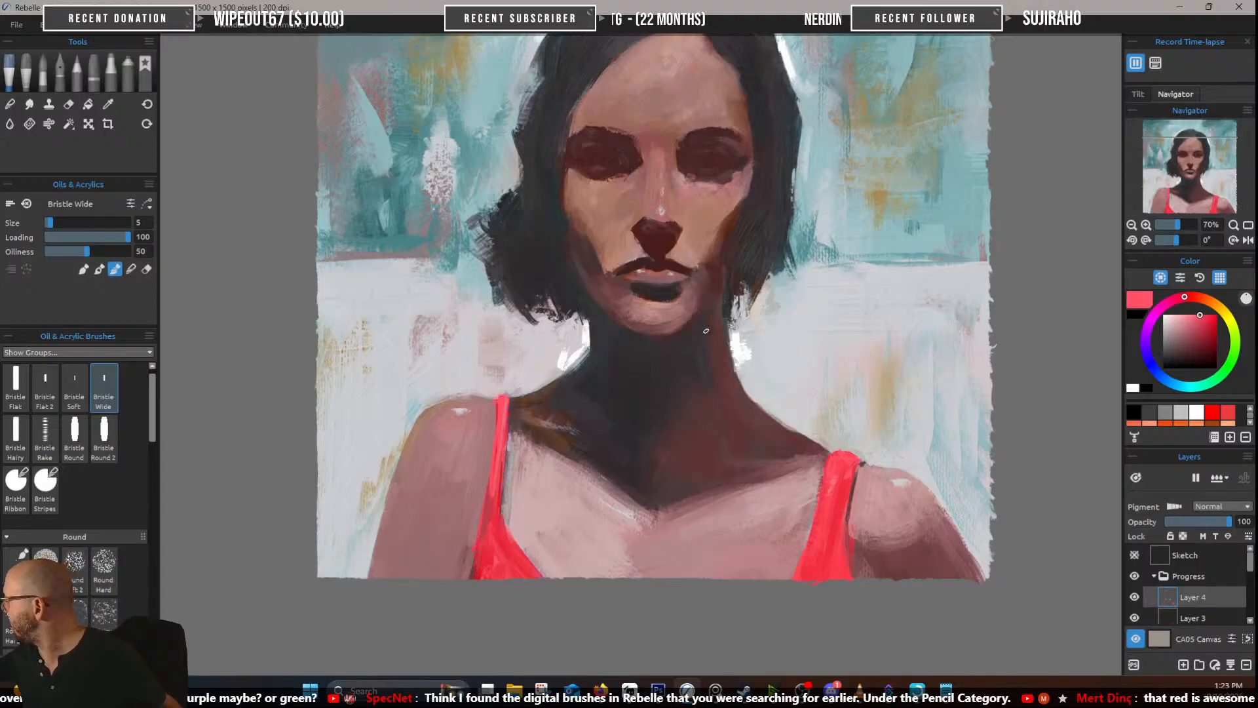
Touch up the jaw, the area between the brows and the skin below the right eye with sampled neighbouring skin tones
alt+click(691, 316)
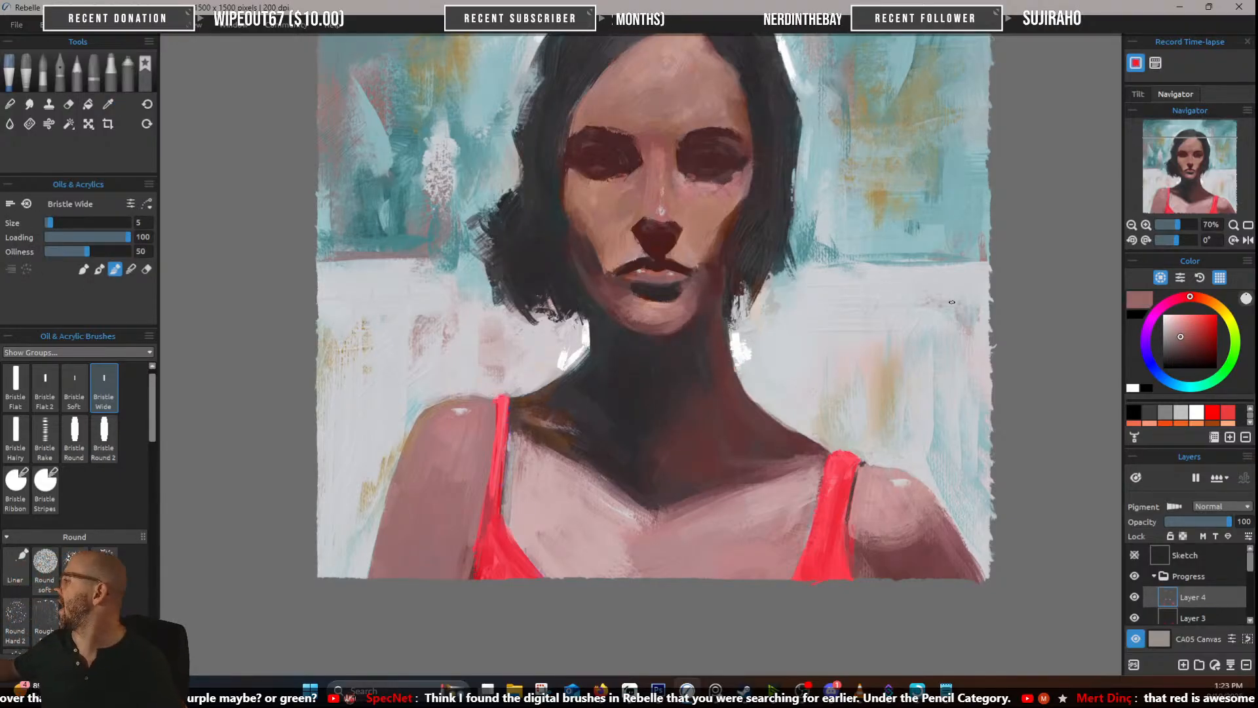
scroll(758, 229, up, 2)
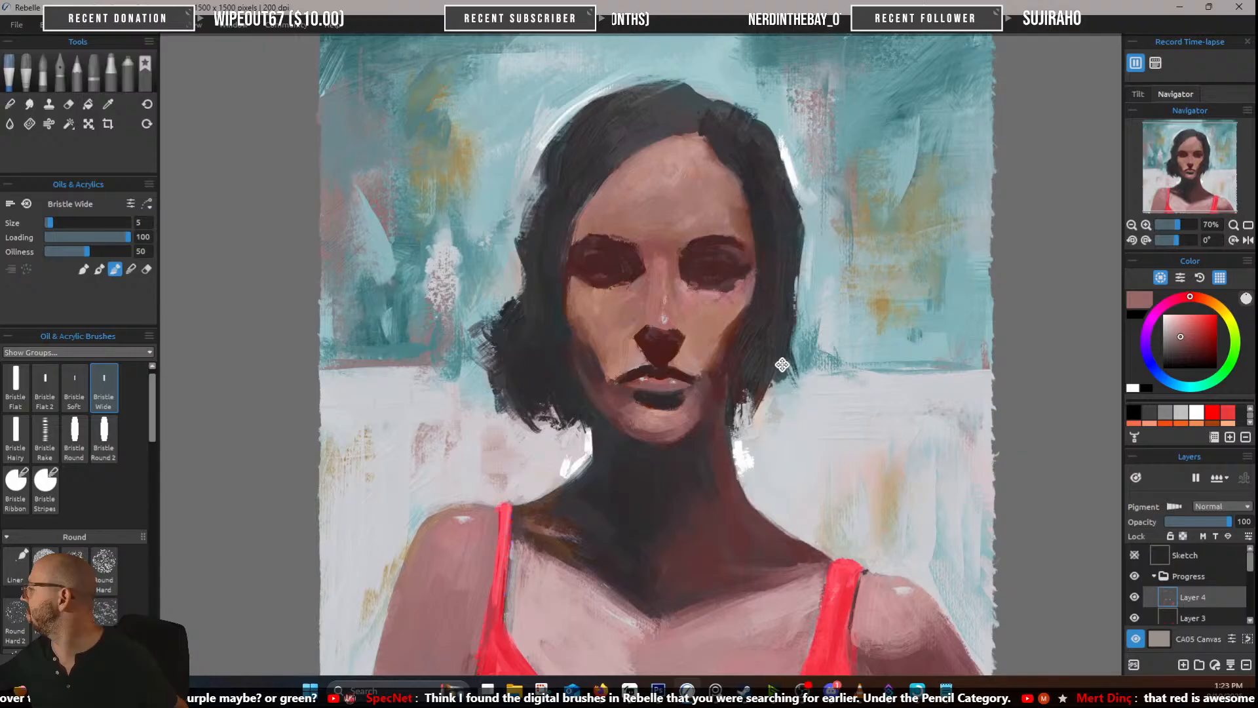
alt+click(685, 258)
alt+click(679, 244)
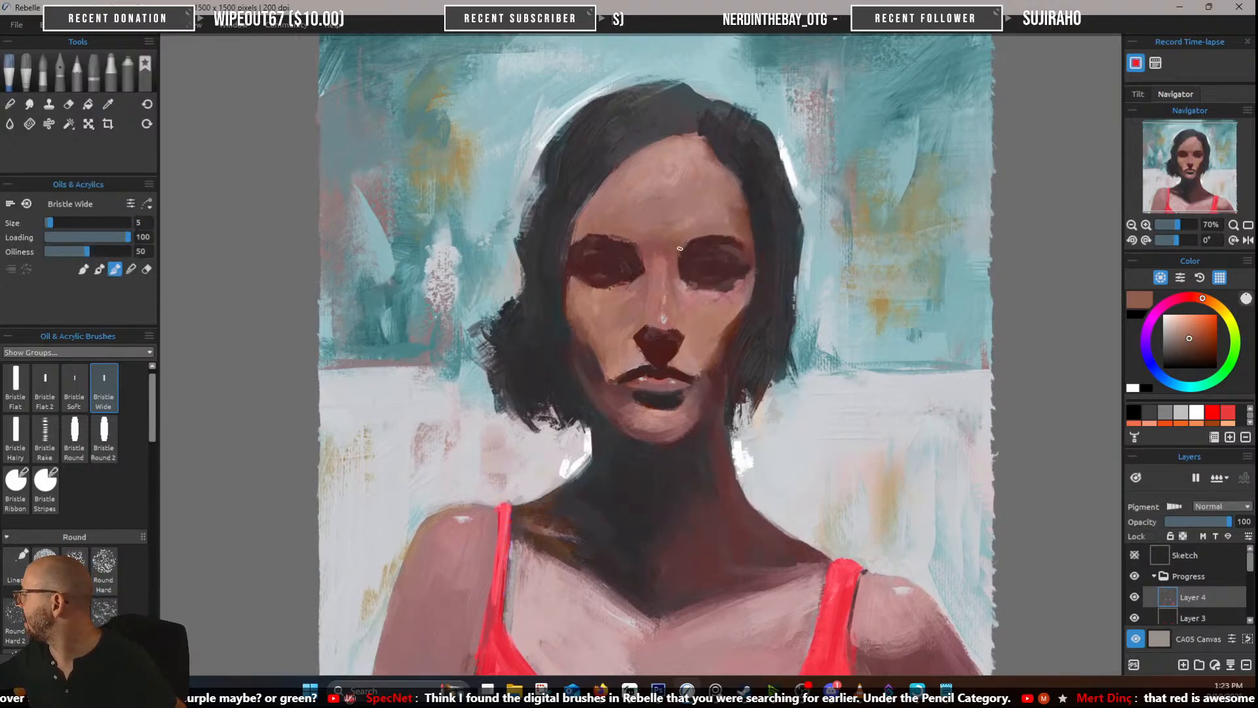
alt+click(641, 256)
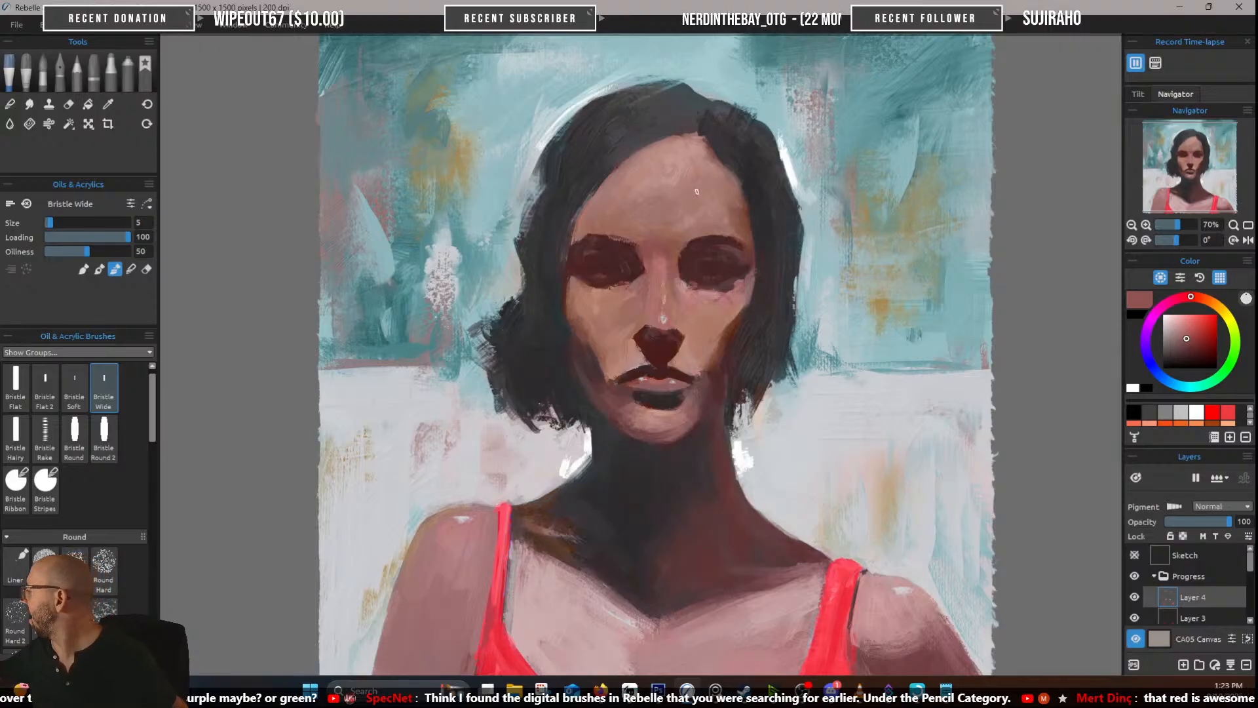
alt+click(703, 296)
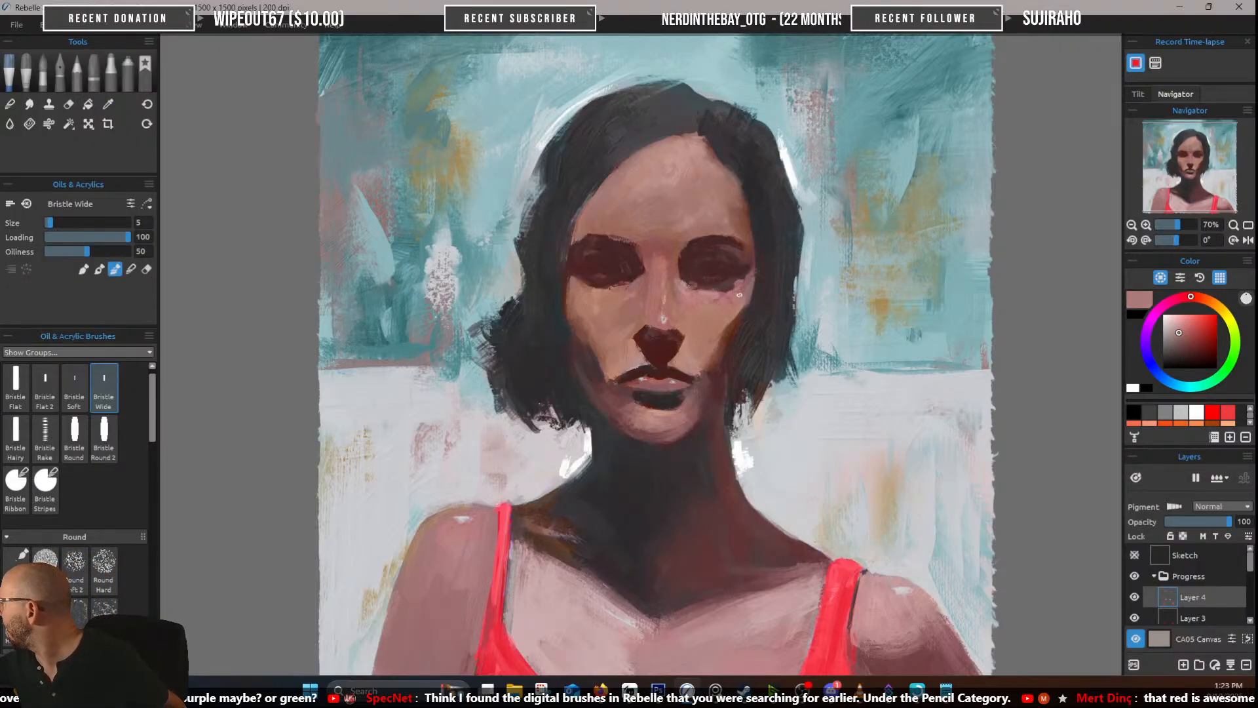
alt+click(717, 292)
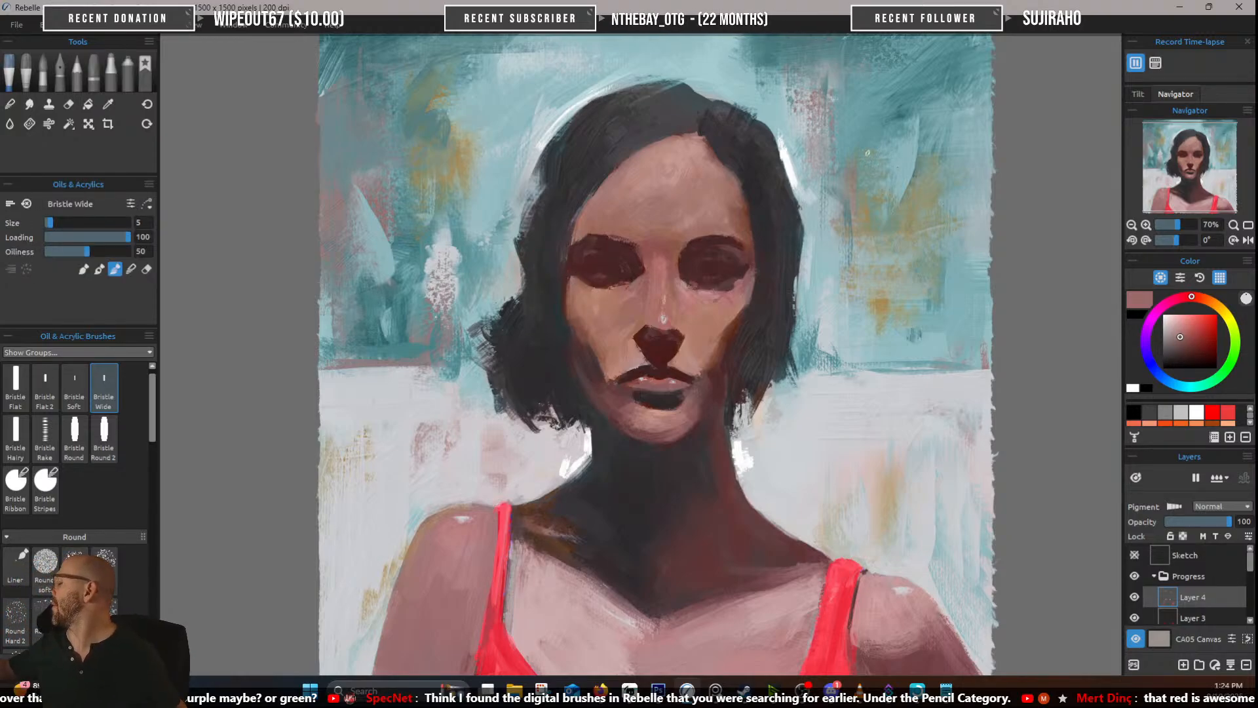
Rework the nose bridge beside the inner eye corners with reddish-brown tones sampled from the brow area
alt+click(646, 244)
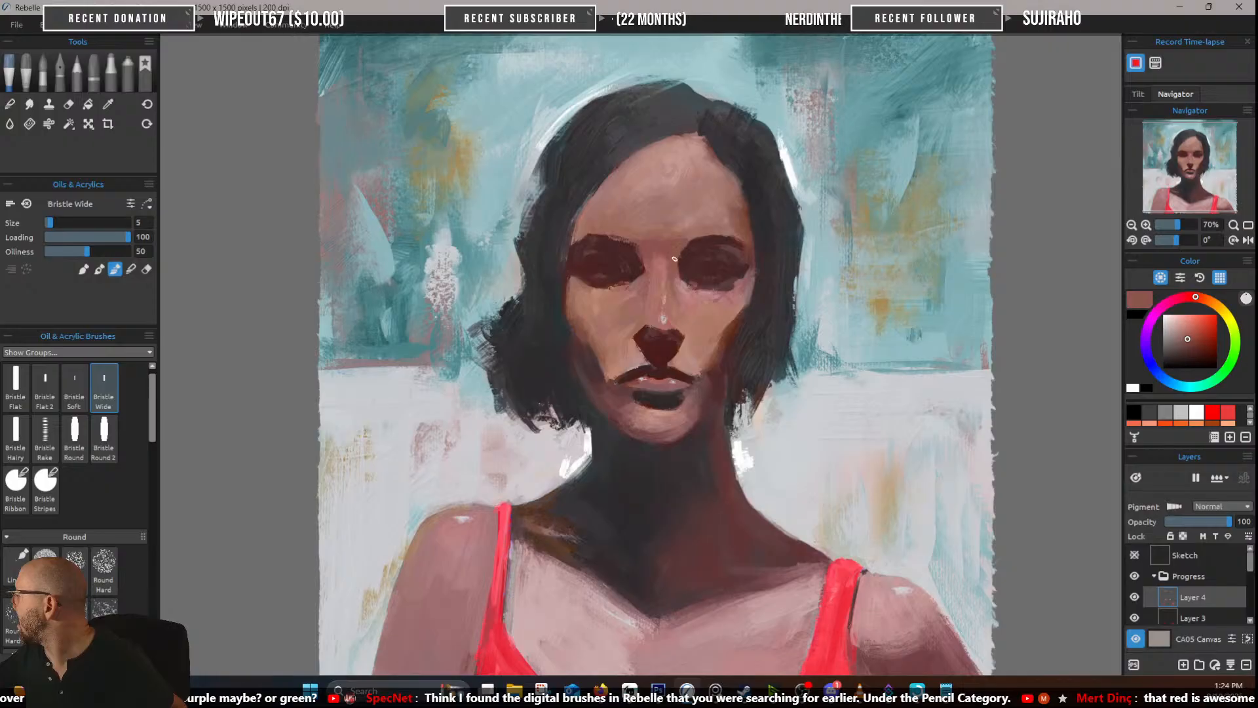
alt+click(655, 247)
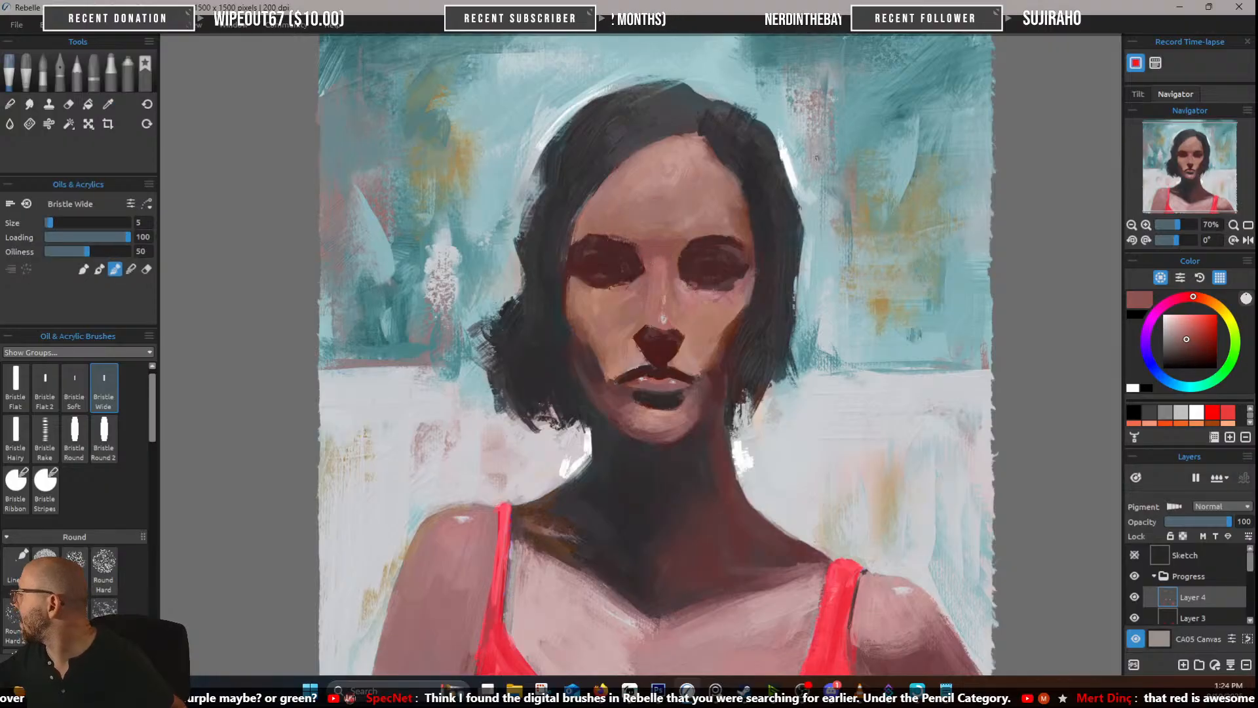
alt+click(650, 236)
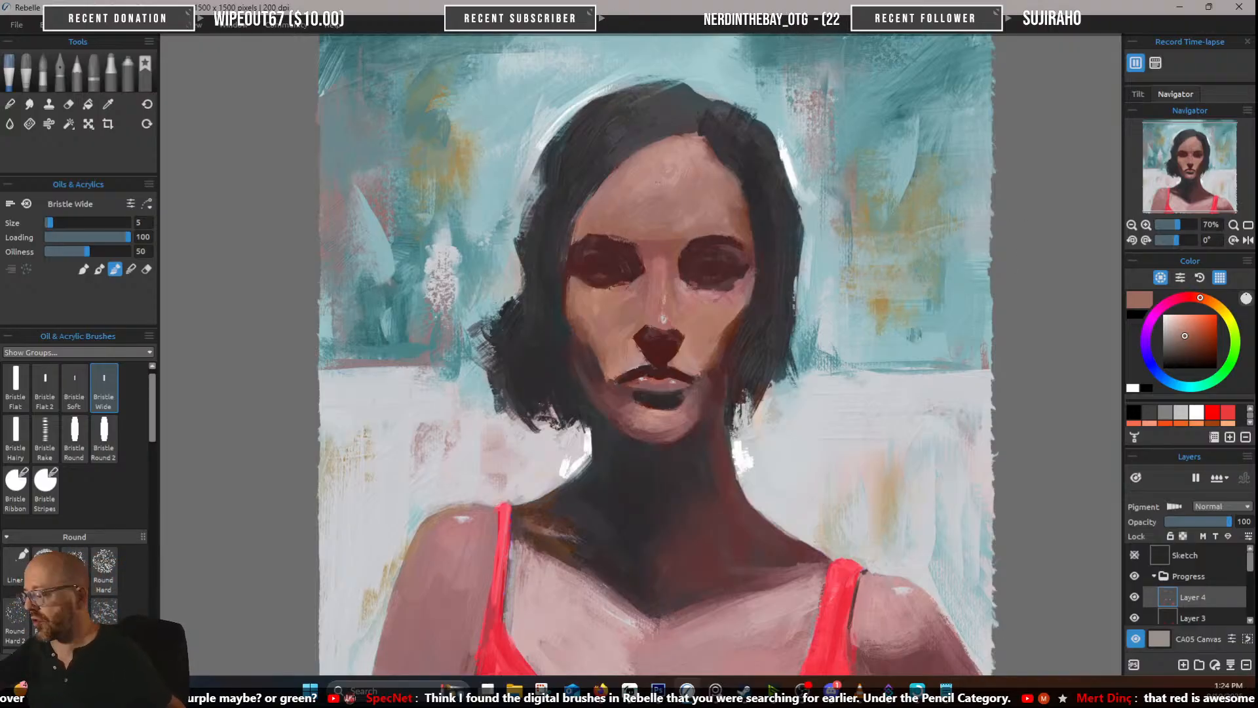
Switch to the Bristle Round 2 brush and blend the brow area and nose bridge with sampled skin tones
click(103, 429)
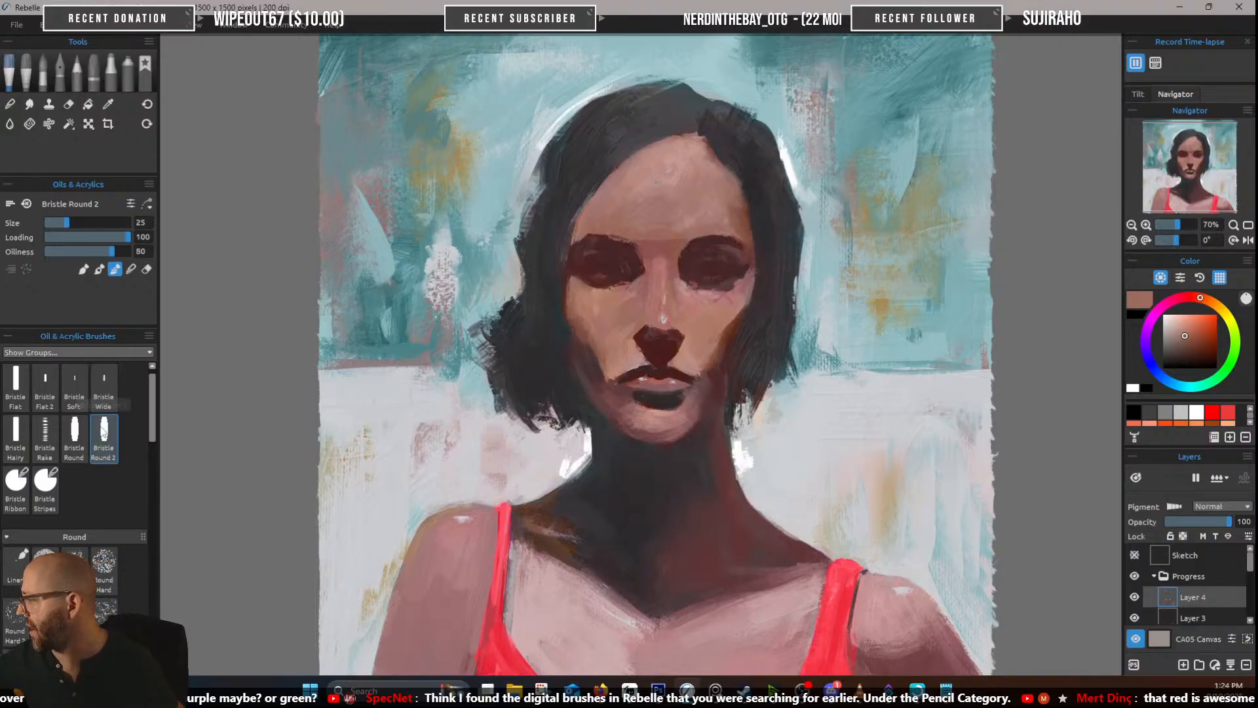
alt+click(641, 243)
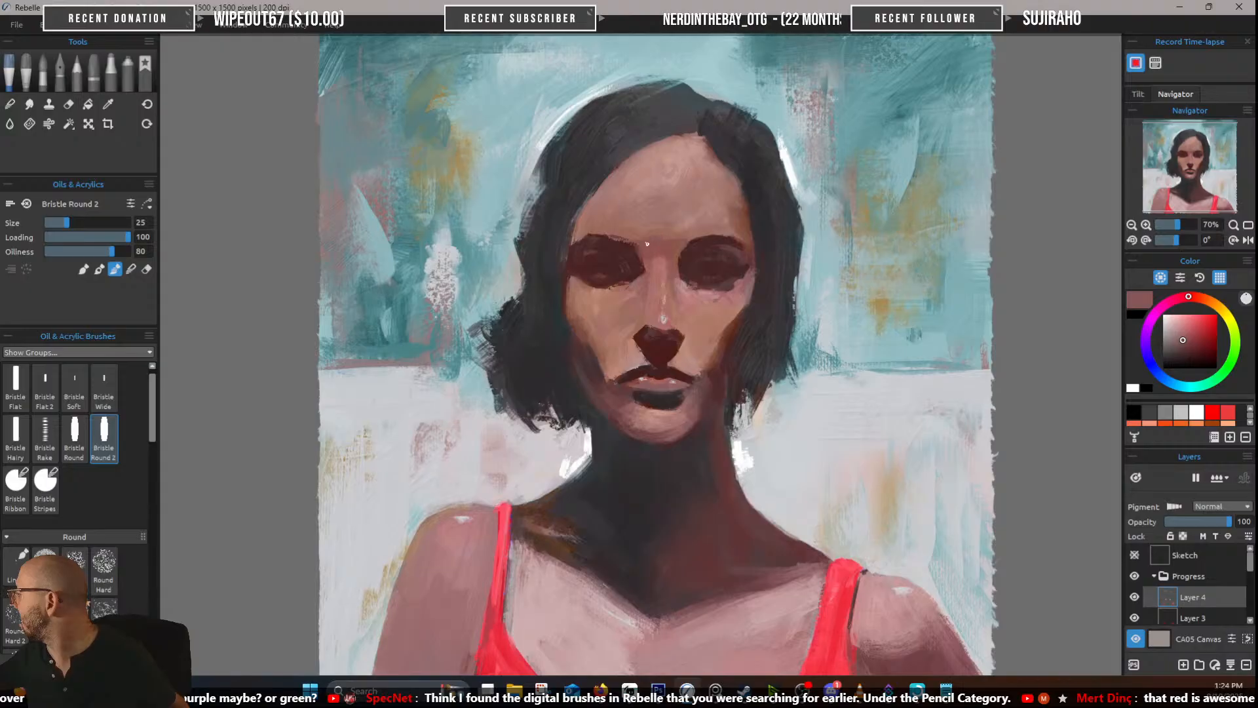
alt+click(662, 237)
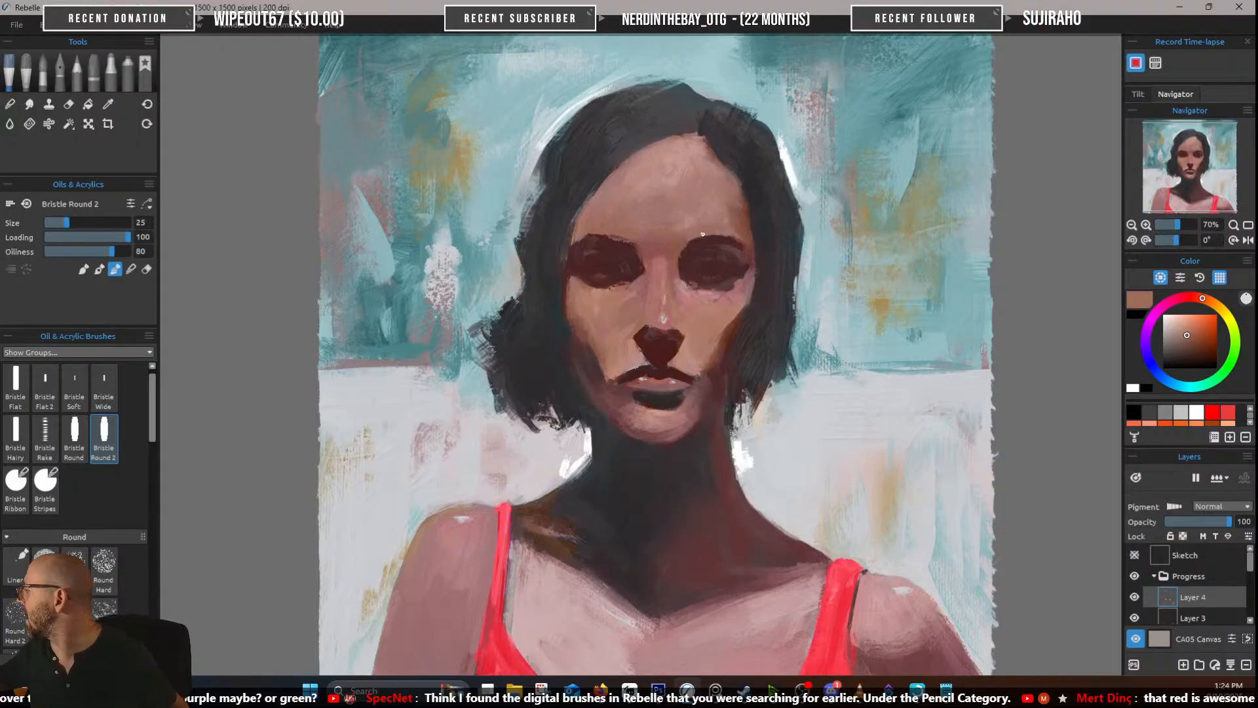
alt+click(662, 260)
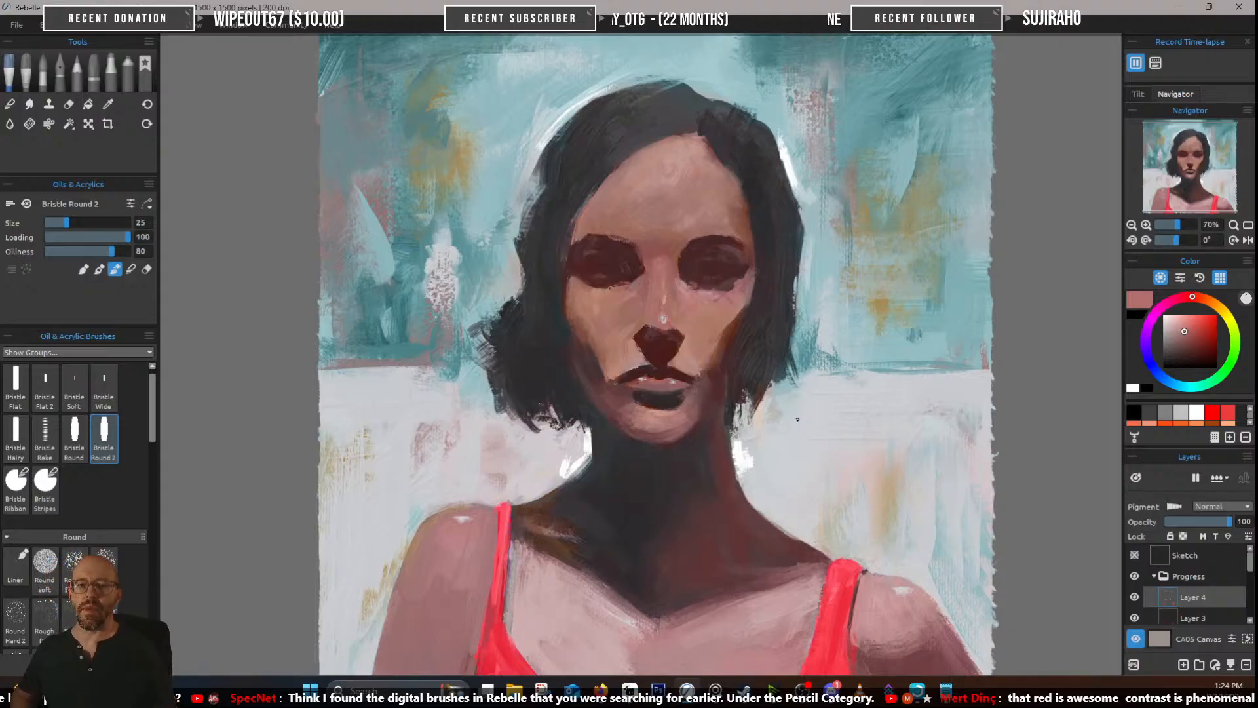
scroll(819, 491, down, 3)
scroll(807, 518, up, 3)
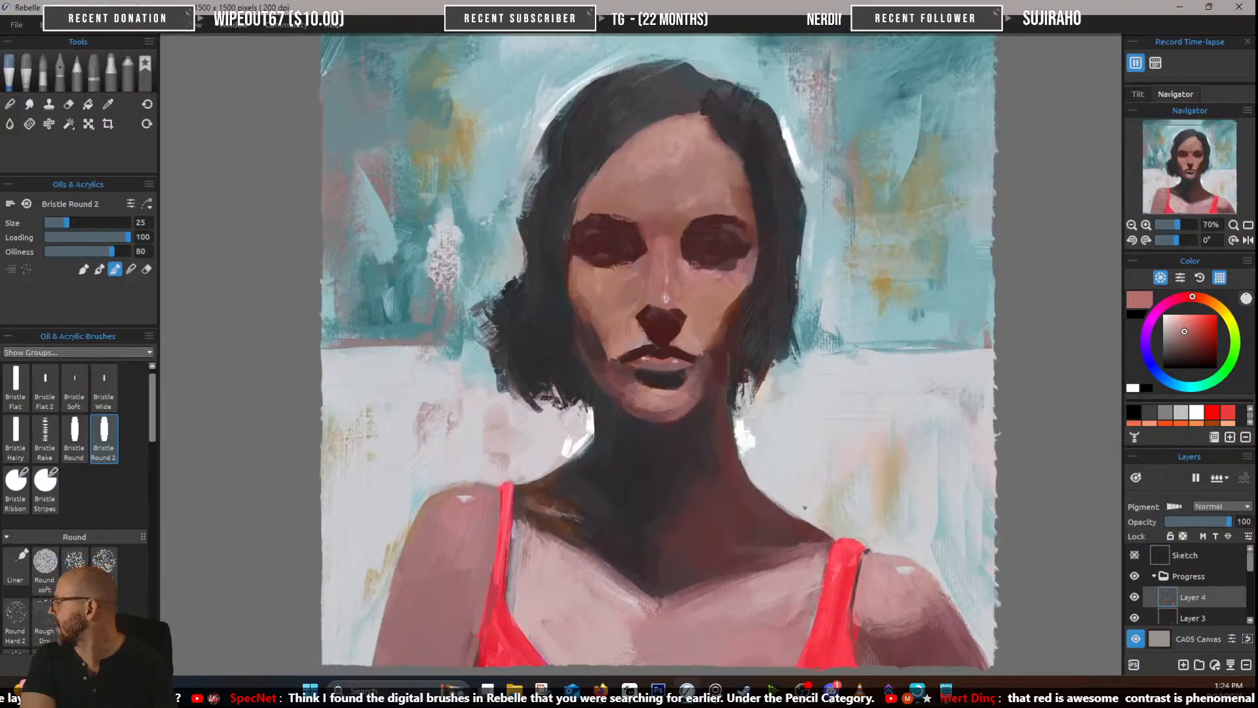
scroll(804, 507, up, 3)
scroll(806, 509, down, 3)
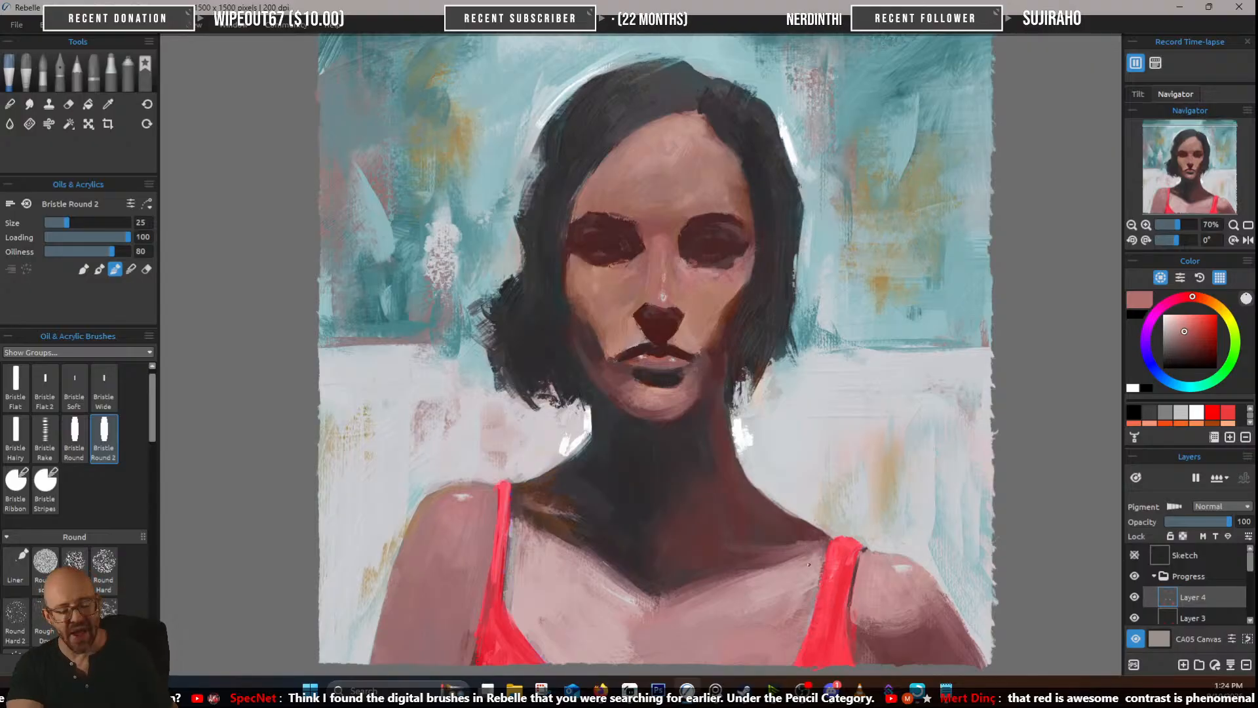
Pick a dark red and shade the lower parts of both straps with it, leaving the bright red along the edges
drag(782, 511, 760, 370)
scroll(737, 468, up, 2)
scroll(737, 472, down, 1)
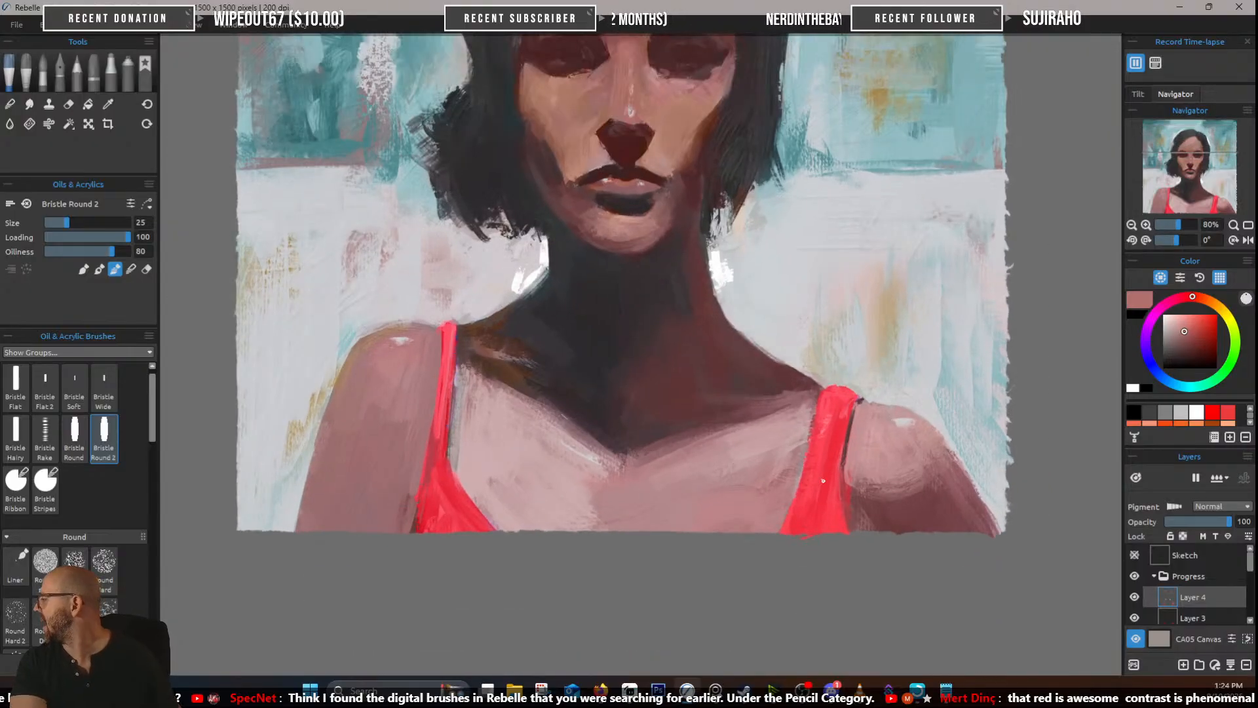
key(i)
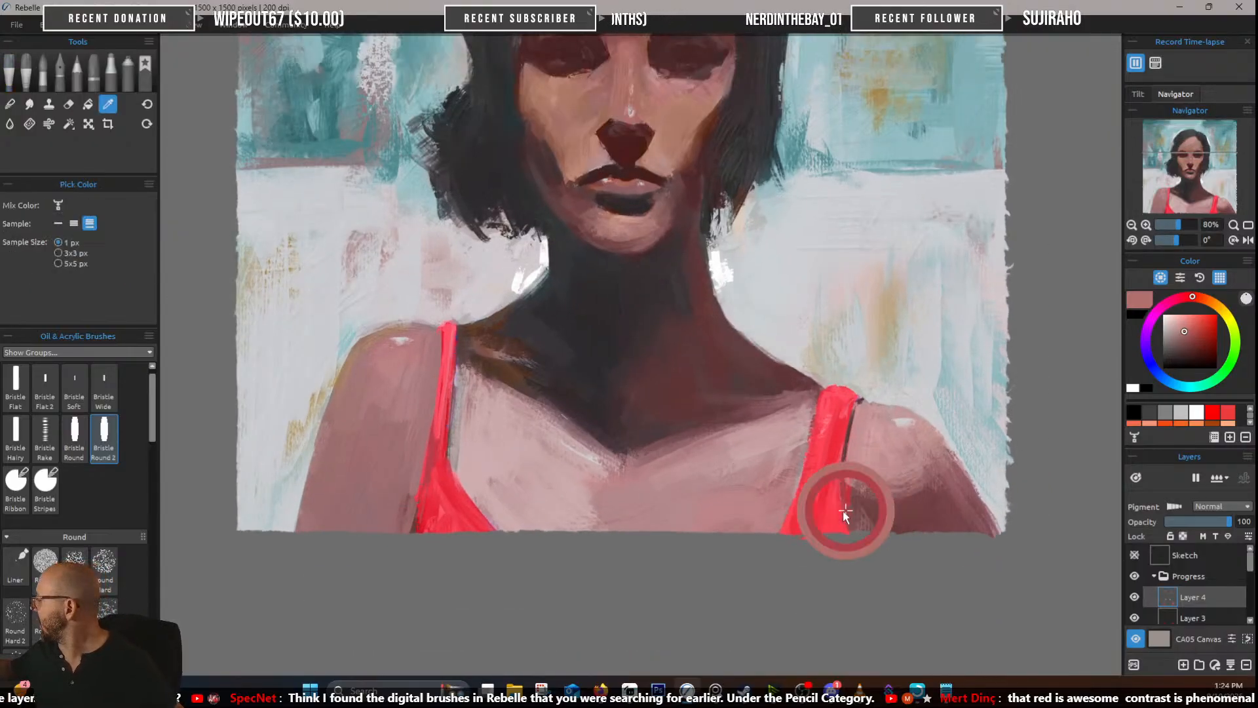
click(844, 512)
click(1201, 342)
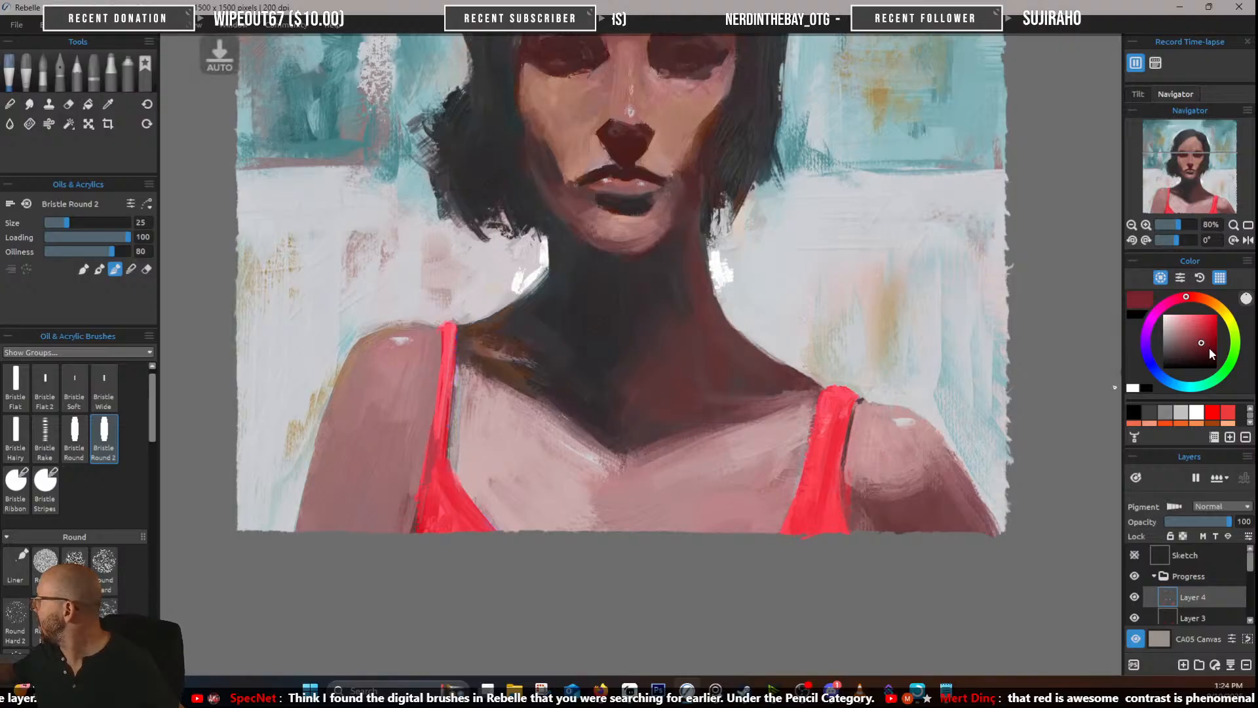
mouse_move(828, 507)
mouse_down()
mouse_move(847, 539)
mouse_move(823, 529)
mouse_move(803, 479)
mouse_up()
mouse_move(789, 532)
mouse_down()
mouse_move(806, 479)
mouse_move(789, 550)
mouse_move(827, 527)
mouse_move(829, 468)
mouse_move(846, 553)
mouse_move(832, 453)
mouse_move(801, 521)
mouse_up()
mouse_move(814, 475)
mouse_down()
mouse_move(833, 426)
mouse_move(840, 491)
mouse_up()
mouse_move(485, 527)
mouse_down()
mouse_move(455, 496)
mouse_move(430, 524)
mouse_move(427, 481)
mouse_move(443, 505)
mouse_move(443, 461)
mouse_move(466, 521)
mouse_move(435, 533)
mouse_up()
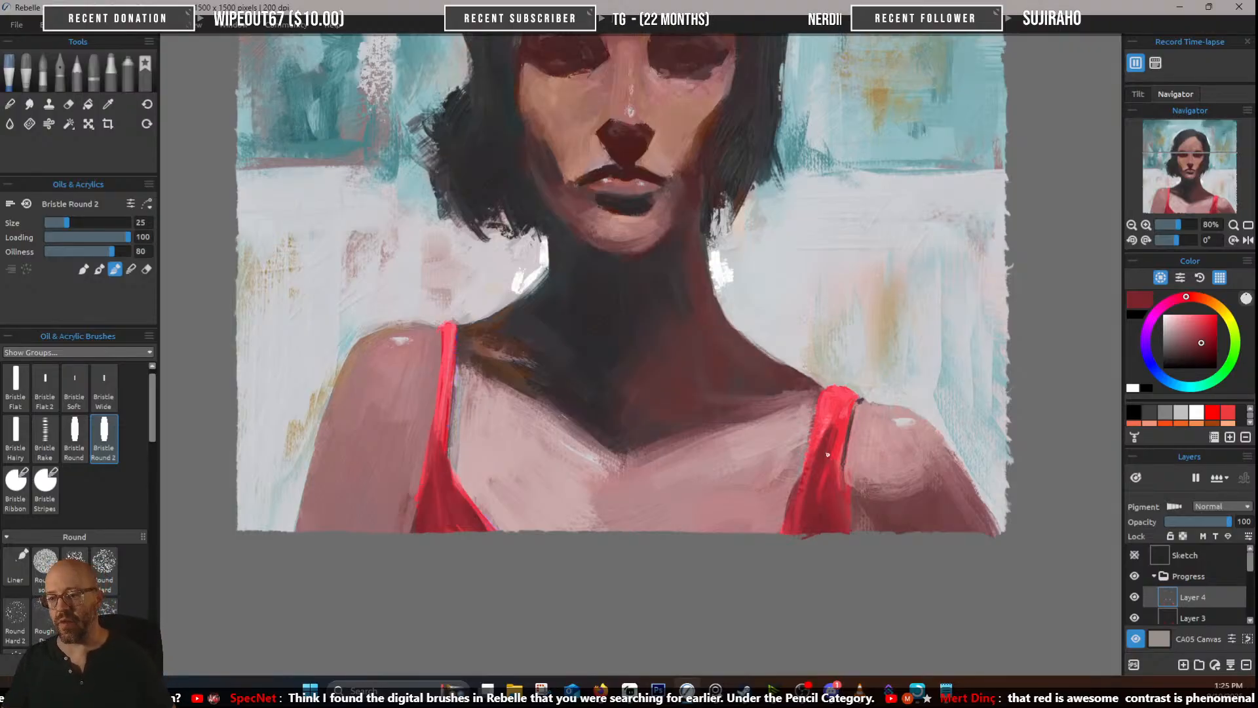
Pick a deep saturated red, reduce the Bristle Round 2 brush to size 12 and repaint the upper parts of both straps
scroll(830, 348, down, 3)
scroll(775, 309, up, 3)
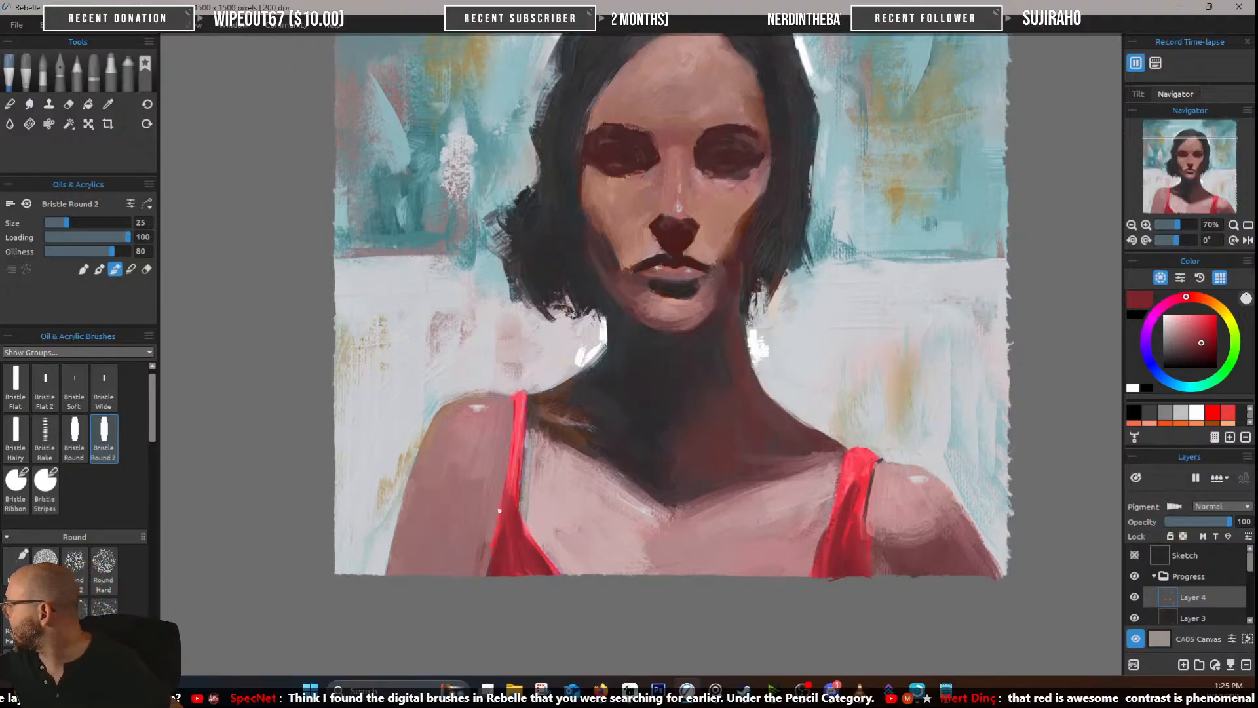
alt+click(510, 493)
drag(1171, 340, 1217, 335)
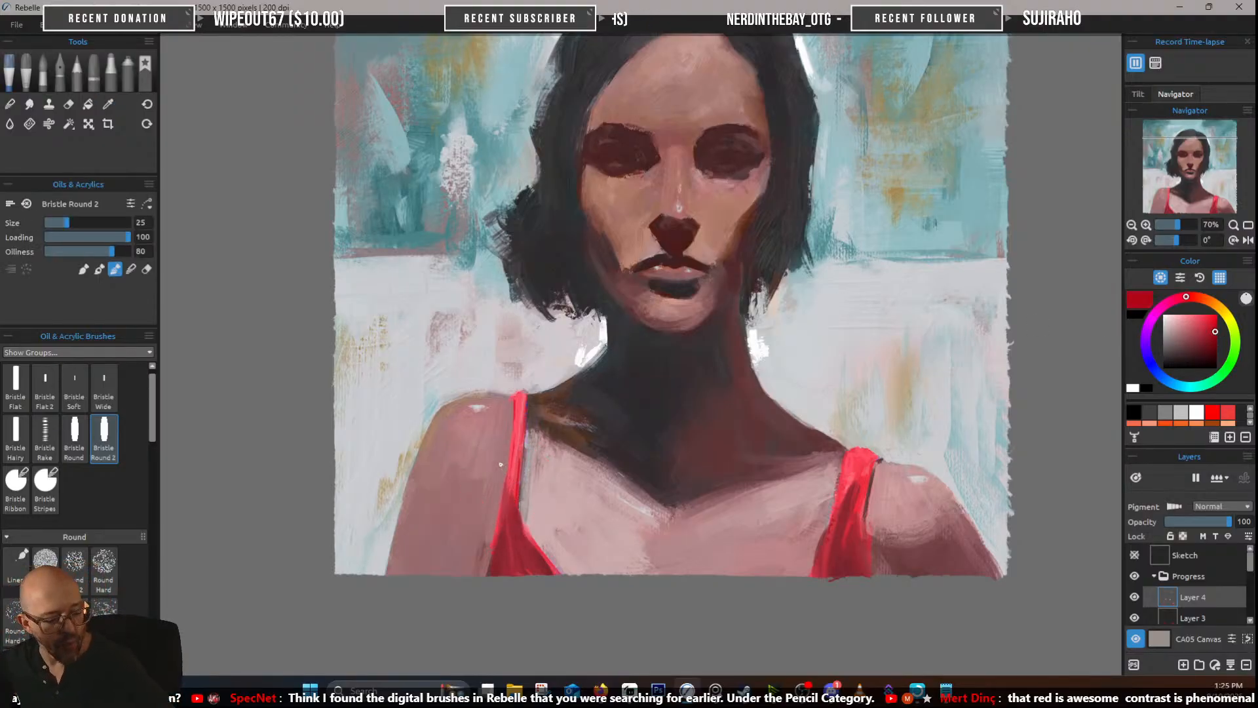
key([)
key([)
key([)
key([)
key([)
mouse_move(523, 449)
mouse_down()
mouse_move(515, 457)
mouse_move(522, 401)
mouse_move(513, 500)
mouse_move(518, 400)
mouse_up()
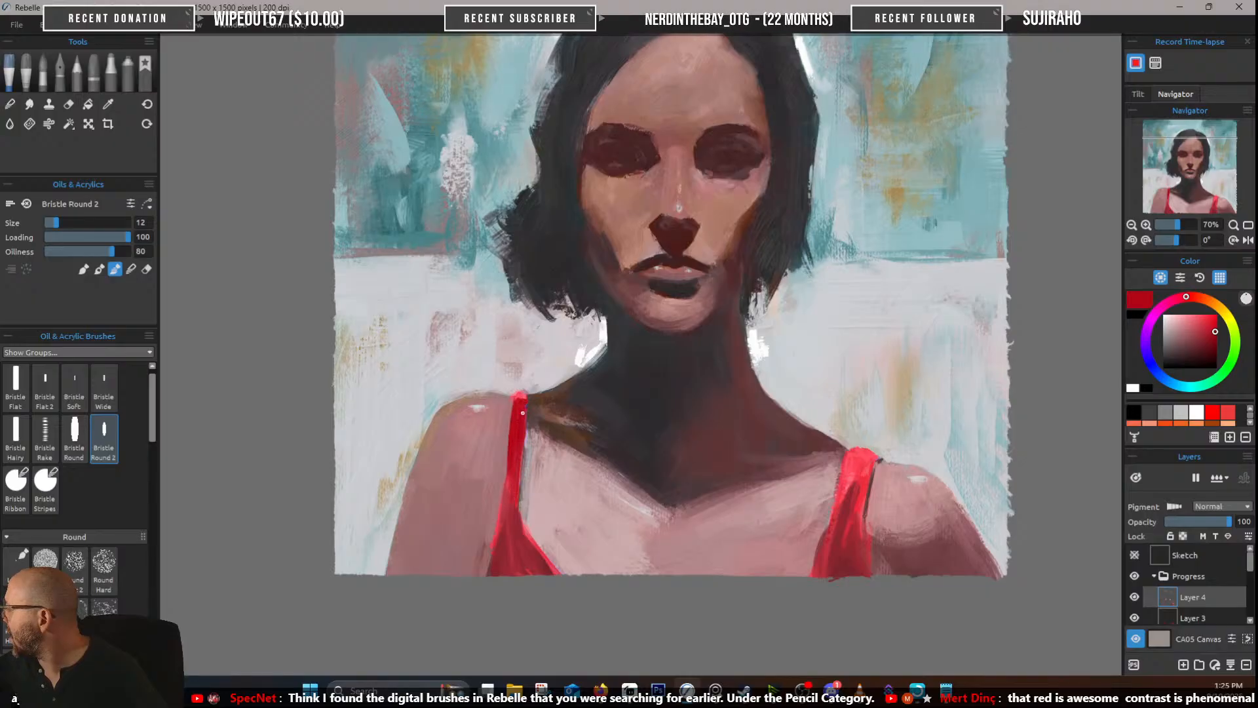
mouse_move(852, 458)
mouse_down()
mouse_move(843, 551)
mouse_move(862, 500)
mouse_move(860, 539)
mouse_move(874, 457)
mouse_move(846, 492)
mouse_move(857, 452)
mouse_up()
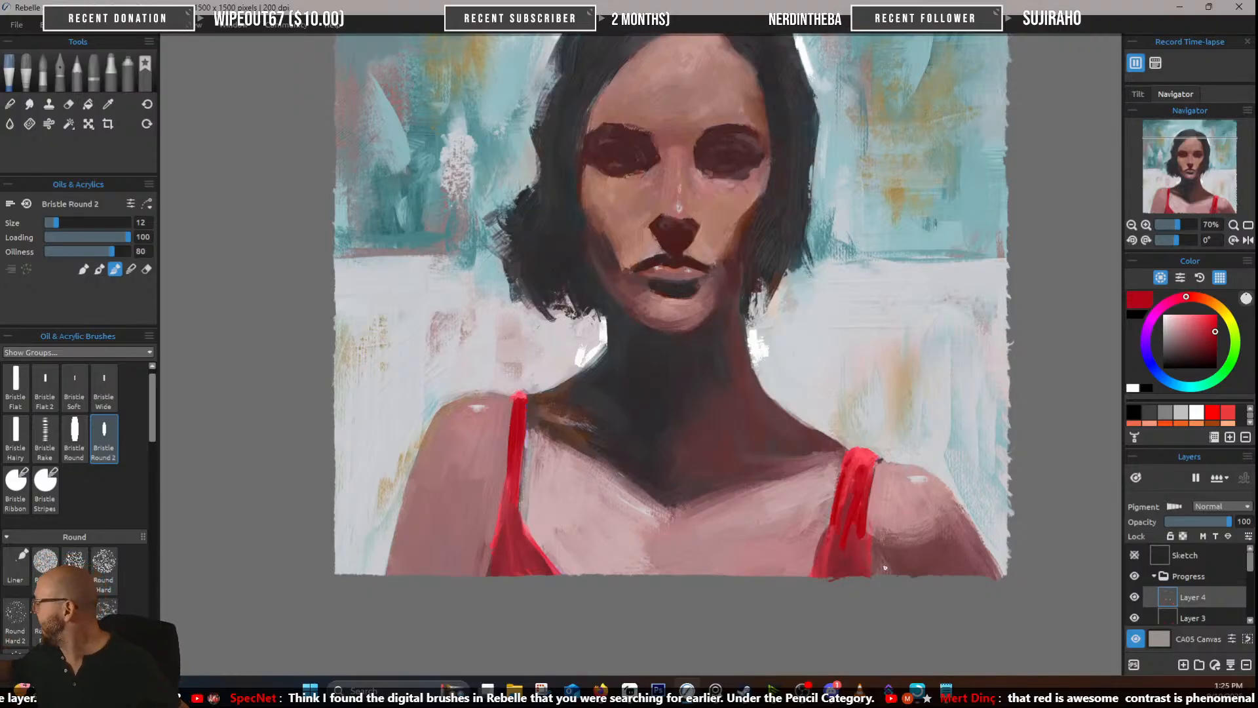
Switch to the Bristle Round brush at size 30 and blend the shading on both straps with reds sampled from them
alt+click(845, 553)
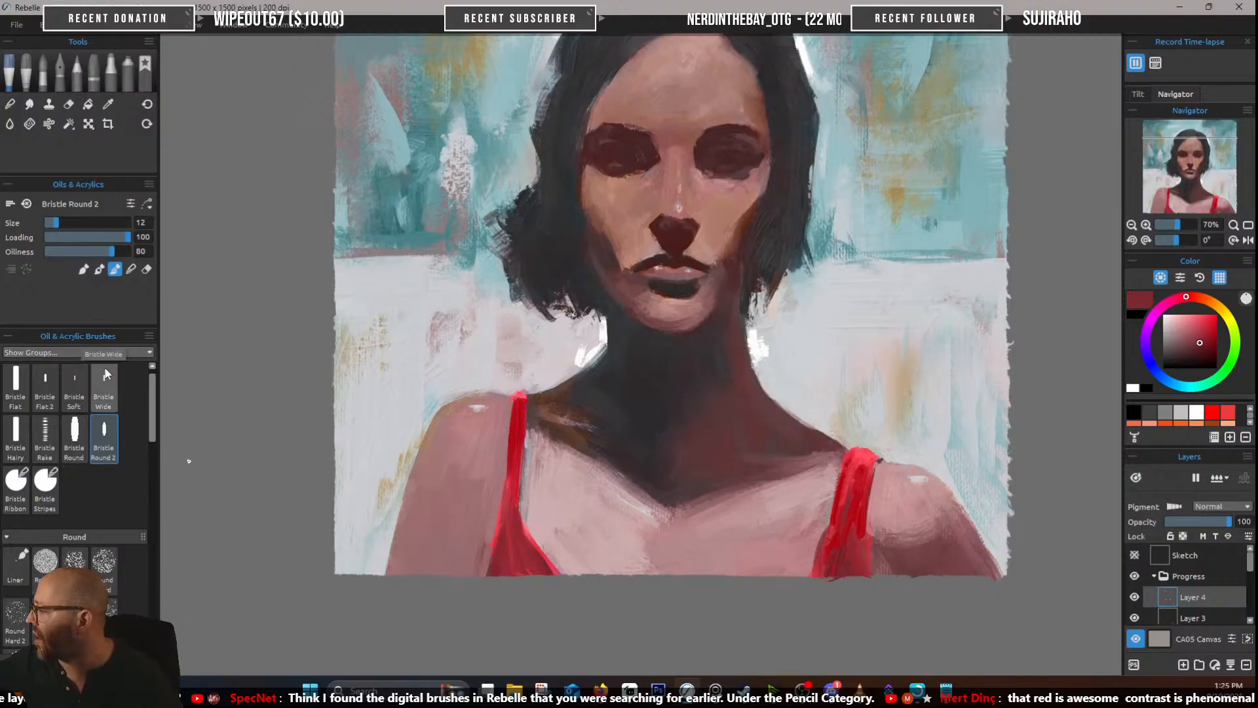
click(74, 434)
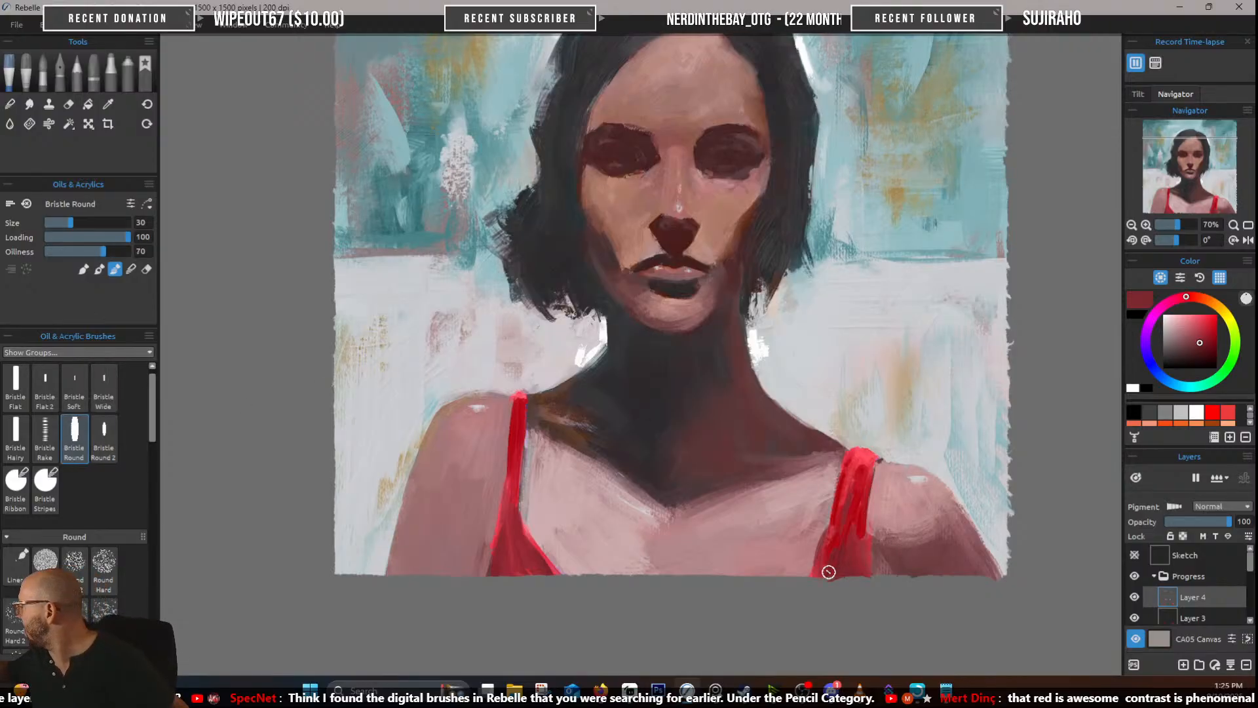
drag(829, 572, 841, 518)
alt+click(847, 509)
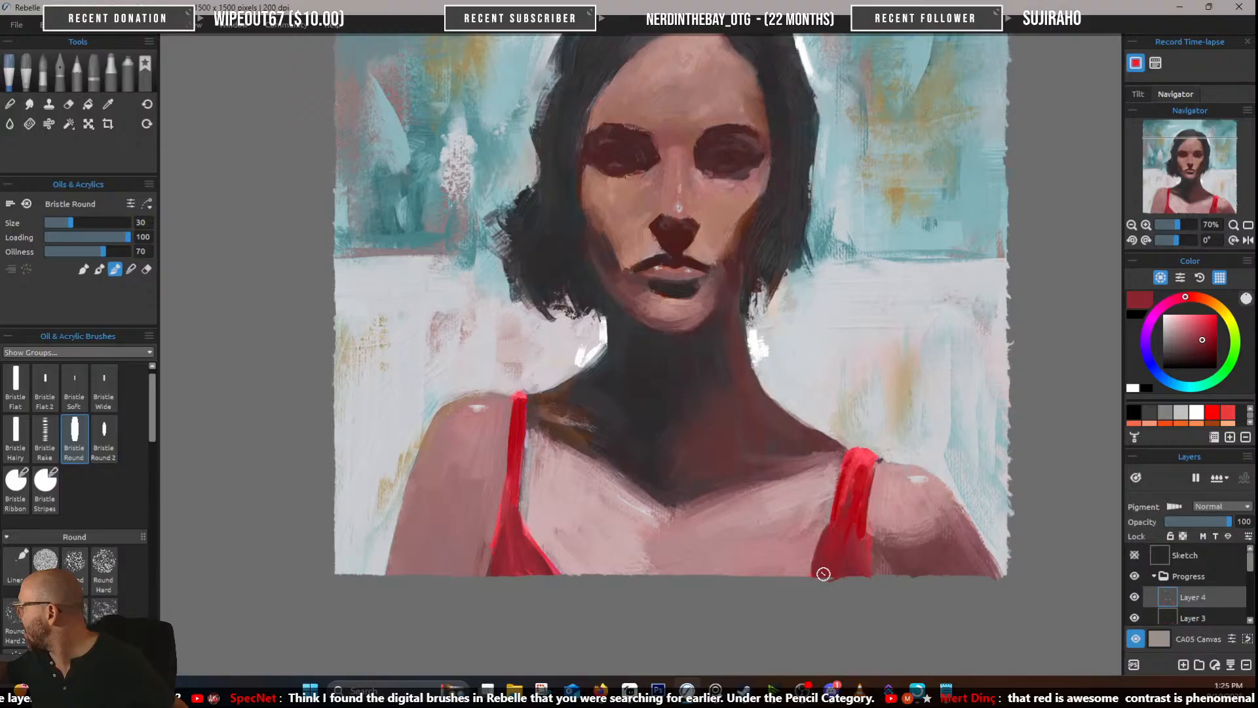
alt+click(858, 511)
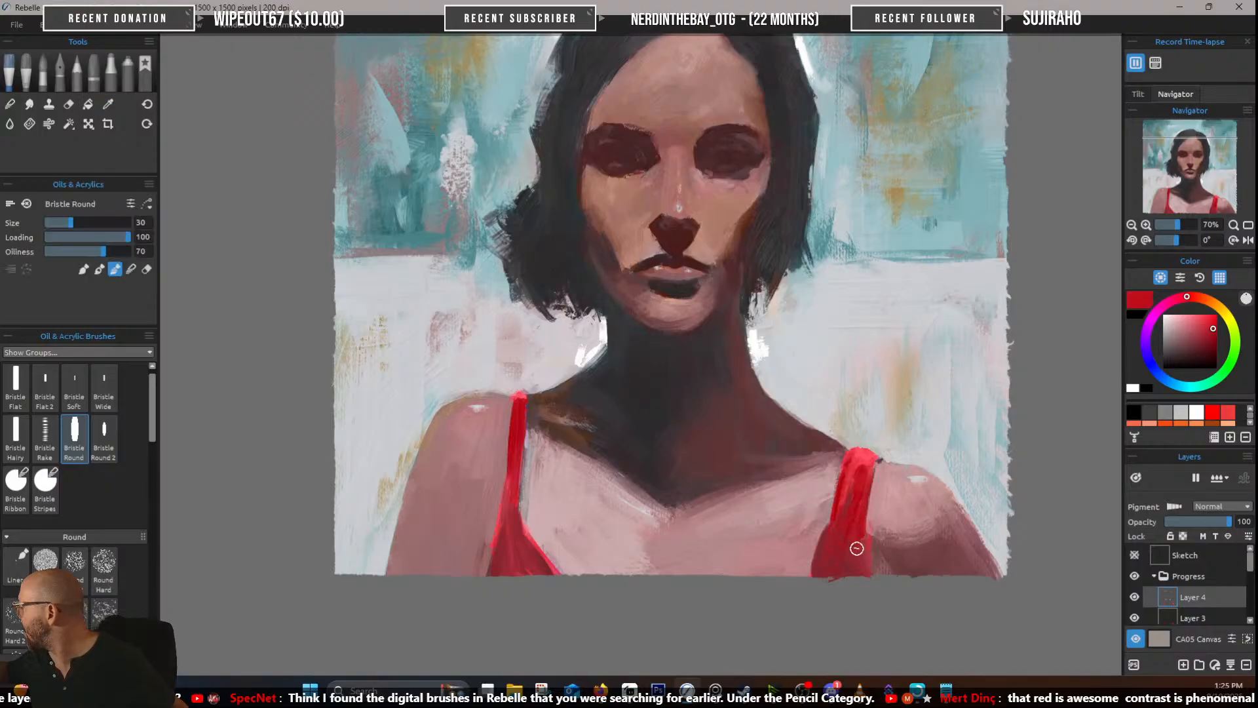
alt+click(861, 468)
alt+click(851, 495)
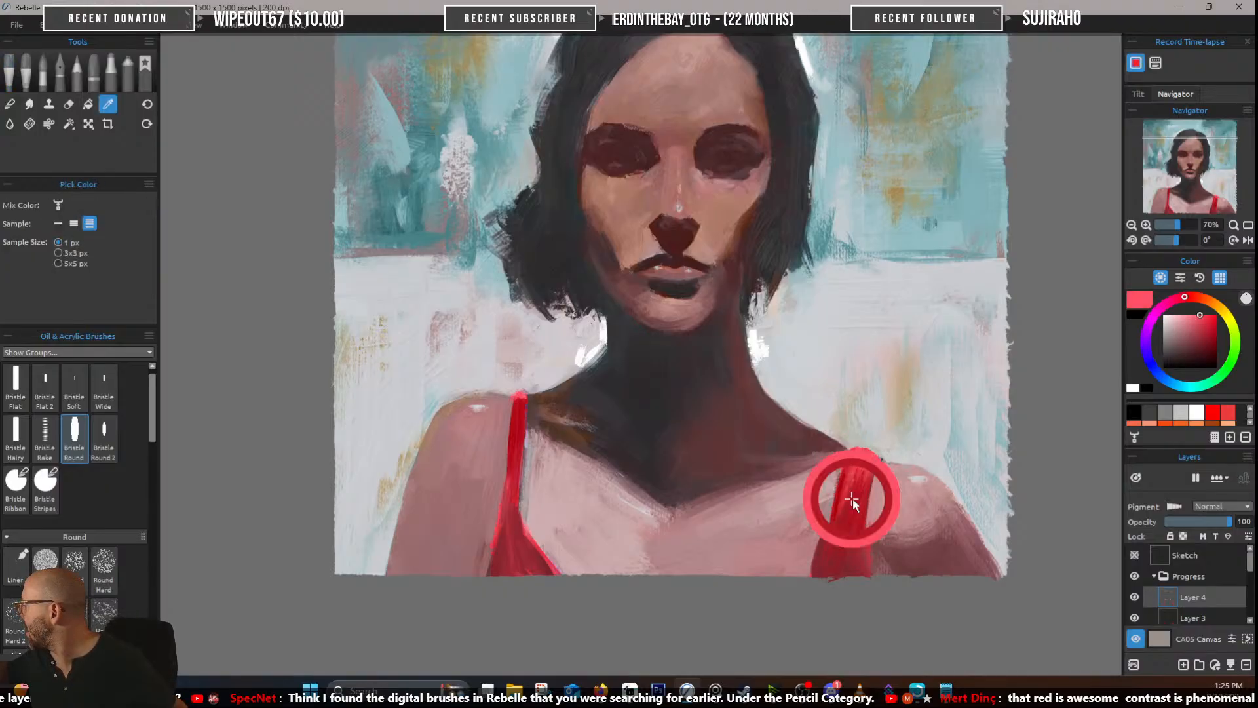
alt+click(517, 508)
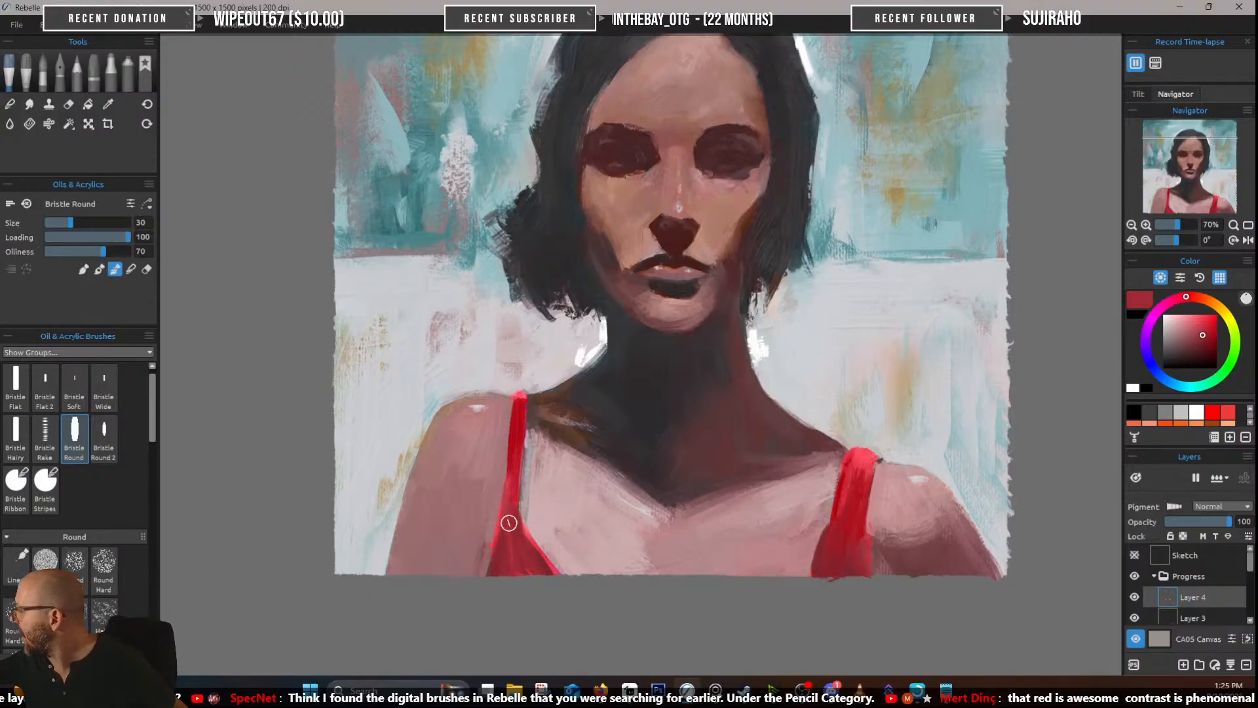
drag(523, 394, 606, 425)
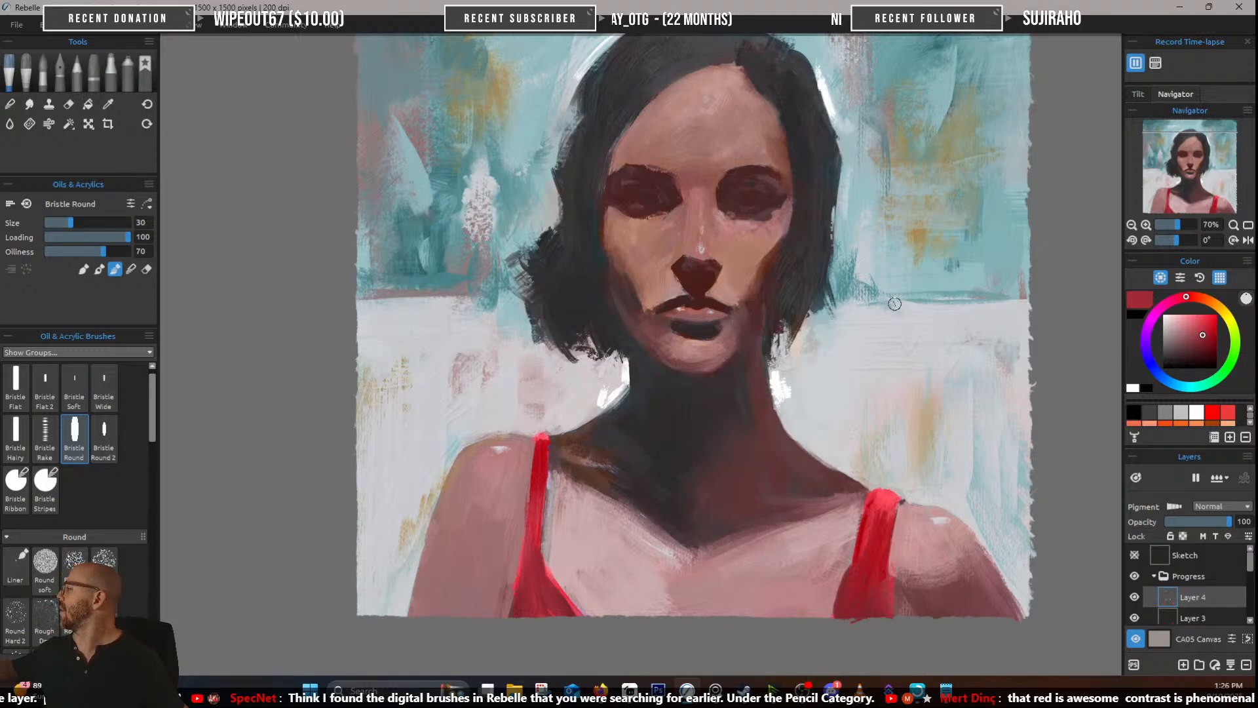
Touch up the shadowed neck and the chin with dark and pinkish skin tones sampled from those areas
drag(827, 305, 701, 355)
alt+click(614, 436)
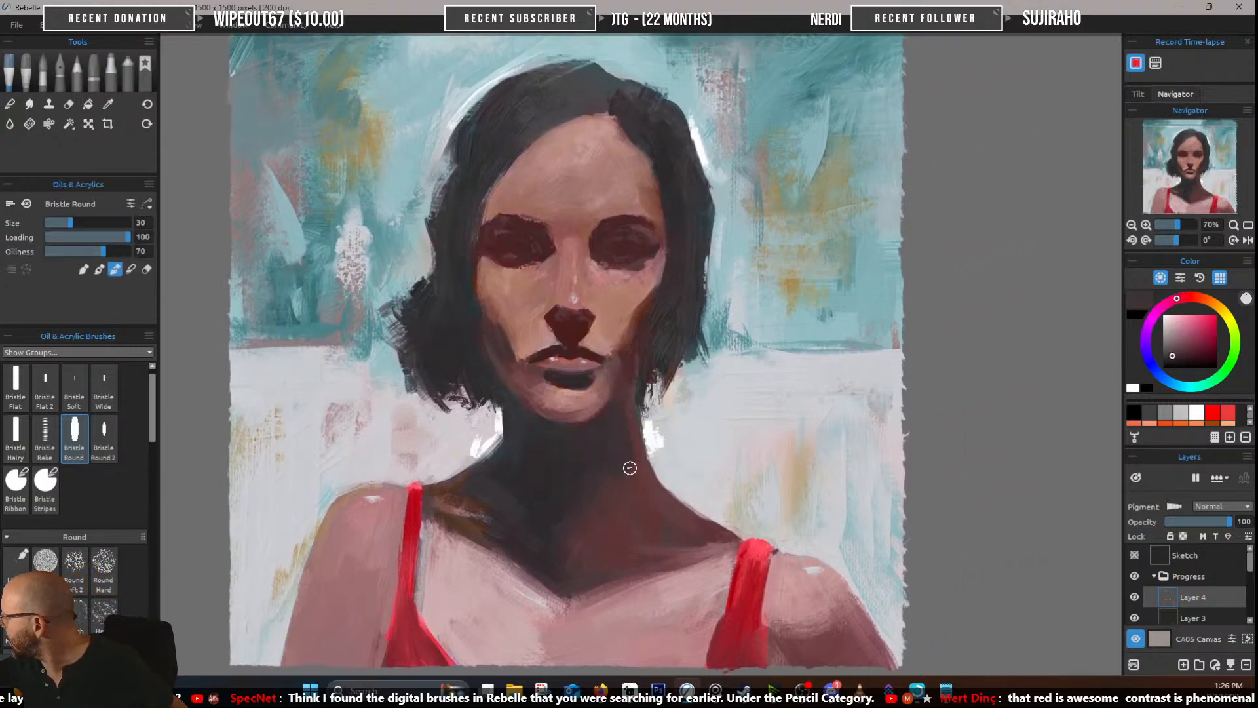
alt+click(579, 404)
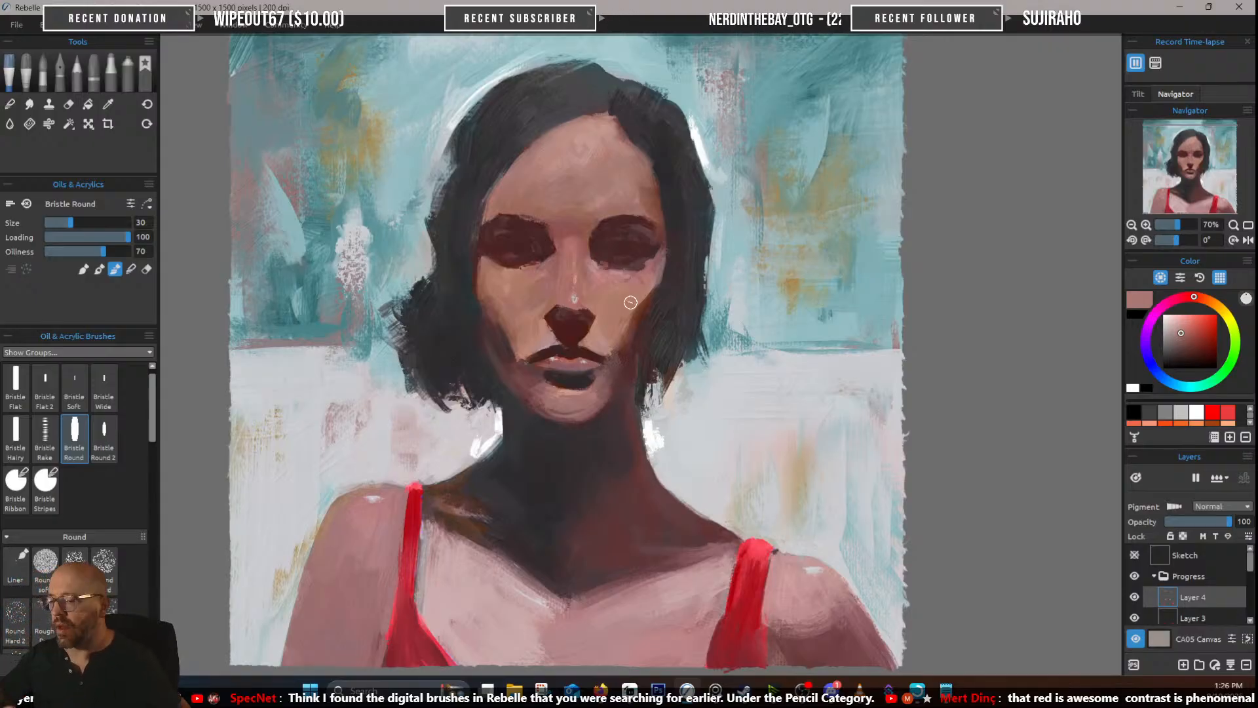
Switch to the Bristle Wide brush at size 5 and smooth the chin below the lower lip with sampled skin tones
scroll(630, 298, up, 3)
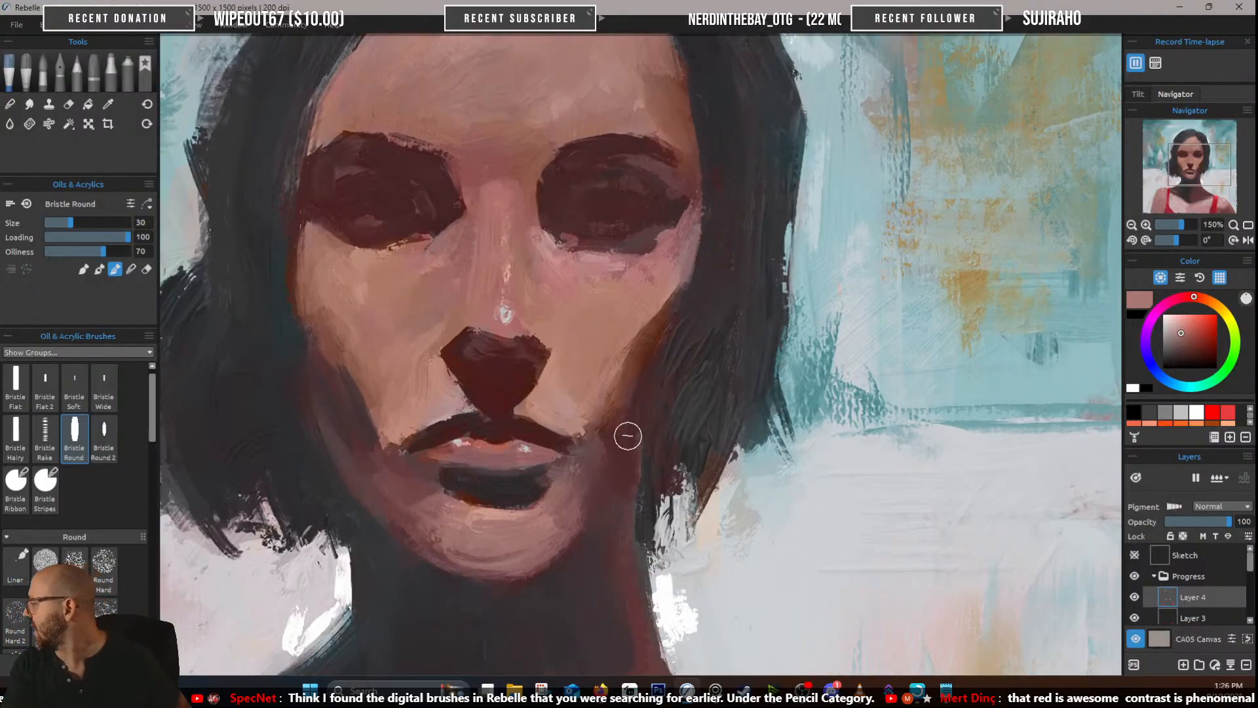
click(104, 386)
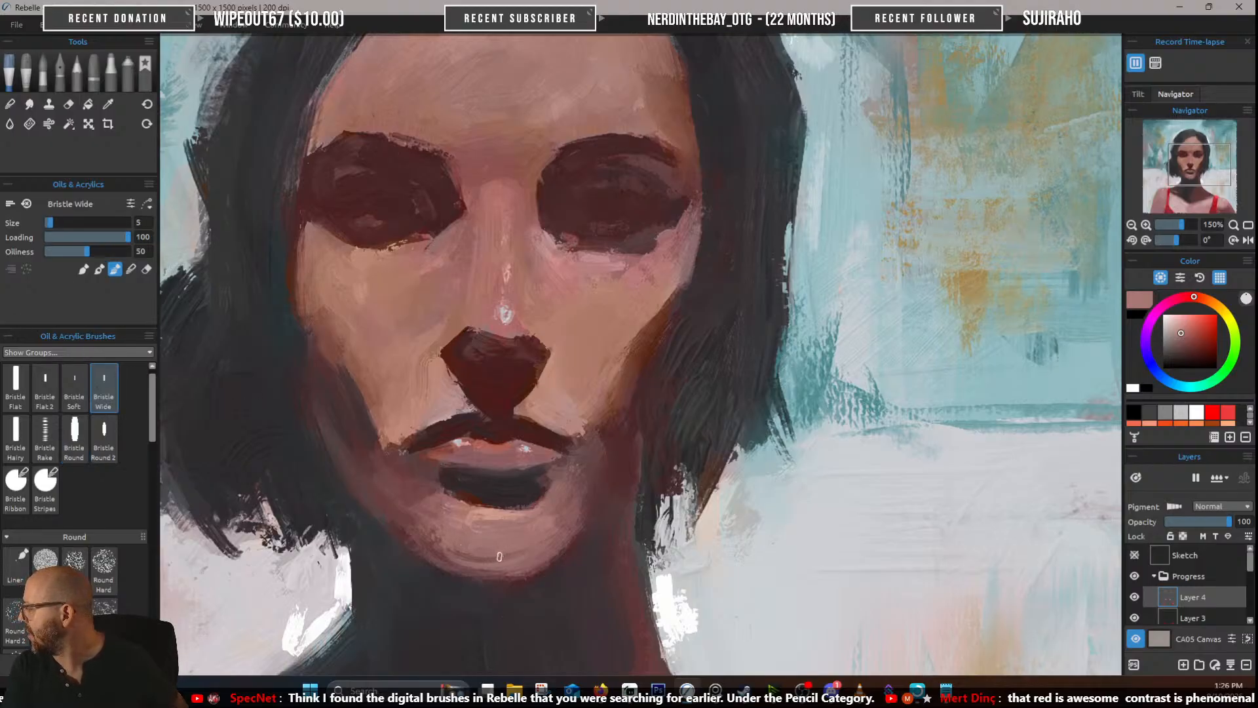
scroll(499, 556, down, 3)
scroll(538, 503, up, 4)
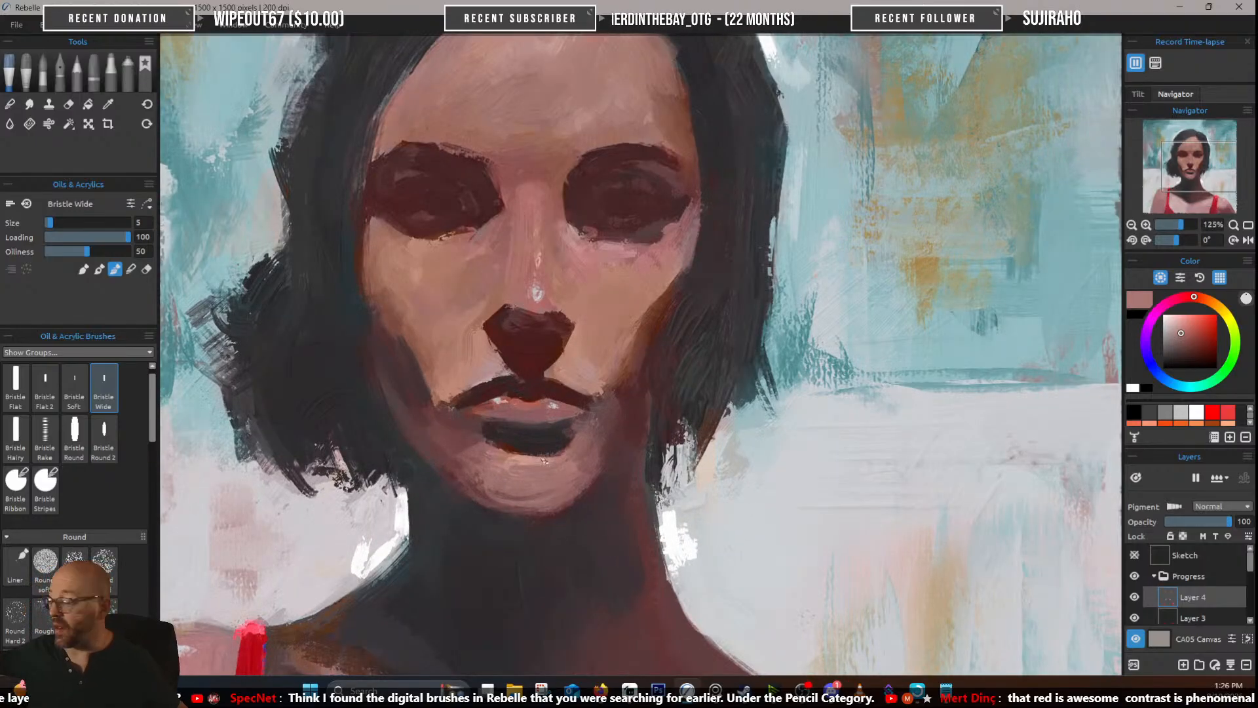
alt+click(521, 496)
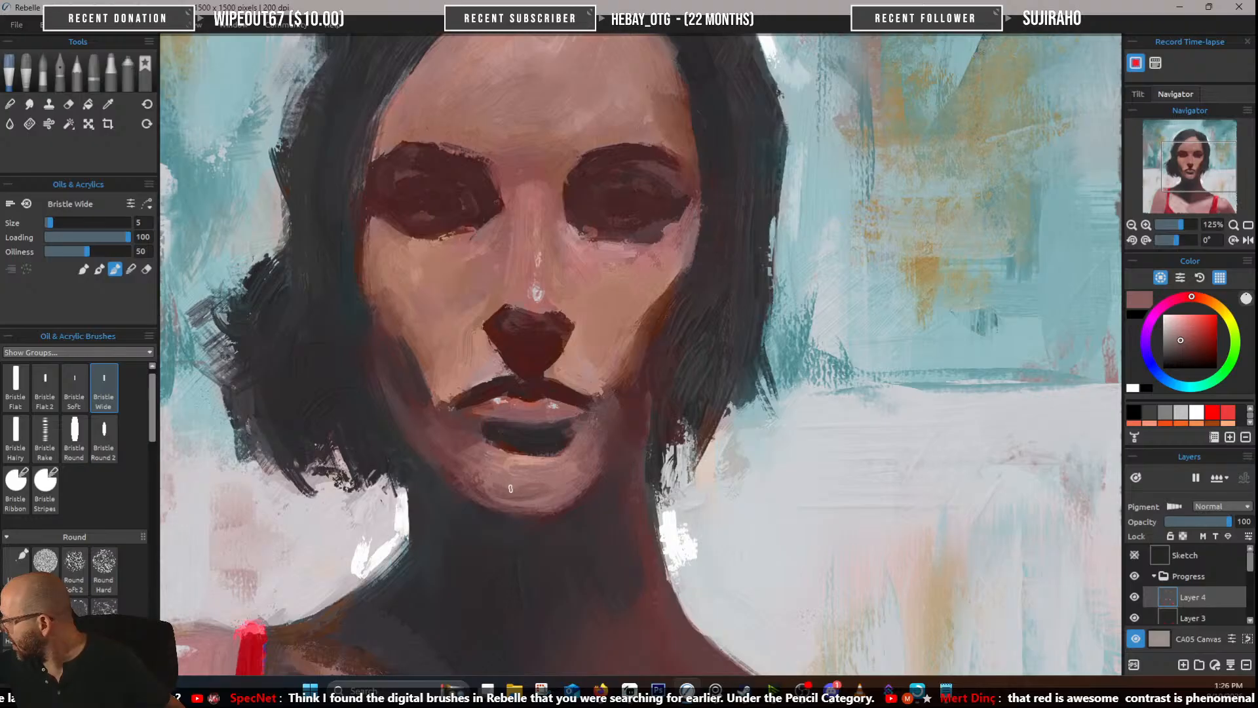
alt+click(531, 478)
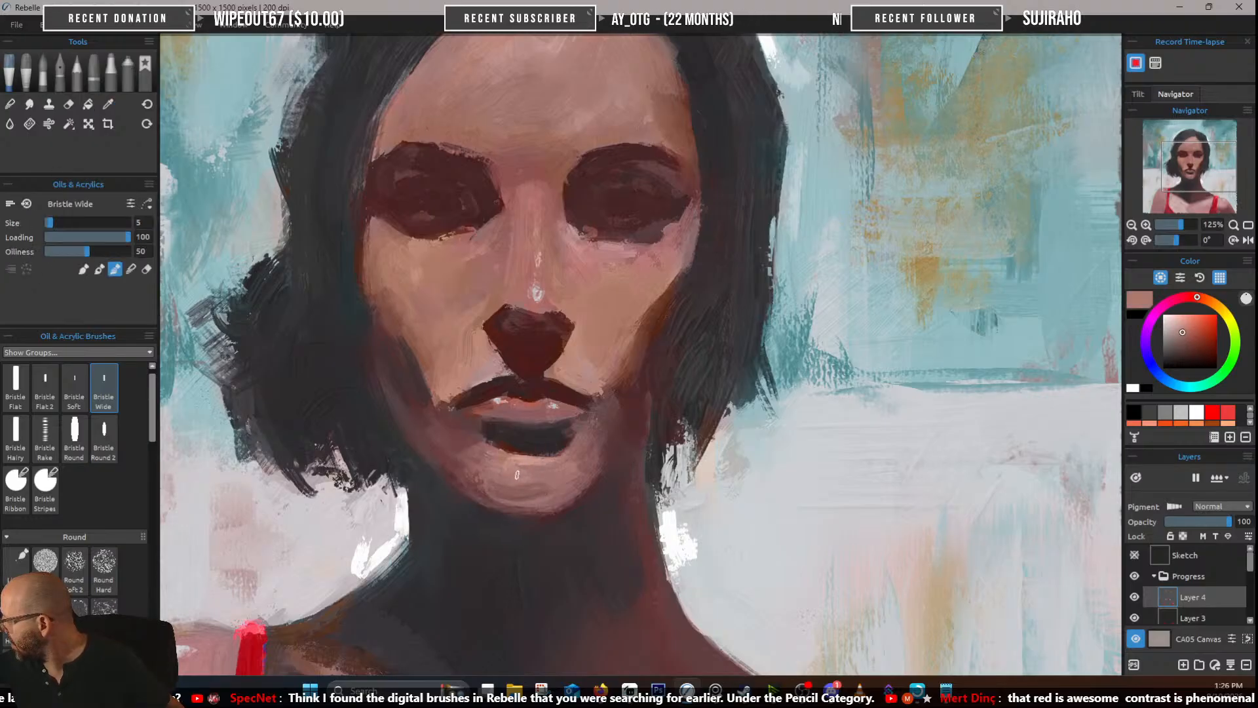
alt+click(500, 489)
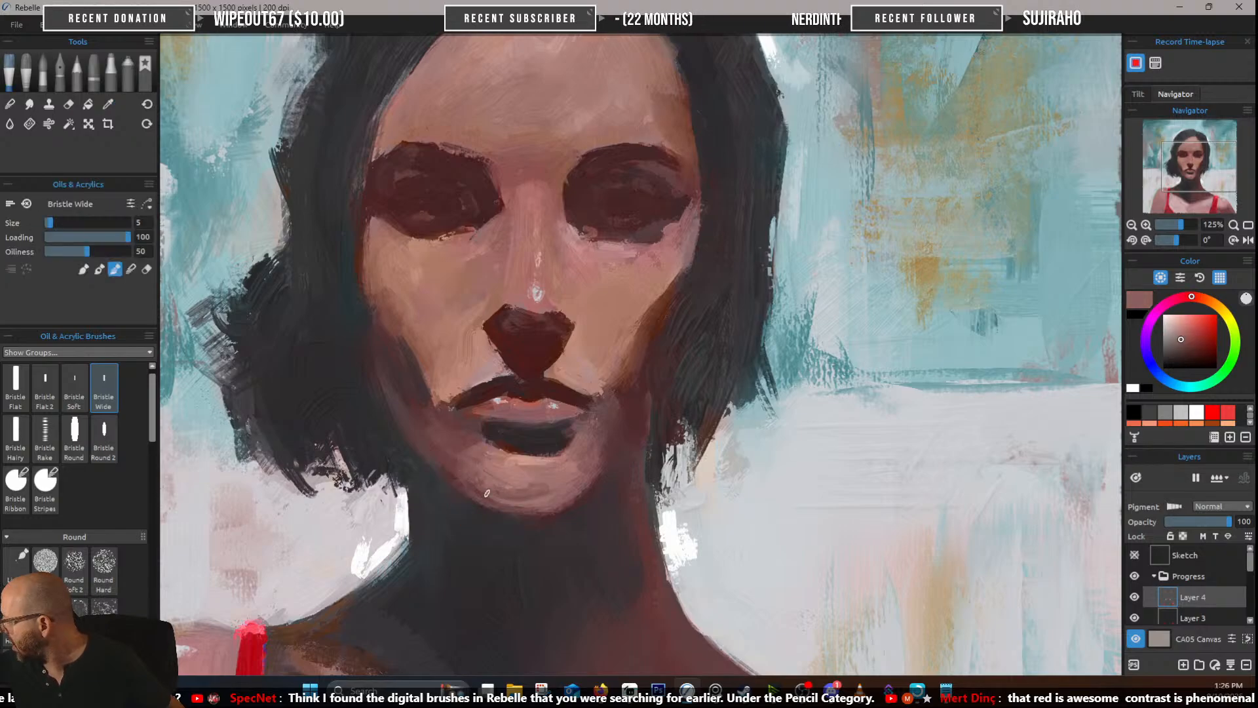
alt+click(491, 484)
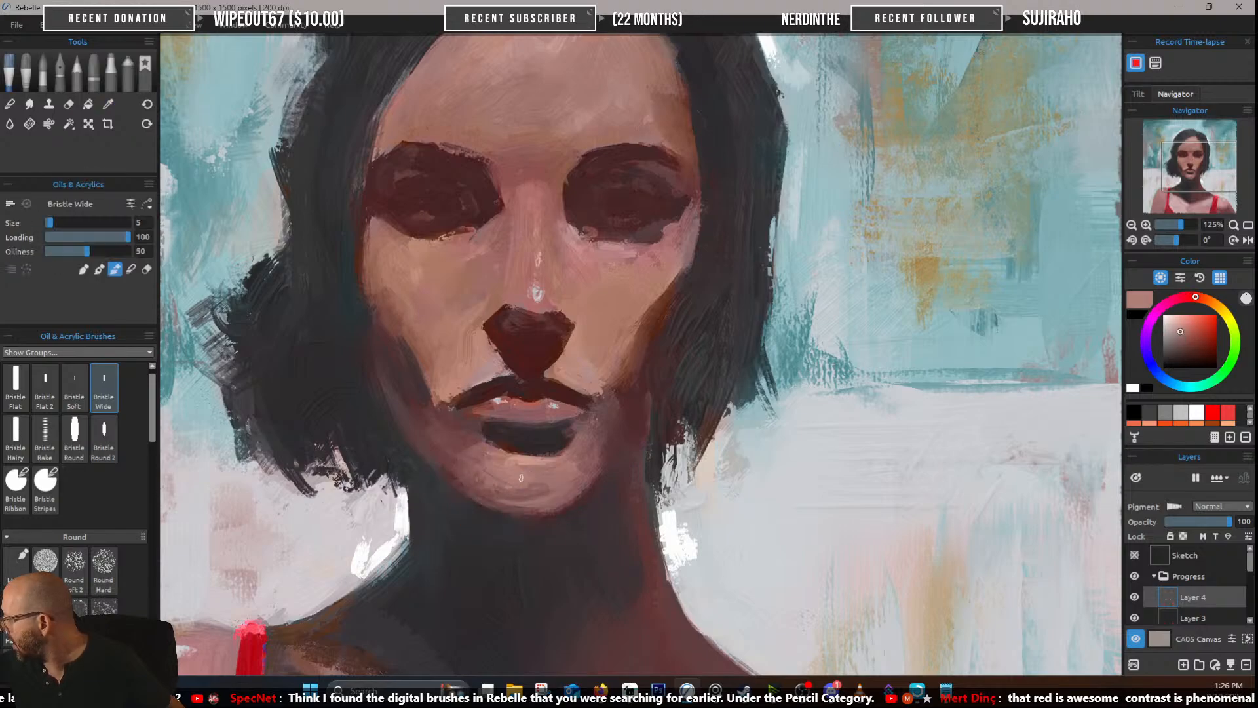
alt+click(556, 474)
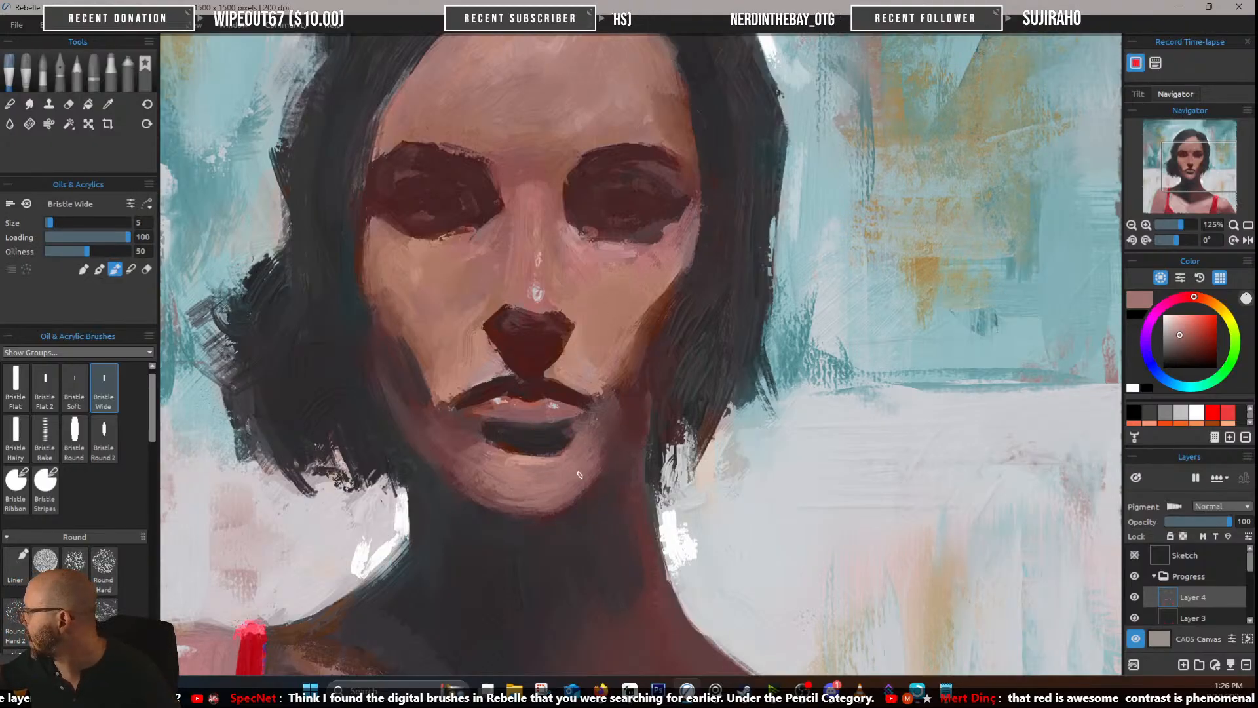
Refine the lower edge of the chin and its transition into the jaw shadow with sampled neighbouring tones
alt+click(532, 498)
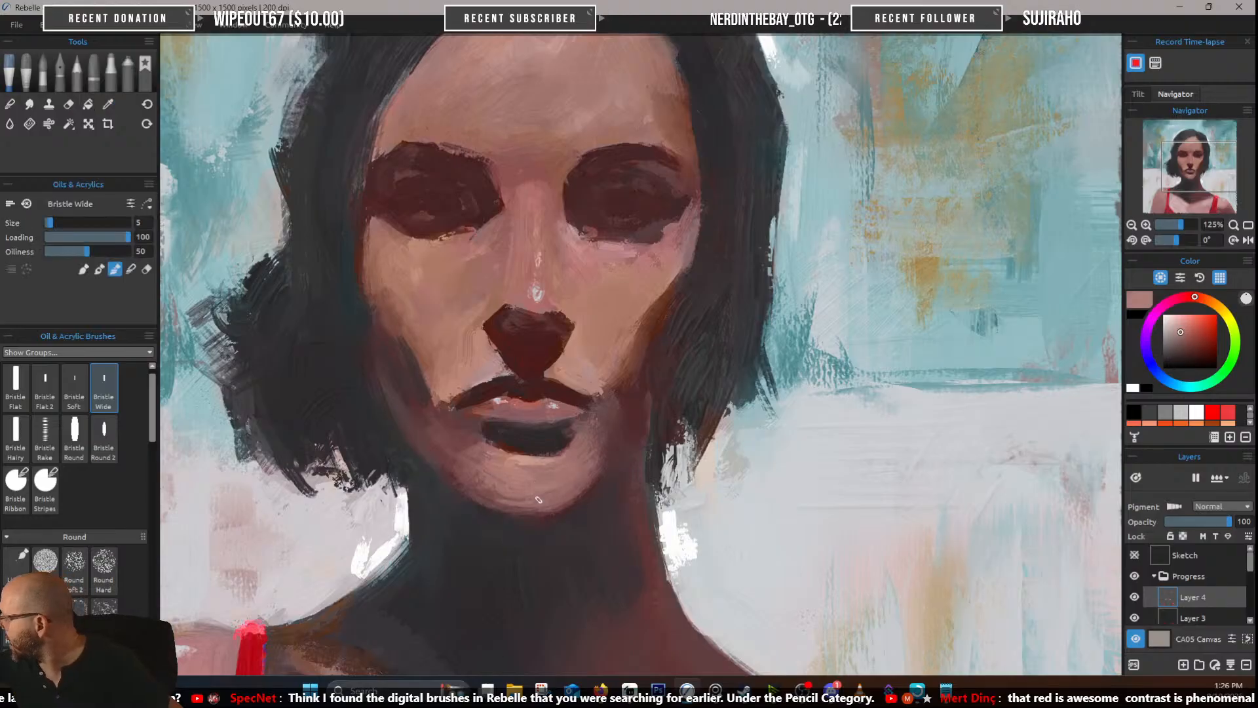
drag(527, 497, 486, 492)
alt+click(483, 489)
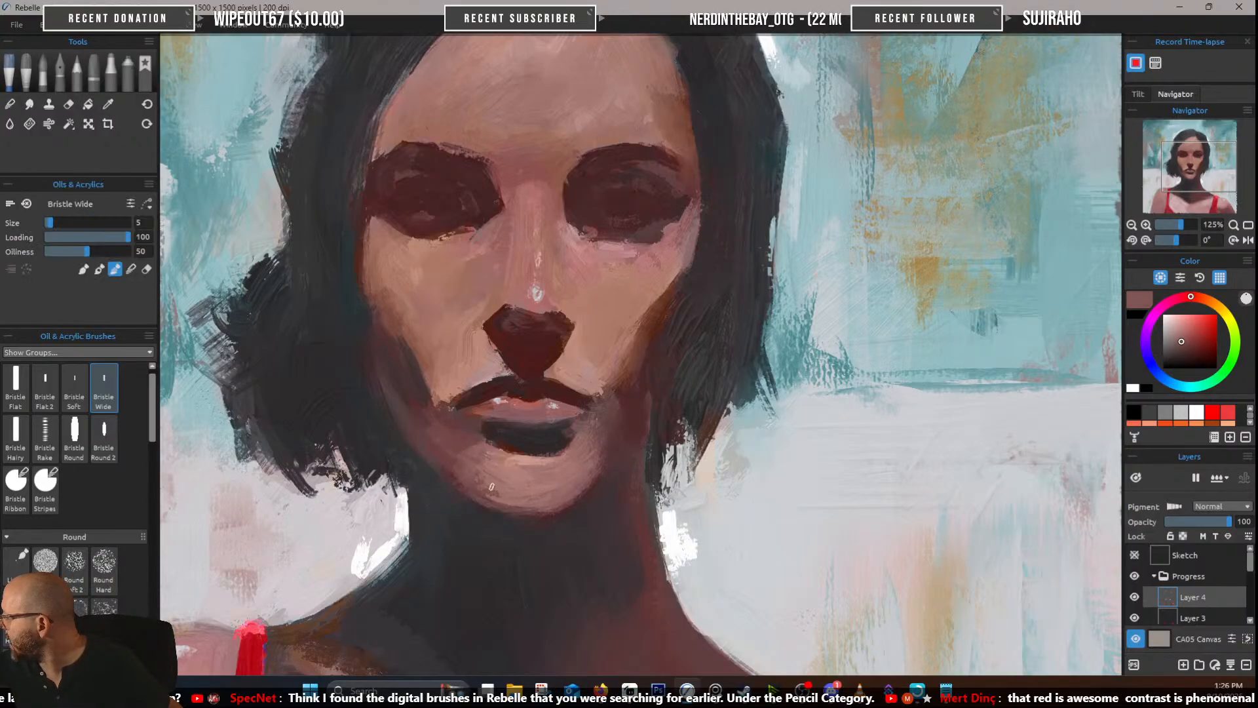
alt+click(456, 456)
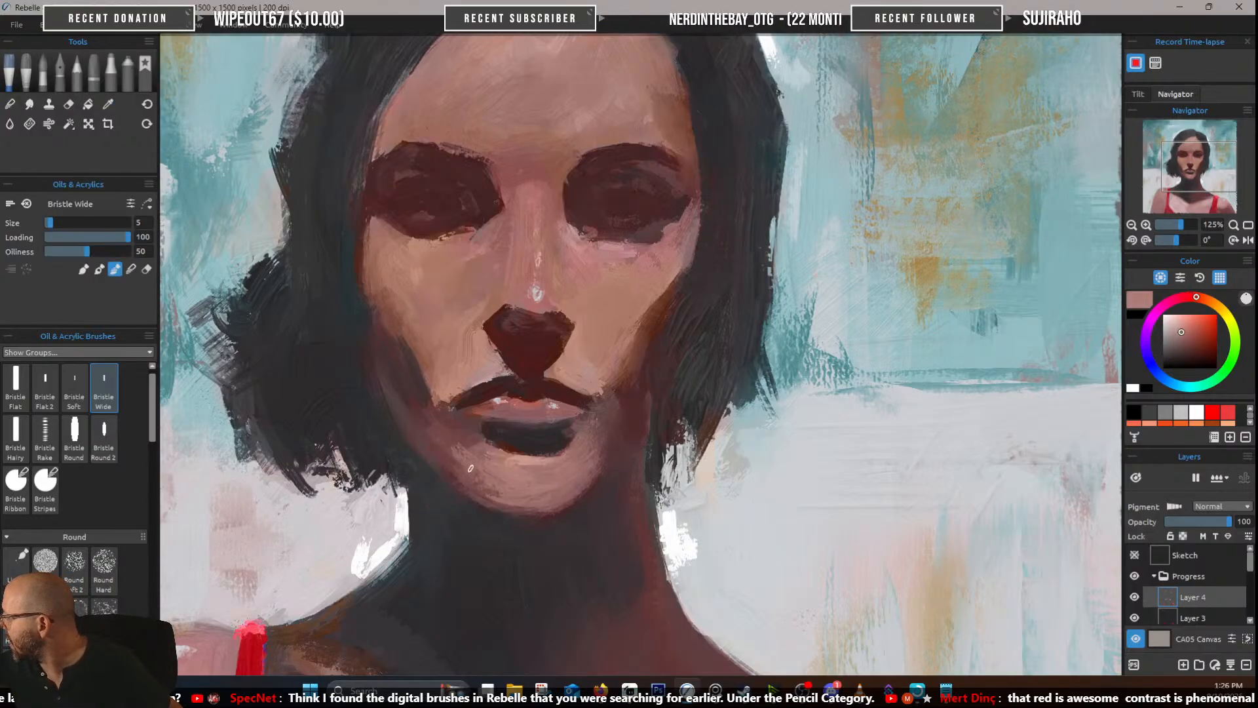
Soften the chin by alternating blending and painting, switching to the Bristle Flat 2 brush at size 9, and sample the chin's shadow tone
click(131, 269)
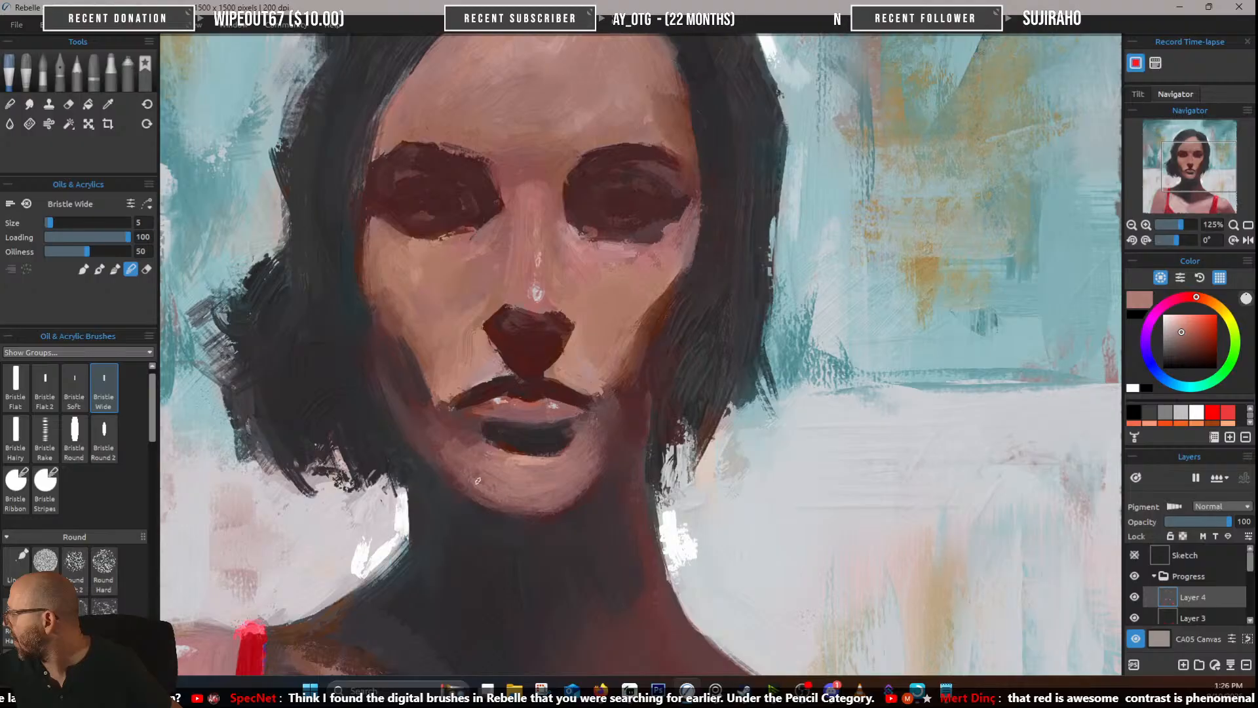
click(44, 387)
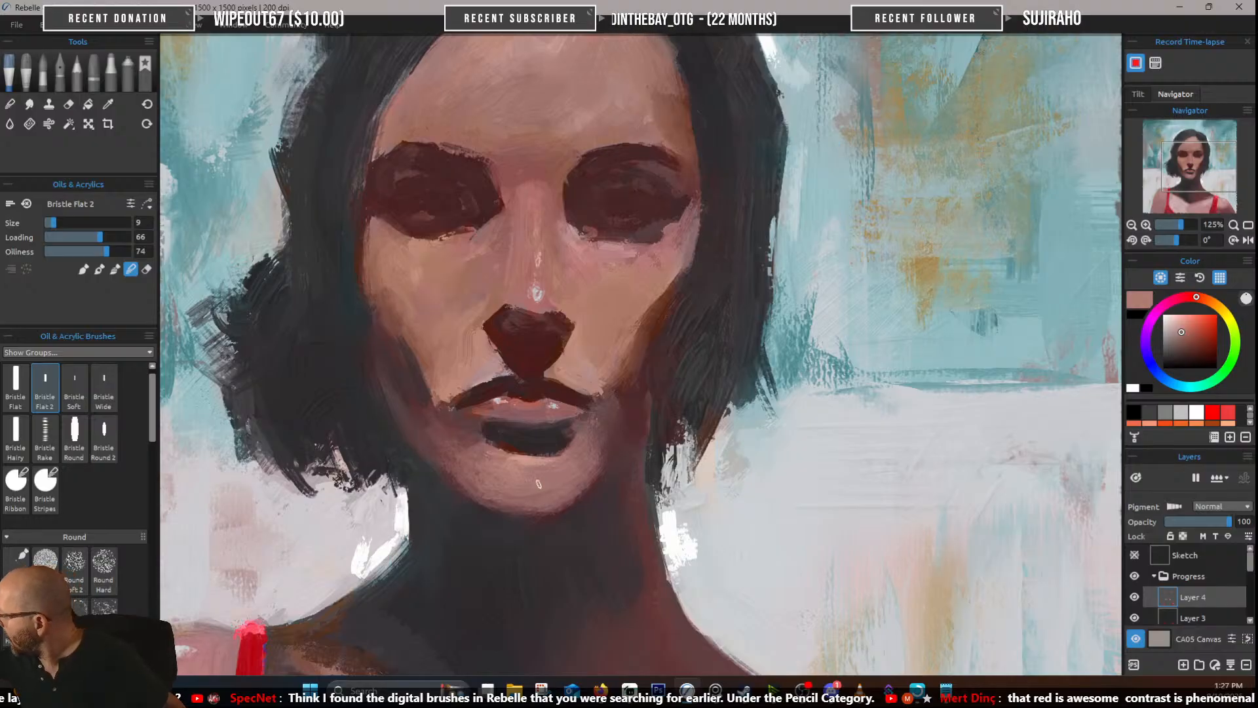
click(116, 269)
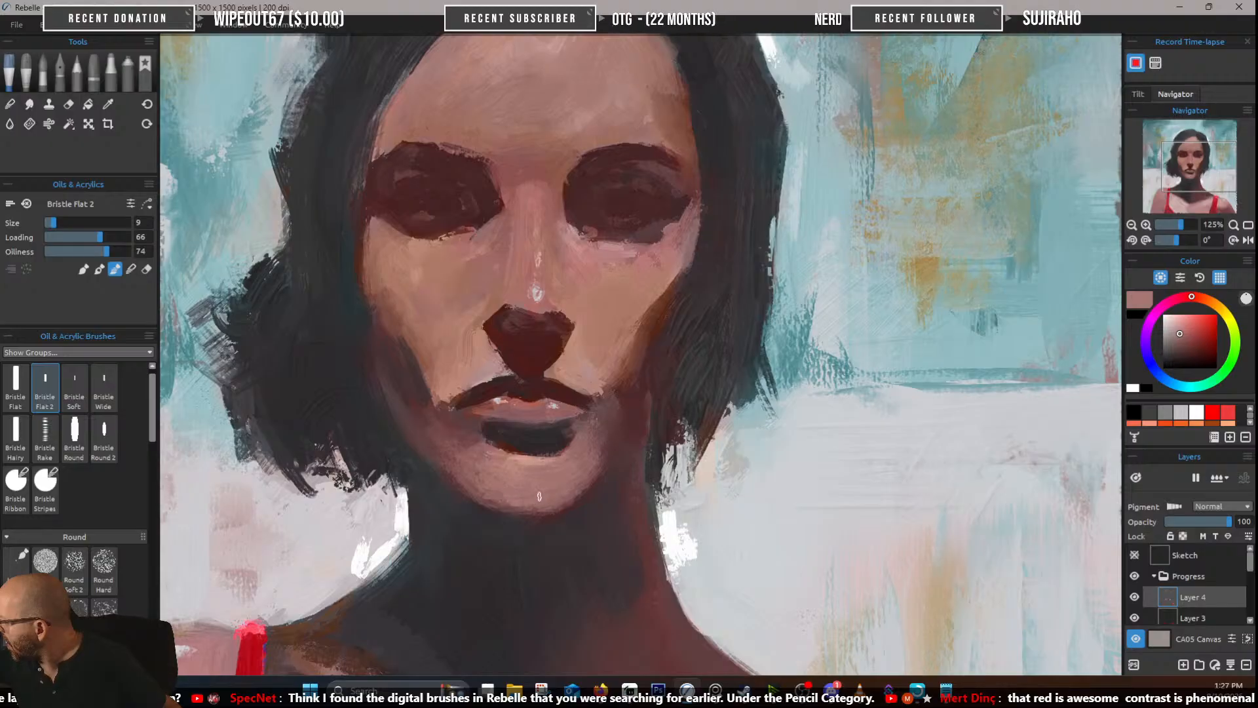
click(129, 270)
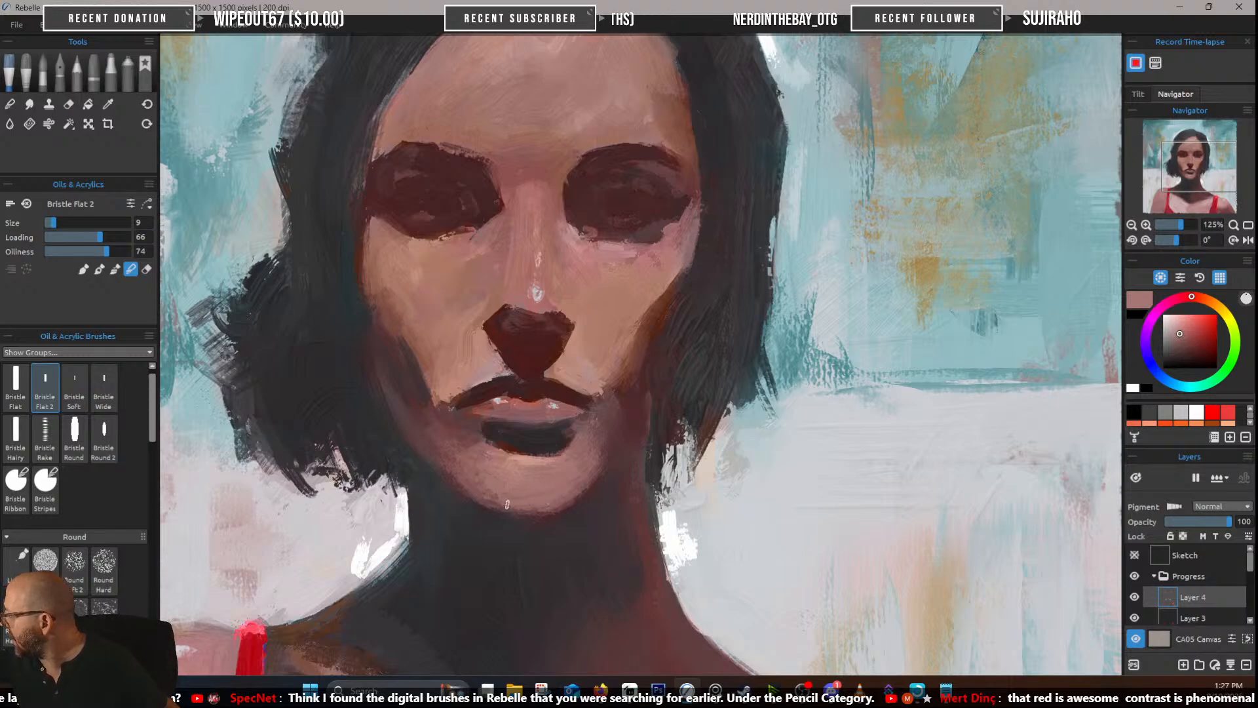
click(115, 269)
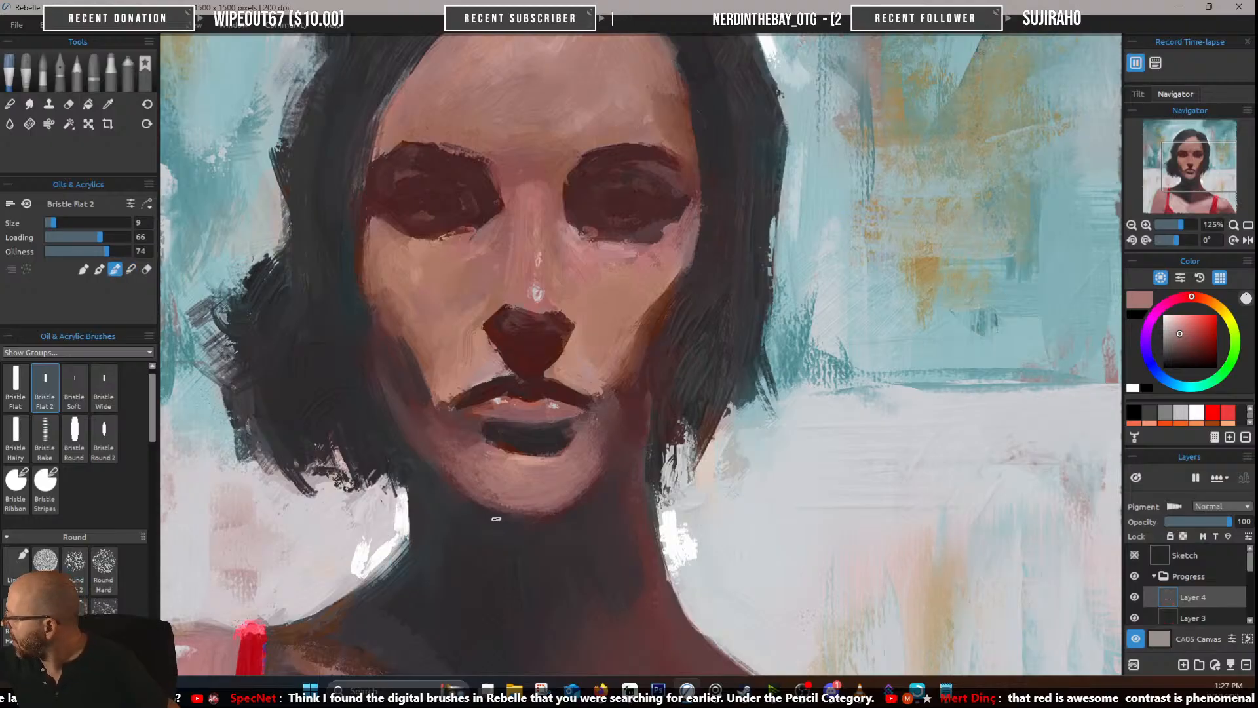
alt+click(487, 500)
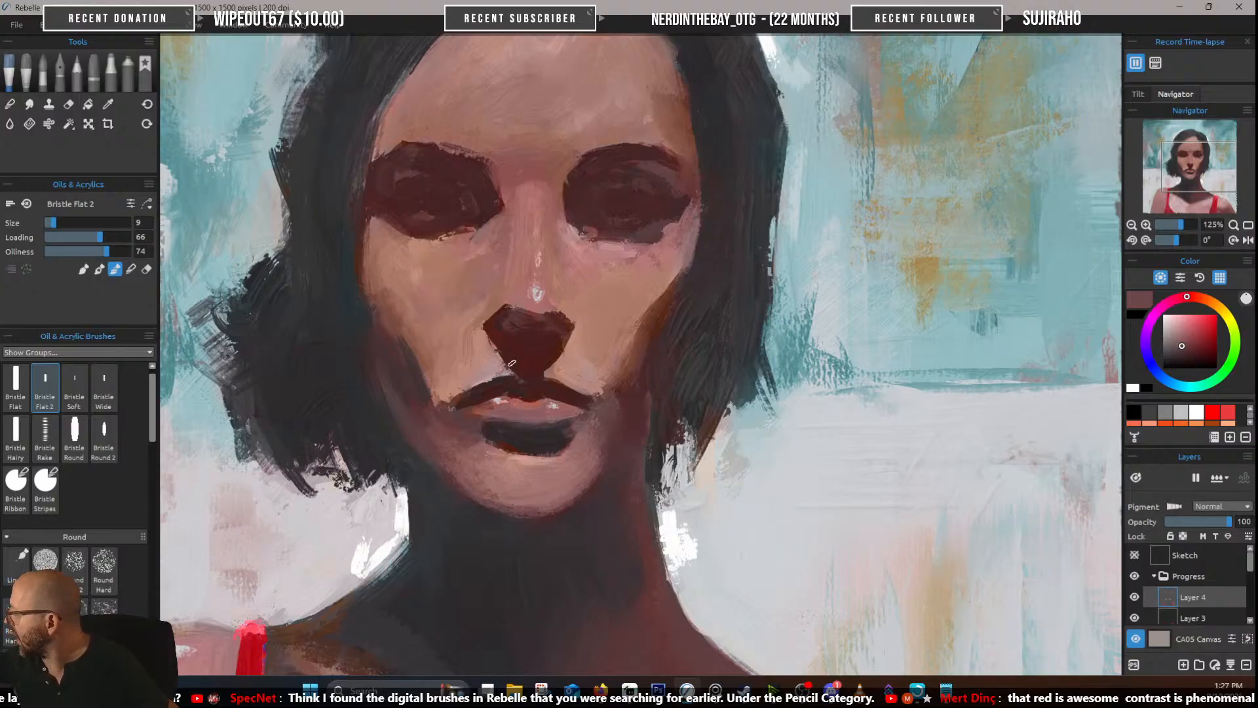
Paint the skin around the nose and upper lip with a light tone sampled beside the mouth, and blend it
alt+click(451, 388)
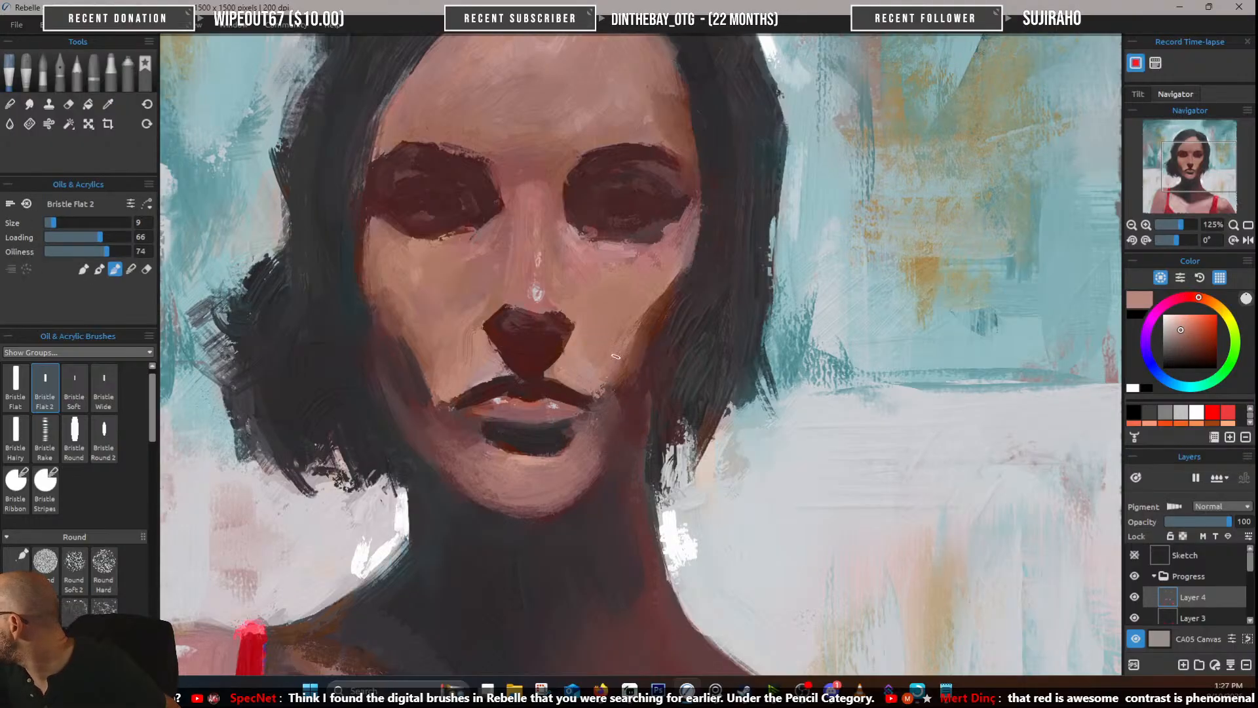
key(b)
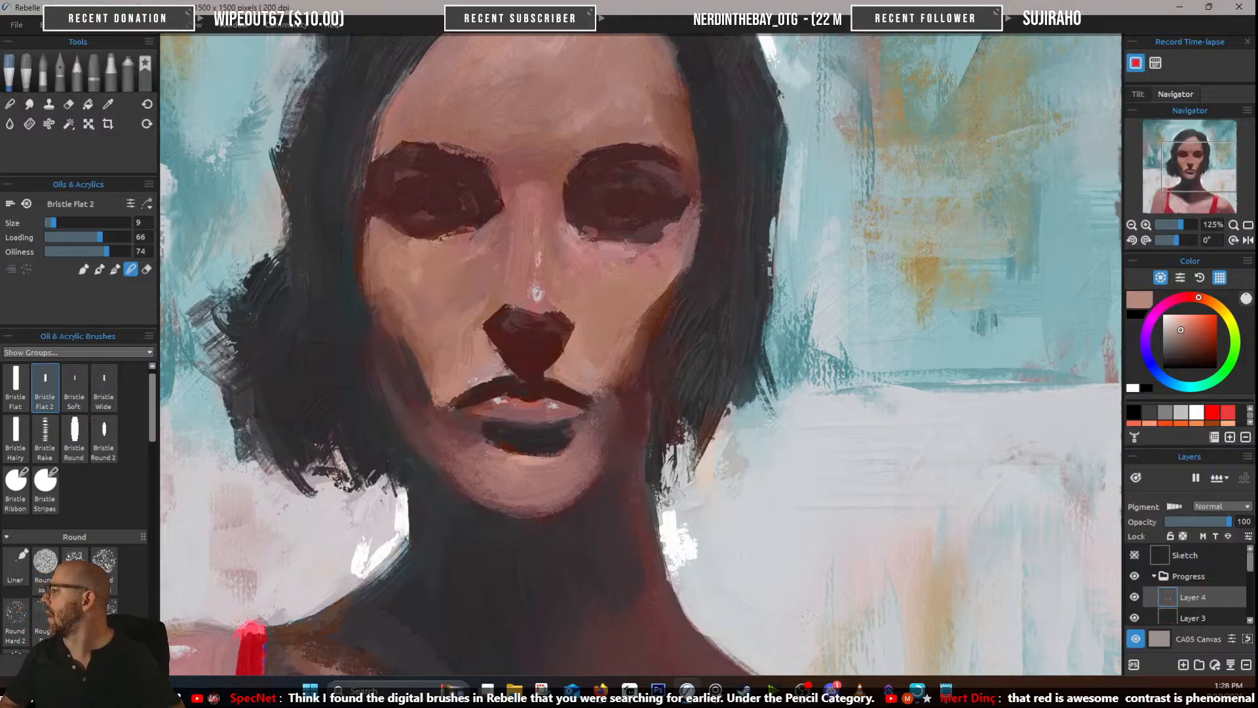
scroll(404, 337, down, 2)
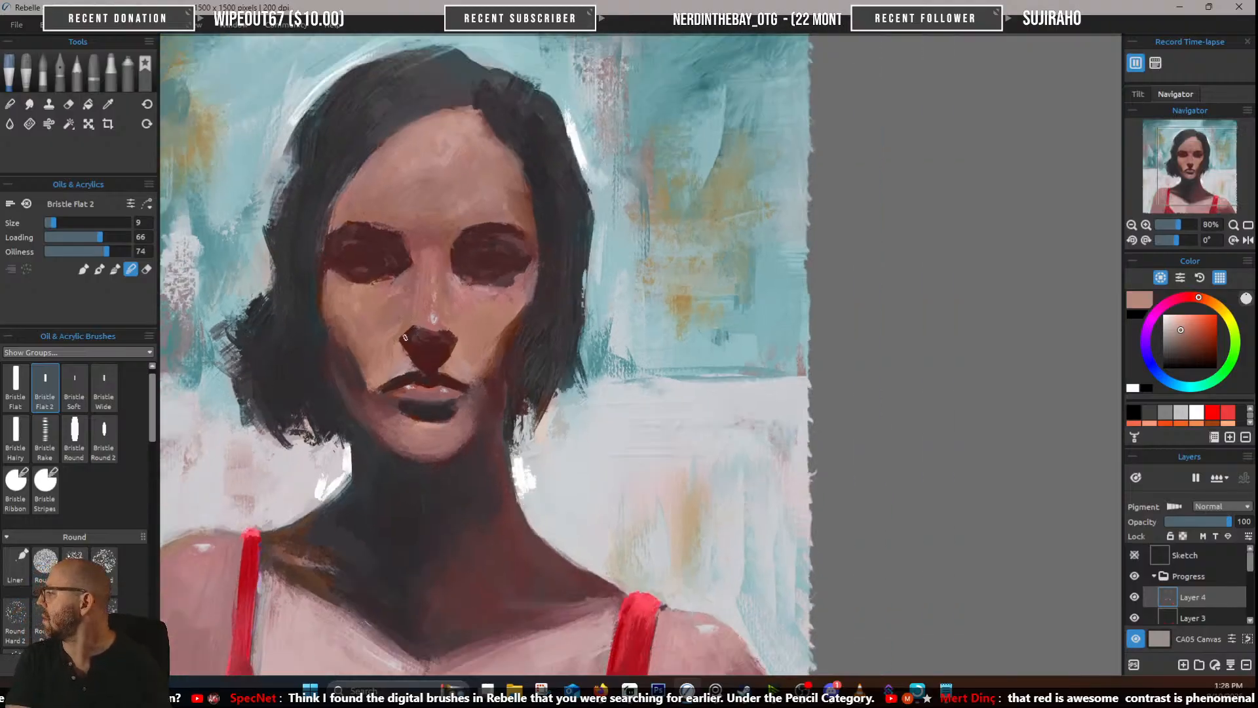
scroll(404, 337, down, 2)
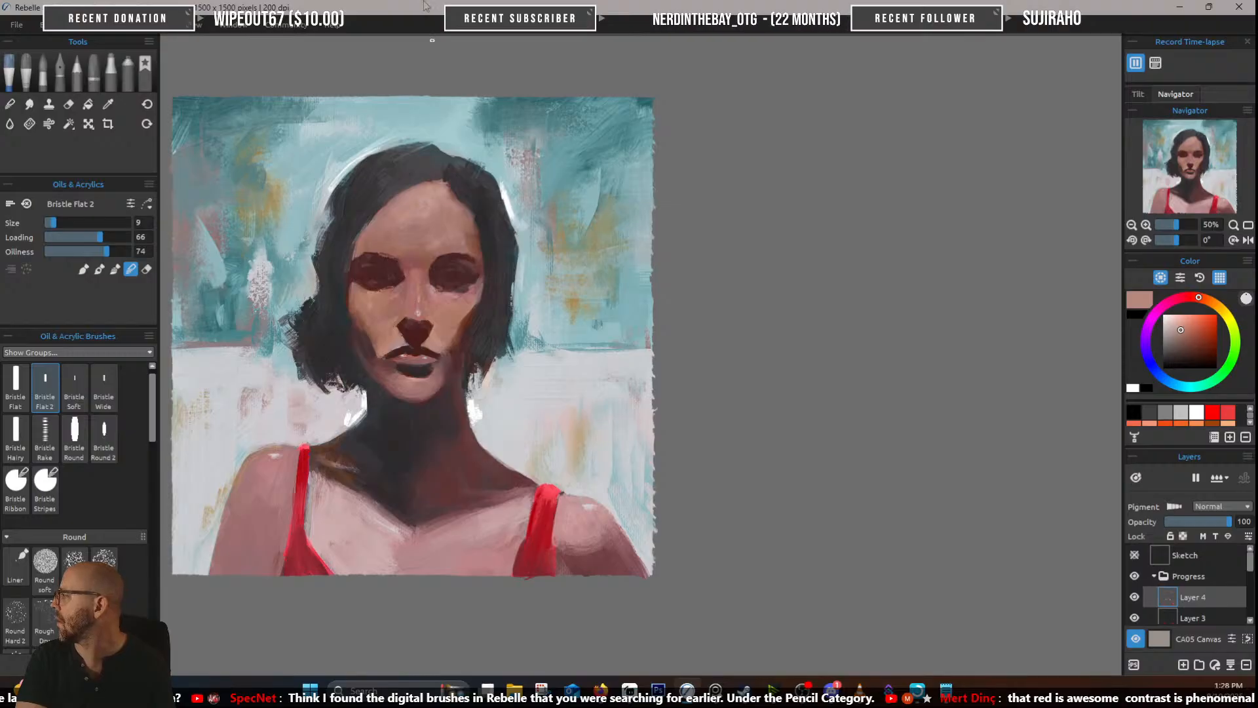
drag(505, 354, 696, 330)
scroll(610, 399, up, 1)
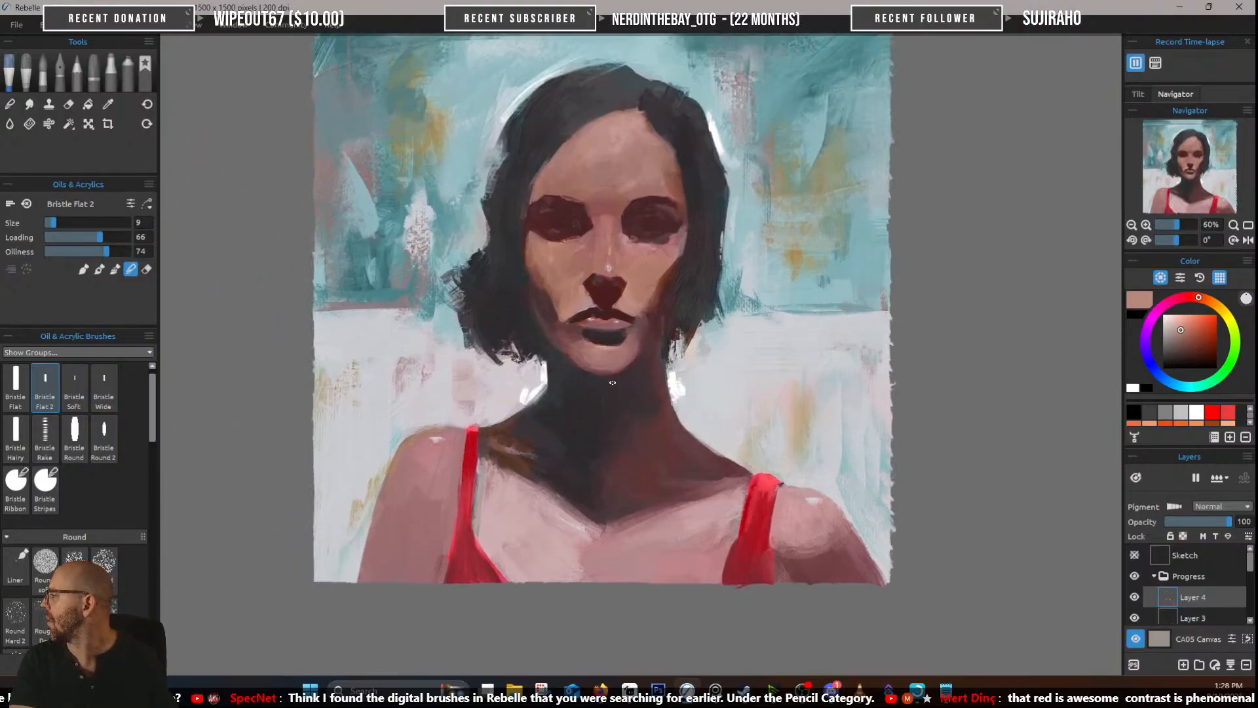
Paint a test patch above the hair on the light blue background in Paint & Blend mode, using a dark teal sampled from the background
scroll(613, 382, down, 1)
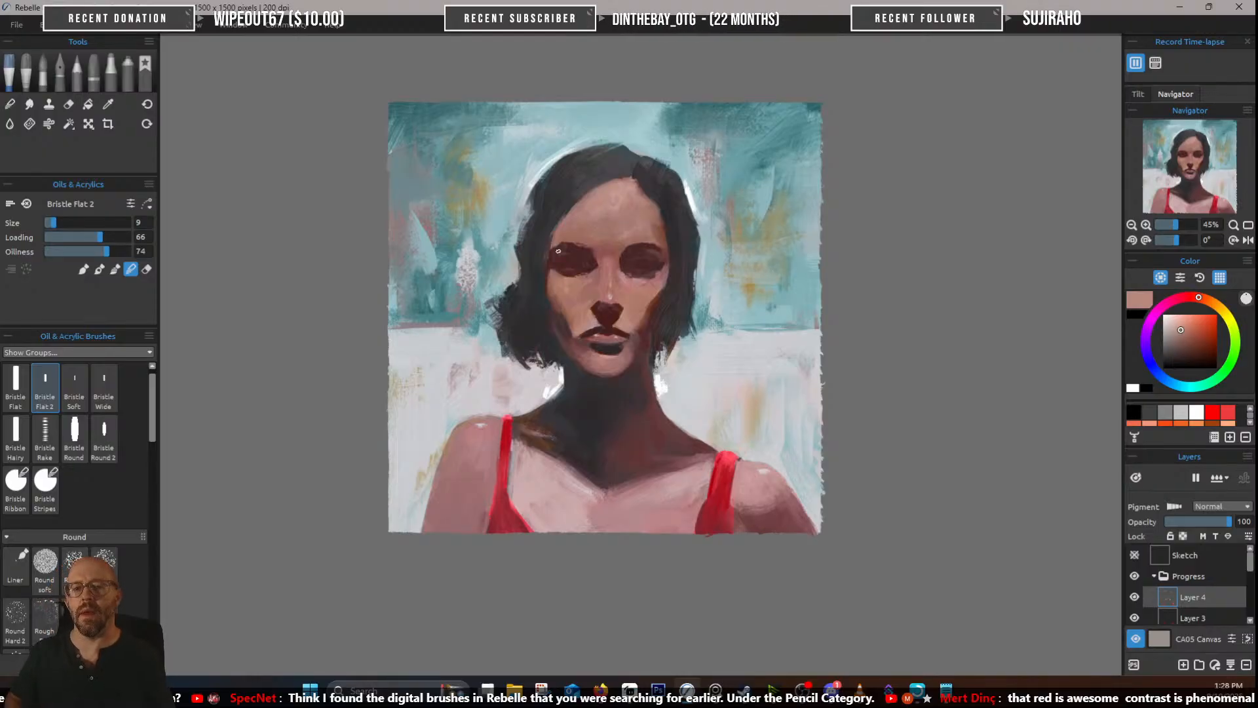
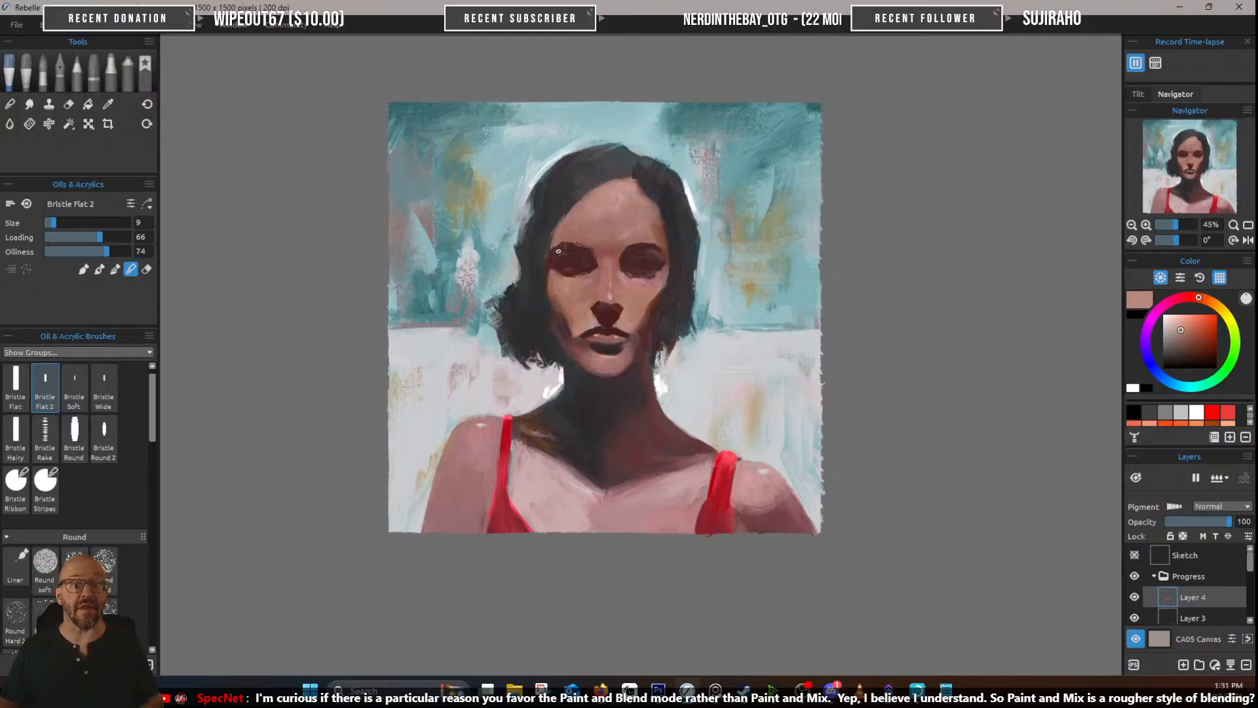
scroll(557, 251, up, 3)
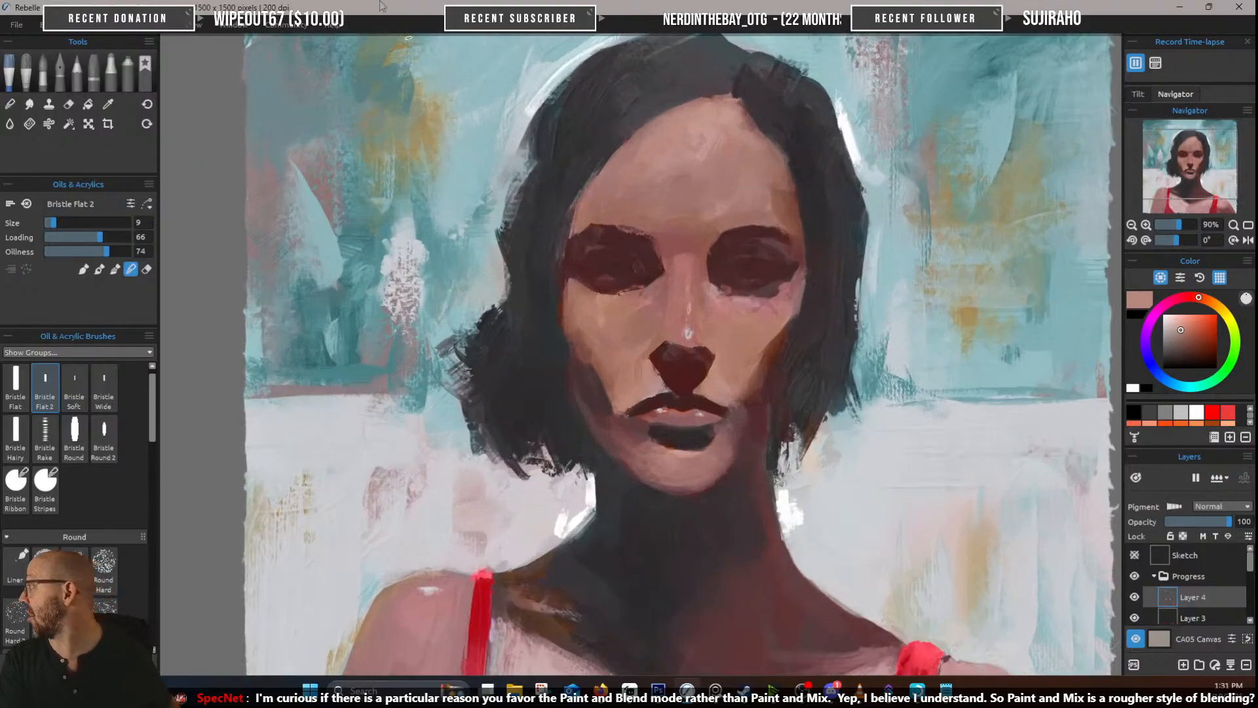
scroll(597, 284, up, 4)
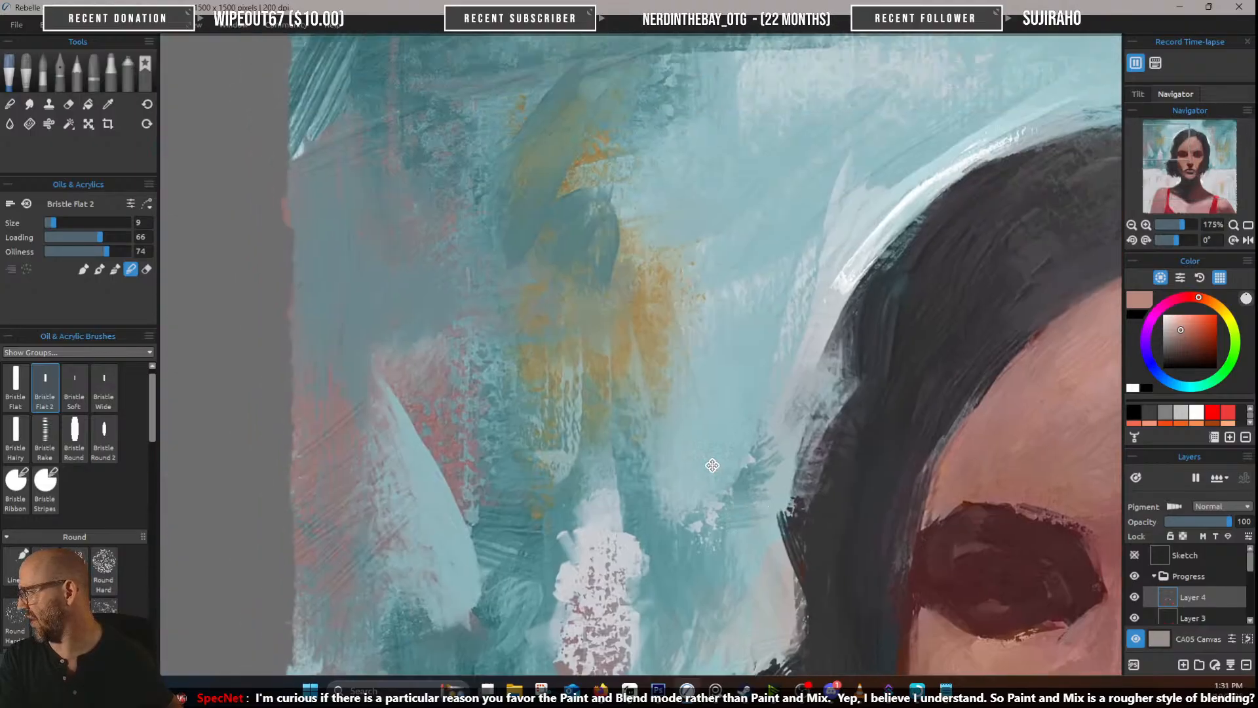
scroll(597, 283, down, 3)
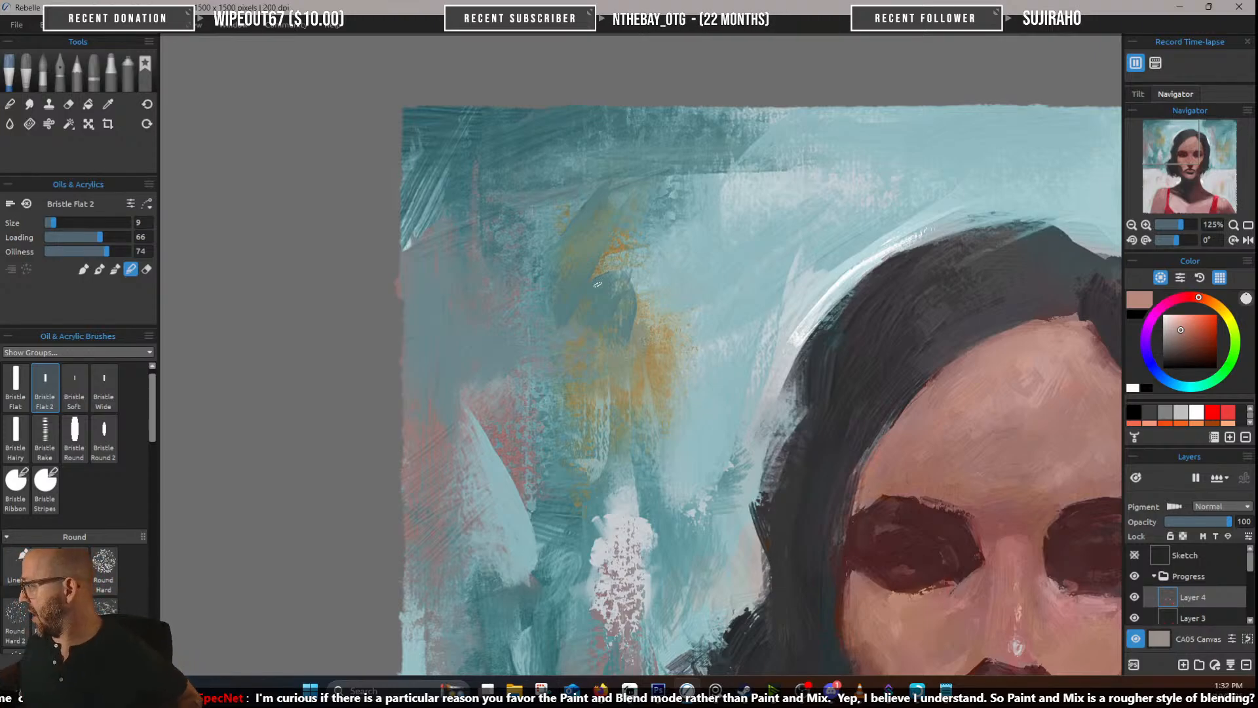
click(115, 268)
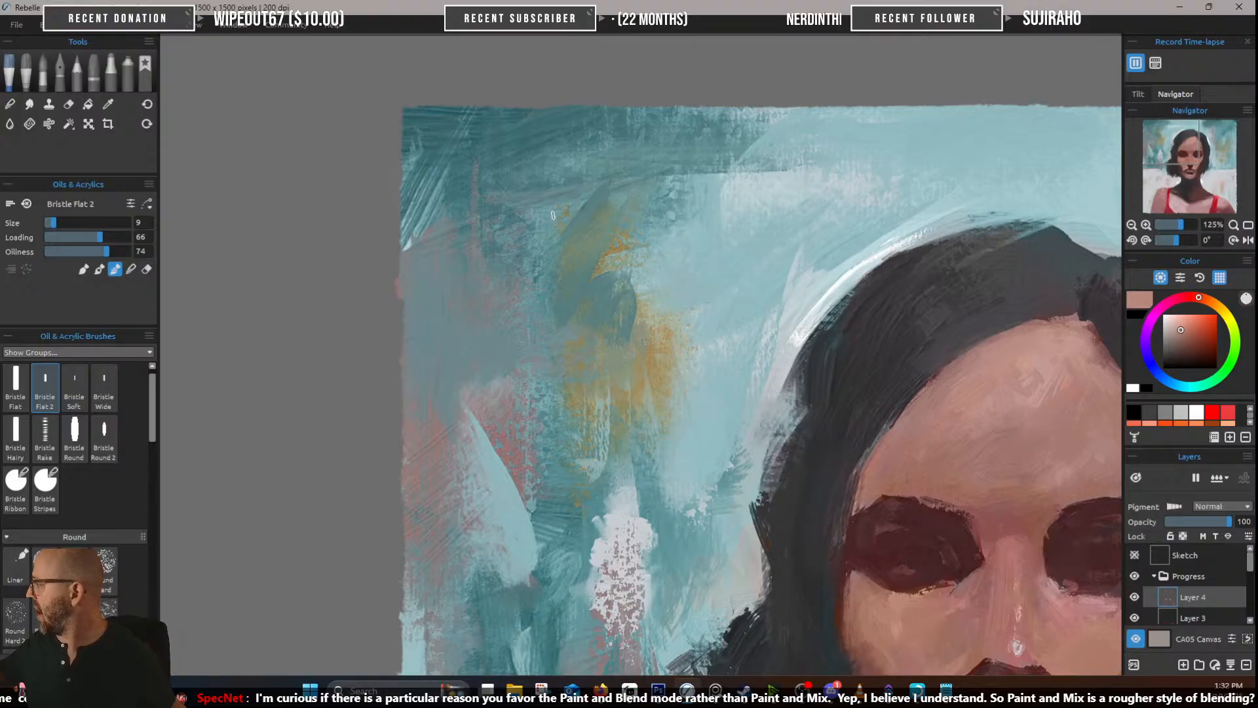
alt+click(511, 149)
mouse_move(740, 207)
mouse_down()
mouse_move(702, 254)
mouse_move(754, 231)
mouse_move(773, 279)
mouse_move(820, 231)
mouse_move(787, 262)
mouse_move(806, 210)
mouse_up()
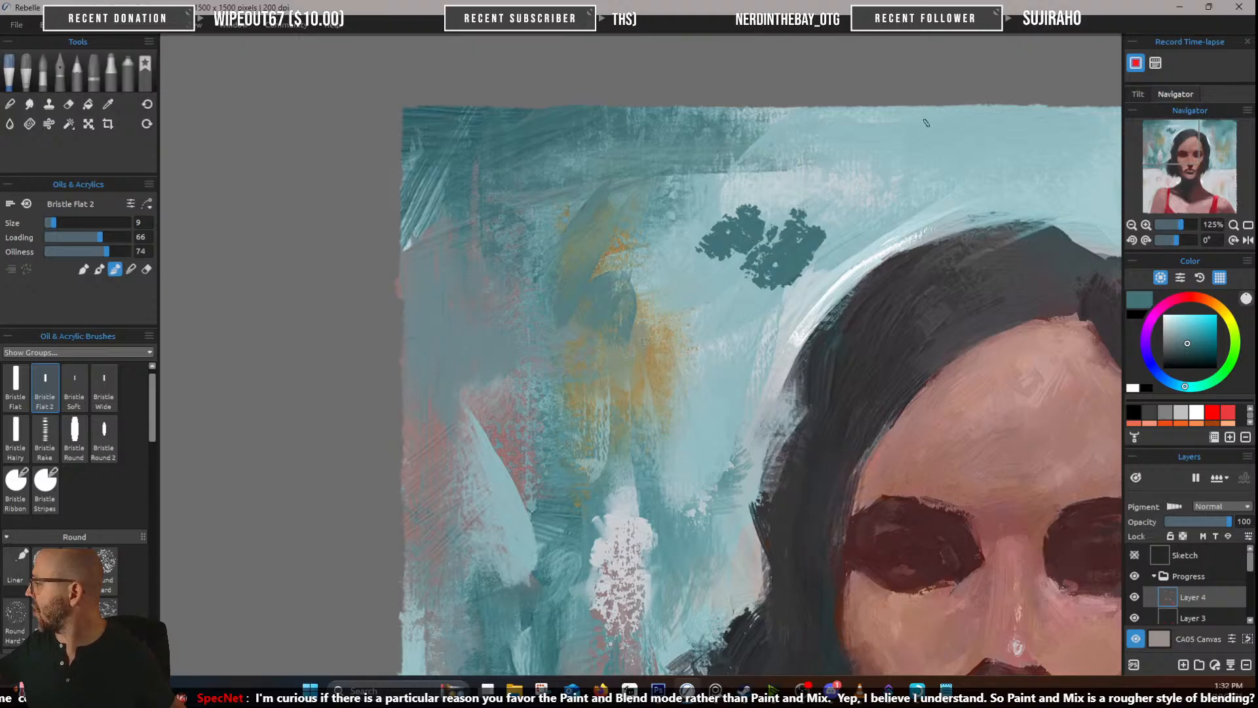
Extend the teal patch in Paint & Mix mode, and overlap it with a patch of sampled ochre shifted to a more saturated yellow
click(100, 271)
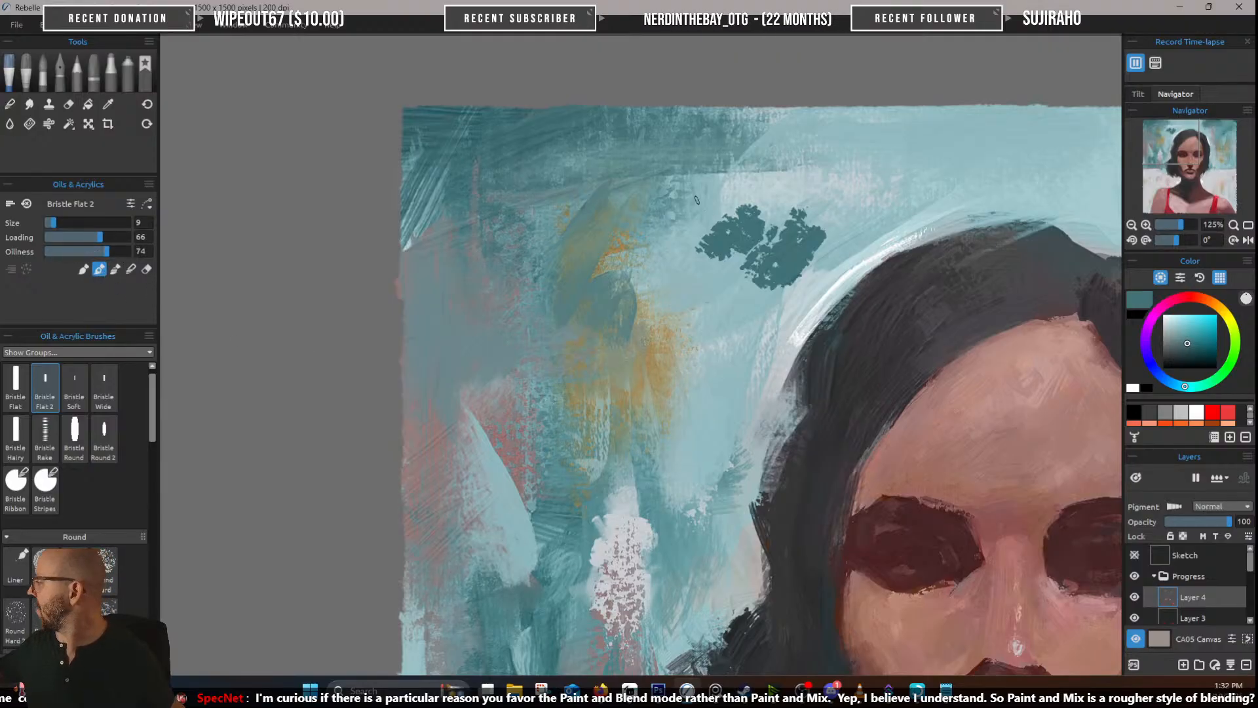
mouse_move(696, 199)
mouse_down()
mouse_move(693, 251)
mouse_move(727, 211)
mouse_move(773, 201)
mouse_move(776, 230)
mouse_move(783, 215)
mouse_move(739, 231)
mouse_move(682, 222)
mouse_up()
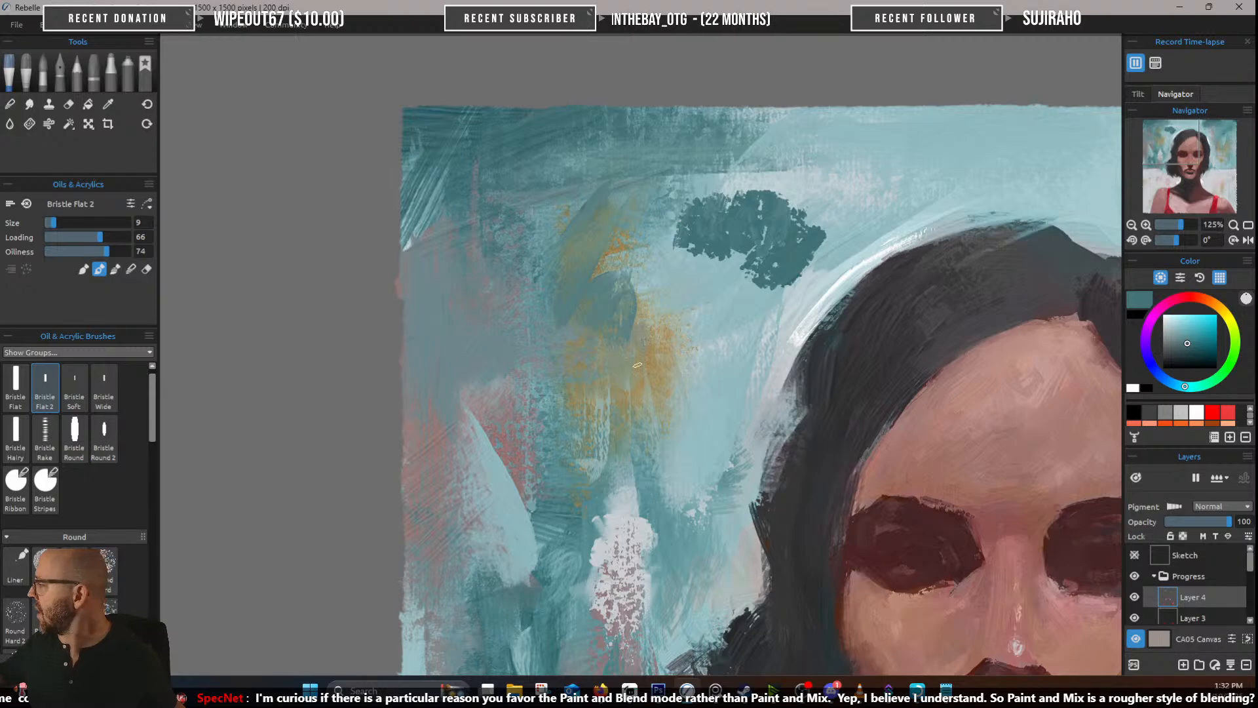
alt+click(651, 349)
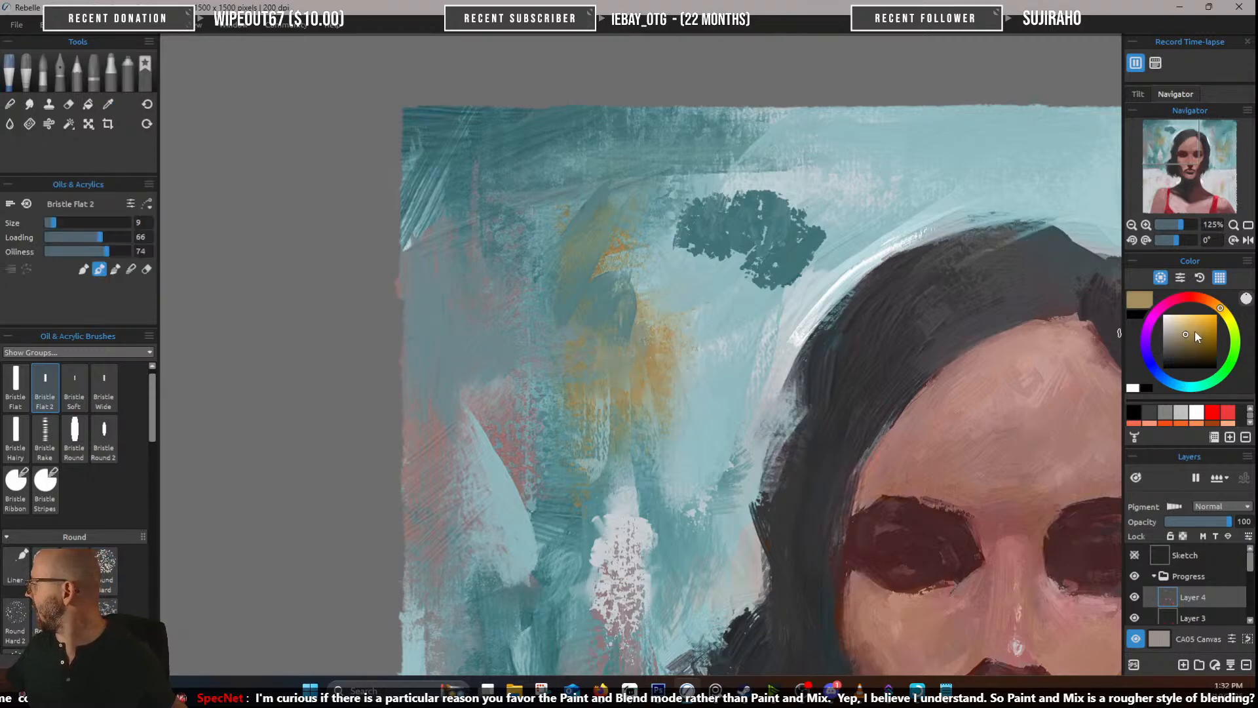
drag(1195, 331, 1206, 323)
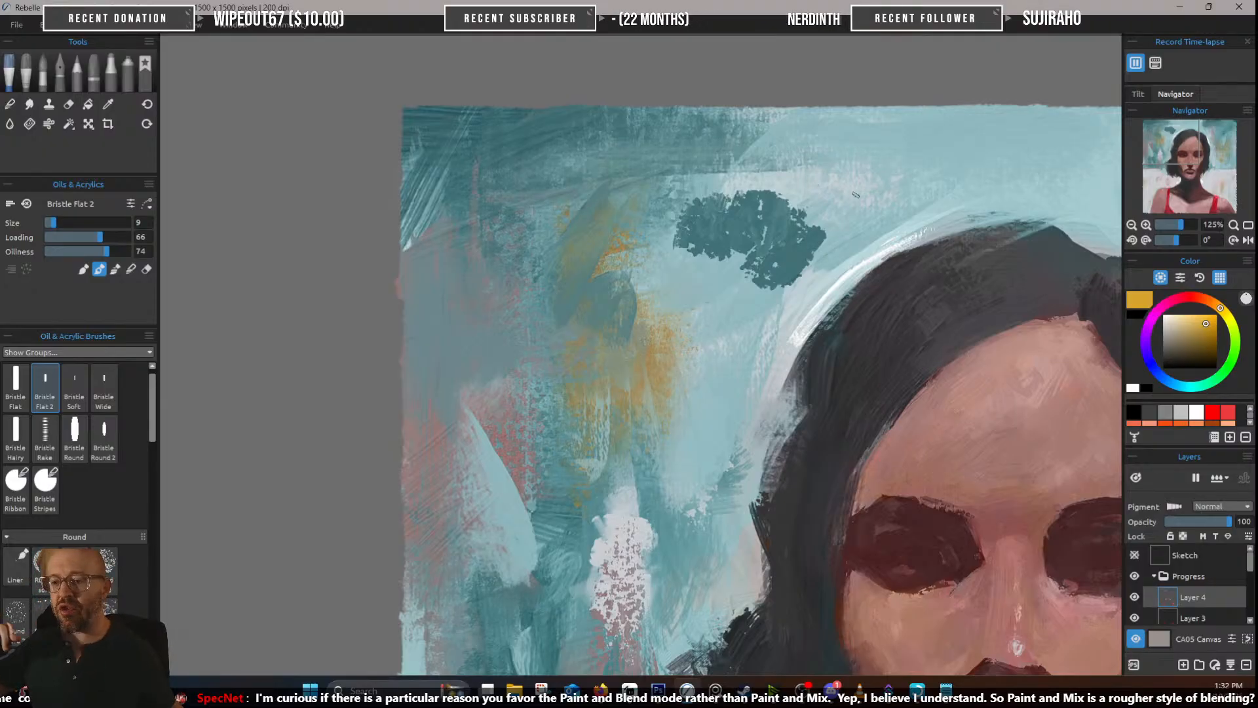
mouse_move(843, 245)
mouse_down()
mouse_move(830, 276)
mouse_move(835, 239)
mouse_move(791, 269)
mouse_move(802, 241)
mouse_move(763, 250)
mouse_move(771, 224)
mouse_move(777, 270)
mouse_move(803, 246)
mouse_move(781, 245)
mouse_move(787, 255)
mouse_move(797, 211)
mouse_move(813, 227)
mouse_move(817, 206)
mouse_move(825, 245)
mouse_move(794, 223)
mouse_move(760, 276)
mouse_move(787, 295)
mouse_up()
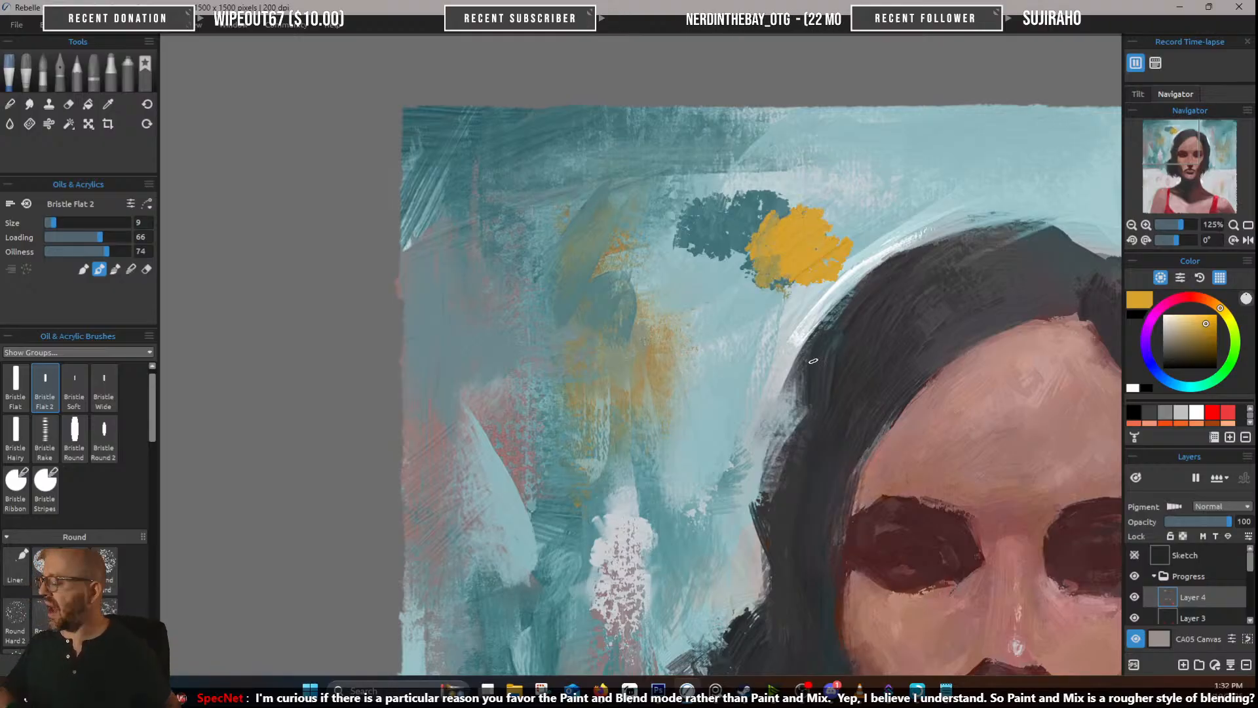
Work yellow strokes over the border between the yellow and teal test patches to try out Paint & Mix
scroll(812, 360, up, 5)
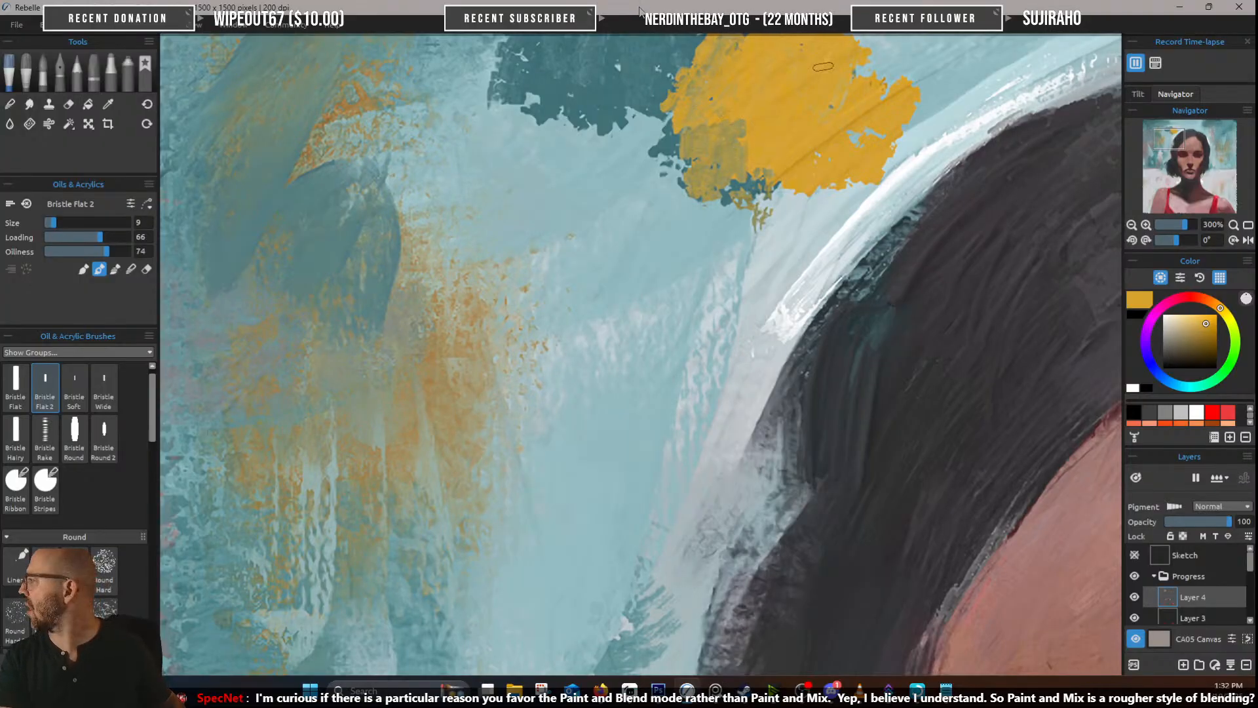
drag(711, 142, 540, 349)
scroll(585, 309, up, 2)
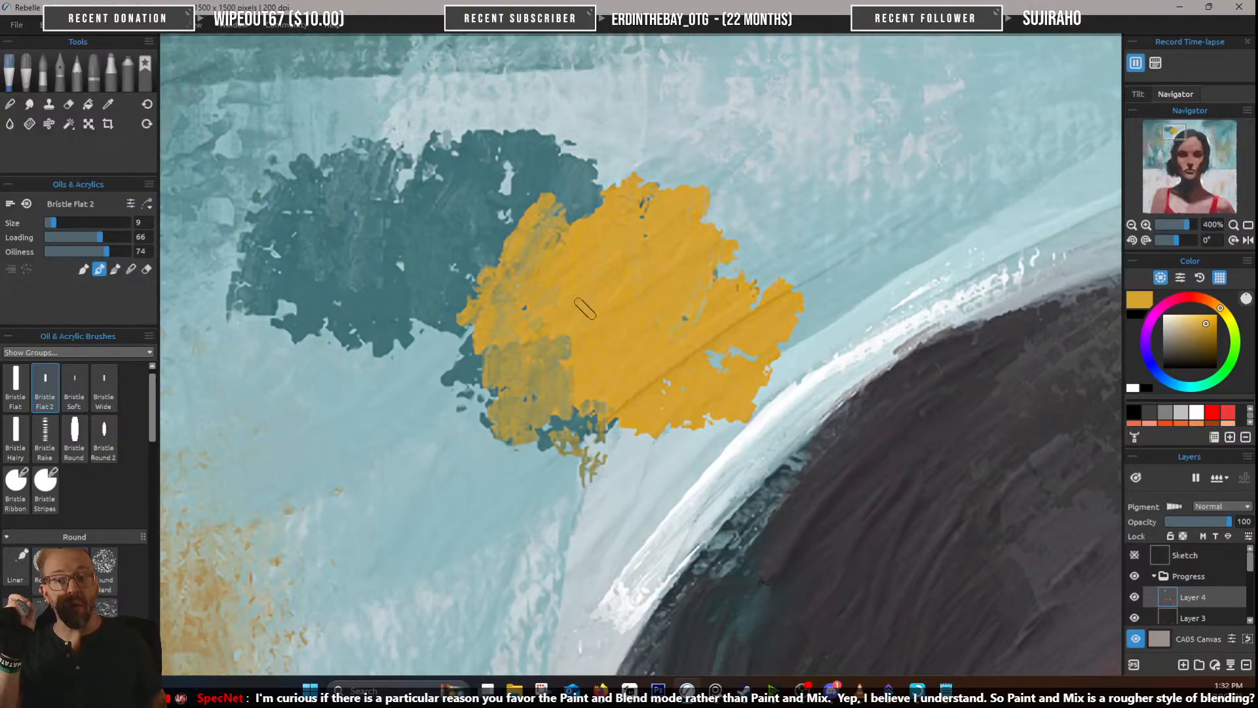
mouse_move(585, 213)
mouse_down()
mouse_move(582, 174)
mouse_move(553, 251)
mouse_move(570, 225)
mouse_up()
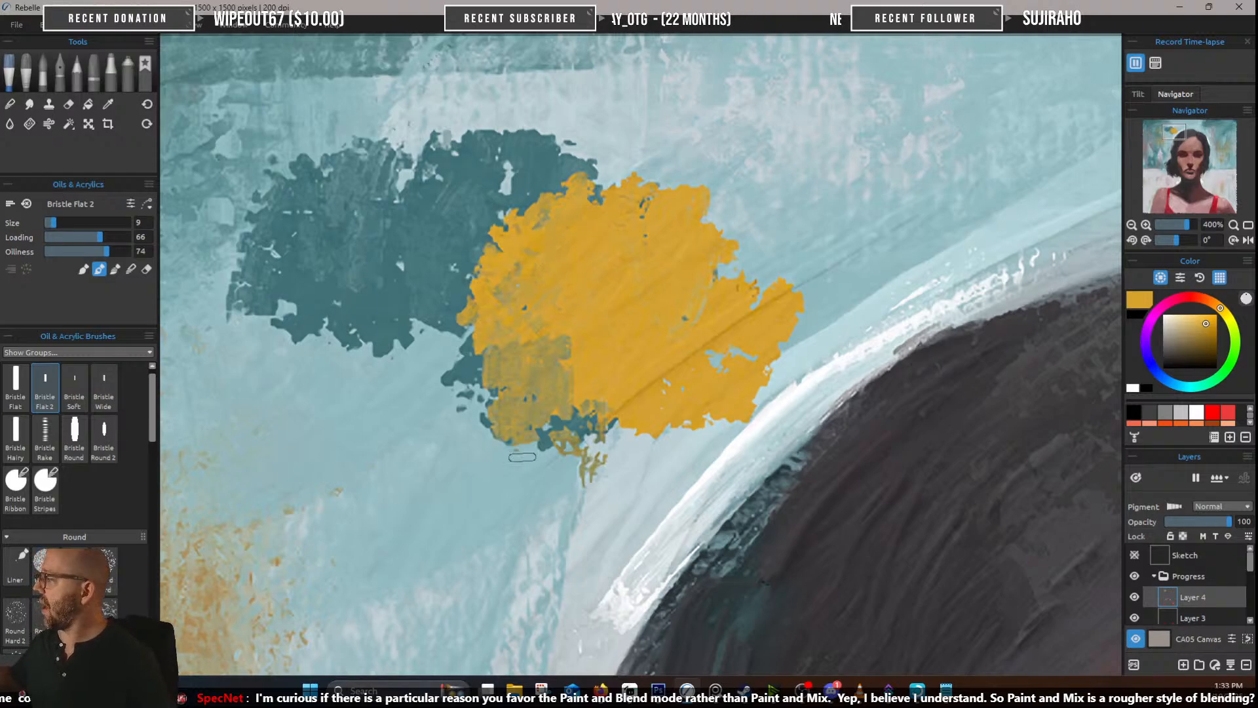
Paint a second teal patch above the first in Paint & Blend mode and stroke the sampled yellow across it for comparison
scroll(554, 436, up, 5)
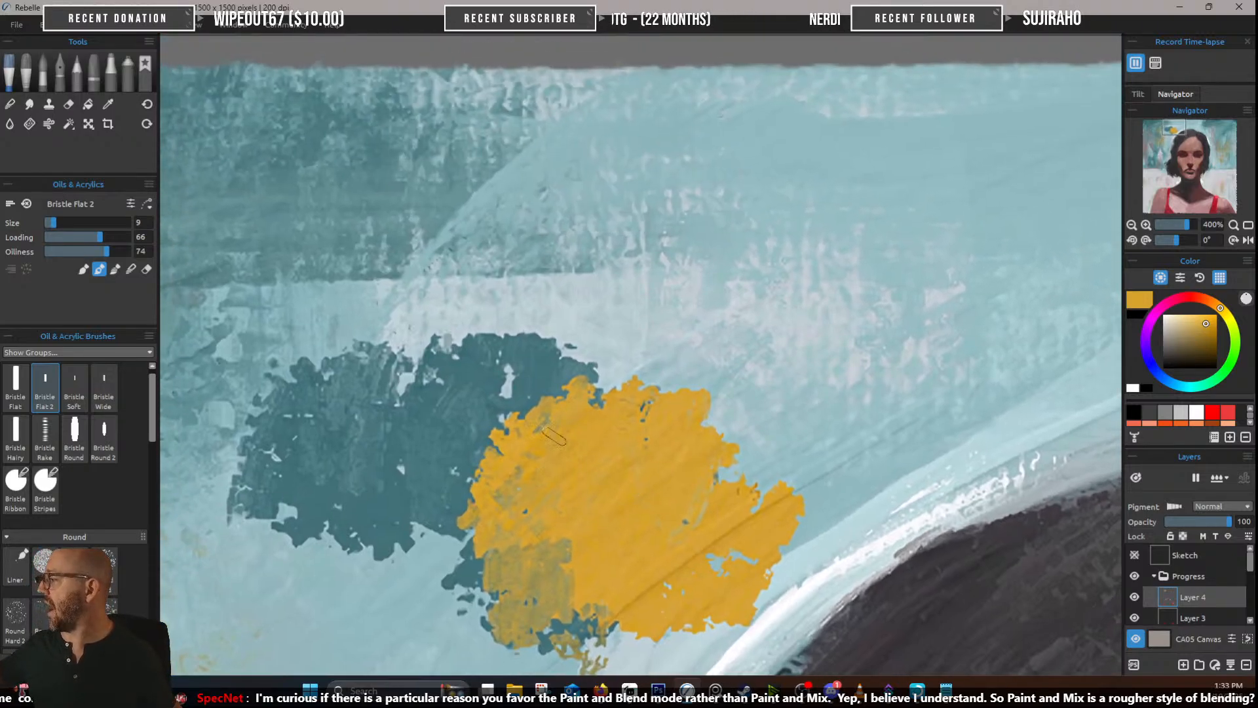
click(115, 270)
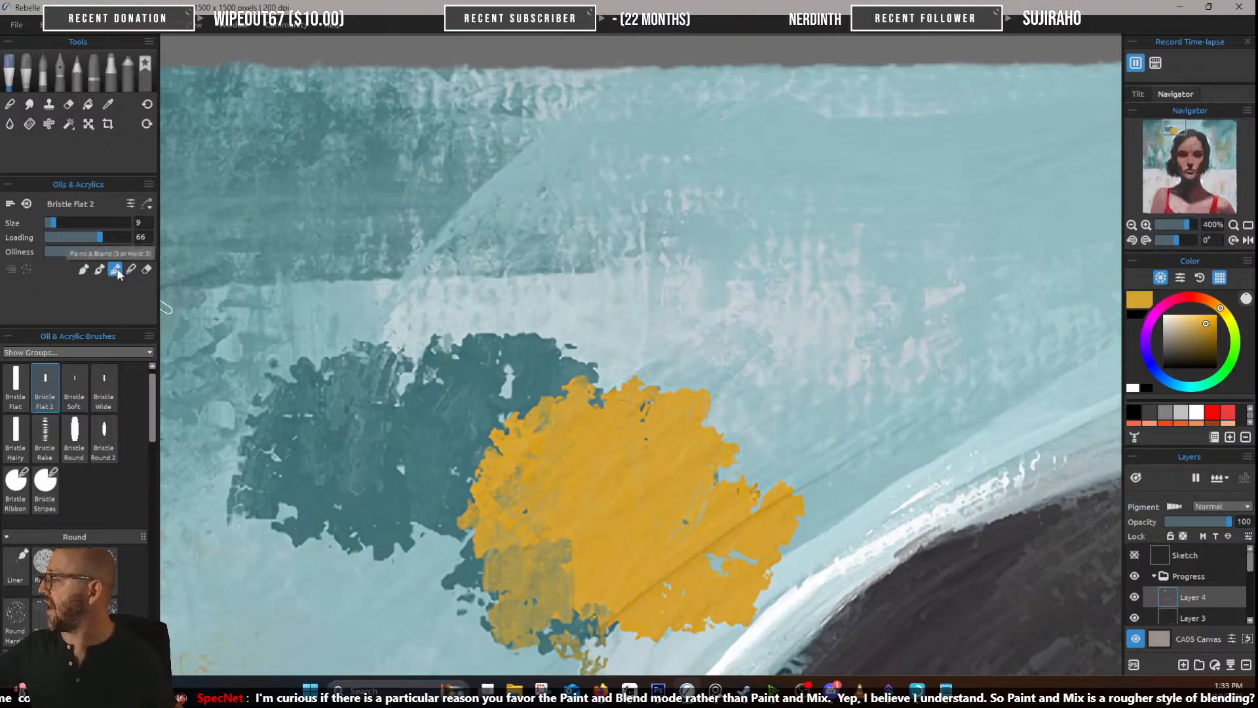
alt+click(435, 410)
mouse_move(557, 190)
mouse_down()
mouse_move(546, 251)
mouse_move(560, 263)
mouse_move(599, 249)
mouse_move(669, 256)
mouse_move(708, 256)
mouse_up()
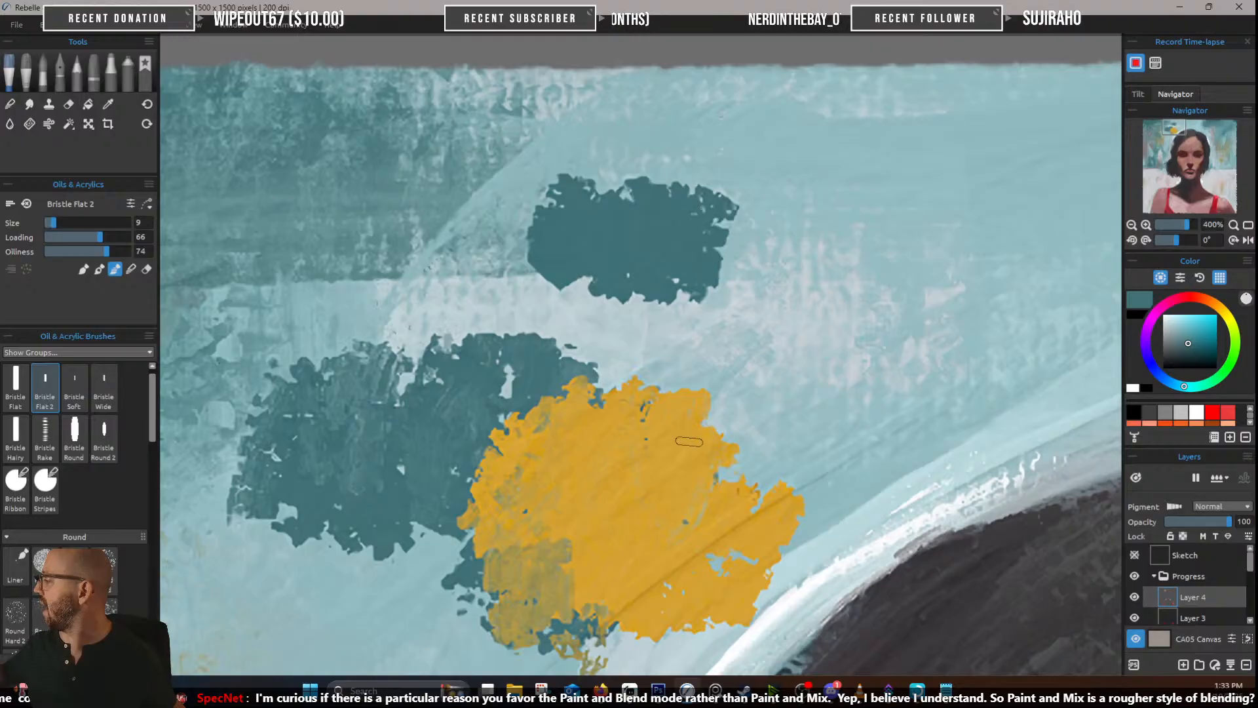
alt+click(682, 472)
mouse_move(835, 242)
mouse_down()
mouse_move(802, 322)
mouse_move(771, 311)
mouse_move(746, 325)
mouse_move(719, 297)
mouse_move(715, 196)
mouse_move(692, 212)
mouse_move(679, 199)
mouse_move(666, 238)
mouse_move(686, 237)
mouse_move(690, 304)
mouse_move(725, 246)
mouse_move(720, 294)
mouse_move(736, 234)
mouse_move(723, 291)
mouse_move(750, 239)
mouse_move(764, 247)
mouse_move(762, 290)
mouse_move(717, 304)
mouse_move(696, 287)
mouse_move(665, 295)
mouse_move(624, 247)
mouse_move(633, 214)
mouse_move(649, 233)
mouse_move(672, 230)
mouse_move(688, 253)
mouse_move(709, 251)
mouse_move(744, 299)
mouse_move(599, 223)
mouse_up()
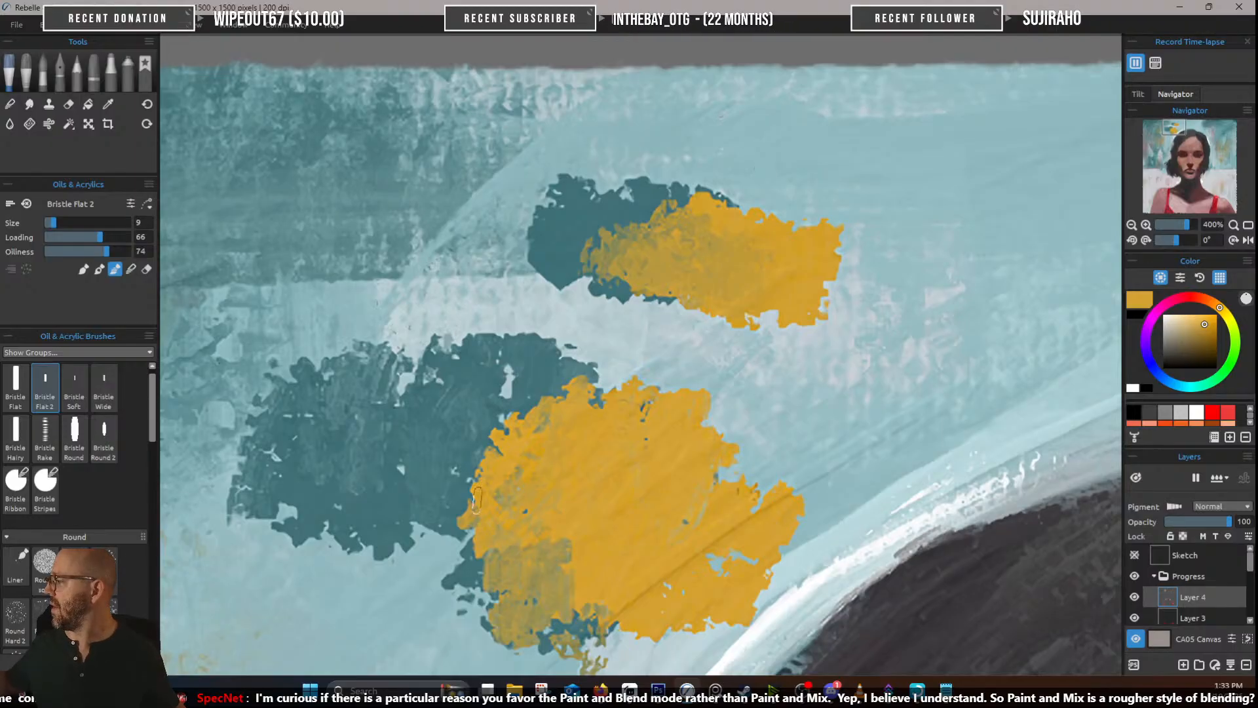
Pull yellow through the lower teal patch in Paint & Mix mode, and carry sampled teal back into the yellow
click(99, 269)
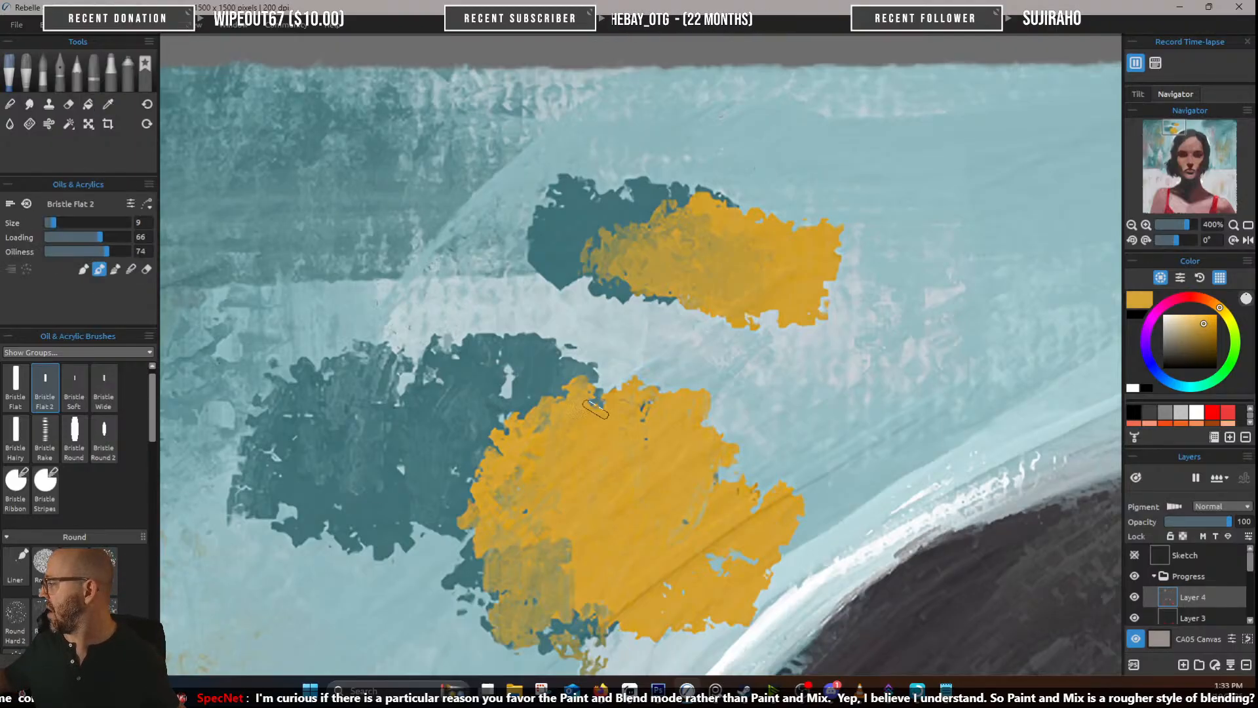
mouse_move(598, 405)
mouse_down()
mouse_move(454, 370)
mouse_move(440, 384)
mouse_move(479, 403)
mouse_move(440, 393)
mouse_move(496, 398)
mouse_move(522, 380)
mouse_move(490, 353)
mouse_move(469, 374)
mouse_up()
alt+click(430, 451)
mouse_move(430, 450)
mouse_down()
mouse_move(512, 401)
mouse_move(583, 459)
mouse_move(590, 435)
mouse_move(537, 462)
mouse_move(498, 400)
mouse_move(459, 384)
mouse_move(430, 409)
mouse_move(492, 438)
mouse_move(685, 472)
mouse_move(701, 462)
mouse_move(667, 511)
mouse_move(616, 503)
mouse_move(583, 524)
mouse_move(681, 551)
mouse_move(721, 518)
mouse_move(700, 494)
mouse_move(619, 567)
mouse_up()
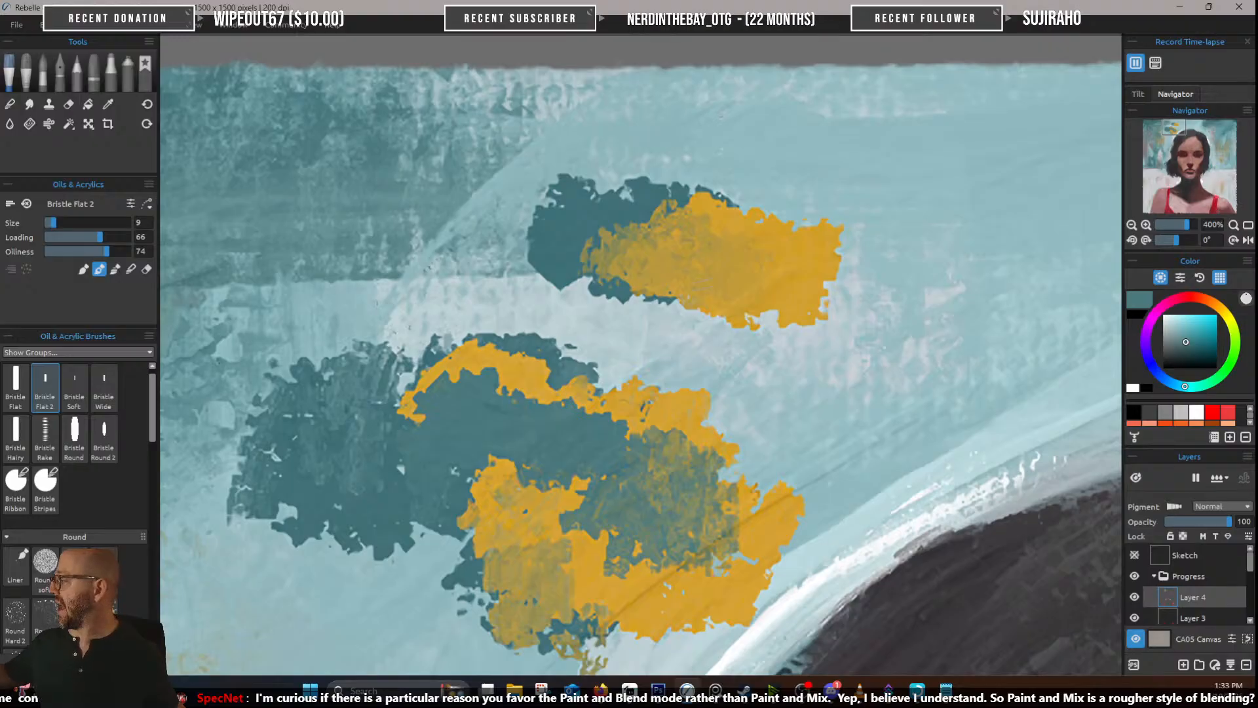
Mix strokes into the overlap of the upper test swatch with sampled teal, and sample its yellow again
alt+click(593, 193)
mouse_move(616, 219)
mouse_down()
mouse_move(639, 258)
mouse_move(705, 243)
mouse_move(767, 282)
mouse_move(783, 275)
mouse_move(655, 252)
mouse_move(641, 231)
mouse_move(573, 237)
mouse_up()
alt+click(802, 257)
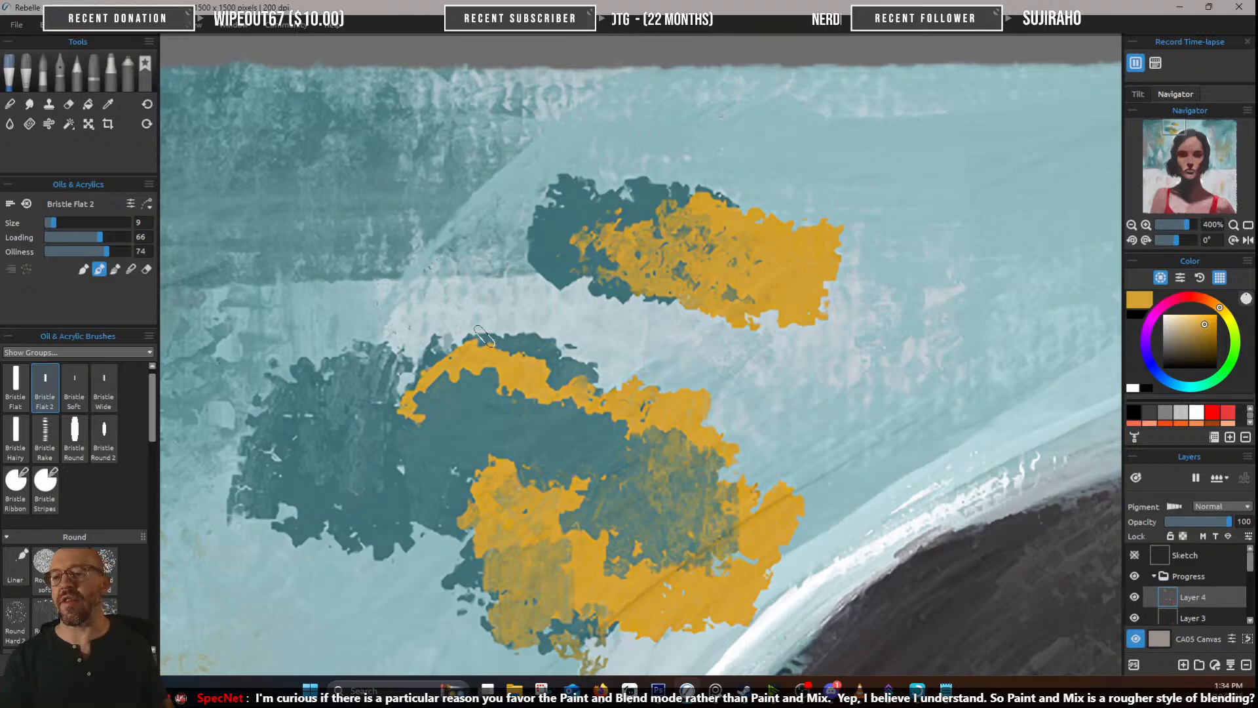
Switch to the Blend mode and blend the teal and yellow together in both test swatches
scroll(482, 336, down, 5)
scroll(480, 341, up, 3)
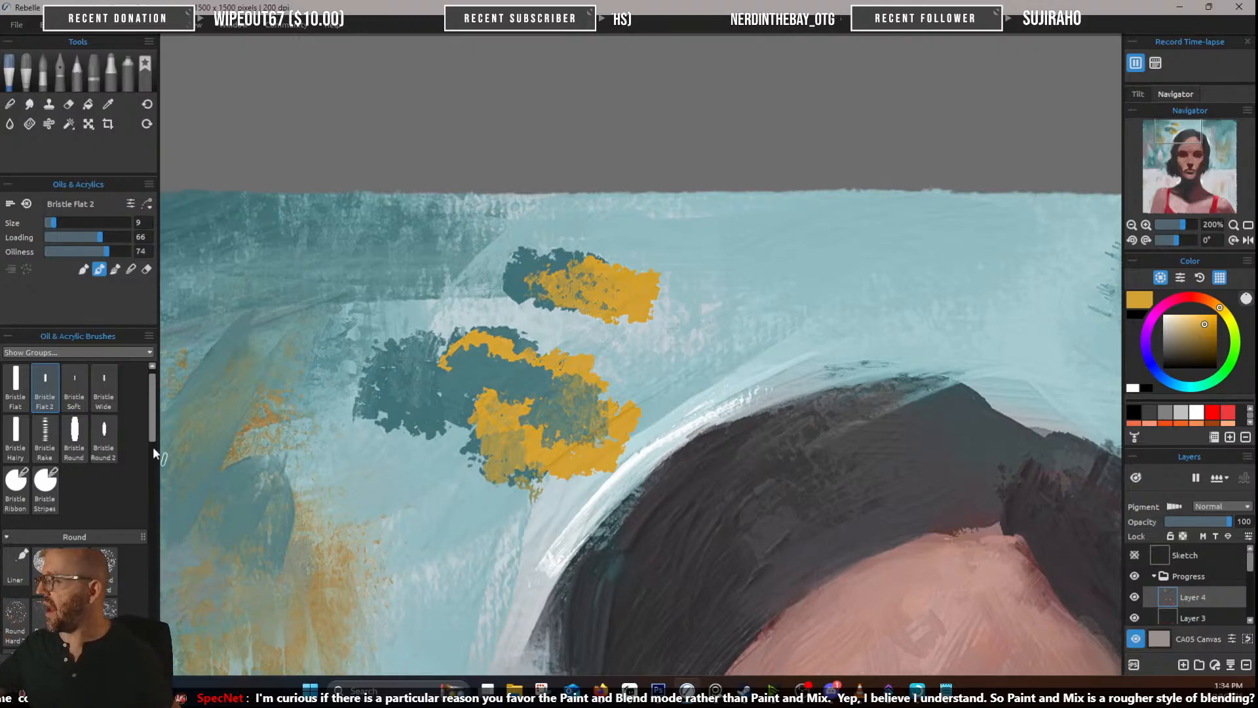
click(131, 269)
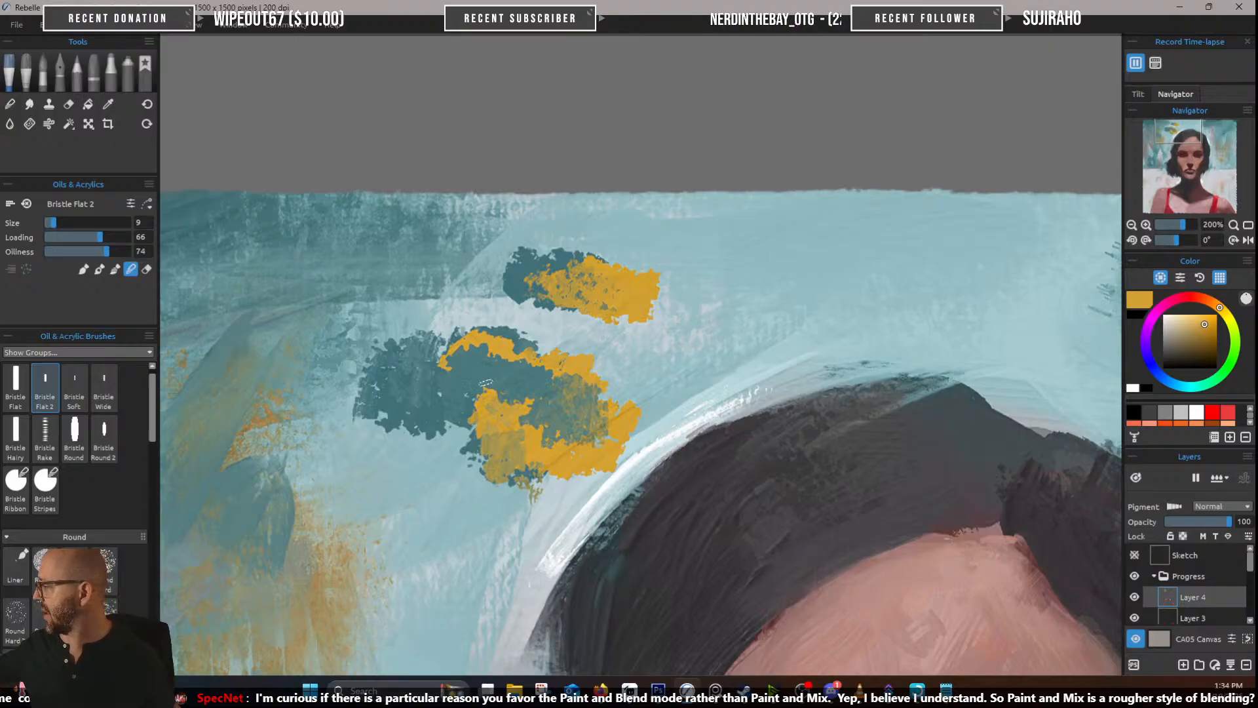
mouse_move(486, 384)
mouse_down()
mouse_move(507, 412)
mouse_move(531, 394)
mouse_move(550, 414)
mouse_up()
mouse_move(503, 361)
mouse_down()
mouse_move(576, 374)
mouse_move(562, 368)
mouse_move(598, 399)
mouse_move(555, 389)
mouse_move(603, 428)
mouse_move(601, 410)
mouse_move(606, 444)
mouse_move(557, 433)
mouse_move(554, 458)
mouse_move(518, 442)
mouse_move(513, 407)
mouse_move(499, 434)
mouse_move(448, 398)
mouse_up()
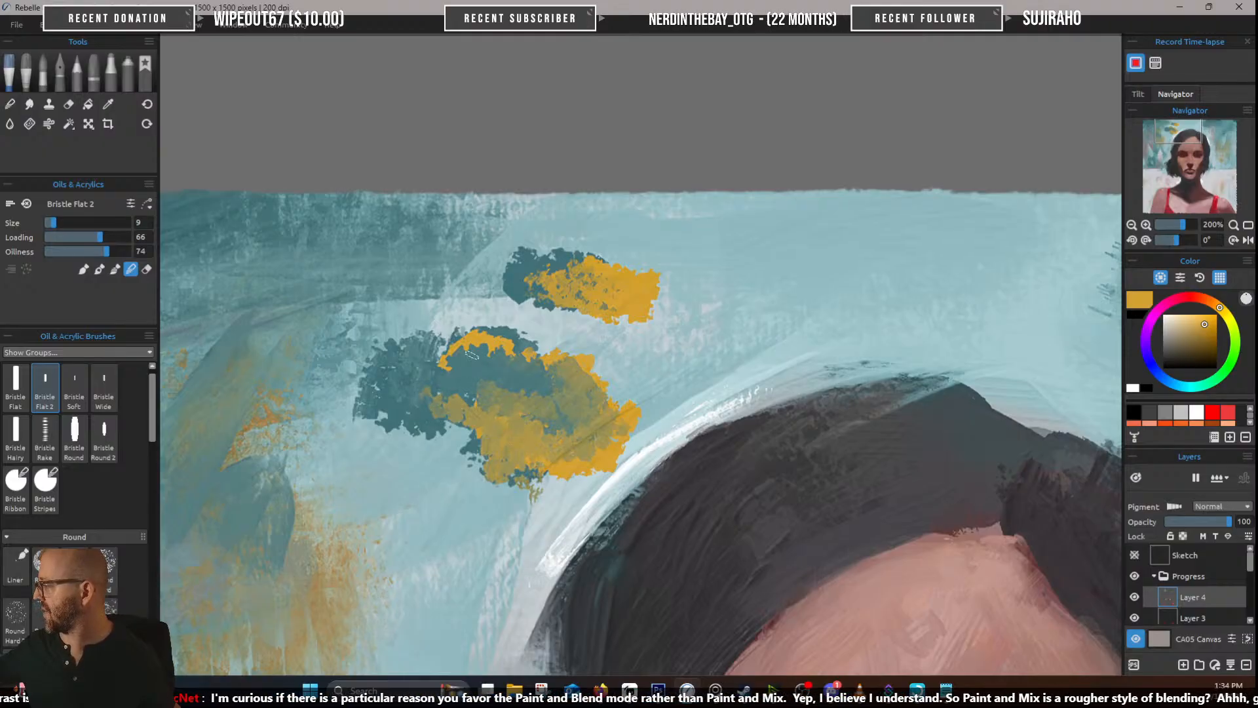
mouse_move(530, 270)
mouse_down()
mouse_move(556, 287)
mouse_move(575, 268)
mouse_move(575, 293)
mouse_move(621, 287)
mouse_move(613, 275)
mouse_move(583, 295)
mouse_move(566, 273)
mouse_move(537, 280)
mouse_up()
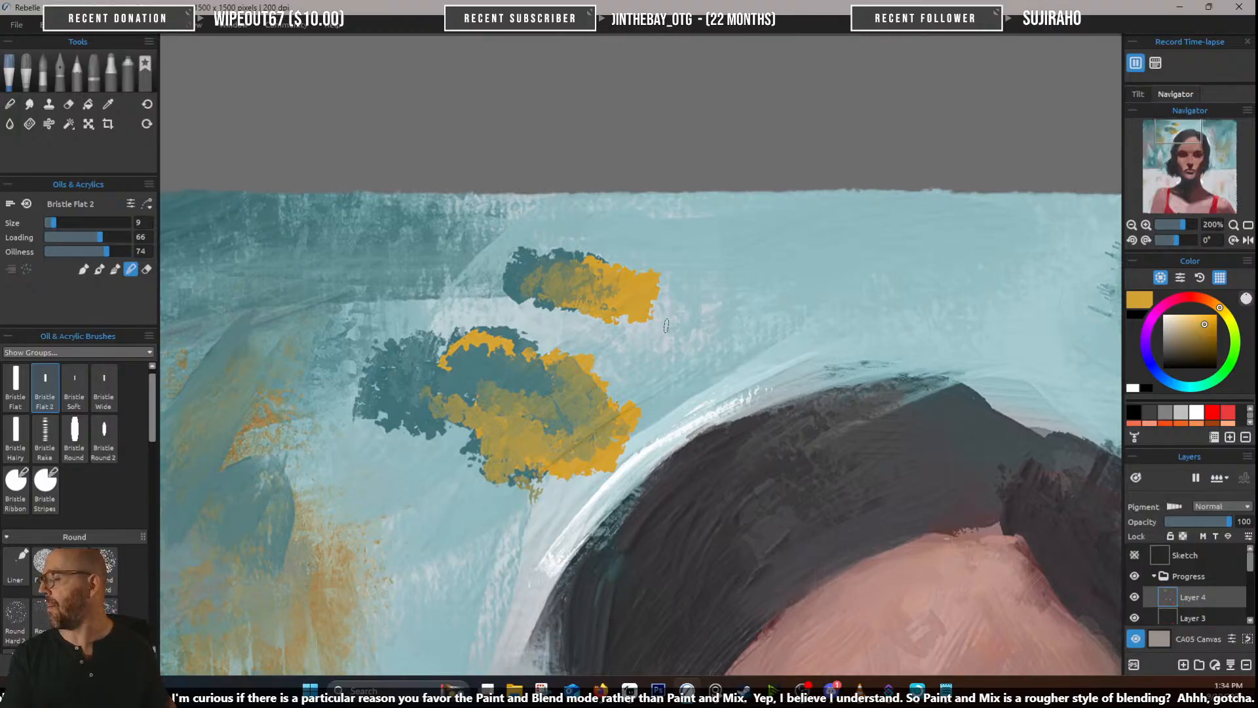
Compare the two blended swatches up close and undo all the teal and yellow test strokes on the background
scroll(666, 326, up, 5)
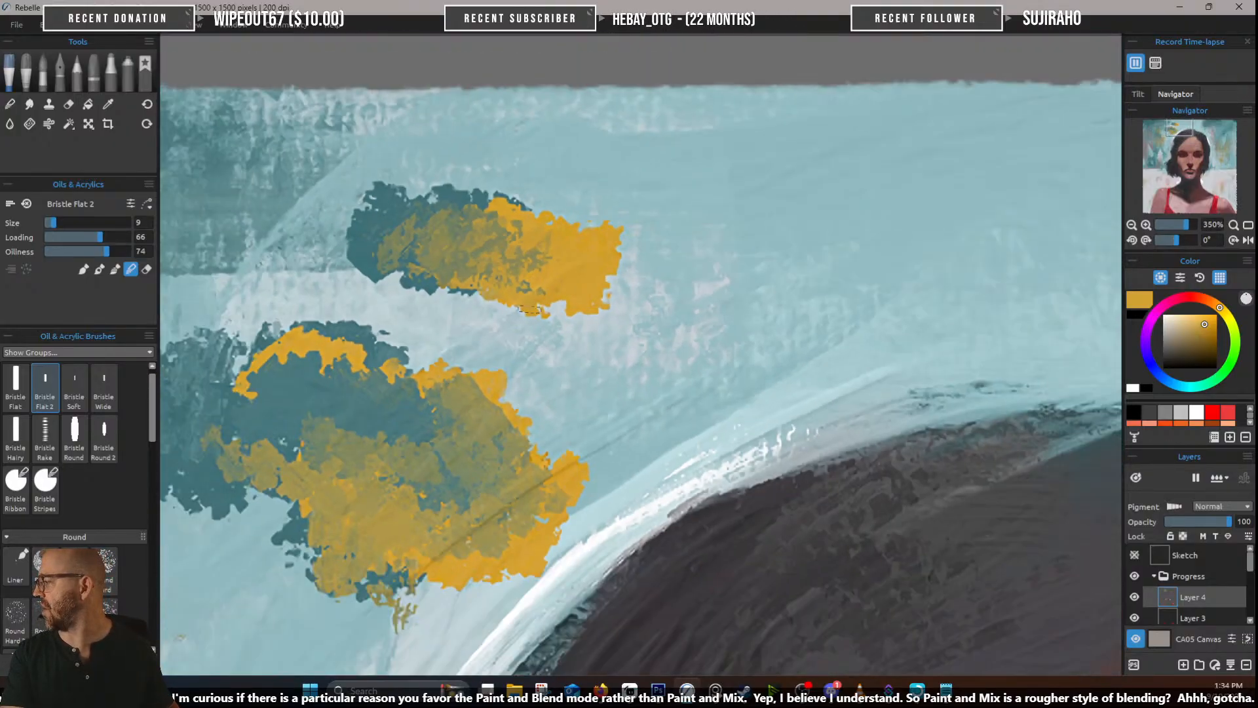
scroll(599, 338, up, 2)
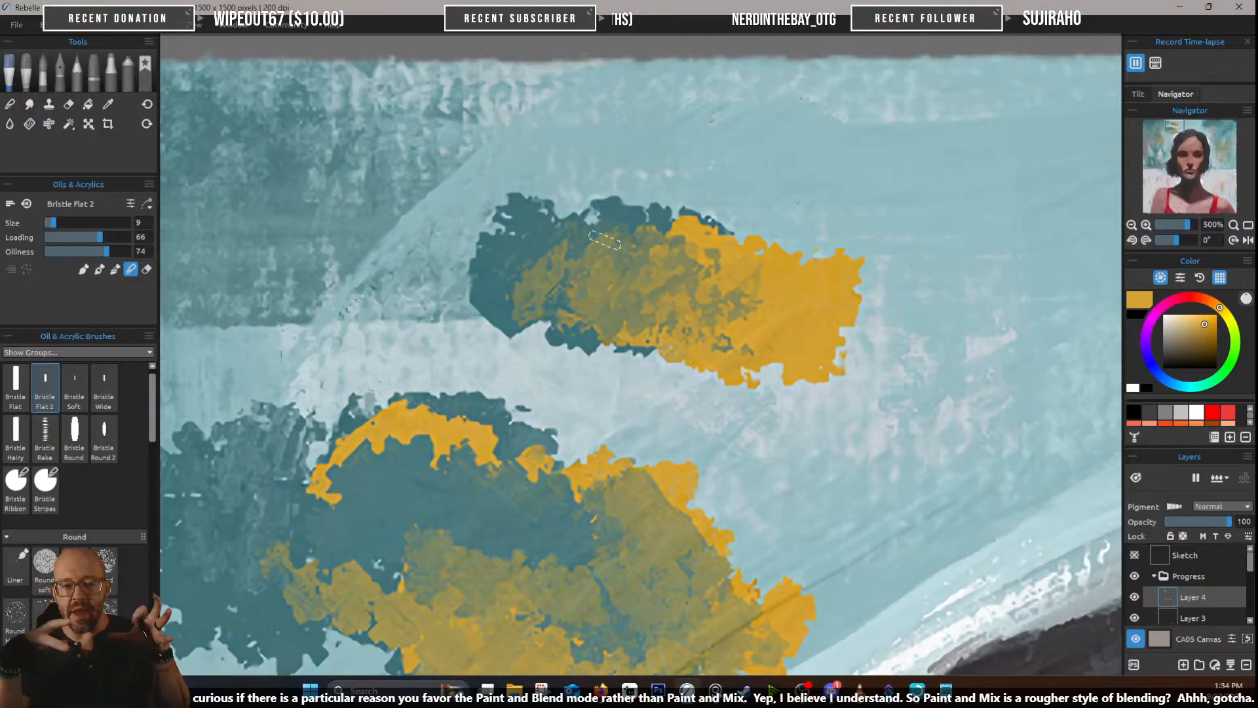
scroll(573, 303, down, 2)
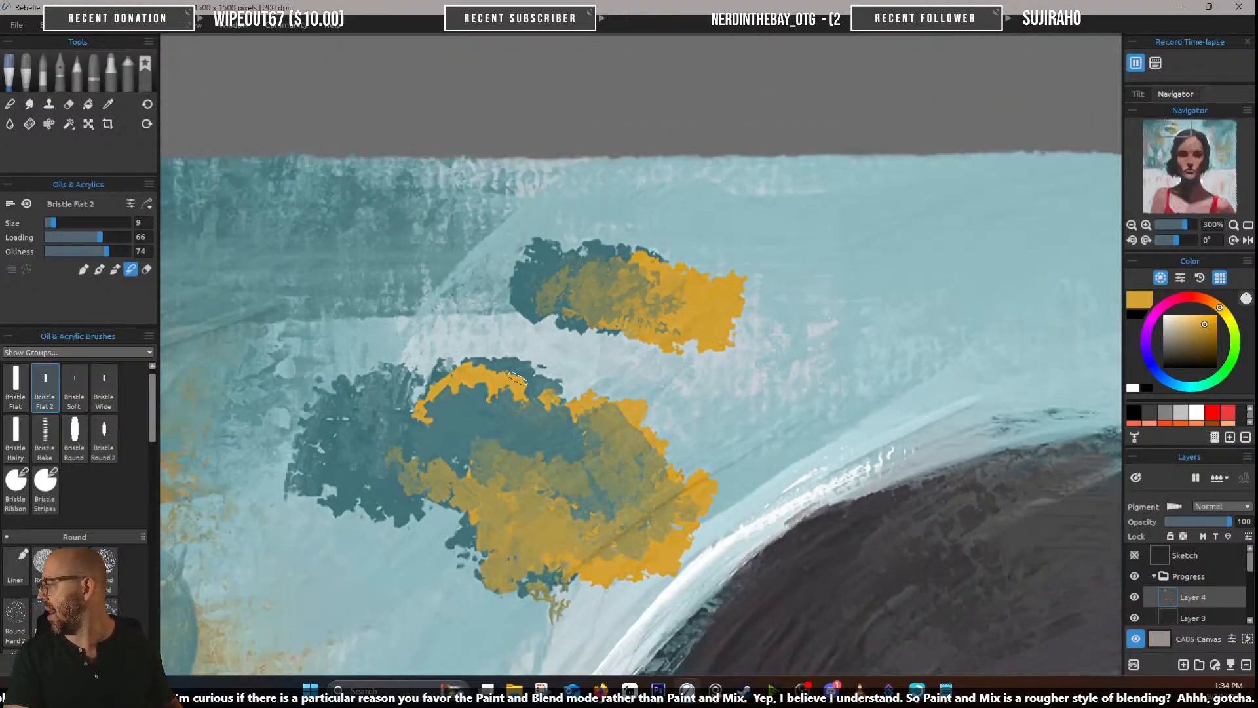
scroll(462, 342, down, 4)
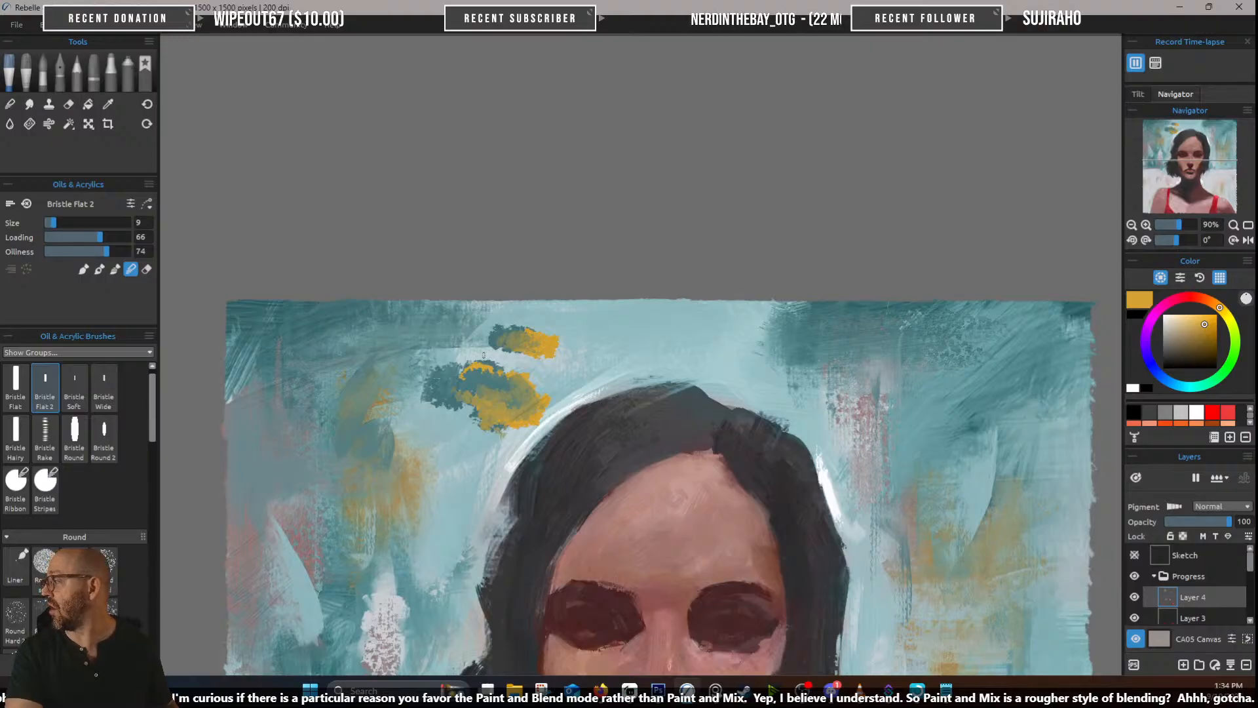
scroll(483, 355, up, 3)
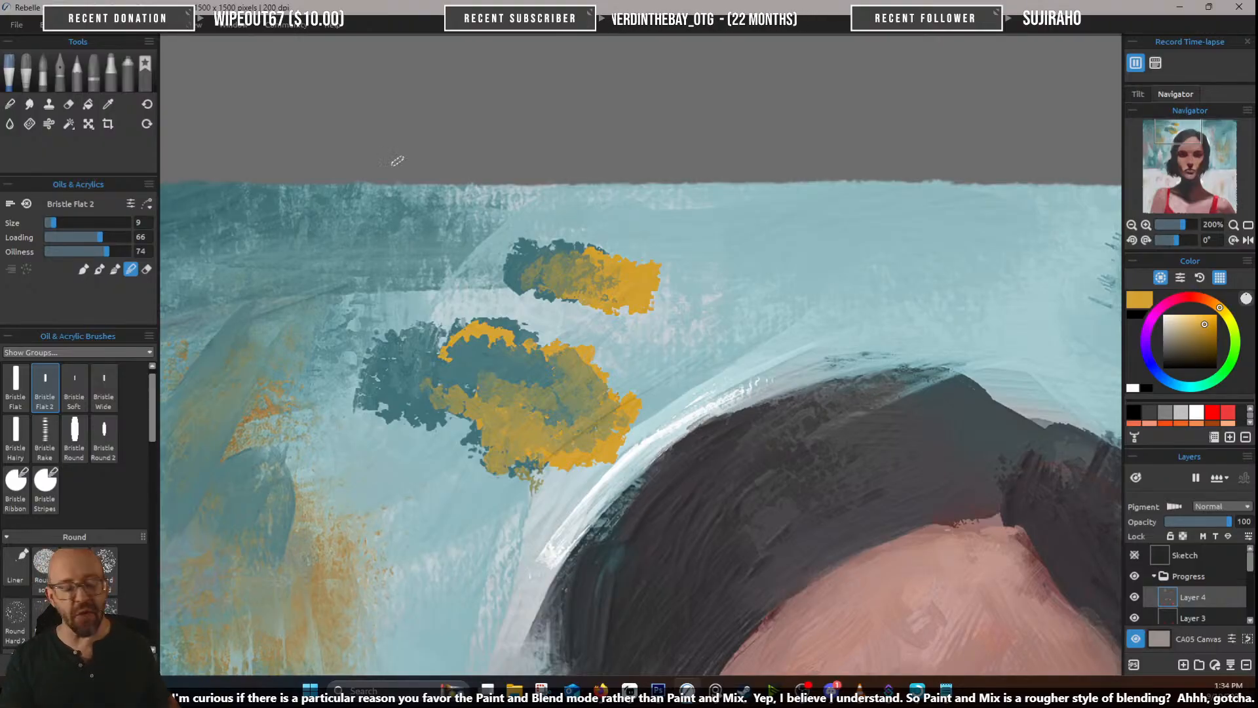
key(ctrl+z)
key(ctrl+z)
key(ctrl+z)
key(ctrl+z)
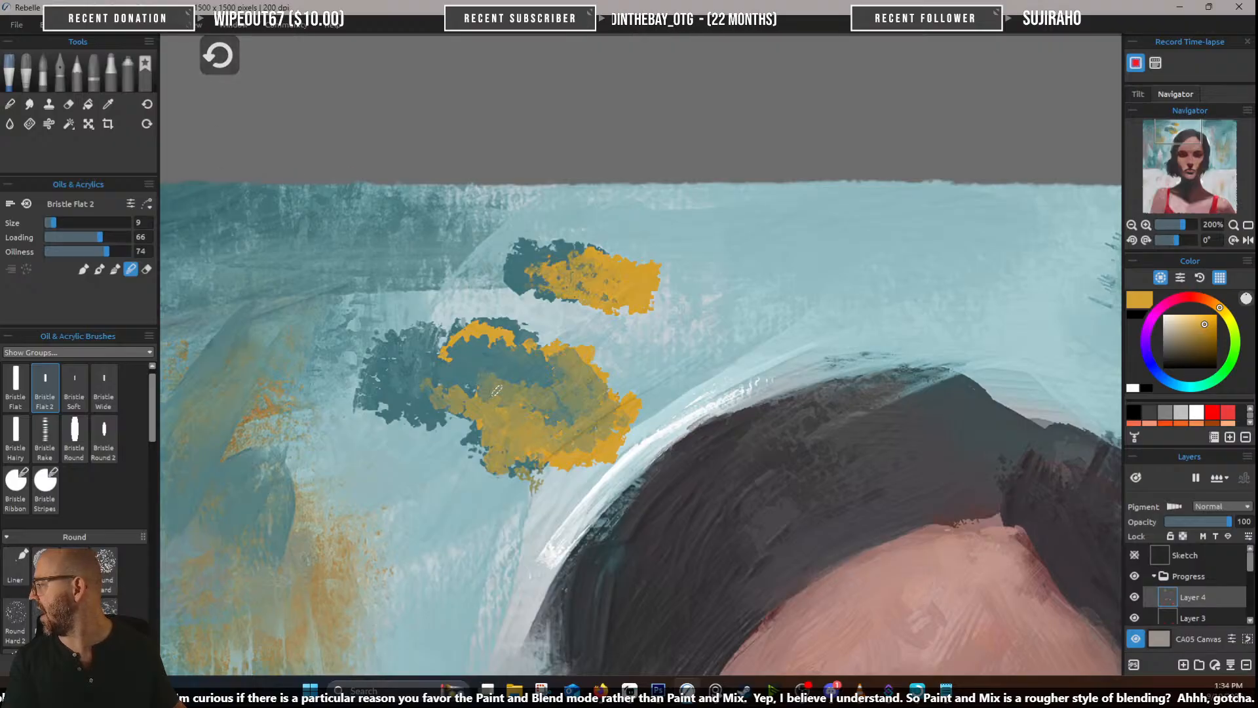
key(ctrl+z)
key(ctrl+z)
key(ctrl+z)
key(ctrl+z)
key(ctrl+z)
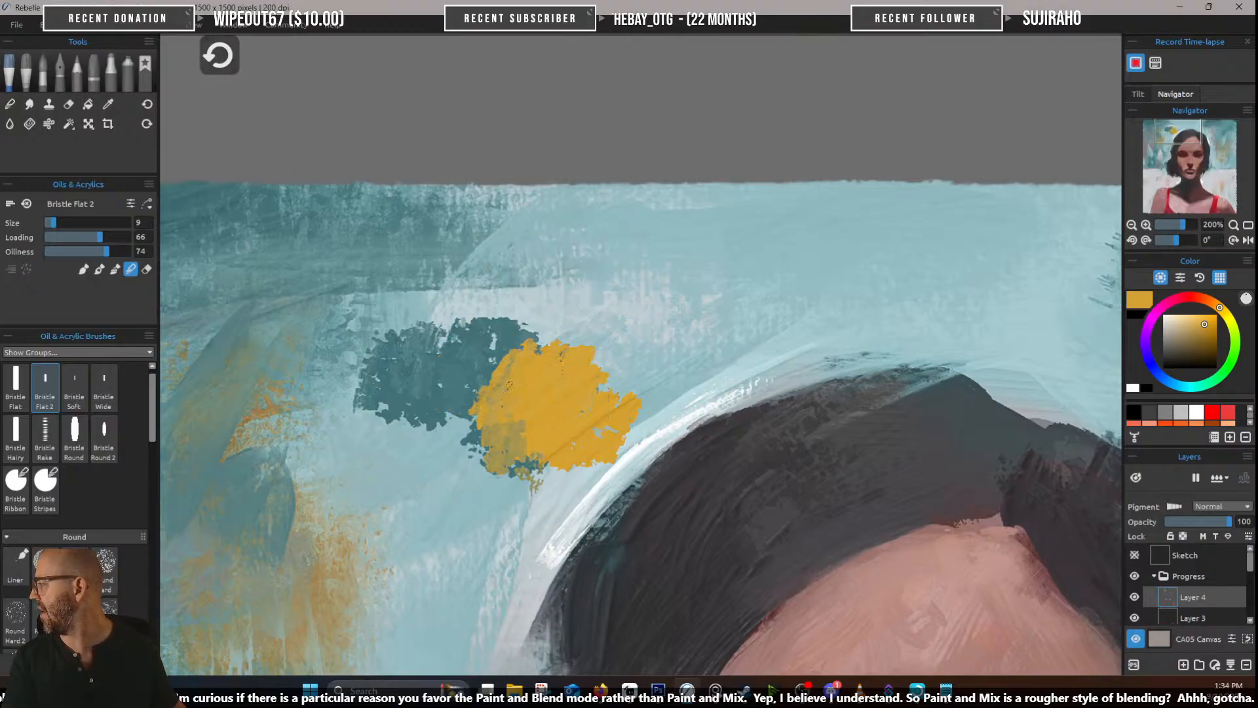
key(ctrl+z)
key(ctrl+z)
key(ctrl+z)
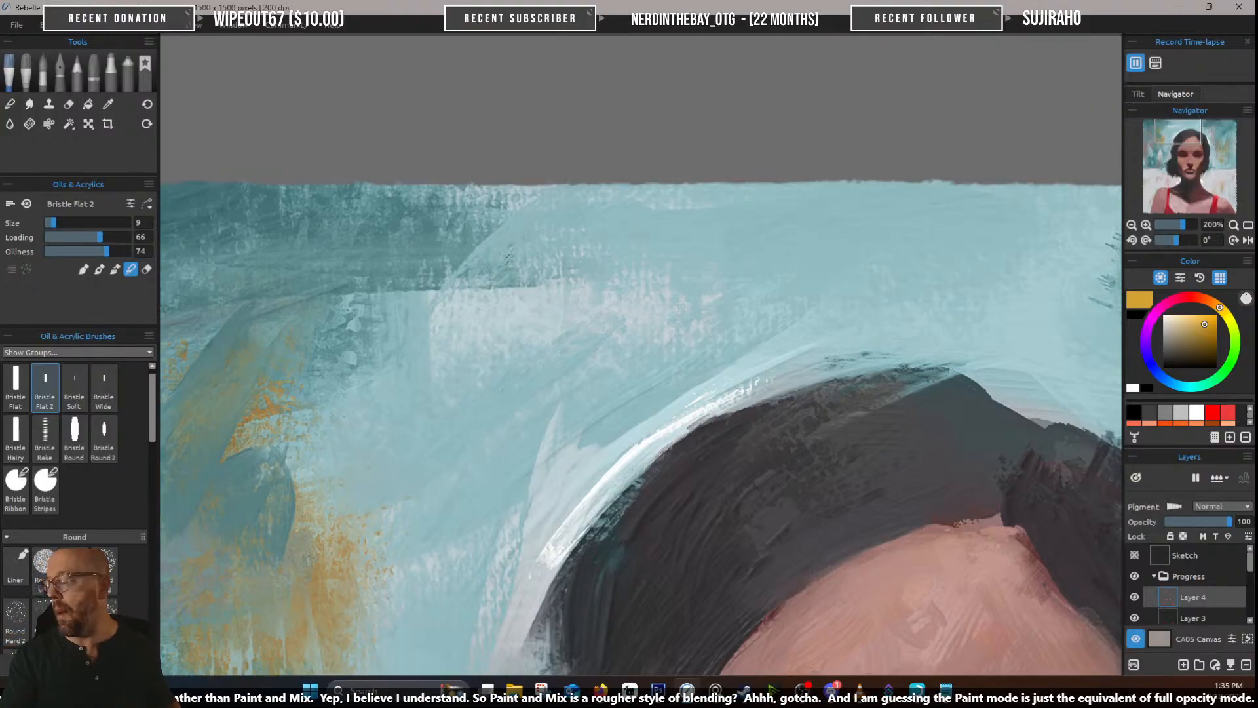
scroll(506, 386, up, 2)
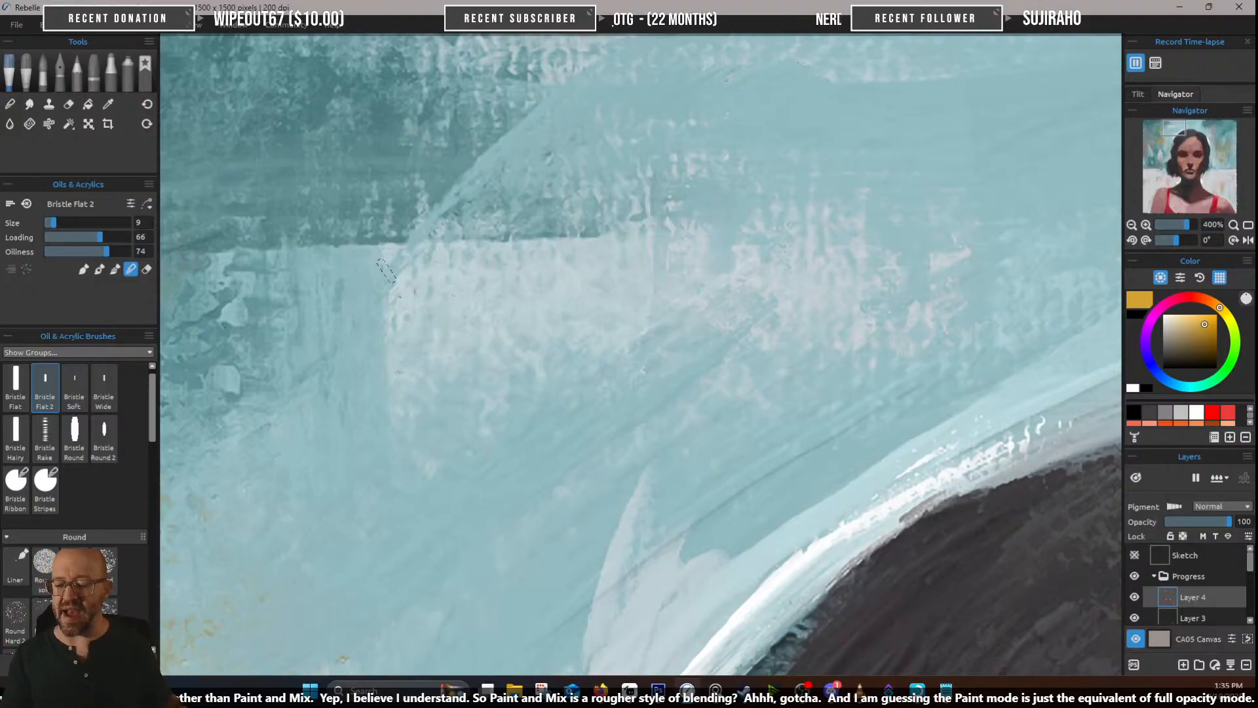
Look over the whole portrait, from the background and hair down to the shoulders
scroll(386, 269, down, 8)
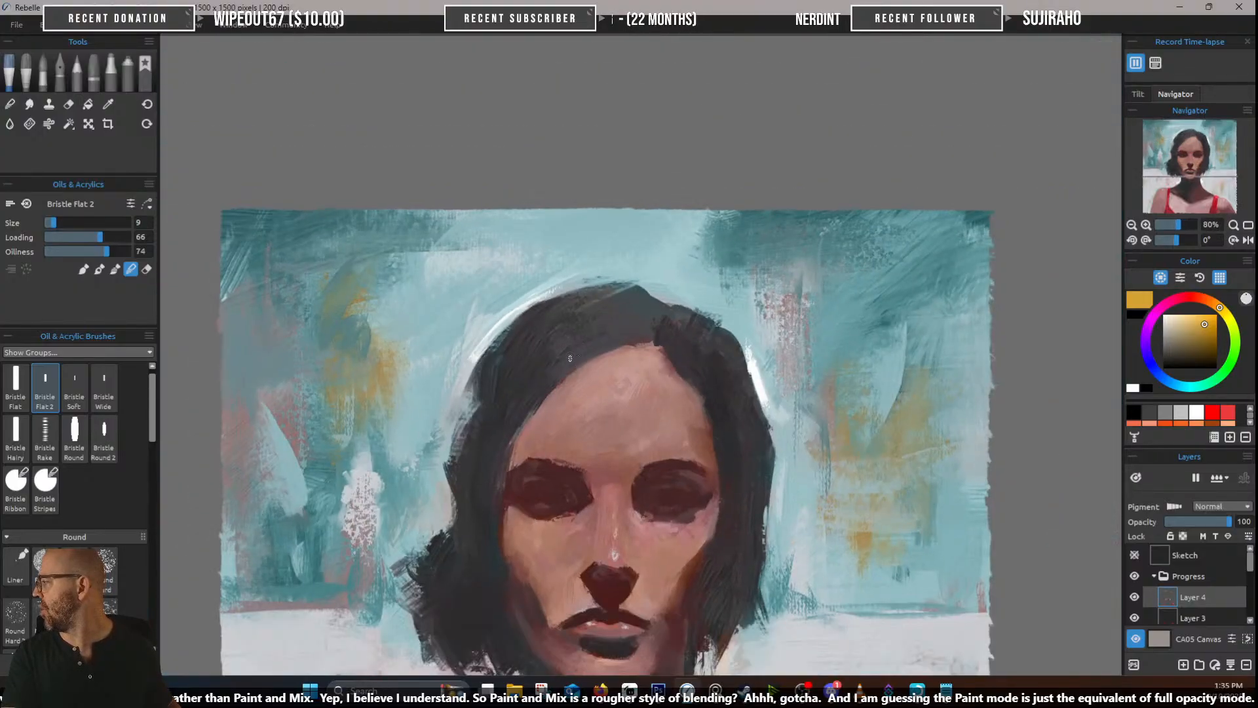
scroll(550, 347, down, 2)
drag(560, 423, 506, 284)
scroll(567, 327, down, 1)
scroll(553, 344, up, 2)
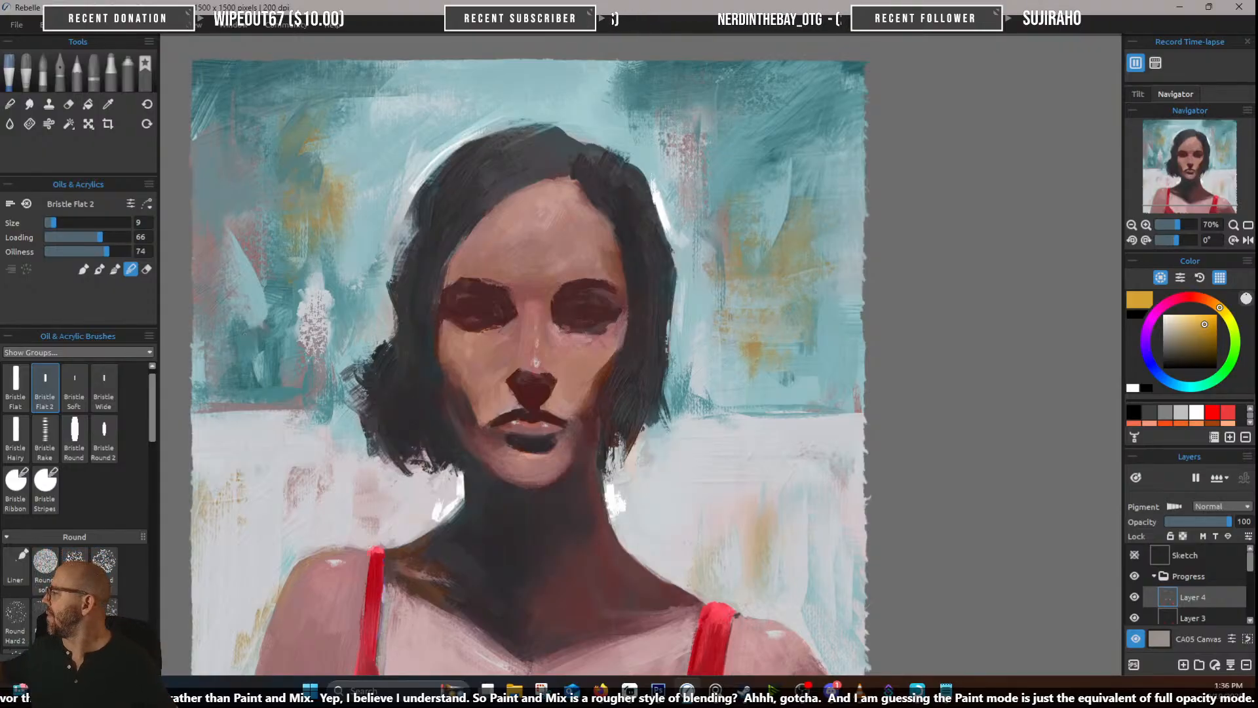
mouse_move(734, 379)
mouse_down()
mouse_move(842, 424)
mouse_move(859, 302)
mouse_up()
drag(877, 388, 888, 312)
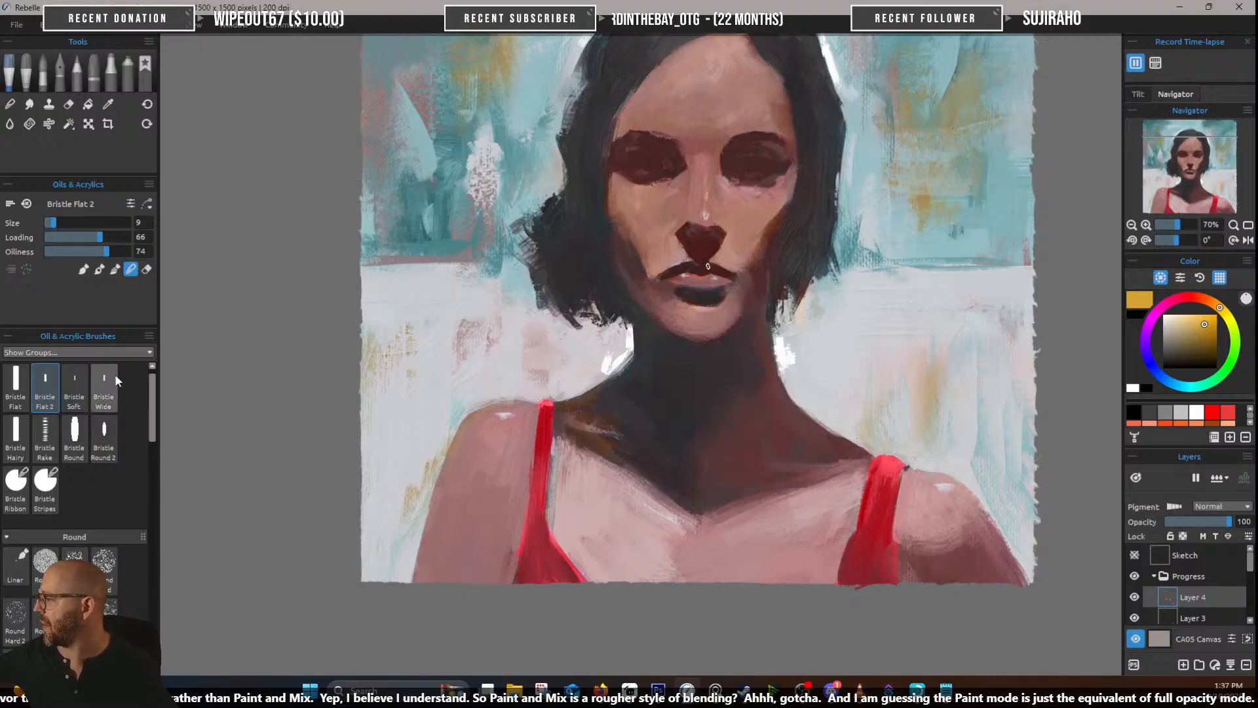
Switch to the Bristle Soft brush at size 6 and change it from Blend mode to a painting mode for the mouth area
click(74, 386)
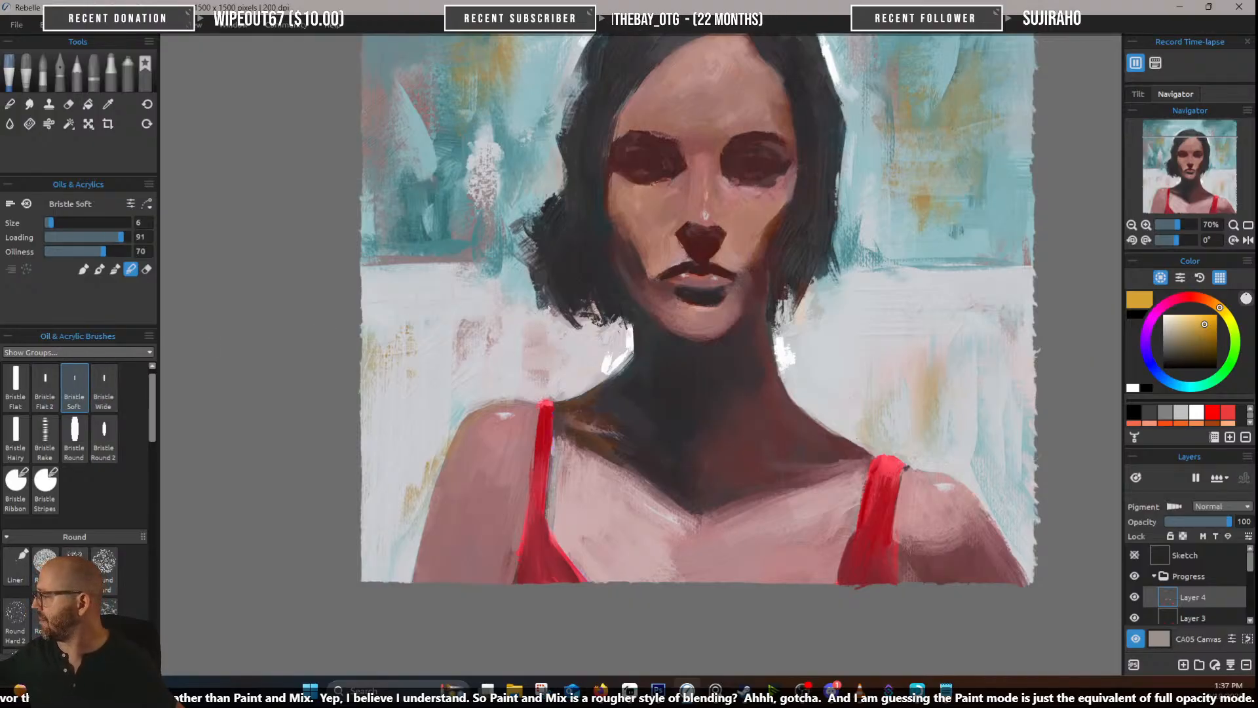
scroll(578, 300, up, 4)
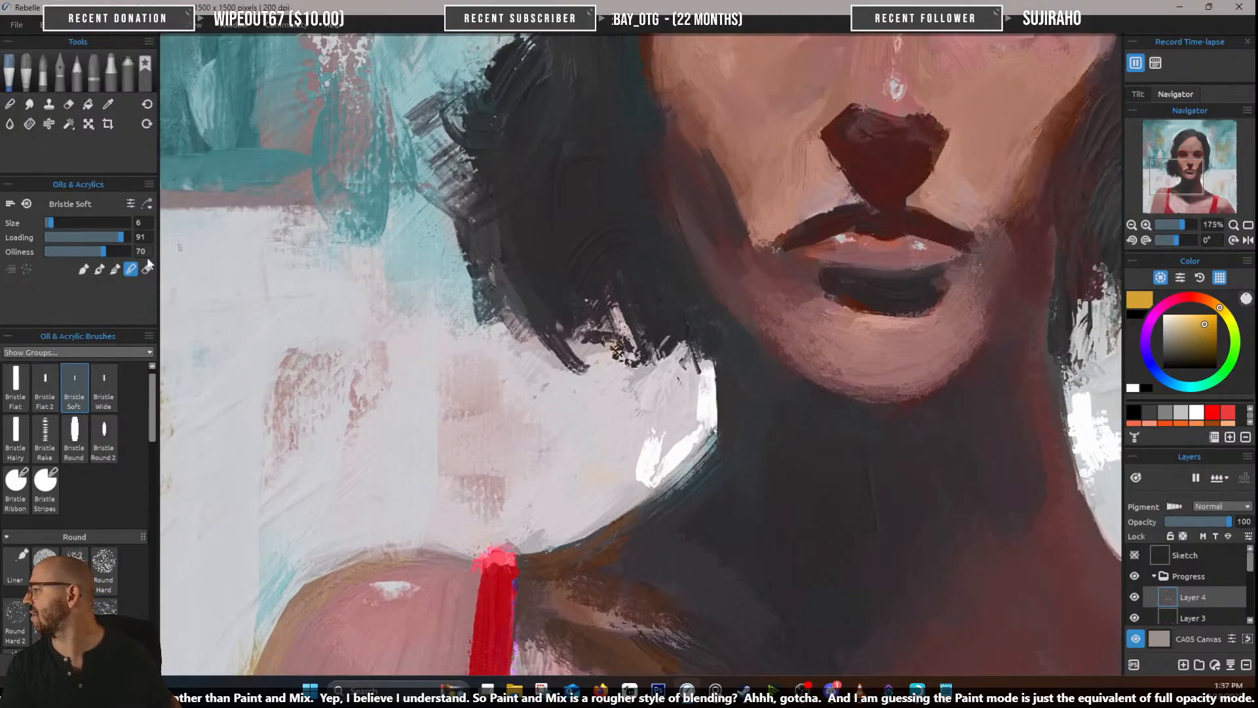
click(116, 269)
mouse_move(827, 212)
mouse_down()
mouse_move(775, 230)
mouse_move(564, 371)
mouse_up()
scroll(578, 368, up, 1)
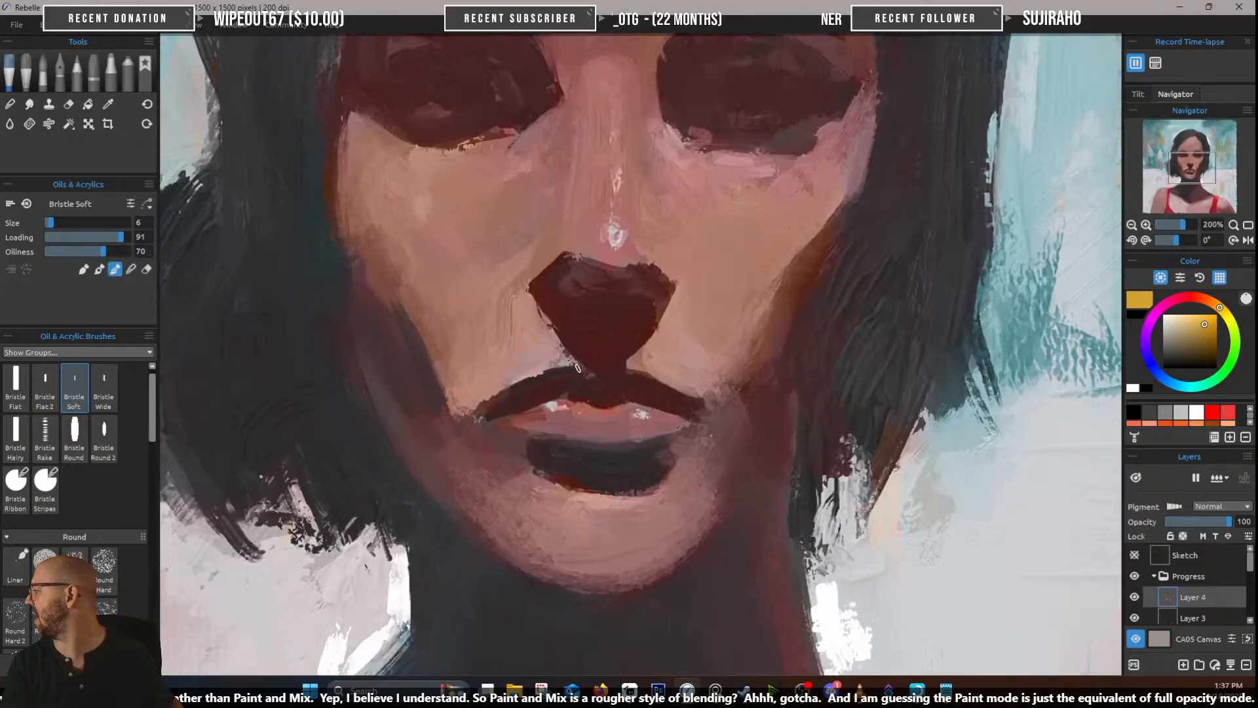
scroll(577, 368, up, 1)
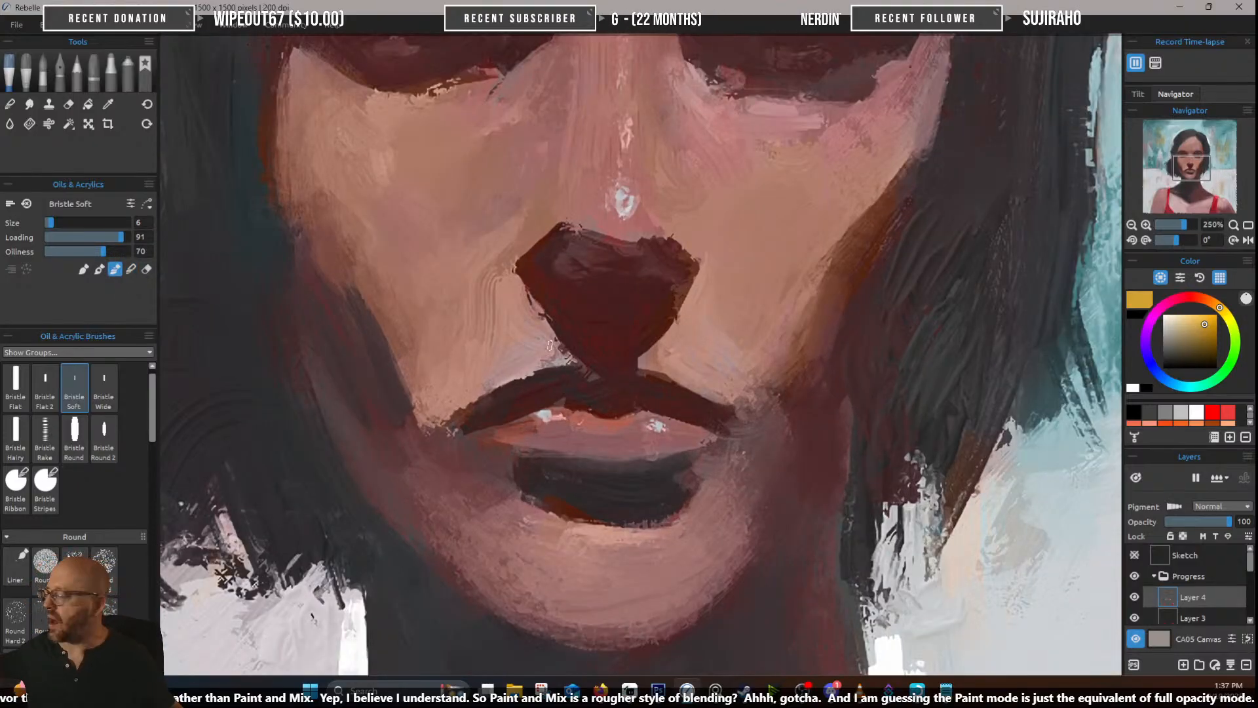
Refine the upper lip's edge and the skin beneath the nose with sampled pink, dark red and tan tones
alt+click(553, 348)
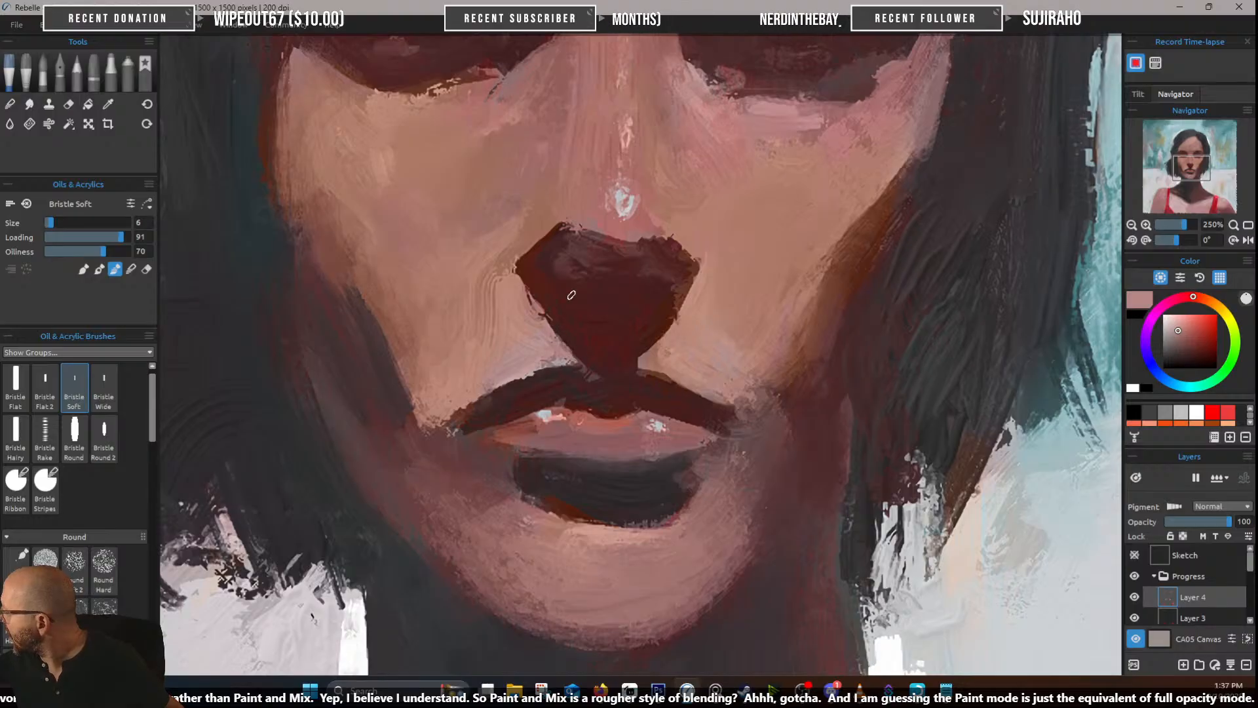
alt+click(529, 366)
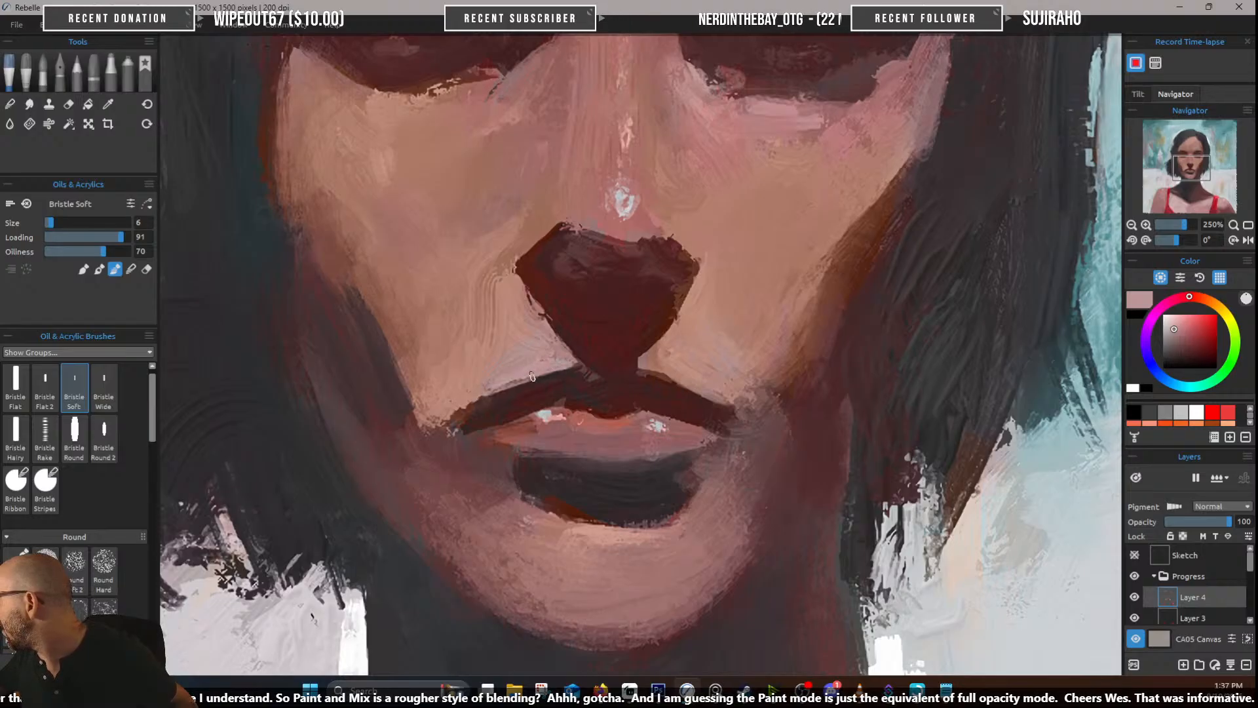
alt+click(525, 384)
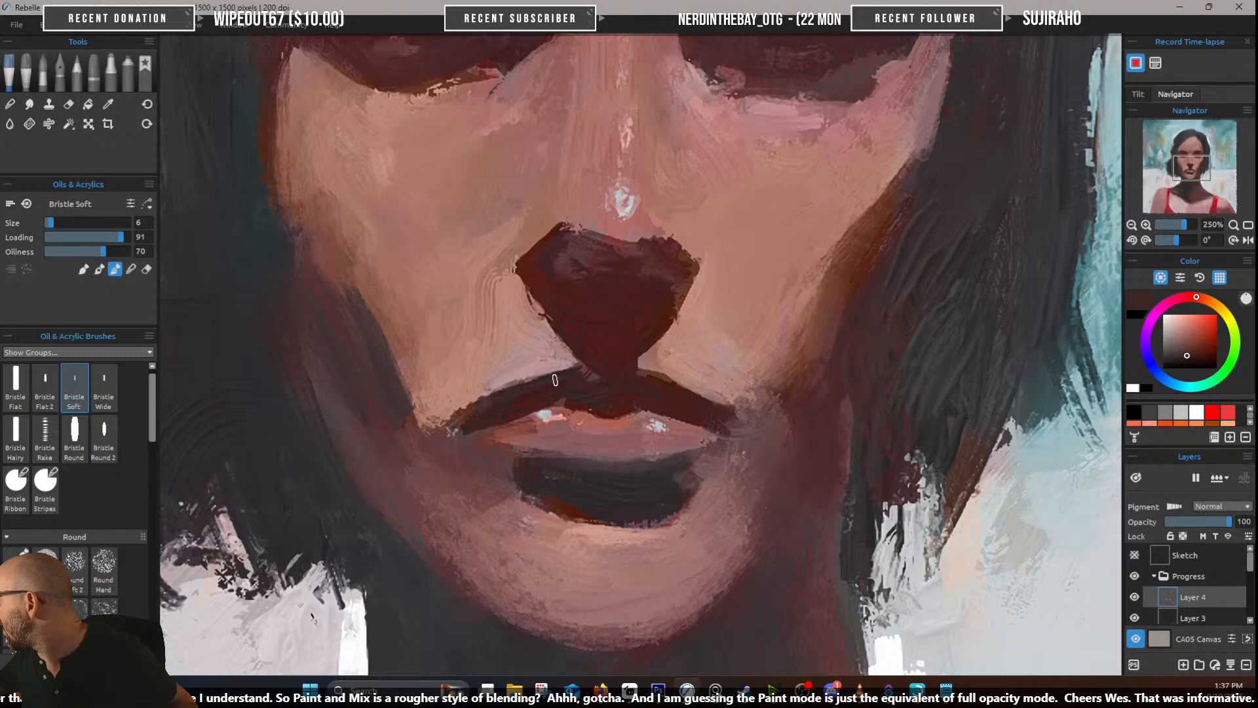
alt+click(577, 376)
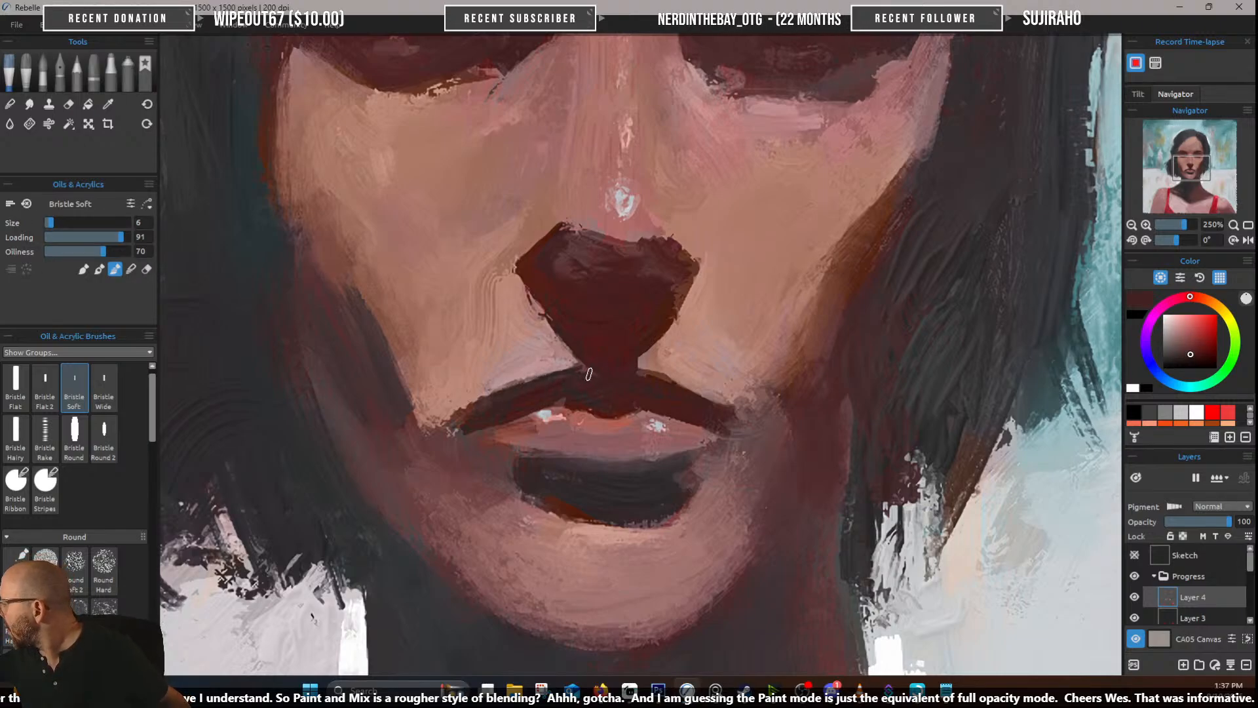
alt+click(652, 364)
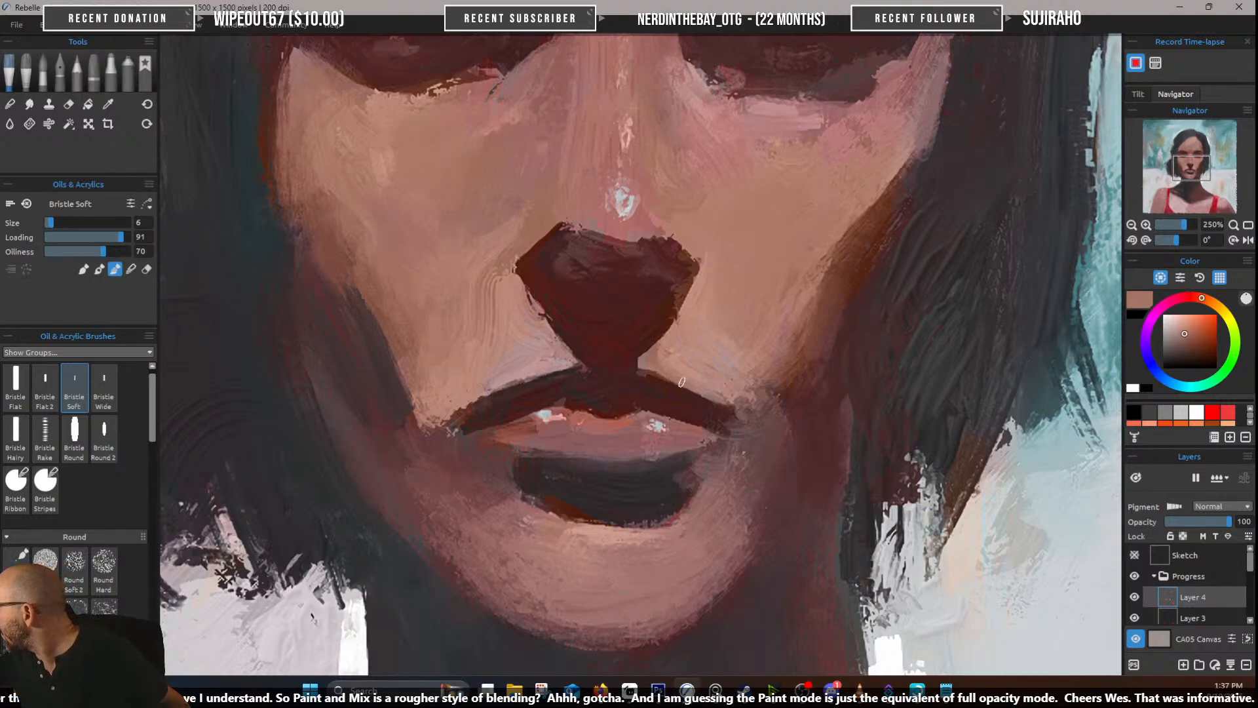
alt+click(651, 359)
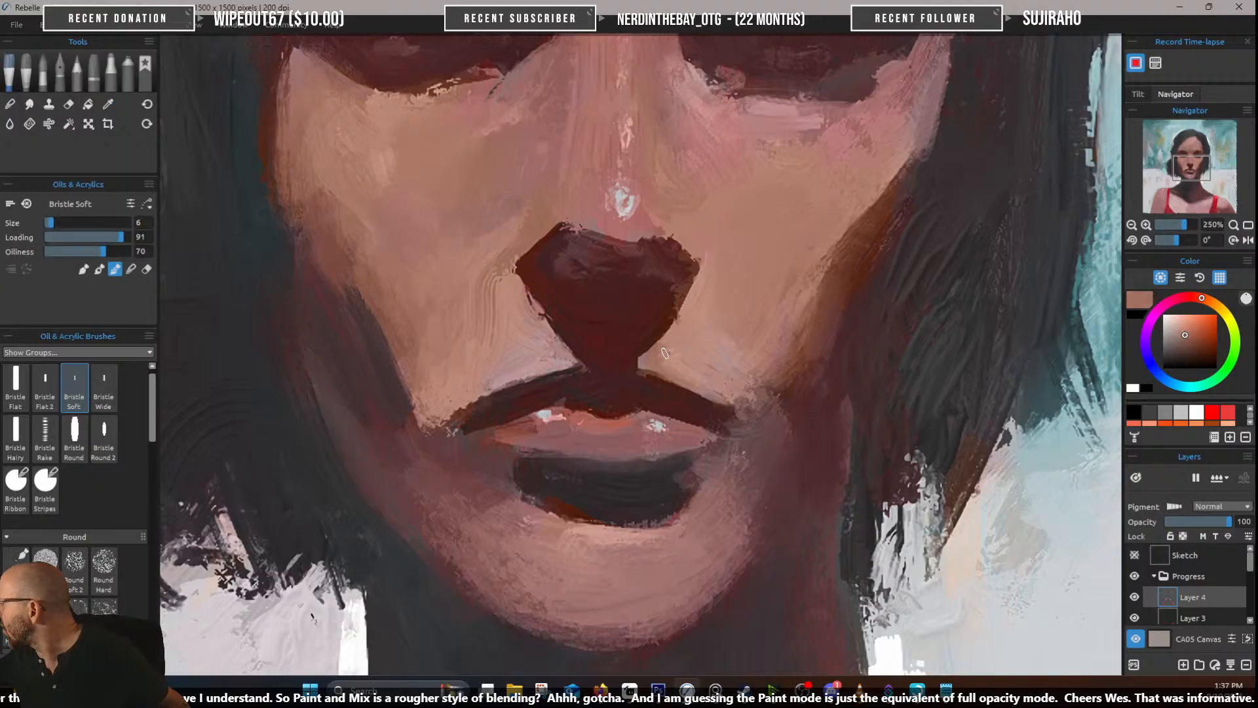
Touch up the upper edges of the dark nose shadow with sampled skin and pink tones
alt+click(689, 247)
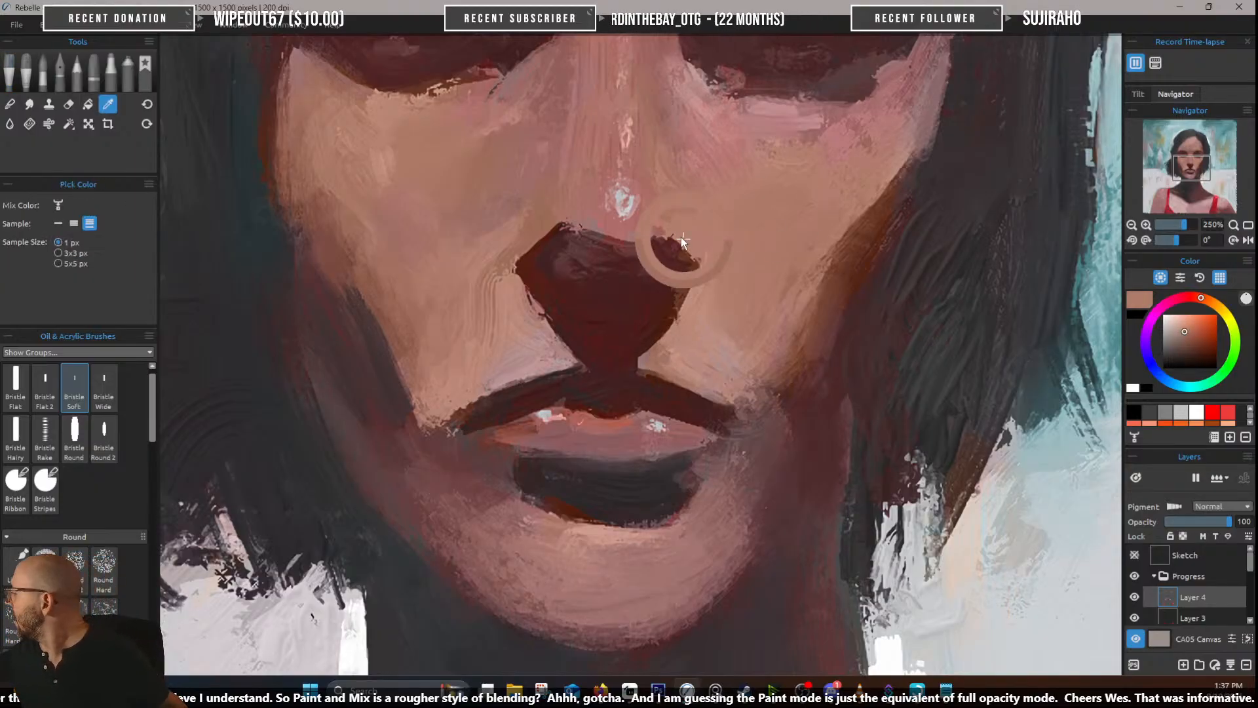
alt+click(533, 233)
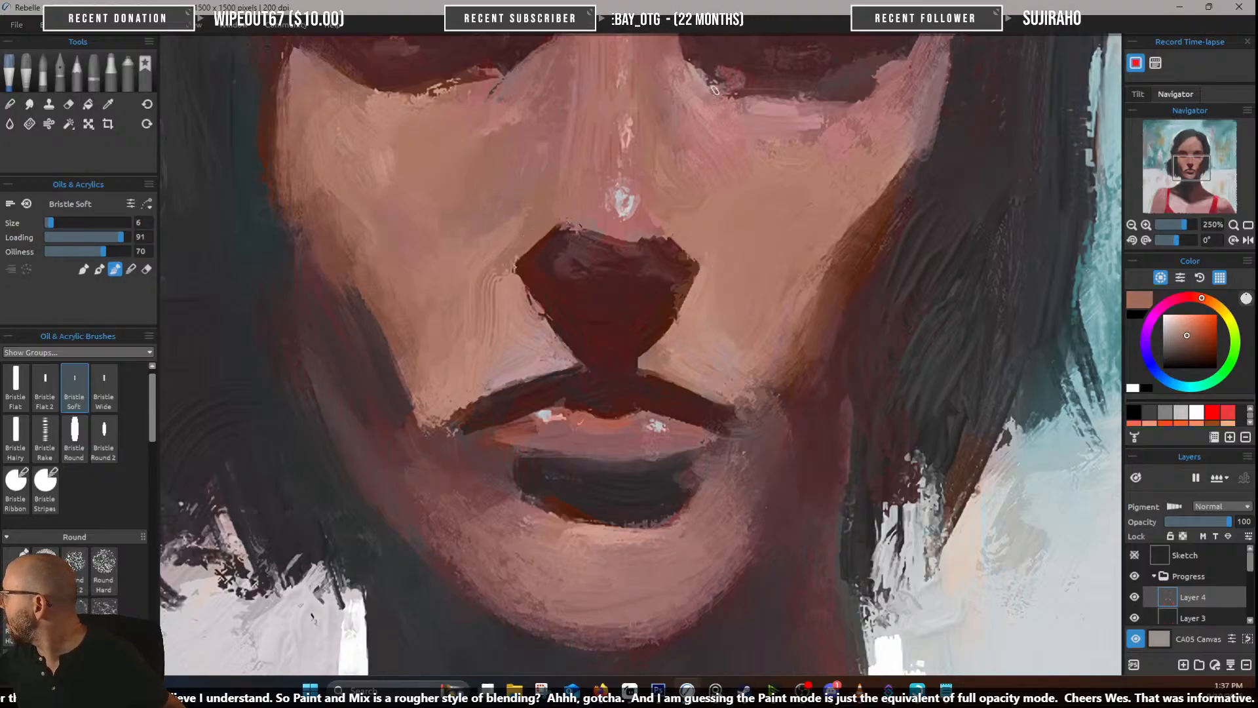
alt+click(633, 229)
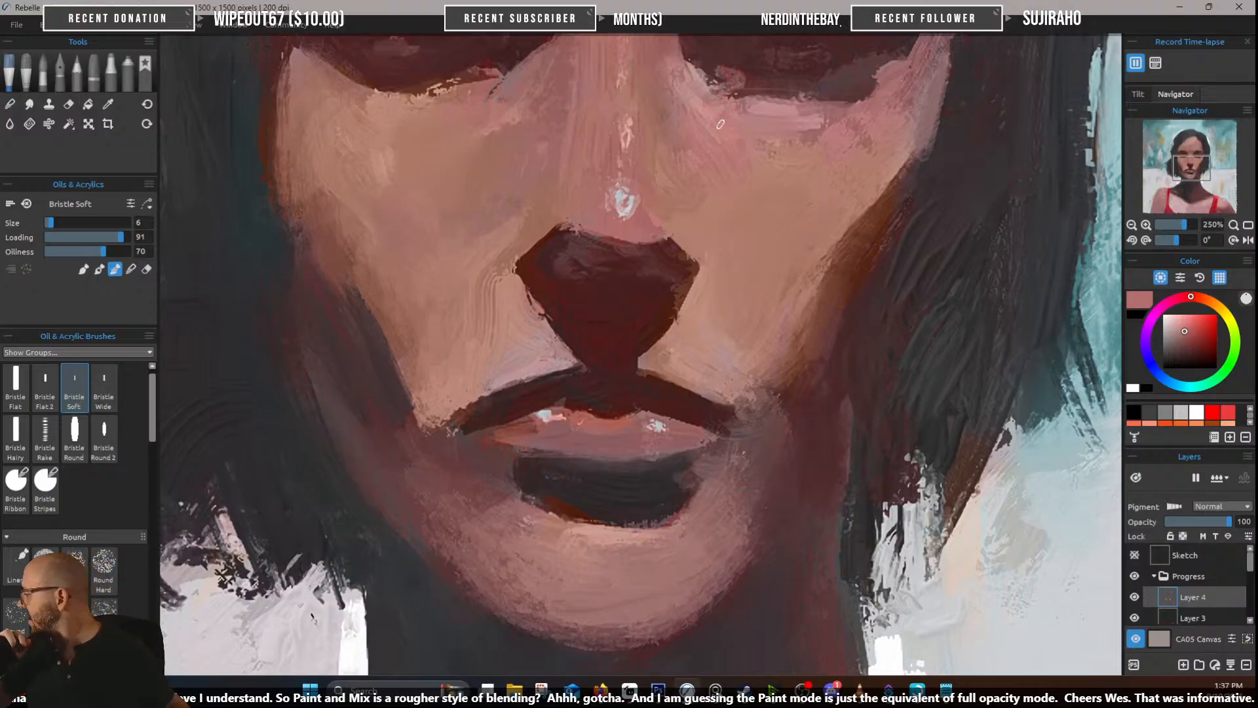
Rework the lip surface, the edge above the lower lip's shadow and the mouth's left corner with sampled muted reds and browns
alt+click(509, 485)
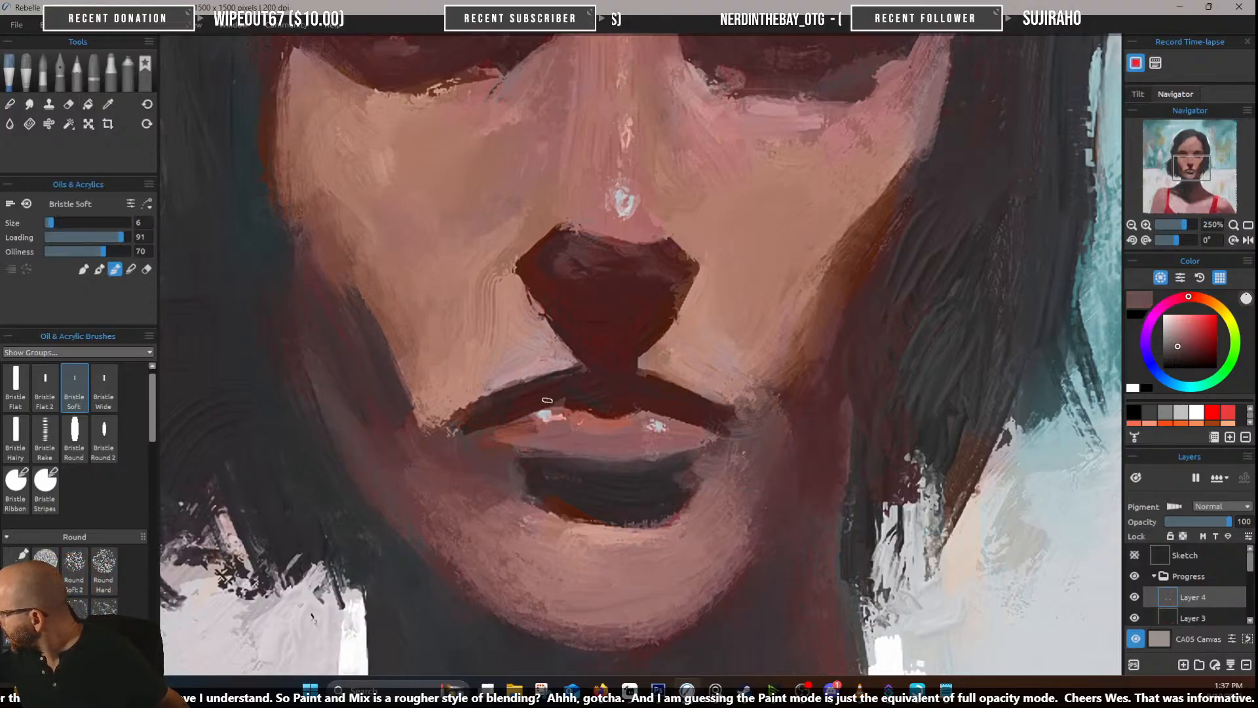
alt+click(692, 440)
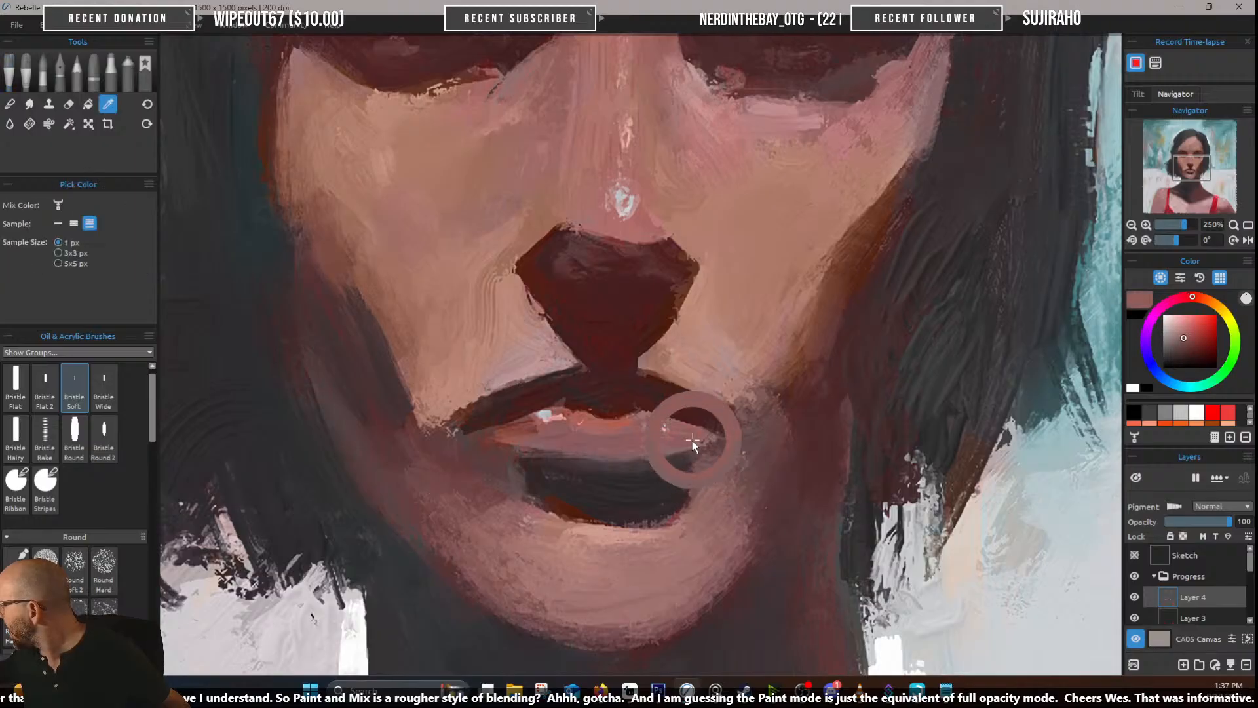
alt+click(546, 447)
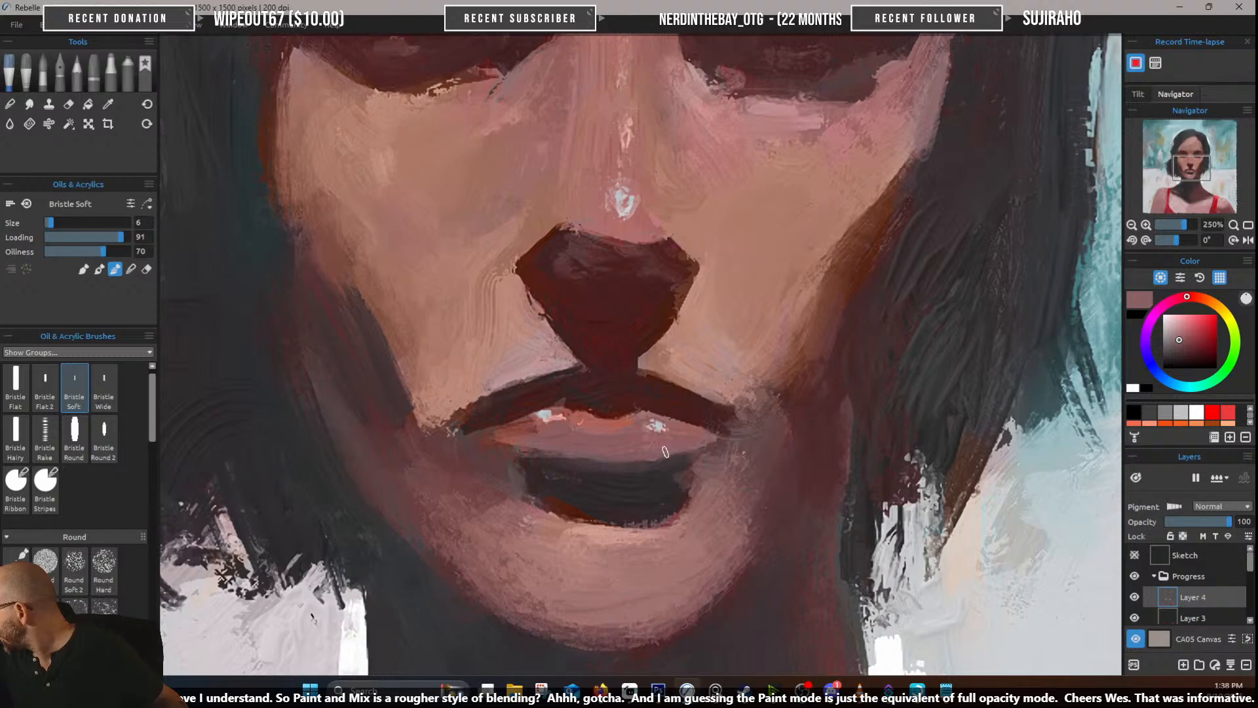
alt+click(470, 435)
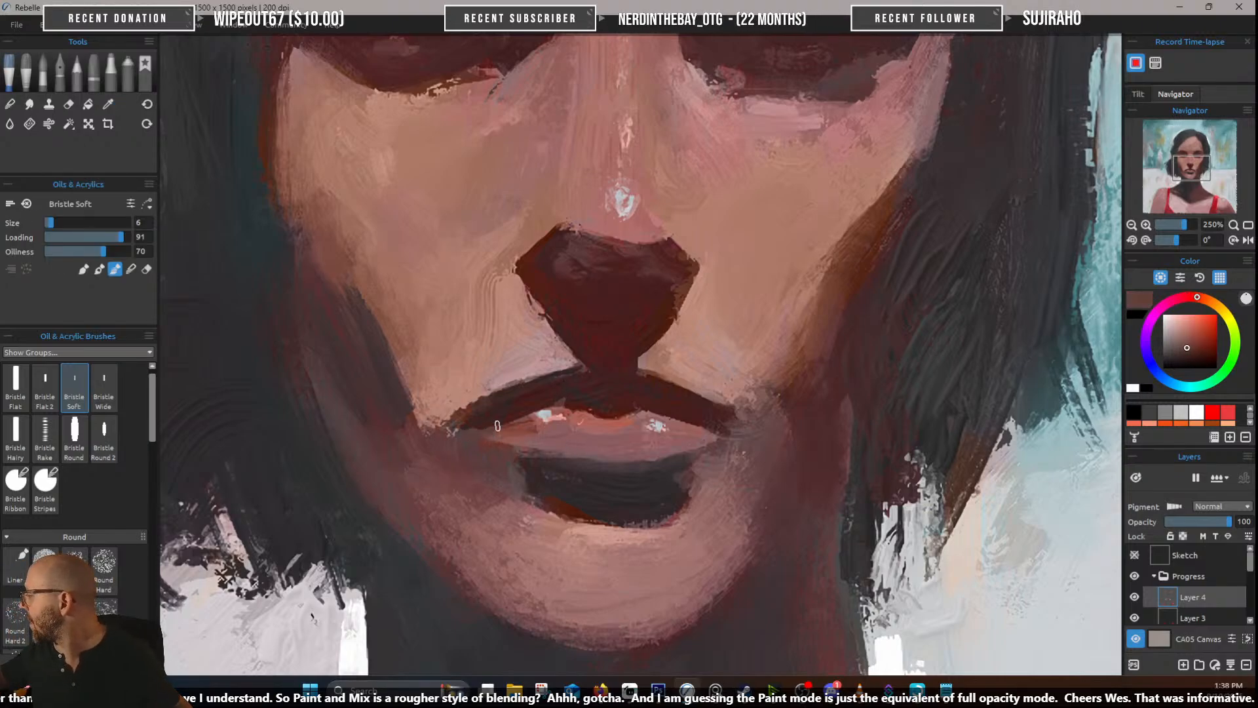
Refine the mouth's right corner and the skin along the upper lip with sampled greyish pink and dark red tones
alt+click(681, 385)
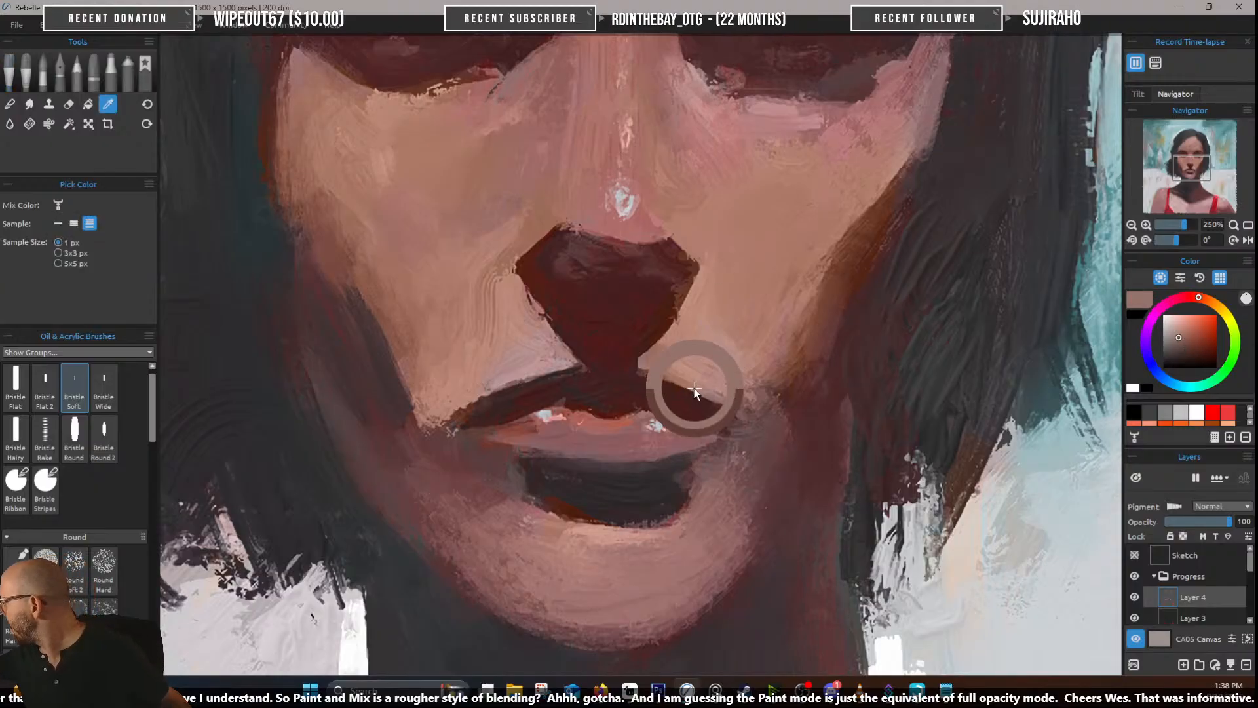
alt+click(751, 426)
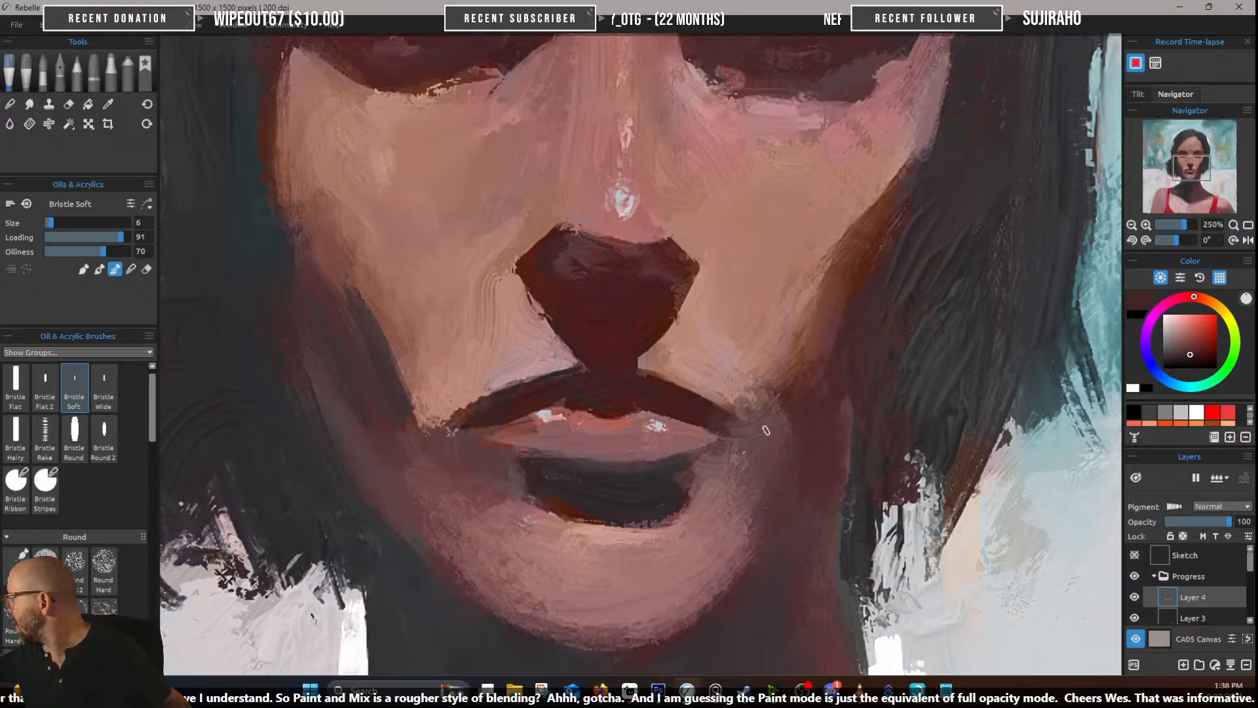
alt+click(496, 383)
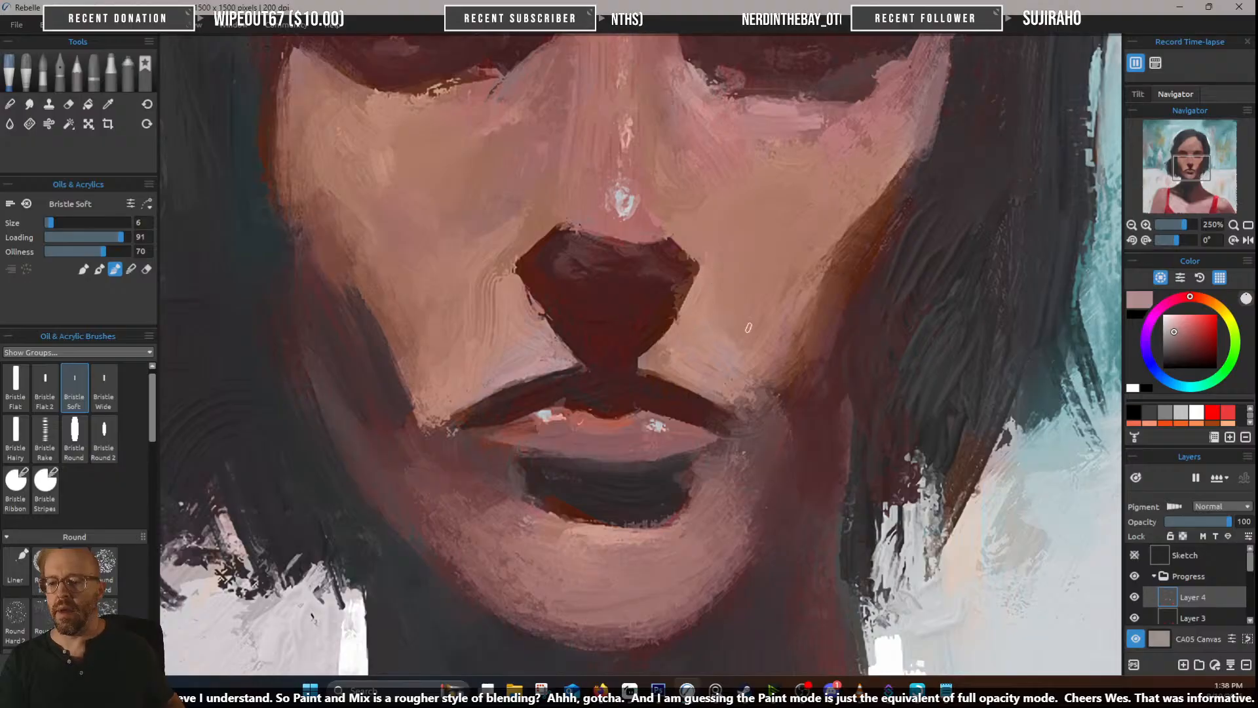
Soften the shadows around both corners of the mouth with sampled muted purples and dark reds
scroll(749, 327, down, 6)
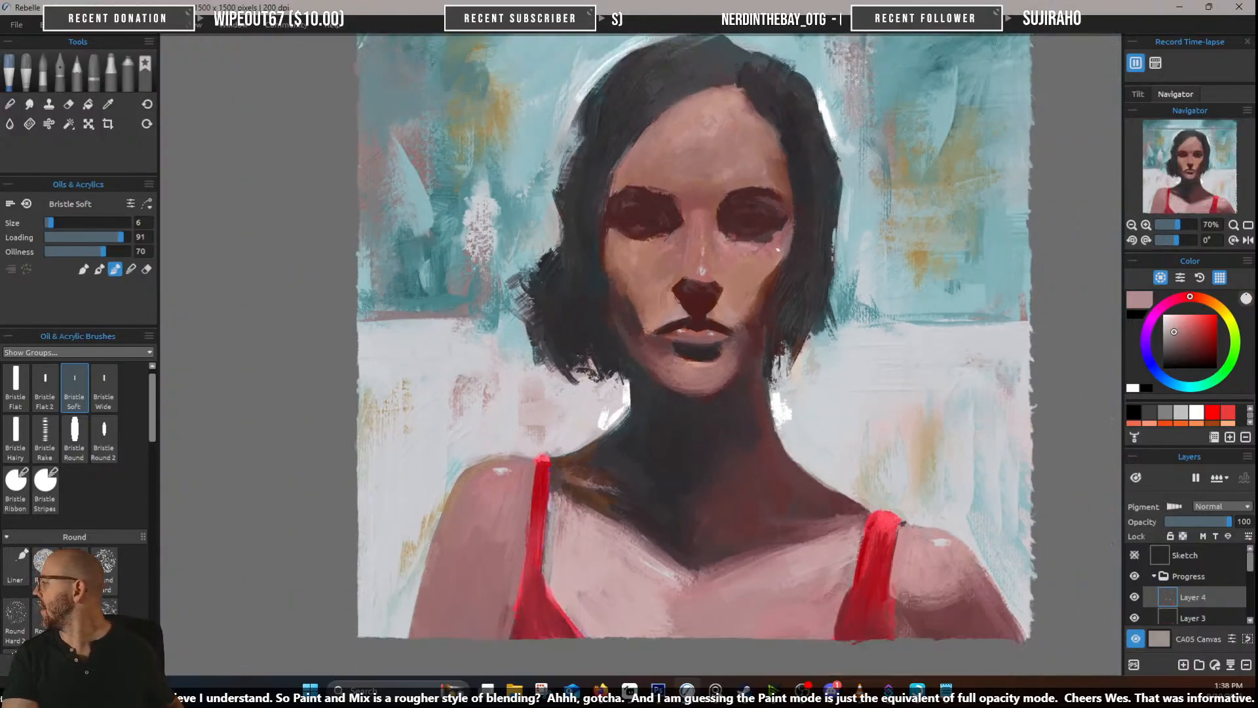
scroll(694, 289, up, 4)
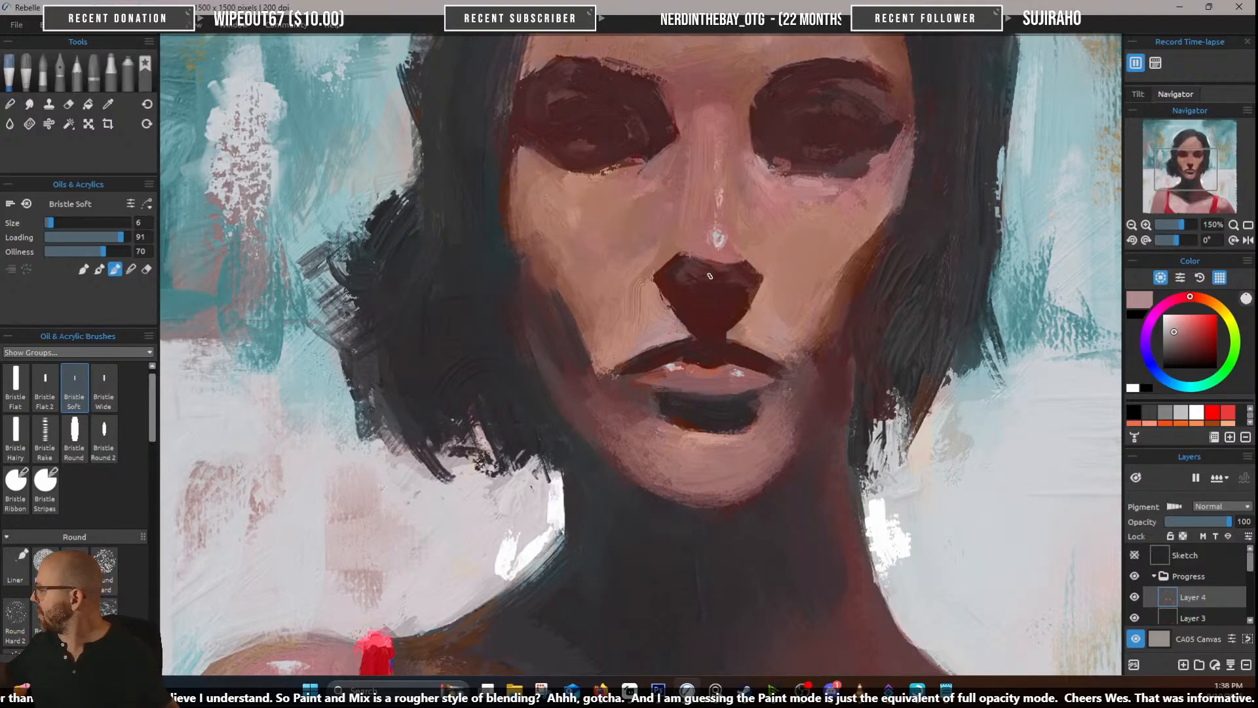
alt+click(618, 381)
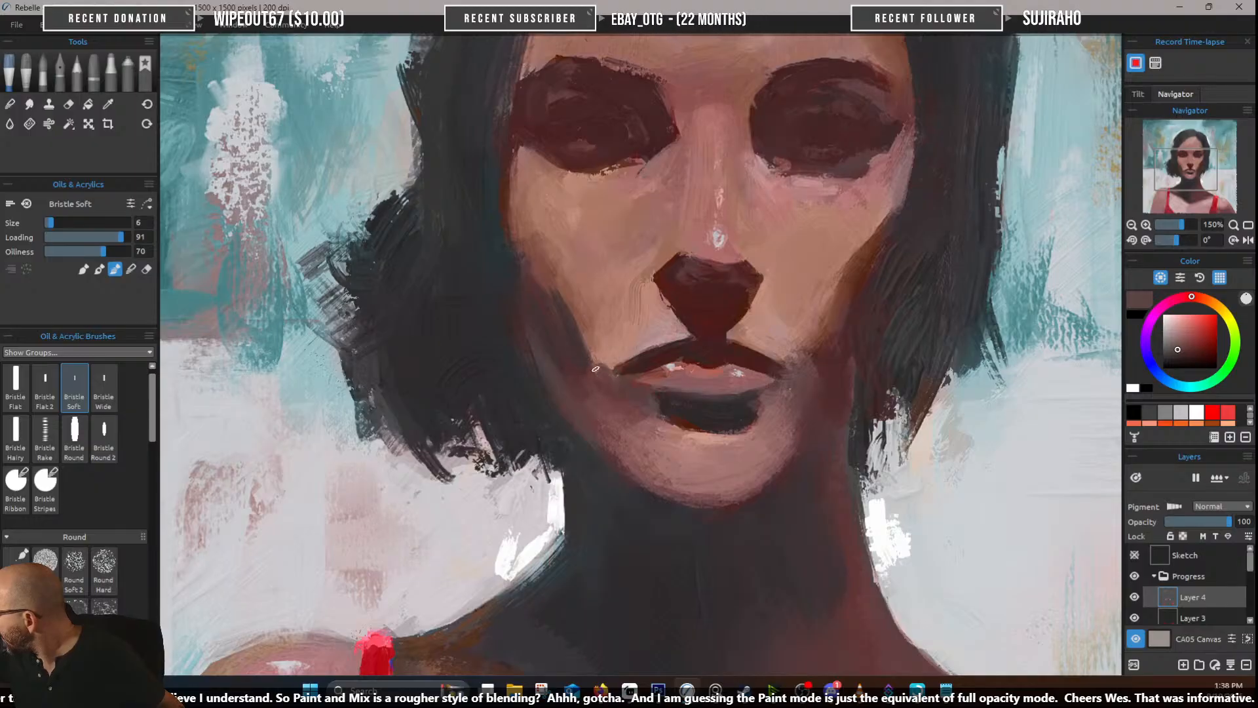
alt+click(589, 358)
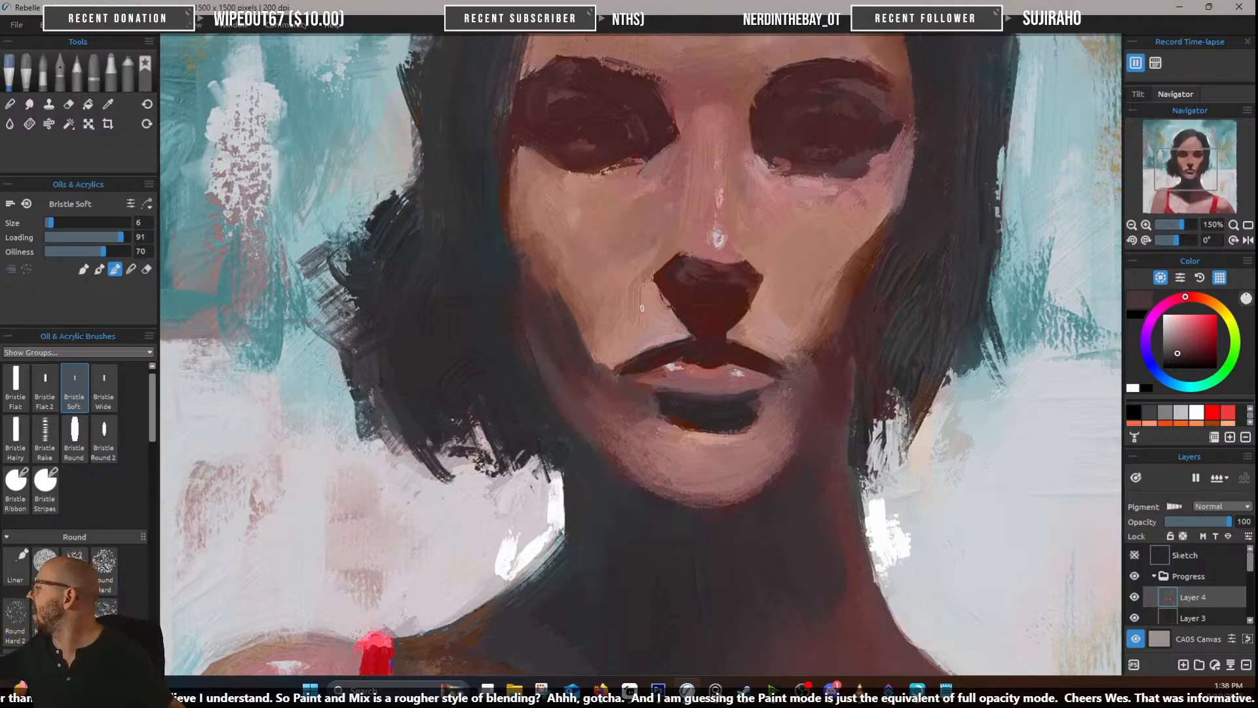
alt+click(779, 359)
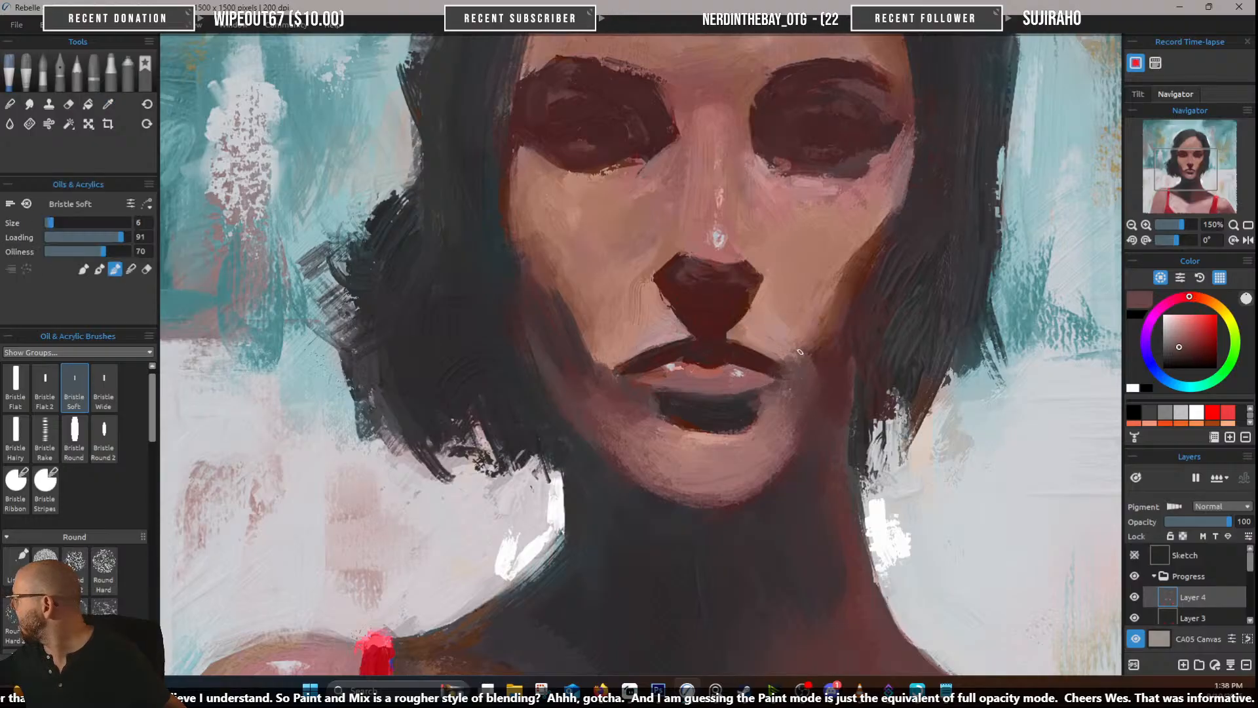
alt+click(784, 370)
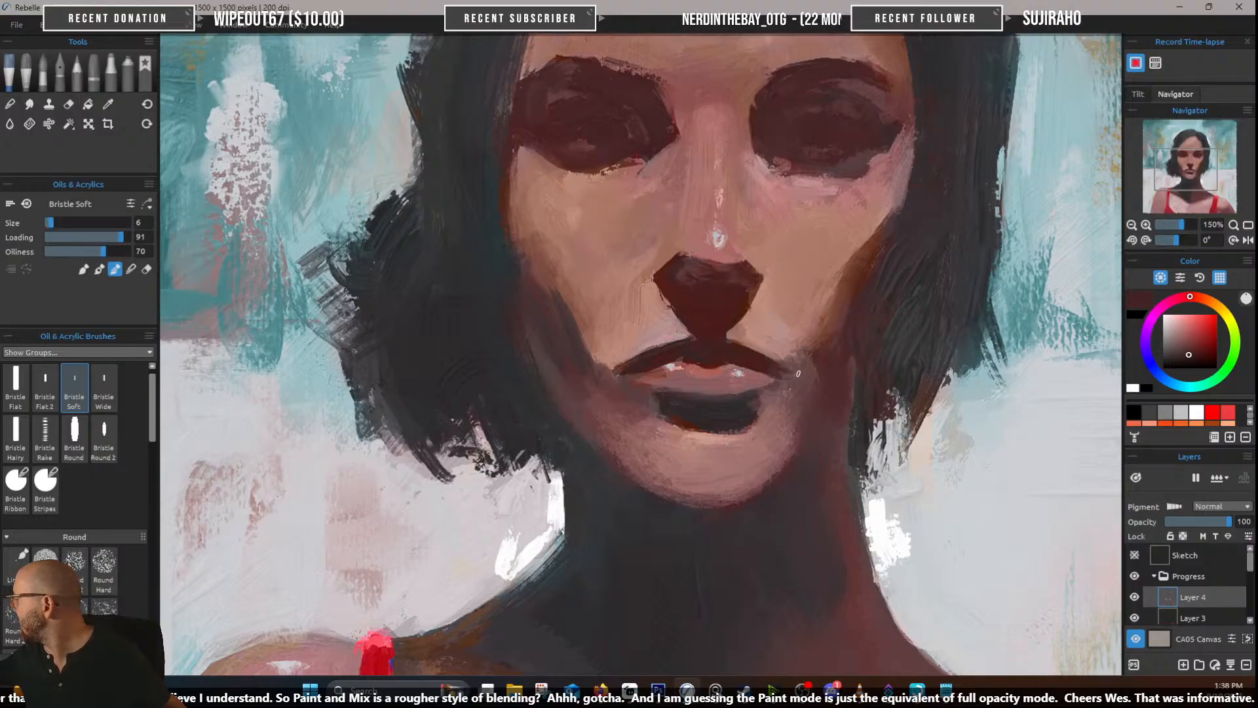
Reshape the philtrum and the sides of the nose shadow with sampled dark red and light skin tones
alt+click(726, 350)
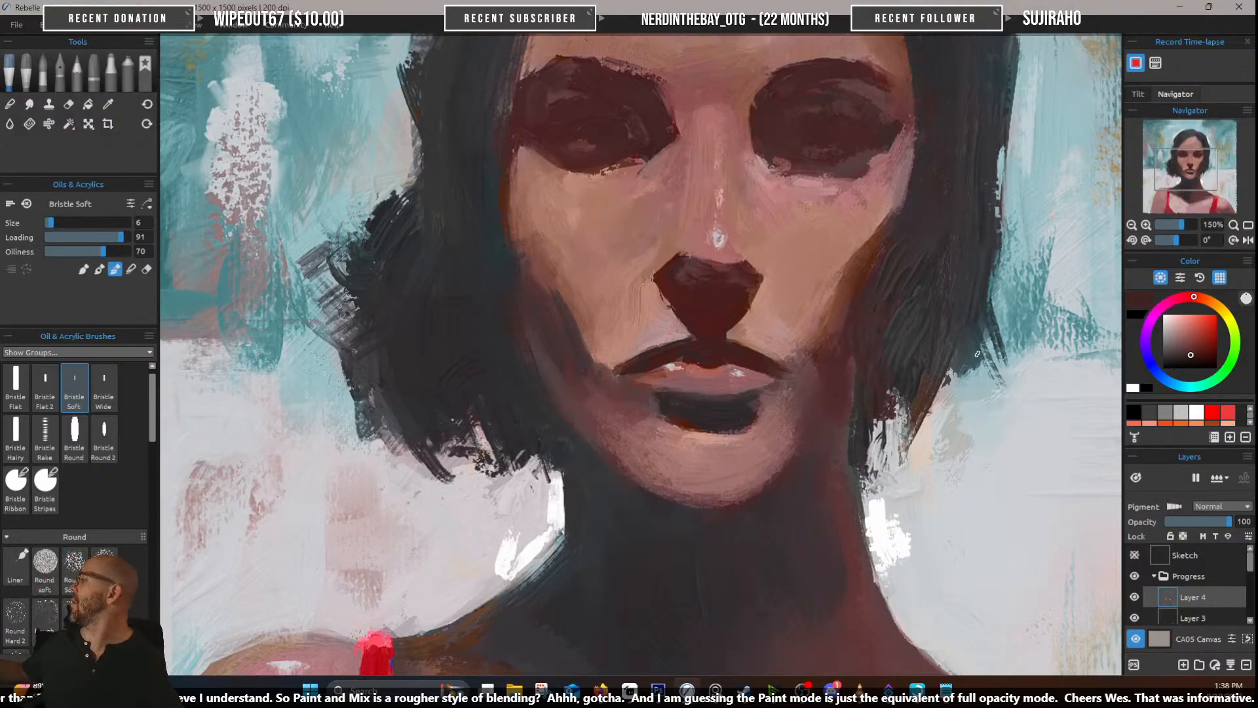
alt+click(751, 313)
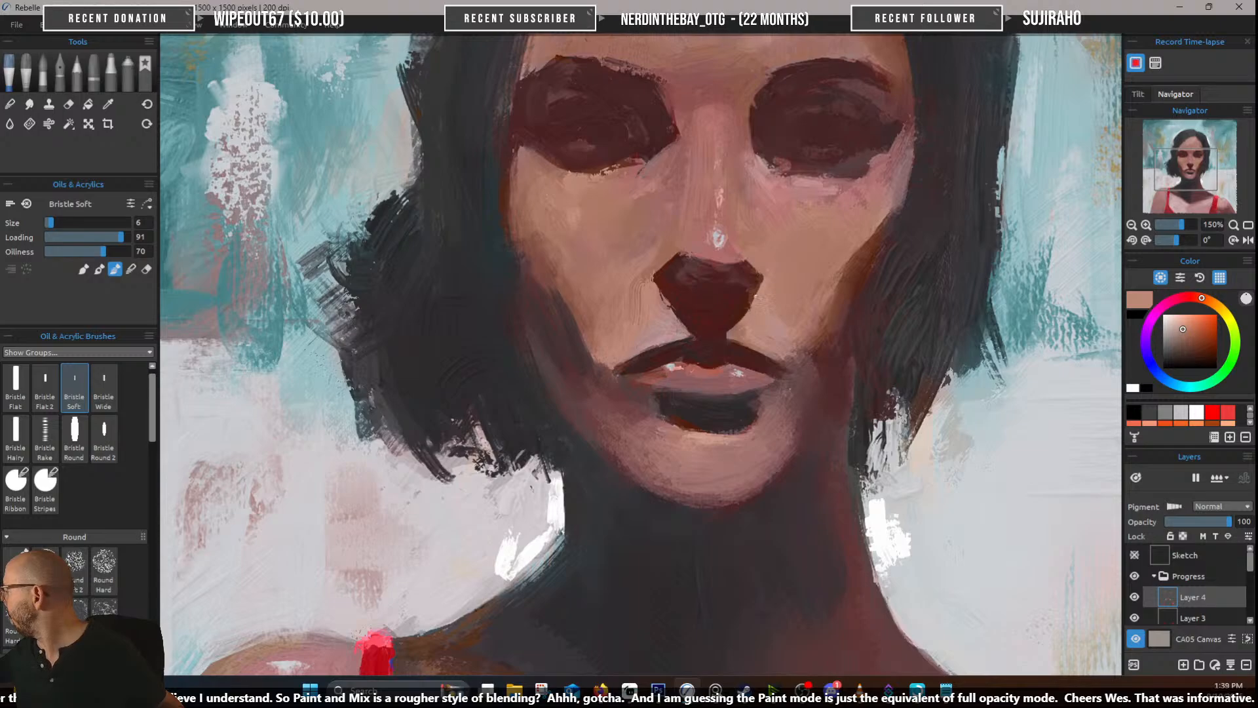
alt+click(738, 314)
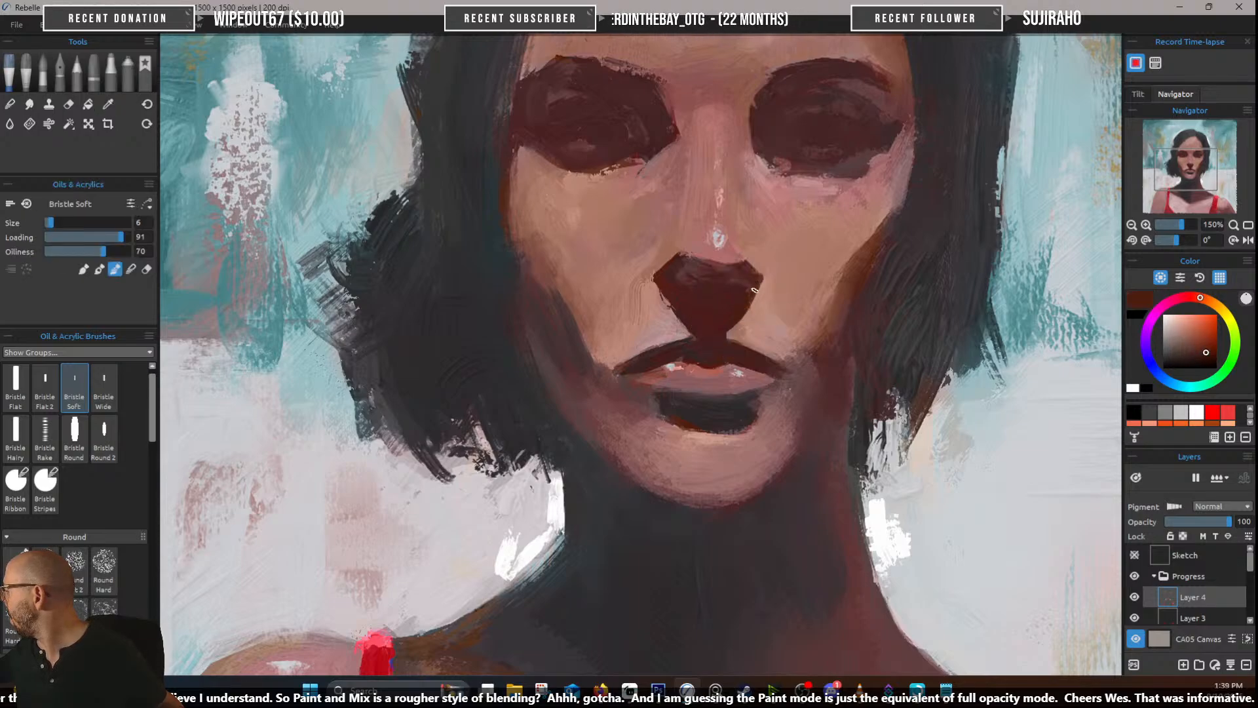
alt+click(673, 295)
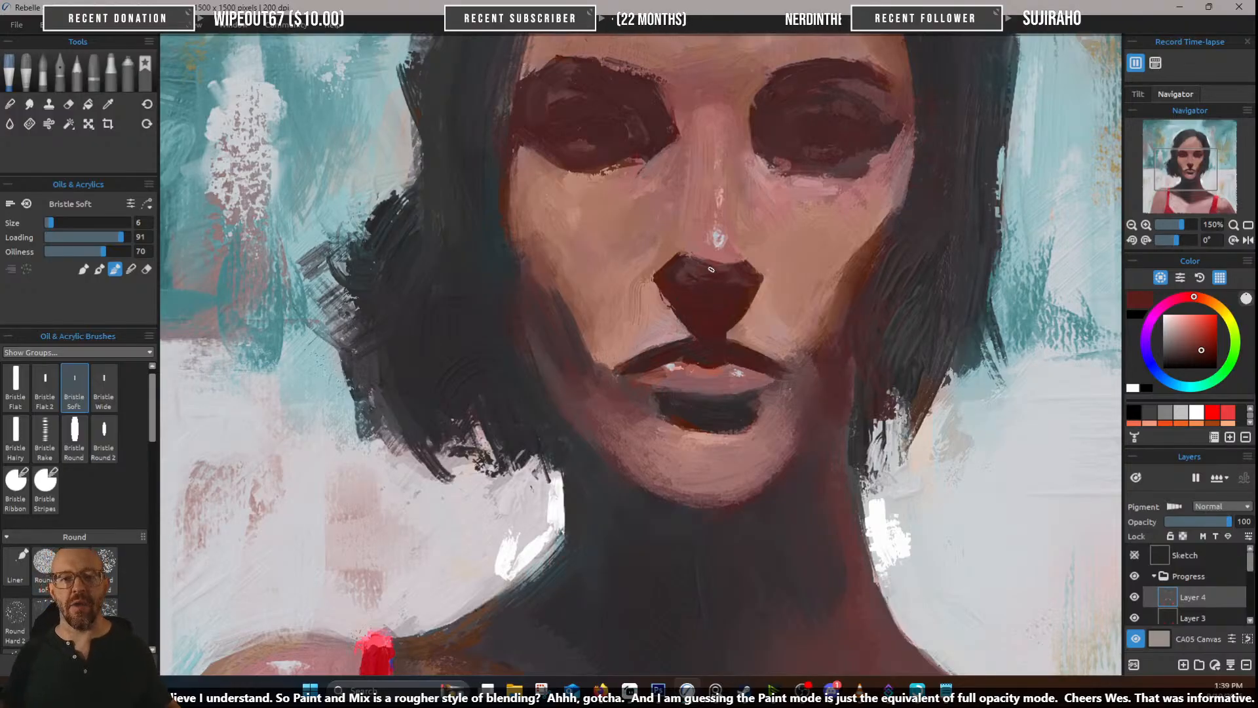
Rework the shading inside the left eye socket with sampled dark and muted reds
alt+click(581, 148)
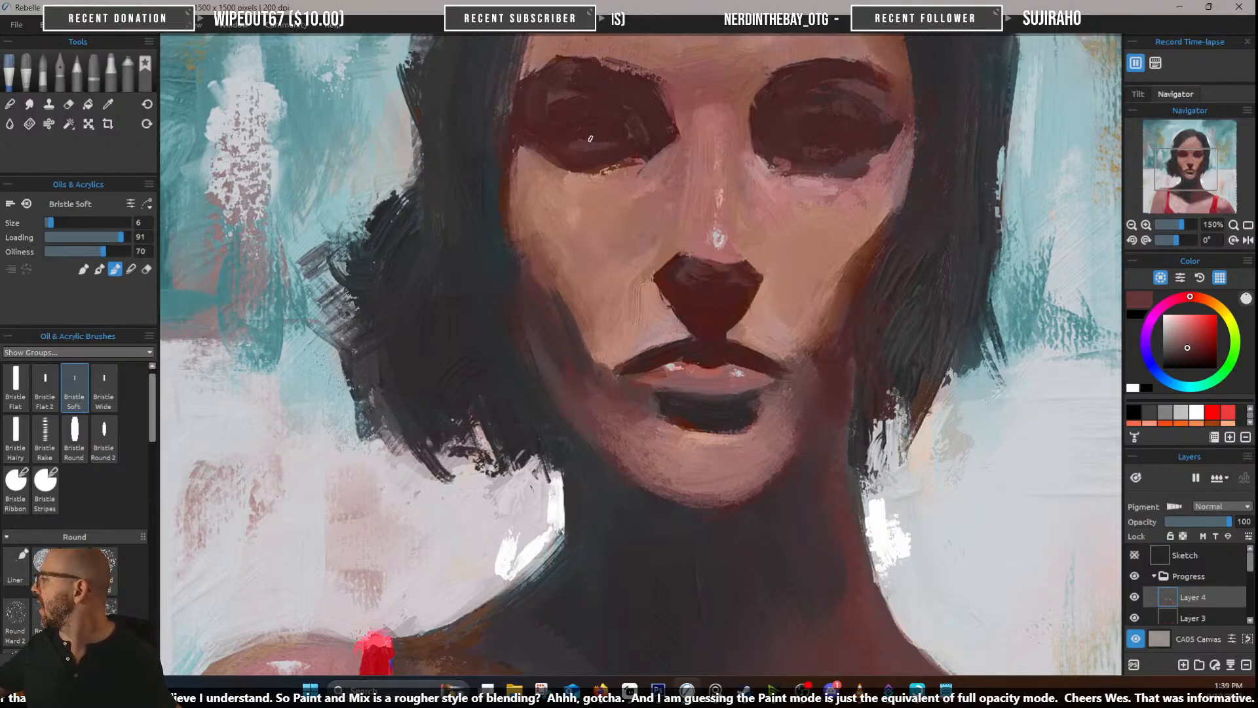
alt+click(592, 143)
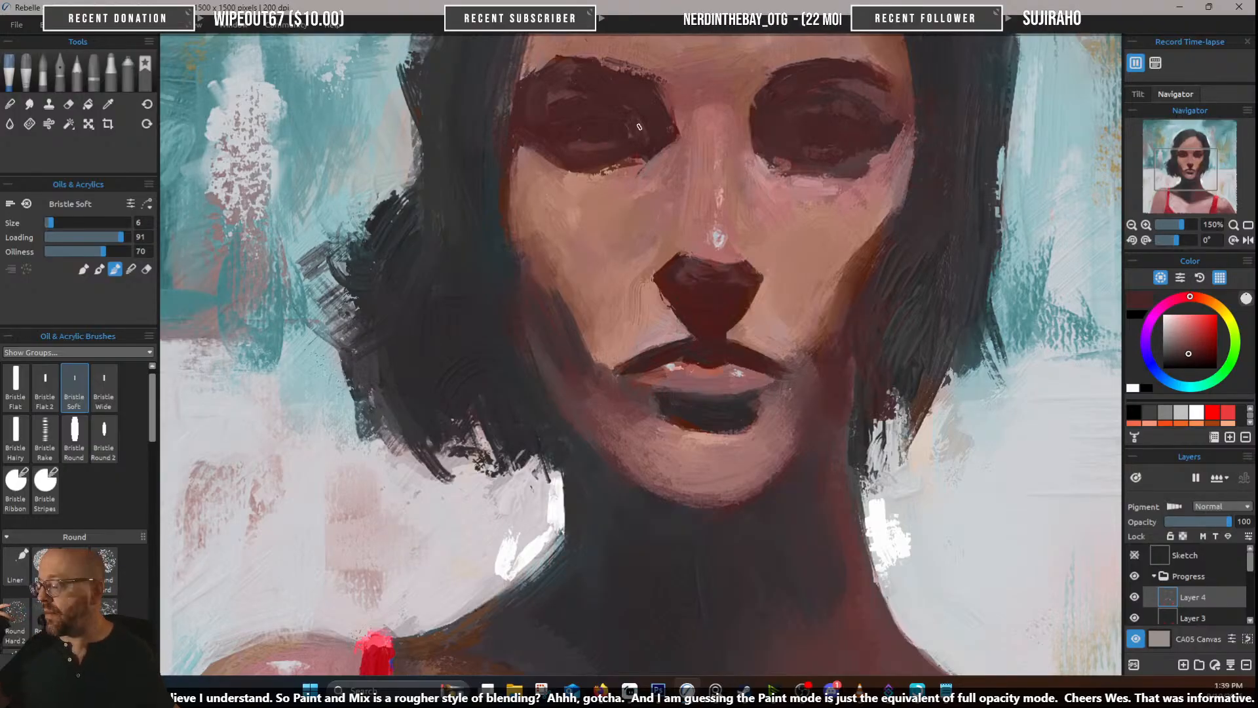
alt+click(600, 143)
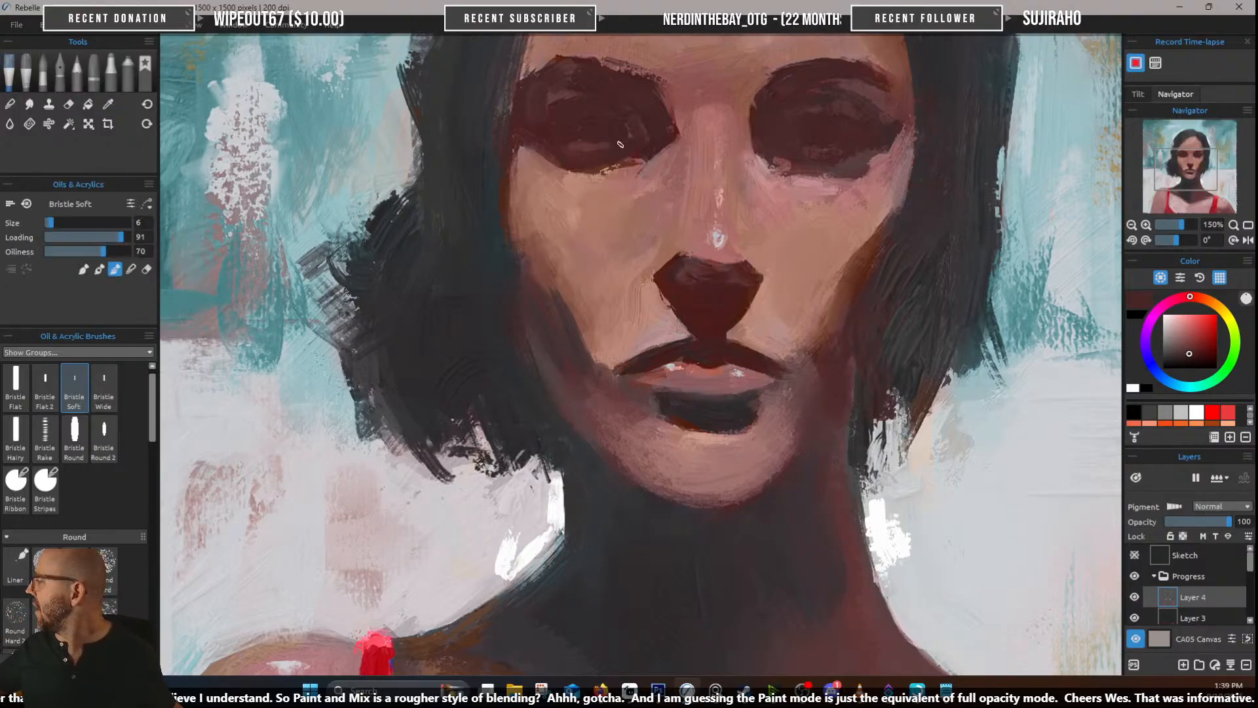
alt+click(577, 149)
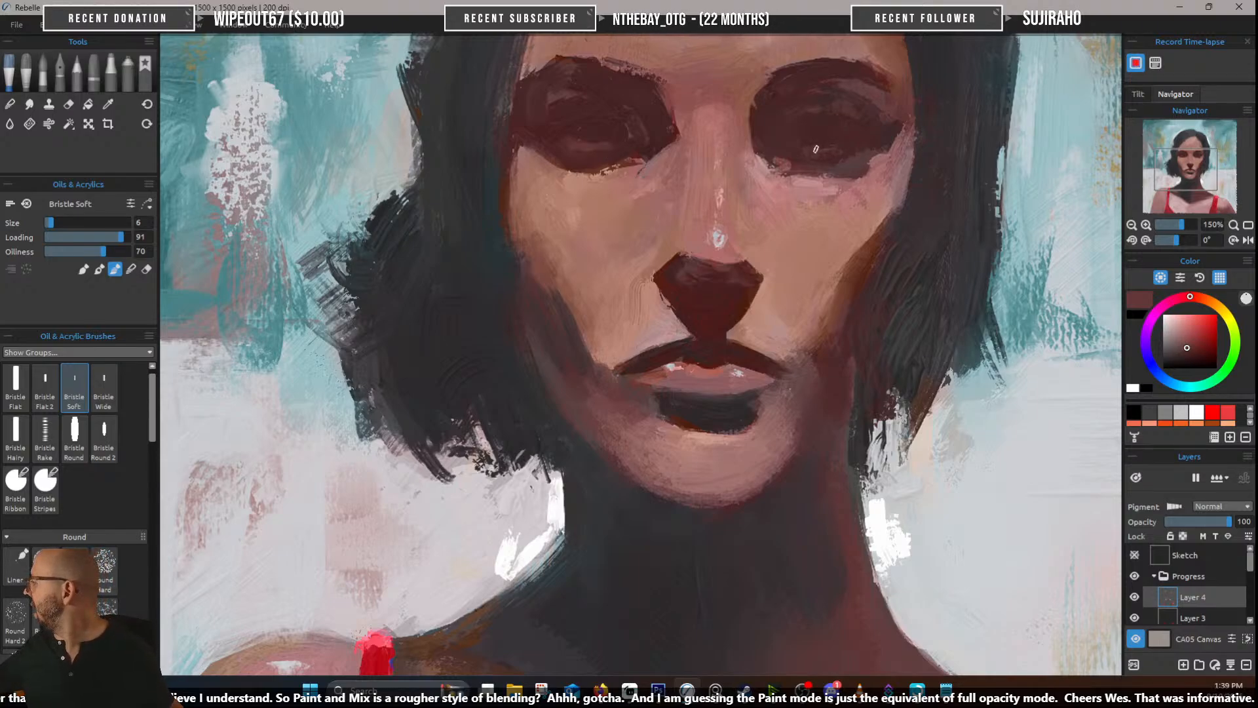
Build up the soft shadow shapes in both eye sockets with sampled dark reds and reddish browns
drag(942, 234, 817, 356)
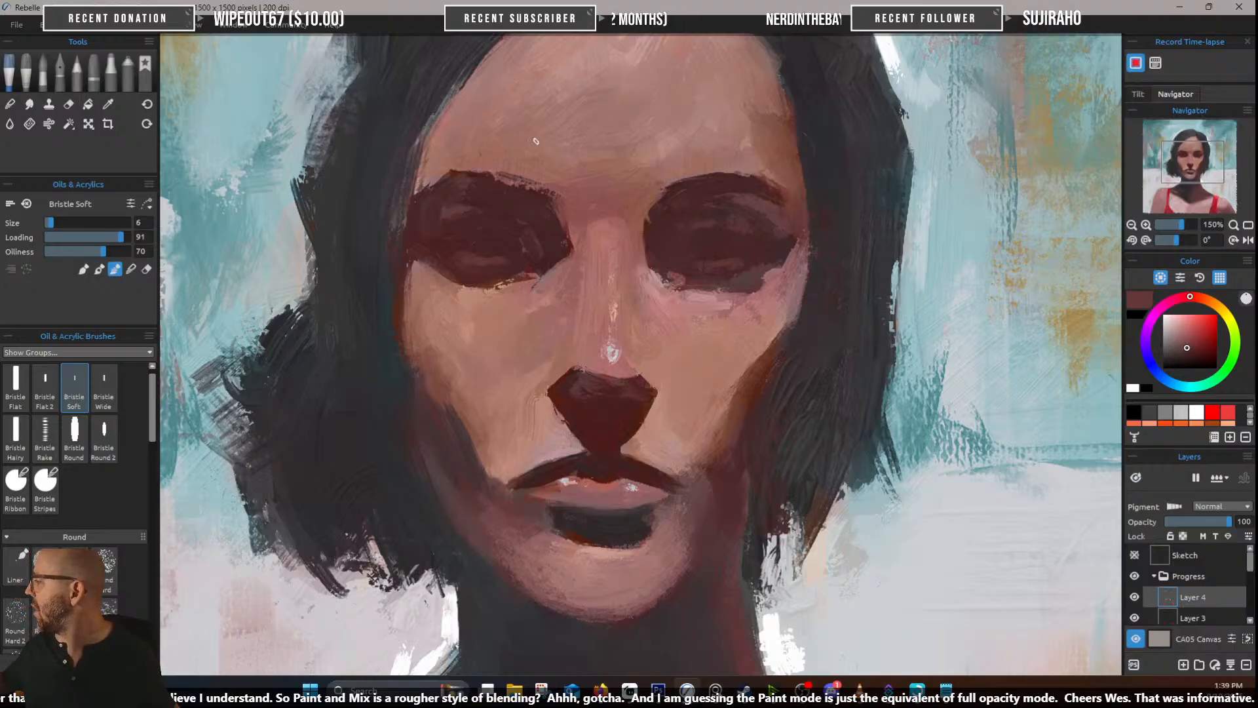
alt+click(449, 210)
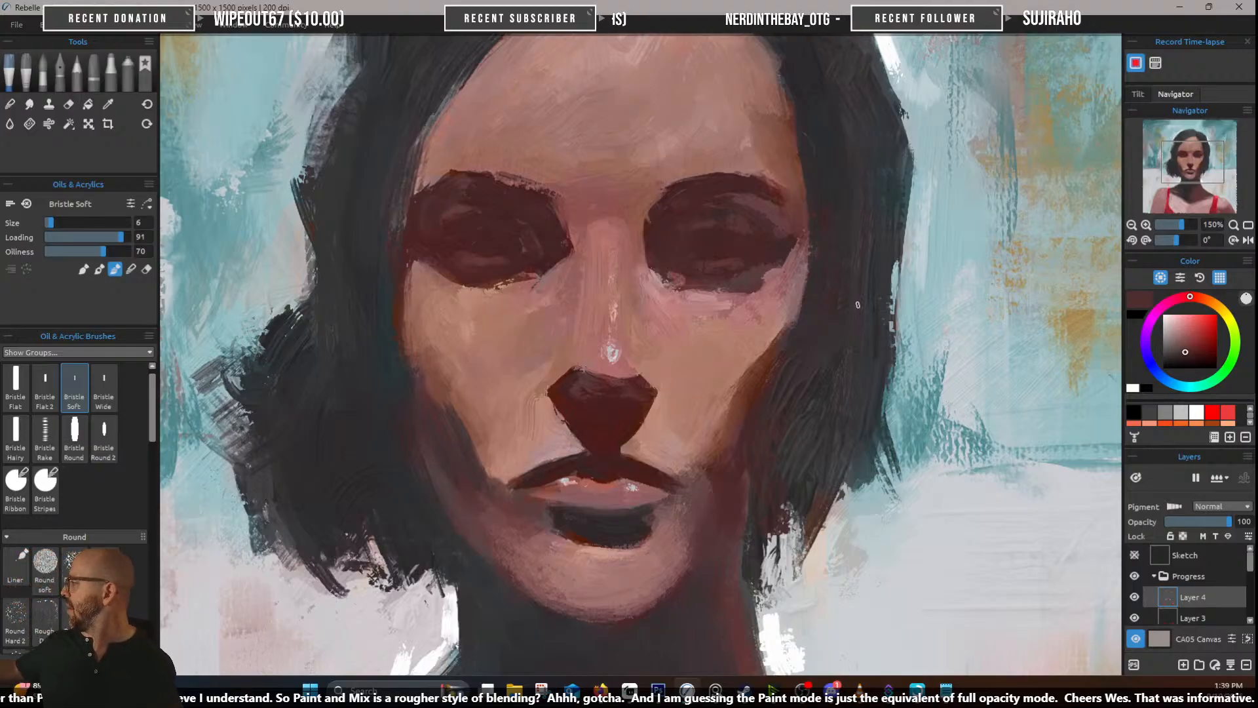
alt+click(702, 219)
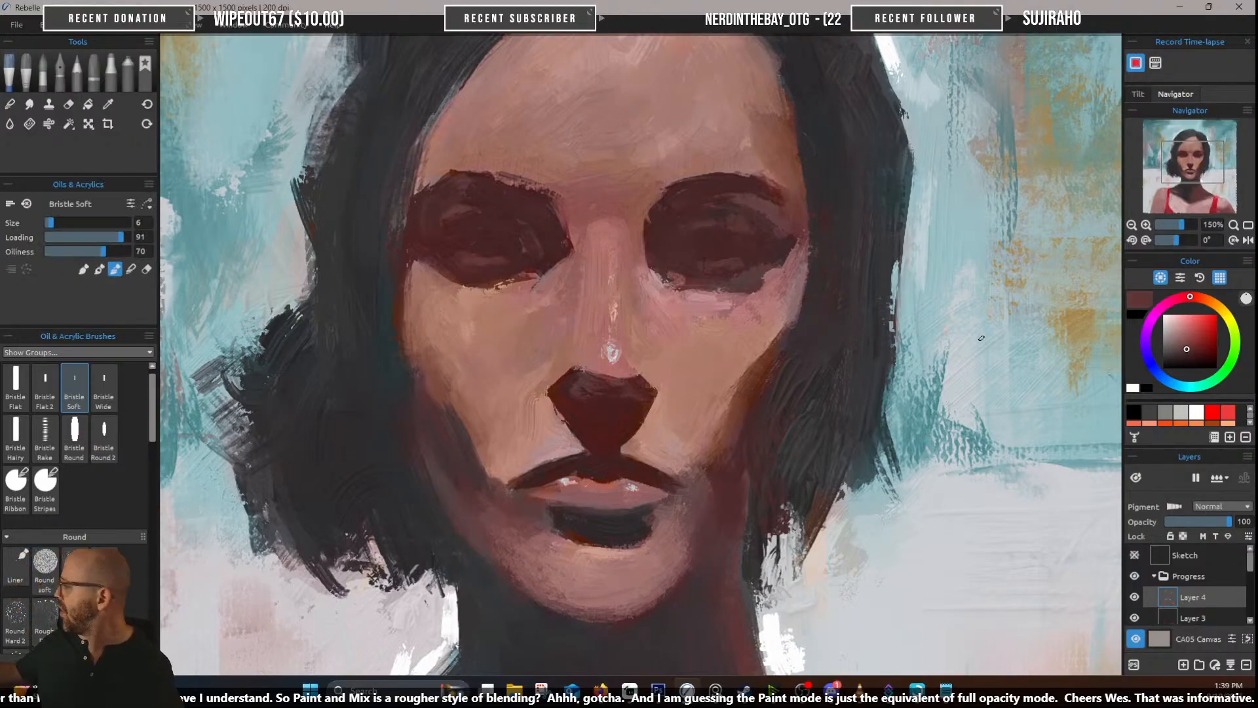
alt+click(665, 265)
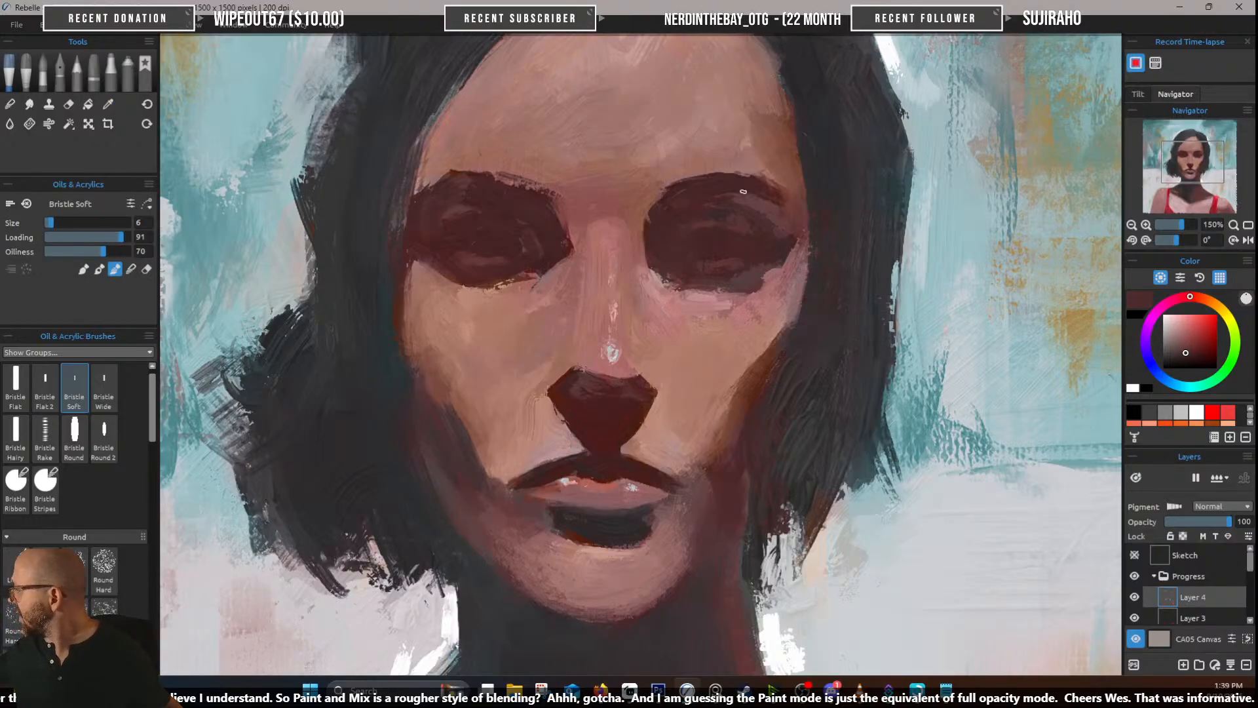
alt+click(691, 275)
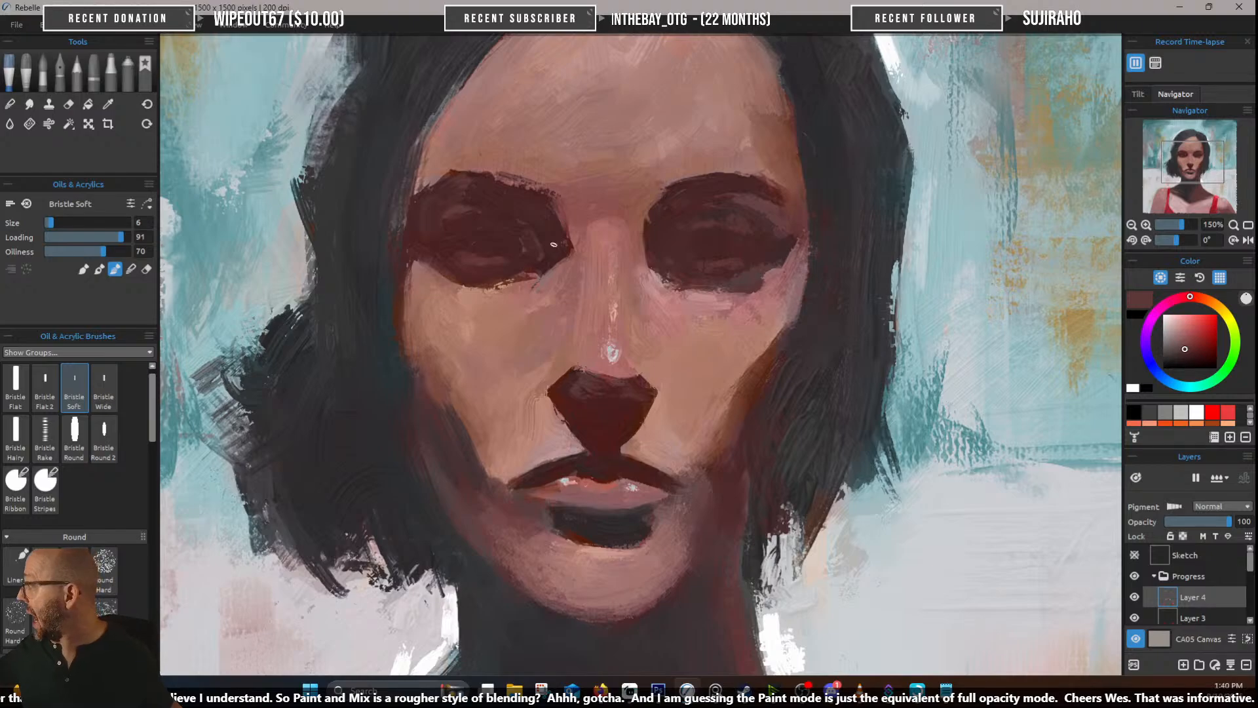
alt+click(531, 261)
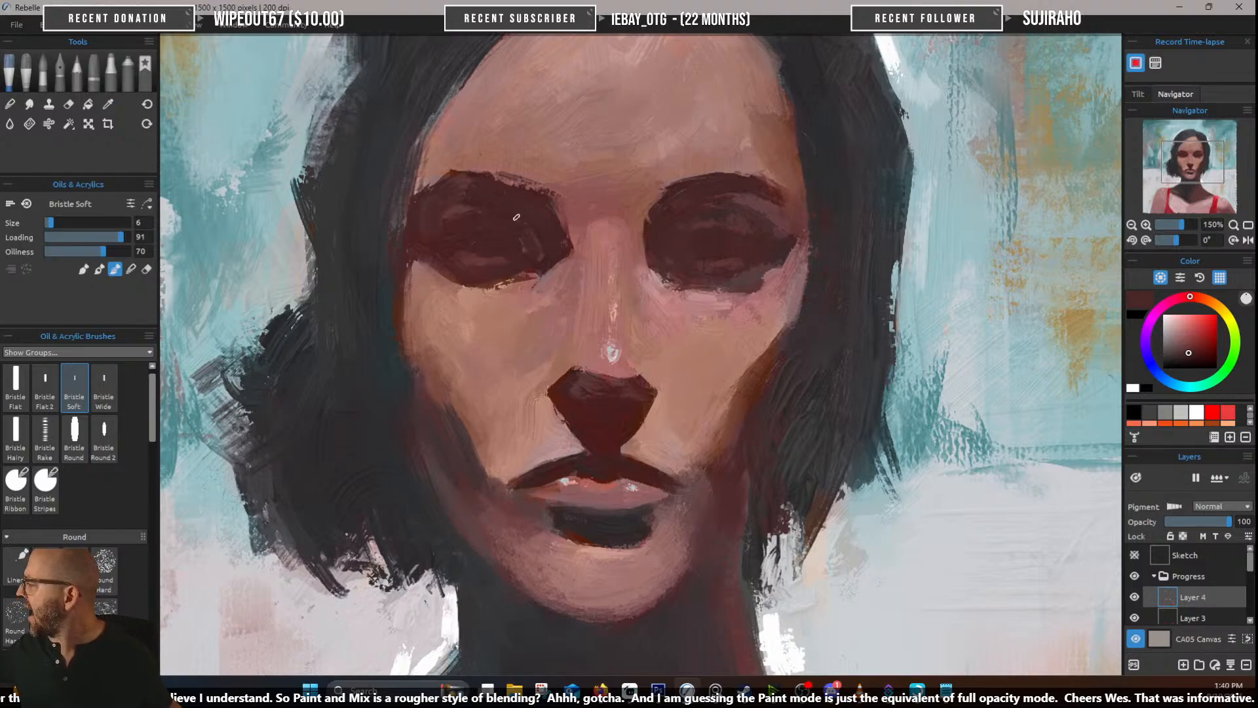
alt+click(674, 216)
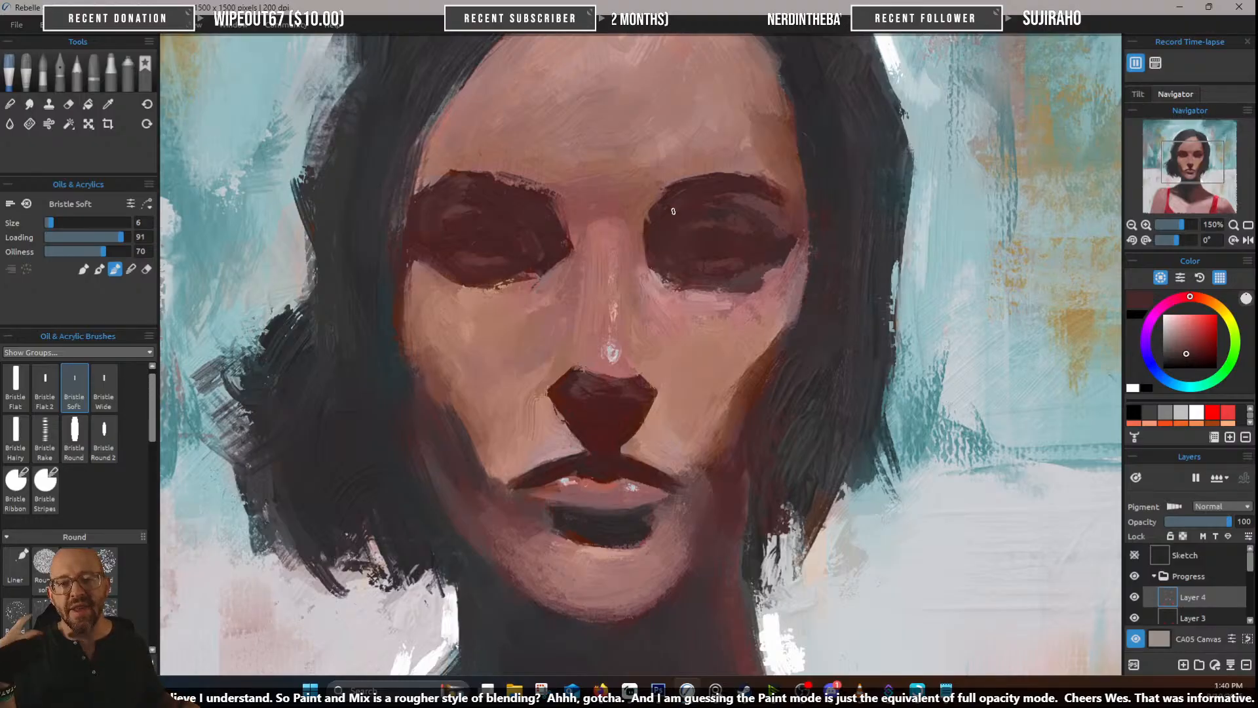
Examine the whole portrait from a distance to judge the eye and mouth shadows
scroll(674, 211, down, 1)
scroll(673, 211, down, 3)
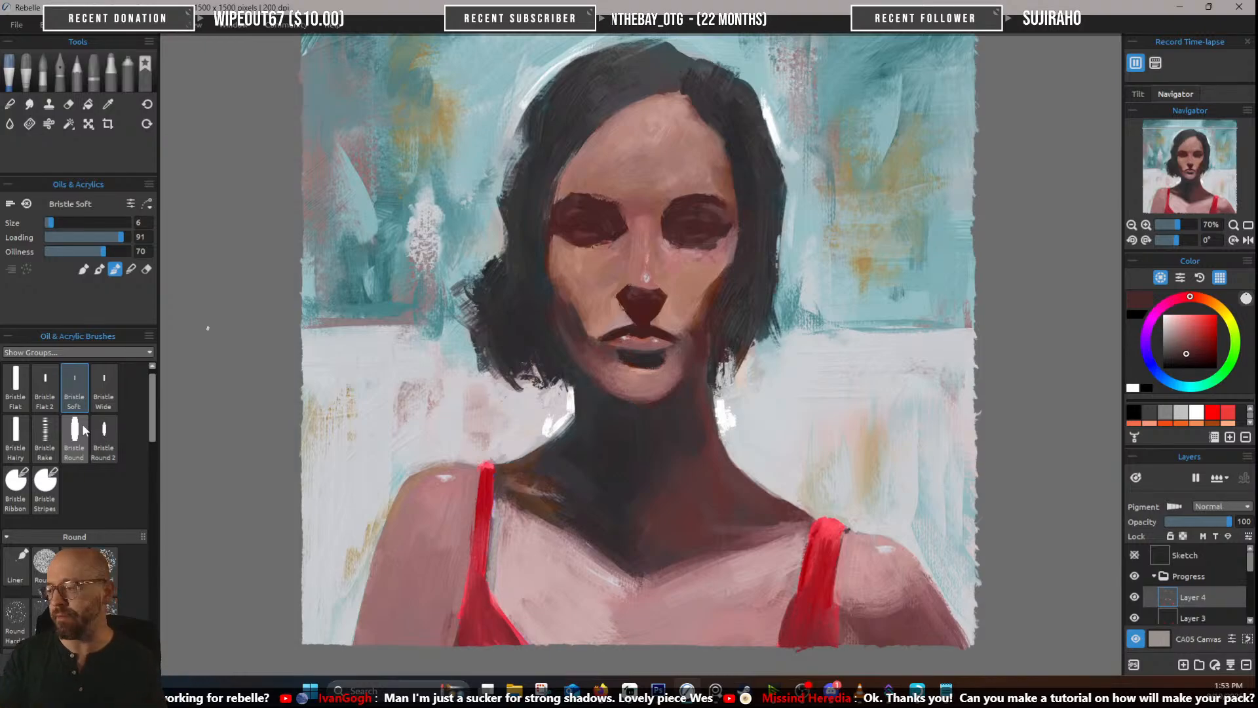
scroll(386, 314, down, 3)
scroll(479, 303, up, 5)
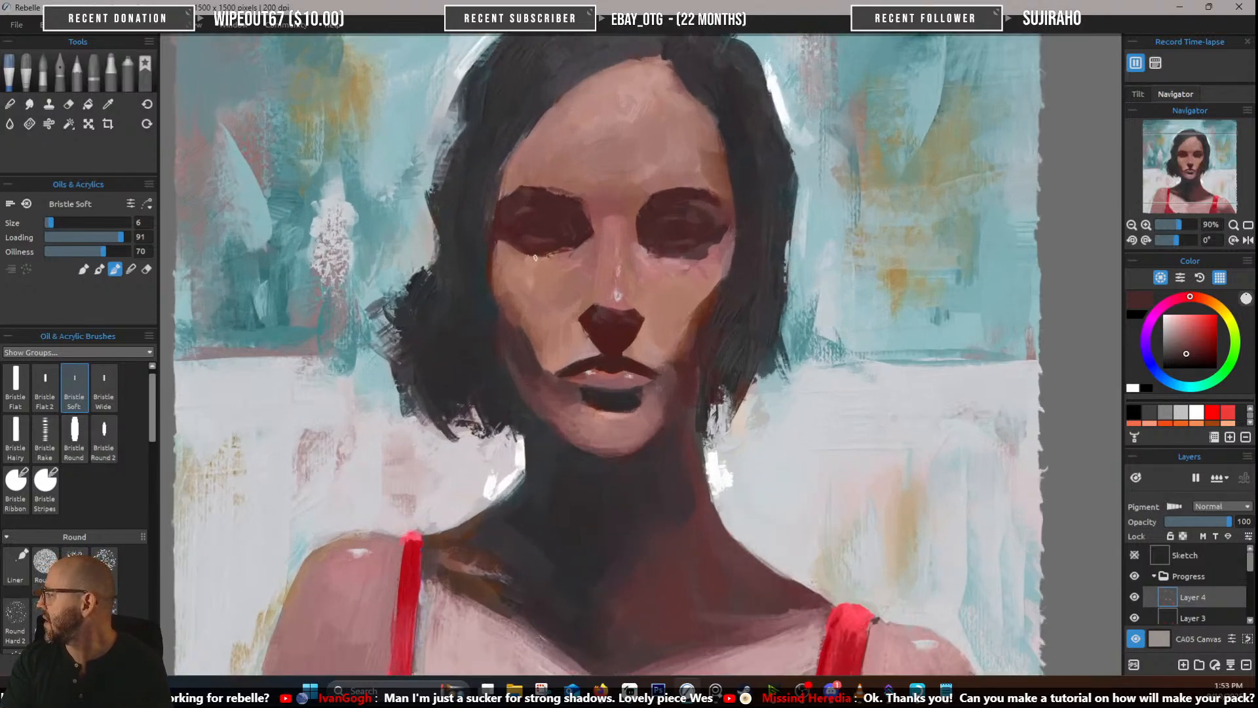
scroll(655, 249, down, 3)
scroll(740, 169, down, 2)
scroll(740, 169, up, 3)
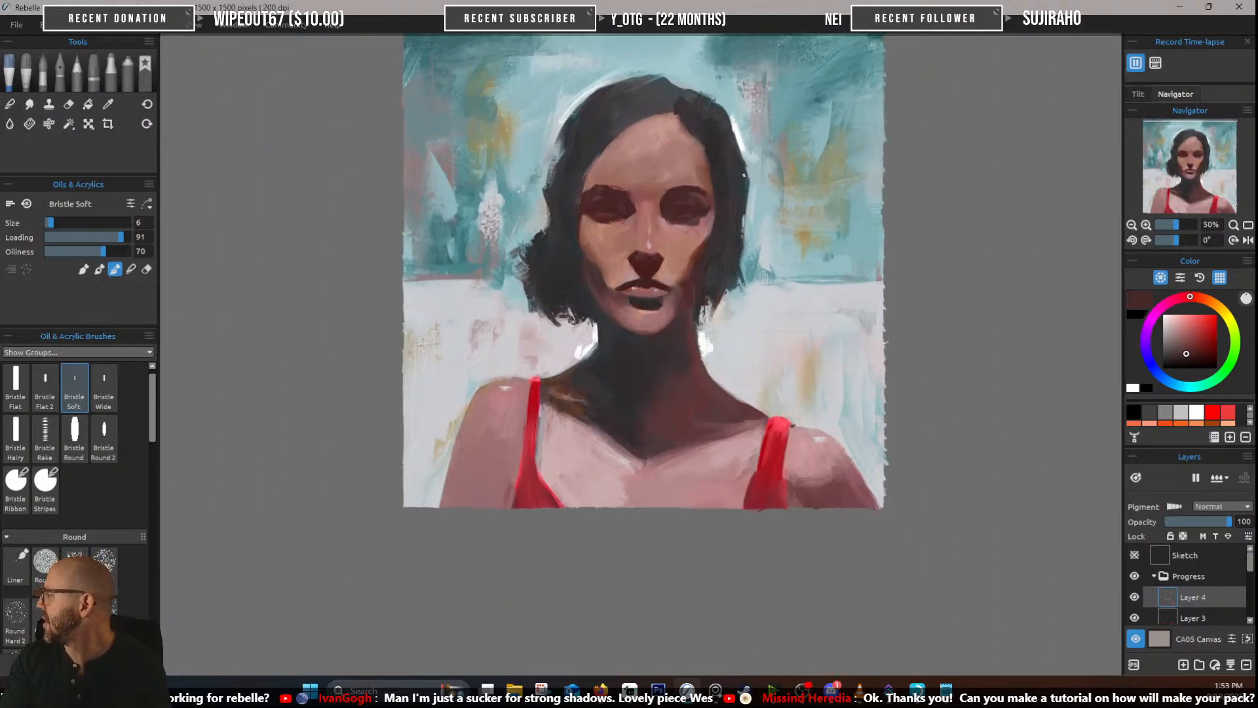
scroll(616, 112, down, 2)
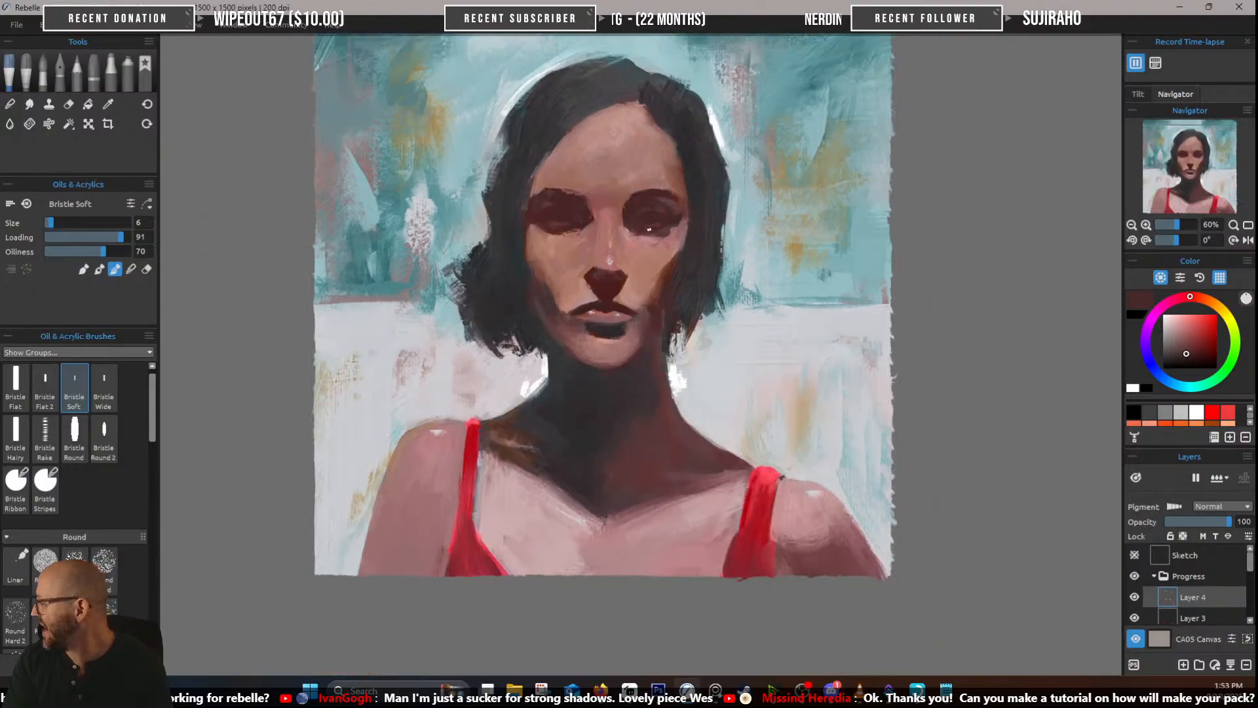
Touch up the upper lip's lower edge, the lip surface and the shadow under the lower lip with sampled dark reds and a muted pink
scroll(696, 283, up, 5)
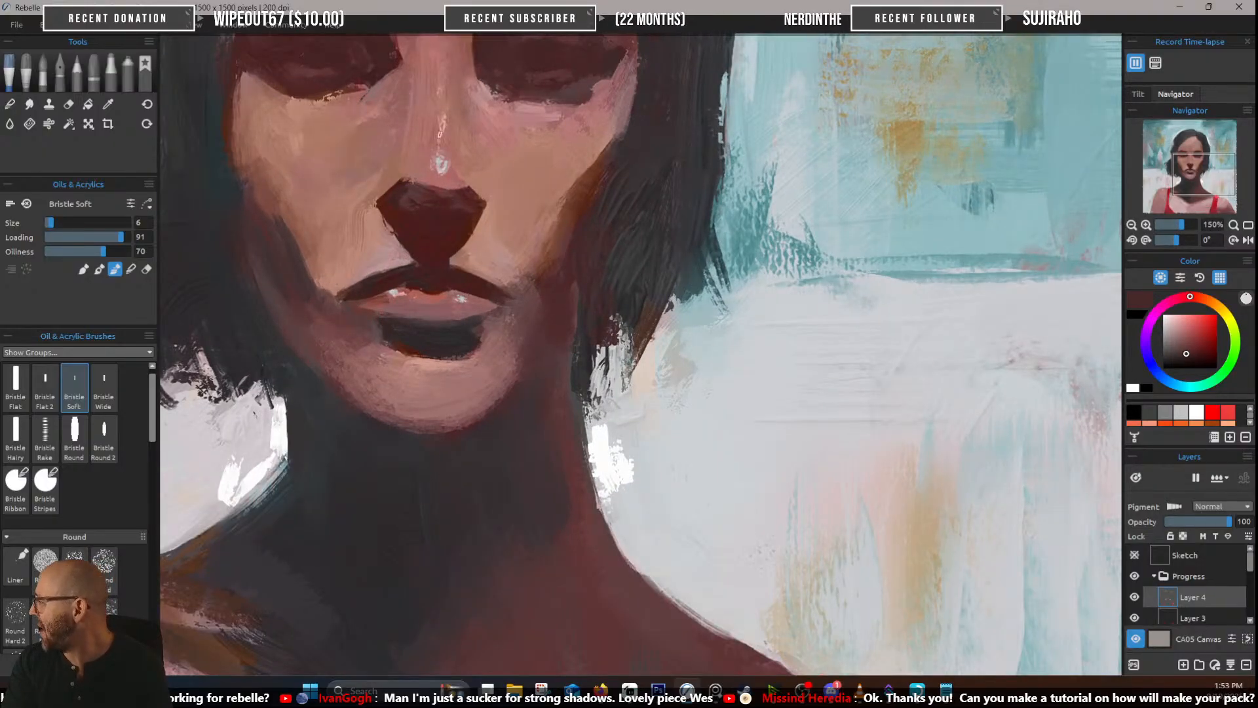
scroll(696, 283, down, 3)
scroll(697, 283, up, 4)
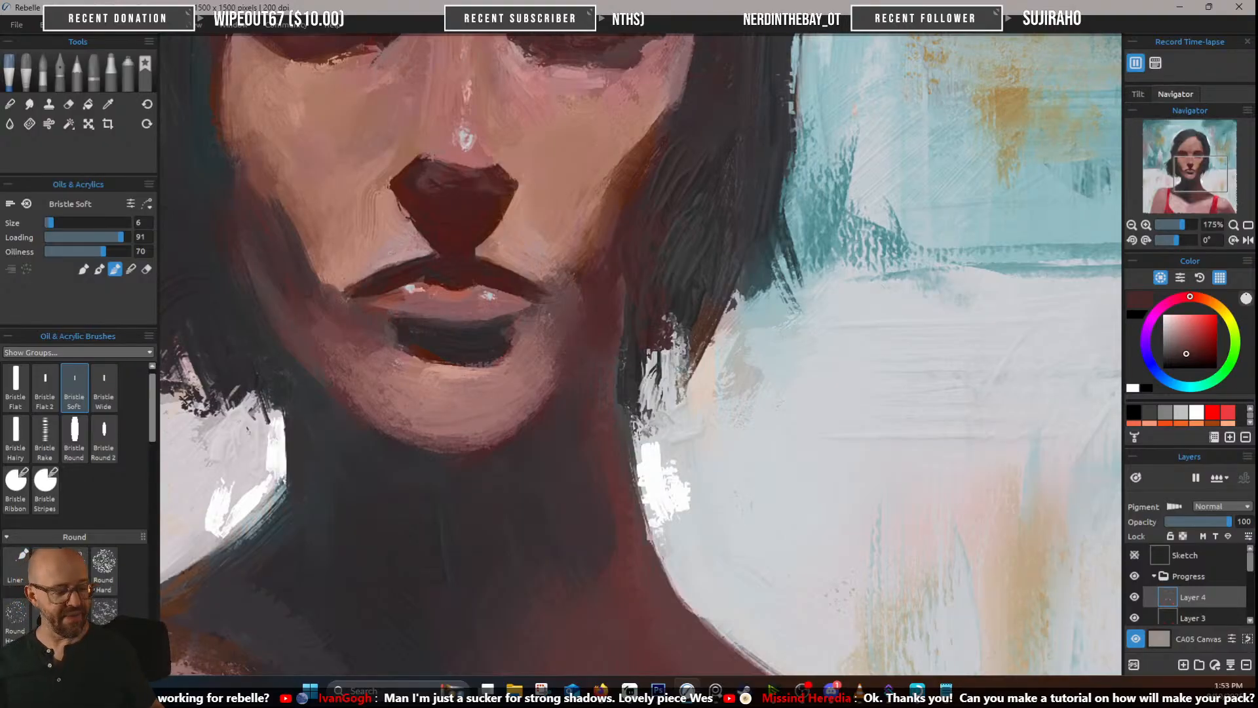
alt+click(427, 275)
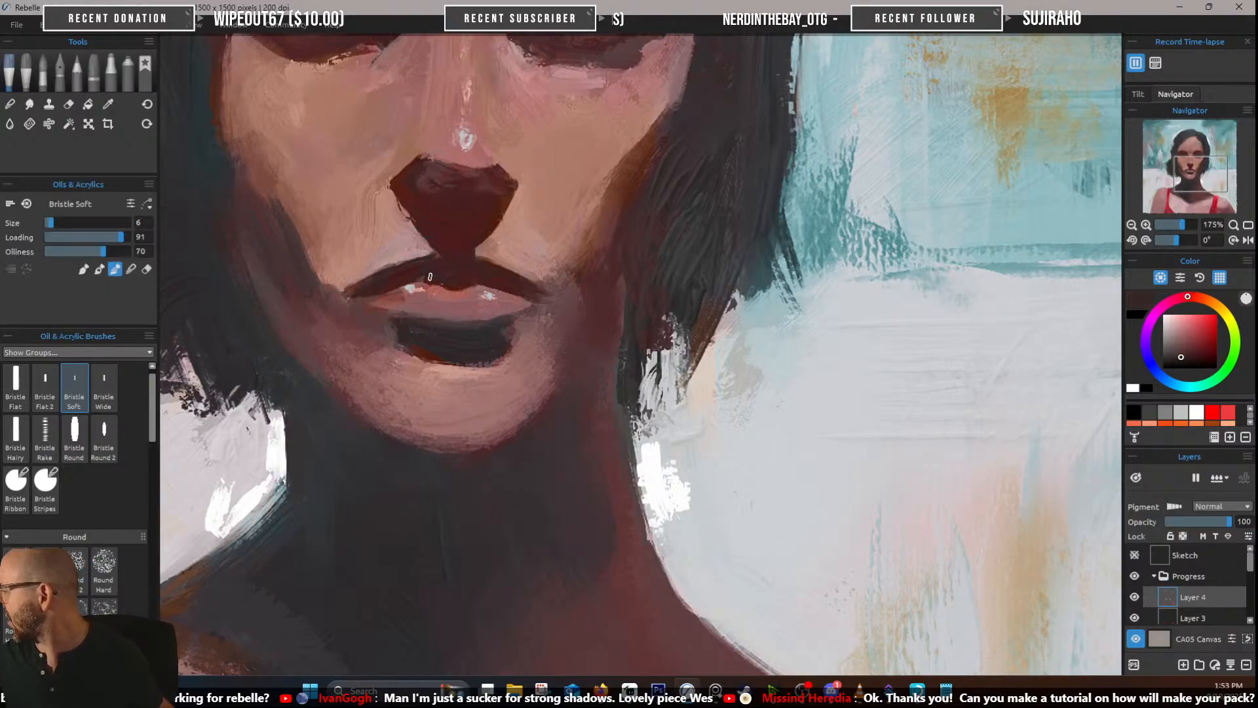
mouse_move(414, 273)
mouse_down()
mouse_move(431, 278)
mouse_move(416, 277)
mouse_up()
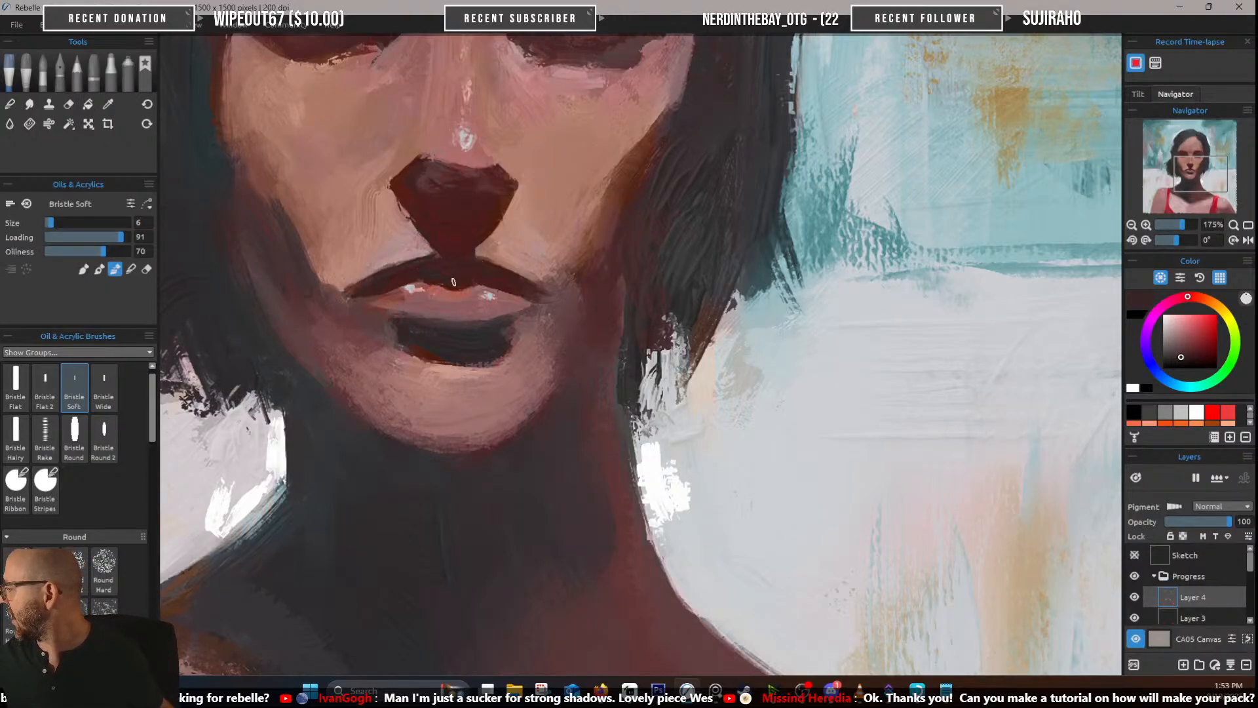
alt+click(433, 286)
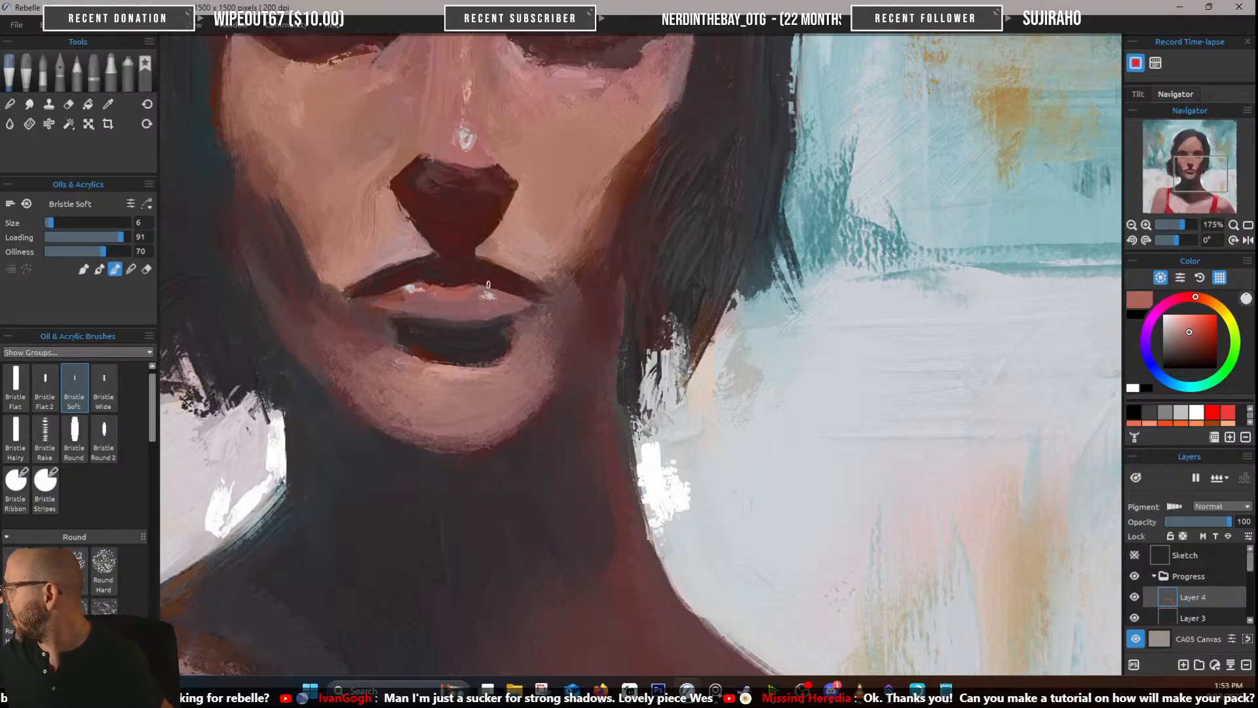
alt+click(453, 309)
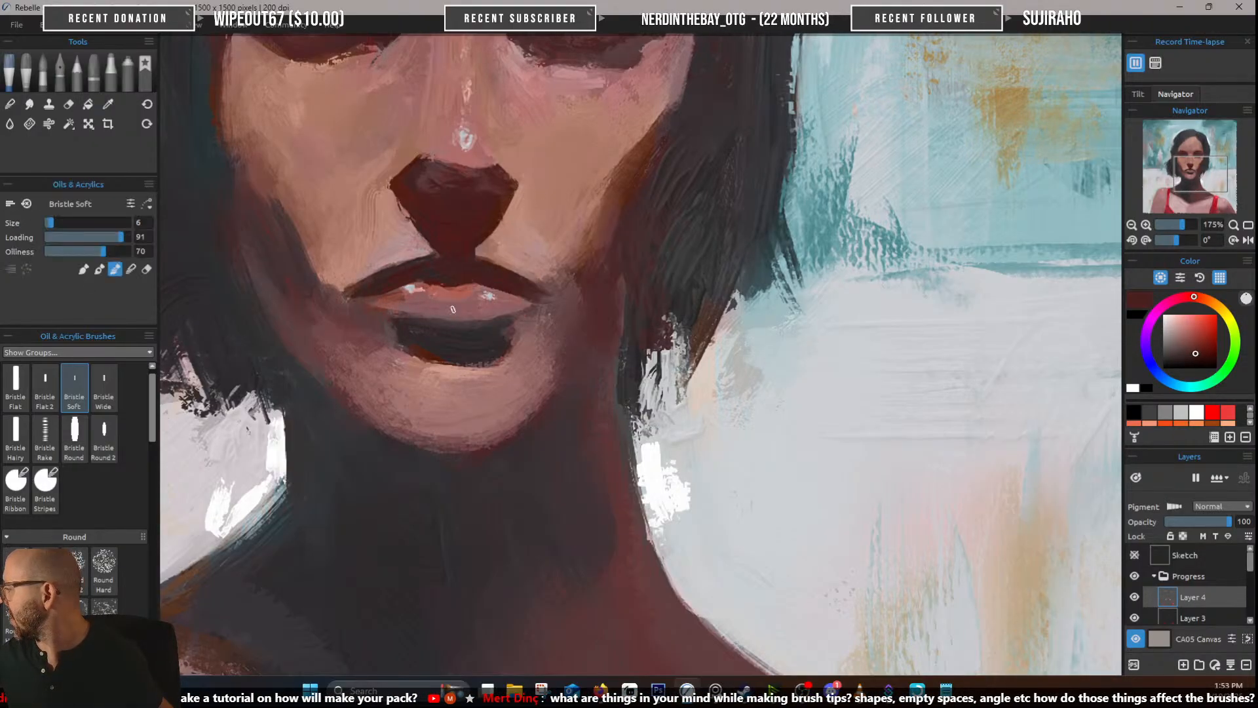
alt+click(420, 303)
alt+click(417, 323)
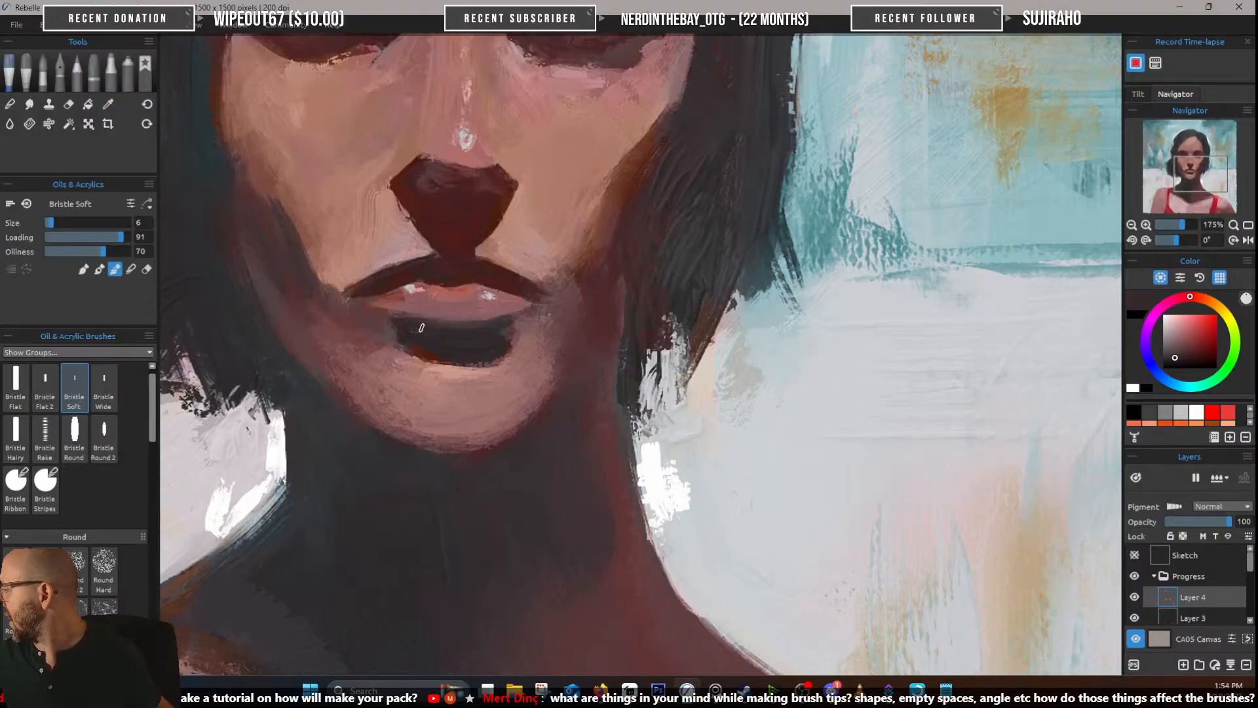
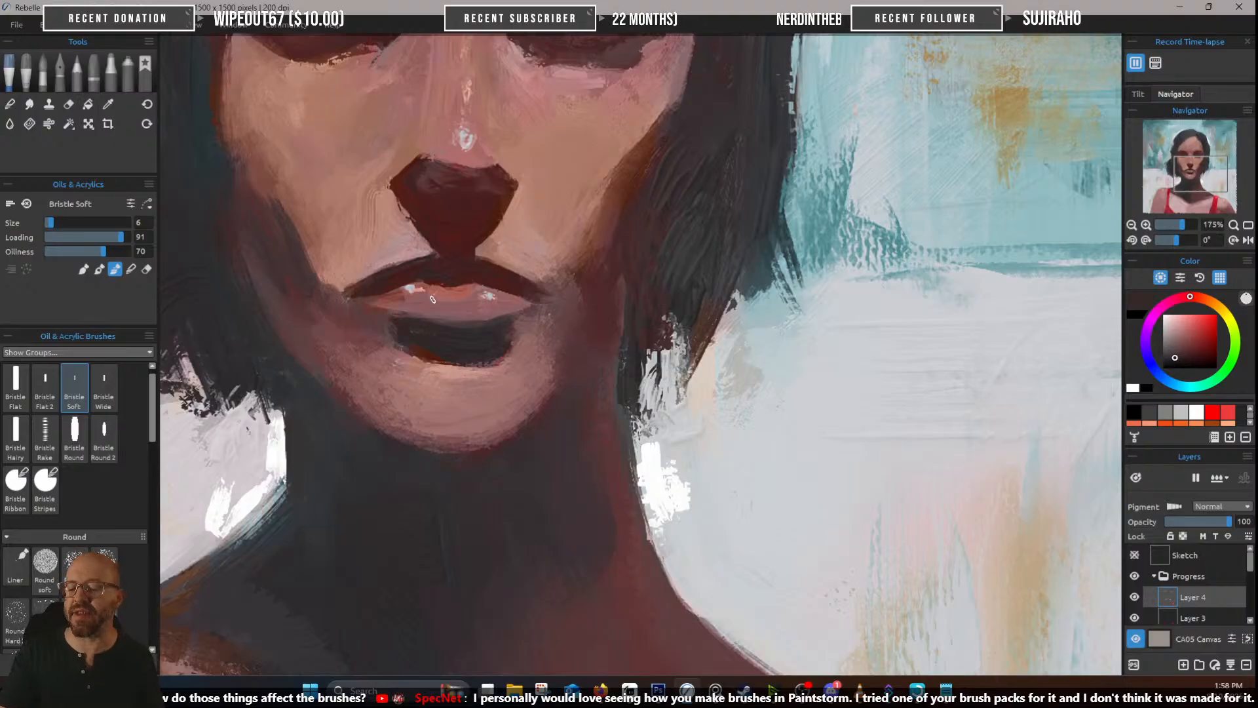
Examine the full painting and the brush texture of the teal and white background beside the hair
scroll(433, 300, down, 5)
scroll(431, 320, down, 1)
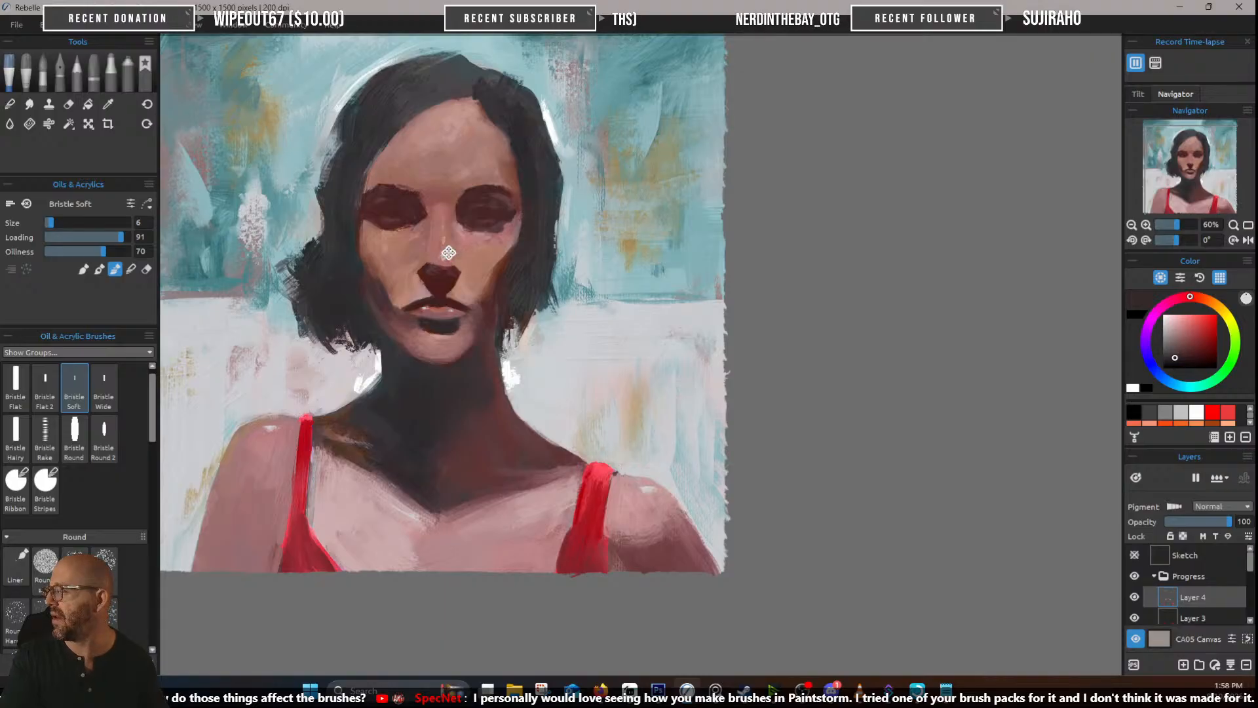
drag(460, 249, 577, 328)
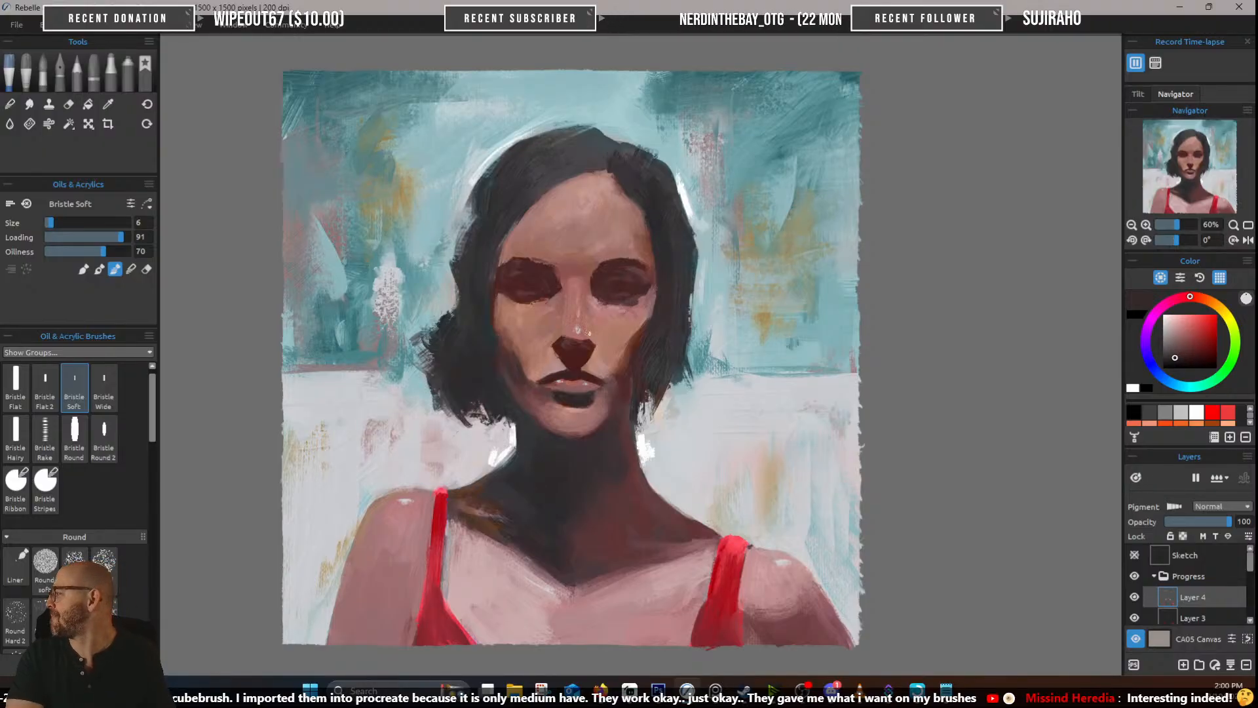
scroll(589, 333, up, 4)
scroll(626, 236, down, 4)
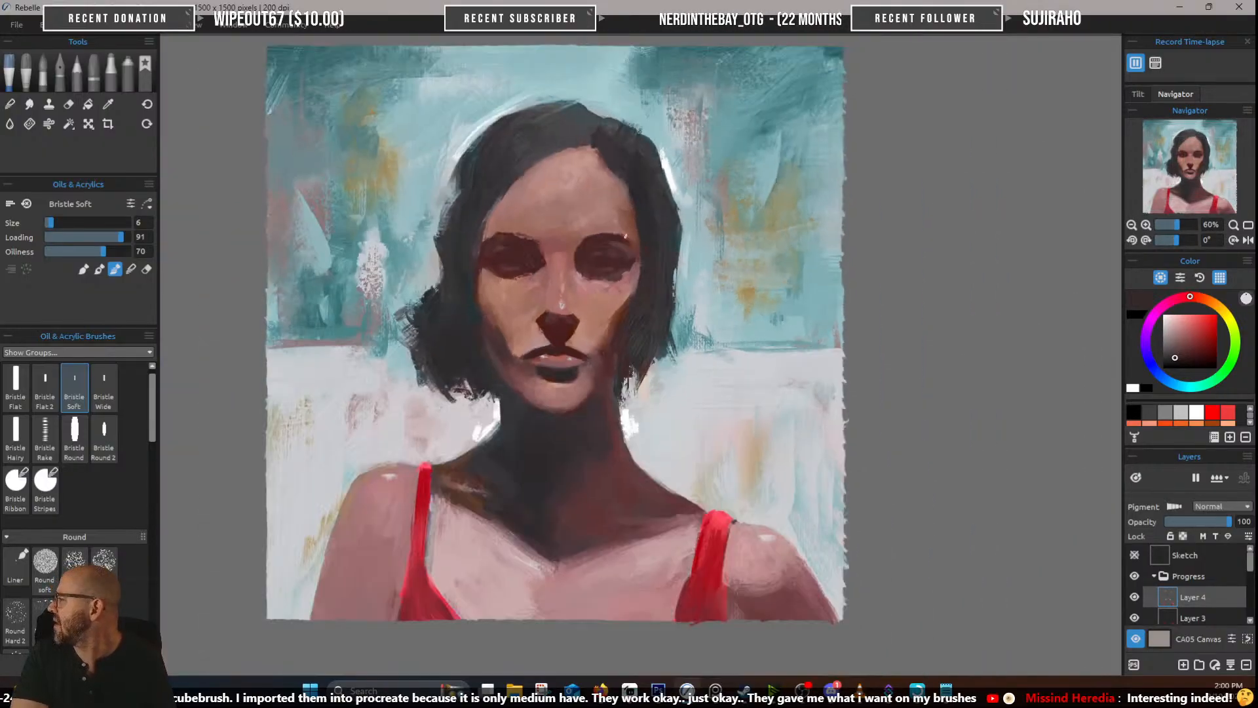
scroll(354, 229, up, 5)
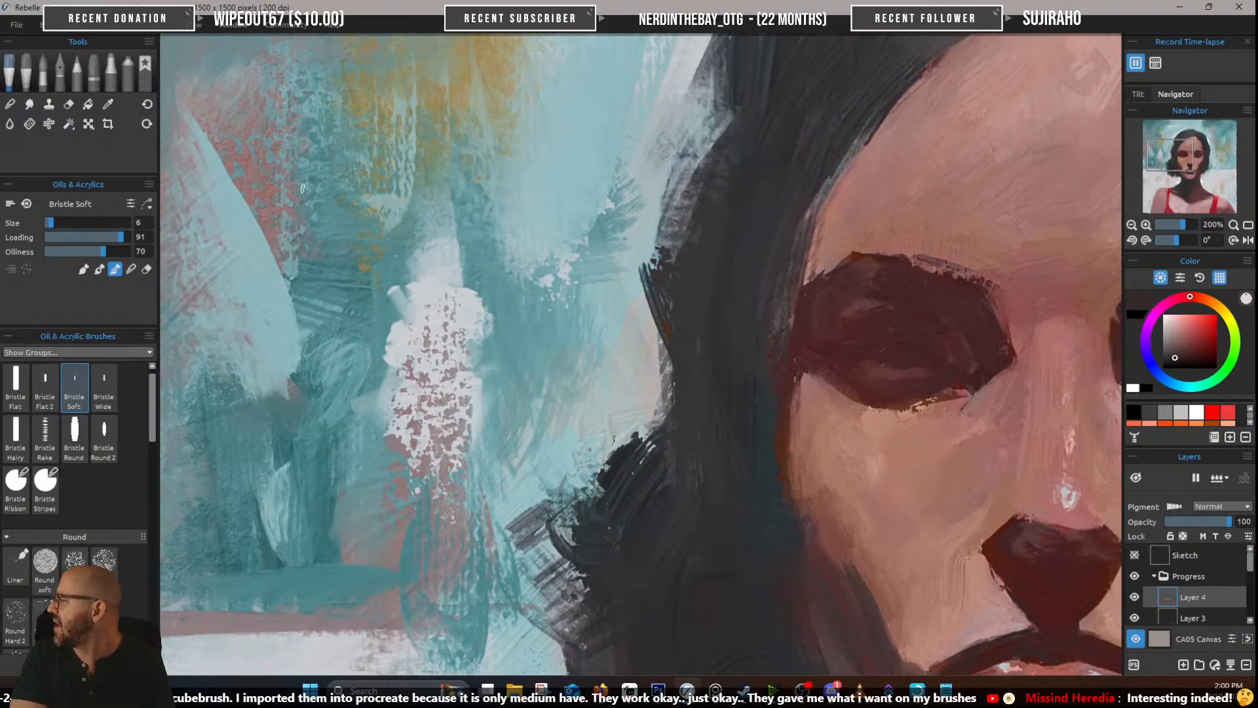
scroll(302, 188, down, 5)
scroll(400, 338, up, 8)
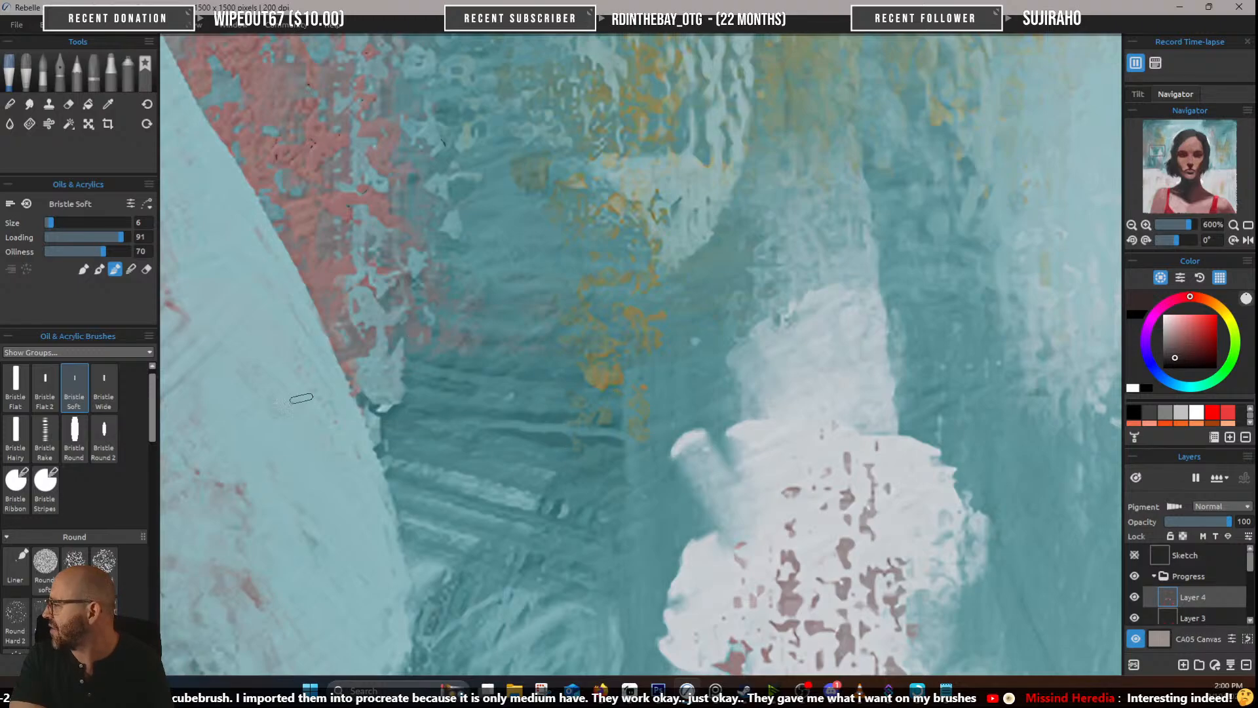
scroll(327, 308, down, 3)
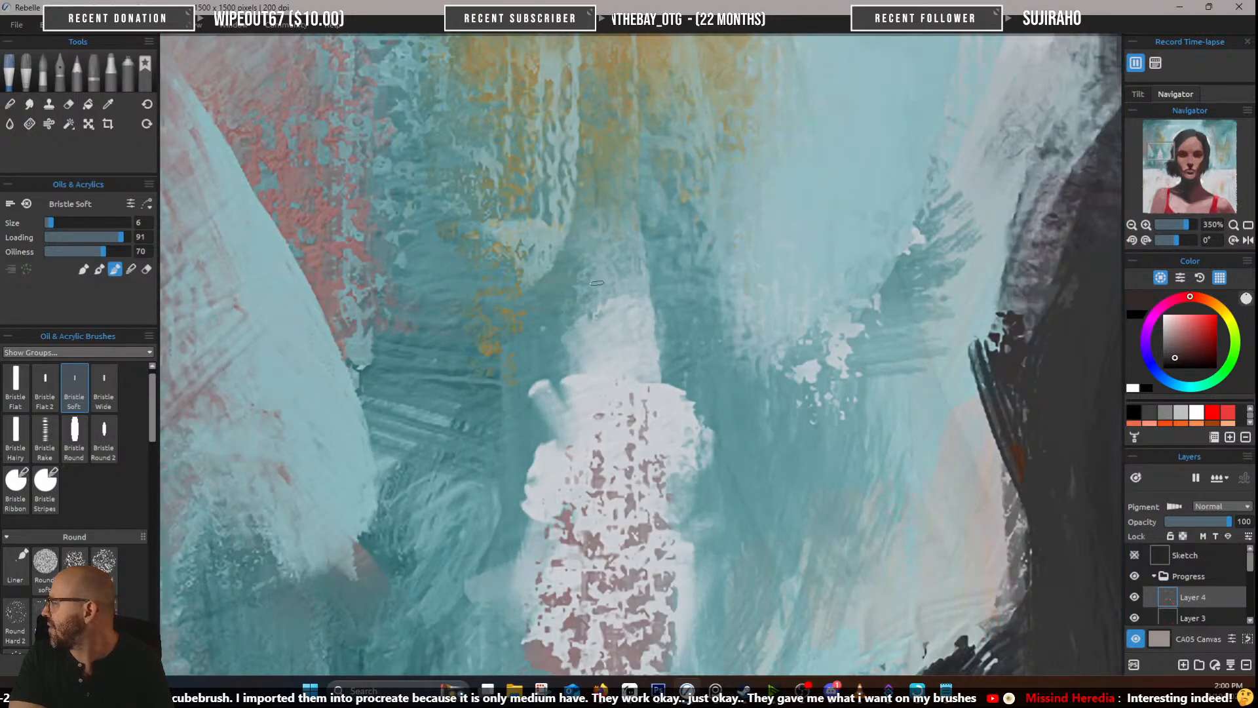
scroll(597, 283, down, 5)
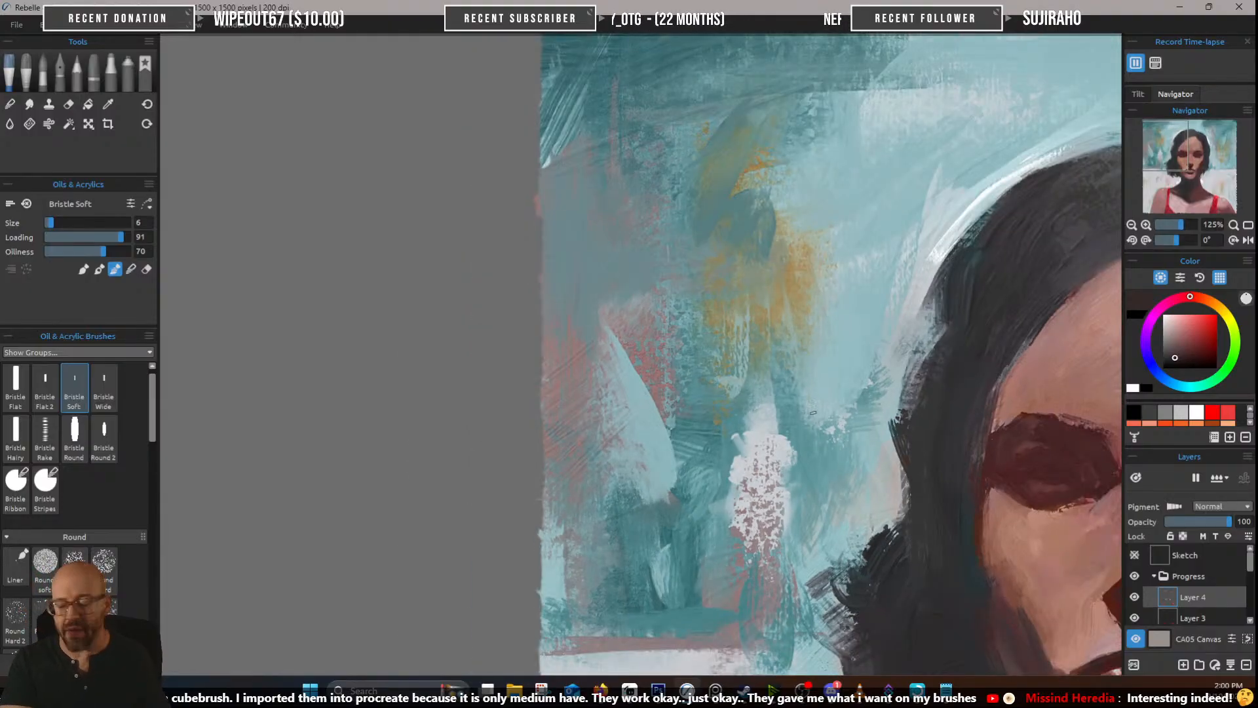
Examine the brushwork on the forehead, eye sockets, cheeks and nose up close and from a distance
drag(937, 378, 467, 292)
scroll(711, 262, up, 4)
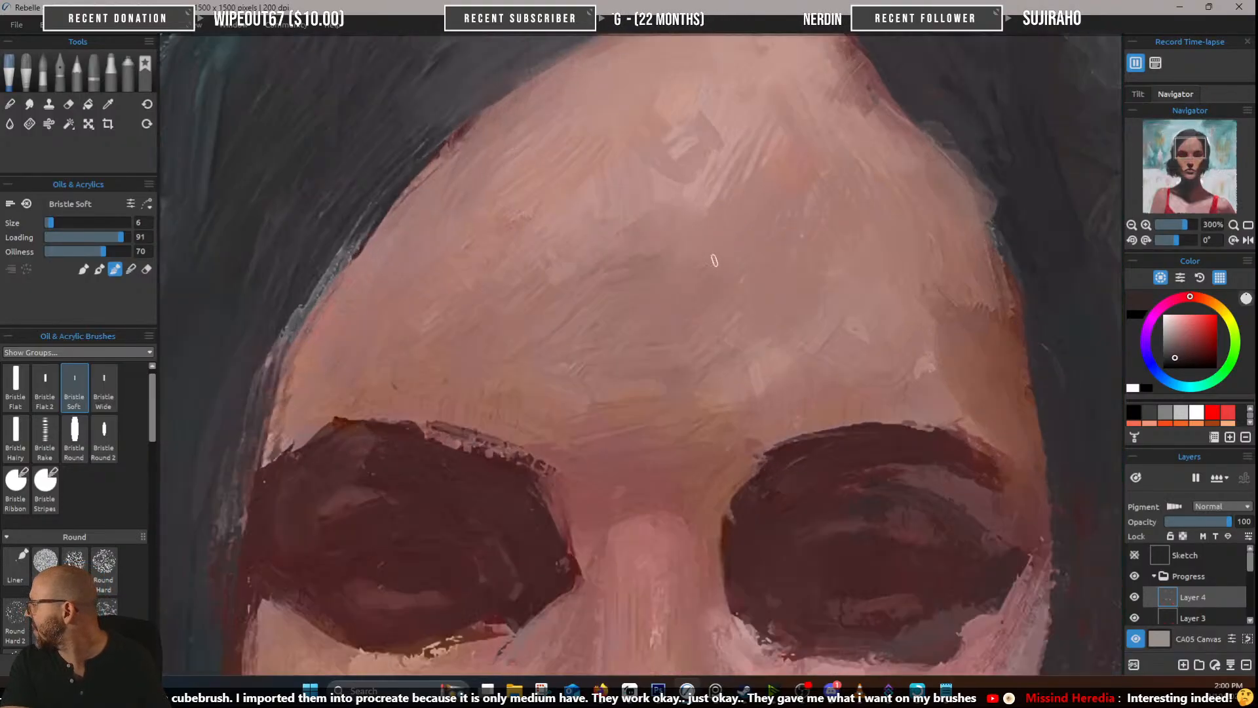
scroll(711, 189, up, 1)
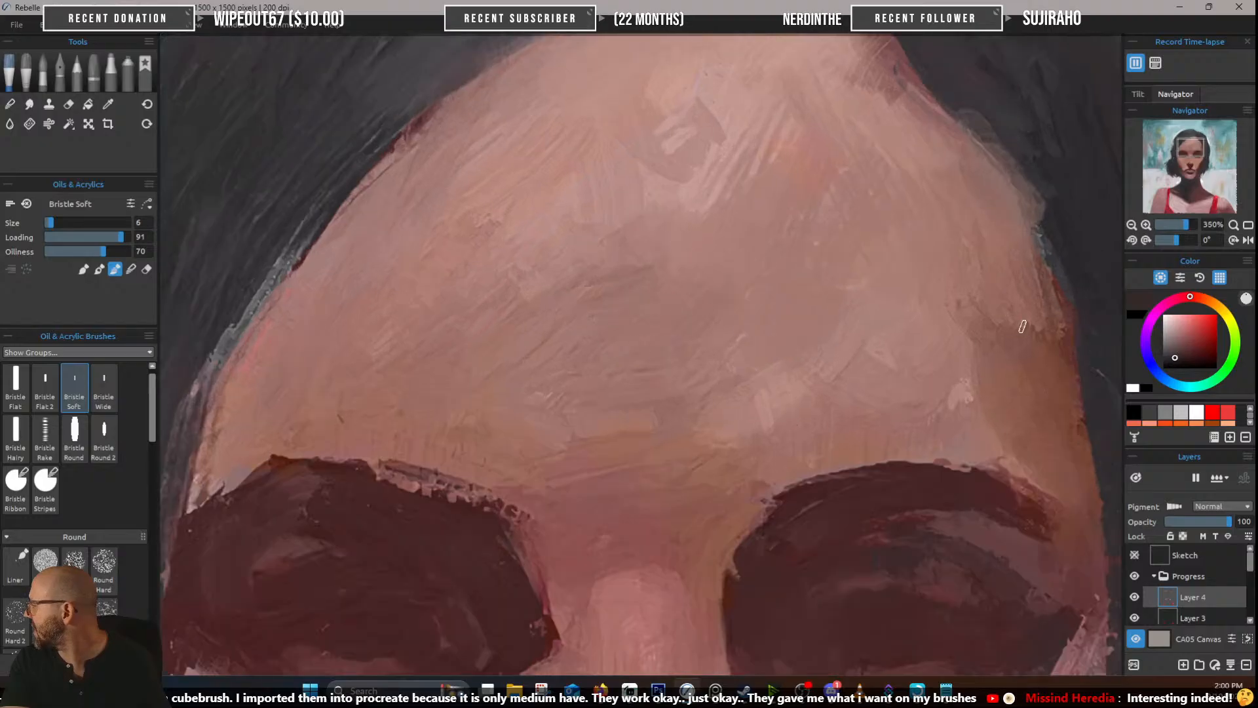
drag(1027, 428, 834, 143)
drag(827, 386, 768, 165)
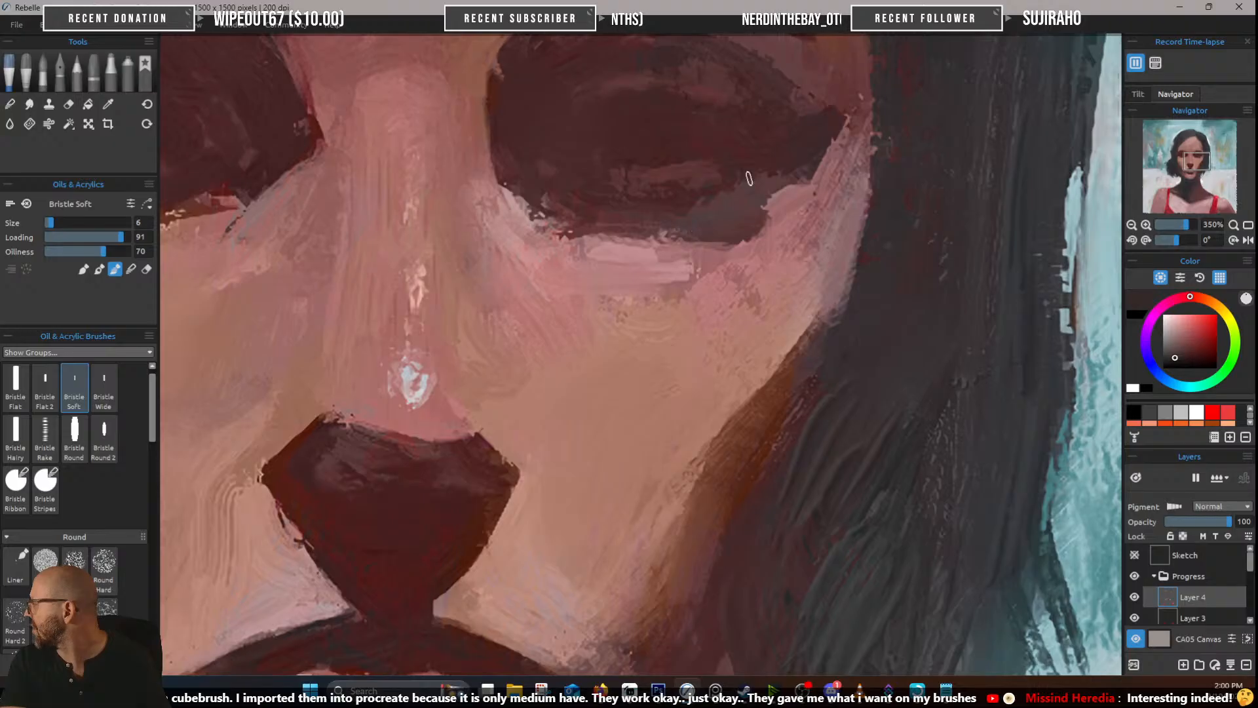
scroll(654, 429, down, 4)
scroll(511, 491, down, 3)
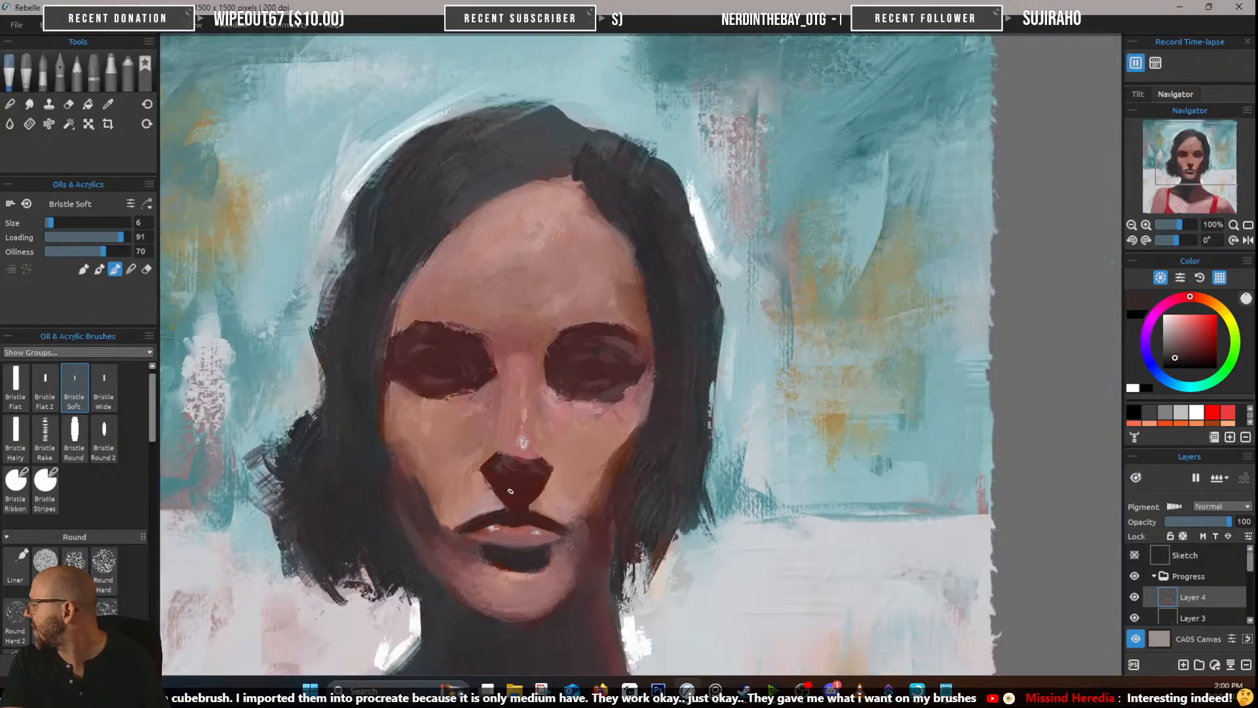
scroll(517, 458, up, 7)
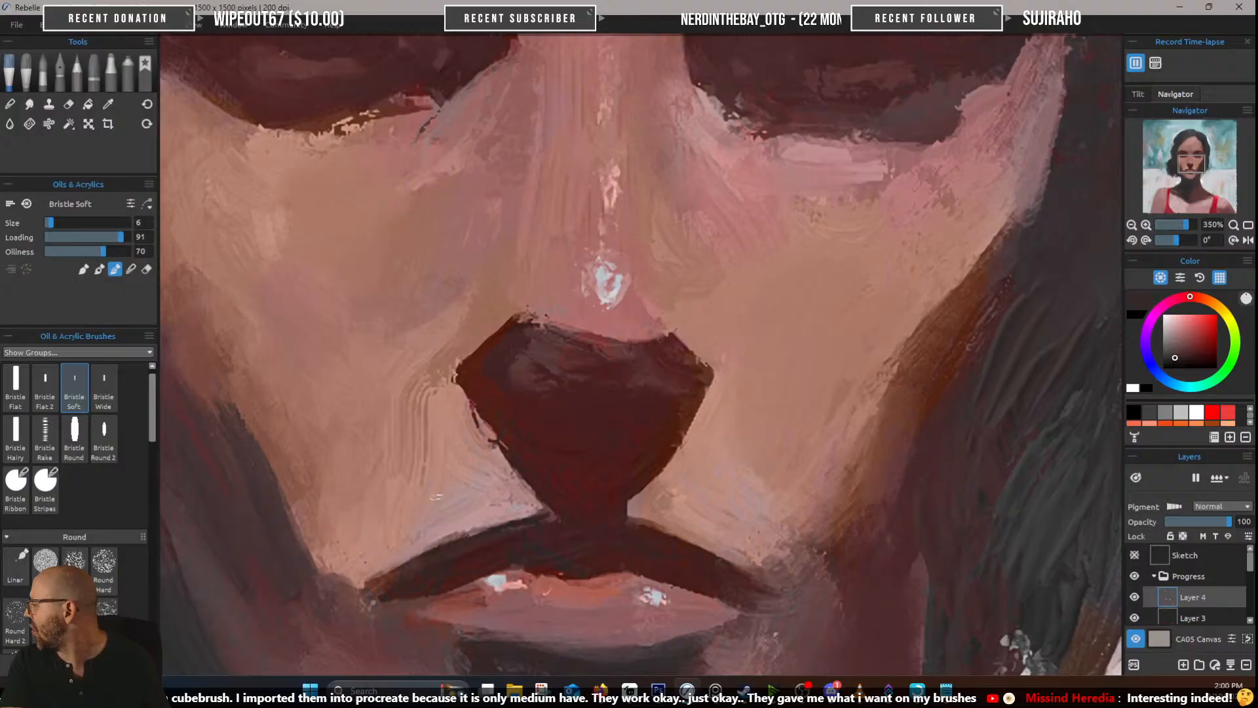
Paint a sampled dark brown shadow onto the top of the shoulder beside the thinner red strap with Bristle Soft
scroll(768, 467, down, 8)
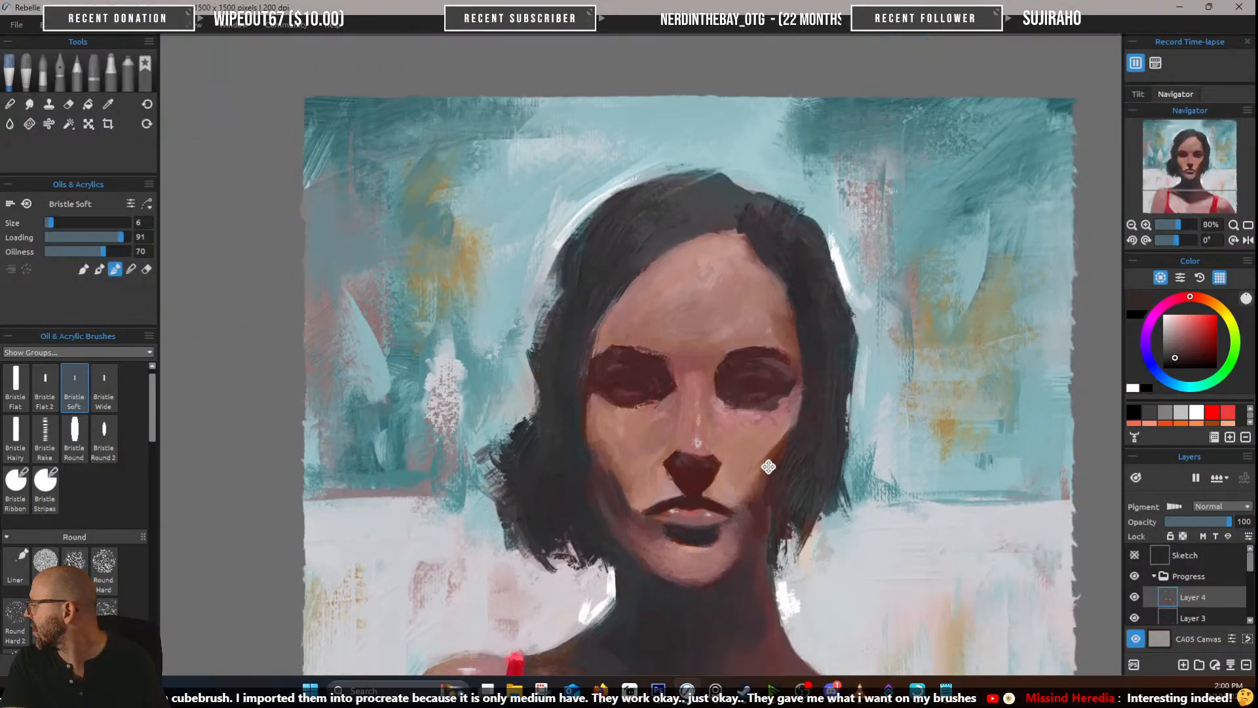
scroll(769, 467, down, 4)
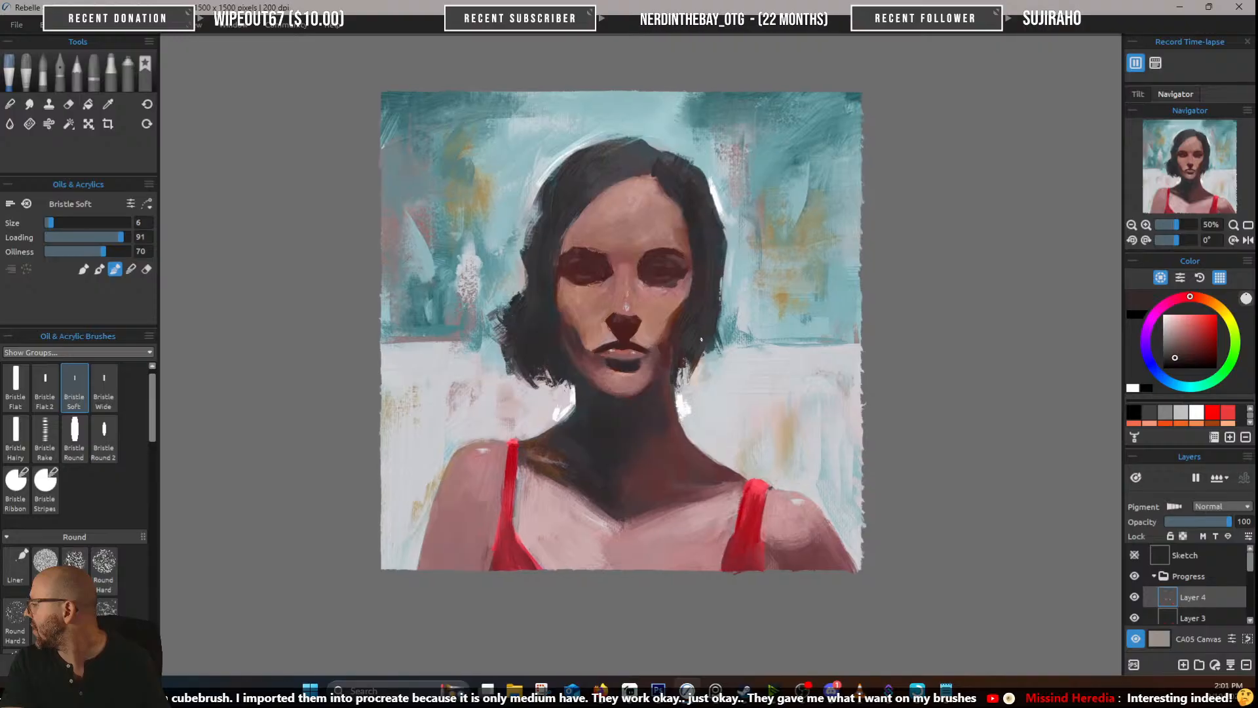
scroll(702, 339, up, 4)
scroll(710, 443, down, 1)
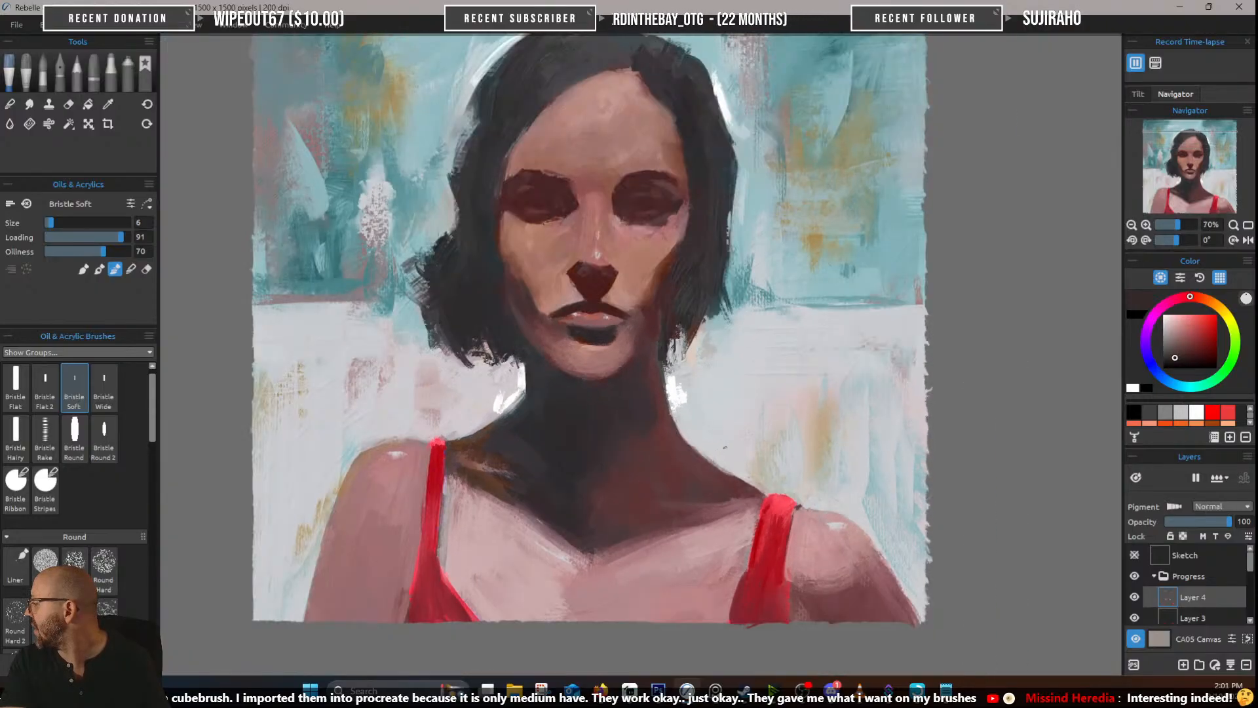
scroll(725, 448, down, 2)
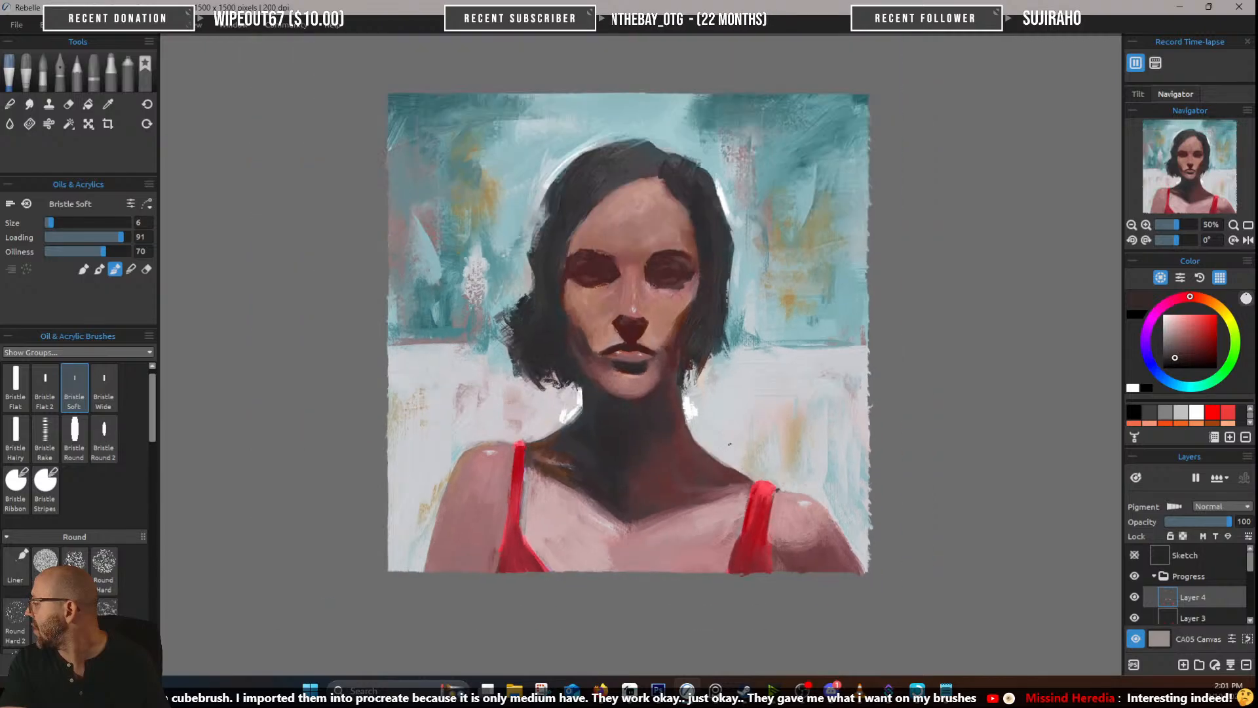
scroll(578, 461, up, 5)
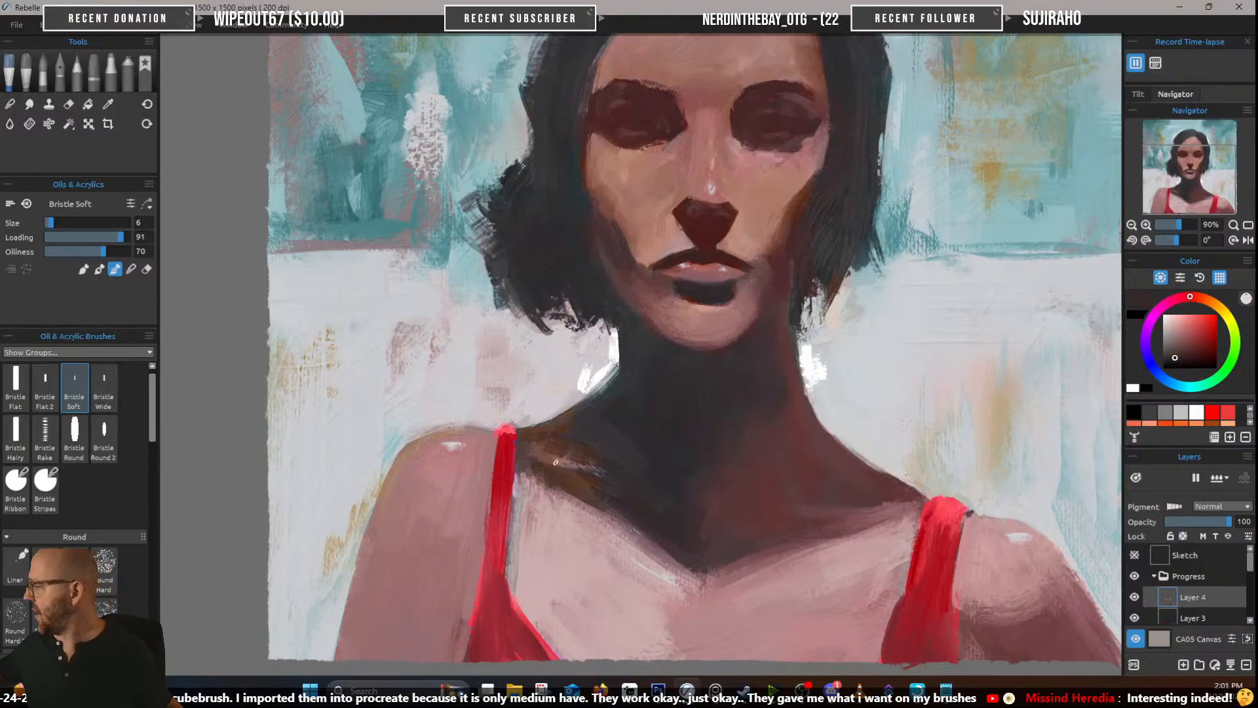
alt+click(533, 422)
drag(496, 434, 494, 435)
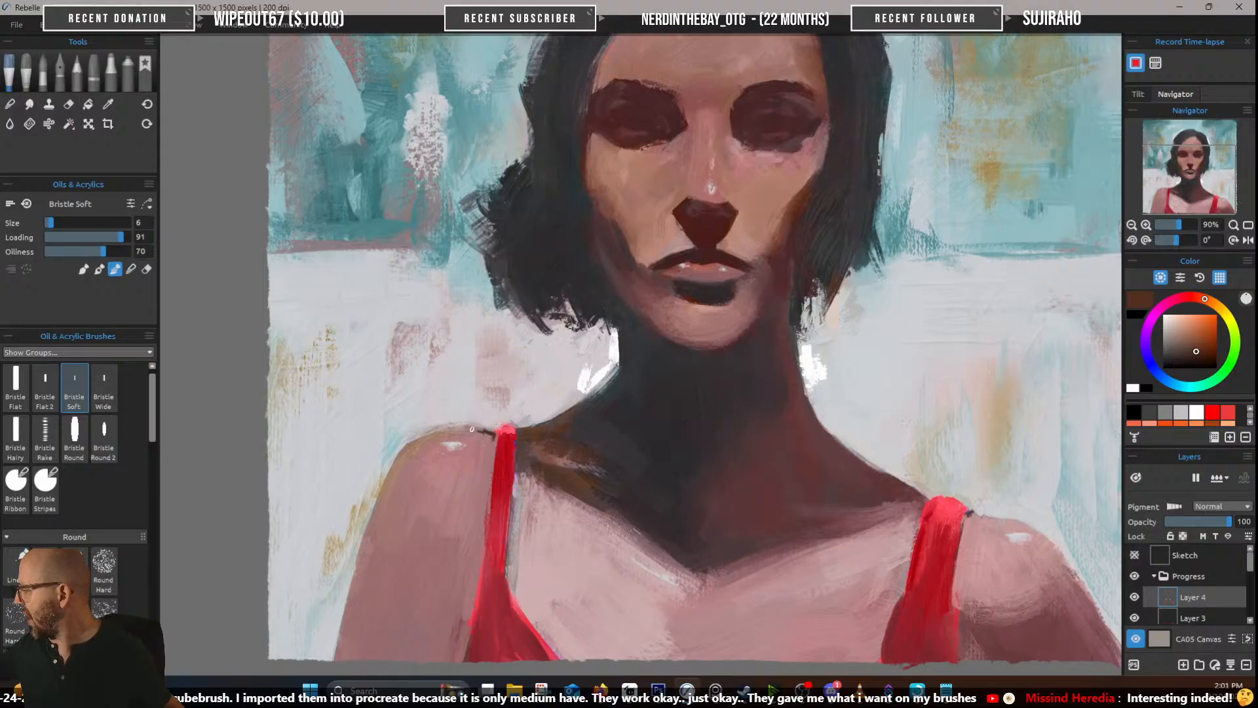
mouse_move(472, 430)
mouse_down()
mouse_move(488, 435)
mouse_move(473, 429)
mouse_up()
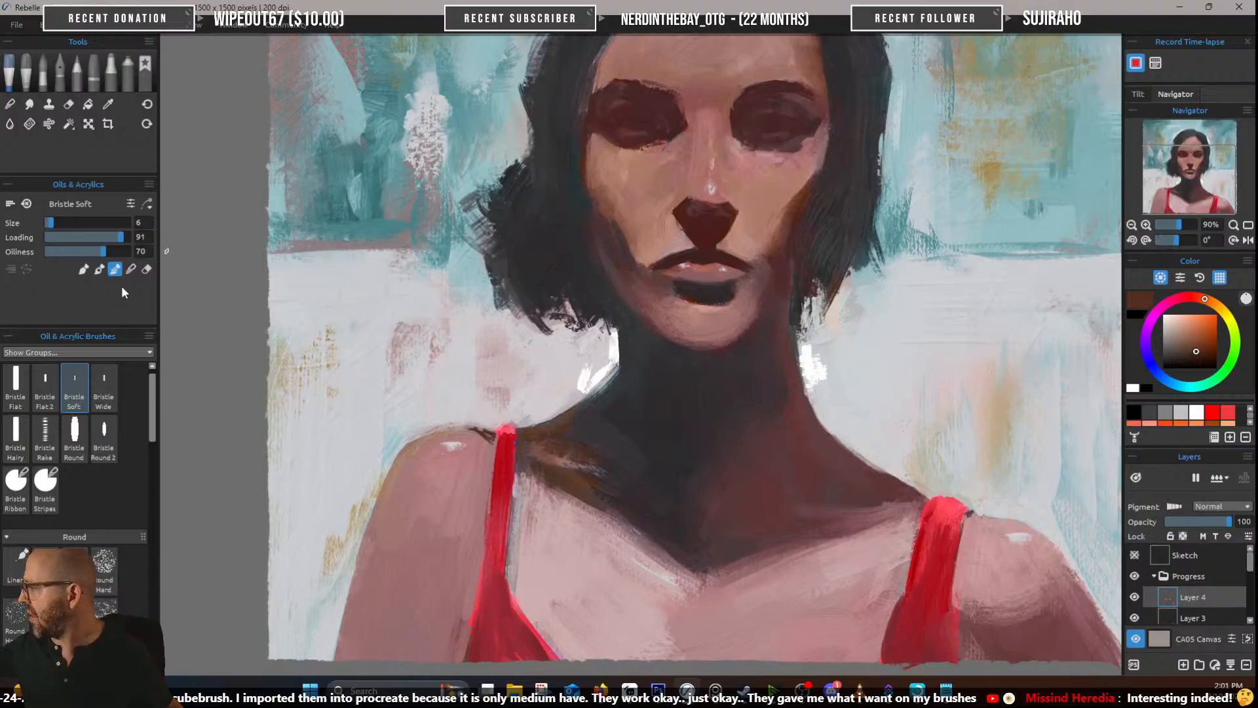
Broaden the dark brown shoulder shadow up to the strap using Bristle Flat 2, followed by Bristle Flat at size 10
click(45, 387)
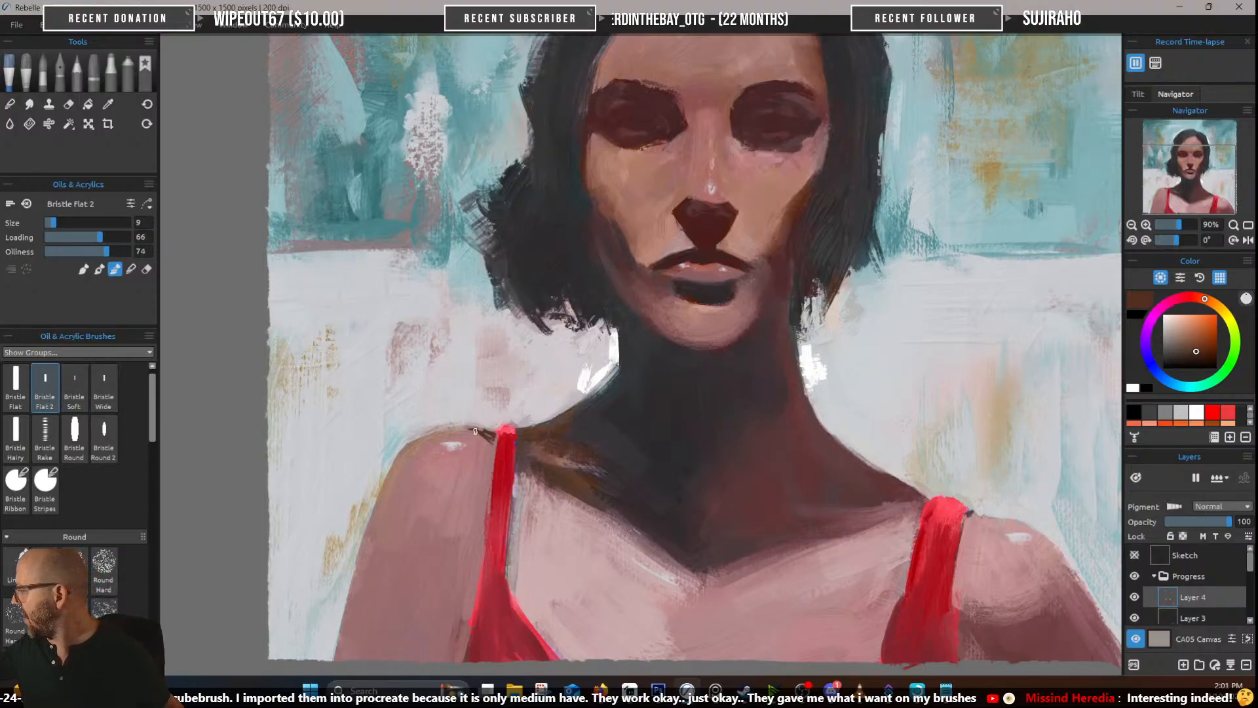
mouse_move(476, 430)
mouse_down()
mouse_move(488, 439)
mouse_move(478, 432)
mouse_up()
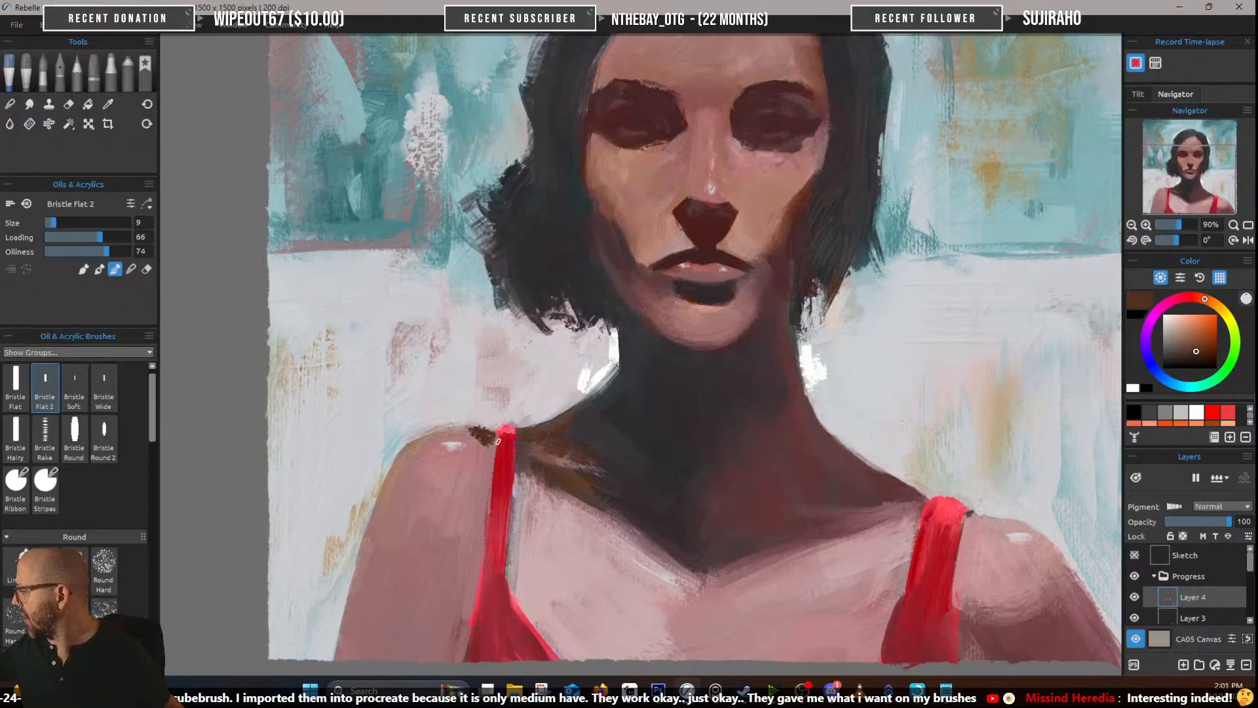
click(15, 386)
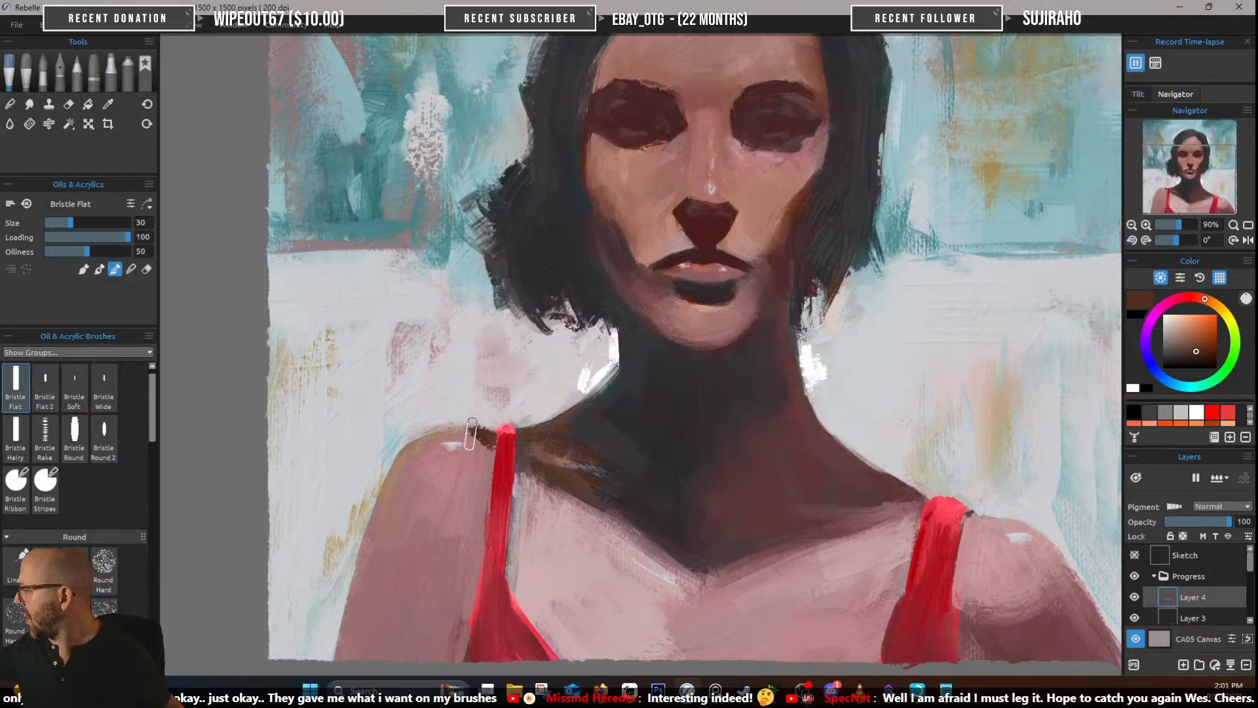
key([)
key([)
key([)
key([)
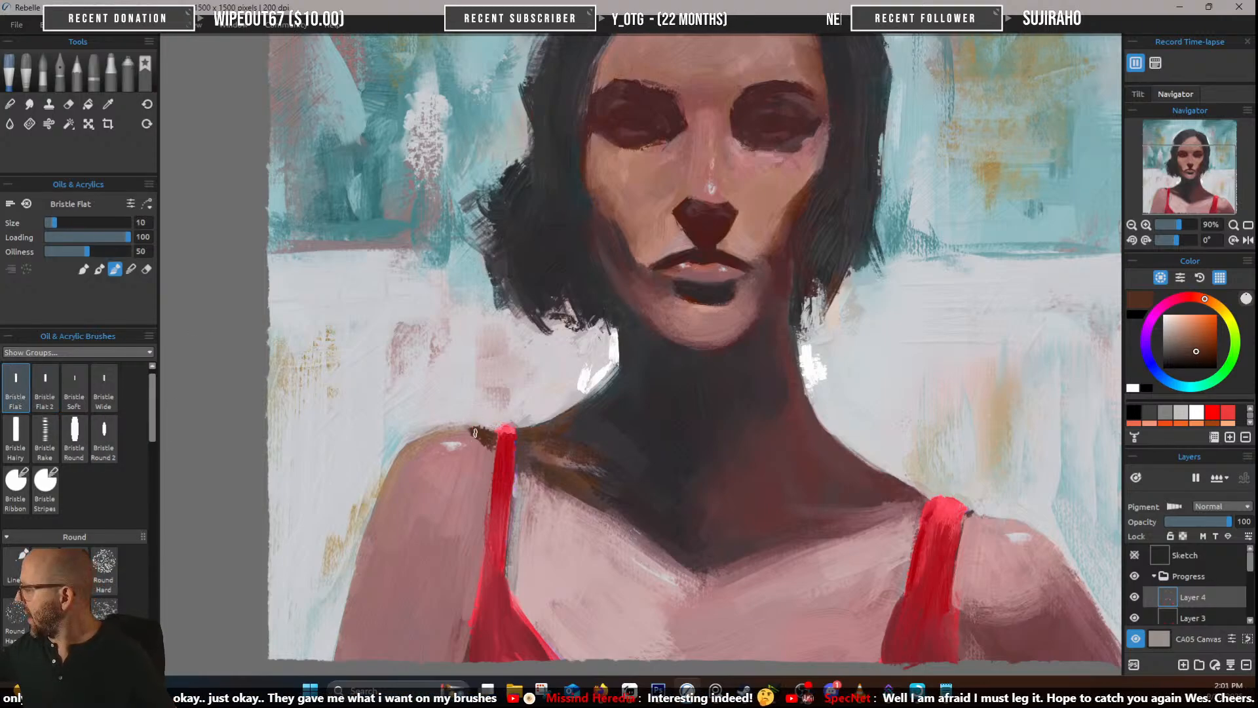
mouse_move(488, 442)
mouse_down()
mouse_move(494, 452)
mouse_move(493, 438)
mouse_up()
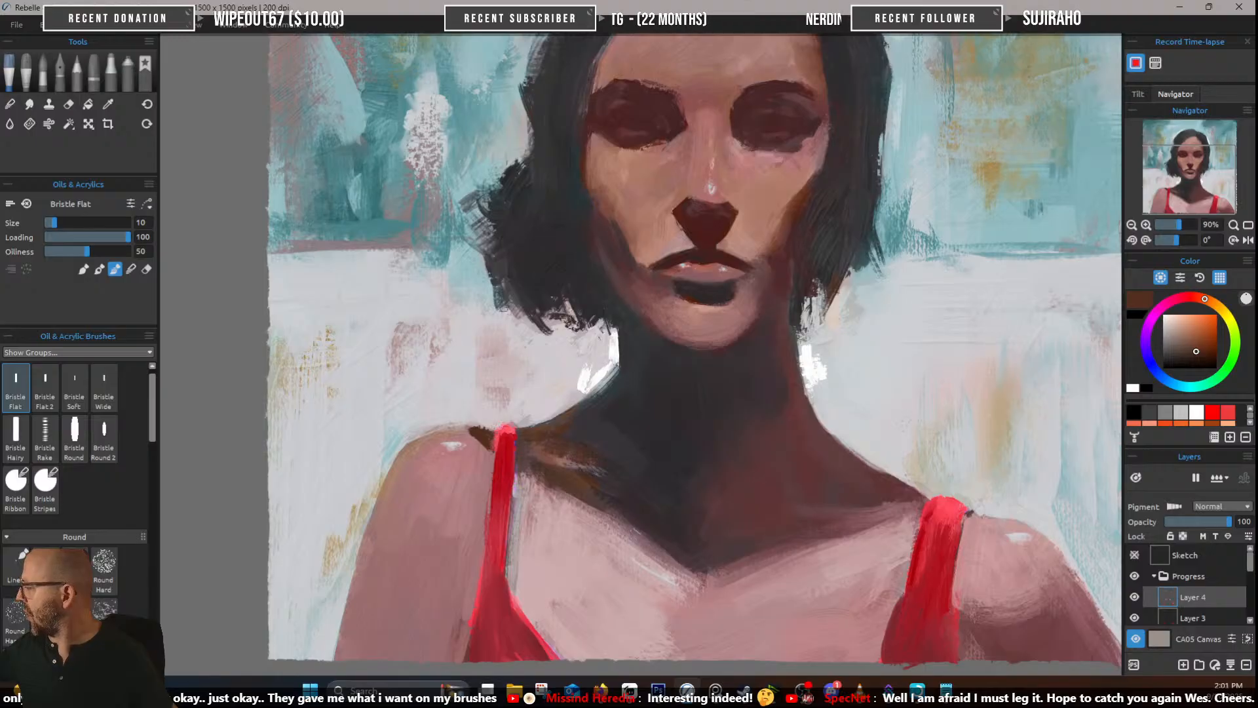
Darken the top of the thinner strap with a deeper shade of its sampled red
alt+click(505, 443)
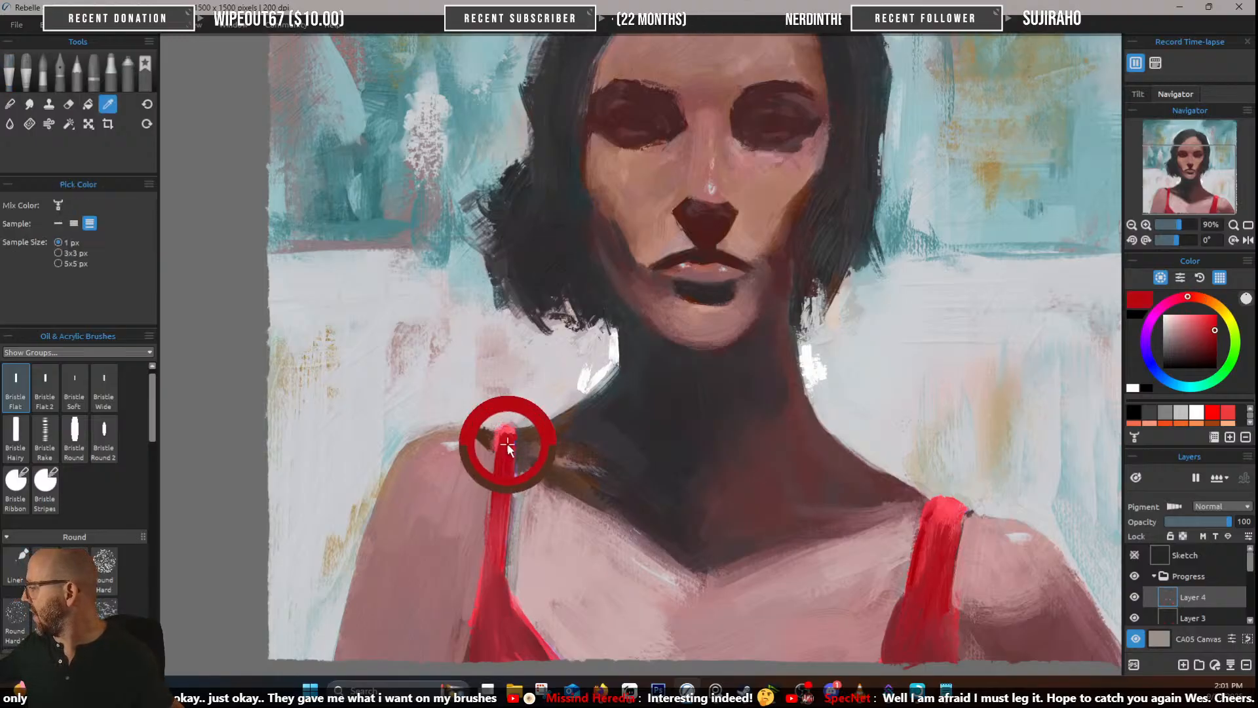
click(1210, 345)
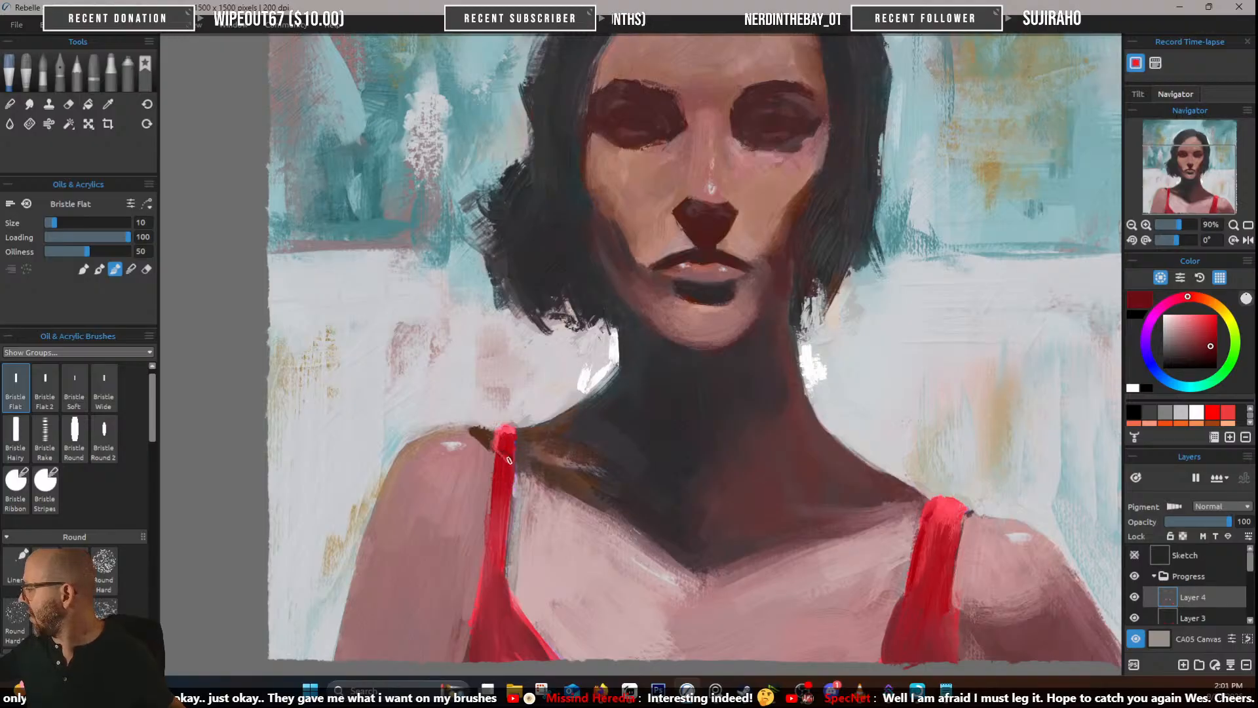
mouse_move(503, 428)
mouse_down()
mouse_move(511, 457)
mouse_move(500, 447)
mouse_move(522, 468)
mouse_move(507, 452)
mouse_move(514, 465)
mouse_move(513, 430)
mouse_move(510, 463)
mouse_move(506, 437)
mouse_move(520, 433)
mouse_move(496, 452)
mouse_up()
Refine the shoulder shadow's edges beside the strap with sampled browns and the shoulder's pink skin tone
alt+click(490, 434)
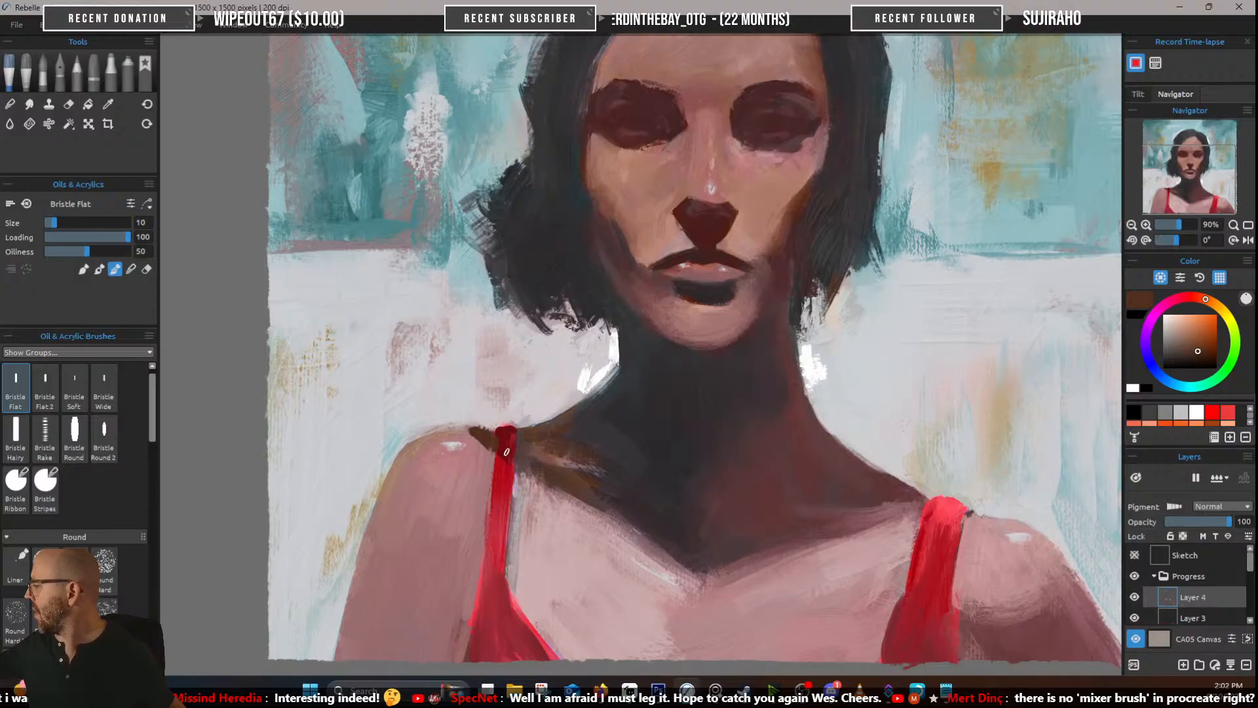
alt+click(524, 461)
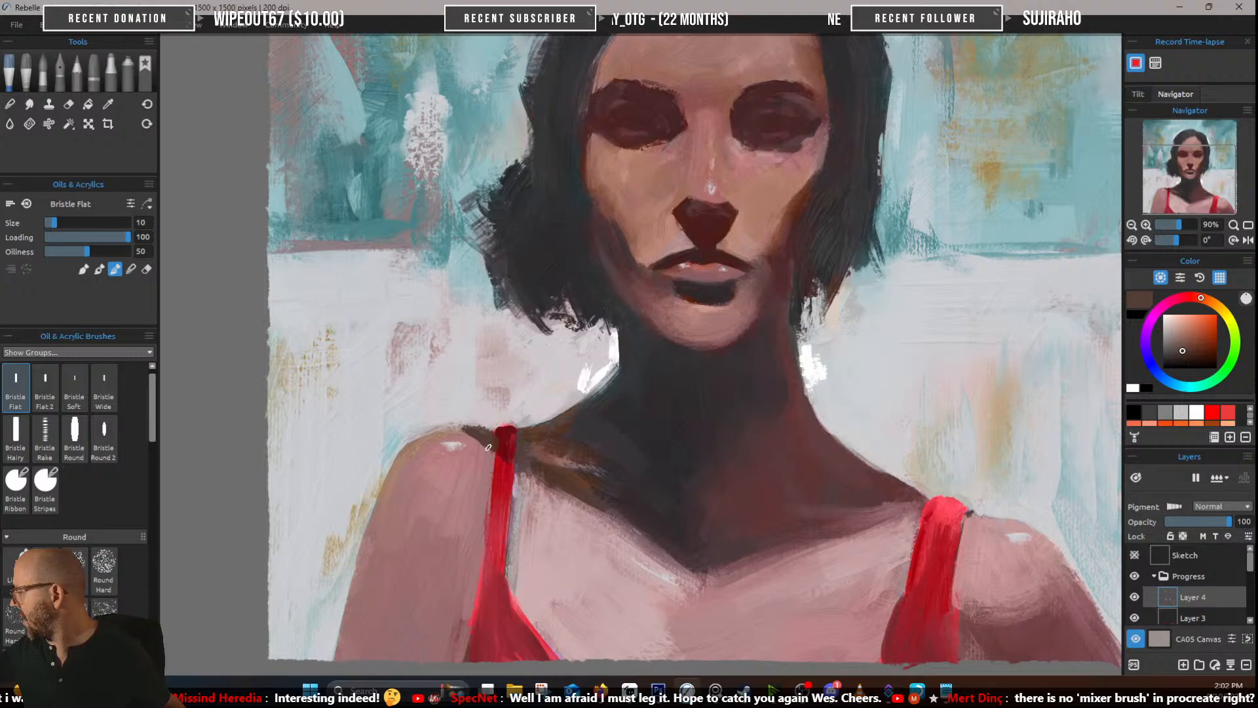
alt+click(472, 441)
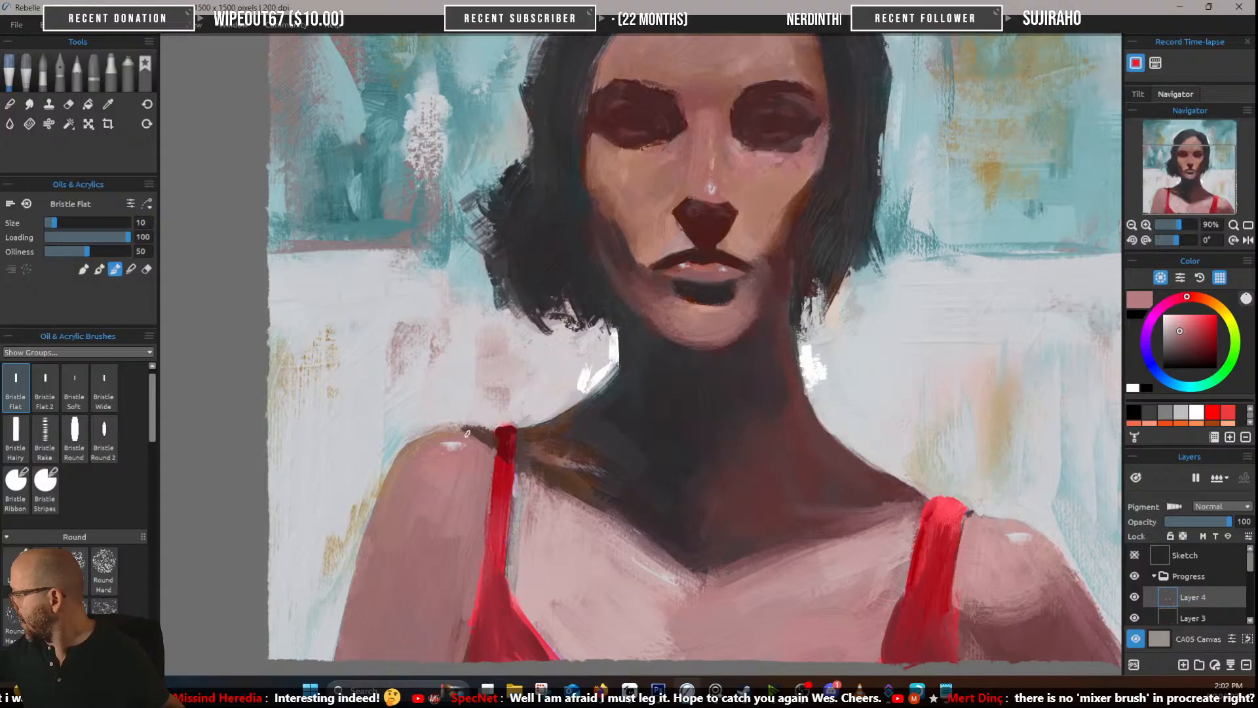
Blend the dark red shadow down the top of the thinner strap with sampled dark and bright reds
alt+click(501, 432)
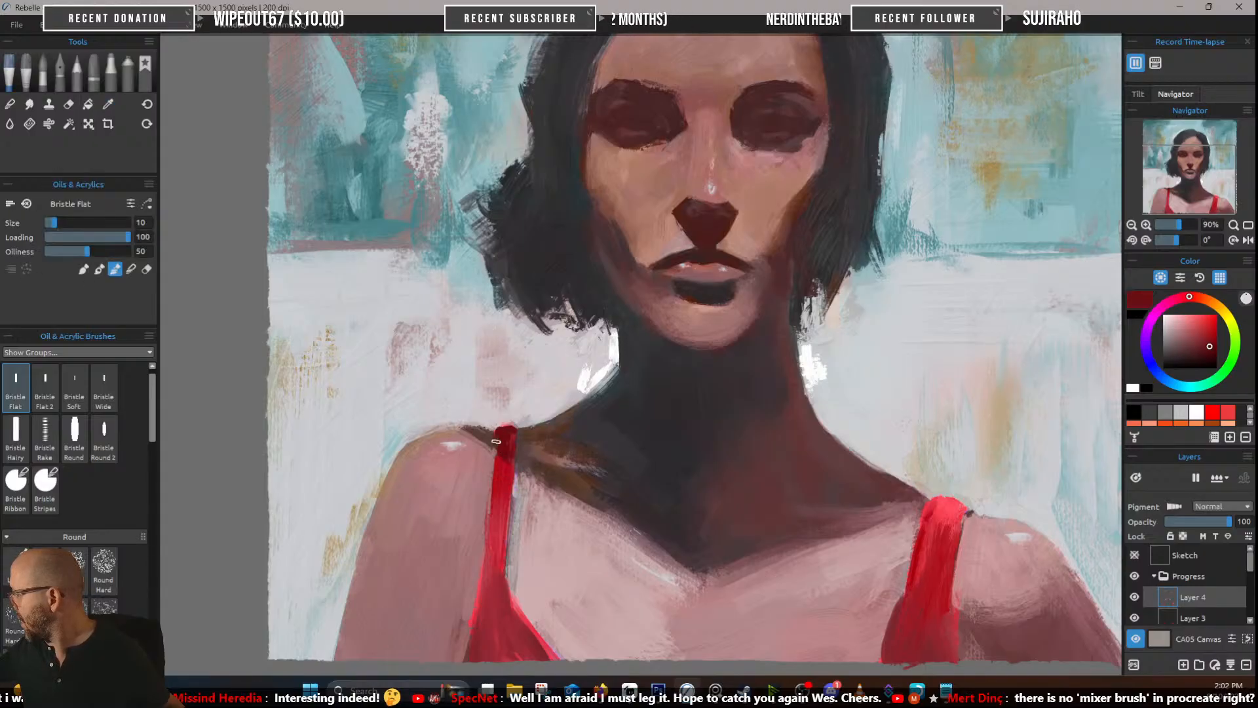
alt+click(500, 451)
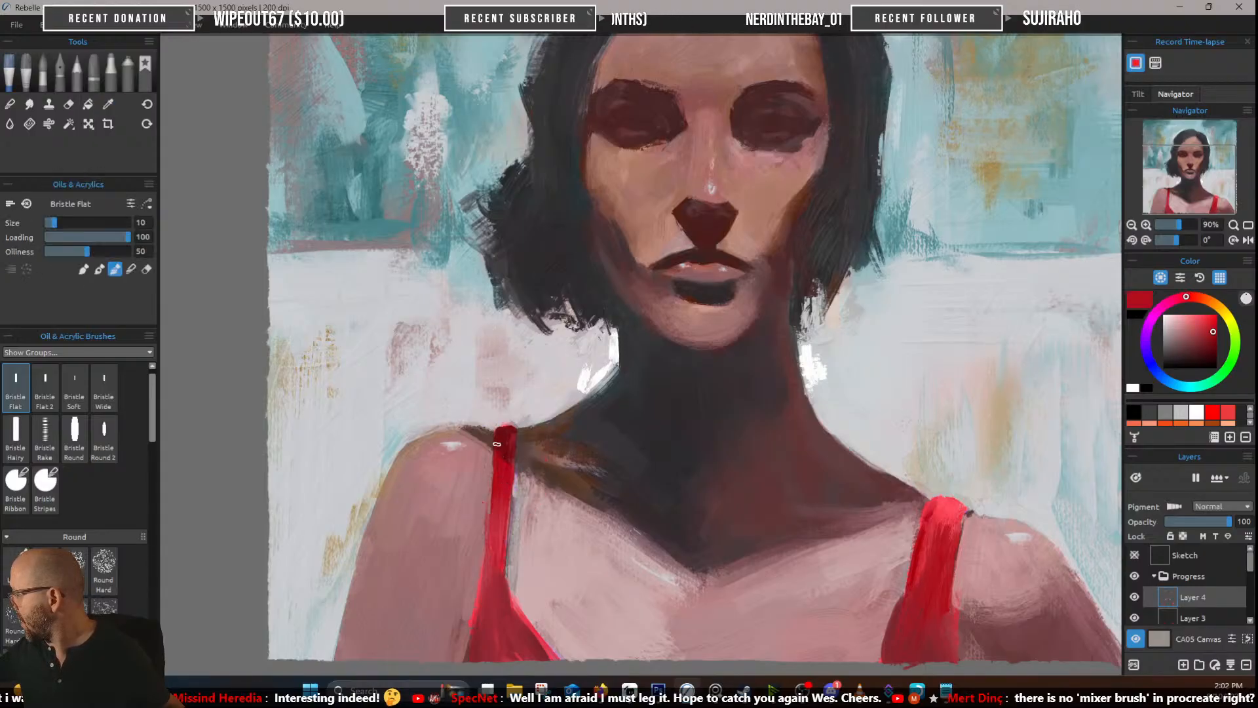
alt+click(502, 440)
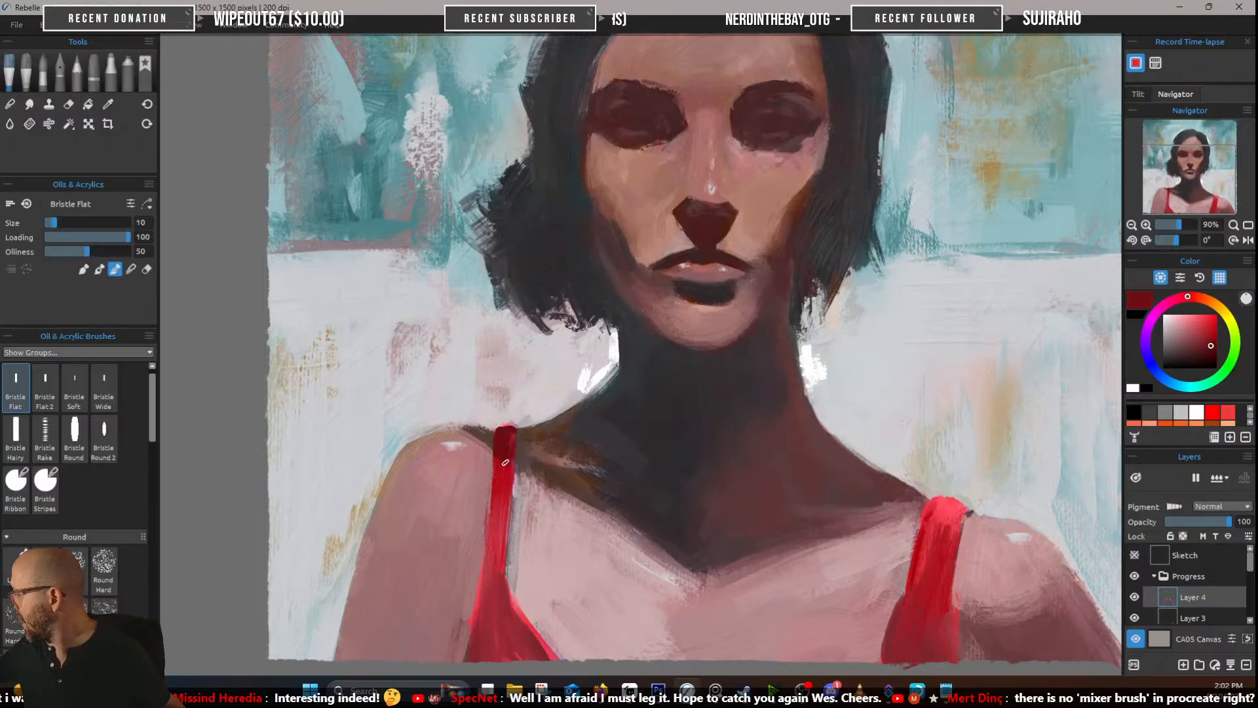
drag(510, 432, 511, 456)
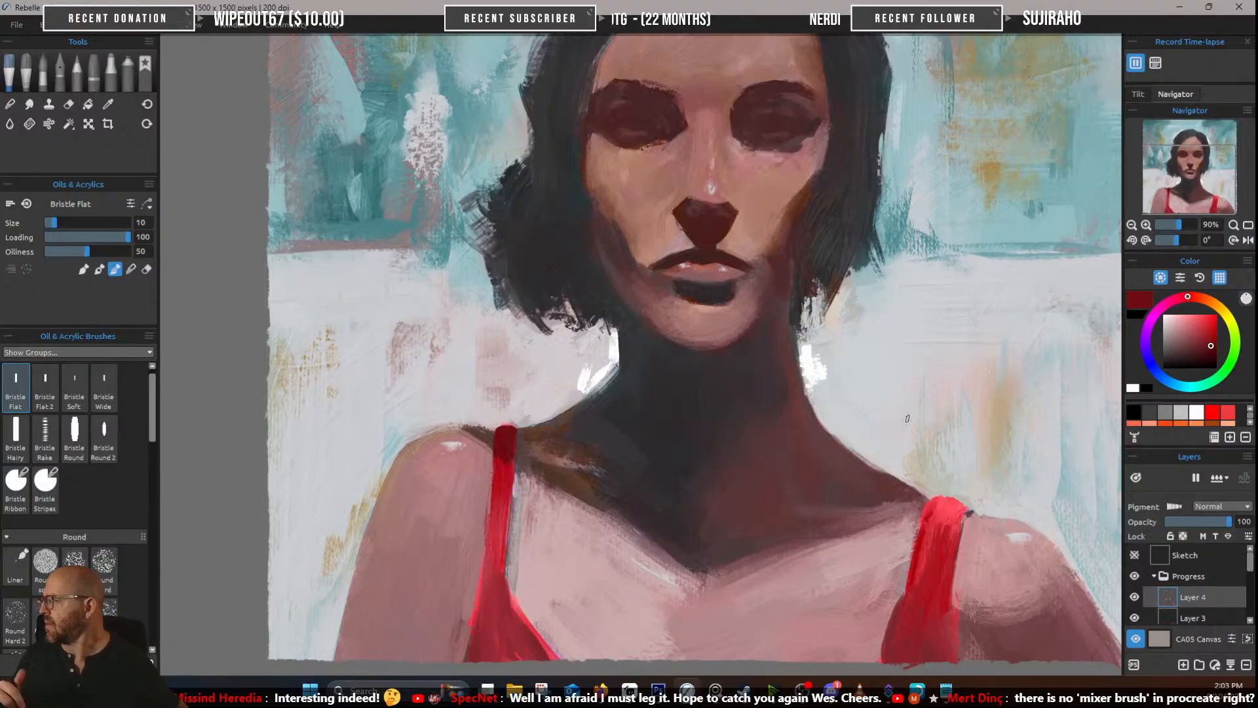
Rework the hair ends on the right side of the neck with sampled dark hair tones and light background grey
scroll(839, 340, up, 3)
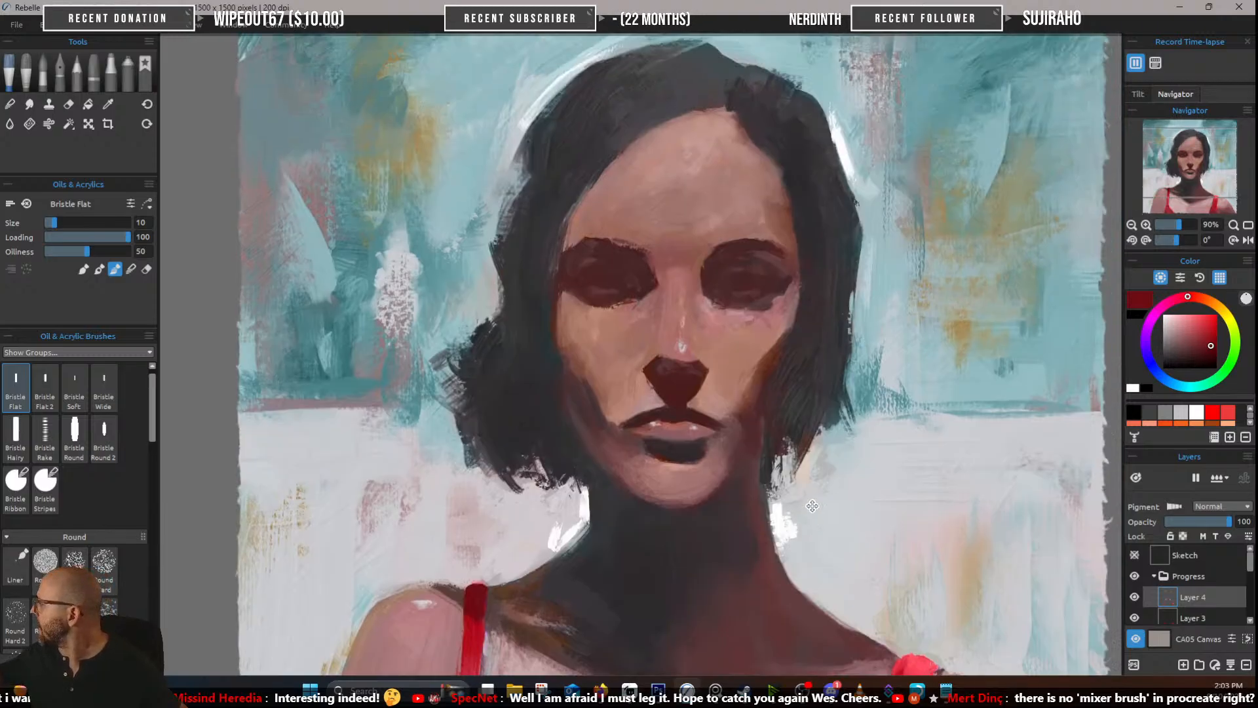
alt+click(781, 443)
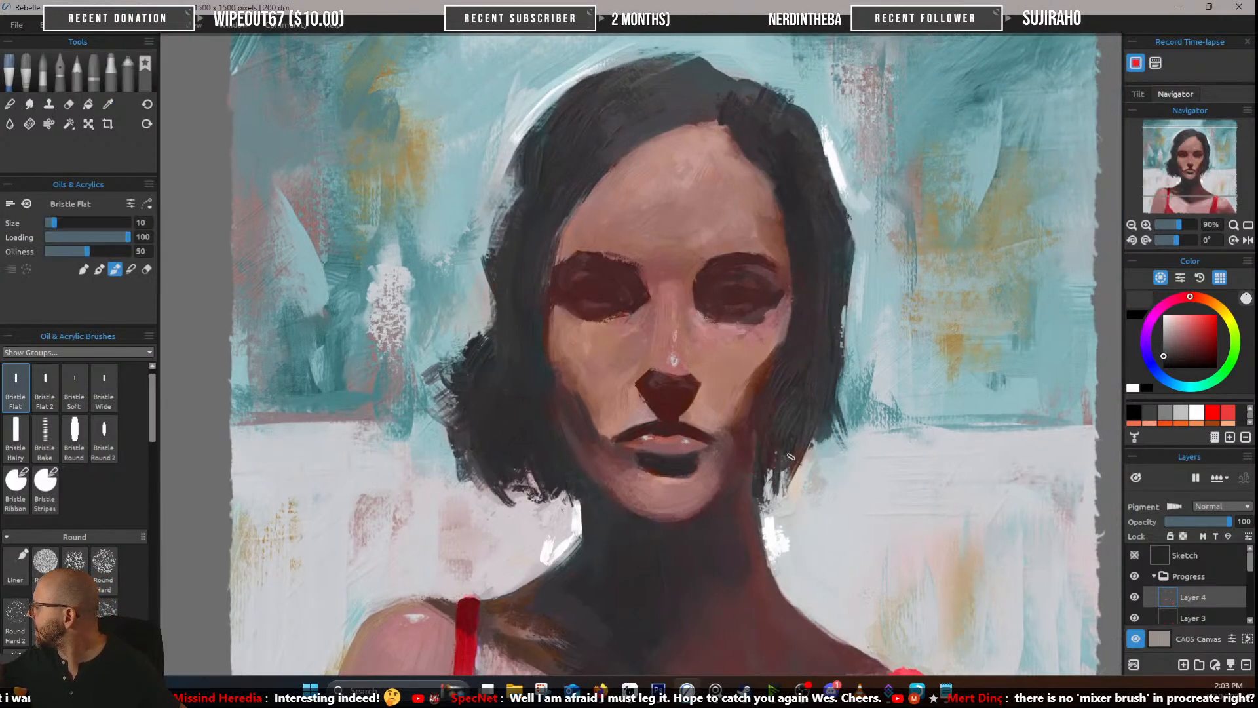
alt+click(772, 458)
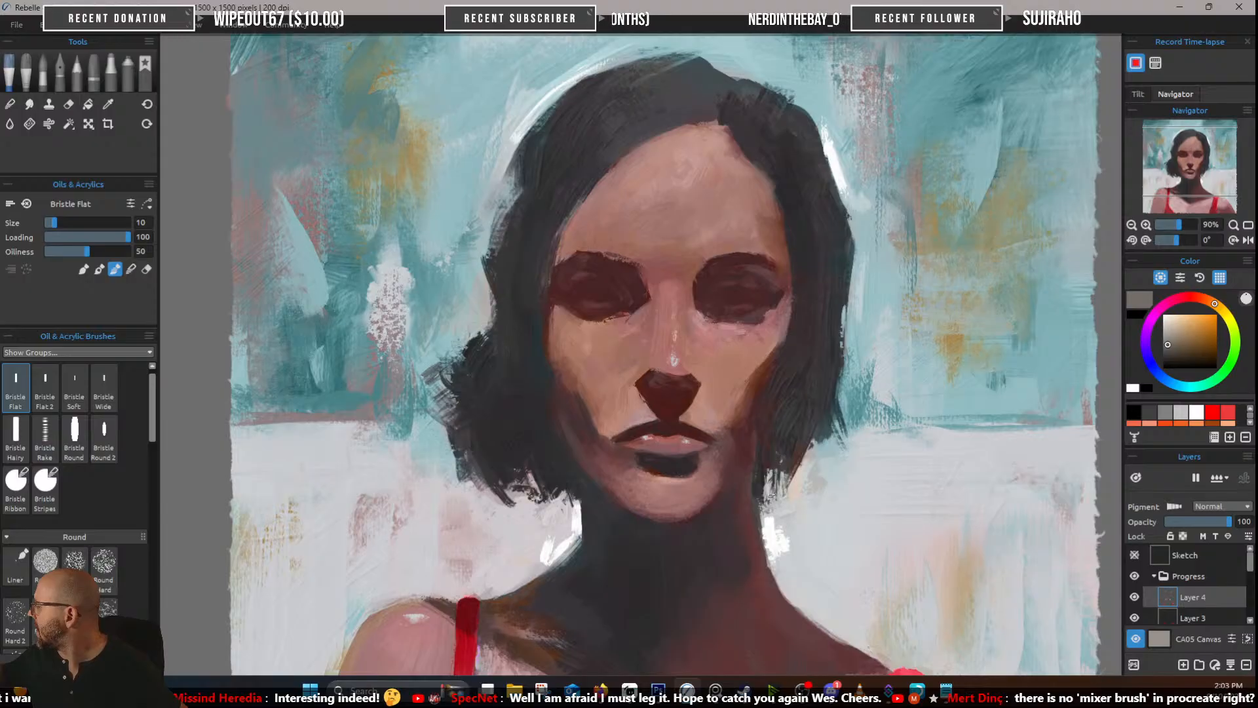
alt+click(781, 502)
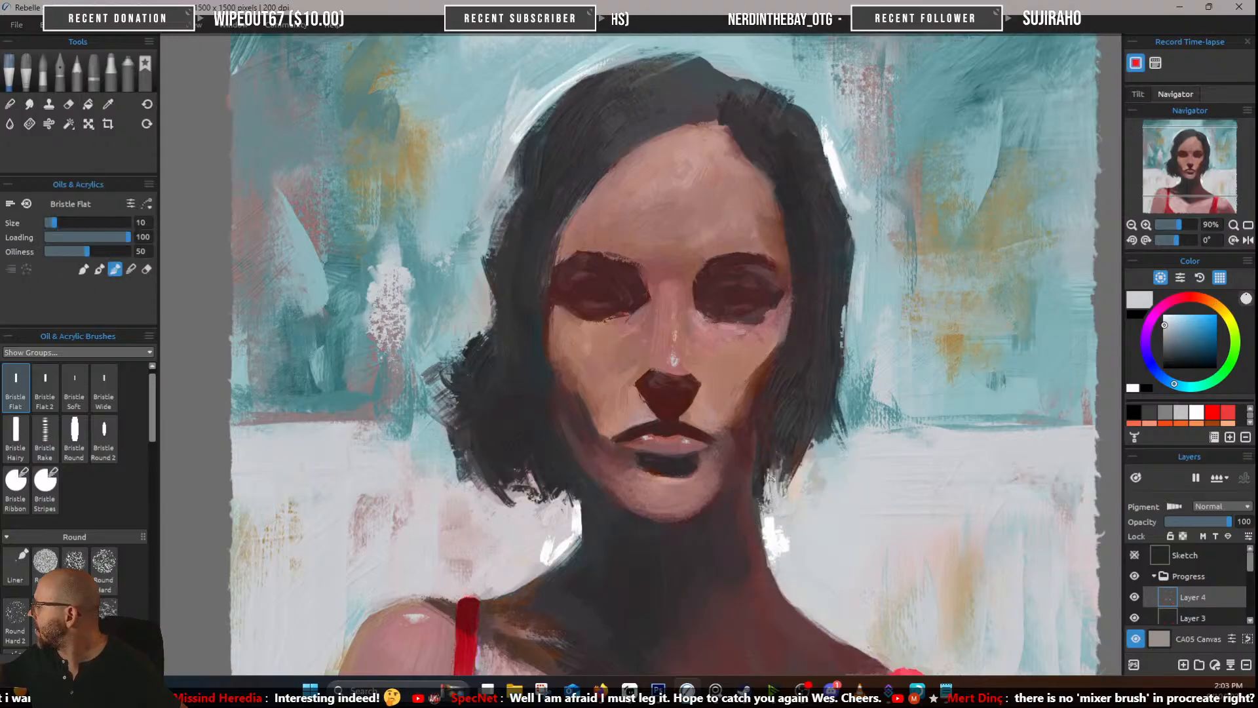
alt+click(800, 446)
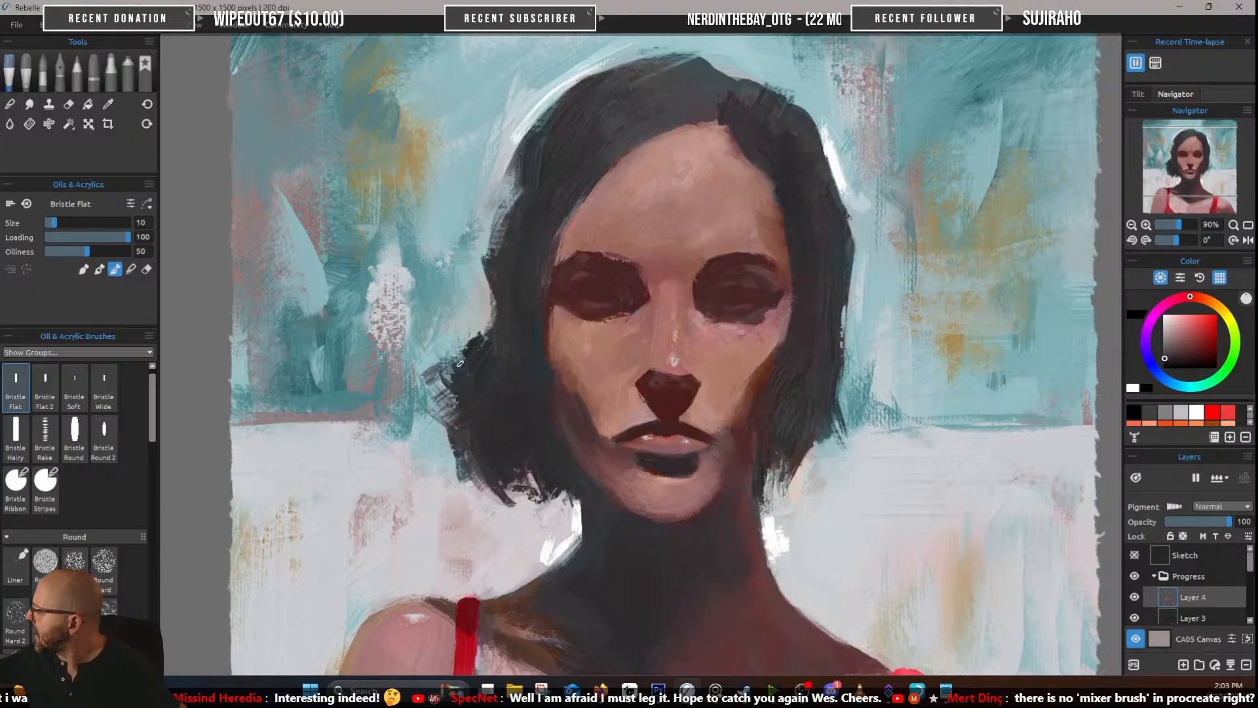
Touch up the hair's outer edges on both sides of the head with sampled dark hair tones
alt+click(467, 357)
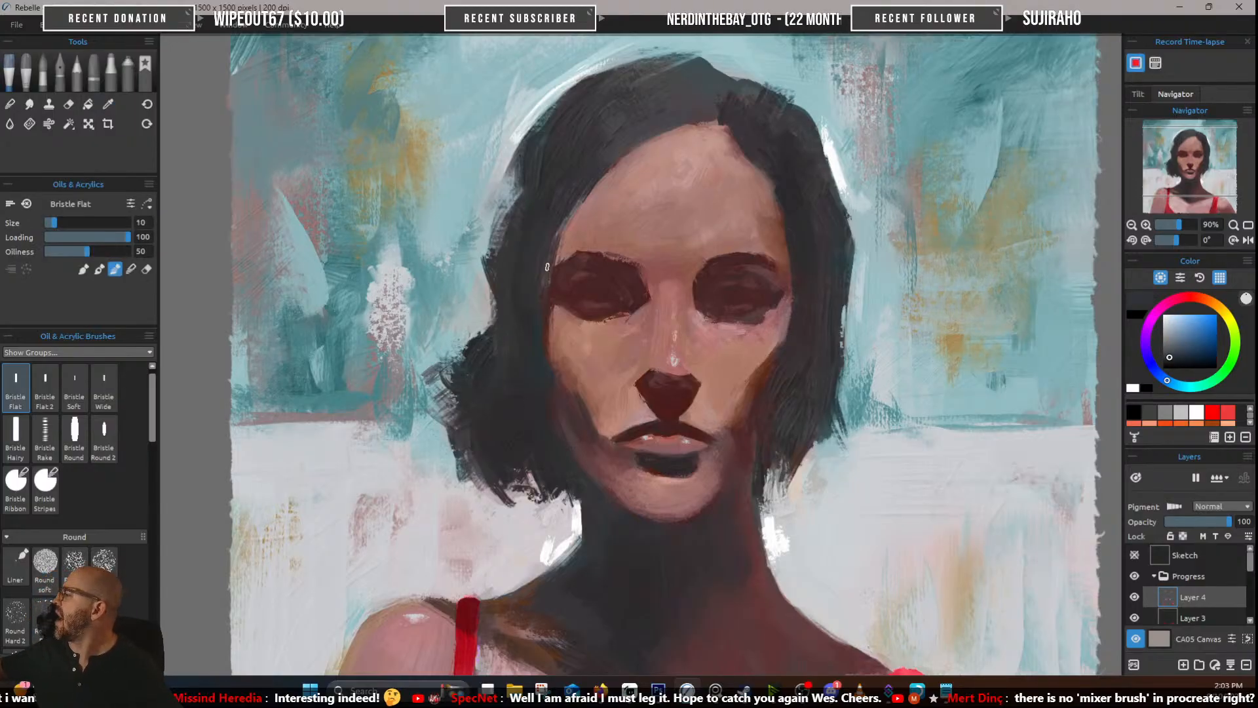
alt+click(482, 270)
alt+click(528, 155)
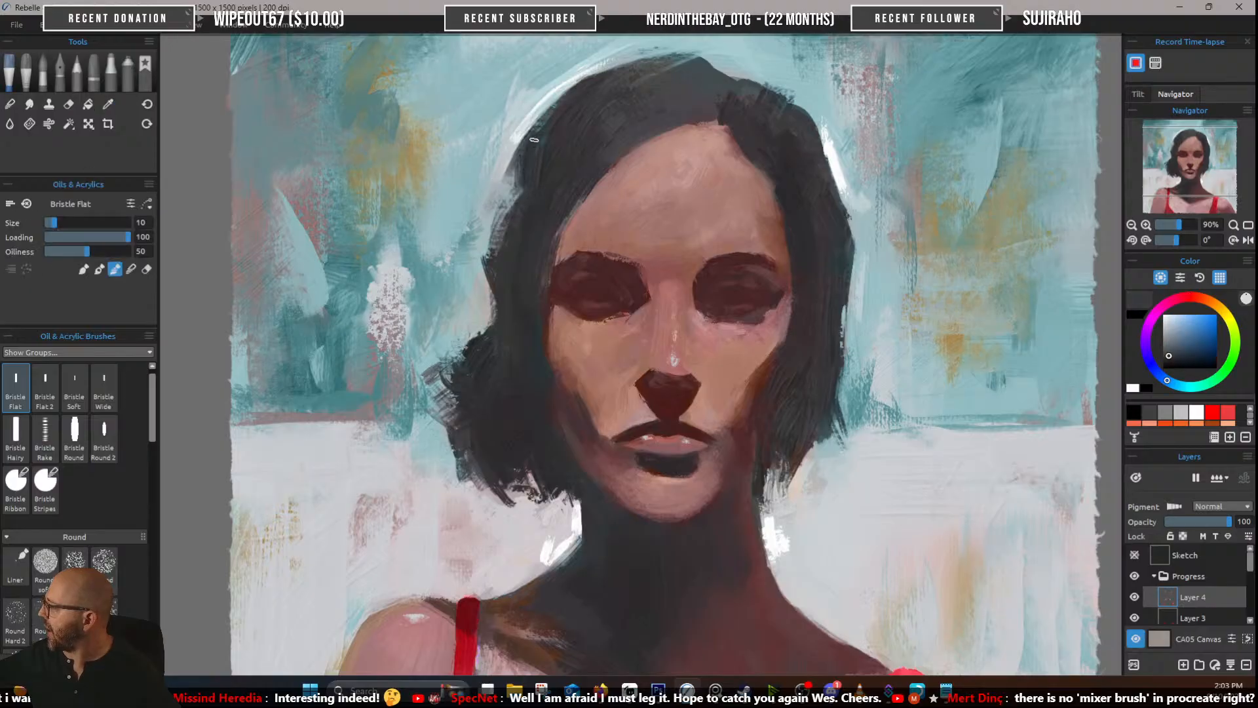
drag(836, 194, 739, 374)
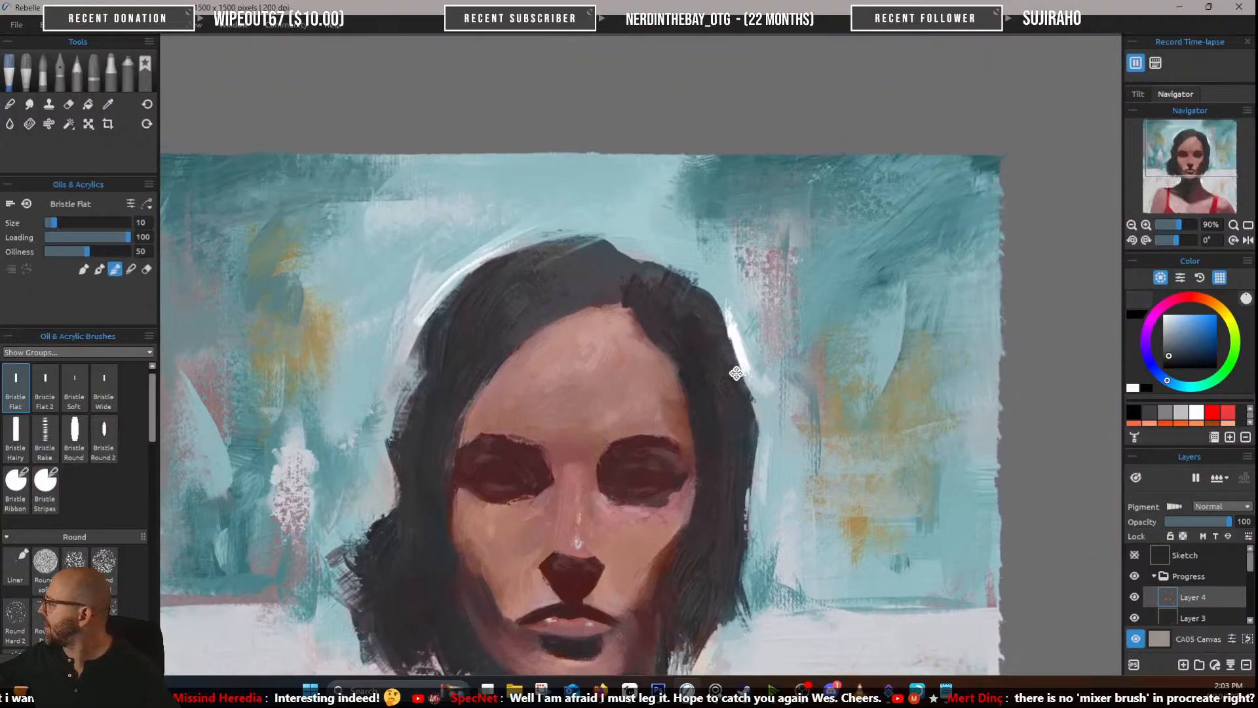
alt+click(699, 329)
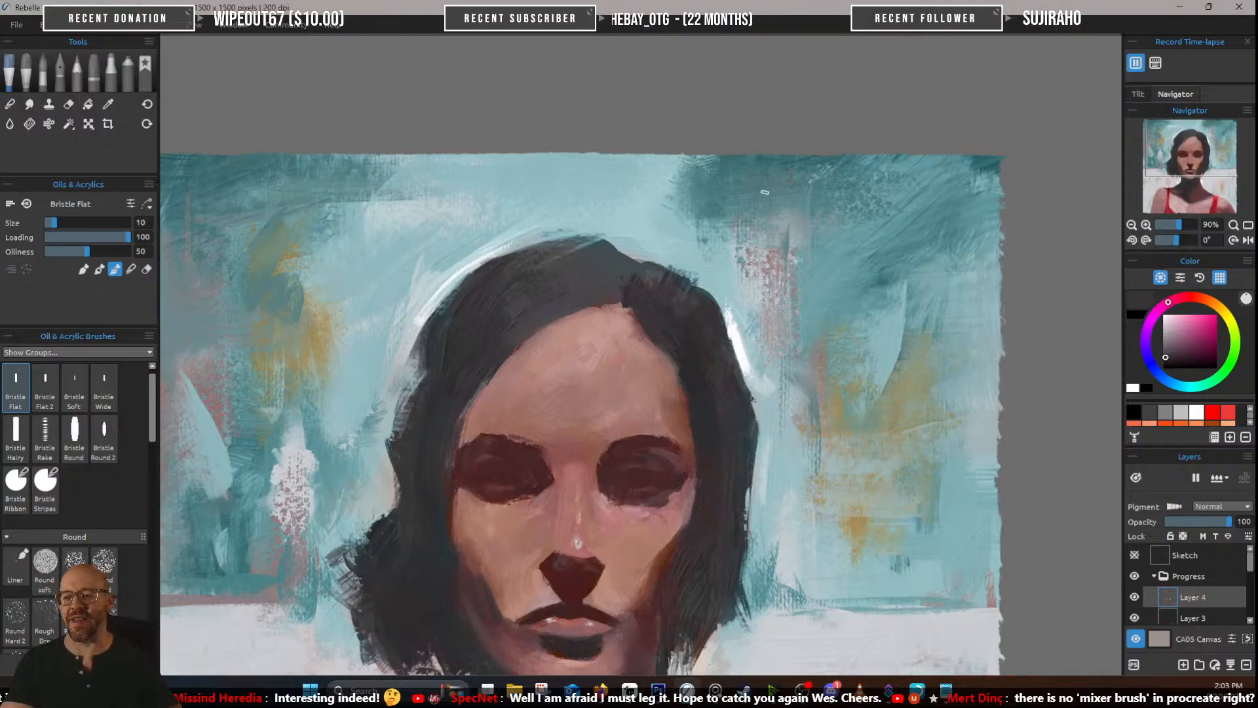
Paint sampled light grey along the teal and white background boundary left of the hair with Knife Dry 2 at size 50
scroll(764, 192, down, 1)
scroll(764, 207, down, 2)
scroll(708, 340, up, 1)
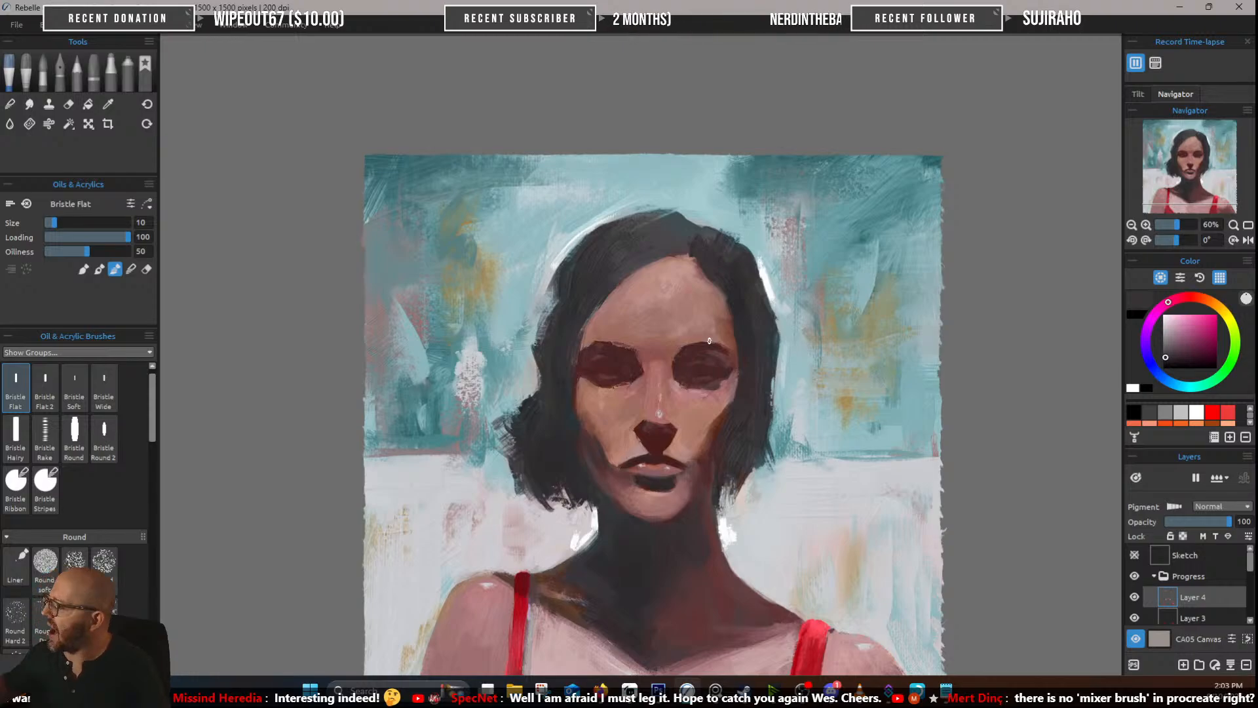
scroll(155, 442, down, 3)
drag(155, 447, 155, 520)
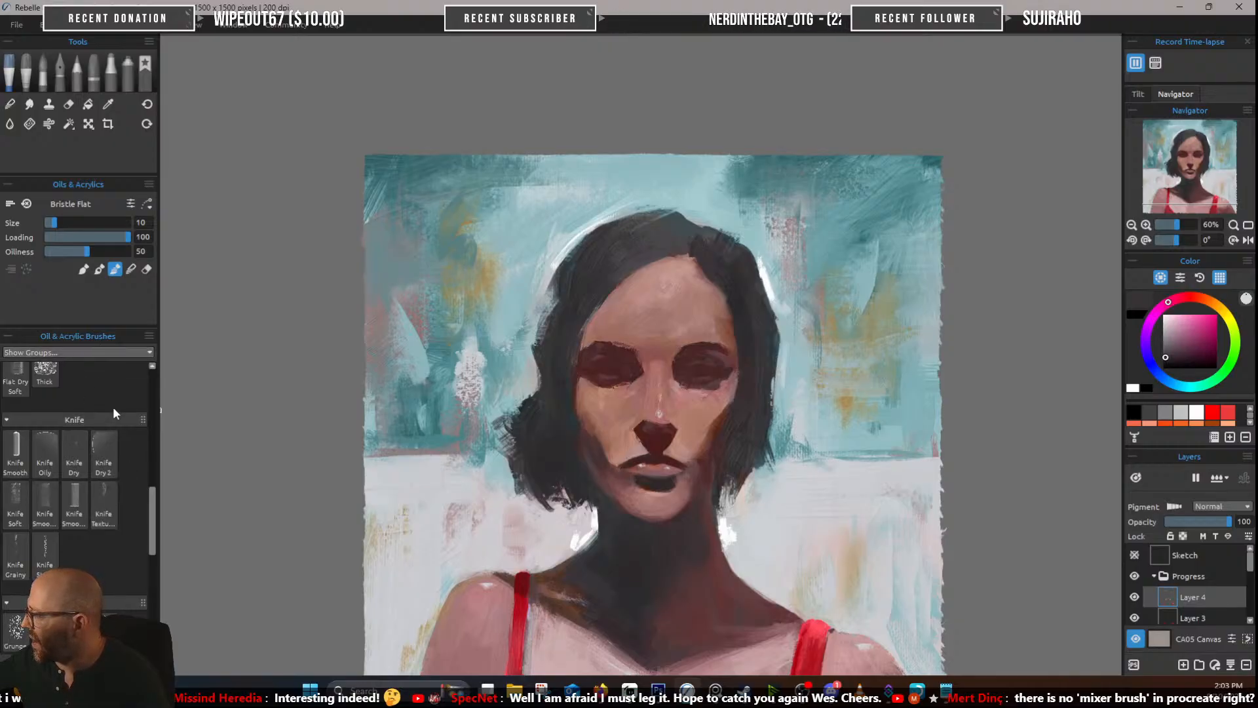
click(102, 455)
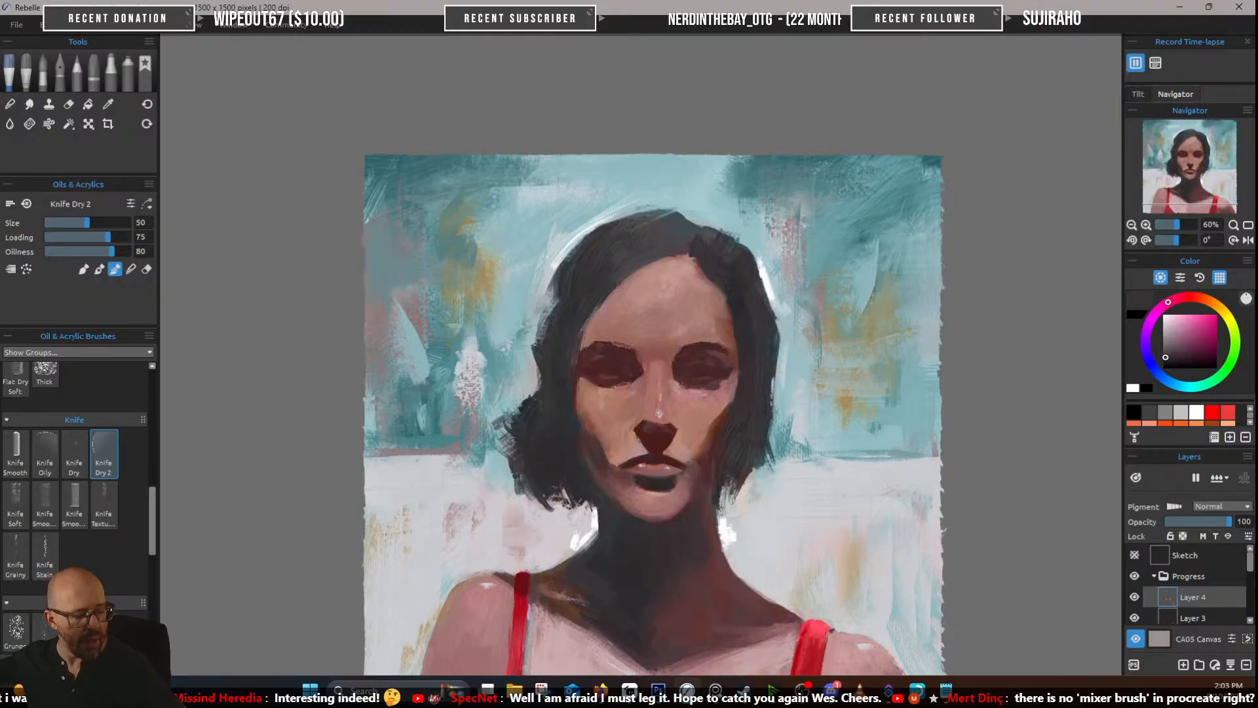
key(bracketright)
key(bracketleft)
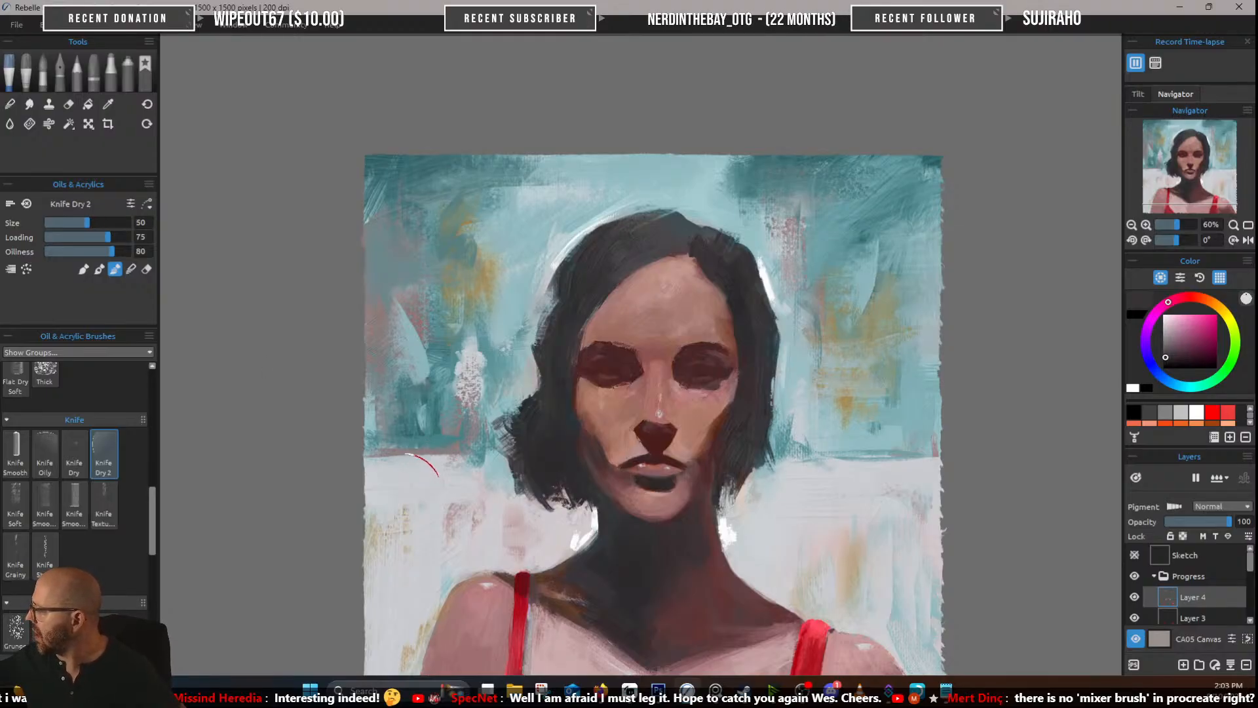
alt+click(410, 478)
mouse_move(408, 455)
mouse_down()
mouse_move(416, 442)
mouse_move(447, 451)
mouse_up()
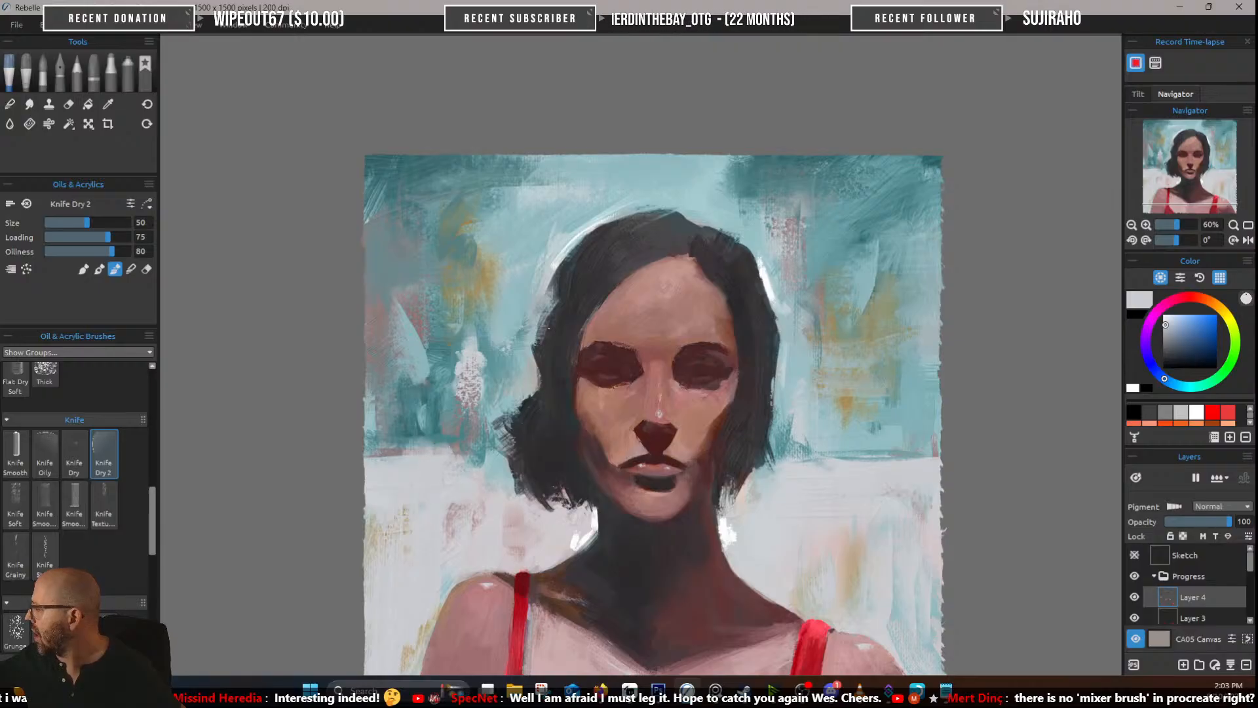
Paint sampled muted mauve along the far-left end of the teal and white background boundary
alt+click(390, 450)
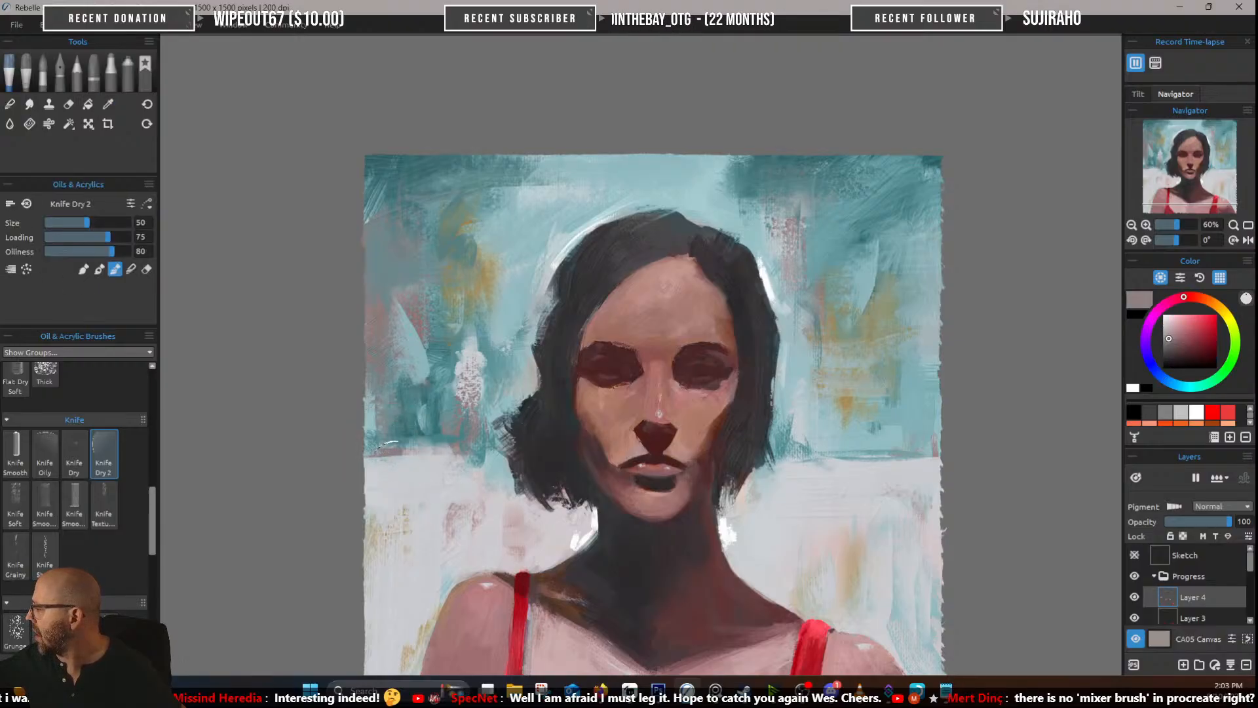
drag(386, 458, 377, 465)
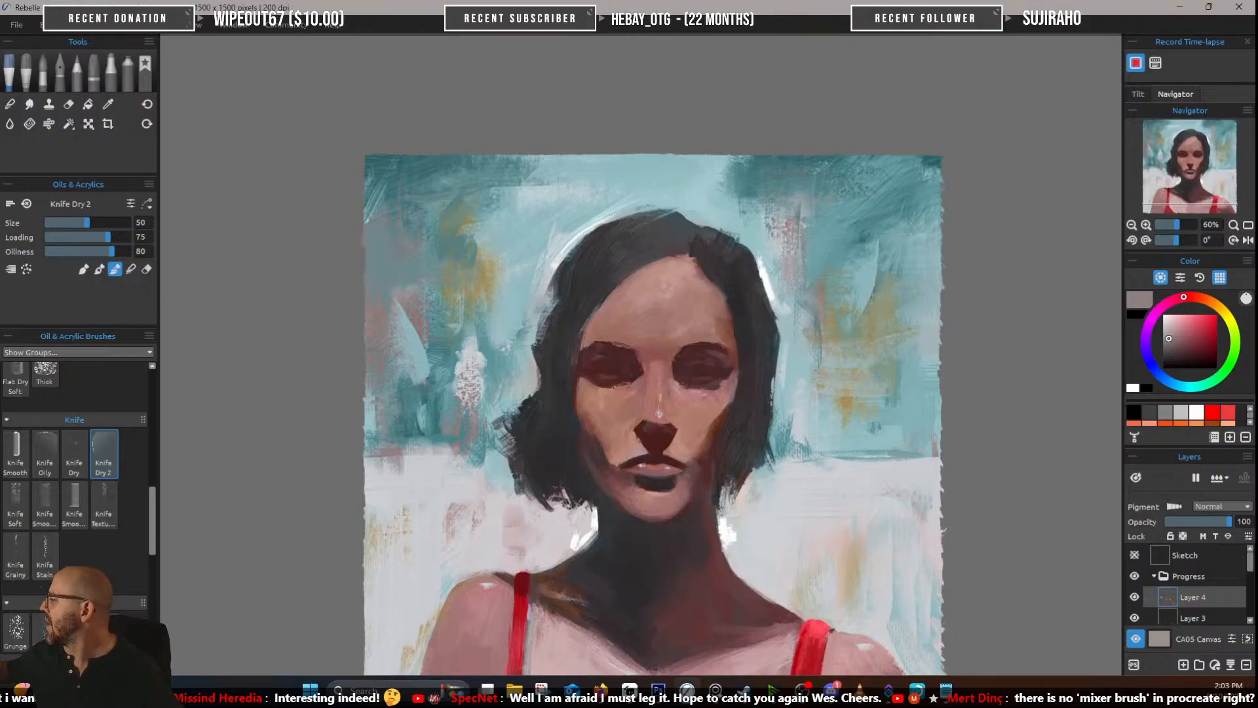
drag(799, 414, 748, 348)
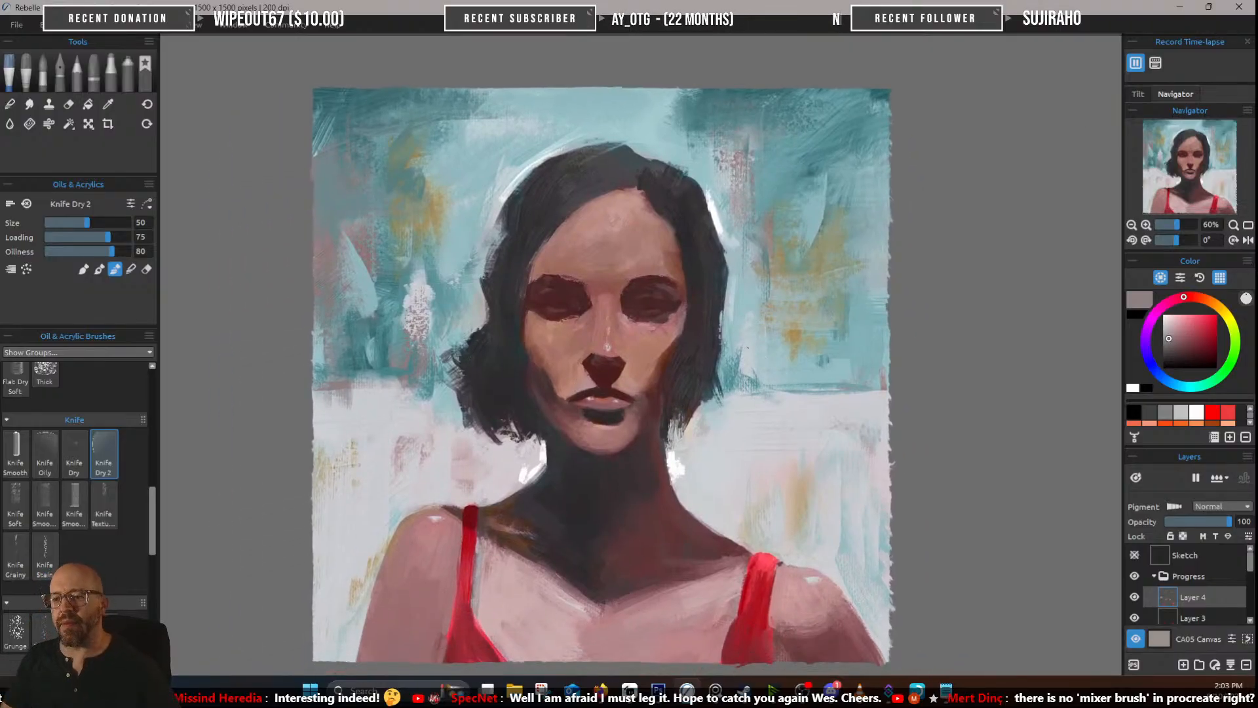
scroll(612, 387, up, 4)
scroll(415, 379, down, 3)
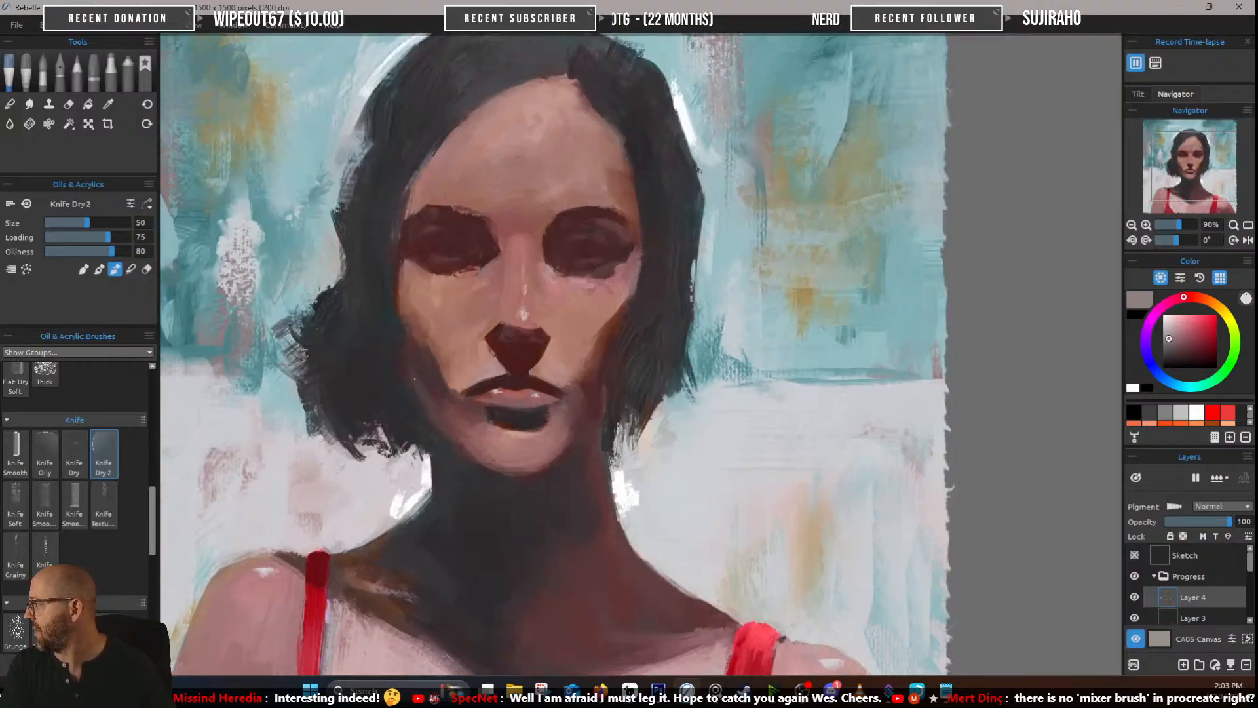
drag(365, 395, 778, 452)
scroll(595, 469, up, 3)
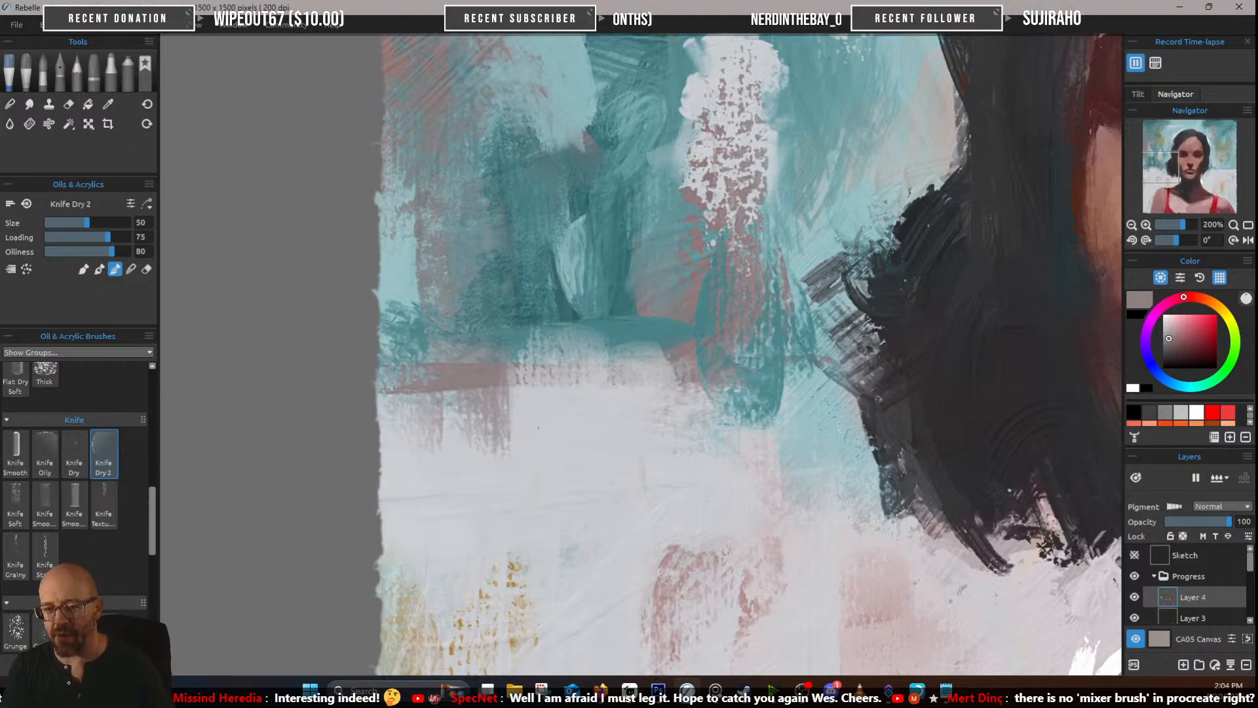
Break up the teal and white background boundary on the portrait's right side with sampled teal and light grey
scroll(539, 427, down, 5)
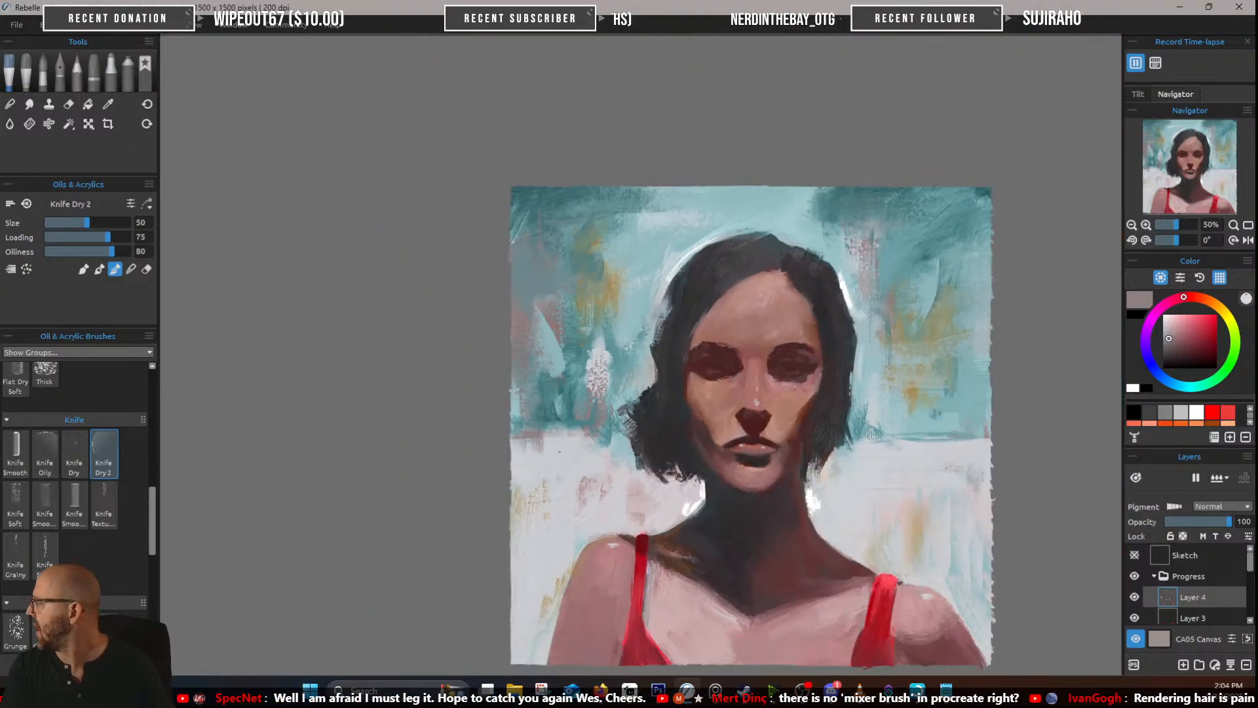
drag(681, 447, 446, 401)
scroll(710, 414, up, 2)
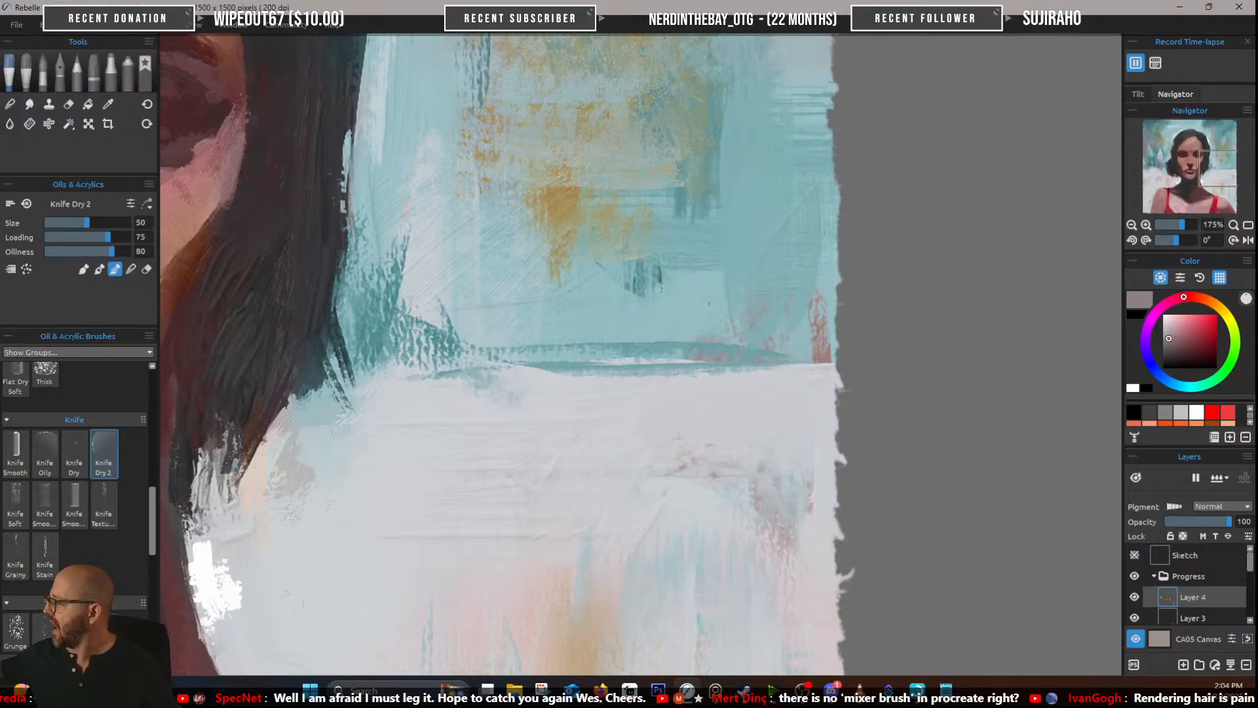
alt+click(738, 301)
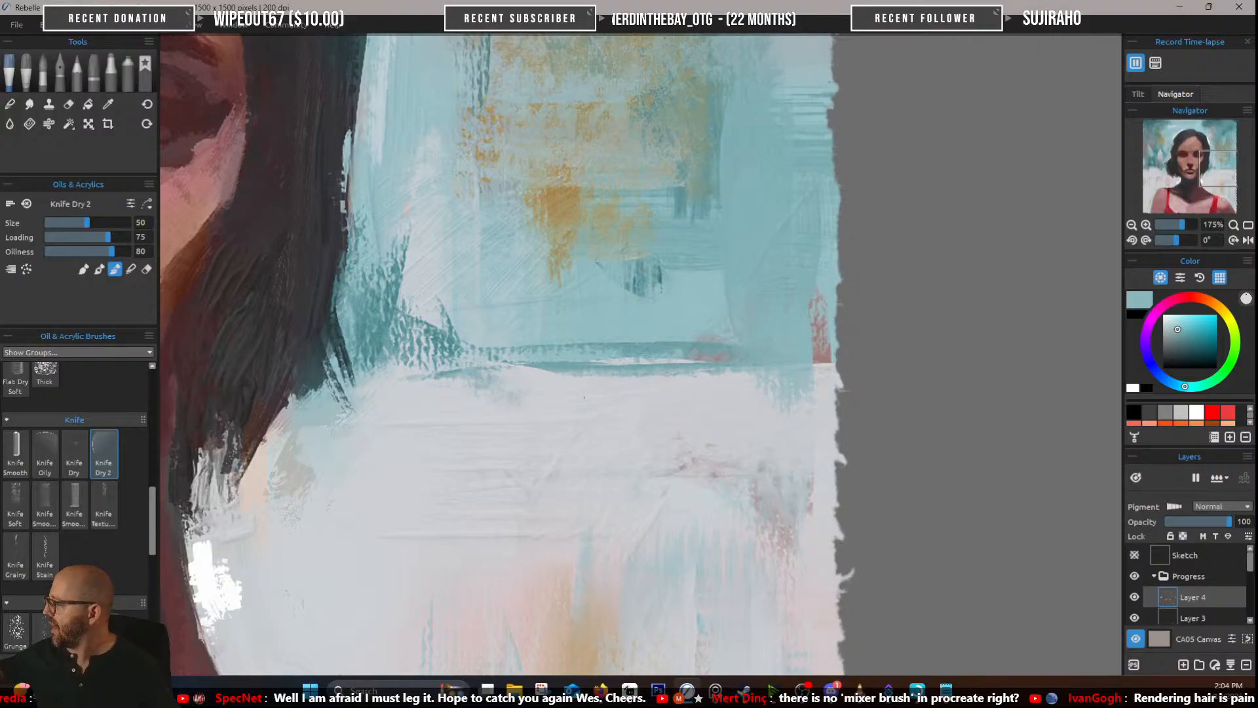
alt+click(585, 398)
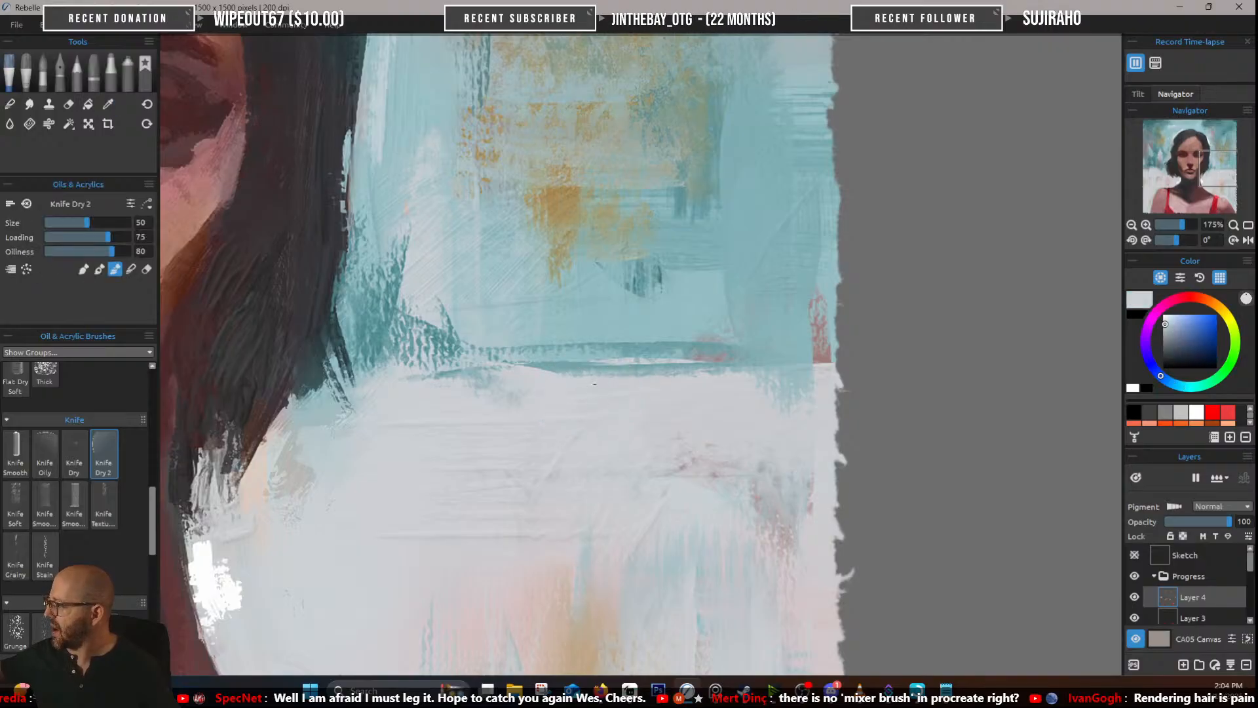
mouse_move(595, 383)
mouse_down()
mouse_move(587, 335)
mouse_move(614, 370)
mouse_up()
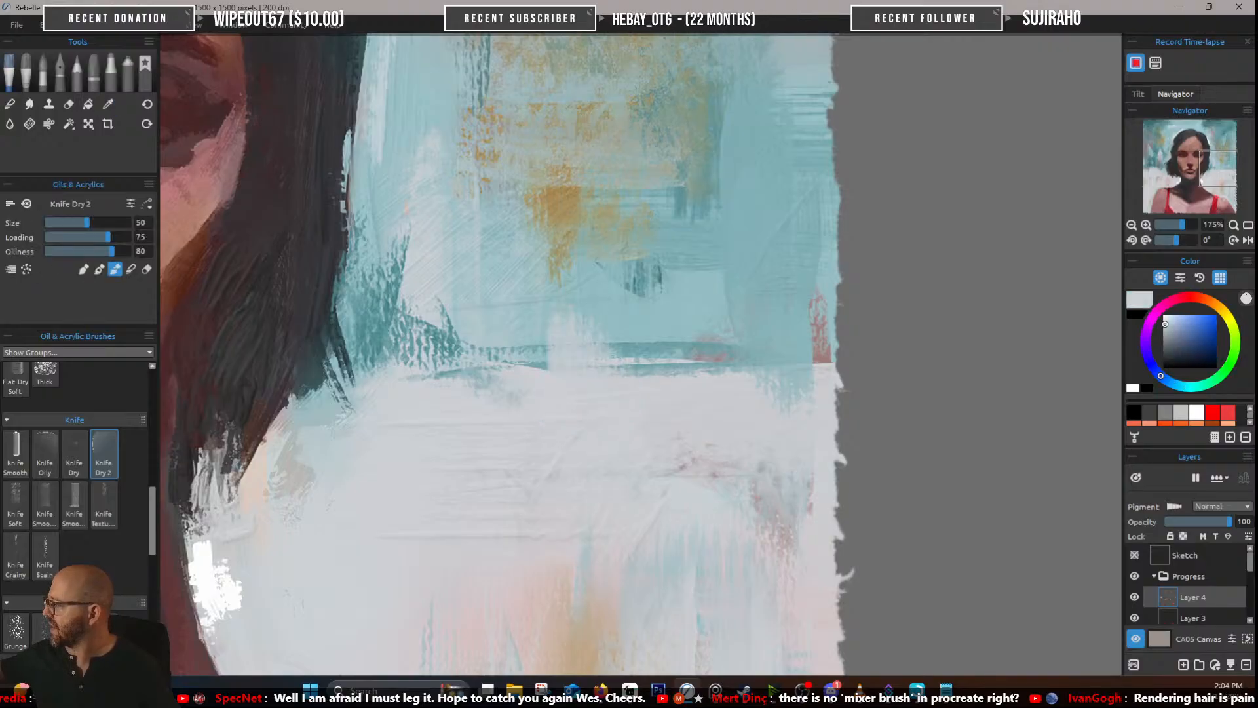
Examine the whole portrait at several magnifications, comparing the hair, face and background
scroll(645, 288, down, 3)
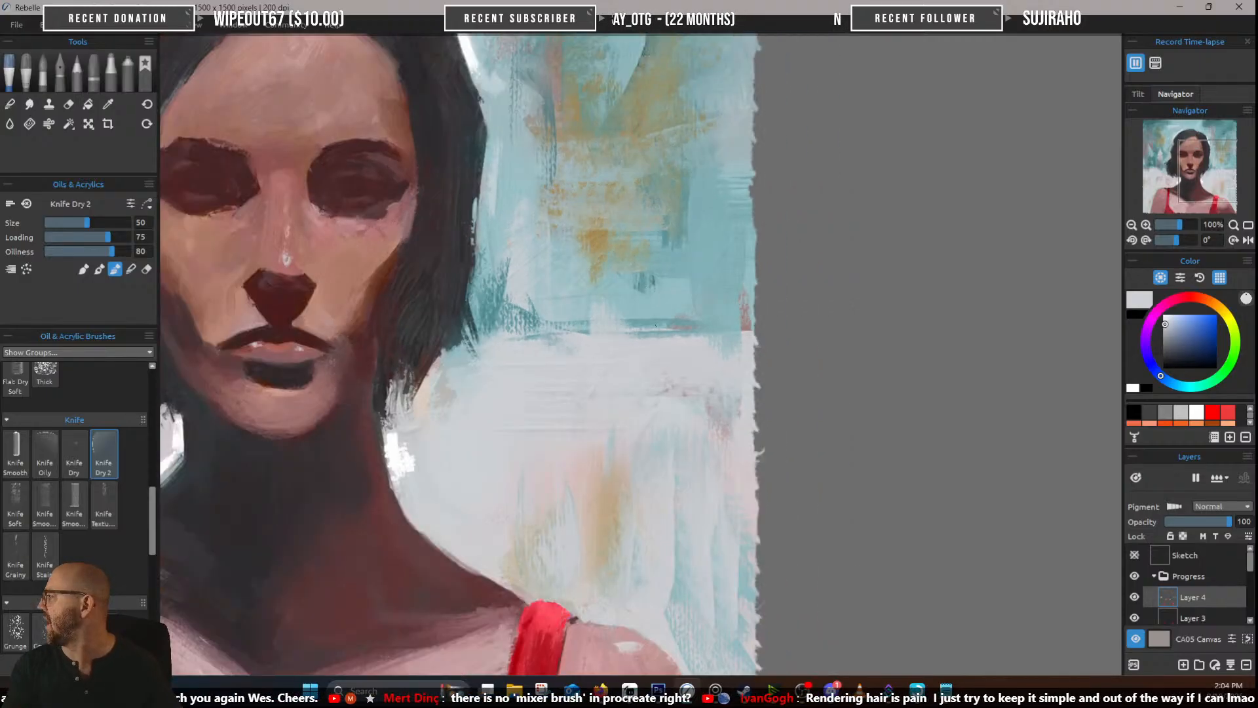
scroll(645, 340, down, 3)
drag(559, 303, 705, 303)
scroll(706, 301, up, 1)
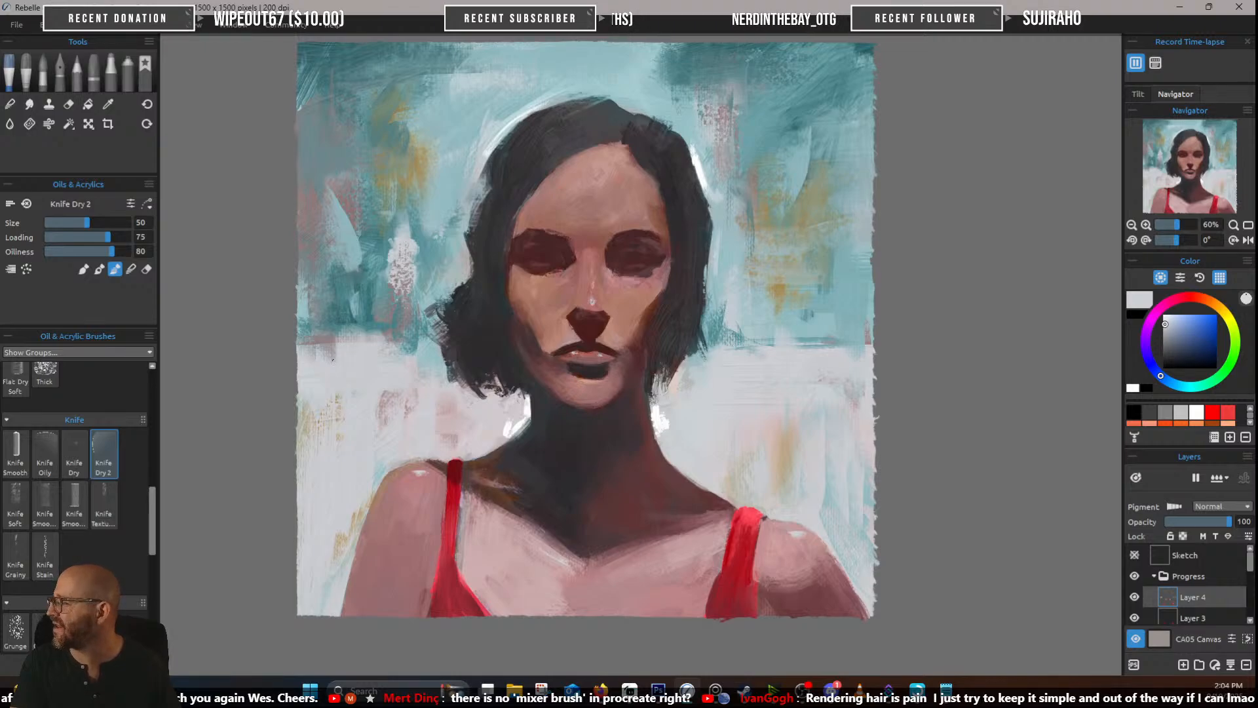
scroll(381, 355, up, 2)
scroll(295, 319, up, 1)
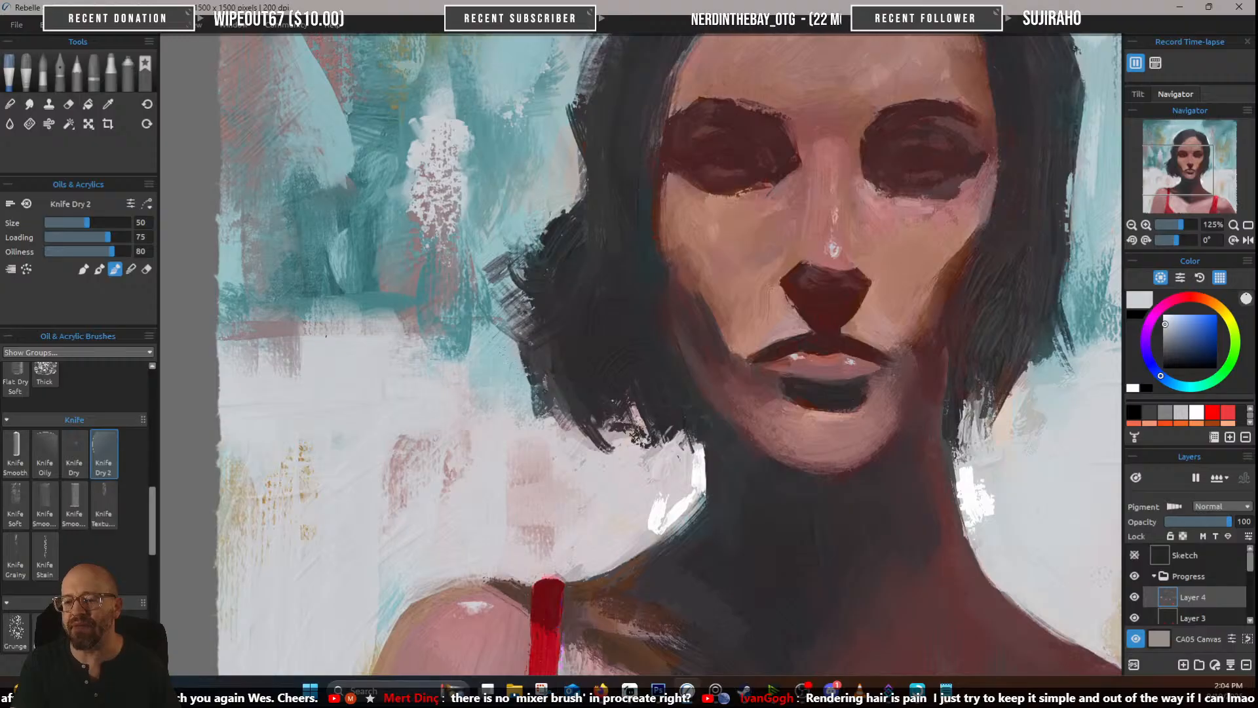
scroll(328, 331, down, 3)
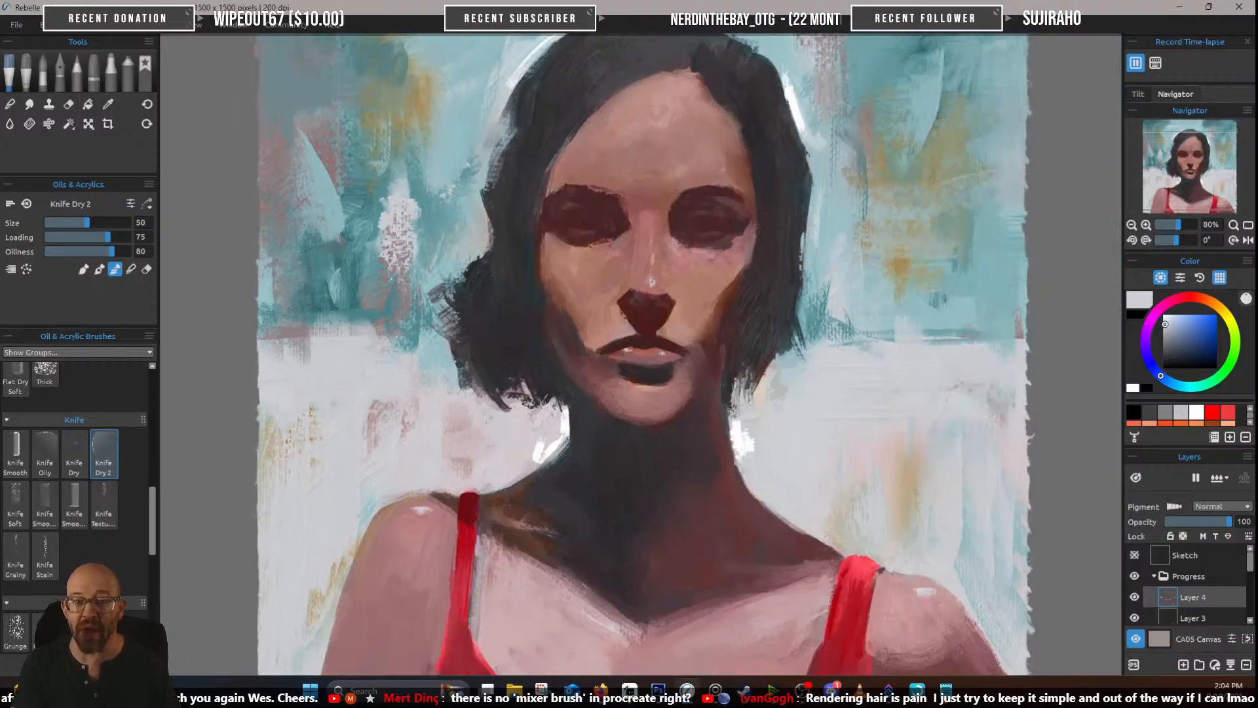
scroll(454, 255, up, 1)
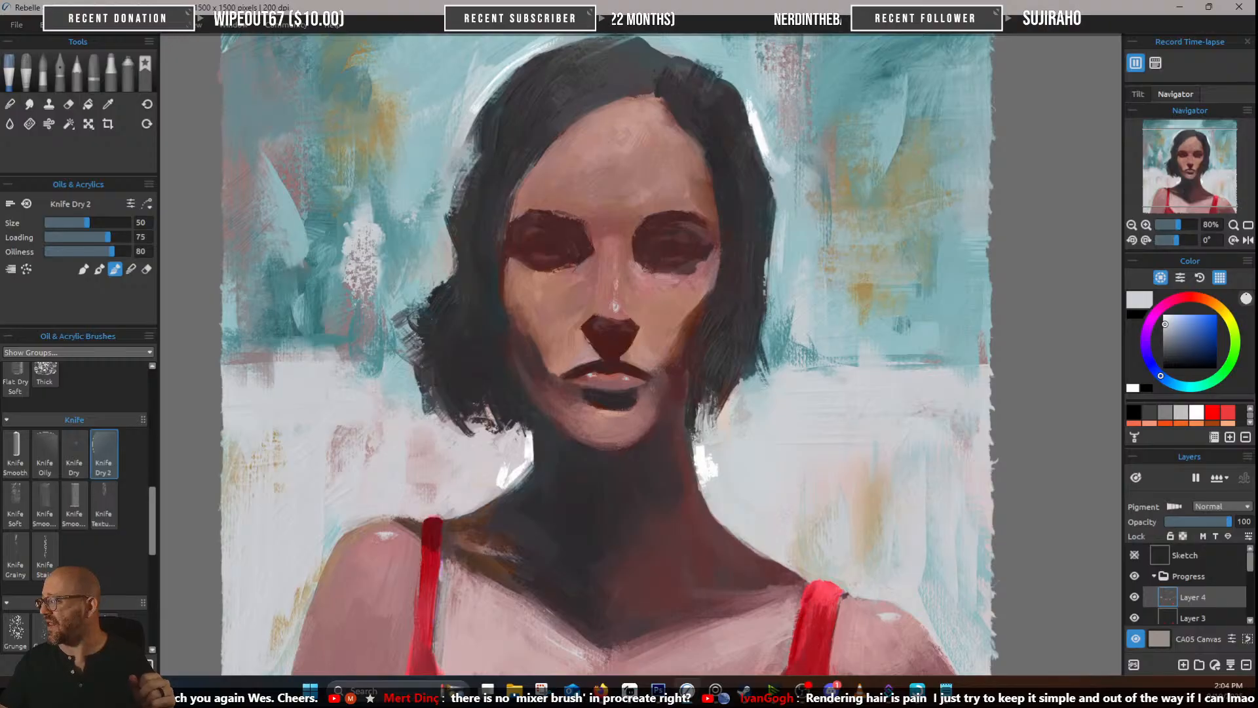
scroll(452, 196, down, 4)
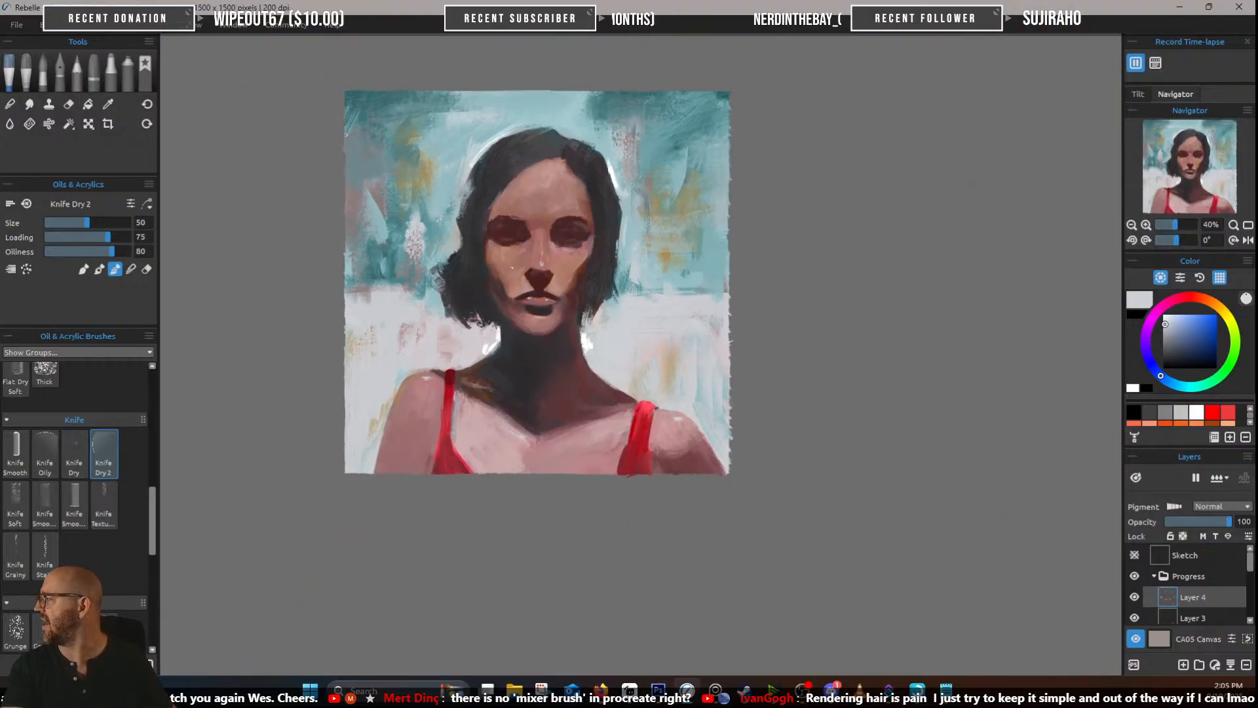
scroll(528, 273, up, 3)
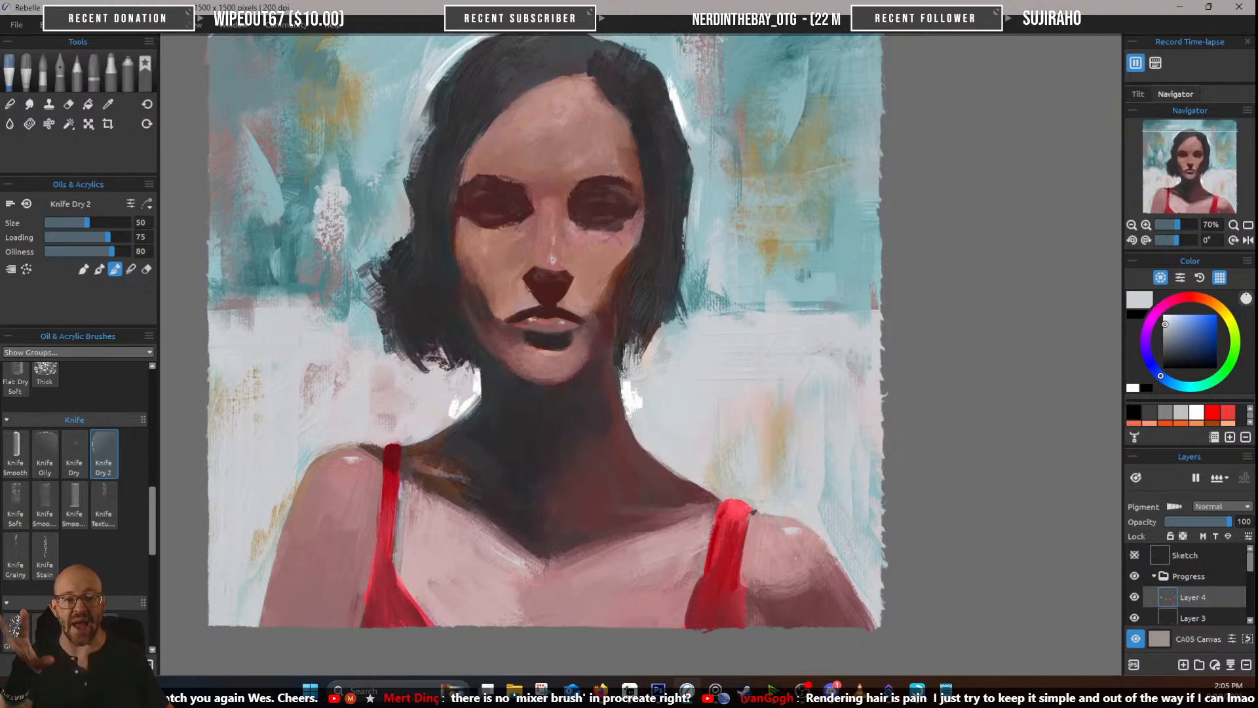
scroll(795, 557, down, 2)
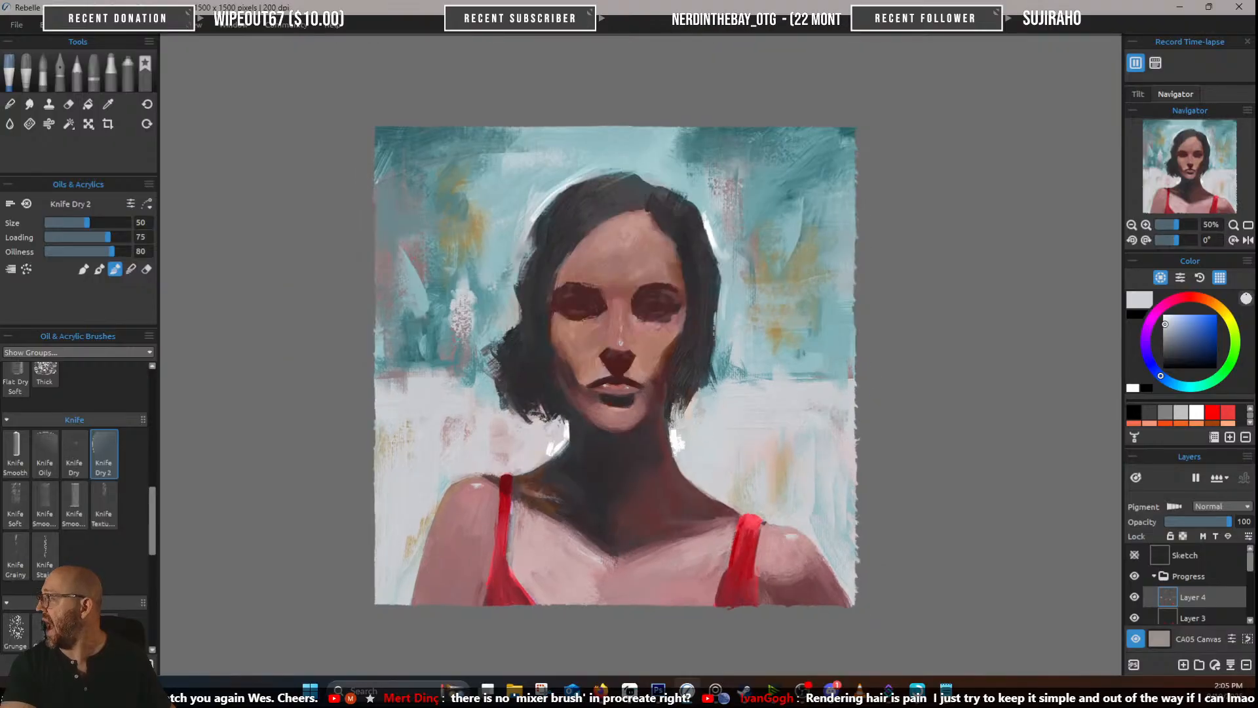
scroll(753, 478, up, 2)
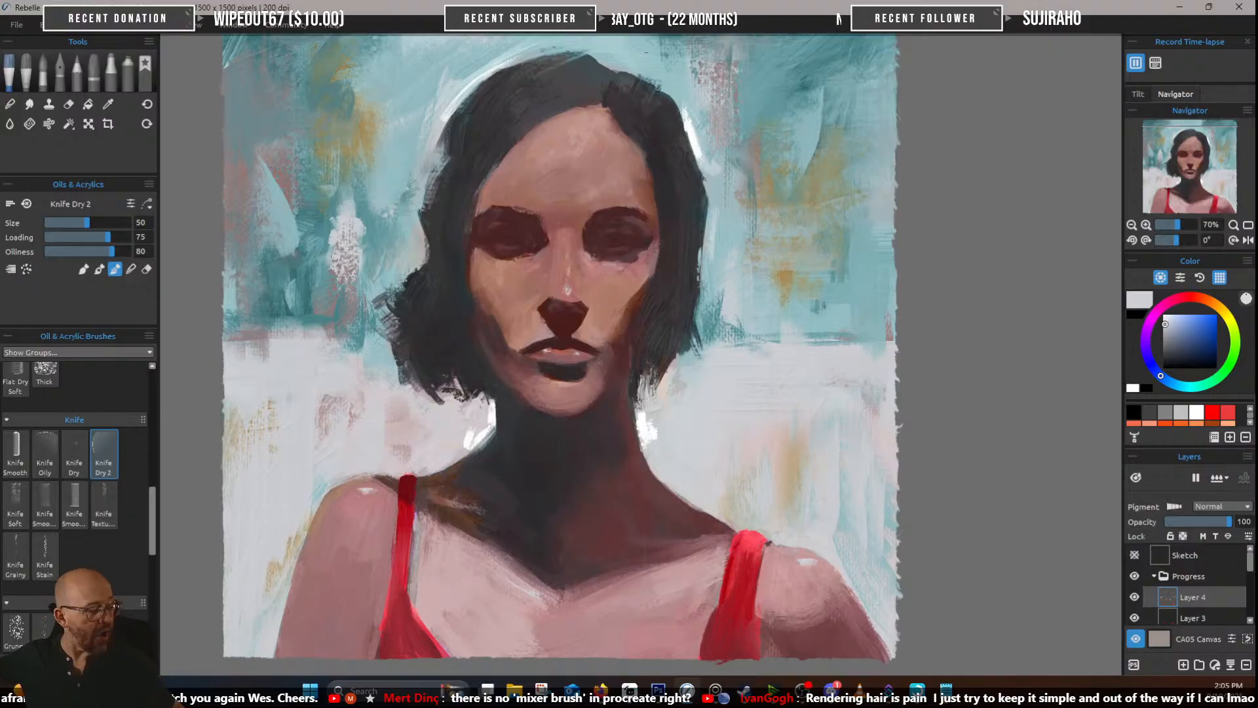
Rework the hair on both sides of the face with sampled dark hair tones
alt+click(601, 101)
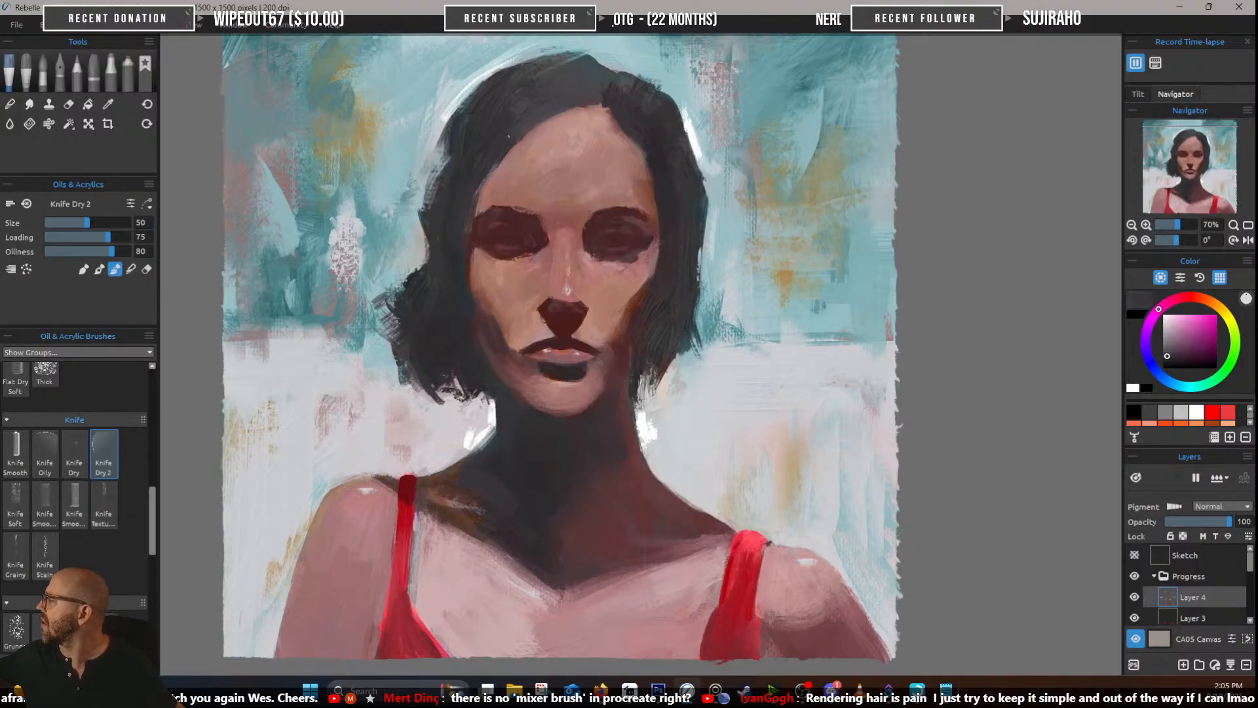
alt+click(493, 103)
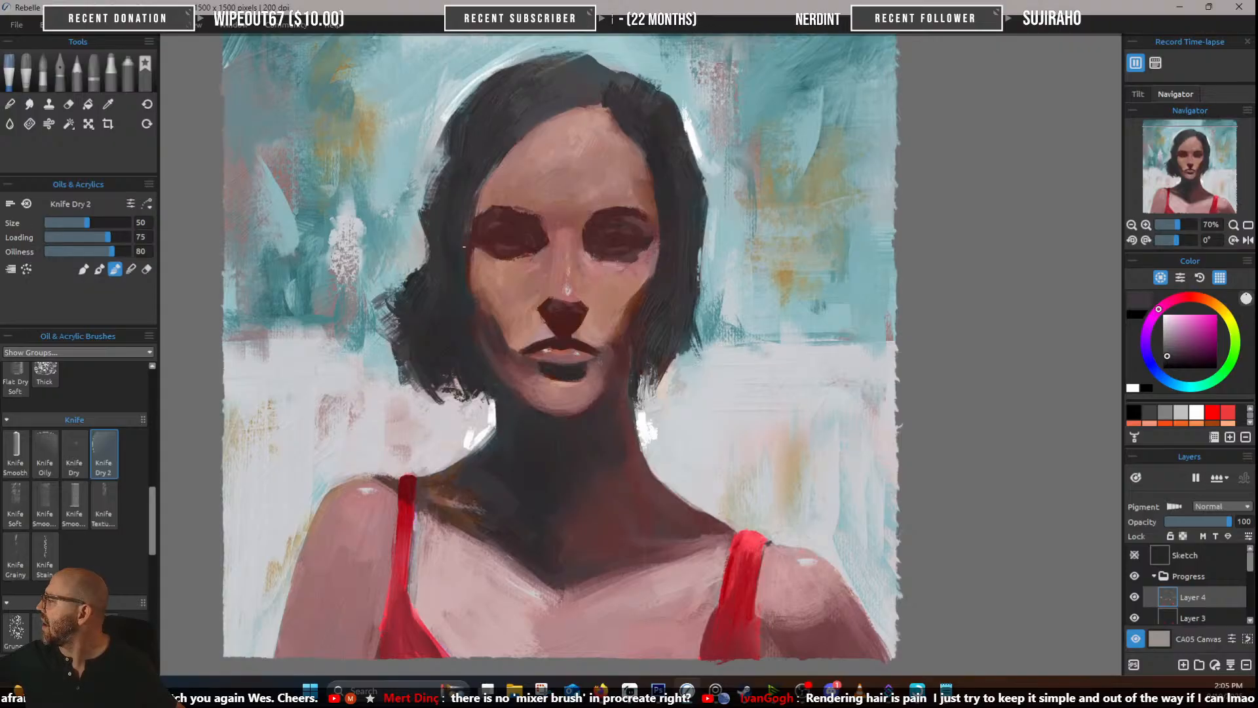
alt+click(671, 223)
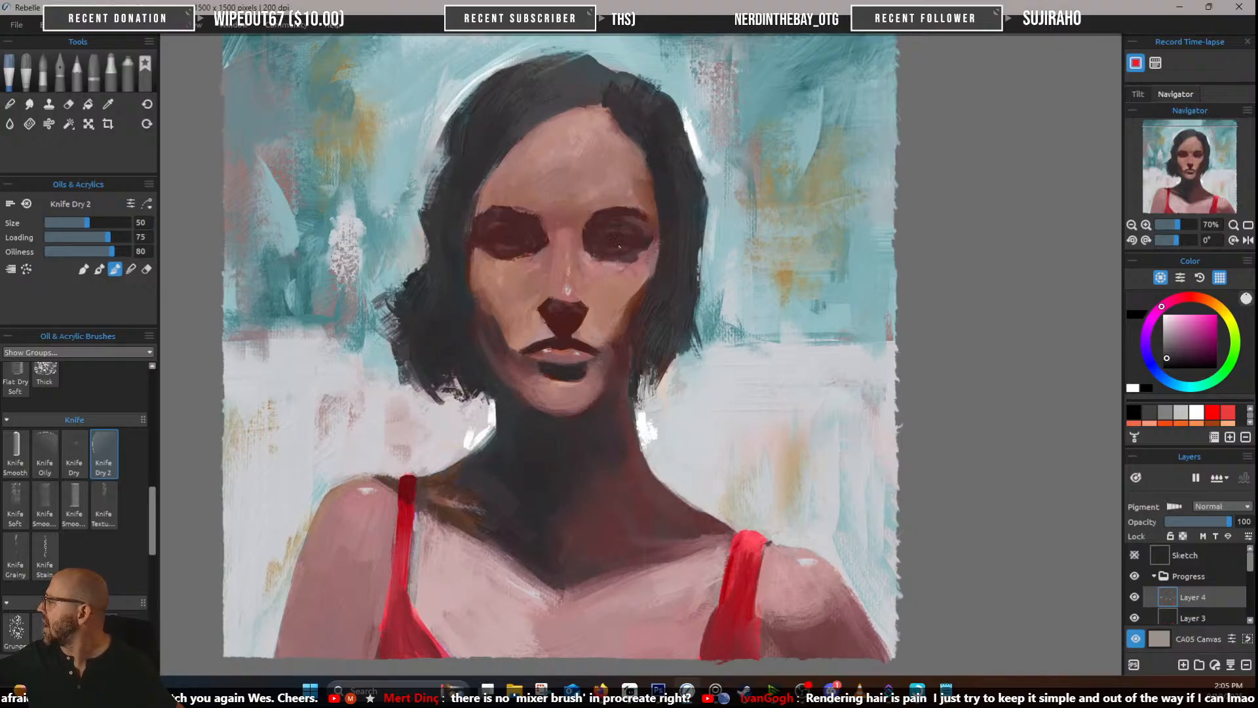
alt+click(396, 276)
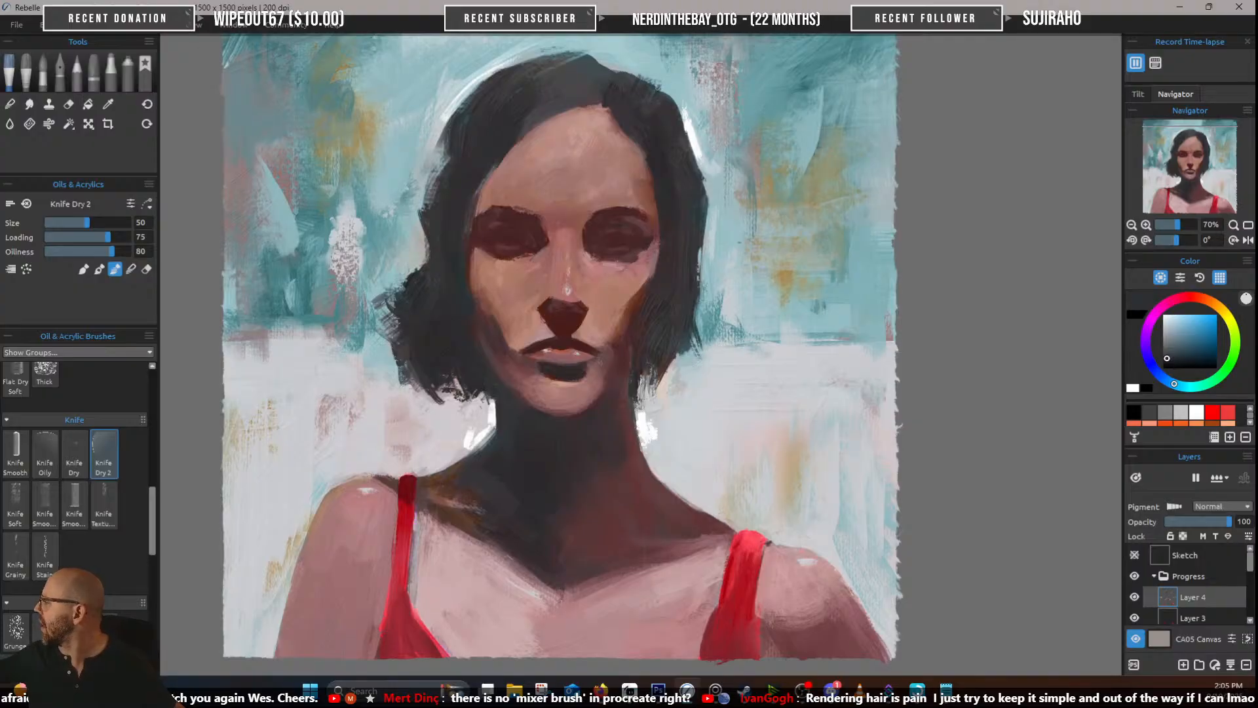
Deepen the hair with a darker blue-black, using Knife Dry 2 at size 20 and then 30
key(bracketleft)
key(bracketleft)
key(bracketleft)
key(bracketleft)
key(bracketleft)
key(bracketleft)
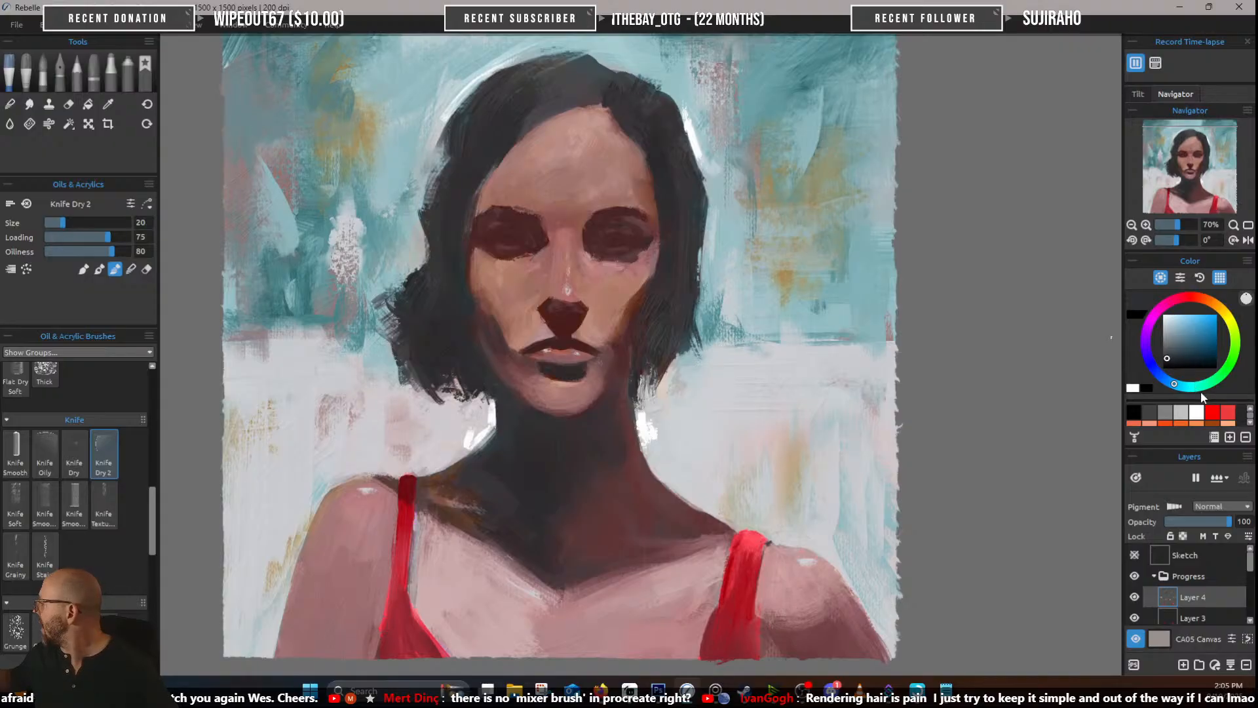
click(1163, 362)
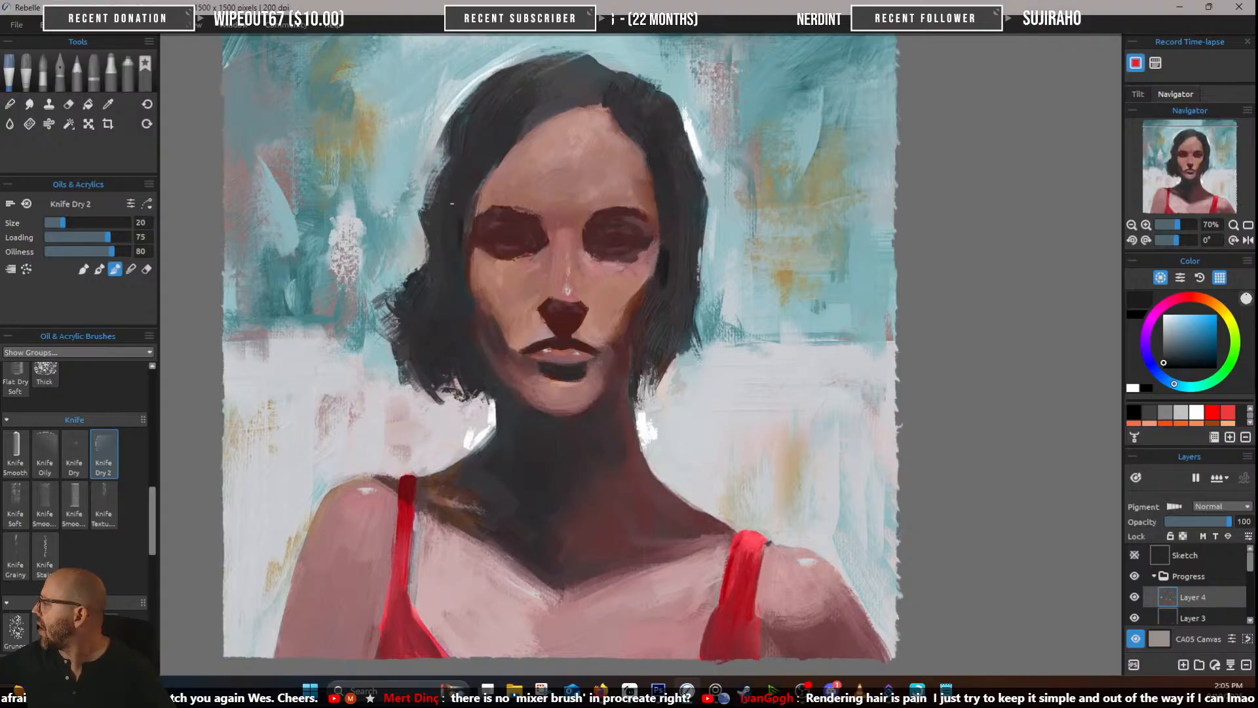
key(bracketright)
key(bracketright)
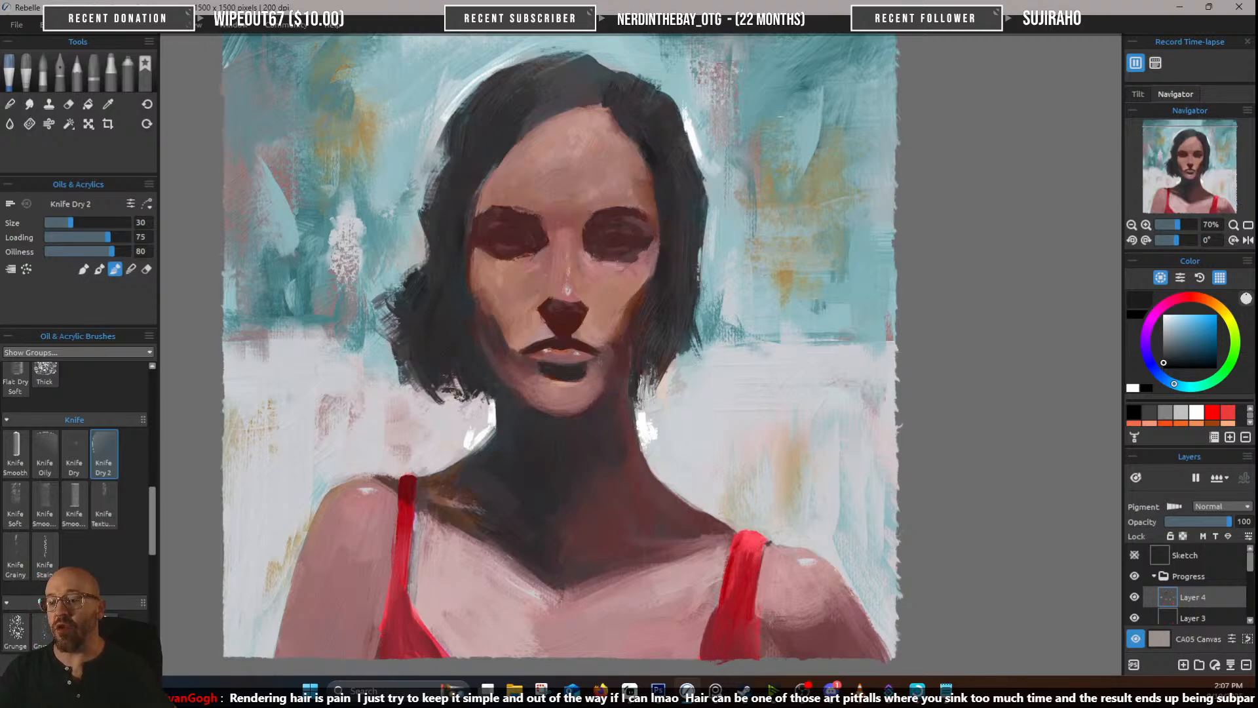
Try light grey highlight strokes on the crown of the hair with the colour sampled from the pale background
drag(779, 118, 780, 5)
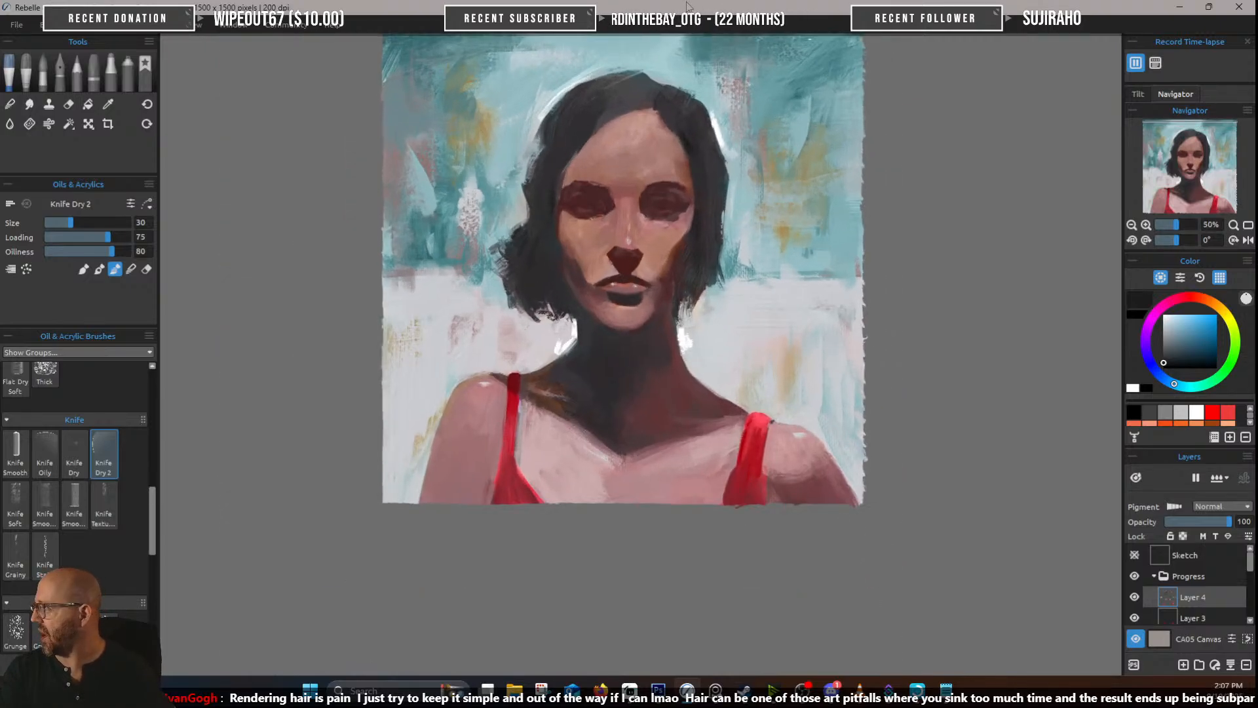
mouse_move(725, 147)
mouse_down()
mouse_move(776, 230)
mouse_move(795, 237)
mouse_move(812, 209)
mouse_up()
scroll(789, 226, up, 2)
scroll(790, 241, down, 1)
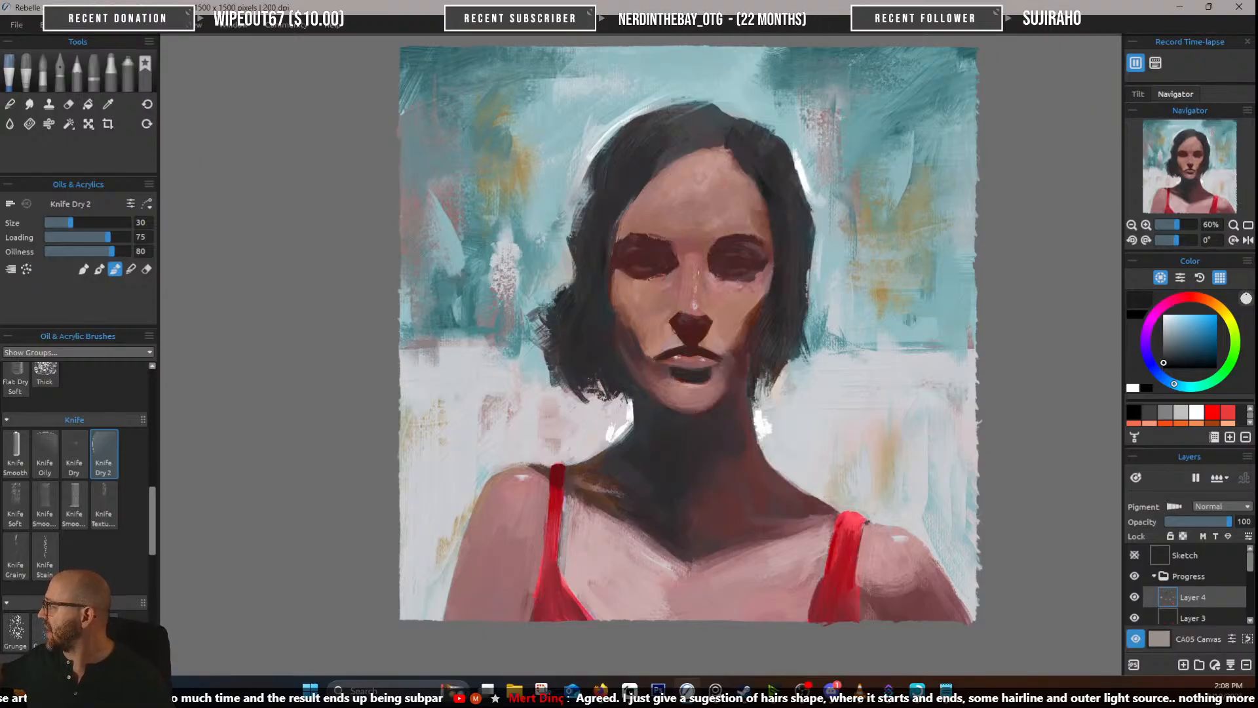
alt+click(860, 419)
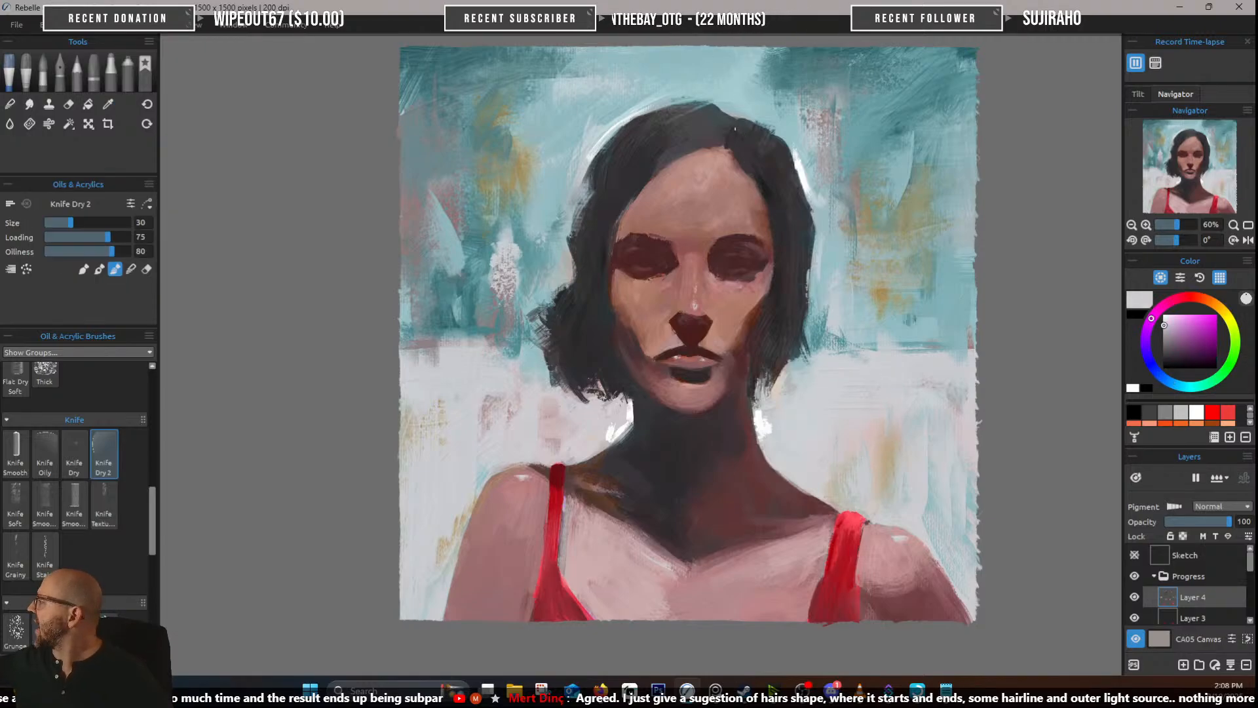
drag(737, 127, 755, 135)
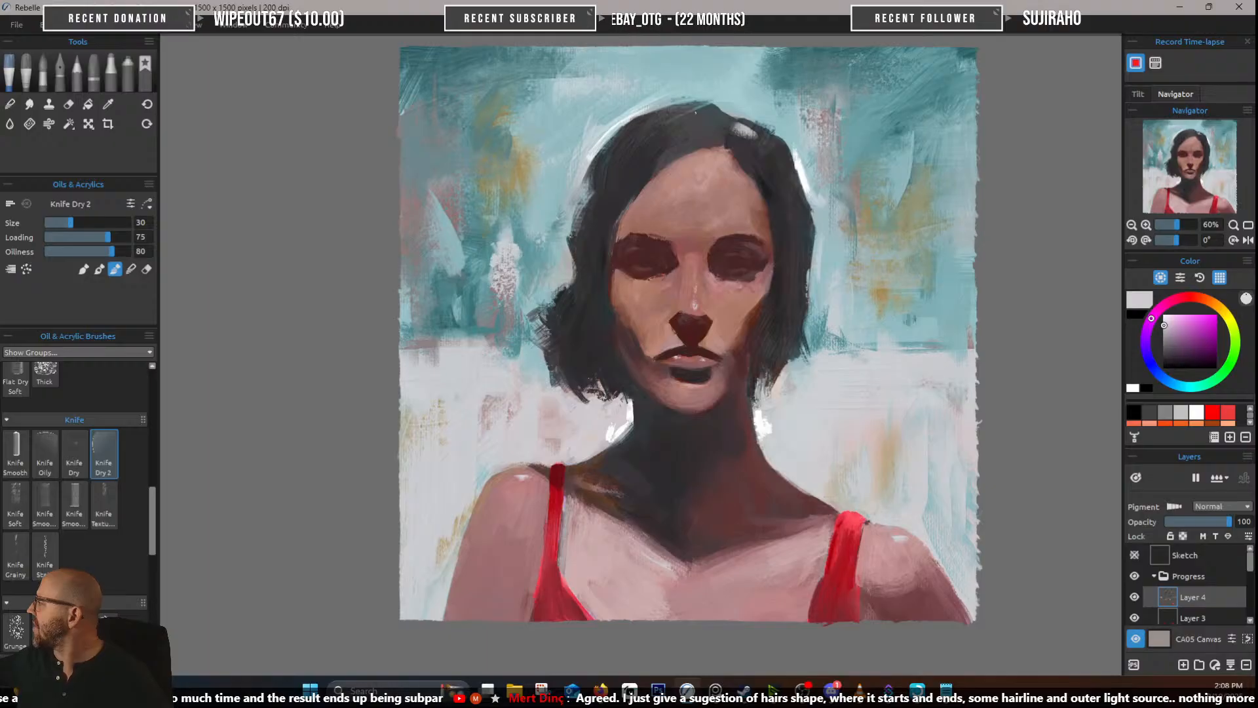
mouse_move(664, 129)
mouse_down()
mouse_move(701, 125)
mouse_move(645, 196)
mouse_move(696, 127)
mouse_move(646, 156)
mouse_move(677, 153)
mouse_move(706, 125)
mouse_up()
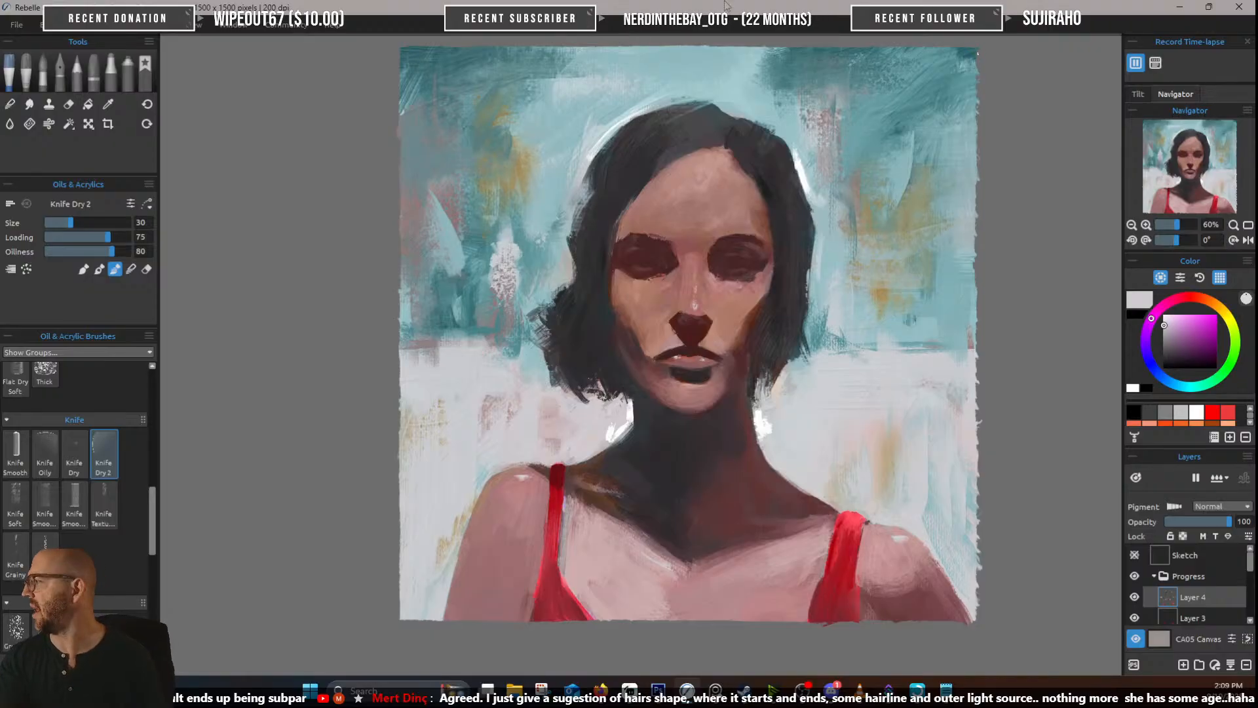
Save the painting
click(17, 24)
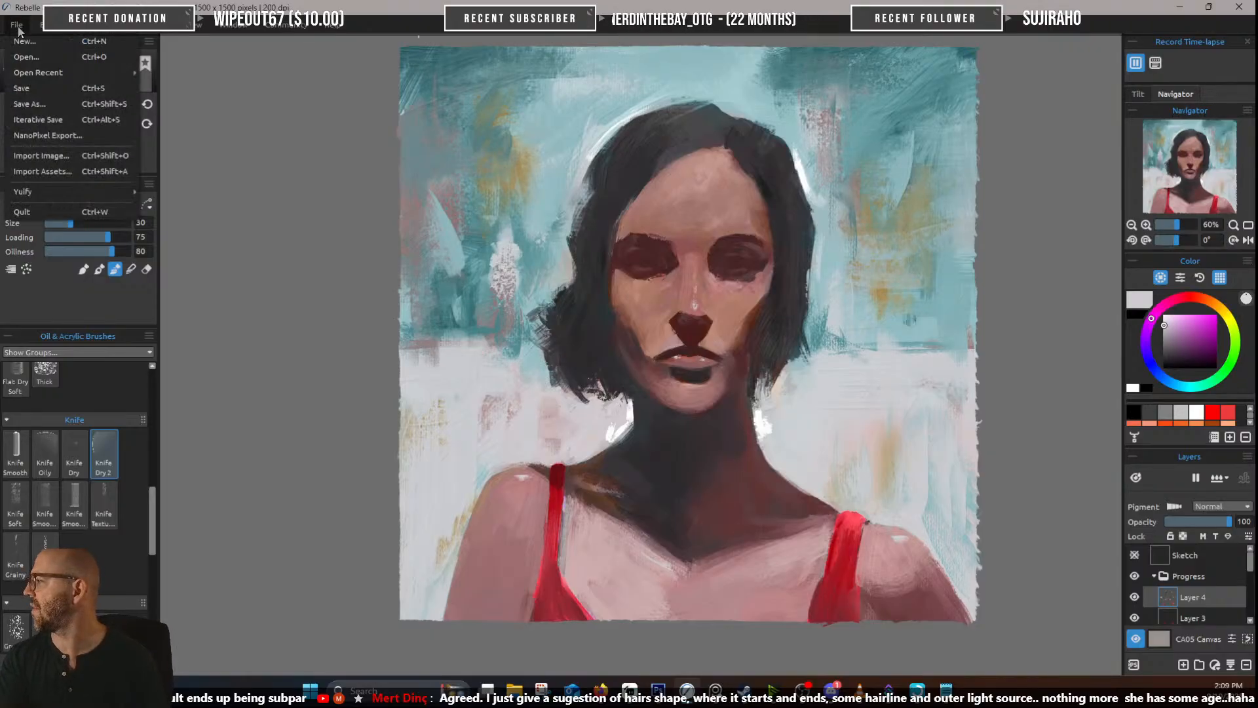
click(29, 83)
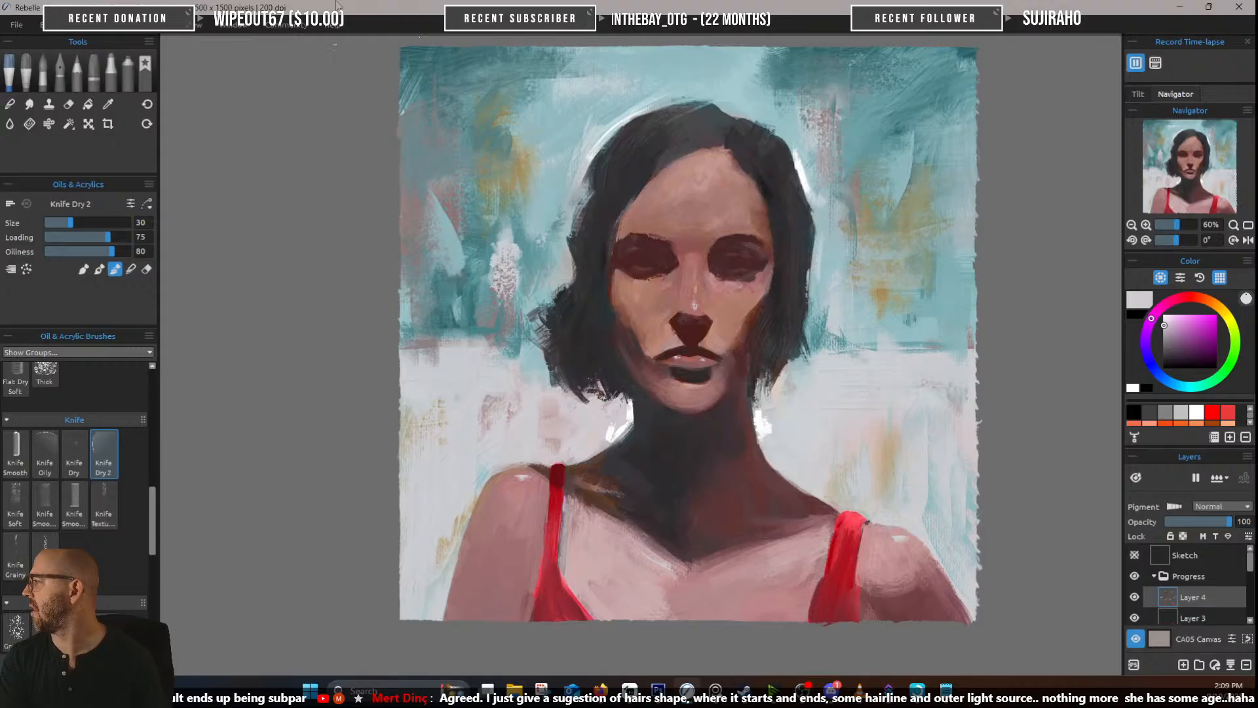